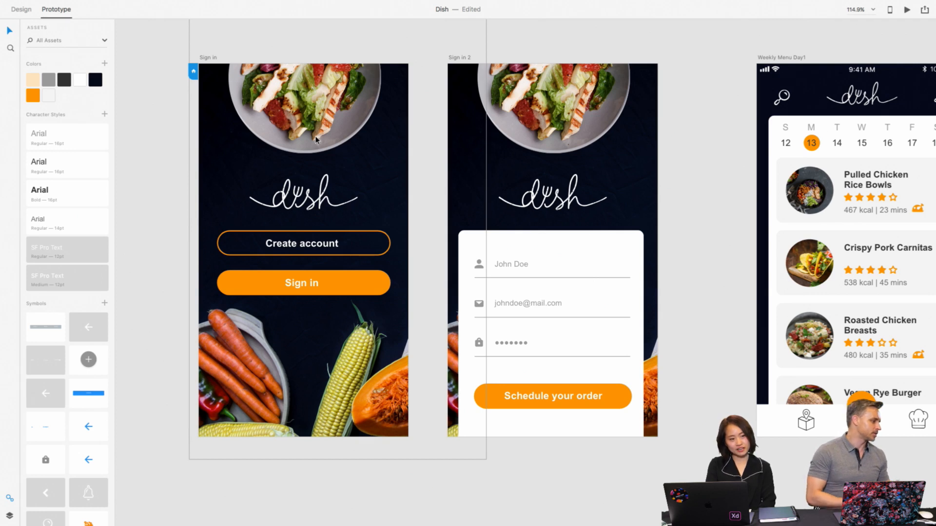
{"action": "scroll", "coordinate": [316, 140], "scroll_direction": "up", "scroll_amount": 1}
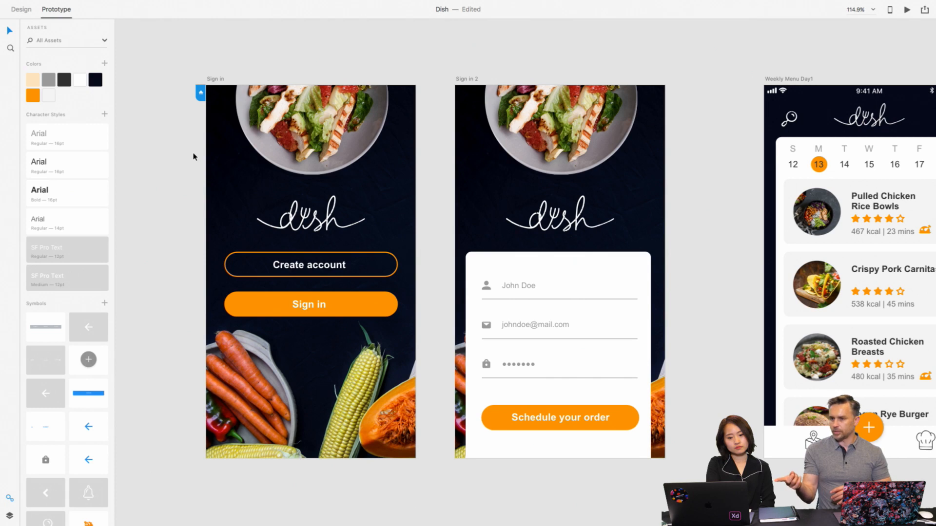
{"action": "left_click", "coordinate": [264, 133]}
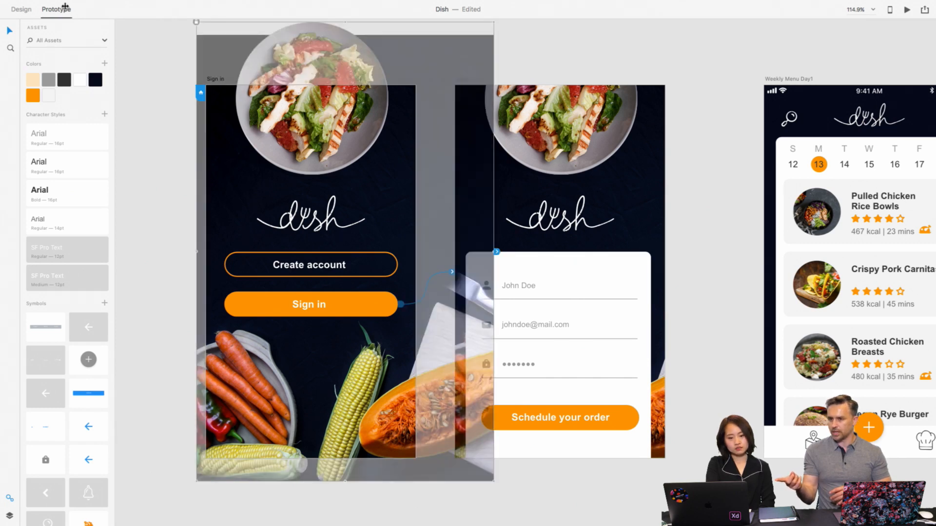
{"action": "mouse_move", "coordinate": [57, 2]}
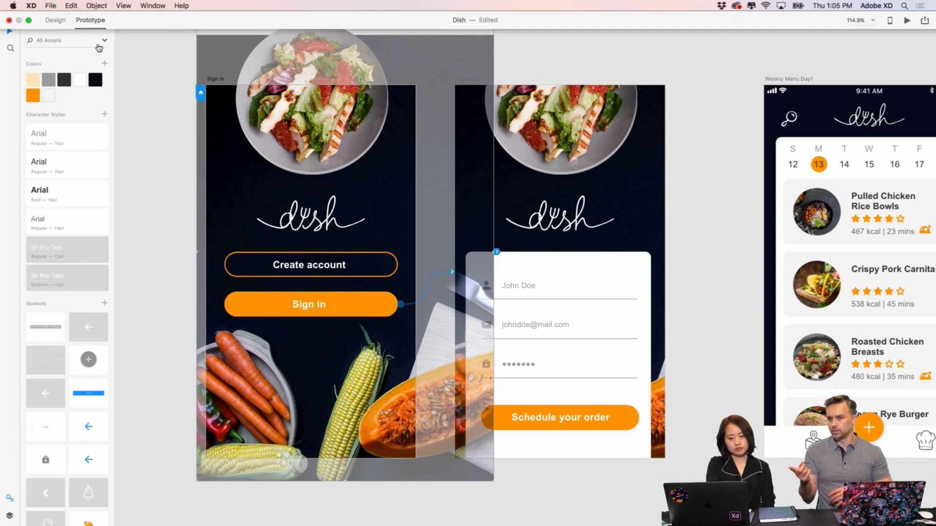
{"action": "left_click", "coordinate": [142, 64]}
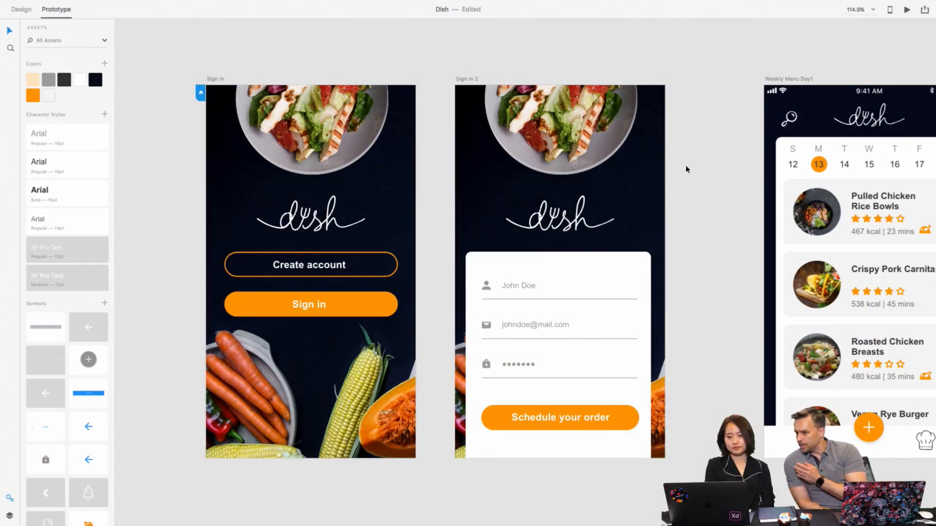
- Look over the sign-in and weekly menu artboards to review the start of the app flow
{"action": "scroll", "coordinate": [692, 171], "scroll_direction": "right", "scroll_amount": 8}
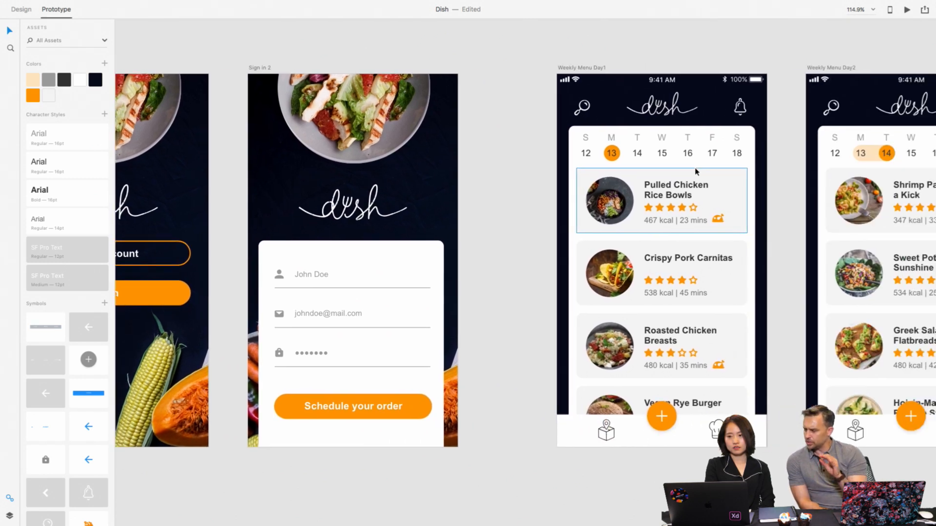
{"action": "scroll", "coordinate": [697, 171], "scroll_direction": "right", "scroll_amount": 4}
{"action": "scroll", "coordinate": [695, 172], "scroll_direction": "right", "scroll_amount": 2}
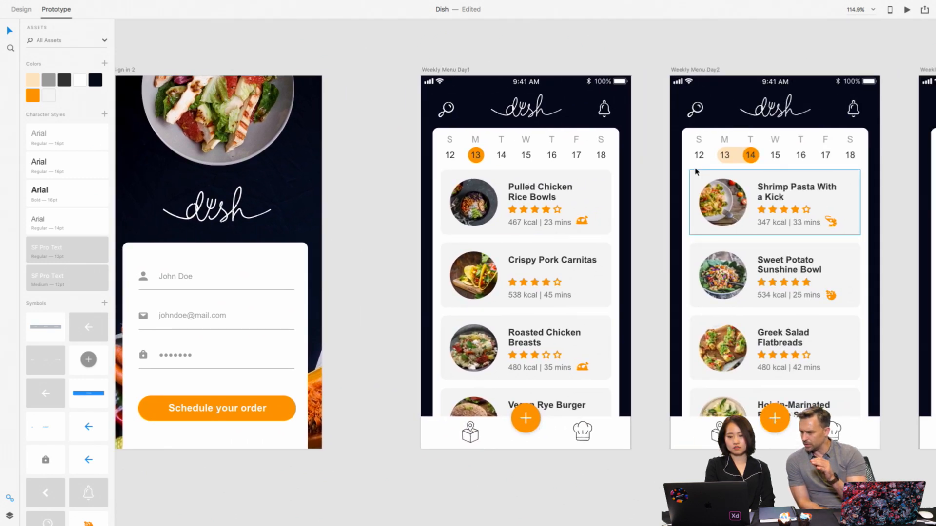
{"action": "scroll", "coordinate": [696, 171], "scroll_direction": "right", "scroll_amount": 1}
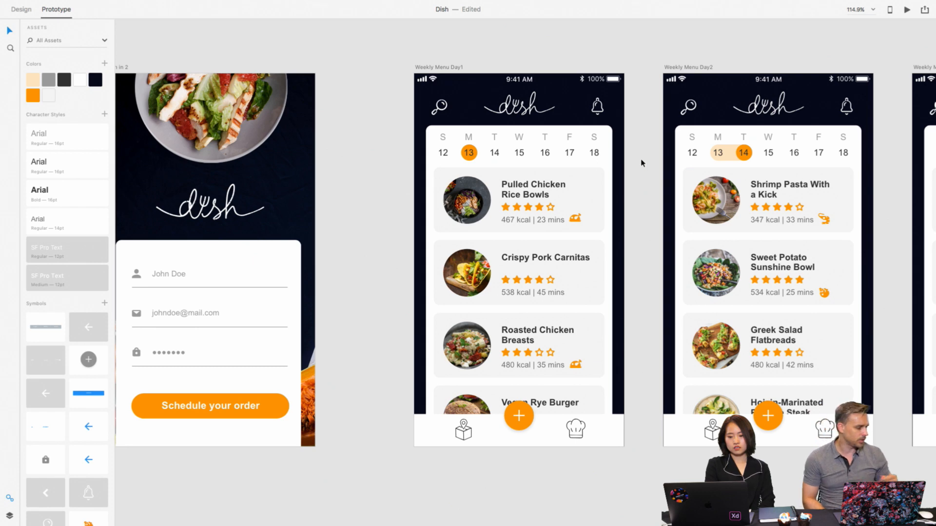
{"action": "scroll", "coordinate": [378, 163], "scroll_direction": "left", "scroll_amount": 10}
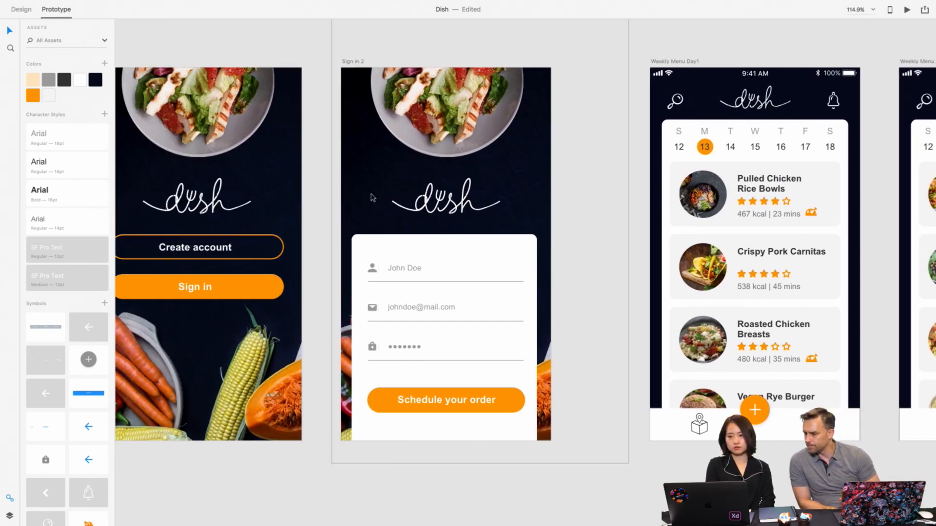
{"action": "scroll", "coordinate": [508, 203], "scroll_direction": "right", "scroll_amount": 5}
{"action": "scroll", "coordinate": [508, 202], "scroll_direction": "right", "scroll_amount": 5}
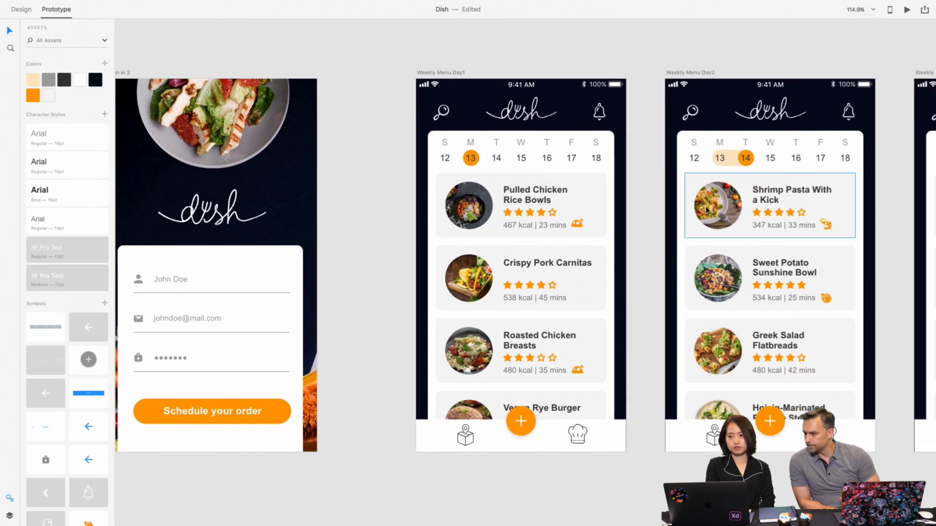
{"action": "scroll", "coordinate": [707, 210], "scroll_direction": "right", "scroll_amount": 4}
{"action": "scroll", "coordinate": [707, 209], "scroll_direction": "right", "scroll_amount": 8}
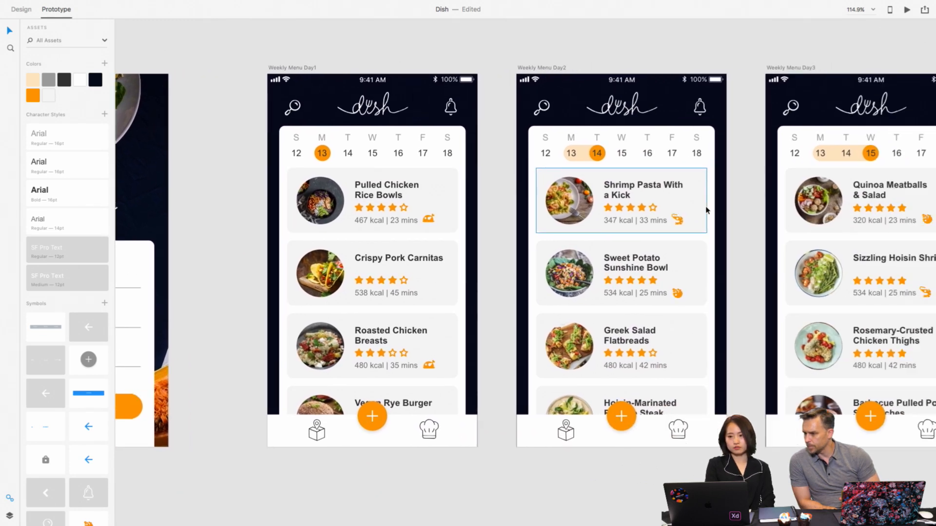
- Review the order history, order summary, payment and Meal_2 artboards across the rest of the prototype
{"action": "scroll", "coordinate": [707, 210], "scroll_direction": "down", "scroll_amount": 5}
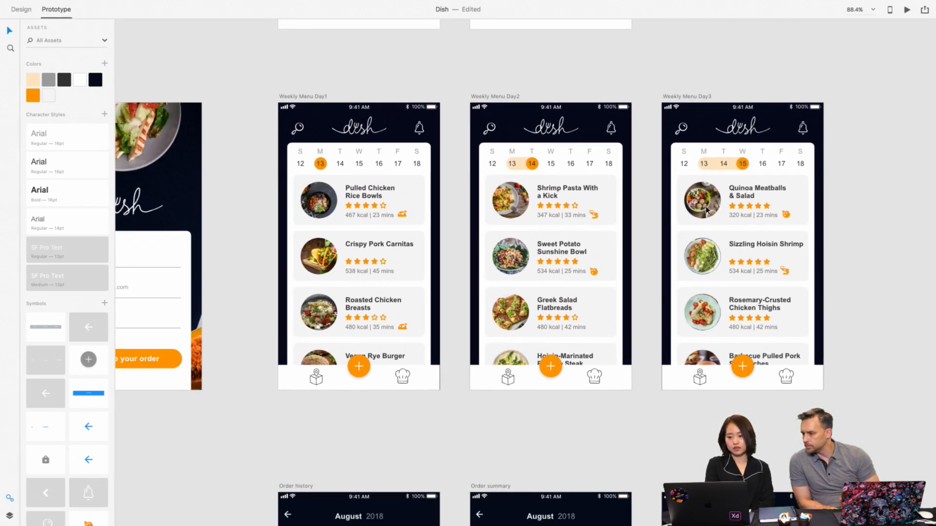
{"action": "scroll", "coordinate": [706, 209], "scroll_direction": "down", "scroll_amount": 5}
{"action": "scroll", "coordinate": [581, 296], "scroll_direction": "down", "scroll_amount": 6}
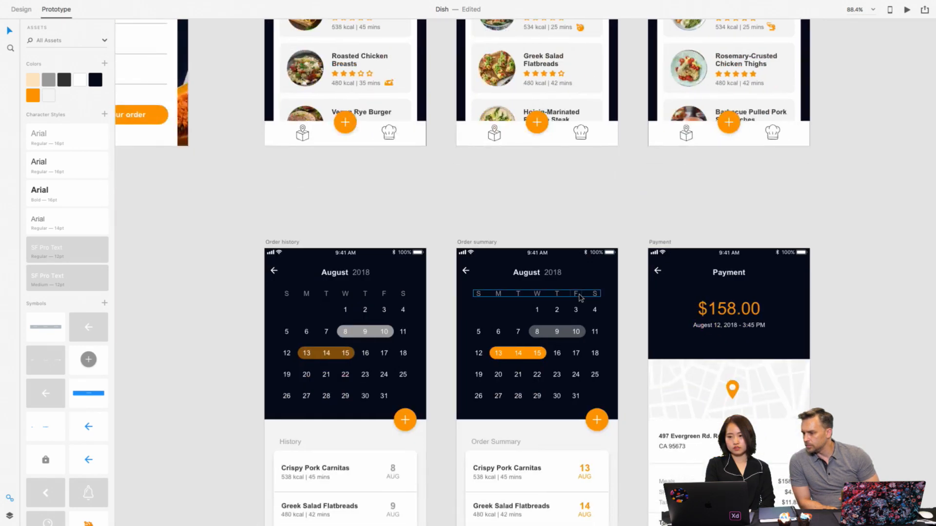
{"action": "scroll", "coordinate": [580, 296], "scroll_direction": "down", "scroll_amount": 3}
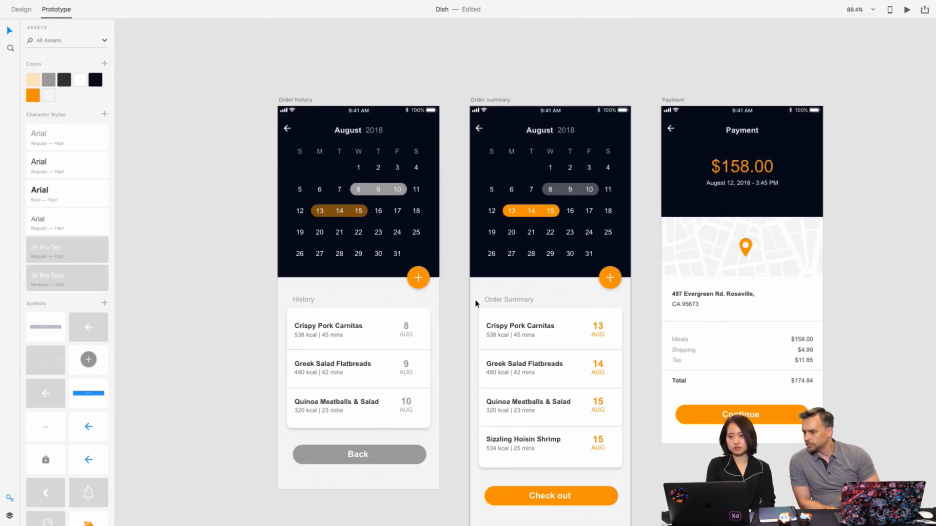
{"action": "scroll", "coordinate": [420, 278], "scroll_direction": "right", "scroll_amount": 3}
{"action": "scroll", "coordinate": [421, 279], "scroll_direction": "down", "scroll_amount": 1}
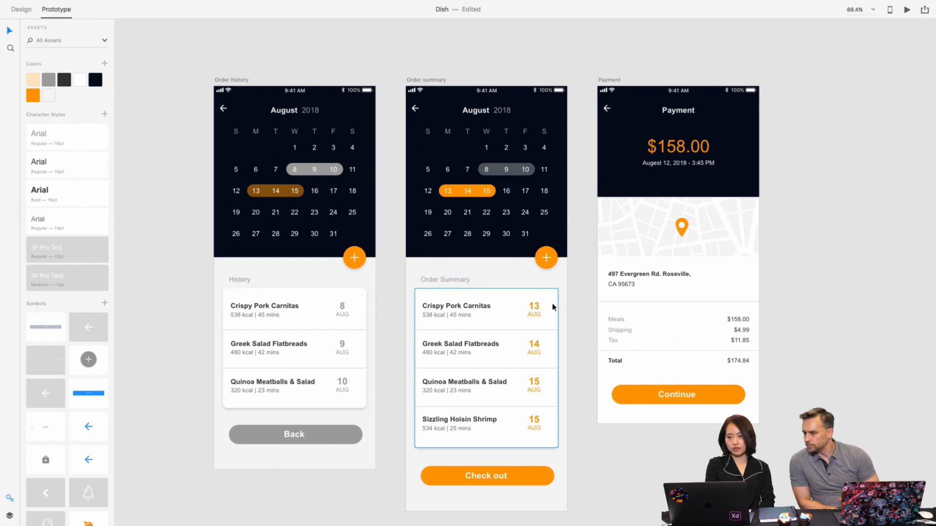
{"action": "scroll", "coordinate": [770, 309], "scroll_direction": "right", "scroll_amount": 2}
{"action": "scroll", "coordinate": [770, 309], "scroll_direction": "down", "scroll_amount": 1}
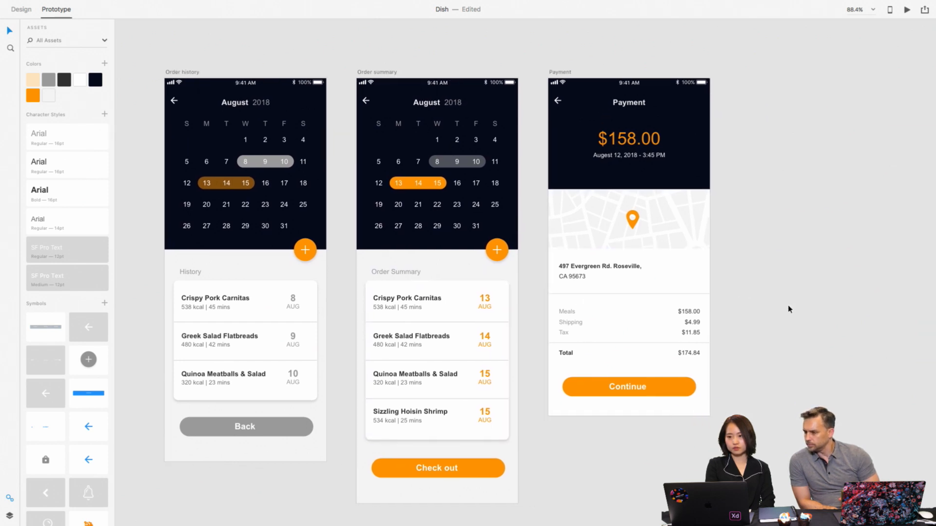
{"action": "scroll", "coordinate": [788, 309], "scroll_direction": "down", "scroll_amount": 3}
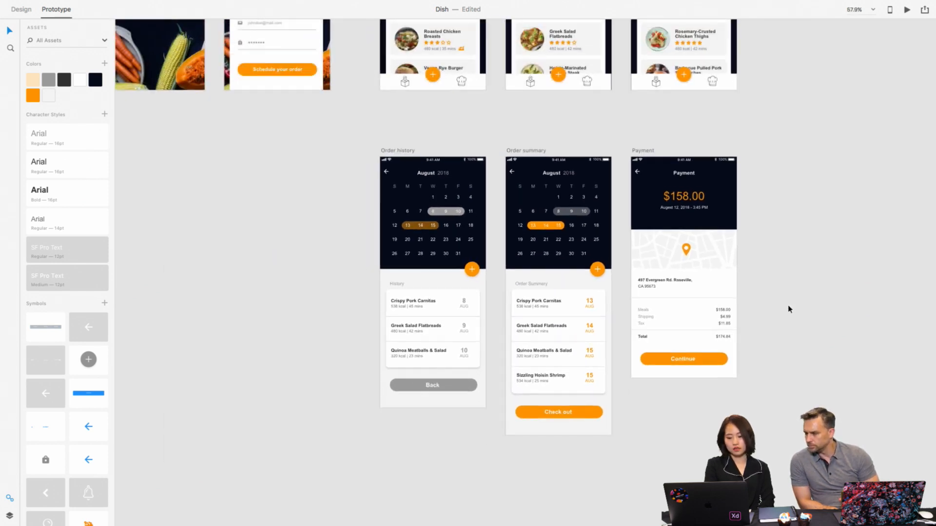
{"action": "scroll", "coordinate": [788, 309], "scroll_direction": "up", "scroll_amount": 15}
{"action": "scroll", "coordinate": [788, 307], "scroll_direction": "up", "scroll_amount": 5}
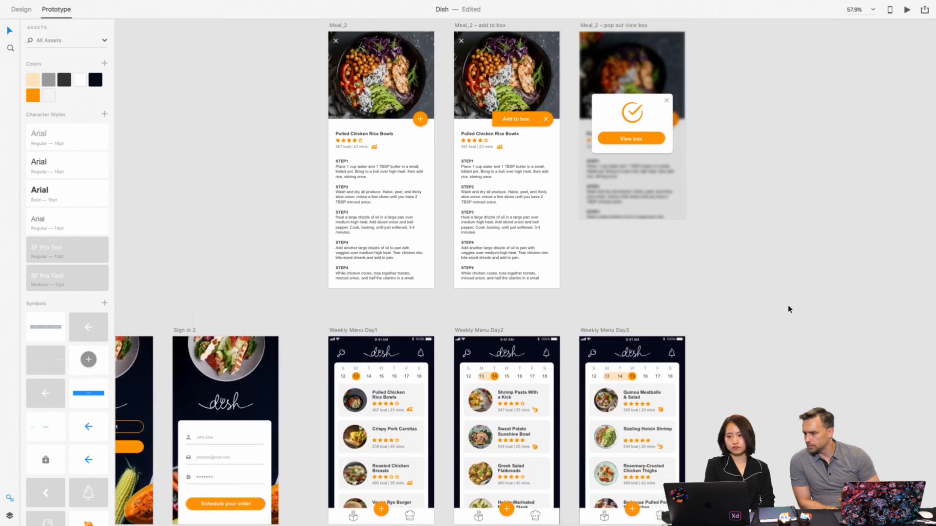
{"action": "scroll", "coordinate": [552, 168], "scroll_direction": "up", "scroll_amount": 3}
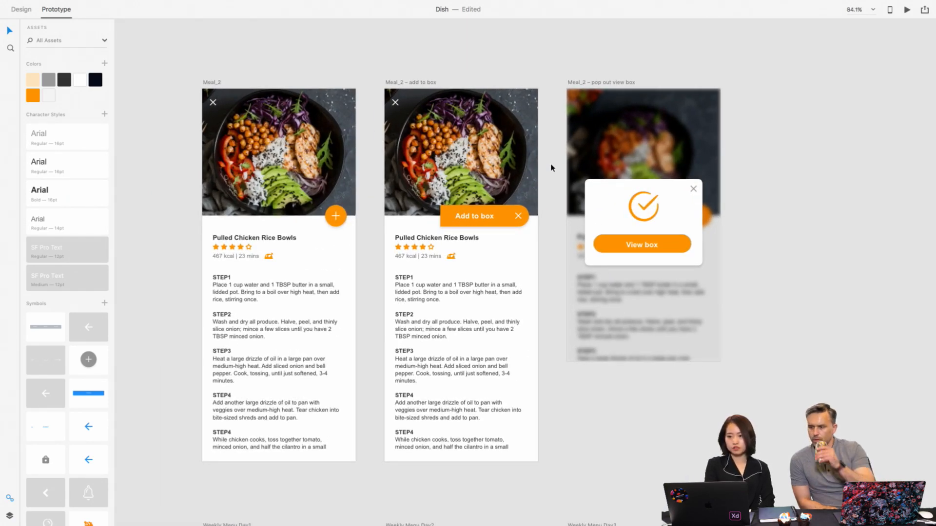
- Switch to Design mode and inspect the background blur settings of the overlay on the "Meal_2 – pop out view box" artboard
{"action": "left_click", "coordinate": [640, 133]}
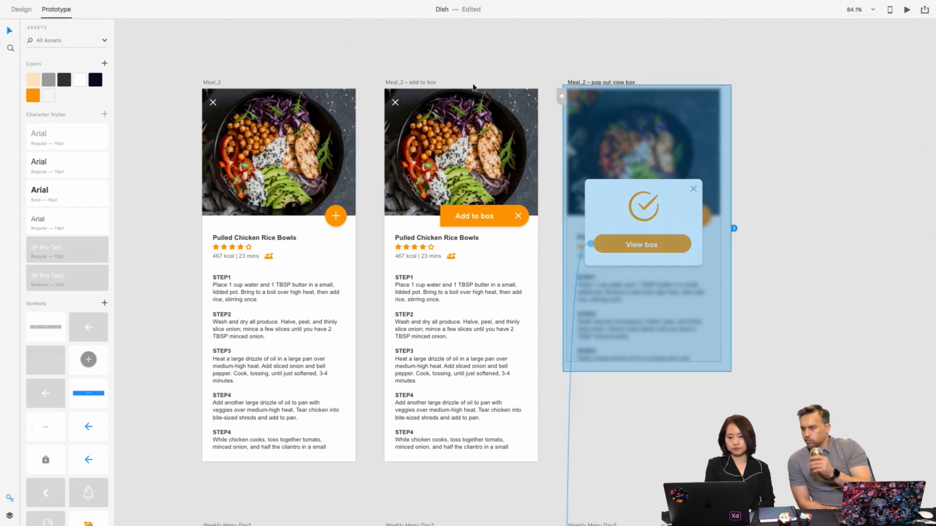
{"action": "left_click", "coordinate": [54, 22]}
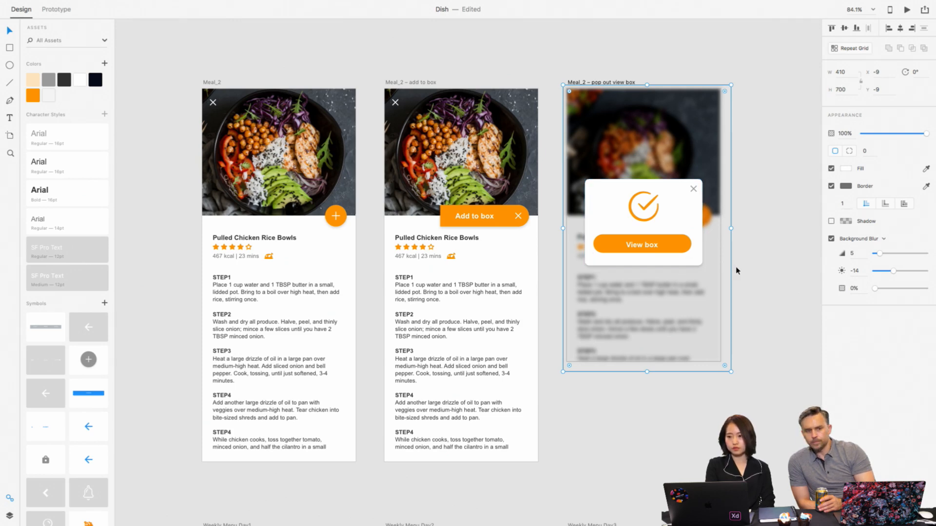
{"action": "left_click", "coordinate": [751, 266]}
{"action": "scroll", "coordinate": [751, 265], "scroll_direction": "down", "scroll_amount": 5}
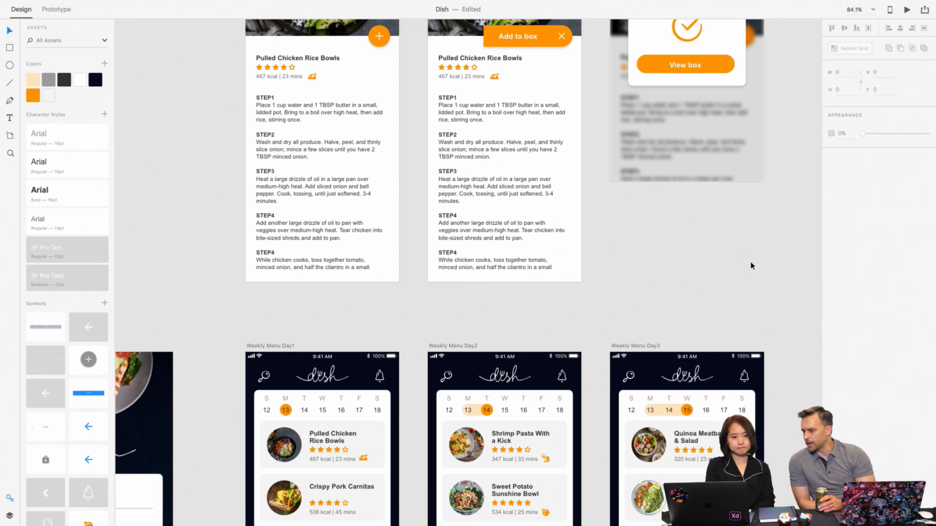
{"action": "left_click", "coordinate": [723, 171]}
{"action": "scroll", "coordinate": [723, 171], "scroll_direction": "up", "scroll_amount": 6}
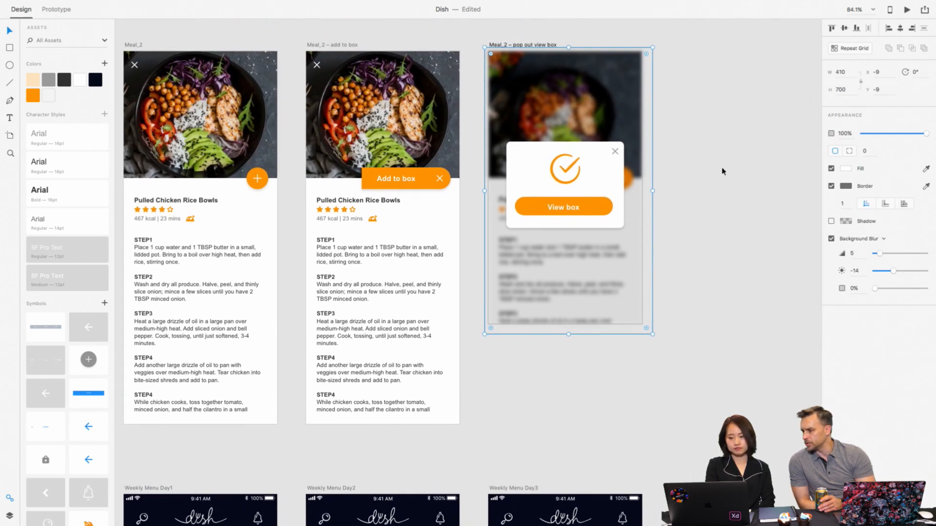
{"action": "scroll", "coordinate": [723, 171], "scroll_direction": "right", "scroll_amount": 3}
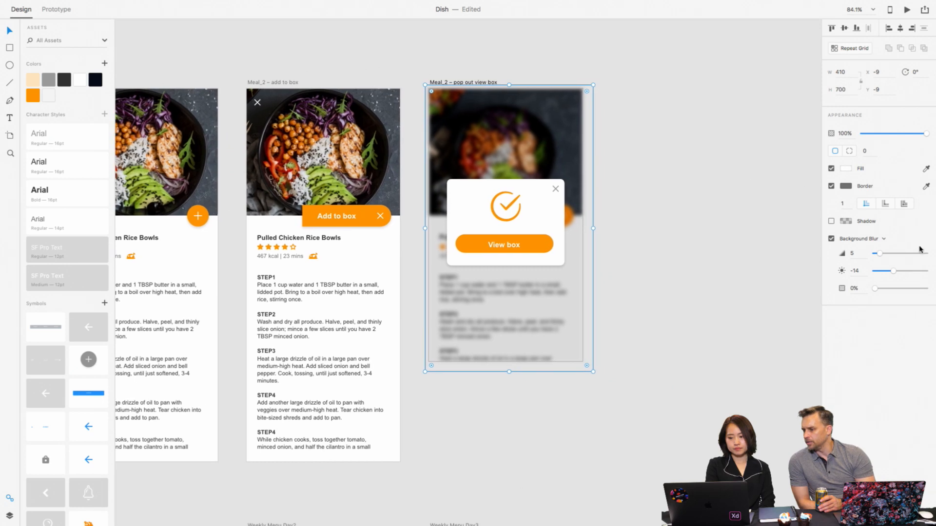
- Try a background blur amount of 8 and brightness of -15 on the pop-up's overlay, undo the change, and deselect the overlay
{"action": "left_click_drag", "start_coordinate": [881, 256], "coordinate": [895, 273]}
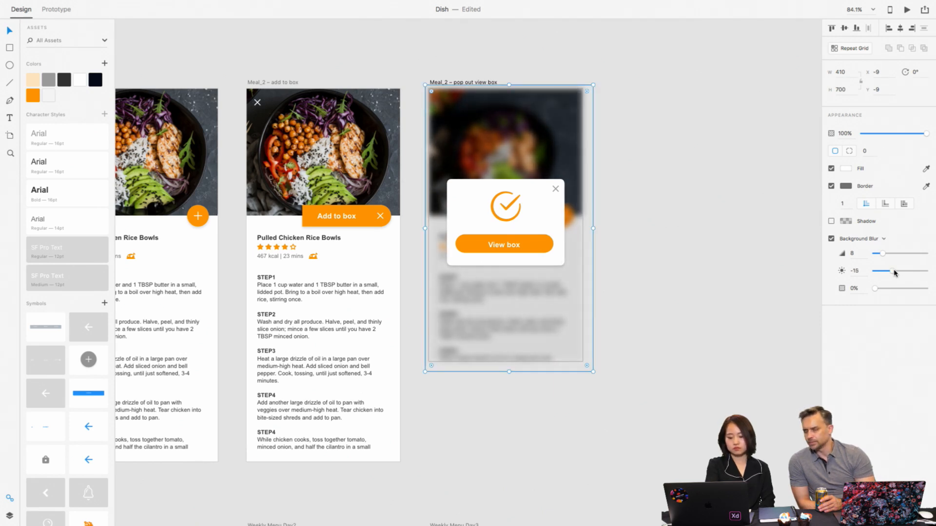
{"action": "key", "text": "super+z"}
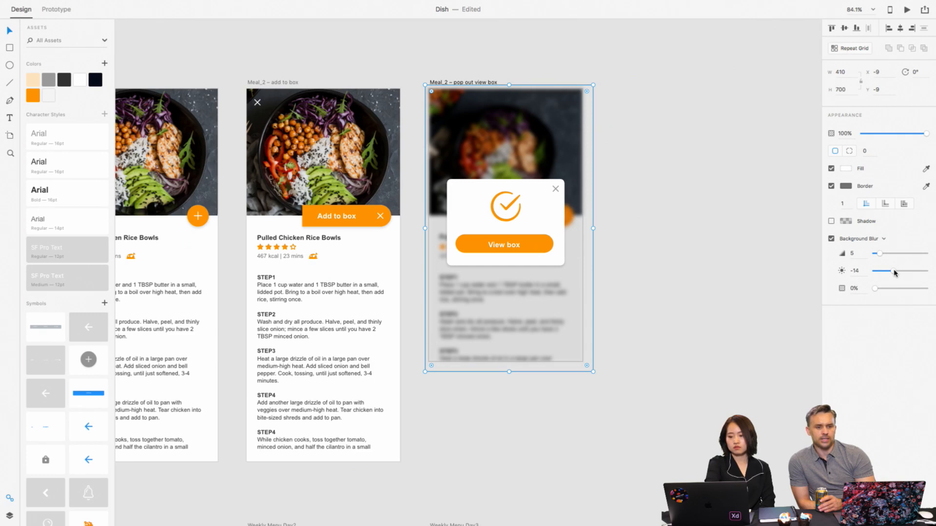
{"action": "left_click", "coordinate": [766, 262]}
- Select the date 13 in the Weekly Menu Day1 calendar, preview that screen on the desktop, and close the preview
{"action": "scroll", "coordinate": [767, 262], "scroll_direction": "down", "scroll_amount": 7}
{"action": "scroll", "coordinate": [767, 262], "scroll_direction": "left", "scroll_amount": 4}
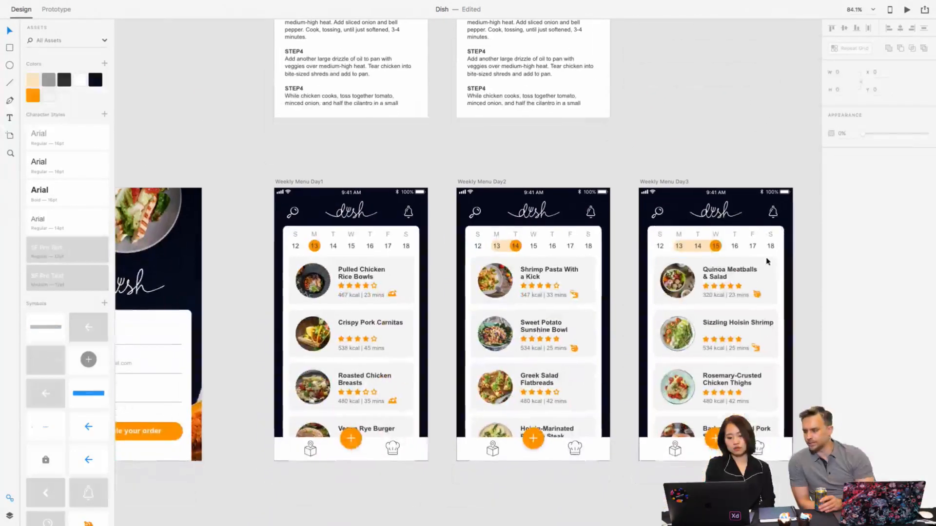
{"action": "left_click", "coordinate": [317, 247]}
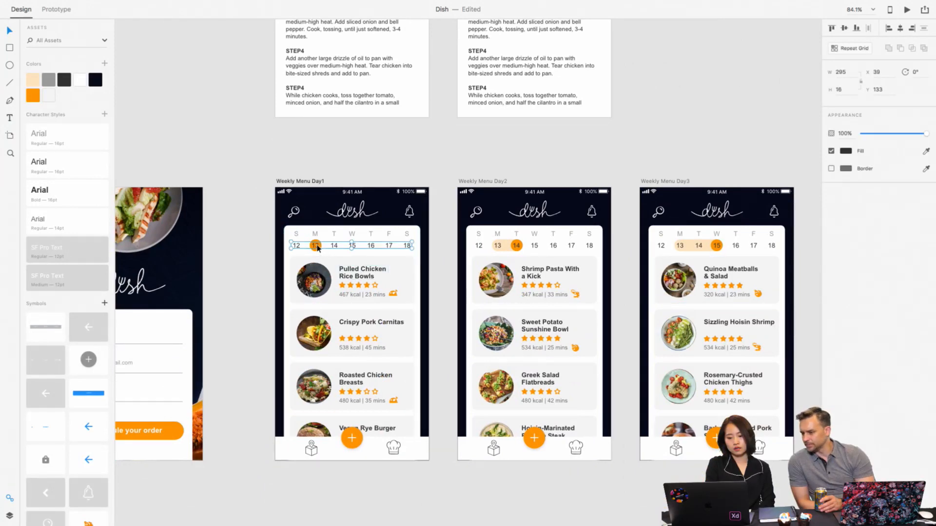
{"action": "double_click", "coordinate": [317, 248]}
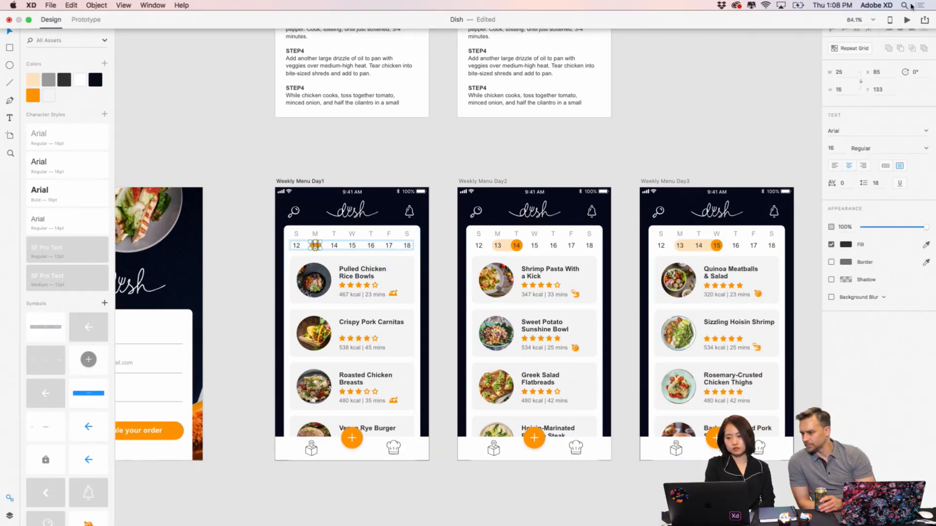
{"action": "left_click", "coordinate": [908, 21]}
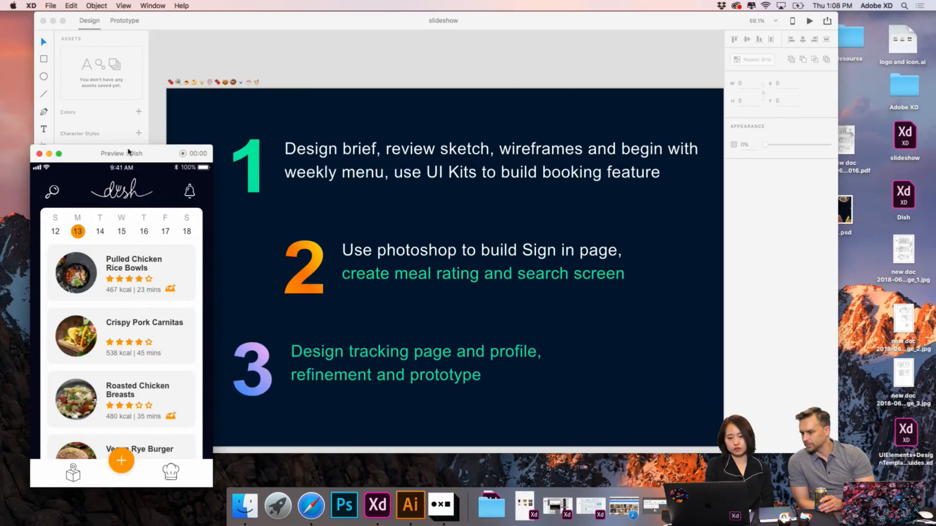
{"action": "left_click_drag", "start_coordinate": [157, 151], "coordinate": [180, 110]}
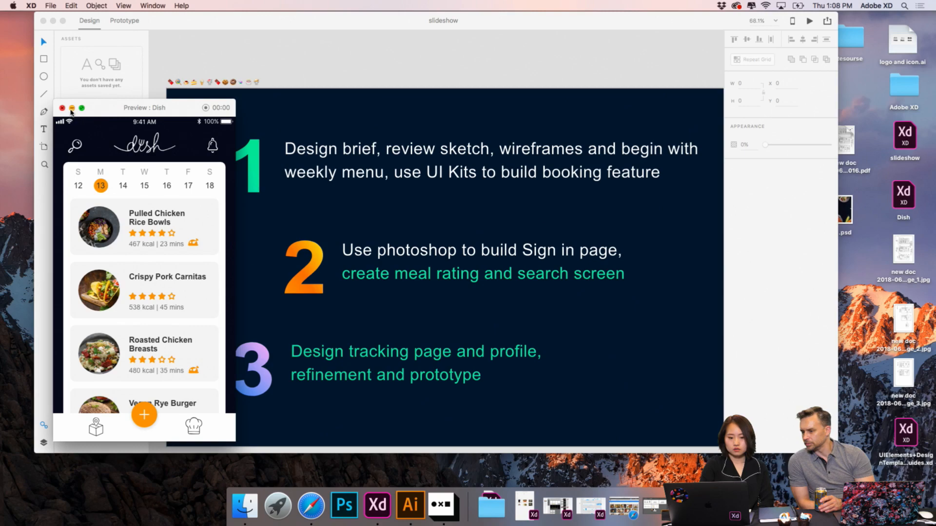
{"action": "left_click", "coordinate": [62, 108]}
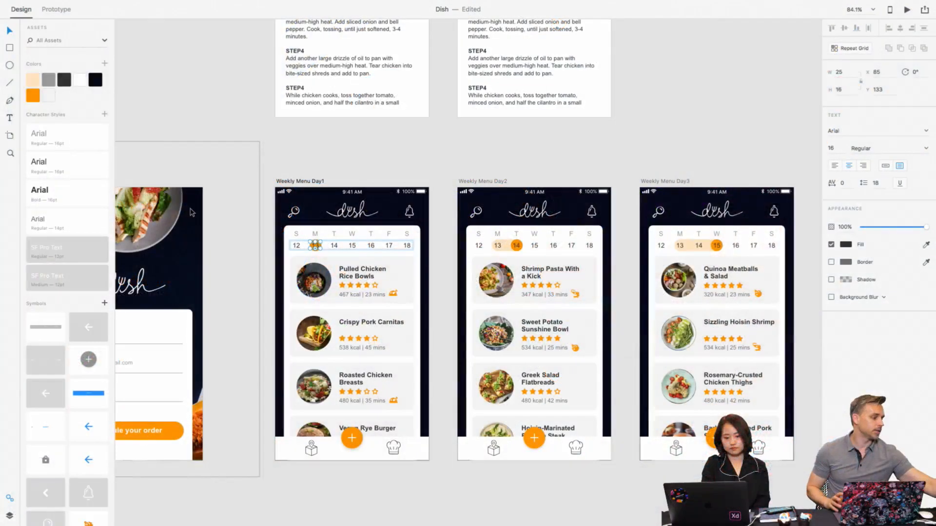
- Draw a rectangle about 34 by 64 over the Tuesday 14 column on Weekly Menu Day1 and remove its fill and border
{"action": "scroll", "coordinate": [367, 168], "scroll_direction": "up", "scroll_amount": 8}
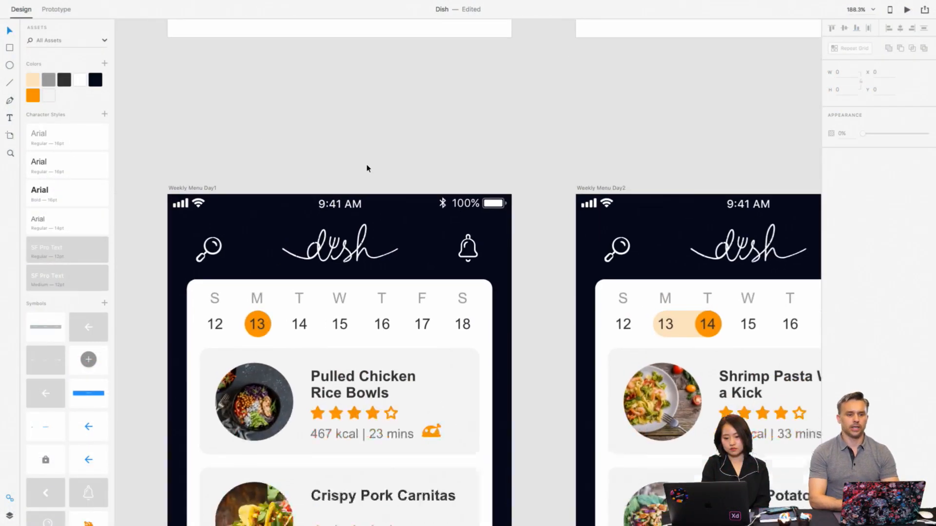
{"action": "scroll", "coordinate": [366, 168], "scroll_direction": "down", "scroll_amount": 4}
{"action": "double_click", "coordinate": [309, 204]}
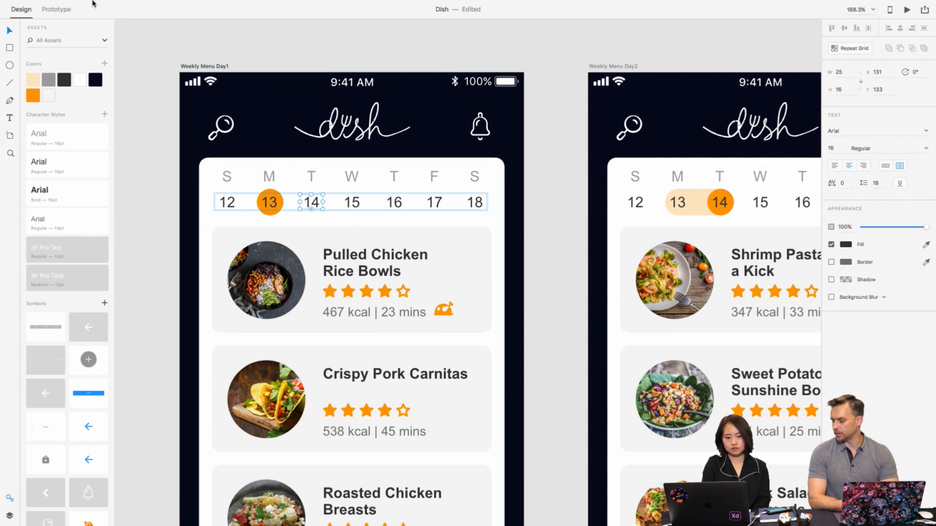
{"action": "double_click", "coordinate": [311, 176]}
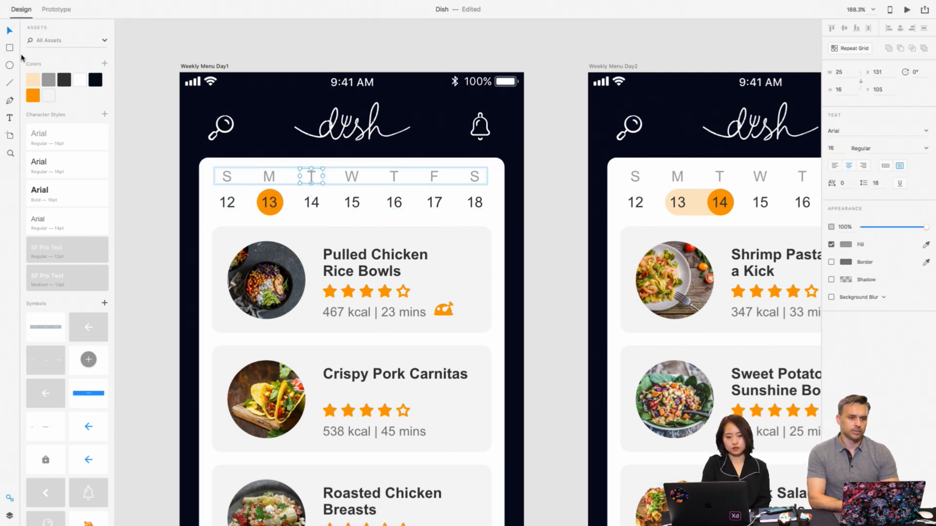
{"action": "left_click", "coordinate": [10, 47]}
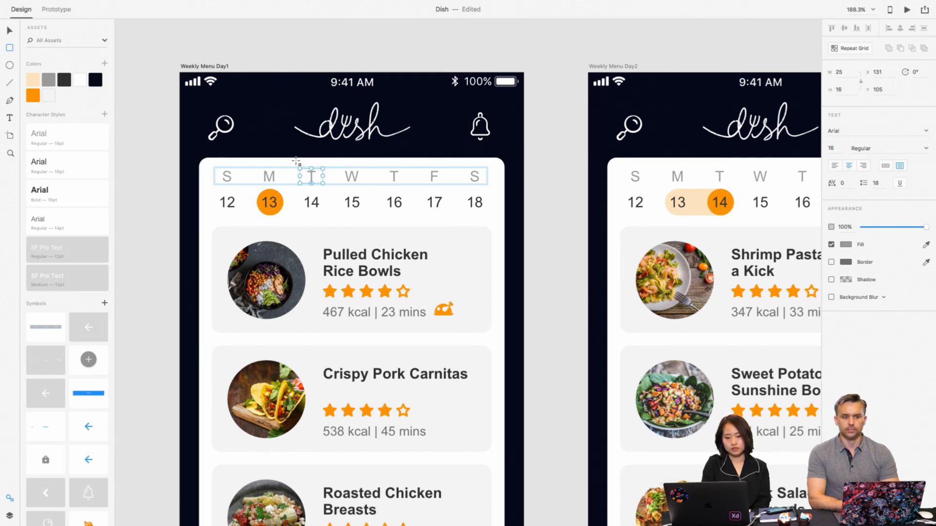
{"action": "left_click_drag", "start_coordinate": [296, 161], "coordinate": [328, 222]}
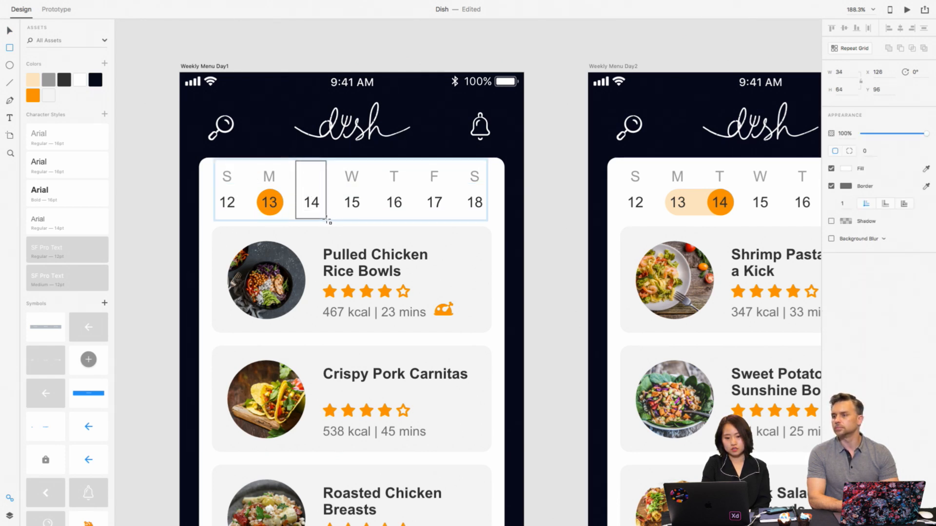
{"action": "left_click", "coordinate": [832, 169]}
{"action": "left_click", "coordinate": [832, 186]}
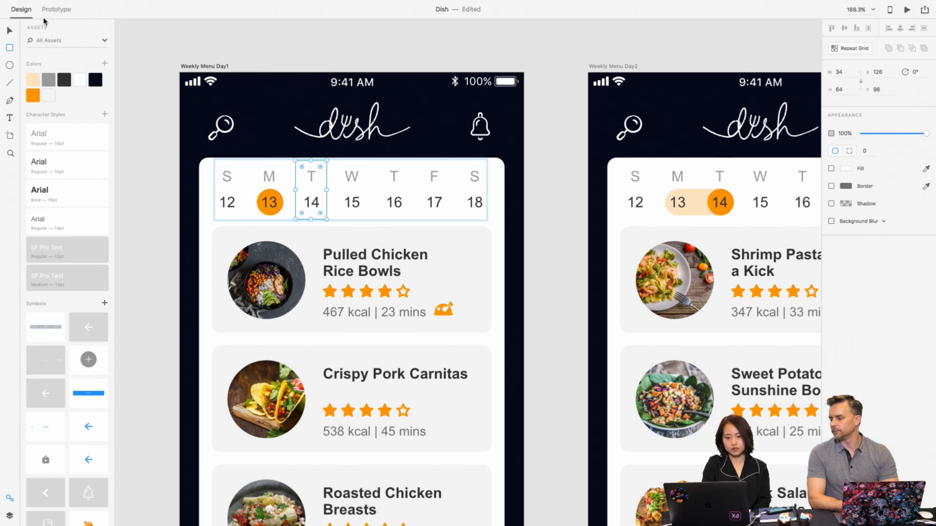
- Link the transparent Tuesday 14 hotspot on Weekly Menu Day1 to the Weekly Menu Day2 artboard in Prototype mode
{"action": "left_click", "coordinate": [53, 10]}
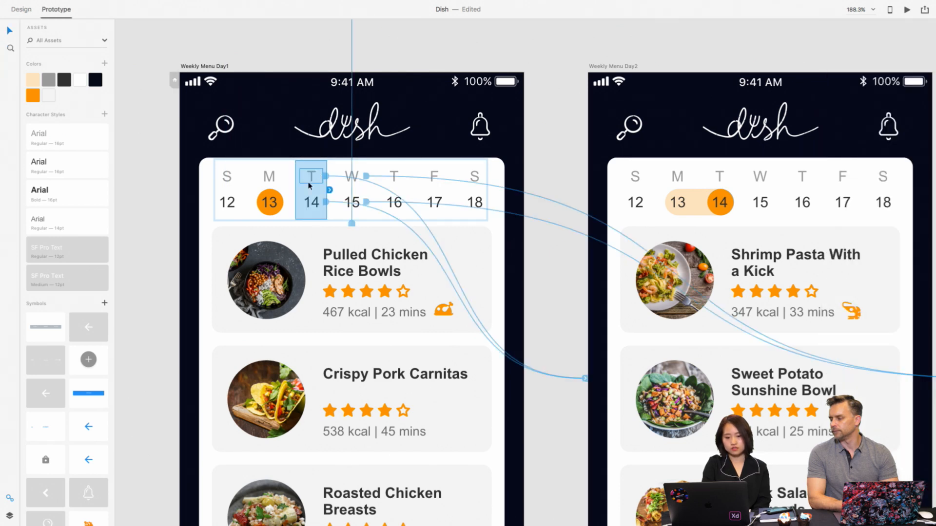
{"action": "left_click", "coordinate": [321, 170]}
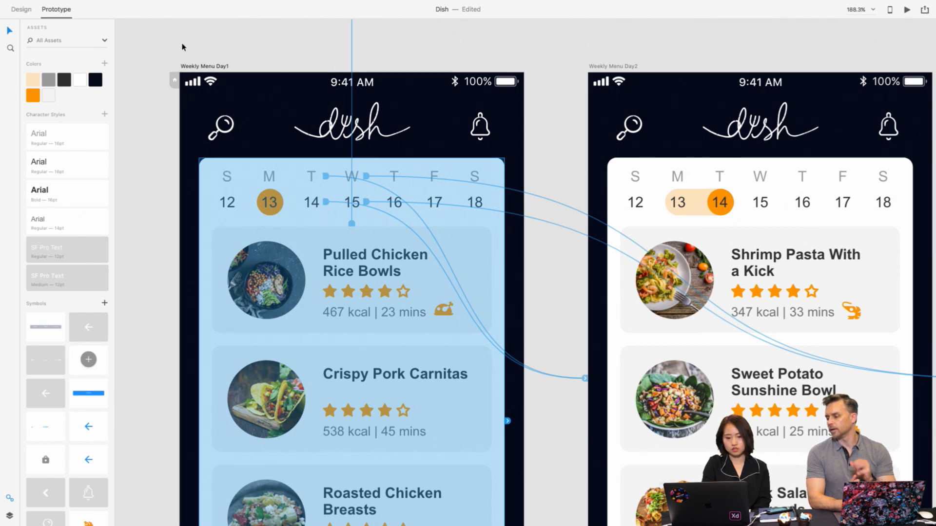
{"action": "left_click", "coordinate": [30, 10]}
{"action": "double_click", "coordinate": [310, 185]}
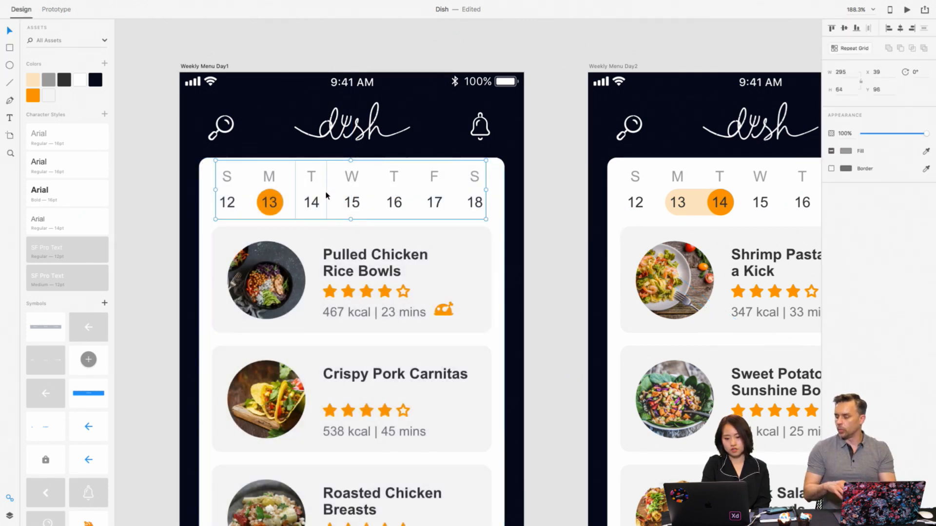
{"action": "left_click", "coordinate": [326, 194]}
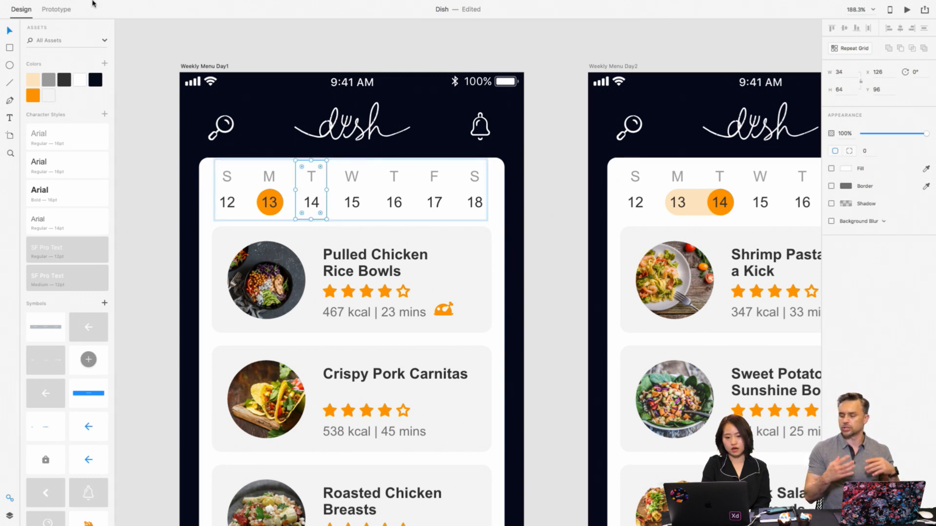
{"action": "left_click", "coordinate": [78, 19]}
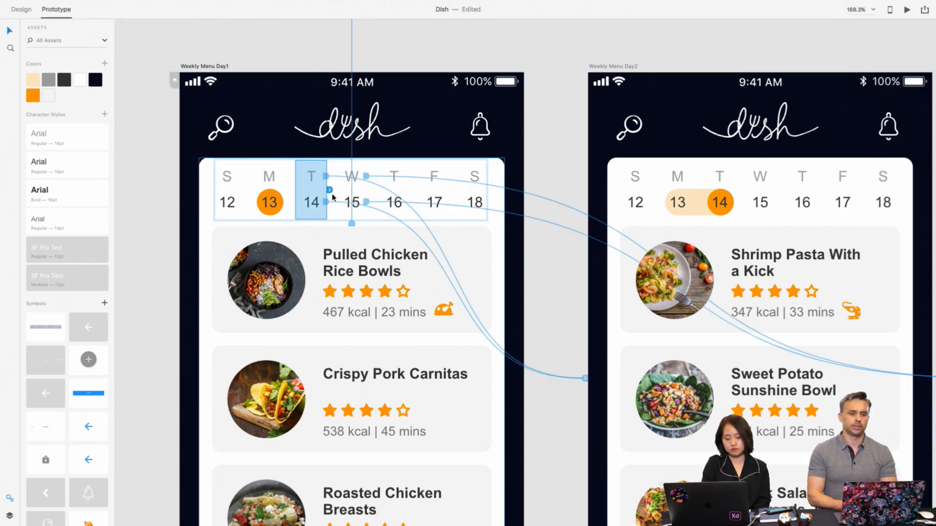
{"action": "left_click_drag", "start_coordinate": [329, 189], "coordinate": [588, 267]}
{"action": "left_click", "coordinate": [563, 152]}
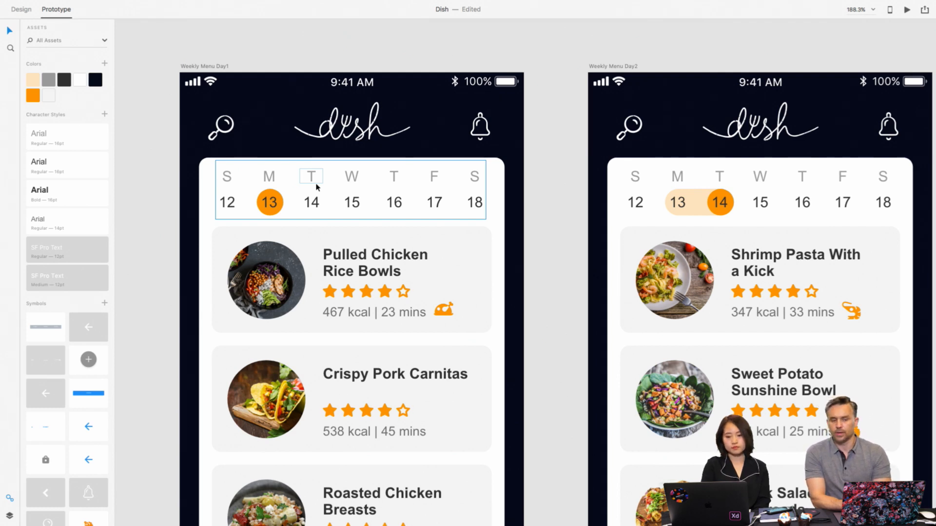
- Remove the prototype link from the Tuesday "T" label on Weekly Menu Day1 by setting its target to None
{"action": "left_click", "coordinate": [327, 197]}
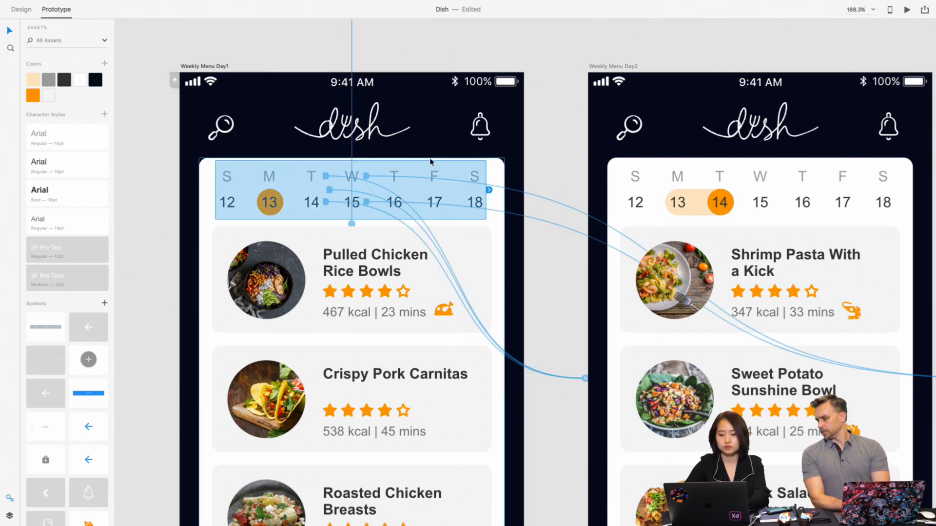
{"action": "left_click", "coordinate": [537, 163]}
{"action": "scroll", "coordinate": [335, 178], "scroll_direction": "down", "scroll_amount": 2}
{"action": "scroll", "coordinate": [334, 178], "scroll_direction": "right", "scroll_amount": 5}
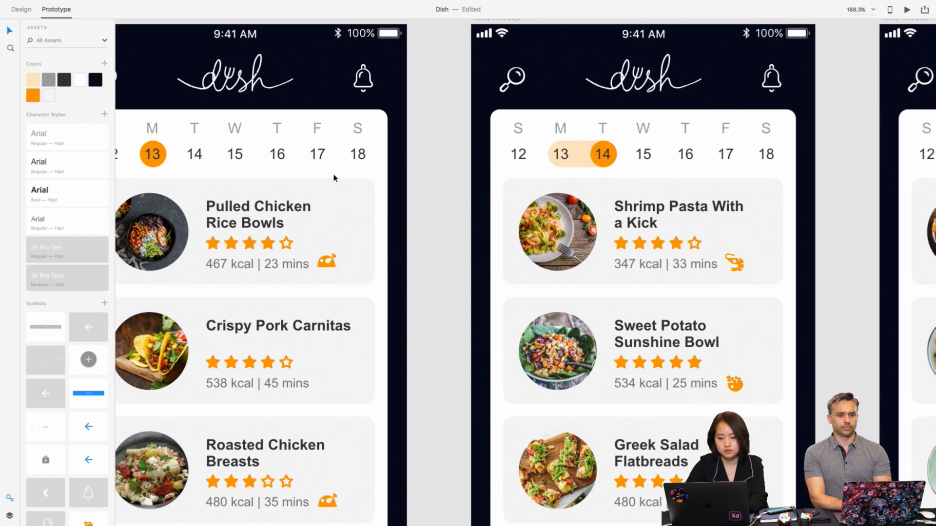
{"action": "left_click", "coordinate": [208, 140]}
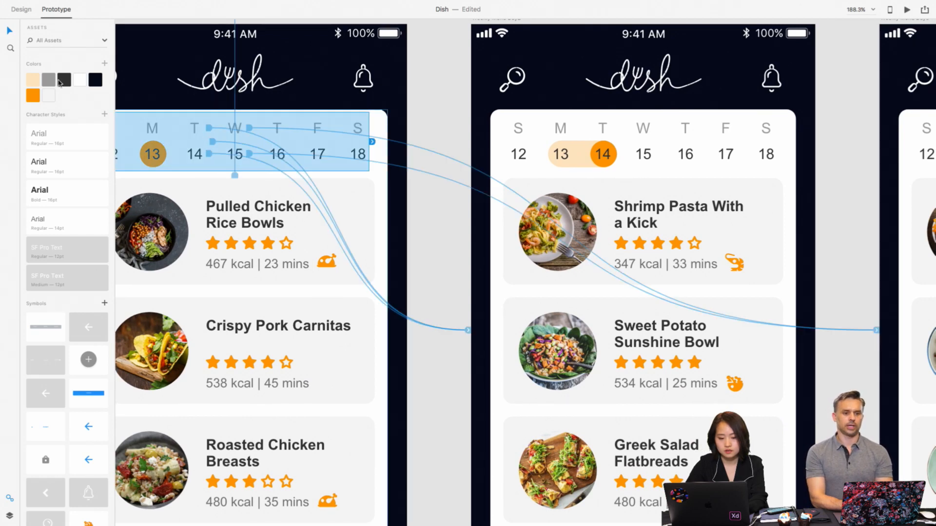
{"action": "double_click", "coordinate": [181, 143]}
{"action": "left_click", "coordinate": [209, 130]}
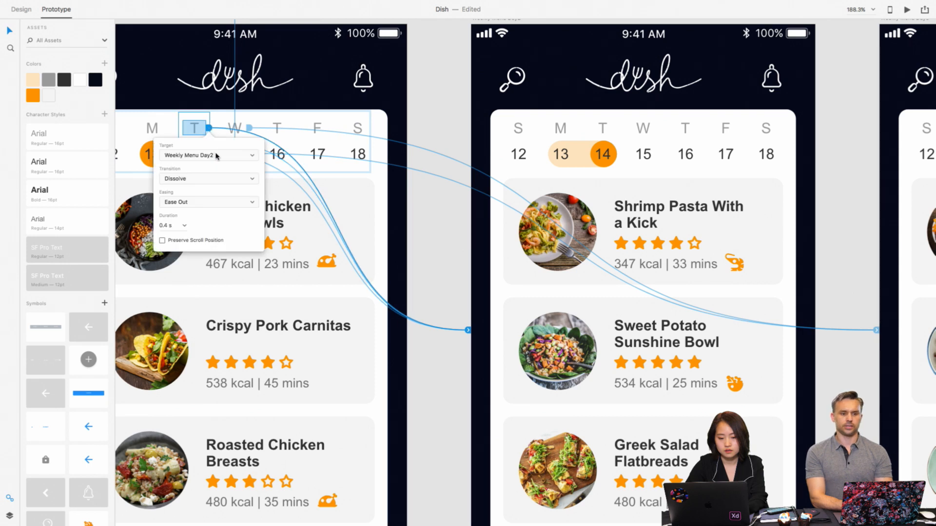
{"action": "left_click", "coordinate": [248, 156]}
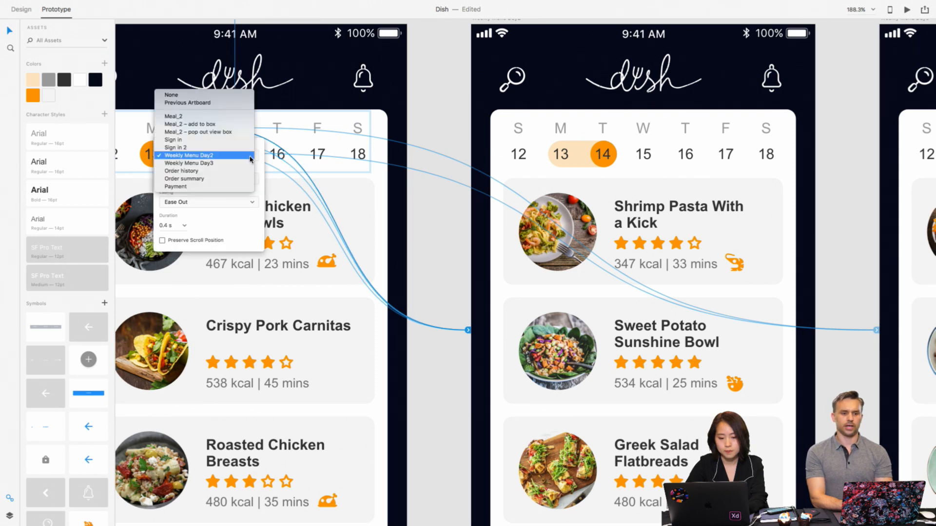
{"action": "left_click", "coordinate": [224, 95]}
- Set the target of the date 14 text's prototype link to None
{"action": "left_click", "coordinate": [198, 155]}
{"action": "left_click", "coordinate": [210, 155]}
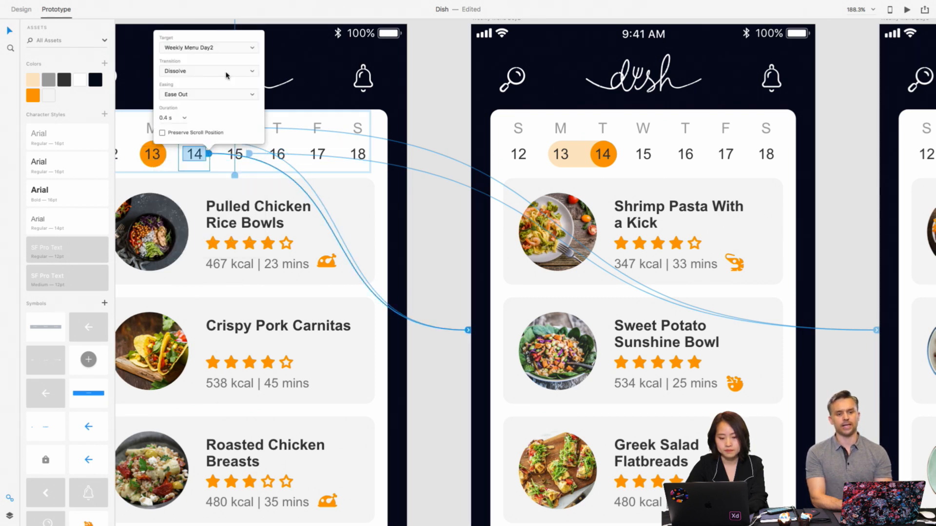
{"action": "left_click", "coordinate": [255, 49]}
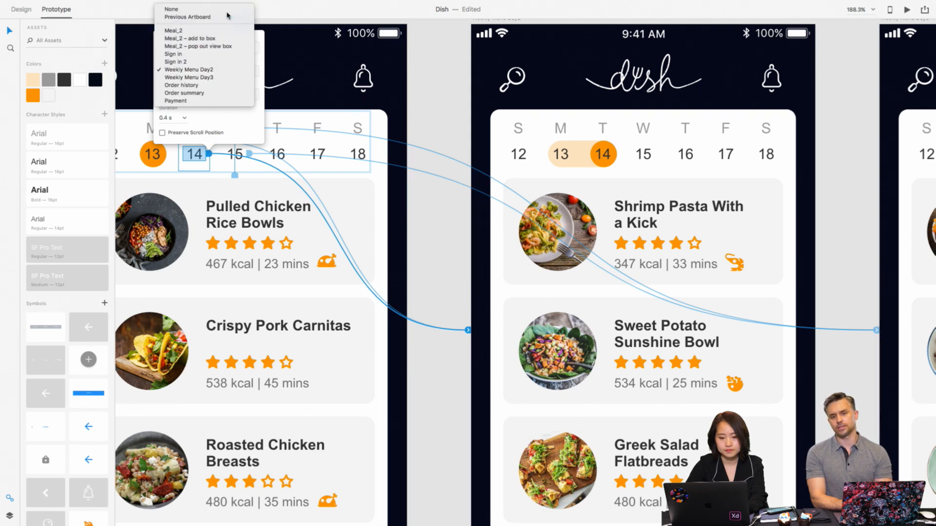
{"action": "left_click", "coordinate": [225, 12]}
- Remove the prototype links from the Wednesday "W" label and the date 15 text on Weekly Menu Day1
{"action": "left_click", "coordinate": [235, 129]}
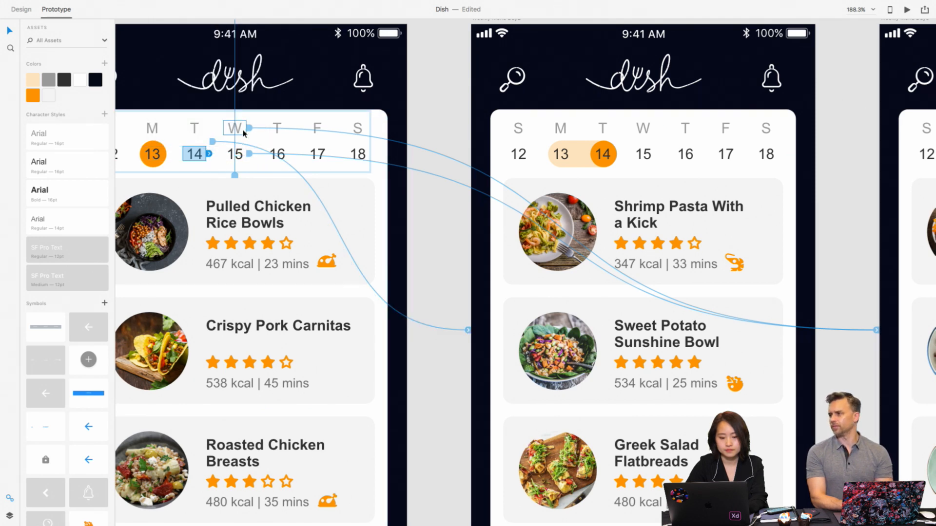
{"action": "left_click", "coordinate": [249, 129]}
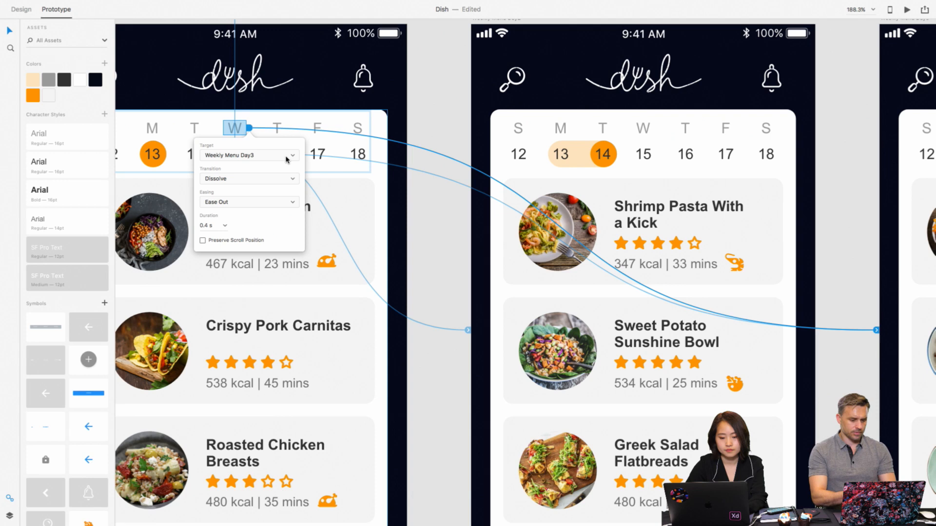
{"action": "left_click", "coordinate": [287, 155]}
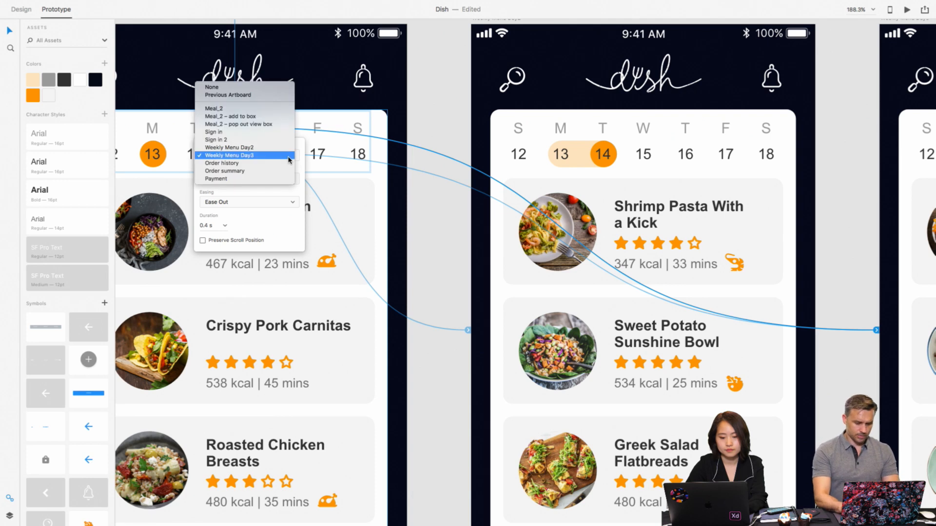
{"action": "left_click", "coordinate": [264, 89]}
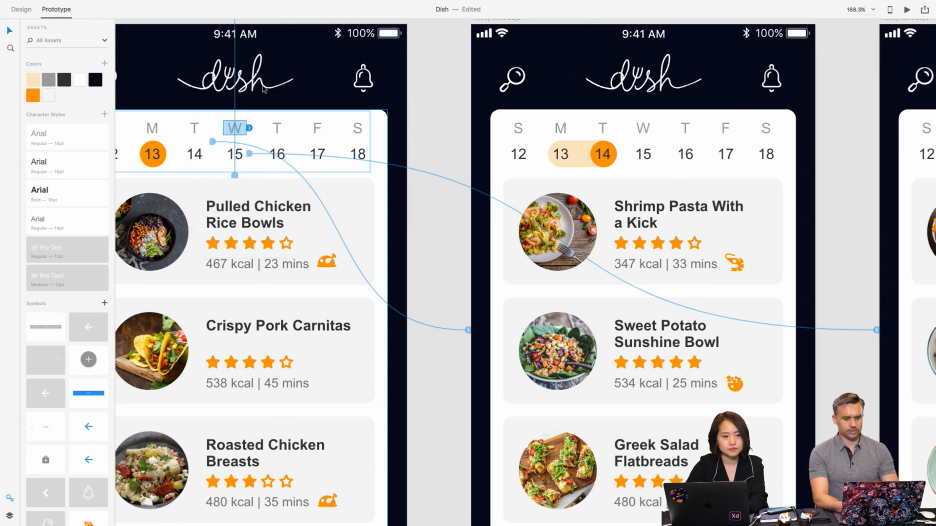
{"action": "left_click", "coordinate": [249, 155]}
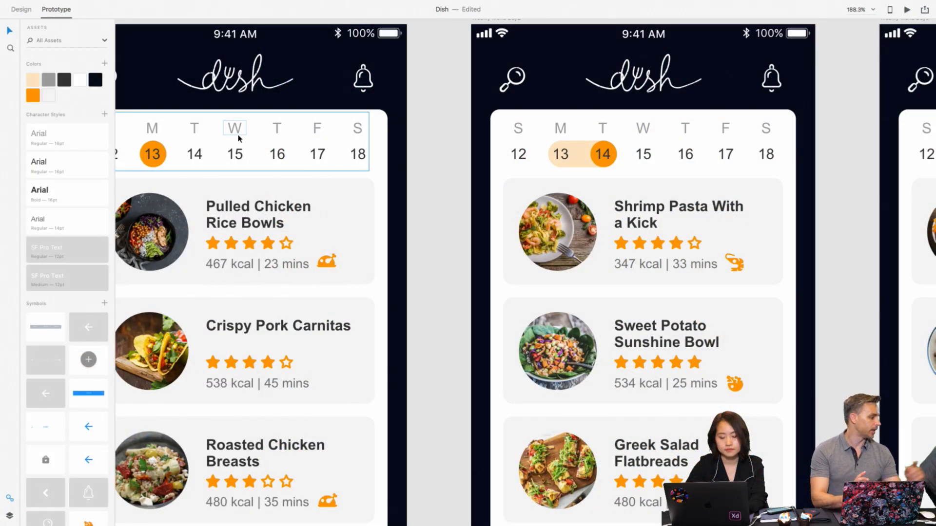
- Return to Design mode and draw a rectangle about 39 by 64 over the Wednesday 15 column, without fill or border
{"action": "left_click", "coordinate": [209, 142]}
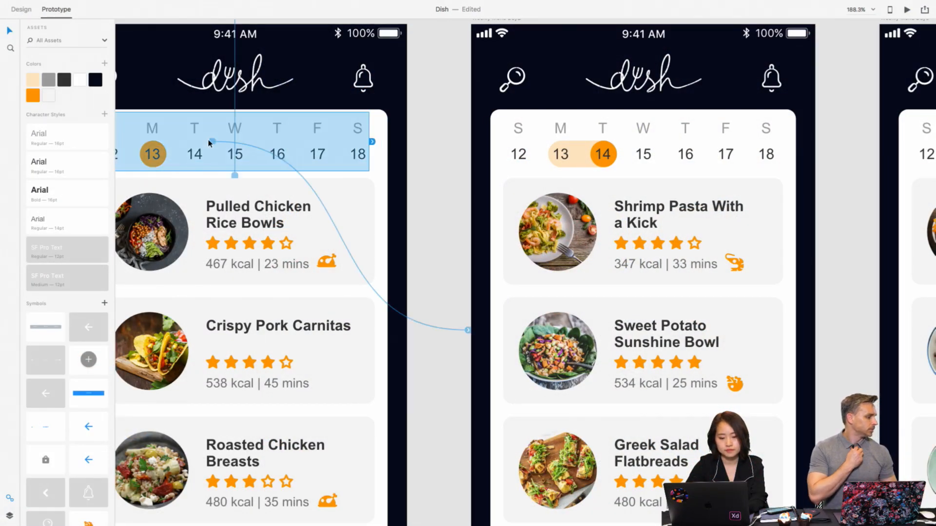
{"action": "double_click", "coordinate": [209, 130]}
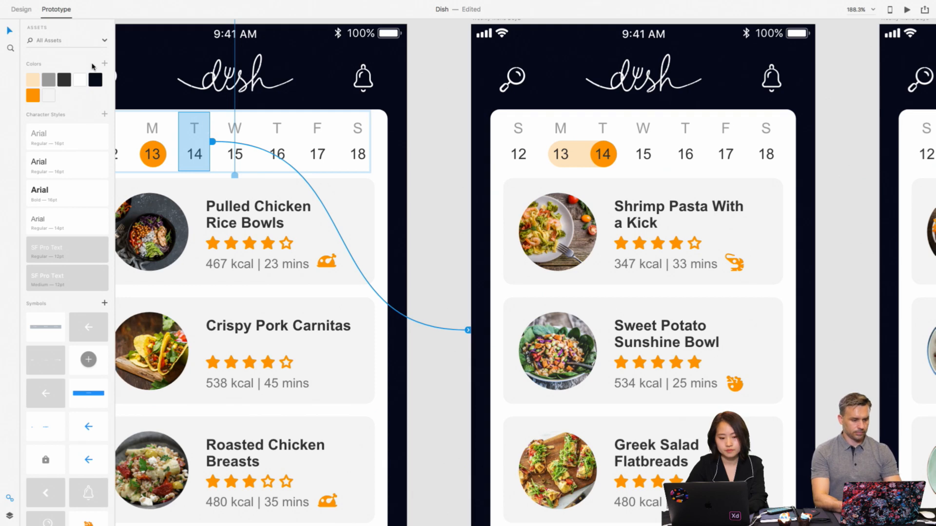
{"action": "left_click", "coordinate": [28, 12]}
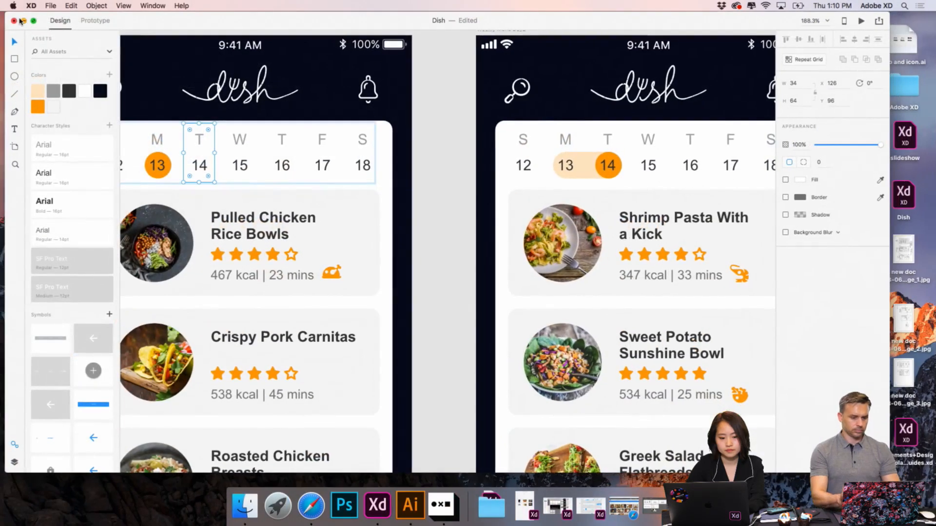
{"action": "left_click_drag", "start_coordinate": [889, 472], "coordinate": [935, 486]}
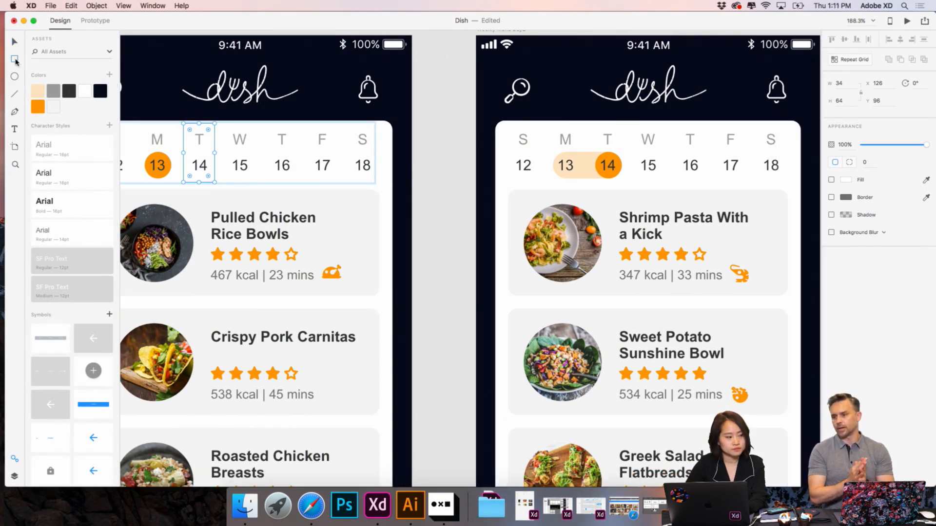
{"action": "left_click_drag", "start_coordinate": [221, 125], "coordinate": [255, 181]}
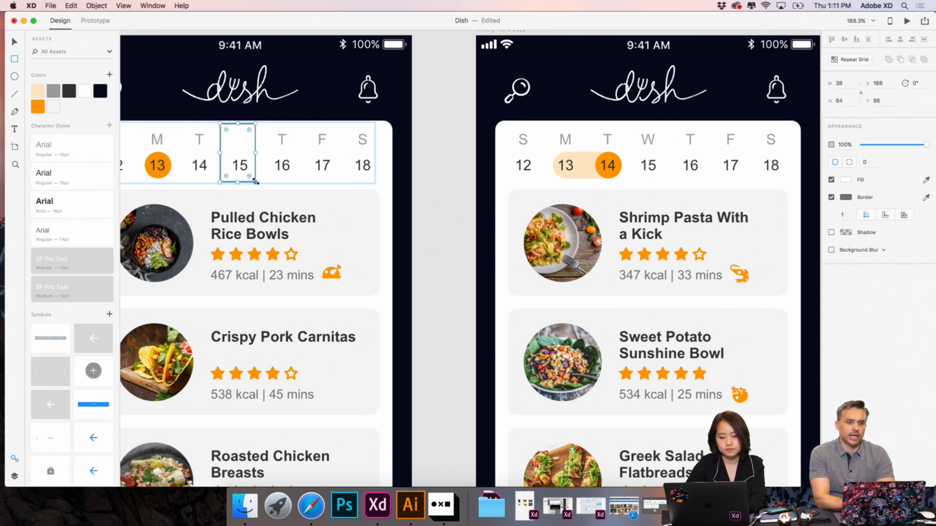
{"action": "left_click", "coordinate": [832, 179]}
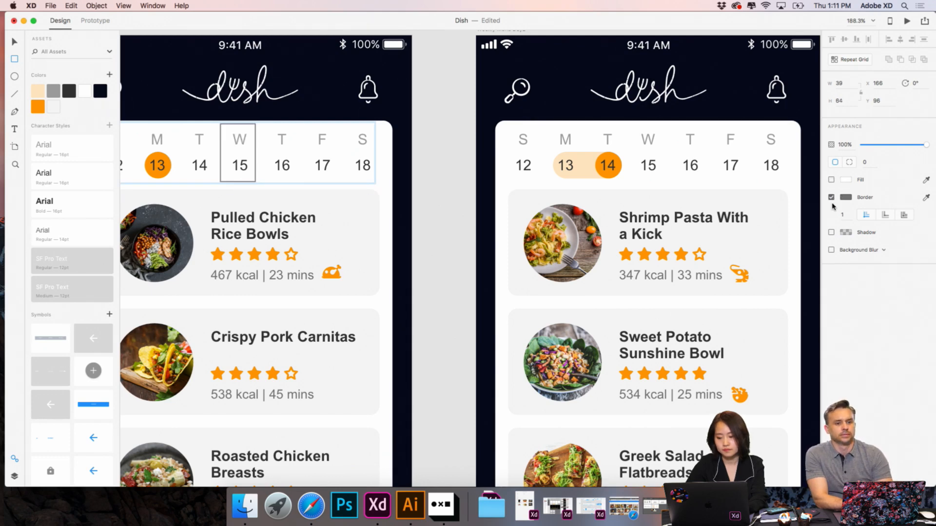
{"action": "left_click", "coordinate": [831, 198]}
{"action": "scroll", "coordinate": [371, 181], "scroll_direction": "down", "scroll_amount": 5}
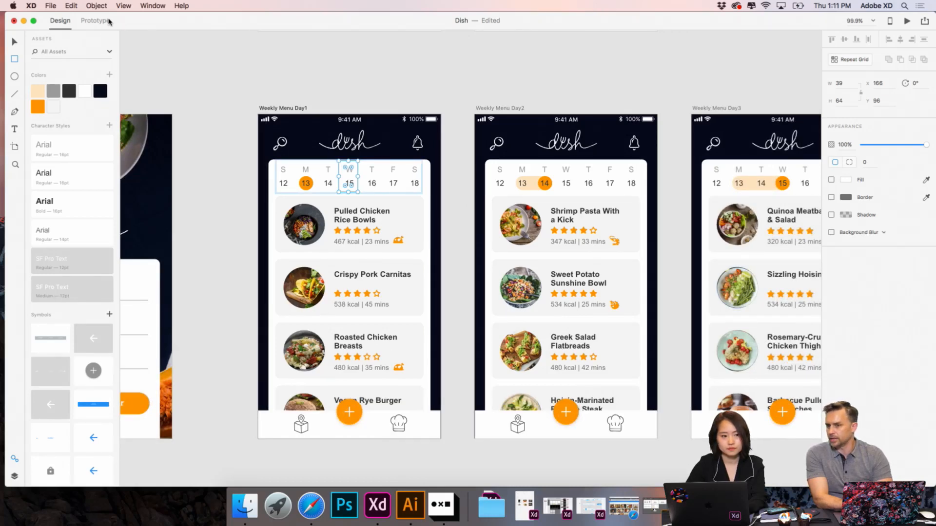
- Link the transparent Wednesday 15 hotspot to the Weekly Menu Day3 artboard and check the connections of Weekly Menu Day1
{"action": "left_click", "coordinate": [100, 21]}
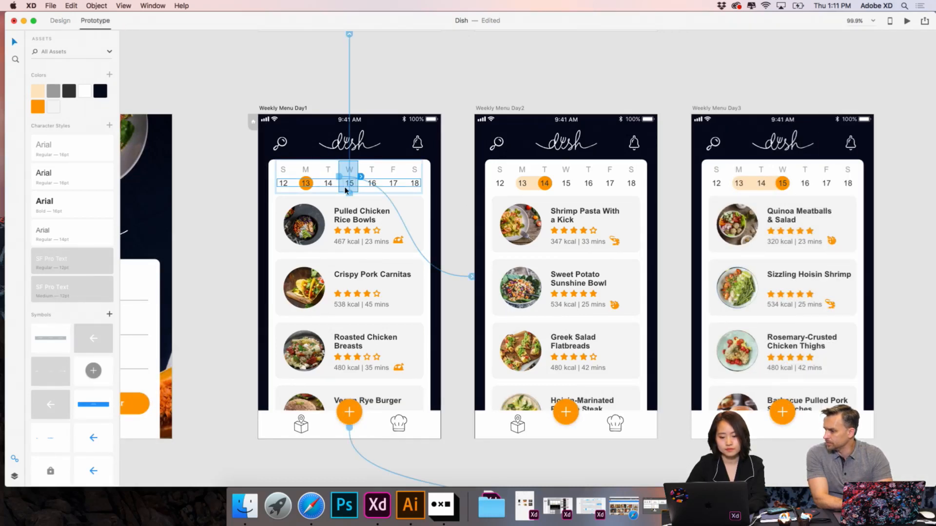
{"action": "left_click_drag", "start_coordinate": [361, 177], "coordinate": [691, 259]}
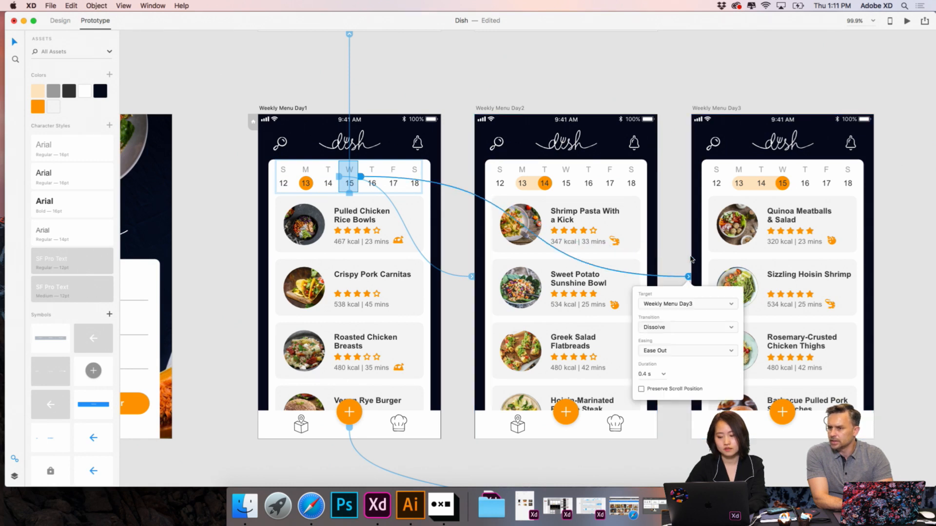
{"action": "left_click", "coordinate": [671, 227]}
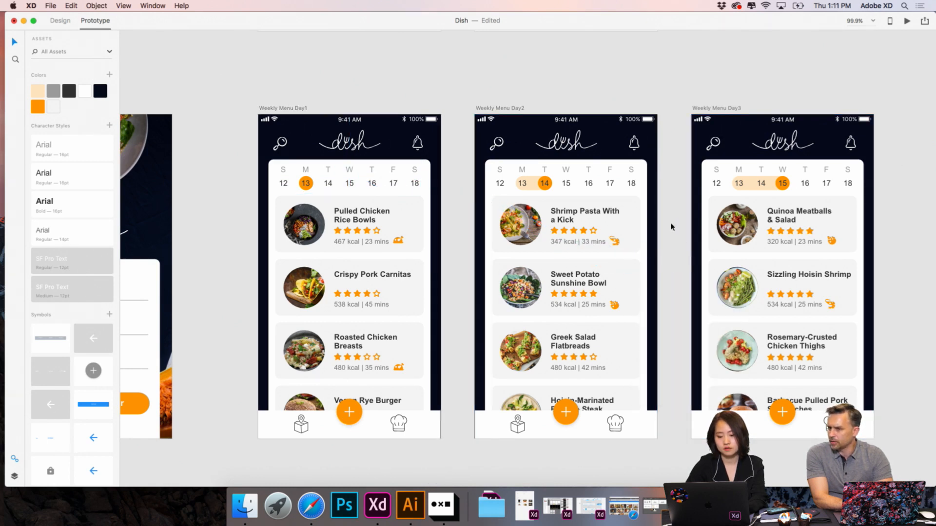
{"action": "left_click", "coordinate": [428, 134]}
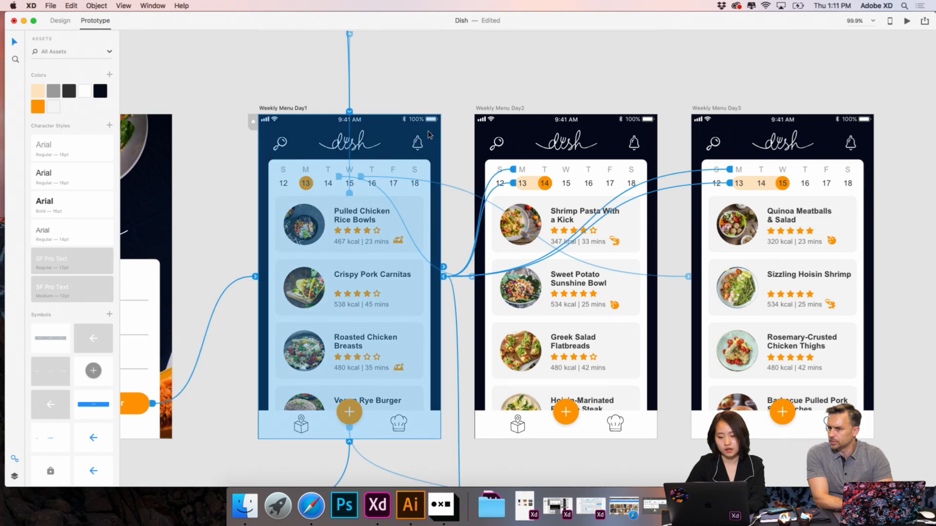
{"action": "left_click", "coordinate": [281, 83]}
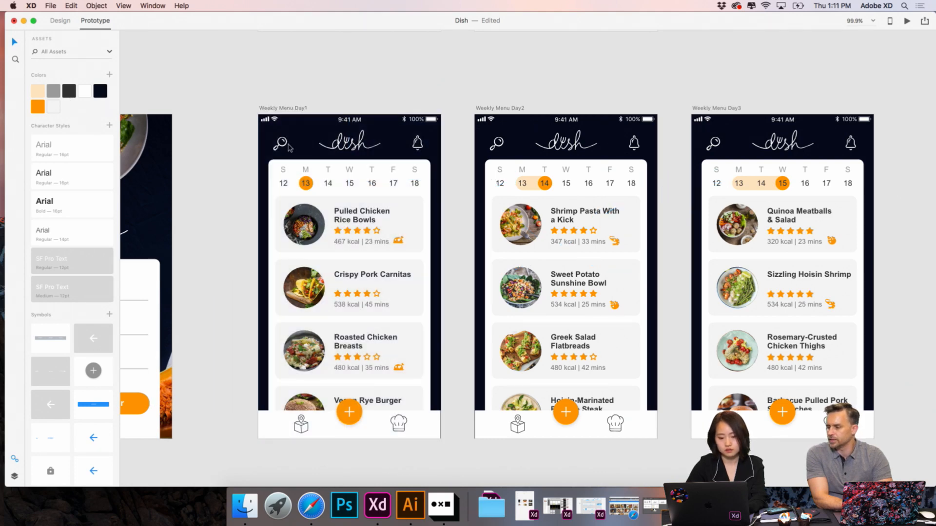
- Look over the weekly menu artboards and check the existing prototype links of the weekday labels on Weekly Menu Day2
{"action": "scroll", "coordinate": [288, 147], "scroll_direction": "left", "scroll_amount": 3}
{"action": "scroll", "coordinate": [288, 147], "scroll_direction": "down", "scroll_amount": 2}
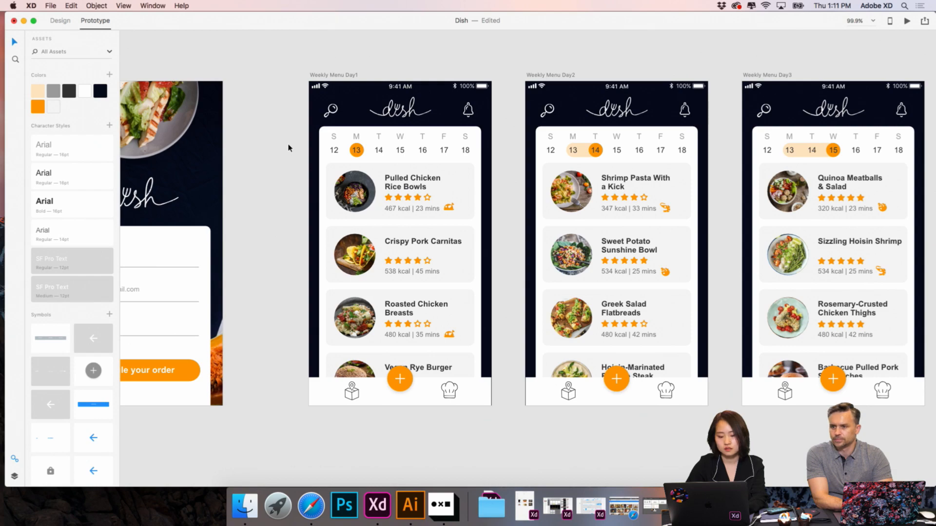
{"action": "scroll", "coordinate": [288, 147], "scroll_direction": "up", "scroll_amount": 5}
{"action": "scroll", "coordinate": [317, 148], "scroll_direction": "right", "scroll_amount": 2}
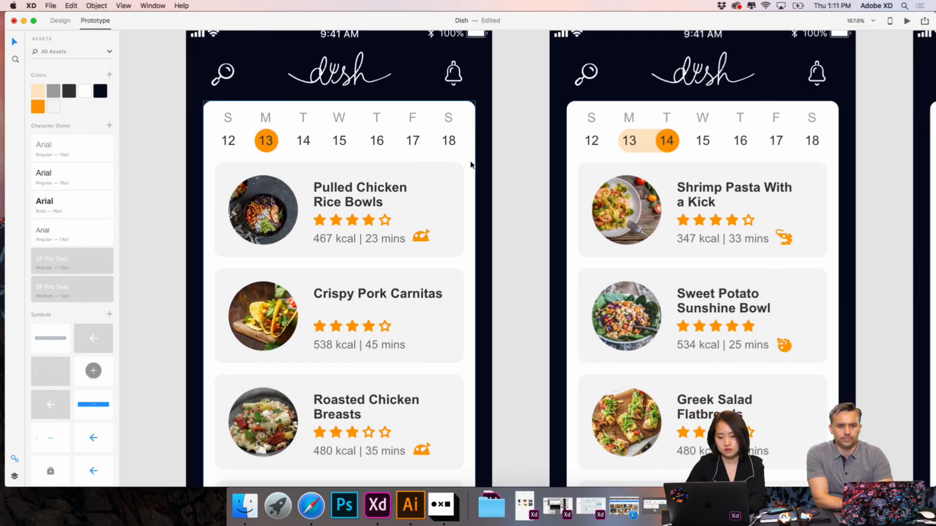
{"action": "scroll", "coordinate": [471, 165], "scroll_direction": "down", "scroll_amount": 5}
{"action": "scroll", "coordinate": [471, 164], "scroll_direction": "down", "scroll_amount": 3}
{"action": "scroll", "coordinate": [471, 164], "scroll_direction": "up", "scroll_amount": 1}
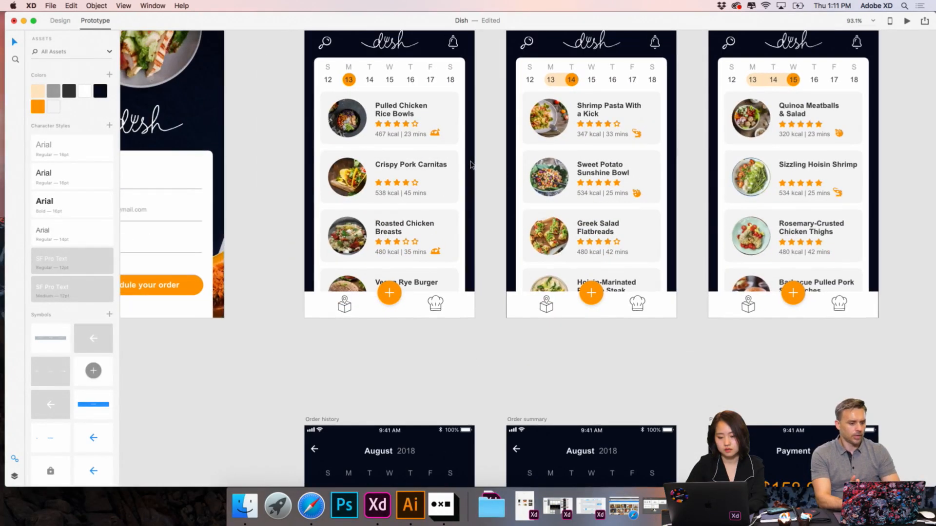
{"action": "scroll", "coordinate": [471, 165], "scroll_direction": "up", "scroll_amount": 2}
{"action": "scroll", "coordinate": [471, 165], "scroll_direction": "right", "scroll_amount": 2}
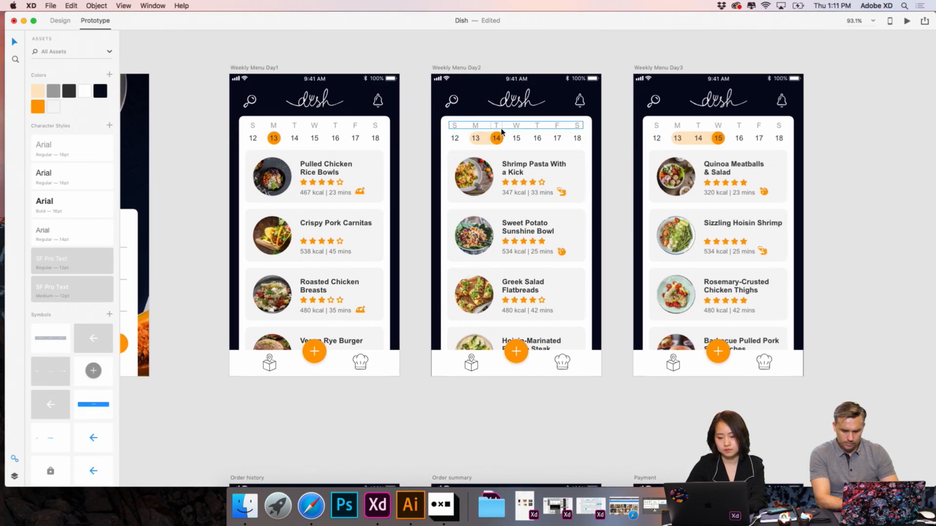
{"action": "left_click", "coordinate": [501, 131]}
{"action": "scroll", "coordinate": [501, 131], "scroll_direction": "up", "scroll_amount": 5}
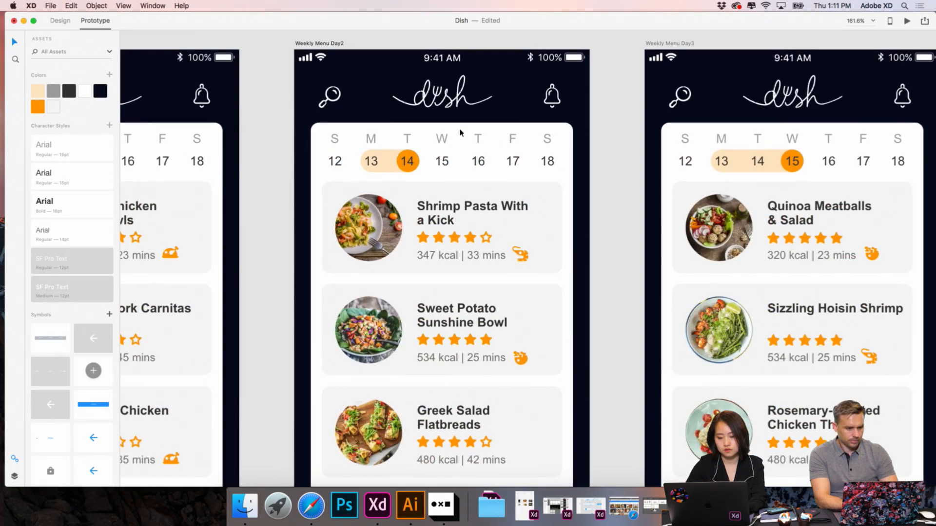
{"action": "scroll", "coordinate": [410, 140], "scroll_direction": "down", "scroll_amount": 2}
{"action": "scroll", "coordinate": [409, 140], "scroll_direction": "left", "scroll_amount": 1}
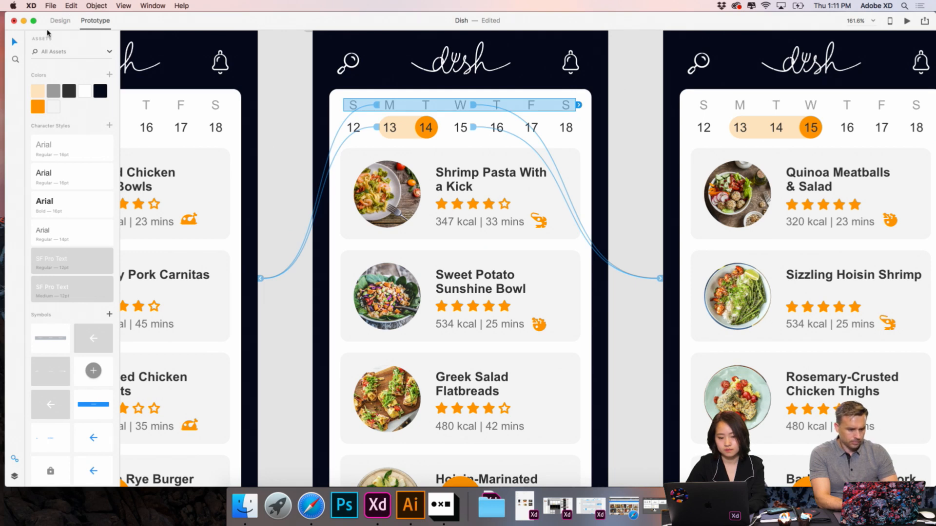
- Return to Design mode and draw a rectangle about 31 by 56 over Weekly Menu Day2's Monday 13 column, without fill or border
{"action": "left_click", "coordinate": [59, 21]}
{"action": "left_click", "coordinate": [16, 59]}
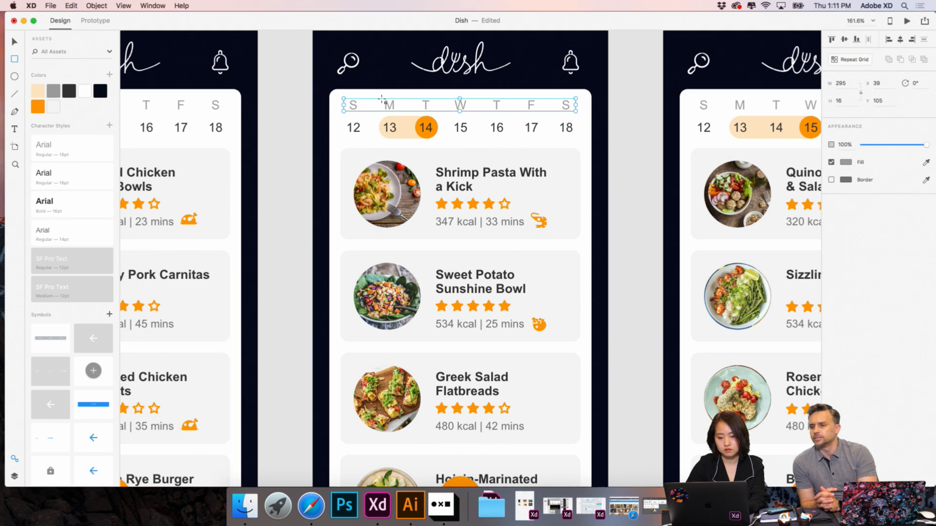
{"action": "left_click_drag", "start_coordinate": [382, 99], "coordinate": [405, 143]}
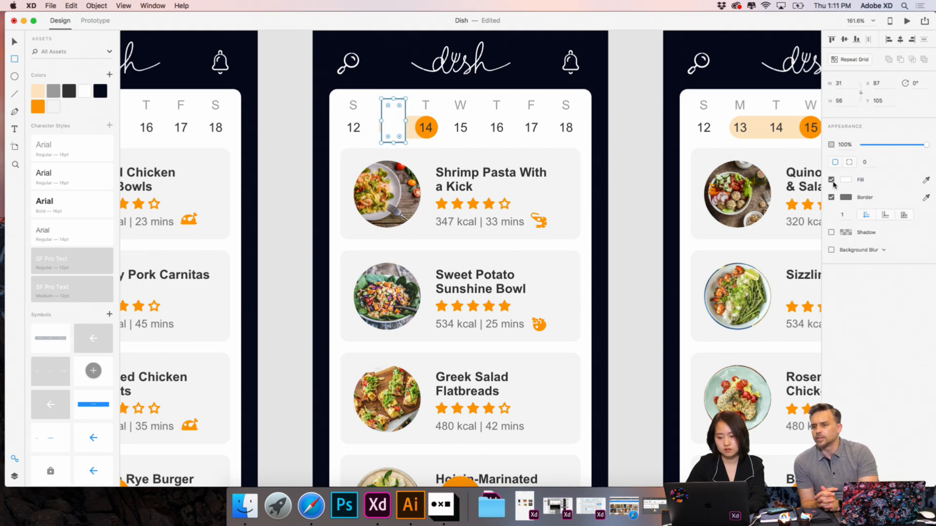
{"action": "left_click", "coordinate": [832, 179]}
{"action": "left_click", "coordinate": [832, 197]}
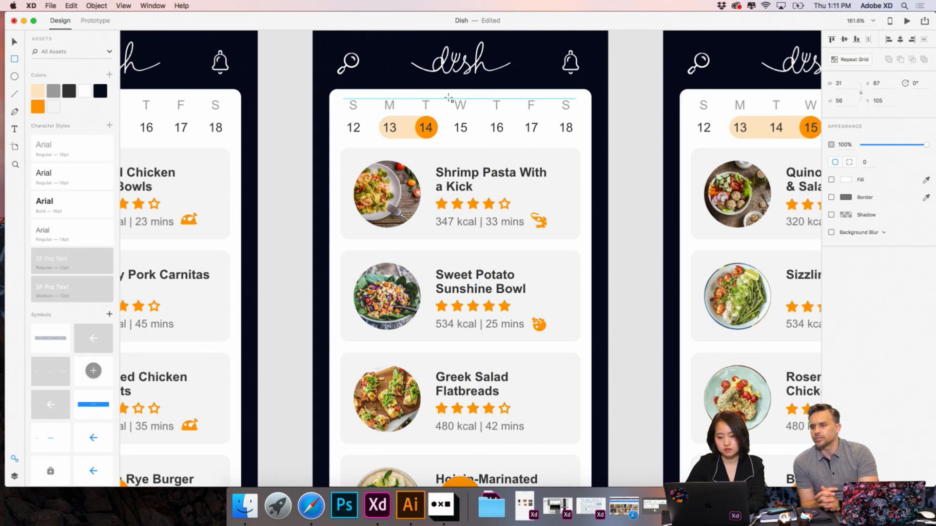
- Draw a rectangle about 37 wide over Weekly Menu Day2's Wednesday 15 column, without fill or border, and extend its top to a height of about 60
{"action": "left_click_drag", "start_coordinate": [449, 99], "coordinate": [478, 143]}
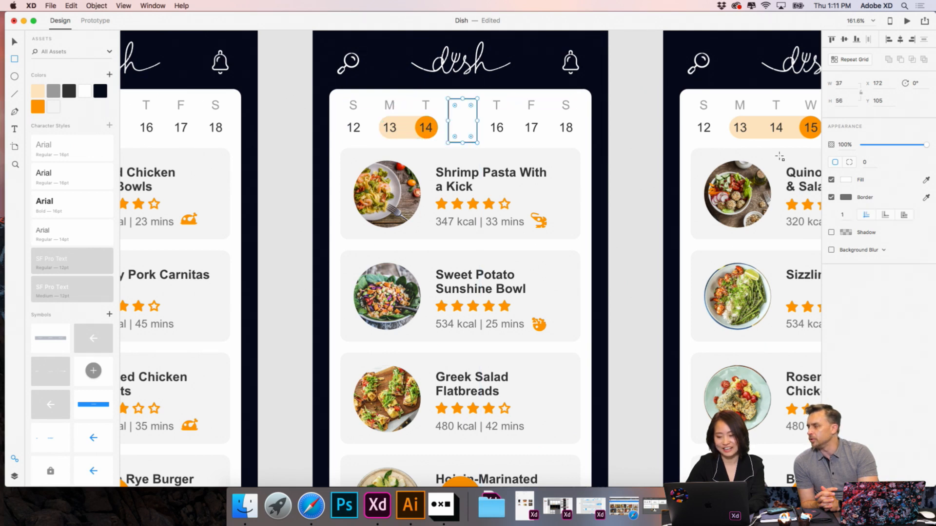
{"action": "left_click", "coordinate": [832, 180]}
{"action": "left_click", "coordinate": [832, 197]}
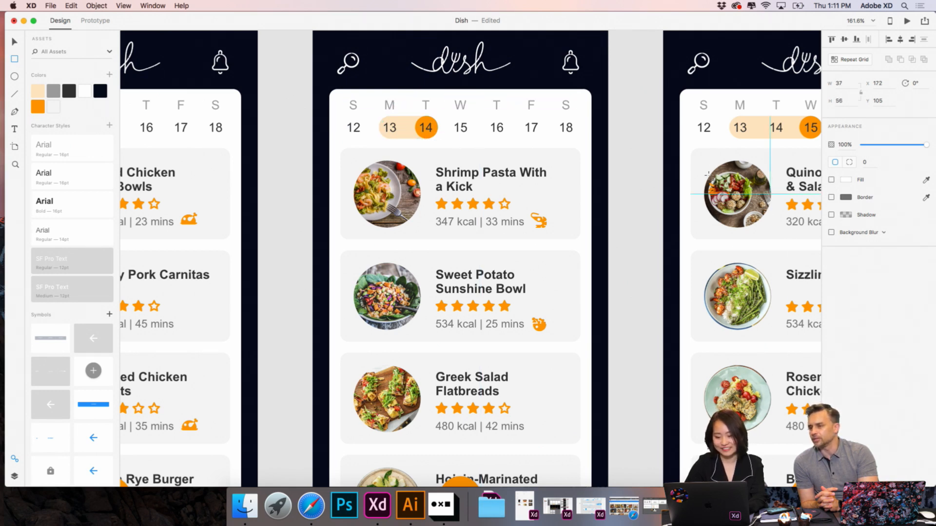
{"action": "scroll", "coordinate": [468, 244], "scroll_direction": "right", "scroll_amount": 4}
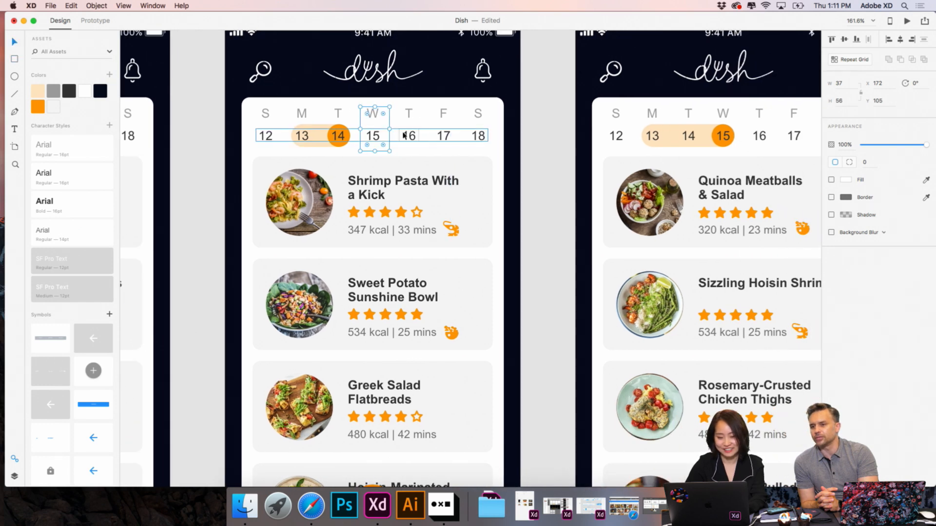
{"action": "left_click_drag", "start_coordinate": [375, 104], "coordinate": [375, 101]}
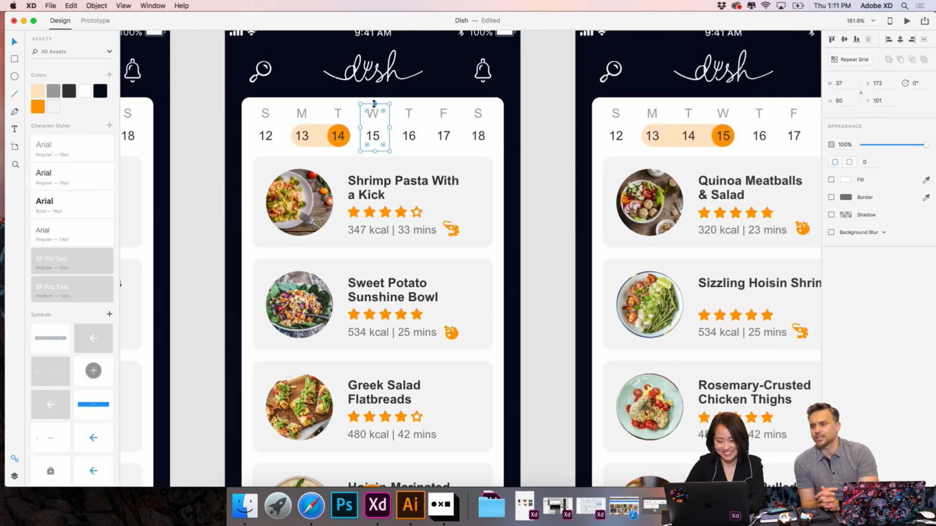
{"action": "left_click", "coordinate": [556, 146]}
- Copy the transparent Wednesday 15 hotspot to Weekly Menu Day3 and place copies over the Monday 13 and Tuesday 14 columns
{"action": "scroll", "coordinate": [554, 146], "scroll_direction": "right", "scroll_amount": 4}
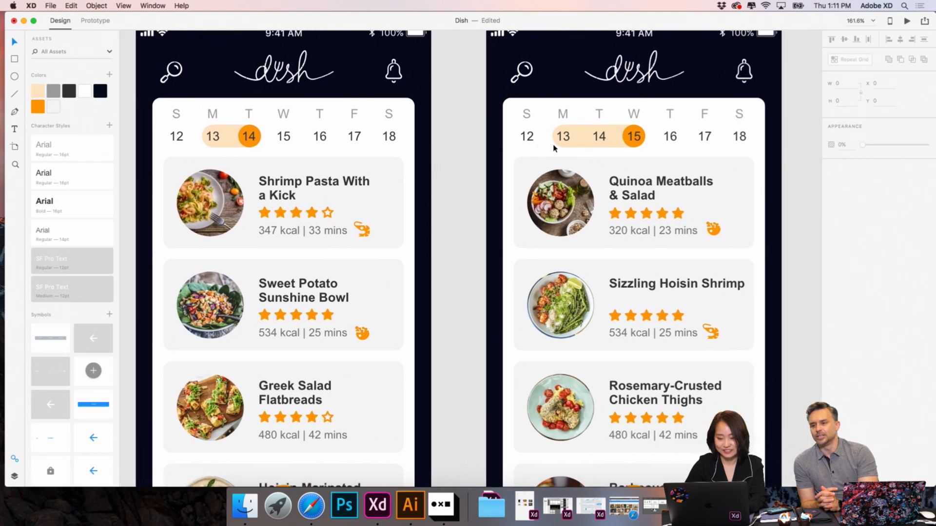
{"action": "left_click", "coordinate": [274, 117]}
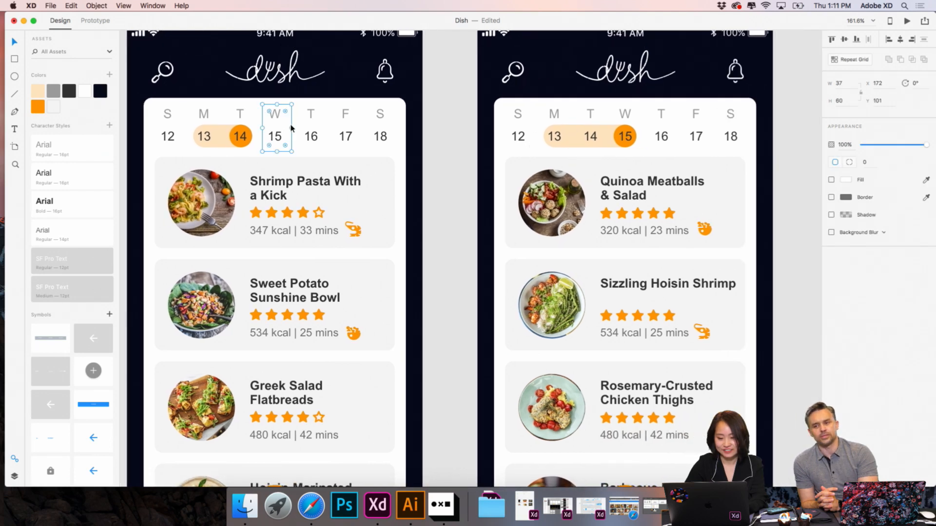
{"action": "scroll", "coordinate": [583, 141], "scroll_direction": "up", "scroll_amount": 5}
{"action": "left_click", "coordinate": [557, 148]}
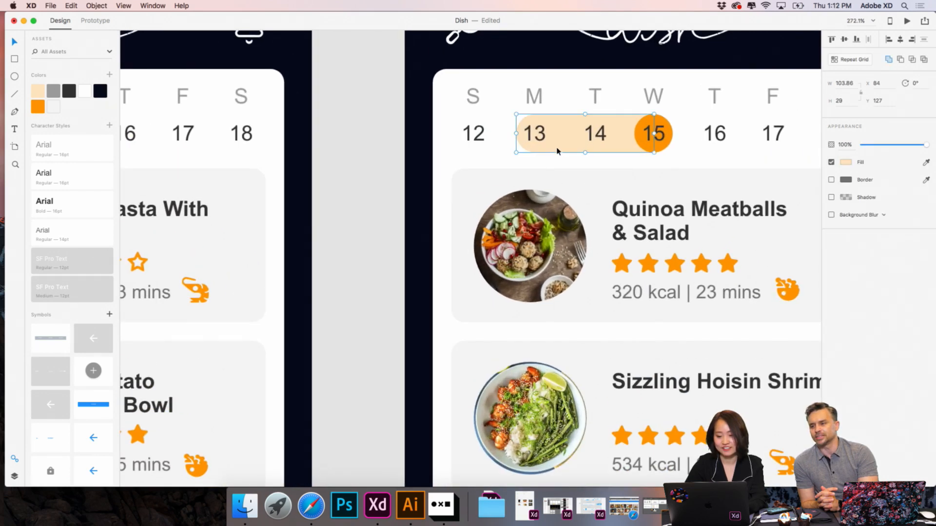
{"action": "scroll", "coordinate": [557, 148], "scroll_direction": "up", "scroll_amount": 2}
{"action": "scroll", "coordinate": [558, 147], "scroll_direction": "right", "scroll_amount": 2}
{"action": "key", "text": "super+v"}
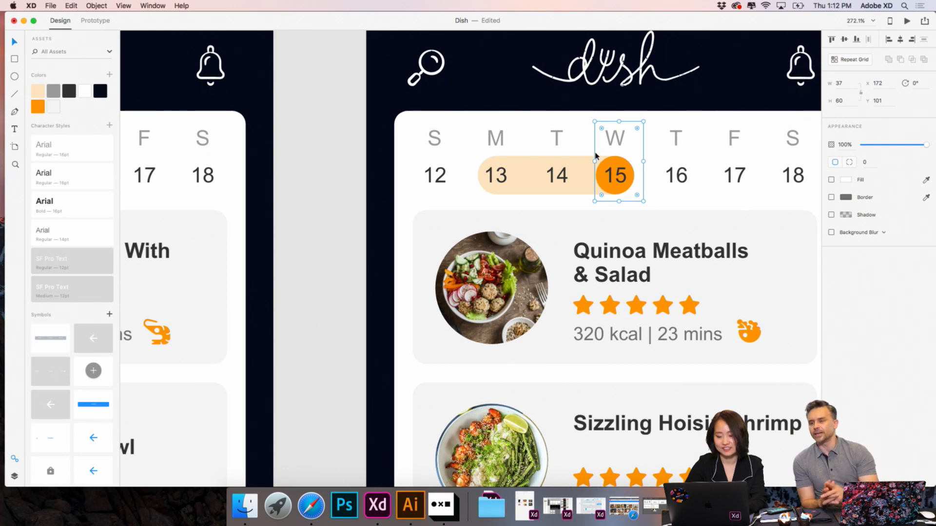
{"action": "left_click_drag", "start_coordinate": [595, 153], "coordinate": [521, 150]}
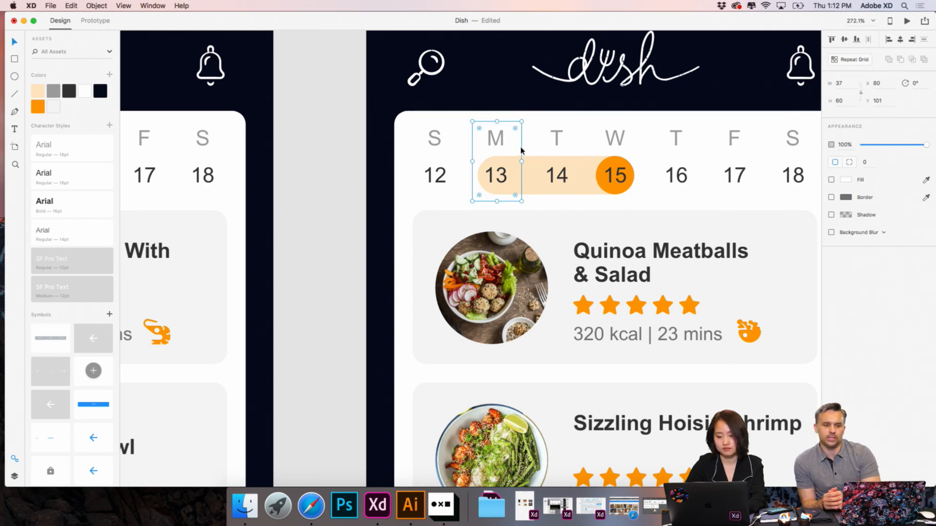
- In Prototype mode, link Weekly Menu Day2's Monday 13 hotspot to Weekly Menu Day1 and its Wednesday 15 hotspot to Weekly Menu Day3
{"action": "left_click", "coordinate": [349, 155]}
{"action": "scroll", "coordinate": [349, 154], "scroll_direction": "down", "scroll_amount": 5}
{"action": "scroll", "coordinate": [349, 154], "scroll_direction": "left", "scroll_amount": 3}
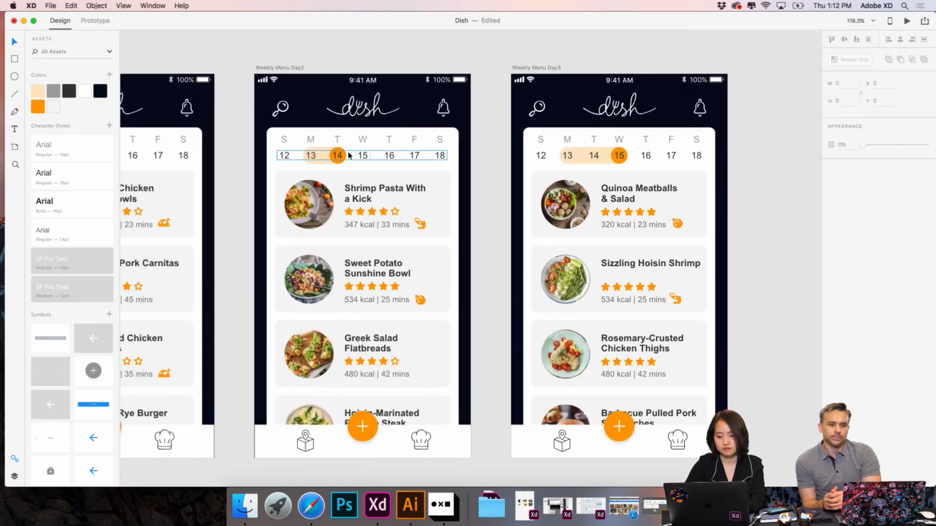
{"action": "scroll", "coordinate": [381, 132], "scroll_direction": "left", "scroll_amount": 3}
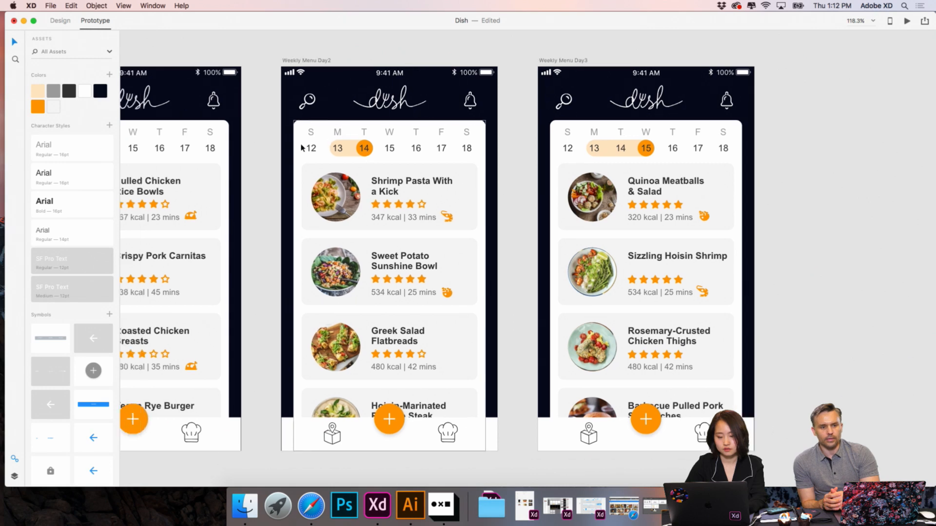
{"action": "left_click", "coordinate": [382, 132]}
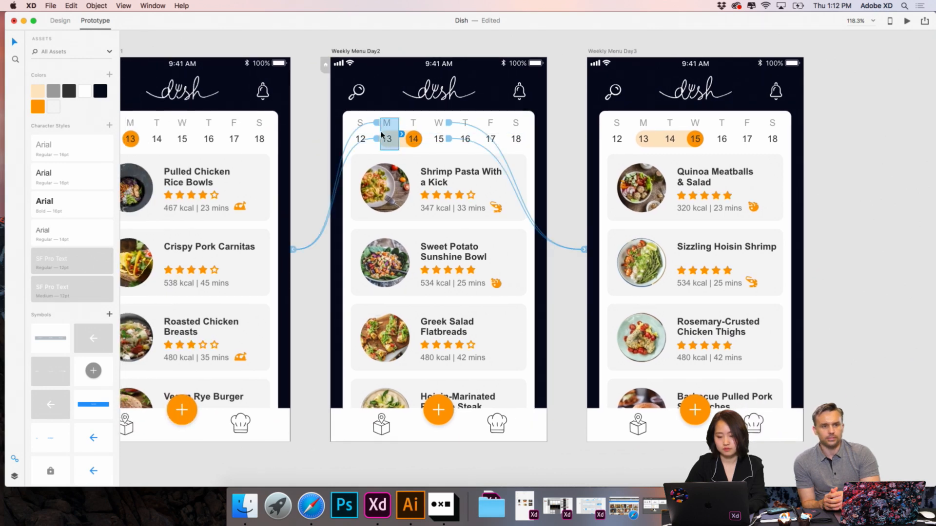
{"action": "left_click_drag", "start_coordinate": [403, 135], "coordinate": [292, 148]}
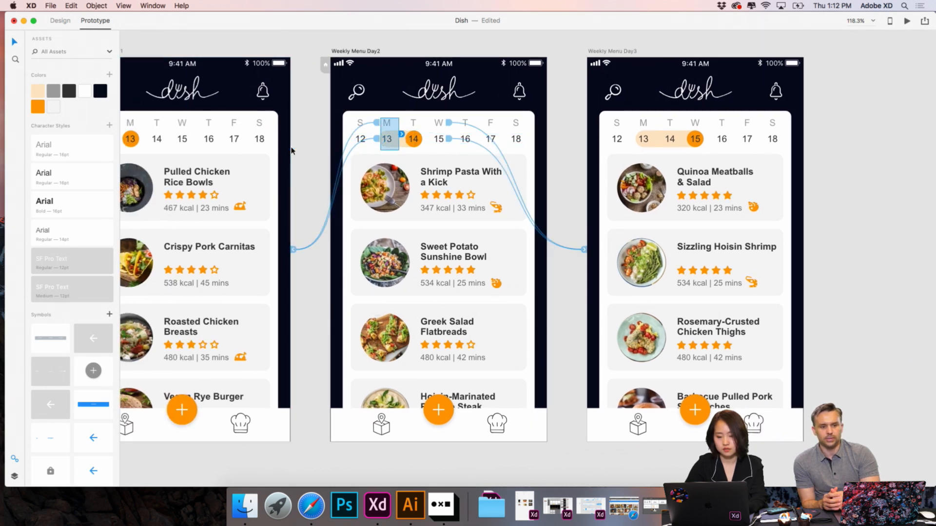
{"action": "left_click", "coordinate": [443, 134]}
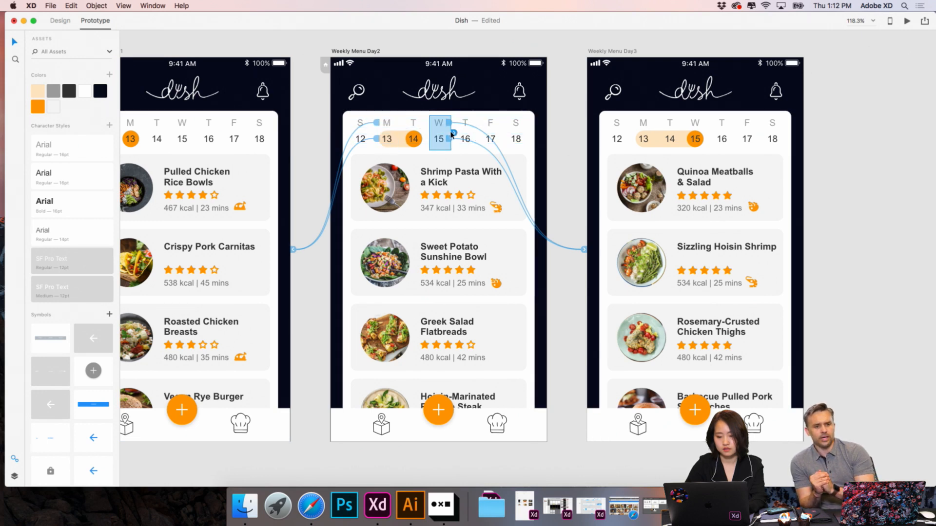
{"action": "left_click_drag", "start_coordinate": [453, 133], "coordinate": [589, 164]}
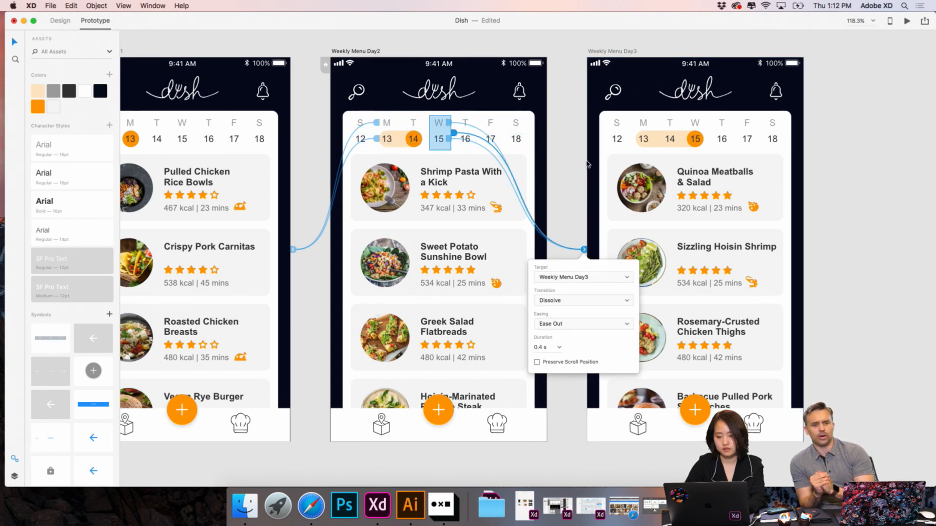
- Link Weekly Menu Day3's Tuesday 14 hotspot to Weekly Menu Day2 and its Monday 13 hotspot to Weekly Menu Day1
{"action": "left_click", "coordinate": [680, 129]}
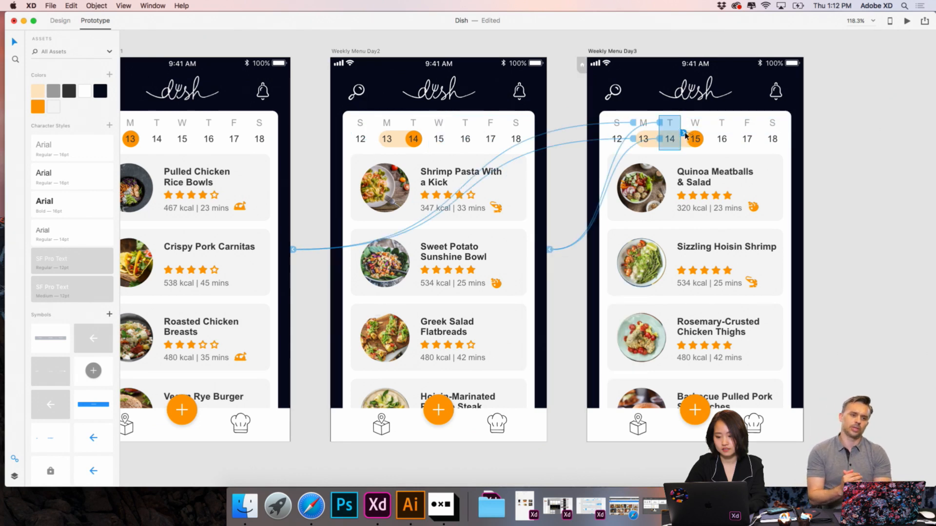
{"action": "left_click_drag", "start_coordinate": [684, 133], "coordinate": [547, 157]}
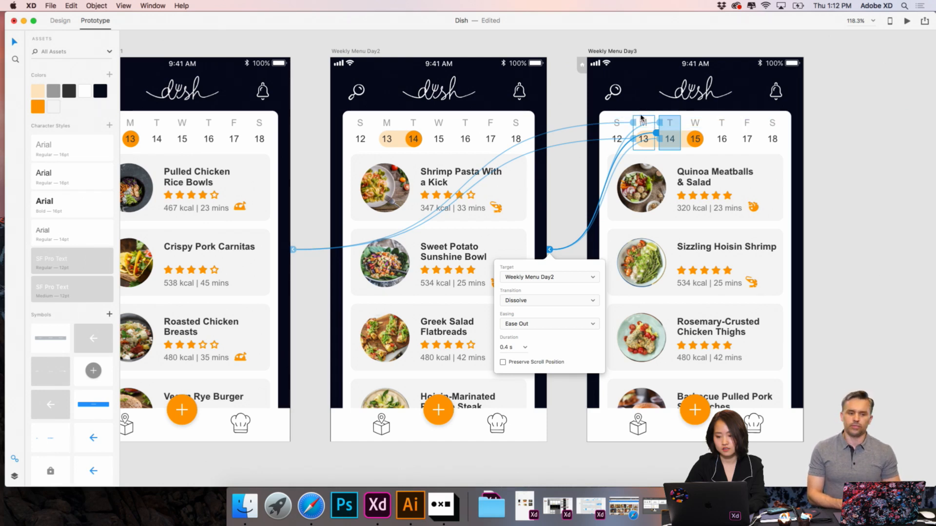
{"action": "left_click", "coordinate": [642, 121]}
{"action": "left_click_drag", "start_coordinate": [657, 133], "coordinate": [292, 174]}
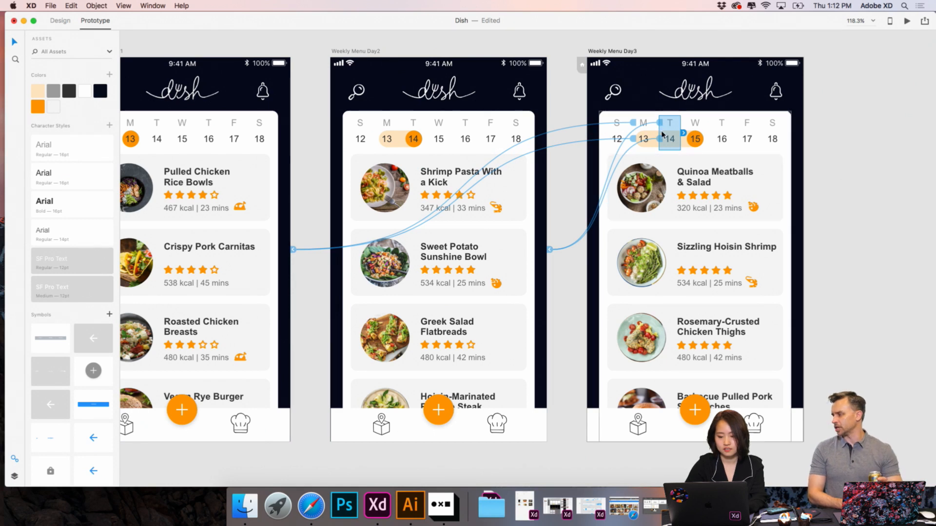
{"action": "left_click", "coordinate": [637, 119]}
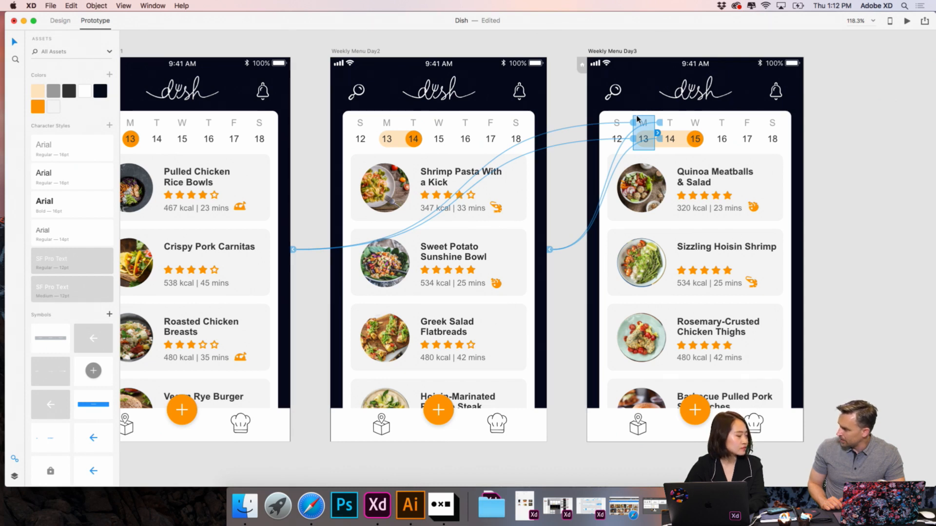
{"action": "left_click_drag", "start_coordinate": [657, 132], "coordinate": [290, 172]}
{"action": "left_click", "coordinate": [313, 197]}
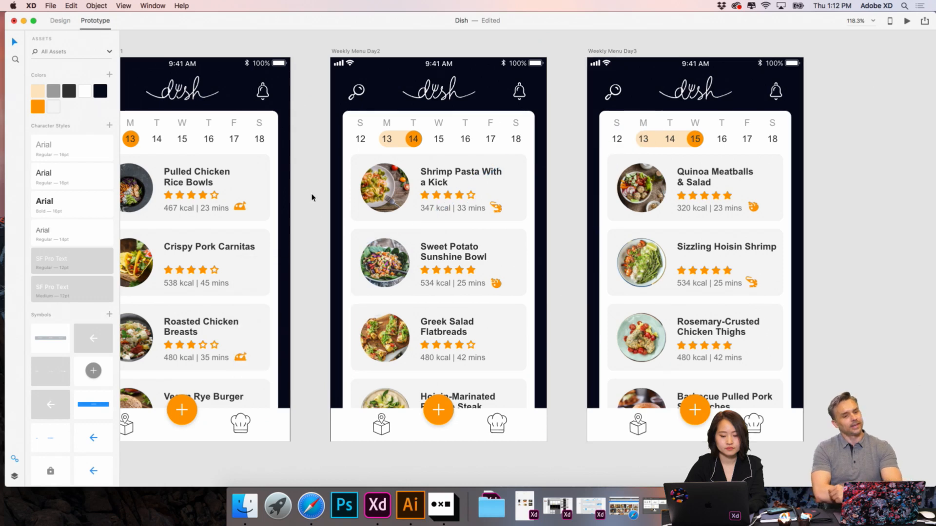
- Preview the prototype from Weekly Menu Day1, test the date 14 and 15 hotspots, and close the preview
{"action": "scroll", "coordinate": [312, 197], "scroll_direction": "down", "scroll_amount": 5}
{"action": "scroll", "coordinate": [312, 197], "scroll_direction": "left", "scroll_amount": 5}
{"action": "scroll", "coordinate": [312, 197], "scroll_direction": "down", "scroll_amount": 1}
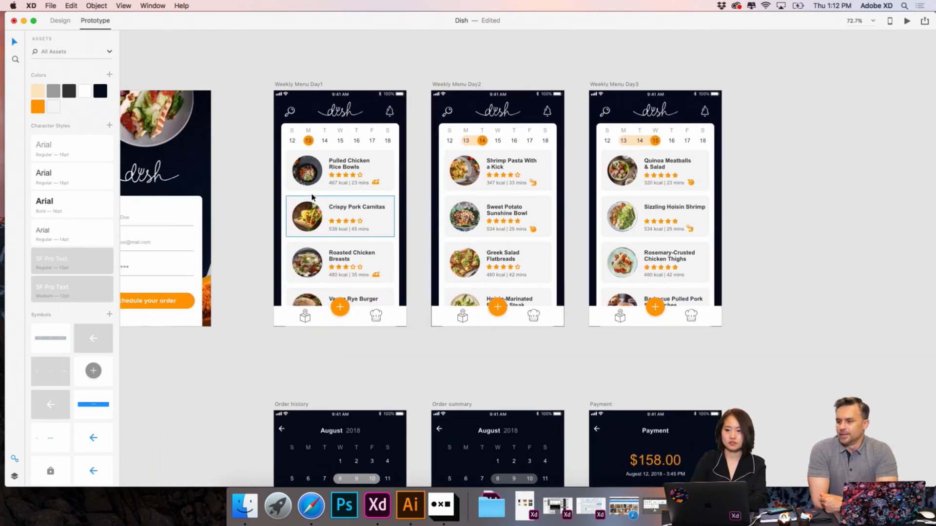
{"action": "left_click", "coordinate": [290, 87]}
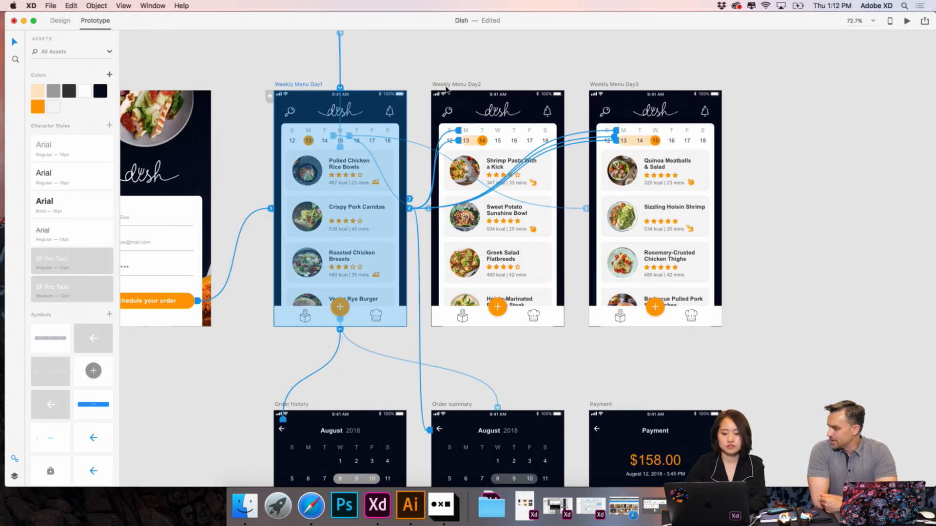
{"action": "left_click", "coordinate": [907, 21]}
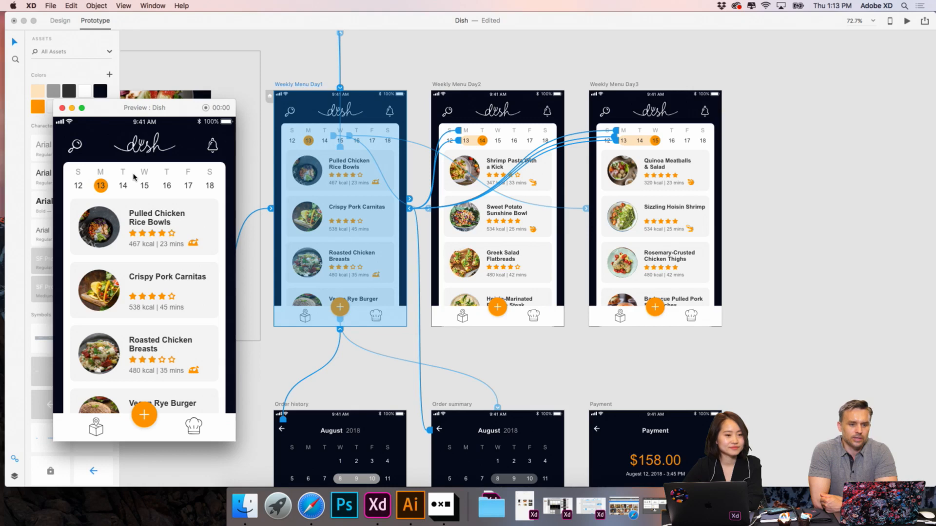
{"action": "left_click", "coordinate": [123, 185]}
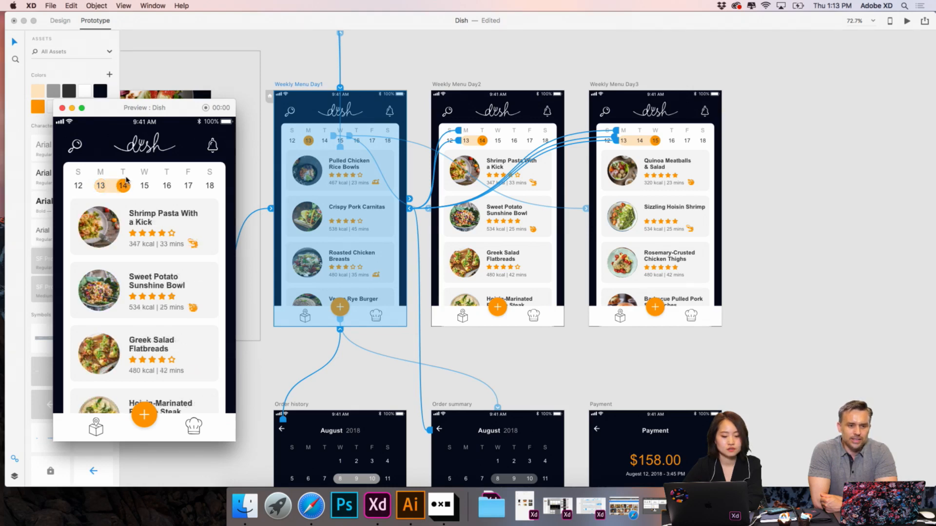
{"action": "left_click", "coordinate": [146, 183]}
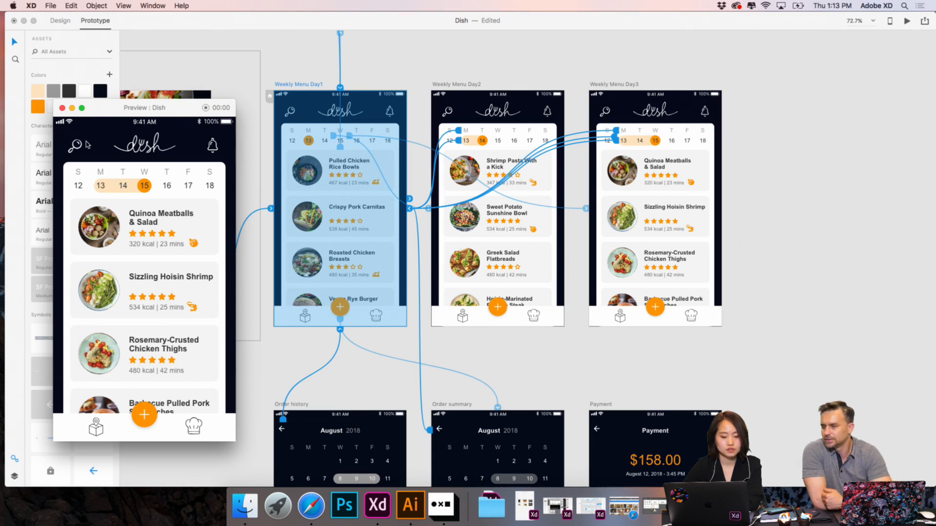
{"action": "left_click", "coordinate": [62, 108]}
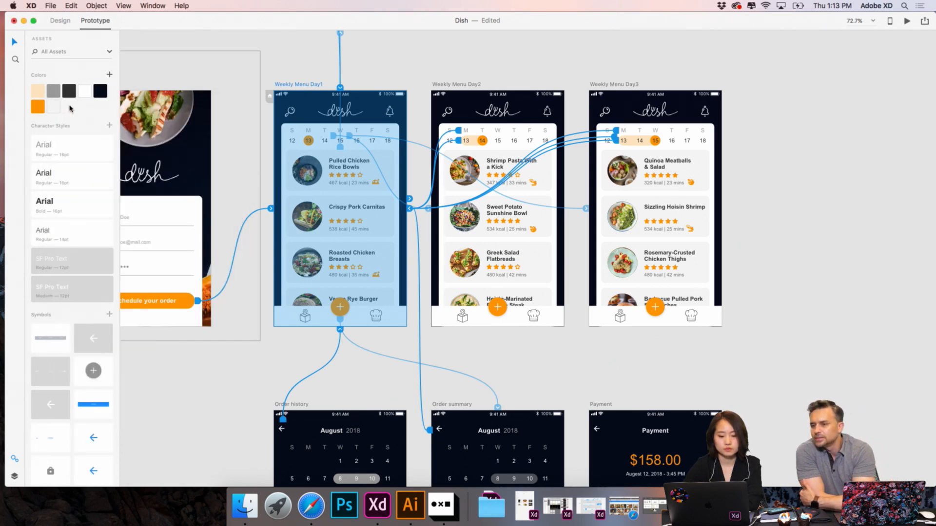
- Check the link of Weekly Menu Day1's Wednesday 15 hotspot, return to Design mode and look over the artboards
{"action": "left_click", "coordinate": [328, 130]}
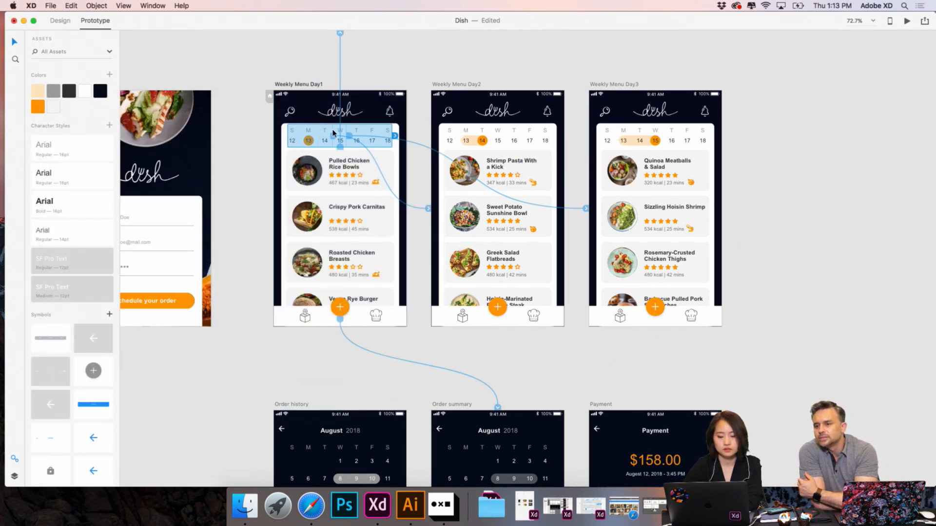
{"action": "double_click", "coordinate": [344, 131]}
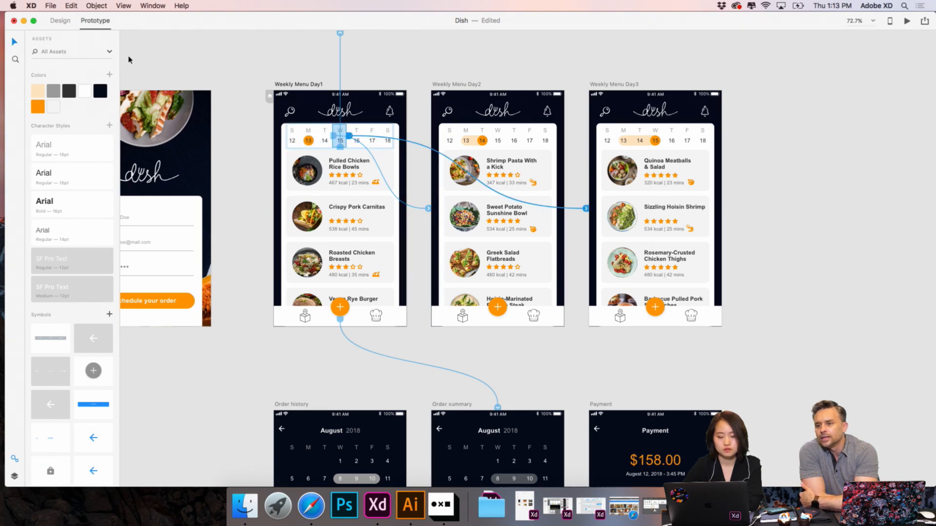
{"action": "left_click", "coordinate": [60, 20]}
{"action": "scroll", "coordinate": [223, 46], "scroll_direction": "down", "scroll_amount": 5}
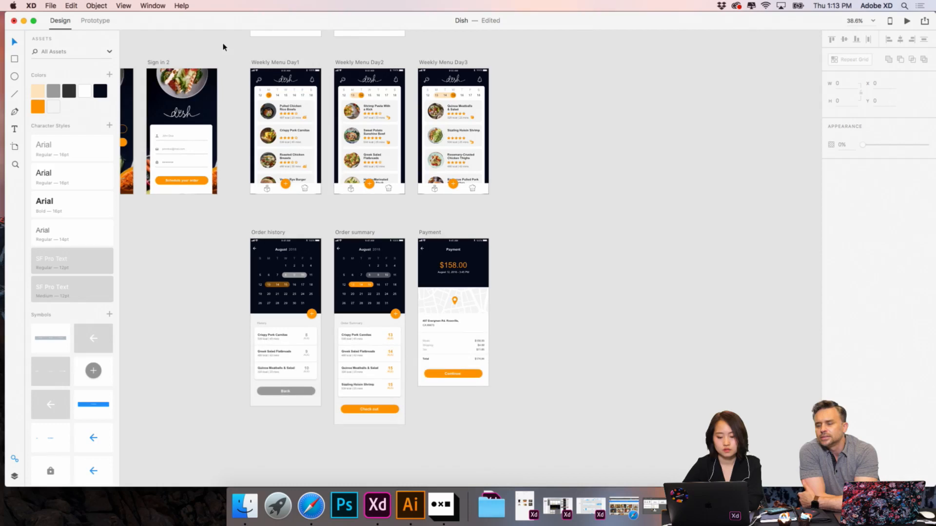
{"action": "scroll", "coordinate": [223, 47], "scroll_direction": "down", "scroll_amount": 4}
{"action": "scroll", "coordinate": [224, 47], "scroll_direction": "left", "scroll_amount": 2}
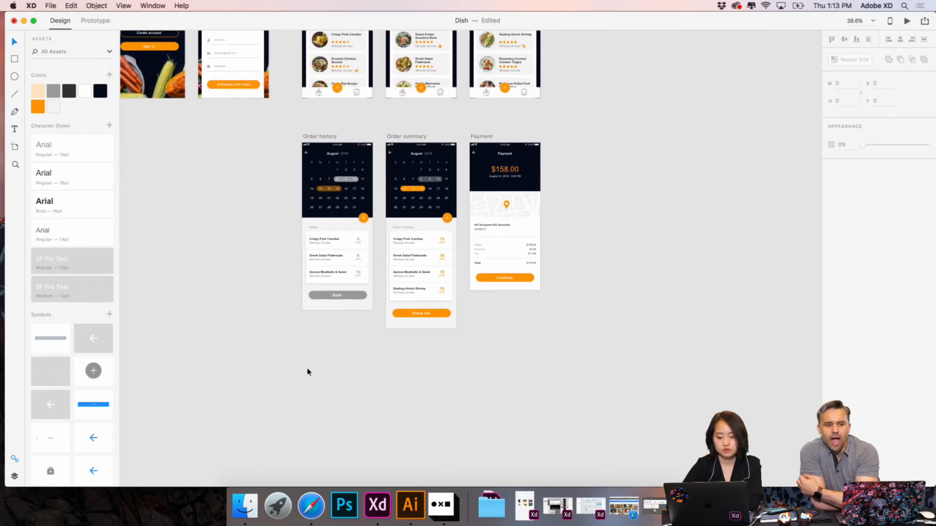
{"action": "scroll", "coordinate": [307, 372], "scroll_direction": "left", "scroll_amount": 2}
{"action": "scroll", "coordinate": [307, 372], "scroll_direction": "up", "scroll_amount": 1}
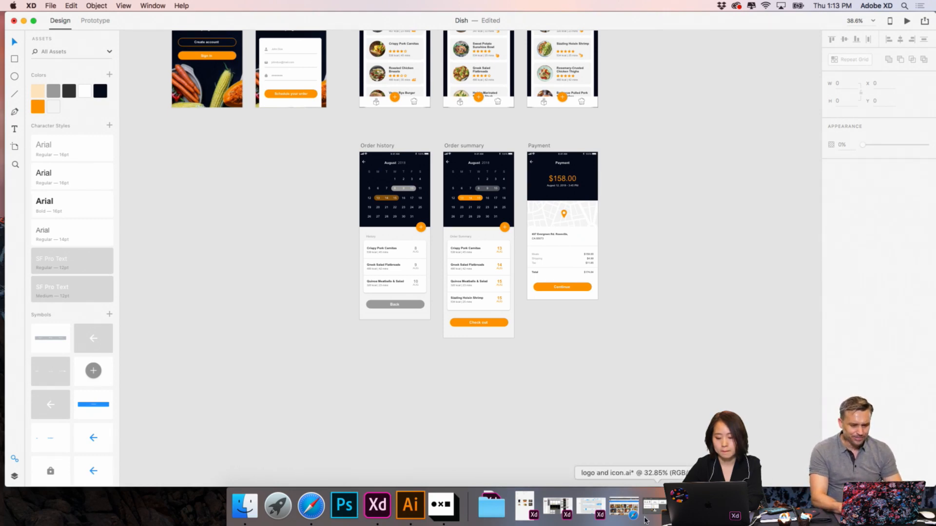
- Bring up the slideshow document and look through its wireframe sketches as far as the Meal Rating and Search screens
{"action": "left_click_drag", "start_coordinate": [125, 24], "coordinate": [125, 223]}
{"action": "left_click", "coordinate": [297, 90]}
{"action": "scroll", "coordinate": [297, 89], "scroll_direction": "down", "scroll_amount": 5}
{"action": "scroll", "coordinate": [390, 224], "scroll_direction": "down", "scroll_amount": 4}
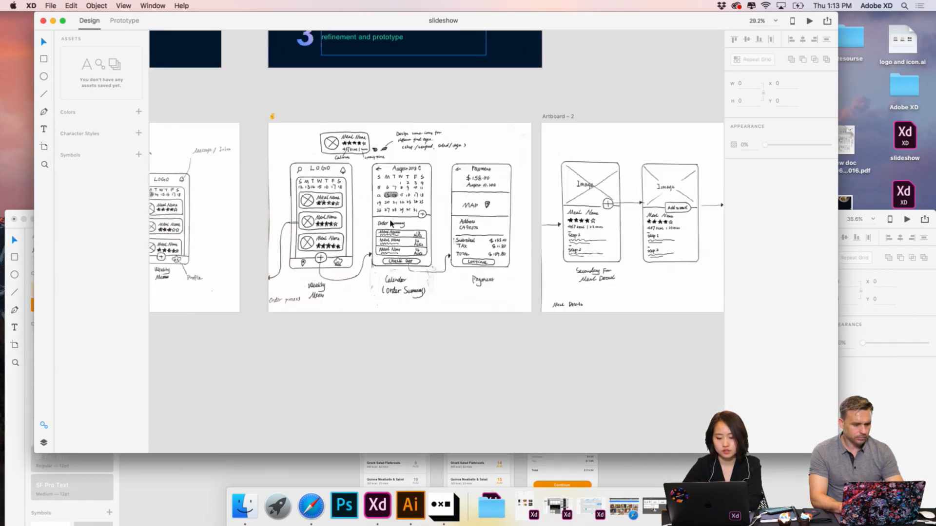
{"action": "scroll", "coordinate": [390, 224], "scroll_direction": "left", "scroll_amount": 5}
{"action": "scroll", "coordinate": [391, 224], "scroll_direction": "left", "scroll_amount": 3}
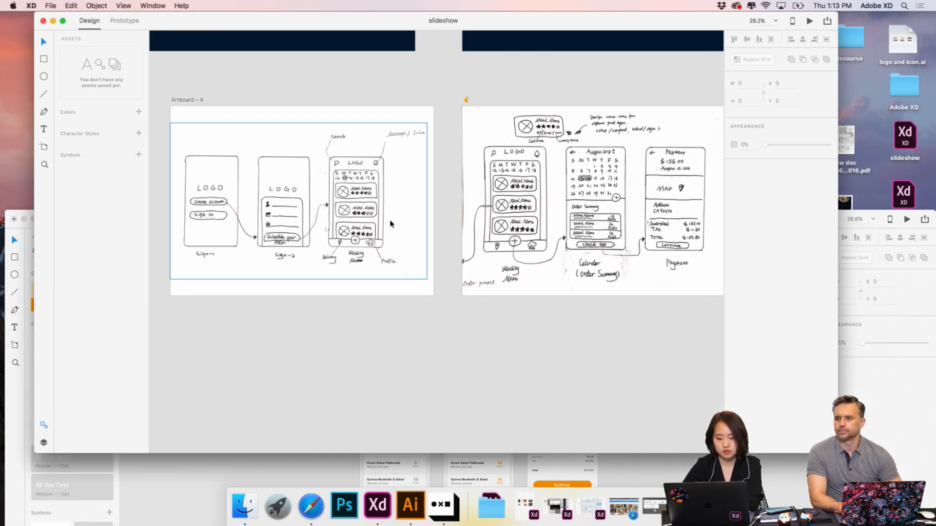
{"action": "scroll", "coordinate": [390, 223], "scroll_direction": "right", "scroll_amount": 15}
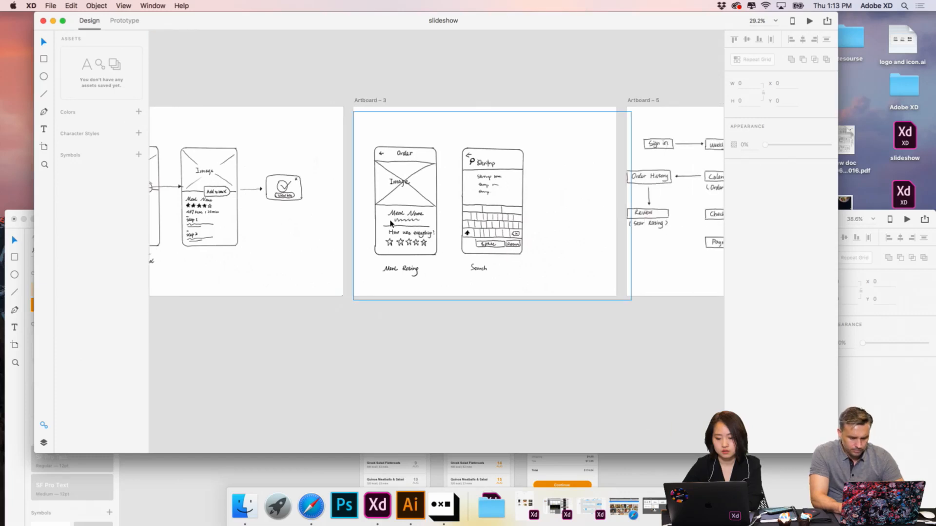
{"action": "scroll", "coordinate": [390, 223], "scroll_direction": "up", "scroll_amount": 5}
{"action": "scroll", "coordinate": [391, 223], "scroll_direction": "up", "scroll_amount": 5}
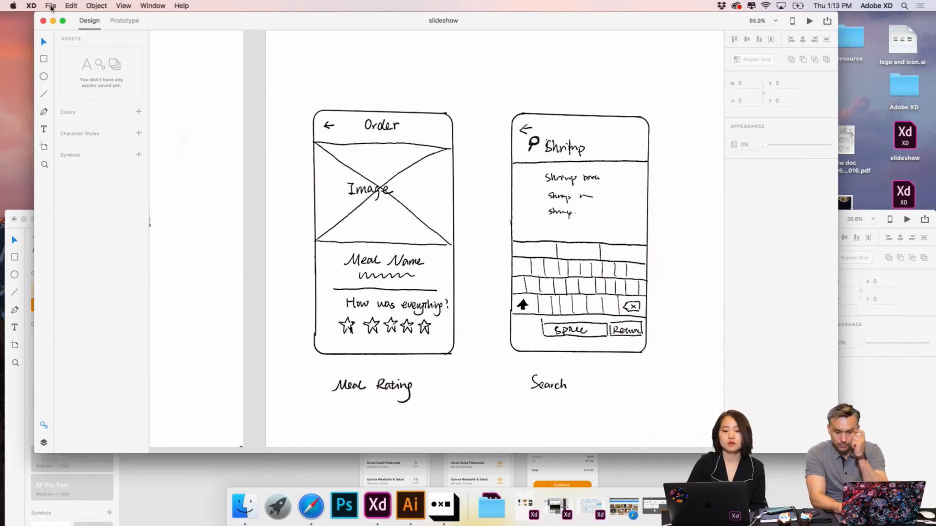
- Examine the Meal Rating and Search sketches in full screen, and return to the Dish document
{"action": "left_click", "coordinate": [62, 20]}
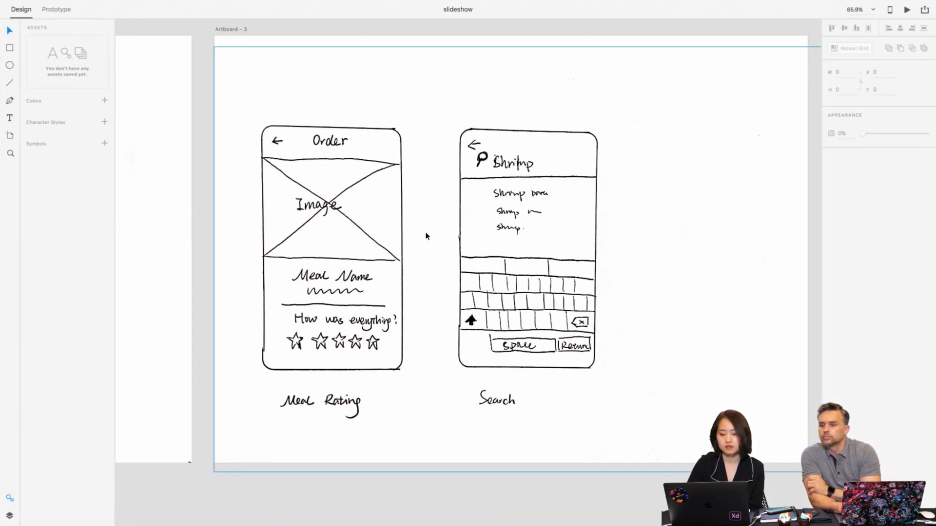
{"action": "scroll", "coordinate": [358, 273], "scroll_direction": "down", "scroll_amount": 3}
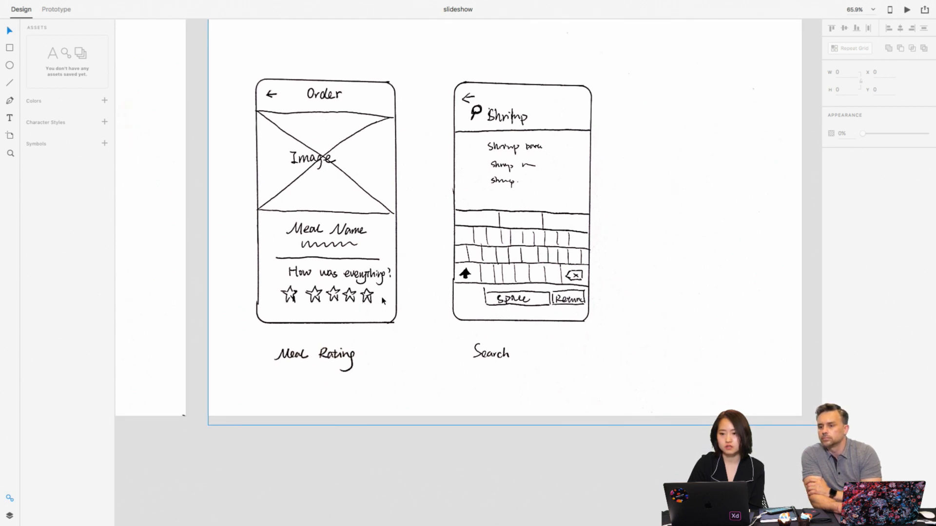
{"action": "scroll", "coordinate": [308, 292], "scroll_direction": "up", "scroll_amount": 3}
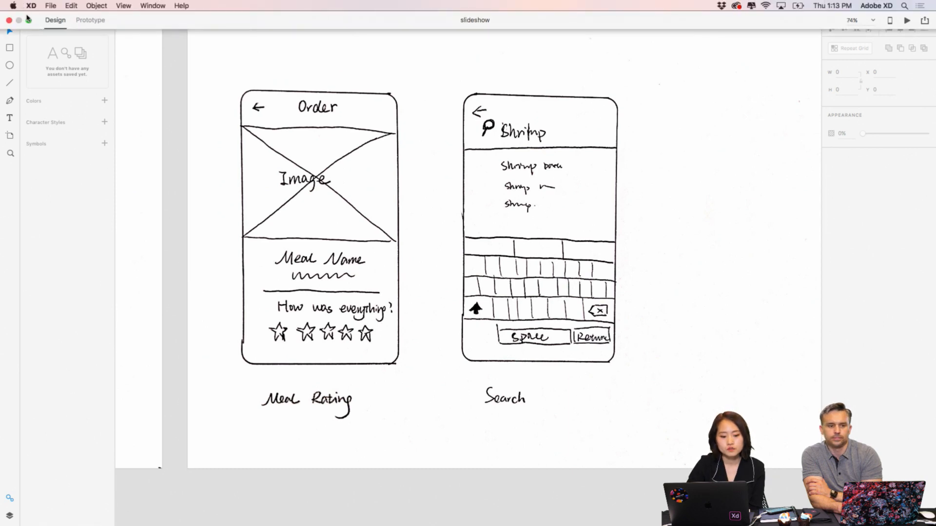
{"action": "left_click", "coordinate": [28, 21]}
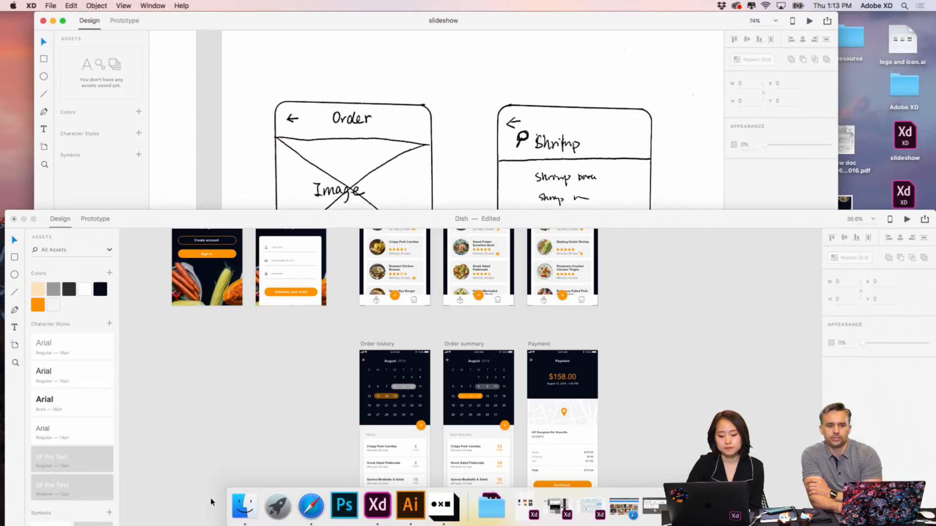
{"action": "left_click_drag", "start_coordinate": [324, 219], "coordinate": [326, 9]}
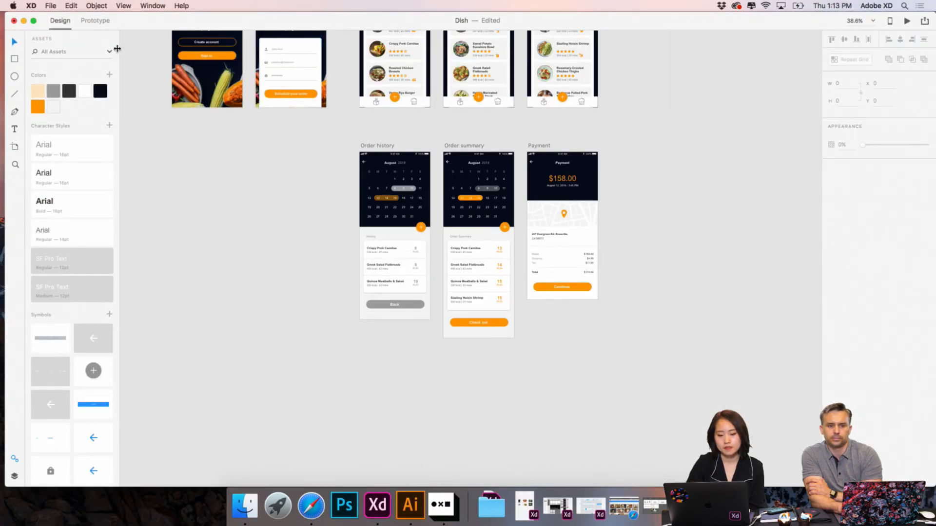
- Add an iPhone 6/7/8 artboard and place it directly below Sign in 2, in line with the Order history row
{"action": "scroll", "coordinate": [387, 147], "scroll_direction": "left", "scroll_amount": 4}
{"action": "scroll", "coordinate": [387, 146], "scroll_direction": "up", "scroll_amount": 2}
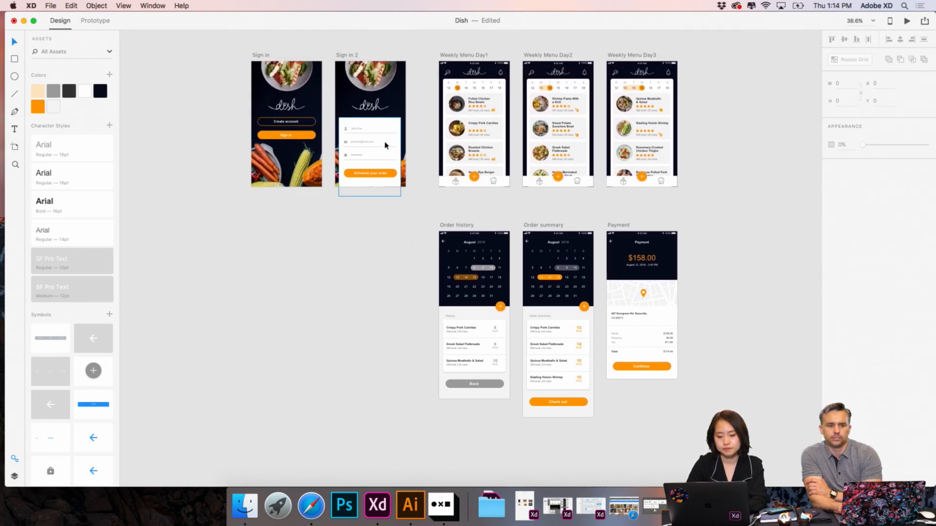
{"action": "scroll", "coordinate": [385, 146], "scroll_direction": "down", "scroll_amount": 1}
{"action": "left_click", "coordinate": [14, 146]}
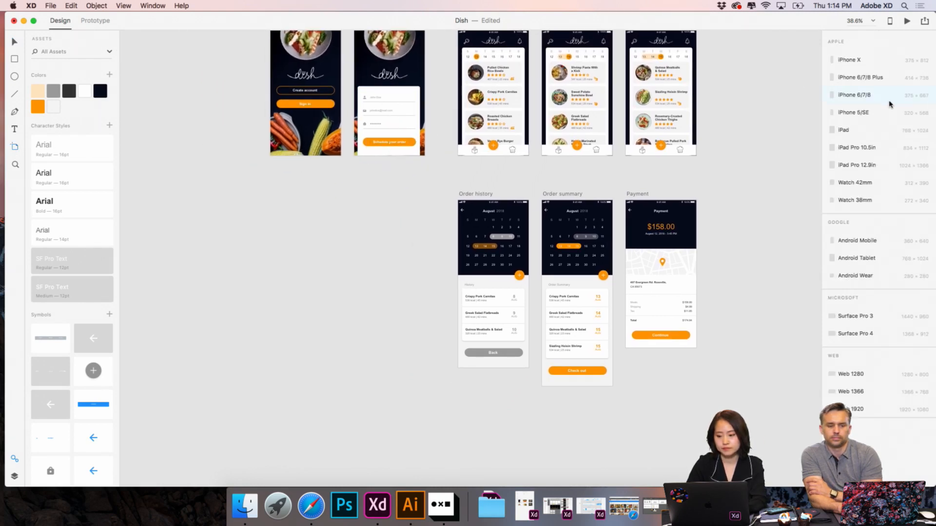
{"action": "left_click", "coordinate": [868, 94]}
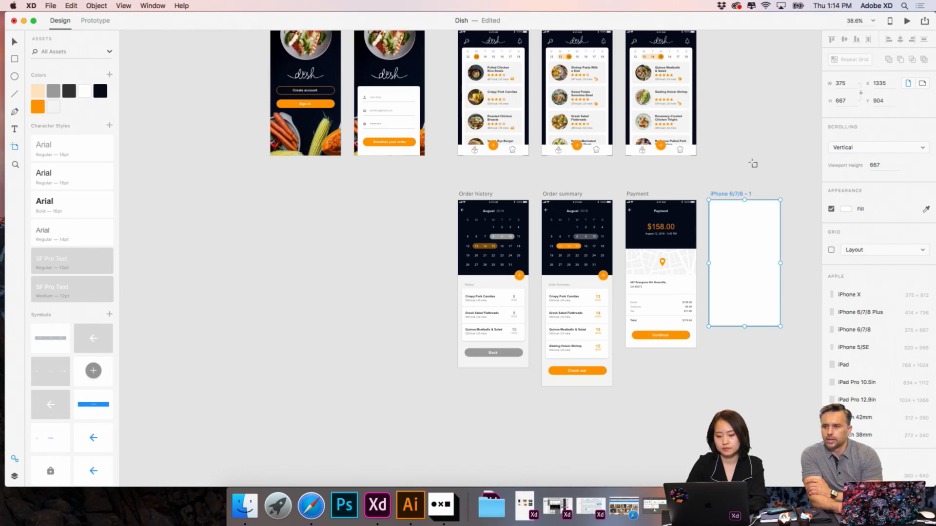
{"action": "left_click_drag", "start_coordinate": [741, 193], "coordinate": [376, 183]}
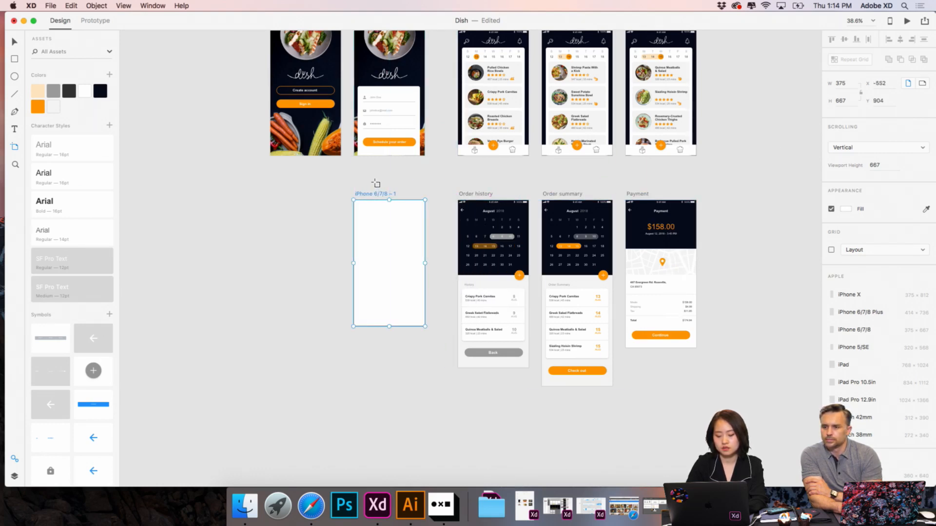
- Copy the dark header rectangle from Order history to the same position on the new iPhone 6/7/8 artboard
{"action": "scroll", "coordinate": [286, 220], "scroll_direction": "up", "scroll_amount": 5}
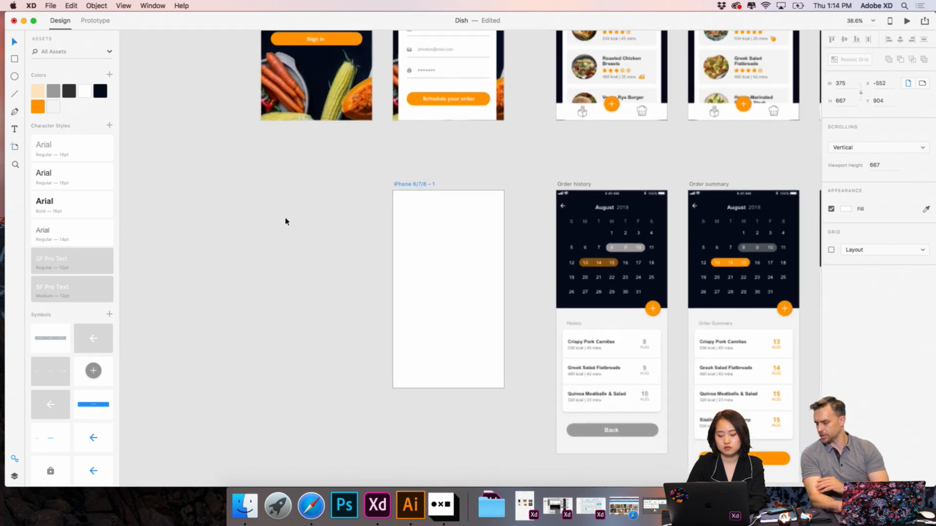
{"action": "scroll", "coordinate": [287, 221], "scroll_direction": "right", "scroll_amount": 5}
{"action": "scroll", "coordinate": [286, 221], "scroll_direction": "down", "scroll_amount": 2}
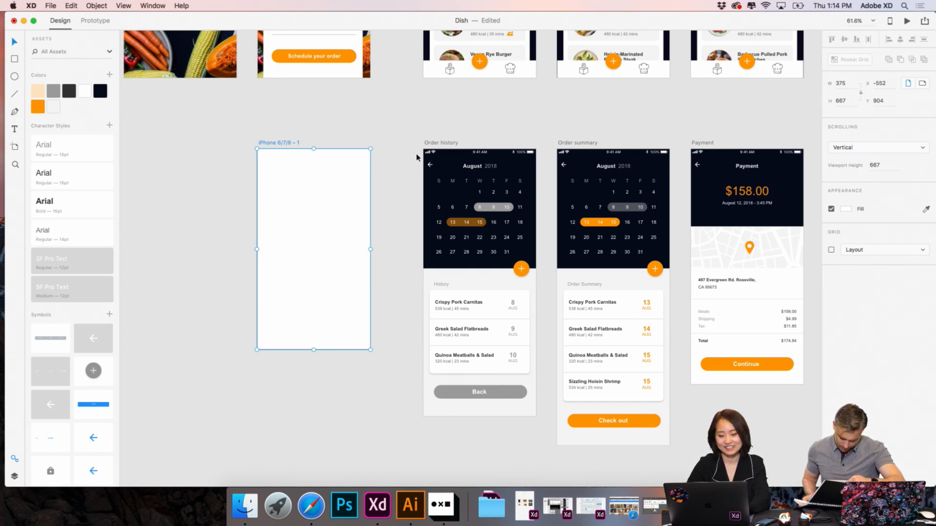
{"action": "left_click", "coordinate": [451, 163]}
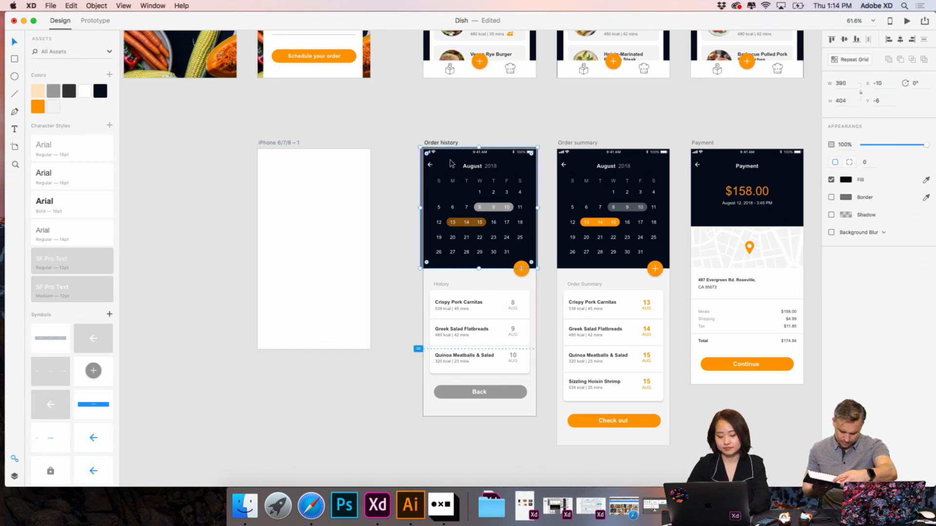
{"action": "key", "text": "cmd+c"}
{"action": "left_click", "coordinate": [345, 192]}
{"action": "key", "text": "cmd+v"}
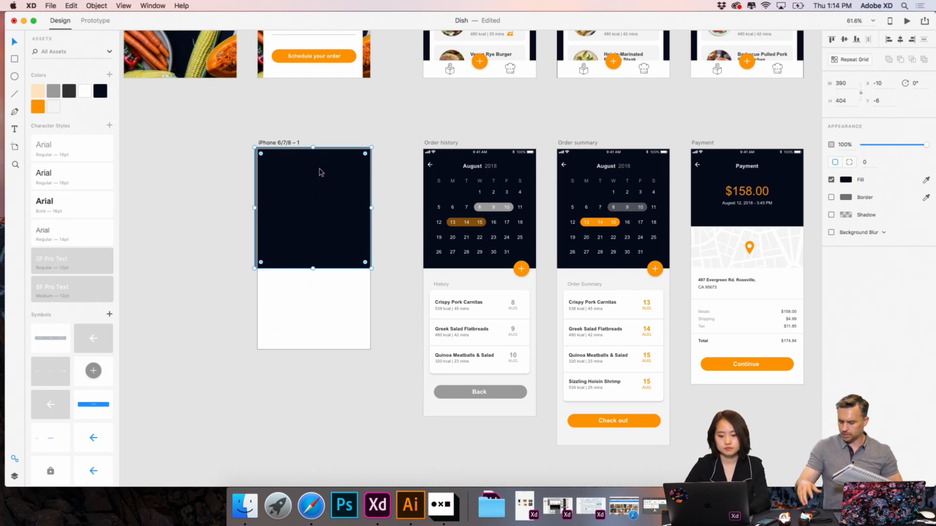
{"action": "left_click", "coordinate": [322, 111]}
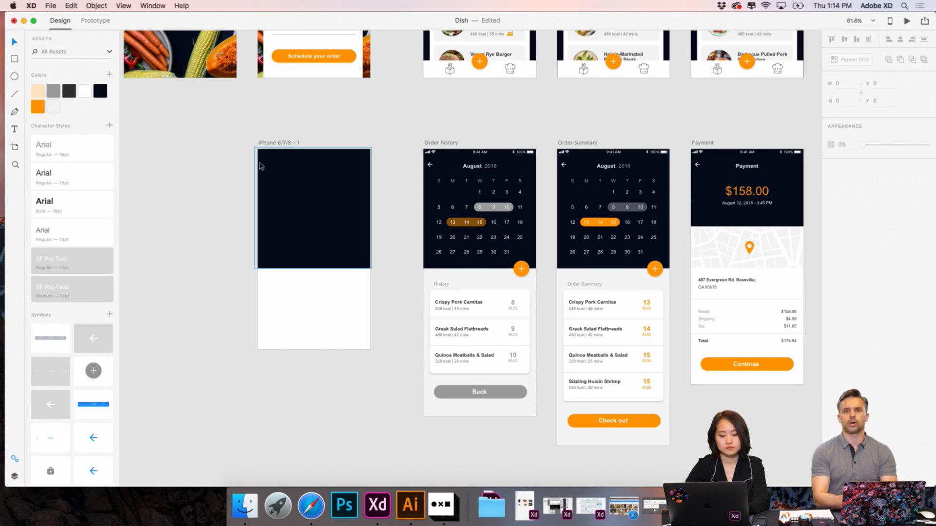
- Copy the status bar from Order history onto the dark header of the new artboard
{"action": "left_click", "coordinate": [434, 153]}
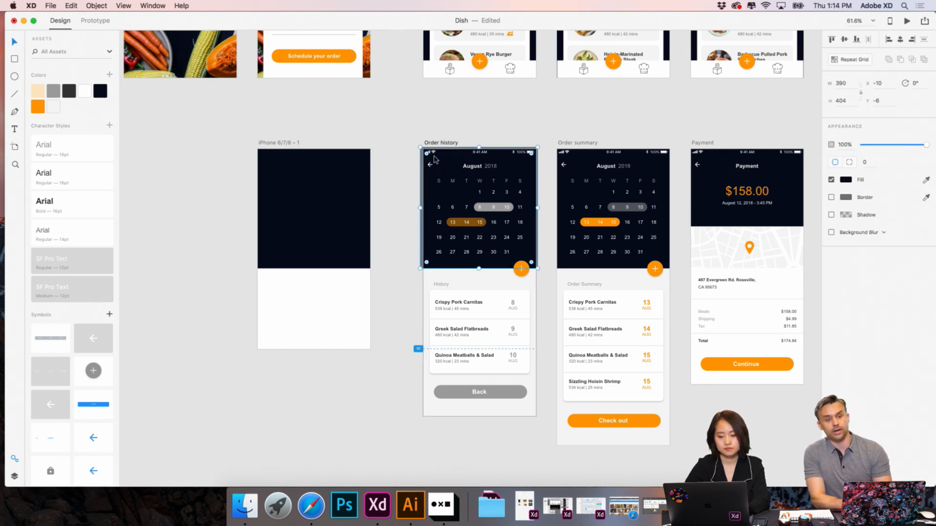
{"action": "left_click", "coordinate": [319, 156]}
{"action": "key", "text": "super+v"}
{"action": "left_click", "coordinate": [351, 198]}
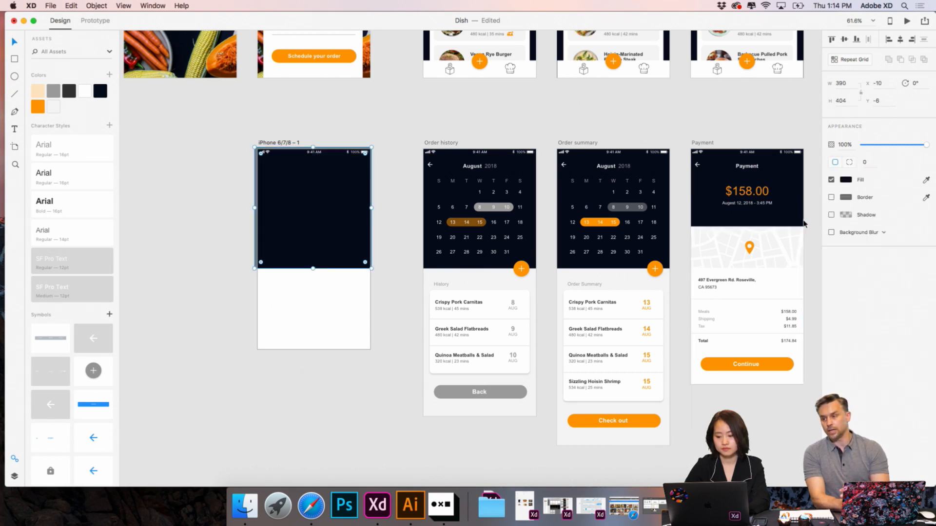
{"action": "left_click", "coordinate": [349, 111]}
- Lock the dark header rectangle behind the calendar on the Order history artboard
{"action": "scroll", "coordinate": [359, 130], "scroll_direction": "up", "scroll_amount": 5}
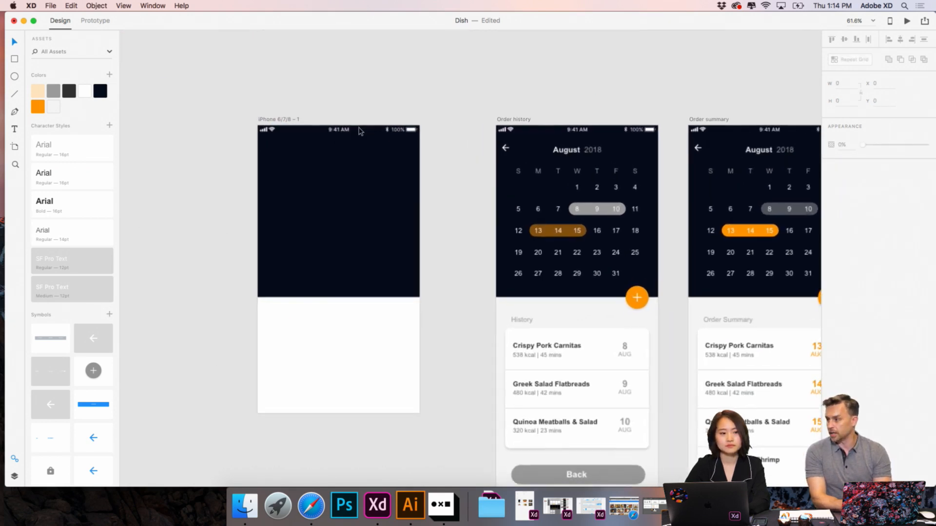
{"action": "left_click", "coordinate": [507, 151]}
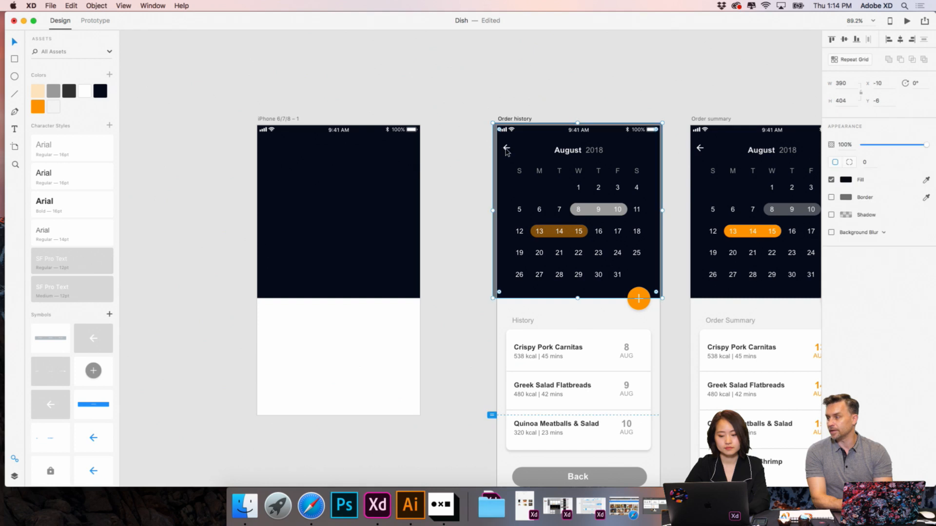
{"action": "left_click", "coordinate": [453, 74]}
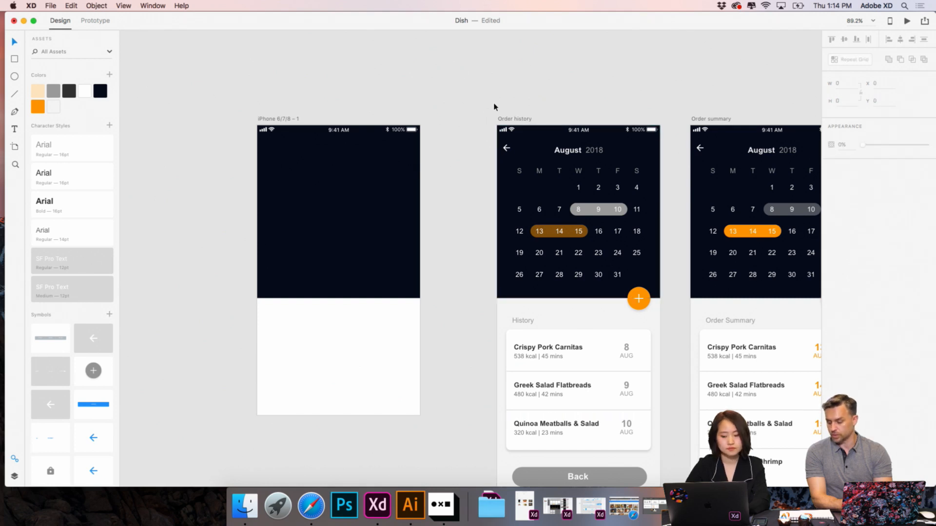
{"action": "double_click", "coordinate": [507, 150]}
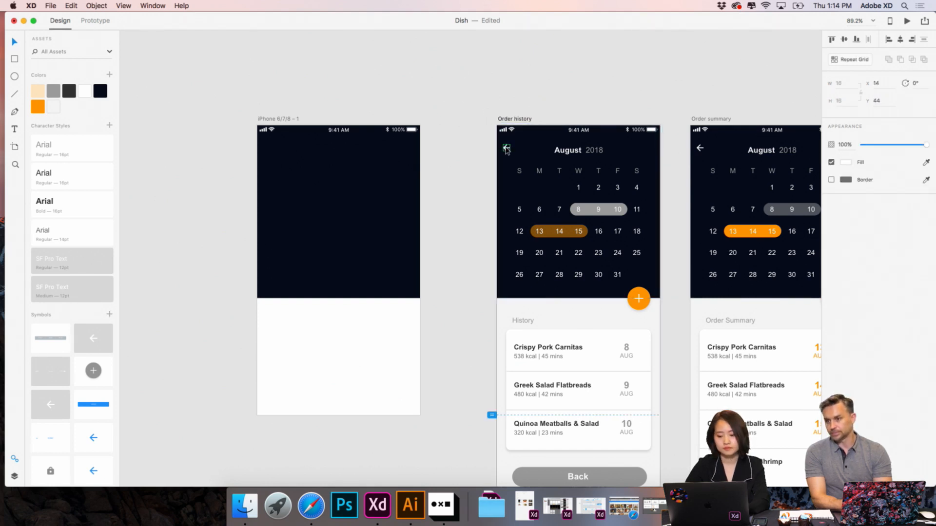
{"action": "left_click", "coordinate": [521, 150]}
{"action": "right_click", "coordinate": [521, 150]}
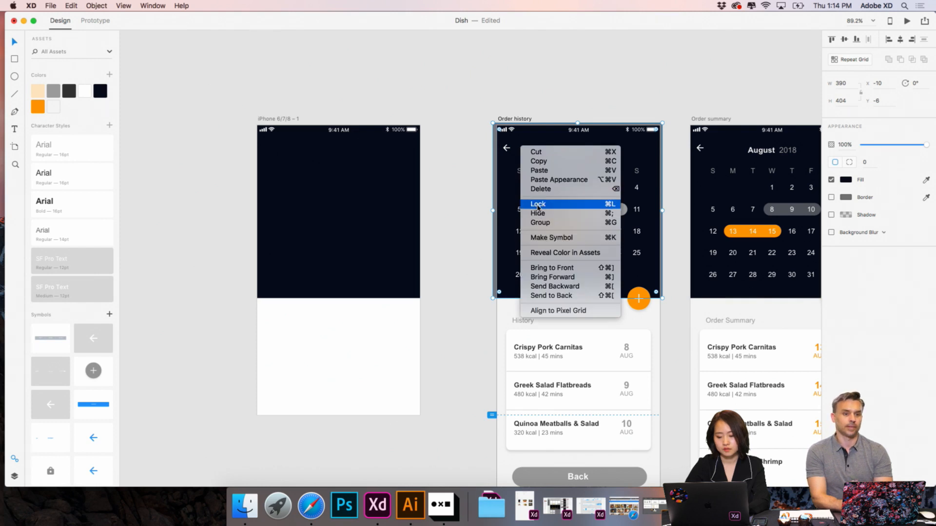
{"action": "left_click", "coordinate": [541, 206]}
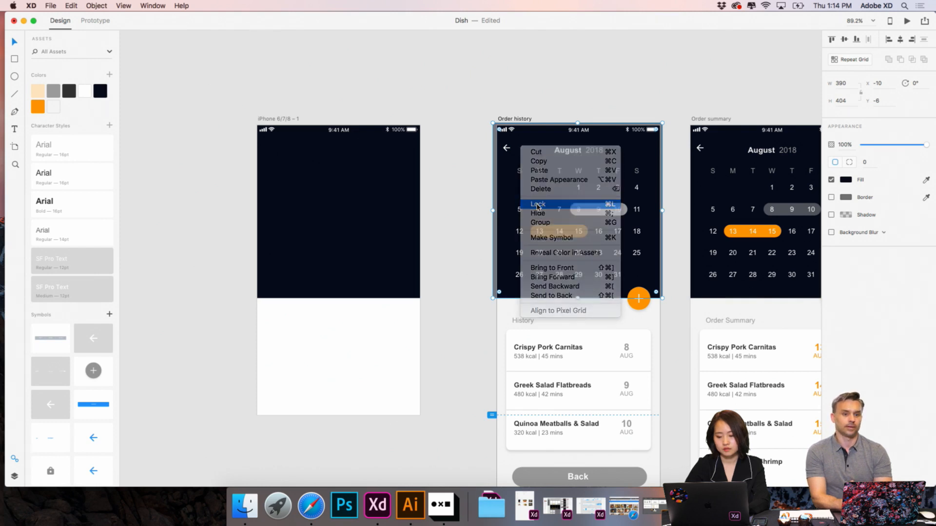
- Copy the back arrow and the August 2018 title from Order history to the new artboard
{"action": "left_click", "coordinate": [507, 150]}
{"action": "left_click", "coordinate": [565, 154], "text": "shift"}
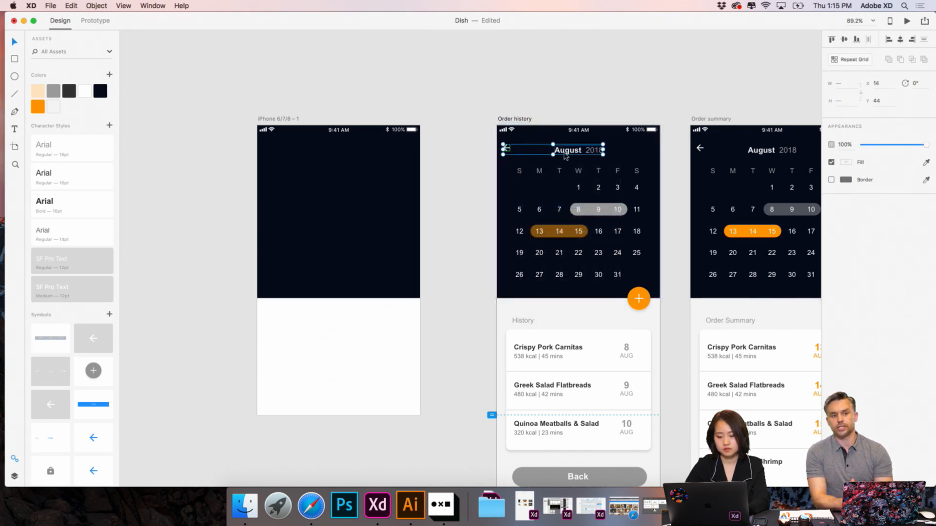
{"action": "left_click", "coordinate": [358, 150]}
{"action": "key", "text": "super+v"}
{"action": "left_click", "coordinate": [355, 103]}
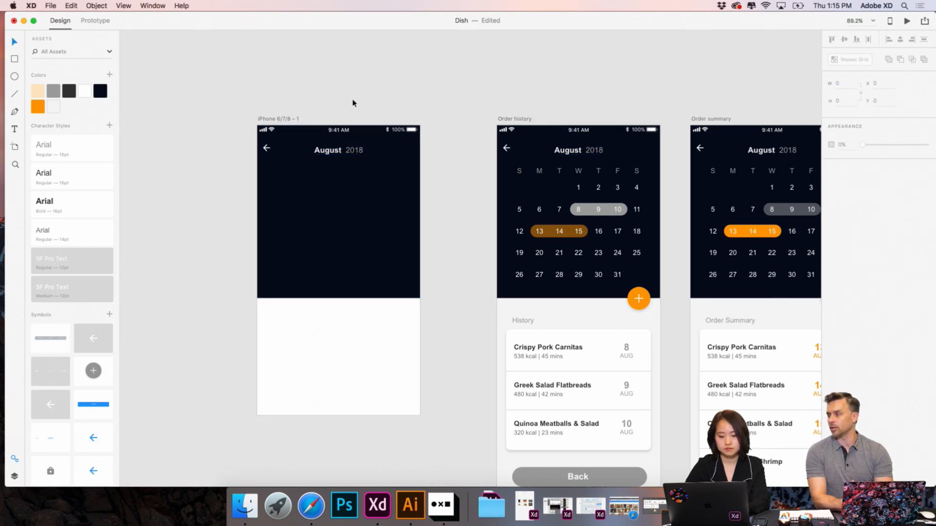
- Replace the copied August 2018 title on the new artboard with "Order"
{"action": "double_click", "coordinate": [352, 151]}
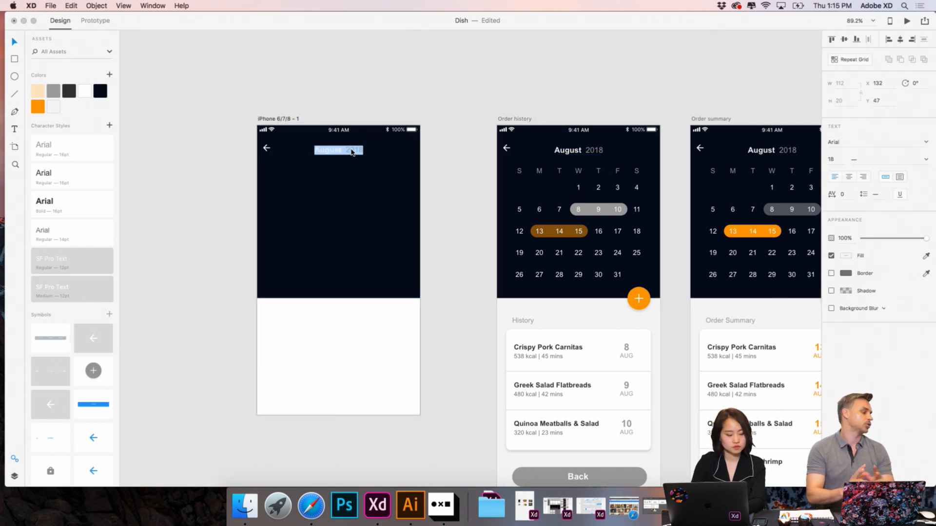
{"action": "type", "text": "Order"}
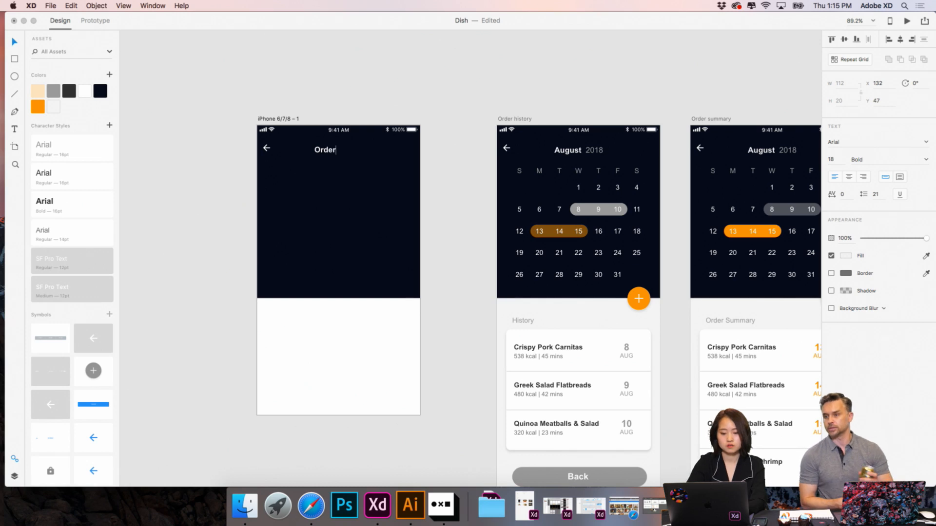
- Finish editing the Order title and centre it horizontally on the new artboard
{"action": "key", "text": "Escape"}
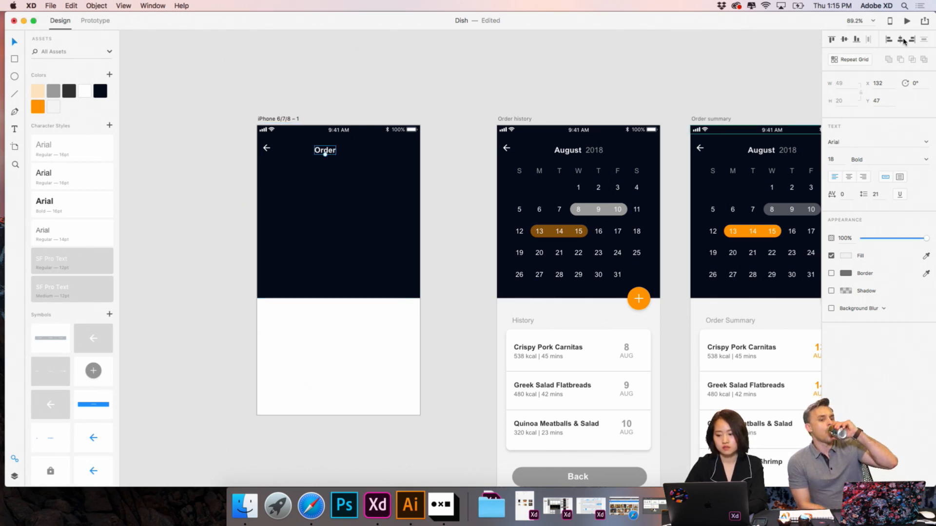
{"action": "left_click", "coordinate": [549, 70]}
{"action": "scroll", "coordinate": [549, 71], "scroll_direction": "down", "scroll_amount": 5}
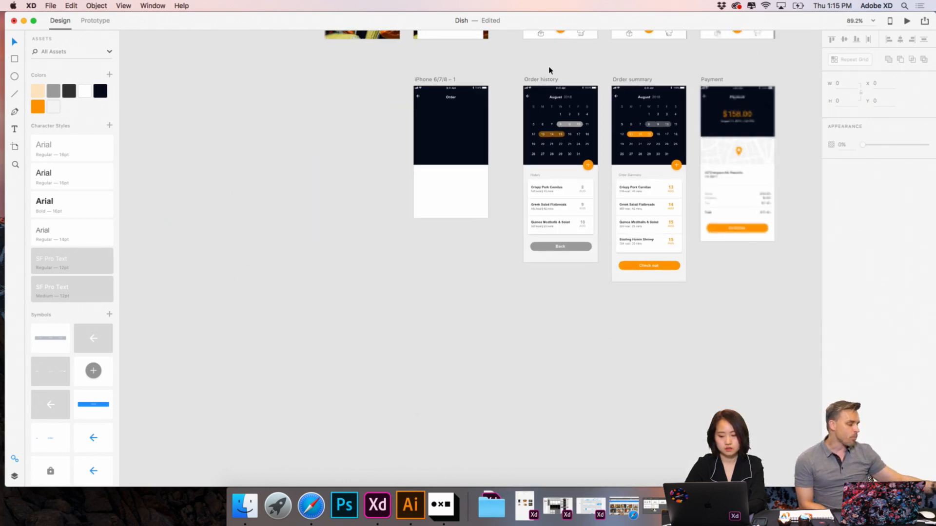
{"action": "scroll", "coordinate": [549, 70], "scroll_direction": "up", "scroll_amount": 9}
{"action": "left_click", "coordinate": [486, 152]}
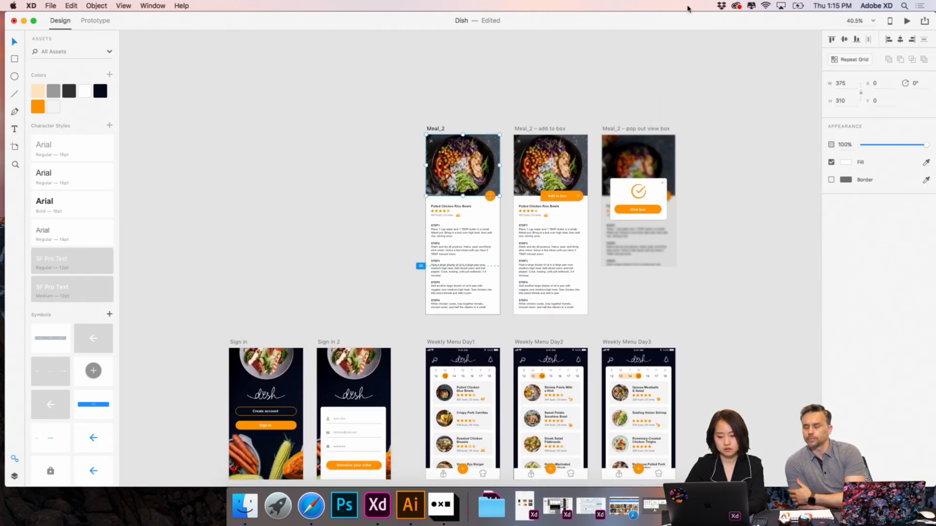
{"action": "left_click", "coordinate": [33, 20]}
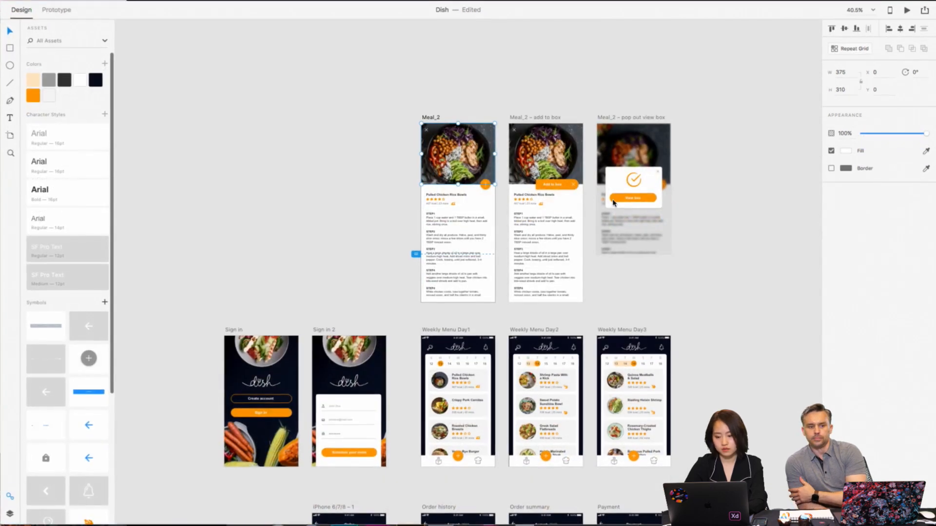
{"action": "left_click", "coordinate": [30, 21]}
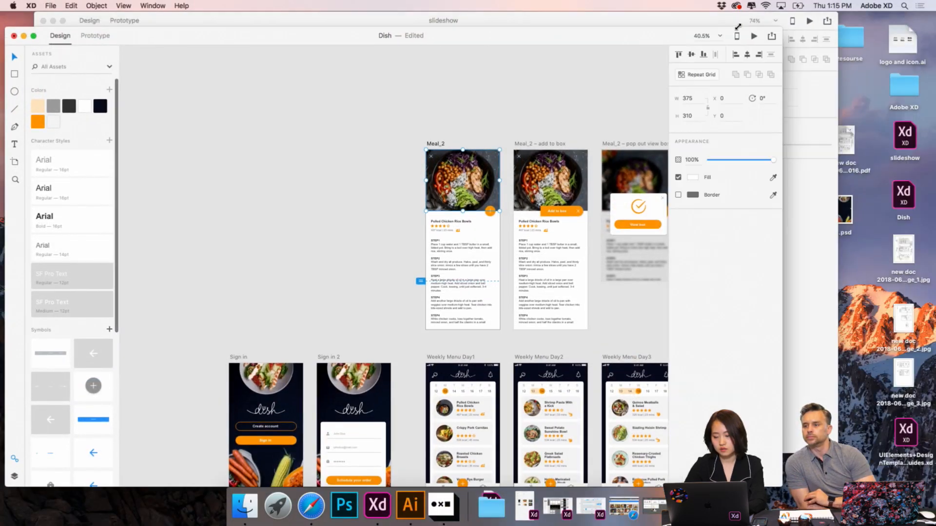
- Bring the image Tu_2.jpeg onto the canvas from the Tuesday folder inside the Resourse folder
{"action": "left_click", "coordinate": [862, 41]}
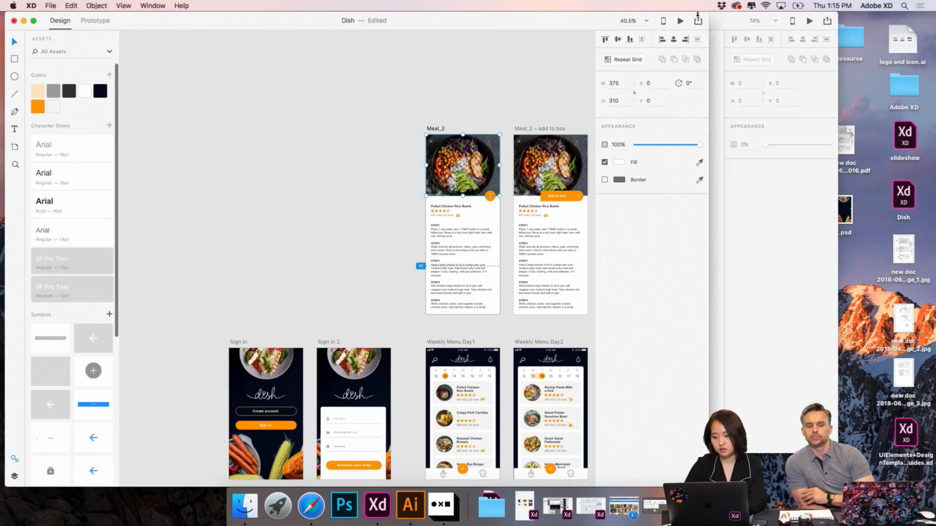
{"action": "double_click", "coordinate": [862, 41]}
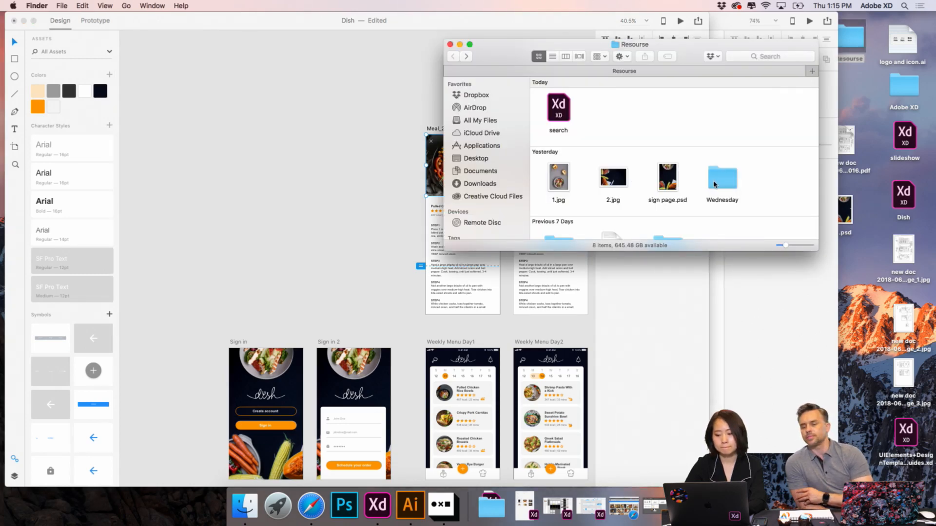
{"action": "scroll", "coordinate": [715, 183], "scroll_direction": "down", "scroll_amount": 3}
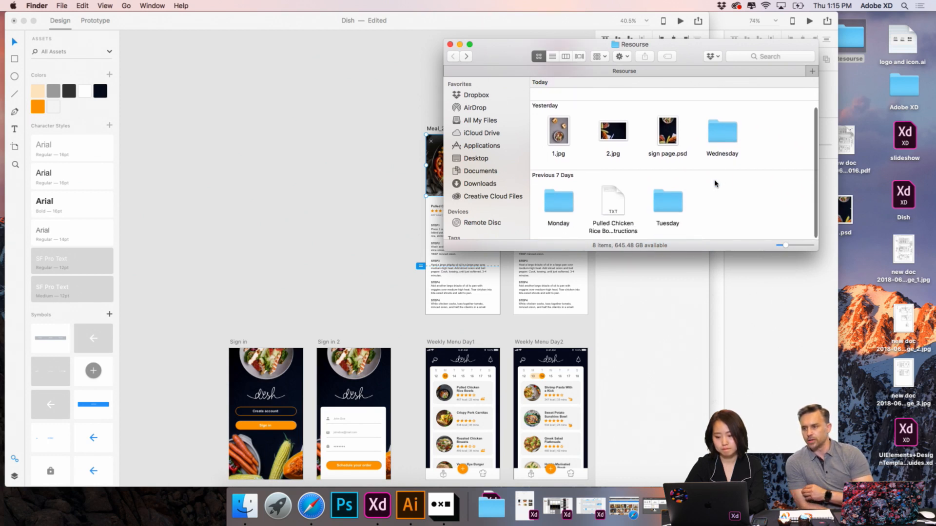
{"action": "left_click", "coordinate": [678, 200]}
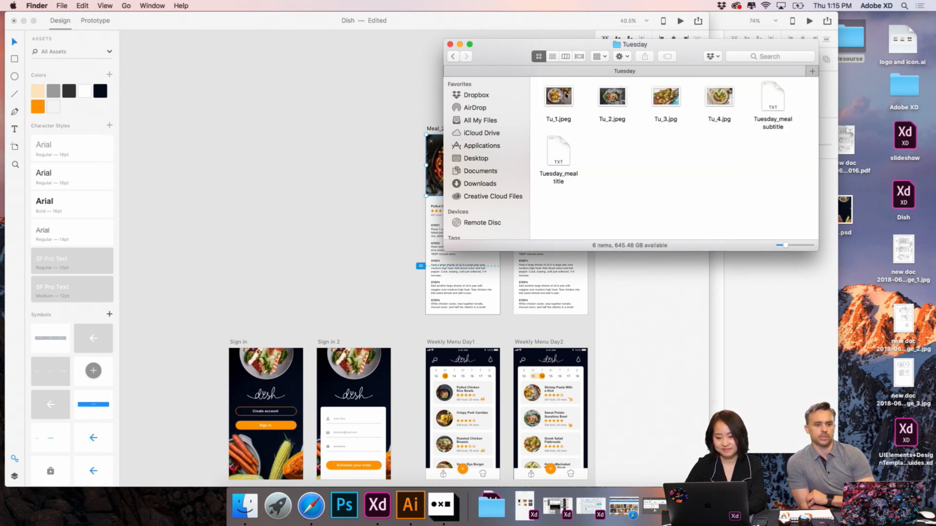
{"action": "left_click_drag", "start_coordinate": [612, 102], "coordinate": [242, 183]}
- Scale the imported salad photo down to about 560 × 373 and move it onto the new artboard's dark header
{"action": "scroll", "coordinate": [243, 184], "scroll_direction": "down", "scroll_amount": 5}
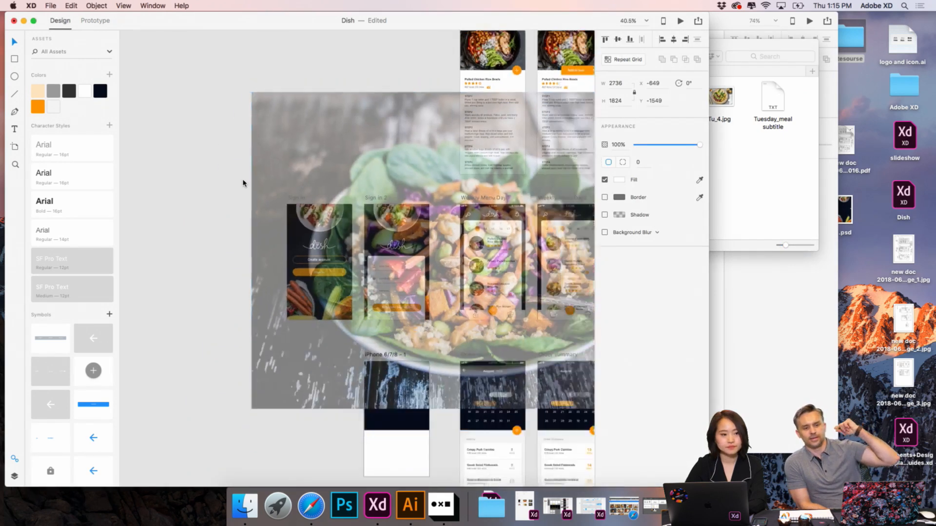
{"action": "left_click_drag", "start_coordinate": [349, 74], "coordinate": [256, 281]}
{"action": "scroll", "coordinate": [255, 282], "scroll_direction": "down", "scroll_amount": 5}
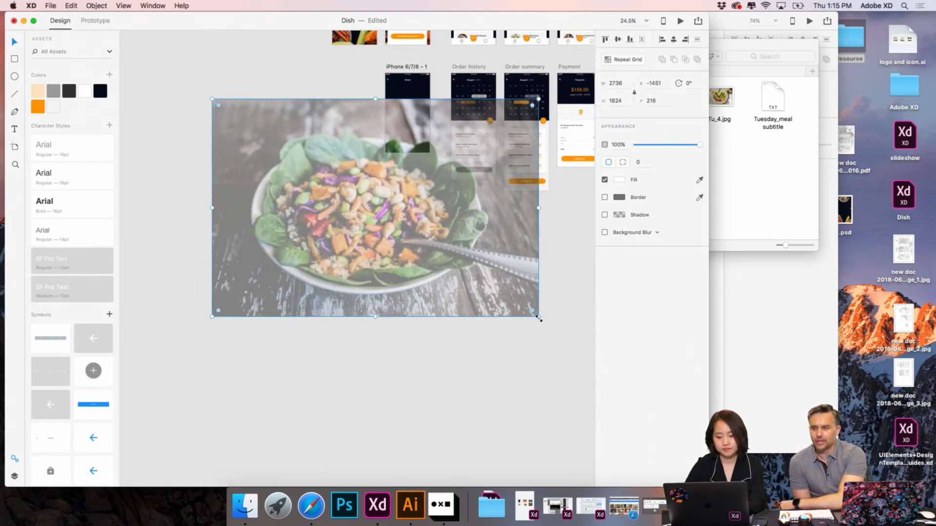
{"action": "left_click_drag", "start_coordinate": [539, 318], "coordinate": [406, 178]}
{"action": "scroll", "coordinate": [346, 204], "scroll_direction": "up", "scroll_amount": 5}
{"action": "left_click_drag", "start_coordinate": [186, 304], "coordinate": [297, 211]}
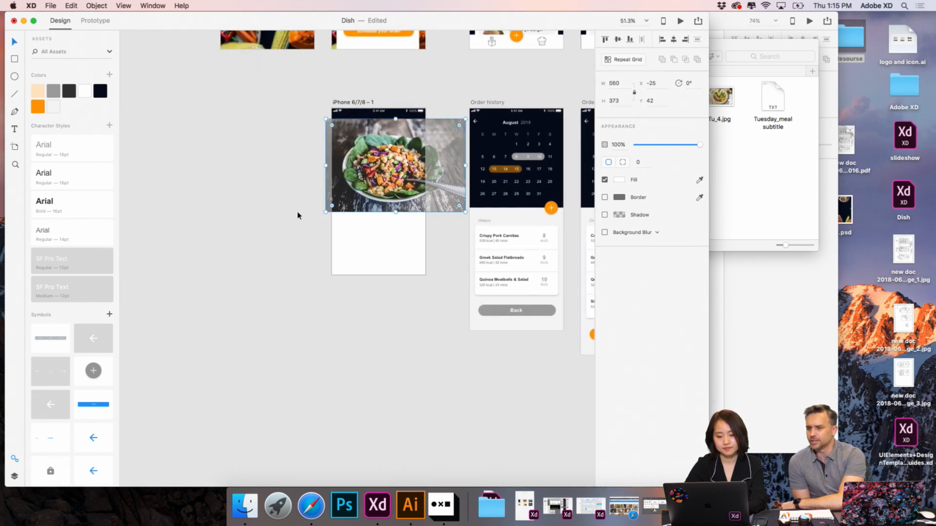
- Reduce the salad photo to about 390 × 260 and place it below the Order title at X -15, Y 91
{"action": "scroll", "coordinate": [297, 212], "scroll_direction": "up", "scroll_amount": 5}
{"action": "scroll", "coordinate": [297, 215], "scroll_direction": "right", "scroll_amount": 5}
{"action": "scroll", "coordinate": [297, 216], "scroll_direction": "up", "scroll_amount": 1}
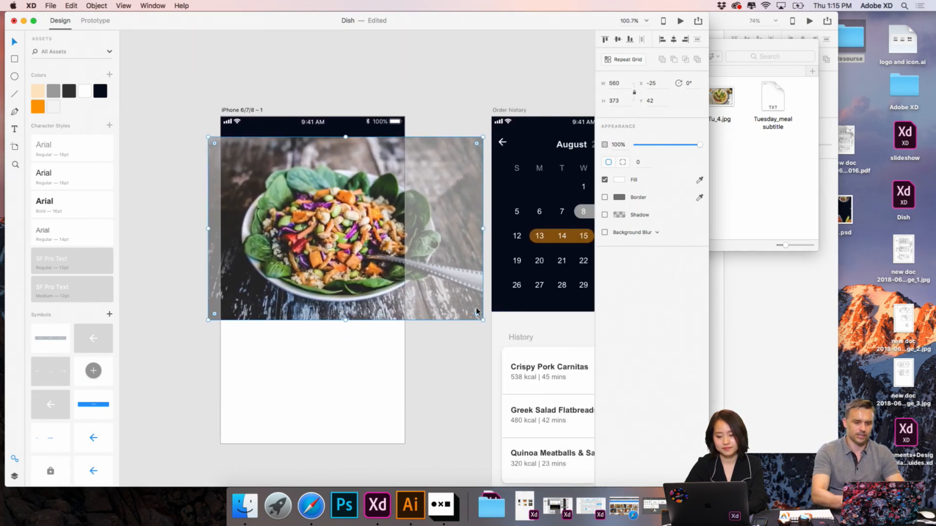
{"action": "left_click_drag", "start_coordinate": [484, 320], "coordinate": [426, 265]}
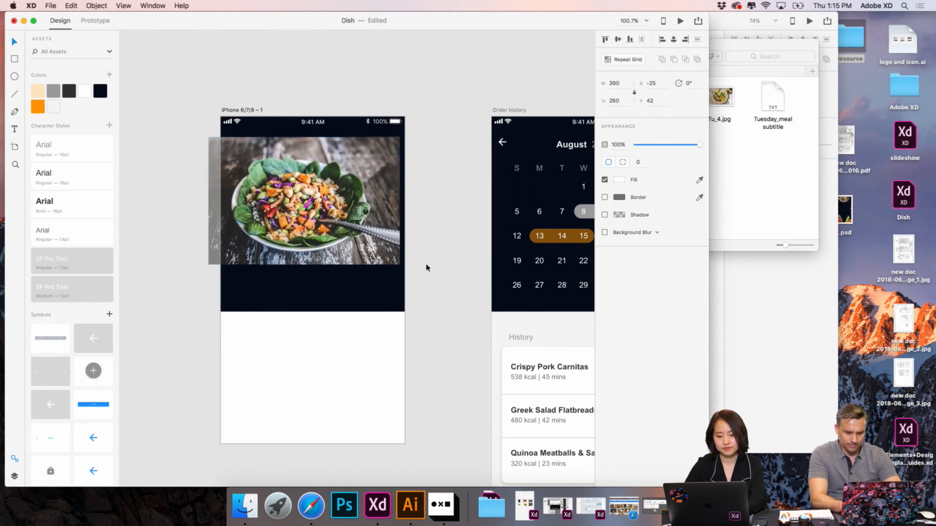
{"action": "left_click_drag", "start_coordinate": [377, 210], "coordinate": [379, 233]}
{"action": "scroll", "coordinate": [414, 191], "scroll_direction": "left", "scroll_amount": 2}
{"action": "scroll", "coordinate": [414, 190], "scroll_direction": "down", "scroll_amount": 1}
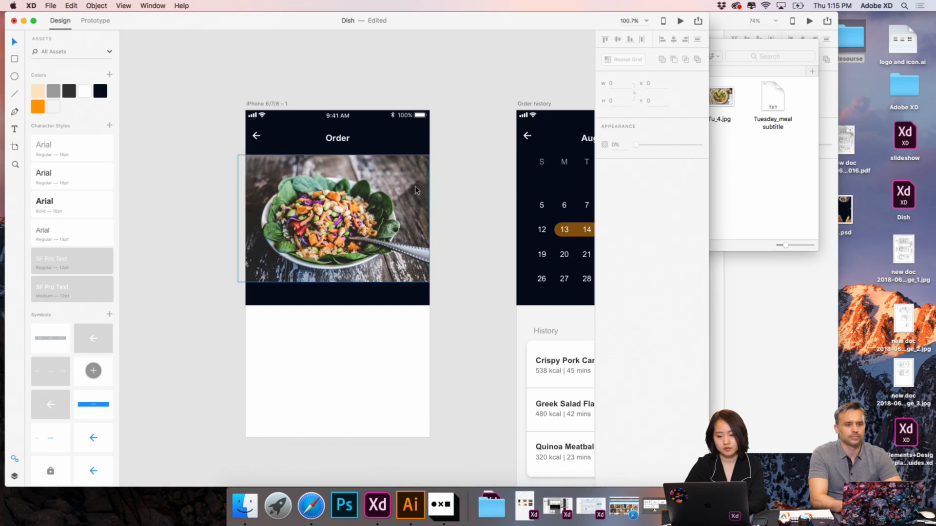
{"action": "scroll", "coordinate": [416, 190], "scroll_direction": "up", "scroll_amount": 4}
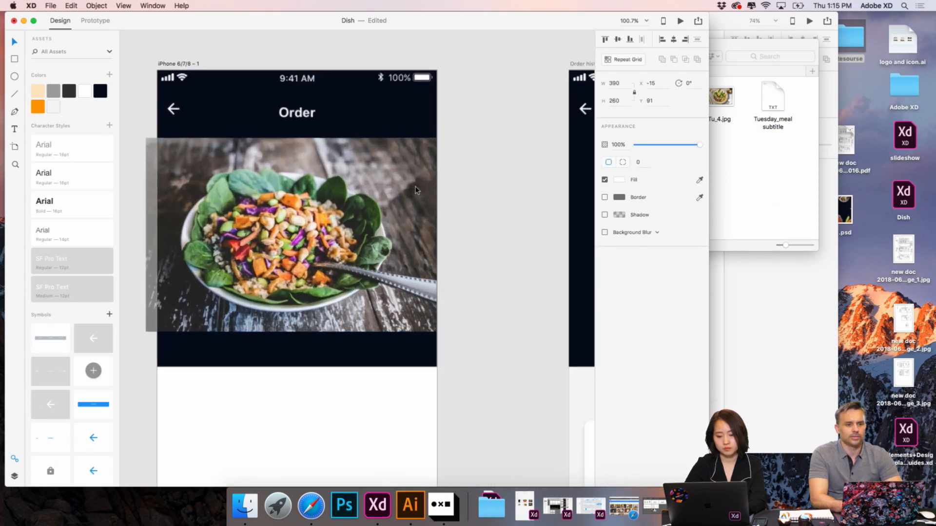
{"action": "scroll", "coordinate": [417, 190], "scroll_direction": "down", "scroll_amount": 4}
{"action": "scroll", "coordinate": [416, 190], "scroll_direction": "left", "scroll_amount": 4}
{"action": "scroll", "coordinate": [417, 190], "scroll_direction": "down", "scroll_amount": 1}
{"action": "left_click", "coordinate": [273, 173]}
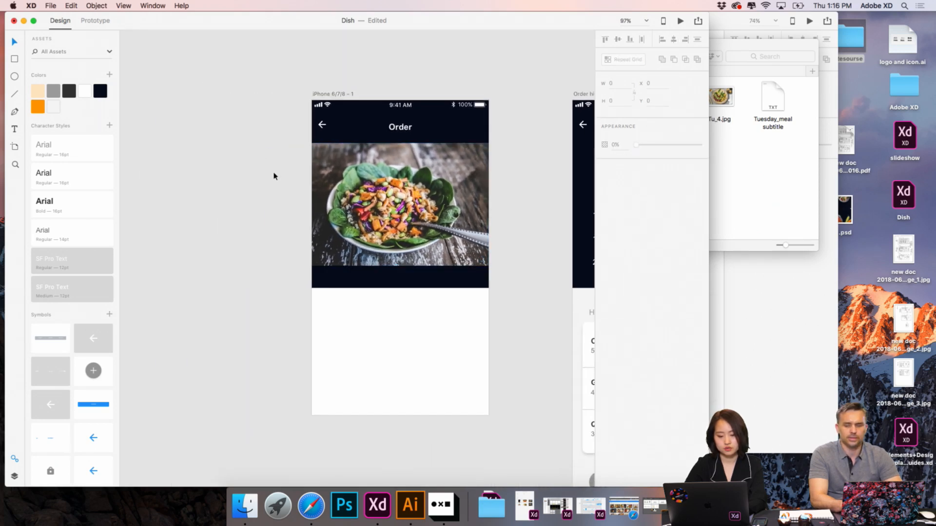
- Draw a borderless 375 × 266 rectangle over the salad photo, spanning the artboard's full width at Y 91
{"action": "left_click", "coordinate": [96, 6]}
{"action": "left_click", "coordinate": [258, 137]}
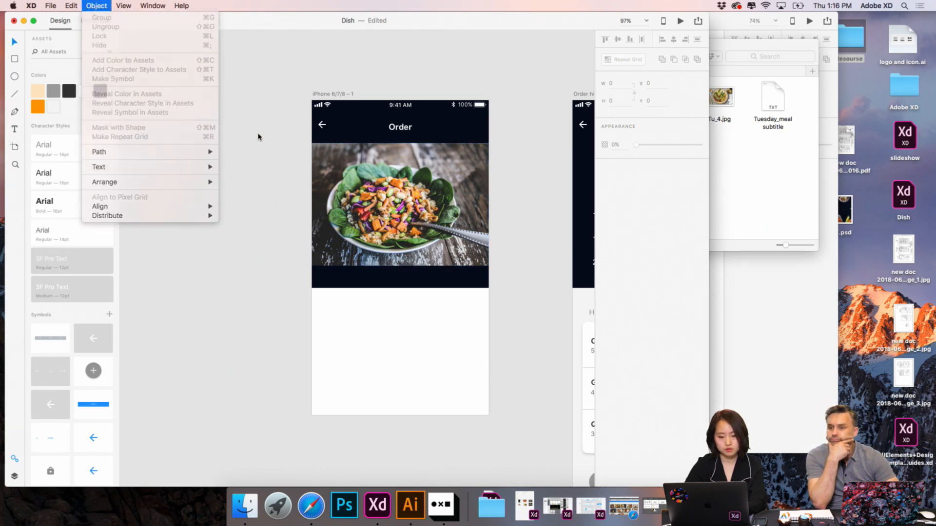
{"action": "left_click", "coordinate": [16, 61]}
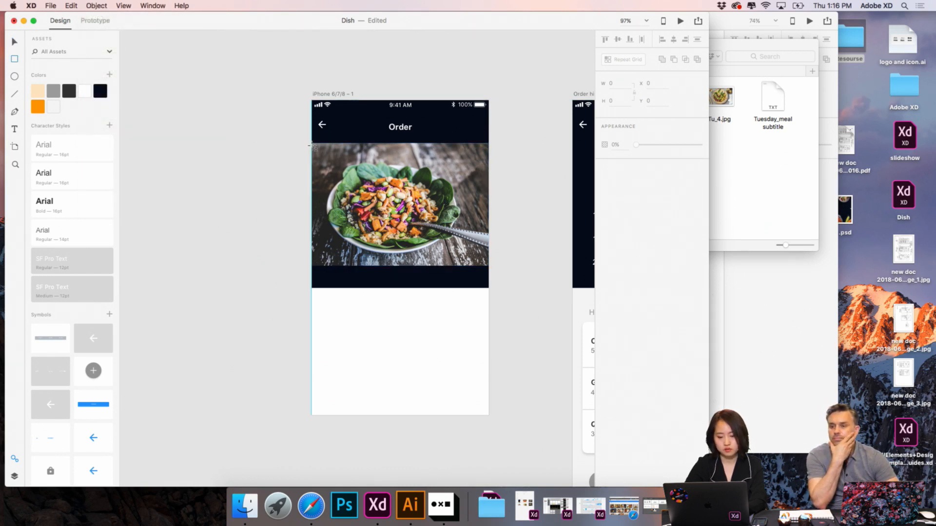
{"action": "left_click_drag", "start_coordinate": [312, 142], "coordinate": [489, 269]}
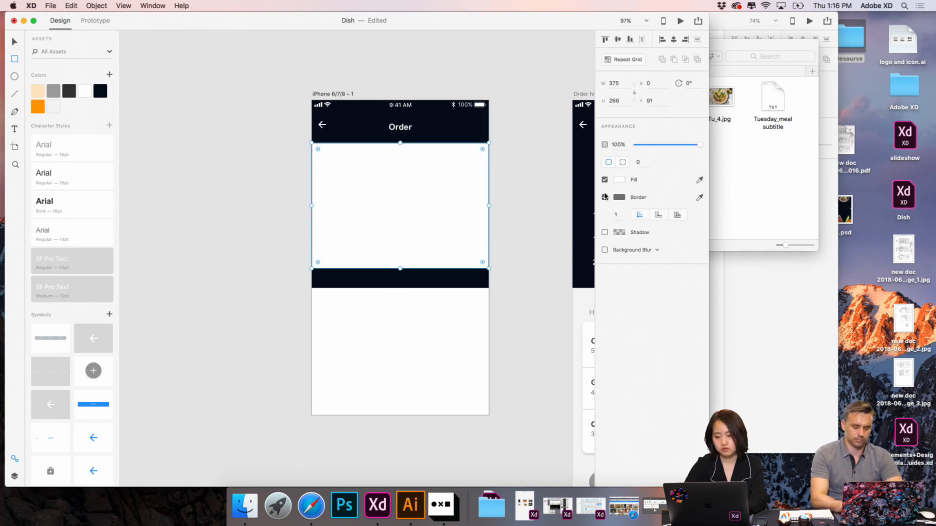
{"action": "left_click", "coordinate": [604, 197]}
{"action": "left_click", "coordinate": [15, 42]}
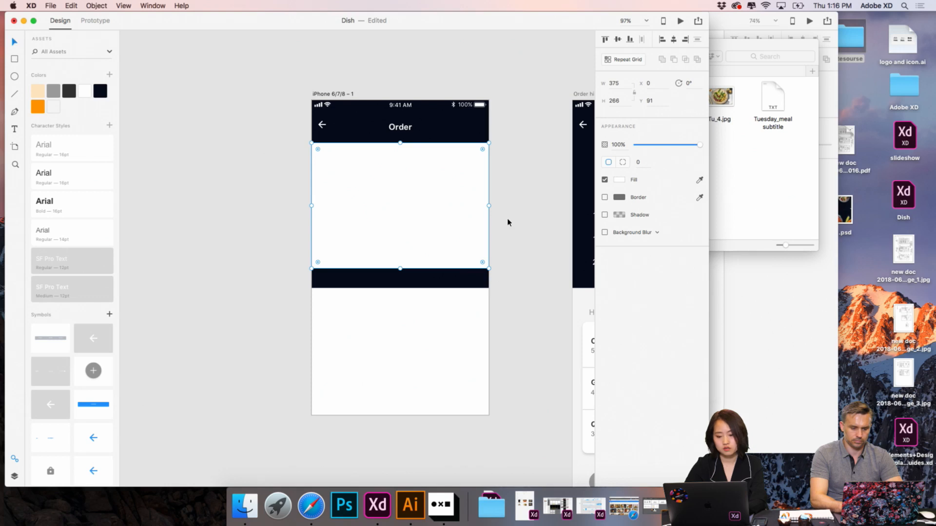
- Lock the dark header rectangle on the new artboard
{"action": "key", "text": "super+a"}
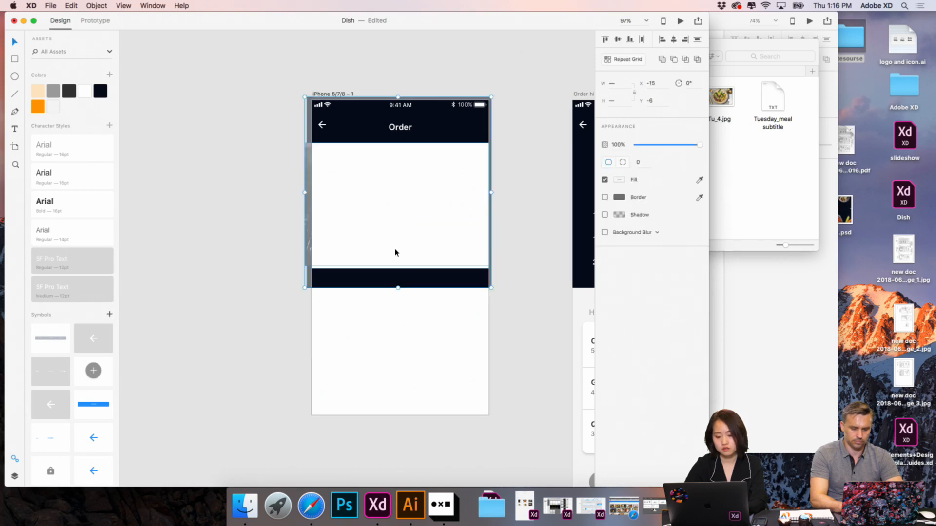
{"action": "left_click", "coordinate": [474, 124]}
{"action": "right_click", "coordinate": [481, 120]}
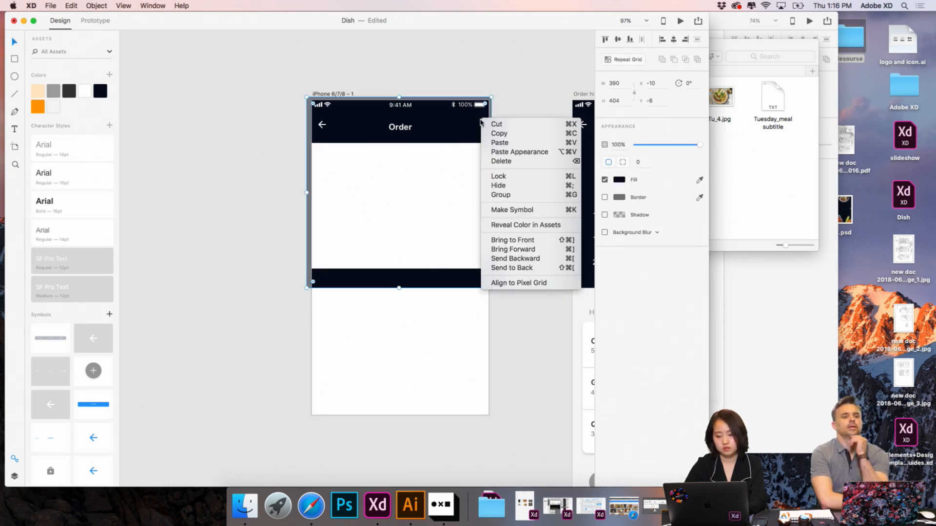
{"action": "left_click", "coordinate": [499, 180]}
- Mask the salad photo with the white rectangle drawn over it
{"action": "left_click", "coordinate": [403, 197]}
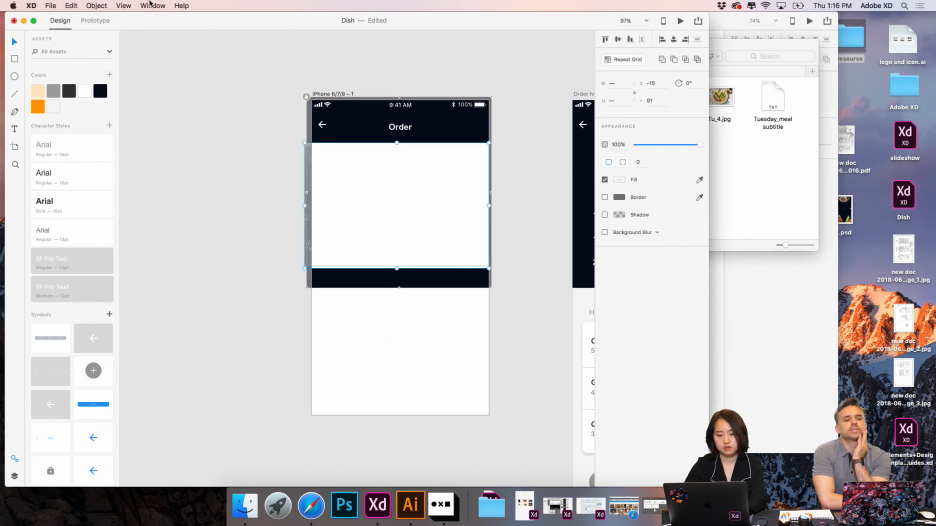
{"action": "left_click", "coordinate": [97, 5]}
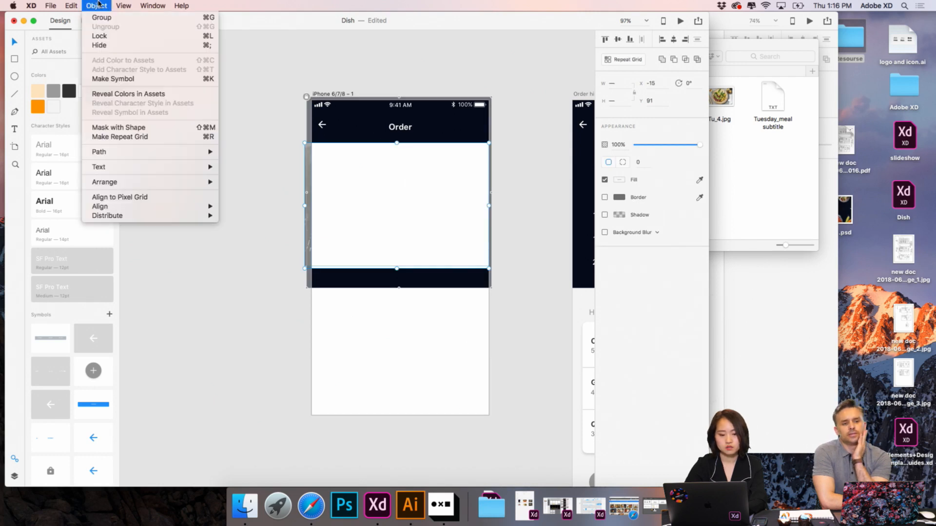
{"action": "left_click", "coordinate": [118, 127]}
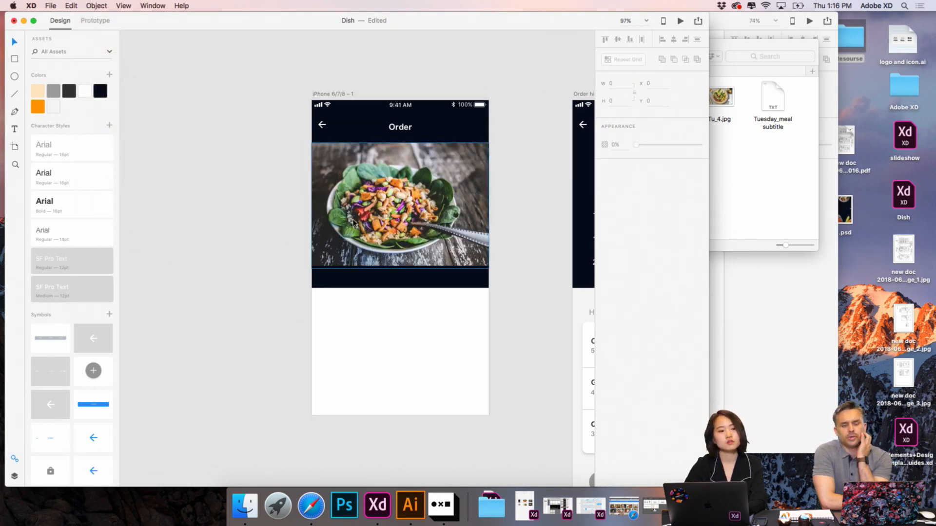
- Enlarge the masked salad photo to about 406 × 282 and adjust its placement across the artboard
{"action": "scroll", "coordinate": [353, 223], "scroll_direction": "down", "scroll_amount": 2}
{"action": "scroll", "coordinate": [354, 223], "scroll_direction": "up", "scroll_amount": 1}
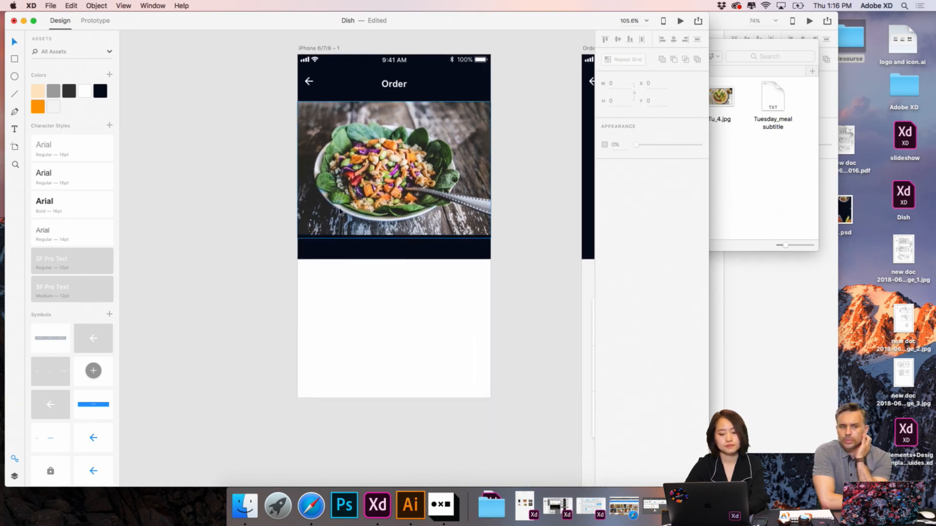
{"action": "left_click", "coordinate": [353, 180]}
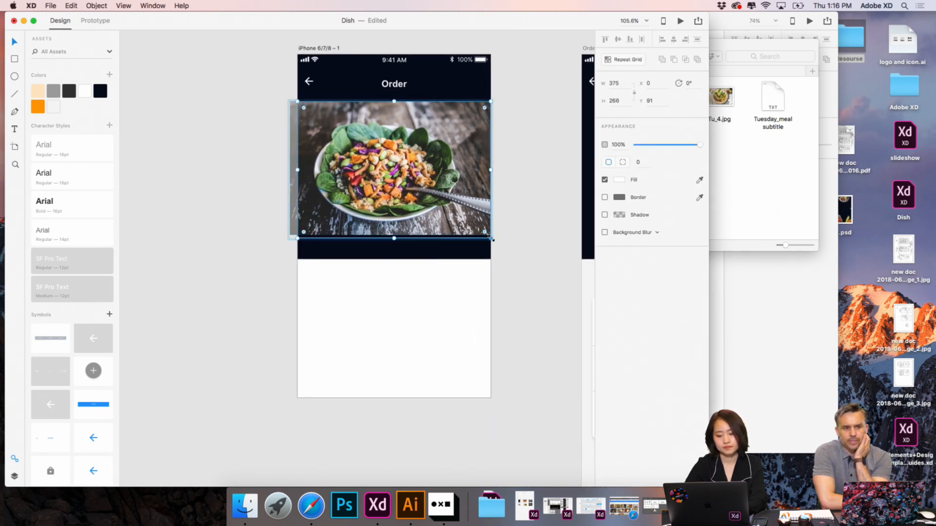
{"action": "left_click_drag", "start_coordinate": [491, 238], "coordinate": [507, 247]}
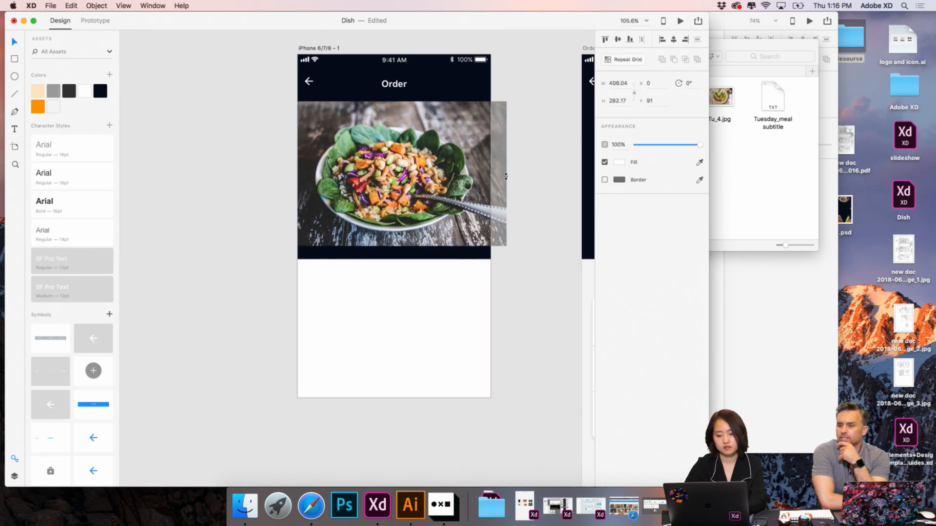
{"action": "left_click_drag", "start_coordinate": [454, 172], "coordinate": [483, 168]}
{"action": "left_click", "coordinate": [517, 166]}
{"action": "left_click", "coordinate": [532, 150]}
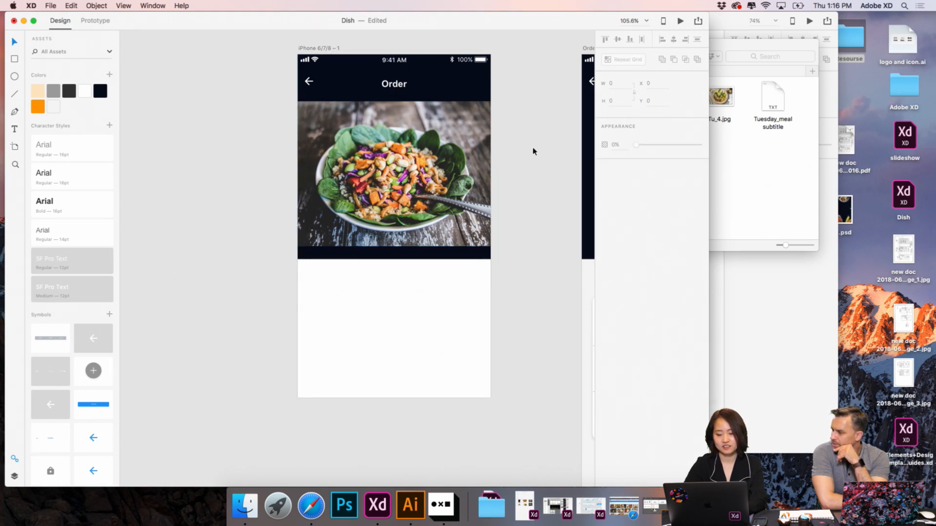
- Unlock the dark header rectangle and shorten it to end at the salad photo's lower edge
{"action": "scroll", "coordinate": [534, 152], "scroll_direction": "down", "scroll_amount": 2}
{"action": "left_click", "coordinate": [471, 69]}
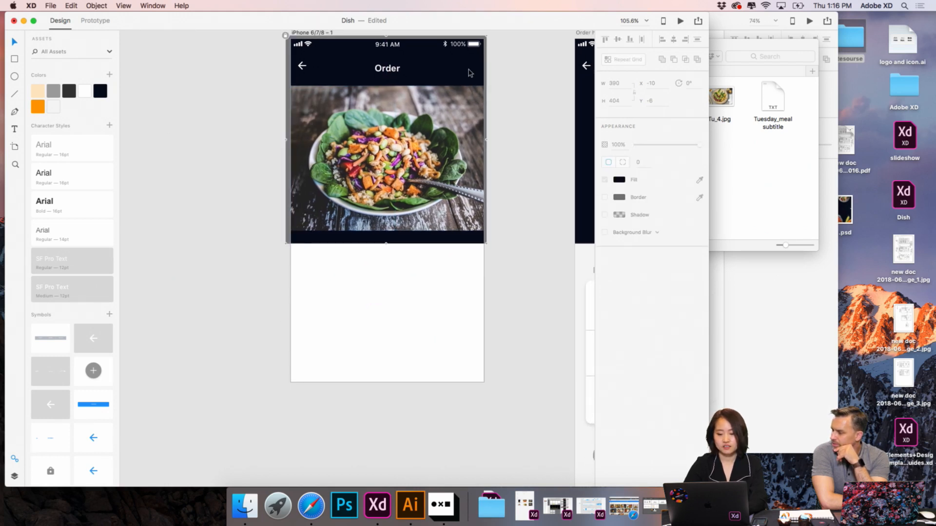
{"action": "left_click", "coordinate": [286, 36]}
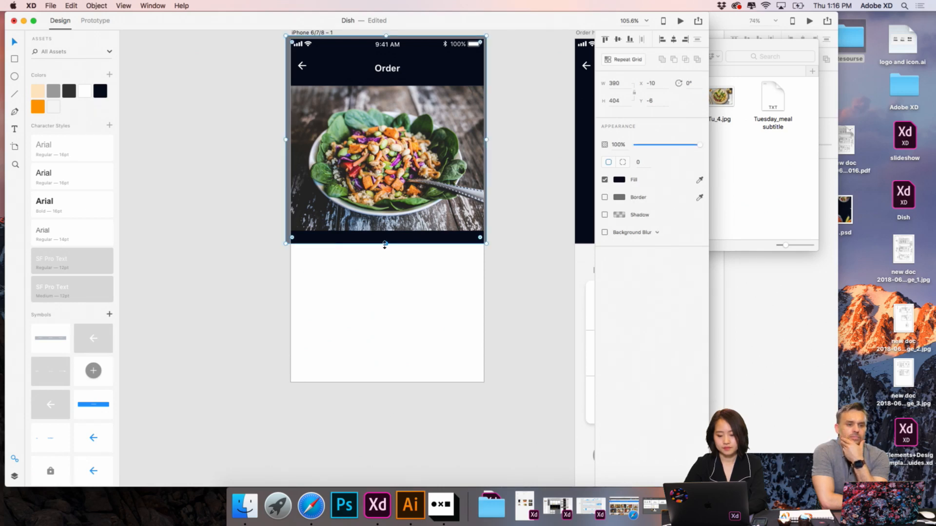
{"action": "left_click_drag", "start_coordinate": [385, 244], "coordinate": [383, 231]}
{"action": "left_click", "coordinate": [398, 285]}
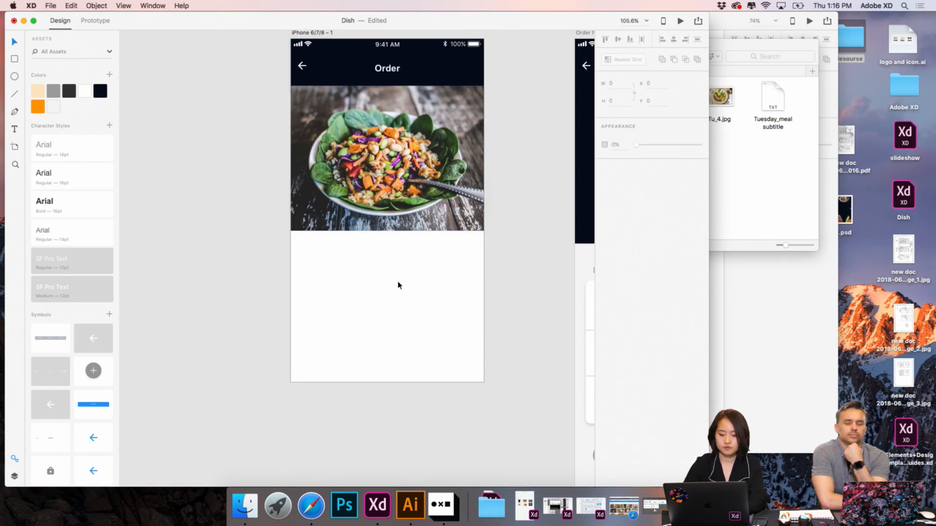
{"action": "scroll", "coordinate": [398, 285], "scroll_direction": "down", "scroll_amount": 5}
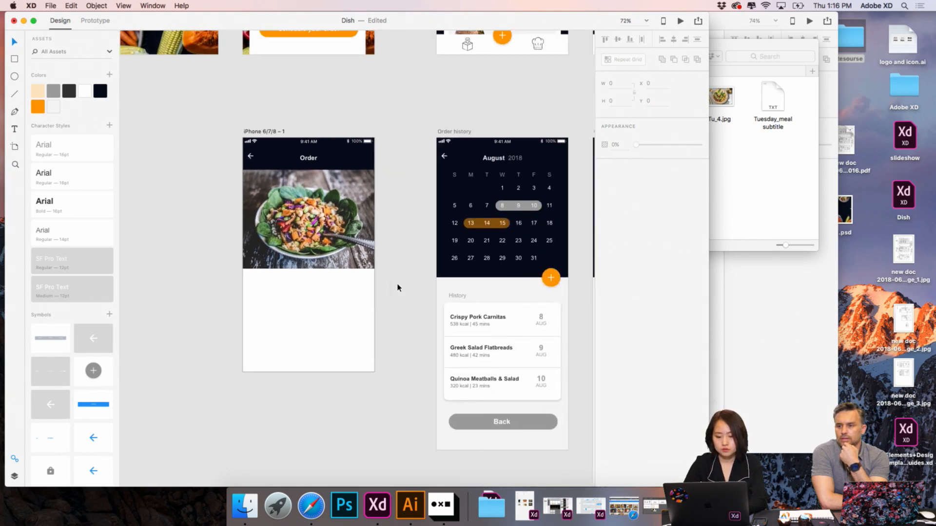
{"action": "scroll", "coordinate": [397, 288], "scroll_direction": "up", "scroll_amount": 2}
{"action": "scroll", "coordinate": [397, 287], "scroll_direction": "down", "scroll_amount": 3}
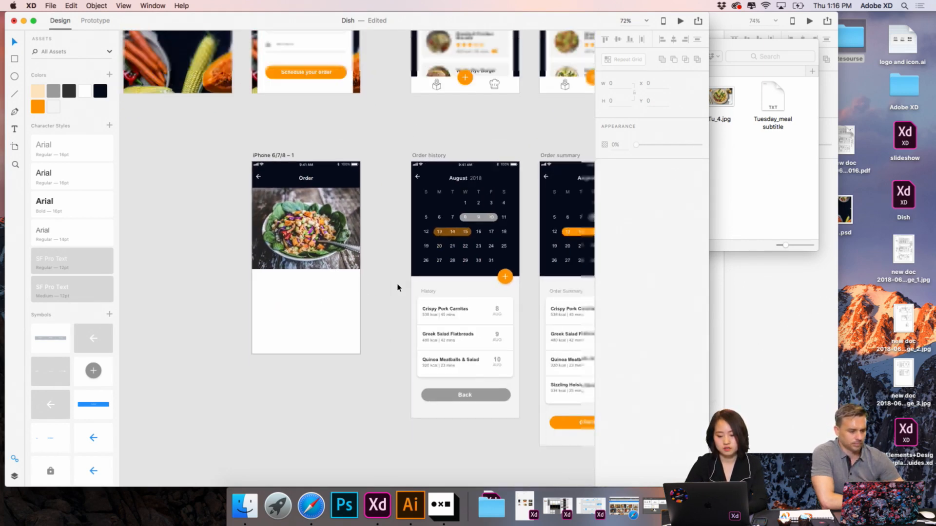
{"action": "scroll", "coordinate": [397, 288], "scroll_direction": "up", "scroll_amount": 5}
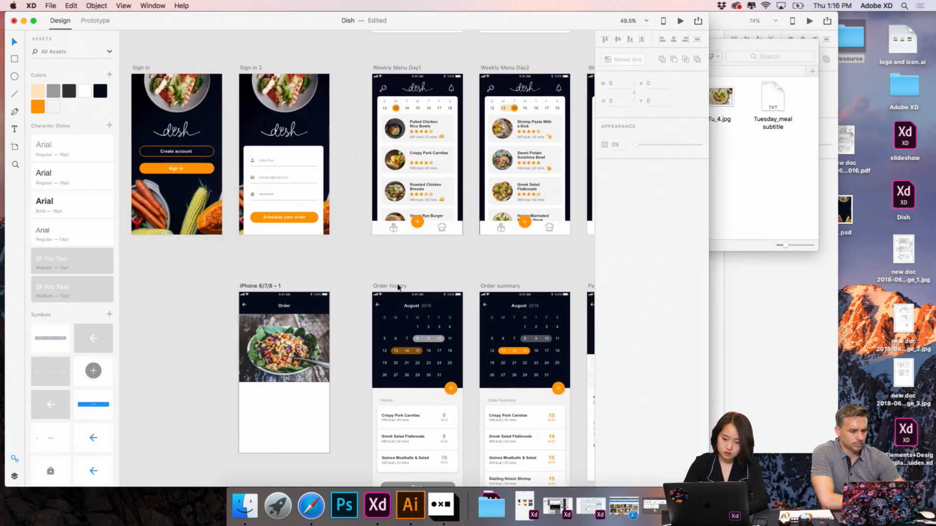
{"action": "left_click", "coordinate": [410, 163]}
{"action": "double_click", "coordinate": [409, 163]}
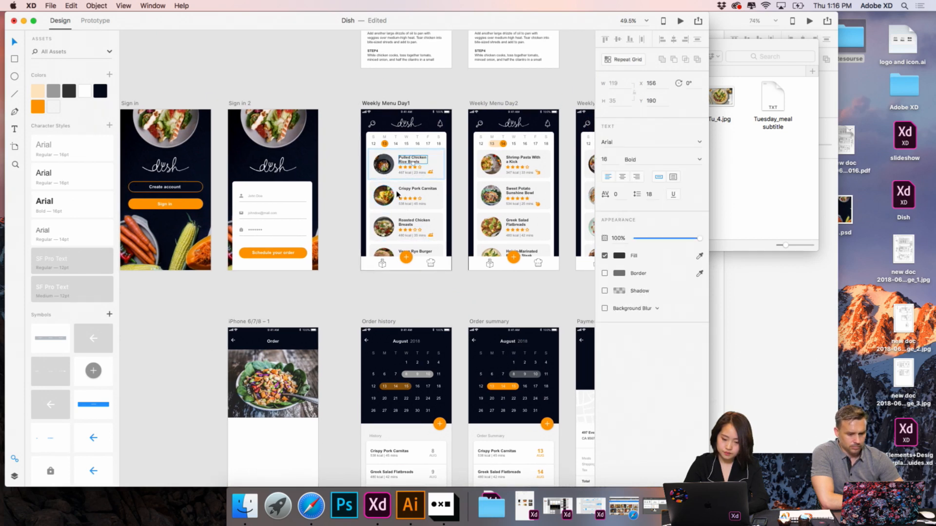
{"action": "scroll", "coordinate": [488, 226], "scroll_direction": "down", "scroll_amount": 2}
{"action": "scroll", "coordinate": [487, 227], "scroll_direction": "right", "scroll_amount": 2}
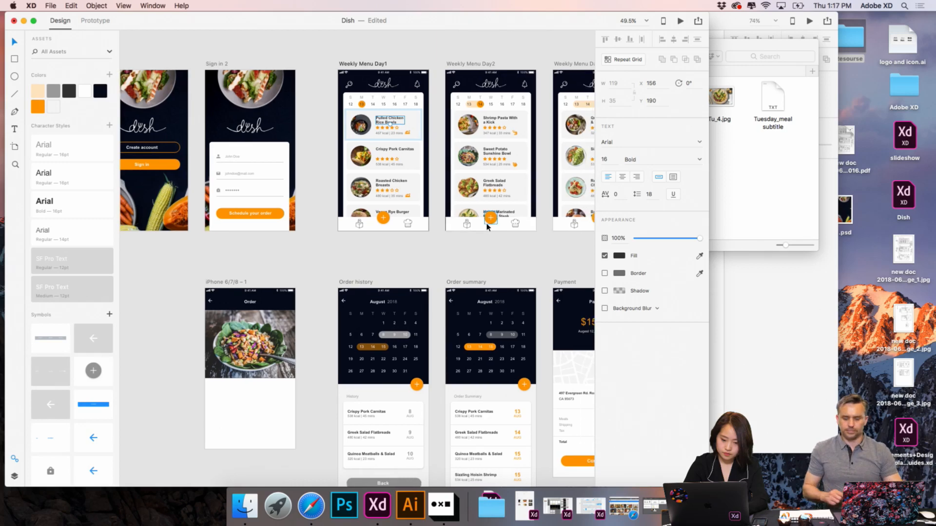
{"action": "double_click", "coordinate": [490, 152]}
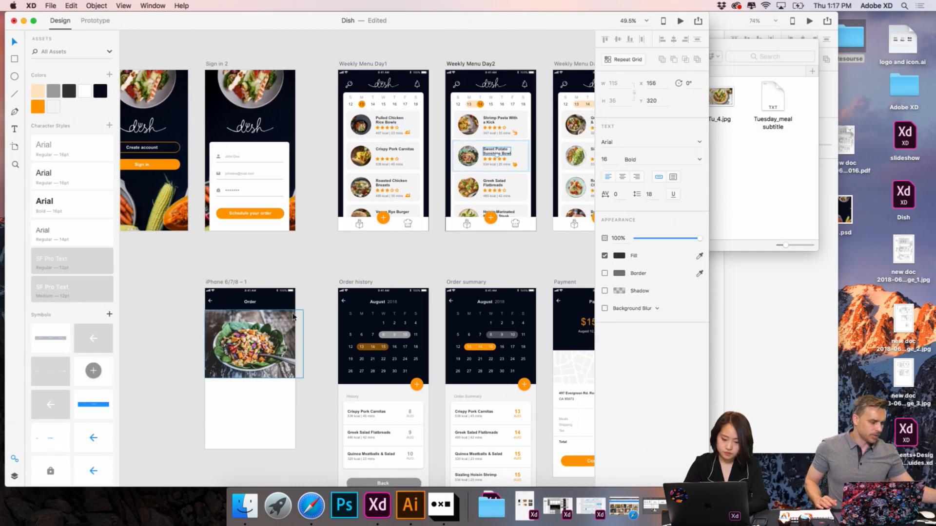
{"action": "left_click", "coordinate": [325, 322]}
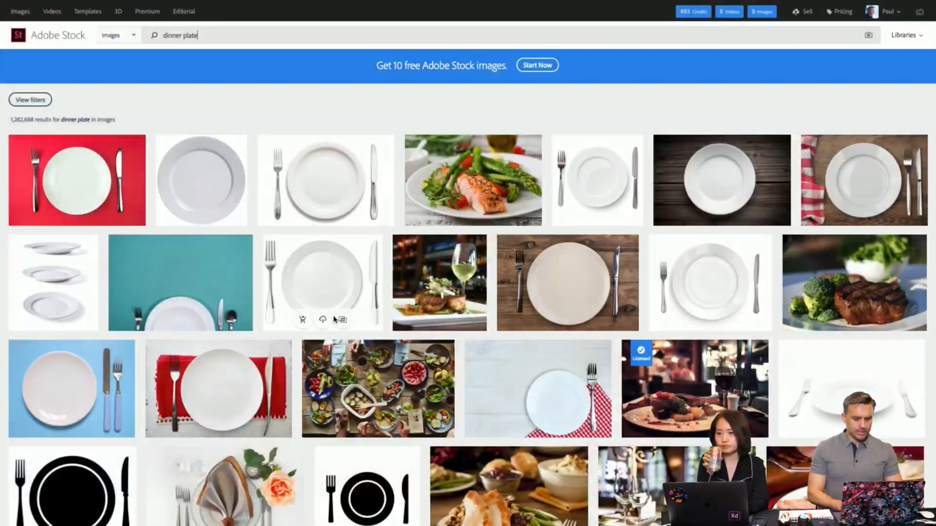
- On Adobe Stock, reveal the filters for the dinner plate results and set Depth of Field to More Blur
{"action": "scroll", "coordinate": [334, 320], "scroll_direction": "down", "scroll_amount": 7}
{"action": "scroll", "coordinate": [334, 320], "scroll_direction": "up", "scroll_amount": 7}
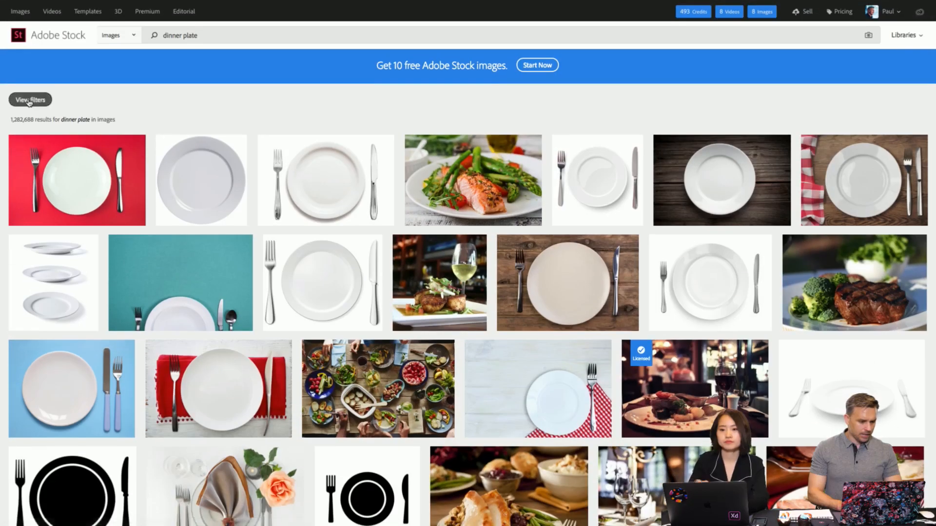
{"action": "left_click", "coordinate": [30, 101]}
{"action": "scroll", "coordinate": [12, 322], "scroll_direction": "down", "scroll_amount": 5}
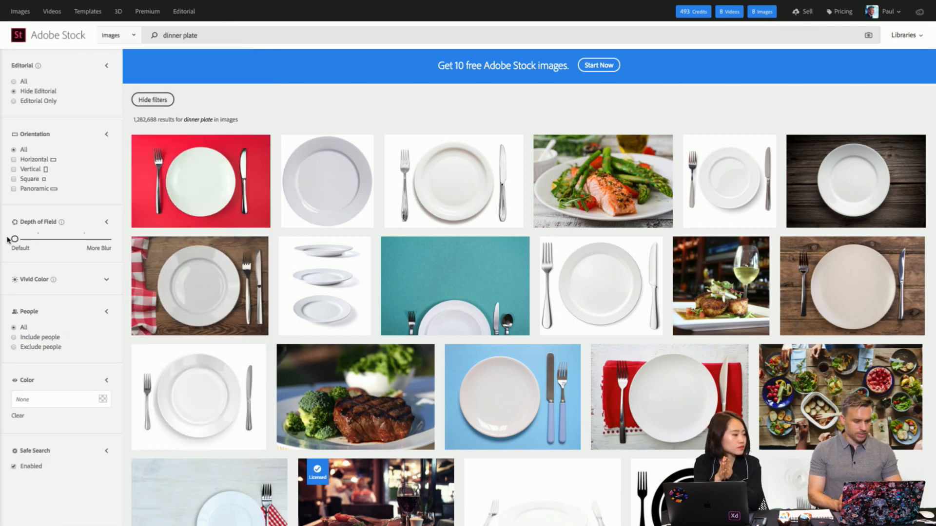
{"action": "left_click_drag", "start_coordinate": [13, 239], "coordinate": [104, 240]}
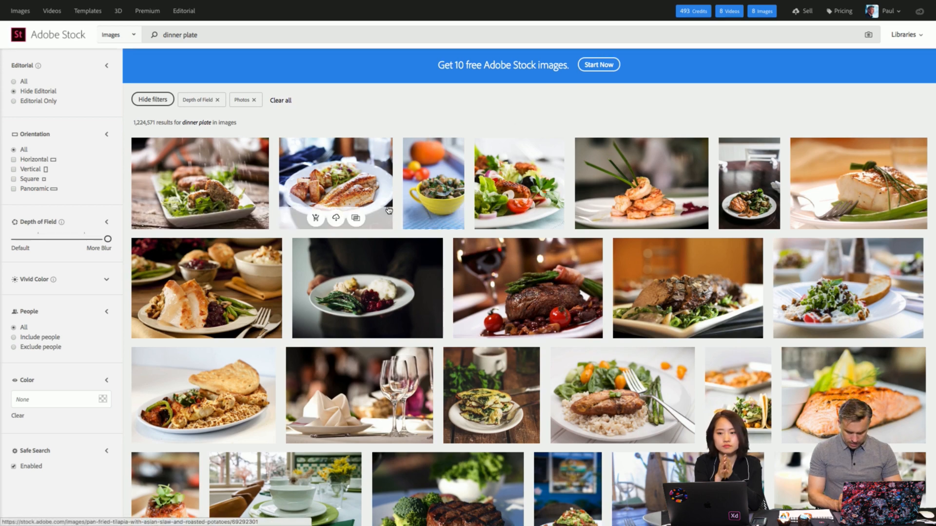
- Browse the blurred-background dinner plate photos and examine the details of the grilled salmon and Taiwanese food images
{"action": "scroll", "coordinate": [389, 211], "scroll_direction": "down", "scroll_amount": 1}
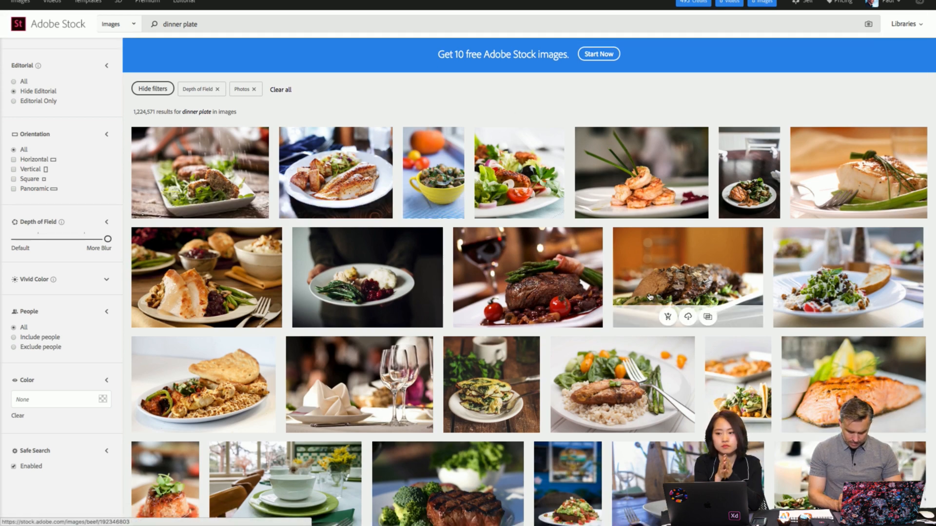
{"action": "scroll", "coordinate": [650, 298], "scroll_direction": "down", "scroll_amount": 7}
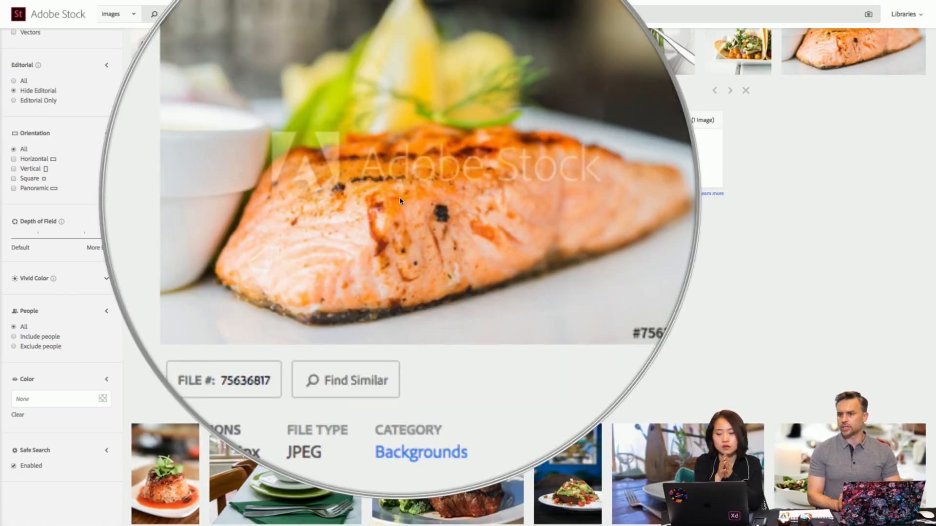
{"action": "scroll", "coordinate": [399, 201], "scroll_direction": "down", "scroll_amount": 4}
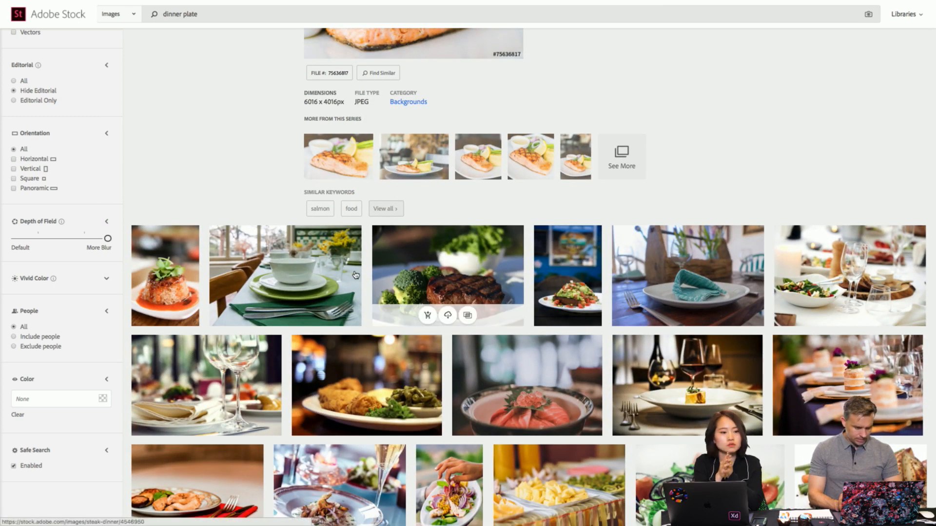
{"action": "left_click", "coordinate": [167, 275]}
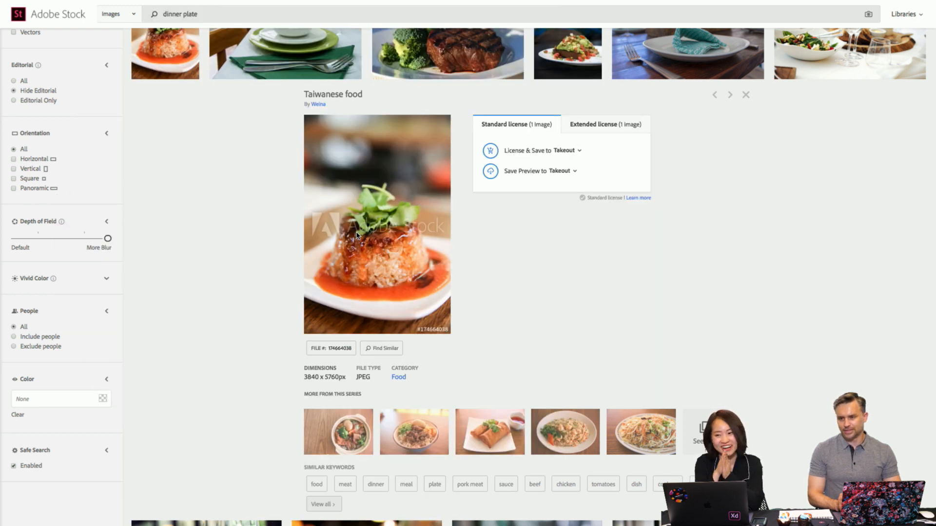
{"action": "scroll", "coordinate": [357, 236], "scroll_direction": "down", "scroll_amount": 10}
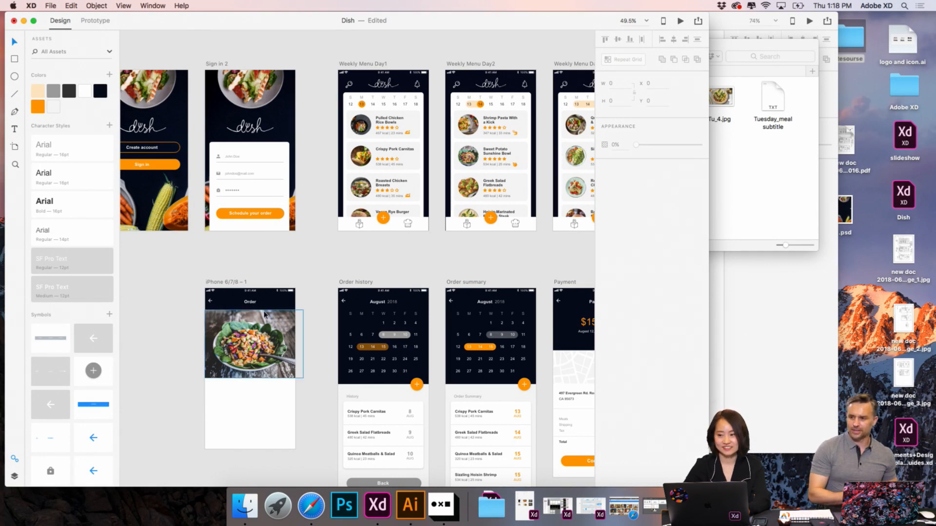
- Back in Adobe XD, enlarge the window to full screen and copy Weekly Menu Day2's "Sweet Potato Sunshine Bowl" title to below the salad photo
{"action": "scroll", "coordinate": [163, 334], "scroll_direction": "down", "scroll_amount": 2}
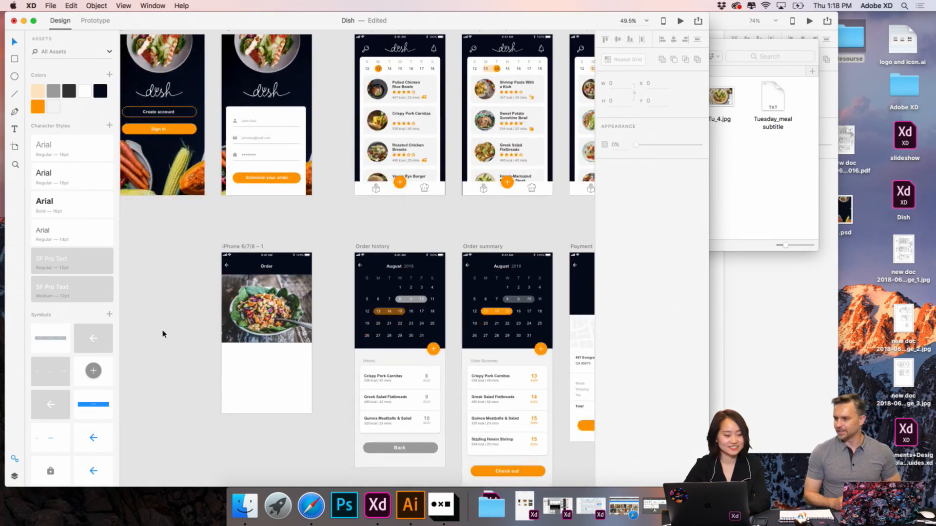
{"action": "scroll", "coordinate": [163, 334], "scroll_direction": "up", "scroll_amount": 2}
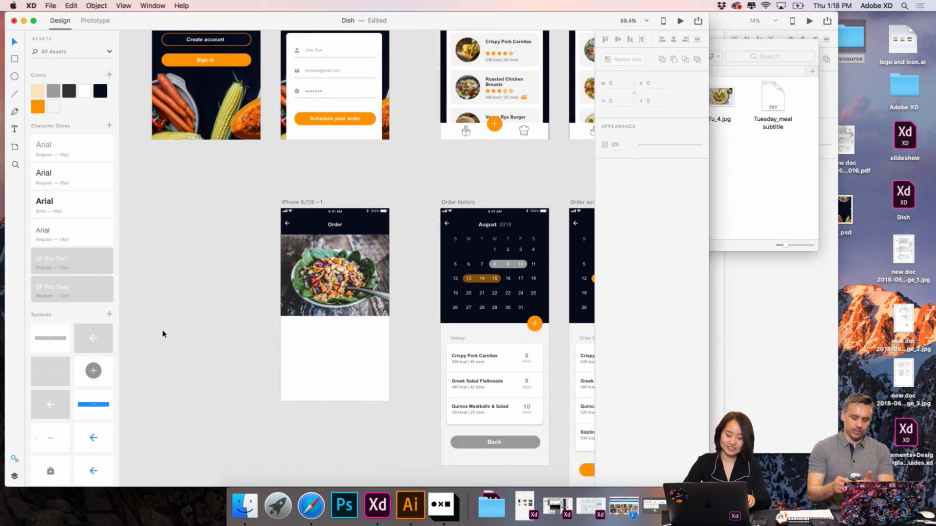
{"action": "scroll", "coordinate": [439, 178], "scroll_direction": "up", "scroll_amount": 2}
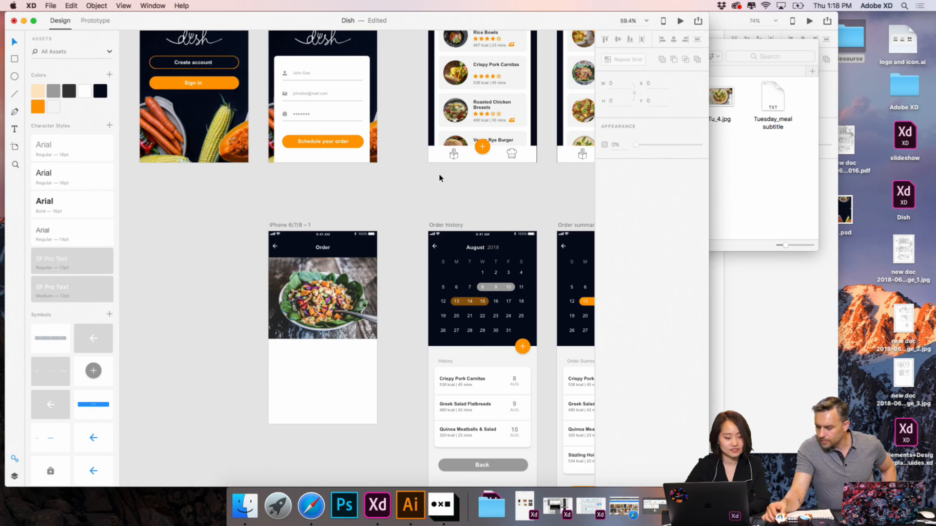
{"action": "scroll", "coordinate": [474, 172], "scroll_direction": "up", "scroll_amount": 5}
{"action": "scroll", "coordinate": [474, 173], "scroll_direction": "right", "scroll_amount": 4}
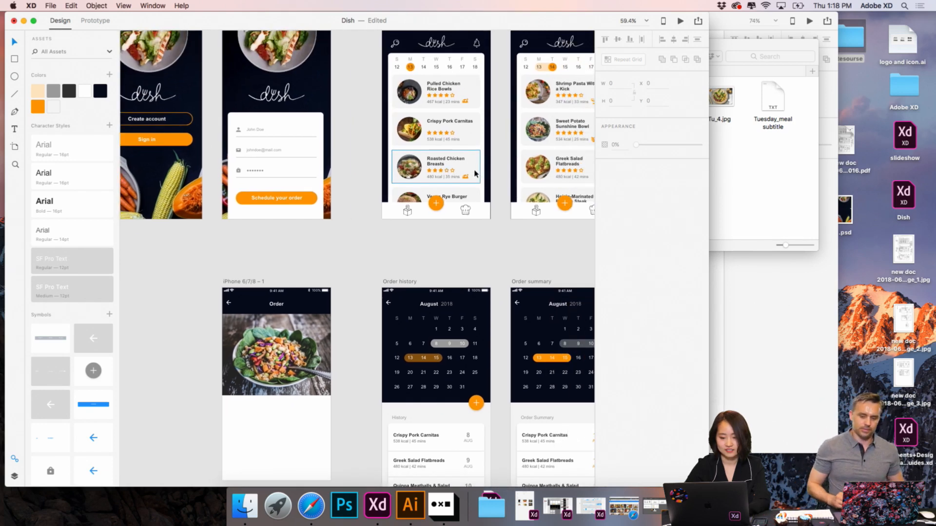
{"action": "scroll", "coordinate": [454, 159], "scroll_direction": "down", "scroll_amount": 5}
{"action": "scroll", "coordinate": [454, 159], "scroll_direction": "left", "scroll_amount": 3}
{"action": "scroll", "coordinate": [445, 157], "scroll_direction": "up", "scroll_amount": 5}
{"action": "scroll", "coordinate": [445, 157], "scroll_direction": "right", "scroll_amount": 4}
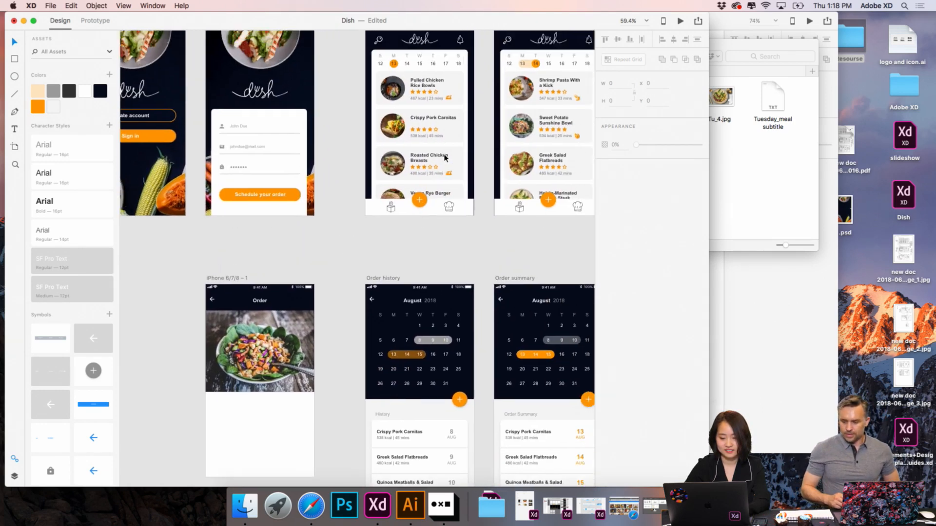
{"action": "scroll", "coordinate": [445, 157], "scroll_direction": "up", "scroll_amount": 1}
{"action": "scroll", "coordinate": [445, 157], "scroll_direction": "right", "scroll_amount": 1}
{"action": "double_click", "coordinate": [558, 131]}
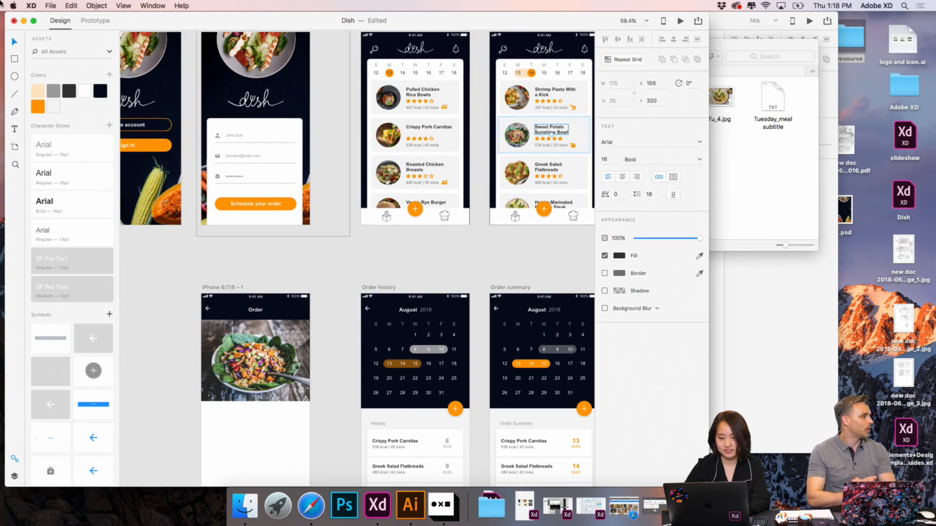
{"action": "left_click", "coordinate": [32, 21]}
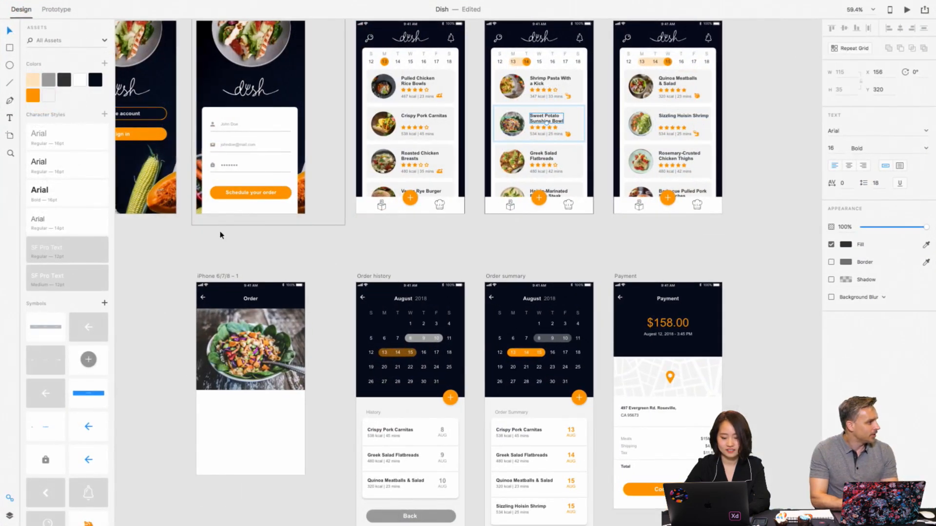
{"action": "scroll", "coordinate": [229, 244], "scroll_direction": "down", "scroll_amount": 5}
{"action": "scroll", "coordinate": [230, 243], "scroll_direction": "left", "scroll_amount": 2}
{"action": "scroll", "coordinate": [233, 258], "scroll_direction": "up", "scroll_amount": 5}
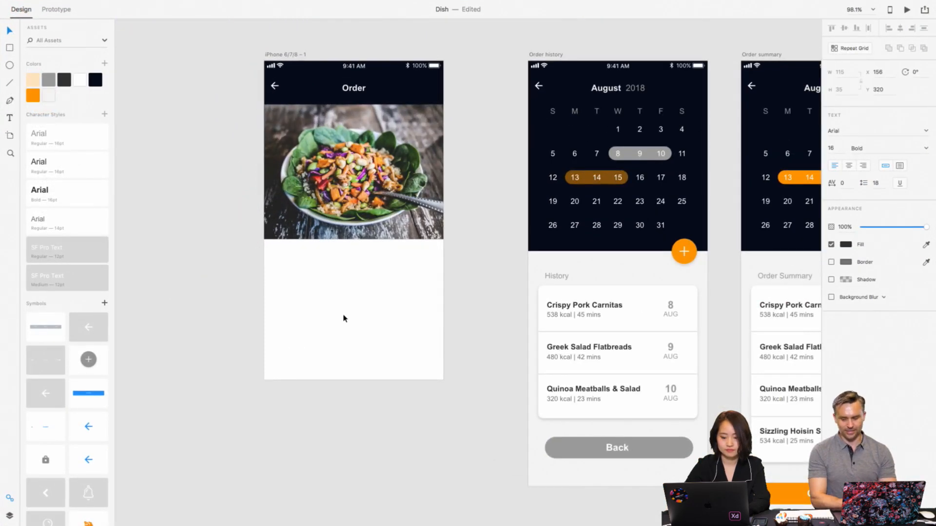
{"action": "left_click_drag", "start_coordinate": [351, 227], "coordinate": [285, 258]}
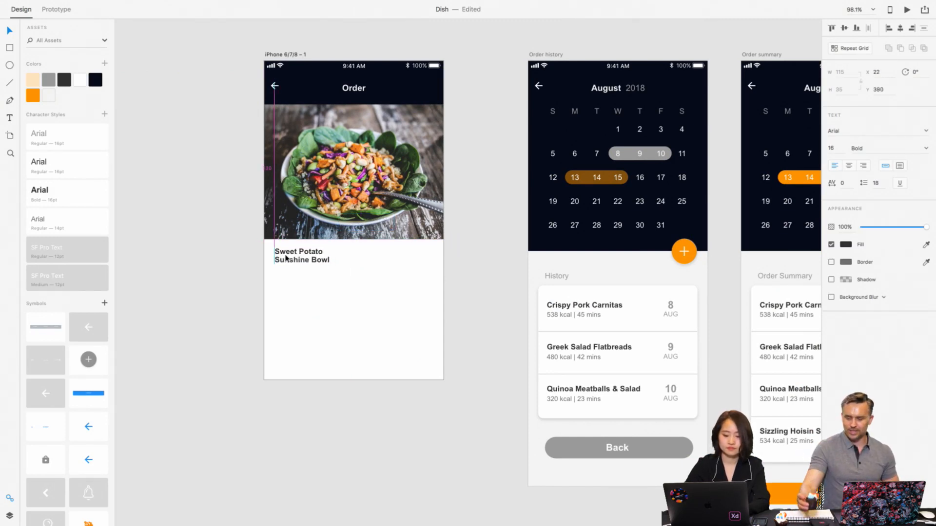
- Copy the full wording of the two-line title below the salad photo and delete that text object
{"action": "double_click", "coordinate": [326, 261]}
{"action": "triple_click", "coordinate": [325, 261]}
{"action": "double_click", "coordinate": [325, 261]}
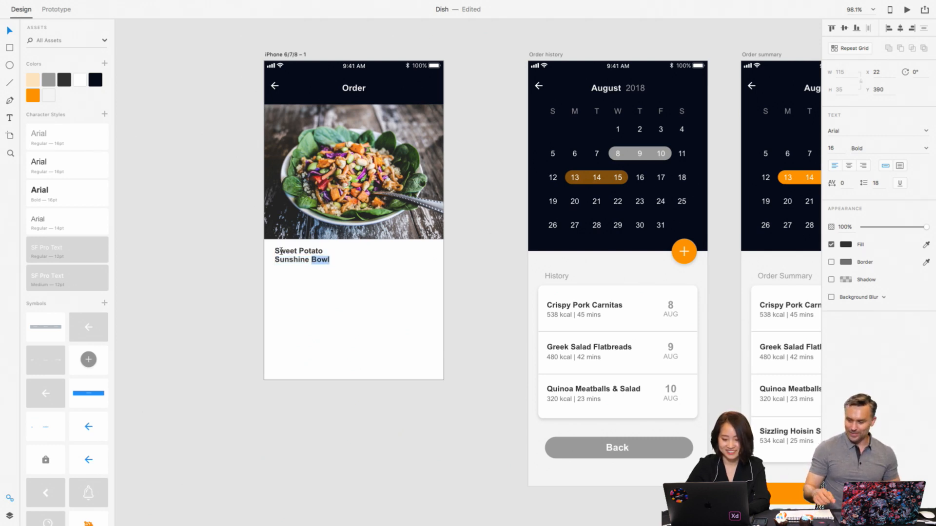
{"action": "left_click_drag", "start_coordinate": [276, 251], "coordinate": [331, 262]}
{"action": "key", "text": "super+c"}
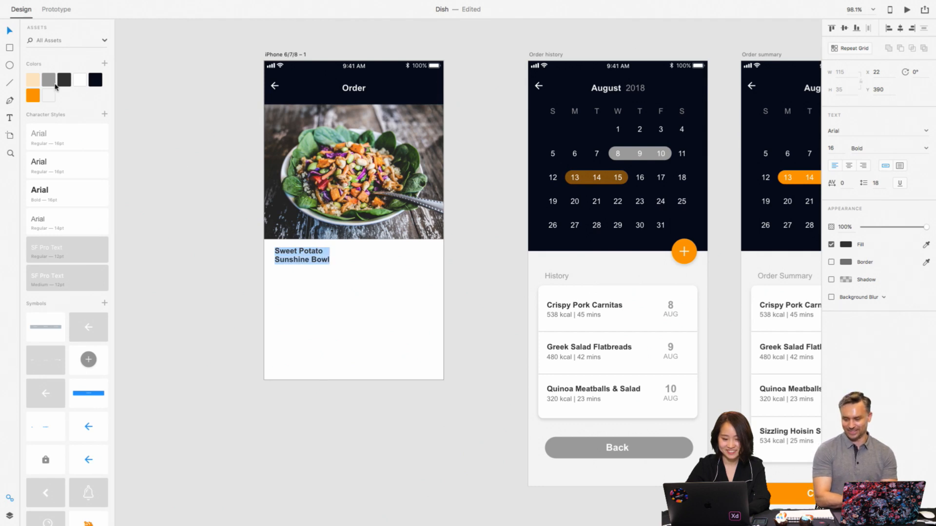
{"action": "left_click", "coordinate": [9, 32]}
{"action": "key", "text": "Delete"}
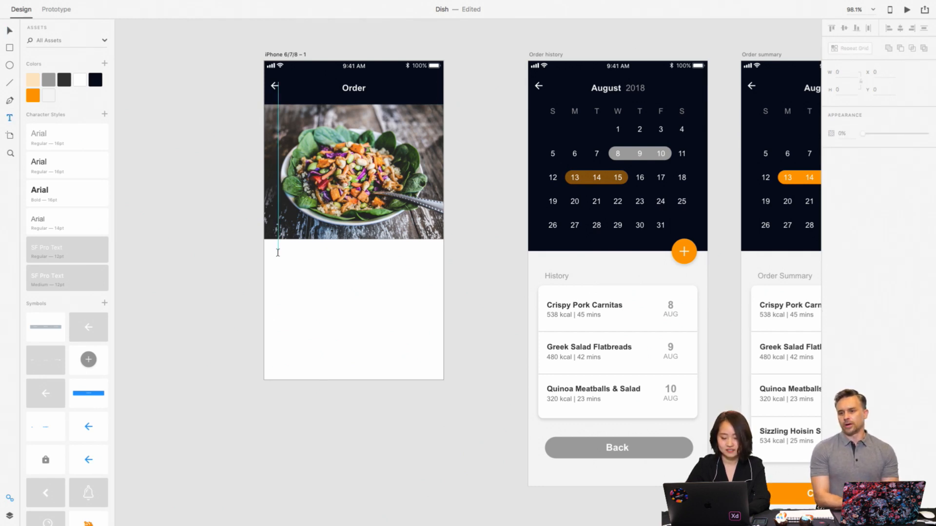
- Add "Sweet Potato Sunshine Bowl" on one line in an area text box about 270 × 36 below the photo, styled Arial Bold 16pt
{"action": "left_click_drag", "start_coordinate": [278, 253], "coordinate": [408, 272]}
{"action": "key", "text": "super+v"}
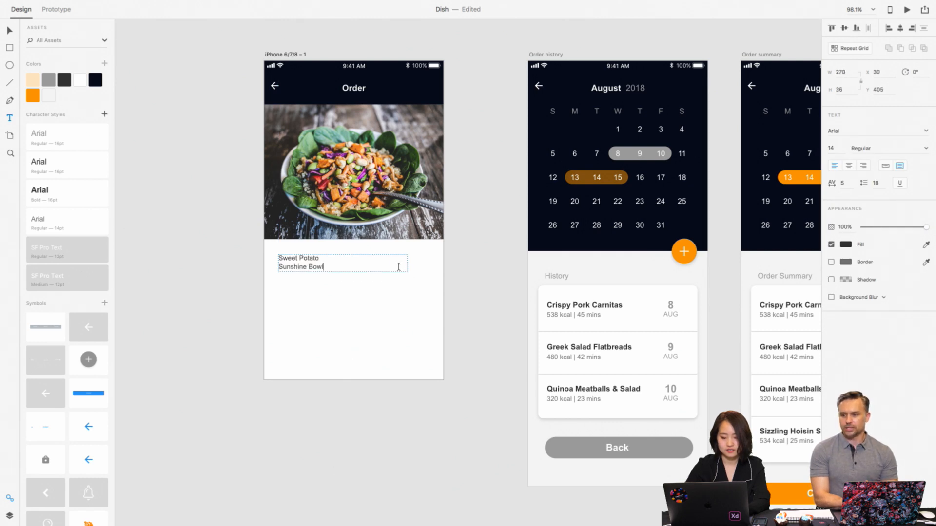
{"action": "key", "text": "BackSpace"}
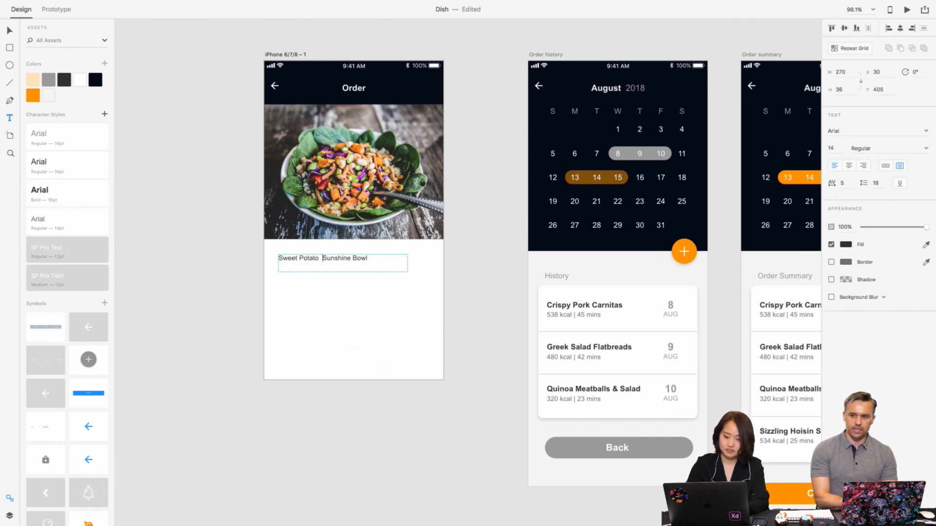
{"action": "key", "text": "BackSpace"}
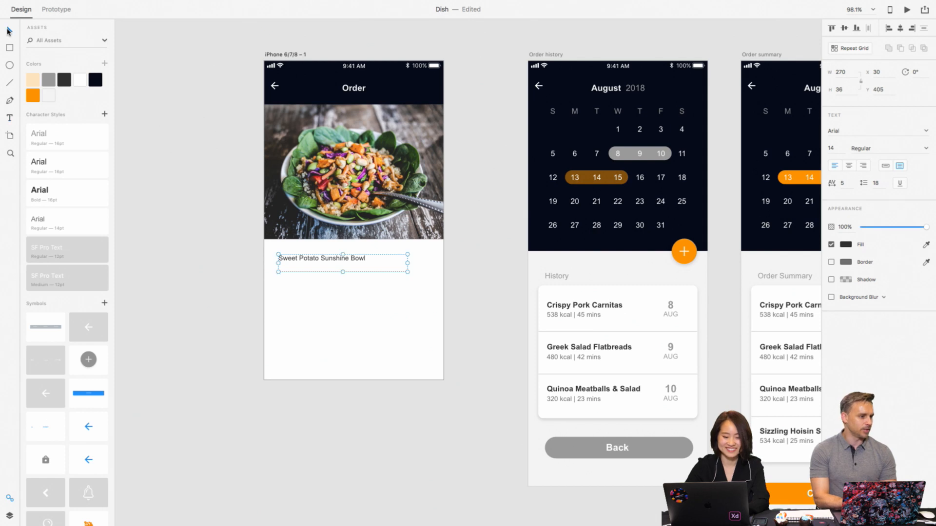
{"action": "left_click", "coordinate": [66, 190]}
{"action": "left_click", "coordinate": [360, 326]}
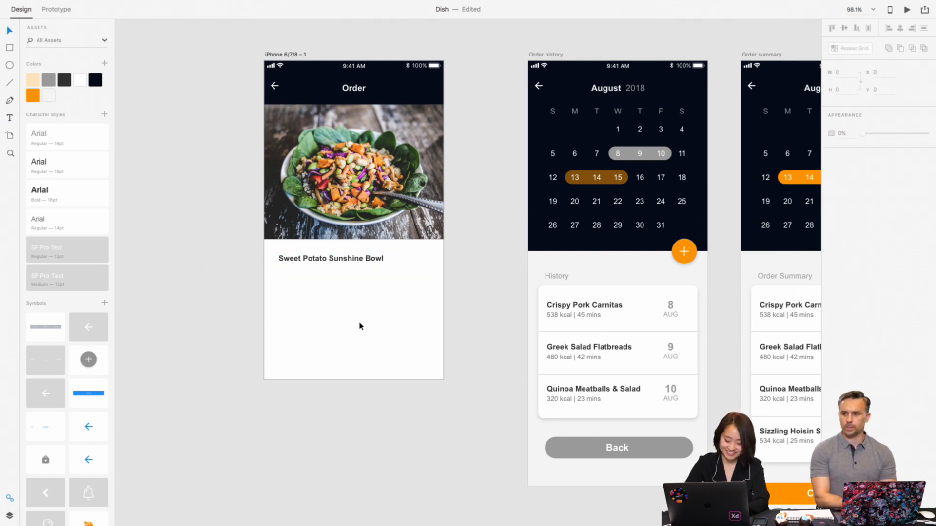
- Shift the meal title to about X 68, Y 420, center its text and set the font size to 22
{"action": "left_click_drag", "start_coordinate": [351, 264], "coordinate": [372, 272]}
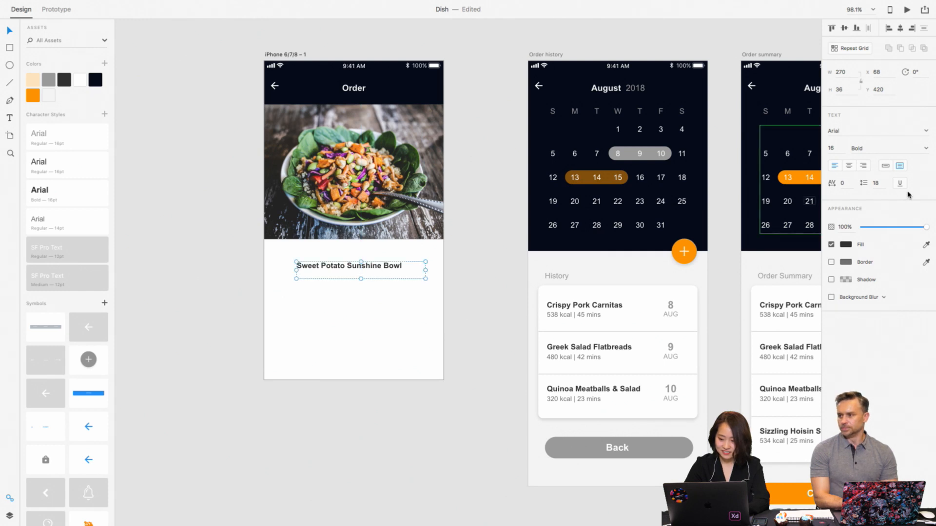
{"action": "left_click", "coordinate": [848, 166]}
{"action": "left_click", "coordinate": [835, 148]}
{"action": "type", "text": "2"}
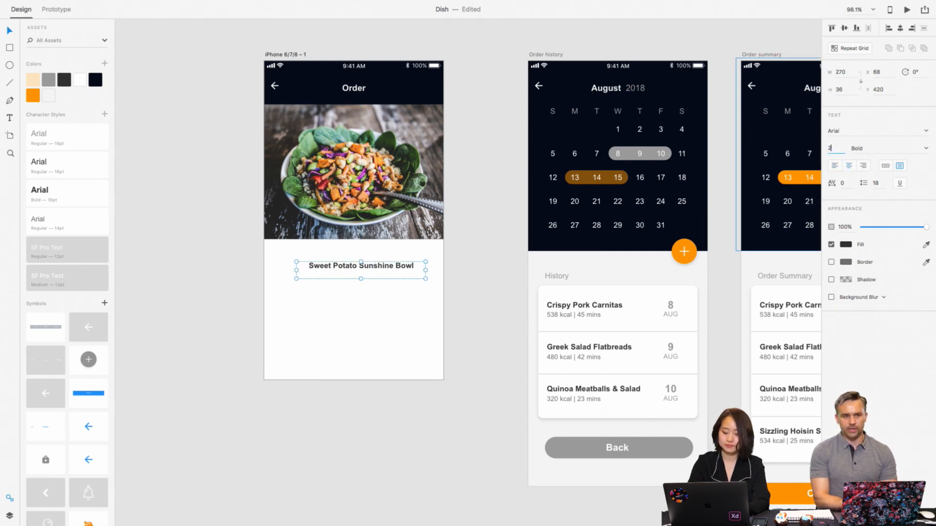
{"action": "type", "text": "2"}
{"action": "key", "text": "Return"}
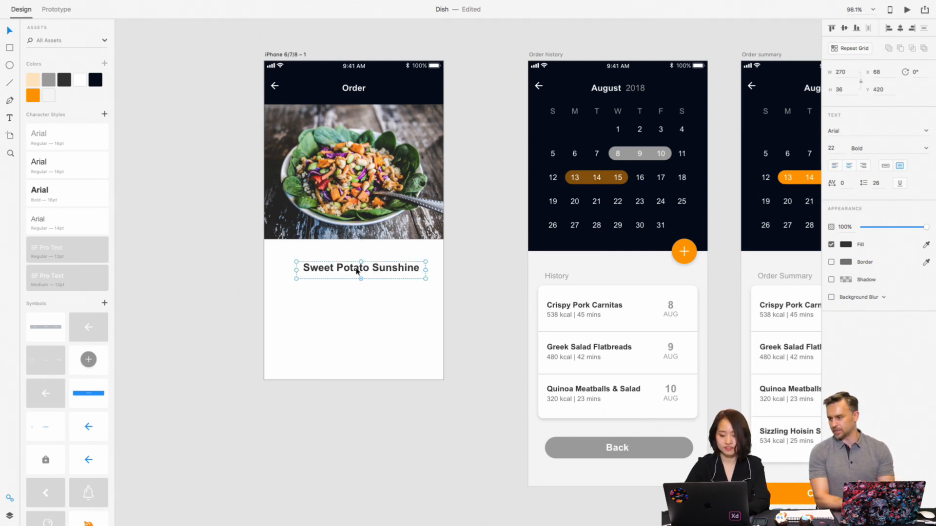
- Widen the title's text box to about 316 and move it up to about Y 397, just below the salad photo
{"action": "left_click_drag", "start_coordinate": [295, 278], "coordinate": [275, 278]}
{"action": "left_click_drag", "start_coordinate": [380, 271], "coordinate": [380, 266]}
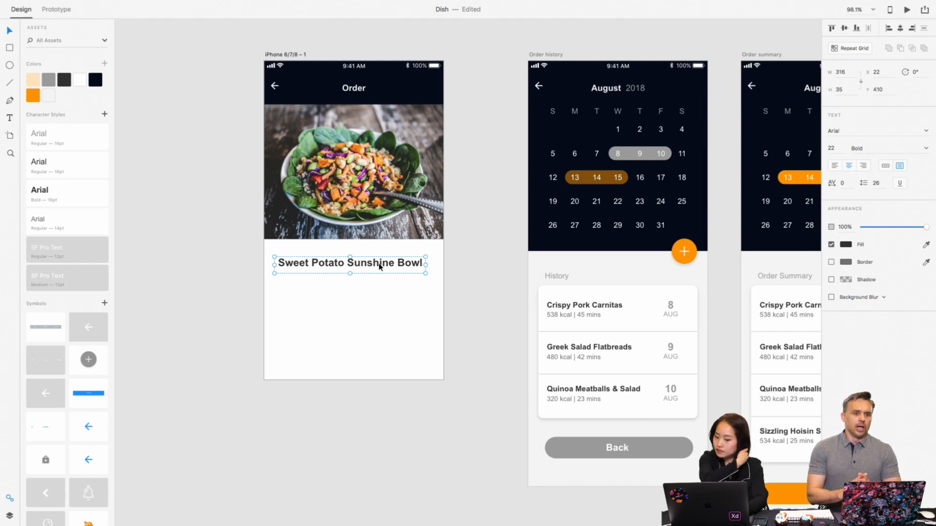
{"action": "left_click", "coordinate": [297, 238]}
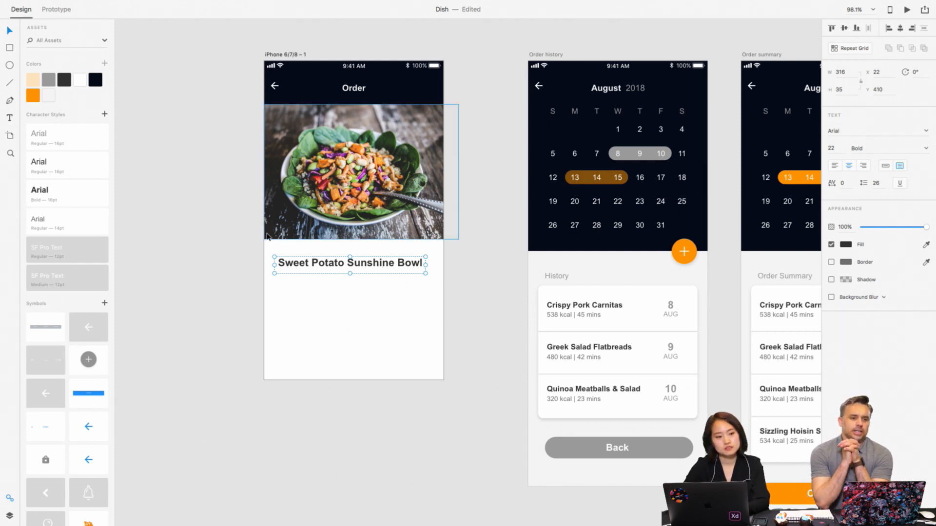
{"action": "scroll", "coordinate": [342, 259], "scroll_direction": "down", "scroll_amount": 2}
{"action": "left_click_drag", "start_coordinate": [398, 220], "coordinate": [399, 215]}
{"action": "scroll", "coordinate": [399, 218], "scroll_direction": "right", "scroll_amount": 3}
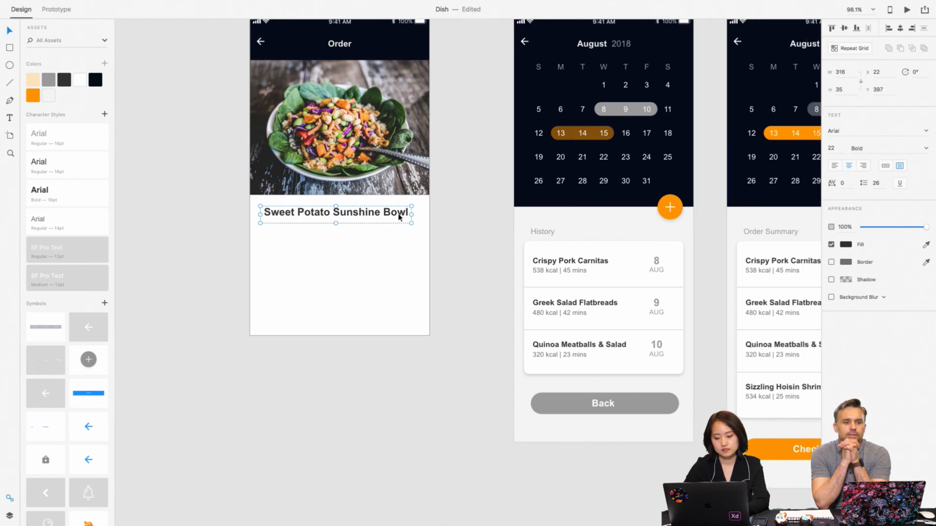
- Copy the "534 kcal | 25 mins" text from the Sweet Potato Sunshine Bowl card and center it below the Order screen's meal title
{"action": "scroll", "coordinate": [399, 217], "scroll_direction": "down", "scroll_amount": 5}
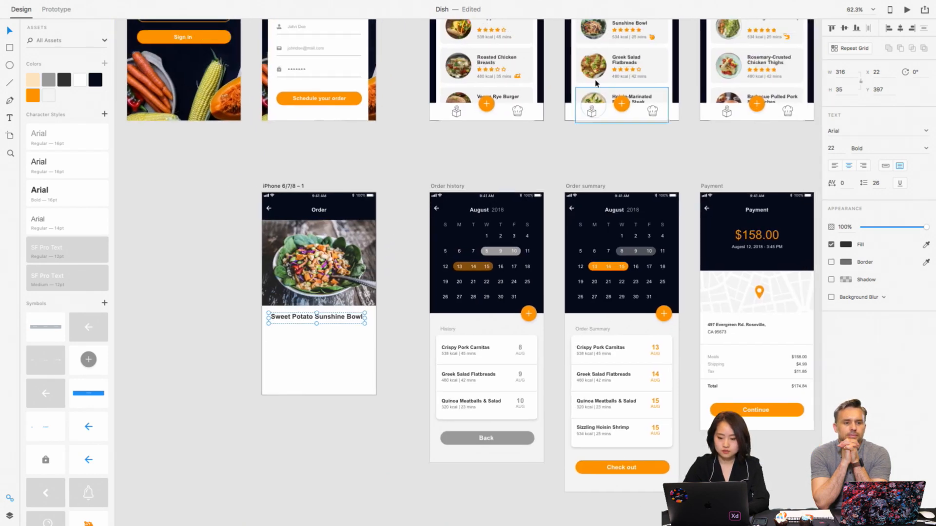
{"action": "double_click", "coordinate": [629, 37]}
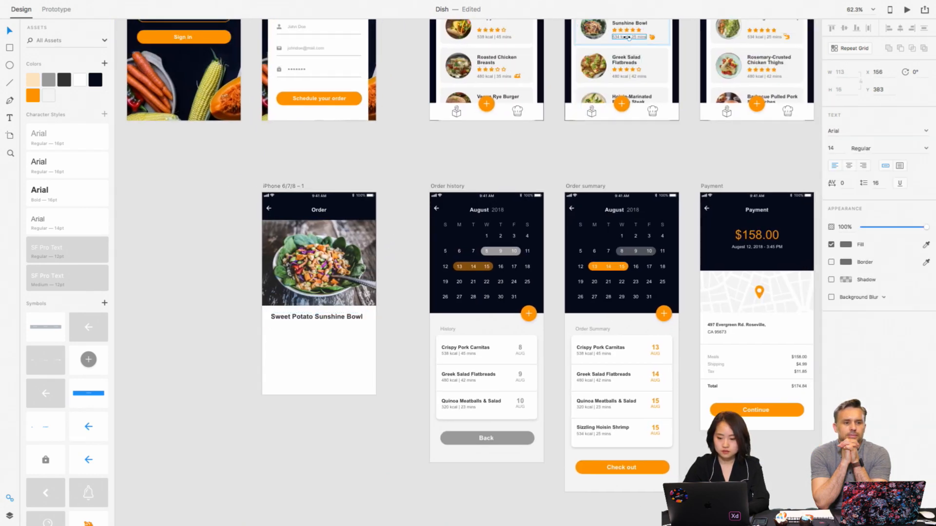
{"action": "left_click", "coordinate": [422, 167]}
{"action": "scroll", "coordinate": [422, 168], "scroll_direction": "down", "scroll_amount": 3}
{"action": "scroll", "coordinate": [422, 167], "scroll_direction": "up", "scroll_amount": 5}
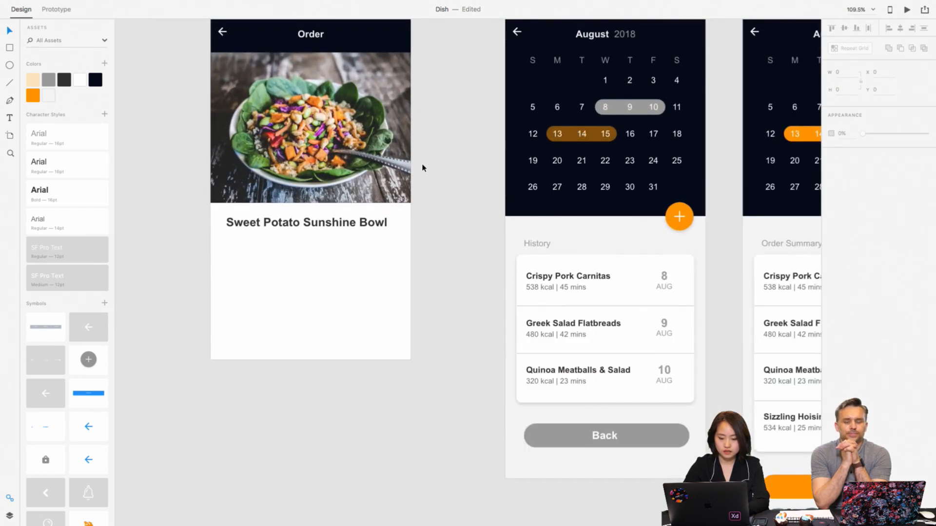
{"action": "left_click", "coordinate": [389, 261]}
{"action": "type", "text": "534 kcal | 25 mins"}
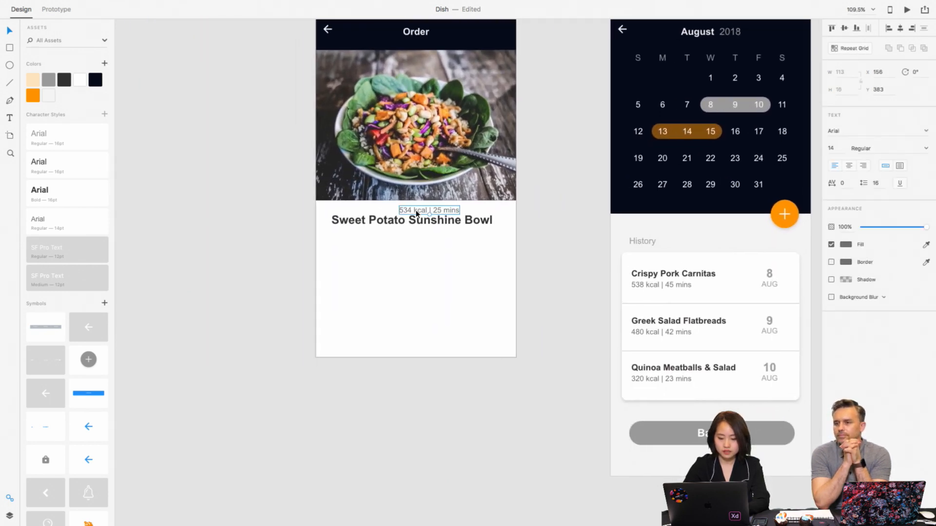
{"action": "left_click_drag", "start_coordinate": [415, 213], "coordinate": [402, 240]}
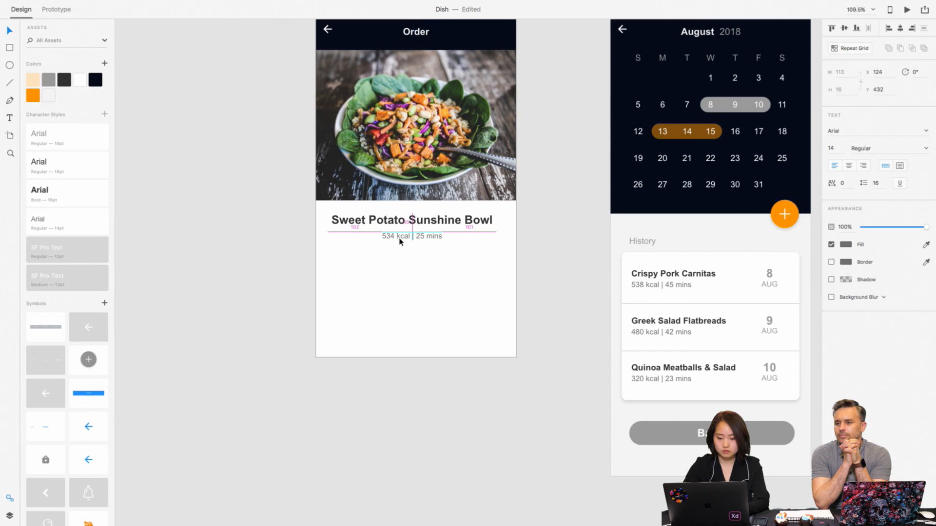
{"action": "left_click", "coordinate": [451, 272]}
- Copy the five-star rating from the Sweet Potato Sunshine Bowl card and paste it onto the Order artboard
{"action": "scroll", "coordinate": [449, 271], "scroll_direction": "down", "scroll_amount": 2}
{"action": "scroll", "coordinate": [448, 272], "scroll_direction": "down", "scroll_amount": 5}
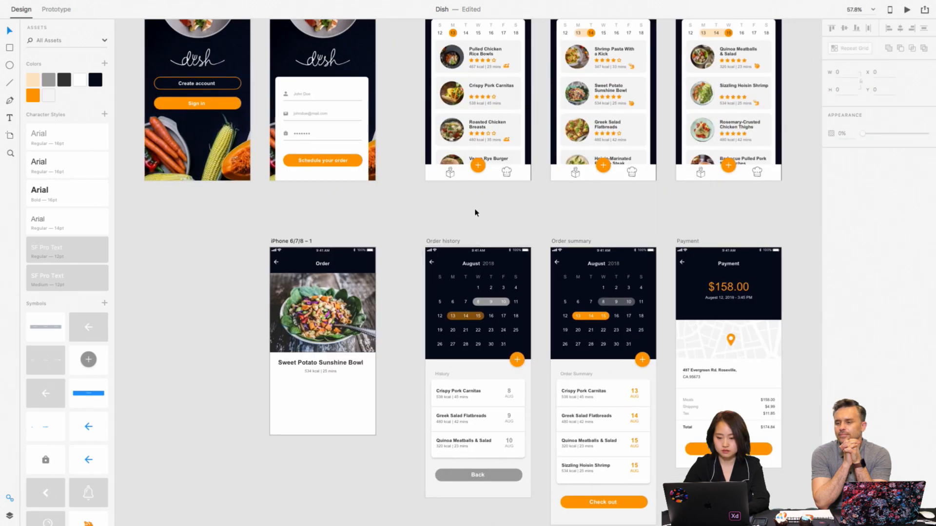
{"action": "double_click", "coordinate": [603, 98]}
{"action": "scroll", "coordinate": [423, 268], "scroll_direction": "down", "scroll_amount": 4}
{"action": "left_click", "coordinate": [385, 254]}
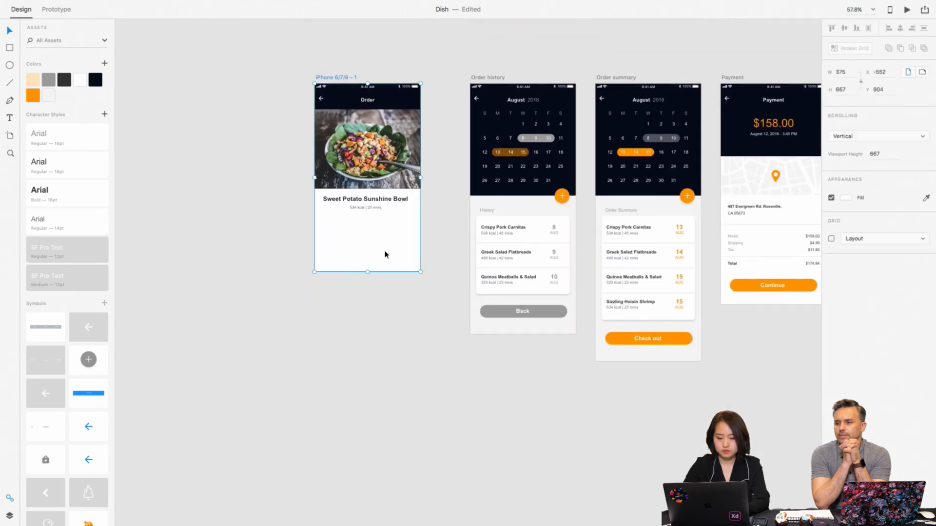
{"action": "scroll", "coordinate": [385, 254], "scroll_direction": "up", "scroll_amount": 5}
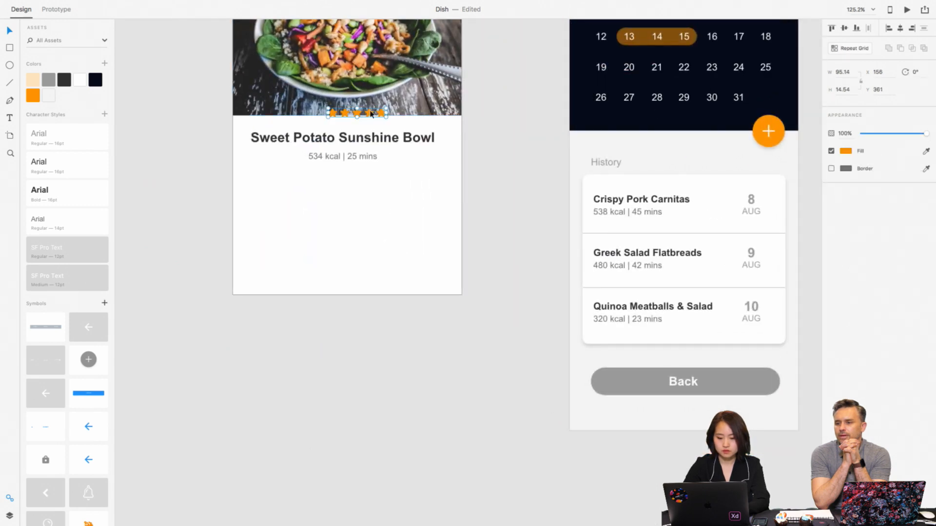
{"action": "key", "text": "ctrl+v"}
- Enlarge the pasted star row to about 278 × 42 and place it near the artboard's lower edge, about X 46, Y 572
{"action": "left_click_drag", "start_coordinate": [324, 197], "coordinate": [425, 247]}
{"action": "left_click_drag", "start_coordinate": [377, 207], "coordinate": [383, 251]}
{"action": "scroll", "coordinate": [422, 190], "scroll_direction": "down", "scroll_amount": 3}
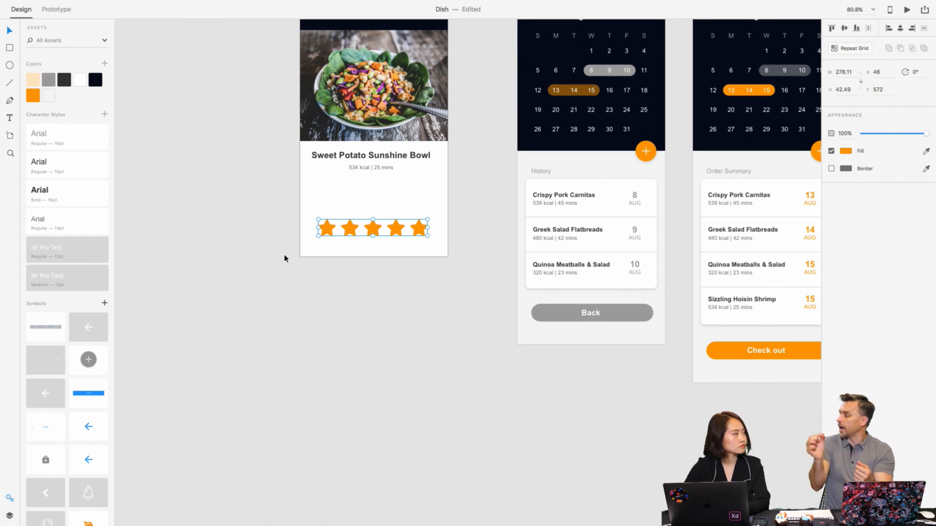
{"action": "left_click", "coordinate": [298, 203]}
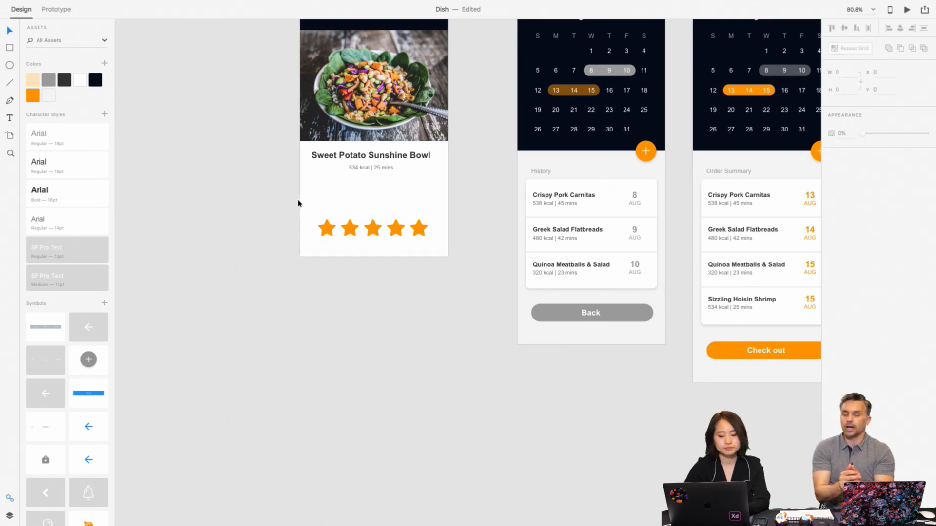
- Move the "534 kcal | 25 mins" text slightly down to about Y 440
{"action": "scroll", "coordinate": [298, 202], "scroll_direction": "up", "scroll_amount": 3}
{"action": "left_click", "coordinate": [335, 262]}
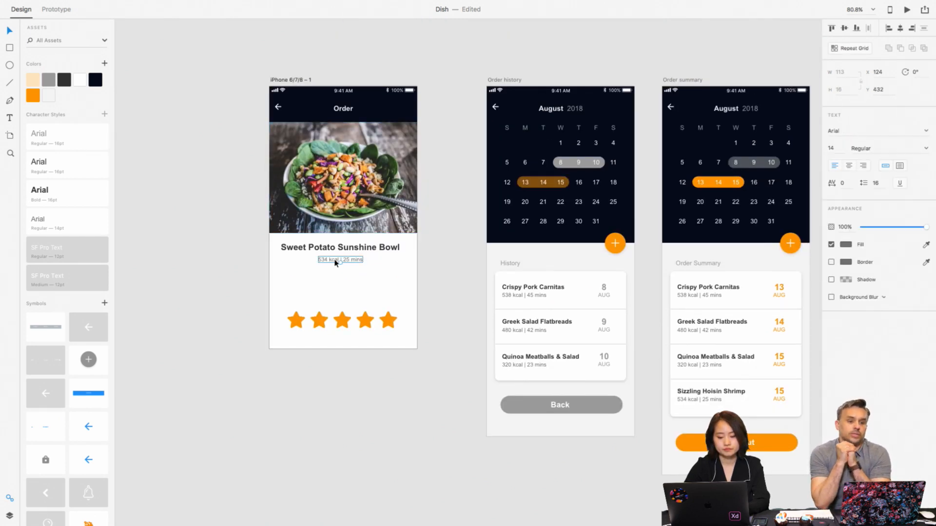
{"action": "left_click_drag", "start_coordinate": [334, 259], "coordinate": [335, 263]}
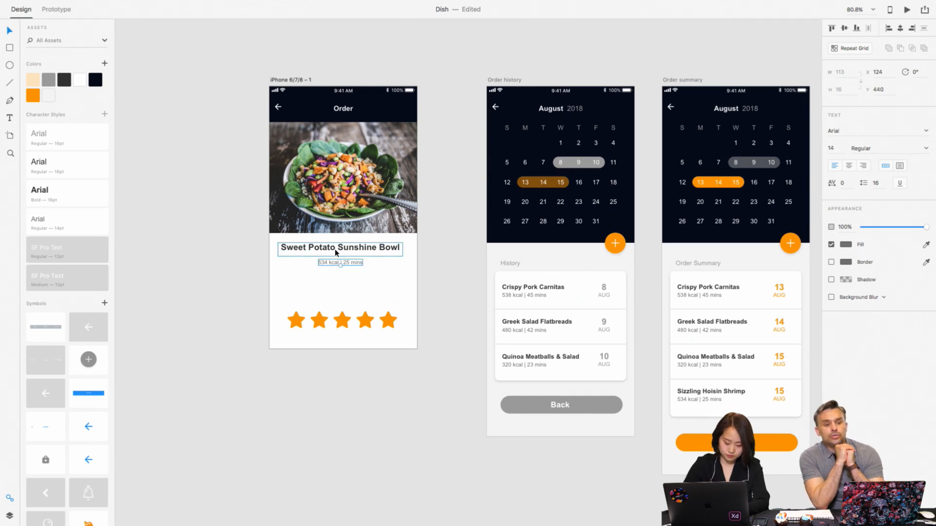
- Copy a divider line from the Order history card and place it on the Order screen between the calorie text and the stars
{"action": "left_click", "coordinate": [561, 311]}
{"action": "left_click", "coordinate": [372, 287]}
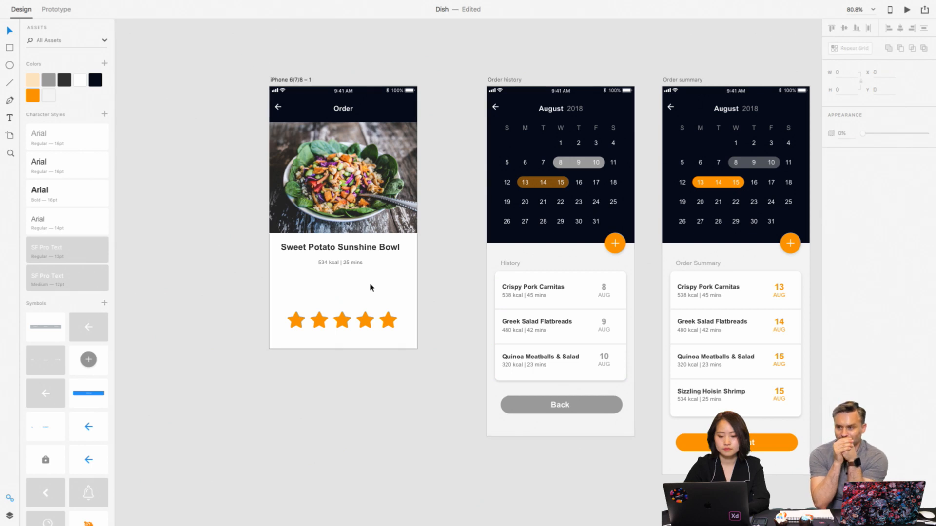
{"action": "key", "text": "ctrl+v"}
{"action": "left_click_drag", "start_coordinate": [374, 312], "coordinate": [372, 276]}
{"action": "left_click", "coordinate": [444, 274]}
{"action": "scroll", "coordinate": [444, 274], "scroll_direction": "down", "scroll_amount": 2}
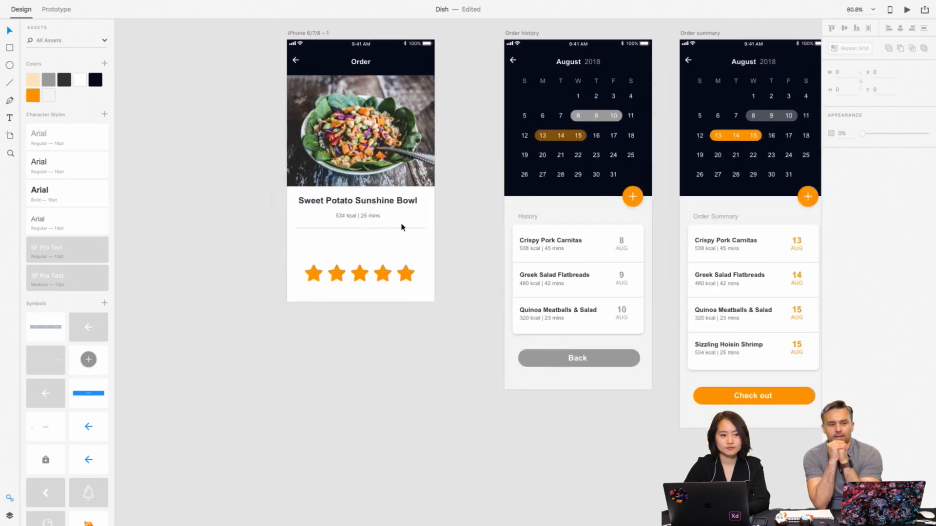
- Copy the "Crispy Pork Carnitas" wording into a new text box about 300 × 30 between the divider and the star row
{"action": "scroll", "coordinate": [404, 228], "scroll_direction": "up", "scroll_amount": 3}
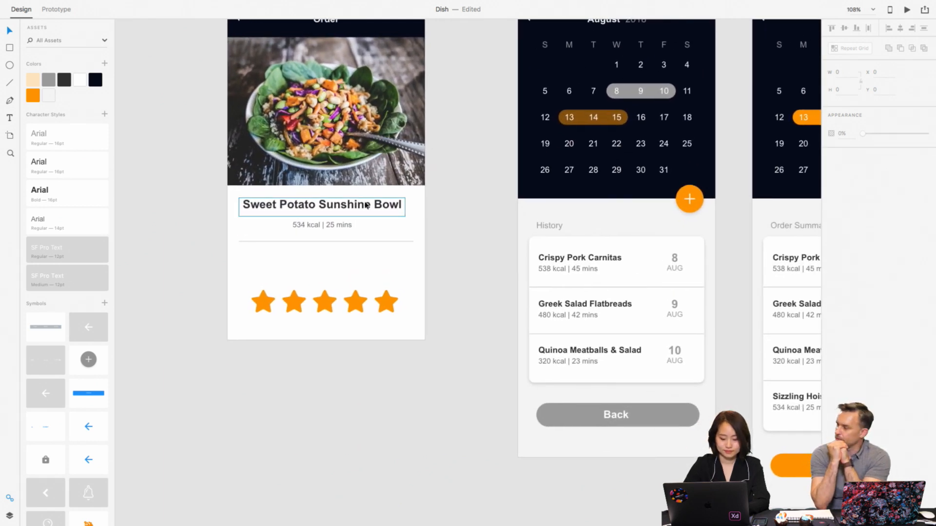
{"action": "double_click", "coordinate": [590, 255]}
{"action": "double_click", "coordinate": [603, 260]}
{"action": "key", "text": "super+c"}
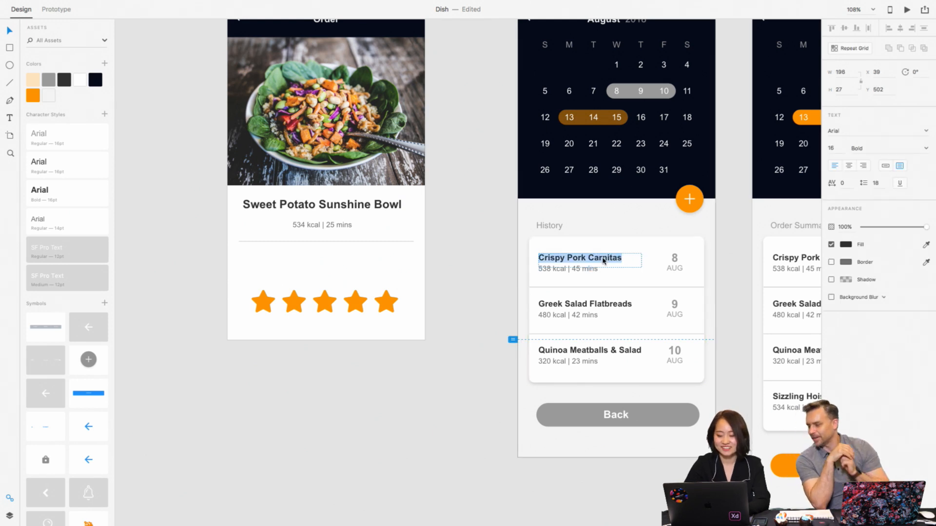
{"action": "double_click", "coordinate": [354, 257]}
{"action": "key", "text": "super+v"}
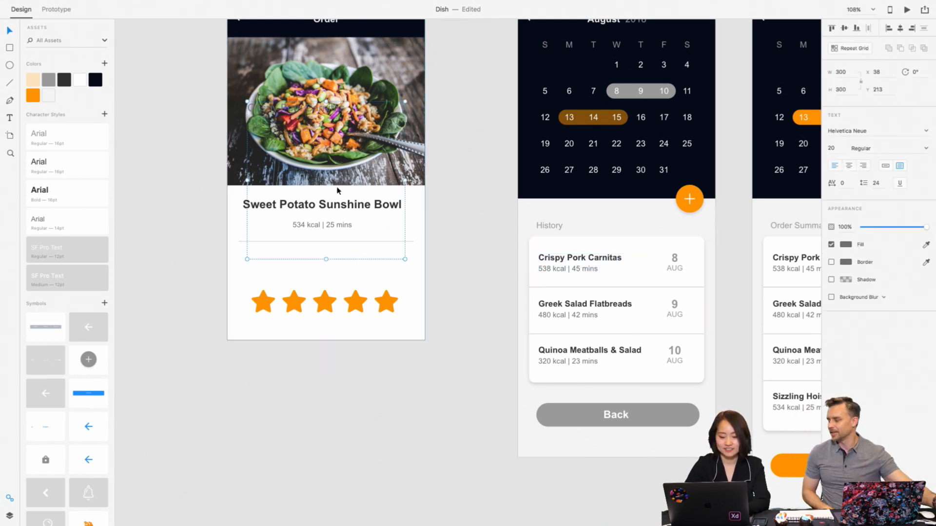
{"action": "left_click_drag", "start_coordinate": [326, 260], "coordinate": [352, 262]}
- Replace the wording of the new text box with "How was everything?"
{"action": "double_click", "coordinate": [352, 262]}
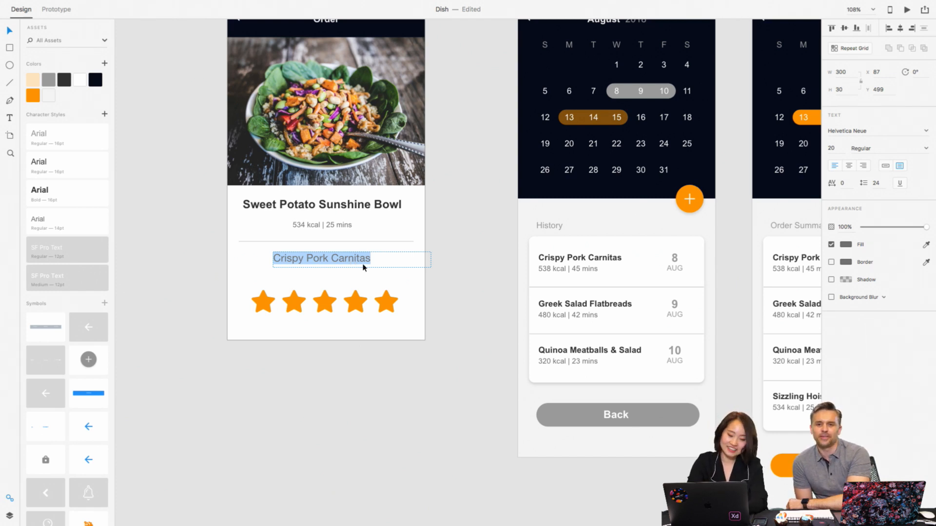
{"action": "type", "text": "How "}
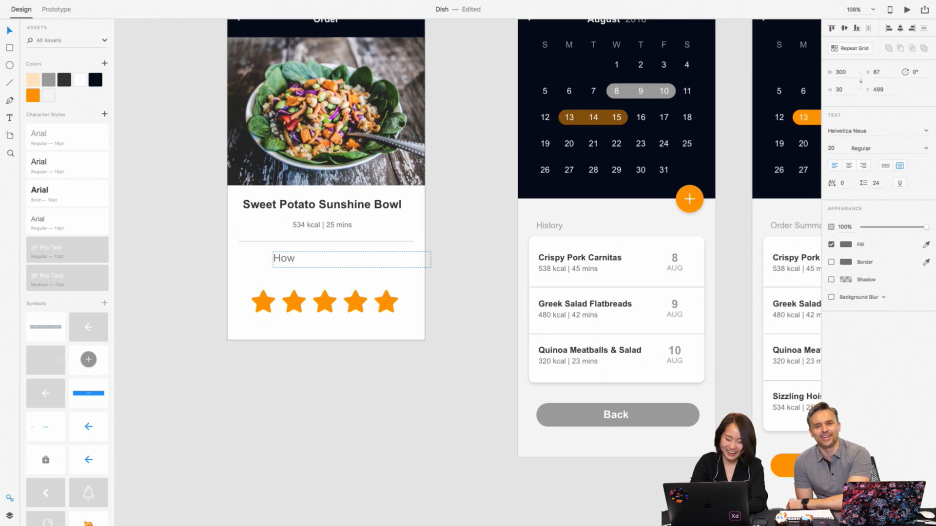
{"action": "type", "text": "was "}
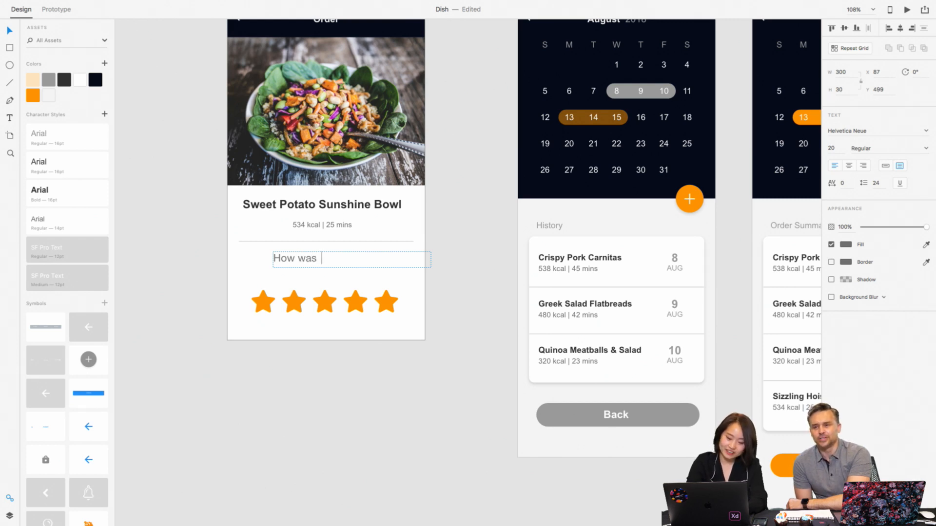
{"action": "type", "text": "ever"}
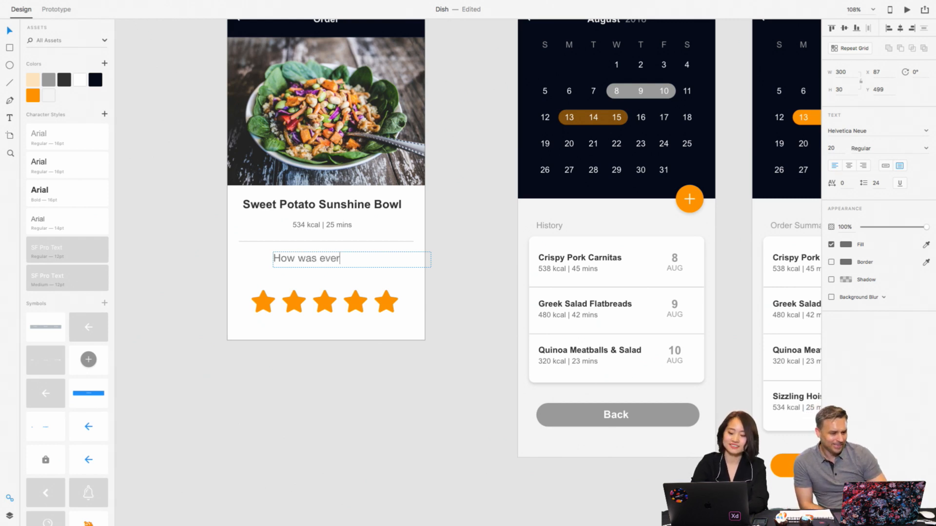
{"action": "type", "text": "ything"}
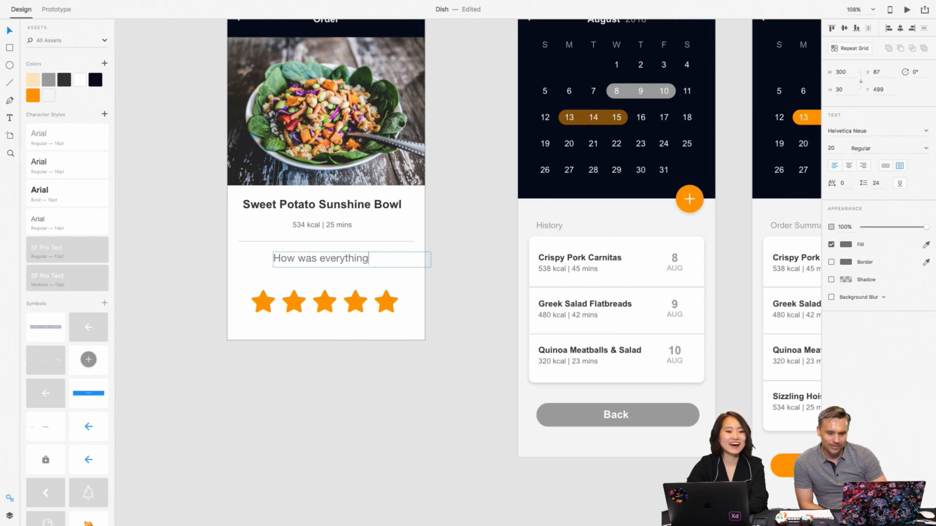
{"action": "type", "text": "?"}
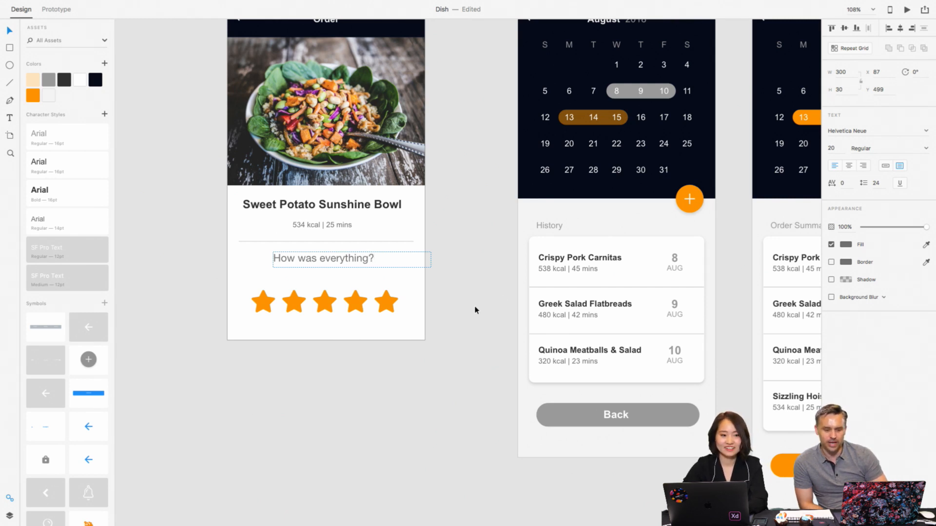
{"action": "key", "text": "Escape"}
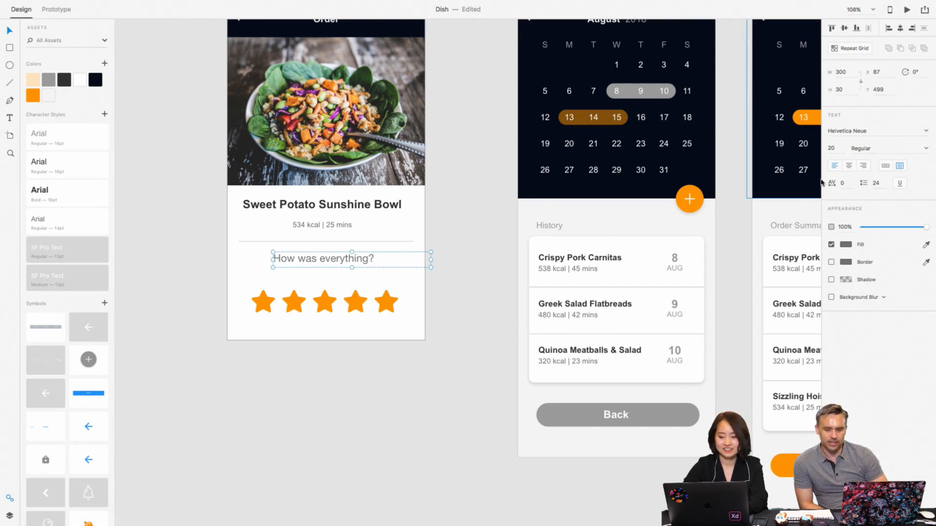
- Center-align the question, move its box to about X 31 and apply the Arial Bold 16pt character style
{"action": "left_click", "coordinate": [849, 165]}
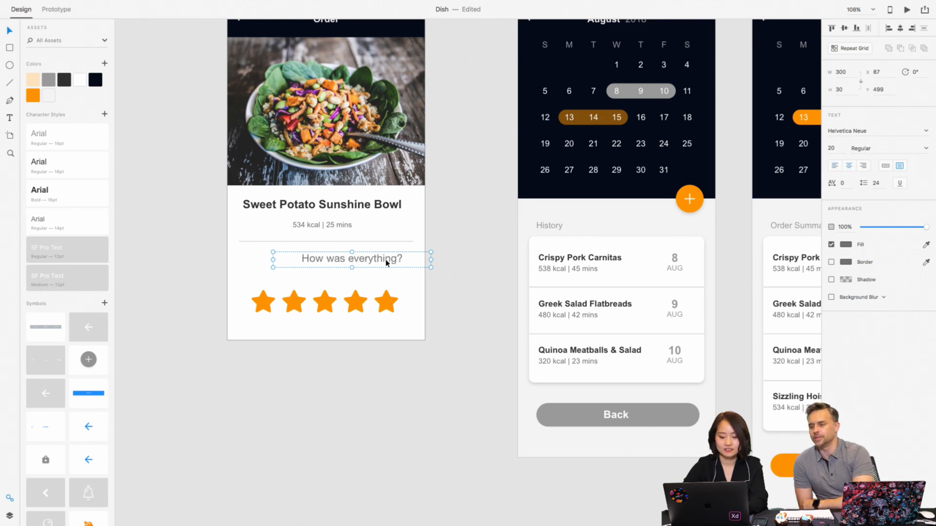
{"action": "left_click_drag", "start_coordinate": [387, 262], "coordinate": [357, 262]}
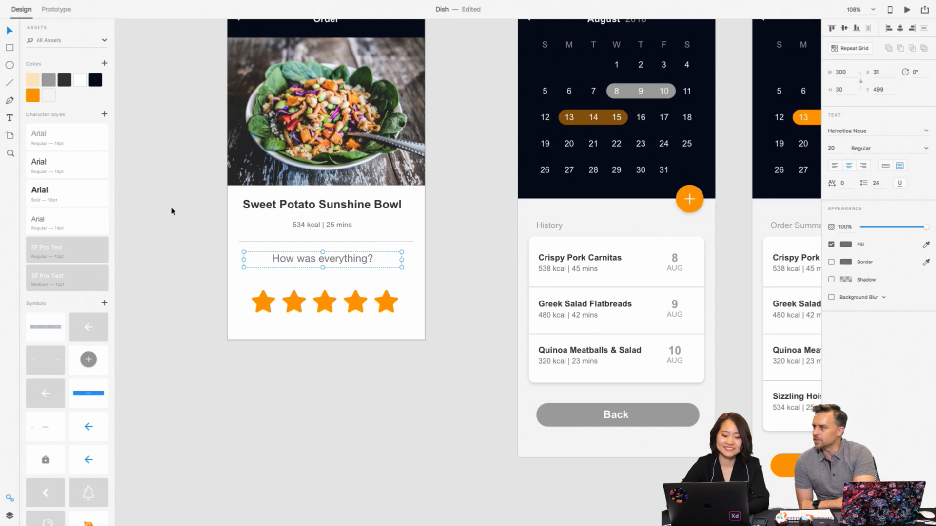
{"action": "left_click", "coordinate": [95, 193]}
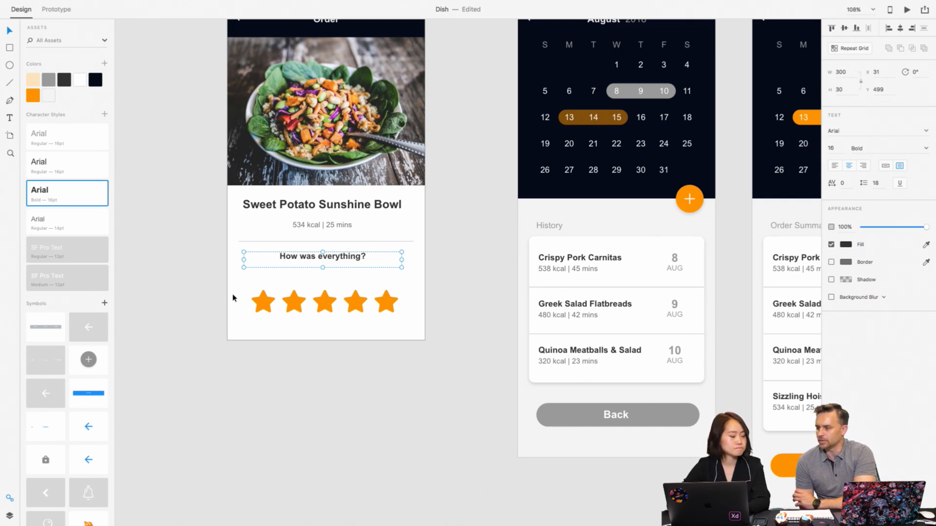
- Balance the spacing below the divider by moving the question to about Y 513 and the star row slightly up
{"action": "left_click", "coordinate": [347, 256]}
{"action": "key", "text": "Up"}
{"action": "key", "text": "Up"}
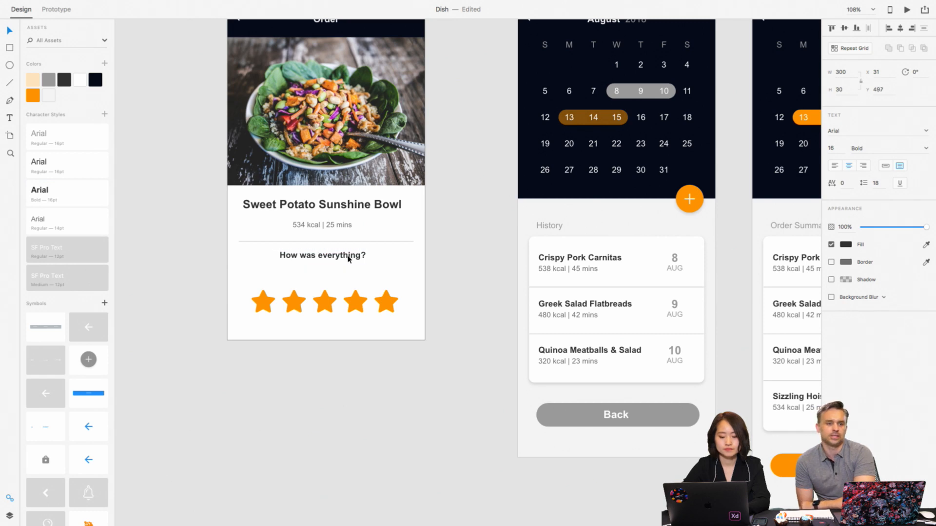
{"action": "left_click_drag", "start_coordinate": [349, 258], "coordinate": [349, 261]}
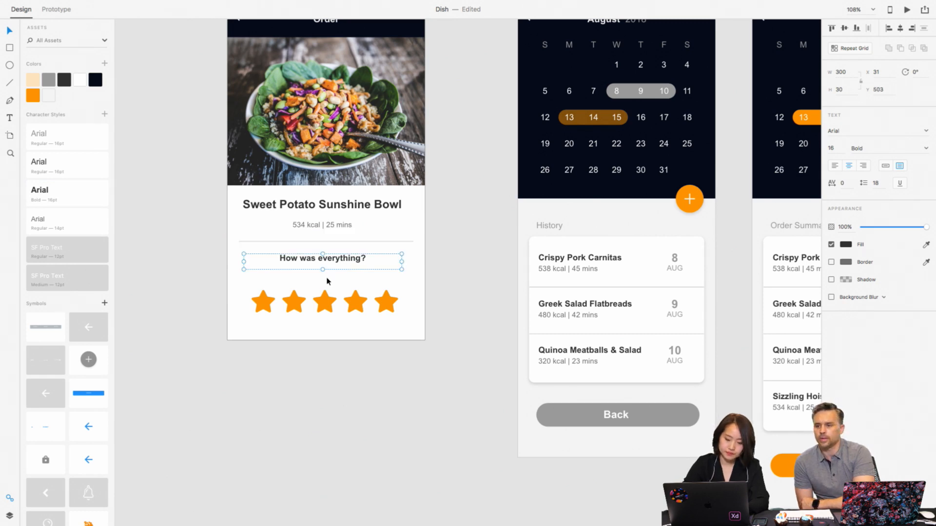
{"action": "left_click_drag", "start_coordinate": [326, 301], "coordinate": [327, 294]}
{"action": "left_click", "coordinate": [475, 279]}
{"action": "scroll", "coordinate": [478, 280], "scroll_direction": "down", "scroll_amount": 3}
{"action": "scroll", "coordinate": [478, 279], "scroll_direction": "up", "scroll_amount": 1}
{"action": "scroll", "coordinate": [476, 279], "scroll_direction": "up", "scroll_amount": 3}
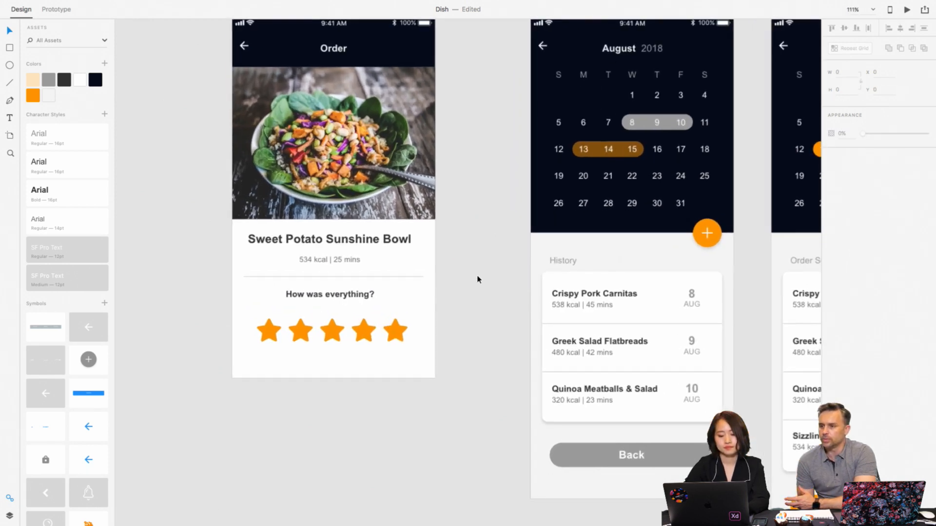
{"action": "left_click_drag", "start_coordinate": [412, 297], "coordinate": [411, 302]}
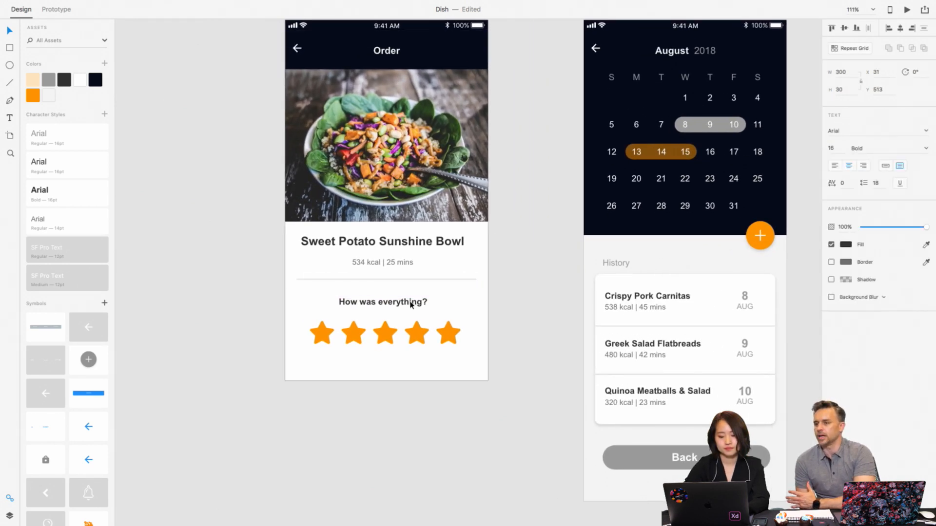
{"action": "left_click", "coordinate": [500, 262]}
- Open the name of the "iPhone 6/7/8 – 1" artboard for editing
{"action": "scroll", "coordinate": [501, 262], "scroll_direction": "down", "scroll_amount": 2}
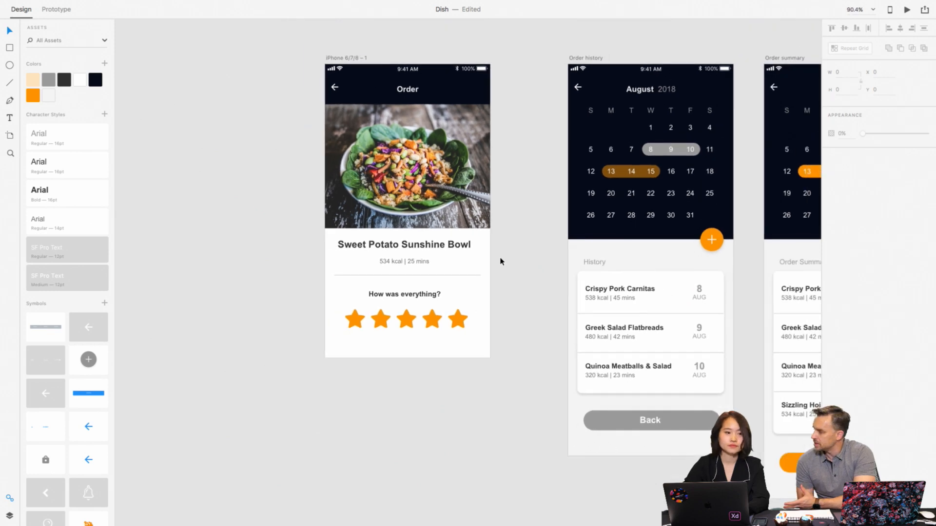
{"action": "scroll", "coordinate": [500, 262], "scroll_direction": "down", "scroll_amount": 2}
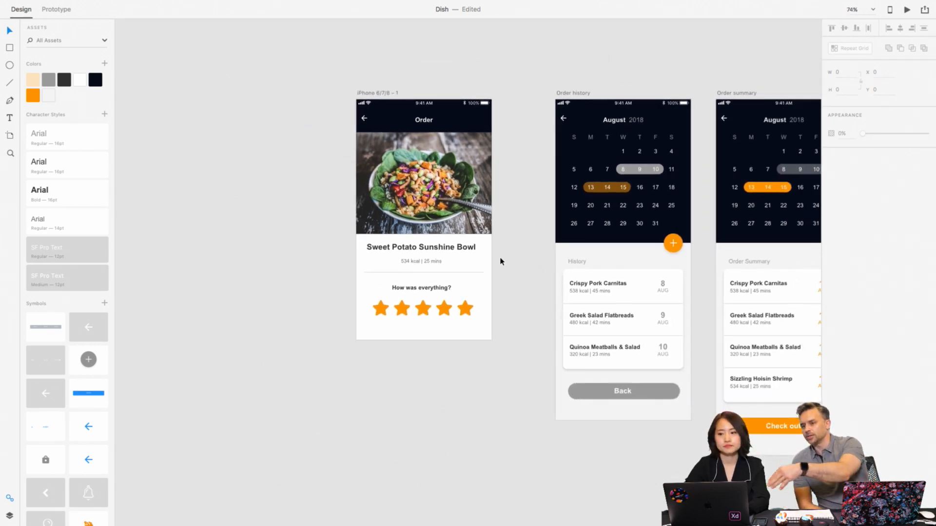
{"action": "scroll", "coordinate": [500, 262], "scroll_direction": "right", "scroll_amount": 3}
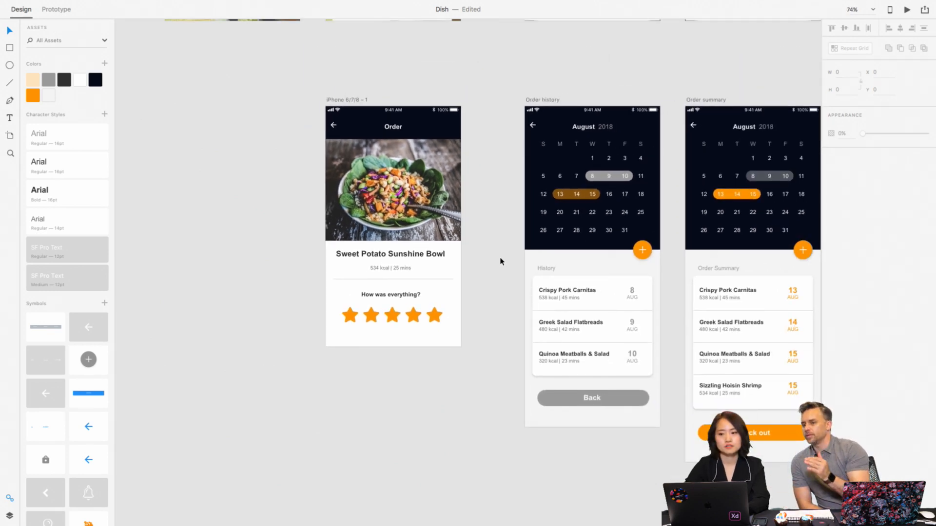
{"action": "scroll", "coordinate": [500, 261], "scroll_direction": "up", "scroll_amount": 3}
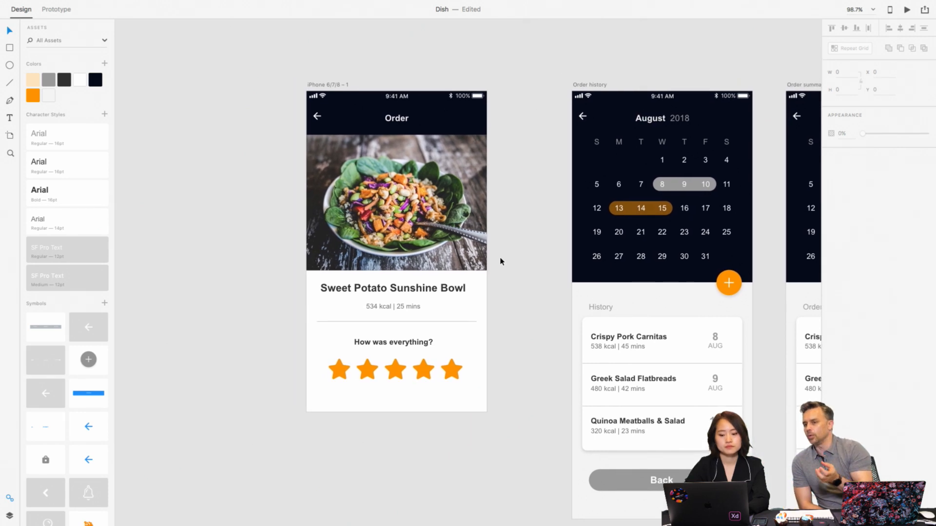
{"action": "left_click", "coordinate": [340, 85]}
{"action": "double_click", "coordinate": [339, 85]}
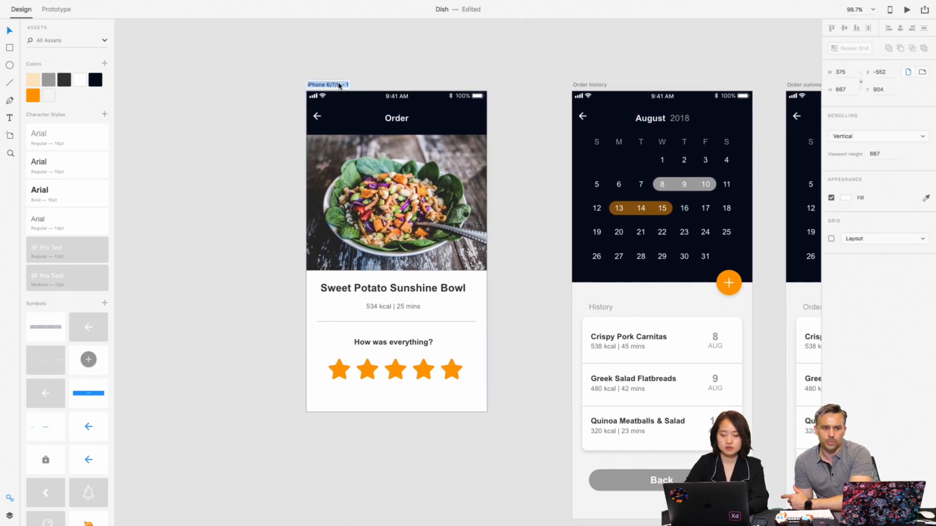
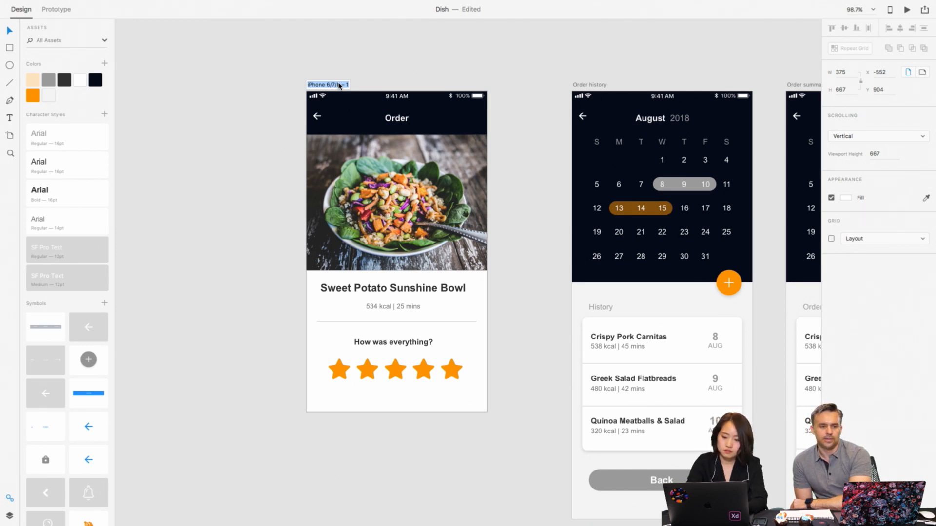
- Rename the artboard as "Order star rating"
{"action": "type", "text": "Order"}
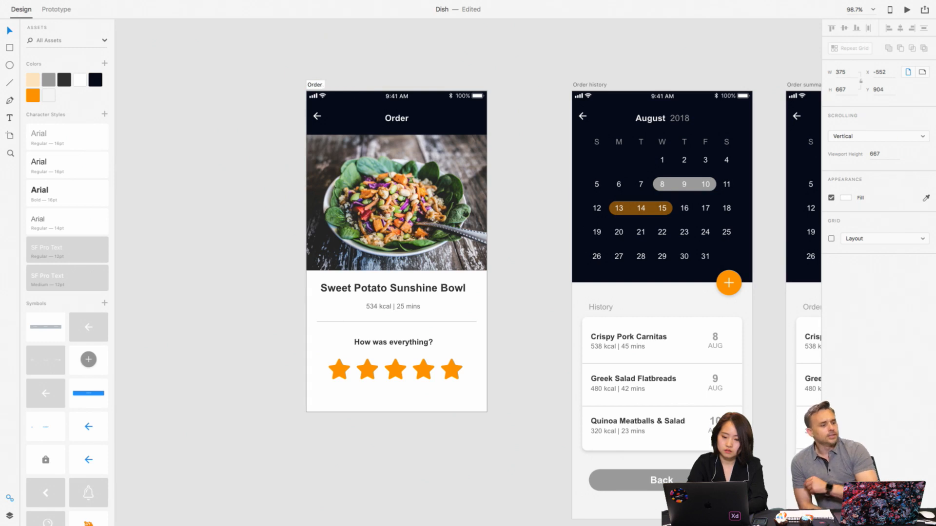
{"action": "type", "text": " star ra"}
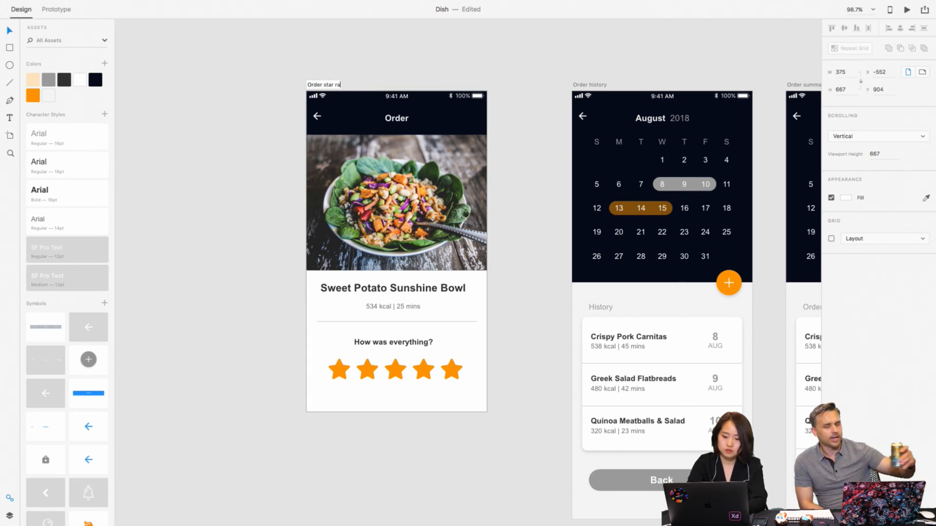
{"action": "type", "text": "tin"}
{"action": "key", "text": "BackSpace"}
{"action": "key", "text": "BackSpace"}
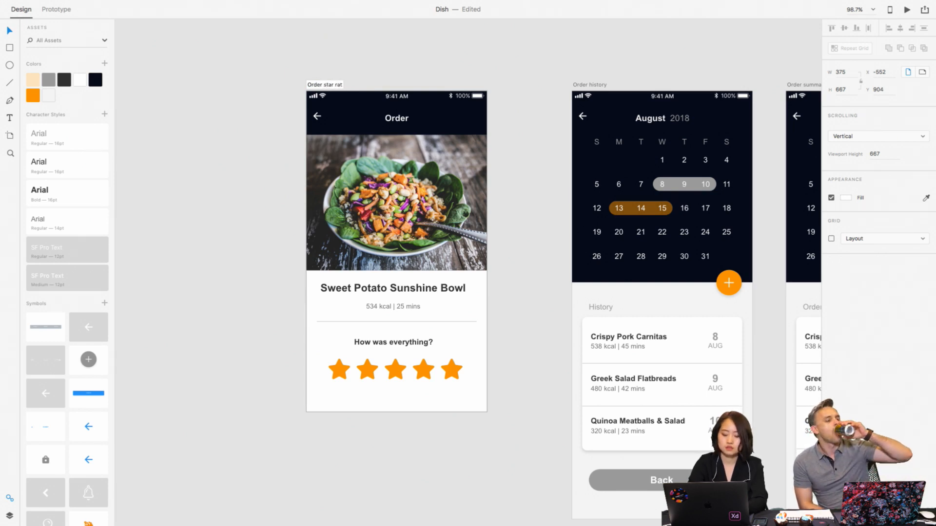
{"action": "type", "text": "ing"}
{"action": "key", "text": "Return"}
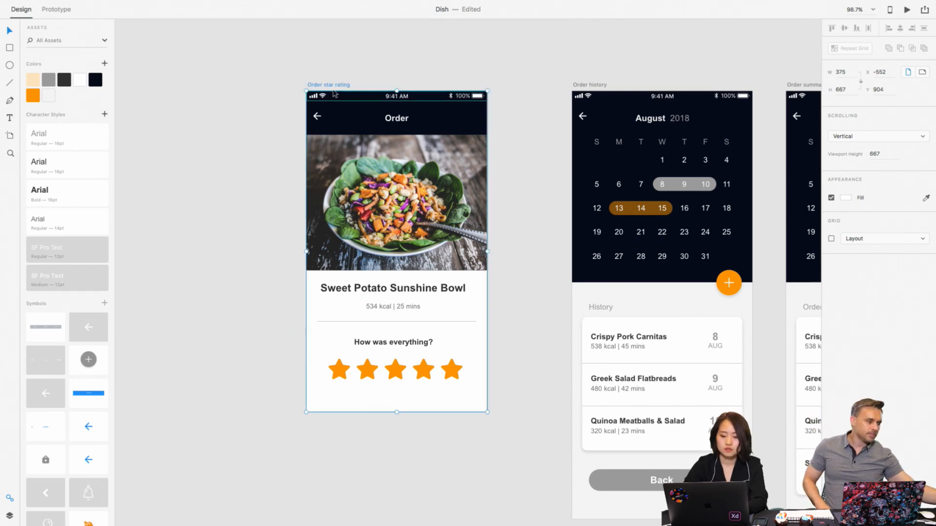
- Duplicate the Order star rating artboard
{"action": "key", "text": "super+d"}
{"action": "scroll", "coordinate": [351, 117], "scroll_direction": "down", "scroll_amount": 4}
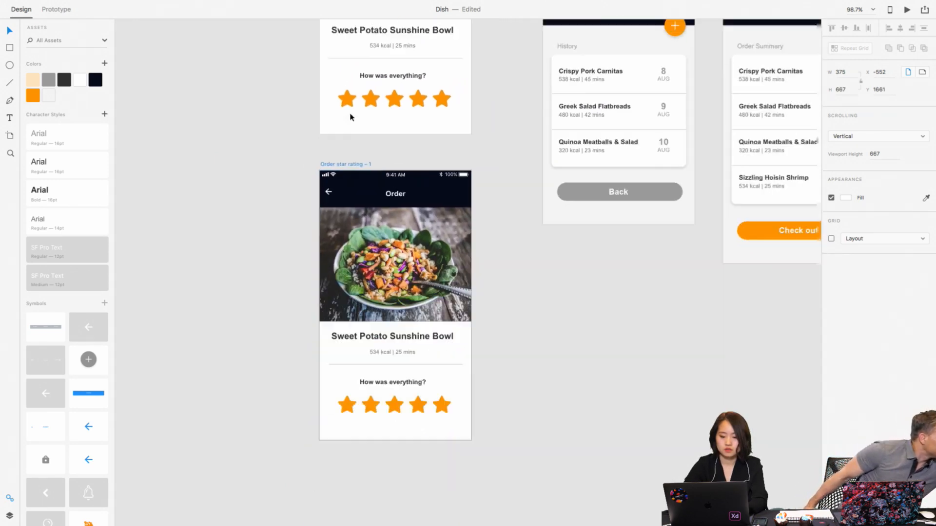
{"action": "scroll", "coordinate": [351, 117], "scroll_direction": "up", "scroll_amount": 3}
- Turn off the fill and turn on the border for the star row in the original Order star rating artboard
{"action": "left_click", "coordinate": [347, 242]}
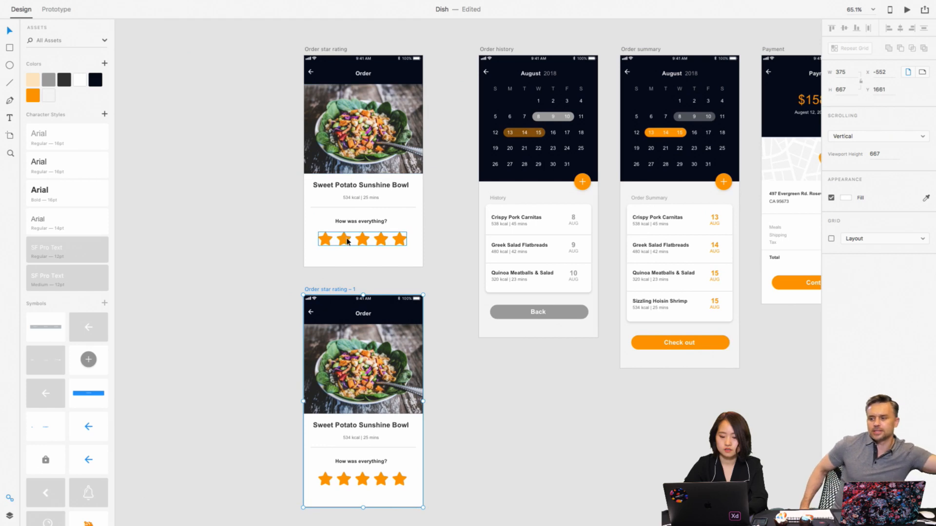
{"action": "scroll", "coordinate": [347, 241], "scroll_direction": "down", "scroll_amount": 3}
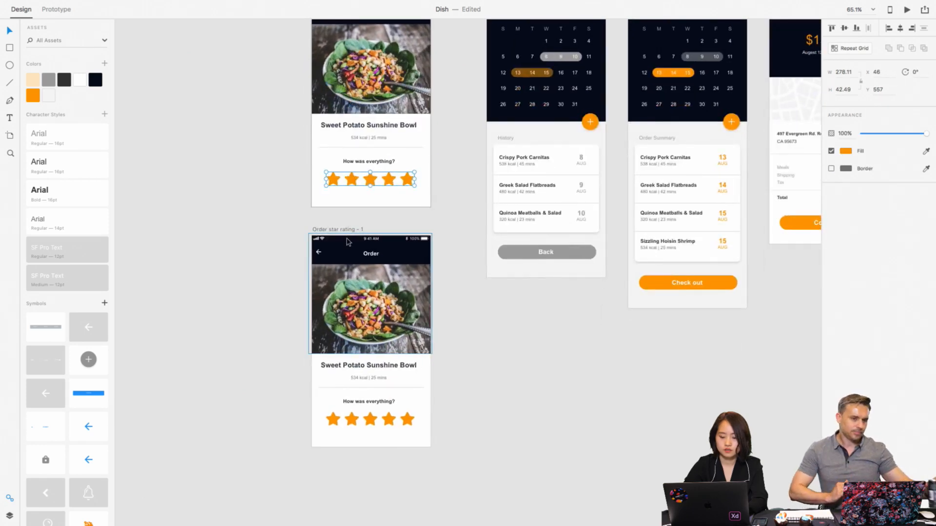
{"action": "scroll", "coordinate": [348, 241], "scroll_direction": "up", "scroll_amount": 1}
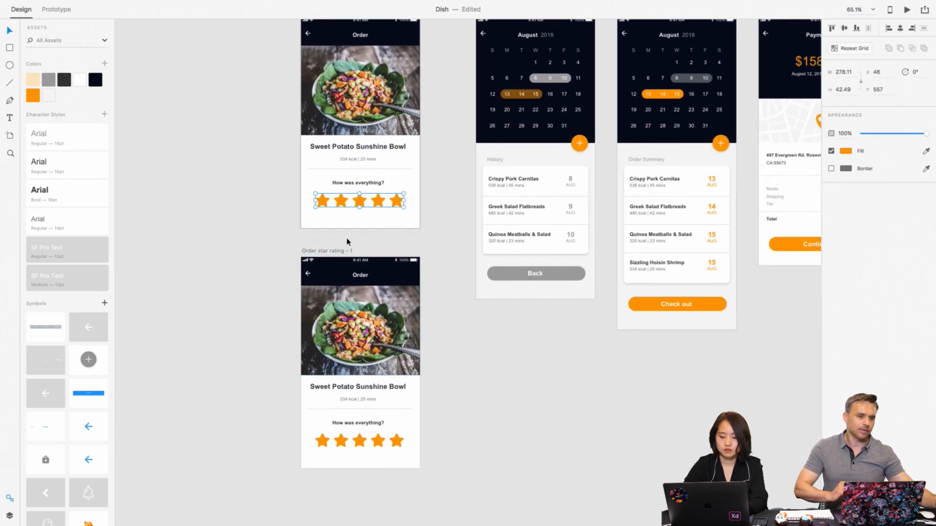
{"action": "left_click", "coordinate": [831, 152]}
{"action": "left_click", "coordinate": [831, 169]}
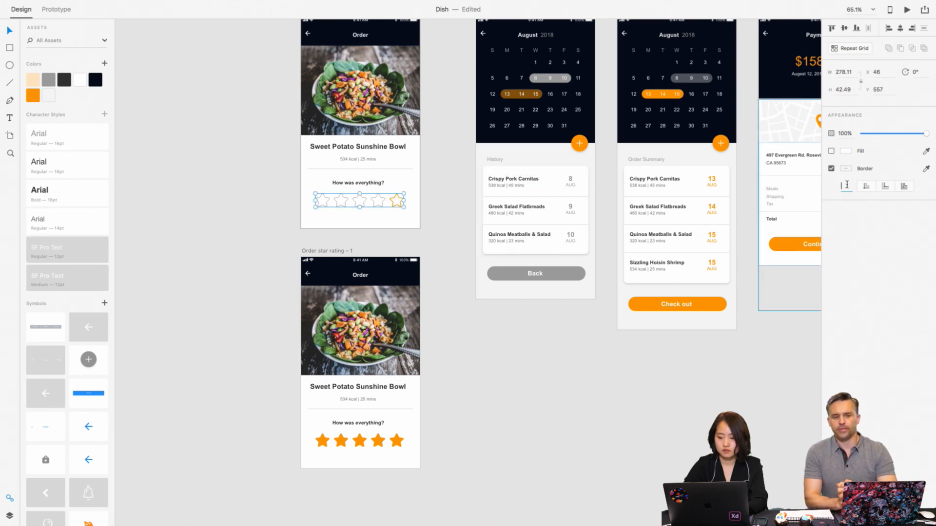
- Give the outlined star row an orange inner-stroke border with size 3
{"action": "type", "text": "2"}
{"action": "key", "text": "Return"}
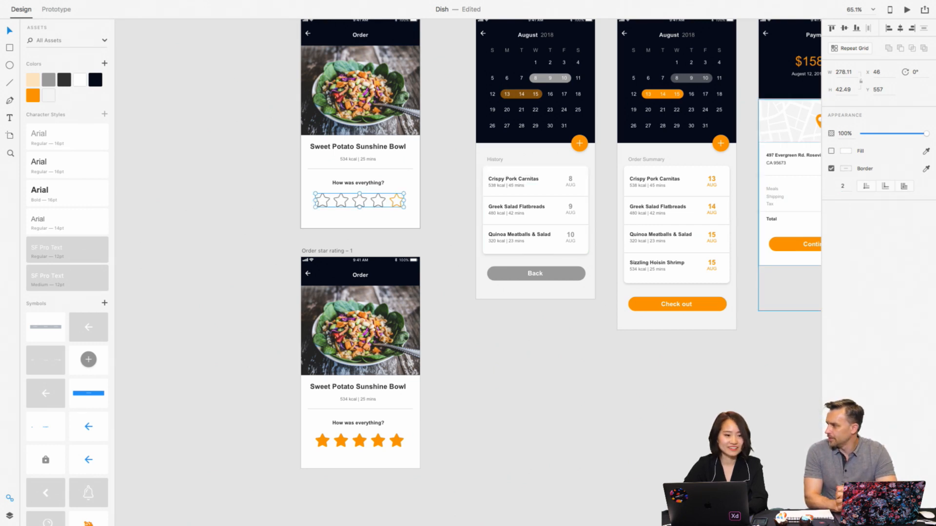
{"action": "left_click", "coordinate": [867, 187]}
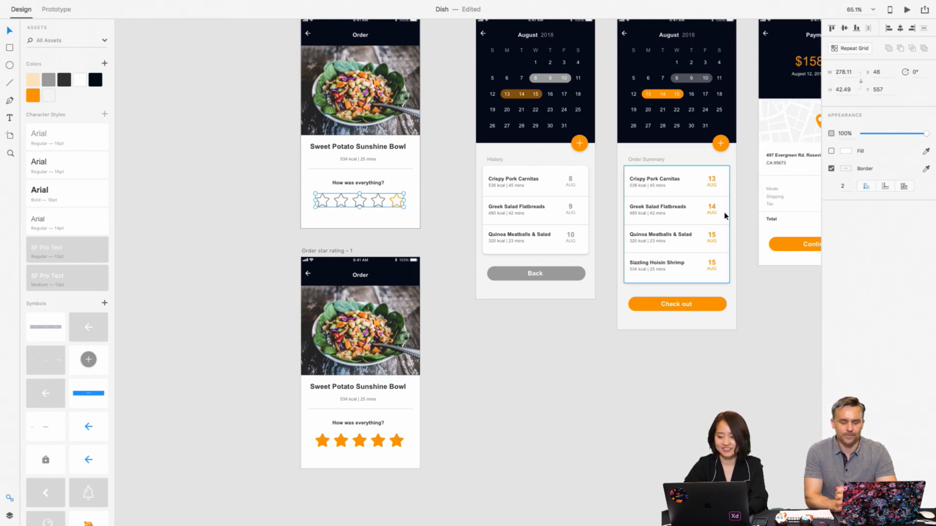
{"action": "left_click", "coordinate": [843, 186]}
{"action": "type", "text": "3"}
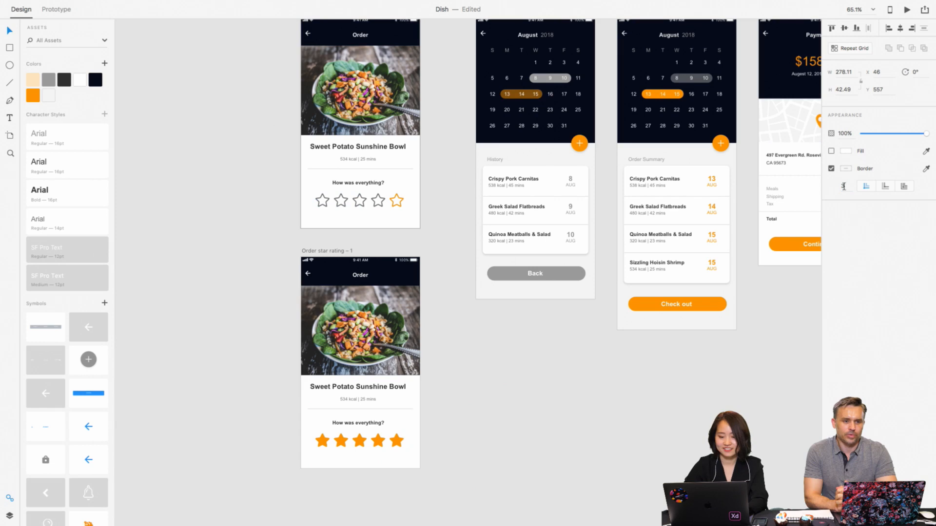
{"action": "left_click", "coordinate": [34, 96], "text": "shift"}
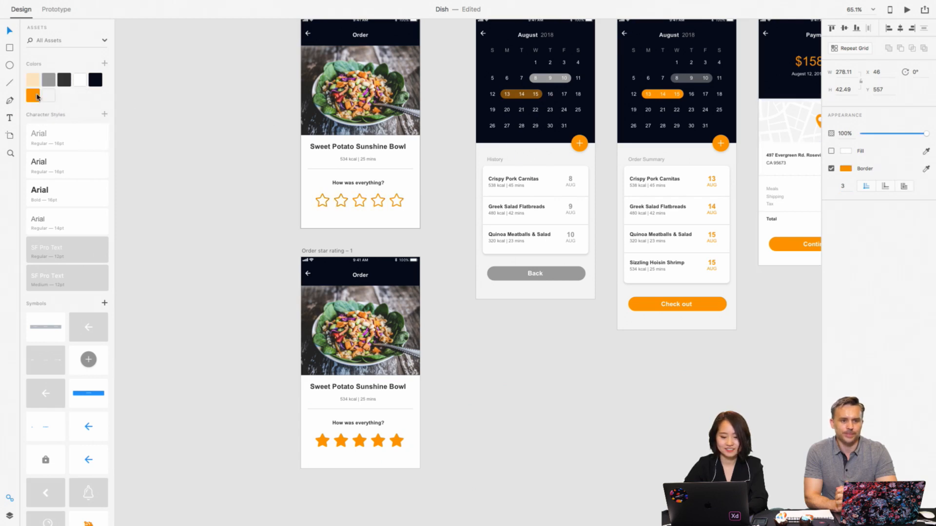
{"action": "left_click", "coordinate": [213, 184]}
{"action": "key", "text": "super+0"}
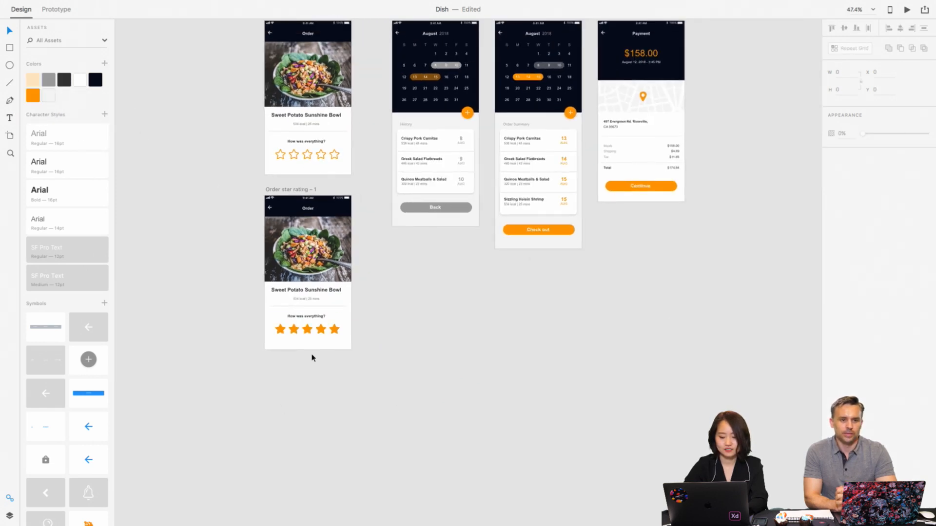
- Change only the fifth star in the duplicated artboard to an outline by disabling its fill and enabling its border
{"action": "double_click", "coordinate": [334, 330]}
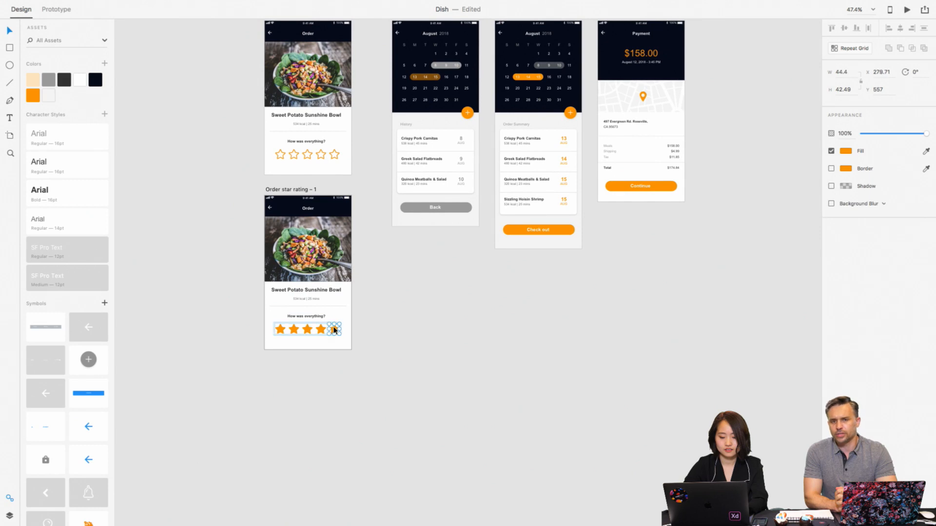
{"action": "left_click", "coordinate": [832, 151]}
{"action": "left_click", "coordinate": [832, 169]}
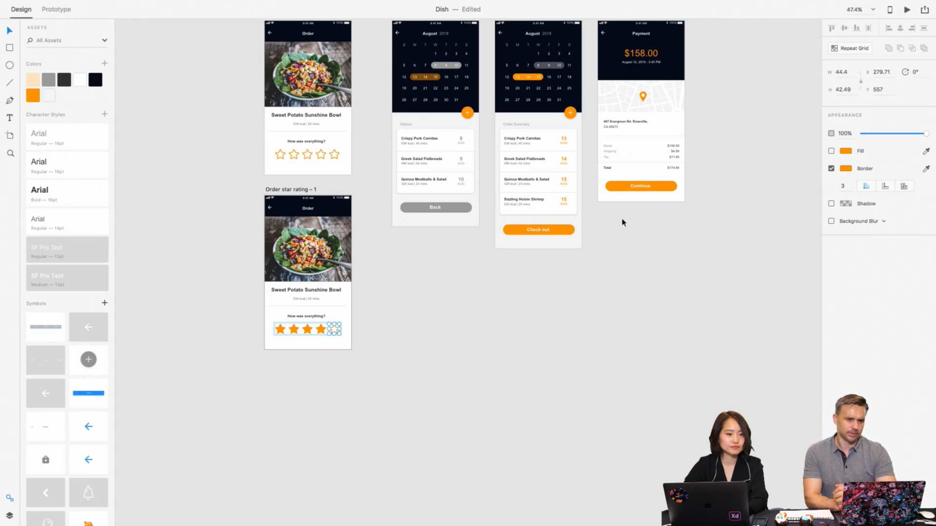
{"action": "left_click", "coordinate": [472, 356]}
{"action": "scroll", "coordinate": [379, 346], "scroll_direction": "up", "scroll_amount": 3}
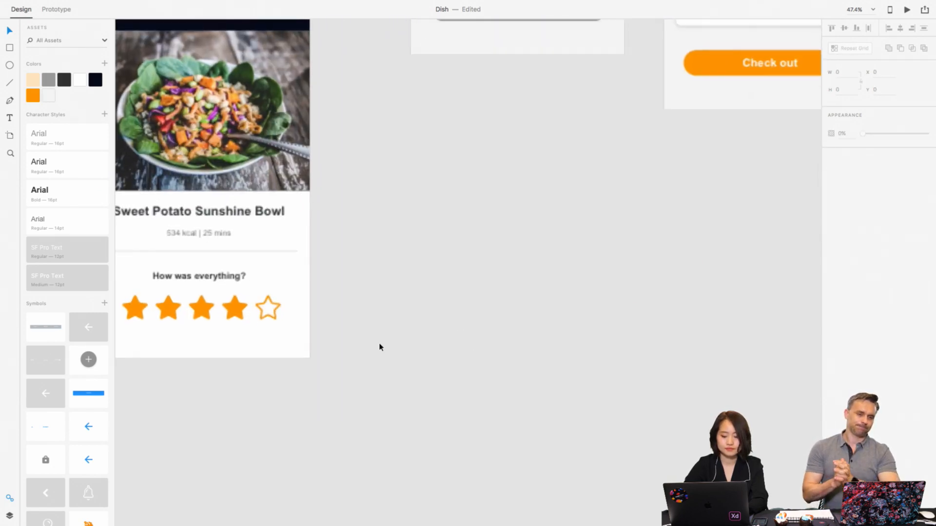
{"action": "scroll", "coordinate": [380, 348], "scroll_direction": "up", "scroll_amount": 3}
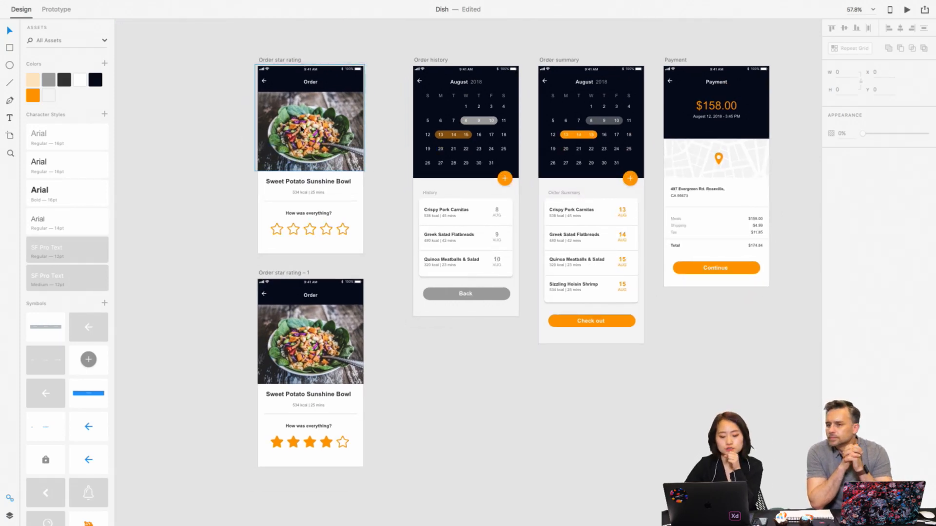
{"action": "left_click", "coordinate": [318, 231]}
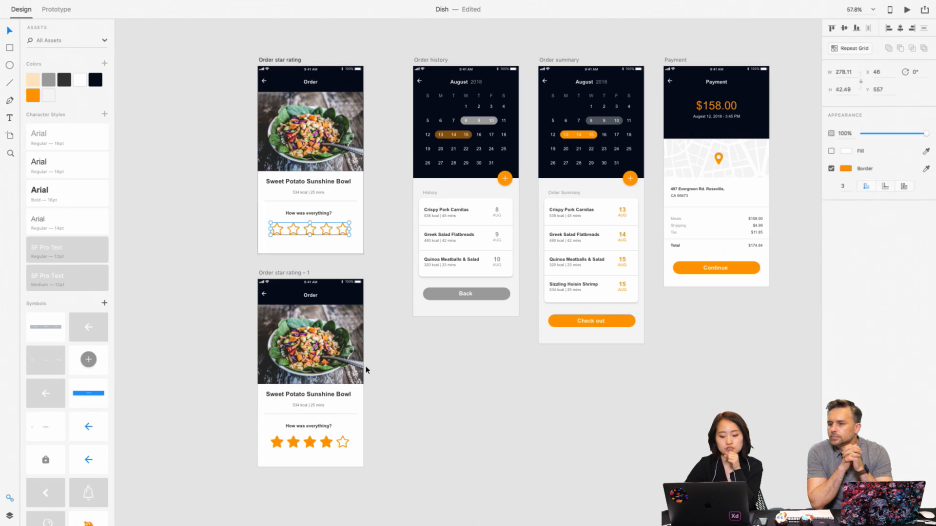
{"action": "scroll", "coordinate": [366, 370], "scroll_direction": "down", "scroll_amount": 5}
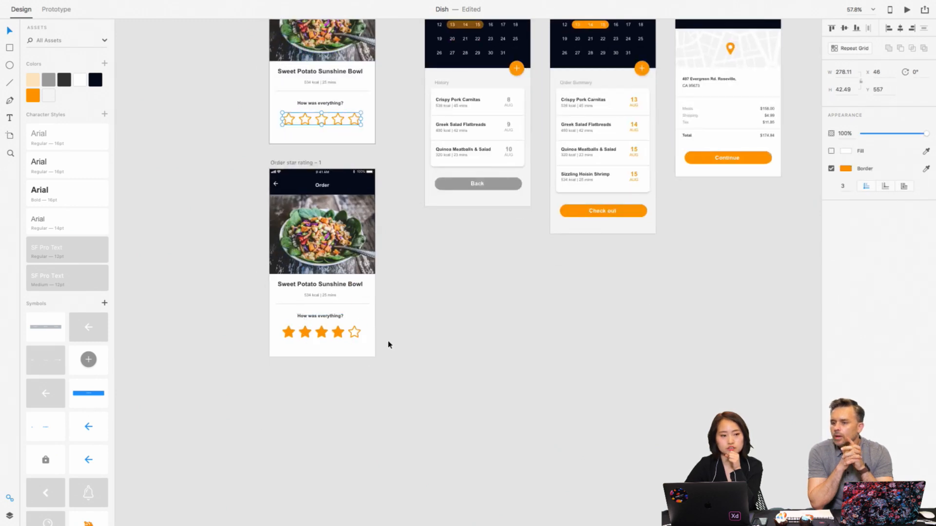
{"action": "left_click", "coordinate": [453, 339]}
{"action": "scroll", "coordinate": [453, 338], "scroll_direction": "up", "scroll_amount": 4}
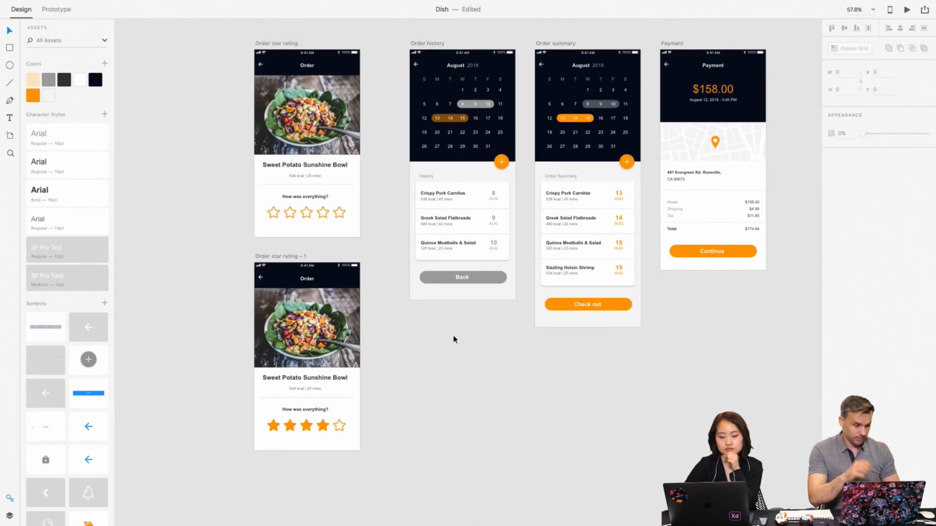
{"action": "scroll", "coordinate": [453, 339], "scroll_direction": "down", "scroll_amount": 1}
{"action": "left_click", "coordinate": [288, 31]}
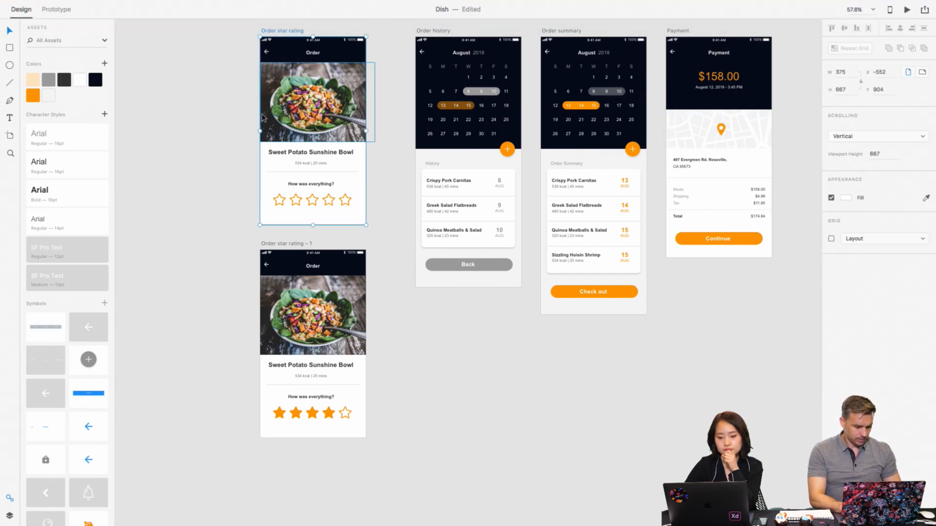
{"action": "left_click", "coordinate": [236, 115]}
{"action": "scroll", "coordinate": [237, 119], "scroll_direction": "down", "scroll_amount": 5}
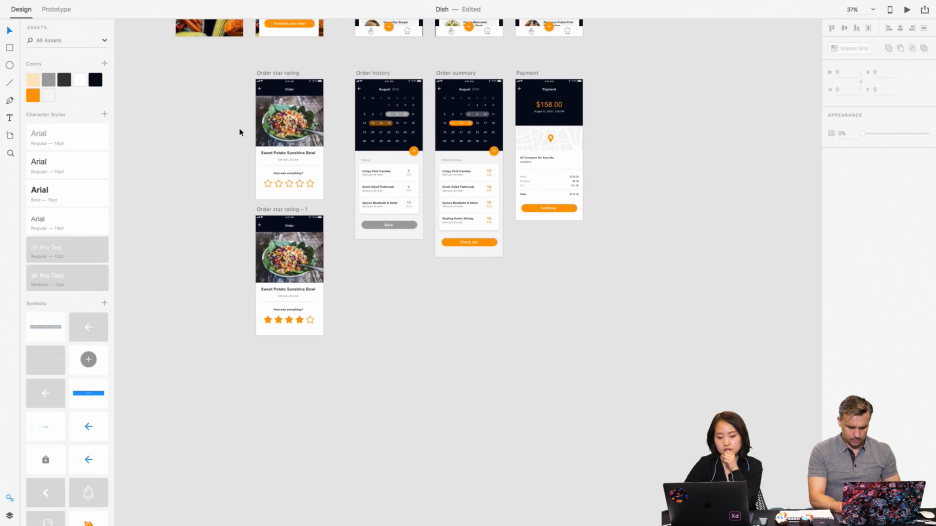
- Take the Dish document out of full-screen view and minimize the Tuesday folder window
{"action": "mouse_move", "coordinate": [363, 507]}
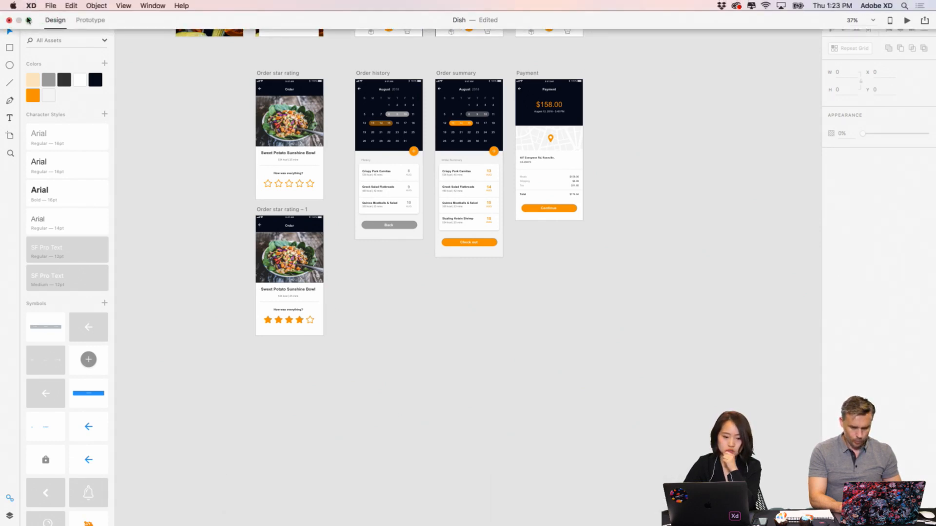
{"action": "left_click", "coordinate": [28, 20]}
{"action": "left_click_drag", "start_coordinate": [728, 35], "coordinate": [464, 49]}
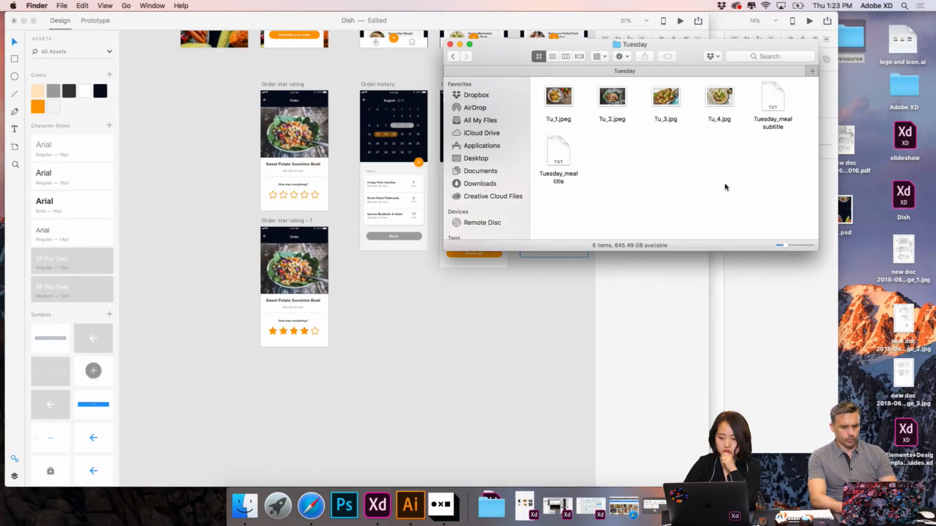
{"action": "left_click", "coordinate": [460, 44]}
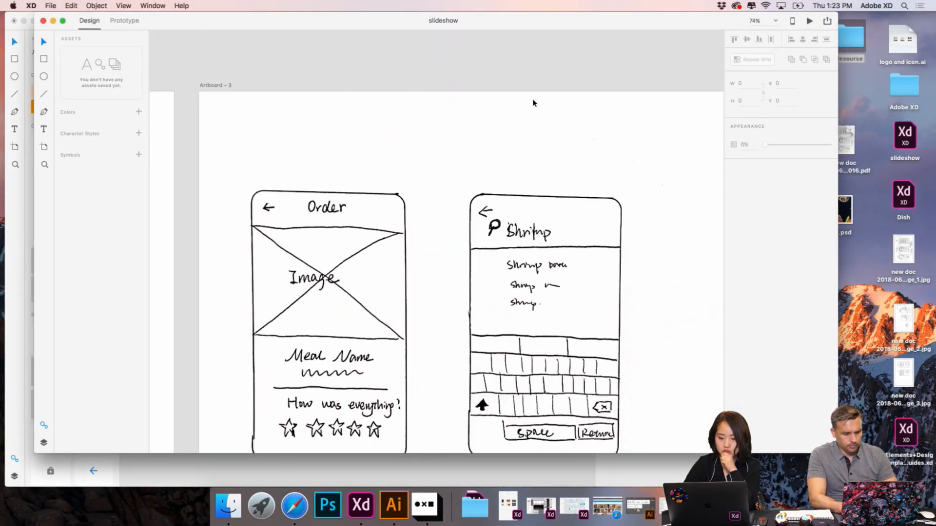
- Examine the Meal Rating and Search screen sketches in the slideshow document and minimize its window
{"action": "scroll", "coordinate": [535, 103], "scroll_direction": "down", "scroll_amount": 3}
{"action": "scroll", "coordinate": [534, 103], "scroll_direction": "right", "scroll_amount": 3}
{"action": "scroll", "coordinate": [534, 103], "scroll_direction": "down", "scroll_amount": 2}
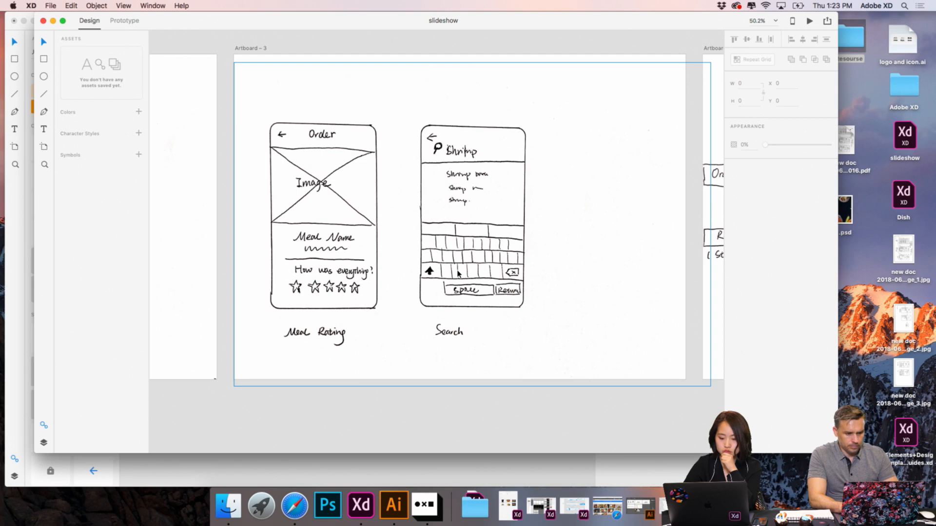
{"action": "left_click", "coordinate": [53, 21]}
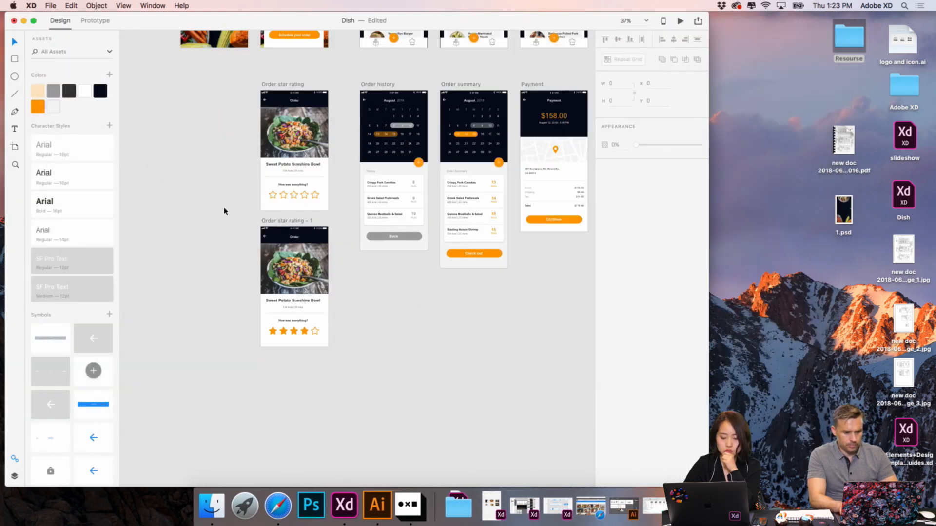
- Switch to the Wires - Mobile document and look through its sections for a Search screen layout matching the sketch
{"action": "scroll", "coordinate": [225, 210], "scroll_direction": "up", "scroll_amount": 5}
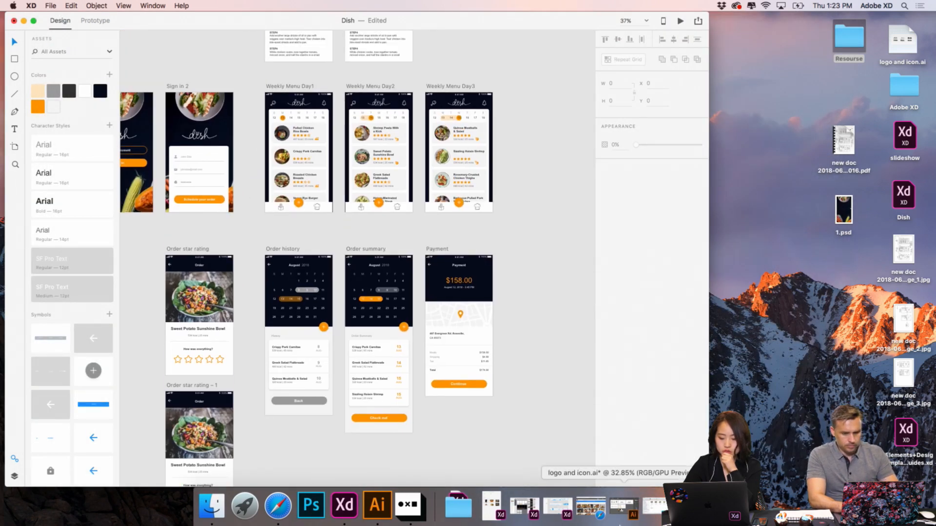
{"action": "left_click", "coordinate": [556, 507]}
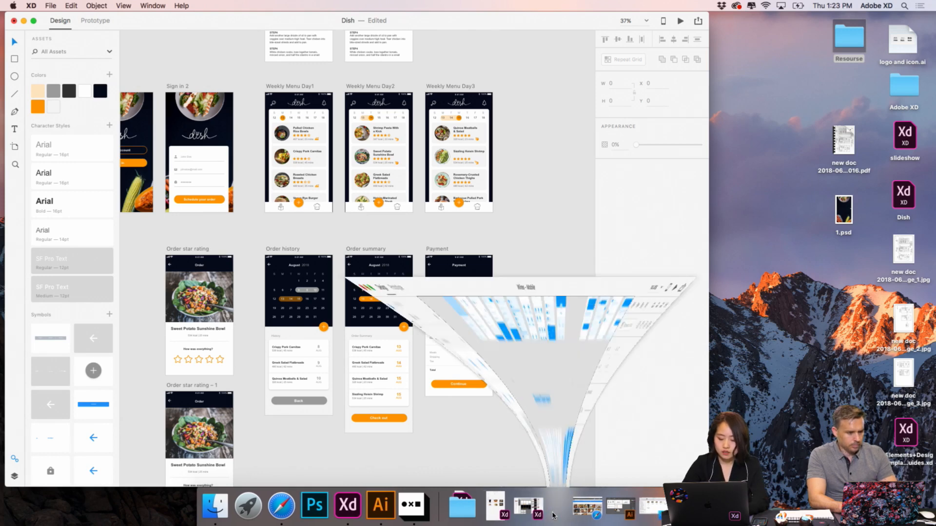
{"action": "scroll", "coordinate": [545, 244], "scroll_direction": "down", "scroll_amount": 3}
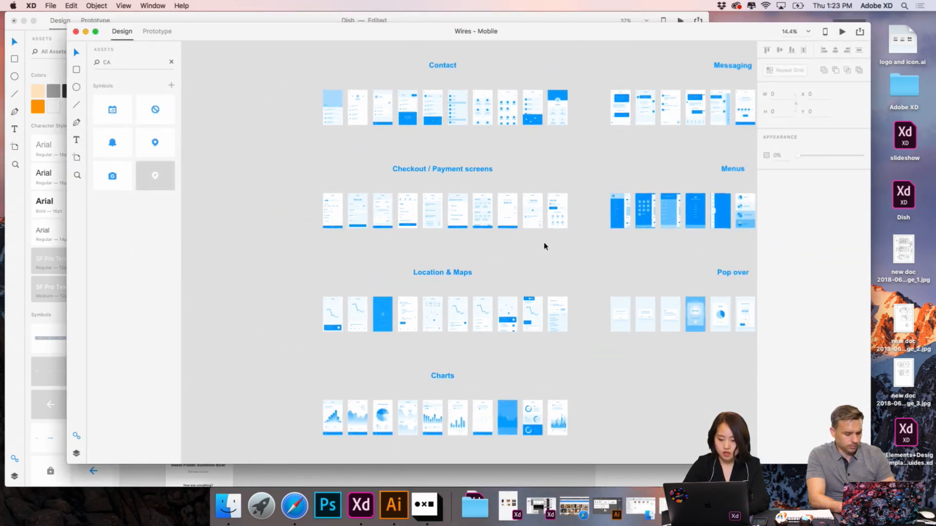
{"action": "scroll", "coordinate": [544, 243], "scroll_direction": "right", "scroll_amount": 7}
{"action": "scroll", "coordinate": [545, 244], "scroll_direction": "up", "scroll_amount": 6}
{"action": "scroll", "coordinate": [545, 245], "scroll_direction": "up", "scroll_amount": 6}
{"action": "scroll", "coordinate": [545, 245], "scroll_direction": "right", "scroll_amount": 6}
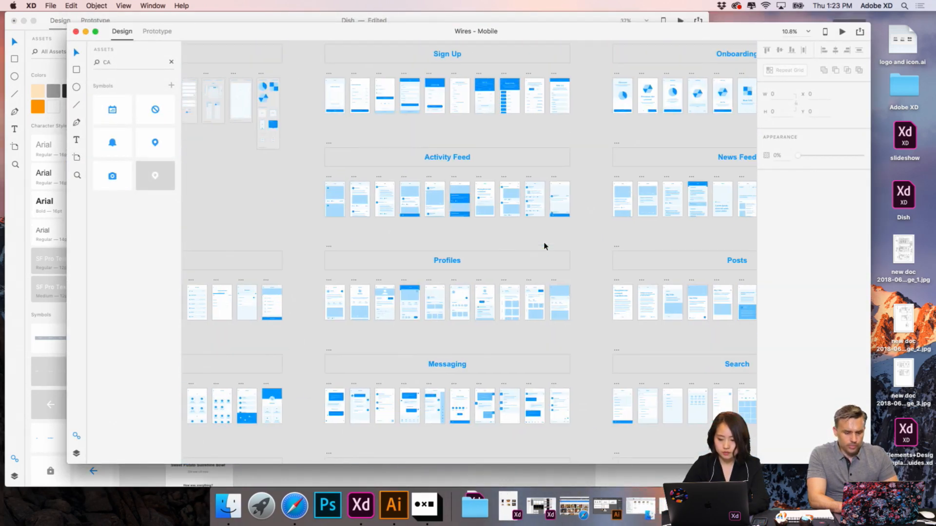
{"action": "scroll", "coordinate": [544, 246], "scroll_direction": "up", "scroll_amount": 4}
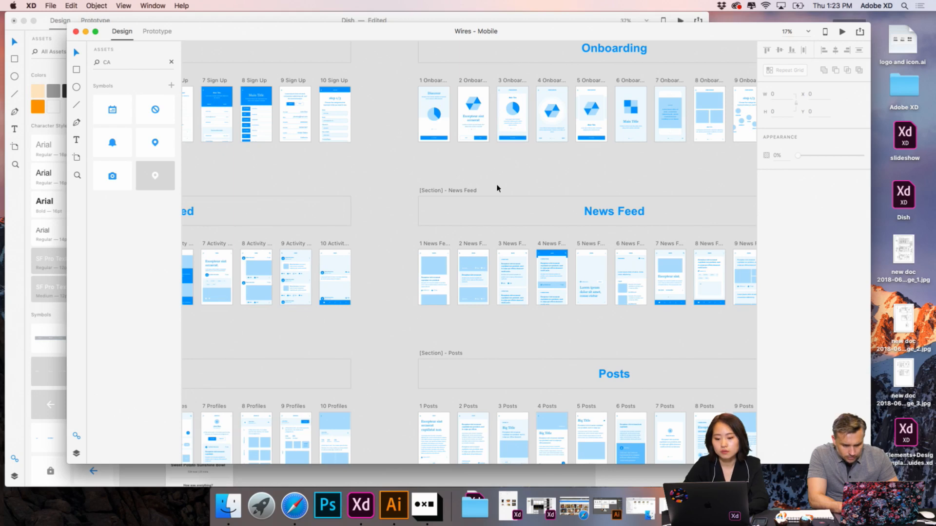
{"action": "scroll", "coordinate": [495, 192], "scroll_direction": "down", "scroll_amount": 3}
{"action": "scroll", "coordinate": [493, 199], "scroll_direction": "down", "scroll_amount": 8}
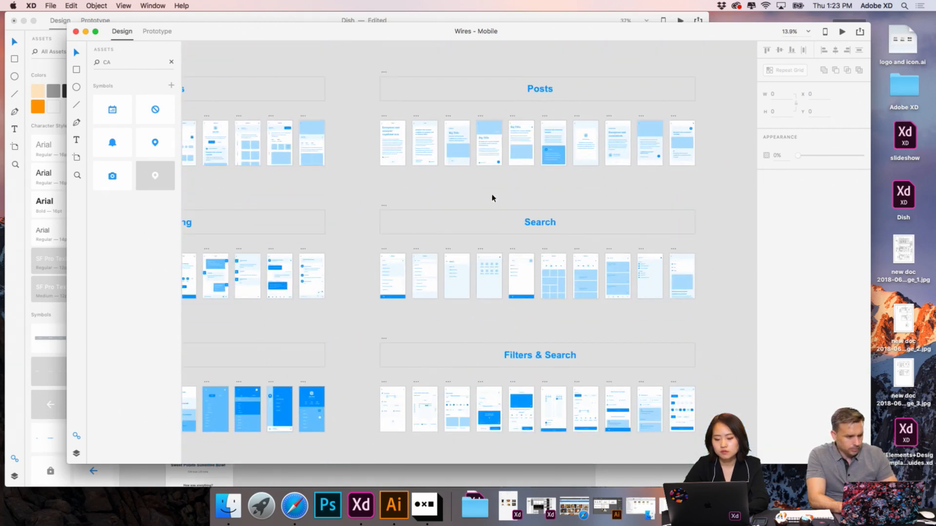
{"action": "scroll", "coordinate": [487, 262], "scroll_direction": "up", "scroll_amount": 3}
{"action": "scroll", "coordinate": [487, 262], "scroll_direction": "up", "scroll_amount": 6}
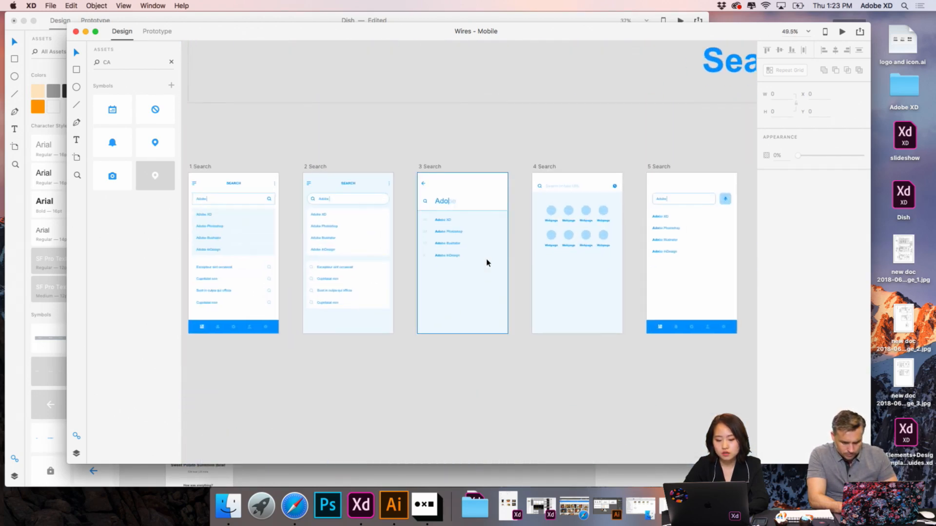
- Copy the 3 Search artboard from the Wires kit into the Dish document and place it well apart from Weekly Menu Day3
{"action": "scroll", "coordinate": [486, 263], "scroll_direction": "left", "scroll_amount": 3}
{"action": "scroll", "coordinate": [487, 262], "scroll_direction": "up", "scroll_amount": 1}
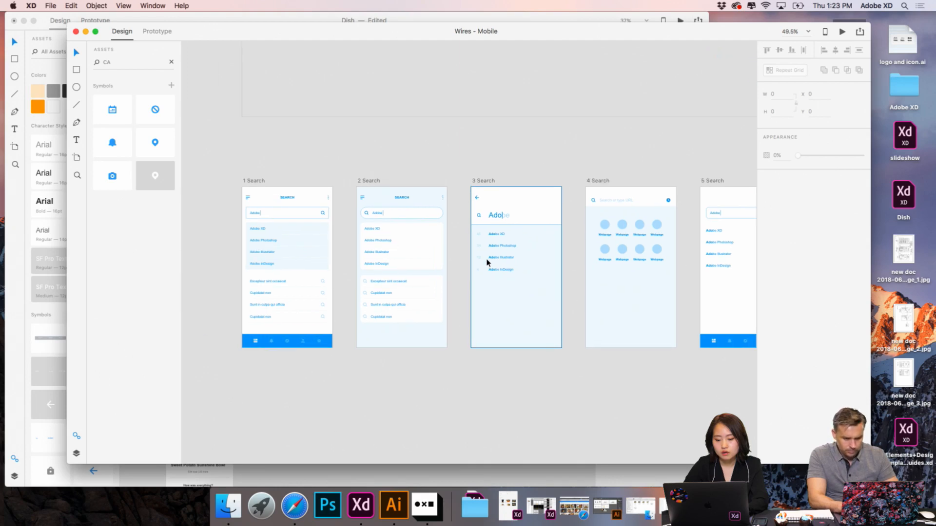
{"action": "left_click", "coordinate": [490, 181]}
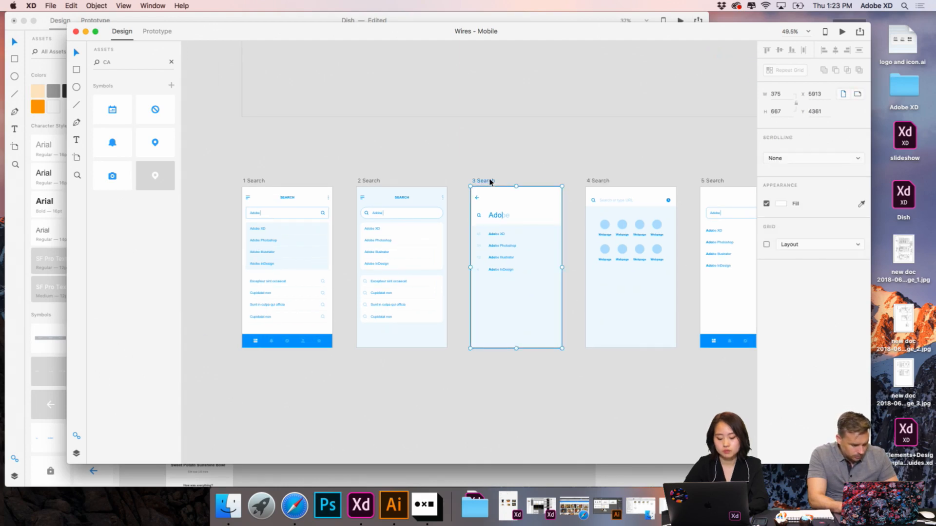
{"action": "left_click", "coordinate": [85, 32]}
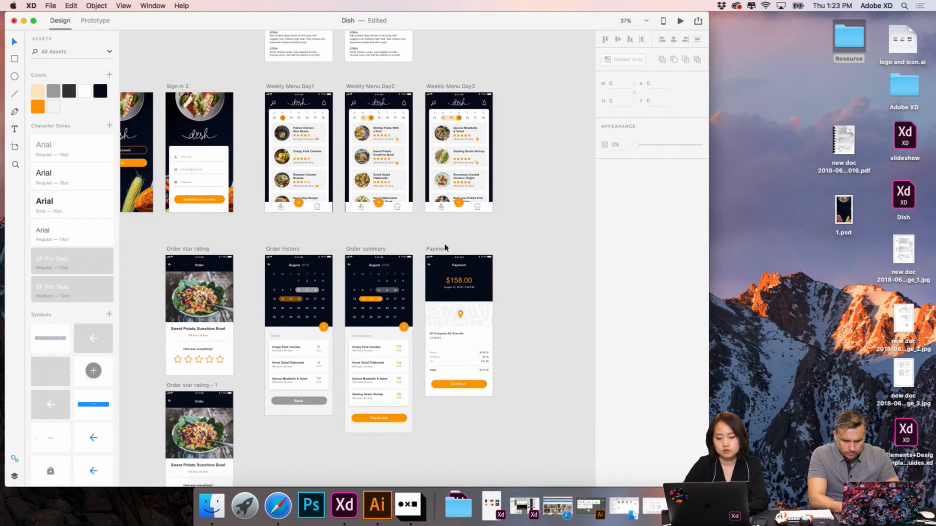
{"action": "key", "text": "super+v"}
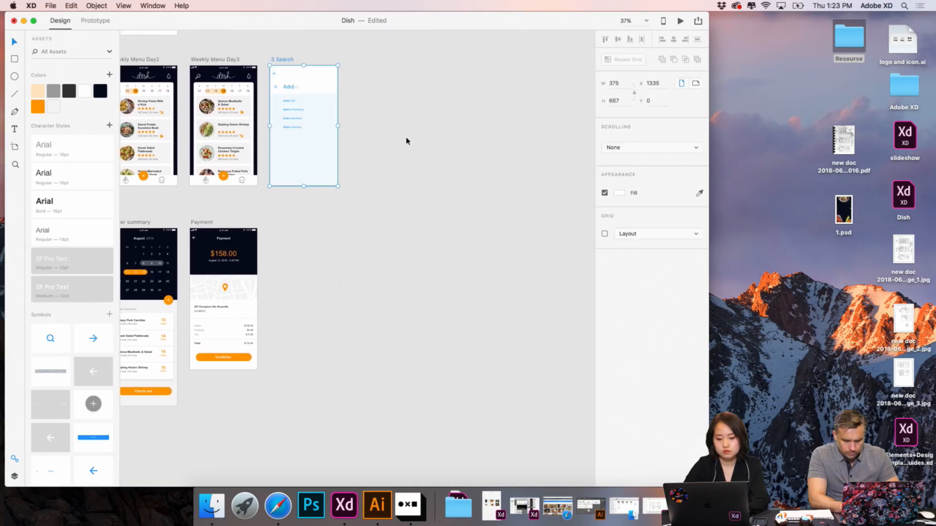
{"action": "left_click_drag", "start_coordinate": [285, 62], "coordinate": [460, 64]}
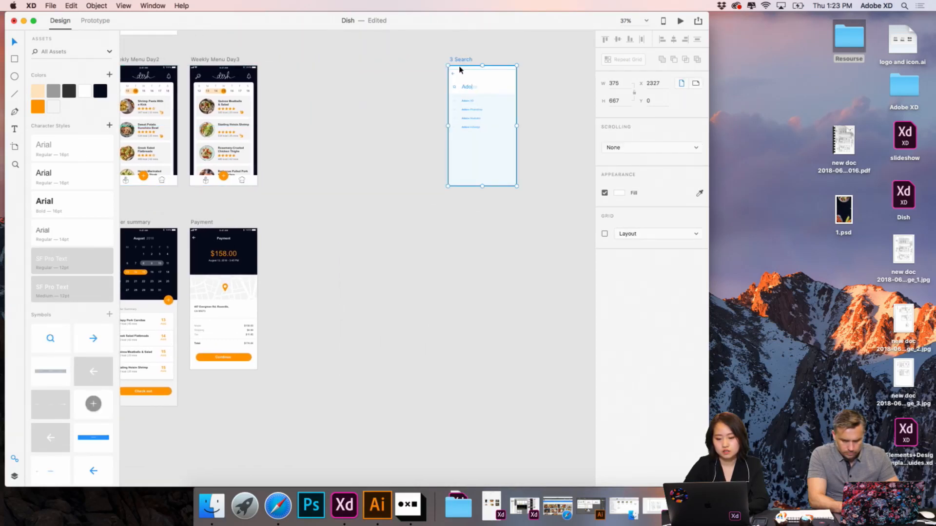
{"action": "left_click", "coordinate": [422, 84]}
{"action": "scroll", "coordinate": [423, 85], "scroll_direction": "up", "scroll_amount": 3}
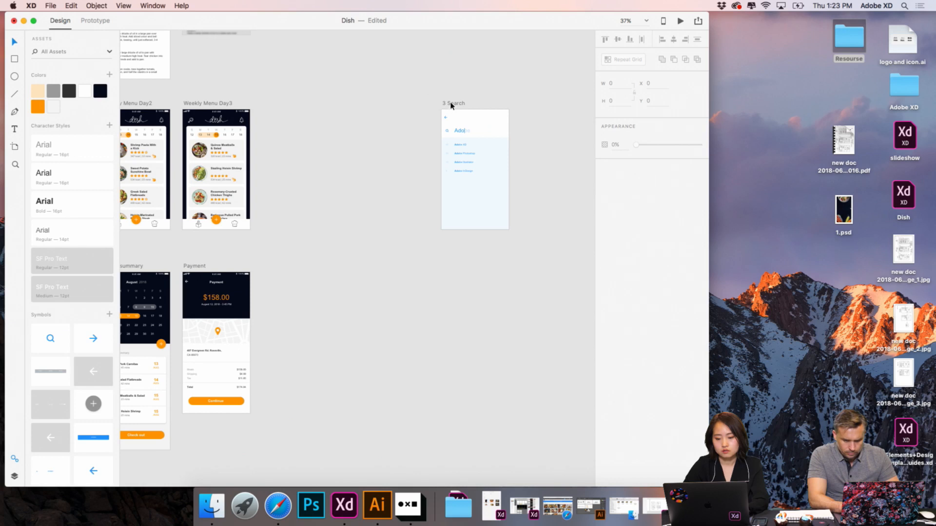
{"action": "scroll", "coordinate": [244, 205], "scroll_direction": "left", "scroll_amount": 5}
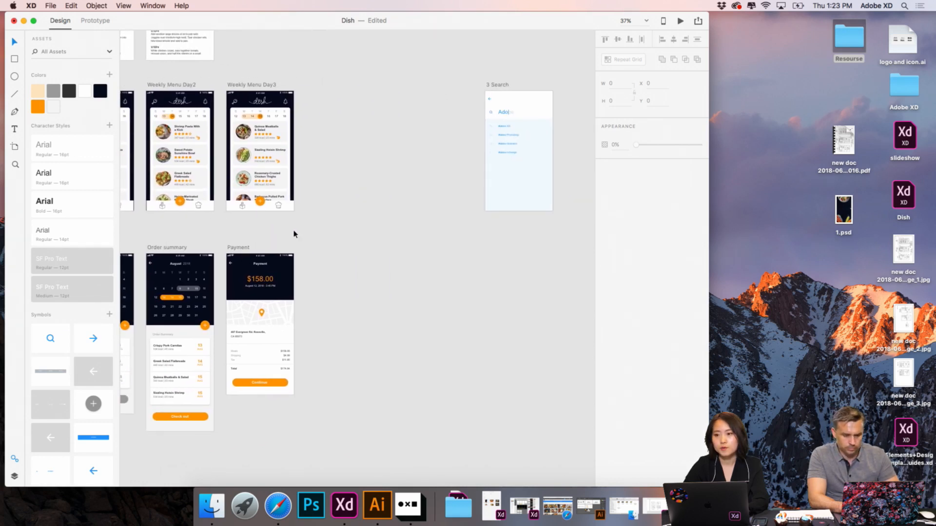
- Duplicate the 3 Search artboard beside the original in the Dish document
{"action": "left_click", "coordinate": [494, 85]}
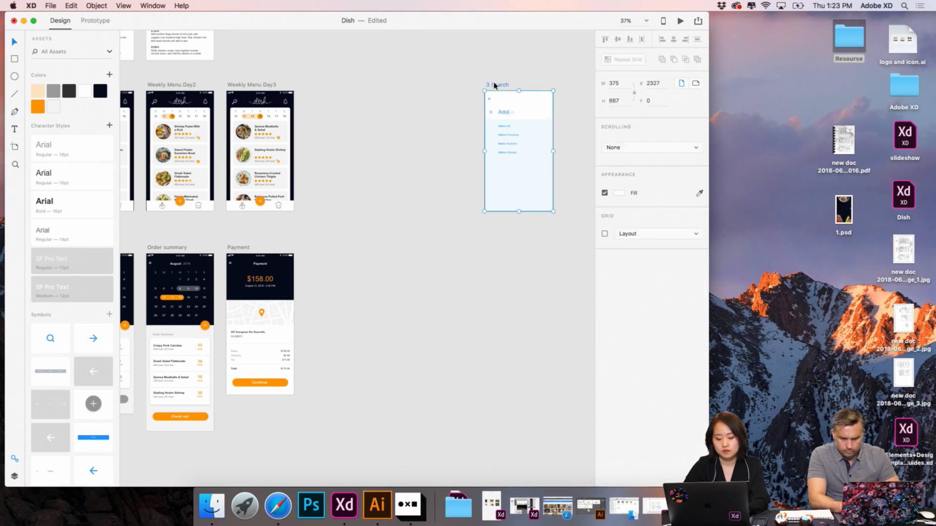
{"action": "key", "text": "super+d"}
{"action": "scroll", "coordinate": [372, 201], "scroll_direction": "left", "scroll_amount": 3}
{"action": "scroll", "coordinate": [371, 200], "scroll_direction": "up", "scroll_amount": 5}
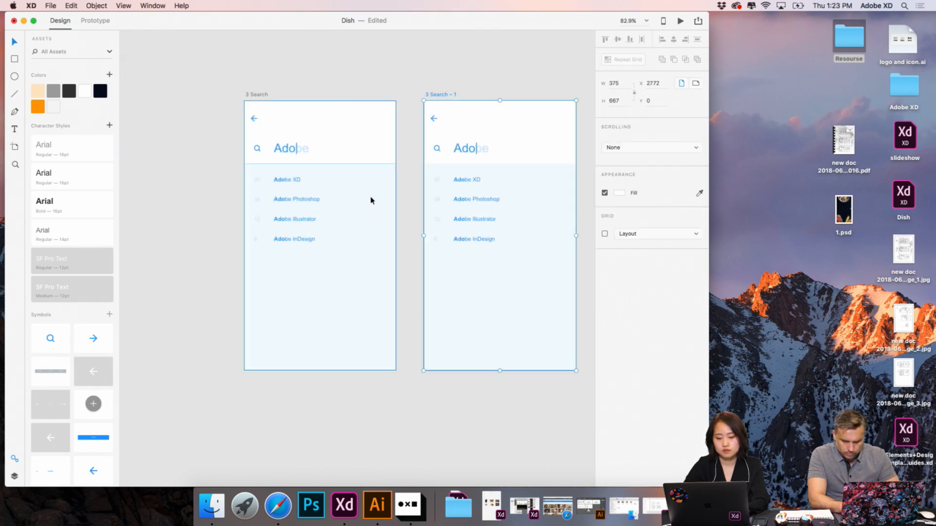
{"action": "scroll", "coordinate": [371, 200], "scroll_direction": "up", "scroll_amount": 2}
{"action": "scroll", "coordinate": [371, 200], "scroll_direction": "right", "scroll_amount": 2}
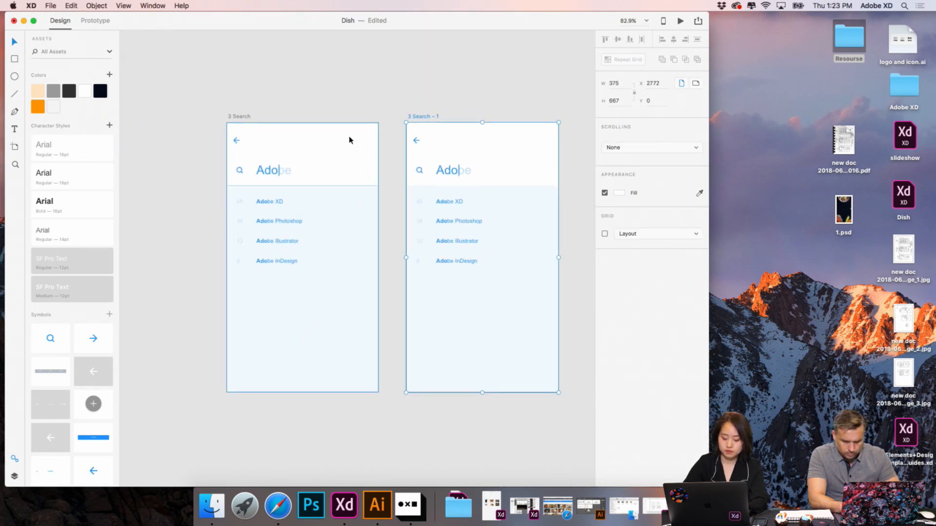
- Try to fill the duplicated search artboard's whole header group with the dark navy swatch
{"action": "left_click", "coordinate": [539, 140]}
{"action": "scroll", "coordinate": [538, 140], "scroll_direction": "down", "scroll_amount": 5}
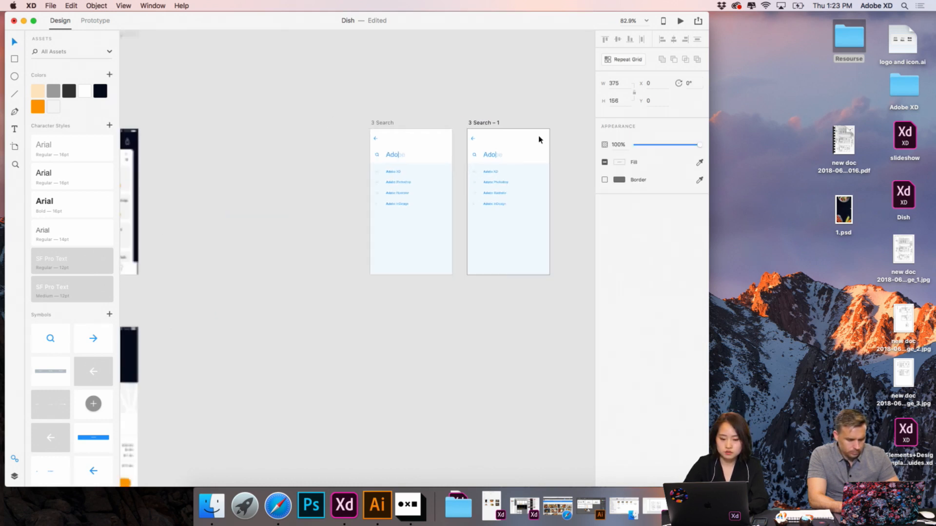
{"action": "scroll", "coordinate": [539, 140], "scroll_direction": "up", "scroll_amount": 2}
{"action": "scroll", "coordinate": [539, 140], "scroll_direction": "down", "scroll_amount": 3}
{"action": "scroll", "coordinate": [538, 140], "scroll_direction": "left", "scroll_amount": 4}
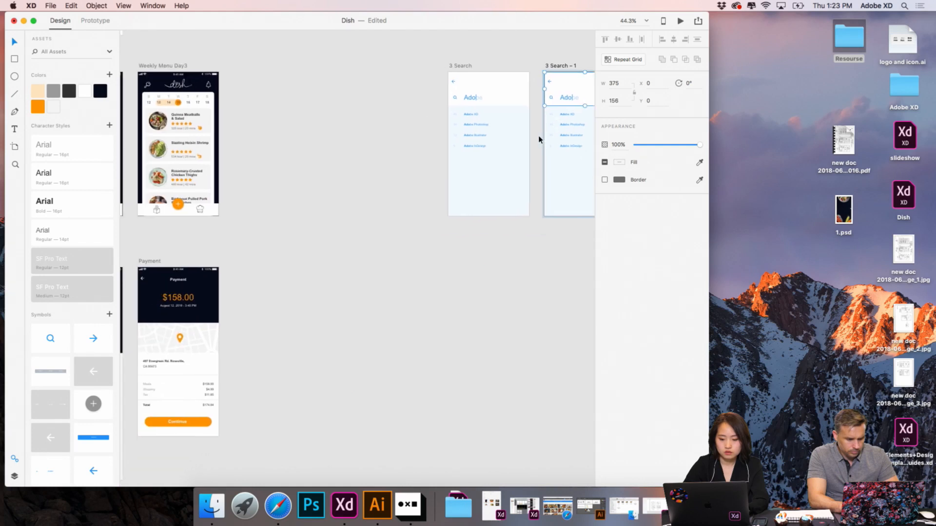
{"action": "scroll", "coordinate": [539, 140], "scroll_direction": "up", "scroll_amount": 2}
{"action": "scroll", "coordinate": [539, 140], "scroll_direction": "right", "scroll_amount": 2}
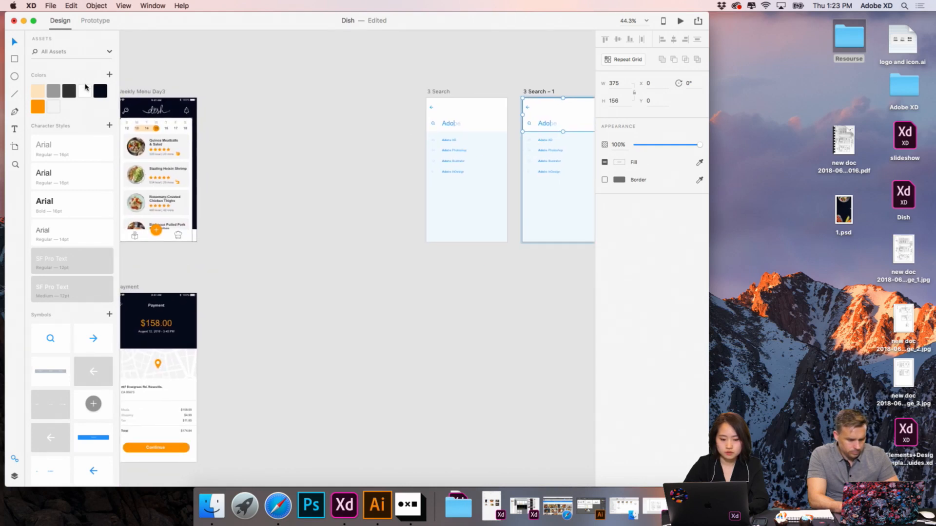
{"action": "left_click", "coordinate": [100, 92]}
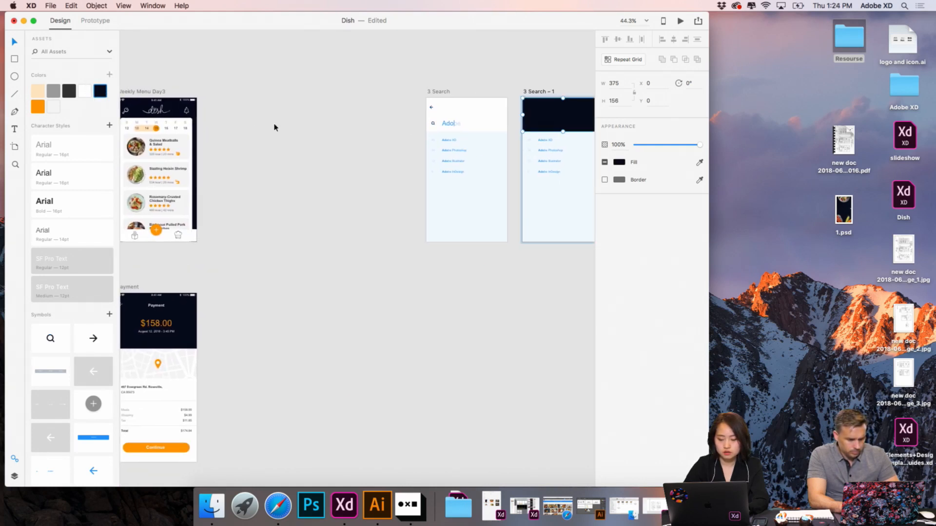
{"action": "left_click", "coordinate": [339, 145]}
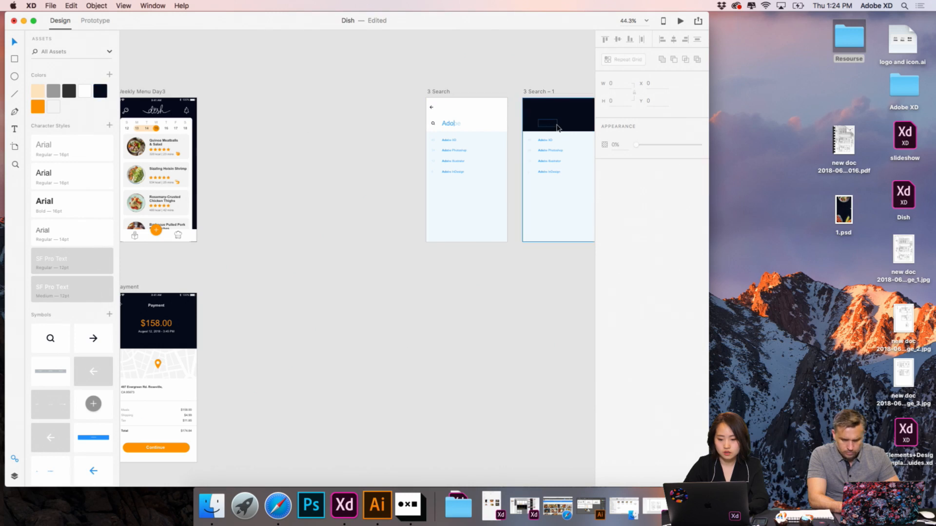
- Expand the duplicated artboard's Search and hero groups to list their layers, and undo the header group's navy fill
{"action": "left_click", "coordinate": [546, 126]}
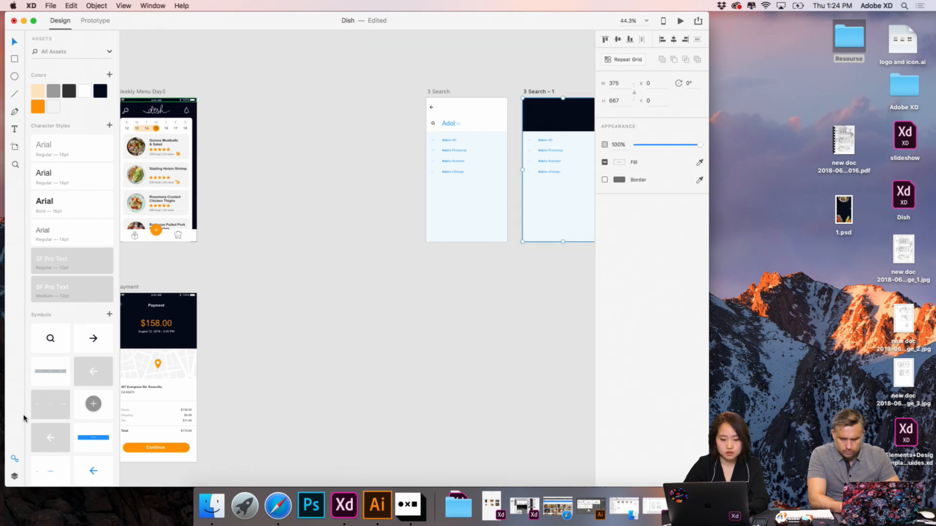
{"action": "left_click", "coordinate": [13, 478]}
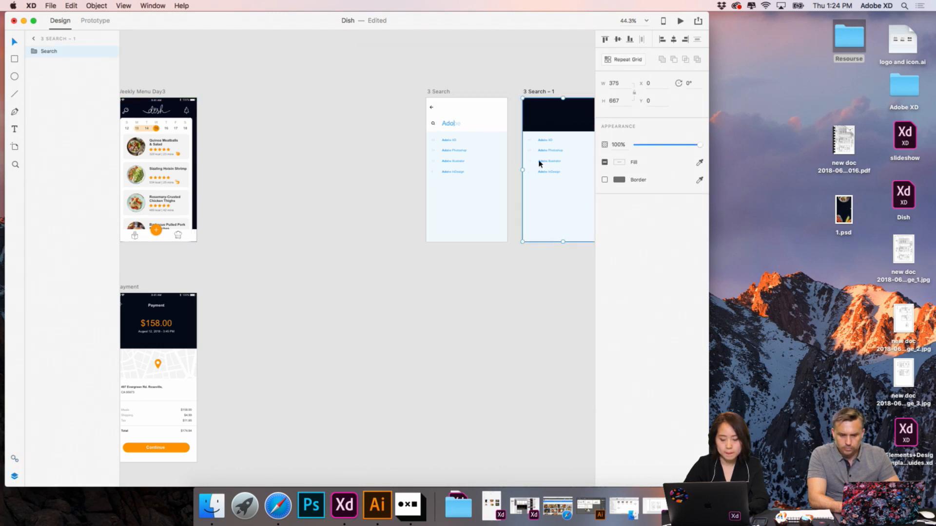
{"action": "double_click", "coordinate": [558, 133]}
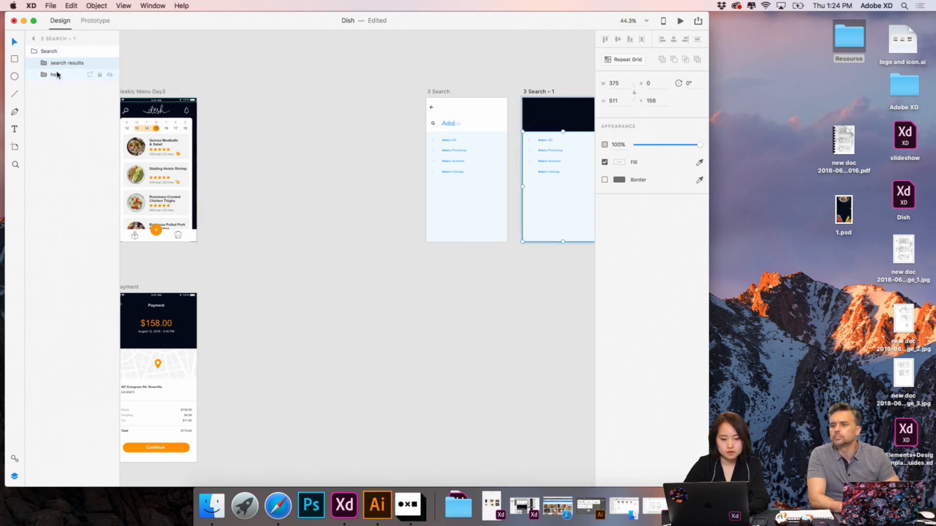
{"action": "left_click", "coordinate": [57, 75]}
{"action": "double_click", "coordinate": [57, 75]}
{"action": "left_click", "coordinate": [48, 75]}
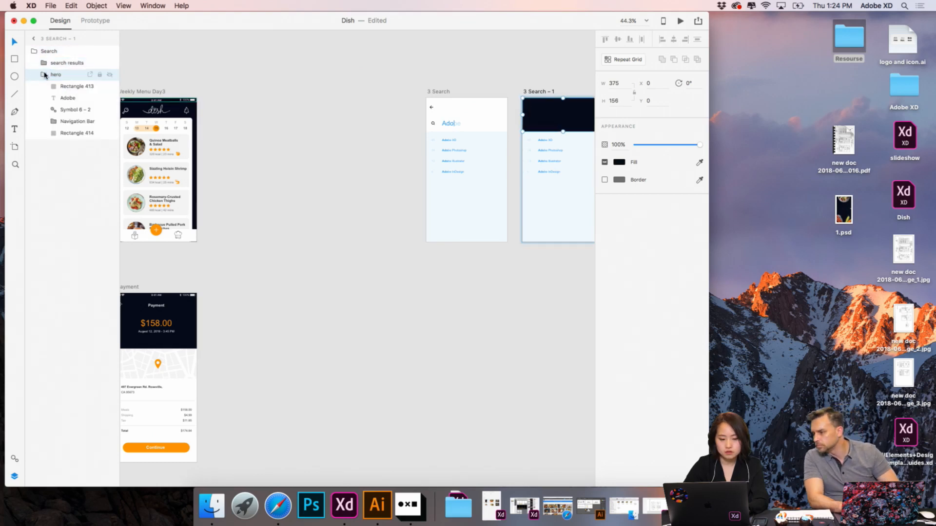
{"action": "left_click", "coordinate": [62, 88]}
{"action": "key", "text": "Escape"}
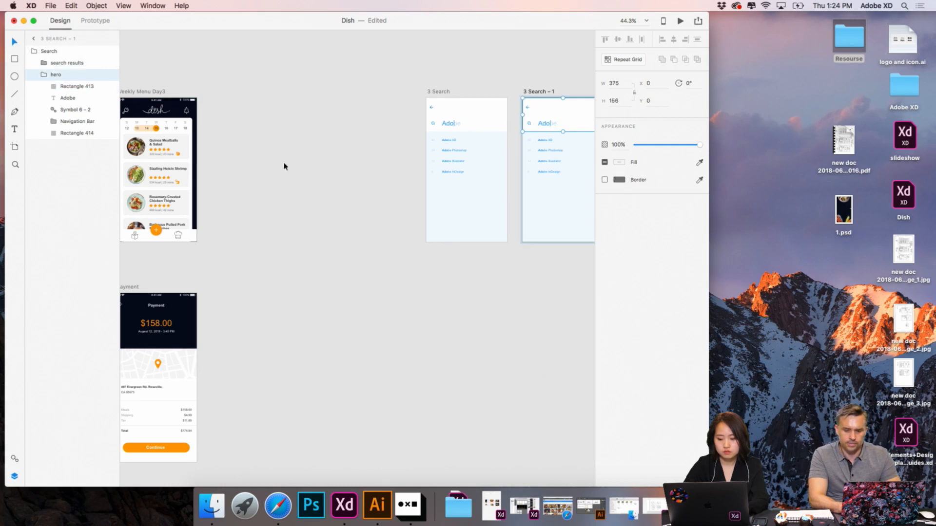
- Fill only the background rectangle of the duplicated search artboard's header with the dark navy swatch
{"action": "scroll", "coordinate": [320, 133], "scroll_direction": "right", "scroll_amount": 3}
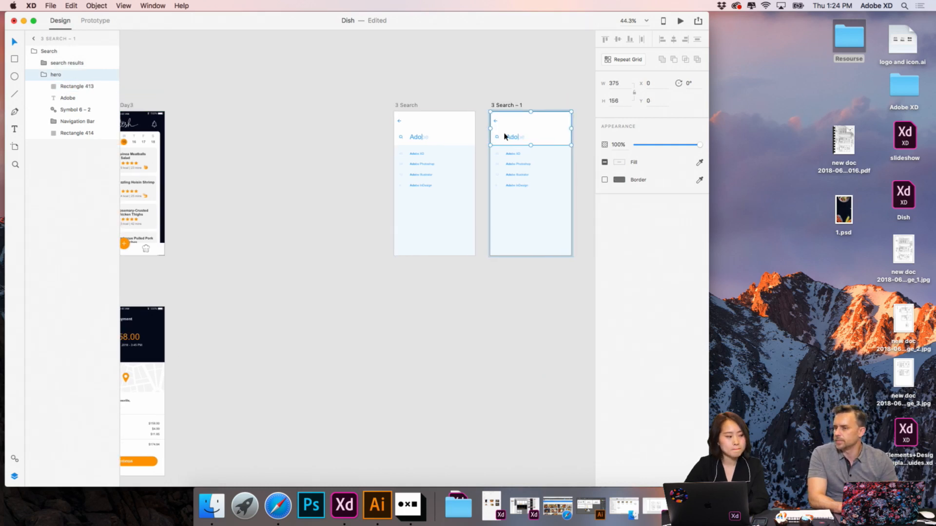
{"action": "scroll", "coordinate": [504, 136], "scroll_direction": "up", "scroll_amount": 2}
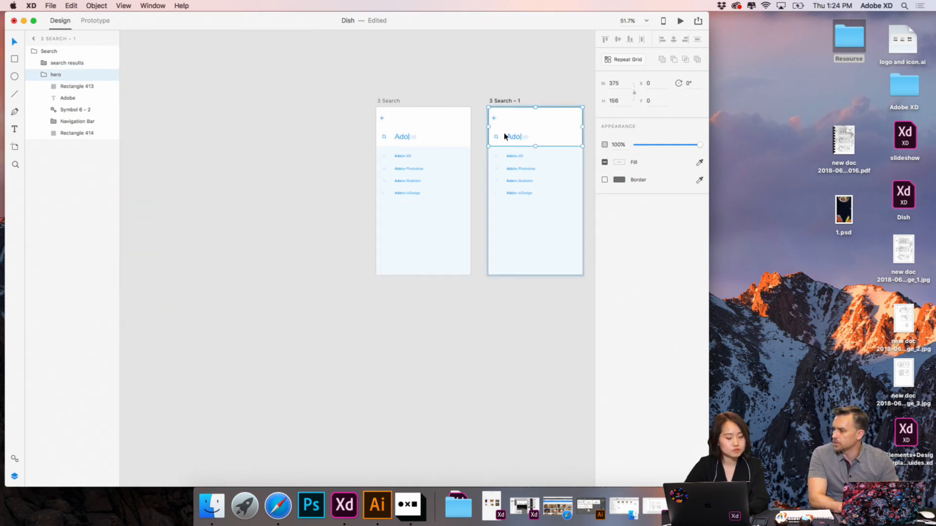
{"action": "double_click", "coordinate": [554, 131]}
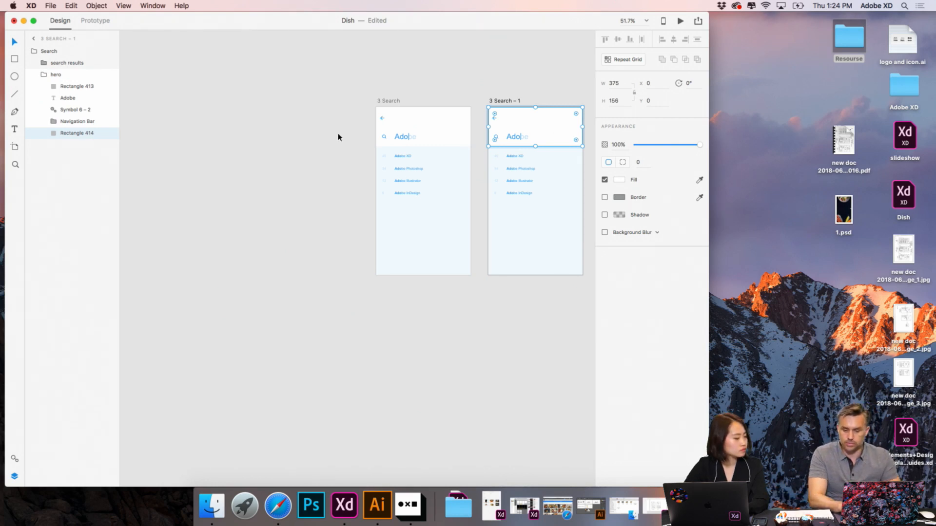
{"action": "scroll", "coordinate": [483, 192], "scroll_direction": "right", "scroll_amount": 3}
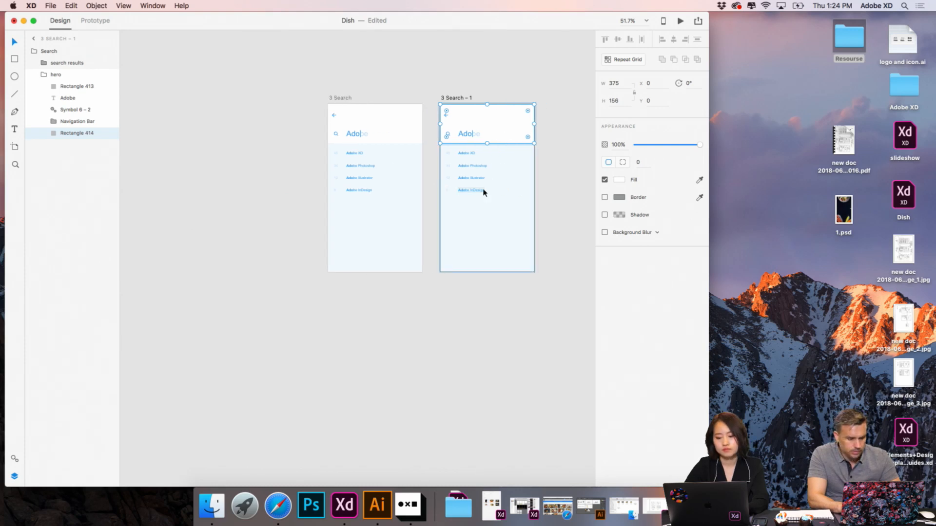
{"action": "scroll", "coordinate": [483, 192], "scroll_direction": "up", "scroll_amount": 4}
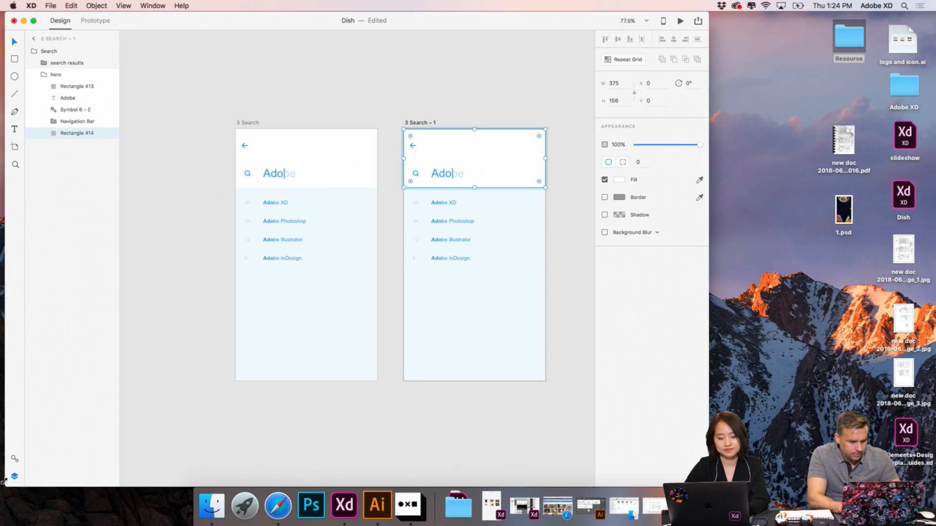
{"action": "left_click", "coordinate": [15, 459]}
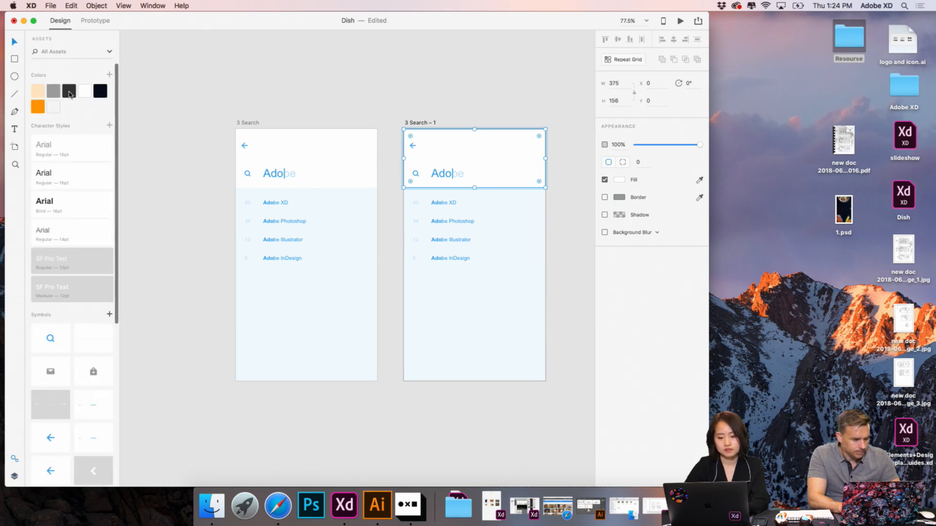
{"action": "left_click", "coordinate": [100, 94]}
{"action": "left_click", "coordinate": [475, 115]}
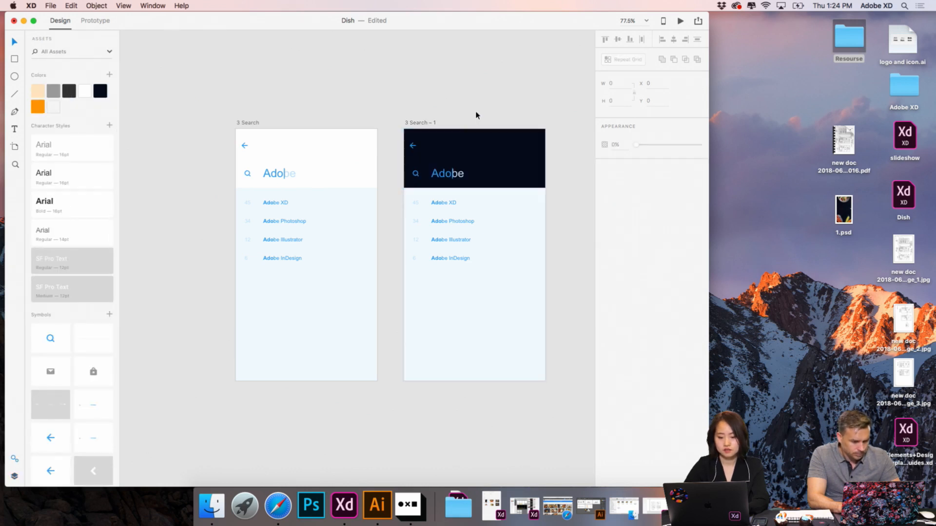
- Copy the white back arrow from the header of the Order history artboard
{"action": "scroll", "coordinate": [371, 206], "scroll_direction": "down", "scroll_amount": 5}
{"action": "scroll", "coordinate": [371, 207], "scroll_direction": "left", "scroll_amount": 8}
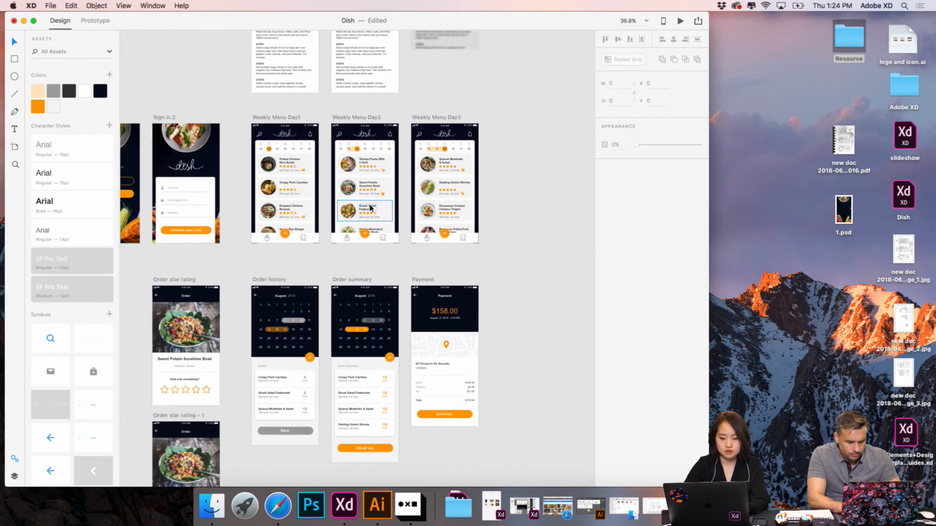
{"action": "scroll", "coordinate": [292, 234], "scroll_direction": "down", "scroll_amount": 3}
{"action": "scroll", "coordinate": [283, 234], "scroll_direction": "up", "scroll_amount": 5}
{"action": "left_click", "coordinate": [277, 232]}
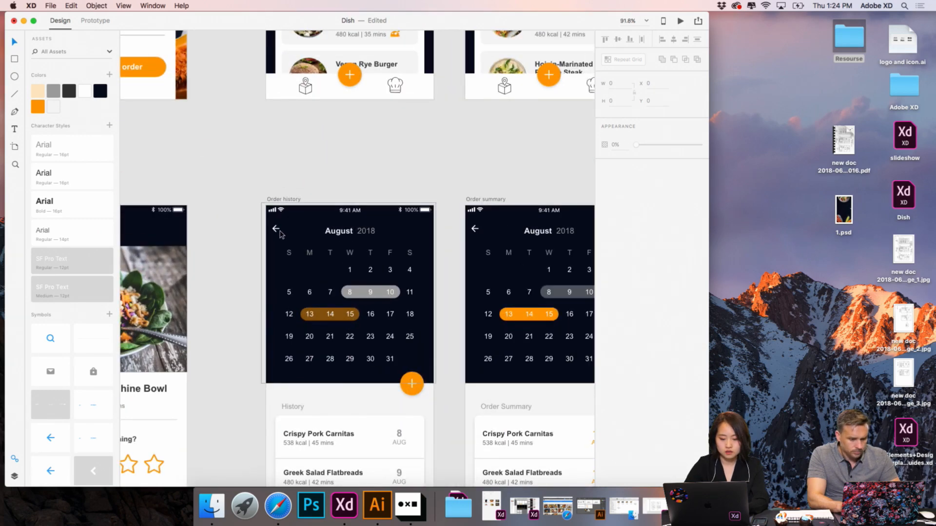
{"action": "double_click", "coordinate": [277, 232]}
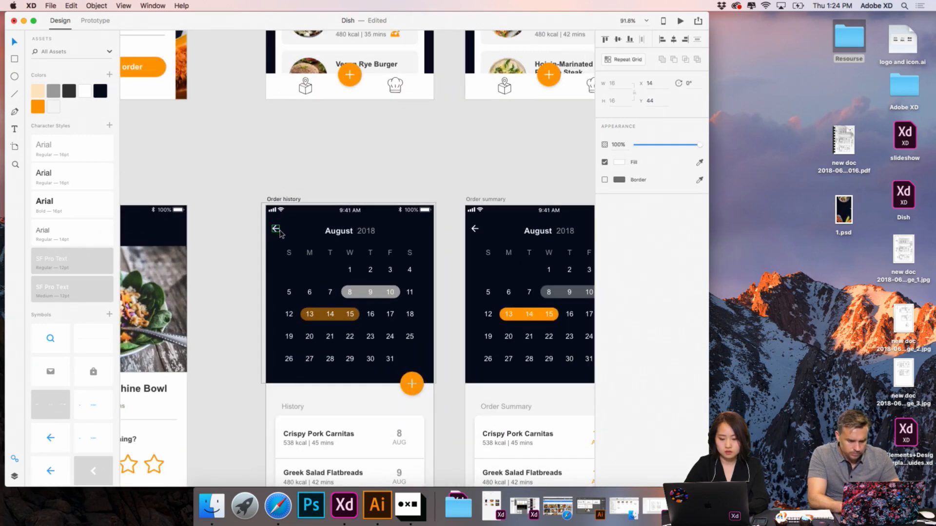
{"action": "key", "text": "super+c"}
- Ungroup the top-level Search group on the duplicated search artboard
{"action": "scroll", "coordinate": [381, 166], "scroll_direction": "down", "scroll_amount": 5}
{"action": "scroll", "coordinate": [381, 165], "scroll_direction": "right", "scroll_amount": 9}
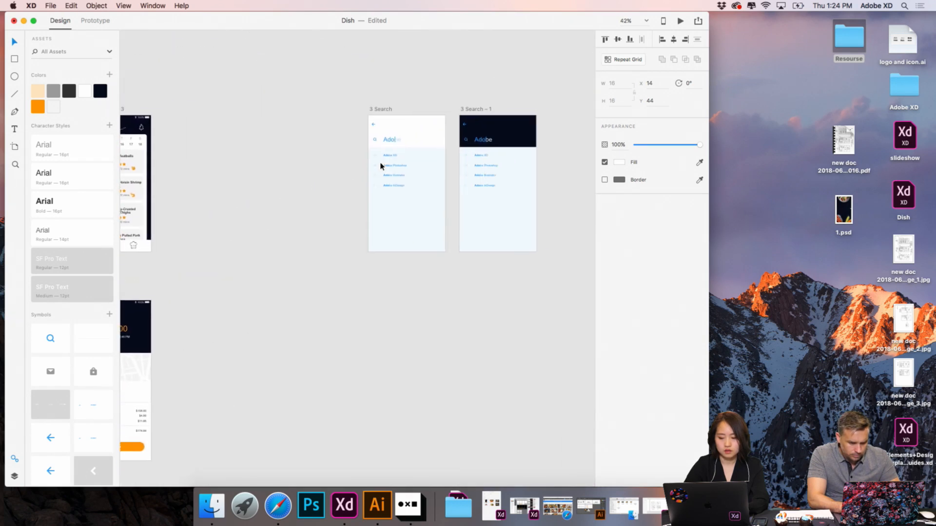
{"action": "scroll", "coordinate": [381, 166], "scroll_direction": "up", "scroll_amount": 4}
{"action": "scroll", "coordinate": [381, 166], "scroll_direction": "up", "scroll_amount": 5}
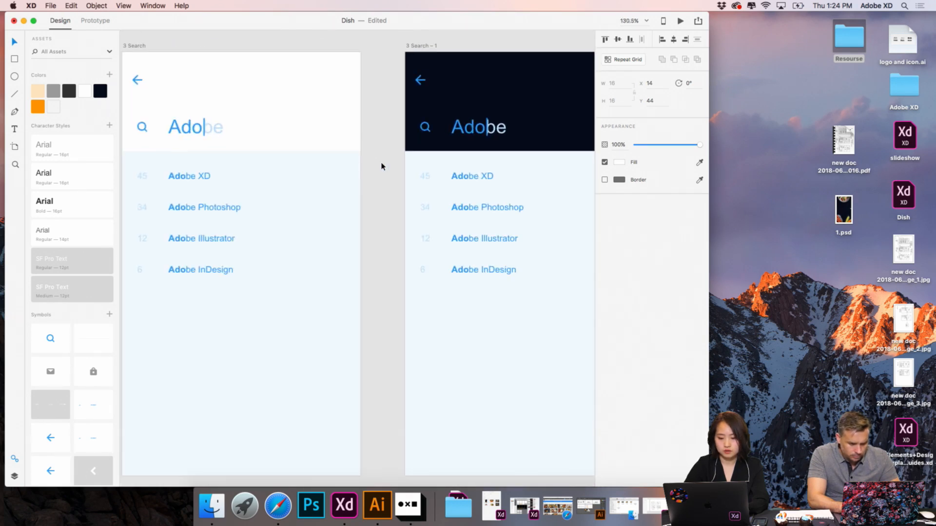
{"action": "left_click", "coordinate": [387, 168]}
{"action": "double_click", "coordinate": [388, 169]}
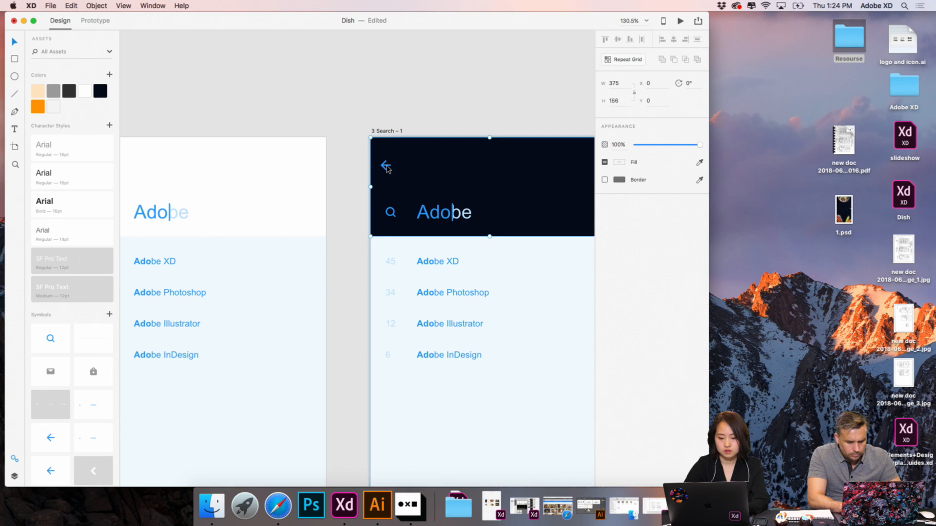
{"action": "double_click", "coordinate": [387, 168]}
{"action": "left_click", "coordinate": [411, 130]}
{"action": "left_click", "coordinate": [410, 129]}
{"action": "right_click", "coordinate": [426, 167]}
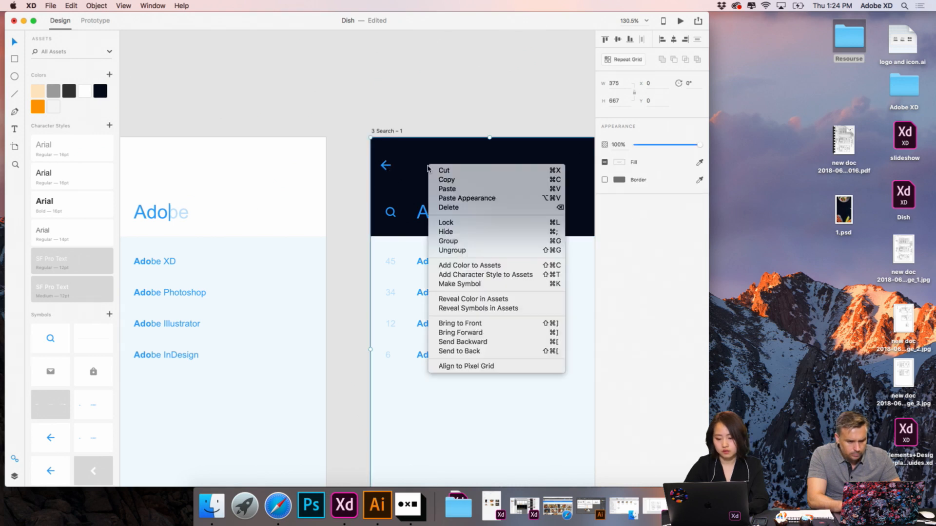
{"action": "left_click", "coordinate": [460, 250]}
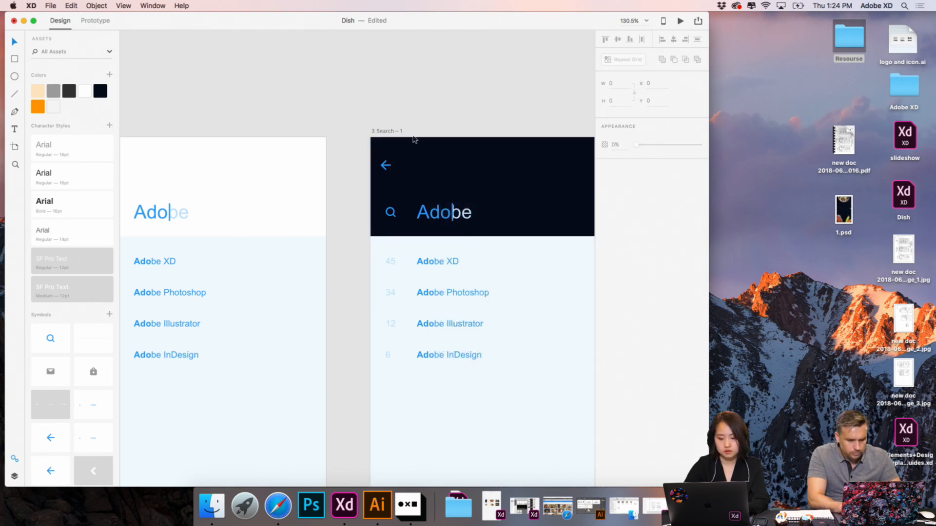
- Ungroup the header elements, including the back arrow and search field, on the duplicated search artboard
{"action": "left_click", "coordinate": [385, 168]}
{"action": "left_click_drag", "start_coordinate": [474, 86], "coordinate": [404, 209]}
{"action": "right_click", "coordinate": [418, 182]}
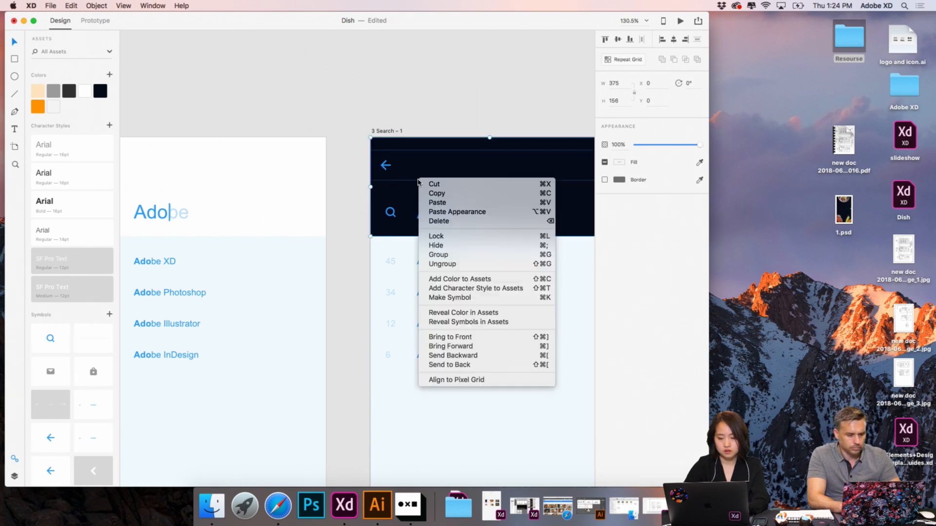
{"action": "left_click", "coordinate": [438, 266]}
{"action": "left_click", "coordinate": [453, 82]}
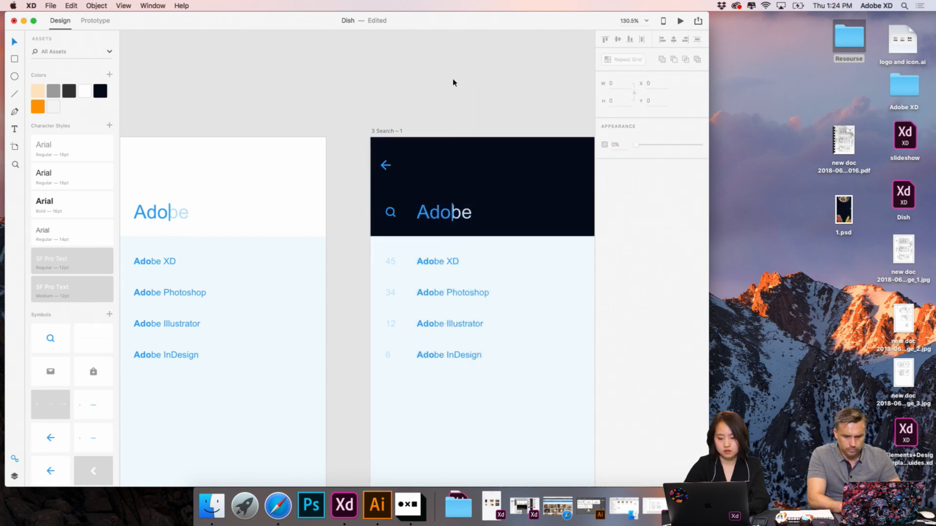
- Replace the blue back arrow in the duplicated search artboard's header with the copied white arrow styling
{"action": "left_click", "coordinate": [386, 168]}
{"action": "right_click", "coordinate": [387, 168]}
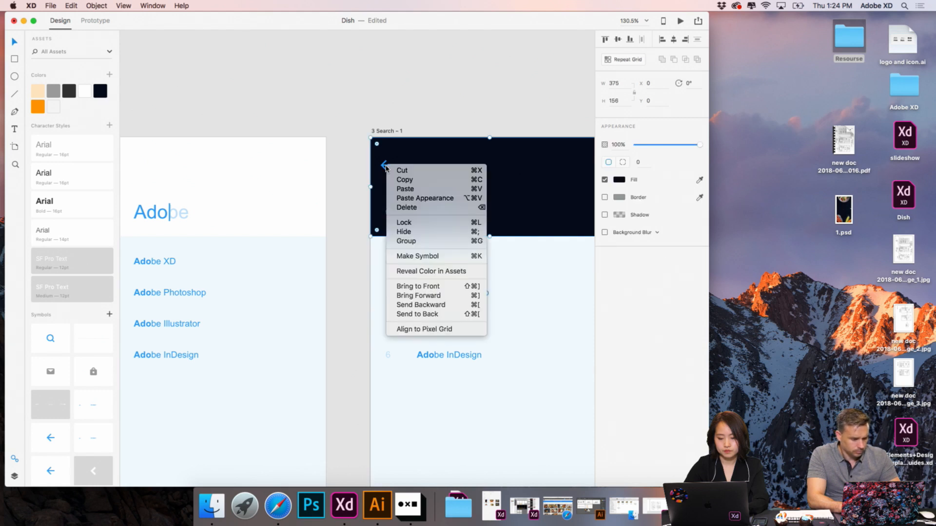
{"action": "left_click", "coordinate": [324, 165]}
{"action": "double_click", "coordinate": [383, 166]}
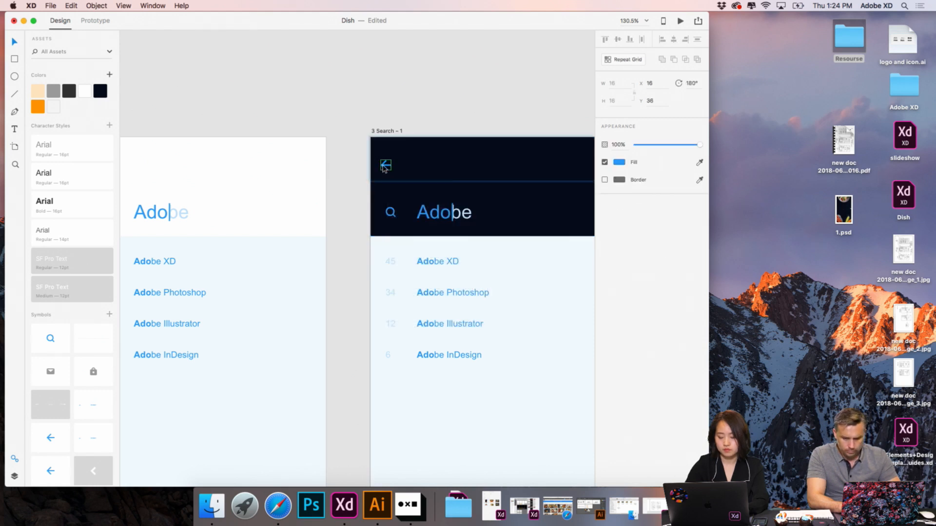
{"action": "key", "text": "alt+super+v"}
{"action": "left_click", "coordinate": [484, 64]}
{"action": "scroll", "coordinate": [483, 64], "scroll_direction": "down", "scroll_amount": 5}
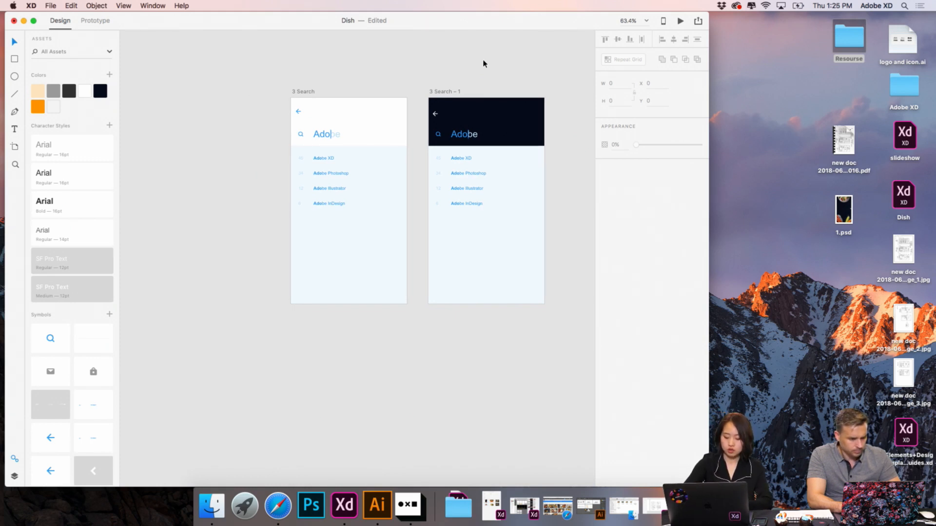
{"action": "scroll", "coordinate": [443, 131], "scroll_direction": "up", "scroll_amount": 6}
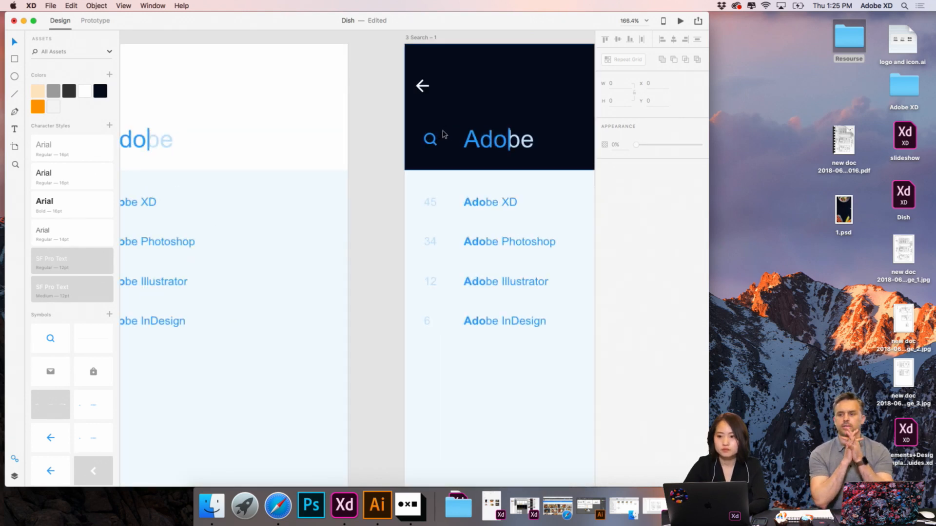
- Copy the white magnifier icon from the header of the Weekly Menu Day3 artboard to use on the duplicated search artboard
{"action": "scroll", "coordinate": [444, 134], "scroll_direction": "down", "scroll_amount": 5}
{"action": "scroll", "coordinate": [449, 134], "scroll_direction": "left", "scroll_amount": 2}
{"action": "left_click", "coordinate": [459, 134]}
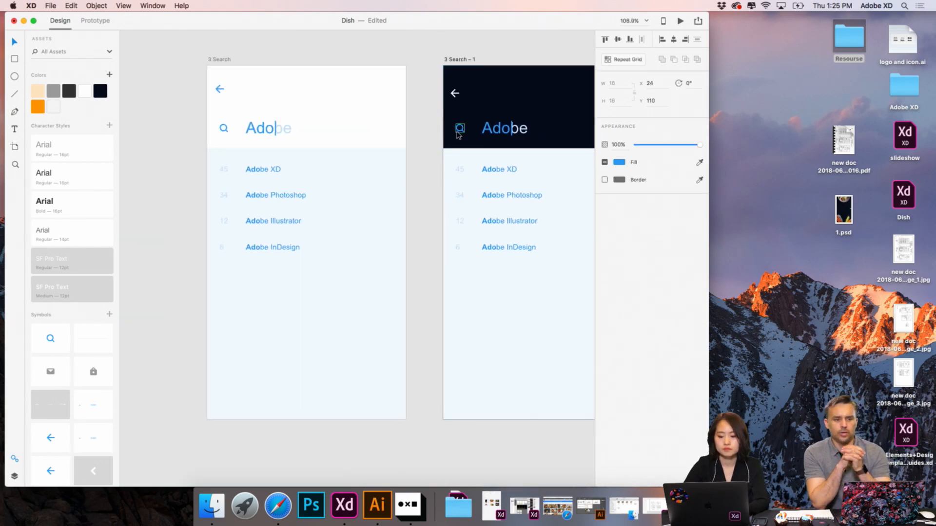
{"action": "double_click", "coordinate": [461, 132]}
{"action": "scroll", "coordinate": [461, 129], "scroll_direction": "down", "scroll_amount": 3}
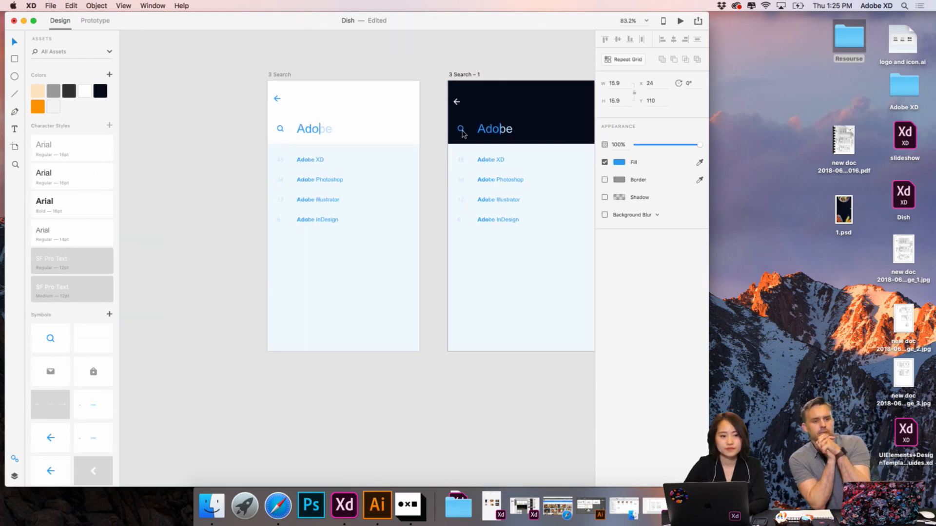
{"action": "scroll", "coordinate": [354, 147], "scroll_direction": "down", "scroll_amount": 8}
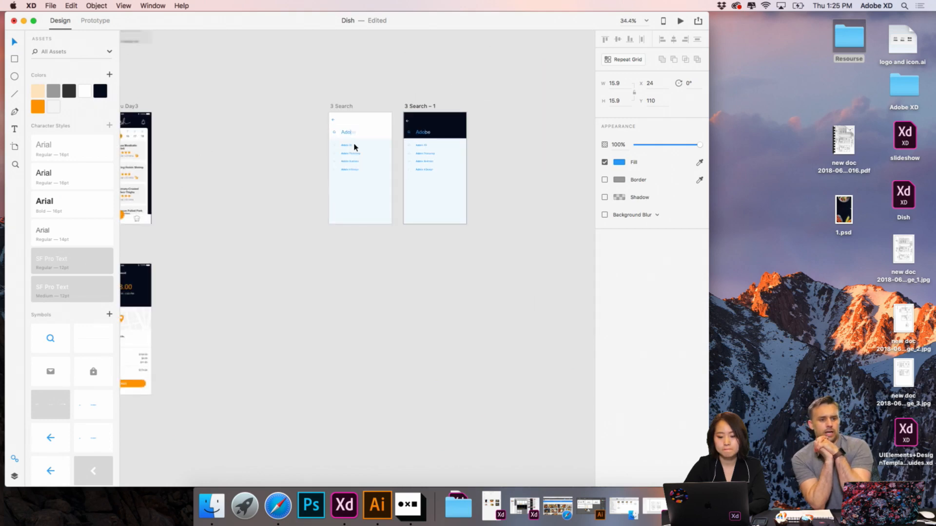
{"action": "scroll", "coordinate": [341, 142], "scroll_direction": "left", "scroll_amount": 5}
{"action": "scroll", "coordinate": [243, 121], "scroll_direction": "up", "scroll_amount": 6}
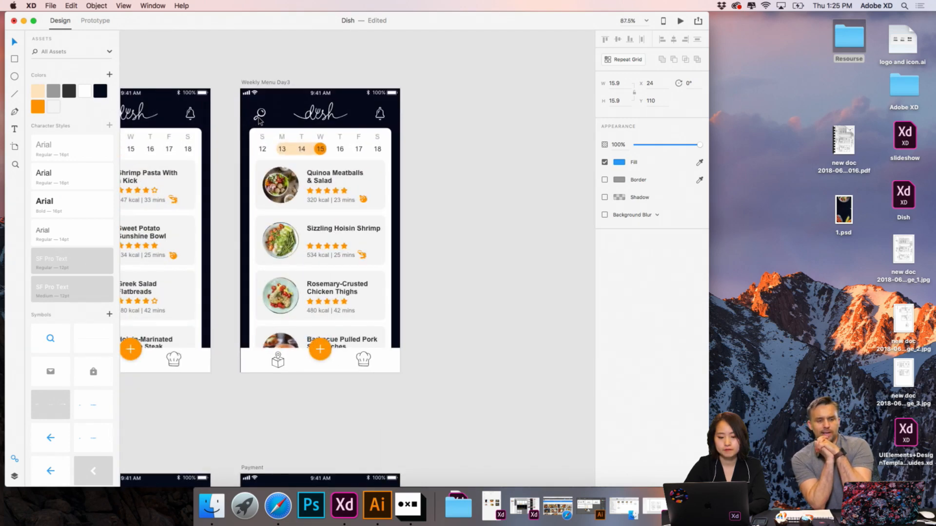
{"action": "left_click", "coordinate": [259, 118]}
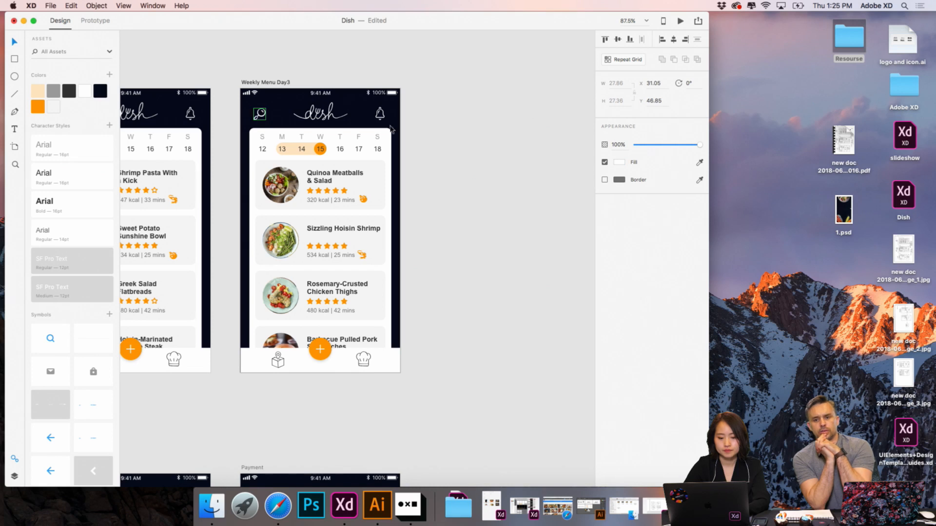
{"action": "scroll", "coordinate": [480, 161], "scroll_direction": "right", "scroll_amount": 20}
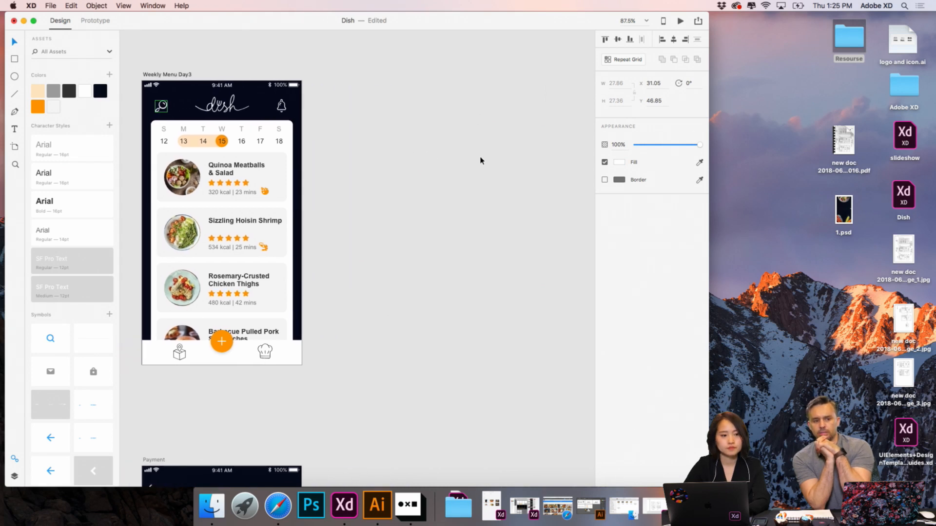
- Replace the blue search icon on the duplicated search artboard with the copied white magnifier, placing it just before the Adobe search text
{"action": "scroll", "coordinate": [480, 161], "scroll_direction": "right", "scroll_amount": 3}
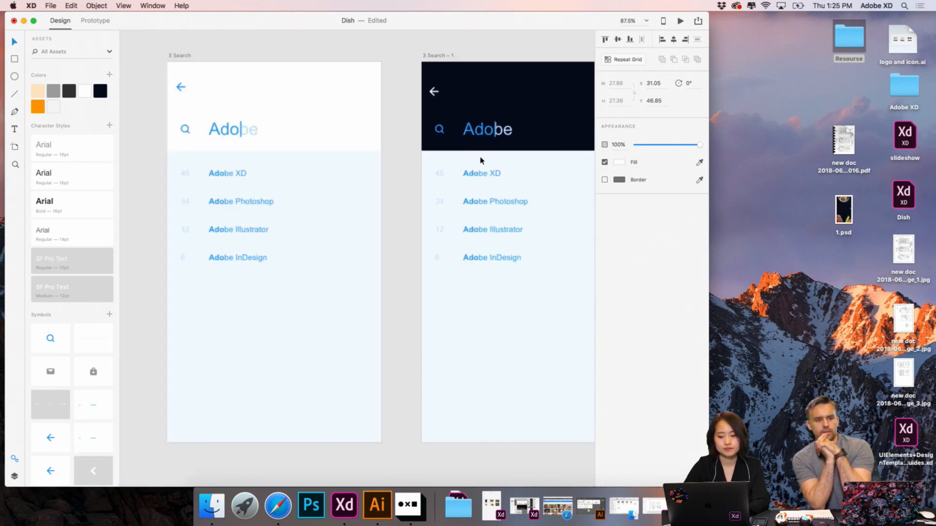
{"action": "scroll", "coordinate": [480, 157], "scroll_direction": "up", "scroll_amount": 5}
{"action": "double_click", "coordinate": [366, 152]}
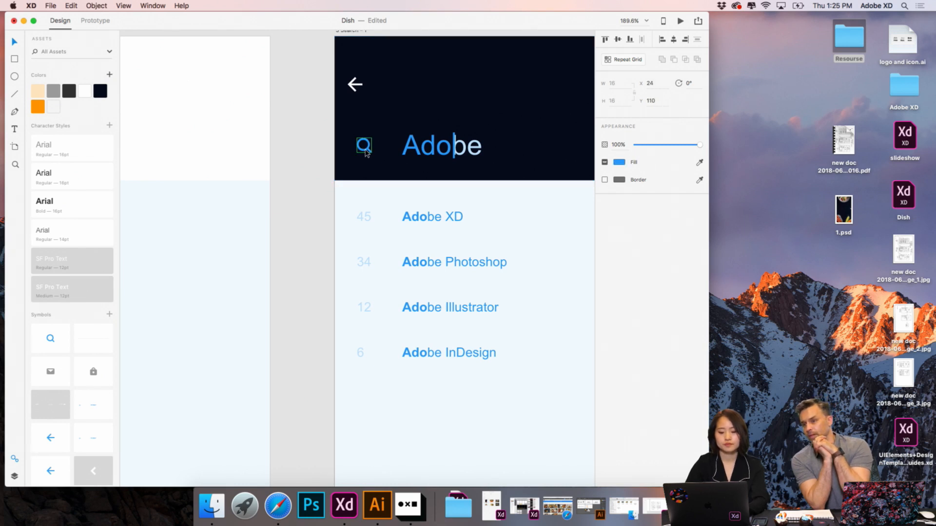
{"action": "key", "text": "Delete"}
{"action": "key", "text": "super+v"}
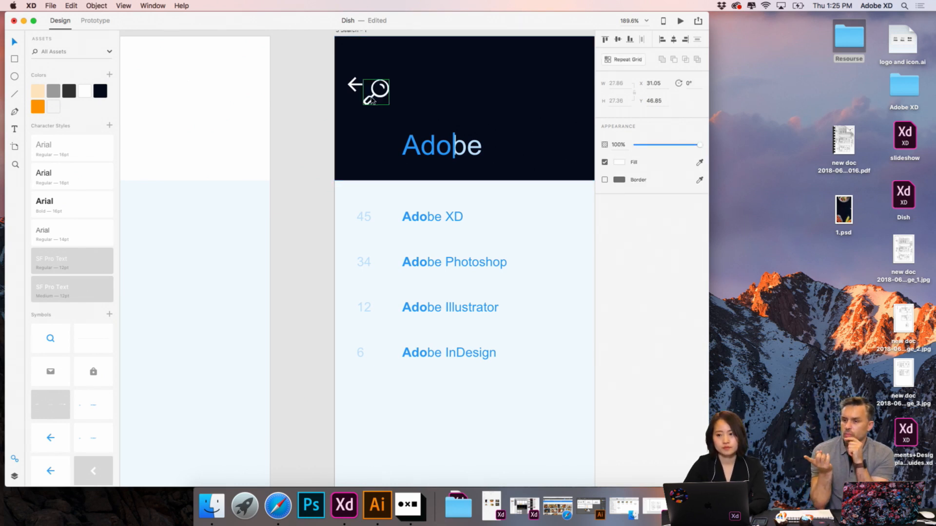
{"action": "left_click_drag", "start_coordinate": [372, 100], "coordinate": [363, 152]}
{"action": "left_click", "coordinate": [287, 160]}
{"action": "scroll", "coordinate": [285, 160], "scroll_direction": "down", "scroll_amount": 5}
{"action": "scroll", "coordinate": [285, 160], "scroll_direction": "right", "scroll_amount": 1}
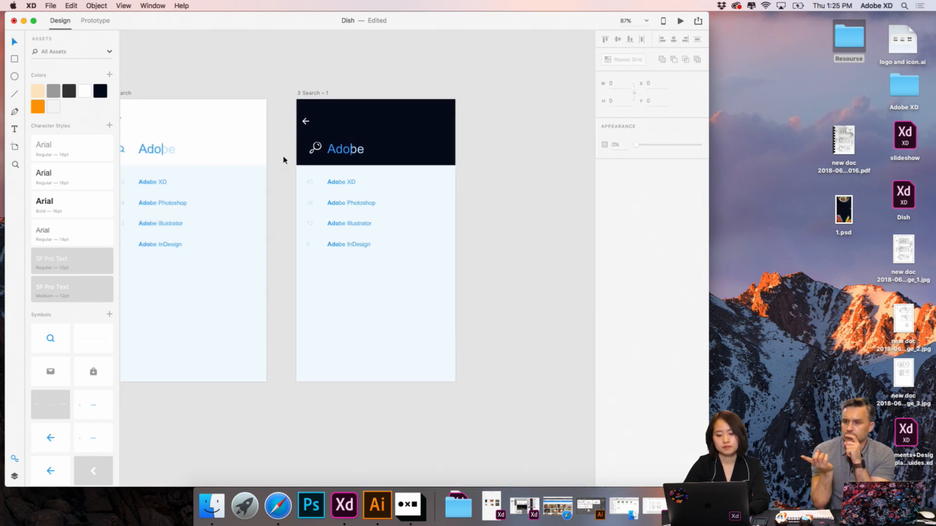
{"action": "double_click", "coordinate": [342, 149]}
{"action": "key", "text": "Escape"}
{"action": "scroll", "coordinate": [342, 149], "scroll_direction": "up", "scroll_amount": 1}
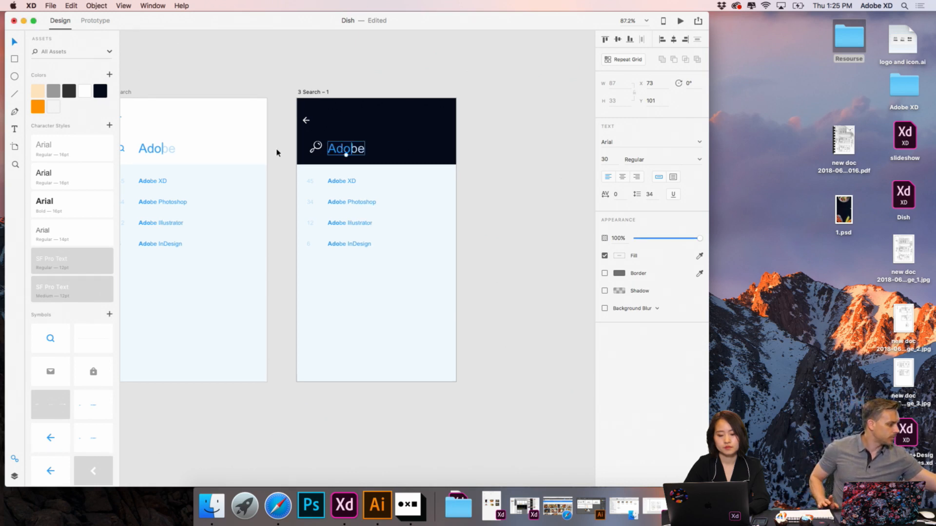
{"action": "left_click", "coordinate": [292, 155]}
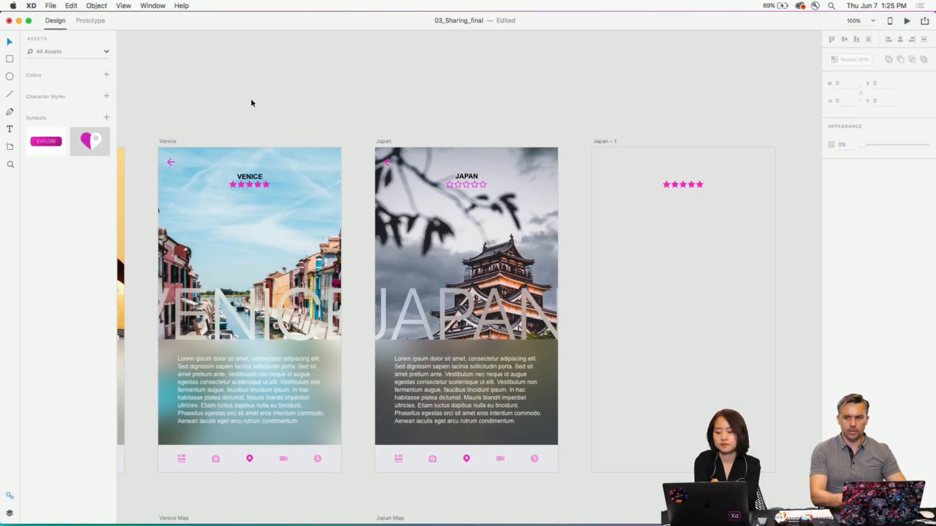
{"action": "scroll", "coordinate": [251, 103], "scroll_direction": "left", "scroll_amount": 3}
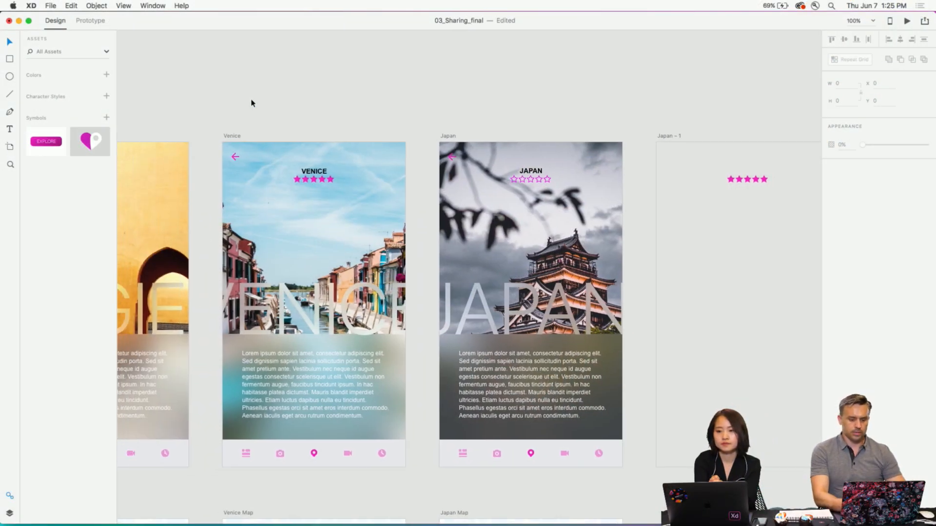
- In the 03_Sharing_final document, switch the Japan star rating's prototype link to Japan – 1 to a transition
{"action": "left_click", "coordinate": [665, 136]}
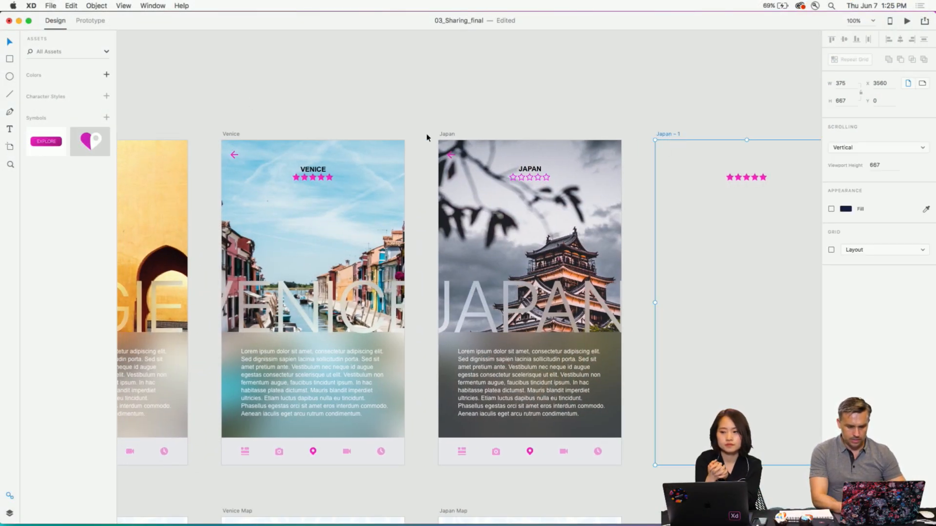
{"action": "left_click", "coordinate": [86, 19]}
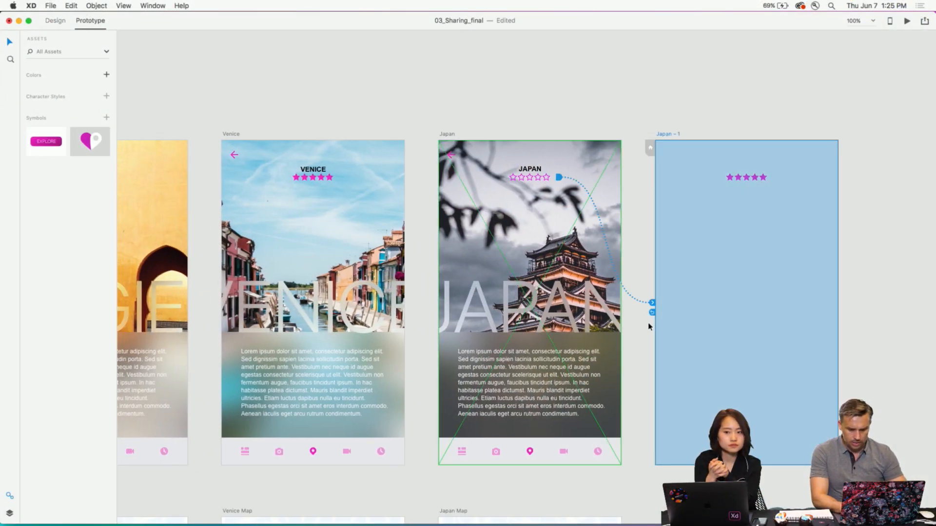
{"action": "left_click", "coordinate": [652, 303]}
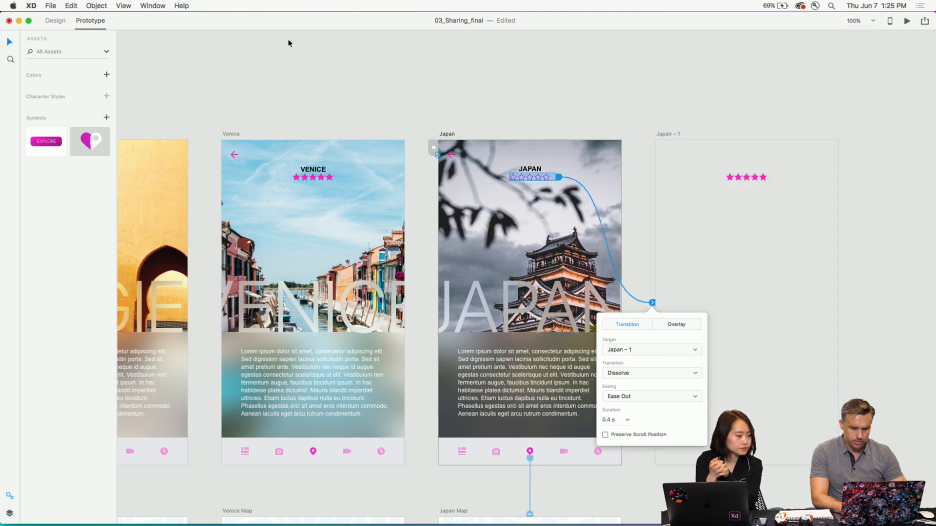
{"action": "left_click", "coordinate": [317, 83]}
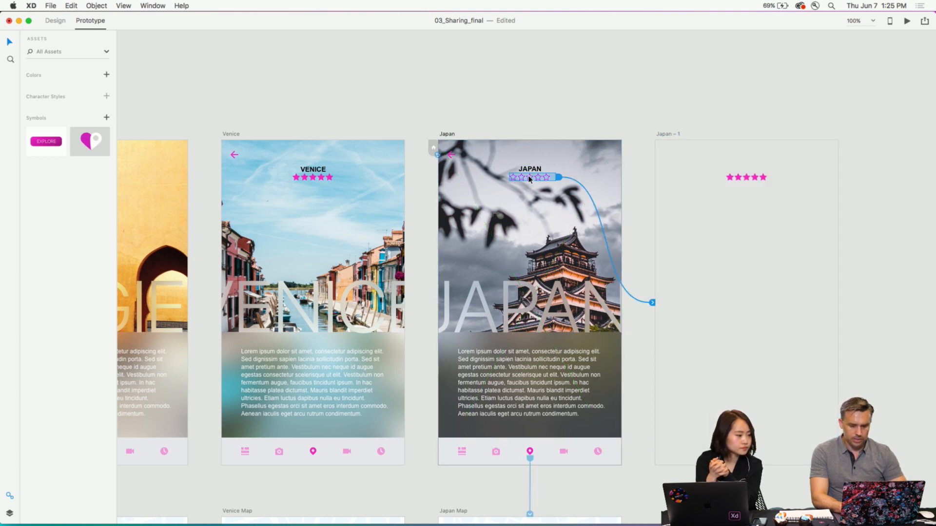
{"action": "left_click", "coordinate": [280, 72]}
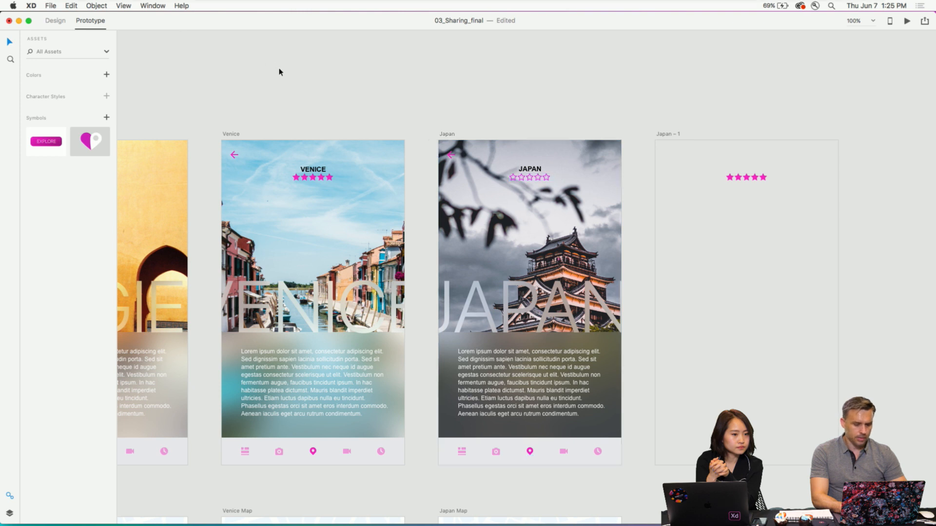
- Link the outlined star rating grid on the Japan artboard to the Japan – 1 artboard in the prototype
{"action": "left_click", "coordinate": [53, 22]}
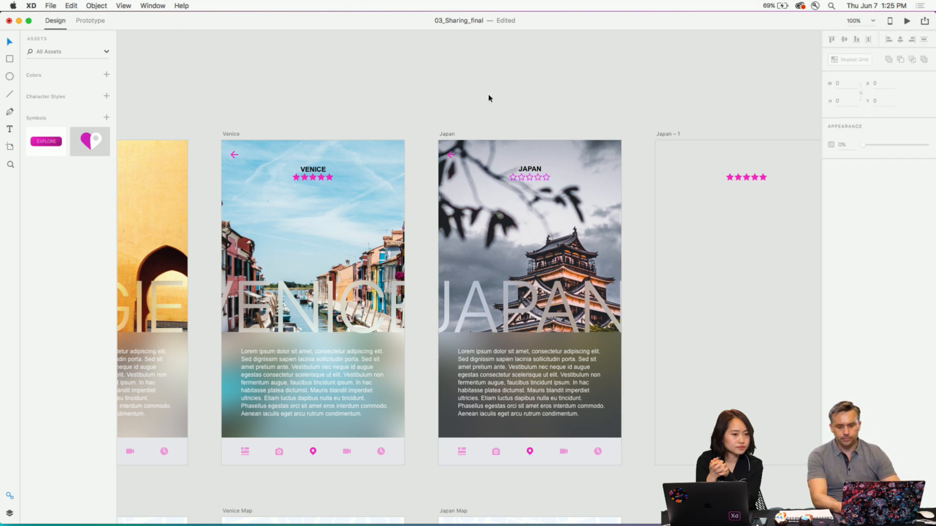
{"action": "scroll", "coordinate": [489, 98], "scroll_direction": "right", "scroll_amount": 5}
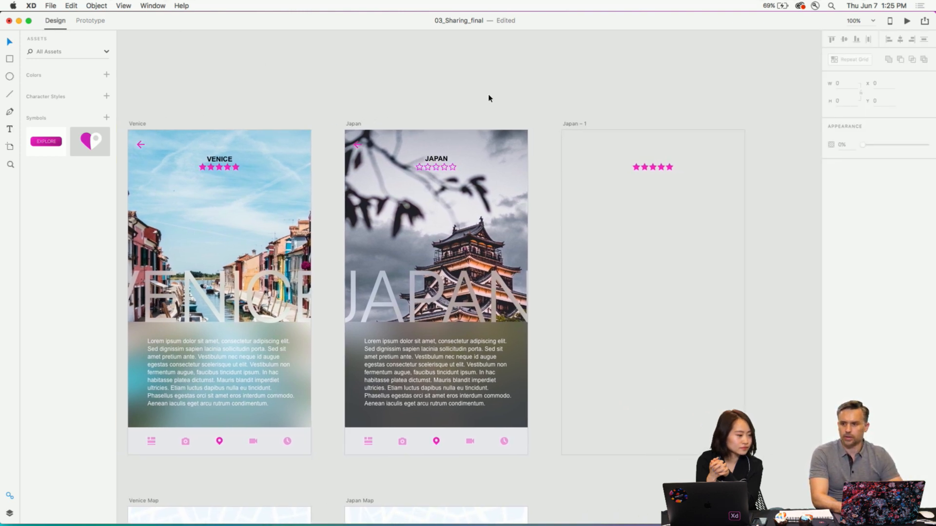
{"action": "scroll", "coordinate": [489, 98], "scroll_direction": "down", "scroll_amount": 3}
{"action": "scroll", "coordinate": [489, 98], "scroll_direction": "left", "scroll_amount": 4}
{"action": "scroll", "coordinate": [489, 98], "scroll_direction": "right", "scroll_amount": 4}
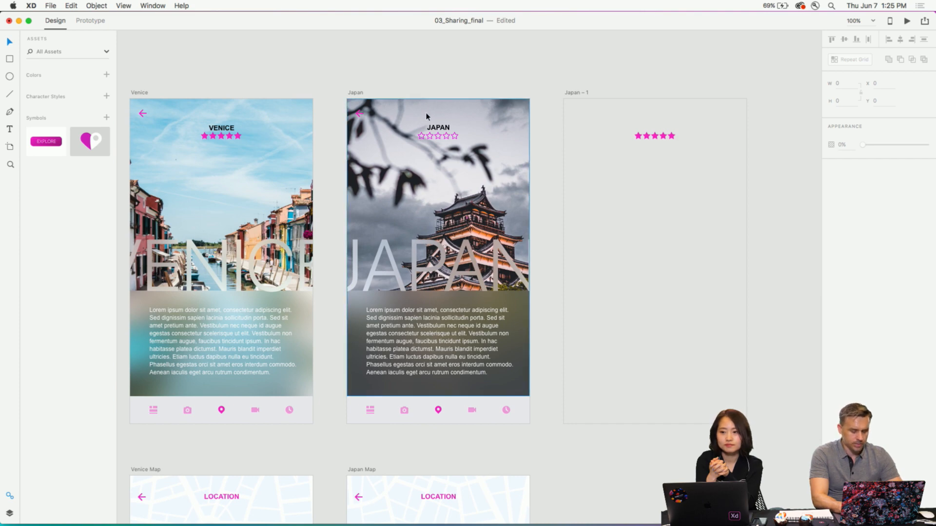
{"action": "scroll", "coordinate": [426, 116], "scroll_direction": "up", "scroll_amount": 6}
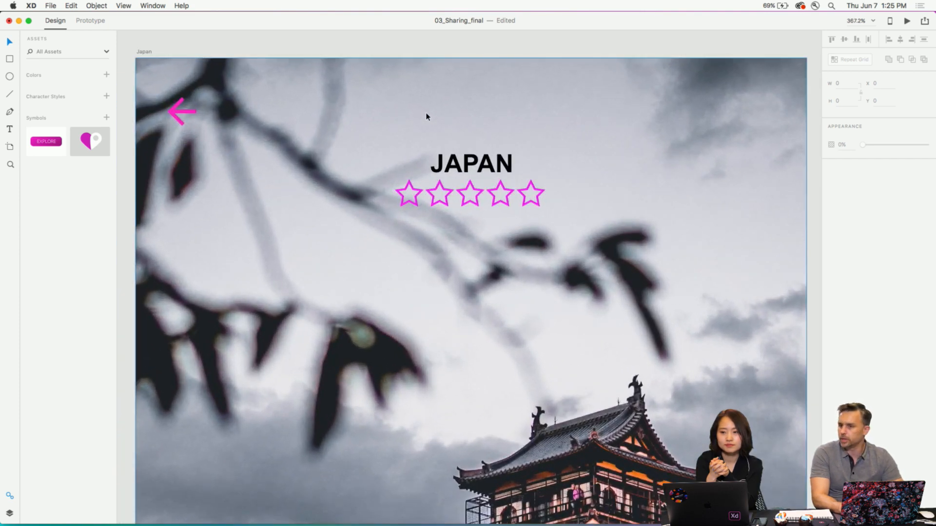
{"action": "scroll", "coordinate": [426, 116], "scroll_direction": "down", "scroll_amount": 6}
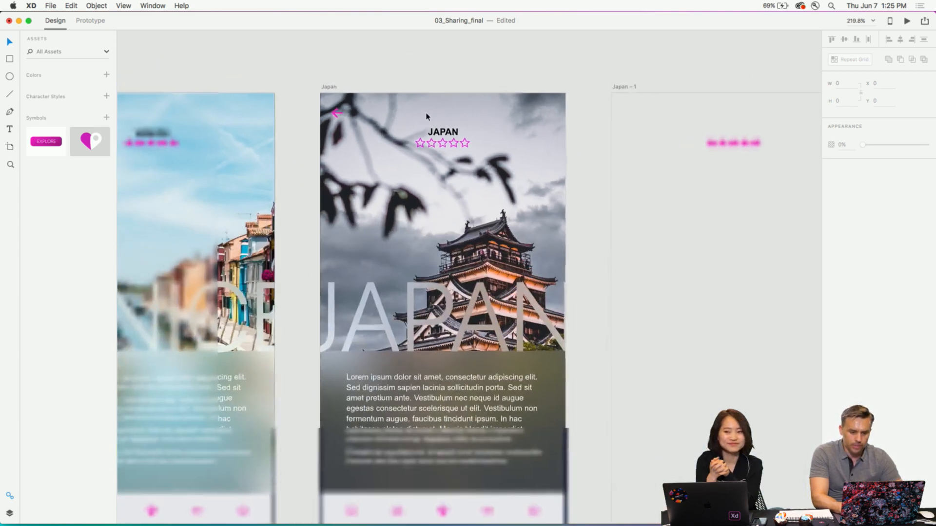
{"action": "left_click", "coordinate": [434, 144]}
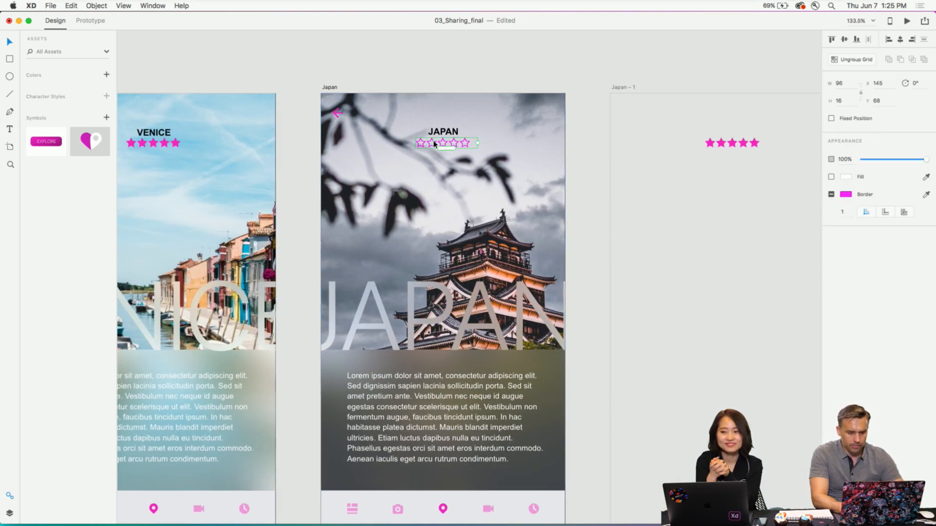
{"action": "left_click", "coordinate": [82, 21]}
{"action": "left_click_drag", "start_coordinate": [481, 143], "coordinate": [731, 292]}
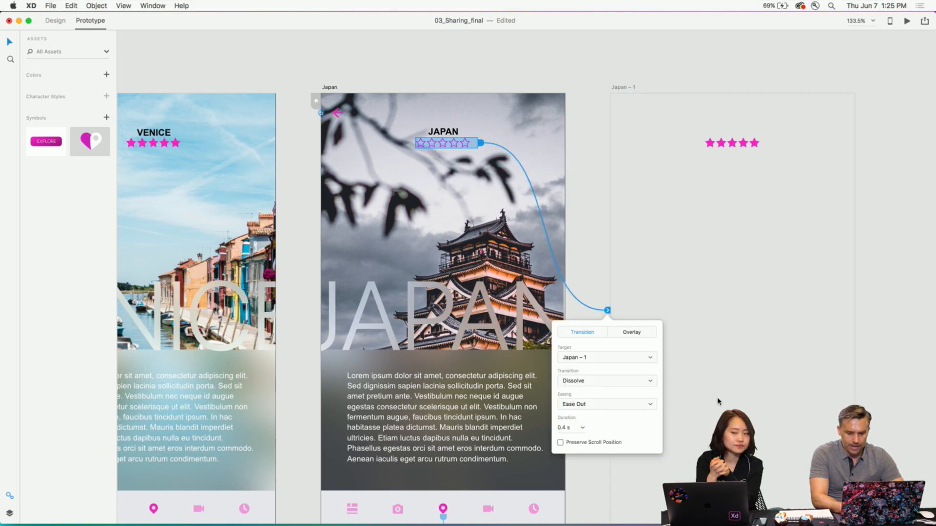
{"action": "scroll", "coordinate": [718, 401], "scroll_direction": "up", "scroll_amount": 5}
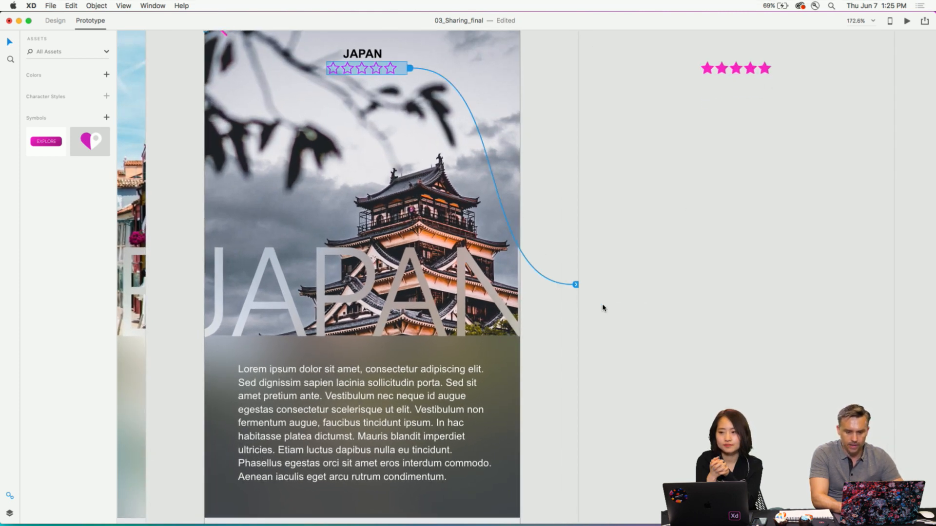
- Set the Japan star rating's link to show Japan – 1 as an overlay
{"action": "left_click", "coordinate": [575, 287]}
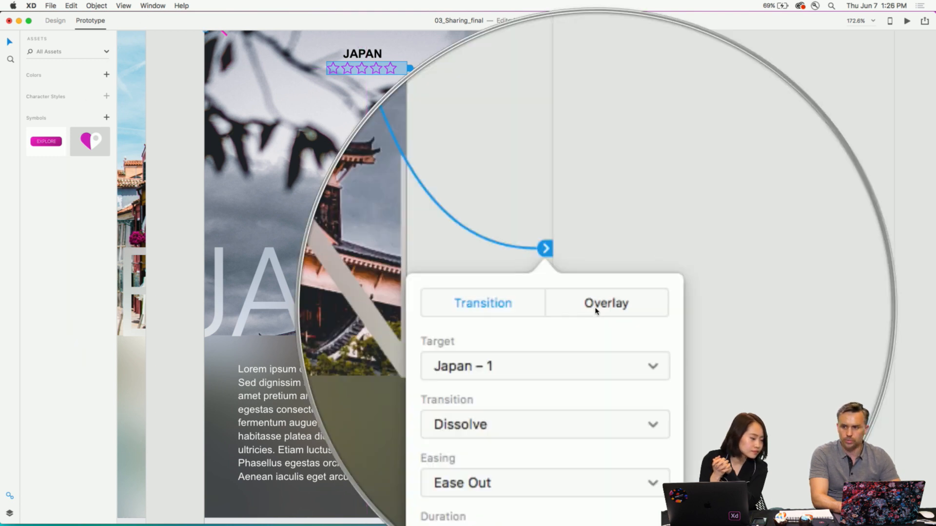
{"action": "left_click", "coordinate": [596, 310]}
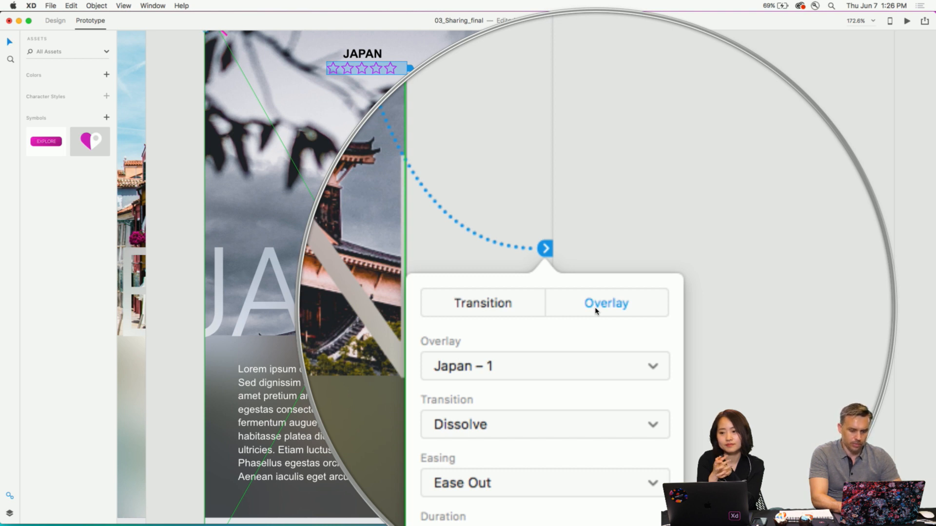
{"action": "key", "text": "alt"}
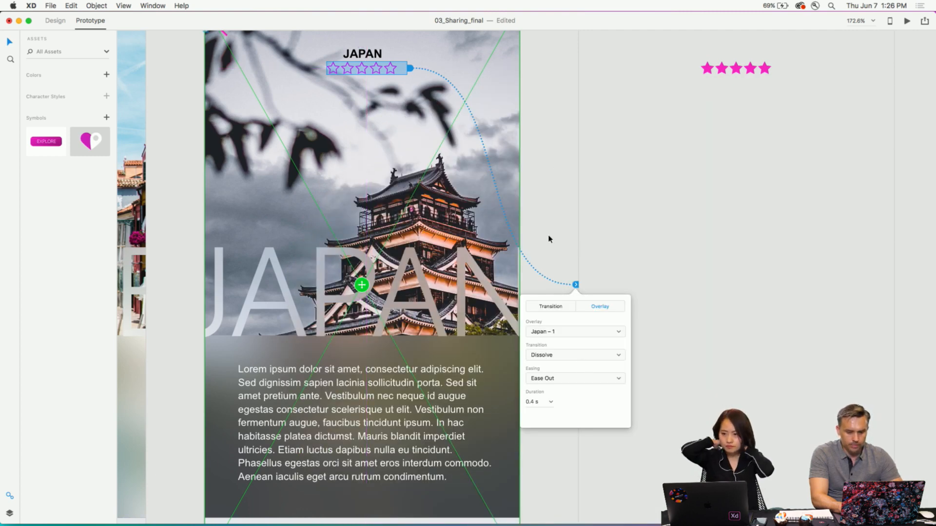
{"action": "left_click", "coordinate": [552, 235]}
{"action": "scroll", "coordinate": [643, 208], "scroll_direction": "up", "scroll_amount": 5}
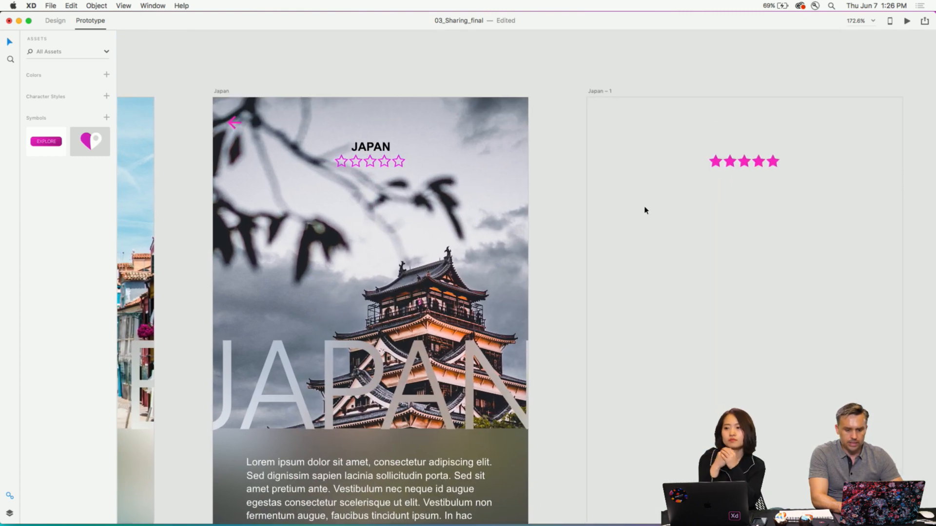
- Examine the prototype links into the Japan – 1 artboard and its previous-artboard link settings
{"action": "left_click", "coordinate": [595, 90]}
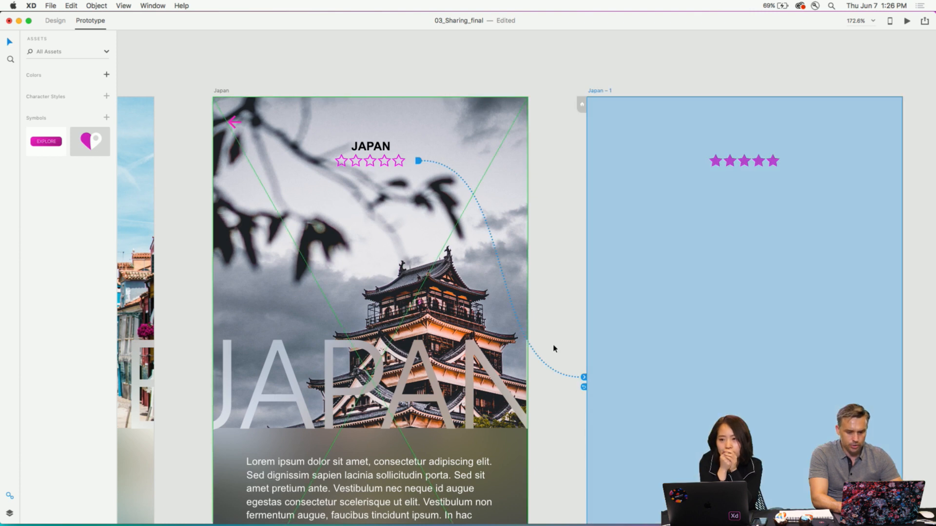
{"action": "left_click", "coordinate": [584, 388]}
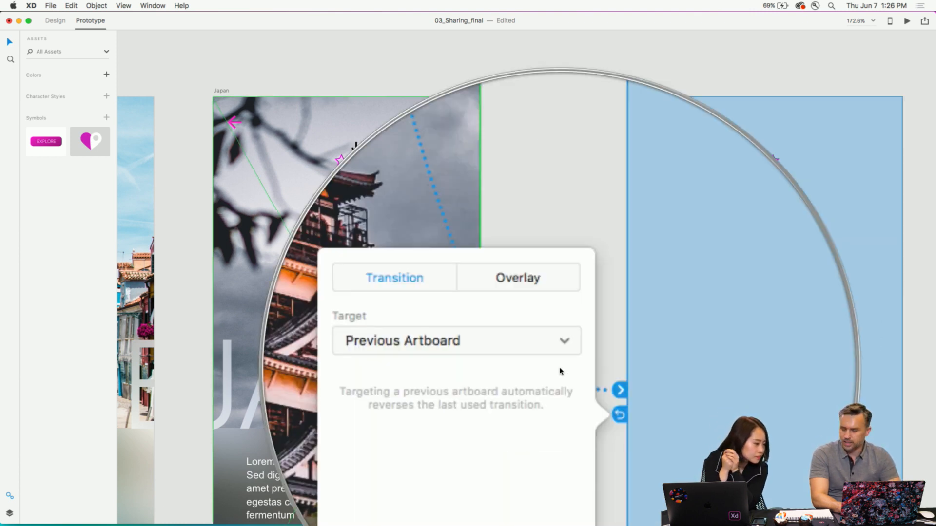
{"action": "left_click", "coordinate": [554, 265]}
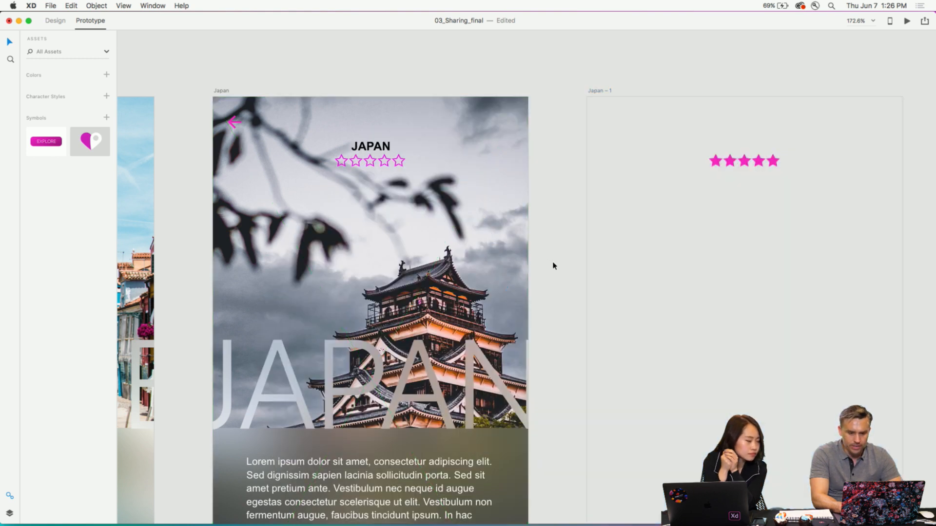
- Add a magenta border to the stars in the Venice artboard's rating grid
{"action": "scroll", "coordinate": [554, 265], "scroll_direction": "left", "scroll_amount": 10}
{"action": "scroll", "coordinate": [554, 265], "scroll_direction": "left", "scroll_amount": 5}
{"action": "double_click", "coordinate": [480, 190]}
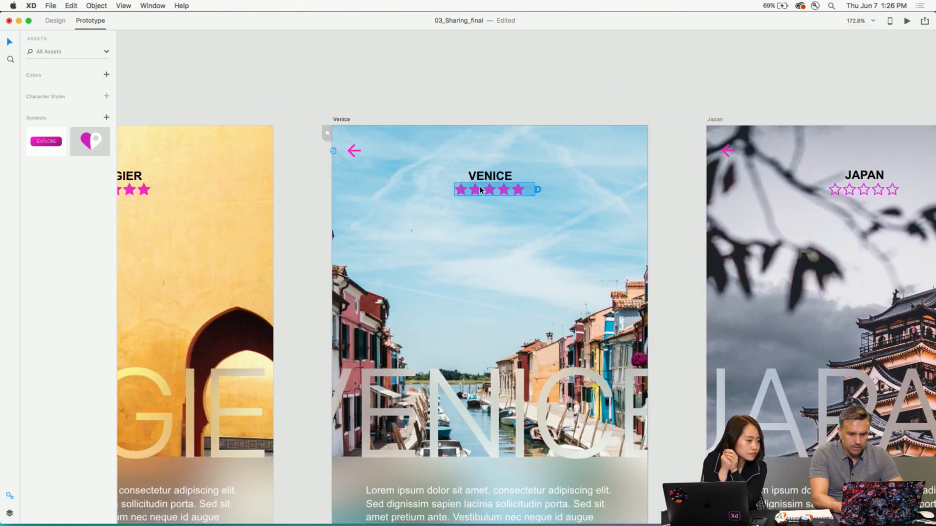
{"action": "left_click", "coordinate": [59, 21]}
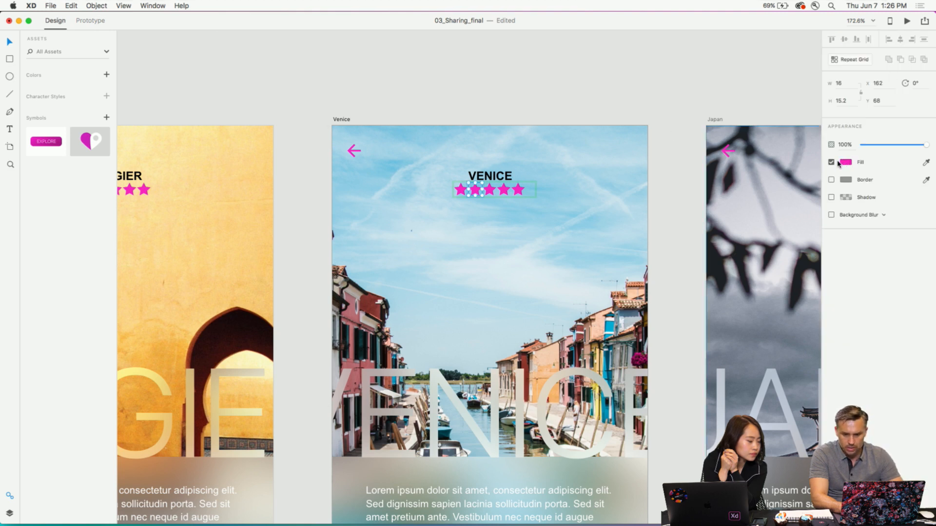
{"action": "left_click", "coordinate": [832, 179]}
{"action": "left_click", "coordinate": [846, 179]}
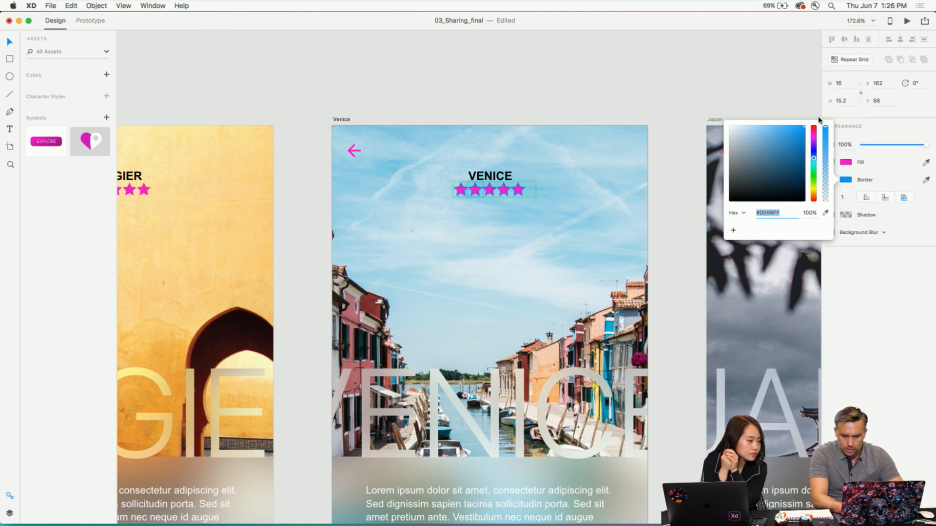
{"action": "left_click", "coordinate": [816, 142]}
{"action": "left_click", "coordinate": [871, 167]}
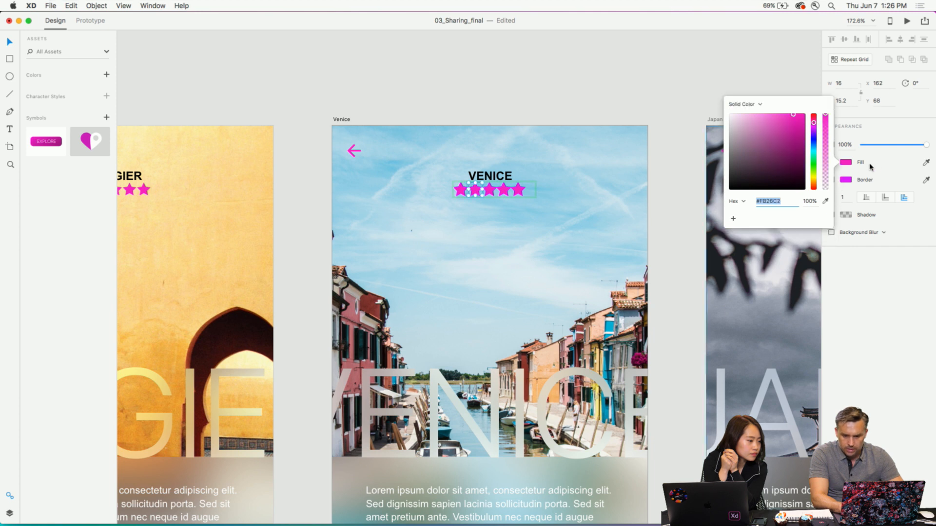
- Set the Venice stars' border to an inner stroke and turn off their fill
{"action": "left_click", "coordinate": [867, 197]}
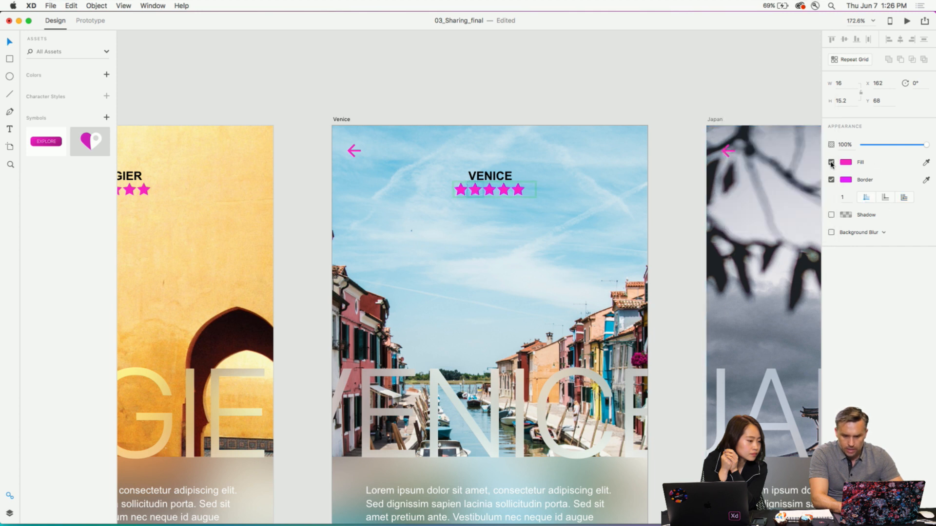
{"action": "left_click", "coordinate": [831, 163]}
{"action": "left_click", "coordinate": [592, 83]}
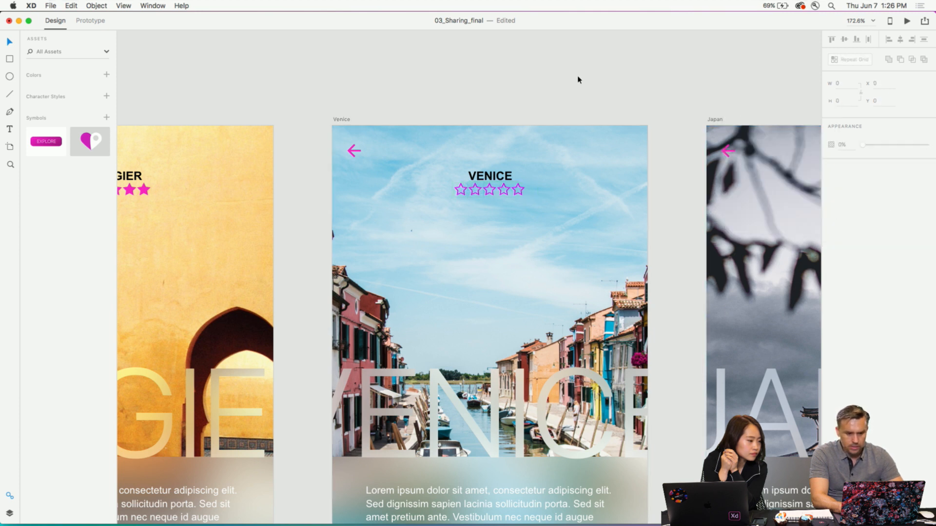
- Link the outlined star rating grid on the Venice artboard to Japan – 1 as an overlay in the prototype
{"action": "left_click", "coordinate": [503, 190]}
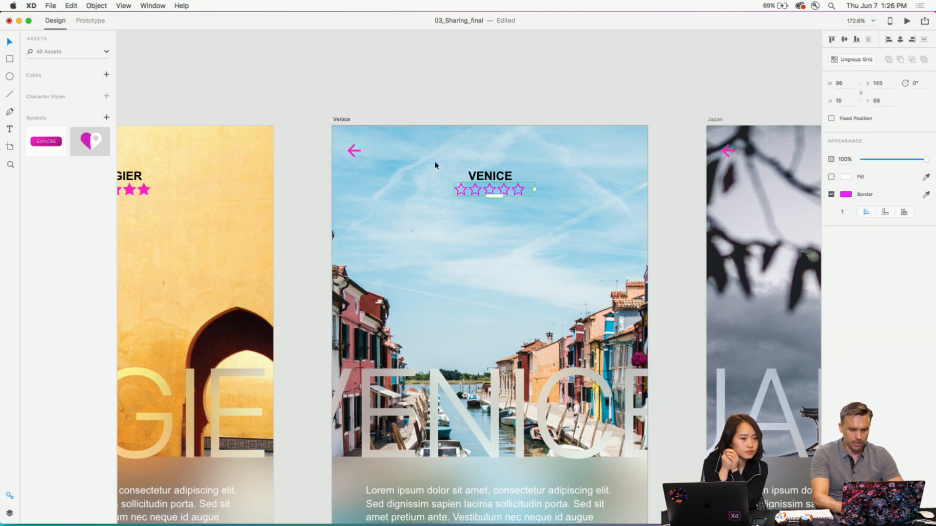
{"action": "left_click", "coordinate": [90, 20]}
{"action": "scroll", "coordinate": [529, 133], "scroll_direction": "right", "scroll_amount": 5}
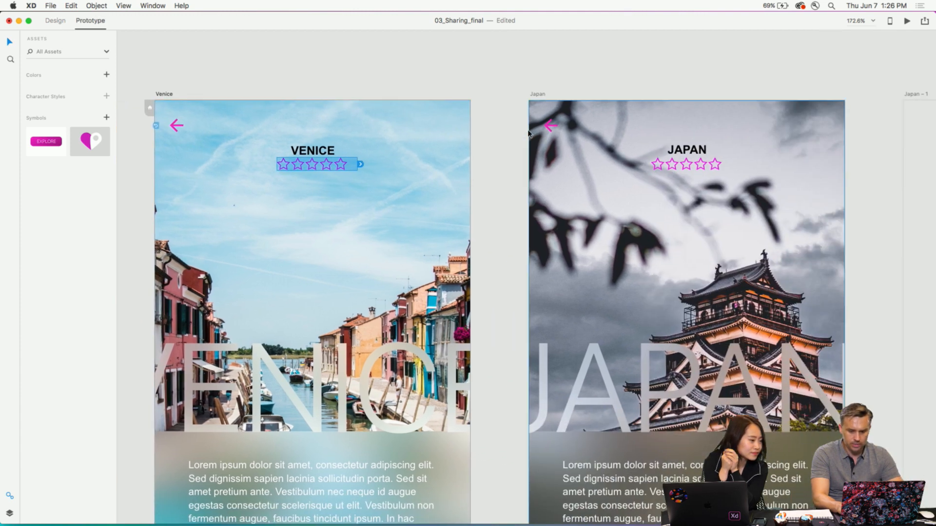
{"action": "key", "text": "super+1"}
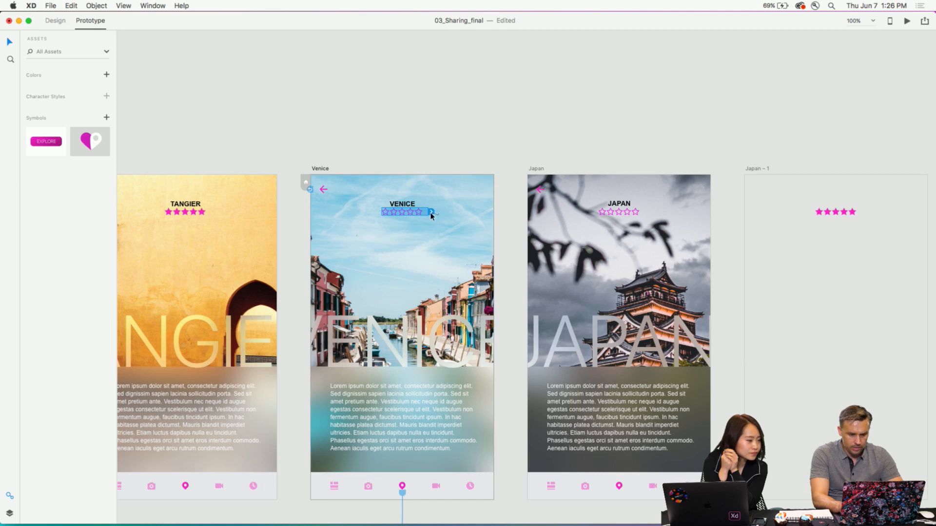
{"action": "left_click_drag", "start_coordinate": [432, 216], "coordinate": [804, 291]}
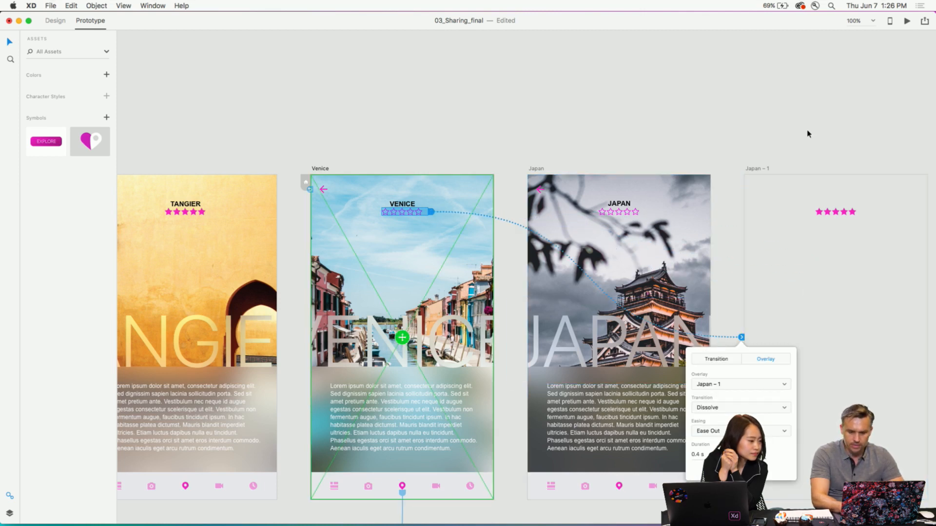
- Rename the Japan – 1 artboard as "5 stars"
{"action": "double_click", "coordinate": [750, 170]}
{"action": "type", "text": "5 starts"}
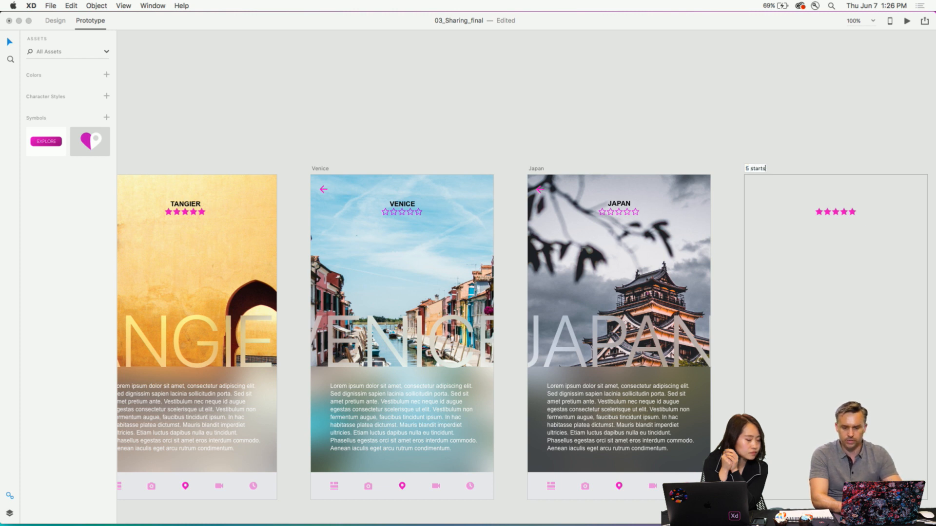
{"action": "key", "text": "Return"}
{"action": "key", "text": "super+z"}
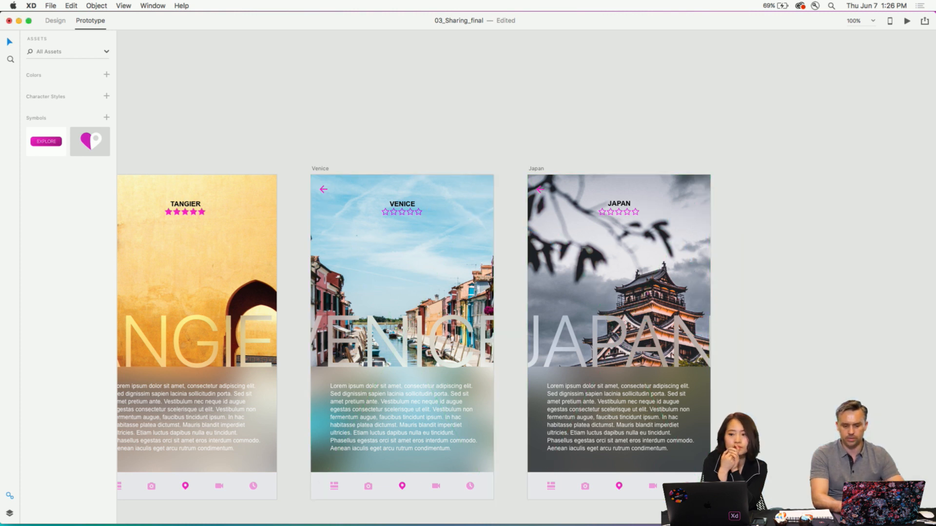
{"action": "key", "text": "super+shift+z"}
{"action": "double_click", "coordinate": [756, 170]}
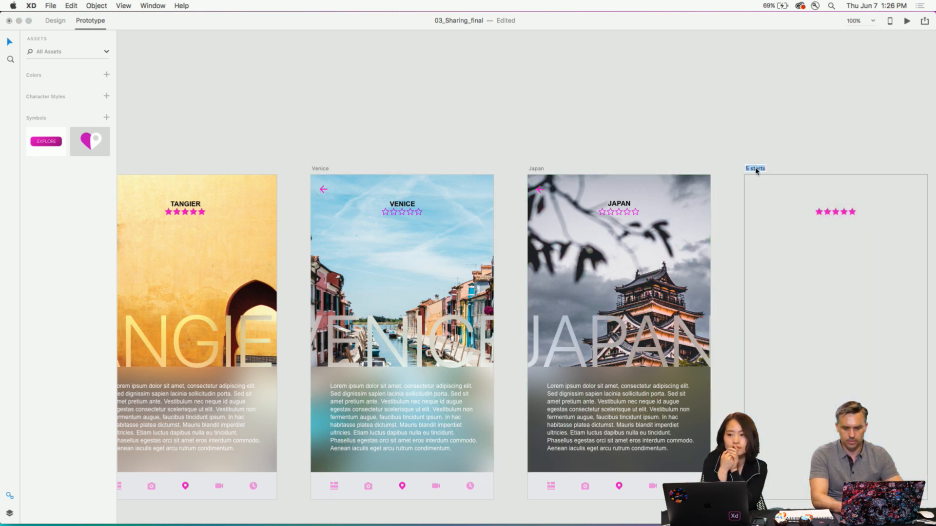
{"action": "left_click", "coordinate": [761, 168]}
{"action": "key", "text": "BackSpace"}
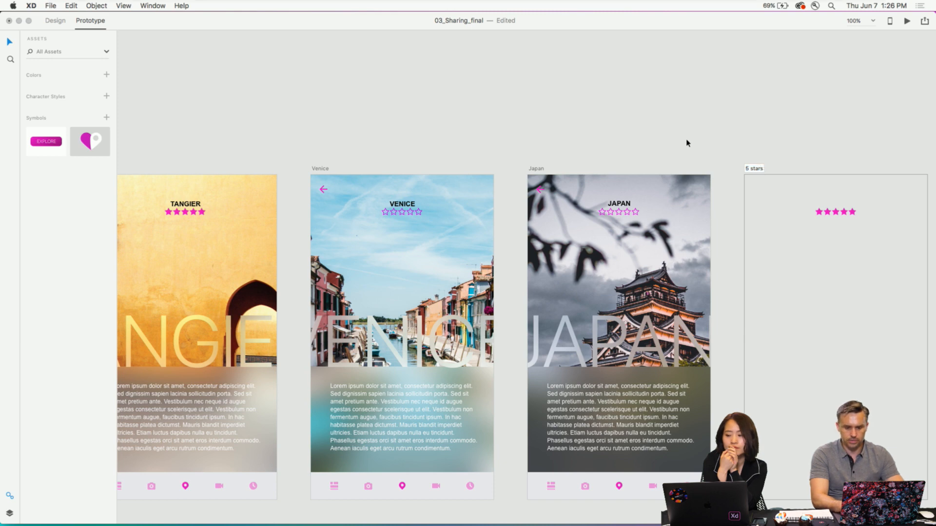
{"action": "key", "text": "Return"}
- Preview the prototype from the Main artboard, open the Japan page and test its star rating overlay in full screen
{"action": "left_click", "coordinate": [906, 22]}
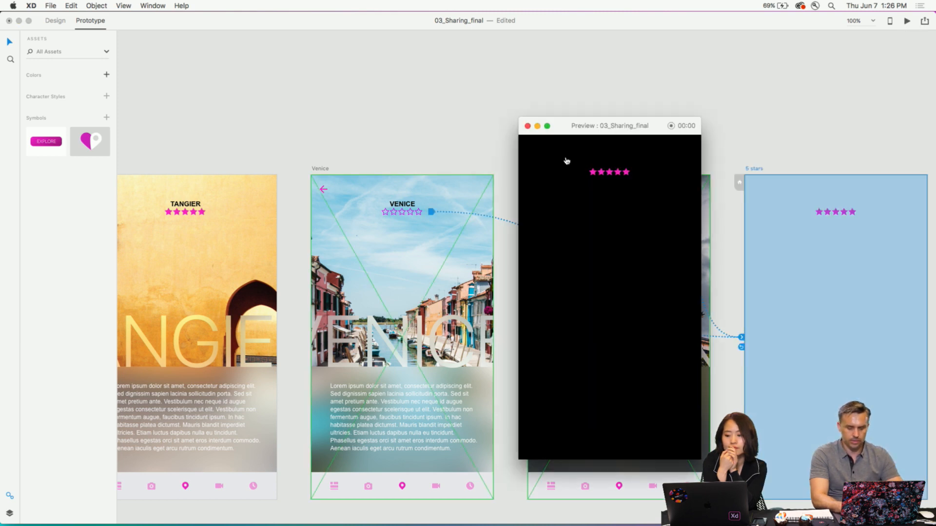
{"action": "left_click", "coordinate": [528, 127]}
{"action": "scroll", "coordinate": [295, 145], "scroll_direction": "left", "scroll_amount": 15}
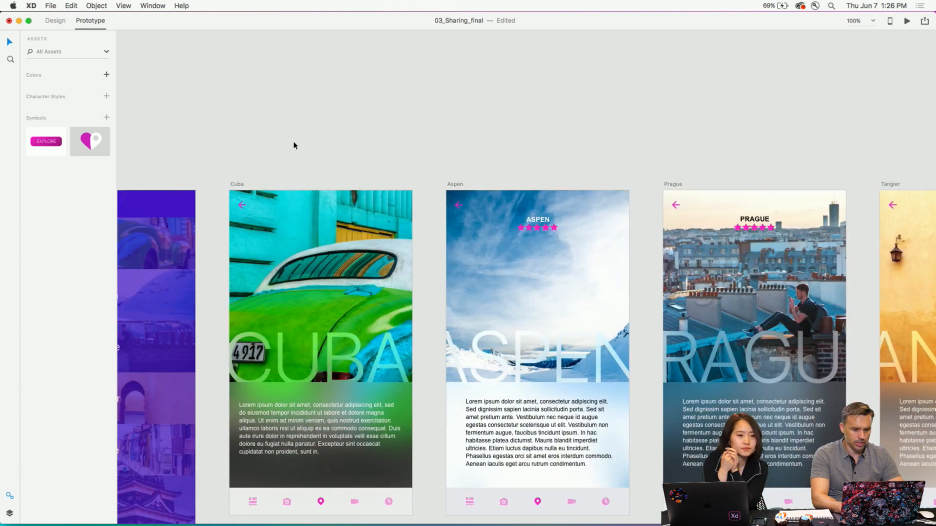
{"action": "scroll", "coordinate": [293, 144], "scroll_direction": "left", "scroll_amount": 10}
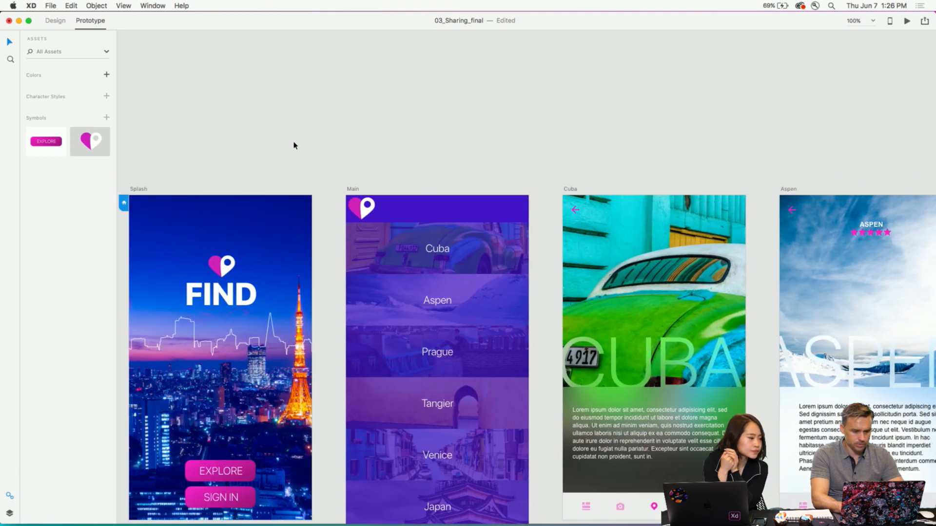
{"action": "left_click", "coordinate": [355, 189]}
{"action": "left_click", "coordinate": [907, 21]}
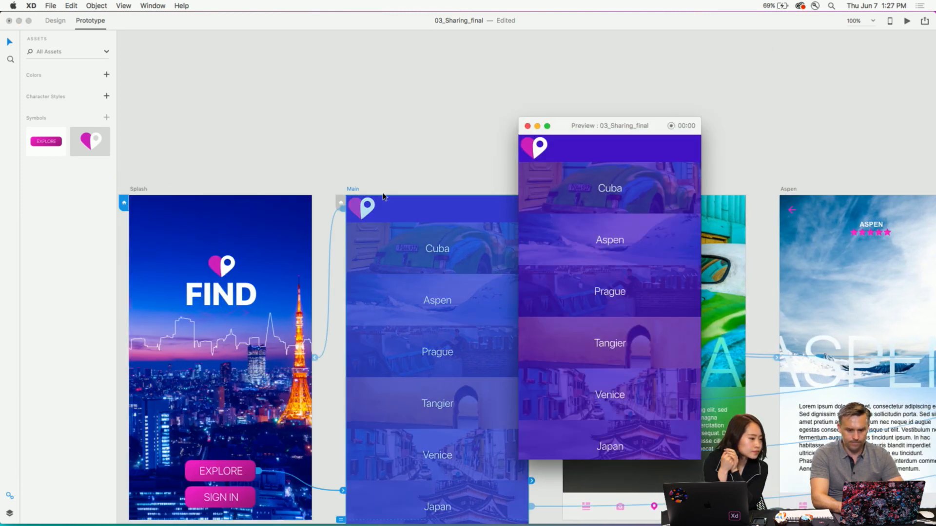
{"action": "scroll", "coordinate": [589, 212], "scroll_direction": "down", "scroll_amount": 5}
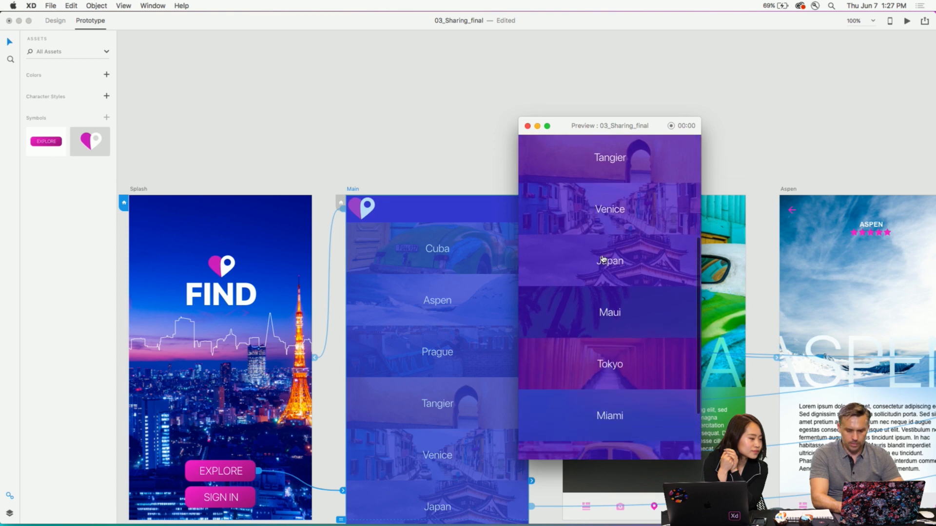
{"action": "left_click", "coordinate": [603, 259]}
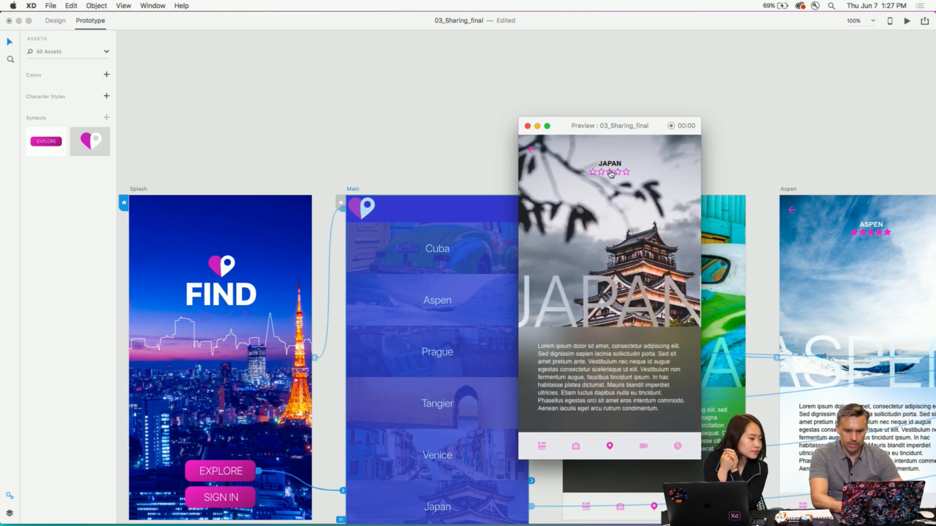
{"action": "left_click", "coordinate": [547, 126]}
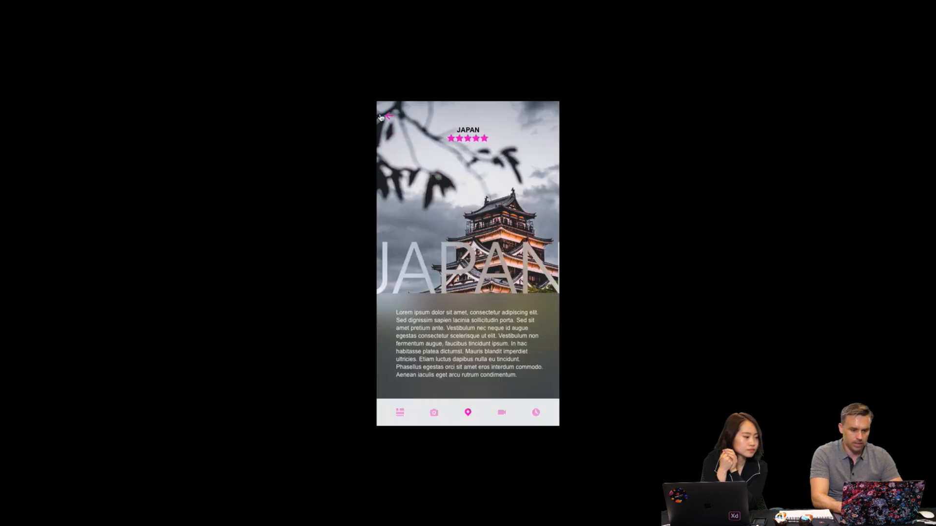
- Return to the city list in the preview, open Venice, test its star rating overlay and close the preview
{"action": "left_click", "coordinate": [390, 119]}
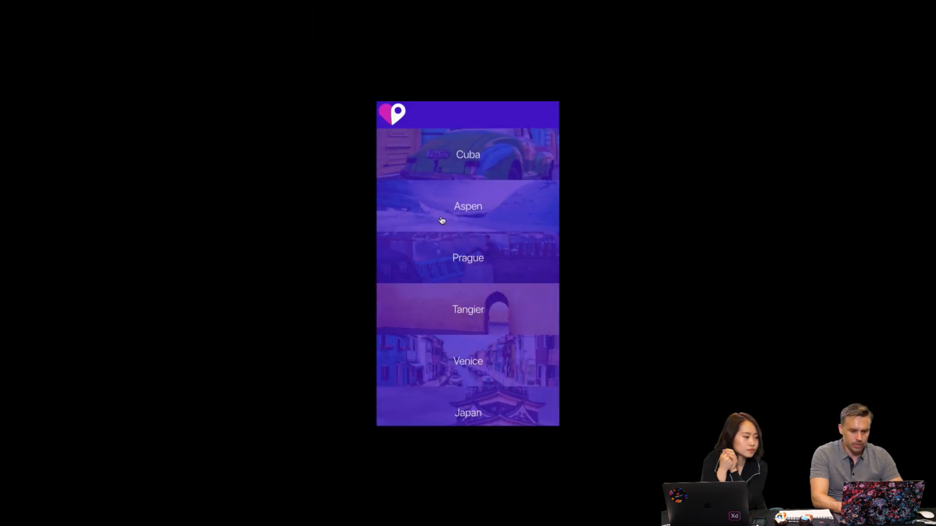
{"action": "left_click", "coordinate": [472, 360]}
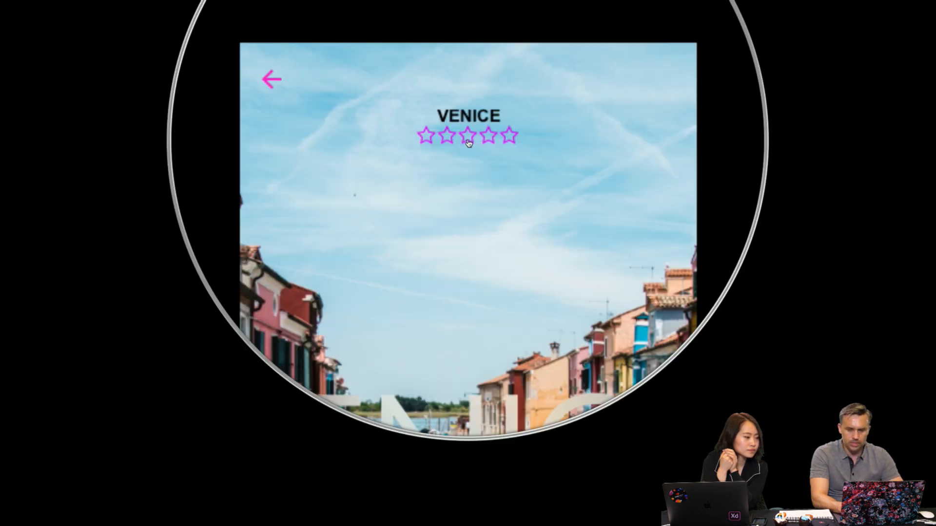
{"action": "left_click", "coordinate": [468, 142]}
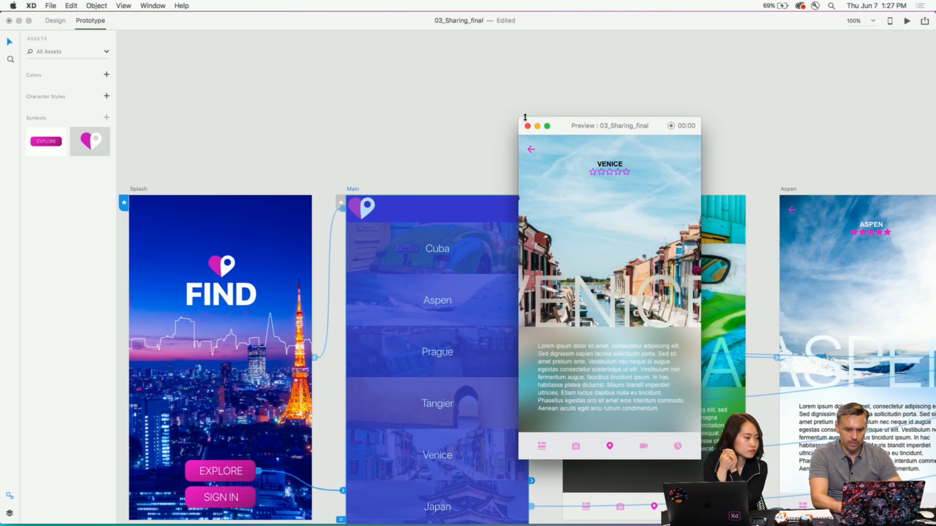
{"action": "left_click", "coordinate": [527, 126]}
- Duplicate the 5 stars artboard
{"action": "scroll", "coordinate": [522, 229], "scroll_direction": "right", "scroll_amount": 10}
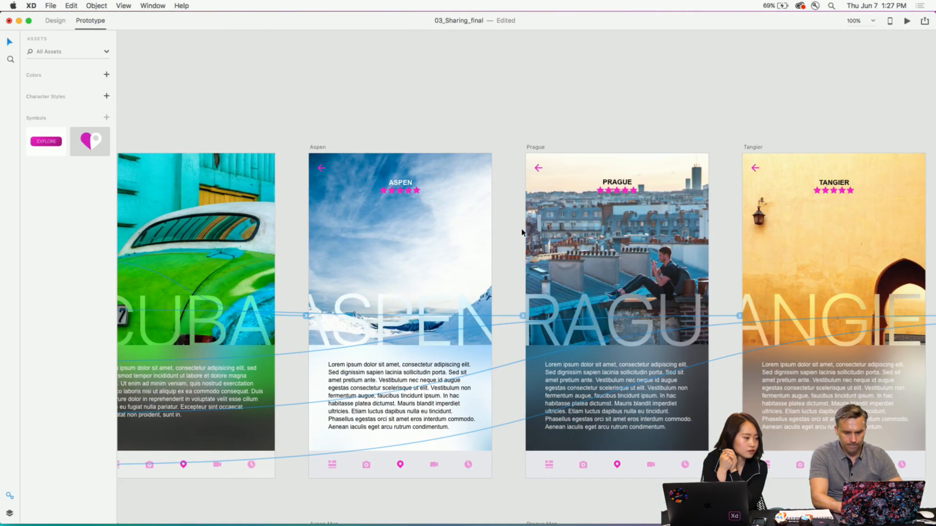
{"action": "scroll", "coordinate": [522, 233], "scroll_direction": "right", "scroll_amount": 18}
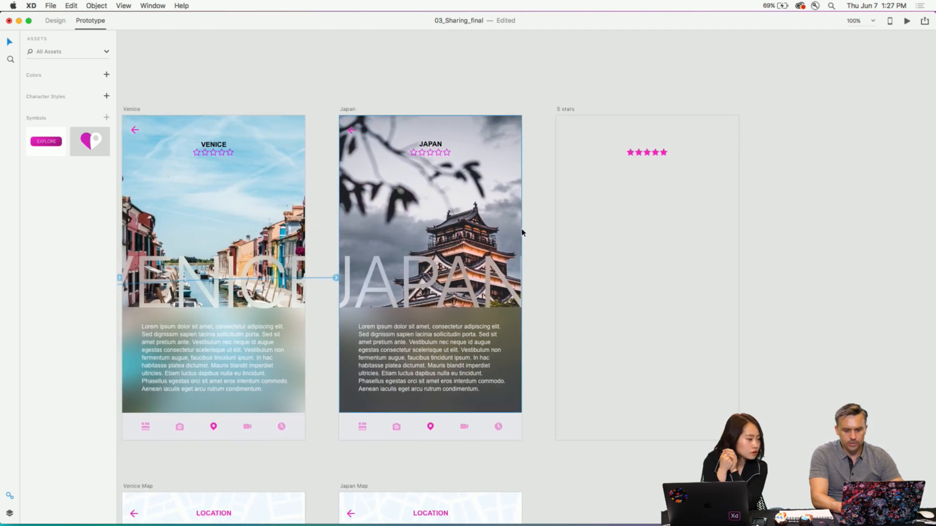
{"action": "left_click", "coordinate": [566, 112]}
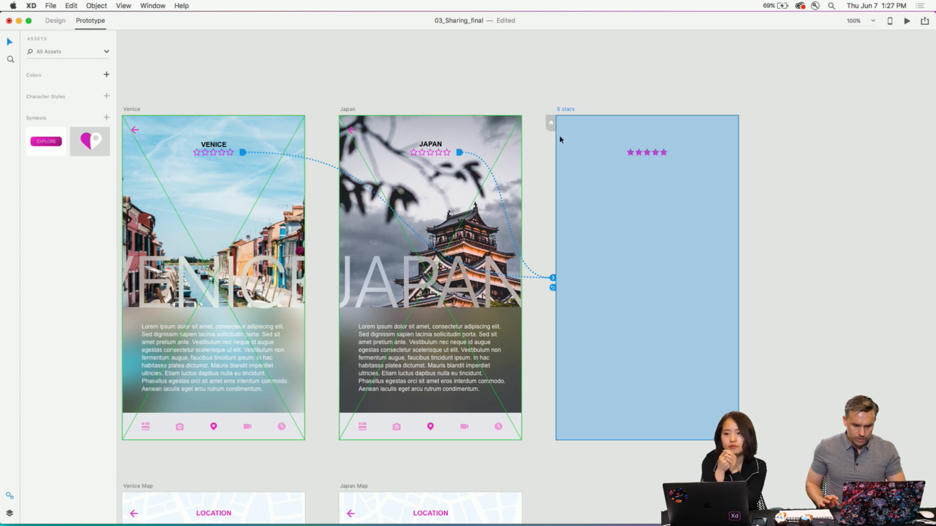
{"action": "key", "text": "super+d"}
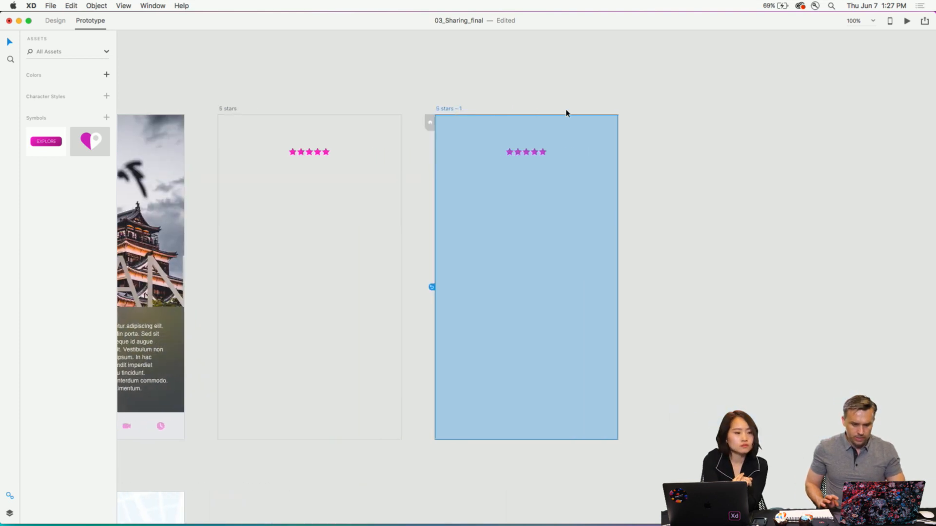
- Copy the star row on the 5 stars – 1 artboard in Design mode
{"action": "left_click", "coordinate": [513, 154]}
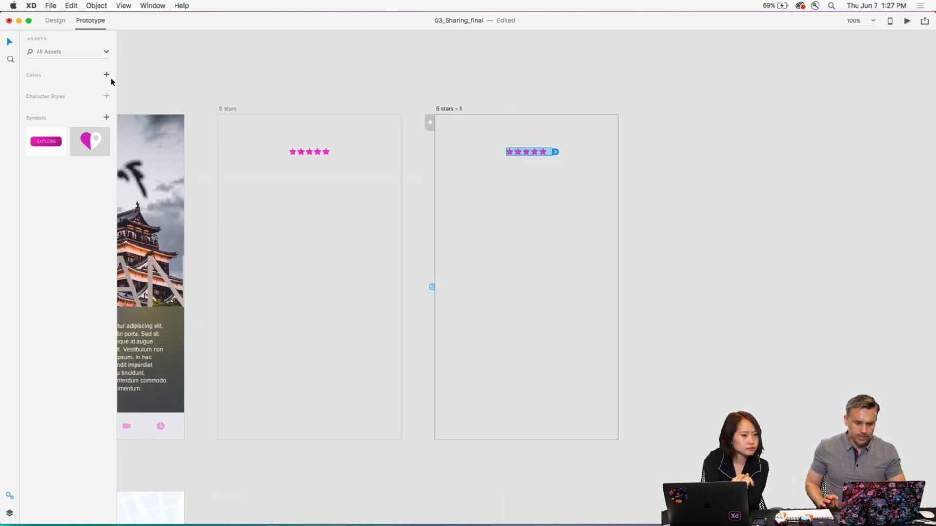
{"action": "left_click", "coordinate": [55, 20]}
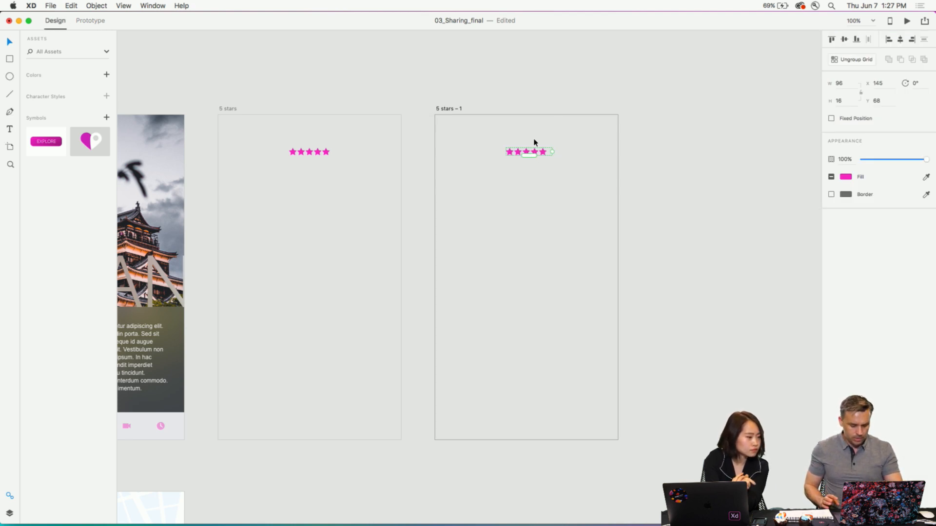
{"action": "key", "text": "super+c"}
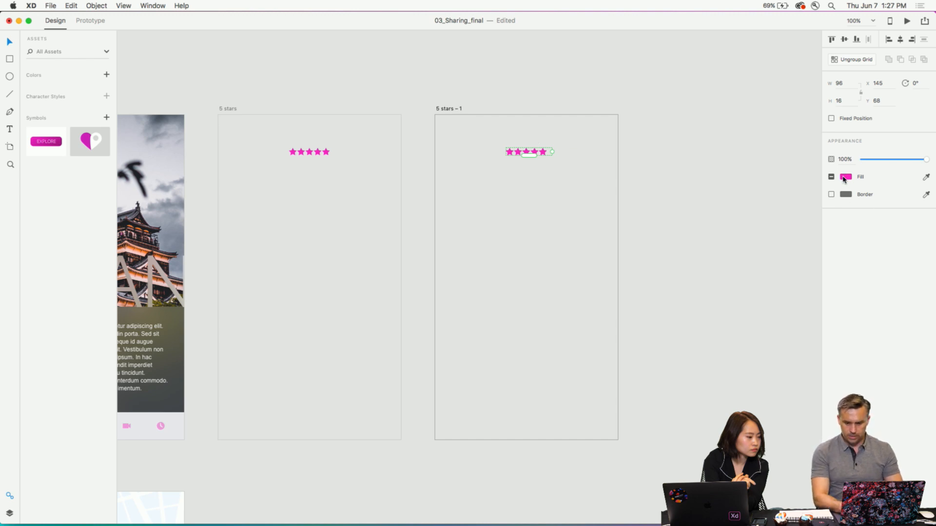
{"action": "left_click", "coordinate": [832, 194]}
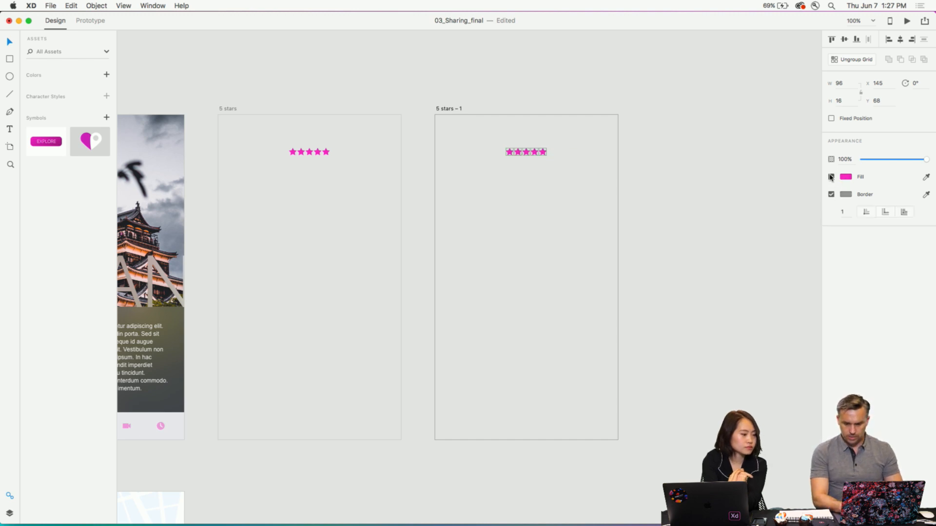
{"action": "left_click", "coordinate": [831, 176]}
{"action": "left_click", "coordinate": [846, 194]}
{"action": "left_click_drag", "start_coordinate": [813, 163], "coordinate": [820, 138]}
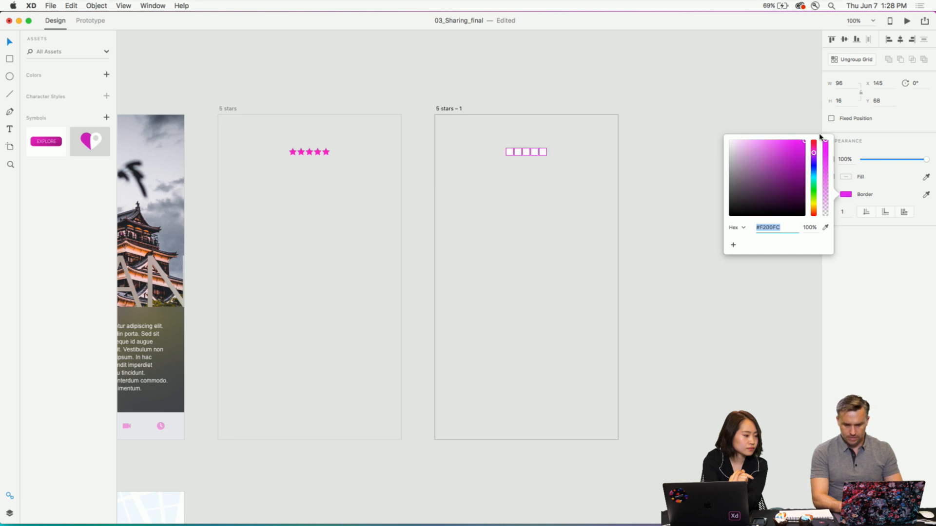
{"action": "left_click", "coordinate": [538, 72]}
{"action": "key", "text": "super+z"}
{"action": "key", "text": "super+z"}
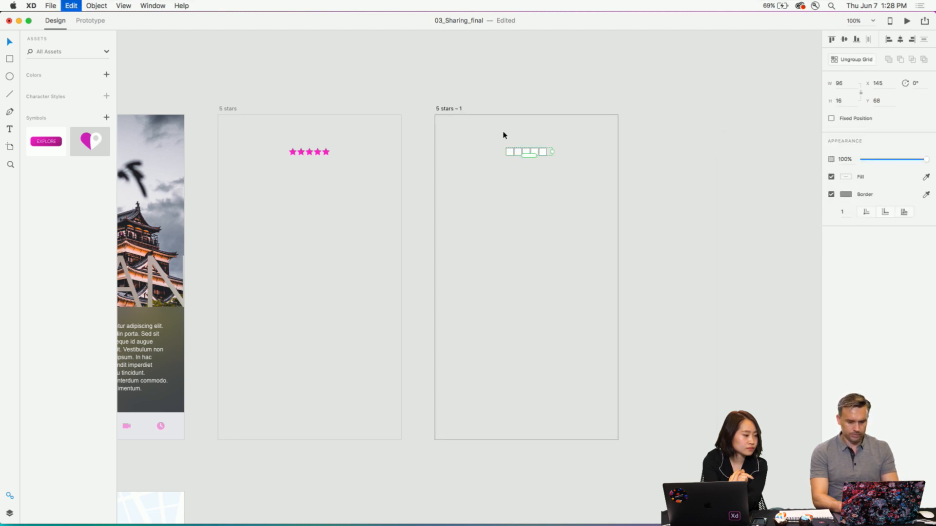
{"action": "scroll", "coordinate": [517, 146], "scroll_direction": "up", "scroll_amount": 10}
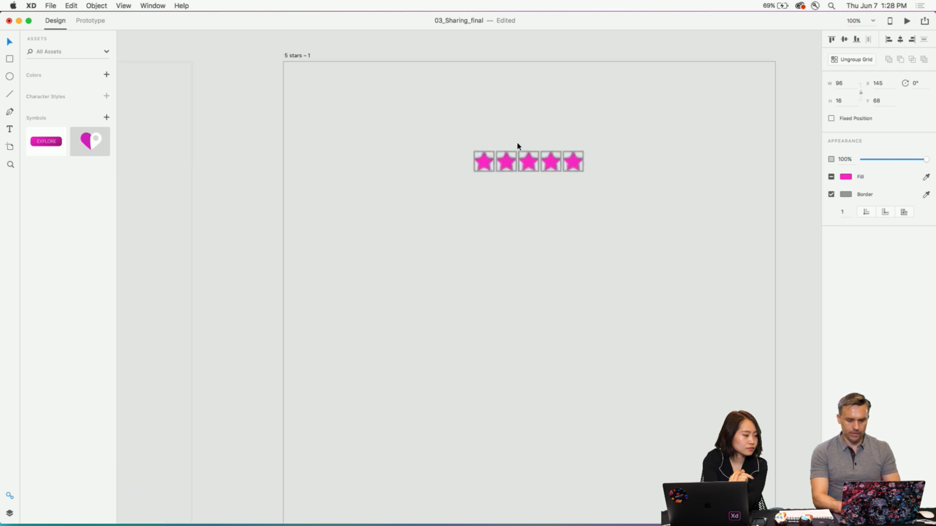
{"action": "key", "text": "super+z"}
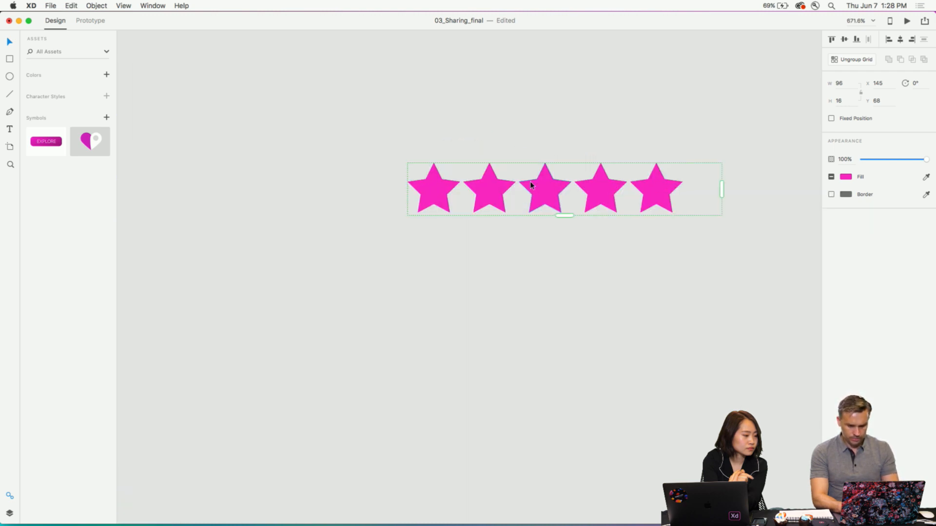
- Duplicate the star row just below the original, and give the upper row's stars a magenta #FF00FF inner border without fill
{"action": "left_click_drag", "start_coordinate": [531, 185], "coordinate": [546, 258]}
{"action": "left_click", "coordinate": [544, 194]}
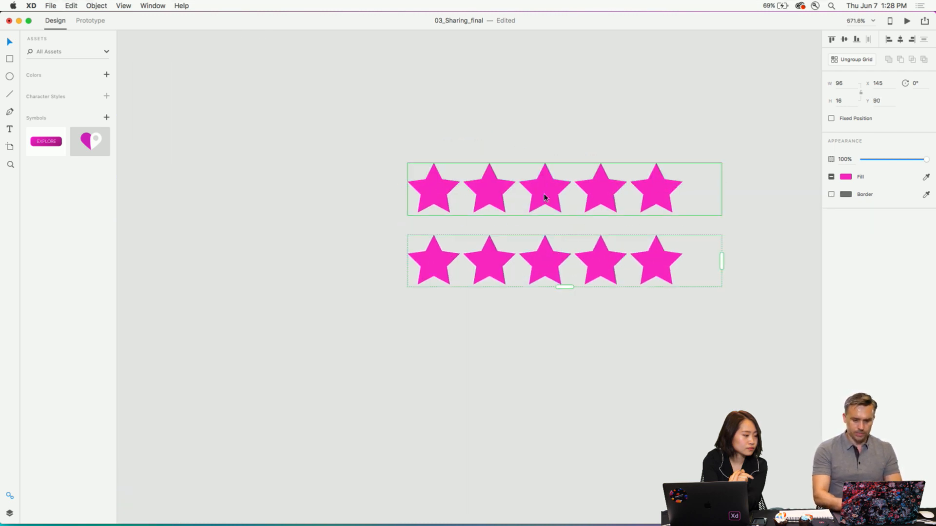
{"action": "double_click", "coordinate": [537, 193]}
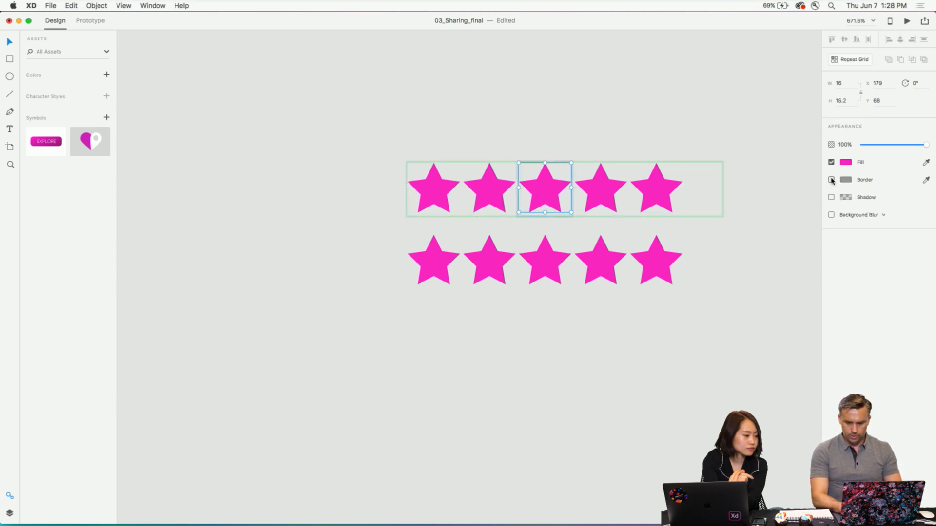
{"action": "left_click", "coordinate": [832, 180]}
{"action": "left_click", "coordinate": [846, 180]}
{"action": "left_click", "coordinate": [805, 127]}
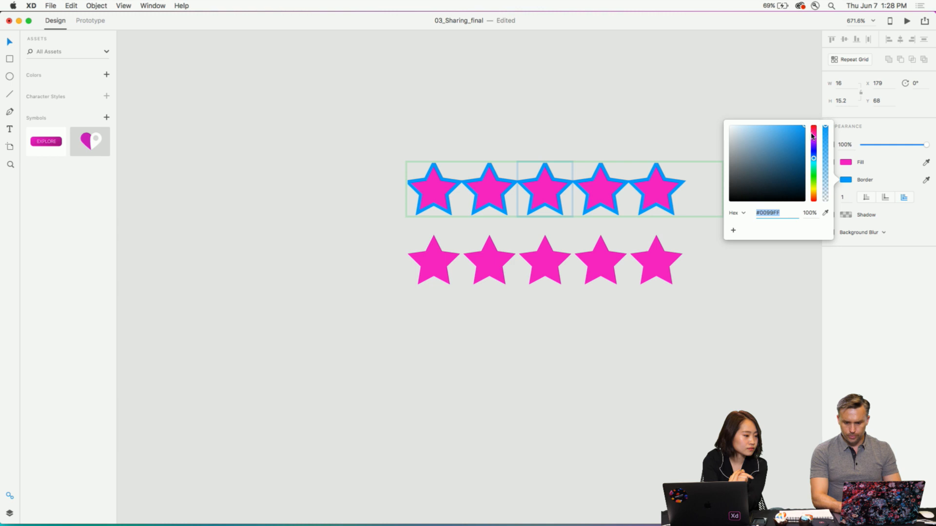
{"action": "left_click_drag", "start_coordinate": [812, 137], "coordinate": [813, 140]}
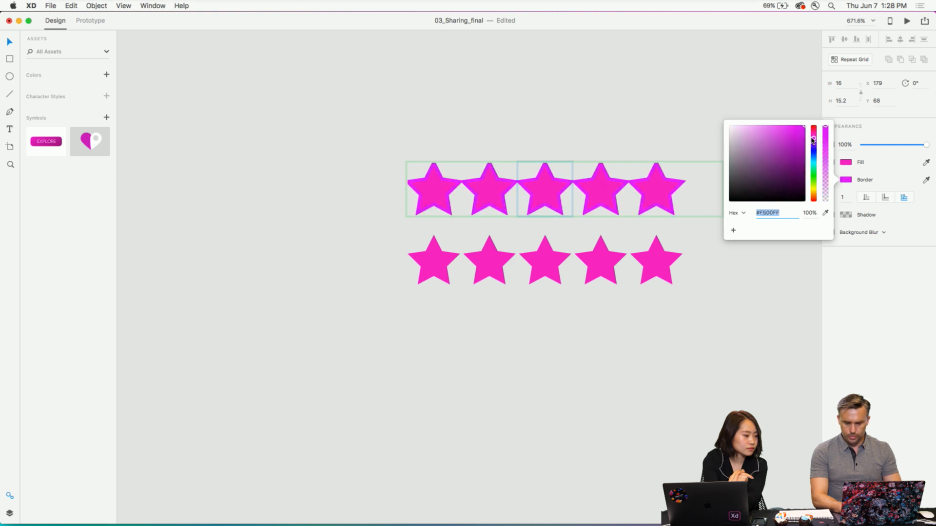
{"action": "left_click", "coordinate": [901, 168]}
{"action": "left_click", "coordinate": [866, 198]}
{"action": "left_click", "coordinate": [831, 162]}
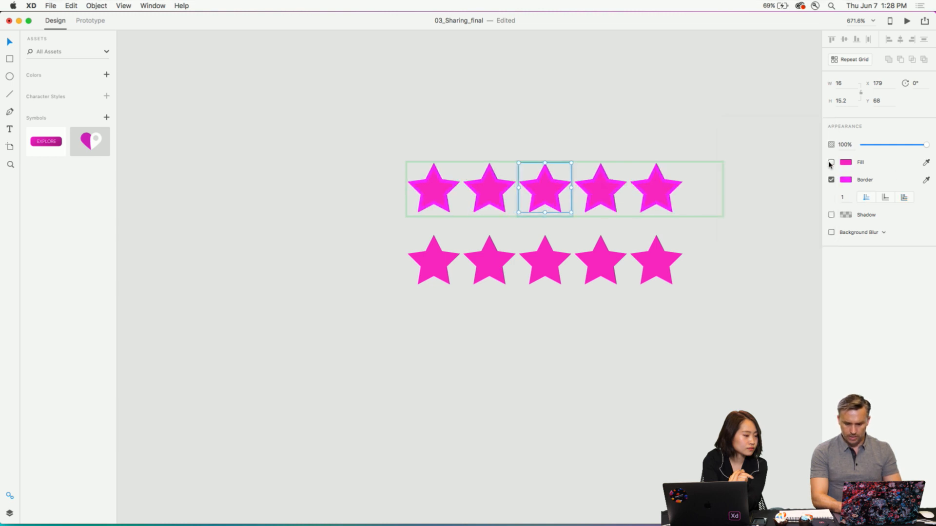
- Crop the filled star row to four and a half stars, 76 wide, and place it exactly over the outlined row
{"action": "left_click", "coordinate": [534, 267]}
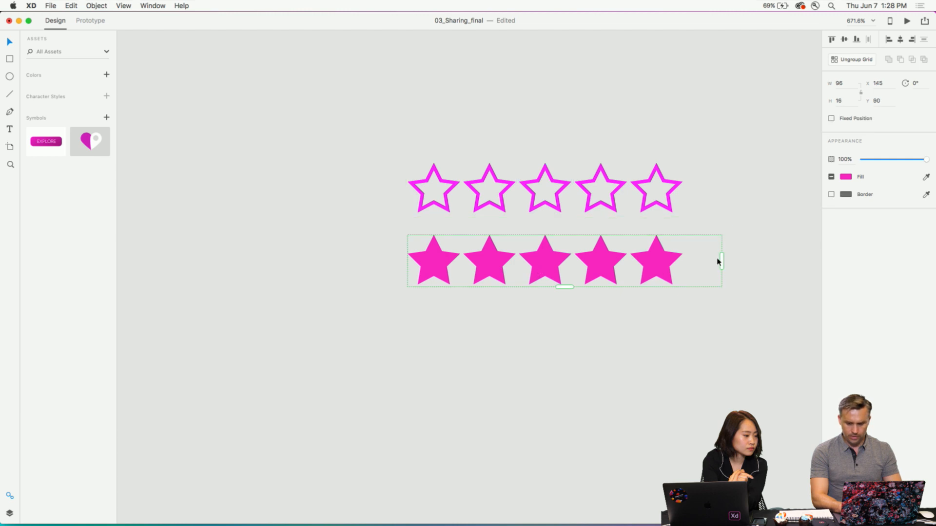
{"action": "left_click_drag", "start_coordinate": [722, 260], "coordinate": [656, 259]}
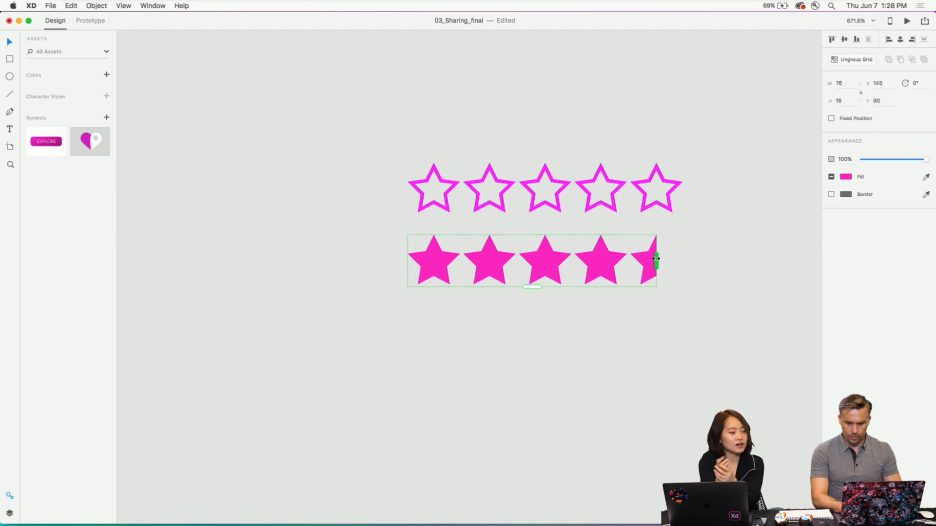
{"action": "left_click_drag", "start_coordinate": [543, 259], "coordinate": [553, 189]}
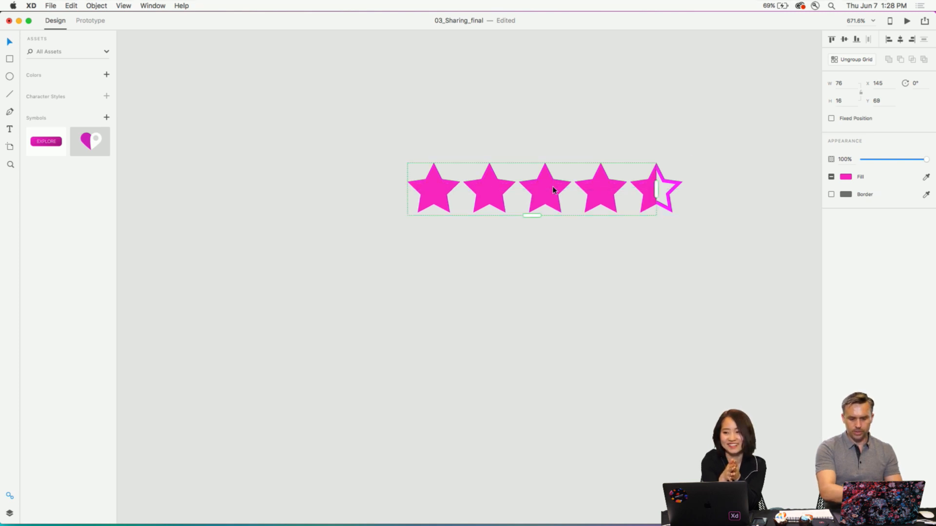
{"action": "left_click", "coordinate": [441, 117]}
- Link the star row on the Tangier artboard to the 5 stars – 1 artboard as an overlay
{"action": "key", "text": "super+minus"}
{"action": "key", "text": "super+minus"}
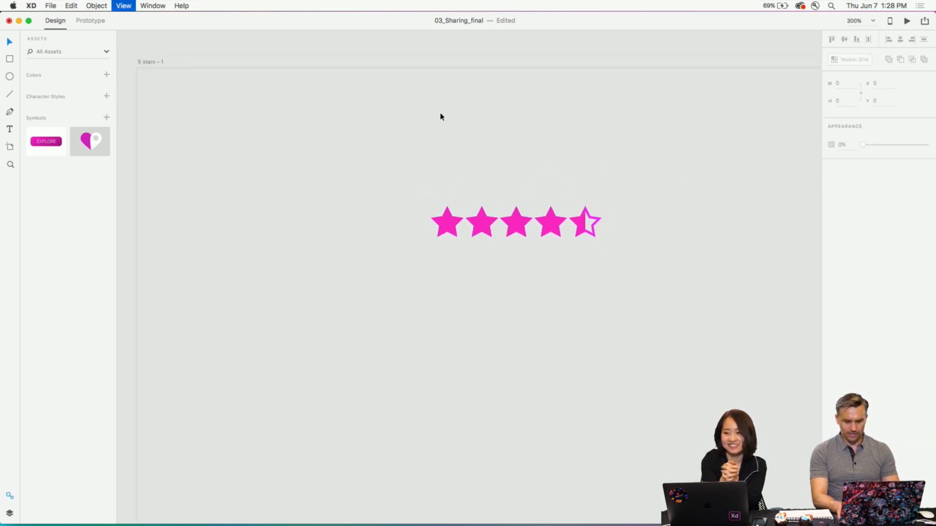
{"action": "key", "text": "super+minus"}
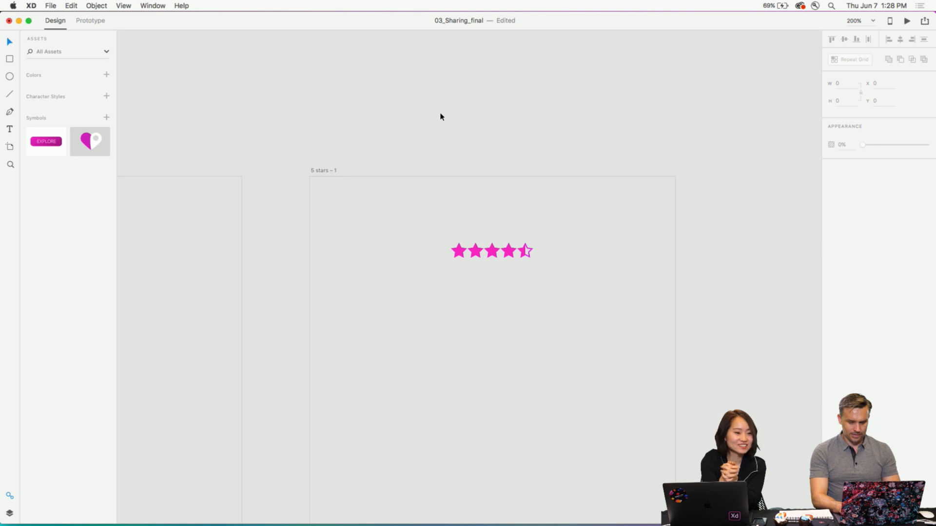
{"action": "key", "text": "super+minus"}
{"action": "key", "text": "super+minus"}
{"action": "key", "text": "super+minus"}
{"action": "key", "text": "super+minus"}
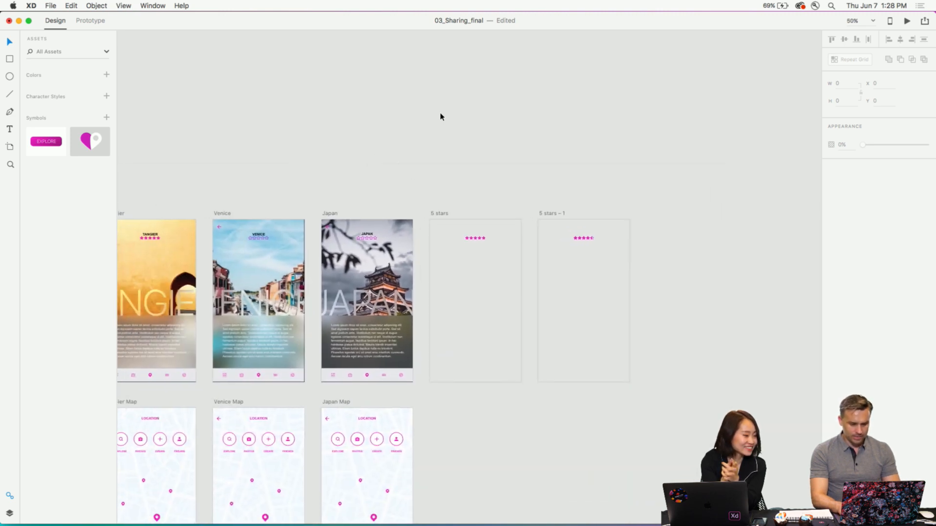
{"action": "scroll", "coordinate": [239, 199], "scroll_direction": "left", "scroll_amount": 4}
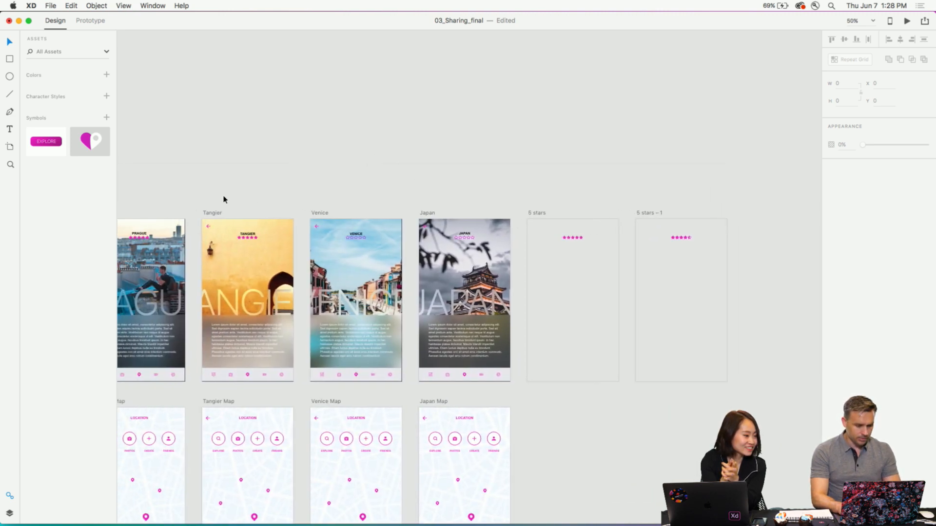
{"action": "left_click", "coordinate": [204, 213]}
{"action": "left_click", "coordinate": [249, 239]}
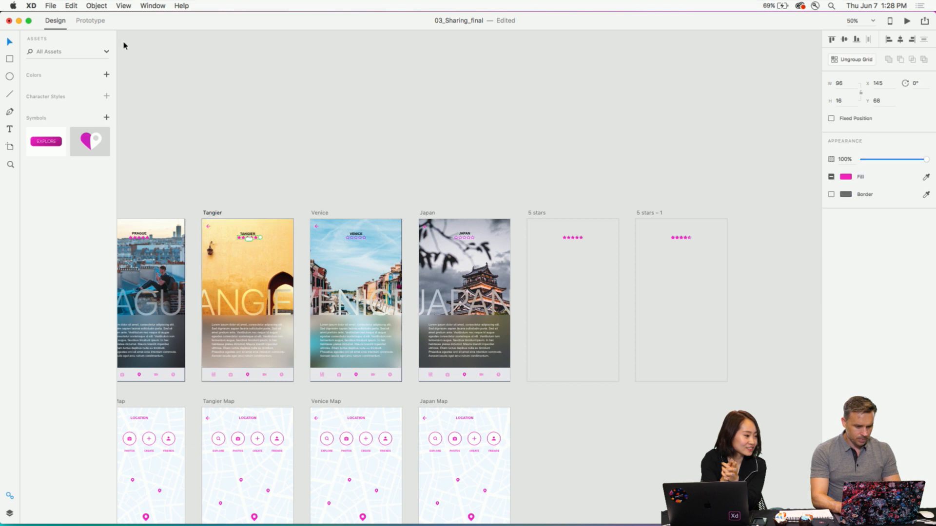
{"action": "left_click", "coordinate": [89, 21]}
{"action": "left_click_drag", "start_coordinate": [470, 209], "coordinate": [677, 271]}
{"action": "left_click", "coordinate": [651, 323]}
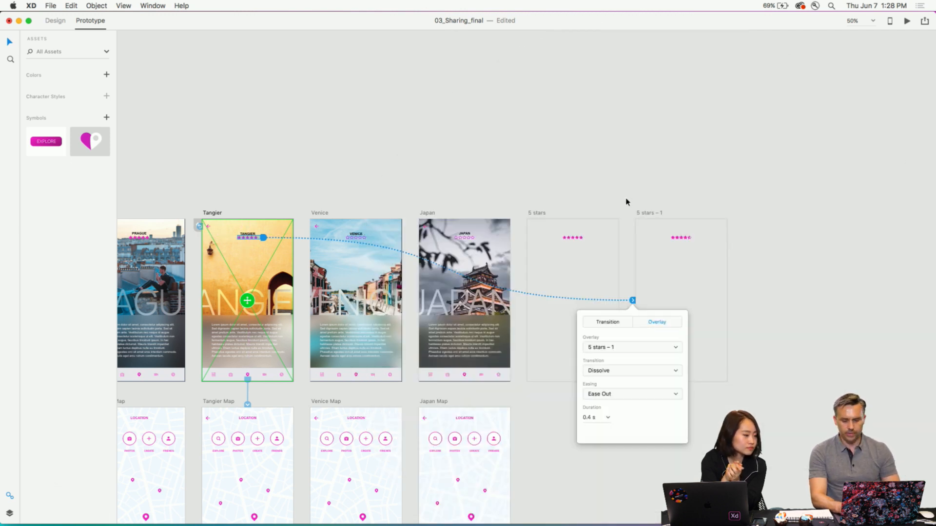
{"action": "left_click", "coordinate": [626, 200]}
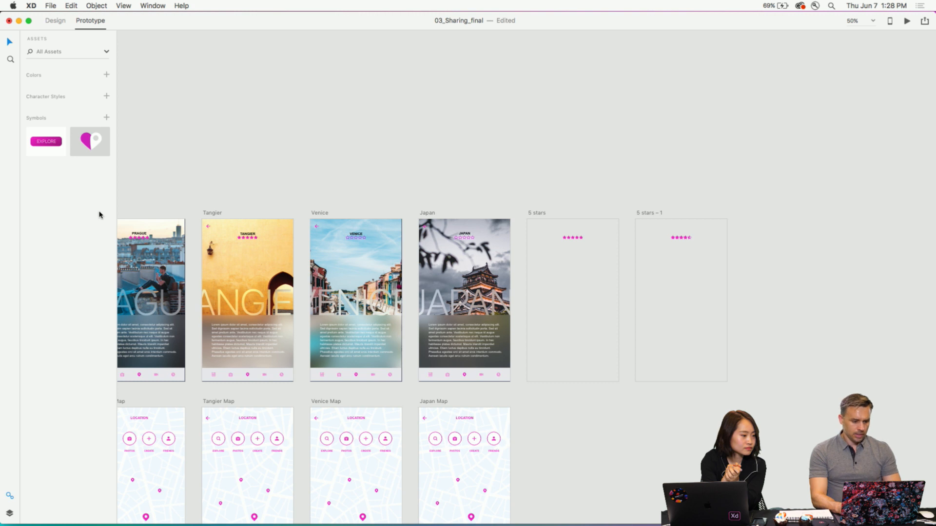
- Preview the Tangier artboard to check its star rating, and close the preview
{"action": "left_click", "coordinate": [210, 214]}
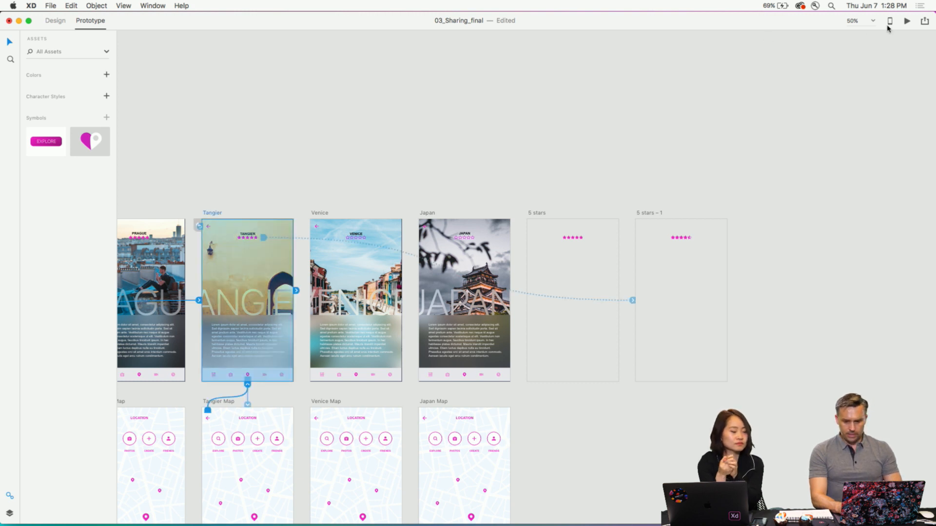
{"action": "left_click", "coordinate": [907, 21]}
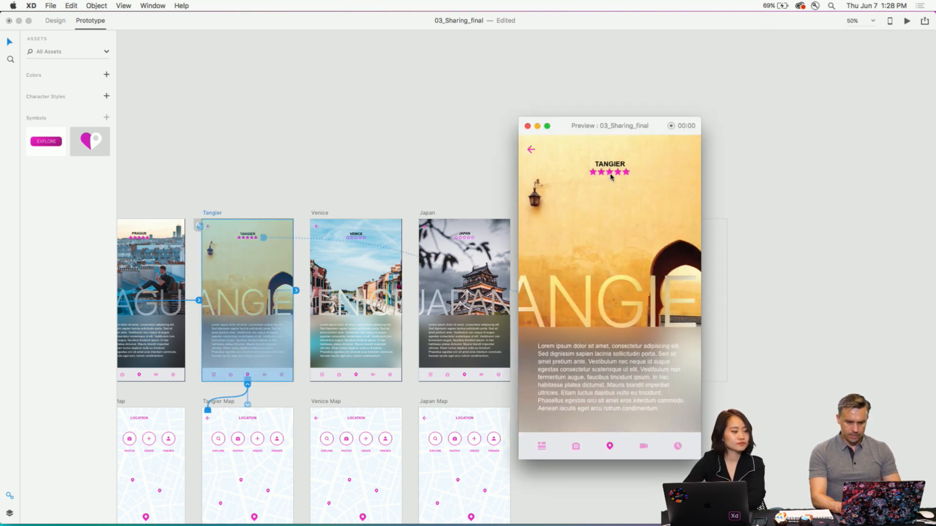
{"action": "left_click", "coordinate": [527, 126]}
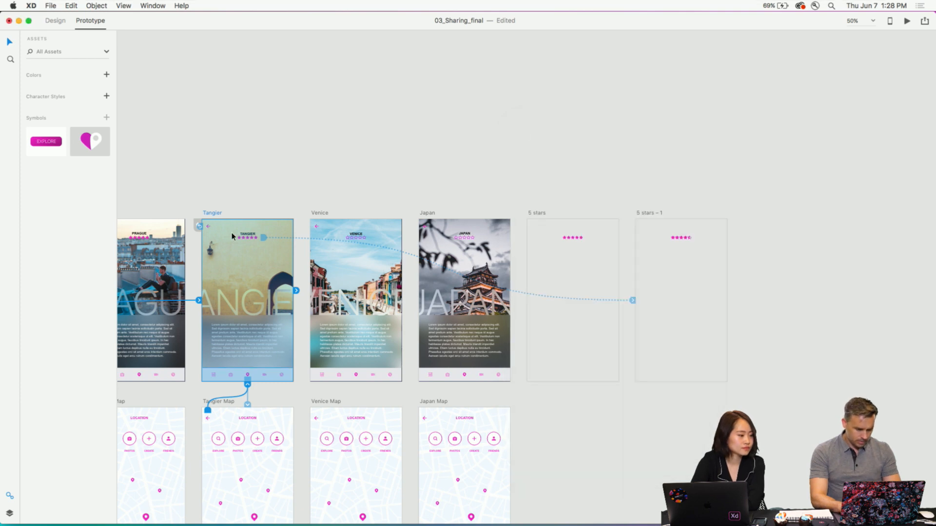
- Add a magenta border to the stars in the Tangier artboard's rating row
{"action": "left_click", "coordinate": [241, 239]}
{"action": "left_click", "coordinate": [52, 21]}
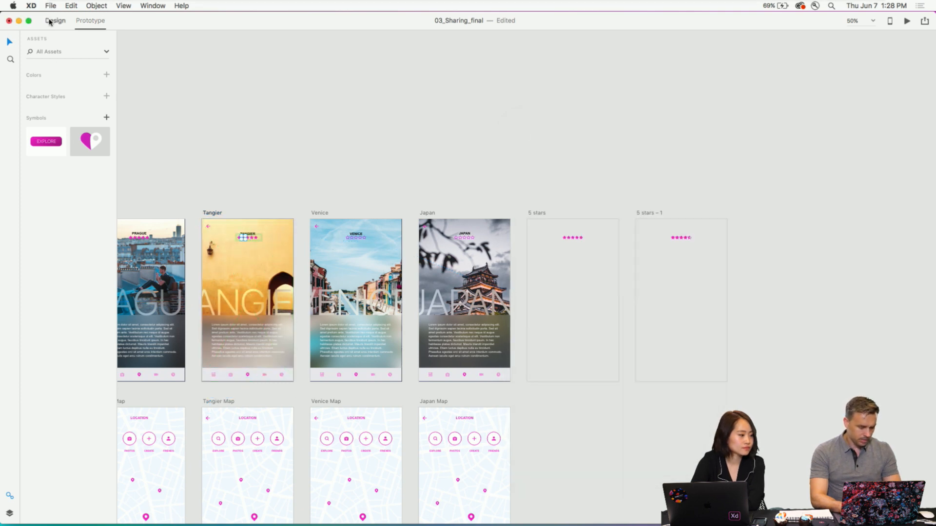
{"action": "key", "text": "super+plus"}
{"action": "key", "text": "super+plus"}
{"action": "scroll", "coordinate": [198, 123], "scroll_direction": "left", "scroll_amount": 10}
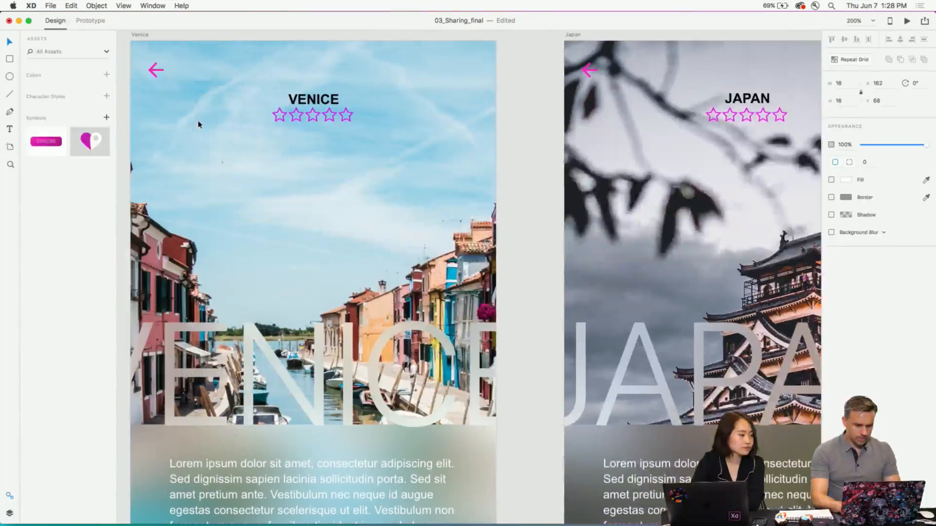
{"action": "scroll", "coordinate": [198, 123], "scroll_direction": "up", "scroll_amount": 2}
{"action": "scroll", "coordinate": [179, 115], "scroll_direction": "left", "scroll_amount": 5}
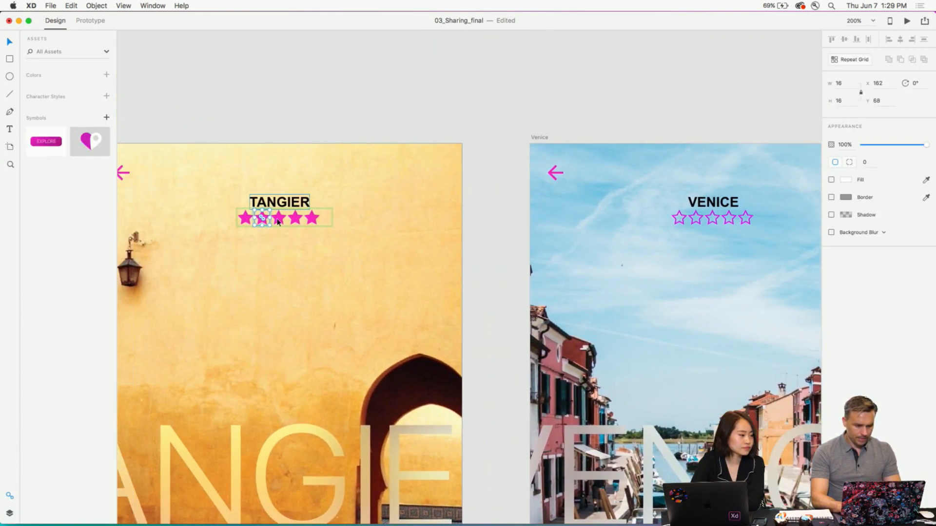
{"action": "left_click", "coordinate": [266, 119]}
{"action": "double_click", "coordinate": [245, 217]}
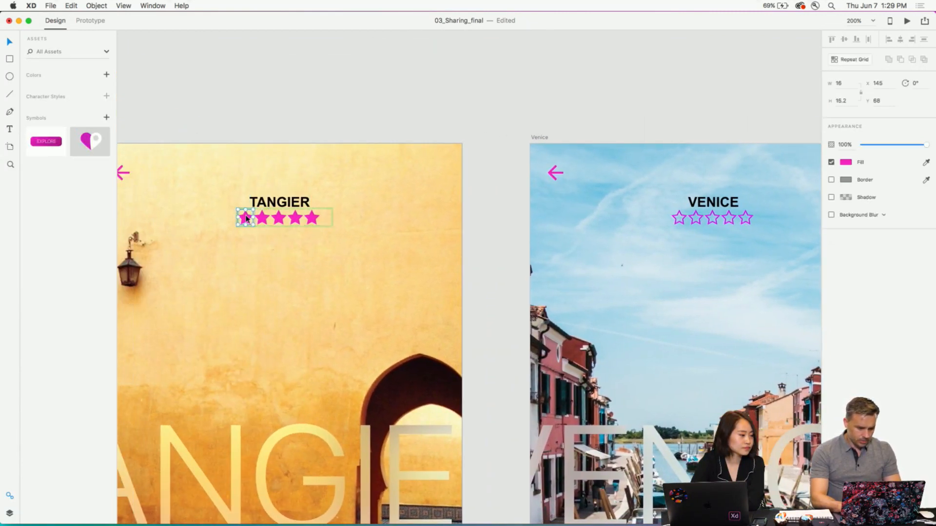
{"action": "left_click", "coordinate": [832, 180]}
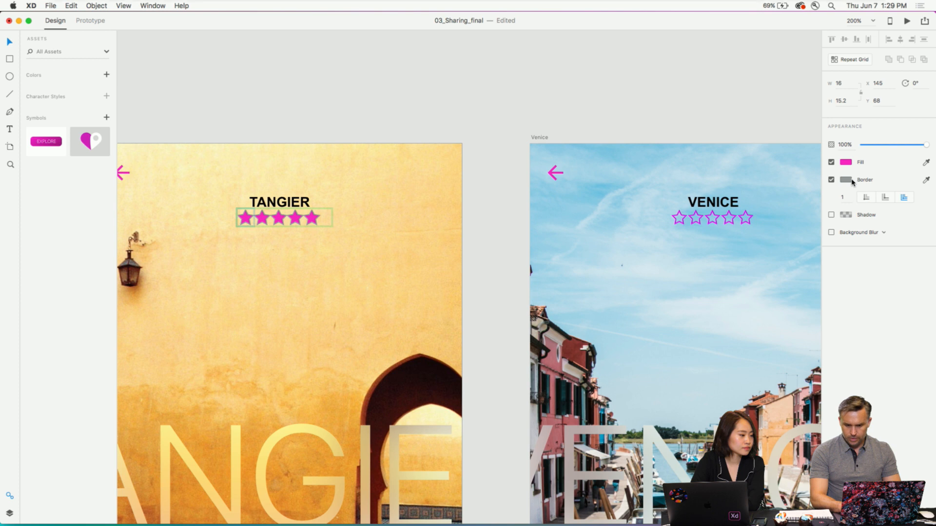
{"action": "left_click", "coordinate": [846, 180]}
{"action": "left_click_drag", "start_coordinate": [813, 136], "coordinate": [814, 138]}
{"action": "left_click", "coordinate": [877, 160]}
- Remove the fill from the Tangier stars and align their border to the inside
{"action": "left_click", "coordinate": [831, 161]}
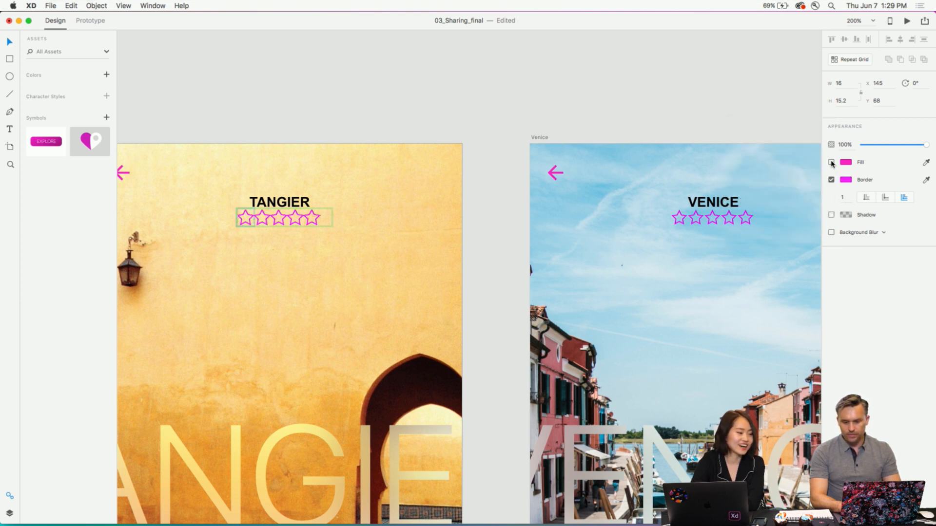
{"action": "left_click", "coordinate": [866, 198]}
{"action": "left_click", "coordinate": [552, 108]}
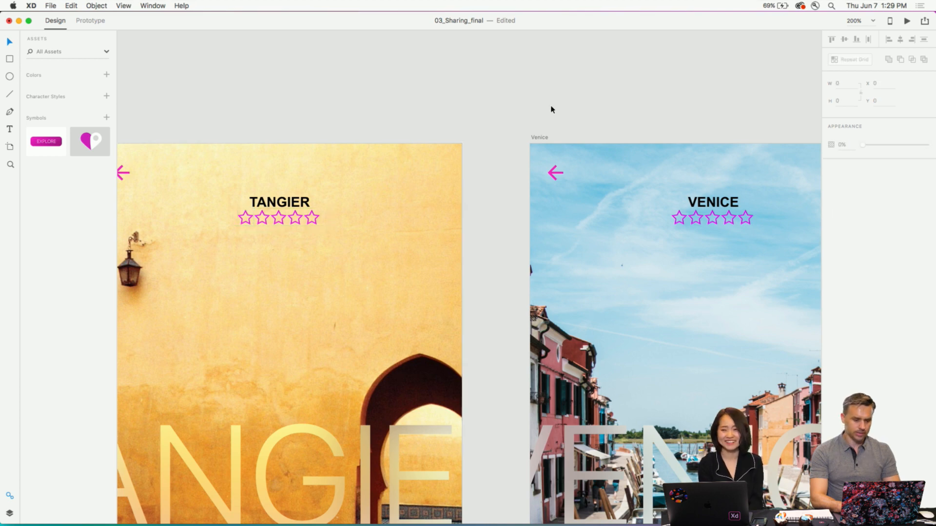
- Preview the prototype from the FIND start screen, going through Explore and the destination list to Tangier to check its star rating
{"action": "left_click", "coordinate": [90, 20]}
{"action": "left_click", "coordinate": [907, 21]}
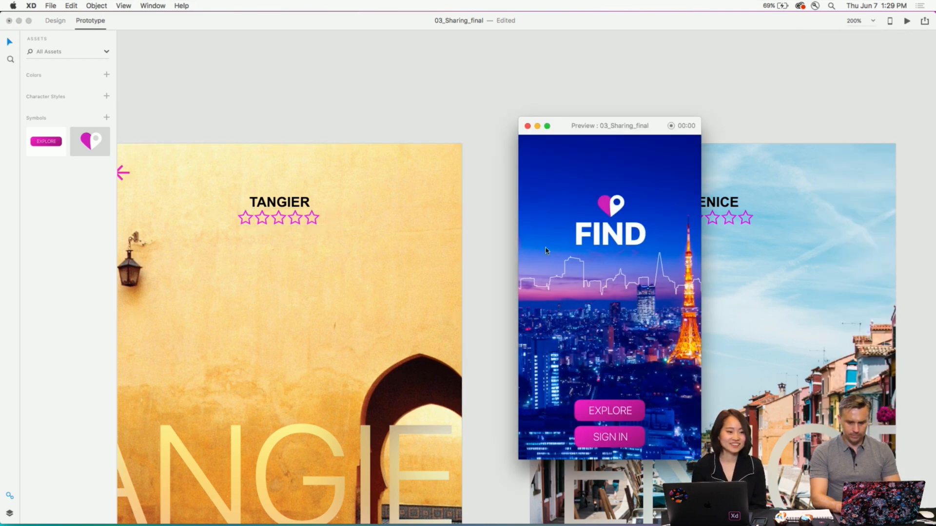
{"action": "left_click", "coordinate": [600, 413]}
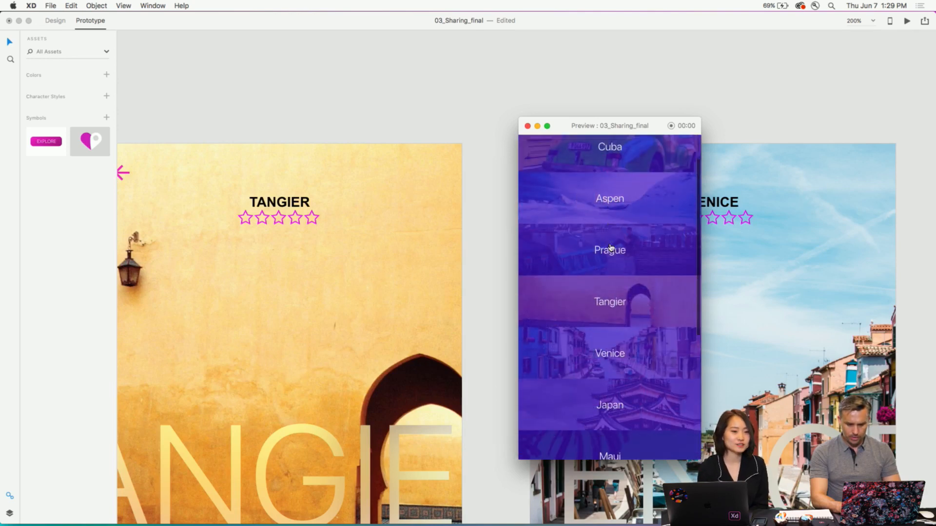
{"action": "scroll", "coordinate": [608, 249], "scroll_direction": "down", "scroll_amount": 3}
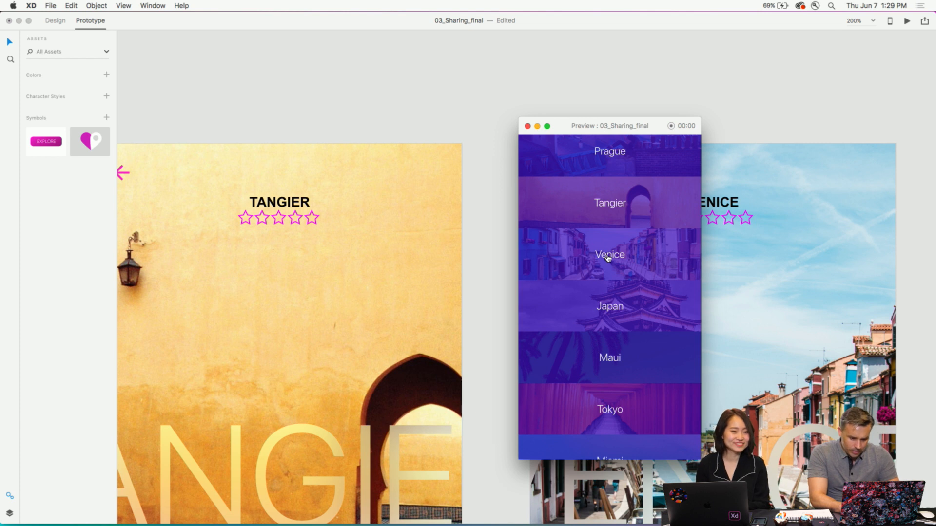
{"action": "left_click", "coordinate": [608, 202]}
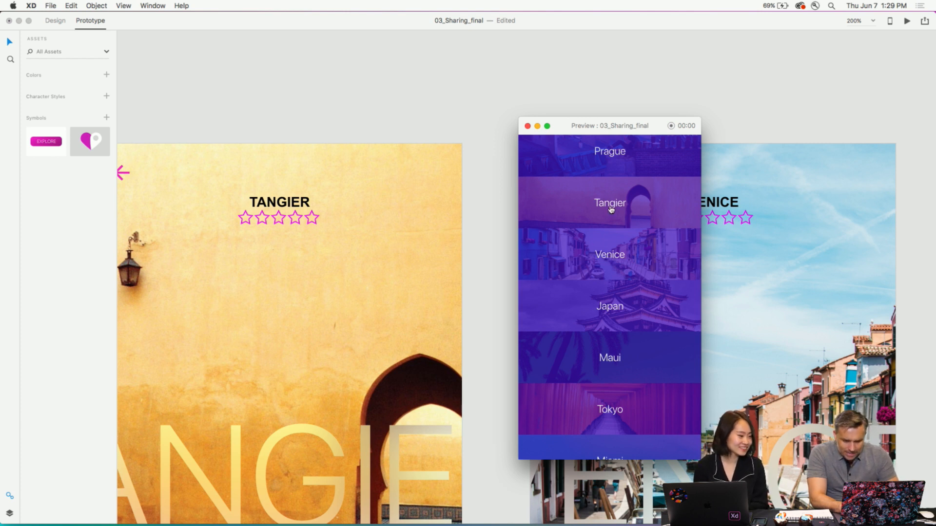
{"action": "left_click", "coordinate": [613, 178]}
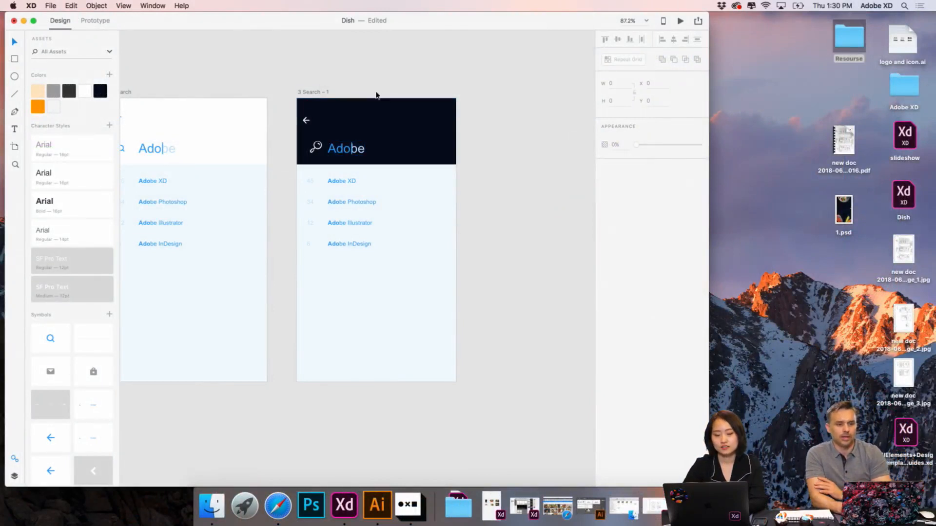
- In the Dish file, replace the search text in the dark header of the 3 Search – 1 artboard with "Shrimp"
{"action": "scroll", "coordinate": [376, 95], "scroll_direction": "up", "scroll_amount": 3}
{"action": "scroll", "coordinate": [376, 96], "scroll_direction": "down", "scroll_amount": 2}
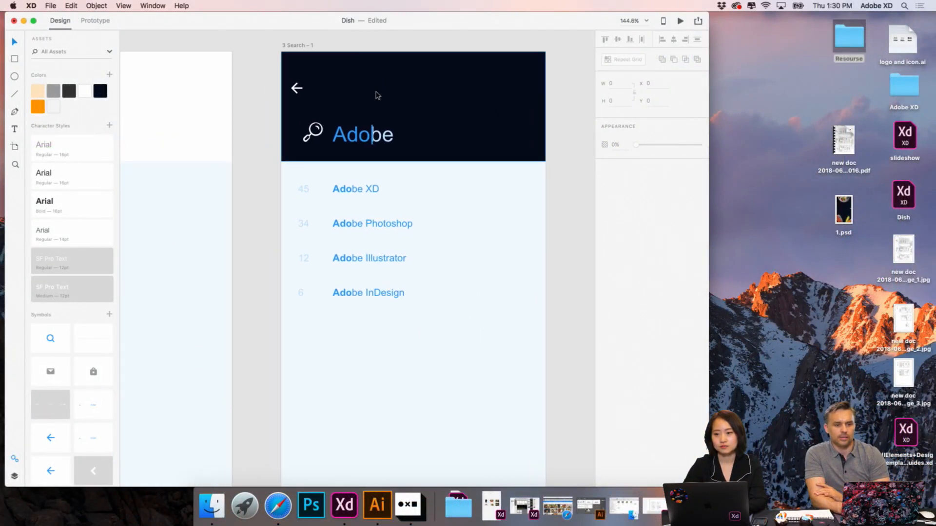
{"action": "scroll", "coordinate": [376, 95], "scroll_direction": "up", "scroll_amount": 4}
{"action": "scroll", "coordinate": [376, 96], "scroll_direction": "down", "scroll_amount": 4}
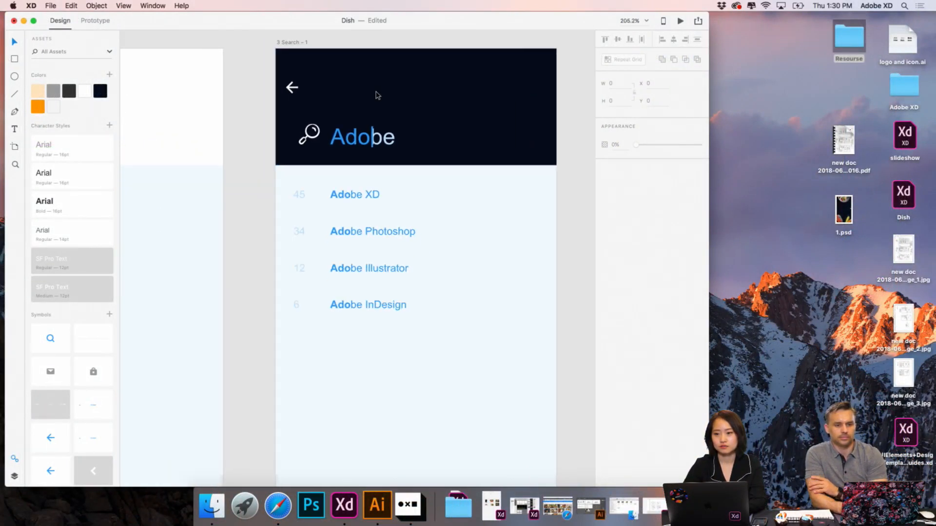
{"action": "double_click", "coordinate": [353, 143]}
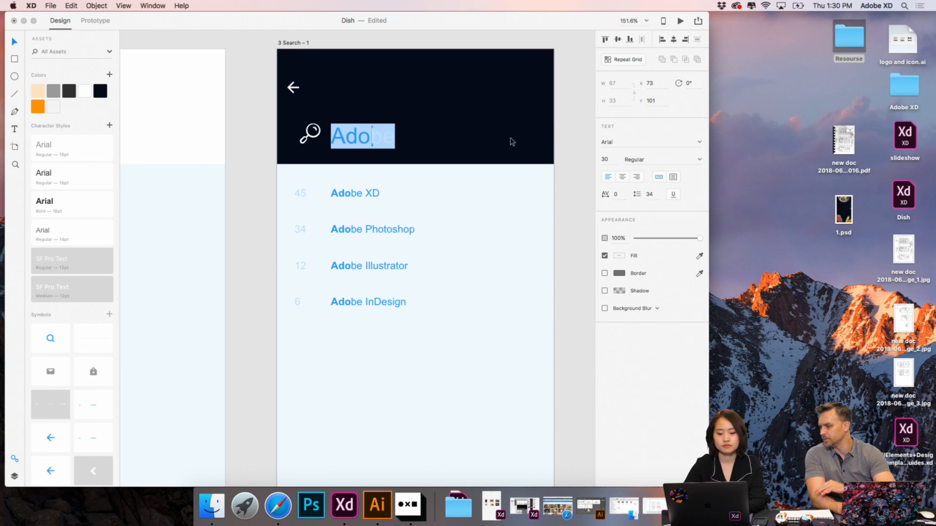
{"action": "left_click", "coordinate": [33, 21]}
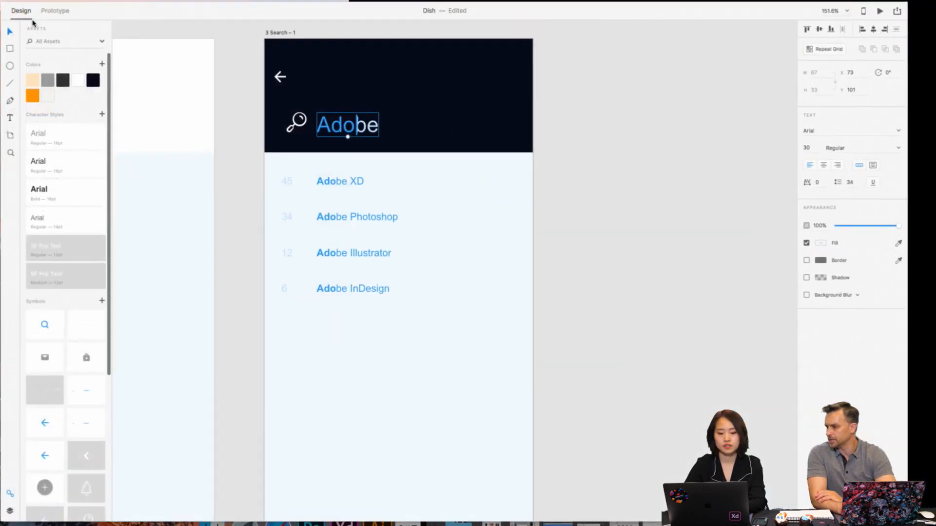
{"action": "double_click", "coordinate": [361, 129]}
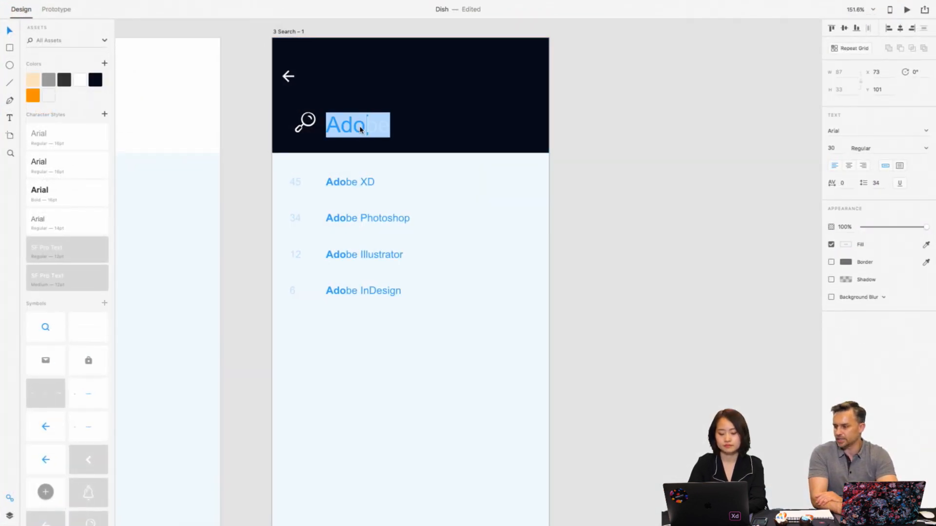
{"action": "type", "text": "Sh"}
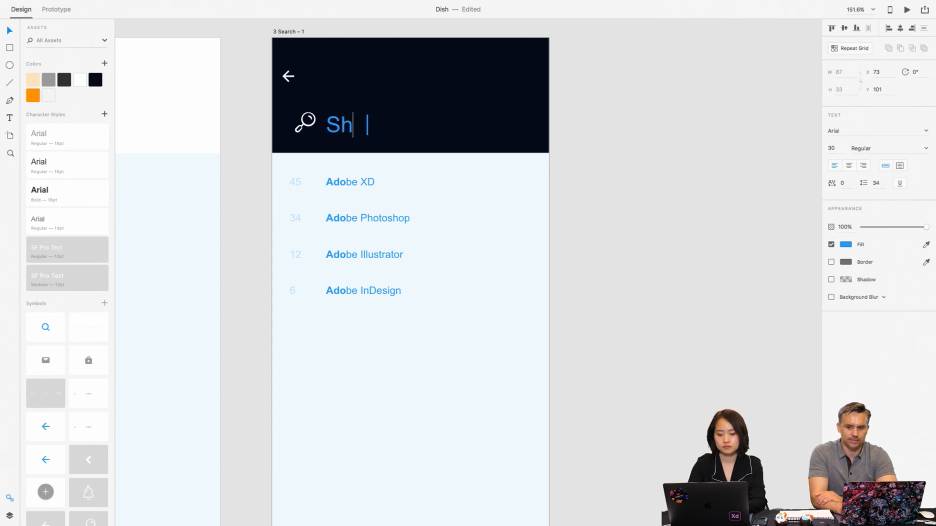
{"action": "type", "text": "ri"}
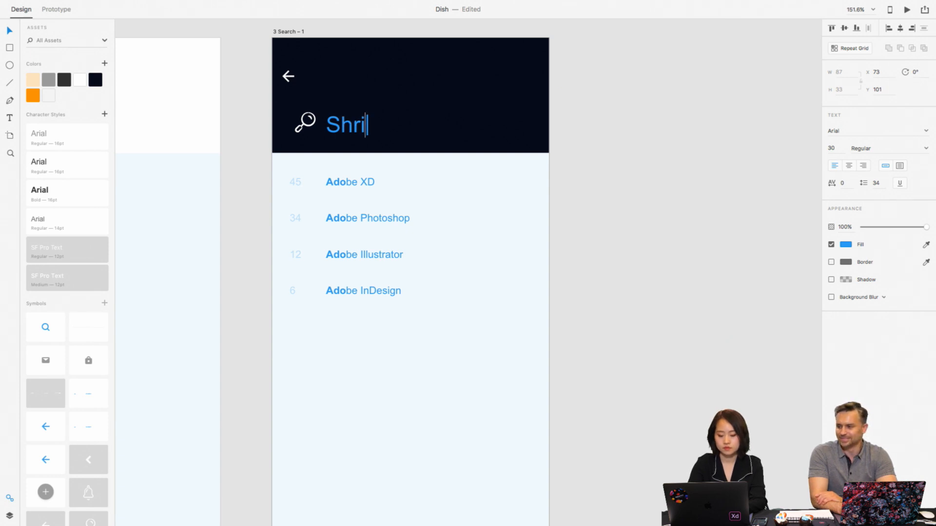
{"action": "type", "text": "mp"}
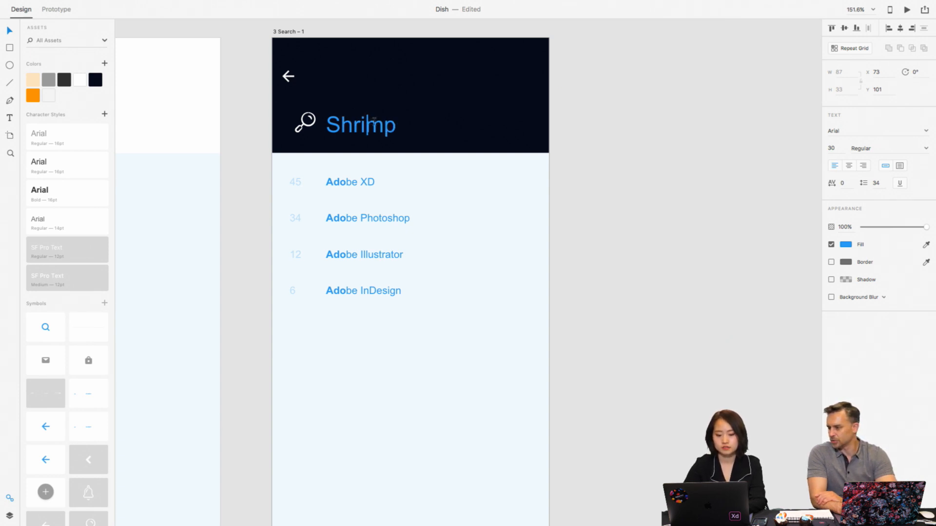
- Color the search word's letters "Shri" with the saved orange and its letters "mp" with the saved beige #FFE3BE
{"action": "left_click_drag", "start_coordinate": [367, 125], "coordinate": [397, 126]}
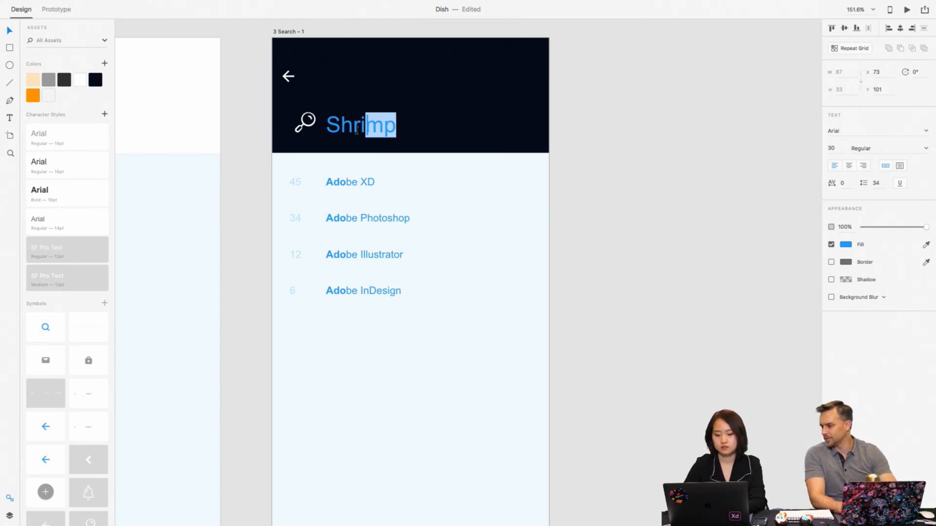
{"action": "key", "text": "super+a"}
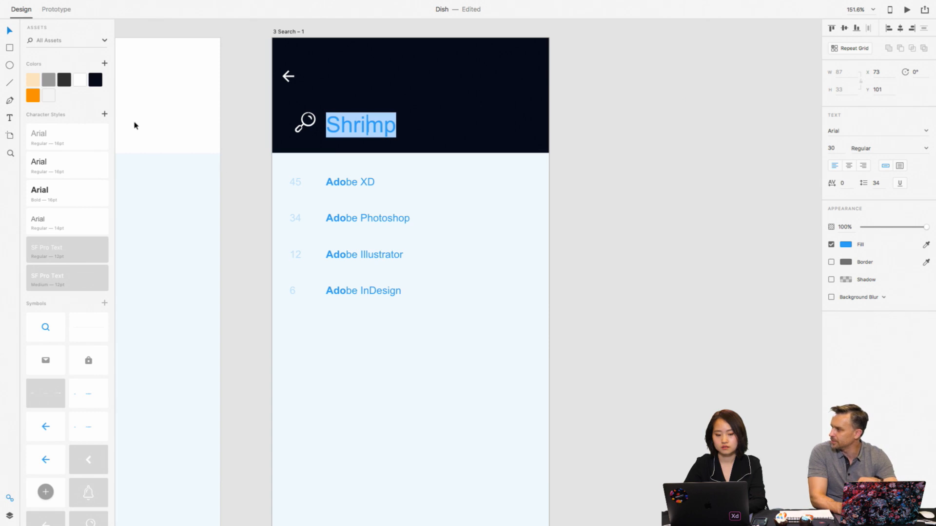
{"action": "left_click", "coordinate": [32, 81]}
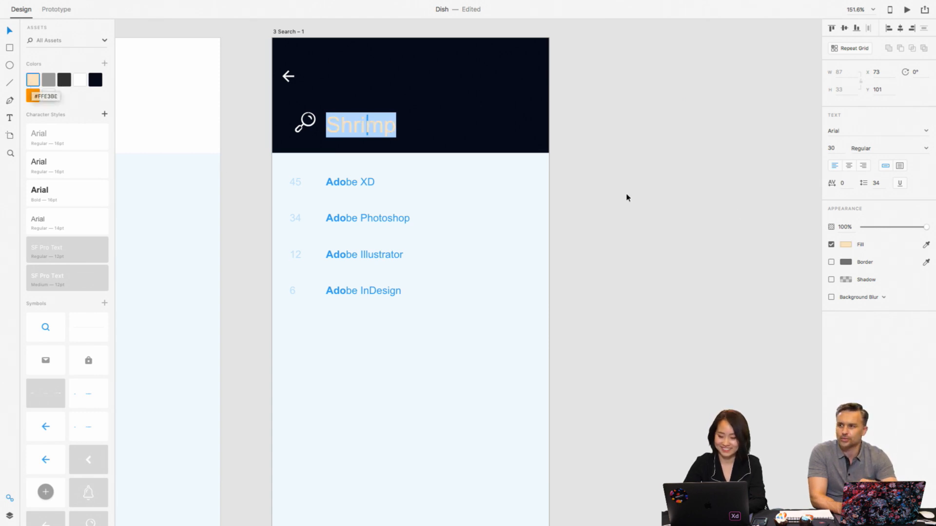
{"action": "left_click", "coordinate": [33, 96]}
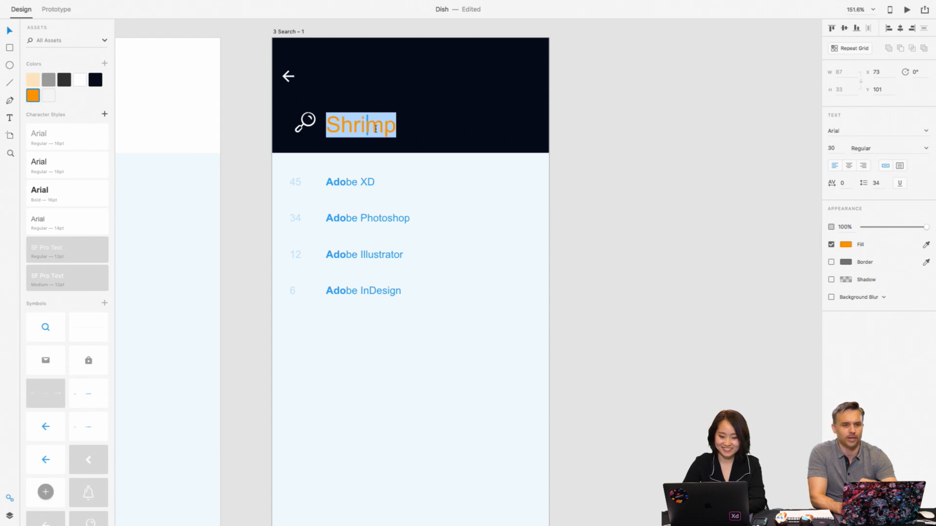
{"action": "left_click_drag", "start_coordinate": [401, 126], "coordinate": [362, 125]}
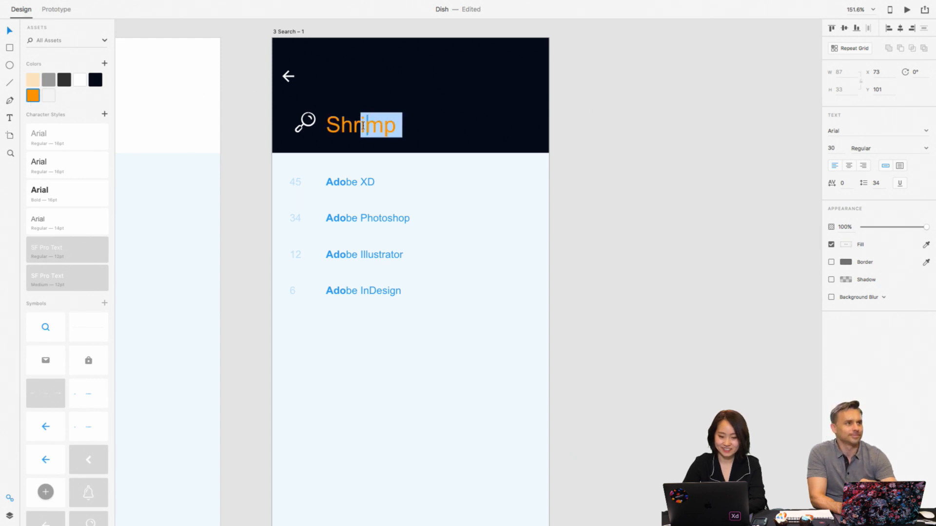
{"action": "left_click", "coordinate": [388, 127]}
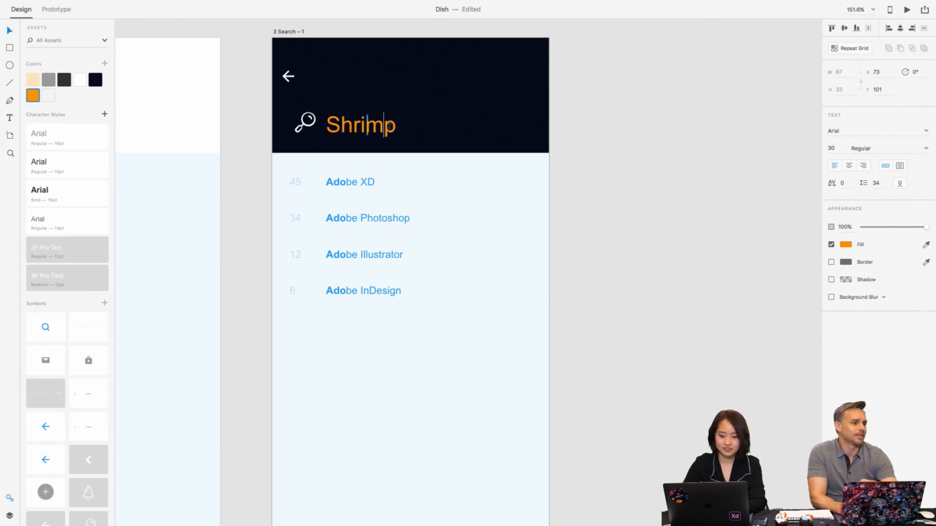
{"action": "key", "text": "shift+End"}
{"action": "left_click", "coordinate": [33, 79]}
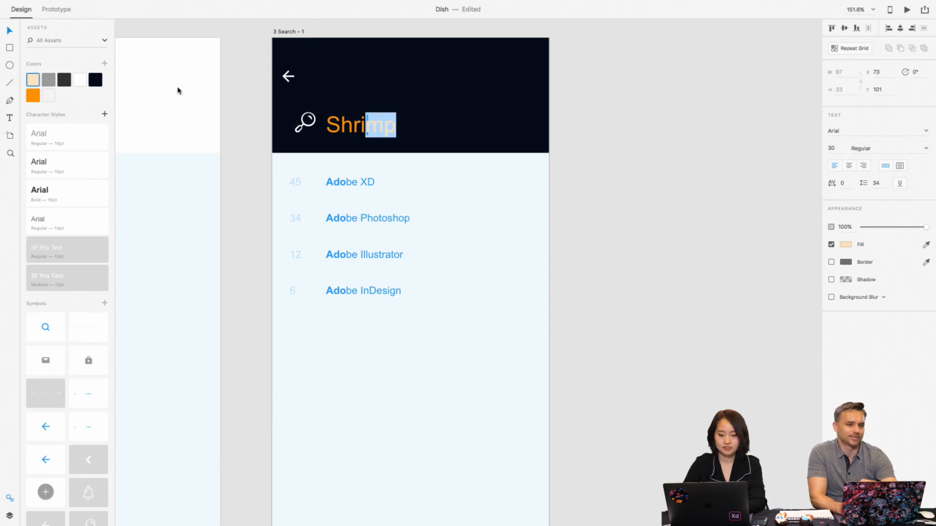
{"action": "key", "text": "Escape"}
- Change the fill of the text cursor line inside "Shrimp" to the saved white
{"action": "scroll", "coordinate": [363, 136], "scroll_direction": "up", "scroll_amount": 5}
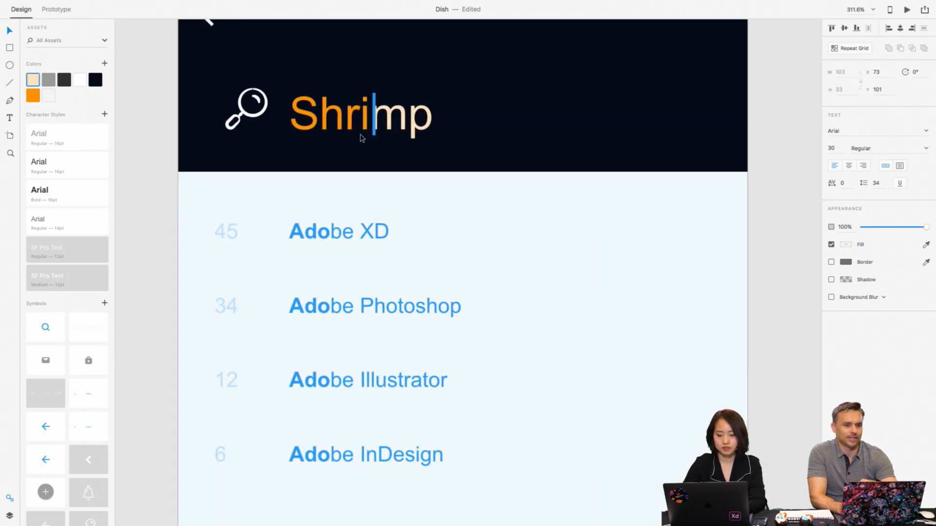
{"action": "left_click", "coordinate": [374, 97]}
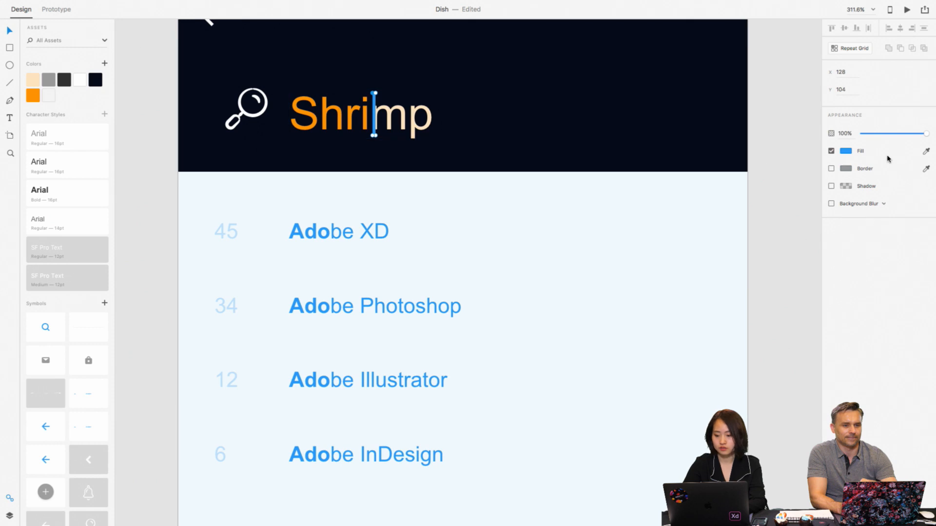
{"action": "left_click", "coordinate": [80, 80]}
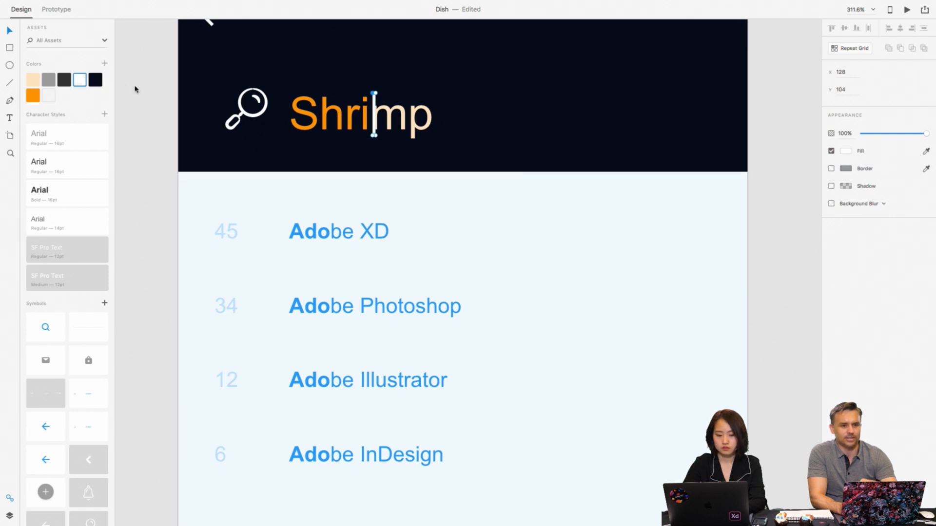
{"action": "left_click", "coordinate": [180, 116]}
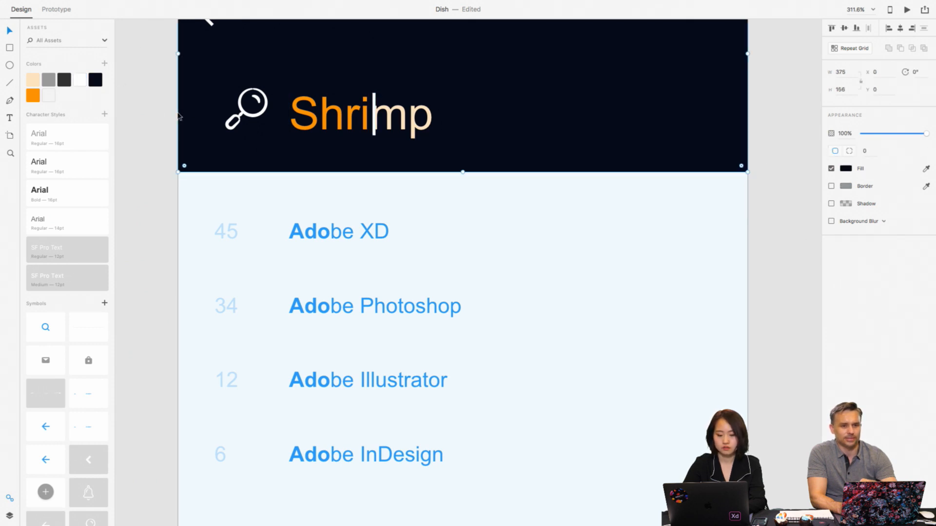
- Fill the background rectangle behind the search results with the saved gray #F4F4F4 and lock it
{"action": "scroll", "coordinate": [149, 100], "scroll_direction": "down", "scroll_amount": 5}
{"action": "scroll", "coordinate": [150, 100], "scroll_direction": "down", "scroll_amount": 3}
{"action": "left_click", "coordinate": [481, 182]}
{"action": "scroll", "coordinate": [481, 181], "scroll_direction": "left", "scroll_amount": 3}
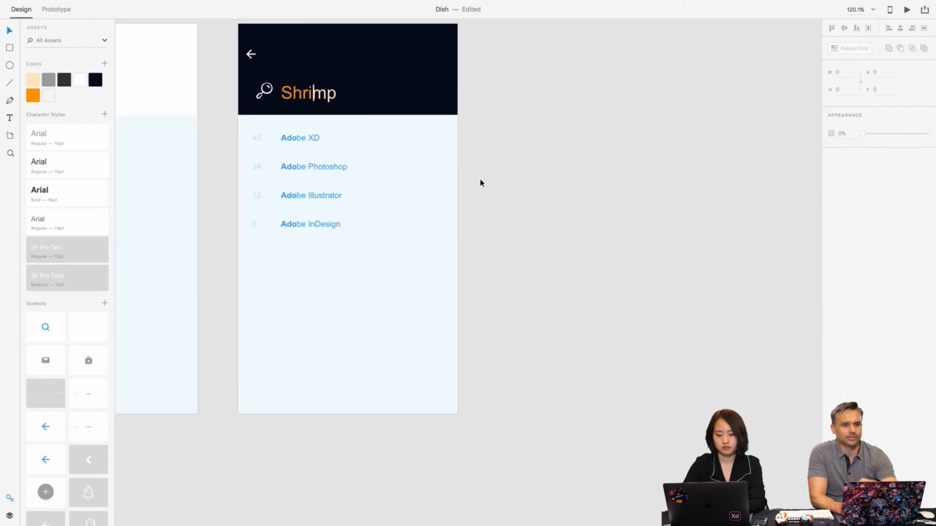
{"action": "left_click", "coordinate": [435, 165]}
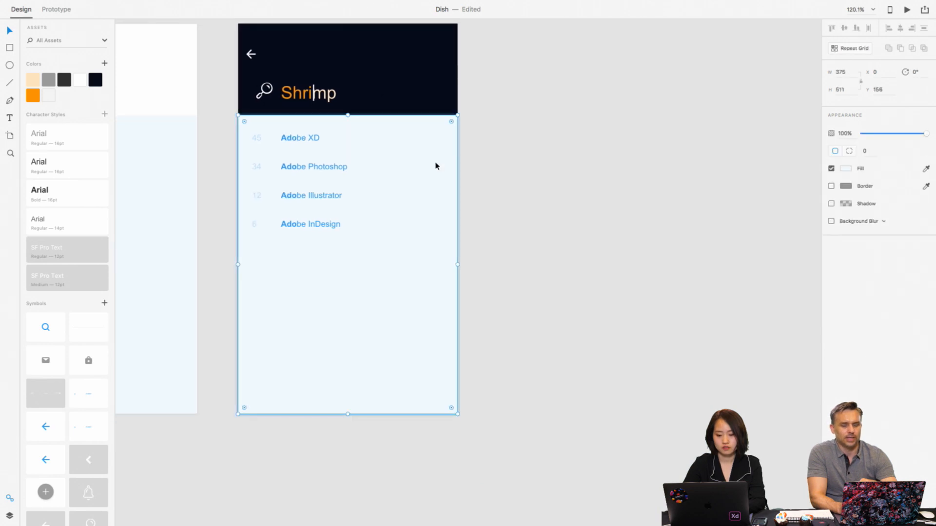
{"action": "left_click", "coordinate": [53, 96]}
{"action": "scroll", "coordinate": [621, 239], "scroll_direction": "left", "scroll_amount": 5}
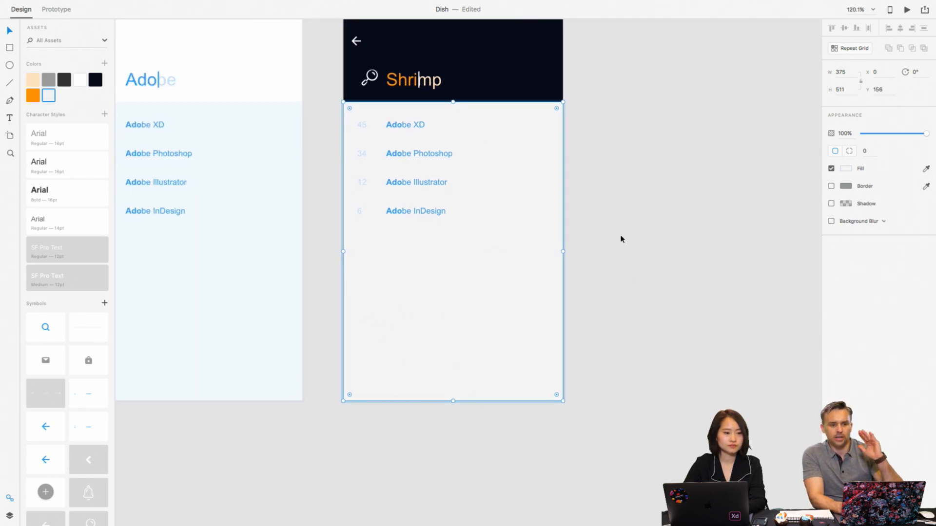
{"action": "right_click", "coordinate": [488, 165]}
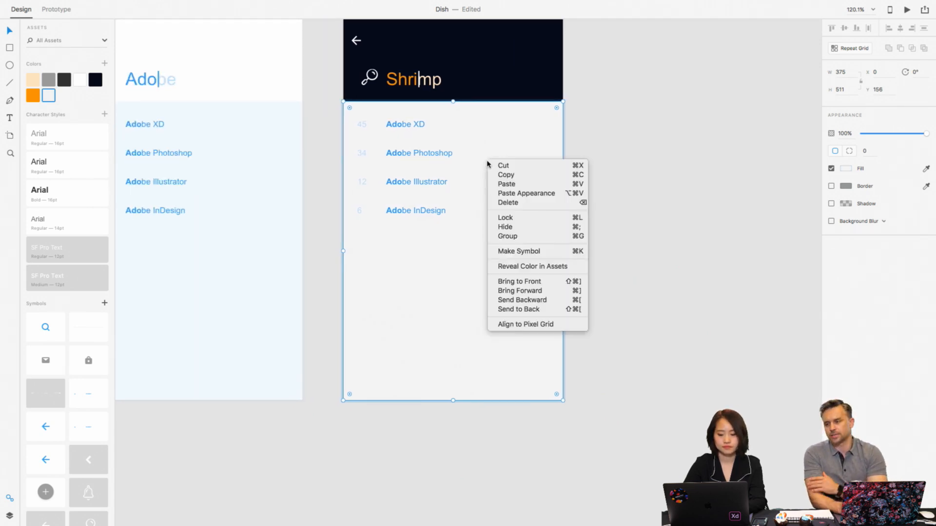
{"action": "left_click", "coordinate": [511, 221]}
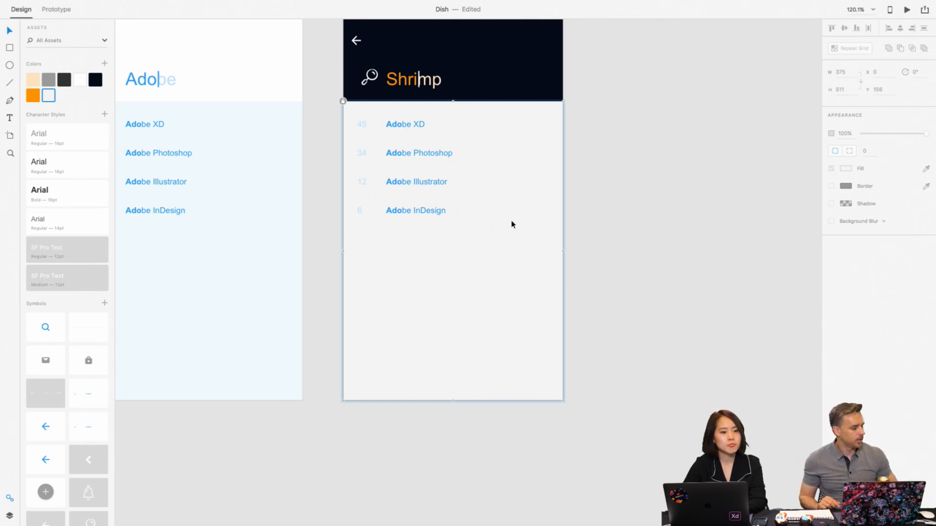
- Delete the four result counts 45, 34, 12 and 6 beside the search suggestions
{"action": "scroll", "coordinate": [512, 224], "scroll_direction": "up", "scroll_amount": 5}
{"action": "scroll", "coordinate": [512, 222], "scroll_direction": "up", "scroll_amount": 3}
{"action": "left_click", "coordinate": [306, 134]}
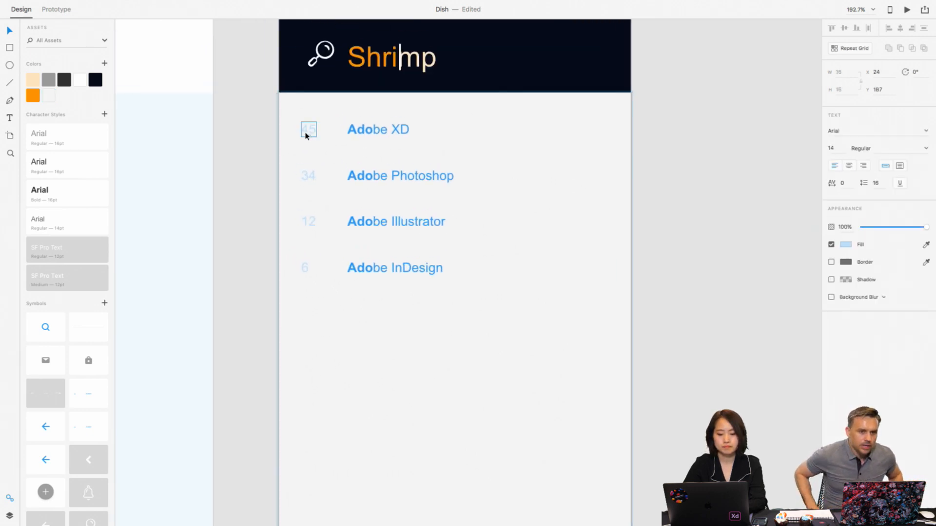
{"action": "left_click", "coordinate": [308, 176], "text": "shift"}
{"action": "left_click", "coordinate": [308, 221], "text": "shift"}
{"action": "left_click", "coordinate": [307, 269], "text": "shift"}
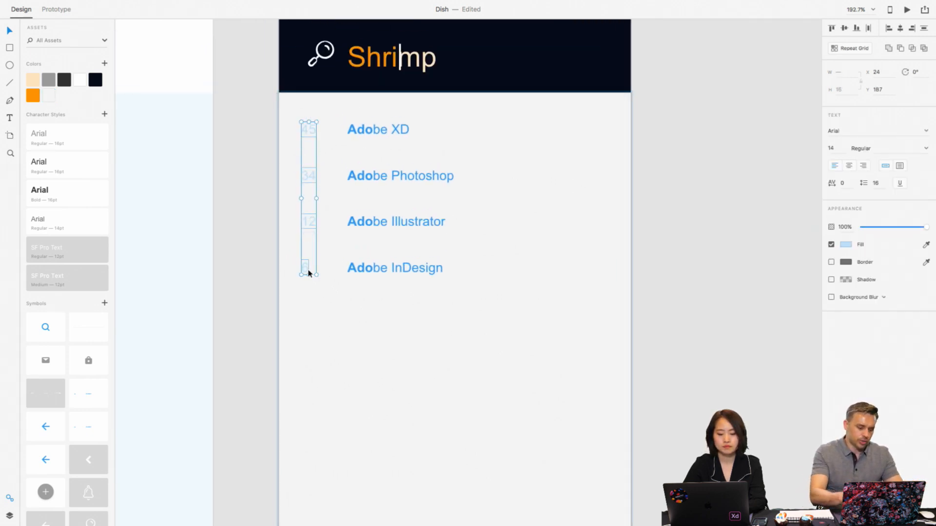
{"action": "key", "text": "Delete"}
{"action": "left_click", "coordinate": [391, 130]}
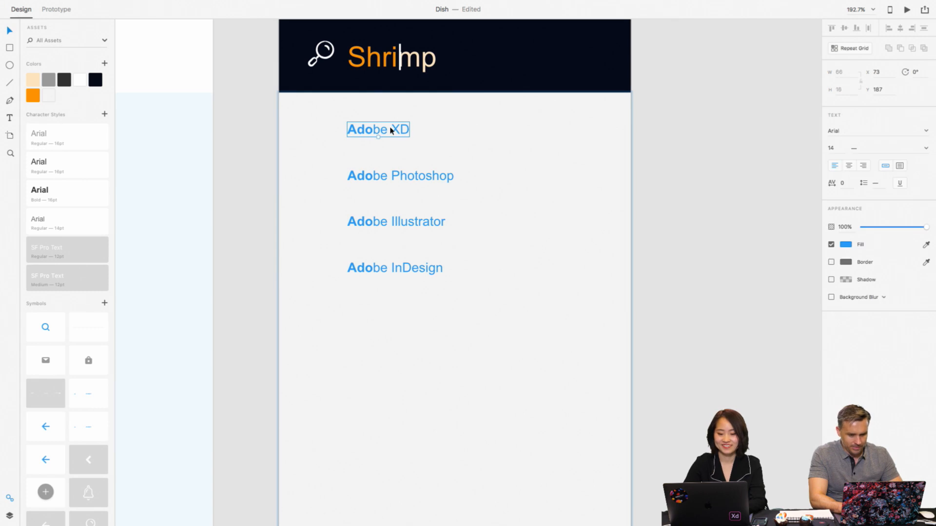
{"action": "left_click", "coordinate": [334, 123]}
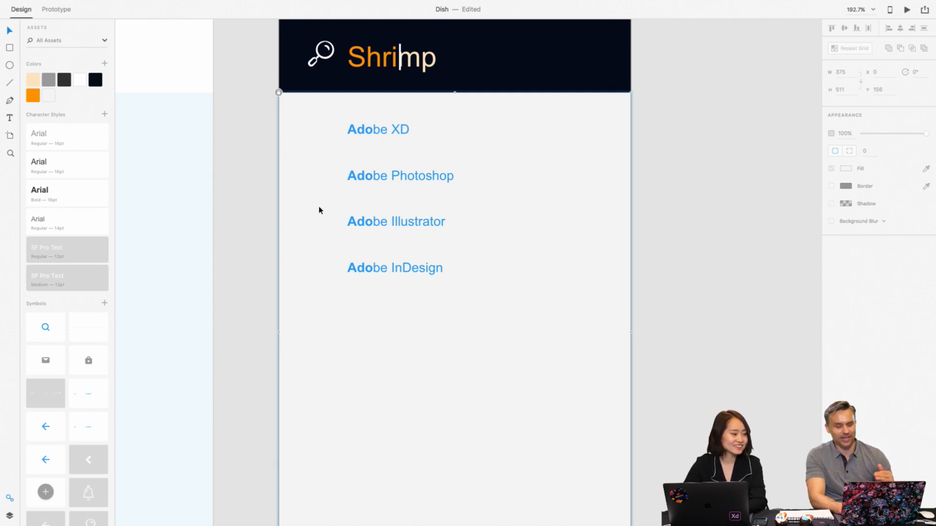
{"action": "scroll", "coordinate": [320, 211], "scroll_direction": "down", "scroll_amount": 1}
{"action": "left_click", "coordinate": [278, 171]}
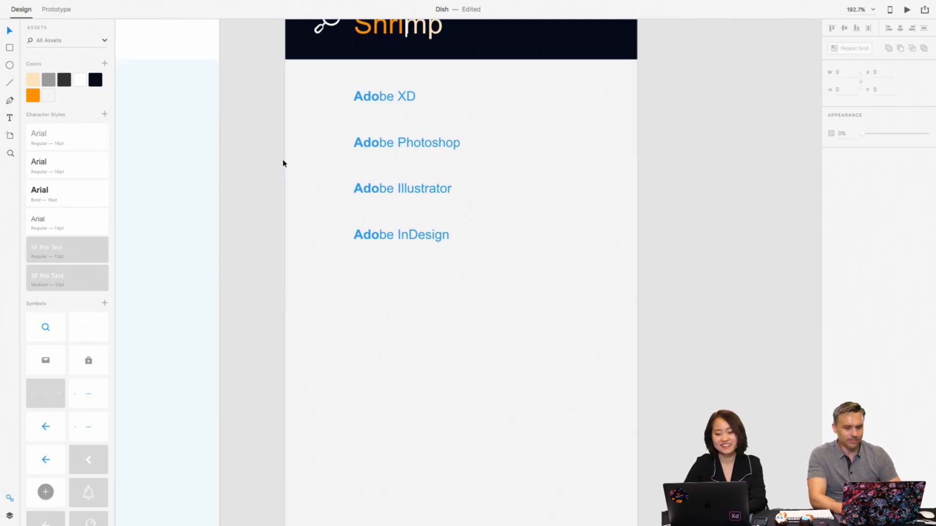
{"action": "left_click", "coordinate": [318, 87]}
{"action": "left_click_drag", "start_coordinate": [318, 87], "coordinate": [445, 241]}
{"action": "key", "text": "ctrl+z"}
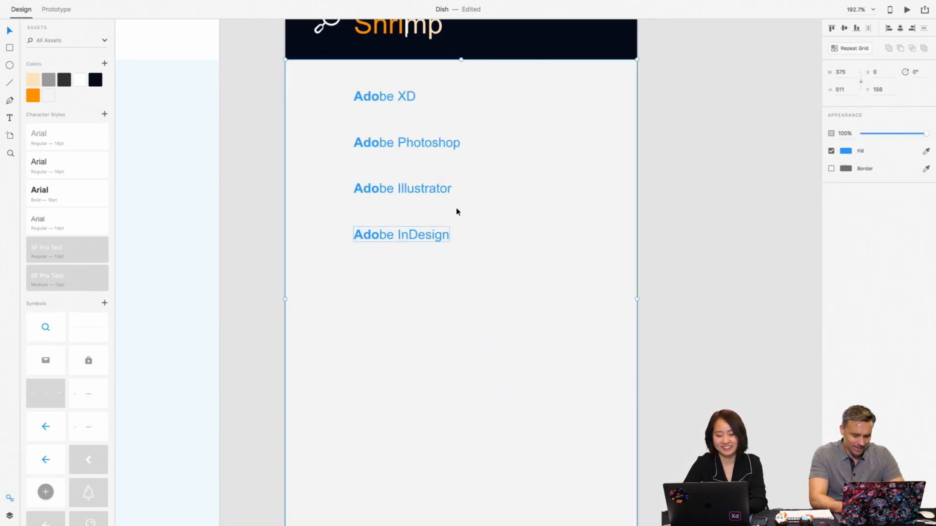
{"action": "right_click", "coordinate": [505, 106]}
{"action": "left_click", "coordinate": [534, 76]}
{"action": "left_click", "coordinate": [534, 77]}
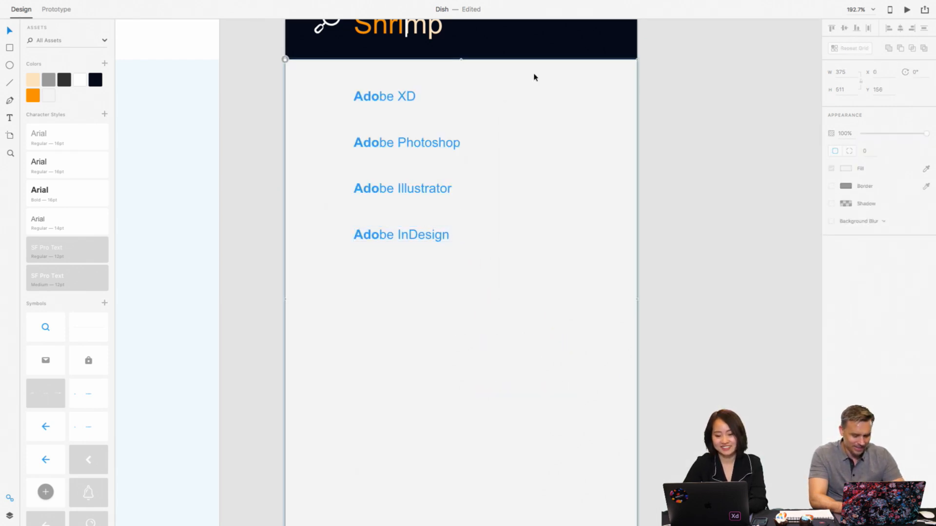
- Replace the first search suggestion, "Adobe XD", with the text "Shrimp Rolls"
{"action": "left_click", "coordinate": [374, 100]}
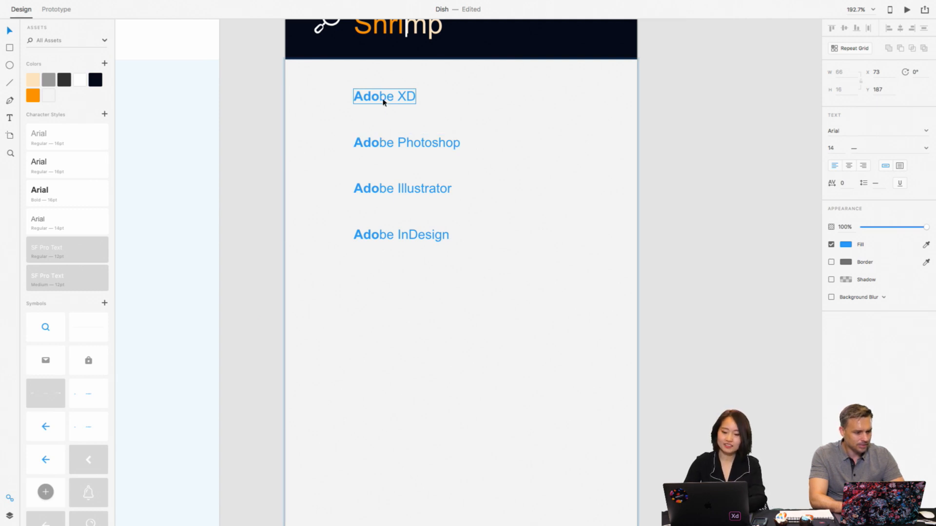
{"action": "double_click", "coordinate": [384, 102]}
{"action": "type", "text": "S"}
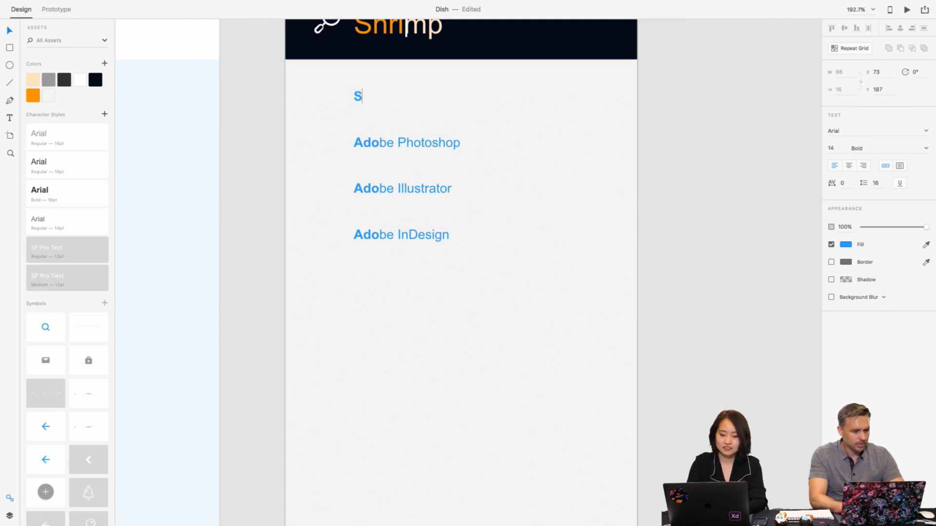
{"action": "type", "text": "hrip"}
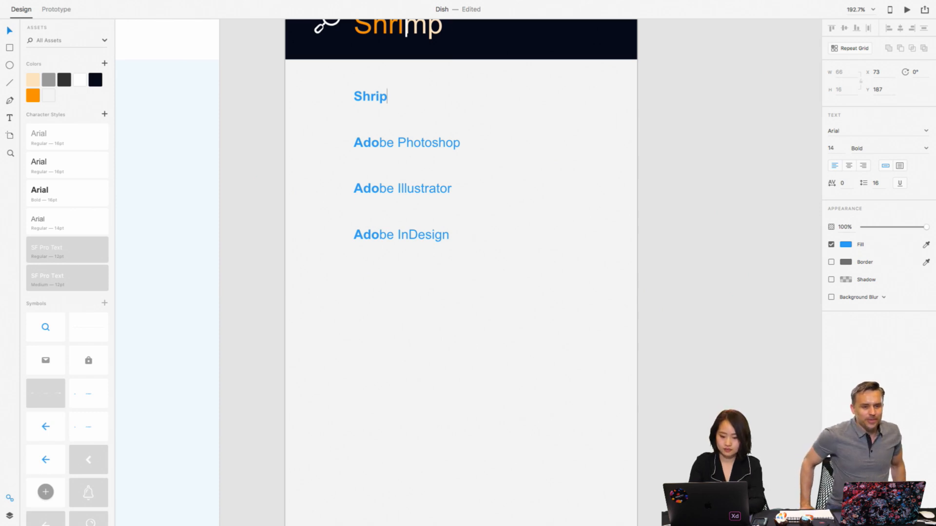
{"action": "key", "text": "BackSpace"}
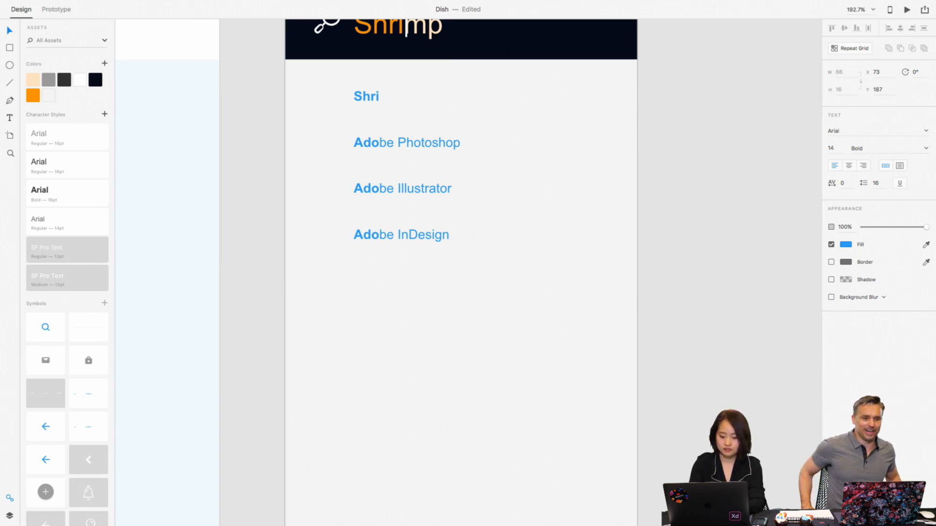
{"action": "type", "text": "mp R"}
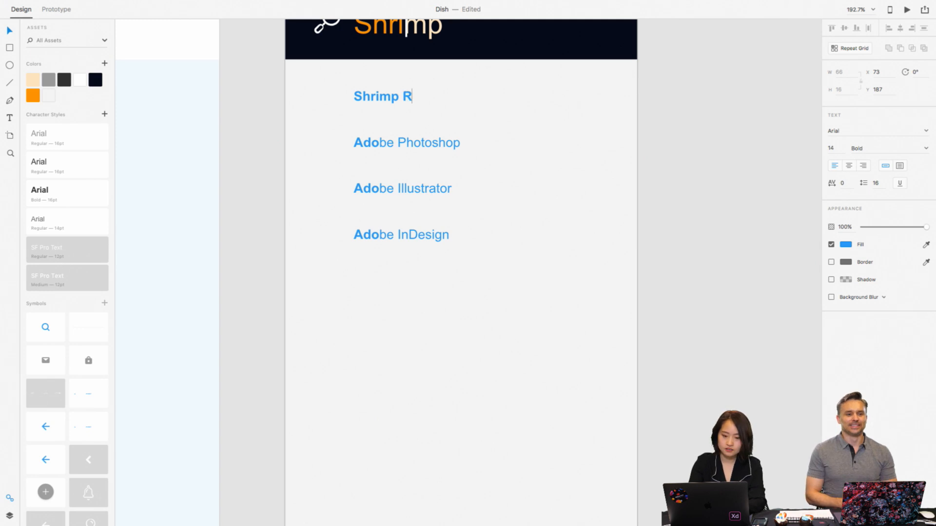
{"action": "type", "text": "oll"}
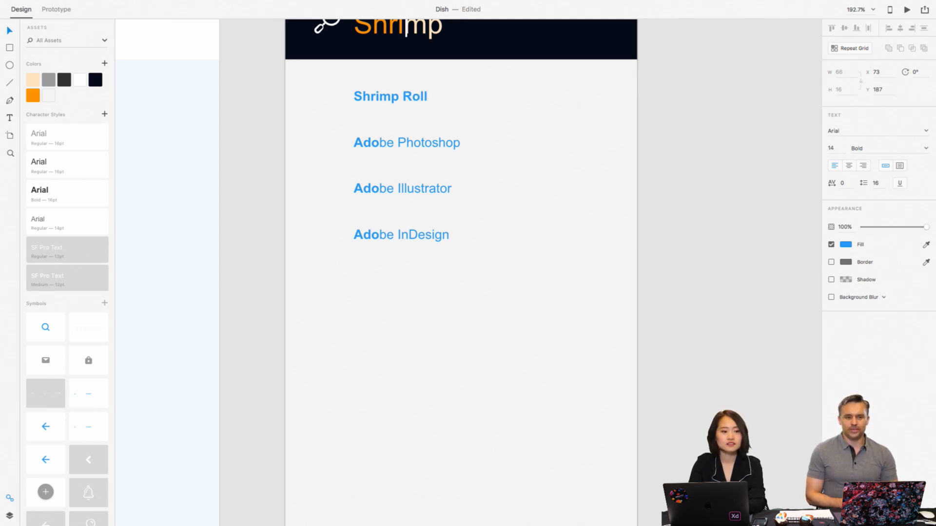
{"action": "type", "text": "s"}
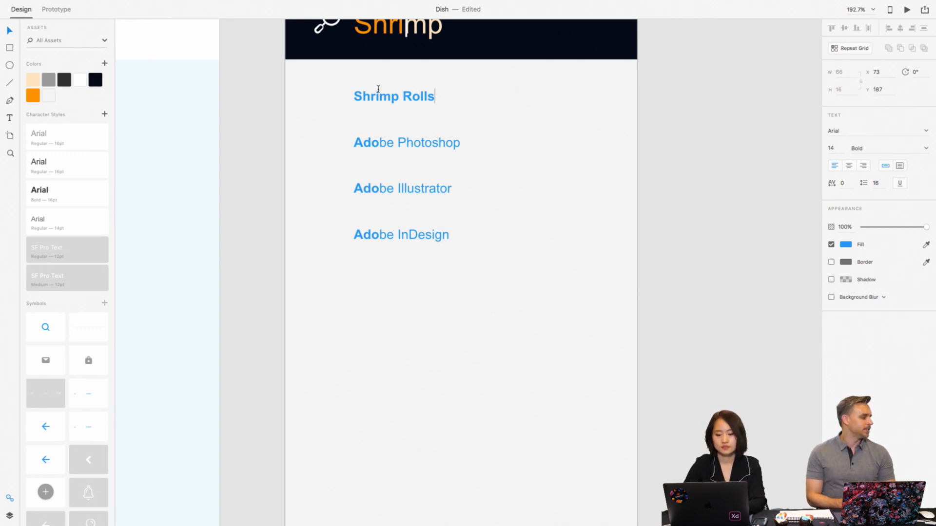
- Color "Shrimp Rolls" with the saved dark gray and set its letters "mp Rolls" to Regular weight
{"action": "double_click", "coordinate": [378, 97]}
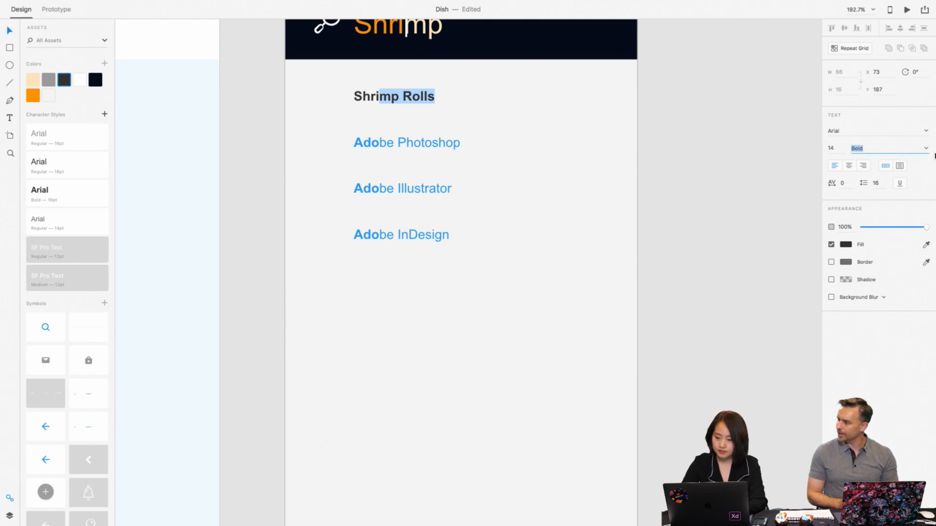
{"action": "left_click", "coordinate": [908, 157]}
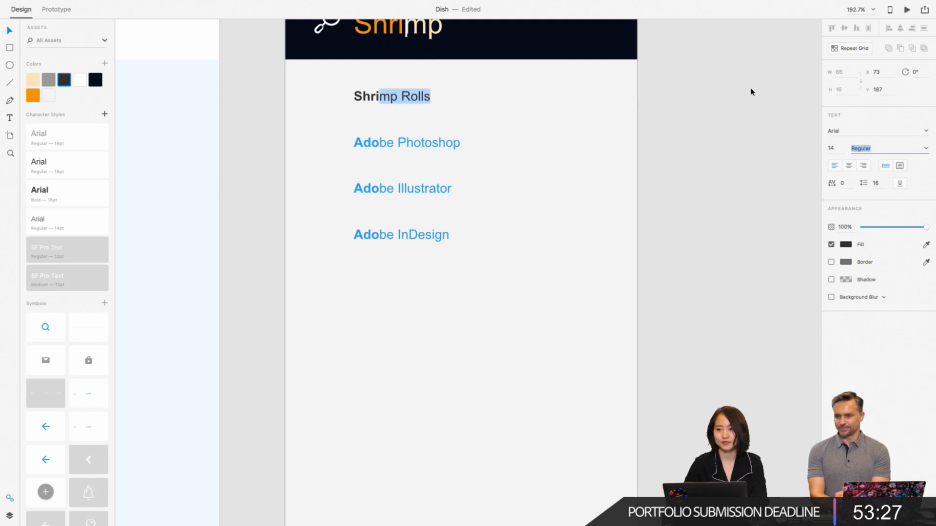
- Replace the second search suggestion, "Adobe Photoshop", with the text "Shrimp Risotto"
{"action": "left_click", "coordinate": [374, 149]}
{"action": "double_click", "coordinate": [374, 149]}
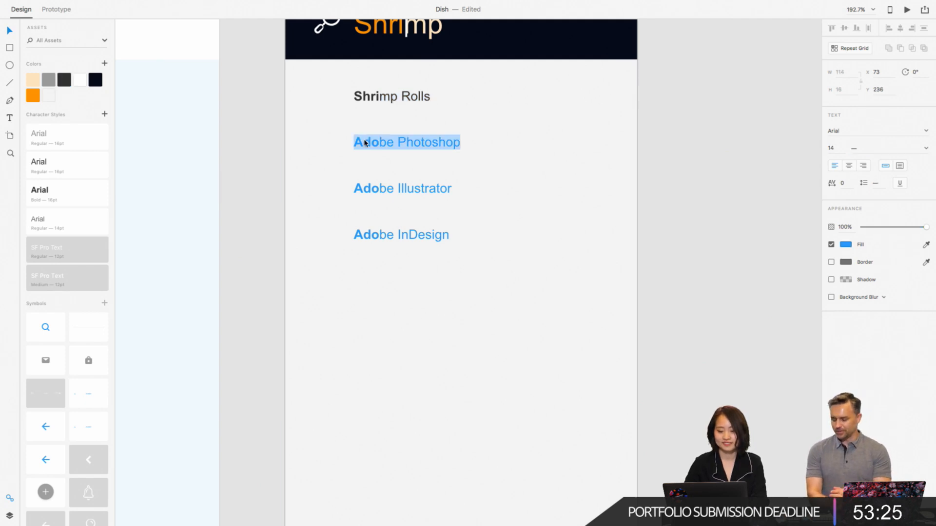
{"action": "left_click", "coordinate": [402, 146]}
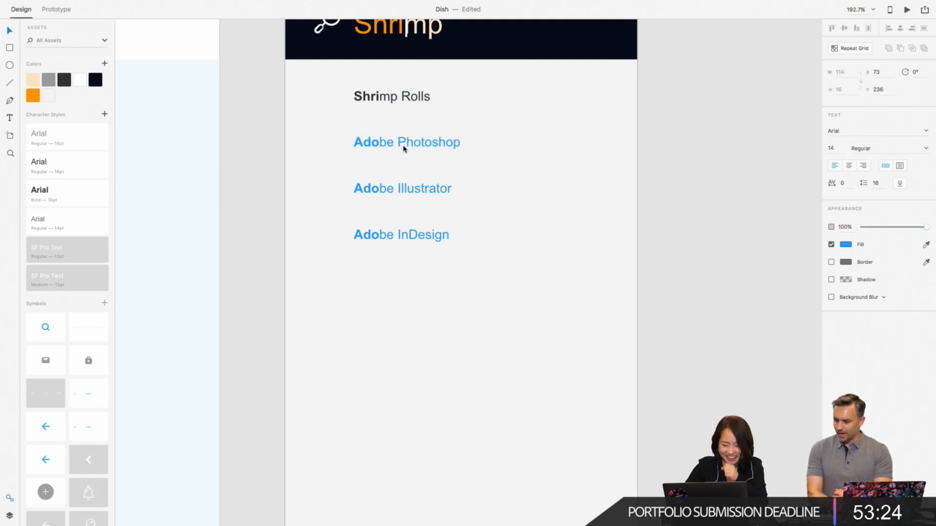
{"action": "triple_click", "coordinate": [378, 142]}
{"action": "type", "text": "S"}
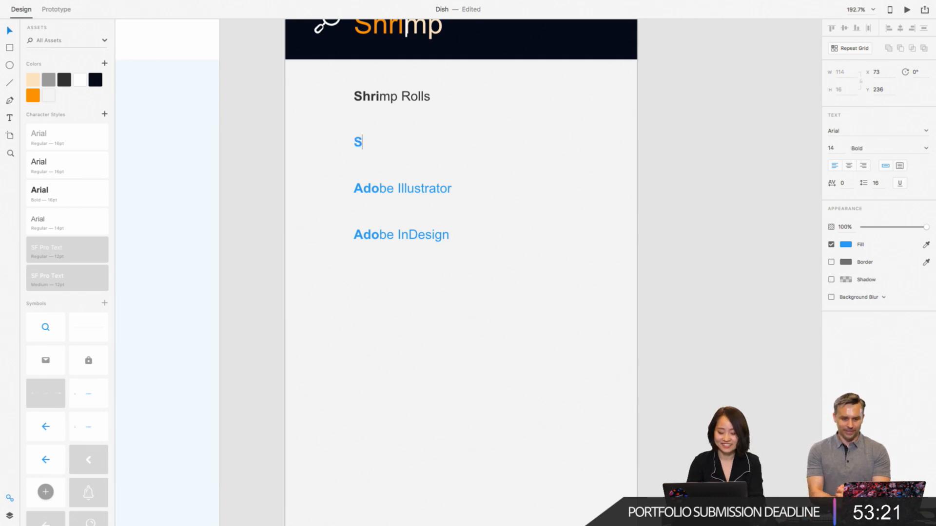
{"action": "type", "text": "hrimp "}
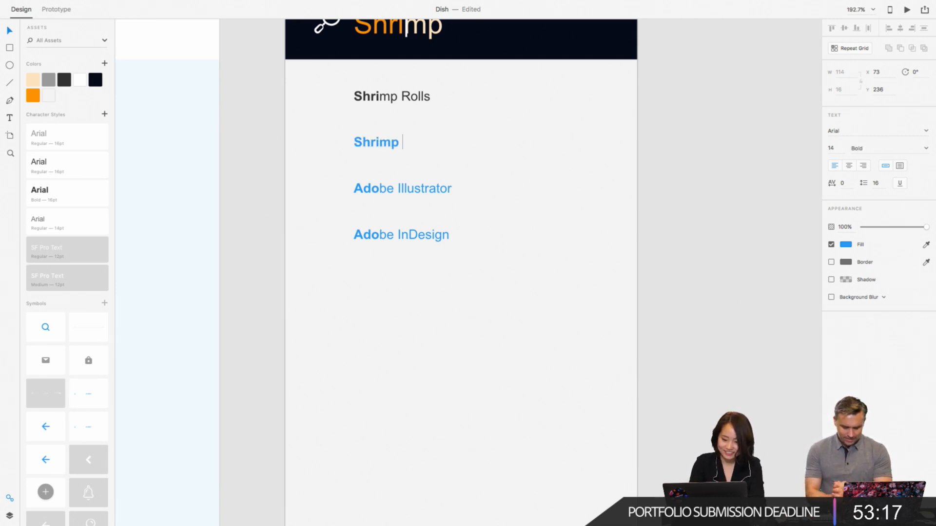
{"action": "type", "text": "Risotto"}
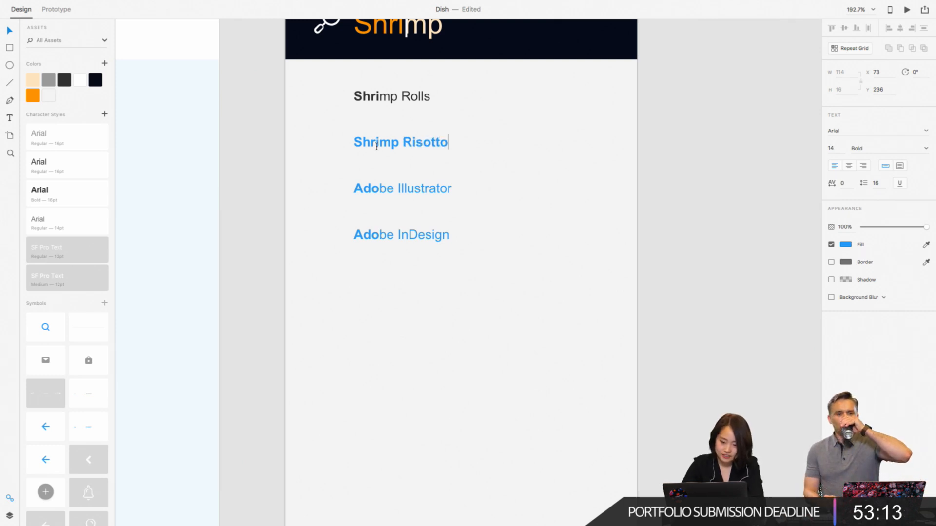
- Apply the saved dark gray to all four search suggestions at once
{"action": "key", "text": "super+a"}
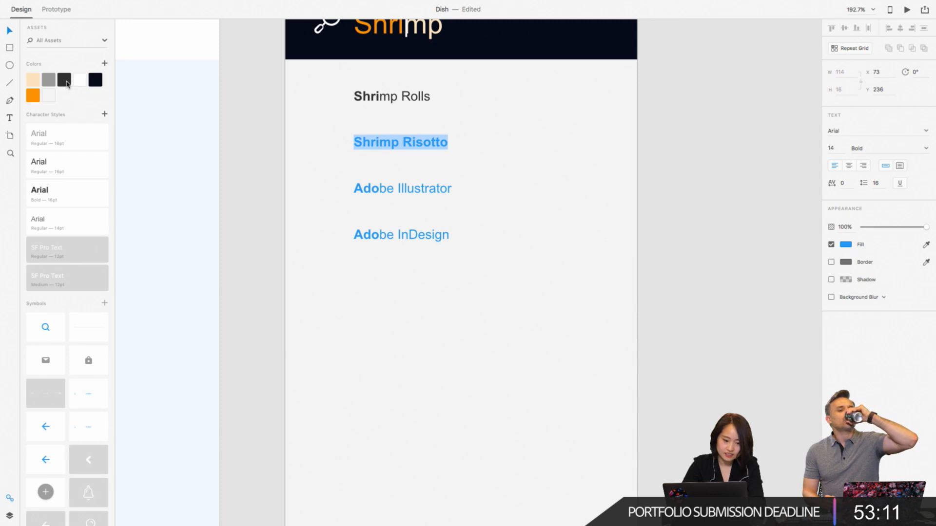
{"action": "key", "text": "Escape"}
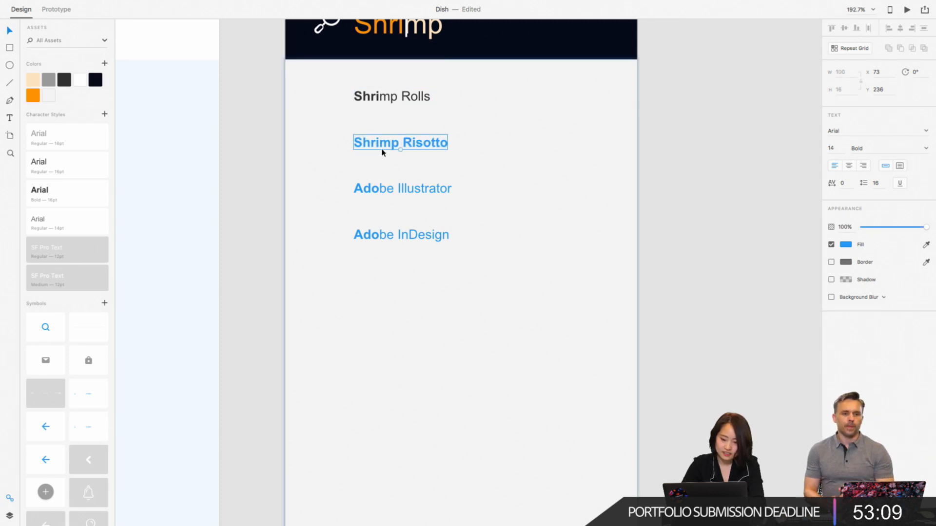
{"action": "left_click", "coordinate": [375, 98]}
{"action": "left_click", "coordinate": [376, 142], "text": "shift"}
{"action": "left_click", "coordinate": [376, 188], "text": "shift"}
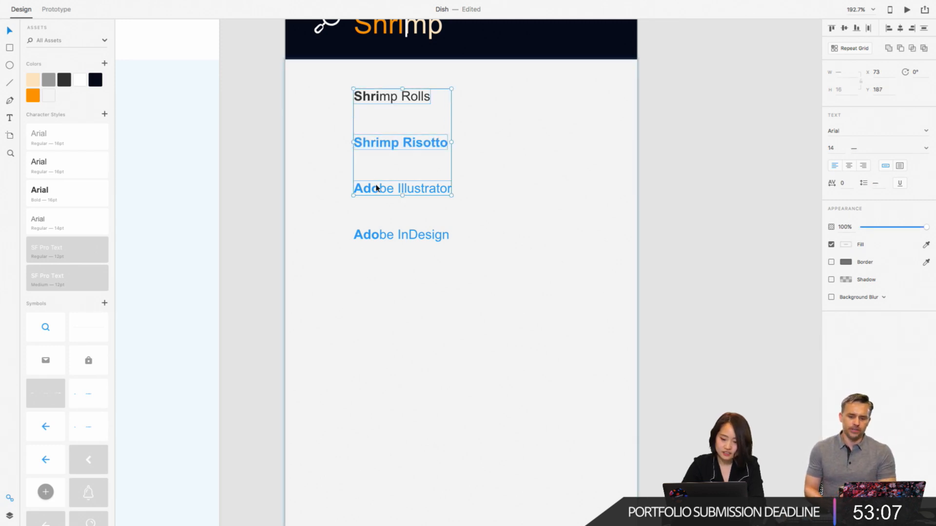
{"action": "left_click", "coordinate": [375, 235], "text": "shift"}
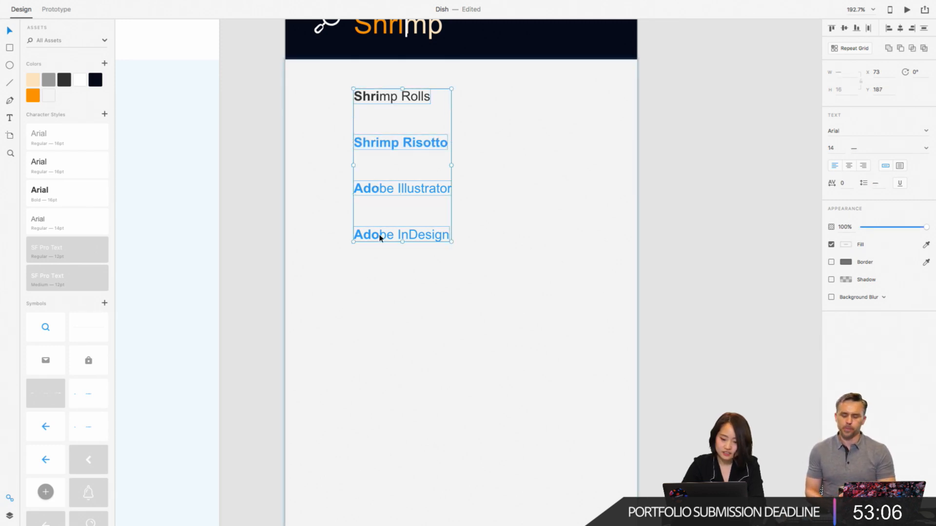
{"action": "left_click", "coordinate": [66, 83]}
- Set the letters "mp Risotto" in the second suggestion to Regular weight, leaving "Shri" bold
{"action": "double_click", "coordinate": [421, 146]}
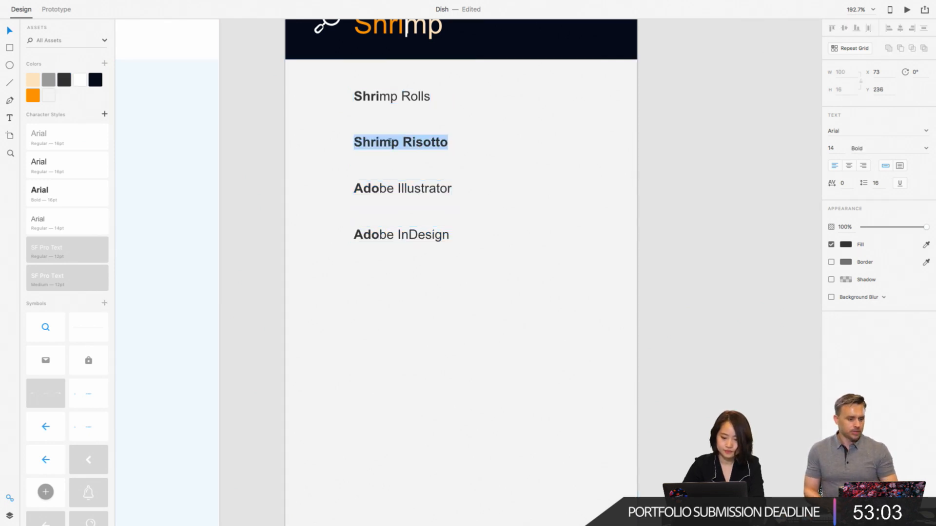
{"action": "left_click_drag", "start_coordinate": [390, 142], "coordinate": [451, 142]}
{"action": "left_click", "coordinate": [380, 142]}
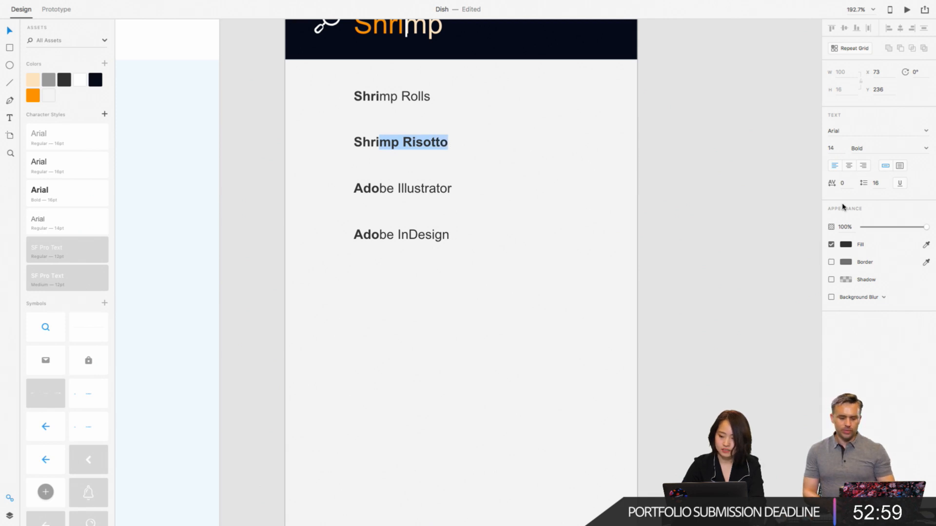
{"action": "left_click", "coordinate": [926, 147]}
{"action": "left_click", "coordinate": [906, 158]}
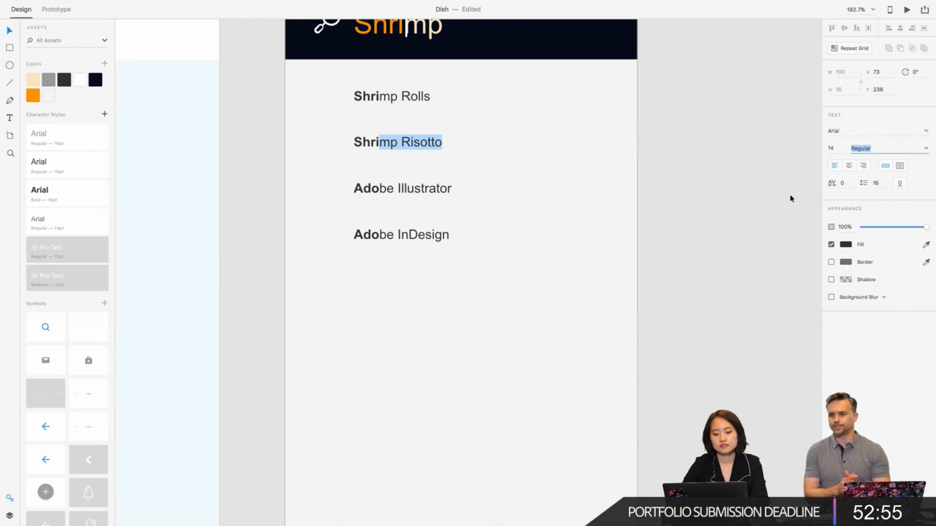
- Replace the third search suggestion, "Adobe Illustrator", with the text "Shrimp Coconut Curry"
{"action": "double_click", "coordinate": [382, 190]}
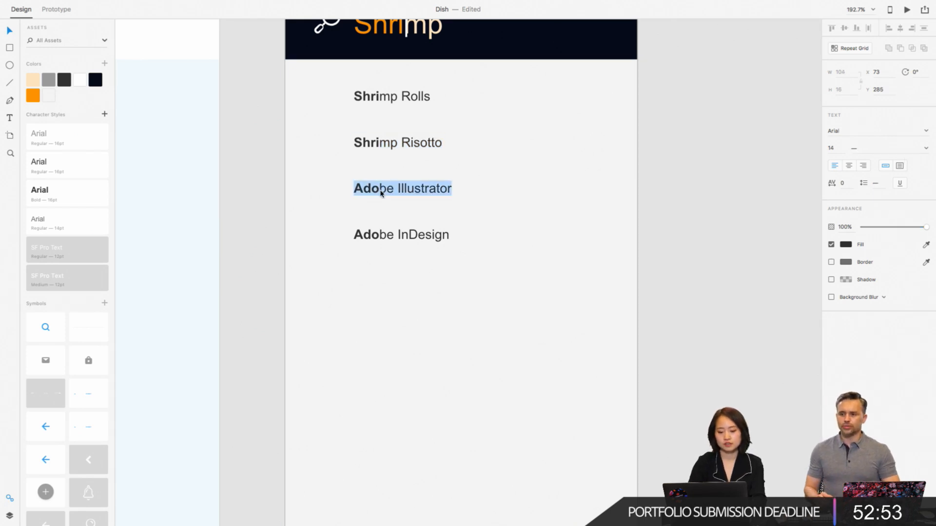
{"action": "type", "text": "Shri"}
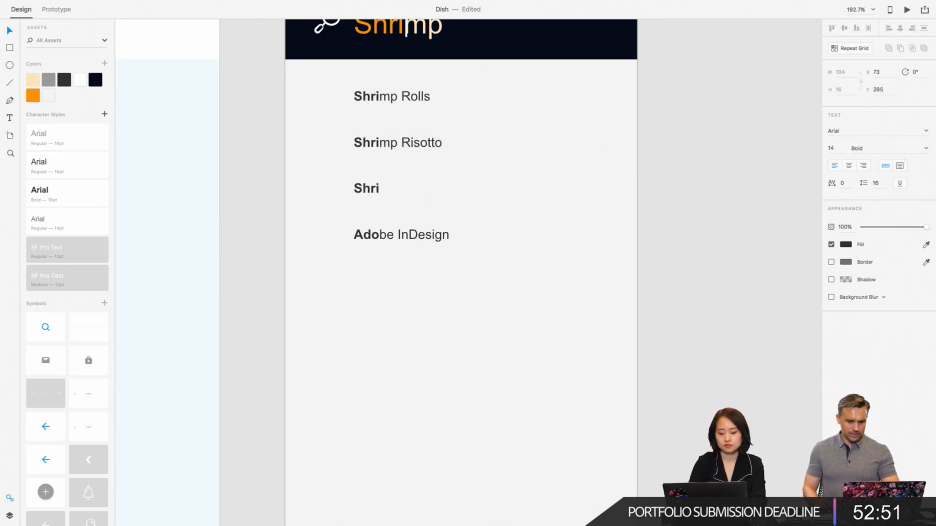
{"action": "type", "text": "mp"}
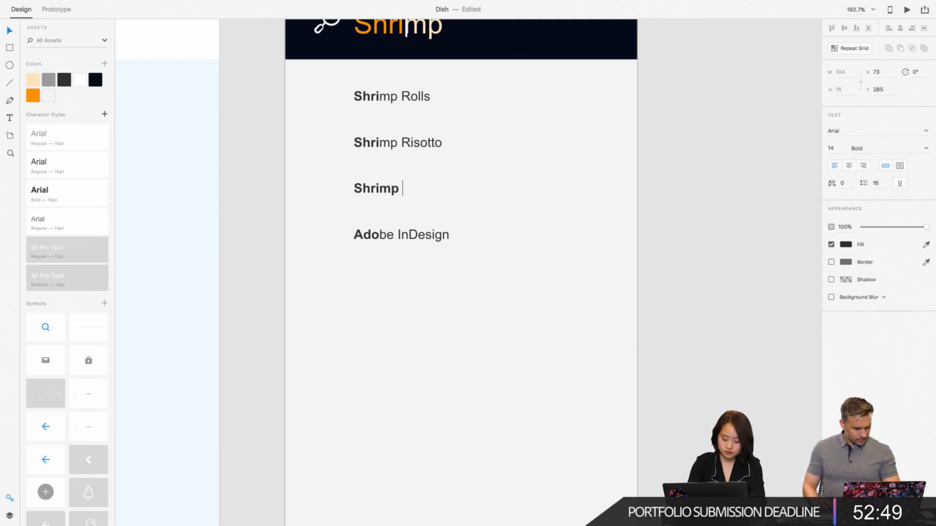
{"action": "type", "text": " c"}
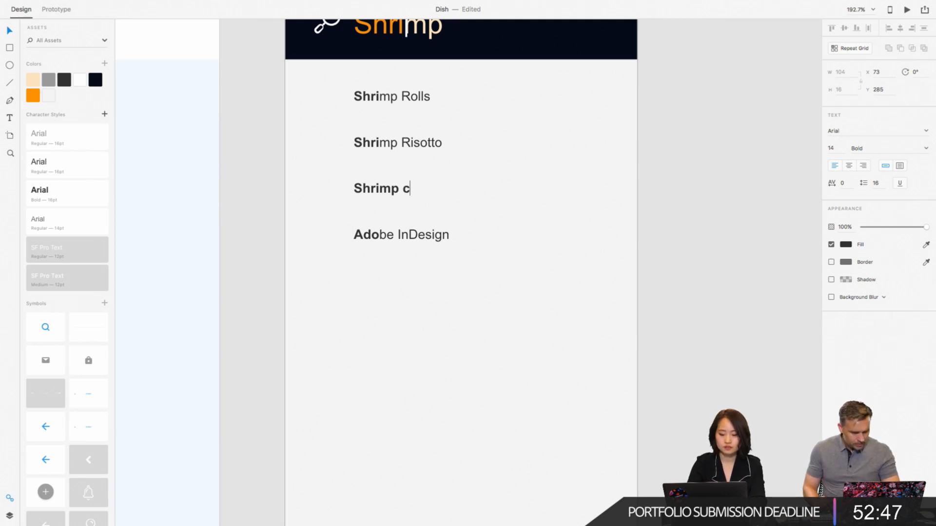
{"action": "key", "text": "BackSpace"}
{"action": "type", "text": "Co"}
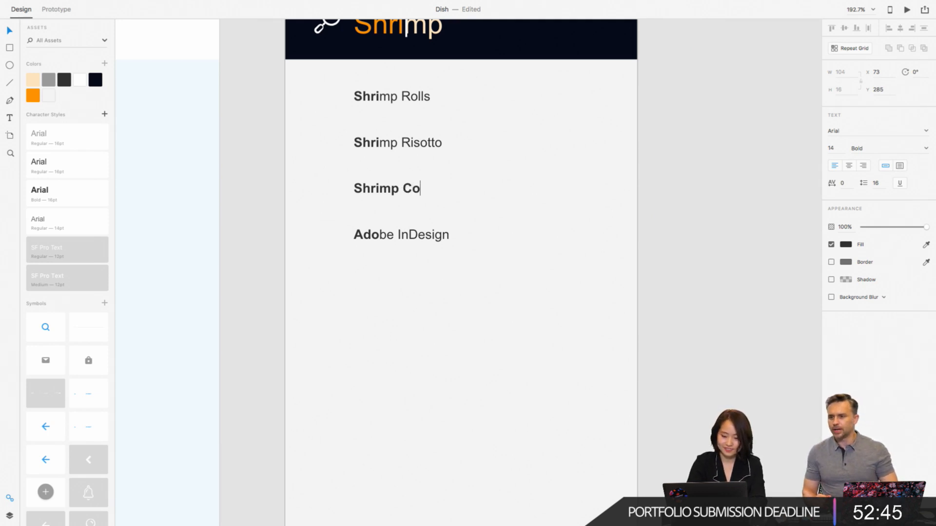
{"action": "type", "text": "conut "}
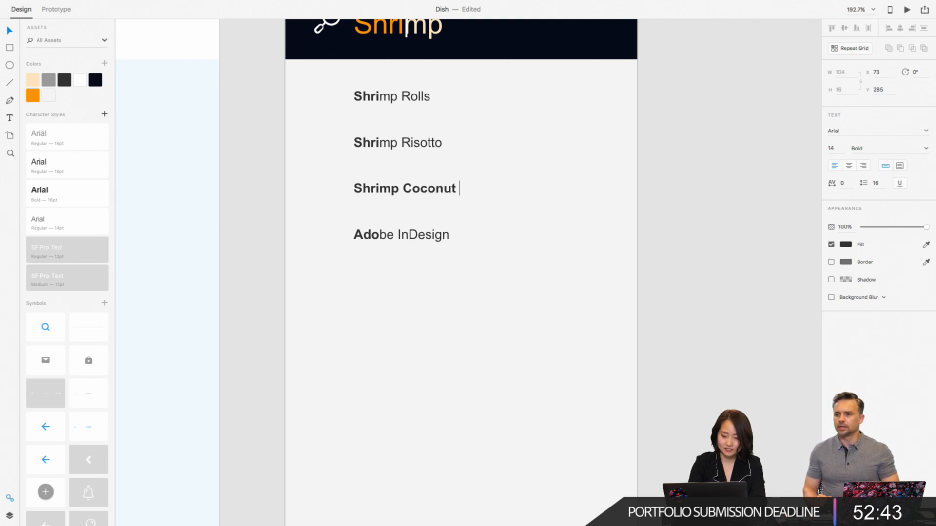
{"action": "type", "text": "curry"}
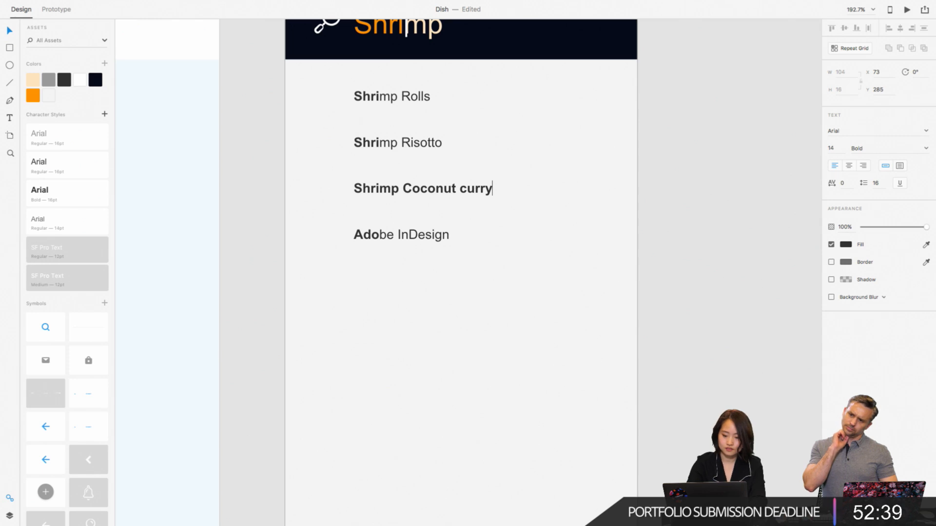
{"action": "left_click", "coordinate": [463, 188]}
{"action": "key", "text": "BackSpace"}
{"action": "type", "text": "C"}
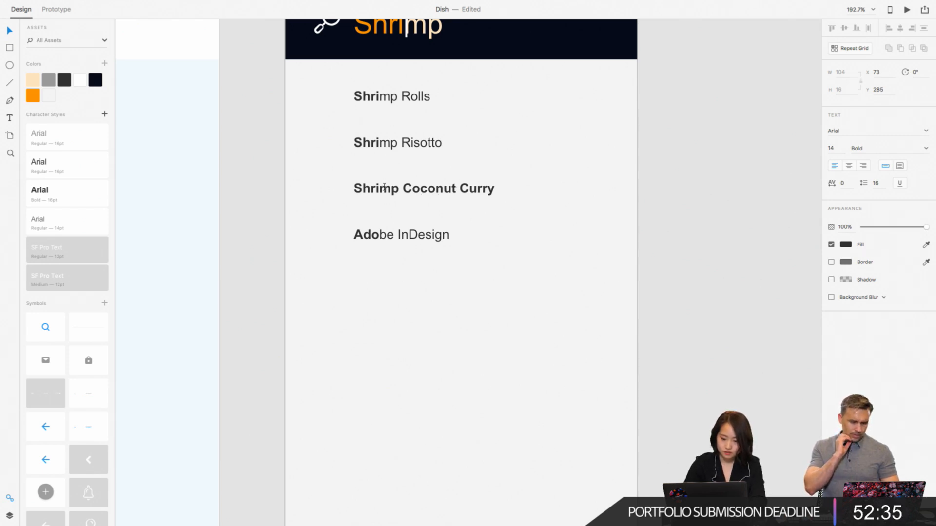
- Set the letters "mp Coconut Curry" in the third suggestion to Regular weight, leaving "Shri" bold
{"action": "left_click_drag", "start_coordinate": [379, 188], "coordinate": [495, 188]}
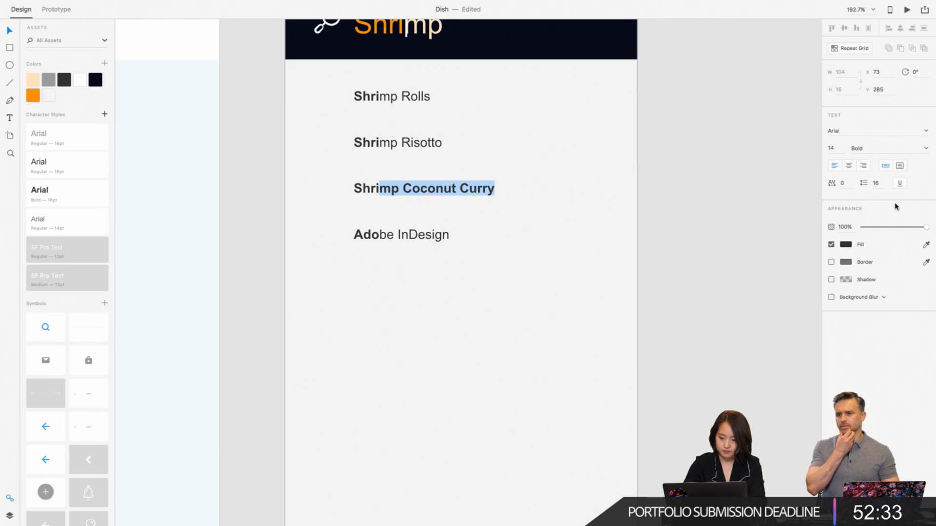
{"action": "left_click", "coordinate": [925, 149]}
{"action": "left_click", "coordinate": [861, 157]}
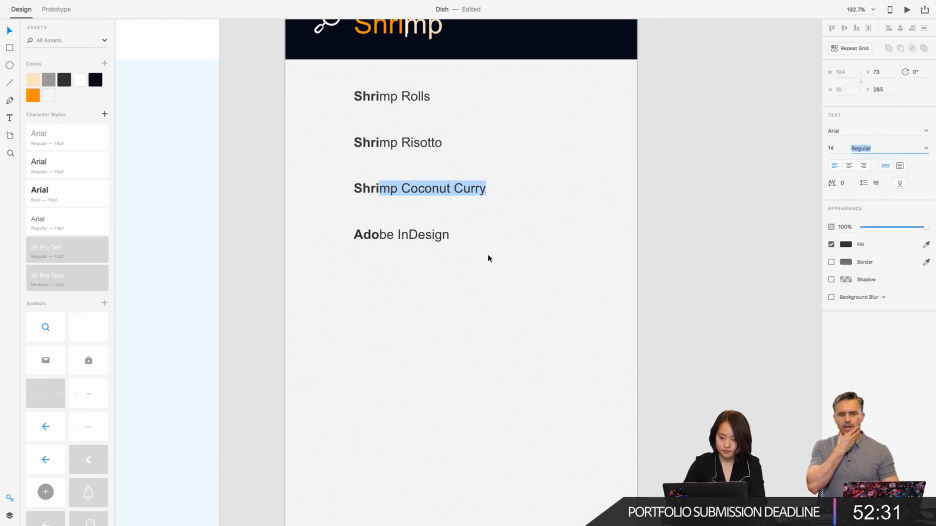
- Replace the fourth search suggestion, "Adobe InDesign", with the text "Shrimp Spring Rolls"
{"action": "double_click", "coordinate": [425, 235]}
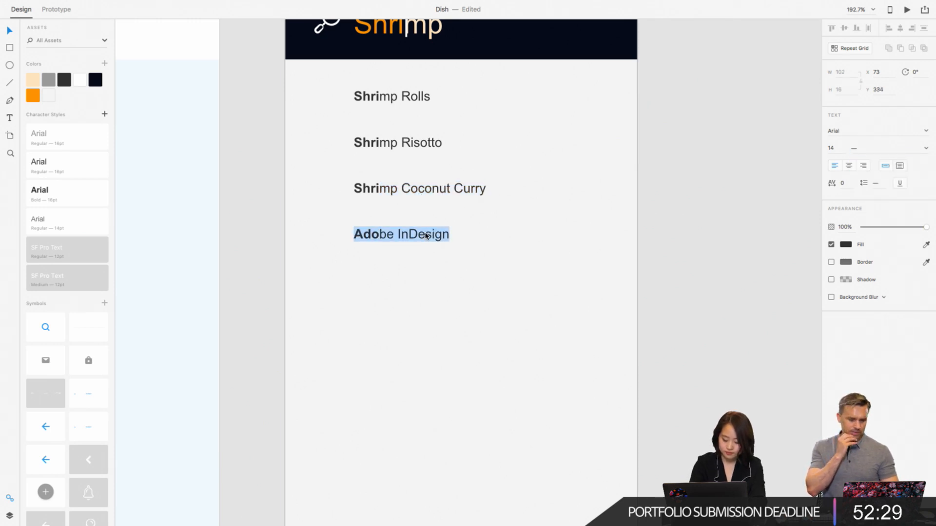
{"action": "type", "text": "Shr"}
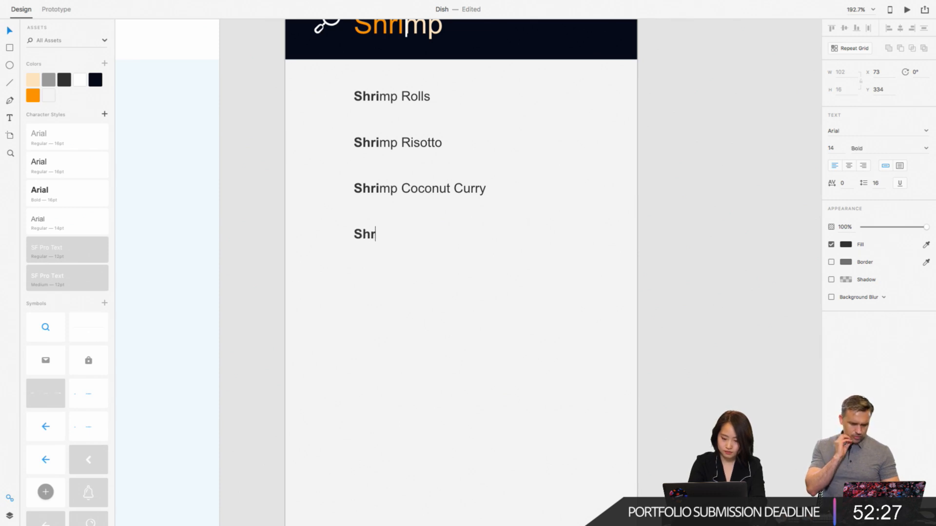
{"action": "type", "text": "imp"}
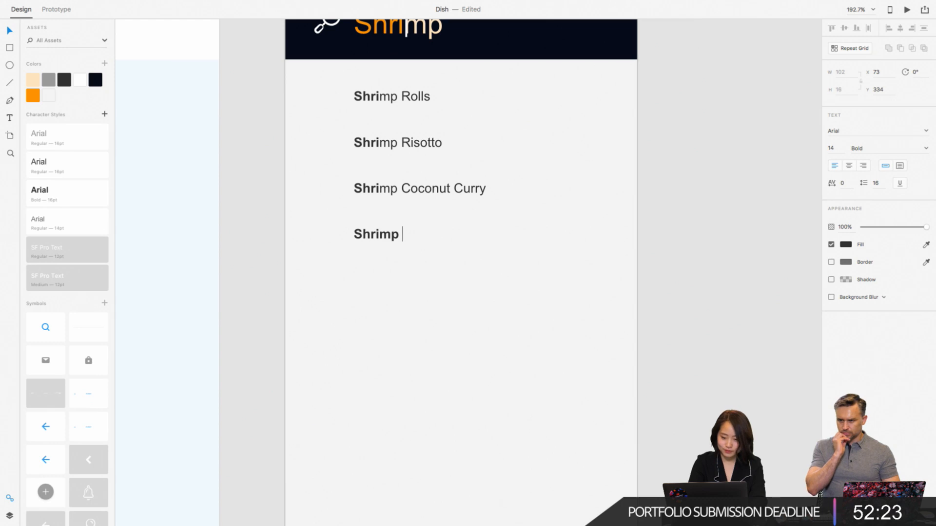
{"action": "type", "text": " Sp"}
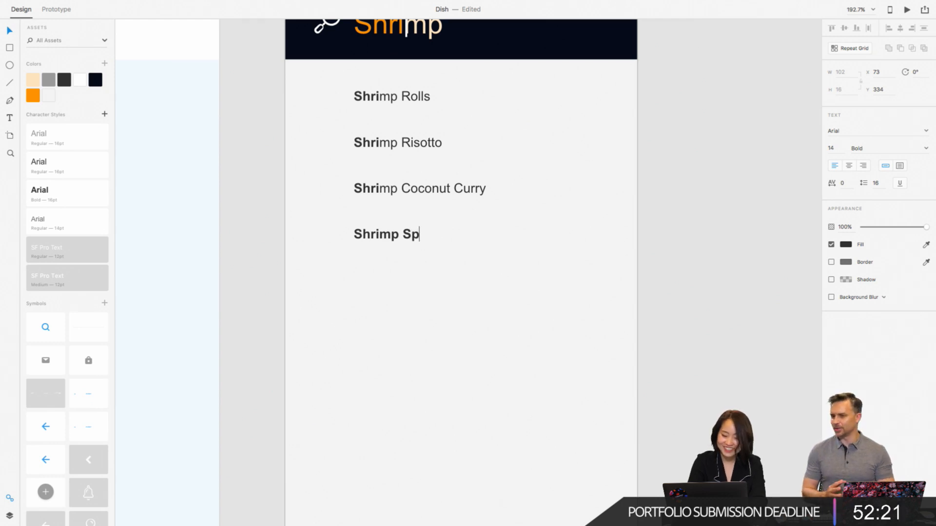
{"action": "type", "text": "ring R"}
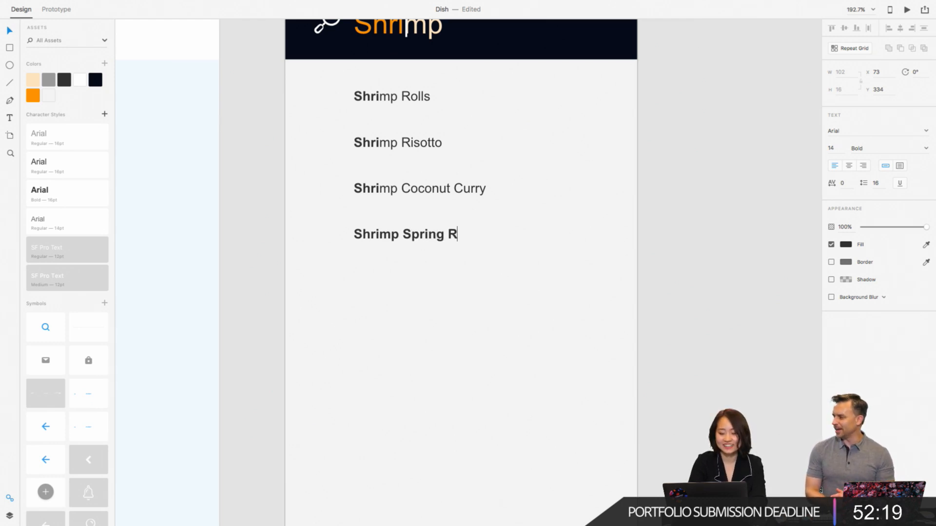
{"action": "type", "text": "olls"}
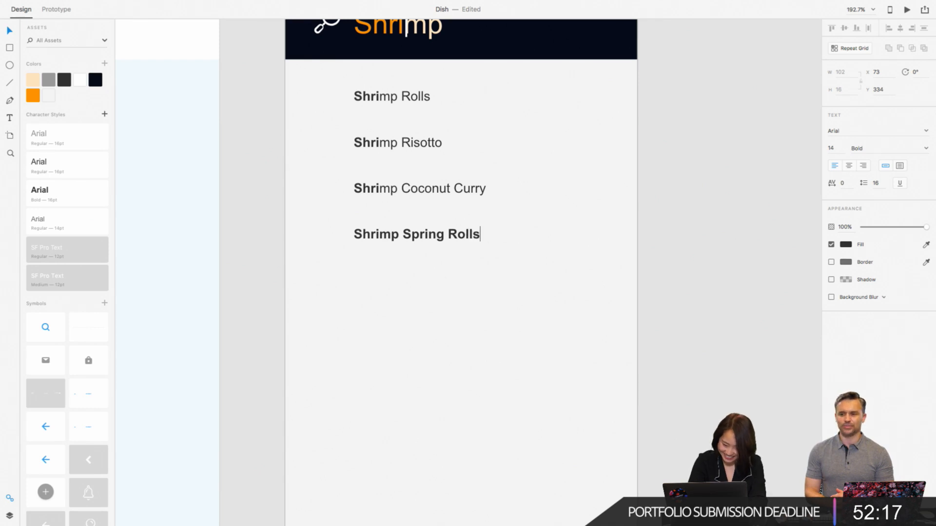
- Set the letters "mp Spring Rolls" in the fourth suggestion to Regular weight, leaving "Shri" bold
{"action": "left_click", "coordinate": [381, 231]}
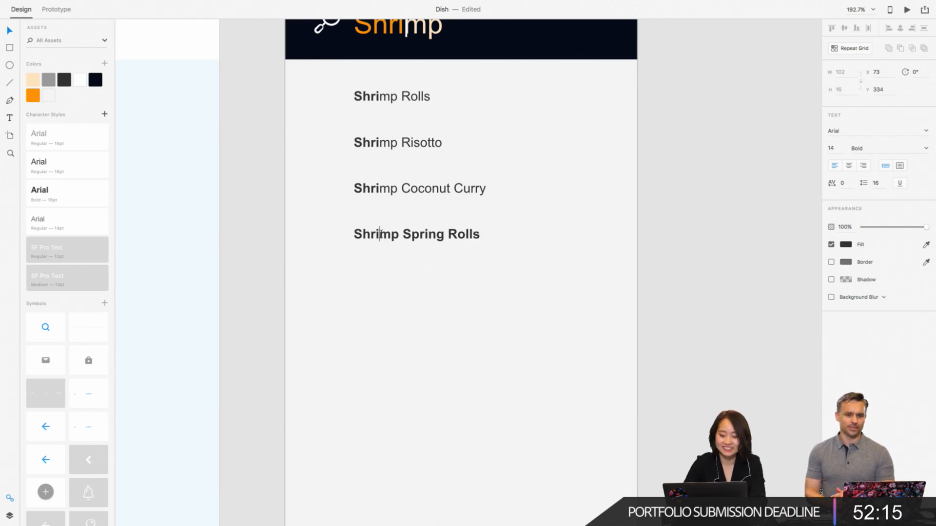
{"action": "left_click_drag", "start_coordinate": [381, 234], "coordinate": [486, 234]}
{"action": "left_click", "coordinate": [926, 148]}
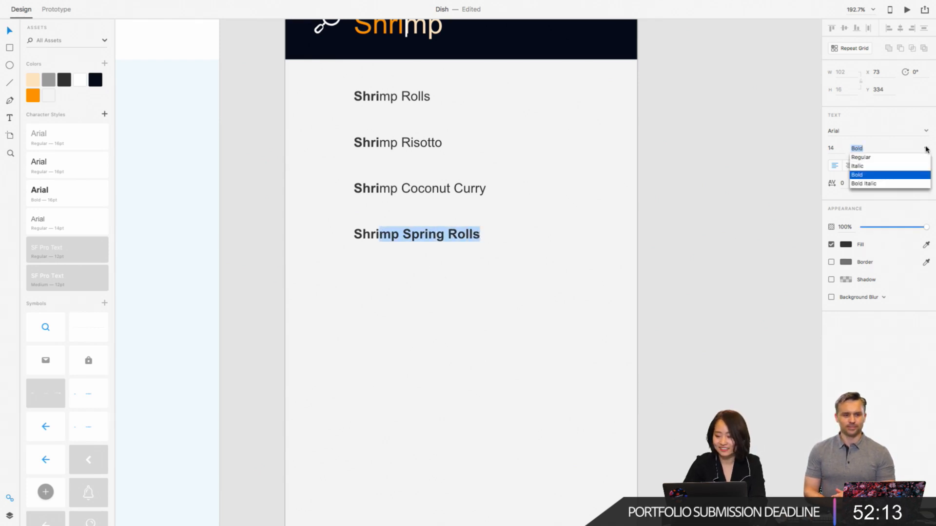
{"action": "left_click", "coordinate": [902, 157]}
{"action": "key", "text": "Escape"}
- Delete the original blue "3 Search" artboard, keeping only the restyled "3 Search – 1" copy
{"action": "scroll", "coordinate": [689, 152], "scroll_direction": "down", "scroll_amount": 5}
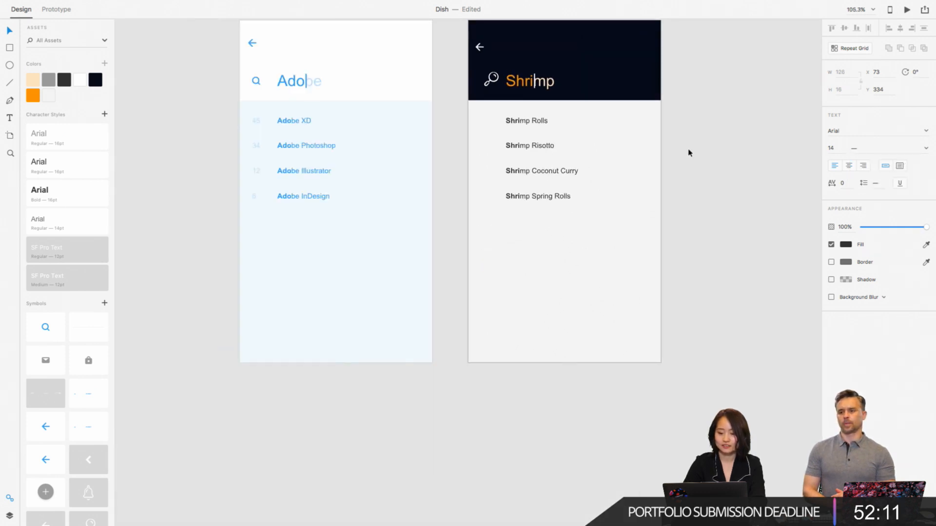
{"action": "scroll", "coordinate": [689, 152], "scroll_direction": "up", "scroll_amount": 3}
{"action": "scroll", "coordinate": [689, 152], "scroll_direction": "right", "scroll_amount": 2}
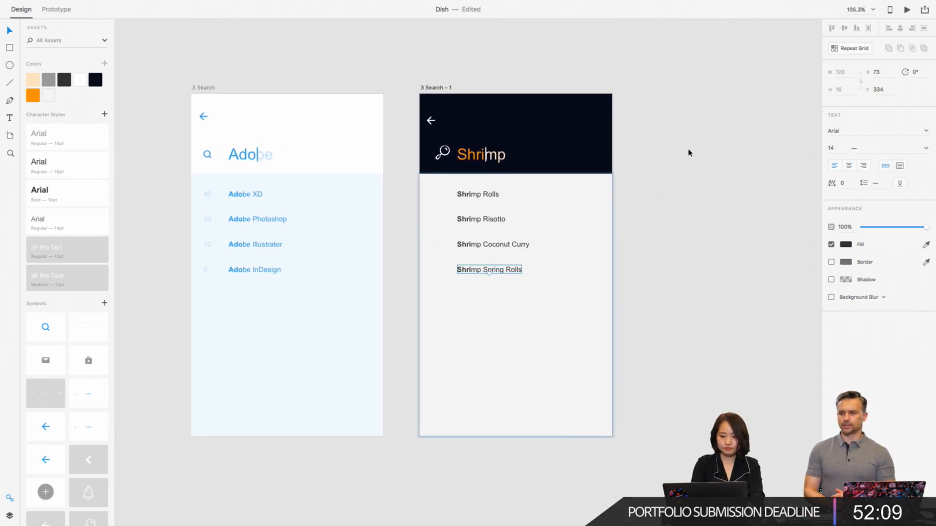
{"action": "right_click", "coordinate": [689, 153]}
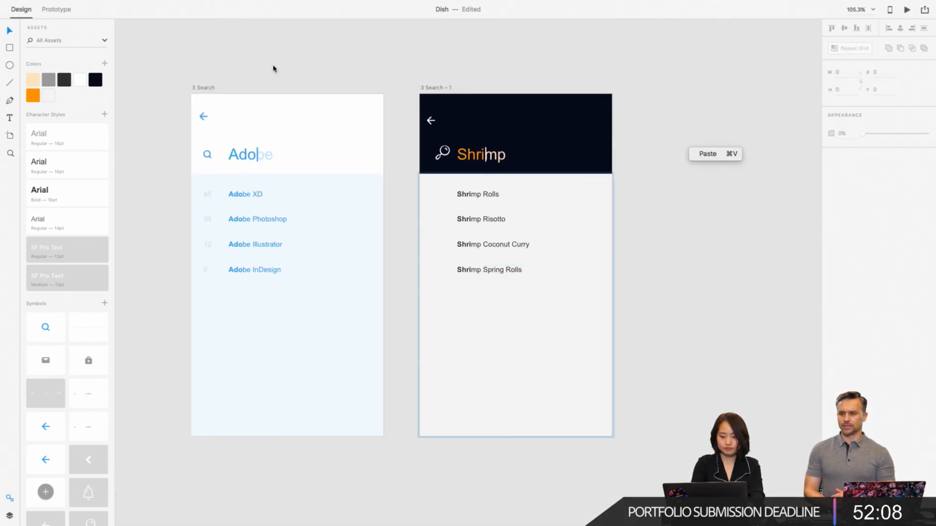
{"action": "left_click", "coordinate": [201, 92]}
{"action": "left_click", "coordinate": [200, 91]}
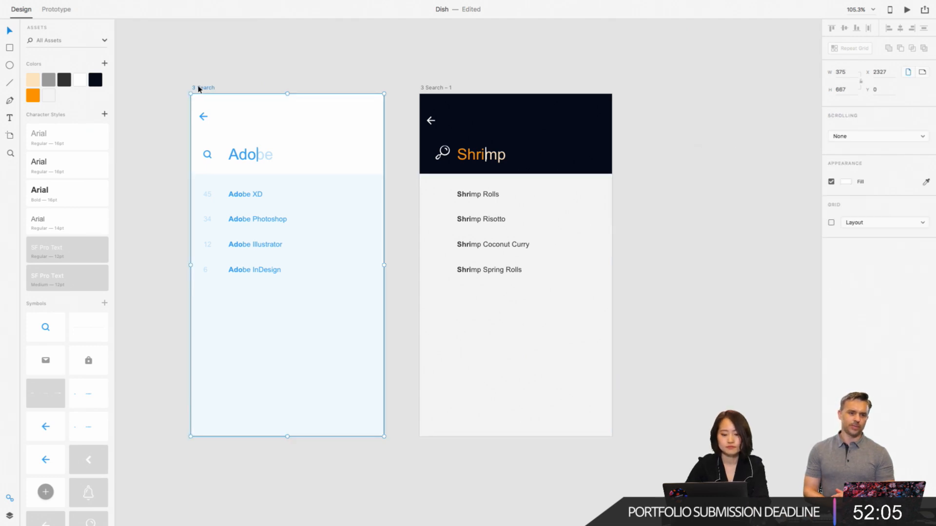
{"action": "key", "text": "Delete"}
- Move the "3 Search – 1" artboard closer to the finished Dish screens, placing it at X 1678, Y 0
{"action": "scroll", "coordinate": [220, 151], "scroll_direction": "down", "scroll_amount": 3}
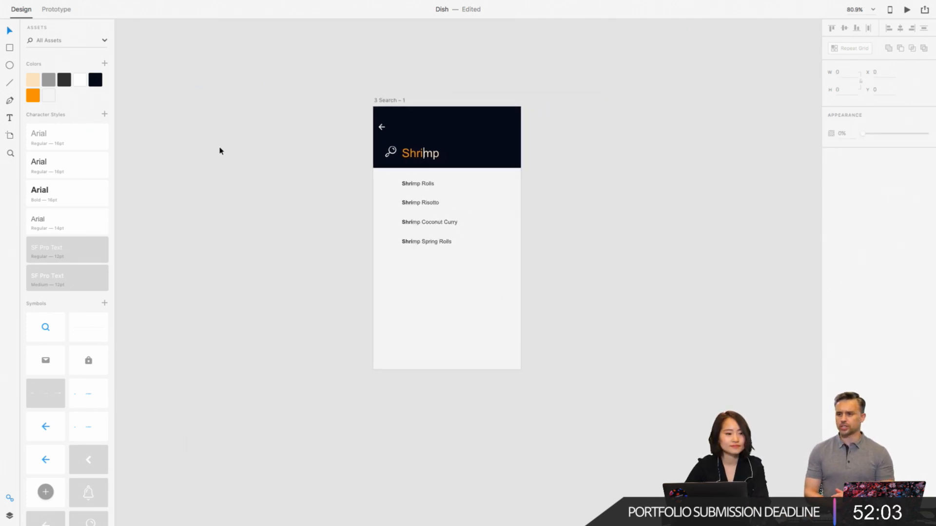
{"action": "scroll", "coordinate": [220, 151], "scroll_direction": "left", "scroll_amount": 2}
{"action": "scroll", "coordinate": [220, 151], "scroll_direction": "down", "scroll_amount": 3}
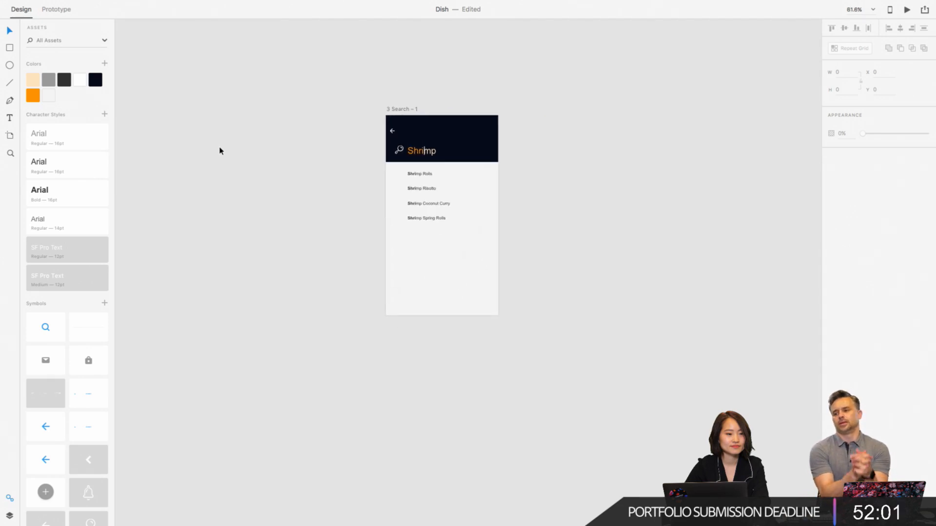
{"action": "scroll", "coordinate": [219, 151], "scroll_direction": "left", "scroll_amount": 2}
{"action": "scroll", "coordinate": [220, 150], "scroll_direction": "down", "scroll_amount": 4}
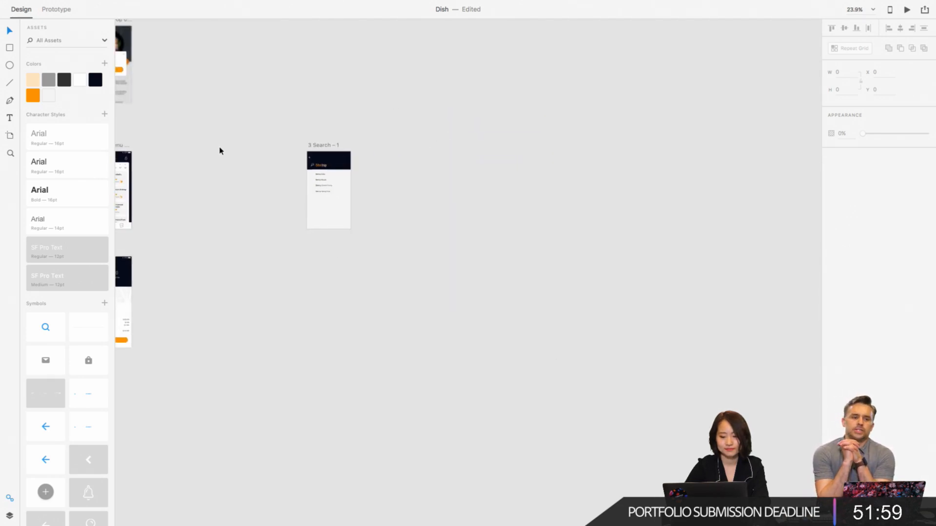
{"action": "scroll", "coordinate": [220, 151], "scroll_direction": "left", "scroll_amount": 2}
{"action": "left_click_drag", "start_coordinate": [416, 142], "coordinate": [288, 141]}
- Group the bottom bar's background, map-pin box icon, chef-hat icon and orange plus button on the menu screen beside the search artboard
{"action": "scroll", "coordinate": [233, 184], "scroll_direction": "up", "scroll_amount": 5}
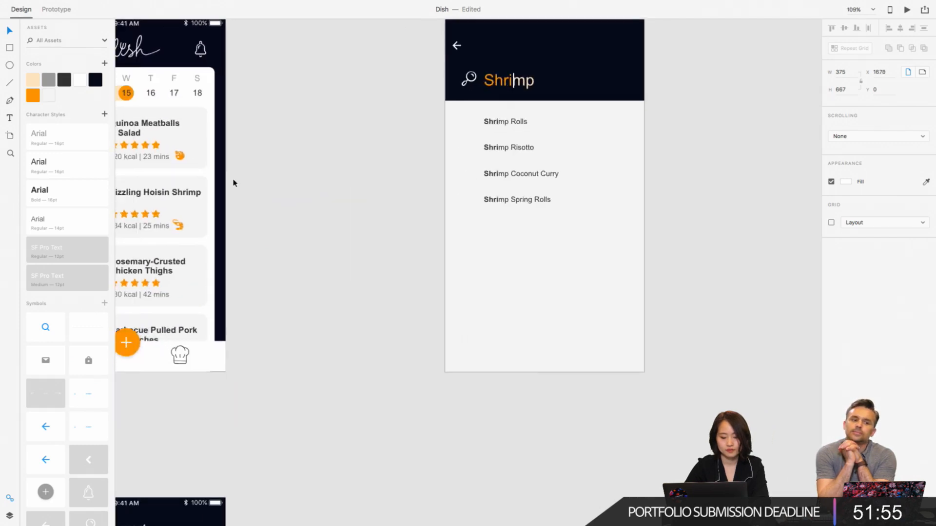
{"action": "scroll", "coordinate": [232, 182], "scroll_direction": "left", "scroll_amount": 2}
{"action": "left_click", "coordinate": [216, 335]}
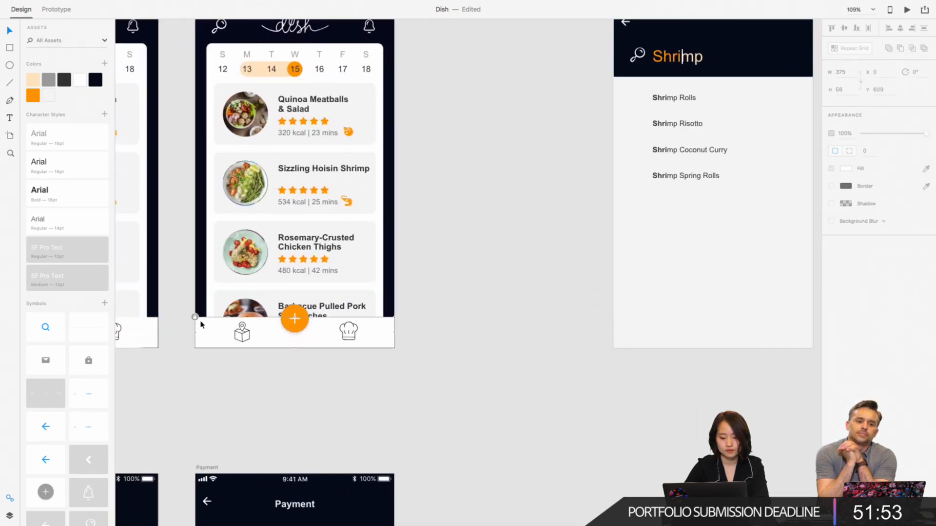
{"action": "left_click", "coordinate": [195, 319]}
{"action": "double_click", "coordinate": [242, 336]}
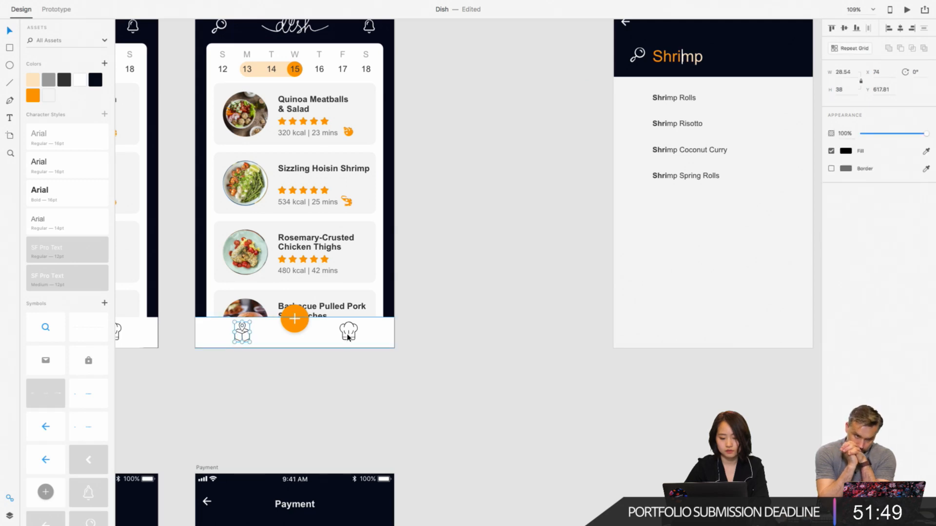
{"action": "scroll", "coordinate": [349, 335], "scroll_direction": "up", "scroll_amount": 5}
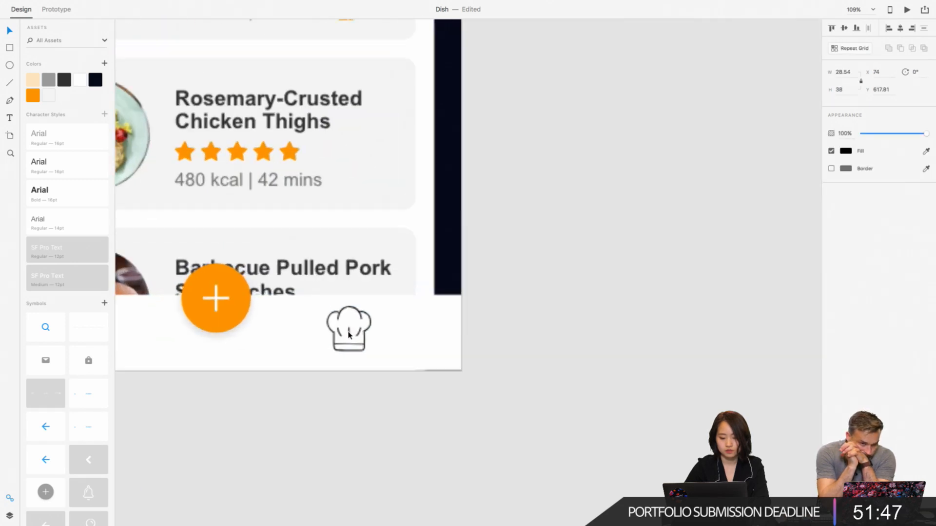
{"action": "left_click", "coordinate": [410, 328], "text": "shift"}
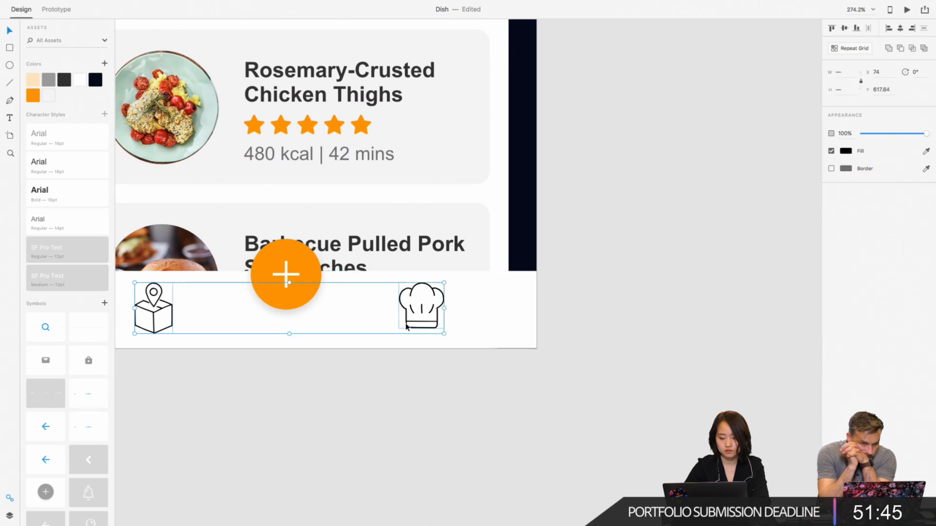
{"action": "left_click", "coordinate": [286, 308], "text": "shift"}
{"action": "left_click", "coordinate": [474, 323], "text": "shift"}
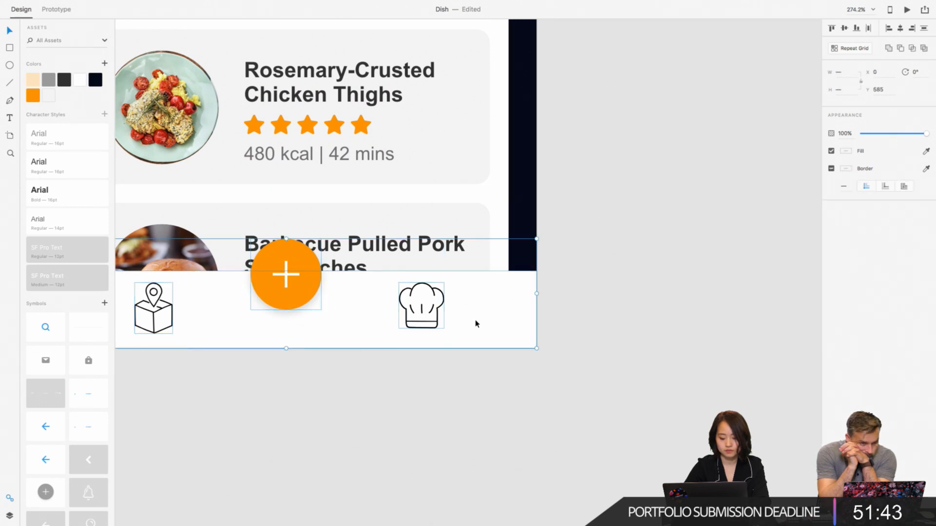
{"action": "right_click", "coordinate": [477, 323]}
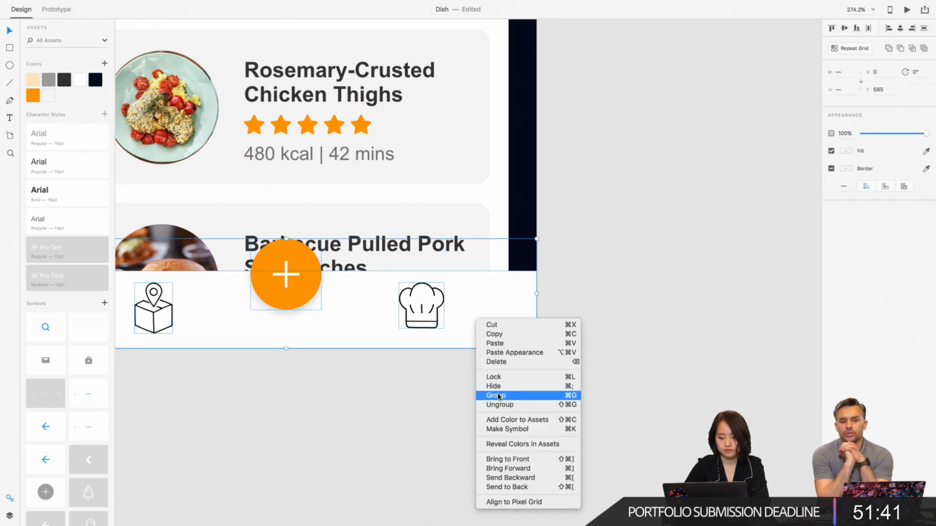
{"action": "left_click", "coordinate": [497, 396]}
- Paste a copy of the bottom navigation bar with its icons and plus button at the foot of the search artboard
{"action": "scroll", "coordinate": [589, 284], "scroll_direction": "down", "scroll_amount": 5}
{"action": "scroll", "coordinate": [589, 284], "scroll_direction": "right", "scroll_amount": 13}
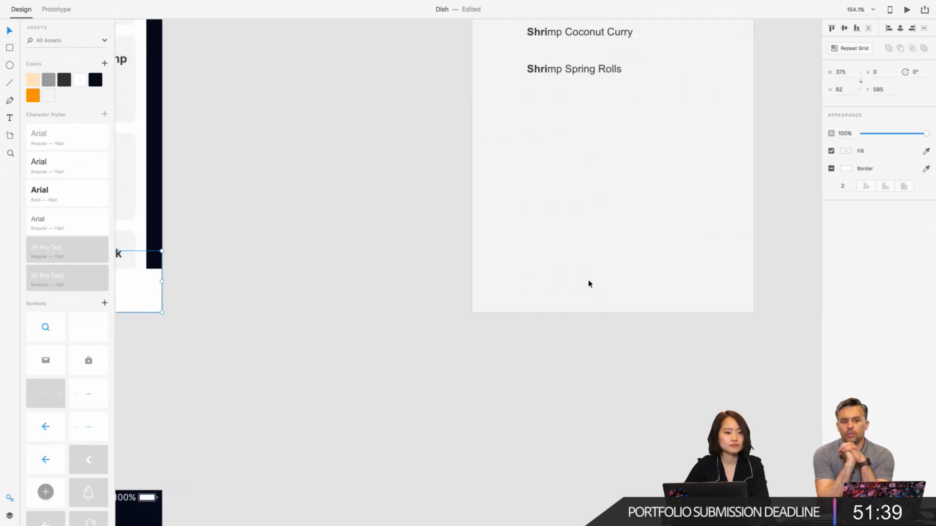
{"action": "key", "text": "ctrl+v"}
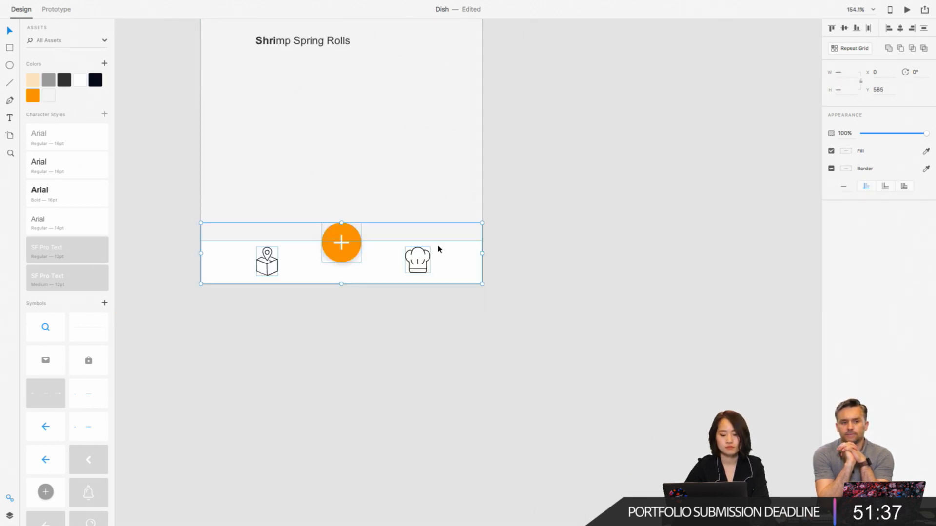
{"action": "left_click", "coordinate": [590, 220]}
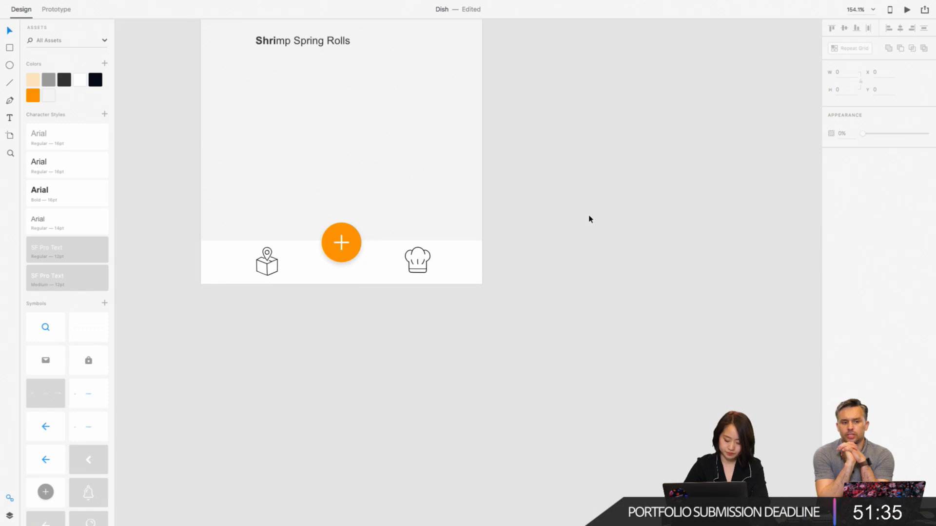
- Fill the plus button's orange circle on the search screen with the saved medium gray
{"action": "left_click", "coordinate": [355, 242]}
{"action": "scroll", "coordinate": [356, 242], "scroll_direction": "up", "scroll_amount": 5}
{"action": "scroll", "coordinate": [356, 244], "scroll_direction": "left", "scroll_amount": 5}
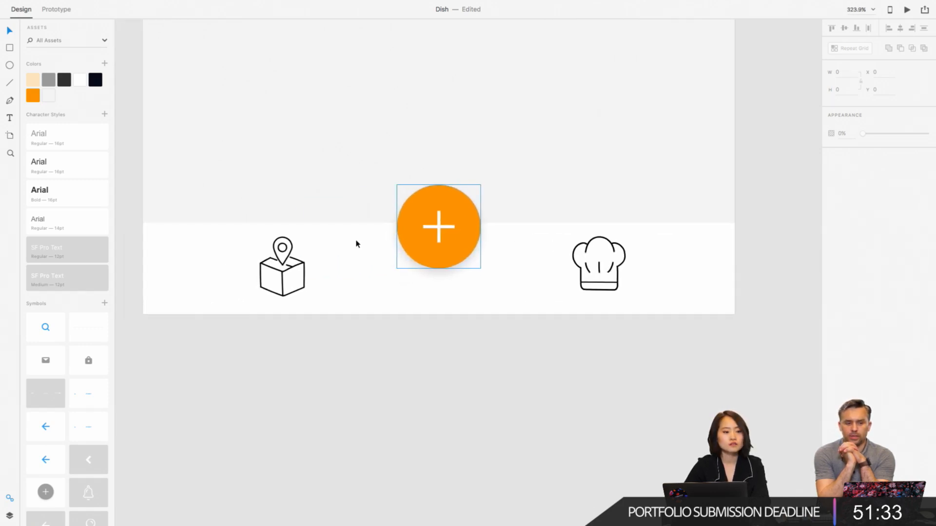
{"action": "left_click", "coordinate": [434, 195]}
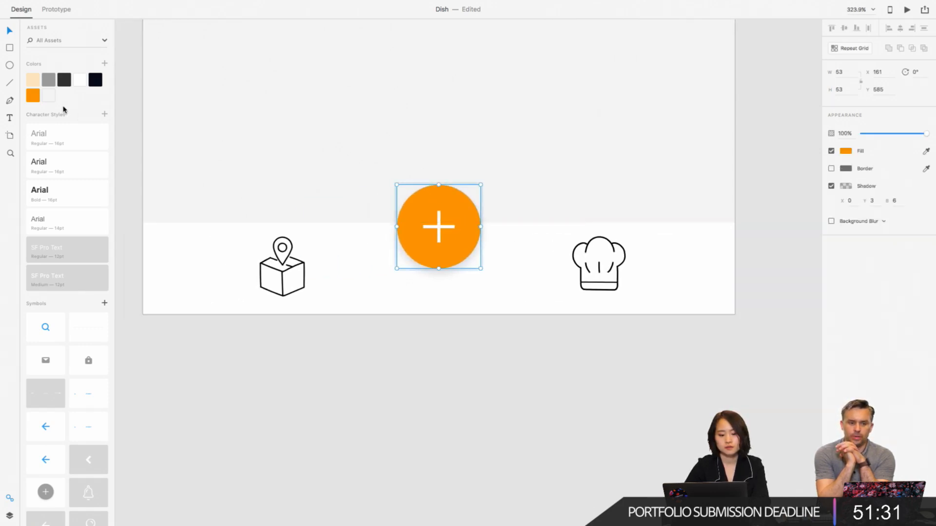
{"action": "left_click", "coordinate": [50, 80]}
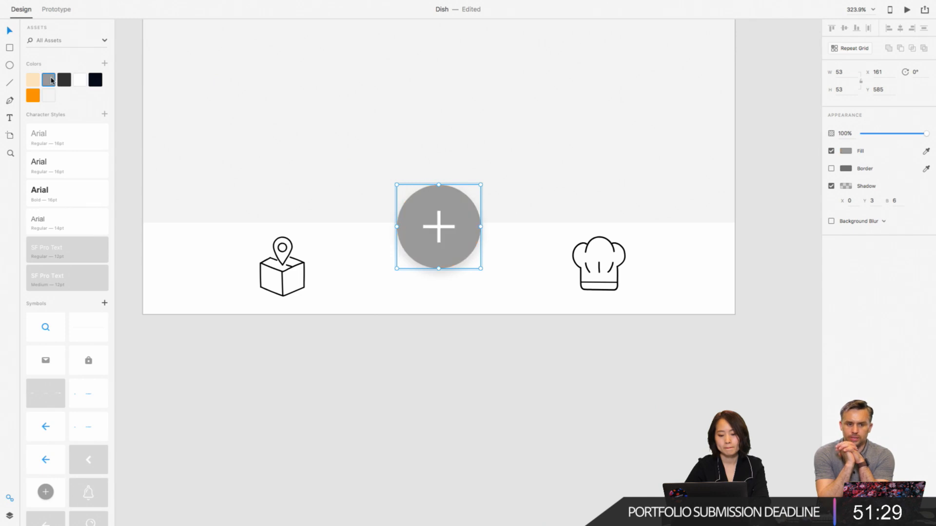
{"action": "left_click", "coordinate": [412, 439]}
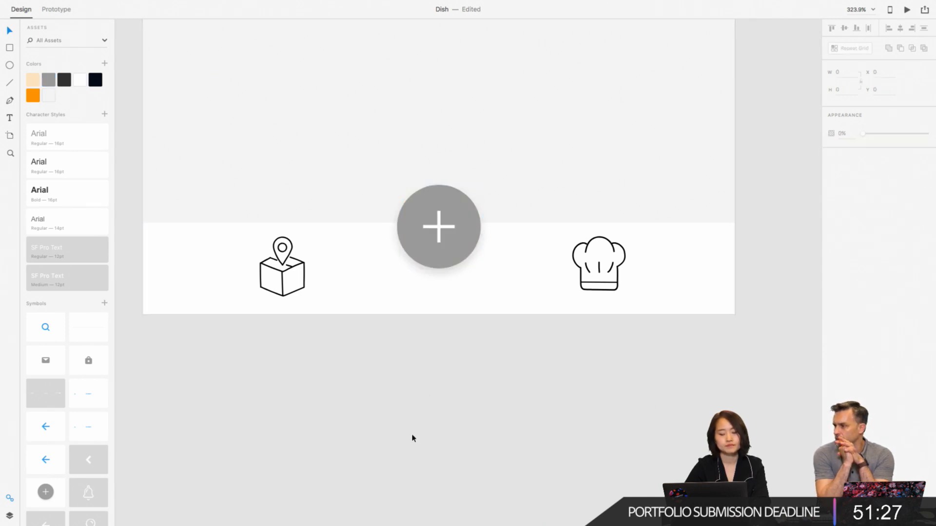
{"action": "scroll", "coordinate": [412, 439], "scroll_direction": "down", "scroll_amount": 5}
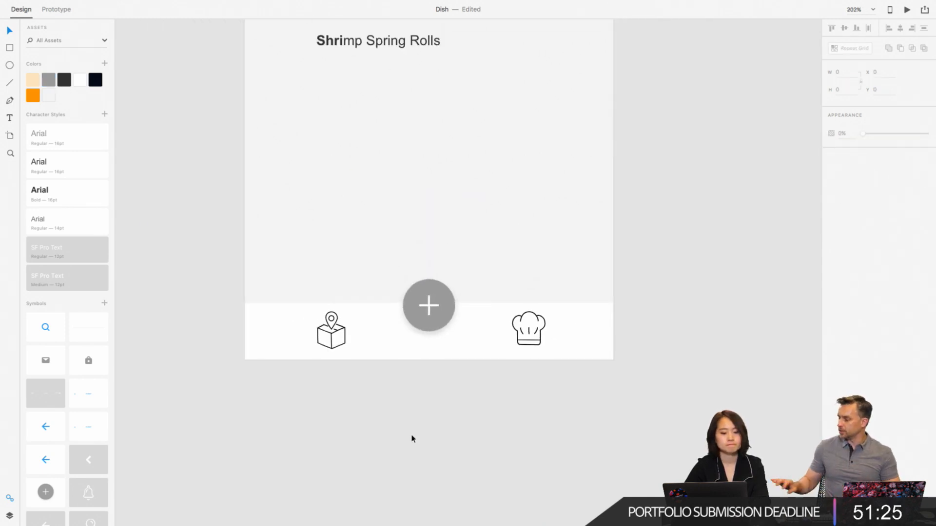
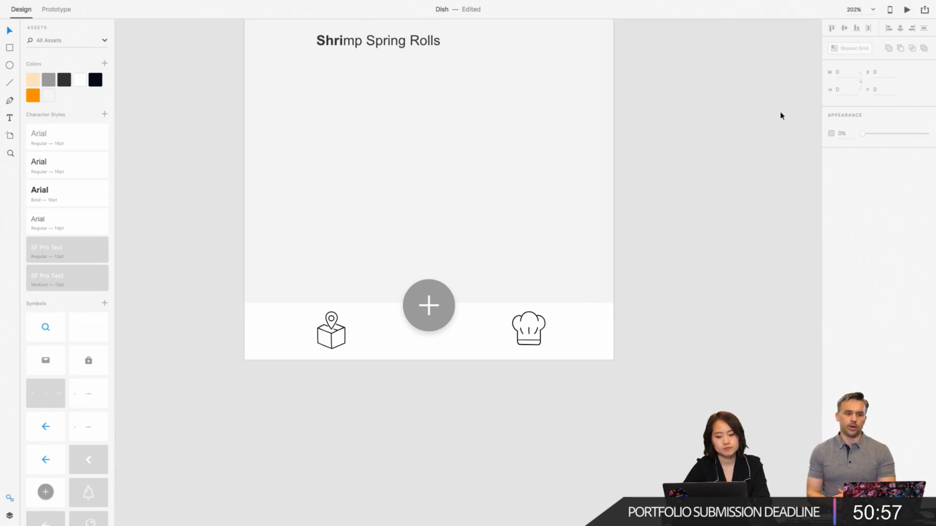
- Duplicate the "3 Search – 1" artboard
{"action": "scroll", "coordinate": [723, 128], "scroll_direction": "up", "scroll_amount": 5}
{"action": "scroll", "coordinate": [723, 127], "scroll_direction": "down", "scroll_amount": 5}
{"action": "scroll", "coordinate": [723, 127], "scroll_direction": "right", "scroll_amount": 3}
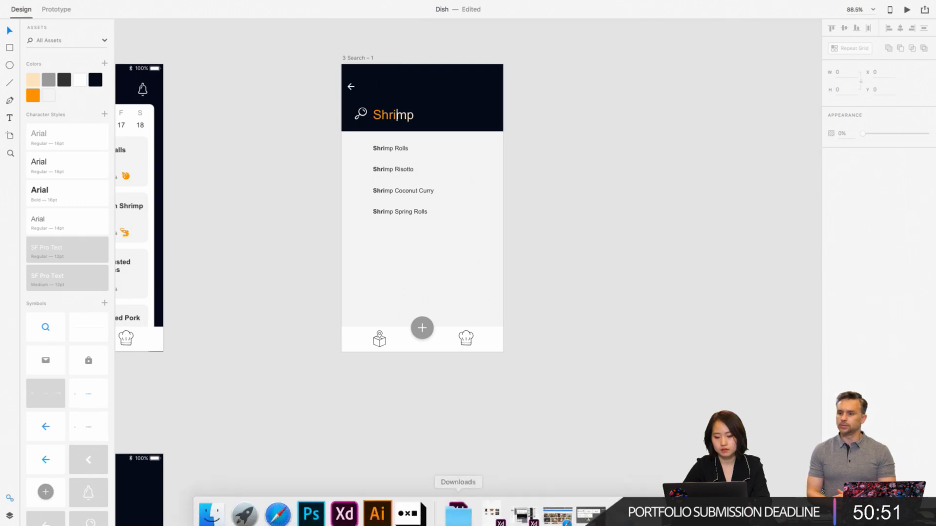
{"action": "left_click", "coordinate": [355, 58]}
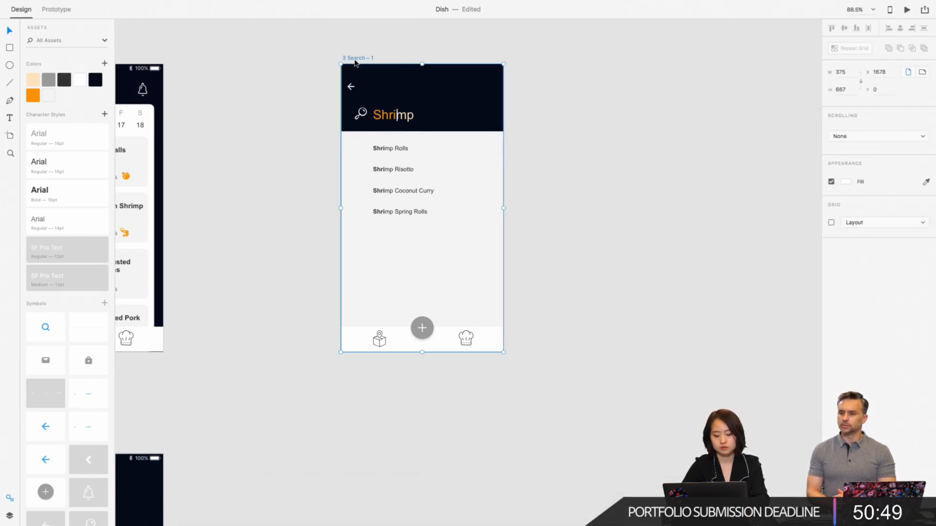
{"action": "key", "text": "super+d"}
{"action": "left_click", "coordinate": [590, 385]}
{"action": "scroll", "coordinate": [598, 414], "scroll_direction": "right", "scroll_amount": 3}
{"action": "scroll", "coordinate": [598, 414], "scroll_direction": "down", "scroll_amount": 5}
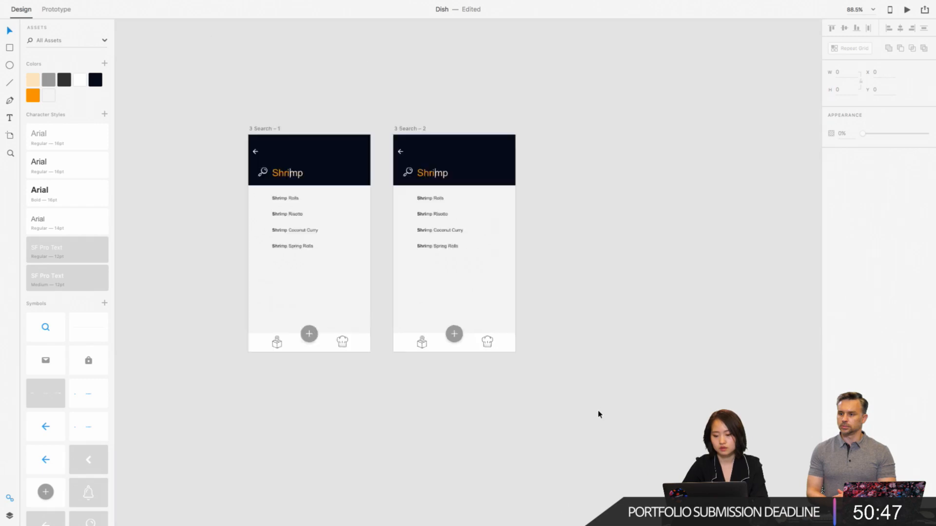
- Switch to the UIElements+DesignTemplates+Guides document and copy the light QWERTY keyboard screen from the system UI elements
{"action": "mouse_move", "coordinate": [494, 519]}
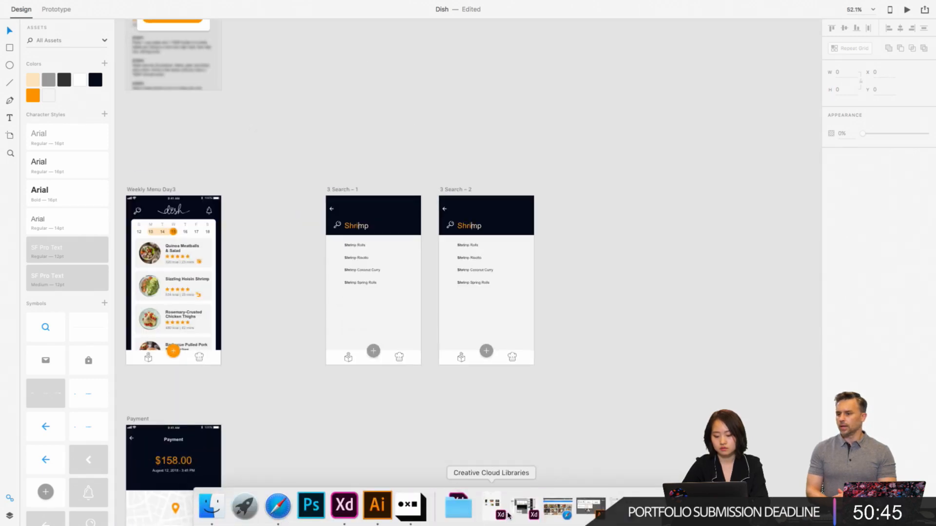
{"action": "left_click", "coordinate": [523, 509]}
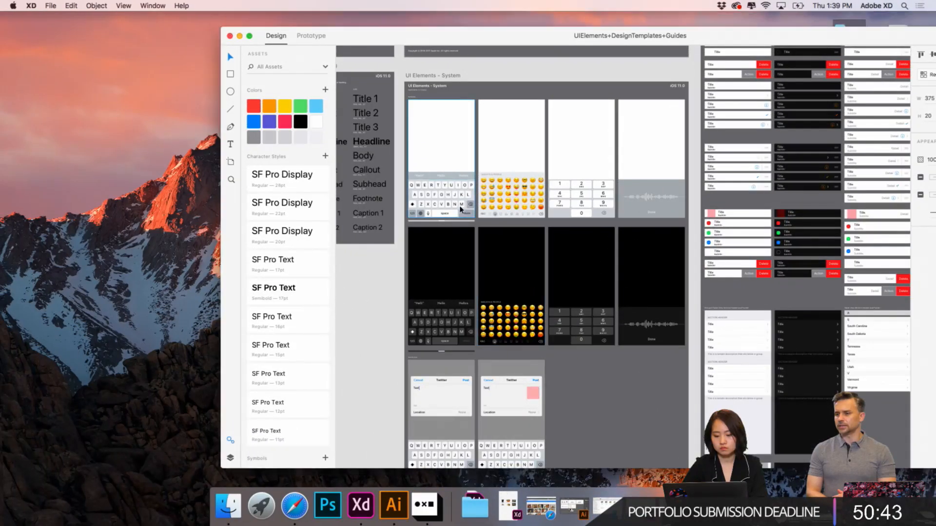
{"action": "scroll", "coordinate": [460, 210], "scroll_direction": "up", "scroll_amount": 5}
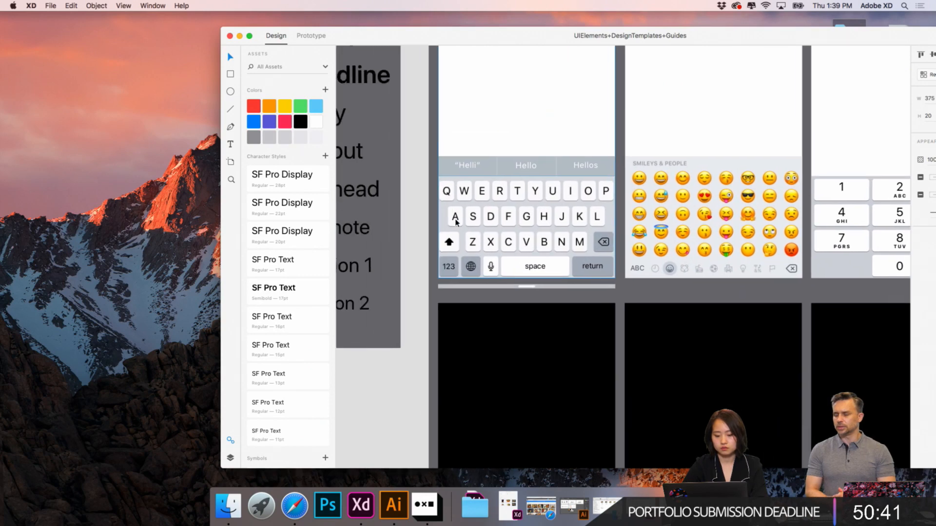
{"action": "left_click", "coordinate": [456, 221]}
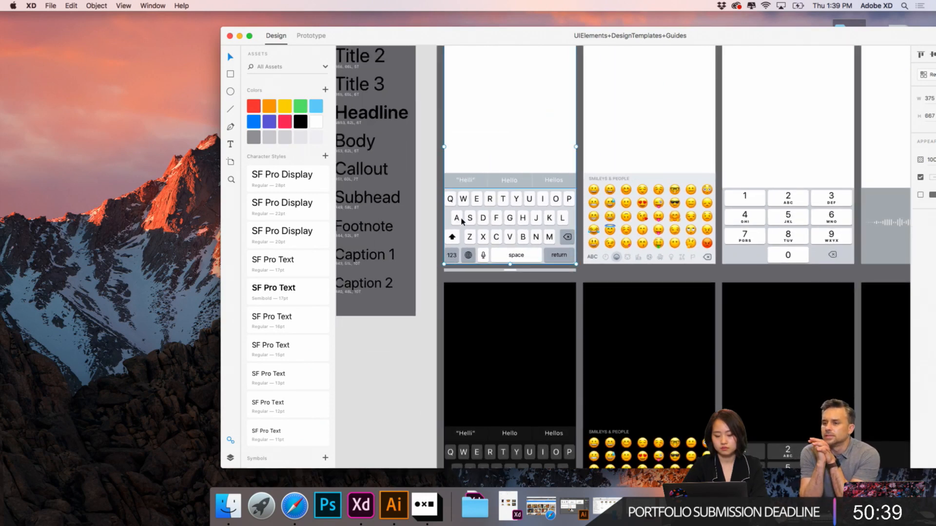
{"action": "left_click", "coordinate": [239, 36]}
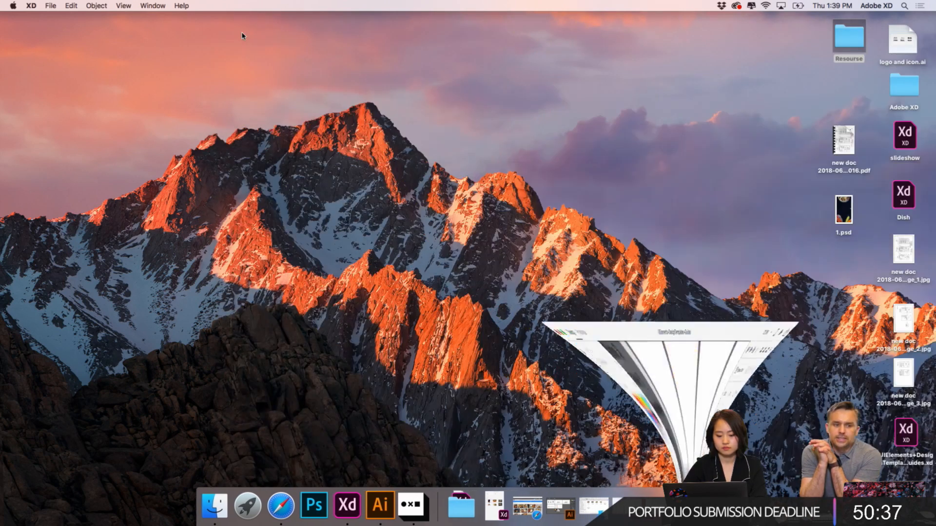
- Return to the Dish document and paste the keyboard screen onto the "3 Search – 2" artboard at X 0, Y 0
{"action": "left_click", "coordinate": [344, 505]}
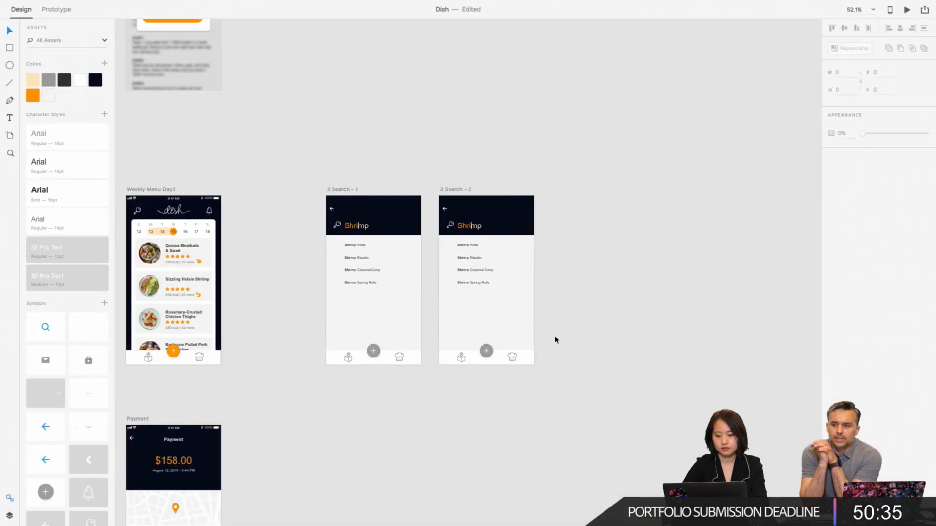
{"action": "scroll", "coordinate": [529, 331], "scroll_direction": "up", "scroll_amount": 5}
{"action": "key", "text": "super+v"}
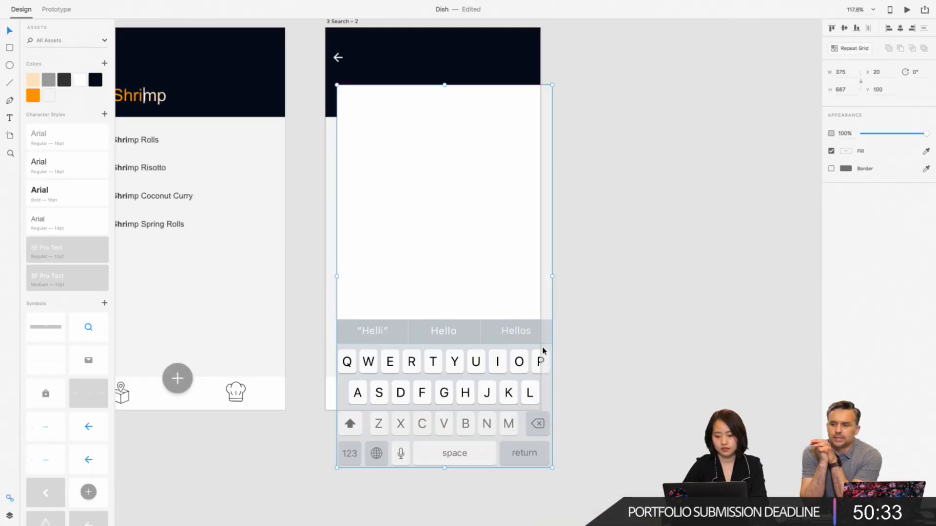
{"action": "left_click_drag", "start_coordinate": [544, 345], "coordinate": [531, 283]}
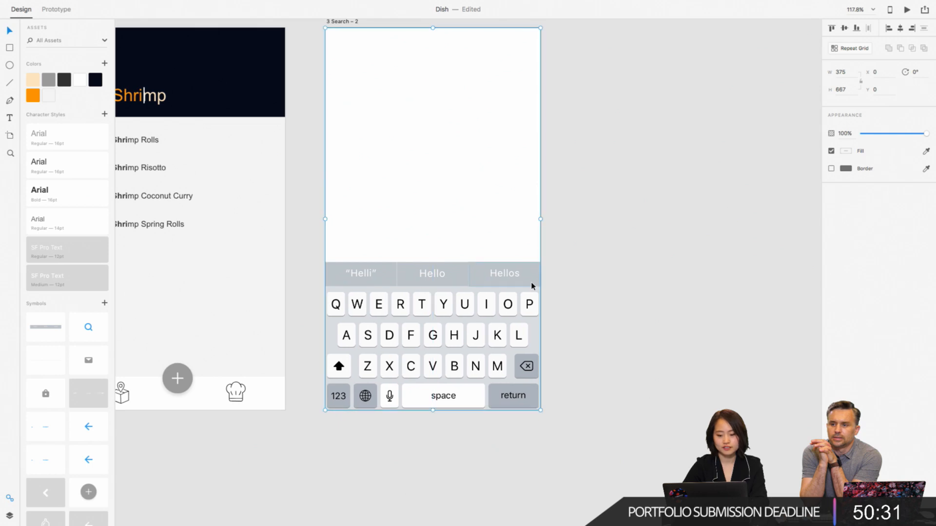
- Delete the white background rectangle behind the pasted keyboard
{"action": "left_click", "coordinate": [595, 238]}
{"action": "left_click", "coordinate": [466, 185]}
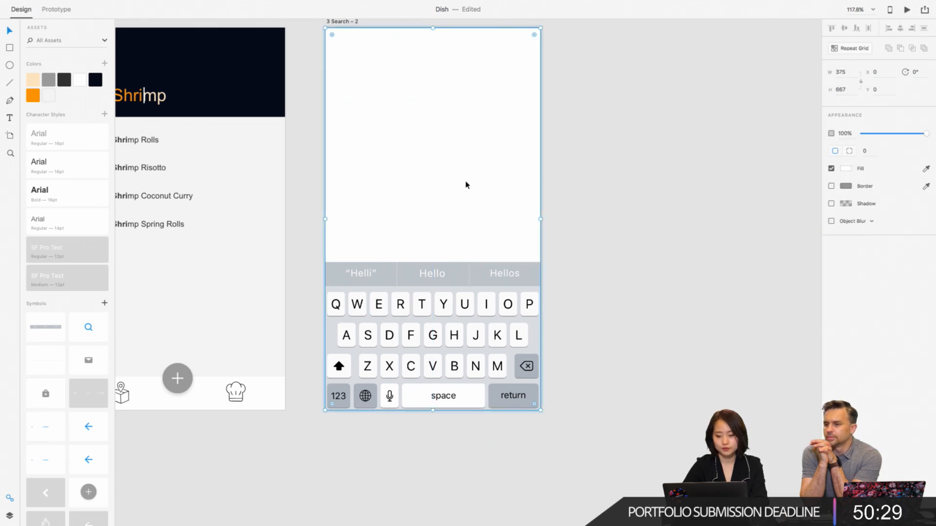
{"action": "key", "text": "Delete"}
{"action": "scroll", "coordinate": [671, 228], "scroll_direction": "down", "scroll_amount": 3}
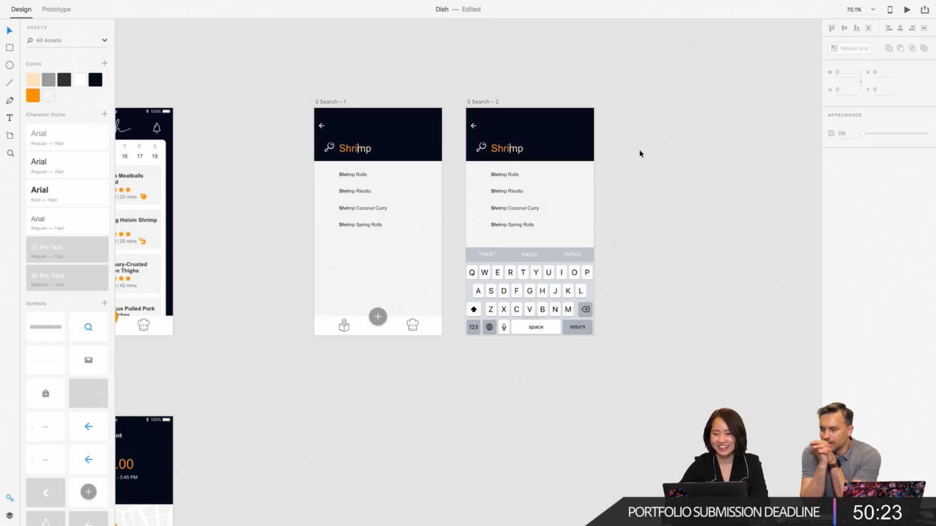
- Rename the two search artboards as "Search – 1" and "Search – 2"
{"action": "scroll", "coordinate": [640, 154], "scroll_direction": "down", "scroll_amount": 1}
{"action": "scroll", "coordinate": [639, 154], "scroll_direction": "right", "scroll_amount": 1}
{"action": "scroll", "coordinate": [640, 154], "scroll_direction": "up", "scroll_amount": 3}
{"action": "scroll", "coordinate": [639, 154], "scroll_direction": "left", "scroll_amount": 1}
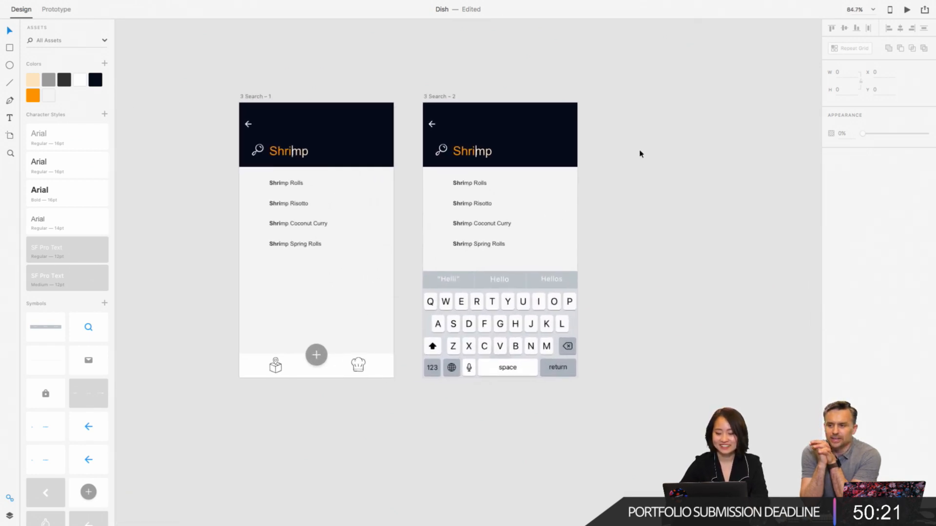
{"action": "left_click", "coordinate": [250, 97]}
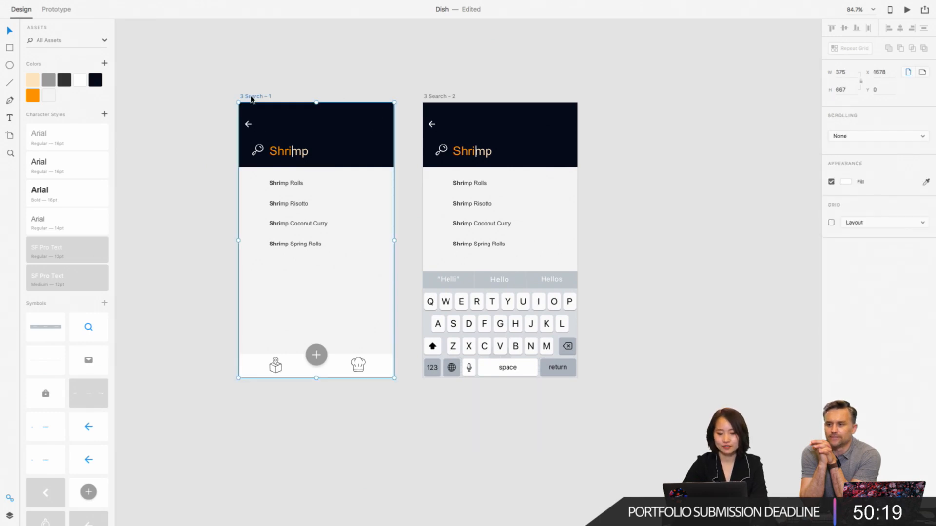
{"action": "double_click", "coordinate": [245, 96]}
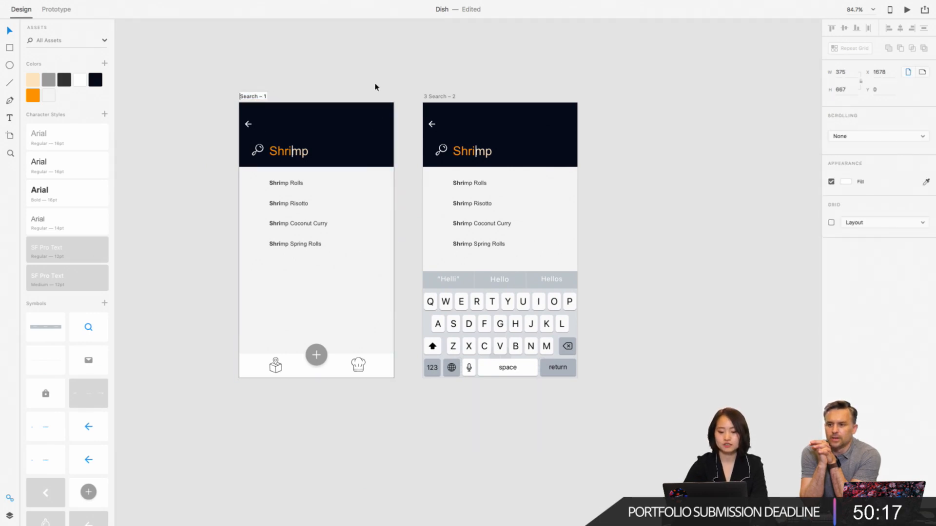
{"action": "double_click", "coordinate": [428, 97]}
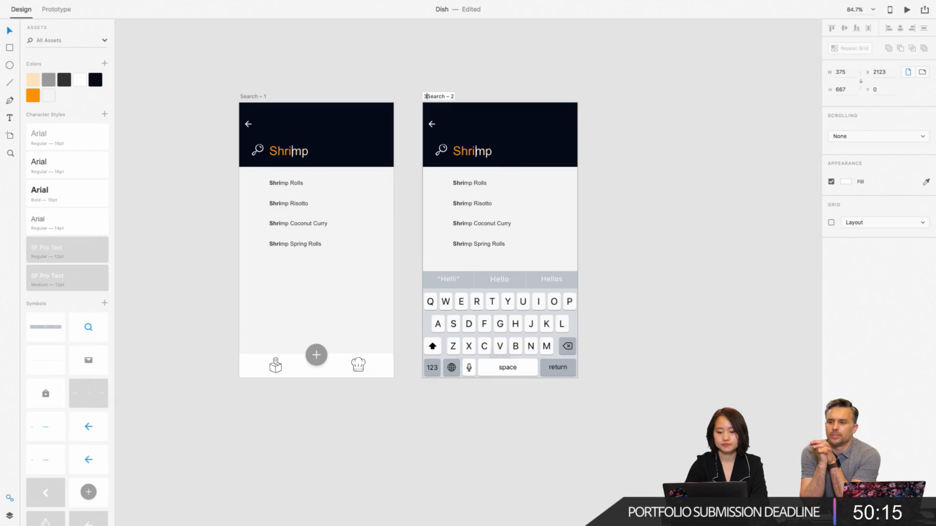
{"action": "key", "text": "BackSpace"}
{"action": "key", "text": "Return"}
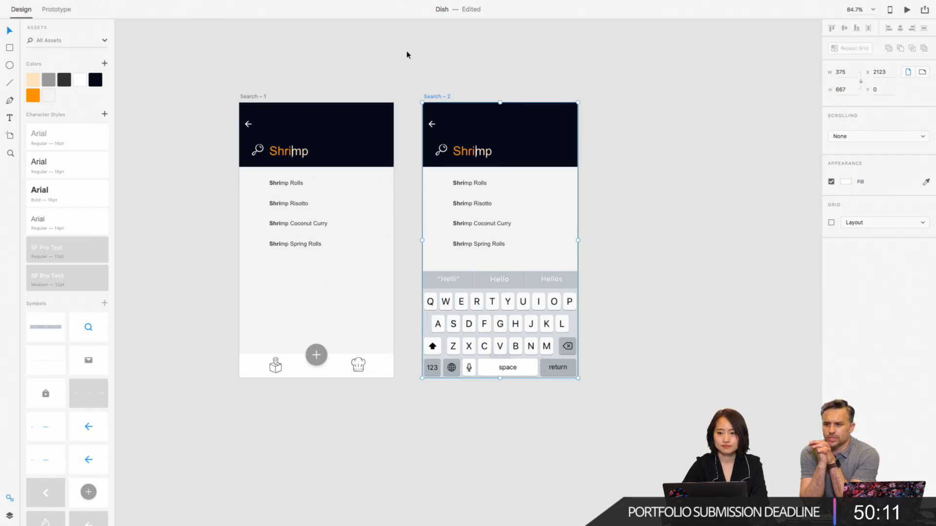
{"action": "left_click", "coordinate": [602, 92]}
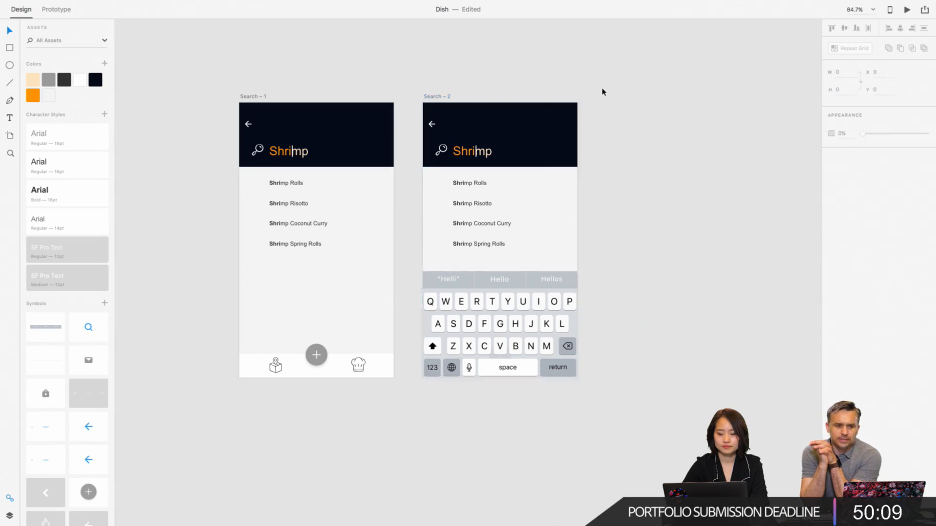
- Switch to the slideshow document and examine the order and search wireframes, the information architecture and the plan for the tracking page and profile
{"action": "scroll", "coordinate": [601, 95], "scroll_direction": "down", "scroll_amount": 3}
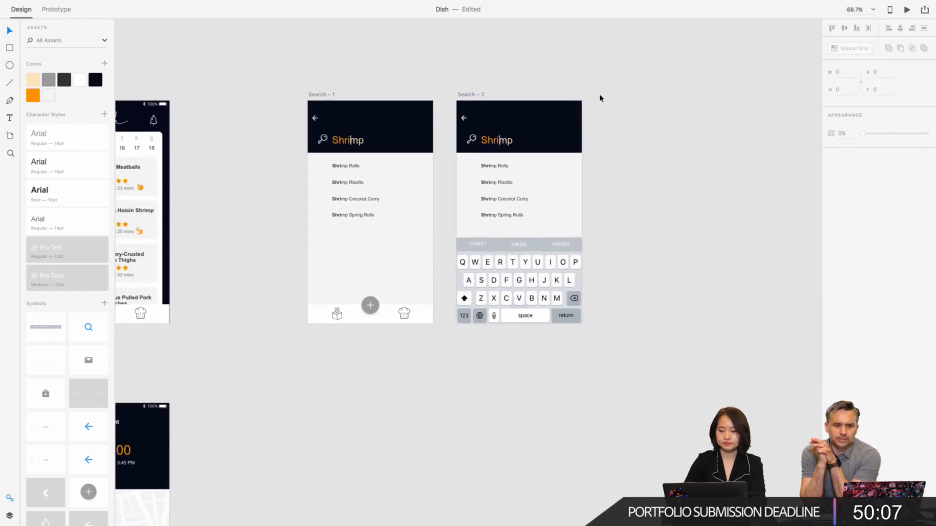
{"action": "mouse_move", "coordinate": [15, 5]}
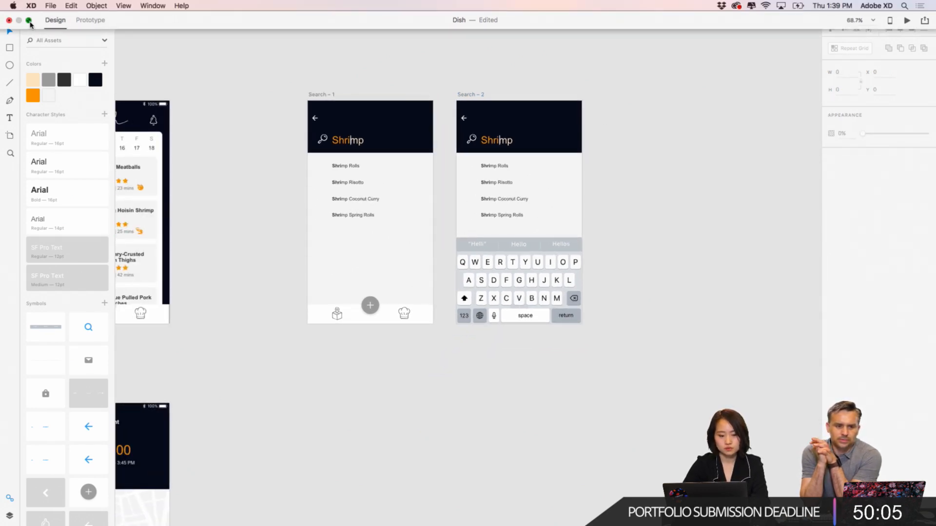
{"action": "left_click", "coordinate": [29, 22]}
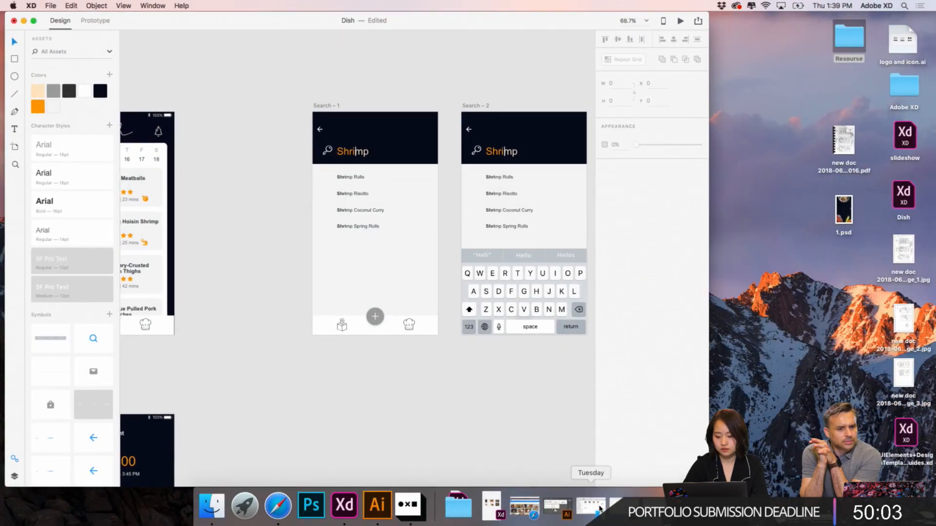
{"action": "left_click", "coordinate": [624, 507]}
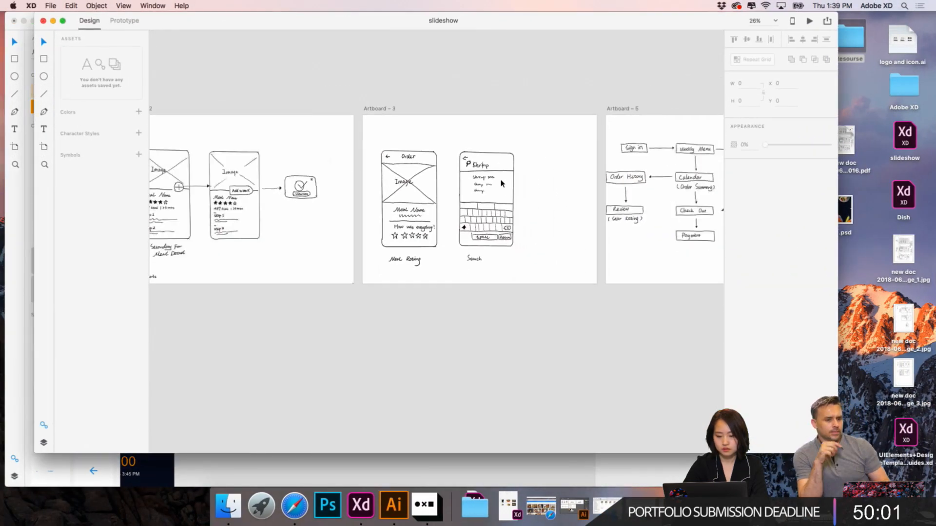
{"action": "scroll", "coordinate": [501, 183], "scroll_direction": "down", "scroll_amount": 1}
{"action": "scroll", "coordinate": [501, 184], "scroll_direction": "right", "scroll_amount": 5}
{"action": "scroll", "coordinate": [501, 184], "scroll_direction": "left", "scroll_amount": 1}
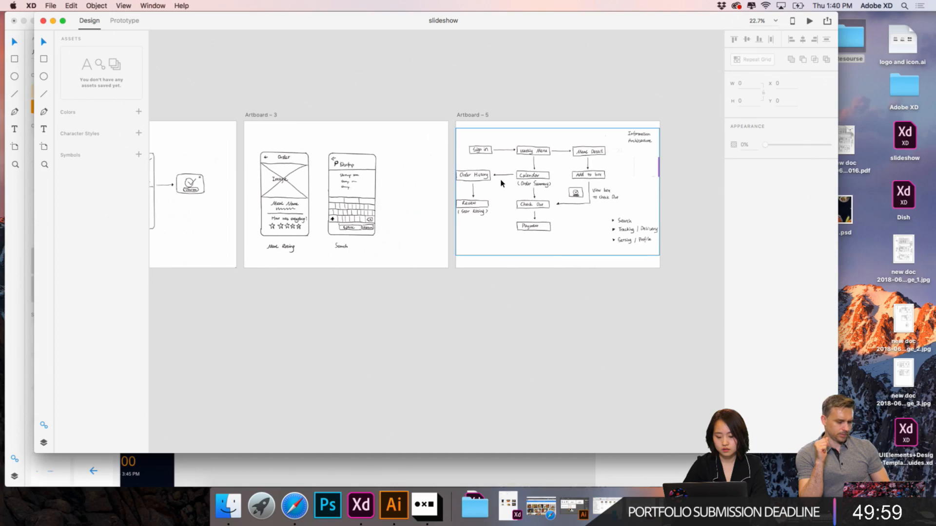
{"action": "scroll", "coordinate": [226, 157], "scroll_direction": "left", "scroll_amount": 3}
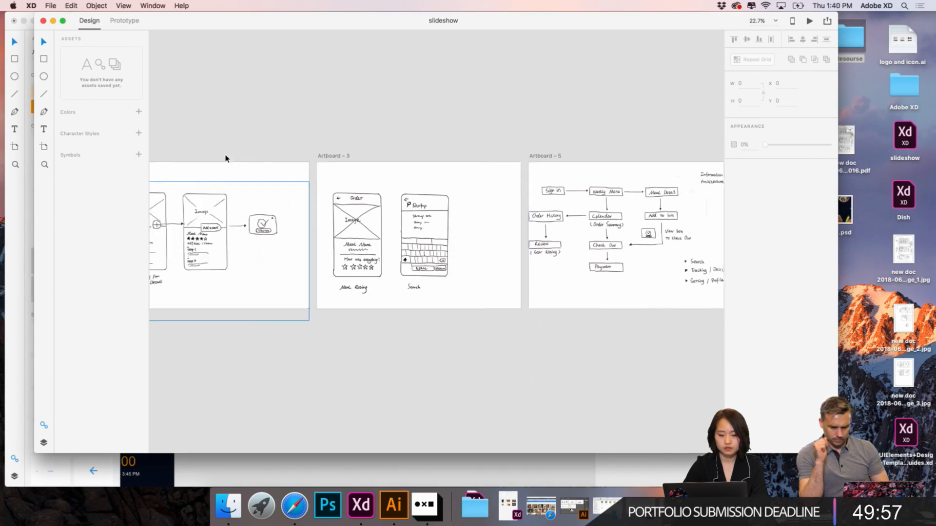
{"action": "scroll", "coordinate": [225, 156], "scroll_direction": "up", "scroll_amount": 5}
{"action": "scroll", "coordinate": [501, 272], "scroll_direction": "up", "scroll_amount": 5}
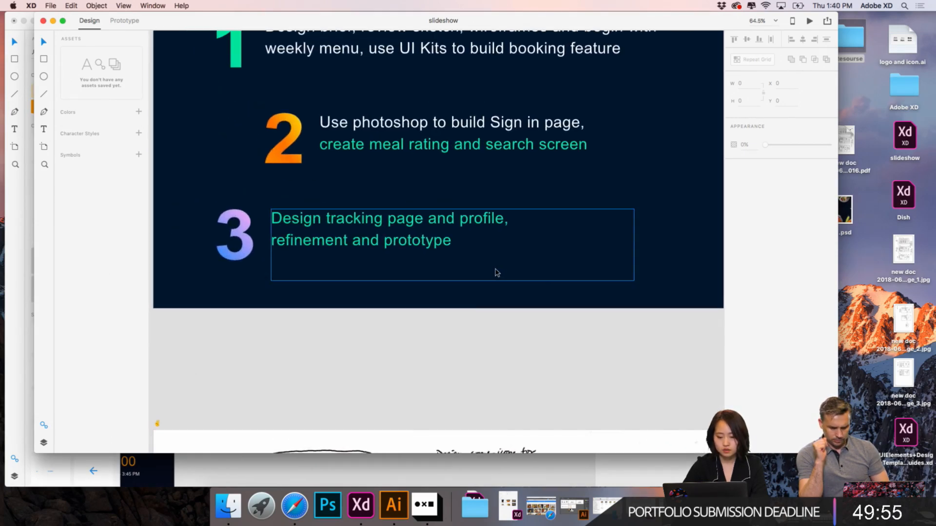
{"action": "double_click", "coordinate": [368, 224]}
{"action": "left_click", "coordinate": [460, 224]}
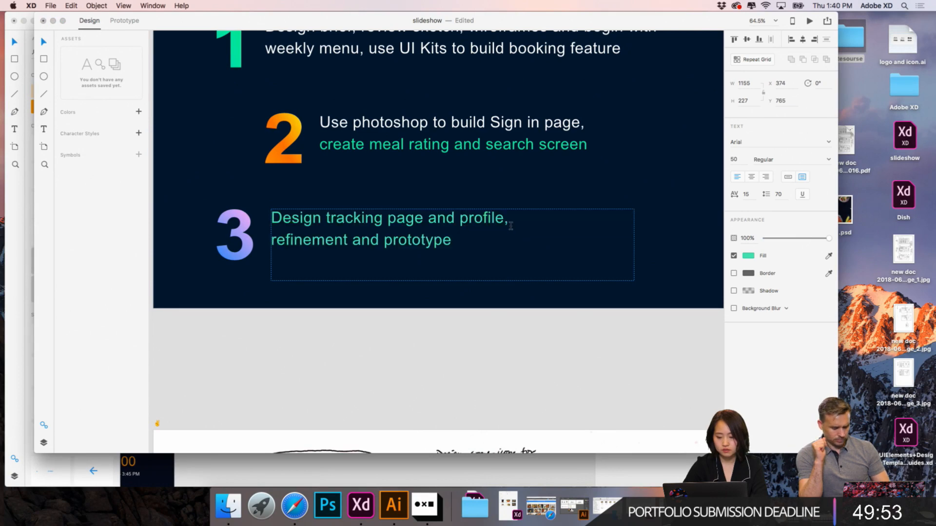
{"action": "left_click", "coordinate": [53, 21]}
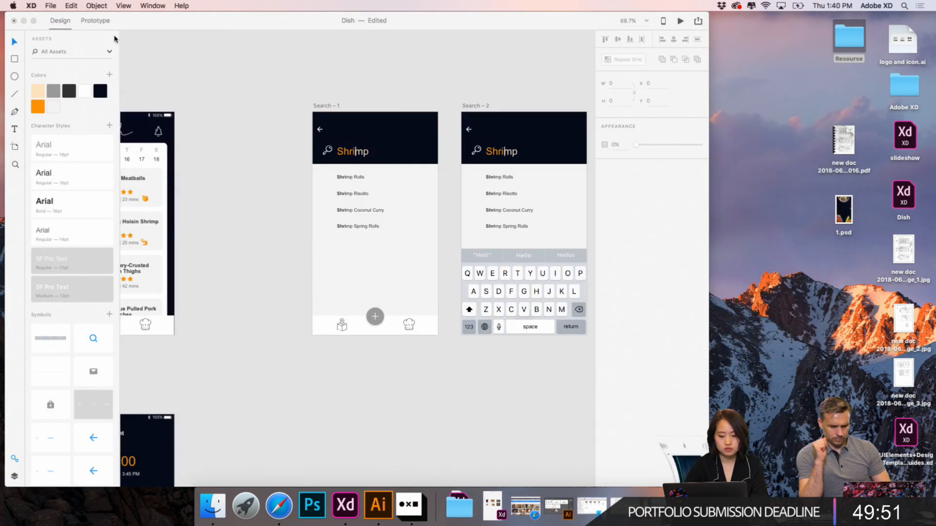
- Paste a copy of the "Search – 1" artboard beside the Payment screen in the Dish document and move it farther away from that screen
{"action": "scroll", "coordinate": [273, 152], "scroll_direction": "down", "scroll_amount": 5}
{"action": "scroll", "coordinate": [273, 152], "scroll_direction": "down", "scroll_amount": 5}
{"action": "scroll", "coordinate": [273, 152], "scroll_direction": "up", "scroll_amount": 2}
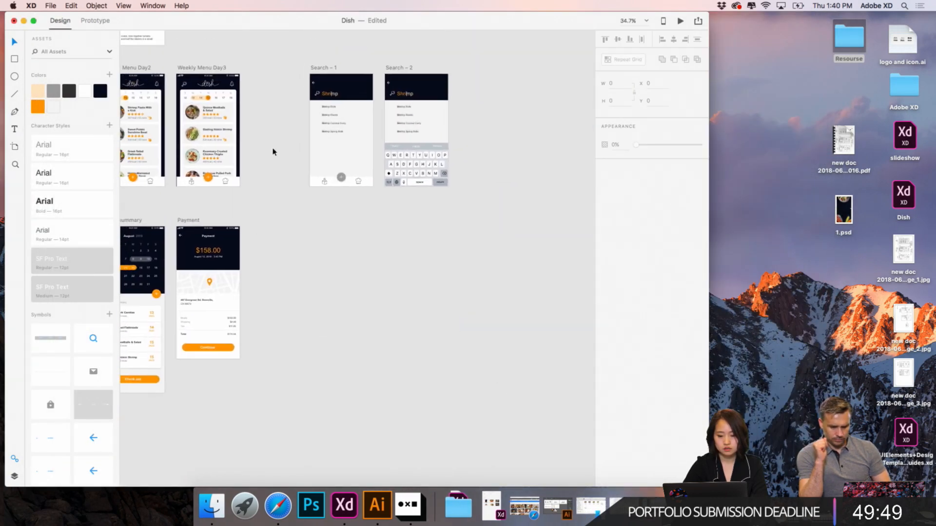
{"action": "left_click", "coordinate": [320, 68]}
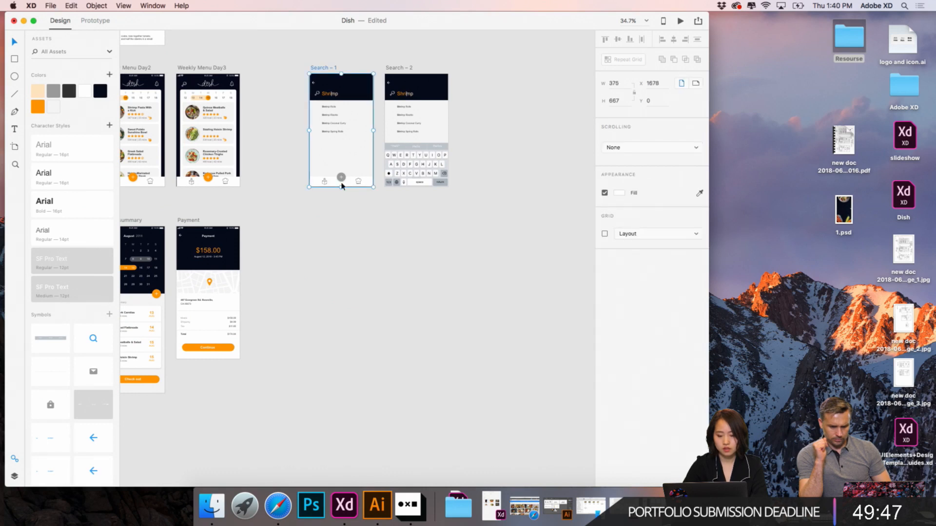
{"action": "left_click", "coordinate": [344, 239]}
{"action": "scroll", "coordinate": [344, 239], "scroll_direction": "down", "scroll_amount": 3}
{"action": "scroll", "coordinate": [343, 239], "scroll_direction": "up", "scroll_amount": 2}
{"action": "key", "text": "super+v"}
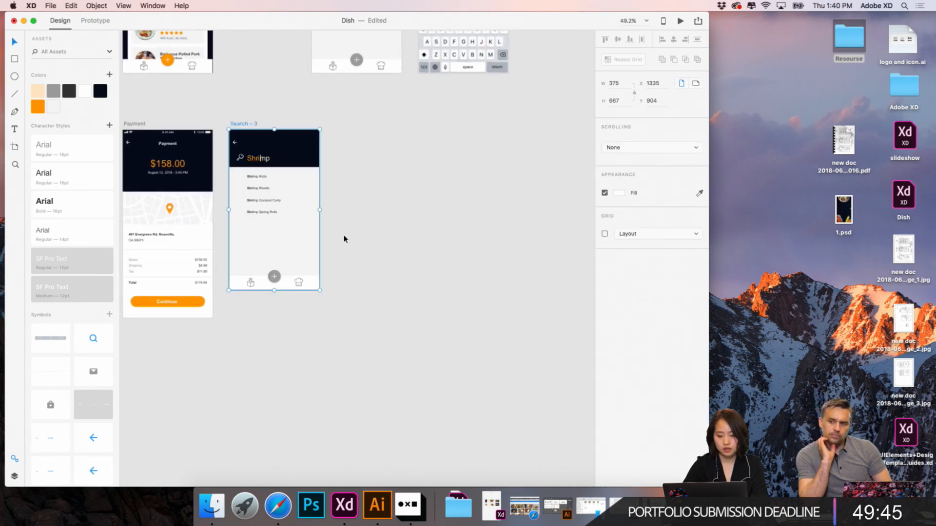
{"action": "left_click_drag", "start_coordinate": [251, 124], "coordinate": [333, 124]}
{"action": "left_click", "coordinate": [261, 234]}
- Copy the orange map-pin box icon from the Illustrator logo and icon document and paste it into the "Search – 3" artboard in XD
{"action": "scroll", "coordinate": [261, 234], "scroll_direction": "up", "scroll_amount": 4}
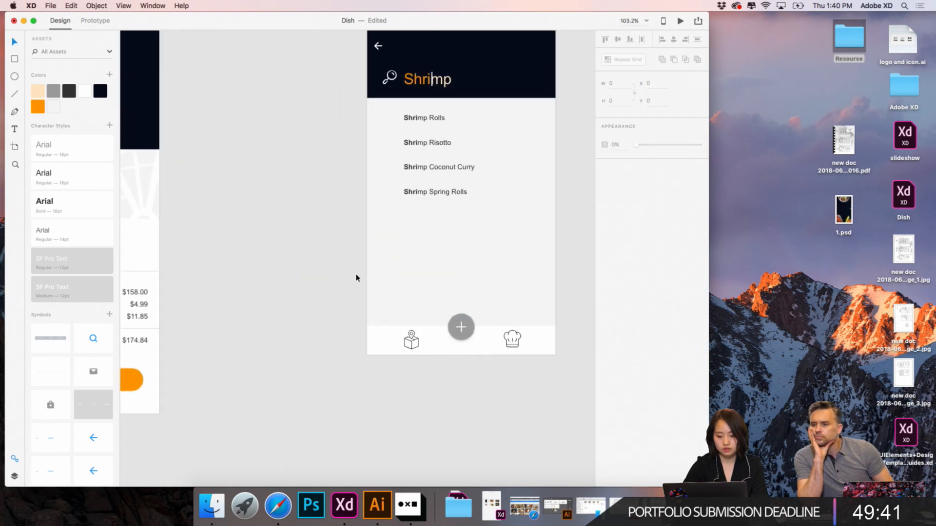
{"action": "left_click", "coordinate": [414, 341]}
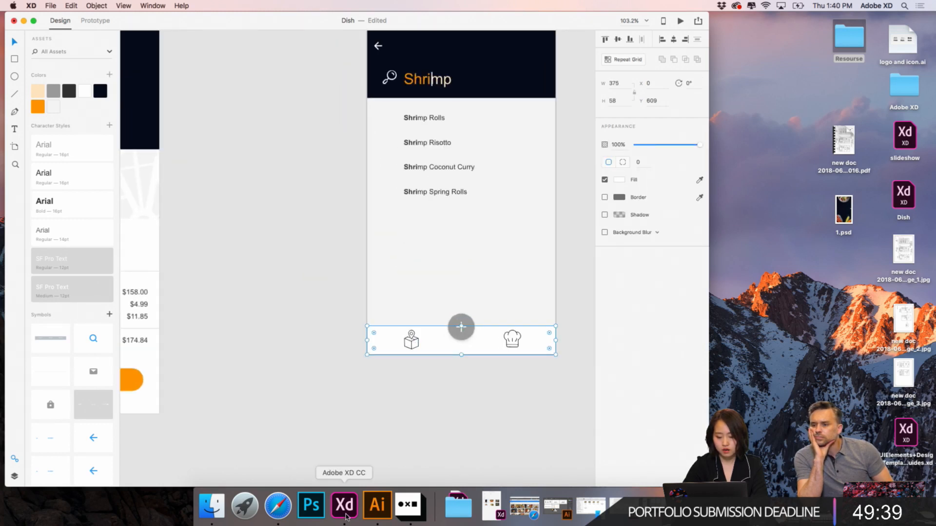
{"action": "left_click", "coordinate": [377, 505]}
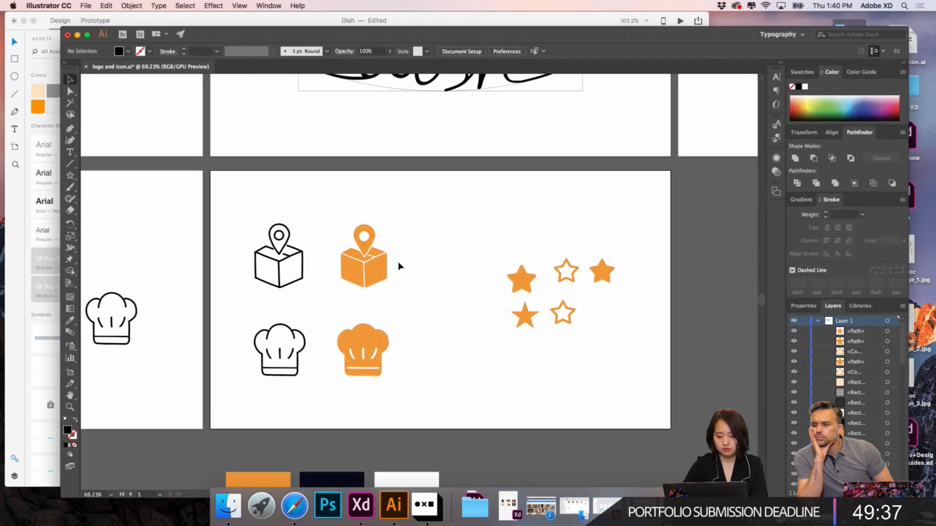
{"action": "left_click", "coordinate": [383, 253]}
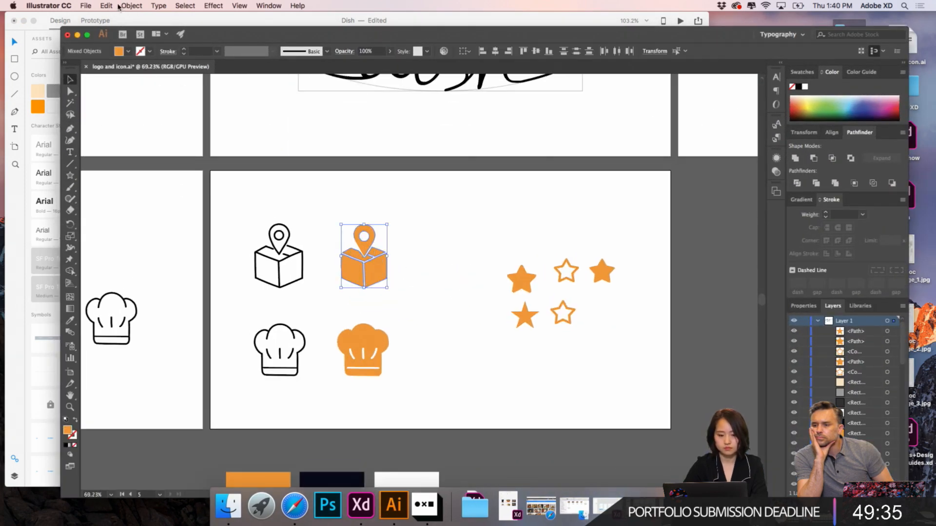
{"action": "left_click", "coordinate": [145, 21]}
{"action": "scroll", "coordinate": [386, 344], "scroll_direction": "up", "scroll_amount": 5}
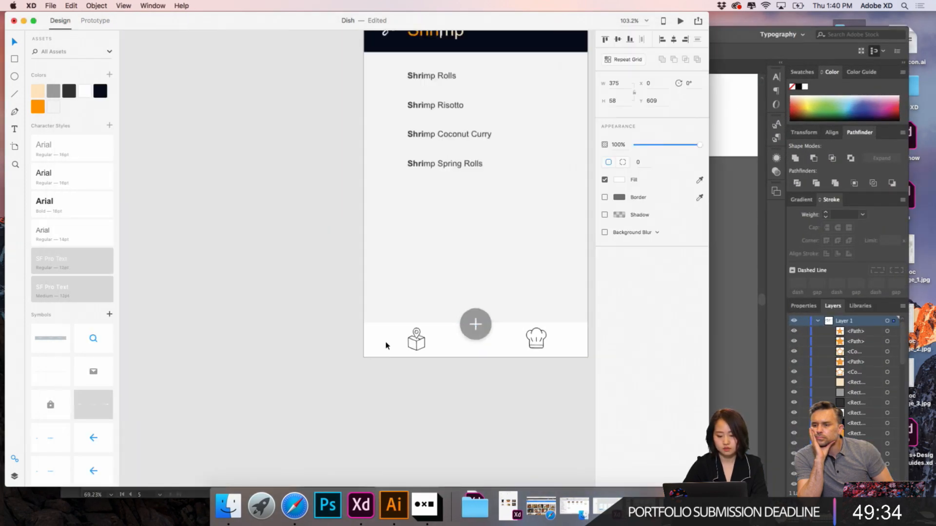
{"action": "left_click", "coordinate": [311, 347]}
{"action": "key", "text": "super+v"}
{"action": "scroll", "coordinate": [341, 293], "scroll_direction": "down", "scroll_amount": 3}
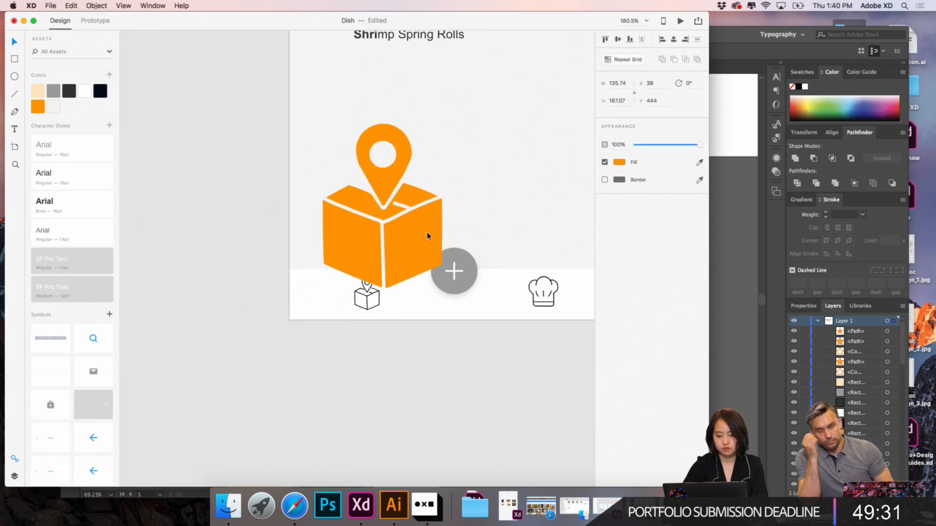
- Move the pasted orange icon clear of the tab bar and scale it proportionally to a height of 38
{"action": "left_click_drag", "start_coordinate": [427, 237], "coordinate": [440, 204]}
{"action": "double_click", "coordinate": [367, 296]}
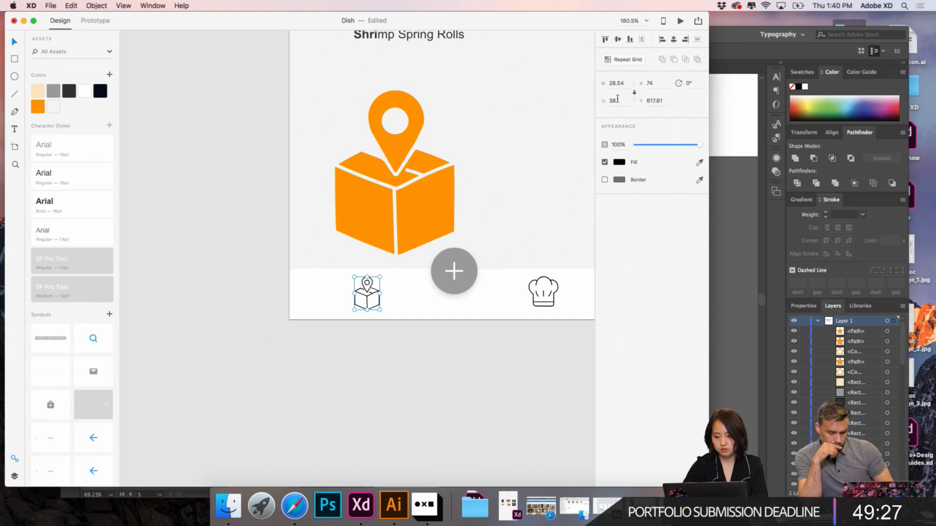
{"action": "left_click", "coordinate": [447, 172]}
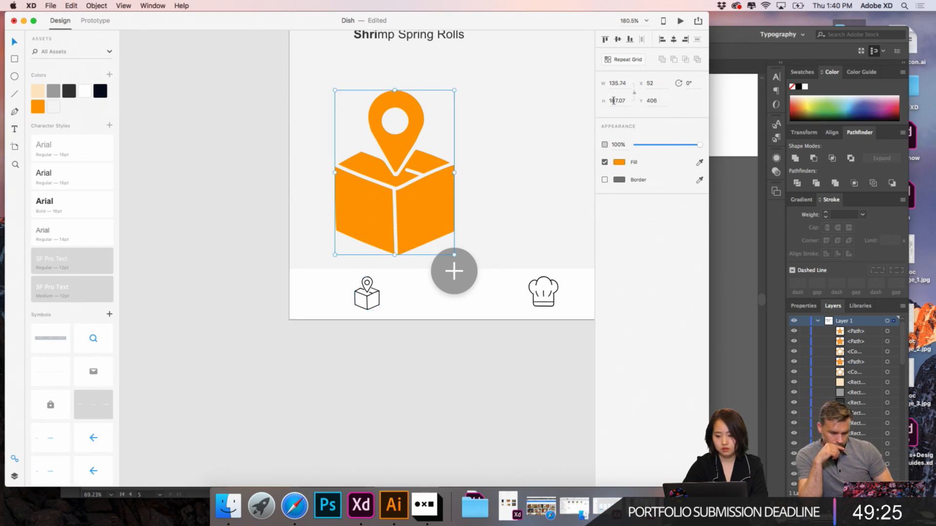
{"action": "left_click", "coordinate": [631, 100]}
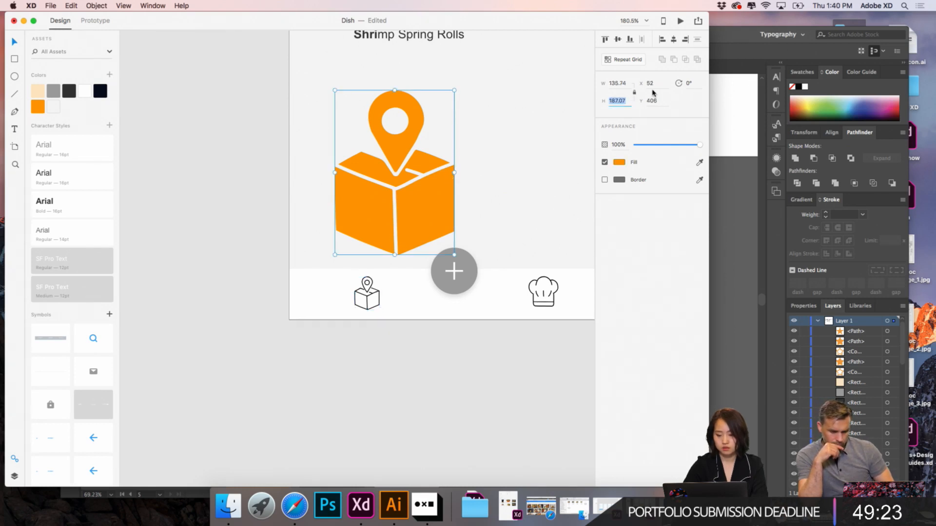
{"action": "type", "text": "38"}
{"action": "key", "text": "Return"}
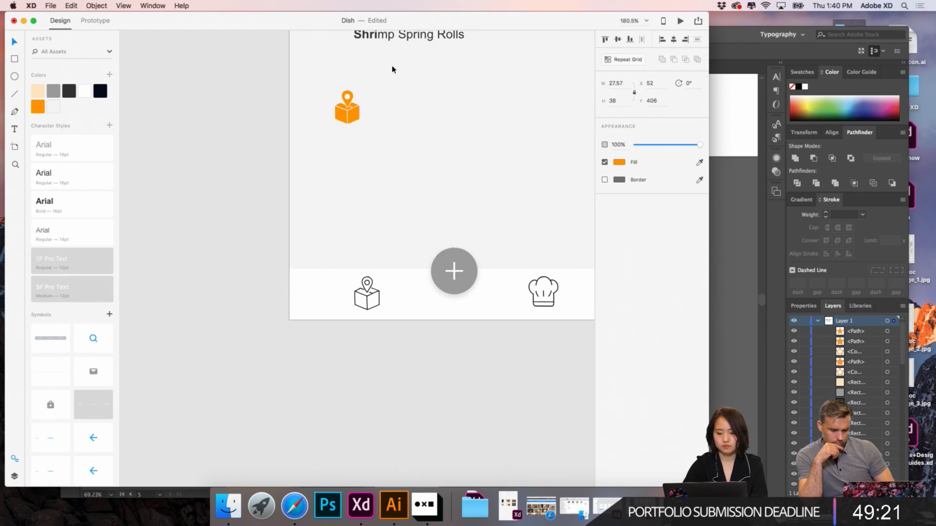
- Replace the outlined map-pin box icon in the tab bar with the orange one, placed at the same position
{"action": "left_click_drag", "start_coordinate": [353, 116], "coordinate": [396, 302]}
{"action": "scroll", "coordinate": [396, 302], "scroll_direction": "up", "scroll_amount": 5}
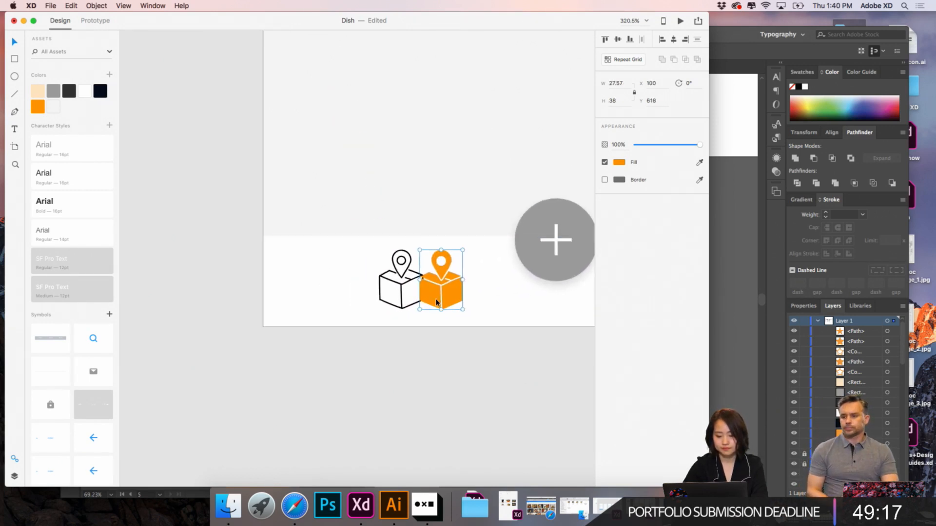
{"action": "left_click", "coordinate": [366, 298], "text": "shift"}
{"action": "left_click", "coordinate": [402, 289]}
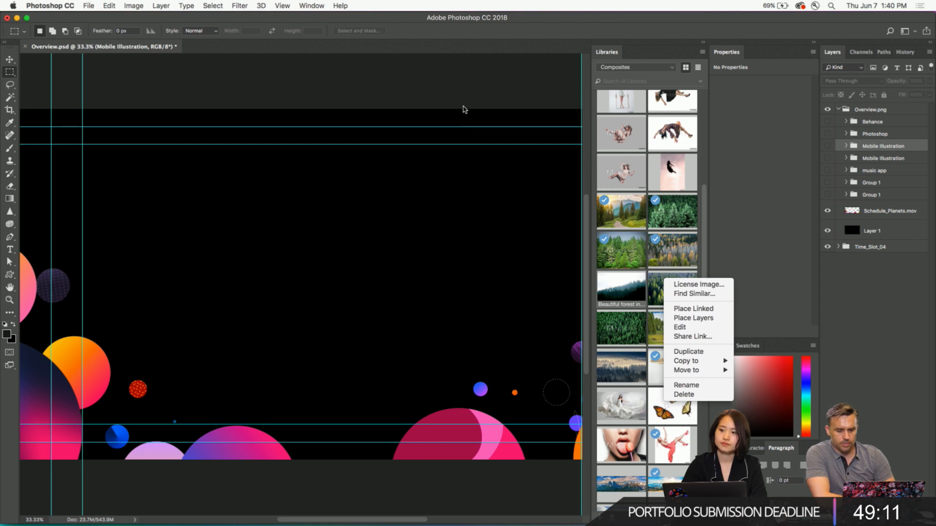
- Switch to Photoshop and place the sunlit "Beautiful forest in nature" stock image from the Composites library into Overview.psd
{"action": "left_click", "coordinate": [463, 107]}
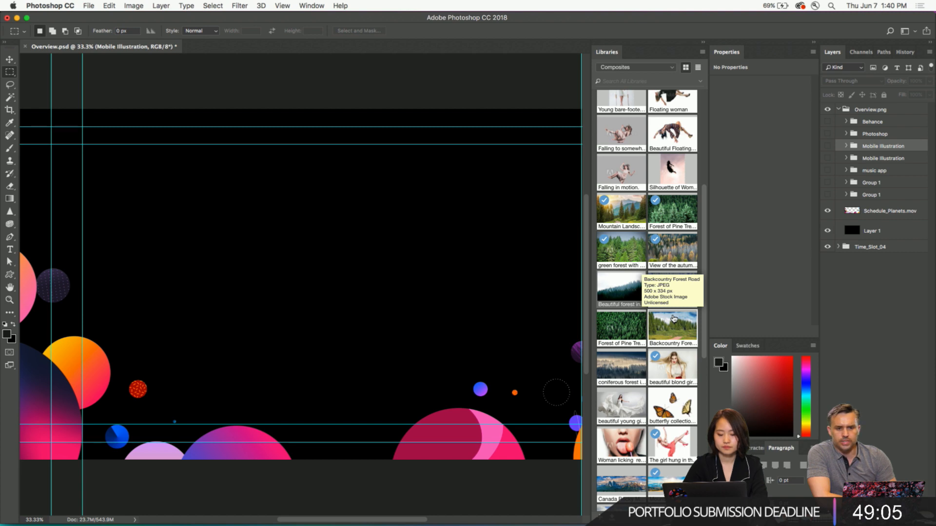
{"action": "scroll", "coordinate": [674, 319], "scroll_direction": "up", "scroll_amount": 8}
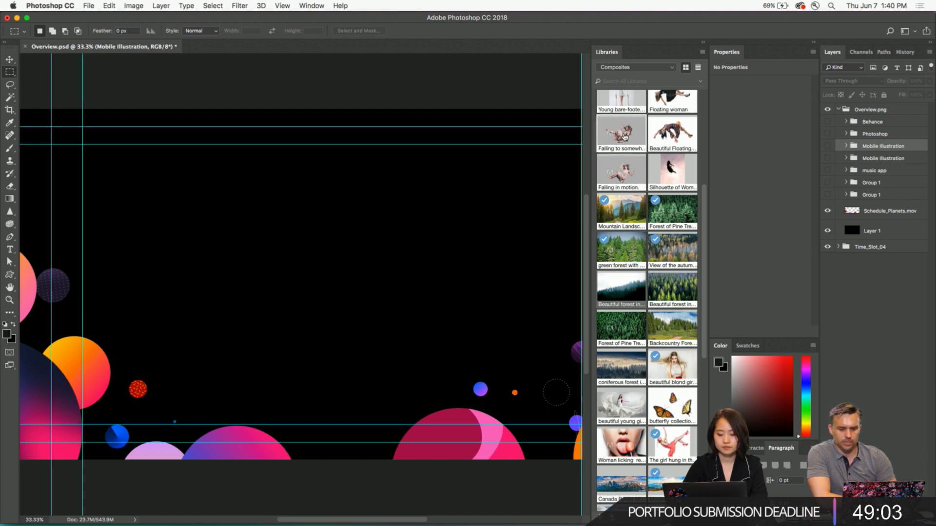
{"action": "scroll", "coordinate": [624, 136], "scroll_direction": "down", "scroll_amount": 5}
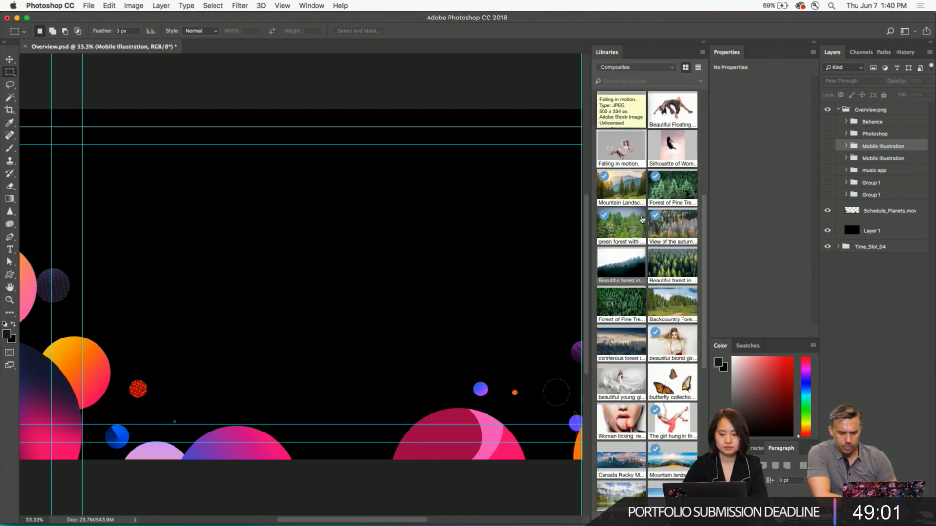
{"action": "left_click_drag", "start_coordinate": [675, 272], "coordinate": [300, 249]}
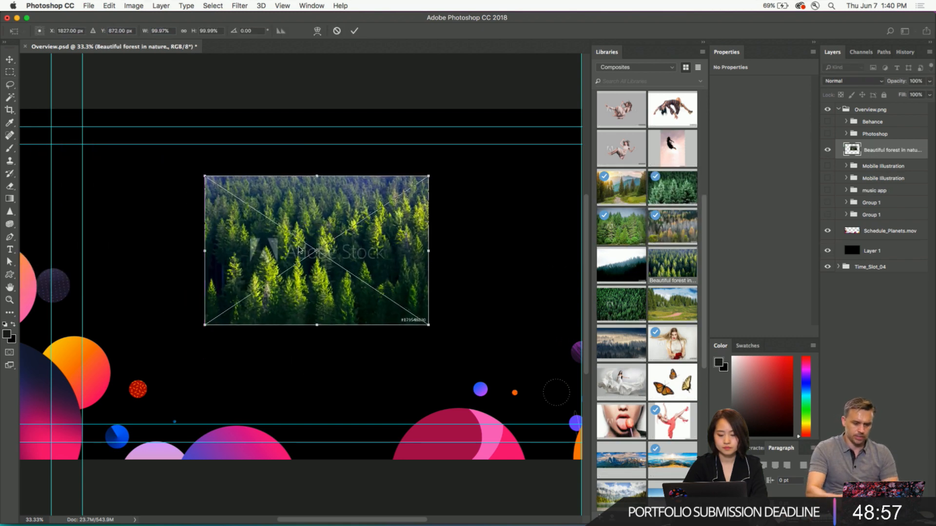
{"action": "key", "text": "Return"}
- Examine the placed forest preview up close and open the available options for its layer and its library asset
{"action": "key", "text": "super+equal"}
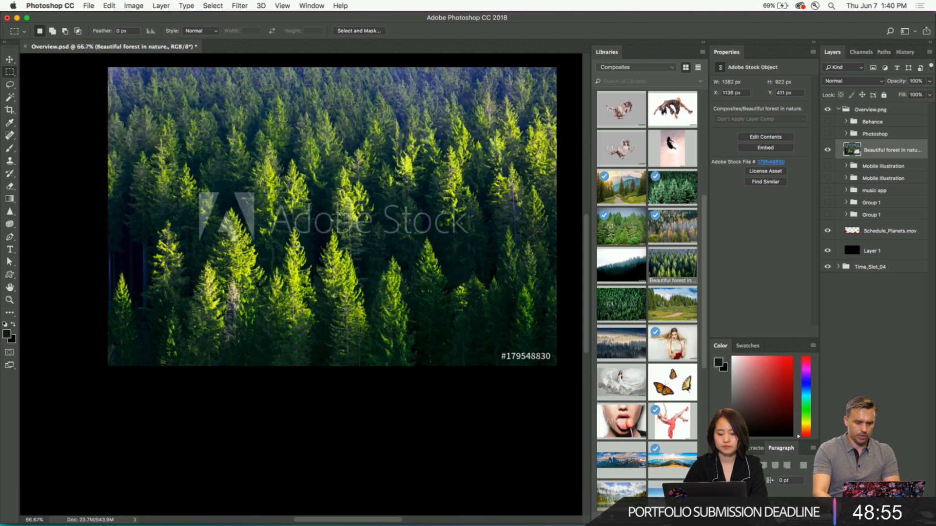
{"action": "scroll", "coordinate": [299, 247], "scroll_direction": "down", "scroll_amount": 4}
{"action": "key", "text": "v"}
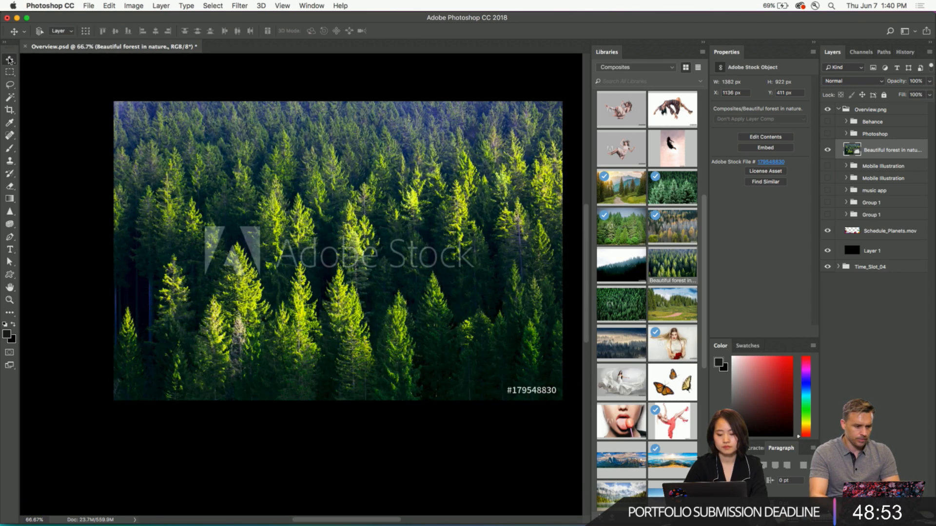
{"action": "right_click", "coordinate": [384, 153]}
{"action": "left_click", "coordinate": [385, 154]}
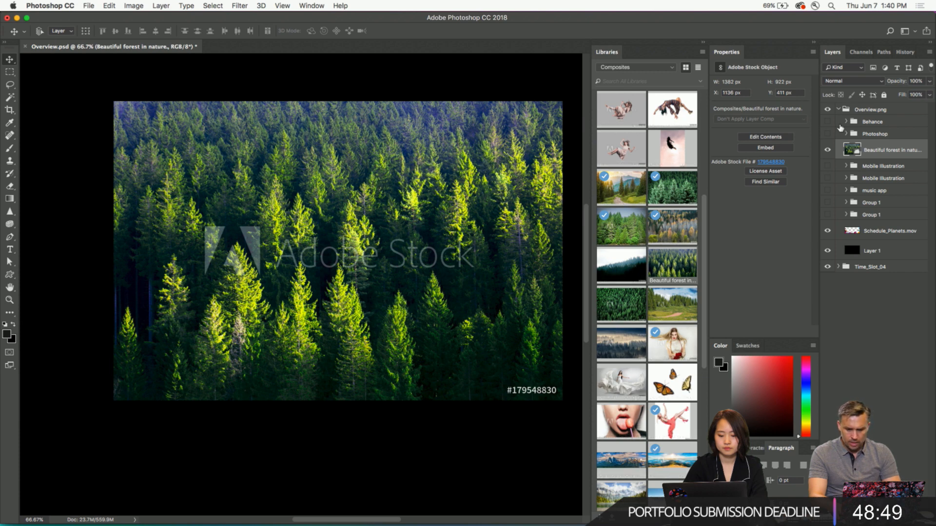
{"action": "right_click", "coordinate": [896, 151]}
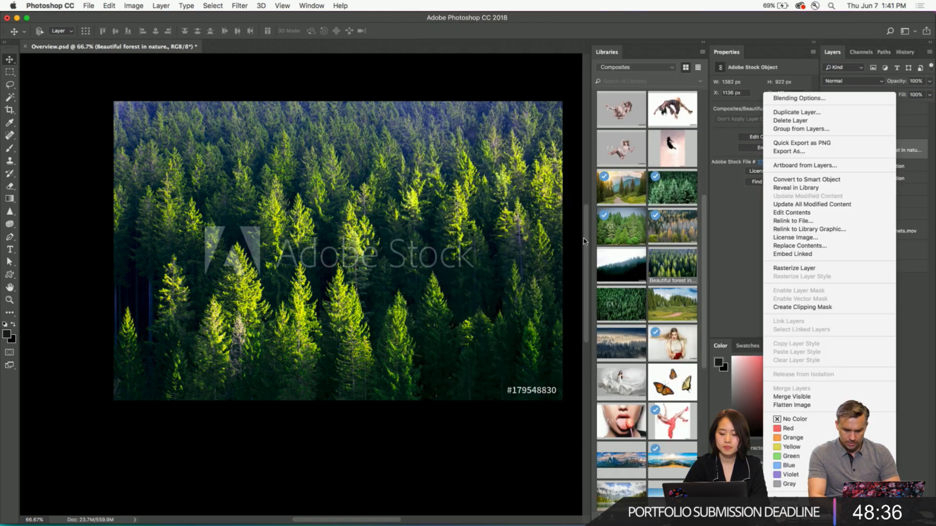
{"action": "left_click", "coordinate": [655, 263]}
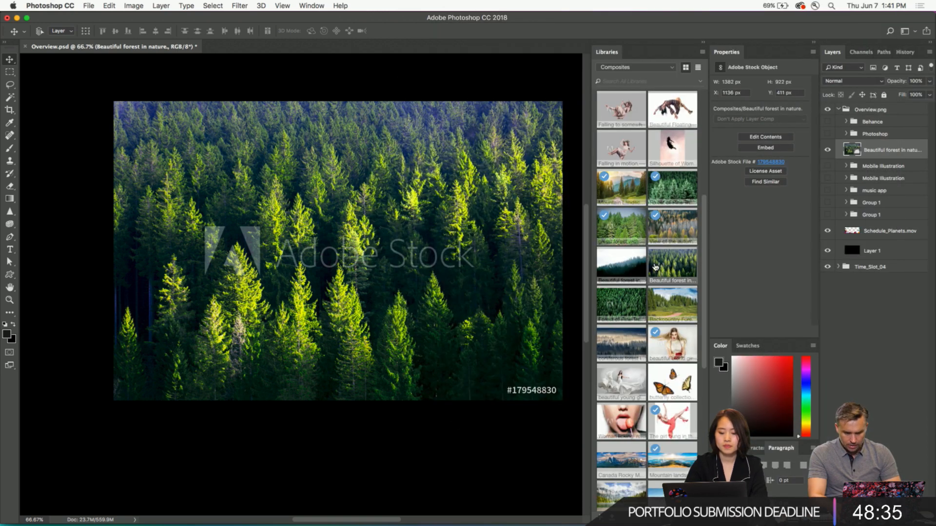
{"action": "right_click", "coordinate": [655, 264]}
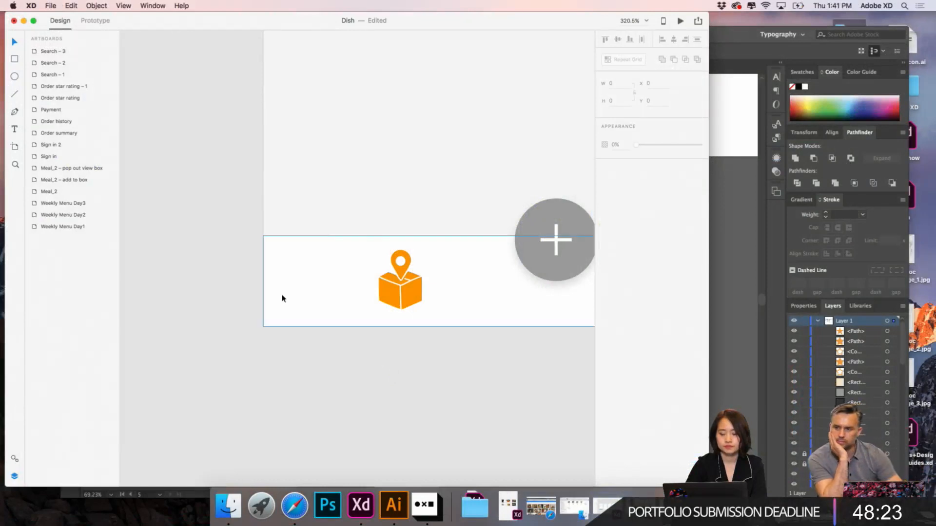
- Switch back to the Dish document in XD and rename the "Search – 3" artboard for the tracking screen
{"action": "scroll", "coordinate": [216, 290], "scroll_direction": "down", "scroll_amount": 6}
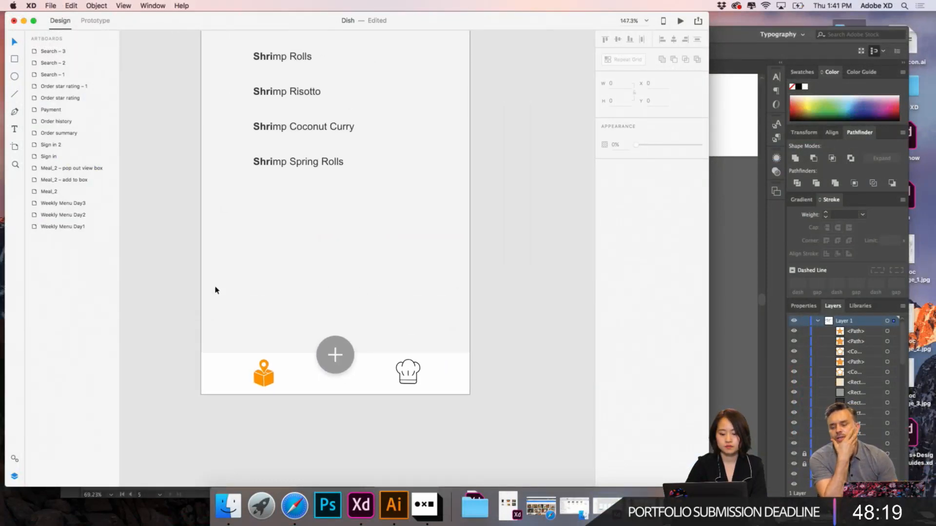
{"action": "scroll", "coordinate": [216, 291], "scroll_direction": "down", "scroll_amount": 6}
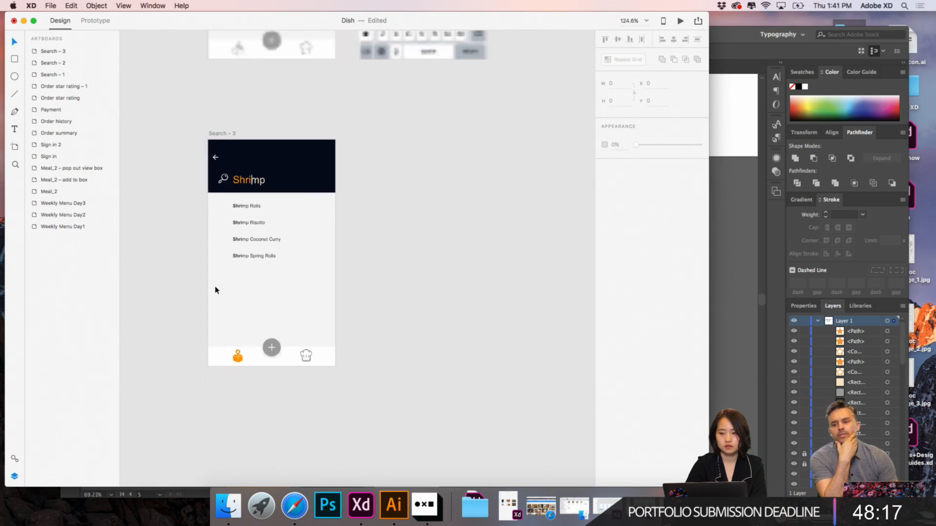
{"action": "scroll", "coordinate": [216, 291], "scroll_direction": "down", "scroll_amount": 5}
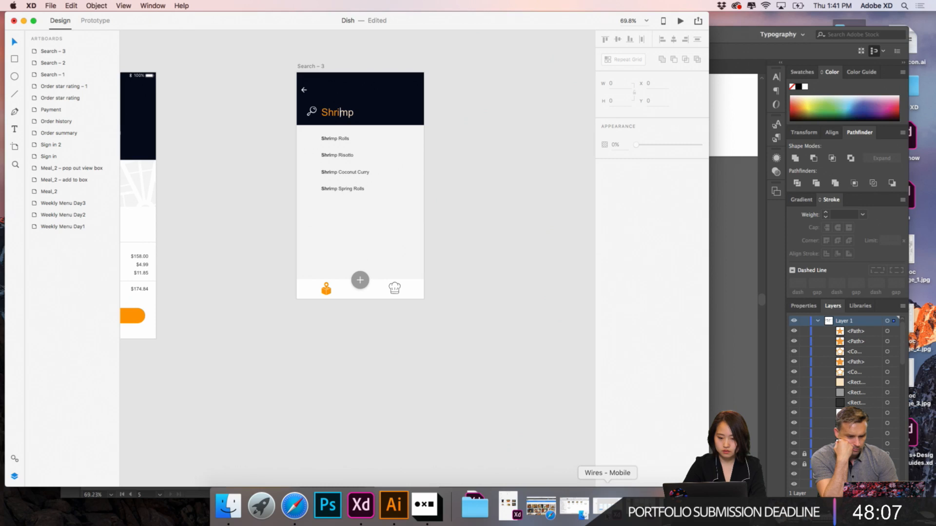
{"action": "double_click", "coordinate": [312, 66]}
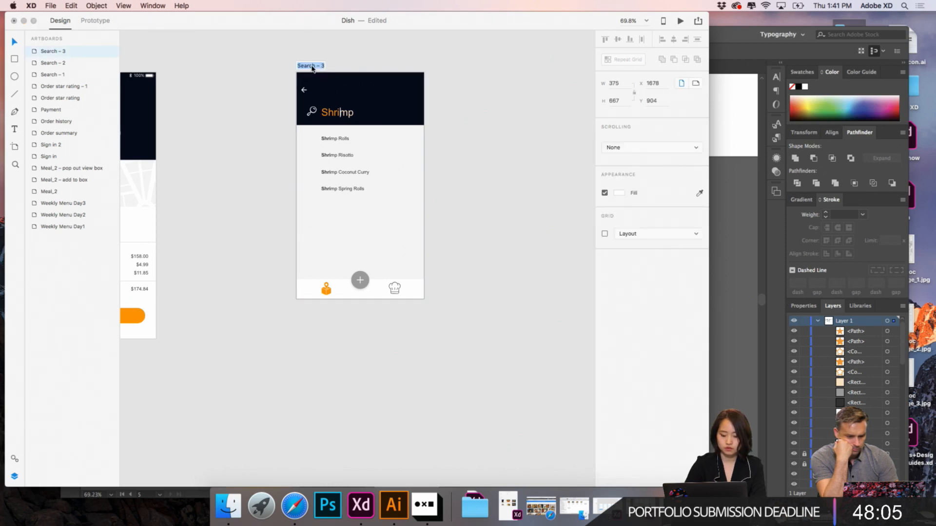
{"action": "type", "text": "Tracking"}
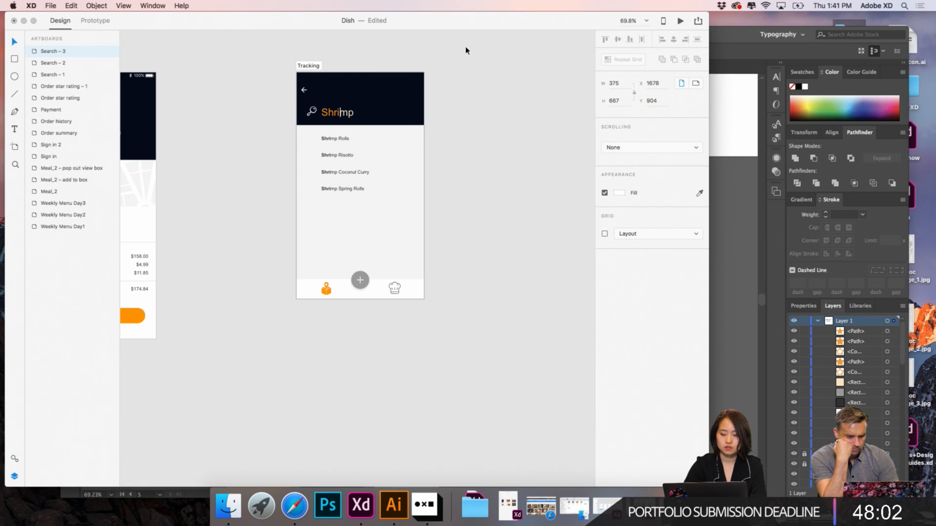
{"action": "key", "text": "Return"}
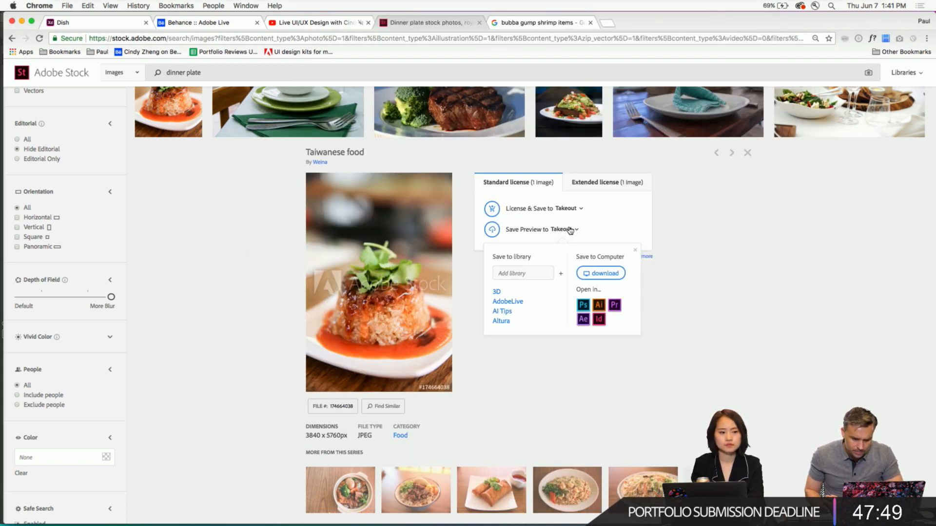
- Switch to Adobe Stock in Chrome and save the preview of the Taiwanese food image to the AdobeLive library
{"action": "left_click", "coordinate": [570, 231]}
{"action": "left_click", "coordinate": [577, 231]}
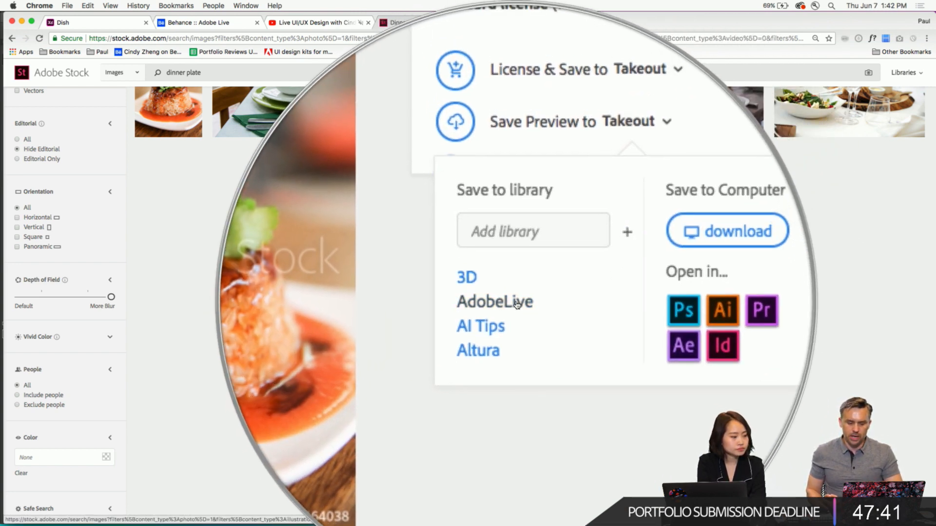
{"action": "left_click", "coordinate": [517, 304]}
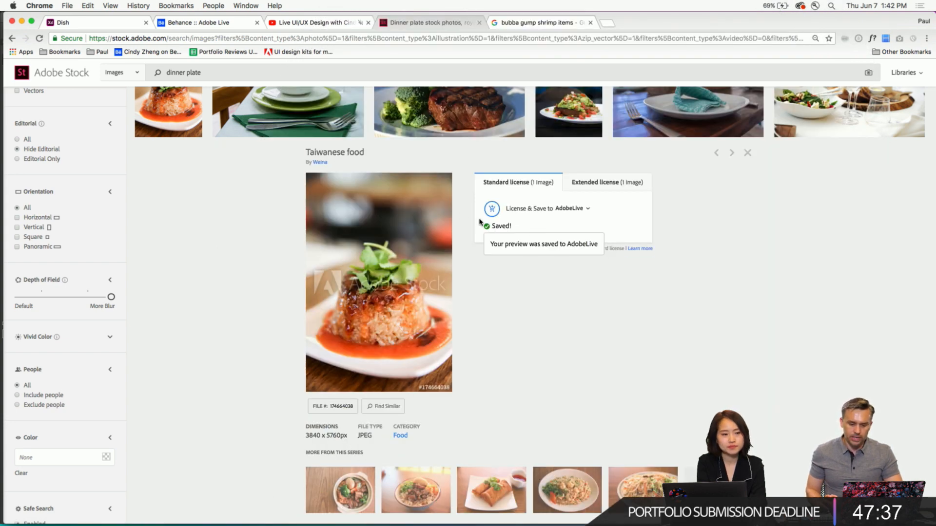
- Open the Steak Dinner image's details and examine its preview options for saving to a library, downloading or opening in another app
{"action": "mouse_move", "coordinate": [442, 123]}
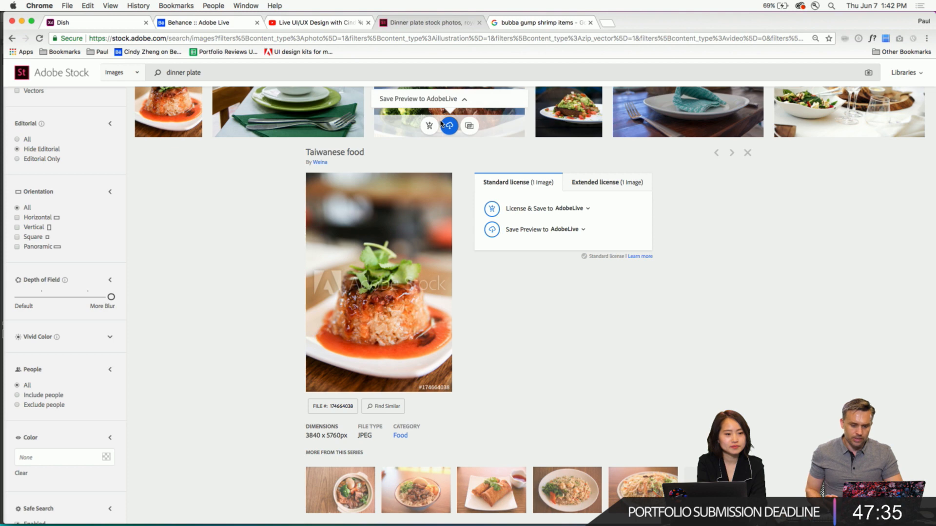
{"action": "left_click", "coordinate": [400, 113]}
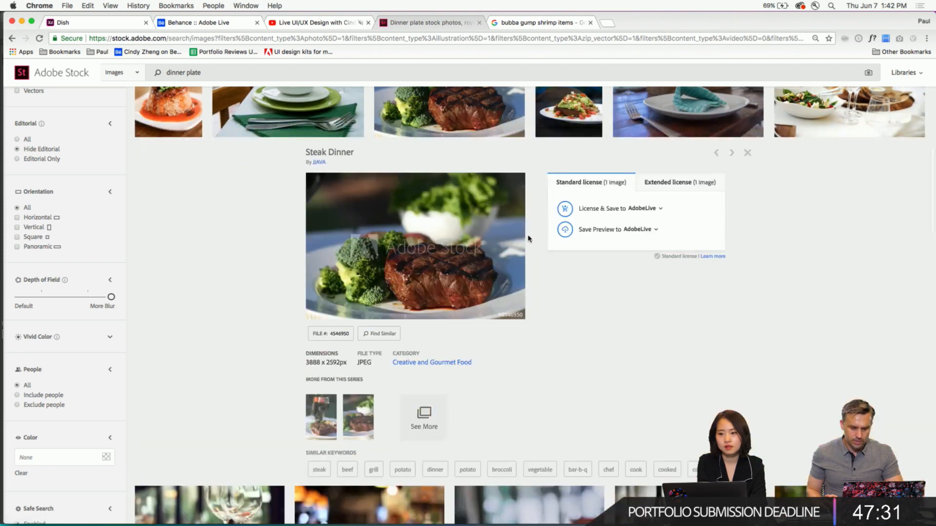
{"action": "left_click", "coordinate": [656, 229]}
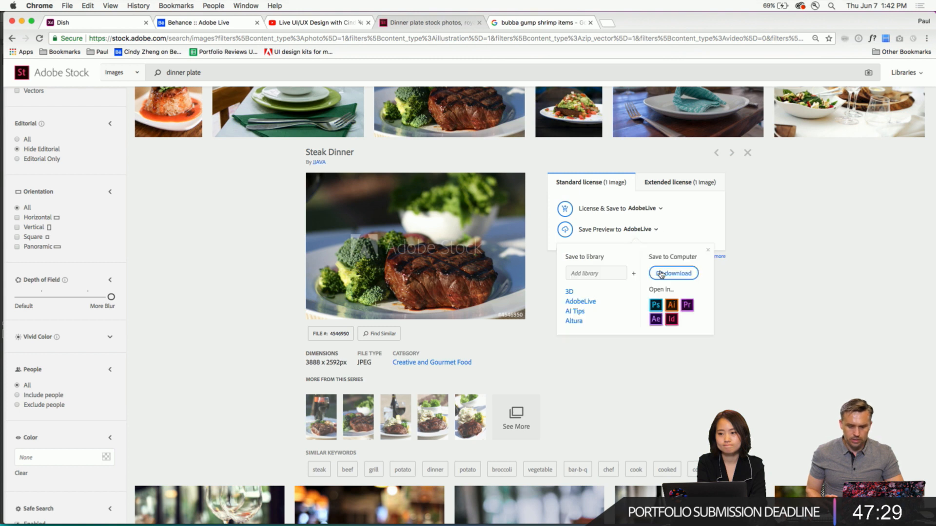
{"action": "key", "text": "alt+super+8"}
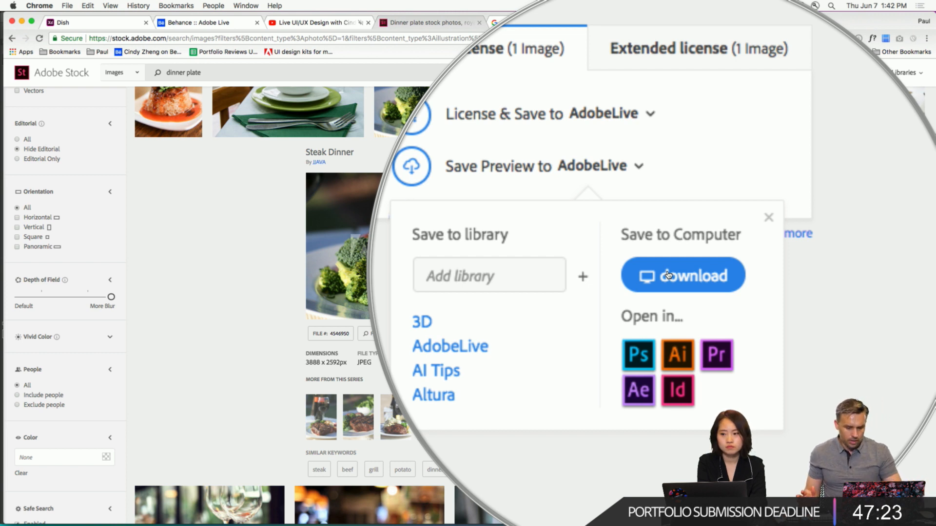
{"action": "key", "text": "alt+super+8"}
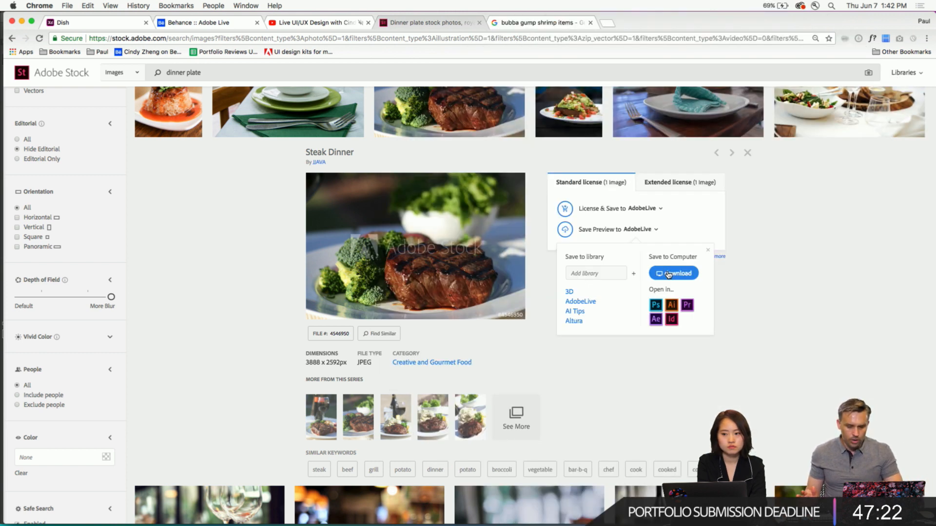
- Open the Steak Dinner preview from Adobe Stock in Photoshop and commit its placement in the Overview document
{"action": "left_click", "coordinate": [655, 305]}
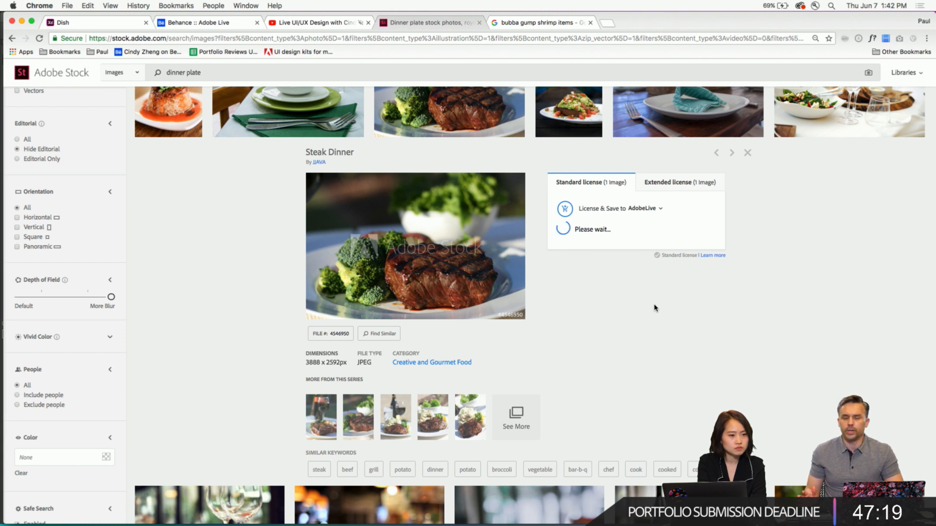
{"action": "mouse_move", "coordinate": [308, 523]}
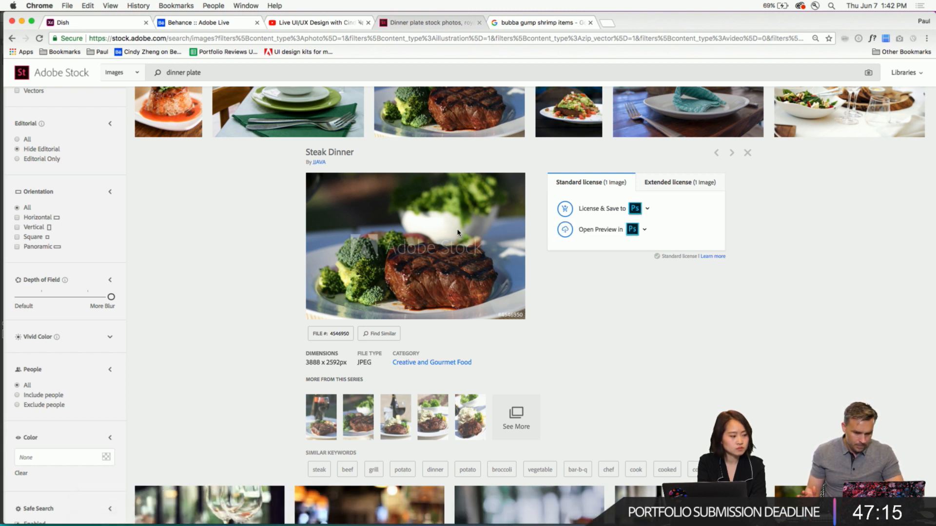
{"action": "left_click", "coordinate": [565, 231]}
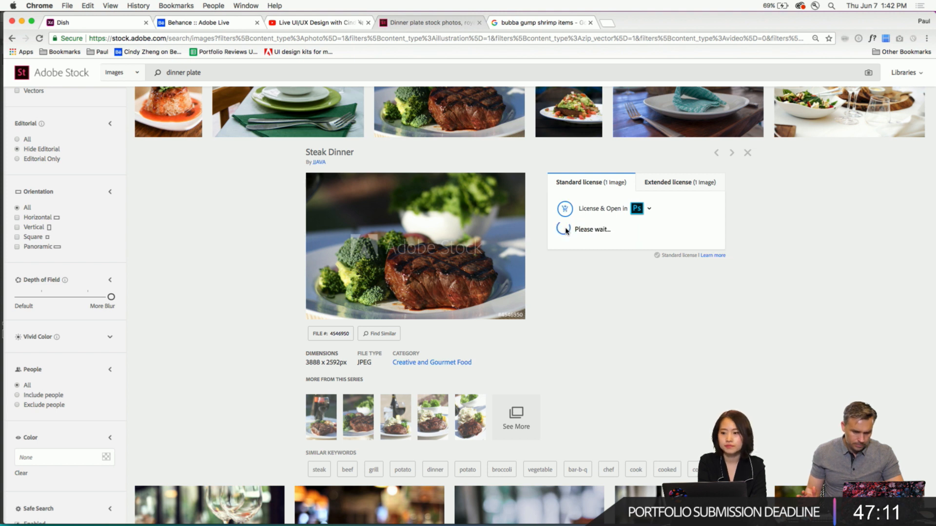
{"action": "mouse_move", "coordinate": [190, 517]}
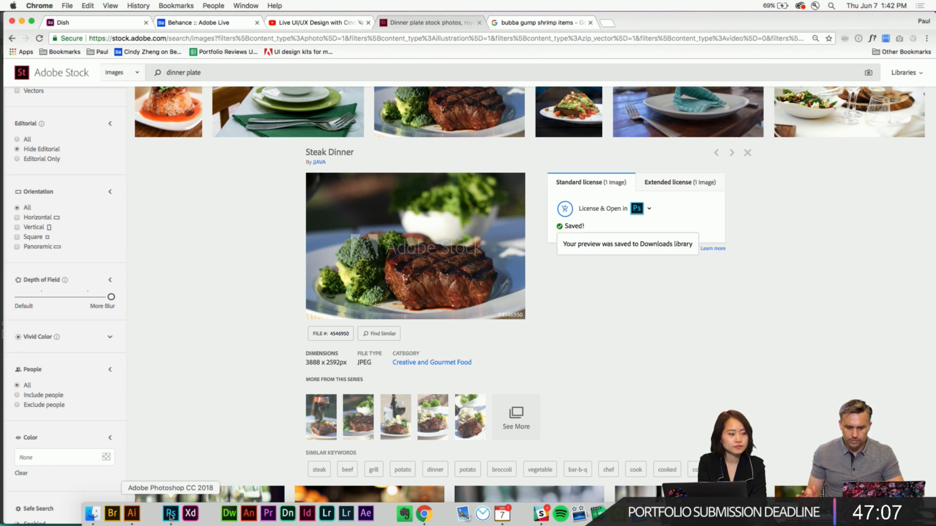
{"action": "left_click", "coordinate": [170, 515]}
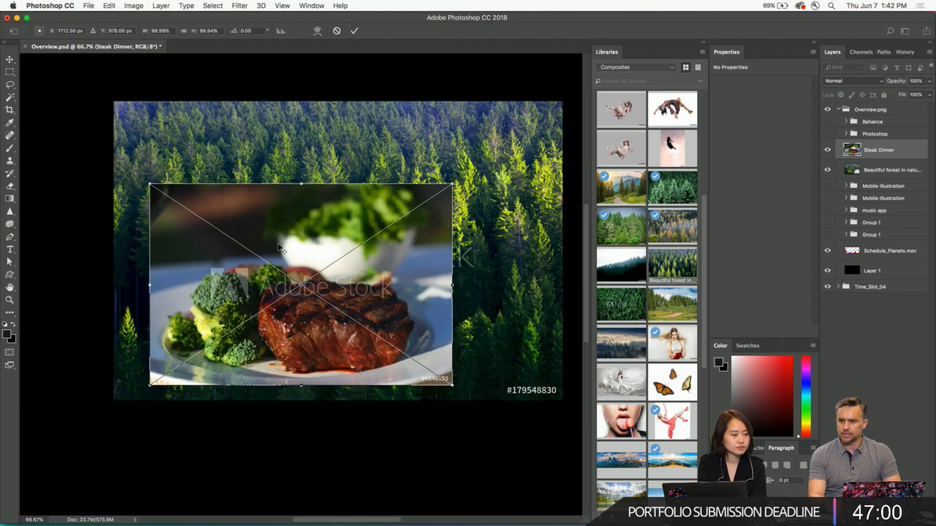
{"action": "key", "text": "Return"}
- Show the Downloads library and try to license its Steak Dinner image
{"action": "left_click", "coordinate": [627, 69]}
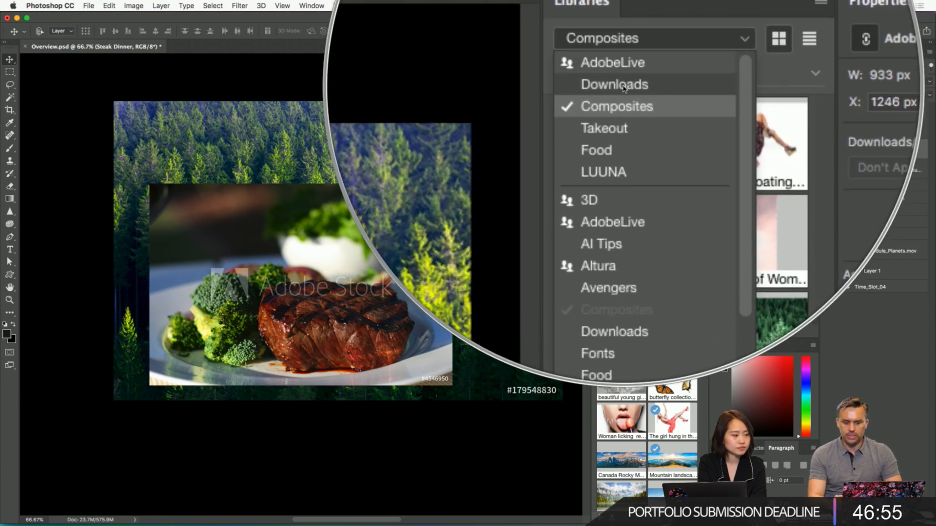
{"action": "left_click", "coordinate": [624, 87]}
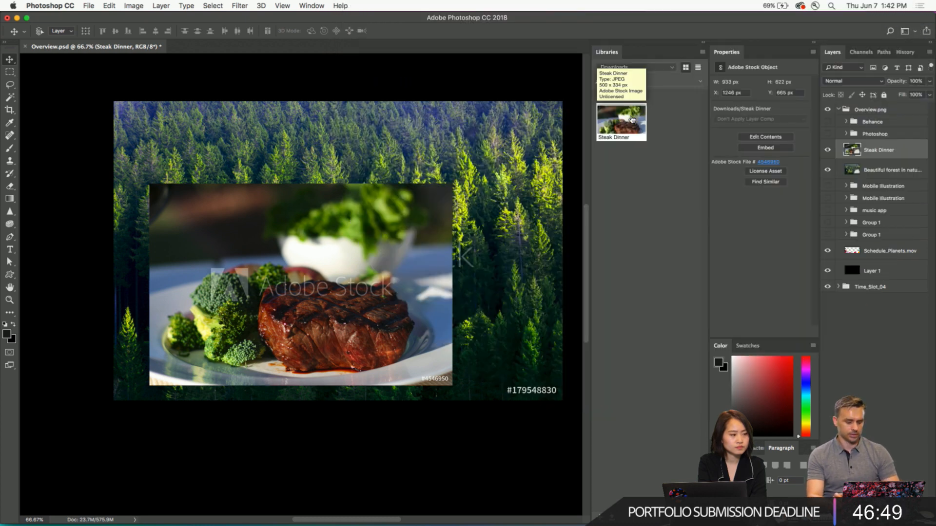
{"action": "right_click", "coordinate": [632, 119]}
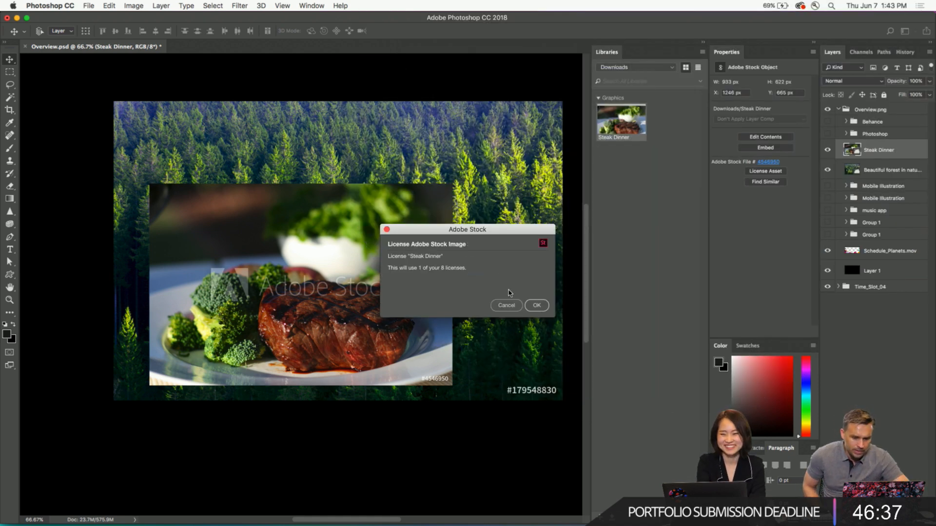
{"action": "left_click", "coordinate": [537, 306]}
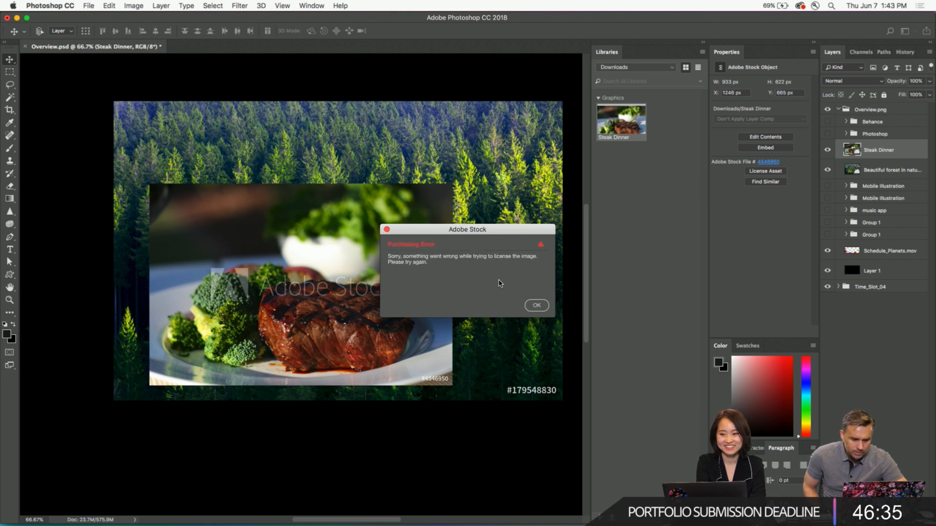
{"action": "left_click", "coordinate": [536, 305]}
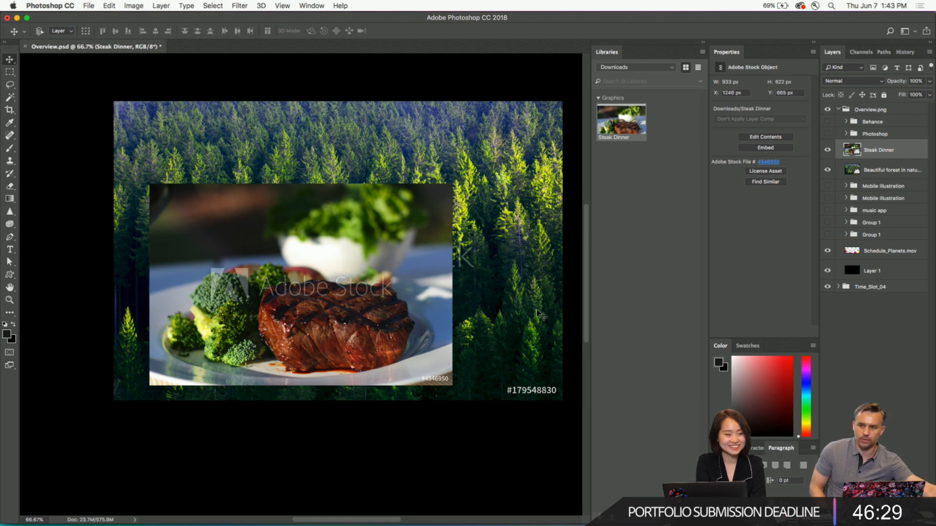
- Switch to the Dish document in XD to view the Tracking artboard, then bring up the Wires - Mobile document
{"action": "left_click", "coordinate": [360, 504]}
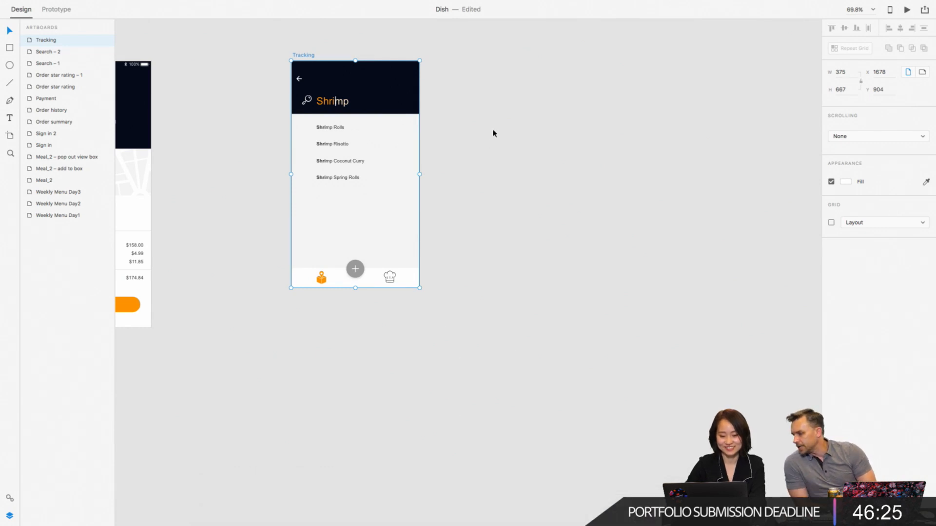
{"action": "scroll", "coordinate": [493, 133], "scroll_direction": "left", "scroll_amount": 2}
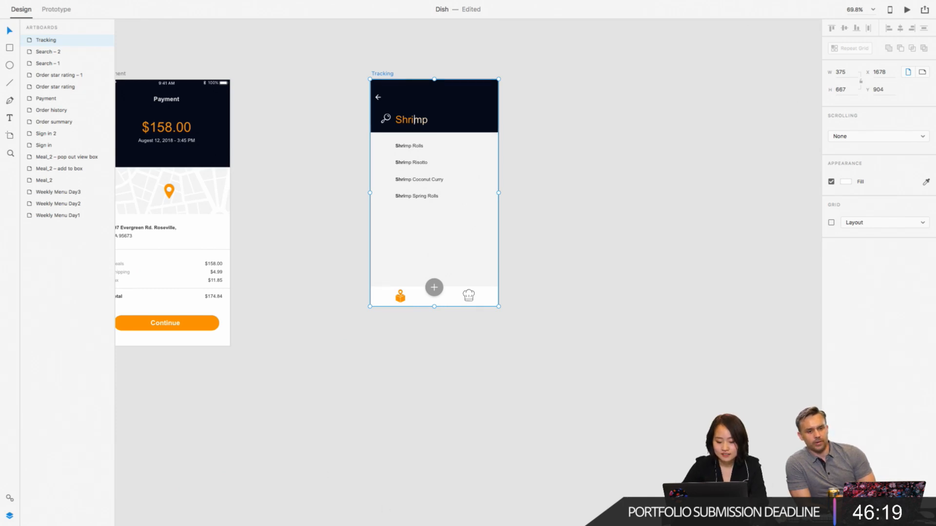
{"action": "mouse_move", "coordinate": [327, 524]}
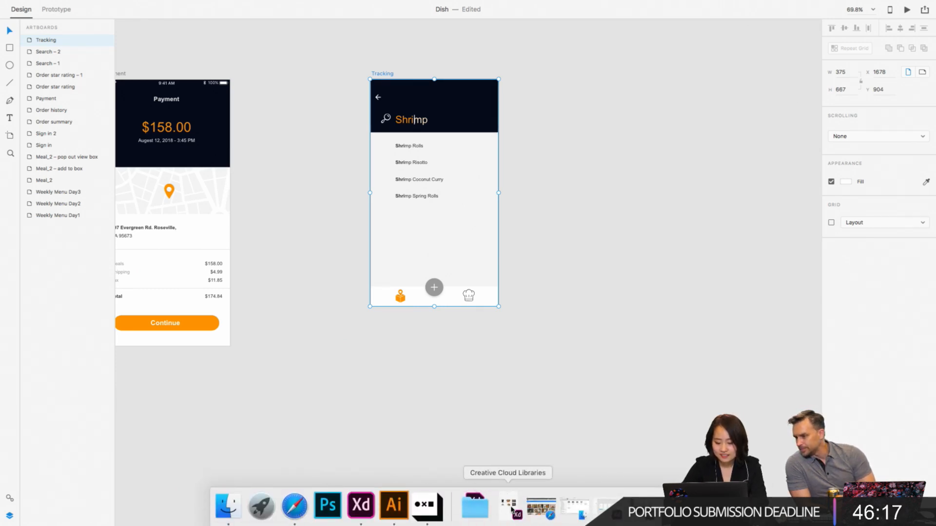
{"action": "left_click", "coordinate": [608, 507]}
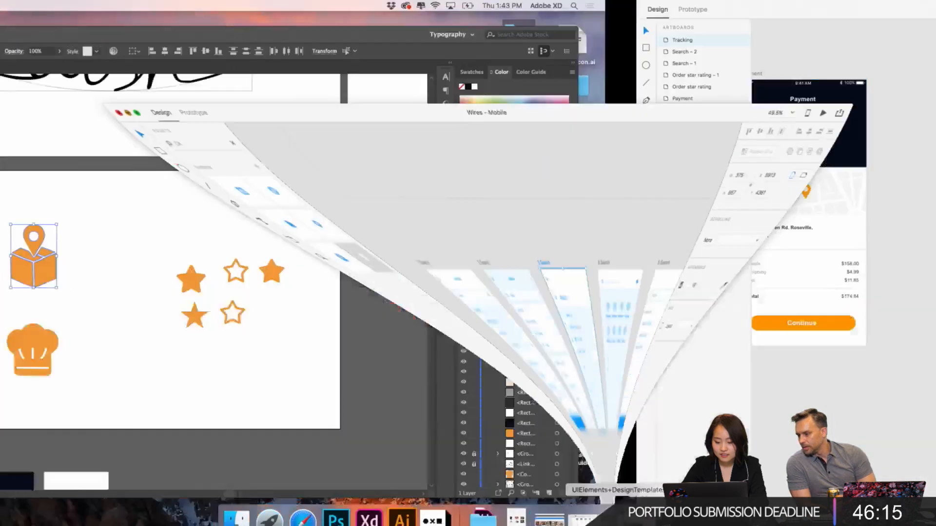
- Examine the Search wireframes and the other screen categories in the Wires - Mobile document
{"action": "scroll", "coordinate": [592, 131], "scroll_direction": "up", "scroll_amount": 5}
{"action": "scroll", "coordinate": [591, 131], "scroll_direction": "down", "scroll_amount": 3}
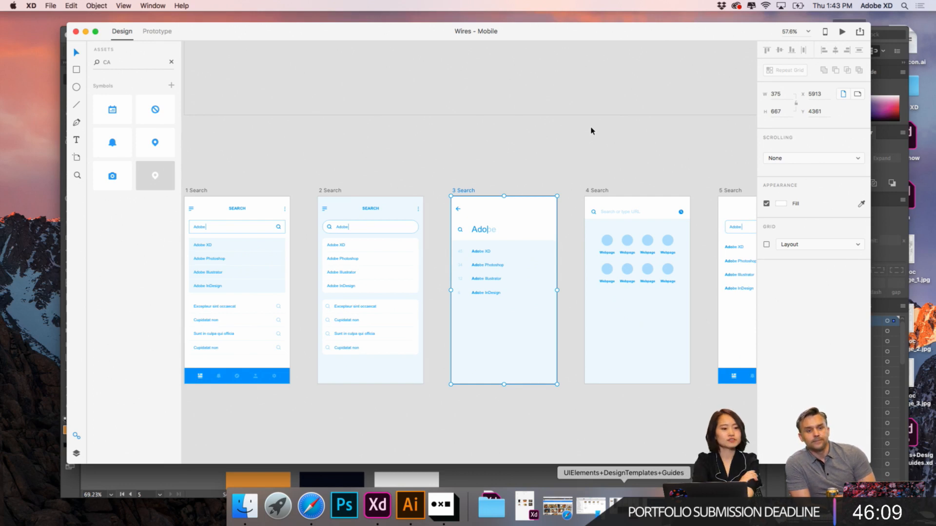
{"action": "scroll", "coordinate": [592, 131], "scroll_direction": "down", "scroll_amount": 4}
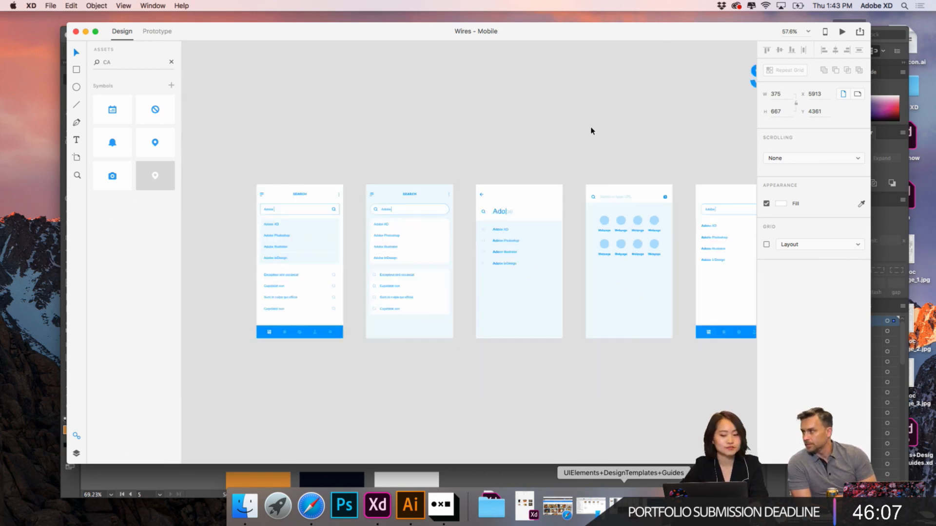
{"action": "scroll", "coordinate": [592, 130], "scroll_direction": "up", "scroll_amount": 2}
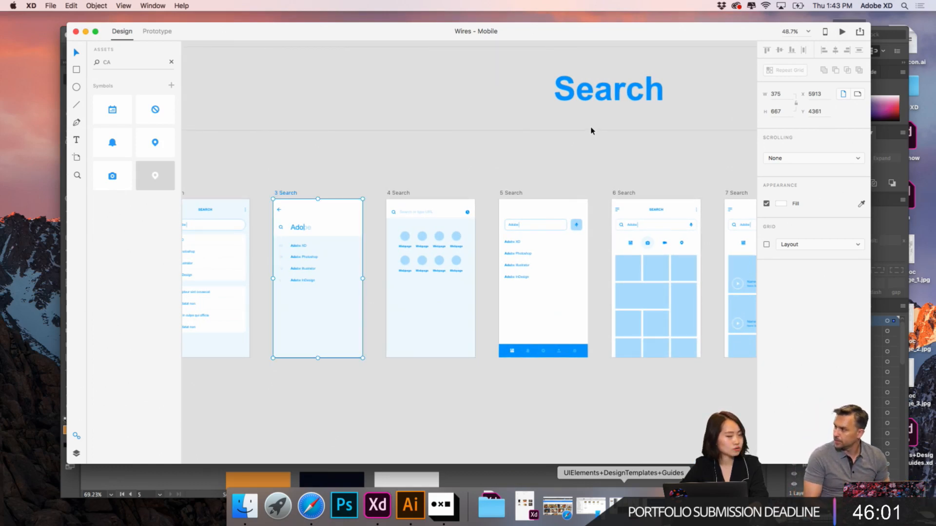
{"action": "scroll", "coordinate": [592, 131], "scroll_direction": "down", "scroll_amount": 3}
{"action": "scroll", "coordinate": [592, 131], "scroll_direction": "right", "scroll_amount": 5}
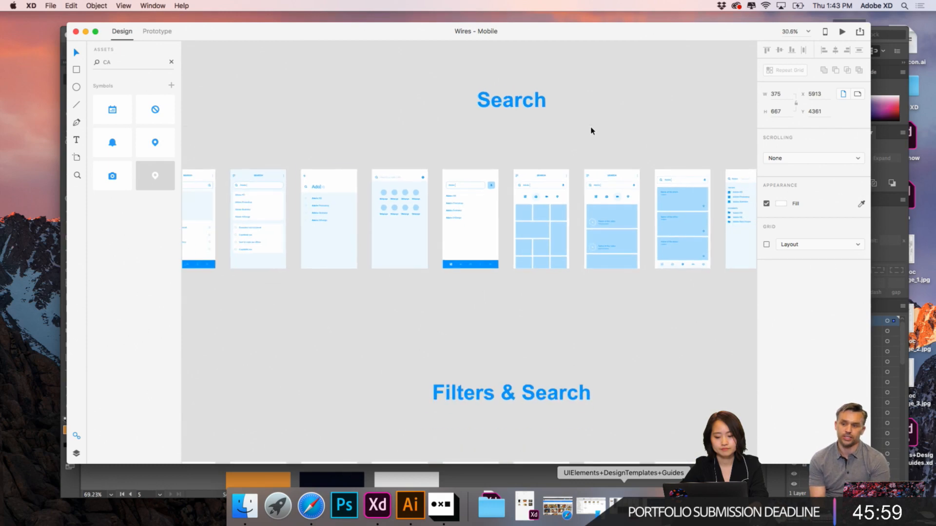
{"action": "scroll", "coordinate": [592, 131], "scroll_direction": "right", "scroll_amount": 3}
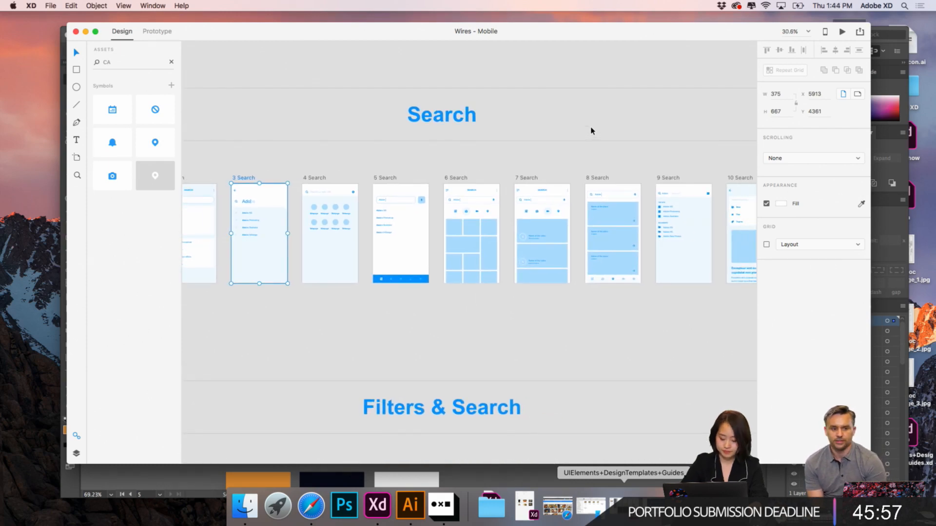
{"action": "scroll", "coordinate": [592, 131], "scroll_direction": "right", "scroll_amount": 2}
{"action": "scroll", "coordinate": [591, 131], "scroll_direction": "down", "scroll_amount": 5}
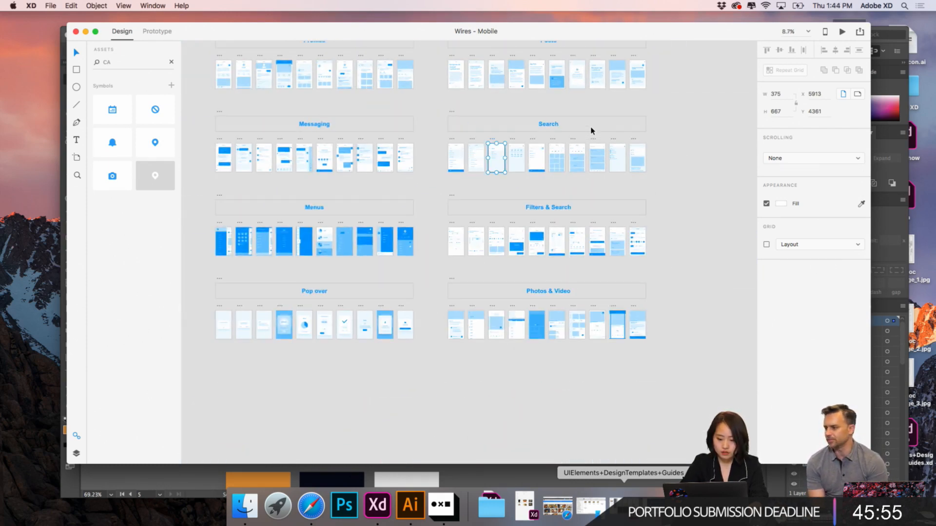
{"action": "scroll", "coordinate": [591, 130], "scroll_direction": "up", "scroll_amount": 5}
{"action": "scroll", "coordinate": [592, 131], "scroll_direction": "left", "scroll_amount": 2}
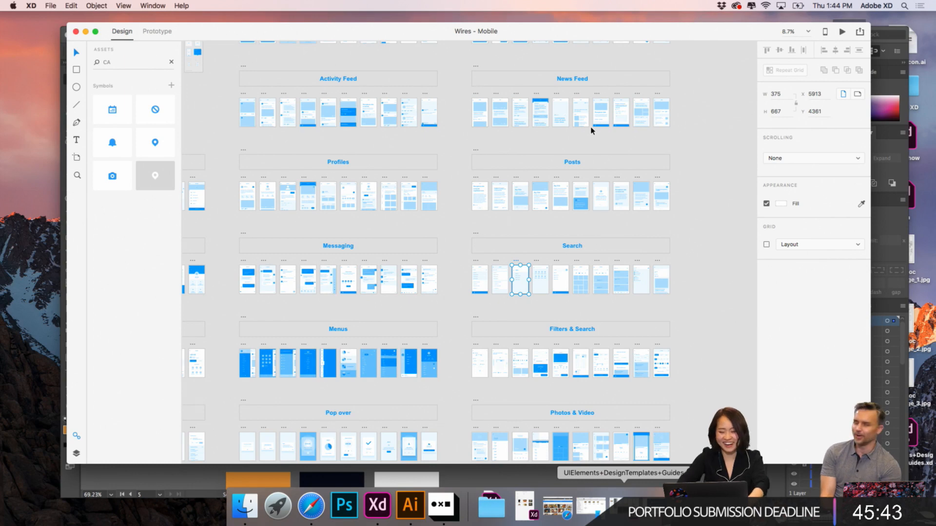
{"action": "scroll", "coordinate": [591, 130], "scroll_direction": "down", "scroll_amount": 3}
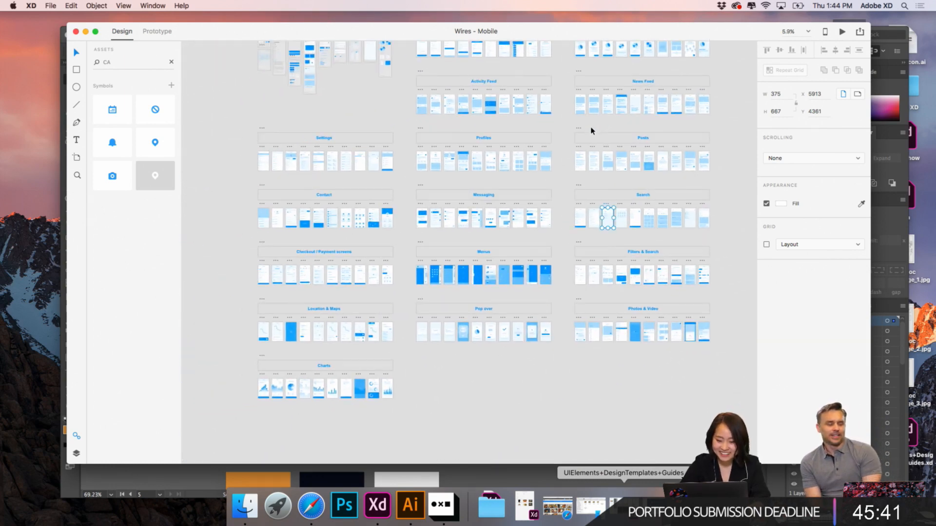
{"action": "scroll", "coordinate": [366, 259], "scroll_direction": "up", "scroll_amount": 5}
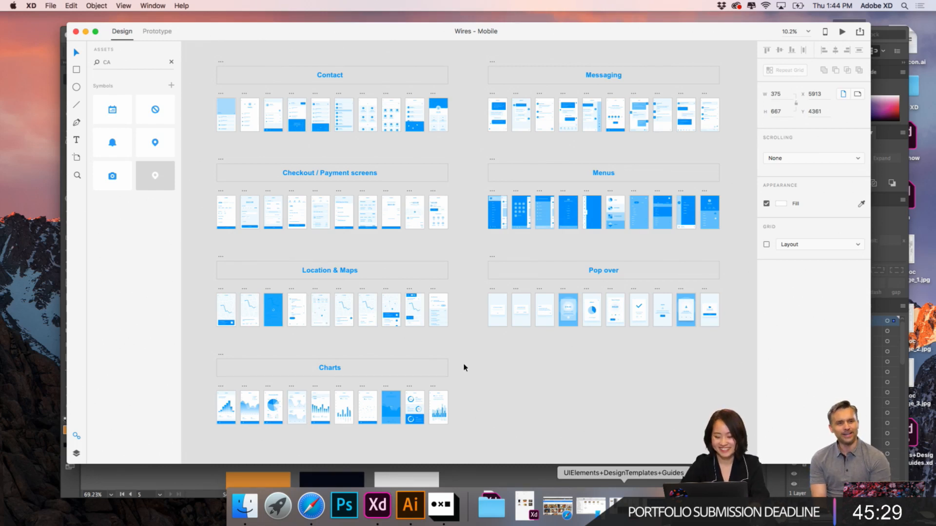
{"action": "scroll", "coordinate": [580, 251], "scroll_direction": "up", "scroll_amount": 2}
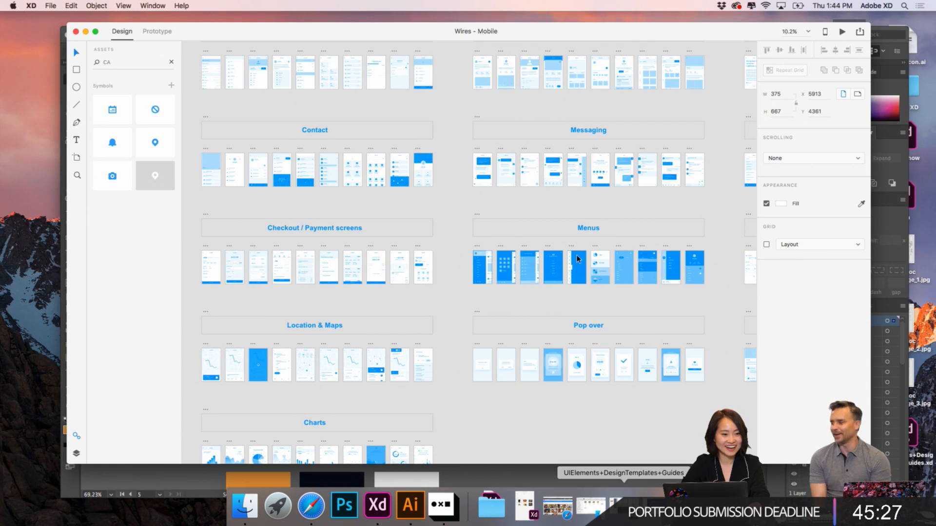
{"action": "scroll", "coordinate": [576, 258], "scroll_direction": "down", "scroll_amount": 3}
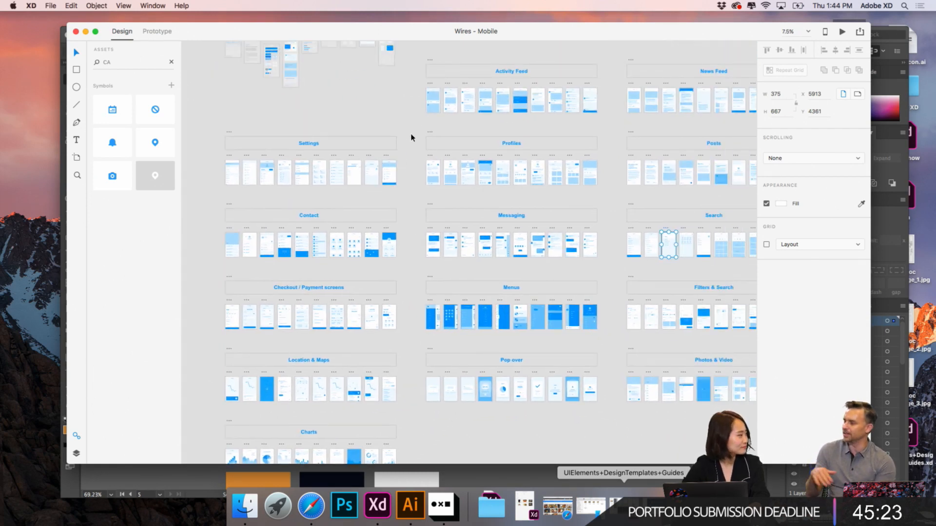
{"action": "scroll", "coordinate": [411, 138], "scroll_direction": "down", "scroll_amount": 3}
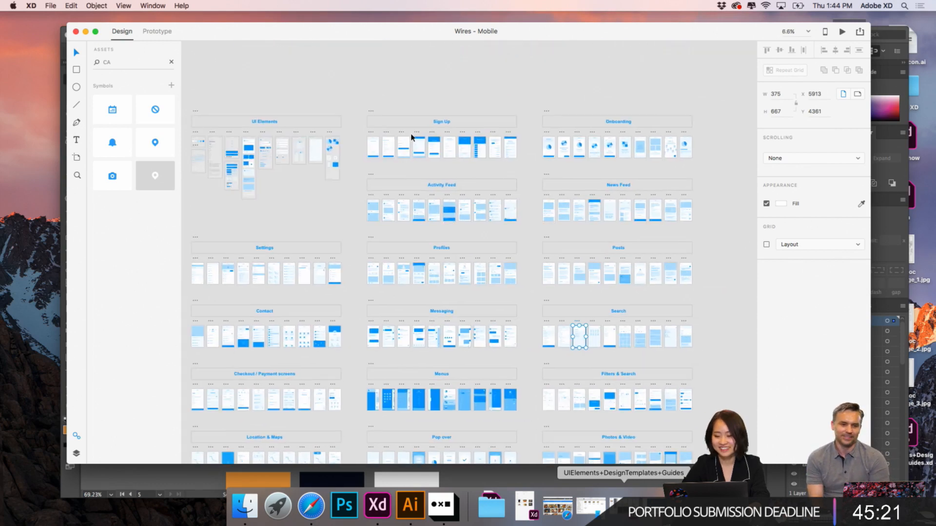
- Find the Location & Maps section and copy its "8 Location & Maps" artboard
{"action": "scroll", "coordinate": [356, 299], "scroll_direction": "up", "scroll_amount": 5}
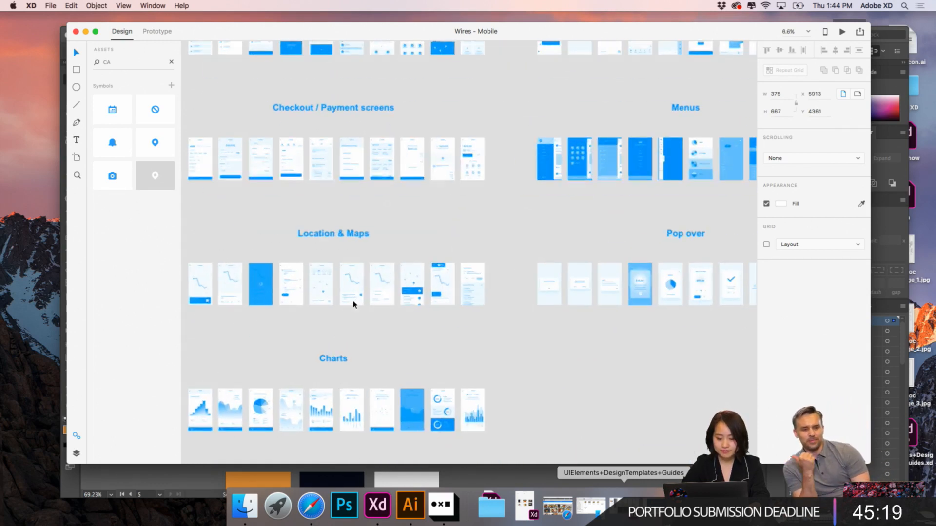
{"action": "scroll", "coordinate": [353, 305], "scroll_direction": "up", "scroll_amount": 3}
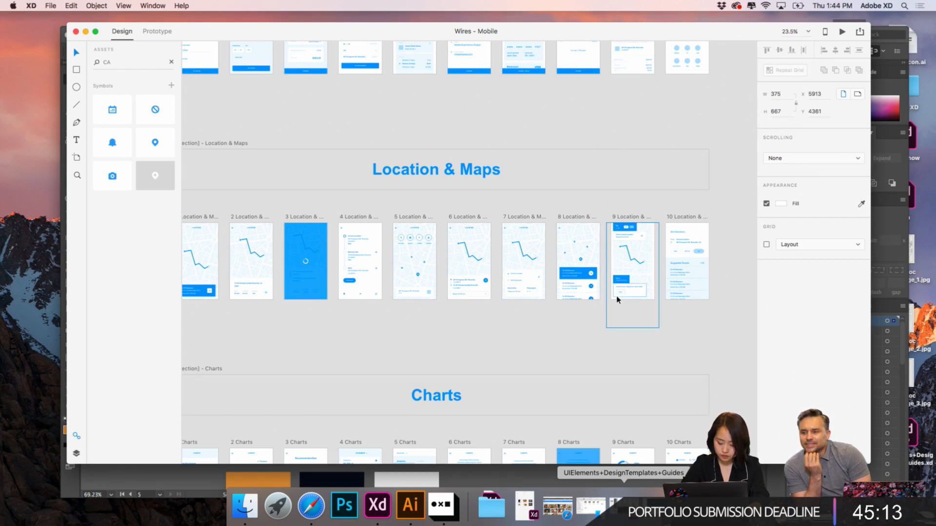
{"action": "scroll", "coordinate": [617, 299], "scroll_direction": "down", "scroll_amount": 3}
{"action": "scroll", "coordinate": [487, 281], "scroll_direction": "up", "scroll_amount": 5}
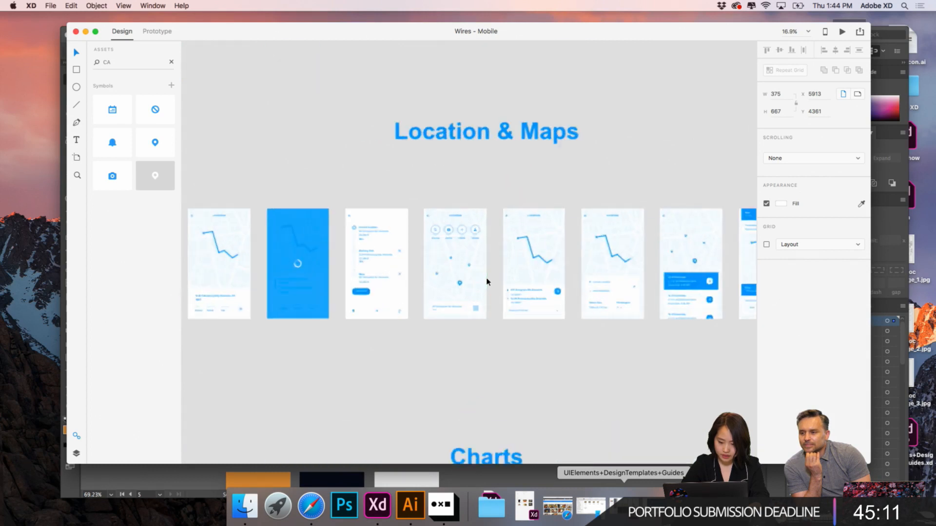
{"action": "scroll", "coordinate": [487, 280], "scroll_direction": "right", "scroll_amount": 5}
{"action": "scroll", "coordinate": [487, 280], "scroll_direction": "up", "scroll_amount": 5}
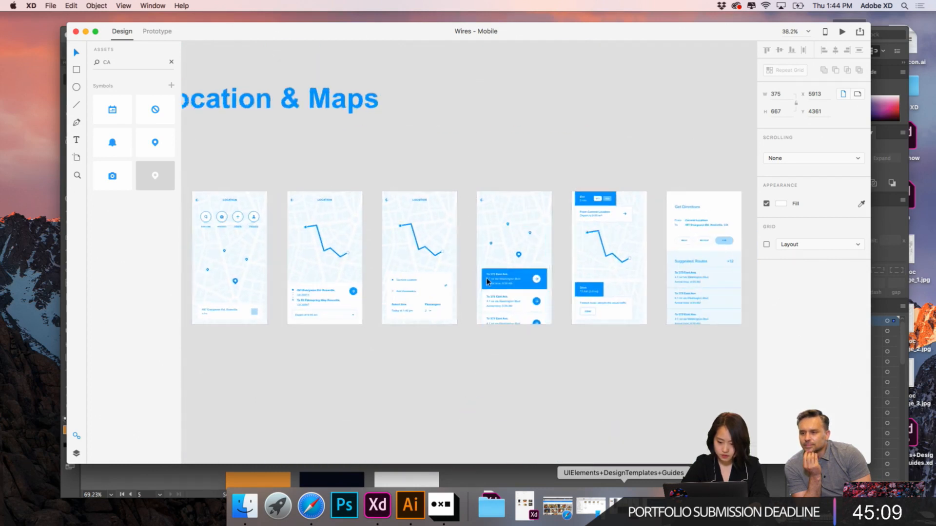
{"action": "scroll", "coordinate": [487, 280], "scroll_direction": "right", "scroll_amount": 3}
{"action": "left_click", "coordinate": [409, 145]}
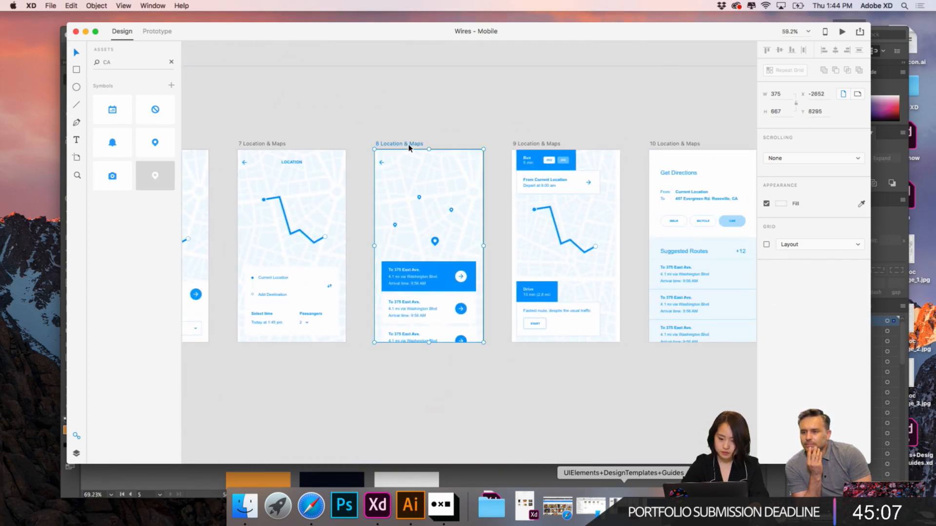
{"action": "key", "text": "super+c"}
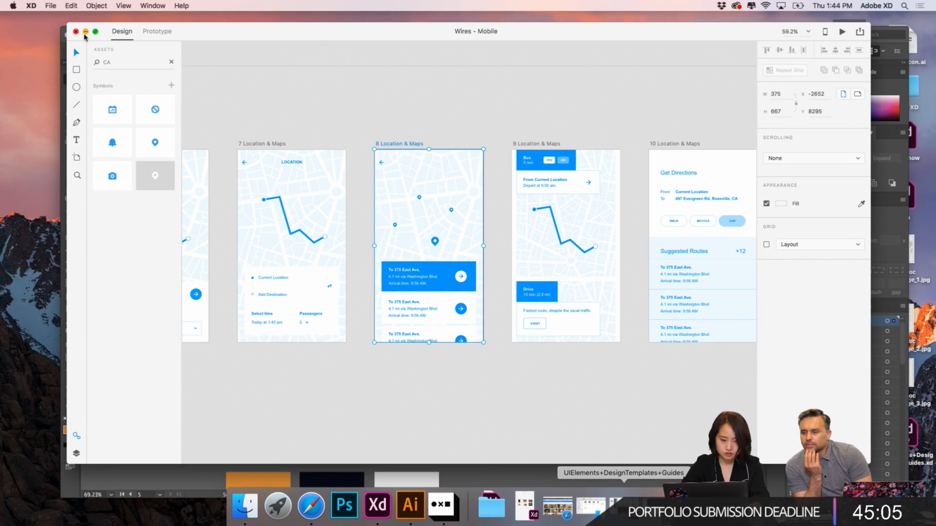
- Clear the Wires - Mobile, Trash and Illustrator windows off the desktop
{"action": "left_click", "coordinate": [85, 33]}
{"action": "left_click", "coordinate": [706, 507]}
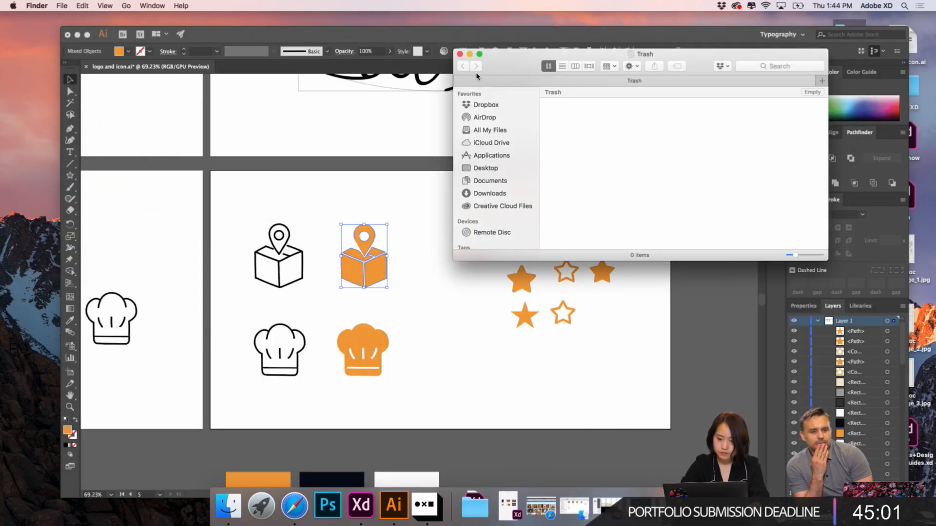
{"action": "left_click", "coordinate": [460, 54]}
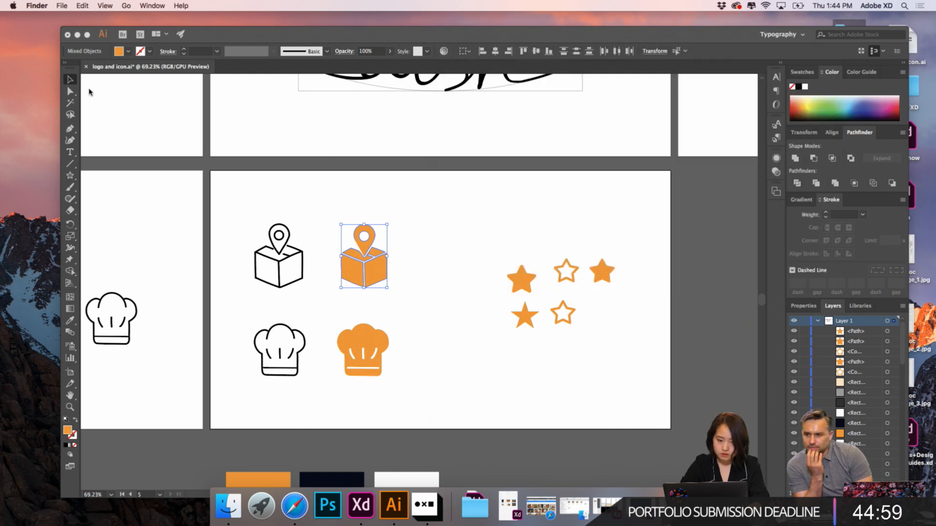
{"action": "left_click", "coordinate": [78, 34]}
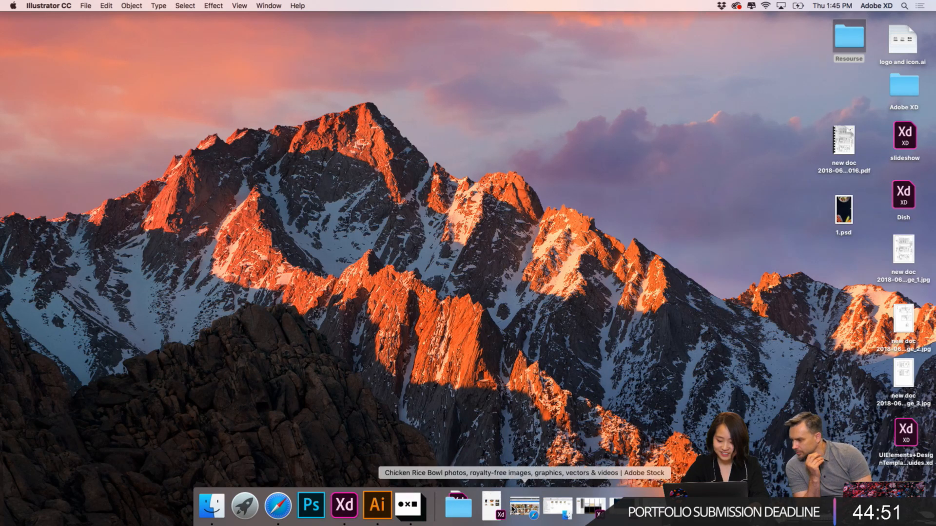
- Switch to the Dish document in XD and paste the copied "8 Location & Maps" artboard beside the Tracking artboard
{"action": "left_click", "coordinate": [344, 505]}
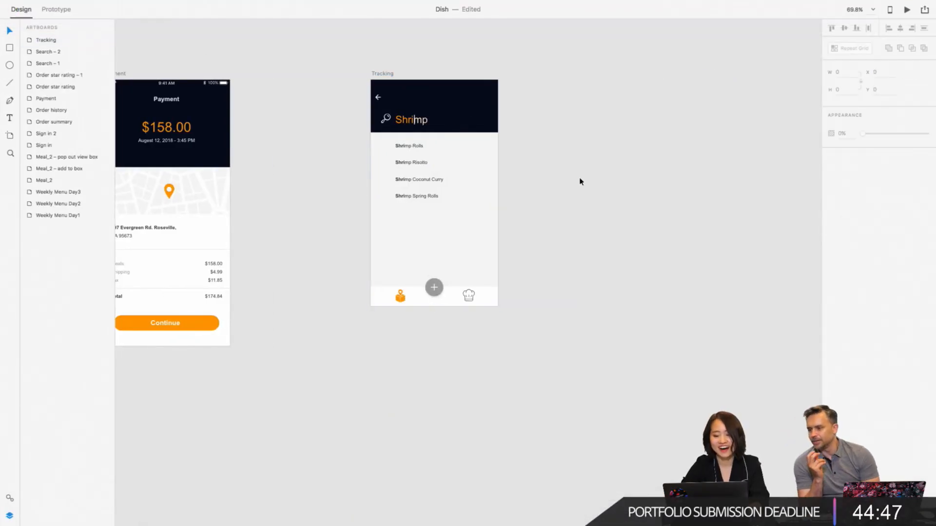
{"action": "key", "text": "super+v"}
{"action": "left_click", "coordinate": [270, 38]}
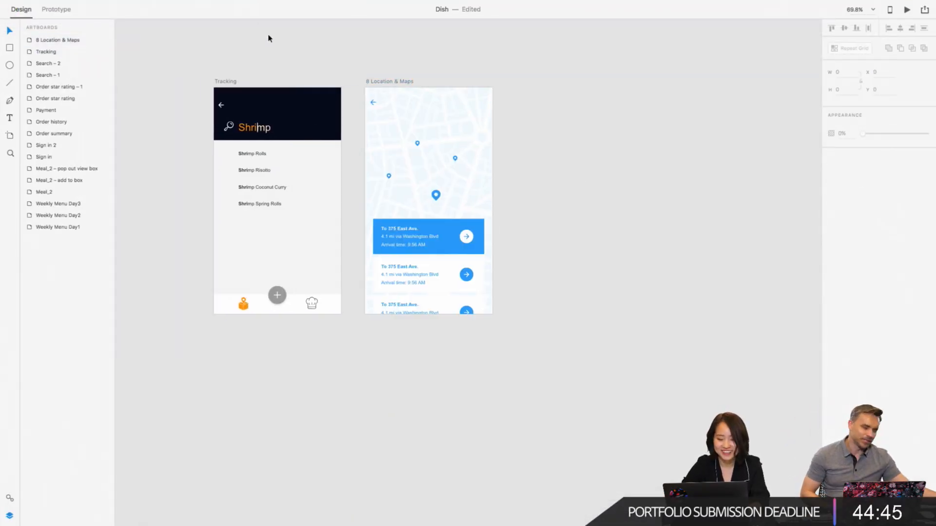
- Delete the search header and Shrimp results from the Tracking artboard, keeping its bottom navigation icons
{"action": "scroll", "coordinate": [357, 119], "scroll_direction": "up", "scroll_amount": 5}
{"action": "scroll", "coordinate": [359, 119], "scroll_direction": "left", "scroll_amount": 4}
{"action": "scroll", "coordinate": [358, 119], "scroll_direction": "left", "scroll_amount": 1}
{"action": "scroll", "coordinate": [357, 118], "scroll_direction": "down", "scroll_amount": 2}
{"action": "scroll", "coordinate": [357, 117], "scroll_direction": "up", "scroll_amount": 2}
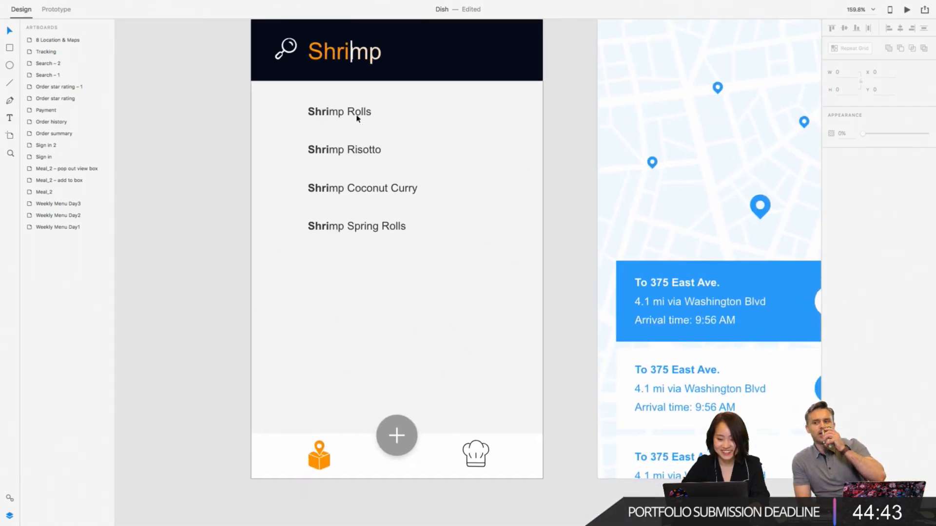
{"action": "left_click", "coordinate": [260, 44]}
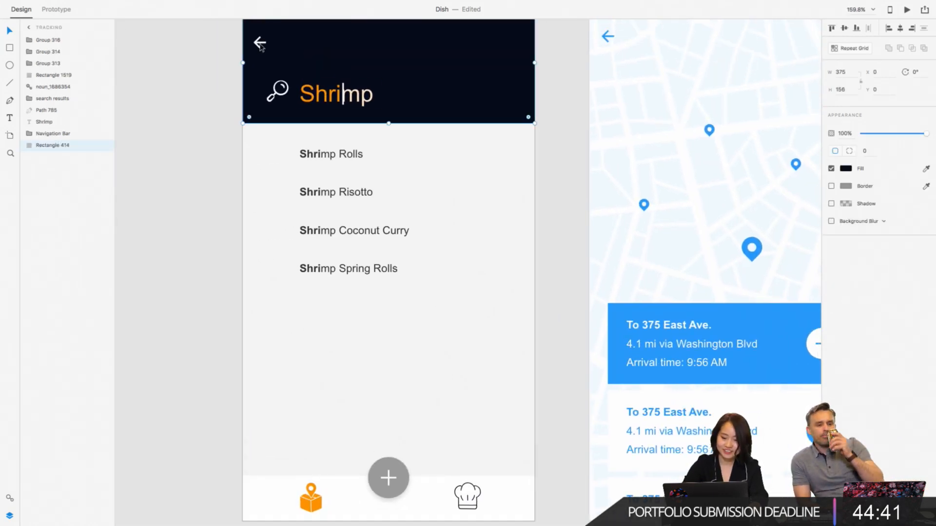
{"action": "scroll", "coordinate": [257, 51], "scroll_direction": "down", "scroll_amount": 5}
{"action": "scroll", "coordinate": [258, 50], "scroll_direction": "left", "scroll_amount": 4}
{"action": "scroll", "coordinate": [257, 51], "scroll_direction": "down", "scroll_amount": 5}
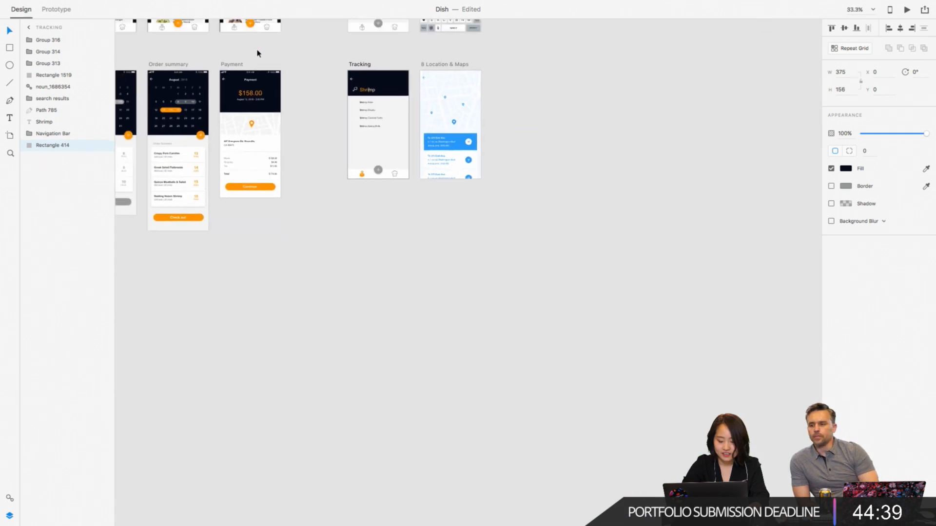
{"action": "scroll", "coordinate": [258, 51], "scroll_direction": "up", "scroll_amount": 2}
{"action": "scroll", "coordinate": [393, 164], "scroll_direction": "up", "scroll_amount": 3}
{"action": "left_click_drag", "start_coordinate": [299, 119], "coordinate": [436, 211]}
{"action": "key", "text": "Delete"}
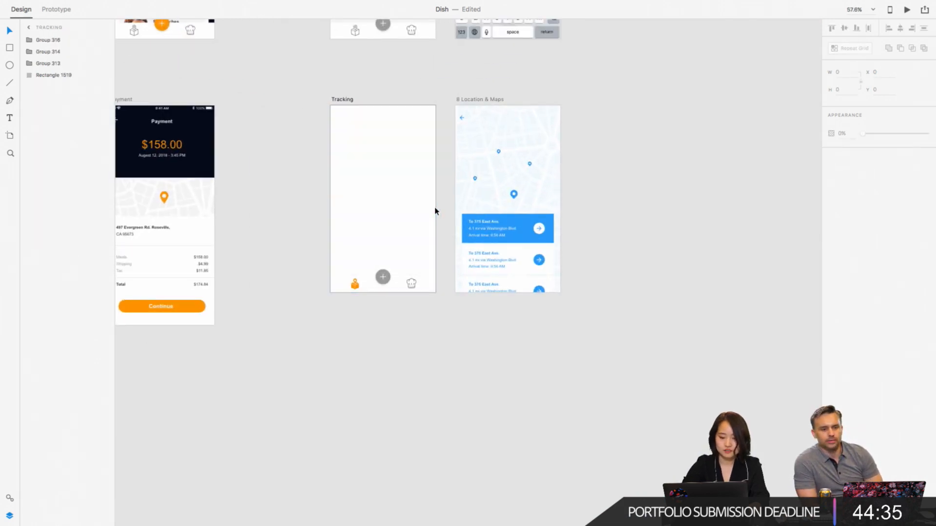
- Copy the status bar, search icon, dish logo and bell from Weekly Menu Day3 to the top of the Tracking artboard
{"action": "scroll", "coordinate": [435, 209], "scroll_direction": "down", "scroll_amount": 3}
{"action": "scroll", "coordinate": [435, 208], "scroll_direction": "up", "scroll_amount": 3}
{"action": "scroll", "coordinate": [434, 208], "scroll_direction": "left", "scroll_amount": 1}
{"action": "scroll", "coordinate": [315, 115], "scroll_direction": "up", "scroll_amount": 5}
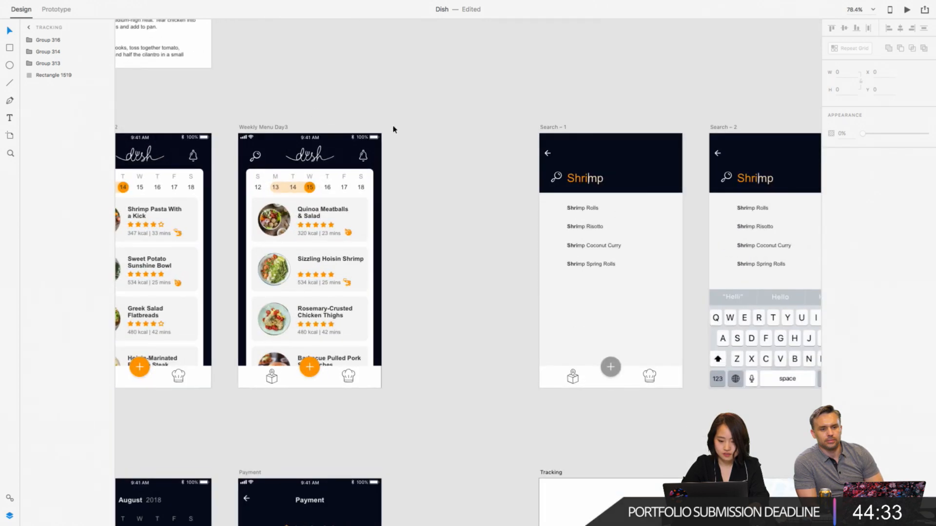
{"action": "left_click_drag", "start_coordinate": [404, 122], "coordinate": [242, 166]}
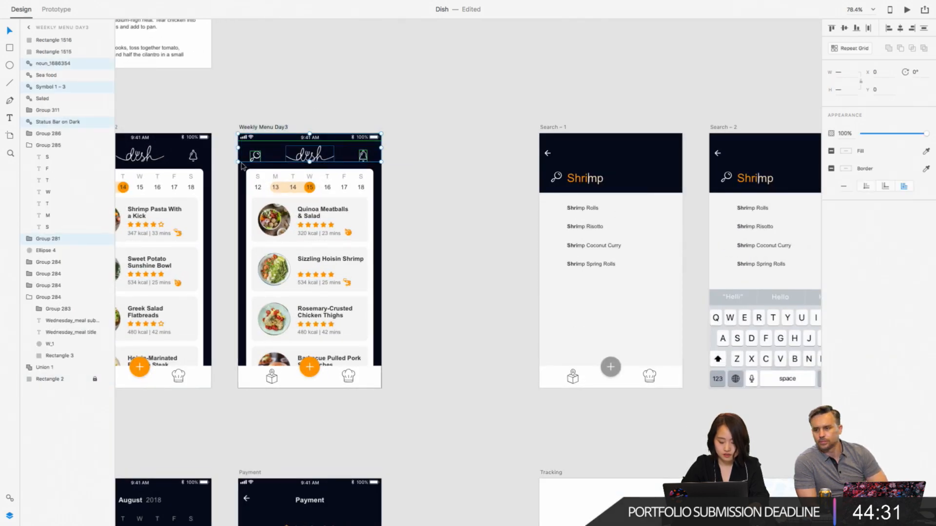
{"action": "scroll", "coordinate": [242, 166], "scroll_direction": "down", "scroll_amount": 6}
{"action": "scroll", "coordinate": [243, 165], "scroll_direction": "right", "scroll_amount": 3}
{"action": "left_click", "coordinate": [455, 271]}
{"action": "key", "text": "ctrl+v"}
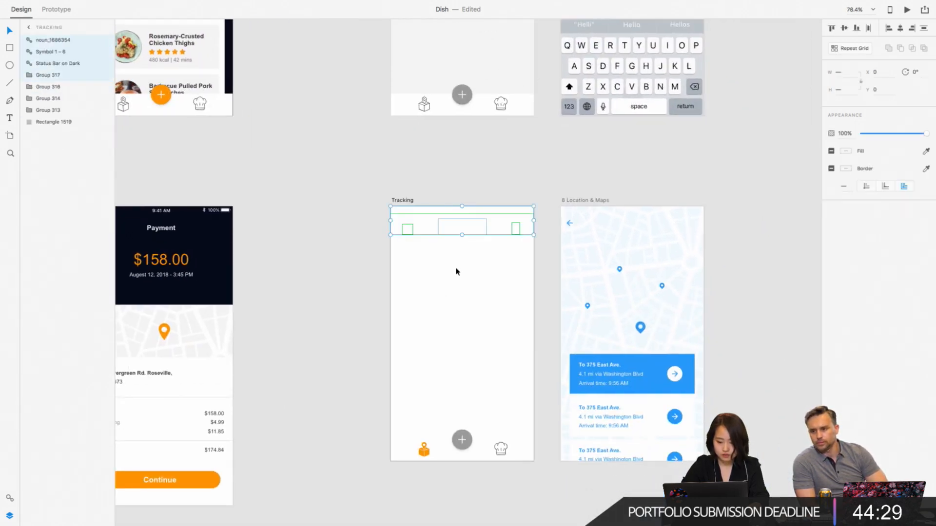
{"action": "left_click", "coordinate": [432, 279]}
- Fill the Tracking artboard's background with the dark navy sampled from the Weekly Menu Day3 artboard
{"action": "left_click", "coordinate": [404, 201]}
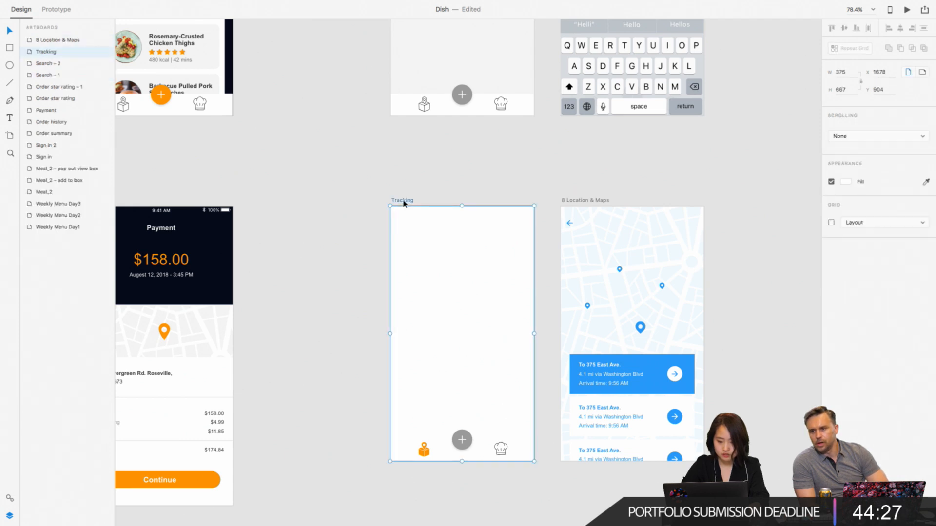
{"action": "left_click", "coordinate": [924, 185]}
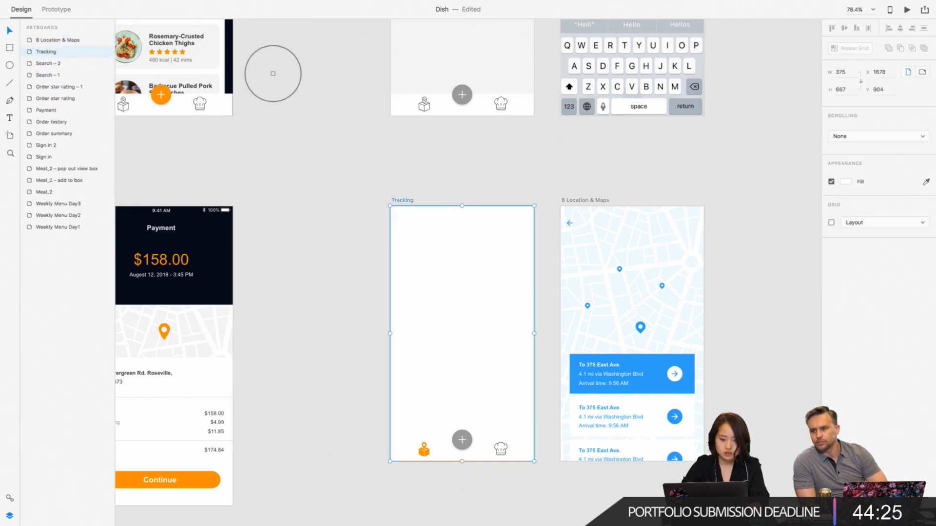
{"action": "left_click", "coordinate": [230, 64]}
{"action": "scroll", "coordinate": [369, 240], "scroll_direction": "down", "scroll_amount": 3}
{"action": "scroll", "coordinate": [369, 239], "scroll_direction": "right", "scroll_amount": 1}
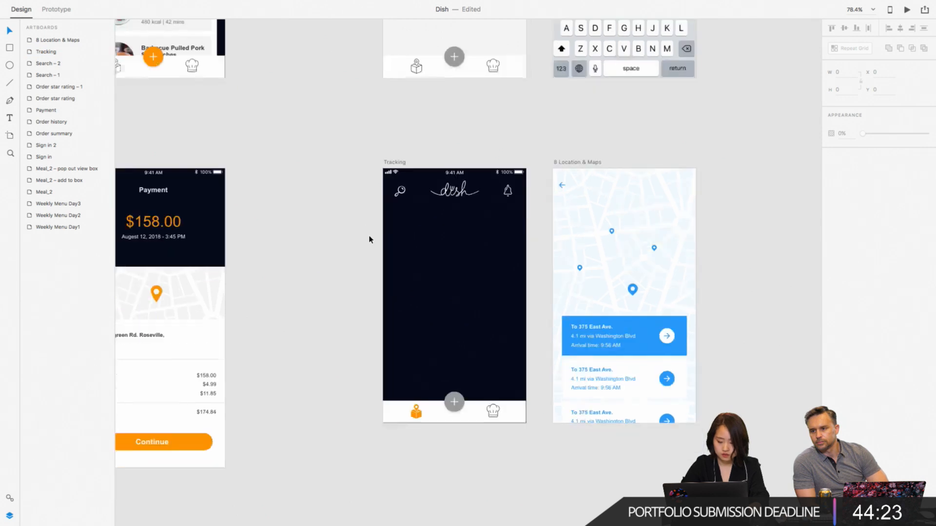
- Move the map from "8 Location & Maps" onto Tracking at X 0, Y 113 and order it just above Rectangle 1519
{"action": "scroll", "coordinate": [562, 181], "scroll_direction": "up", "scroll_amount": 5}
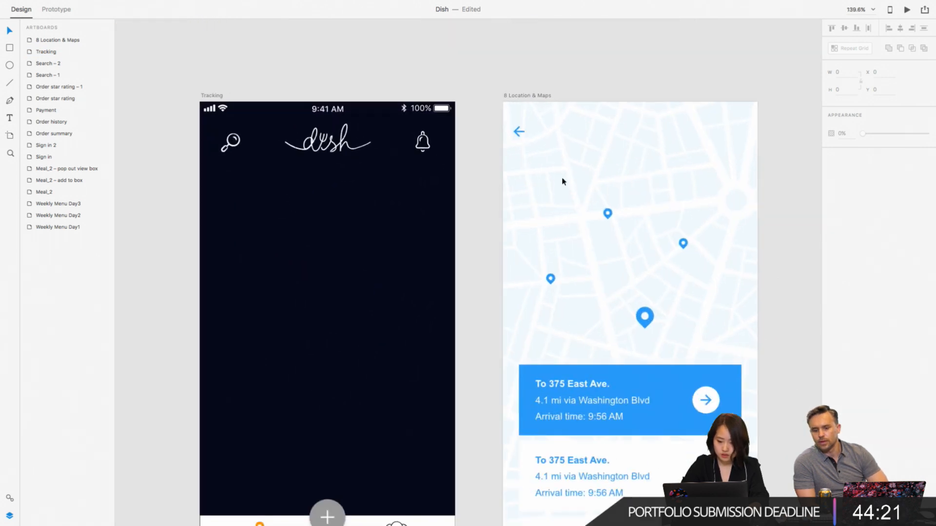
{"action": "left_click", "coordinate": [688, 114]}
{"action": "left_click_drag", "start_coordinate": [734, 112], "coordinate": [431, 189]}
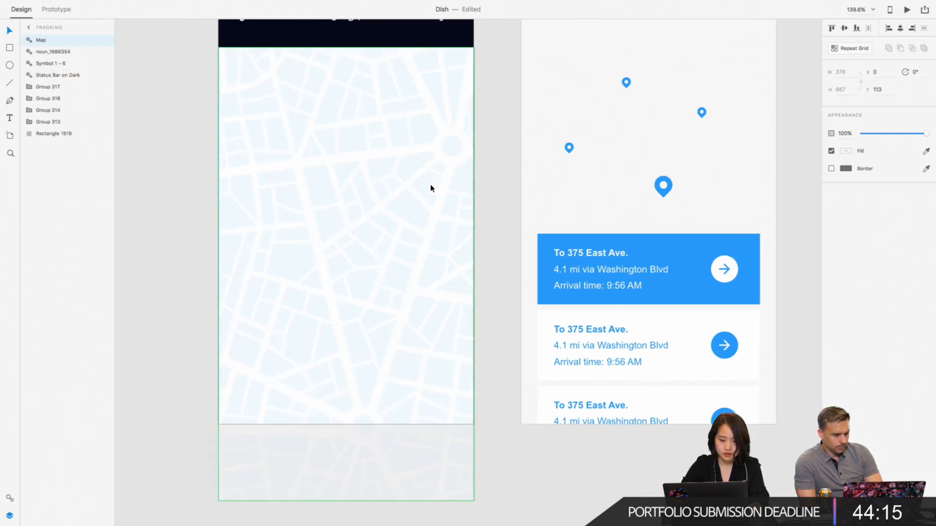
{"action": "scroll", "coordinate": [431, 188], "scroll_direction": "down", "scroll_amount": 5}
{"action": "left_click_drag", "start_coordinate": [44, 42], "coordinate": [42, 130]}
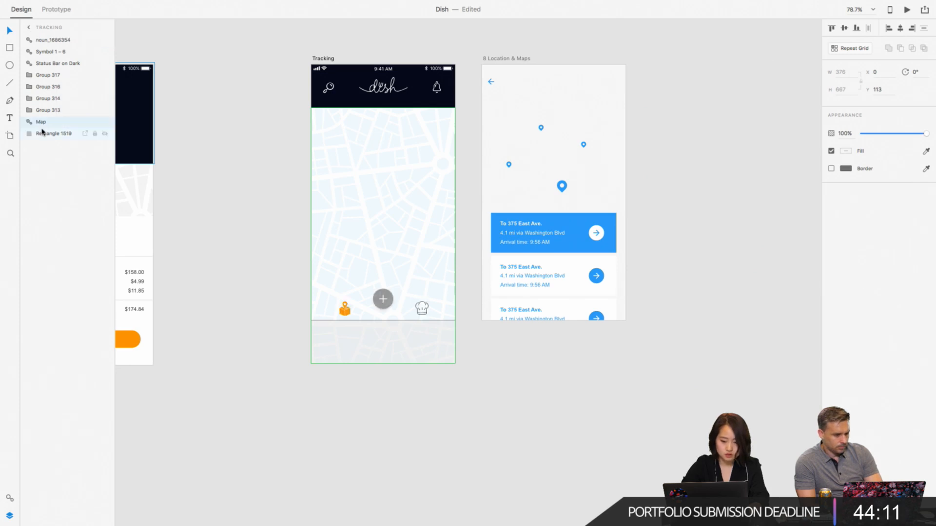
- Recolor the Tracking map's pale blue base with the light grey from the document's saved colors
{"action": "scroll", "coordinate": [347, 233], "scroll_direction": "left", "scroll_amount": 3}
{"action": "scroll", "coordinate": [347, 232], "scroll_direction": "up", "scroll_amount": 5}
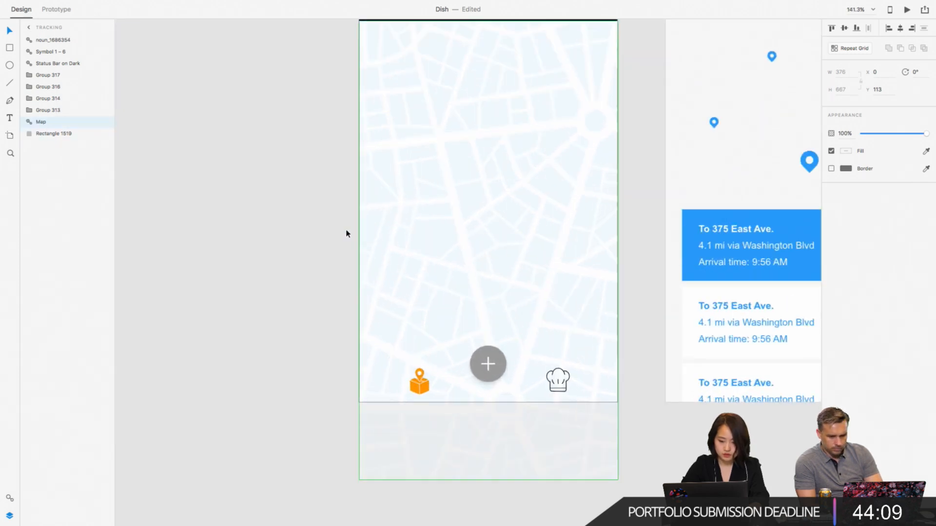
{"action": "scroll", "coordinate": [346, 233], "scroll_direction": "up", "scroll_amount": 2}
{"action": "left_click", "coordinate": [9, 500]}
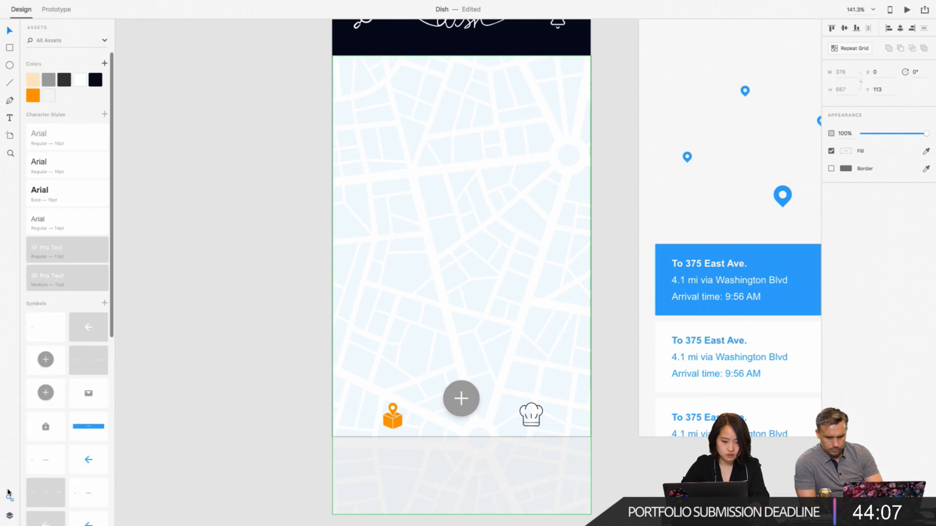
{"action": "left_click", "coordinate": [448, 122]}
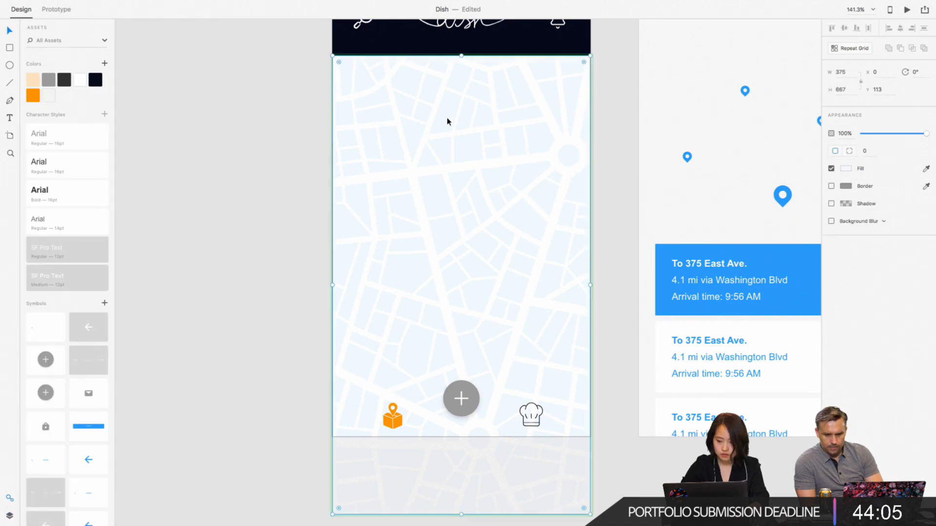
{"action": "left_click", "coordinate": [927, 169]}
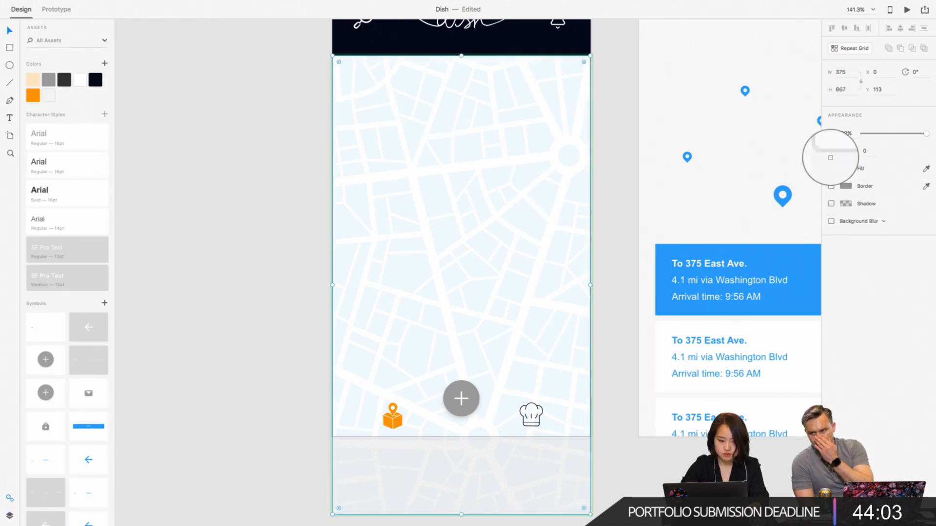
{"action": "left_click", "coordinate": [50, 93]}
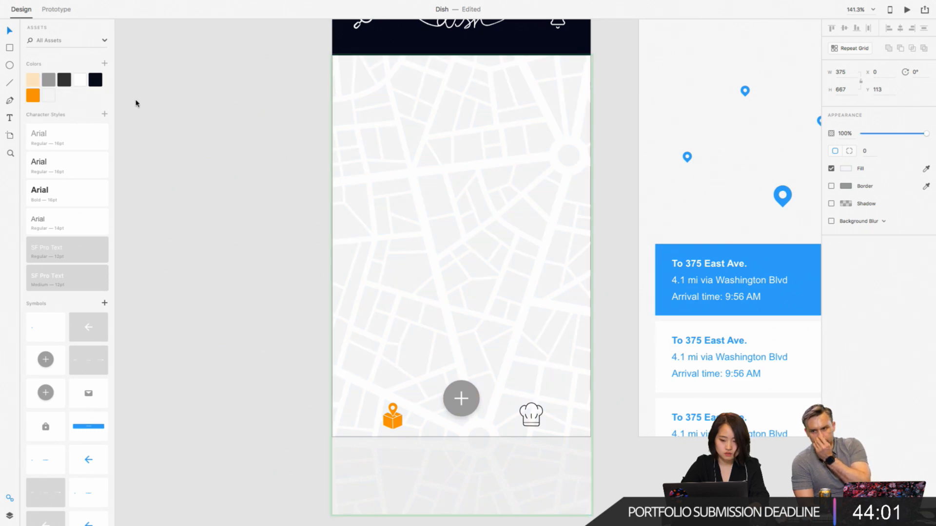
{"action": "left_click", "coordinate": [208, 121]}
- Shift the Tracking map slightly up and left, to X -1 and about Y 104
{"action": "scroll", "coordinate": [397, 125], "scroll_direction": "up", "scroll_amount": 2}
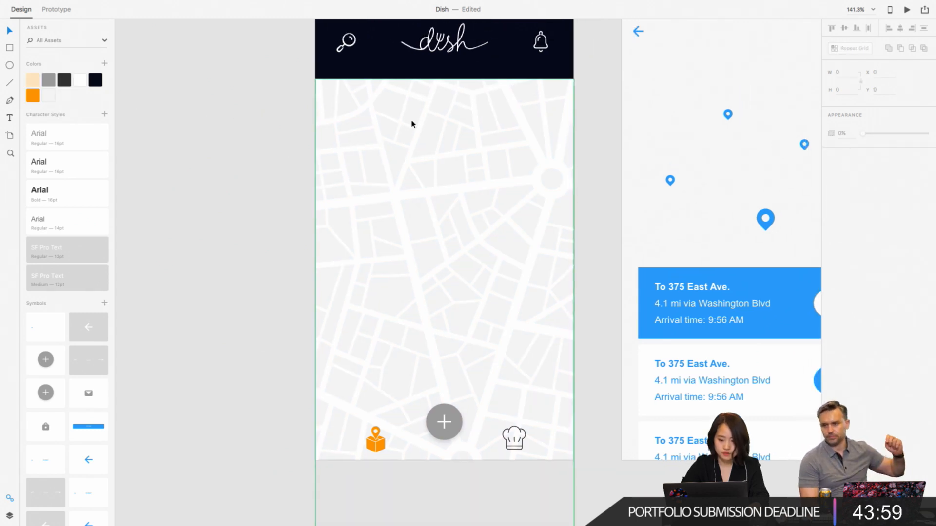
{"action": "left_click", "coordinate": [410, 123]}
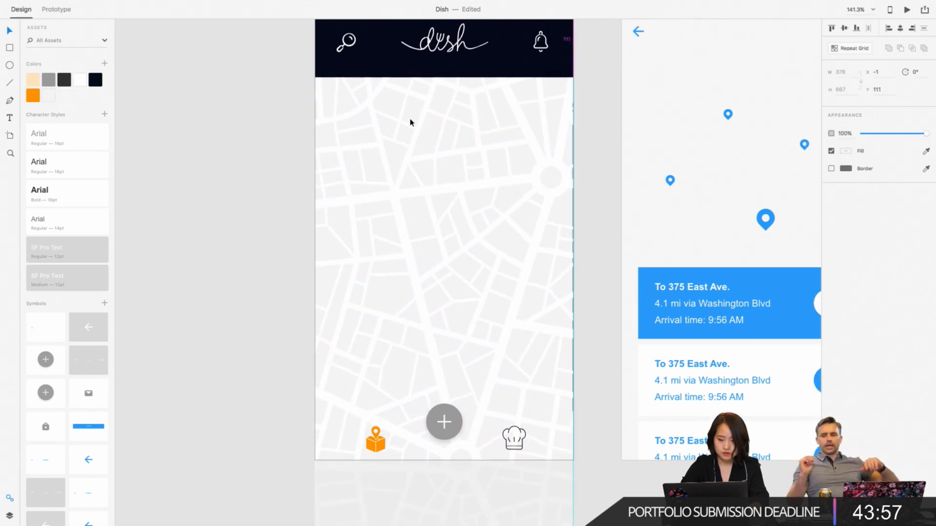
{"action": "key", "text": "Up"}
{"action": "key", "text": "Up"}
{"action": "key", "text": "Up"}
{"action": "key", "text": "Up"}
{"action": "key", "text": "Up"}
{"action": "key", "text": "Up"}
{"action": "left_click", "coordinate": [285, 100]}
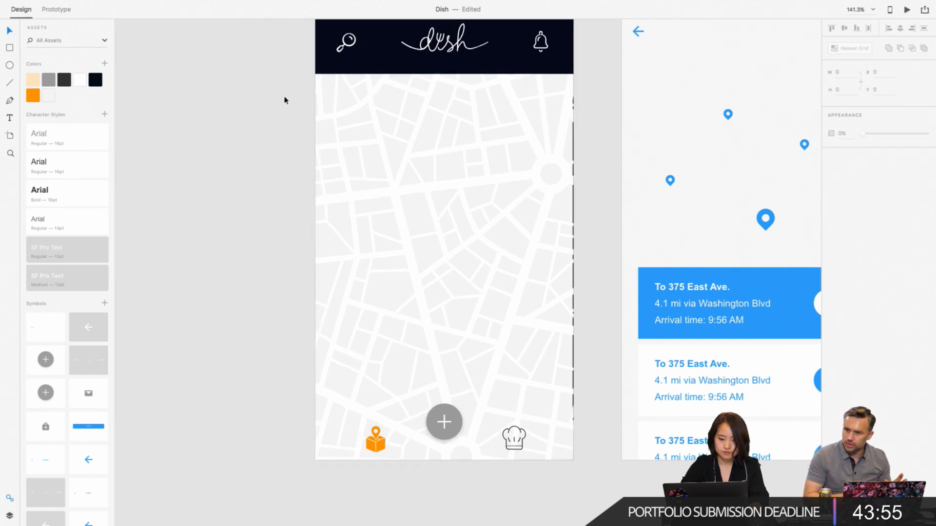
- Draw a borderless white rectangle about 188 × 93 over the Weekly Menu Day3 header, spanning the artboard's top edge to the calendar card
{"action": "scroll", "coordinate": [284, 100], "scroll_direction": "down", "scroll_amount": 5}
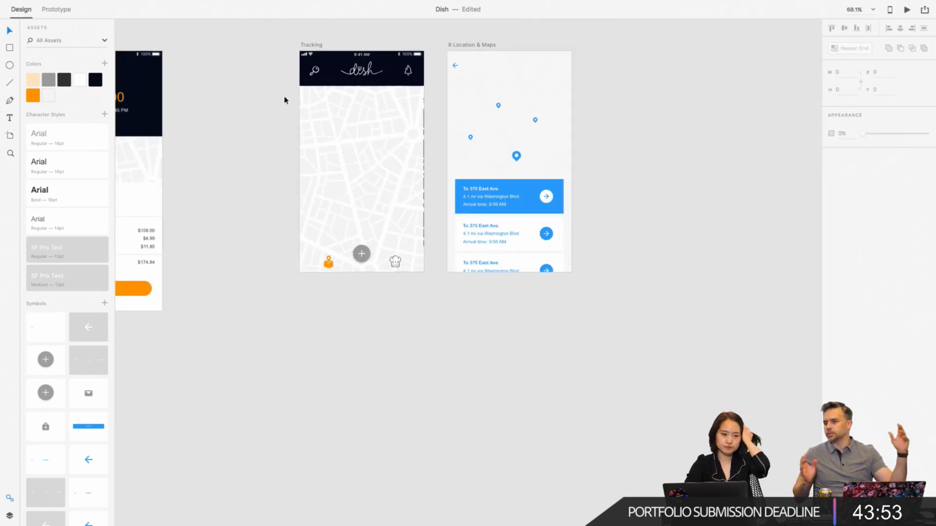
{"action": "scroll", "coordinate": [285, 100], "scroll_direction": "left", "scroll_amount": 4}
{"action": "scroll", "coordinate": [284, 100], "scroll_direction": "up", "scroll_amount": 2}
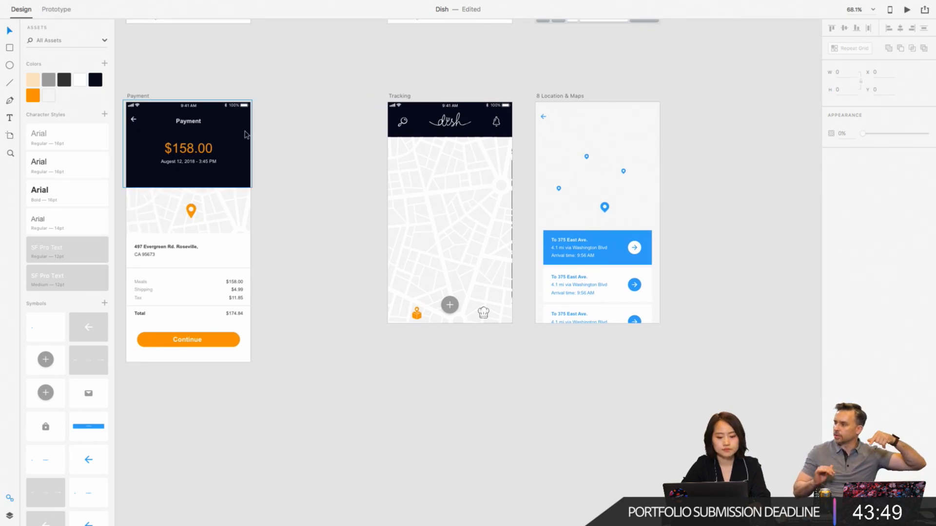
{"action": "scroll", "coordinate": [240, 120], "scroll_direction": "left", "scroll_amount": 3}
{"action": "scroll", "coordinate": [245, 134], "scroll_direction": "down", "scroll_amount": 3}
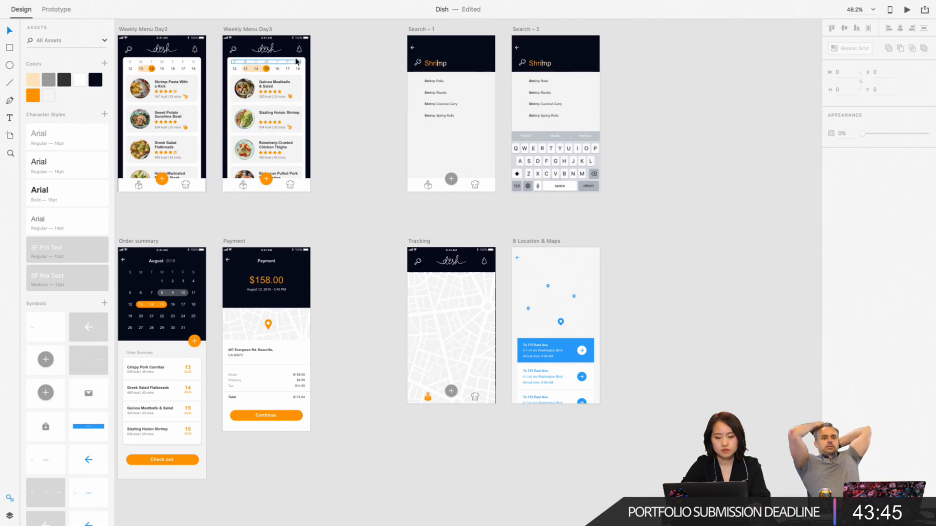
{"action": "scroll", "coordinate": [297, 59], "scroll_direction": "up", "scroll_amount": 5}
{"action": "scroll", "coordinate": [297, 62], "scroll_direction": "left", "scroll_amount": 3}
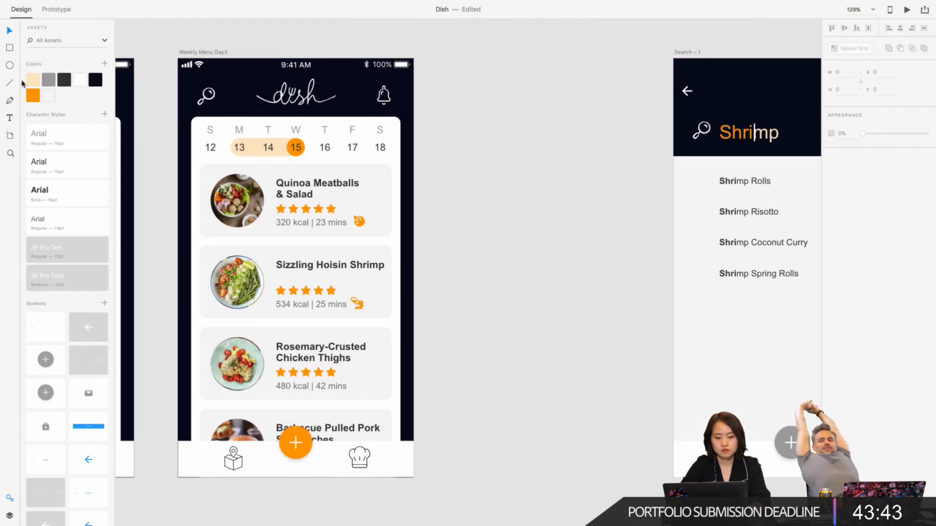
{"action": "key", "text": "r"}
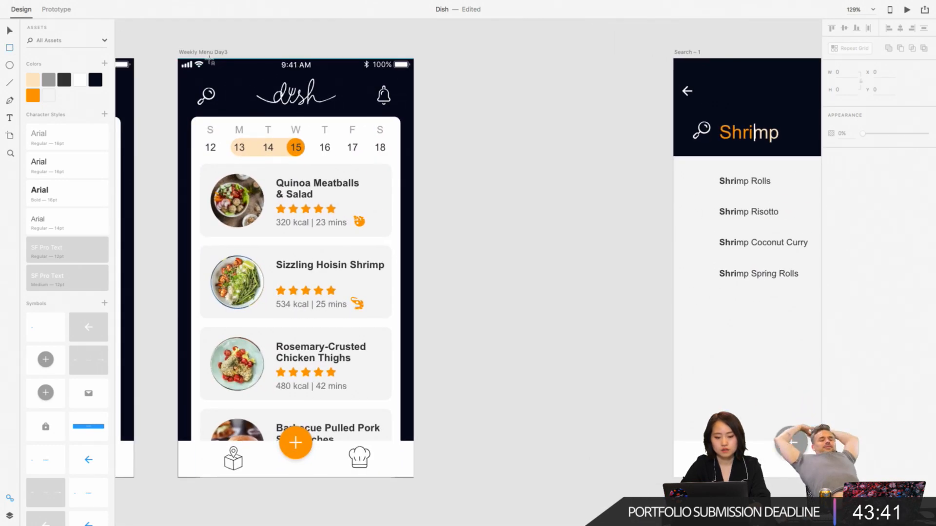
{"action": "left_click_drag", "start_coordinate": [209, 58], "coordinate": [327, 117]}
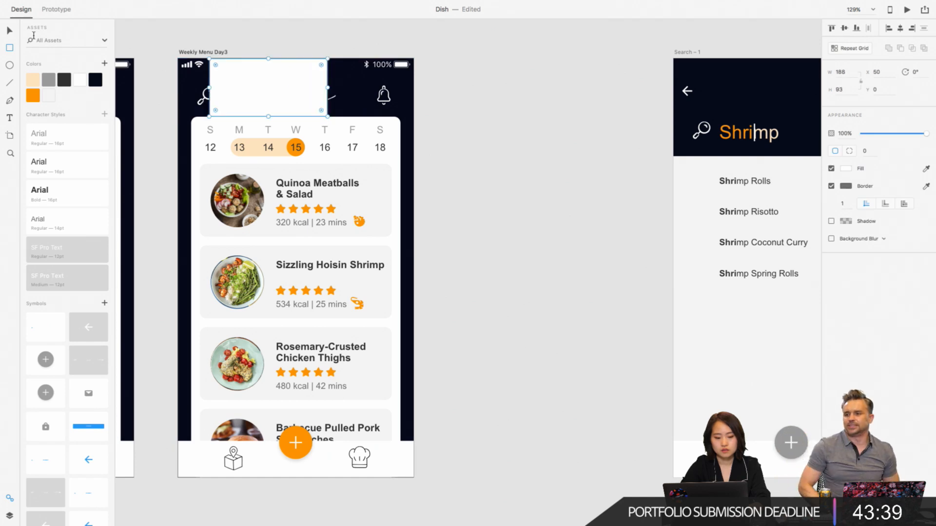
{"action": "left_click", "coordinate": [832, 186]}
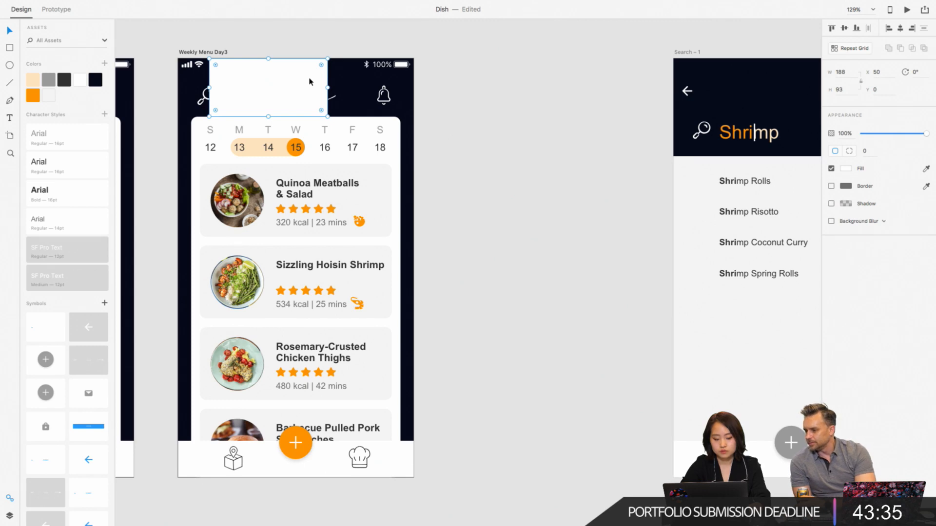
- Move the white spacer rectangle from Weekly Menu Day3 to the Tracking header and raise the map to meet its lower edge
{"action": "scroll", "coordinate": [493, 209], "scroll_direction": "down", "scroll_amount": 5}
{"action": "scroll", "coordinate": [493, 209], "scroll_direction": "right", "scroll_amount": 5}
{"action": "scroll", "coordinate": [493, 209], "scroll_direction": "up", "scroll_amount": 11}
{"action": "scroll", "coordinate": [493, 209], "scroll_direction": "left", "scroll_amount": 4}
{"action": "key", "text": "Delete"}
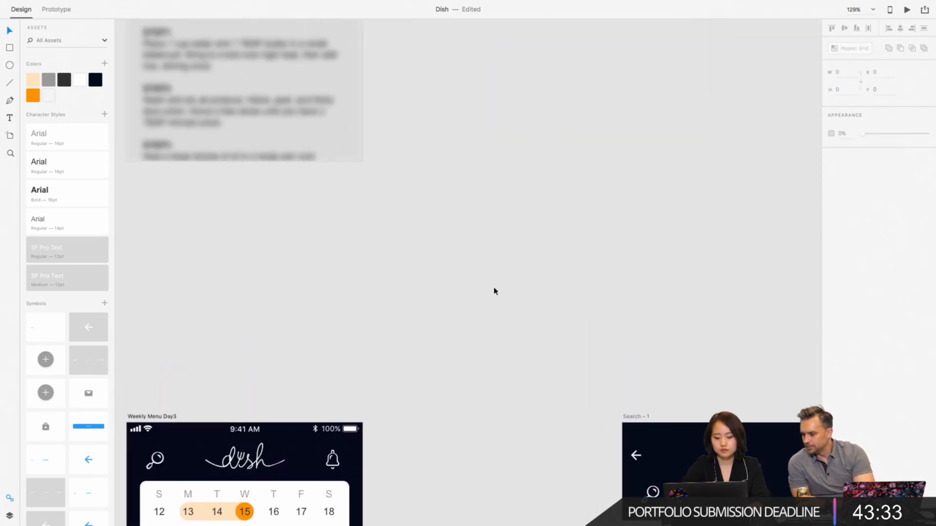
{"action": "scroll", "coordinate": [507, 319], "scroll_direction": "down", "scroll_amount": 10}
{"action": "scroll", "coordinate": [508, 322], "scroll_direction": "down", "scroll_amount": 10}
{"action": "scroll", "coordinate": [508, 323], "scroll_direction": "right", "scroll_amount": 10}
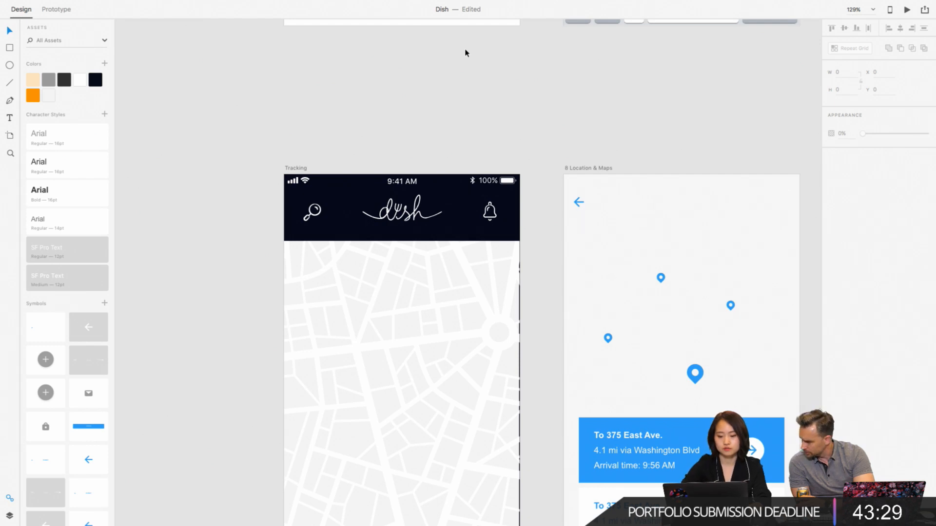
{"action": "scroll", "coordinate": [419, 177], "scroll_direction": "up", "scroll_amount": 5}
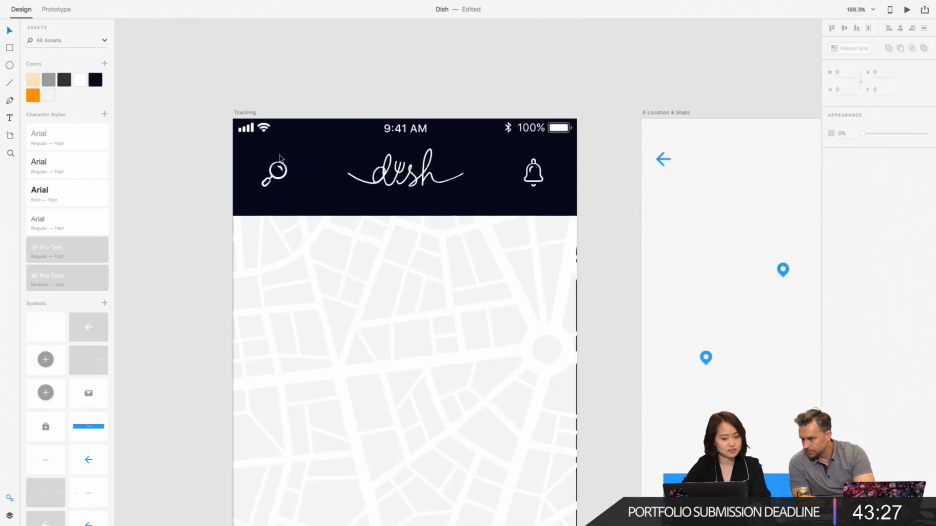
{"action": "key", "text": "ctrl+z"}
{"action": "left_click", "coordinate": [357, 232]}
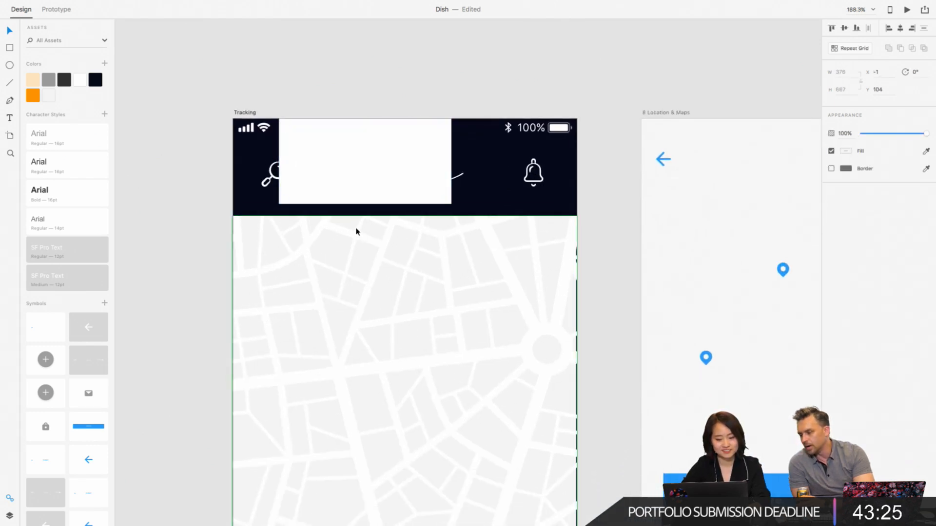
{"action": "left_click_drag", "start_coordinate": [358, 232], "coordinate": [355, 220]}
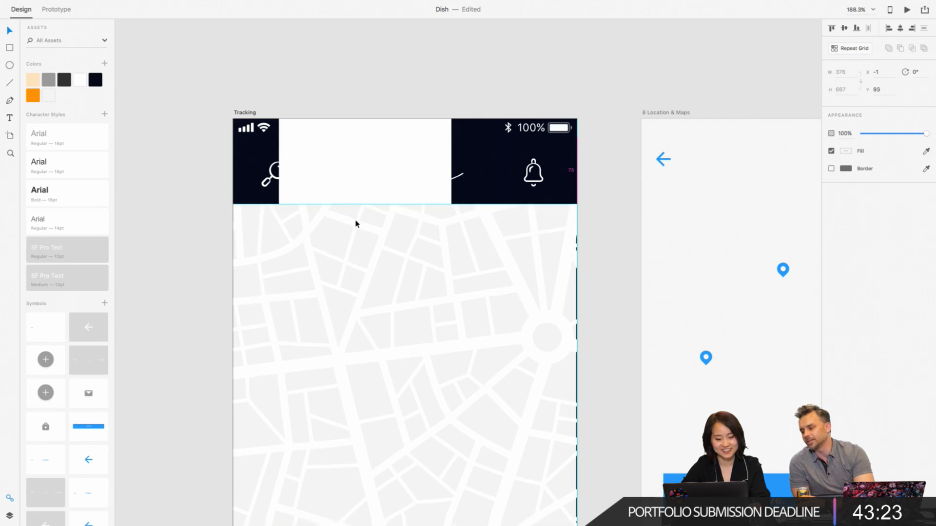
- Delete the white spacer rectangle from the Tracking header and align the map flush beneath the header at X 0, Y 93
{"action": "left_click", "coordinate": [385, 129]}
{"action": "key", "text": "Delete"}
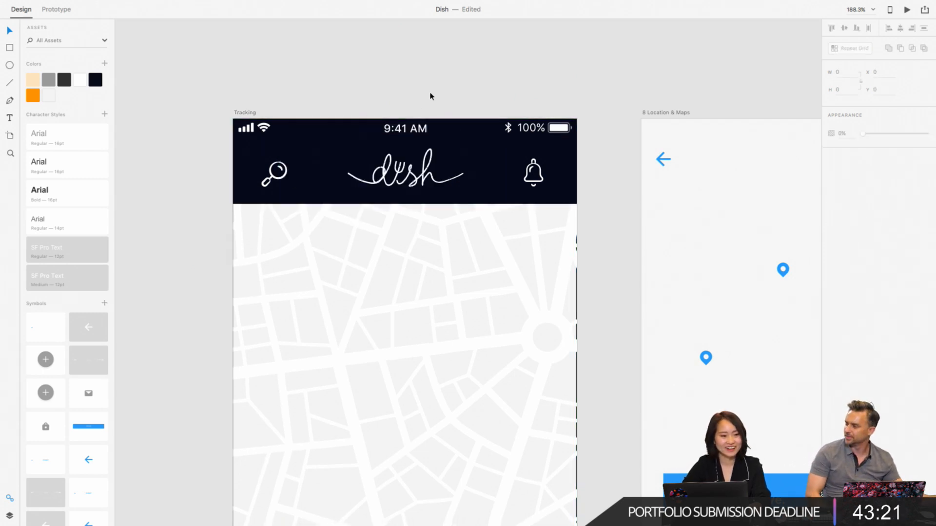
{"action": "scroll", "coordinate": [430, 98], "scroll_direction": "down", "scroll_amount": 5}
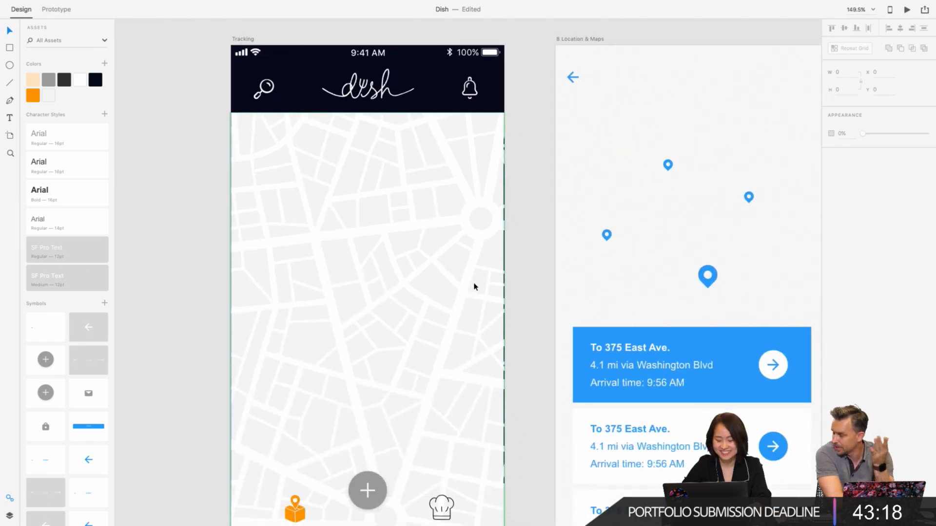
{"action": "left_click", "coordinate": [474, 254]}
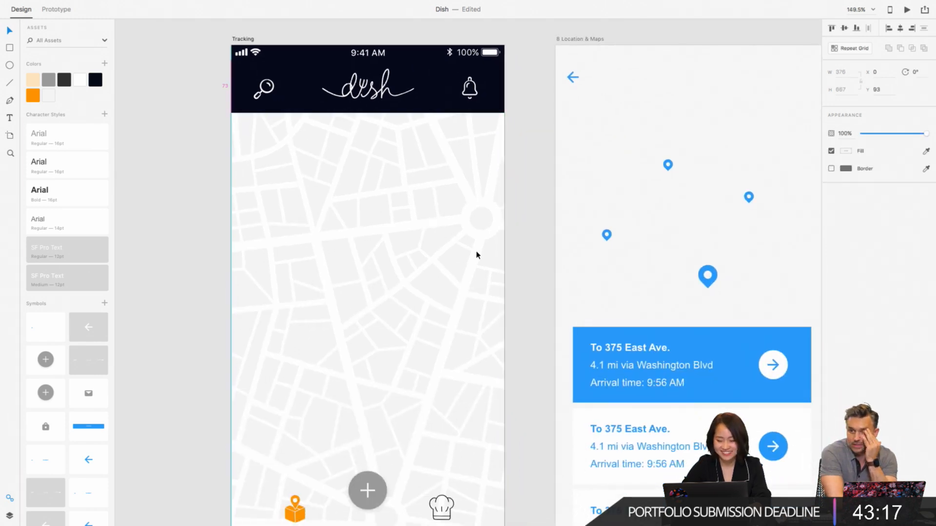
{"action": "left_click", "coordinate": [536, 156]}
- Copy the orange location pin from the Payment map onto the Tracking map and place it in the map's upper part, just below the header
{"action": "scroll", "coordinate": [537, 157], "scroll_direction": "down", "scroll_amount": 2}
{"action": "scroll", "coordinate": [536, 160], "scroll_direction": "down", "scroll_amount": 3}
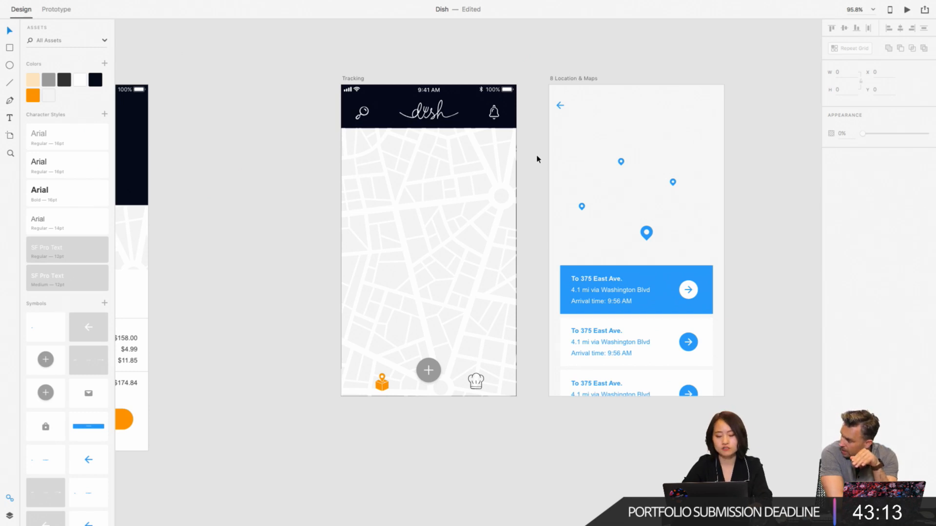
{"action": "scroll", "coordinate": [537, 160], "scroll_direction": "down", "scroll_amount": 2}
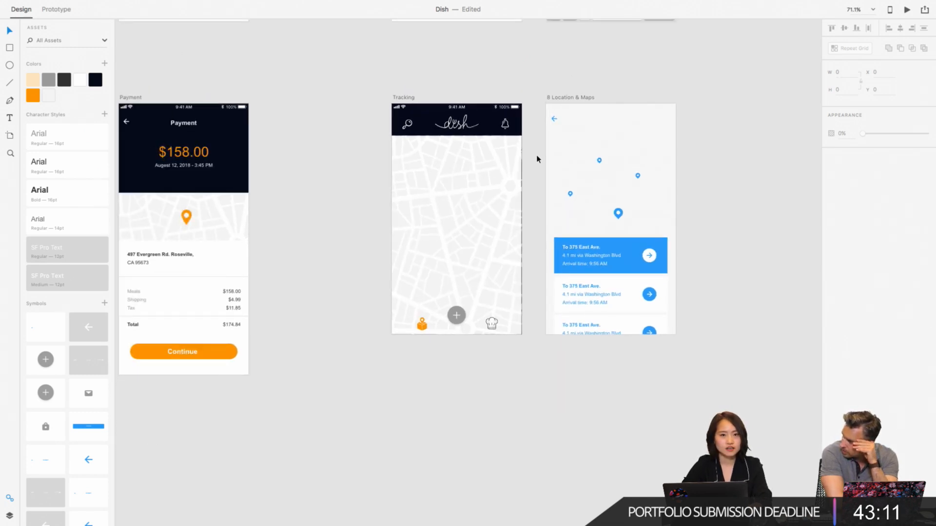
{"action": "scroll", "coordinate": [537, 159], "scroll_direction": "up", "scroll_amount": 4}
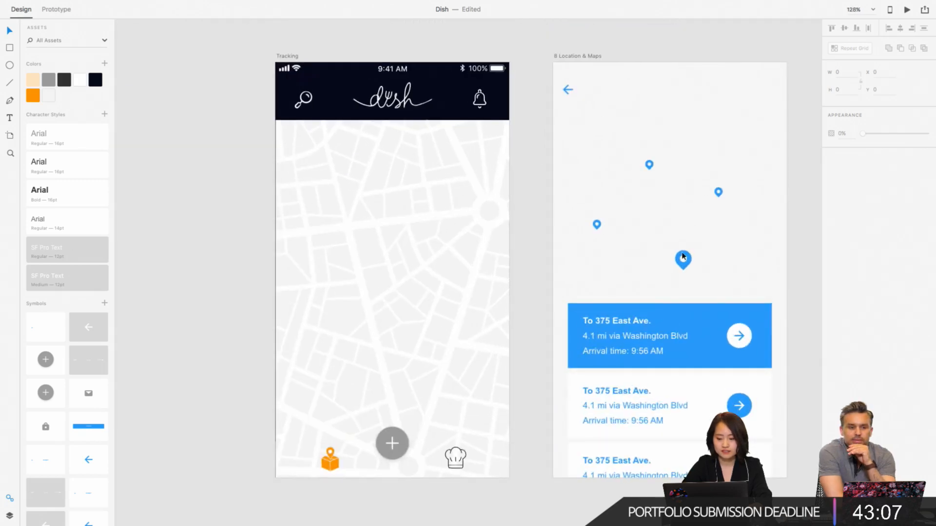
{"action": "scroll", "coordinate": [479, 171], "scroll_direction": "down", "scroll_amount": 5}
{"action": "scroll", "coordinate": [261, 187], "scroll_direction": "up", "scroll_amount": 1}
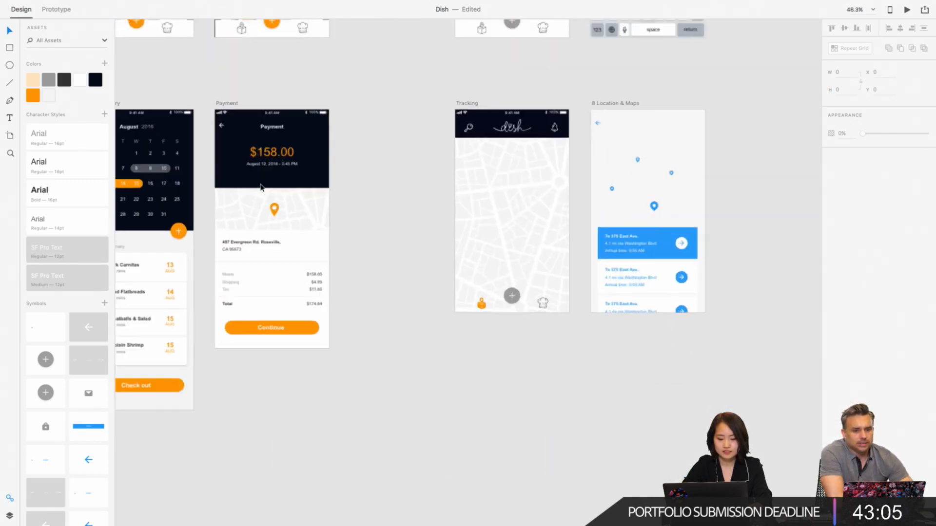
{"action": "scroll", "coordinate": [261, 186], "scroll_direction": "up", "scroll_amount": 3}
{"action": "left_click", "coordinate": [284, 230]}
{"action": "double_click", "coordinate": [284, 233]}
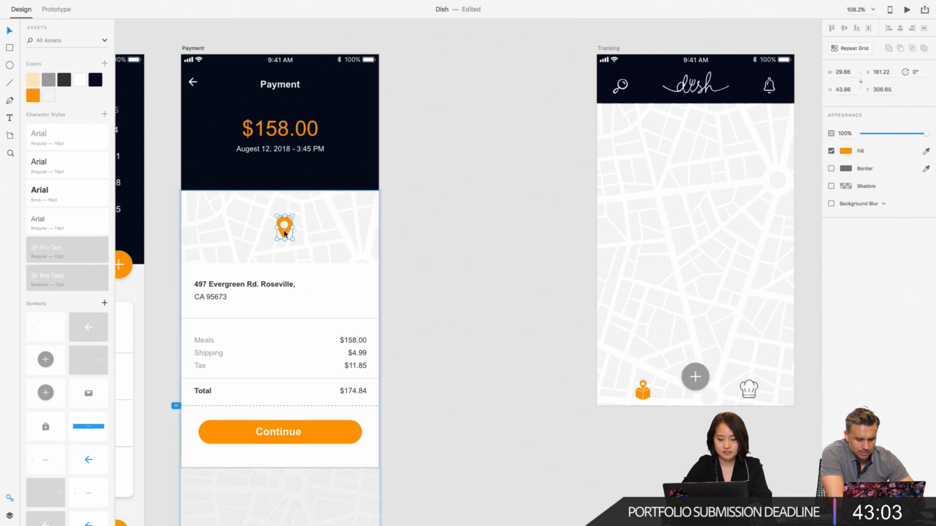
{"action": "scroll", "coordinate": [652, 192], "scroll_direction": "right", "scroll_amount": 4}
{"action": "left_click", "coordinate": [552, 175]}
{"action": "key", "text": "super+v"}
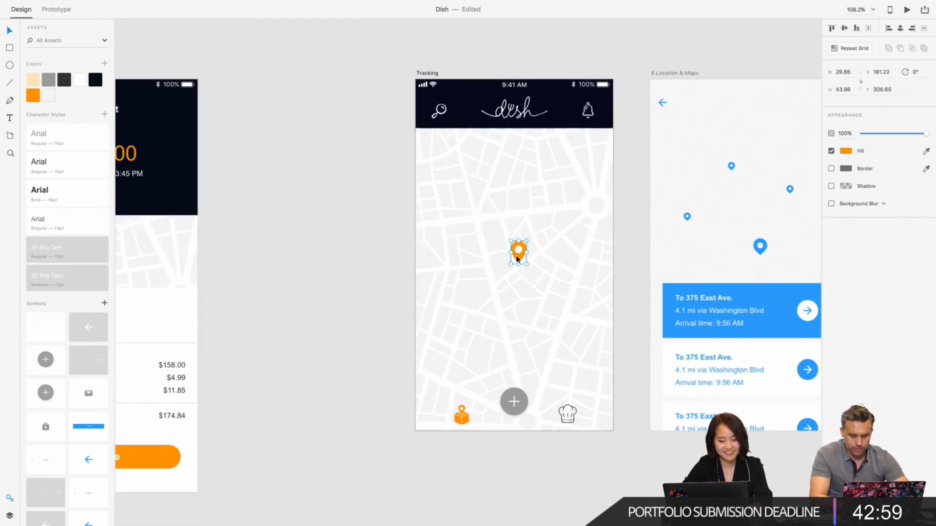
{"action": "left_click_drag", "start_coordinate": [515, 262], "coordinate": [515, 179]}
{"action": "left_click", "coordinate": [622, 184]}
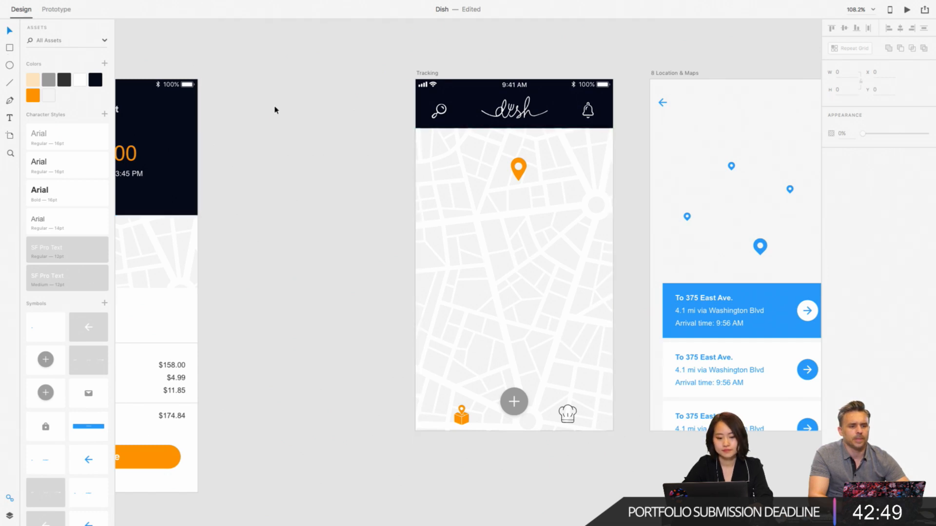
- Draw a borderless dark navy rectangle about 422 × 373 over the Tracking map's lower part and move it beneath the map in the layer order
{"action": "left_click", "coordinate": [10, 47]}
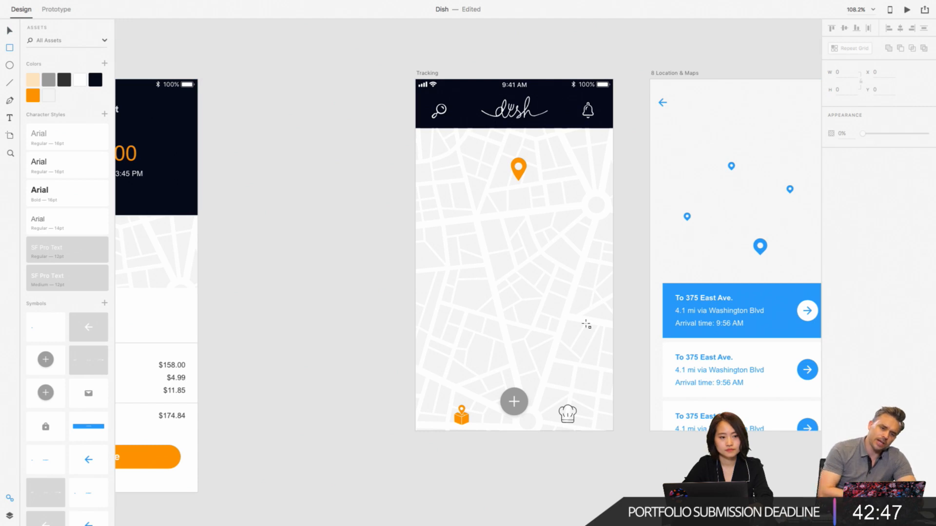
{"action": "left_click_drag", "start_coordinate": [619, 431], "coordinate": [397, 234]}
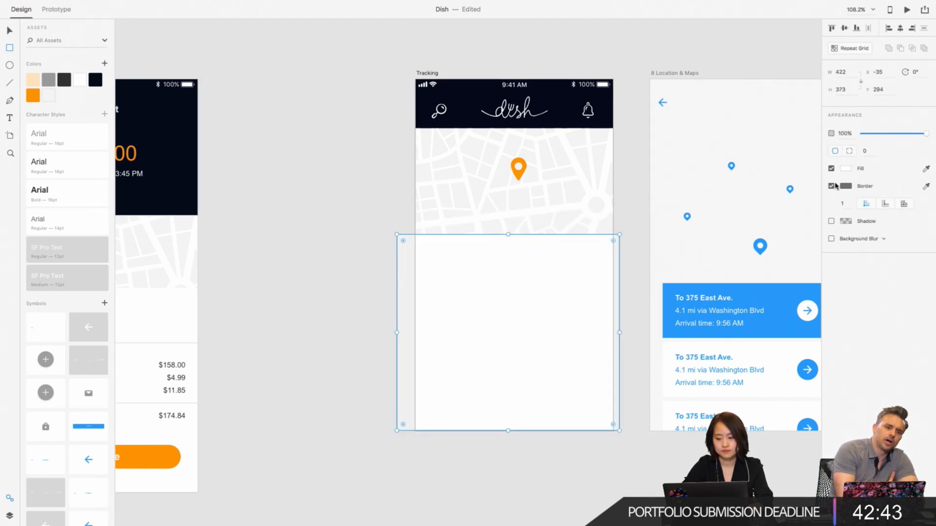
{"action": "left_click", "coordinate": [832, 185]}
{"action": "left_click", "coordinate": [925, 169]}
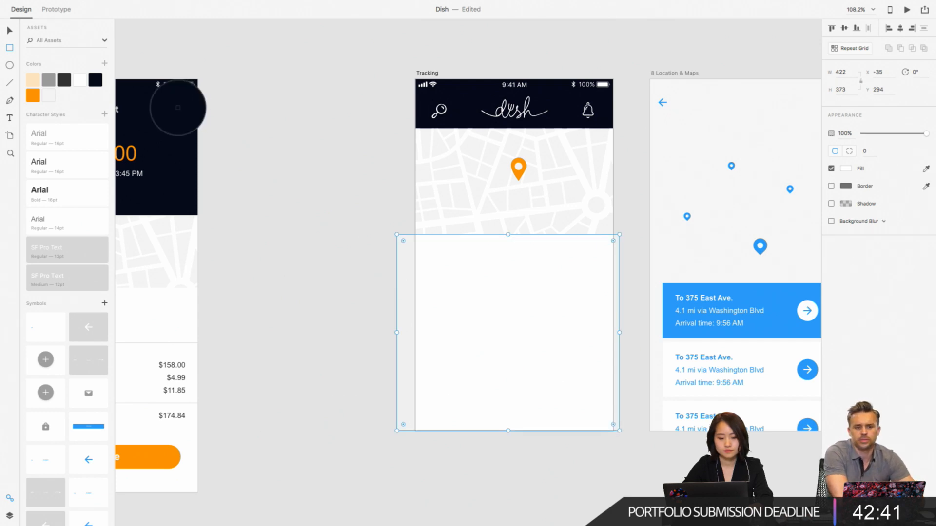
{"action": "left_click", "coordinate": [99, 82]}
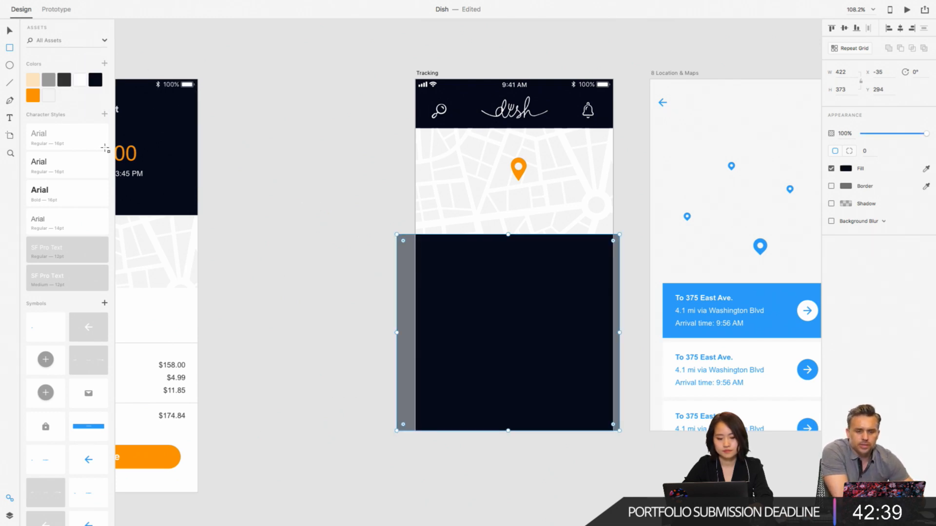
{"action": "left_click", "coordinate": [10, 516]}
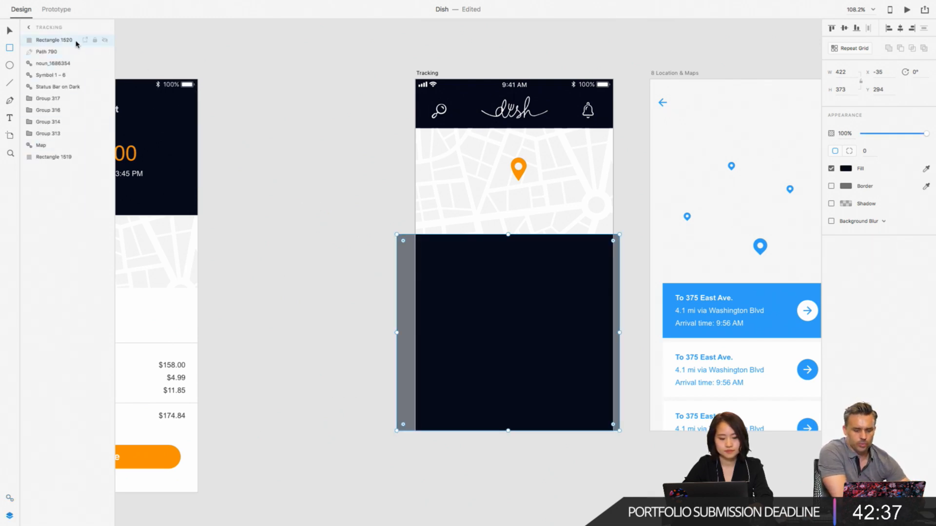
{"action": "left_click_drag", "start_coordinate": [77, 39], "coordinate": [61, 152]}
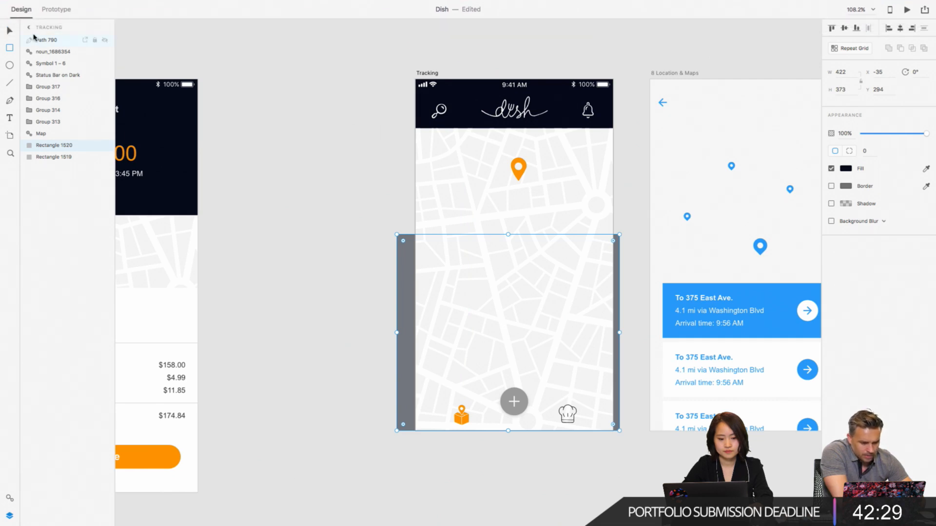
- Group the orange pin with the Tracking map and move the group beneath the header and navigation layers, above the dark rectangle
{"action": "left_click", "coordinate": [9, 31]}
{"action": "left_click", "coordinate": [517, 171]}
{"action": "left_click", "coordinate": [604, 172], "text": "shift"}
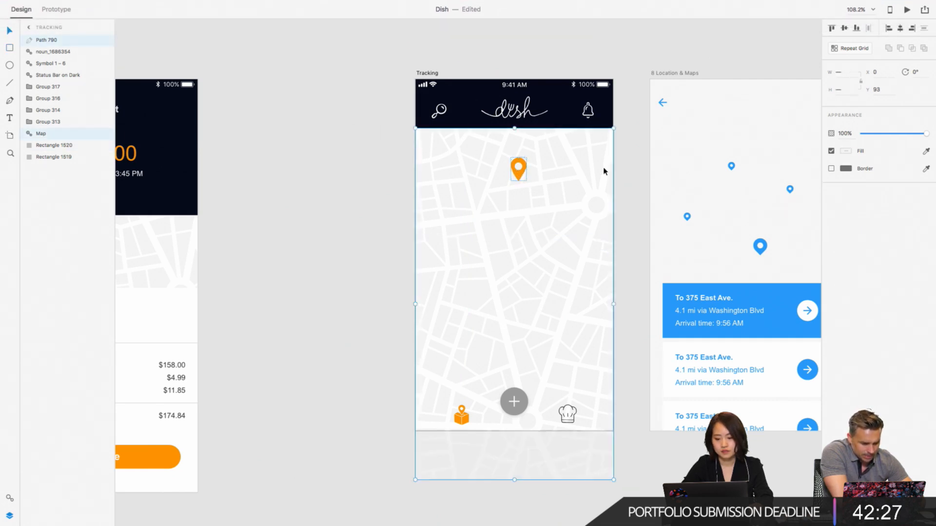
{"action": "right_click", "coordinate": [604, 171]}
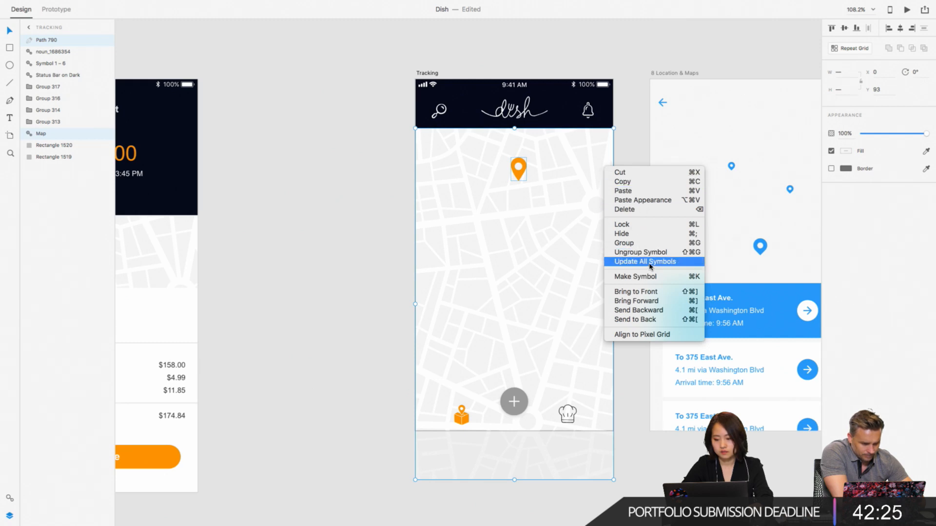
{"action": "left_click", "coordinate": [650, 244]}
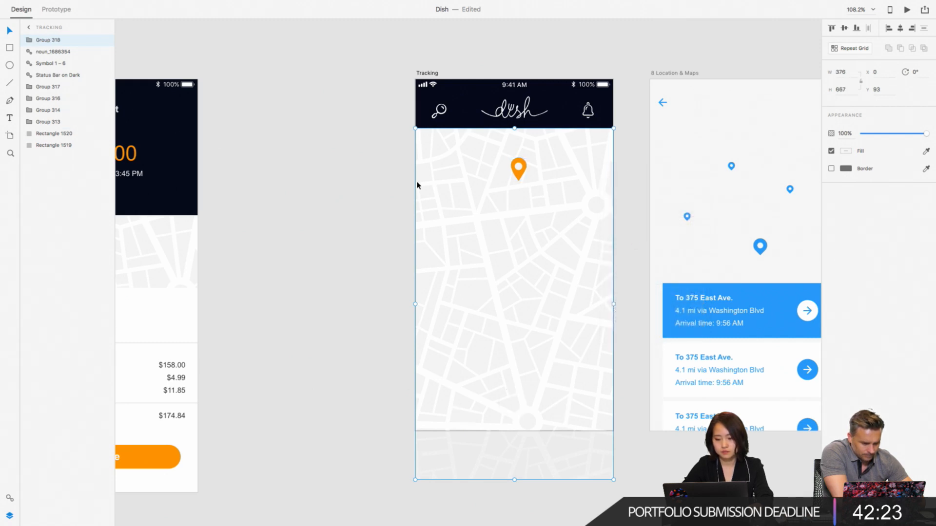
{"action": "left_click_drag", "start_coordinate": [59, 42], "coordinate": [60, 128]}
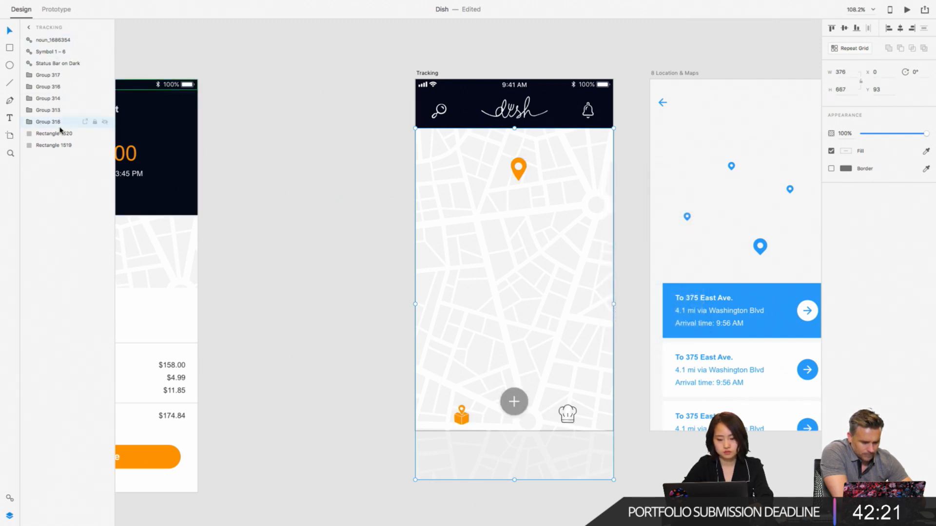
- Bring the dark navy rectangle above the map group while keeping it below the header and navigation layers
{"action": "scroll", "coordinate": [346, 224], "scroll_direction": "down", "scroll_amount": 3}
{"action": "scroll", "coordinate": [346, 224], "scroll_direction": "right", "scroll_amount": 3}
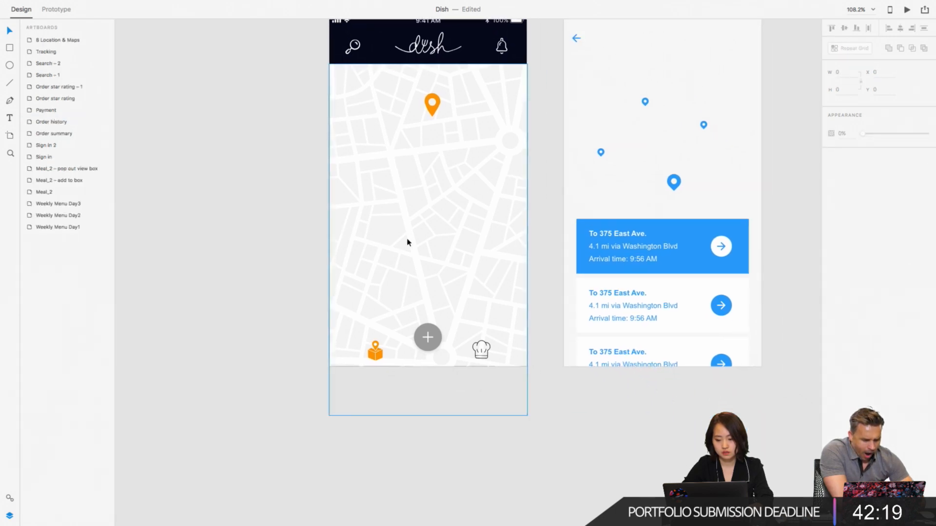
{"action": "left_click", "coordinate": [61, 138]}
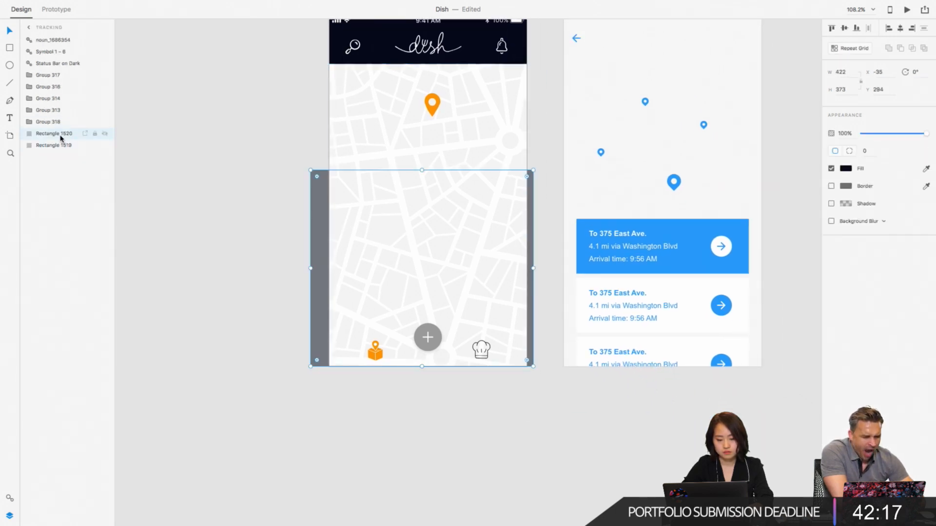
{"action": "left_click_drag", "start_coordinate": [61, 136], "coordinate": [61, 117]}
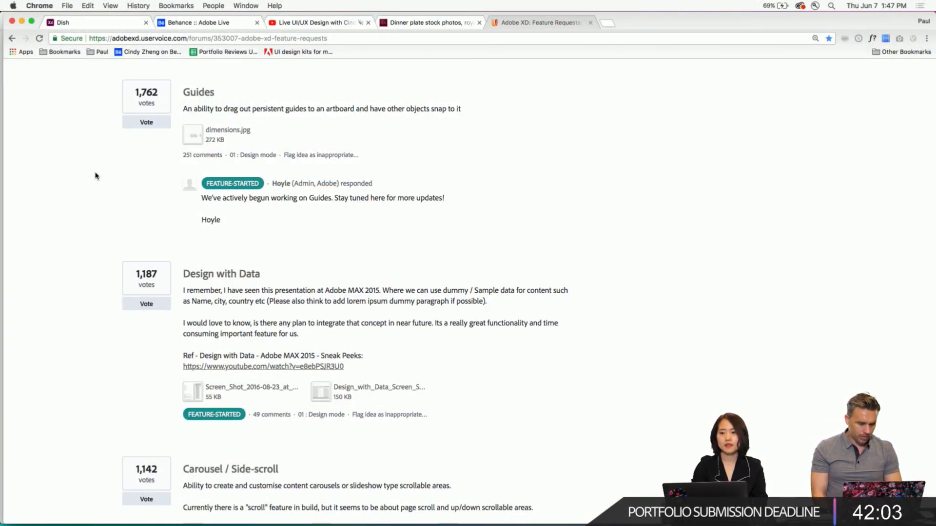
{"action": "scroll", "coordinate": [184, 125], "scroll_direction": "up", "scroll_amount": 2}
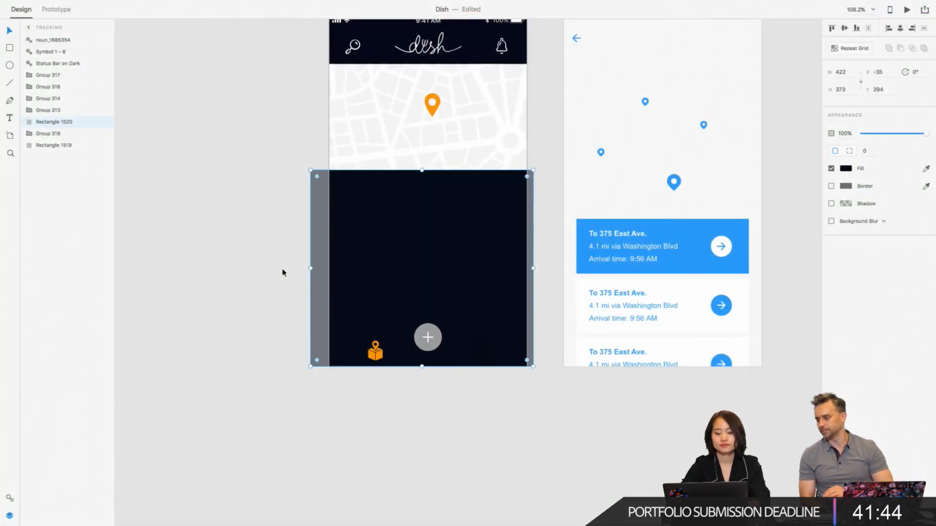
{"action": "left_click", "coordinate": [277, 297]}
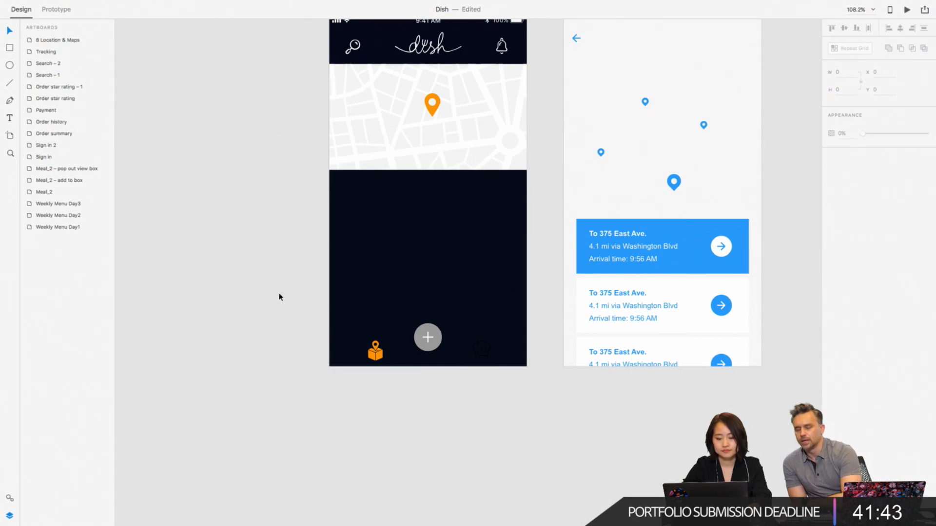
- Shift the dark navy rectangle slightly right to X -29 and raise it to about Y 181 on the Tracking screen
{"action": "left_click", "coordinate": [426, 239]}
{"action": "scroll", "coordinate": [426, 239], "scroll_direction": "right", "scroll_amount": 3}
{"action": "scroll", "coordinate": [426, 239], "scroll_direction": "down", "scroll_amount": 1}
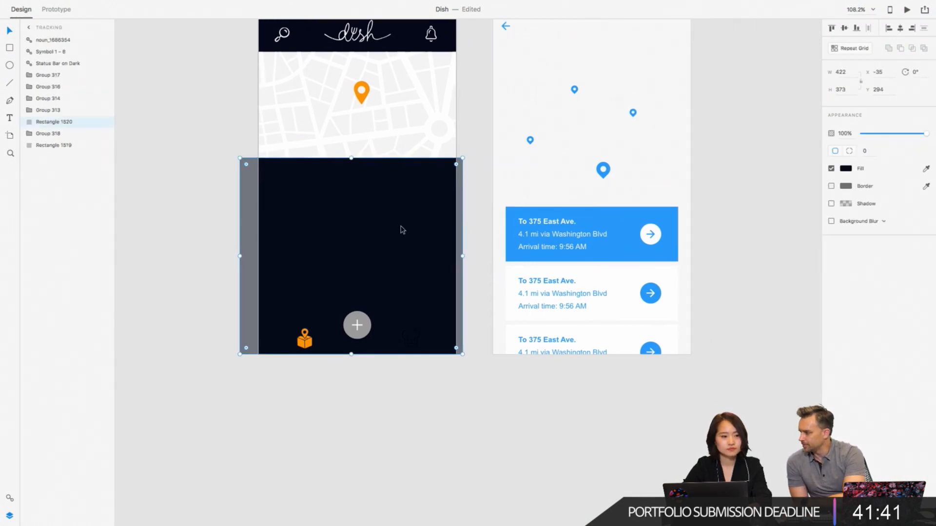
{"action": "key", "text": "Right"}
{"action": "key", "text": "Right"}
{"action": "key", "text": "Right"}
{"action": "key", "text": "Right"}
{"action": "key", "text": "Right"}
{"action": "key", "text": "Right"}
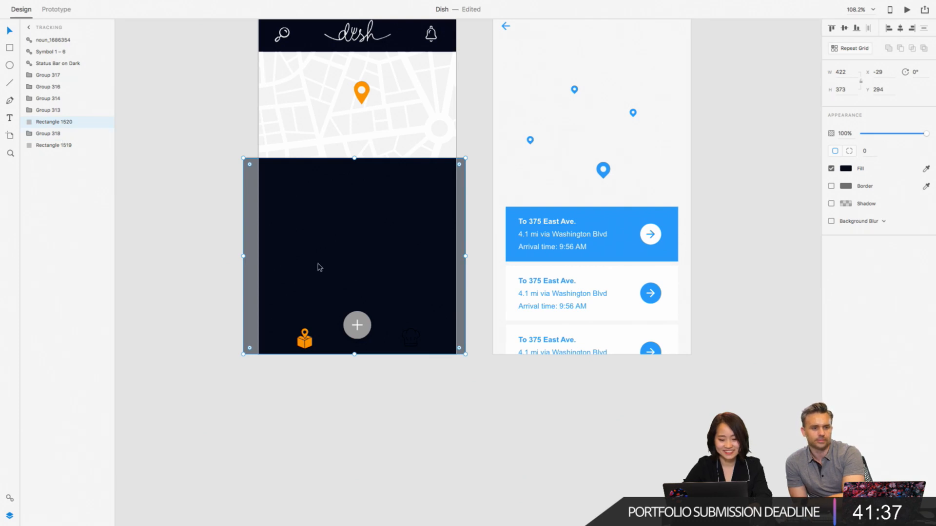
{"action": "left_click_drag", "start_coordinate": [318, 268], "coordinate": [318, 208]}
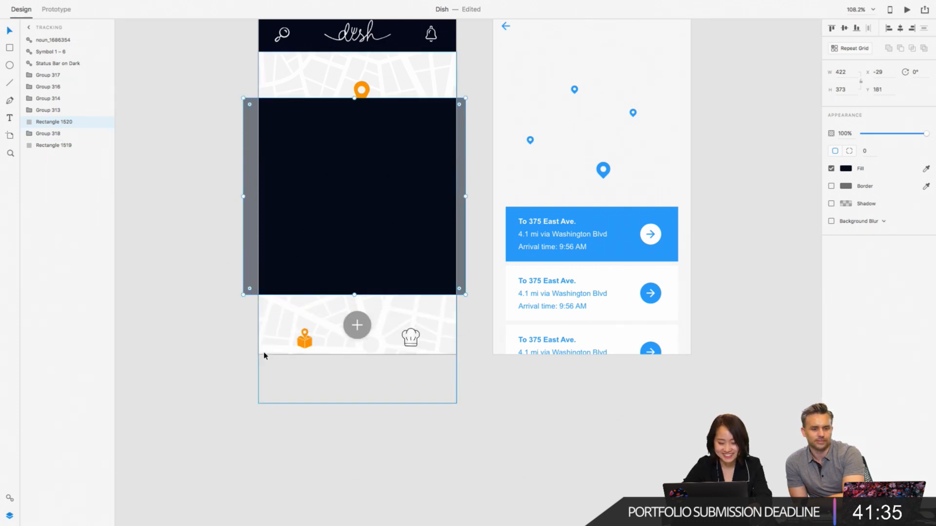
- Draw a borderless white rectangle about 416 × 519 over the Tracking map, starting just below the header at about X -13, Y 92
{"action": "left_click", "coordinate": [298, 312]}
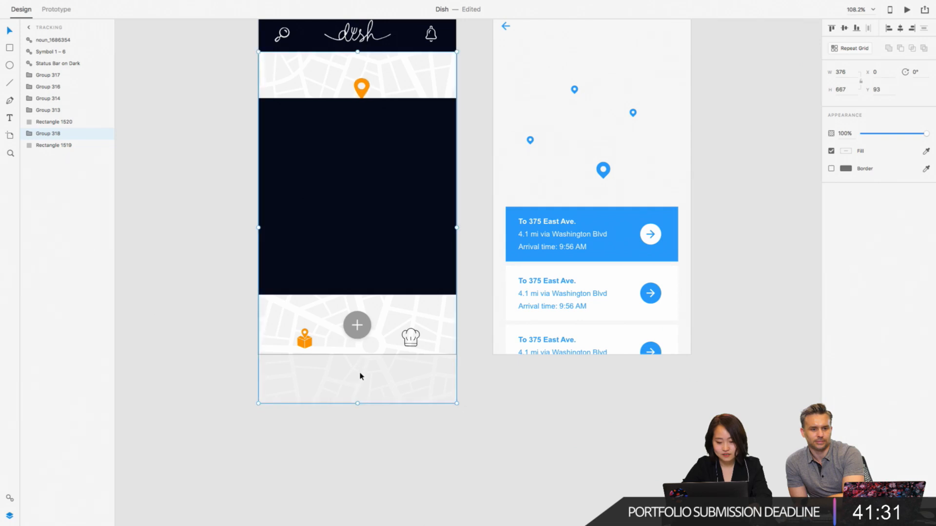
{"action": "left_click", "coordinate": [201, 263]}
{"action": "scroll", "coordinate": [201, 263], "scroll_direction": "down", "scroll_amount": 3}
{"action": "left_click", "coordinate": [273, 148]}
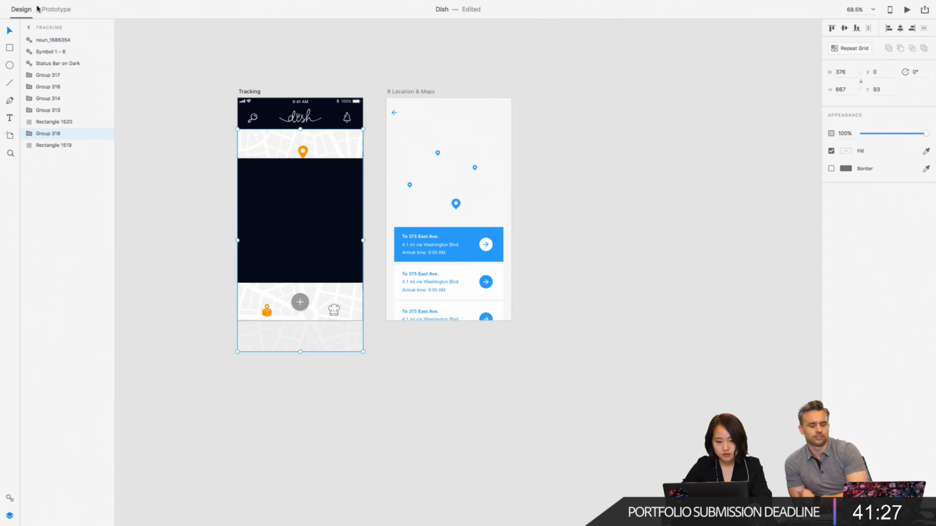
{"action": "mouse_move", "coordinate": [36, 2]}
{"action": "key", "text": "r"}
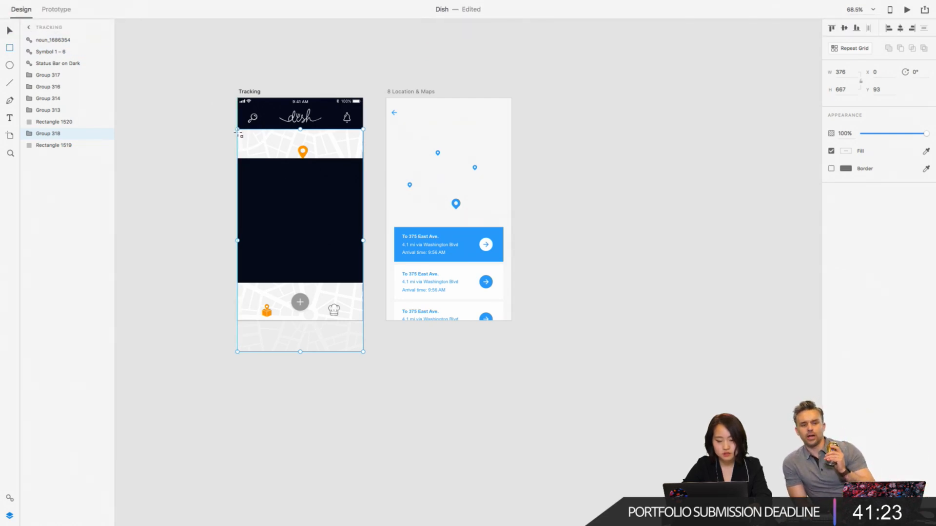
{"action": "key", "text": "Escape"}
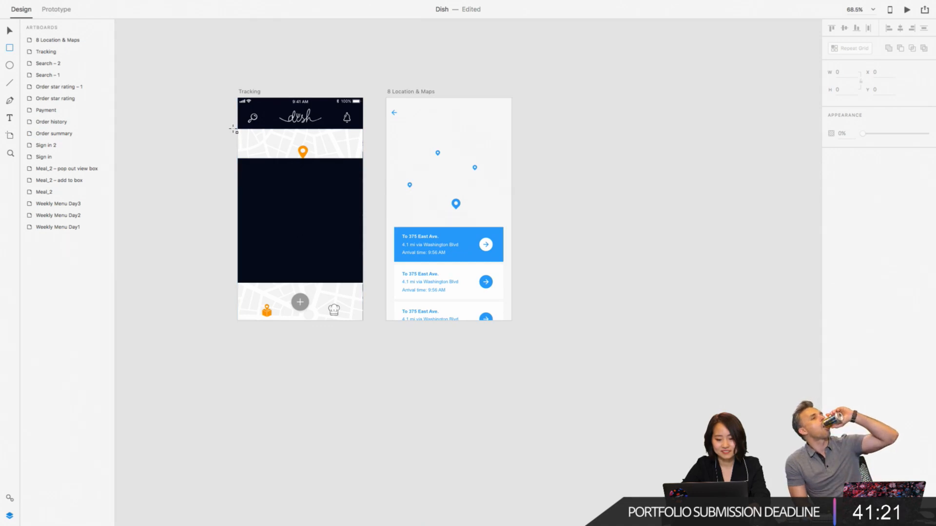
{"action": "mouse_move", "coordinate": [234, 129]}
{"action": "left_mouse_down"}
{"action": "mouse_move", "coordinate": [377, 297]}
{"action": "mouse_move", "coordinate": [376, 288]}
{"action": "mouse_move", "coordinate": [371, 302]}
{"action": "left_mouse_up"}
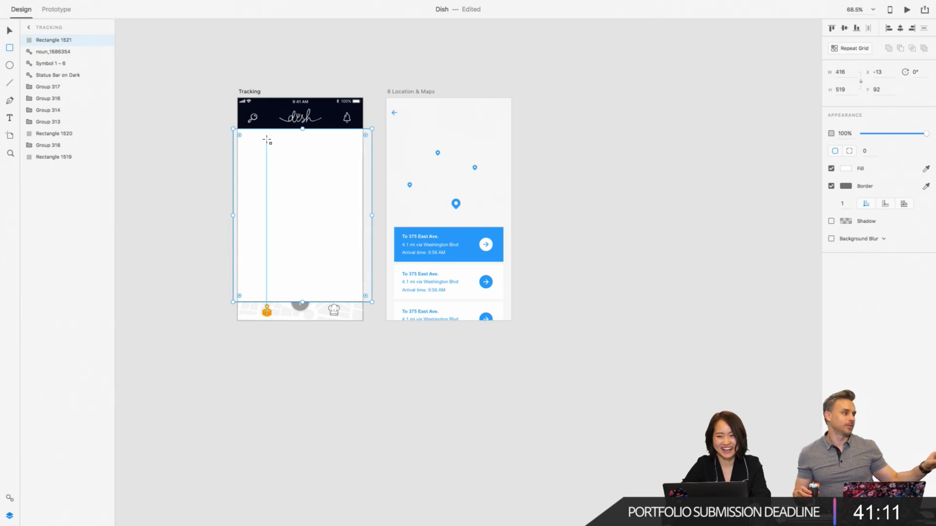
{"action": "left_click", "coordinate": [831, 186]}
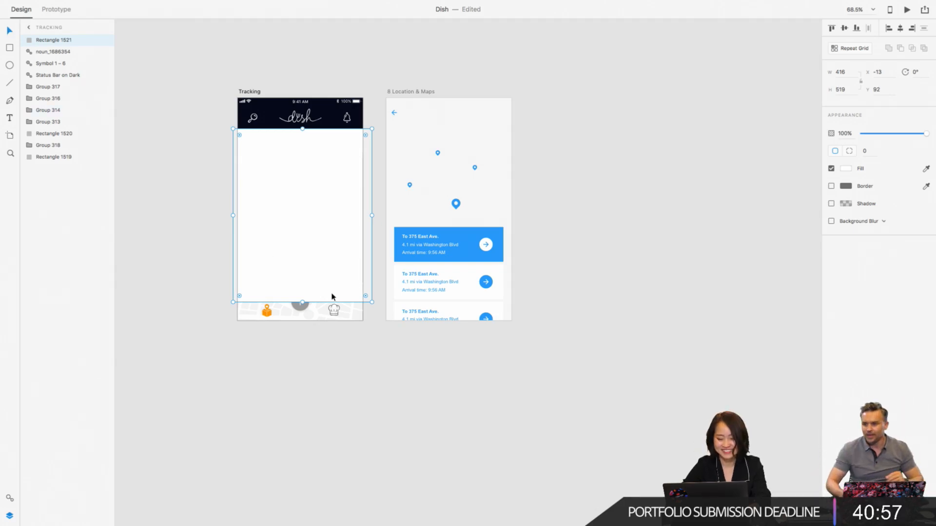
- Mask the map and pin group with the white rectangle and shorten the masked map to a height of about 517
{"action": "left_click", "coordinate": [354, 313], "text": "shift"}
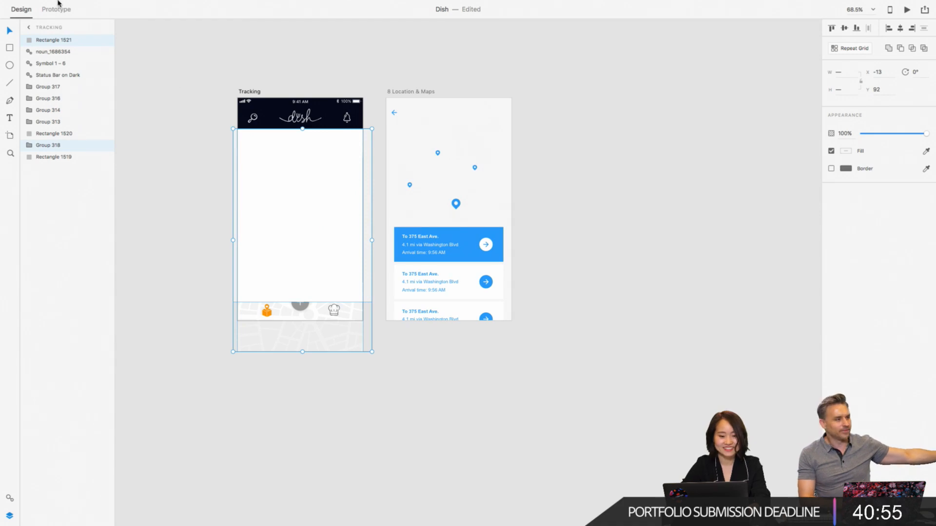
{"action": "mouse_move", "coordinate": [58, 3]}
{"action": "left_click", "coordinate": [95, 5]}
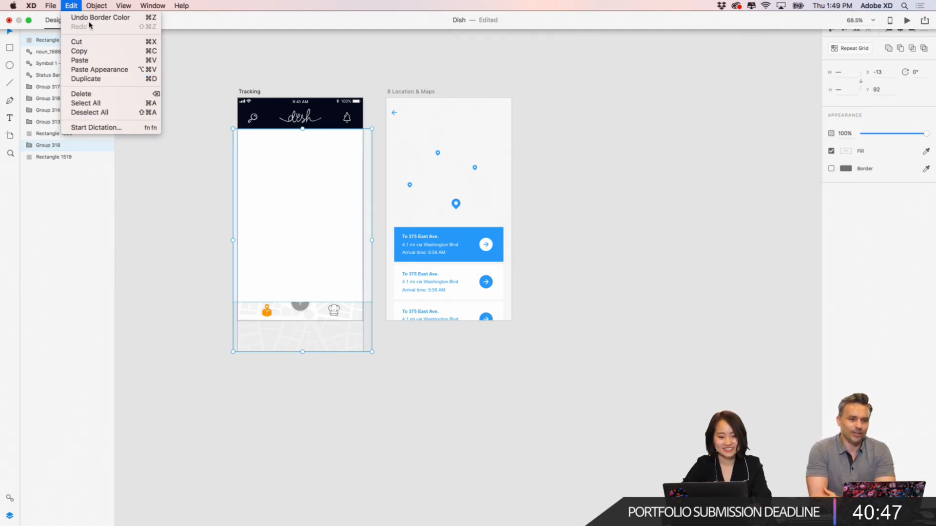
{"action": "left_click", "coordinate": [115, 128]}
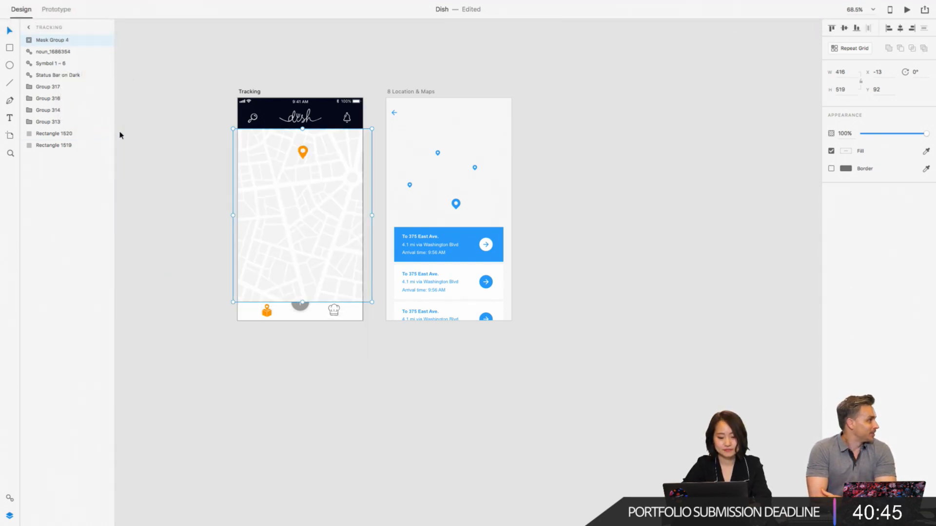
{"action": "left_click", "coordinate": [204, 253]}
{"action": "left_click", "coordinate": [267, 254]}
{"action": "left_click_drag", "start_coordinate": [302, 302], "coordinate": [302, 301]}
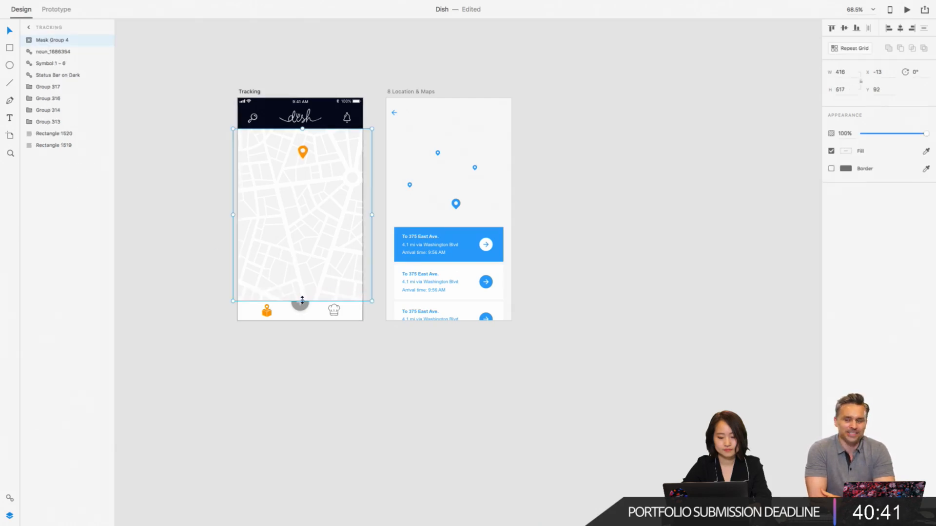
- Try to shorten the masked map from its lower edge to a height of about 288, and undo the resizing
{"action": "scroll", "coordinate": [302, 300], "scroll_direction": "up", "scroll_amount": 5}
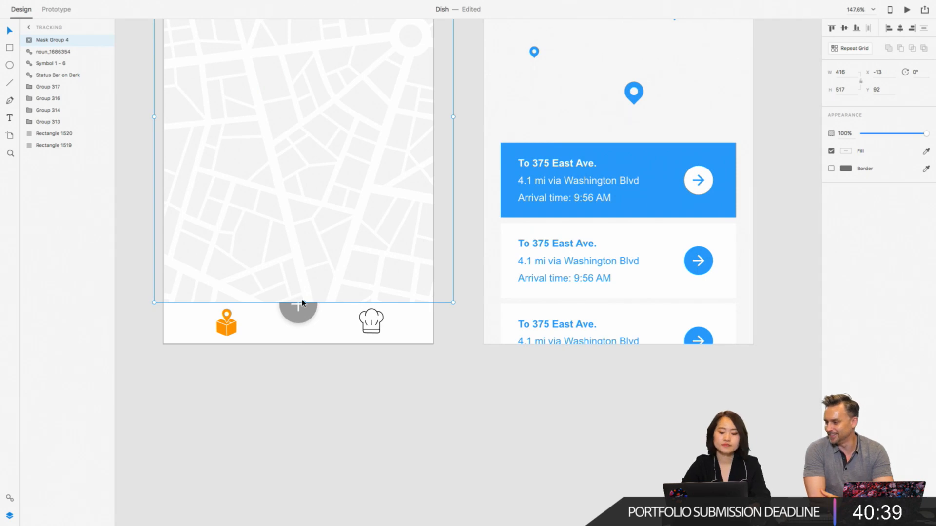
{"action": "left_click_drag", "start_coordinate": [304, 303], "coordinate": [320, 142]}
{"action": "scroll", "coordinate": [319, 142], "scroll_direction": "down", "scroll_amount": 5}
{"action": "scroll", "coordinate": [320, 141], "scroll_direction": "up", "scroll_amount": 3}
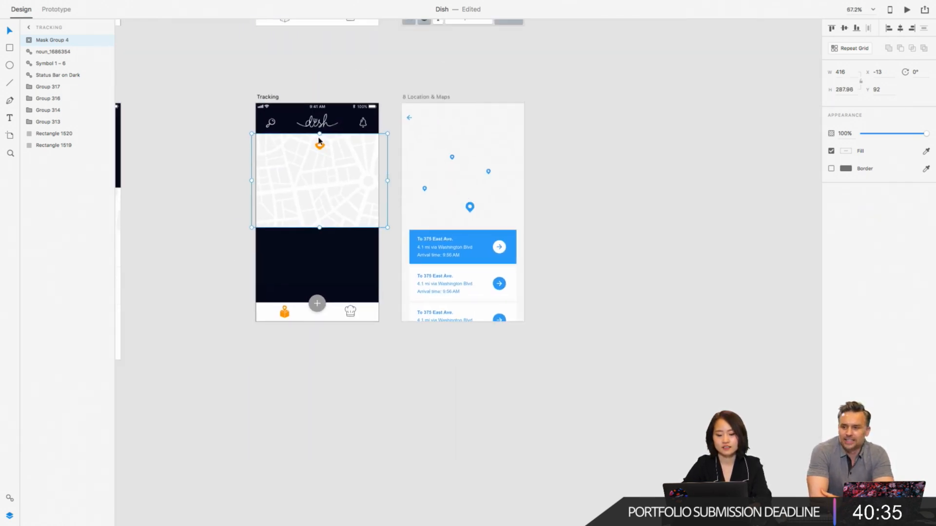
{"action": "key", "text": "super+z"}
{"action": "double_click", "coordinate": [342, 232]}
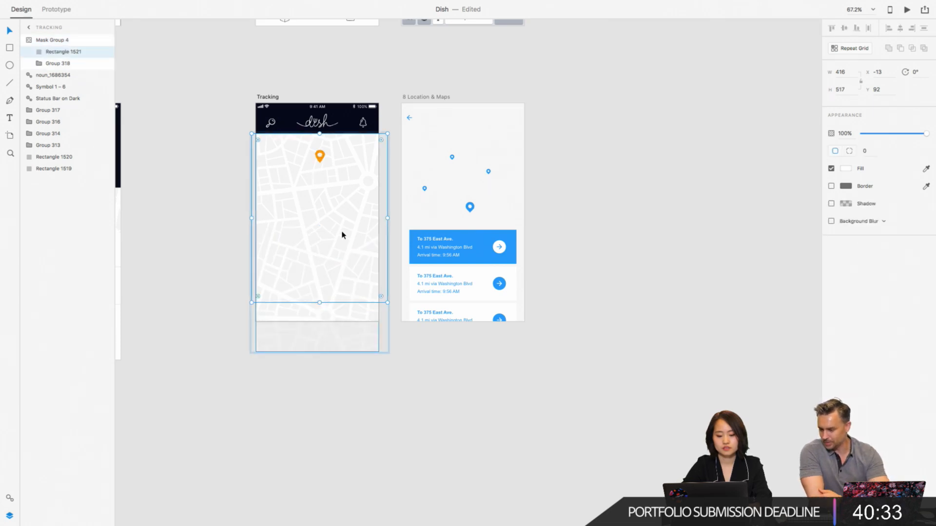
{"action": "left_click", "coordinate": [419, 374]}
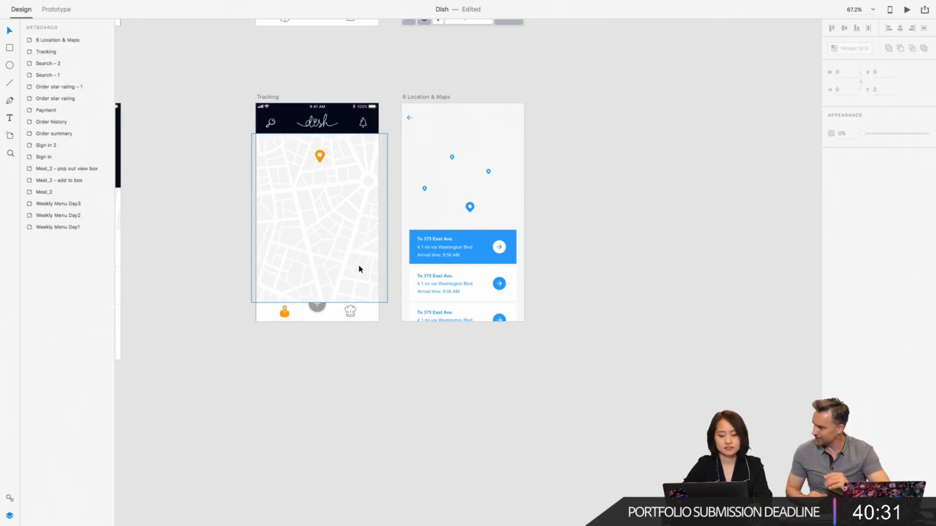
{"action": "left_click", "coordinate": [312, 238]}
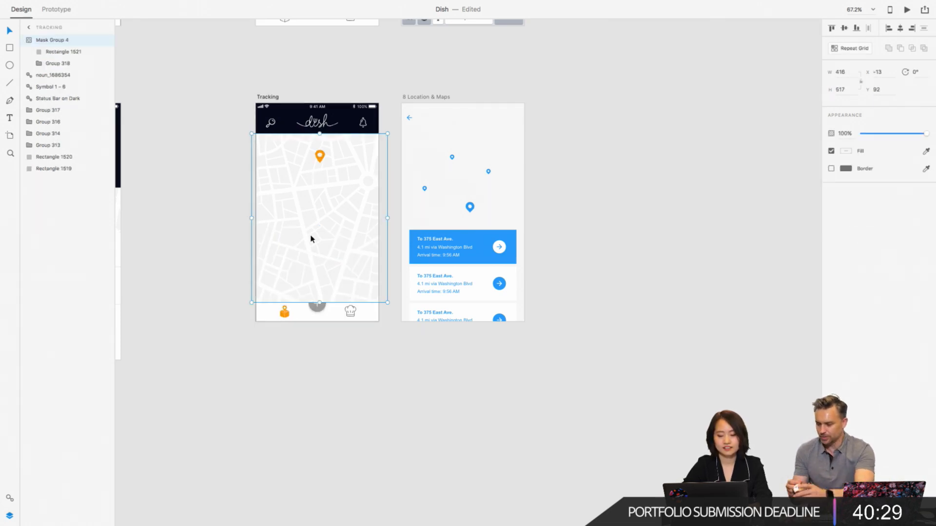
{"action": "left_click_drag", "start_coordinate": [319, 303], "coordinate": [319, 252]}
{"action": "key", "text": "super+z"}
- Delete the orange pin nested inside the masked map group on the Tracking screen
{"action": "double_click", "coordinate": [320, 158]}
{"action": "double_click", "coordinate": [321, 160]}
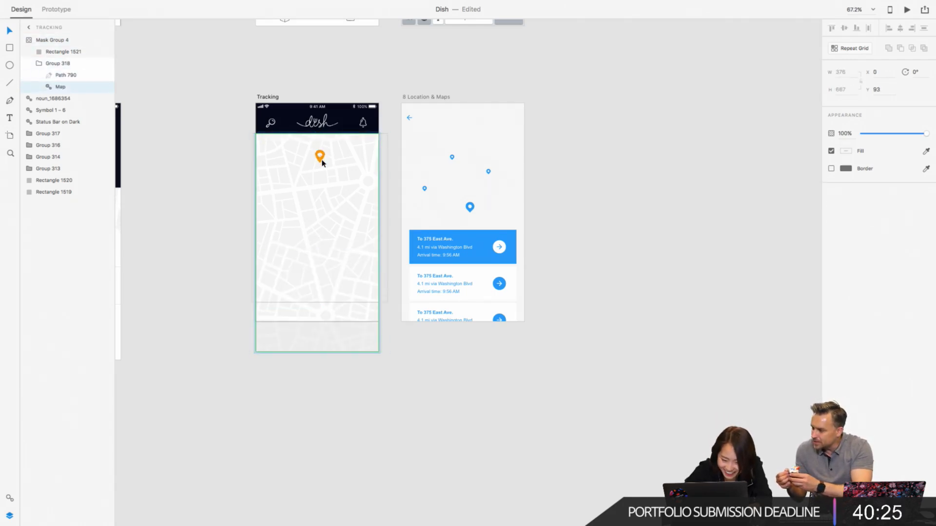
{"action": "key", "text": "Delete"}
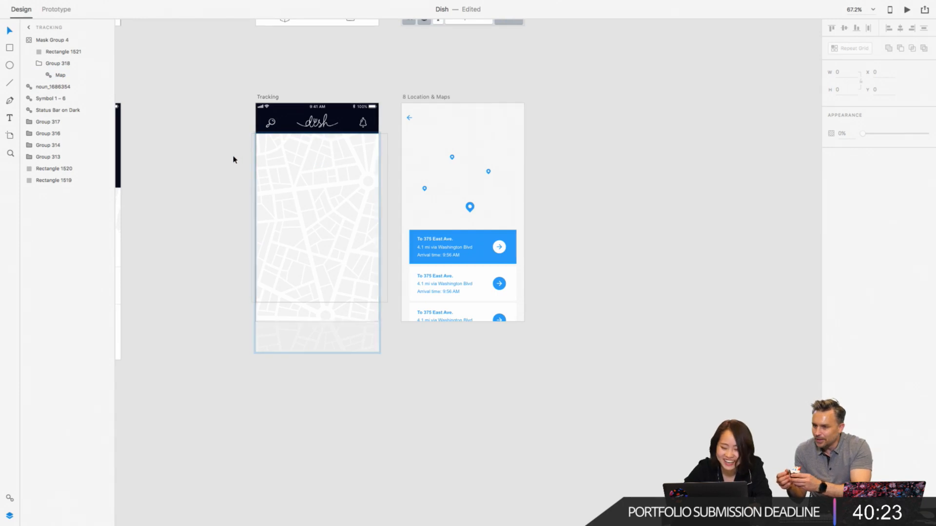
{"action": "key", "text": "Escape"}
- Resize the masked map on the Tracking screen to about 424 × 287, uncovering the dark navy panel beneath it
{"action": "left_click", "coordinate": [300, 195]}
{"action": "scroll", "coordinate": [300, 195], "scroll_direction": "up", "scroll_amount": 5}
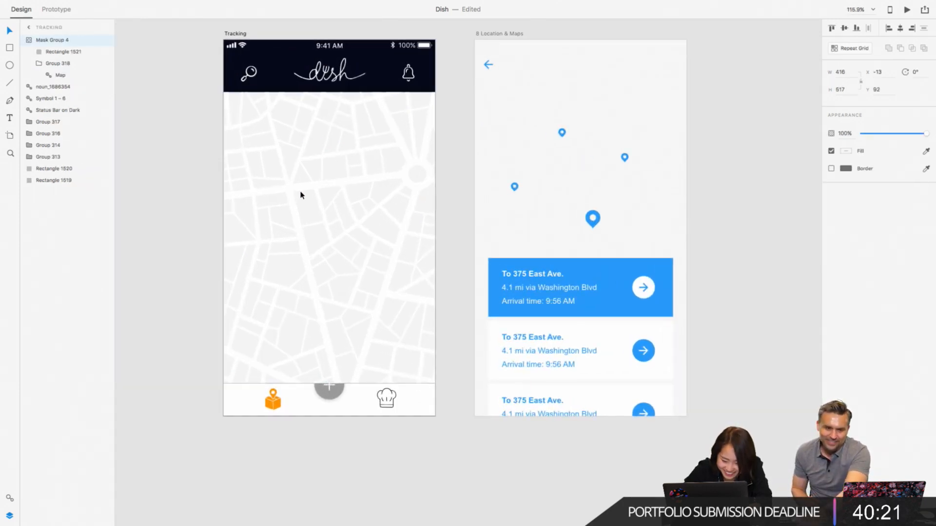
{"action": "double_click", "coordinate": [341, 326]}
{"action": "left_click", "coordinate": [329, 413]}
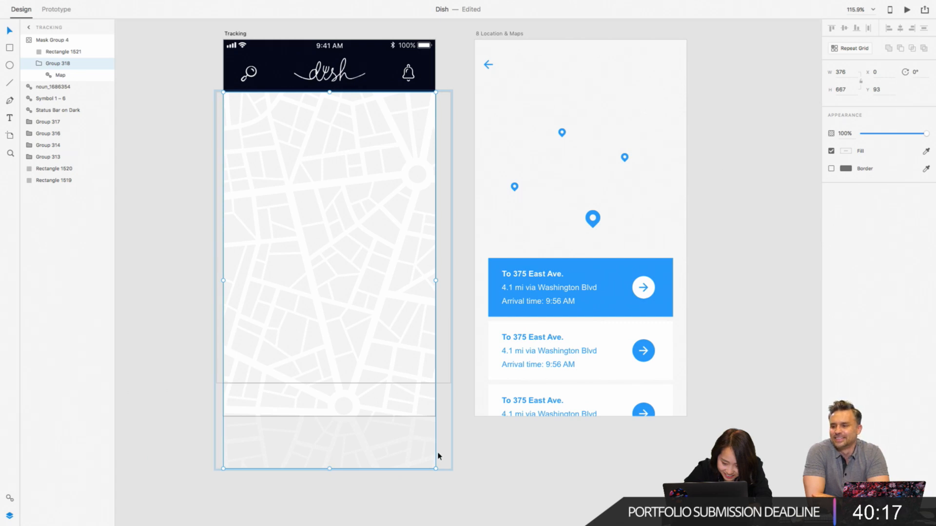
{"action": "left_click", "coordinate": [459, 452]}
{"action": "left_click", "coordinate": [432, 268]}
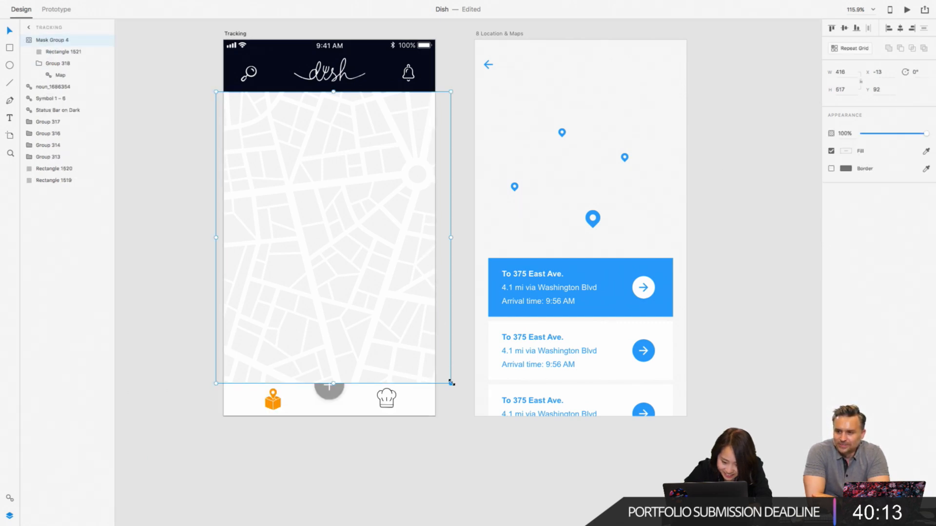
{"action": "left_click_drag", "start_coordinate": [451, 383], "coordinate": [455, 221]}
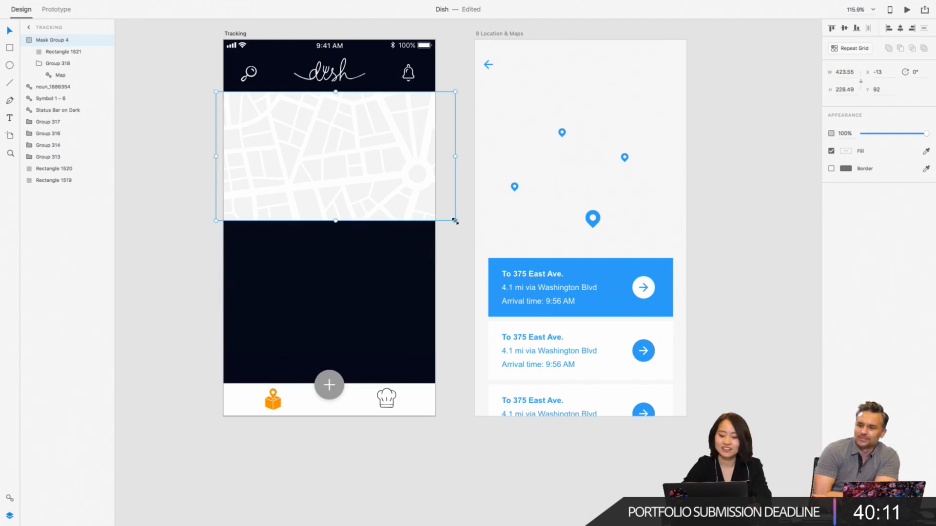
{"action": "left_click_drag", "start_coordinate": [336, 221], "coordinate": [335, 254]}
{"action": "left_click", "coordinate": [210, 170]}
{"action": "left_click", "coordinate": [359, 179]}
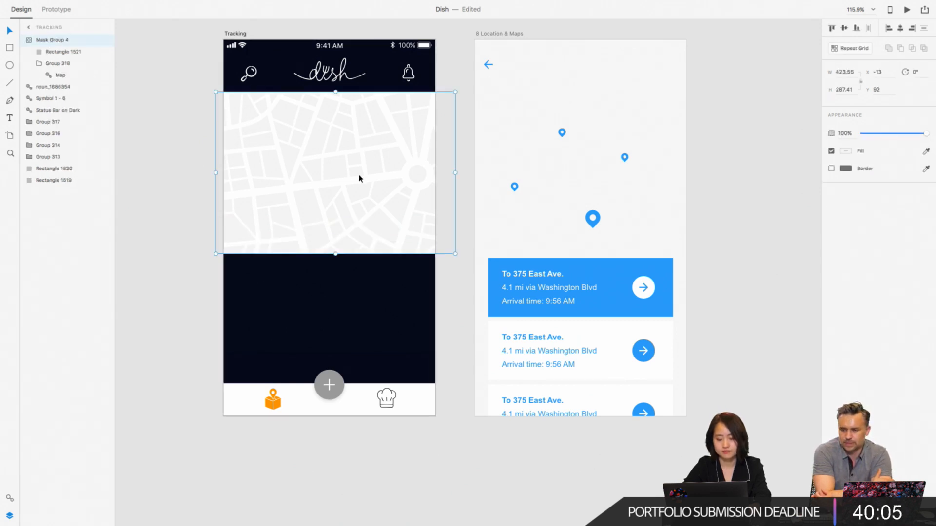
{"action": "key", "text": "ctrl+v"}
{"action": "left_click_drag", "start_coordinate": [338, 139], "coordinate": [337, 181]}
{"action": "key", "text": "Delete"}
- Copy the orange pin from the Payment screen's map and place it on the upper-left part of the Tracking map
{"action": "scroll", "coordinate": [336, 179], "scroll_direction": "down", "scroll_amount": 8}
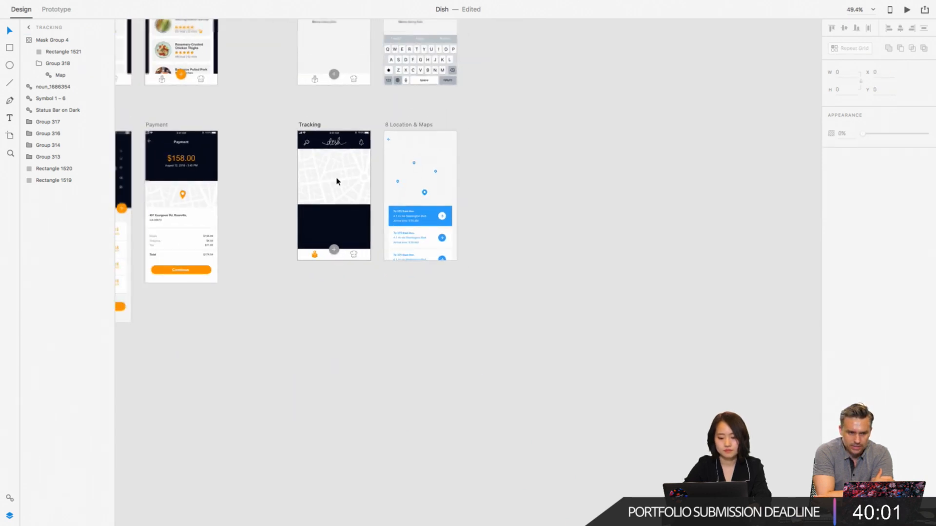
{"action": "scroll", "coordinate": [336, 179], "scroll_direction": "left", "scroll_amount": 3}
{"action": "double_click", "coordinate": [260, 195]}
{"action": "scroll", "coordinate": [261, 197], "scroll_direction": "up", "scroll_amount": 6}
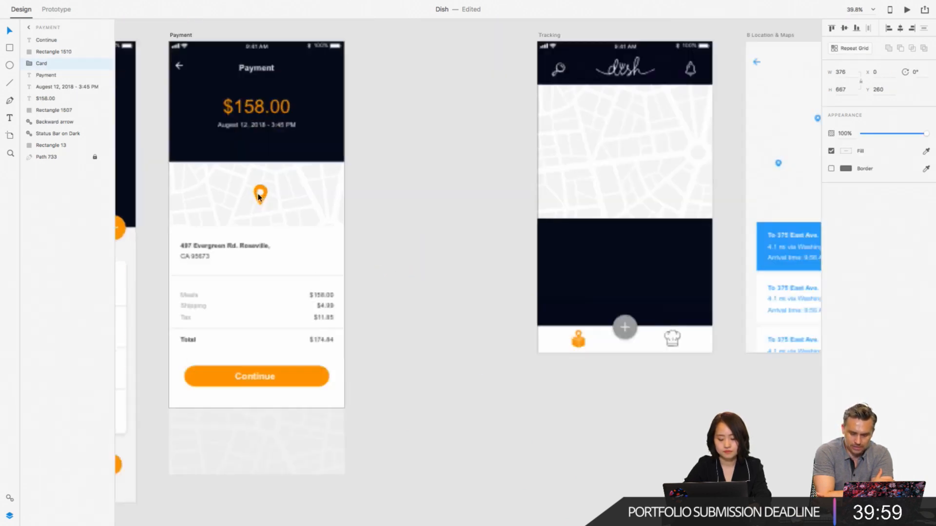
{"action": "scroll", "coordinate": [487, 209], "scroll_direction": "right", "scroll_amount": 5}
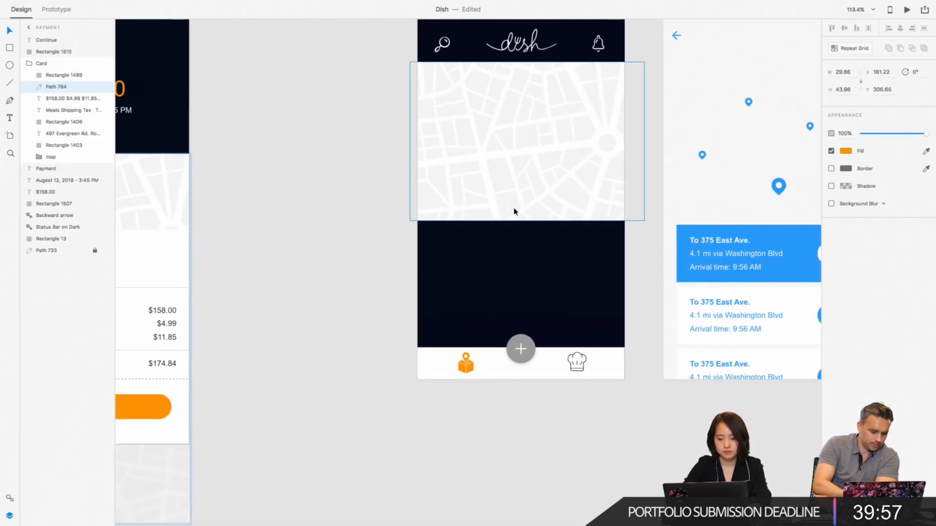
{"action": "left_click", "coordinate": [530, 148]}
{"action": "key", "text": "ctrl+v"}
{"action": "left_click_drag", "start_coordinate": [526, 197], "coordinate": [482, 136]}
{"action": "left_click", "coordinate": [332, 166]}
- Copy the delivery address text from the Payment screen and place it beside the Tracking map's orange pin at X 131, Y 232
{"action": "scroll", "coordinate": [331, 166], "scroll_direction": "left", "scroll_amount": 5}
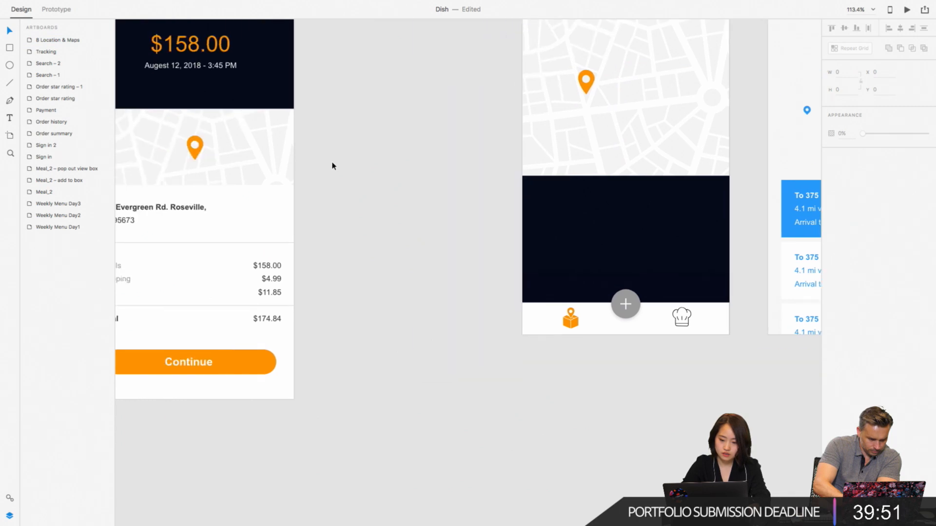
{"action": "left_click", "coordinate": [188, 209]}
{"action": "scroll", "coordinate": [188, 210], "scroll_direction": "left", "scroll_amount": 4}
{"action": "double_click", "coordinate": [188, 210]}
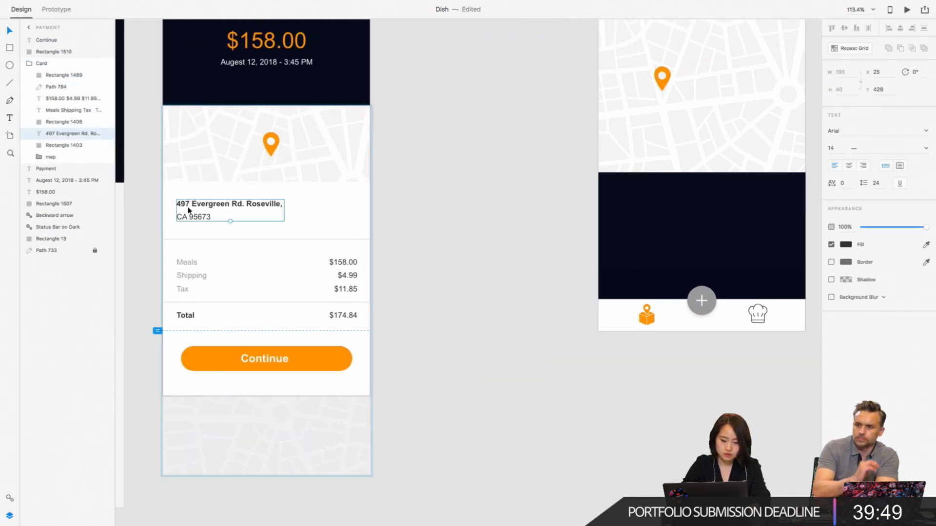
{"action": "left_click", "coordinate": [460, 226]}
{"action": "scroll", "coordinate": [461, 227], "scroll_direction": "right", "scroll_amount": 3}
{"action": "scroll", "coordinate": [497, 204], "scroll_direction": "right", "scroll_amount": 5}
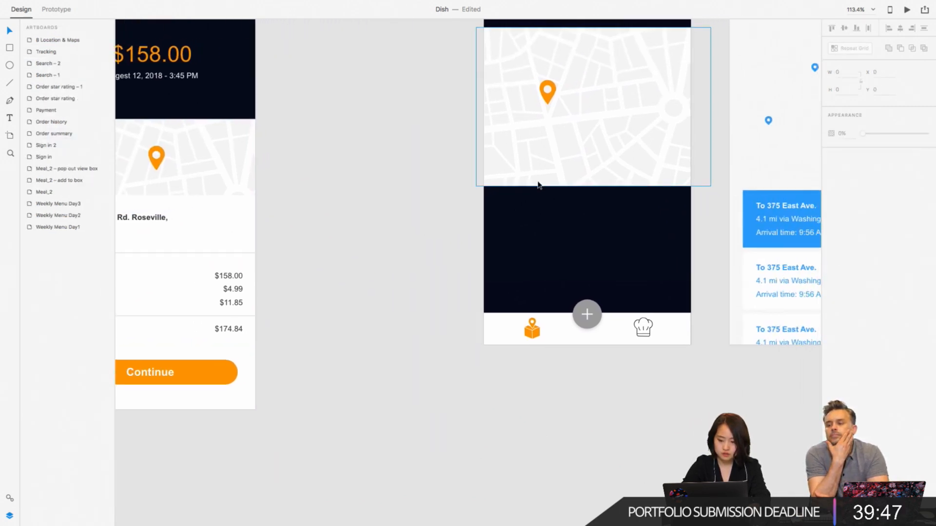
{"action": "scroll", "coordinate": [537, 146], "scroll_direction": "up", "scroll_amount": 5}
{"action": "key", "text": "super+v"}
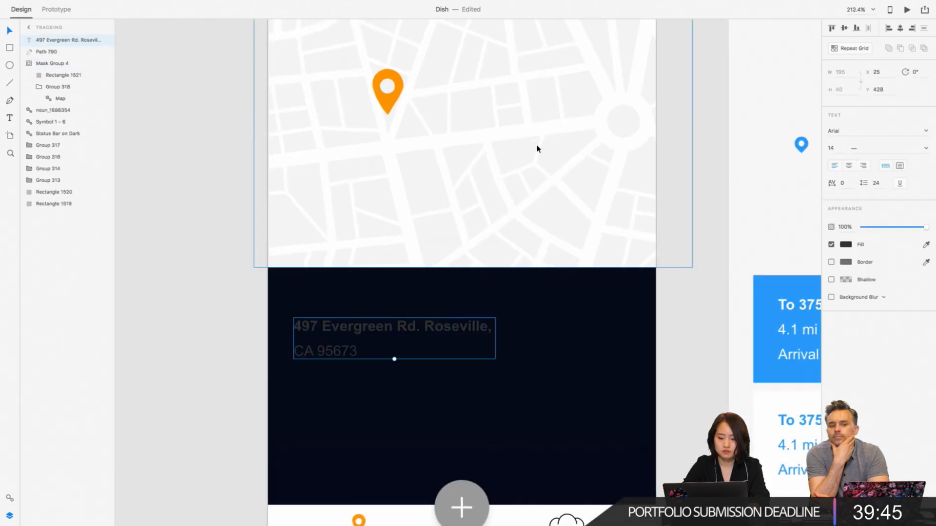
{"action": "left_click_drag", "start_coordinate": [398, 324], "coordinate": [510, 116]}
{"action": "scroll", "coordinate": [510, 119], "scroll_direction": "down", "scroll_amount": 5}
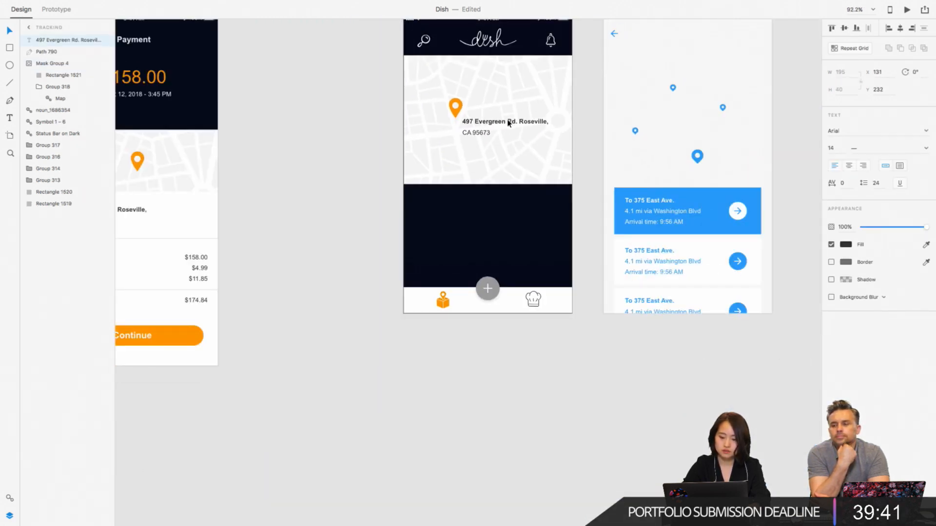
{"action": "left_click", "coordinate": [282, 299]}
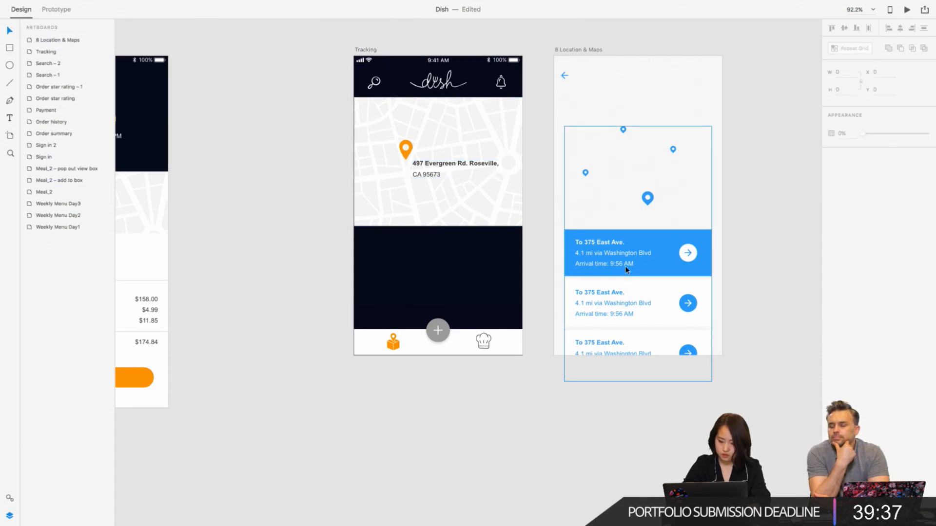
- Copy the white circular arrow button from the Location & Maps artboard's blue card into the Tracking screen's dark panel at X 297, Y 496
{"action": "scroll", "coordinate": [624, 263], "scroll_direction": "up", "scroll_amount": 5}
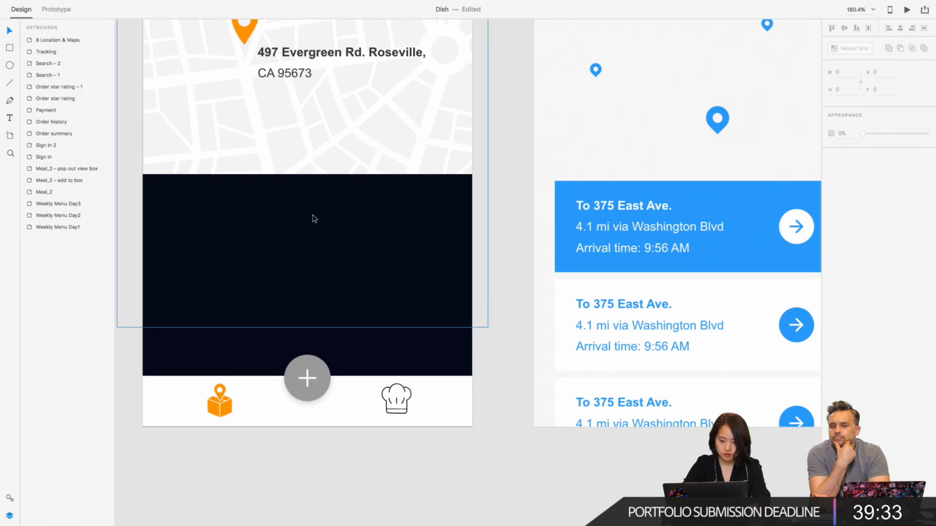
{"action": "scroll", "coordinate": [314, 219], "scroll_direction": "down", "scroll_amount": 5}
{"action": "double_click", "coordinate": [559, 220]}
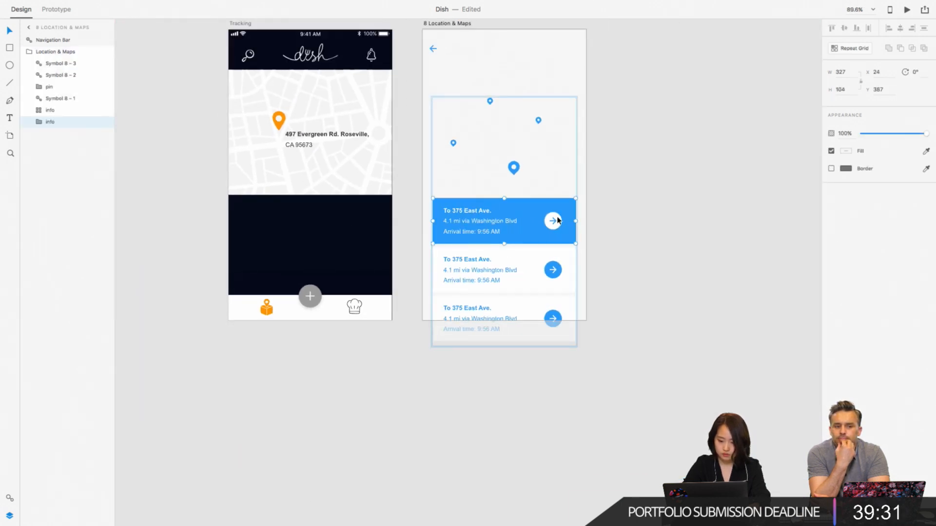
{"action": "double_click", "coordinate": [556, 220]}
{"action": "left_click", "coordinate": [361, 244]}
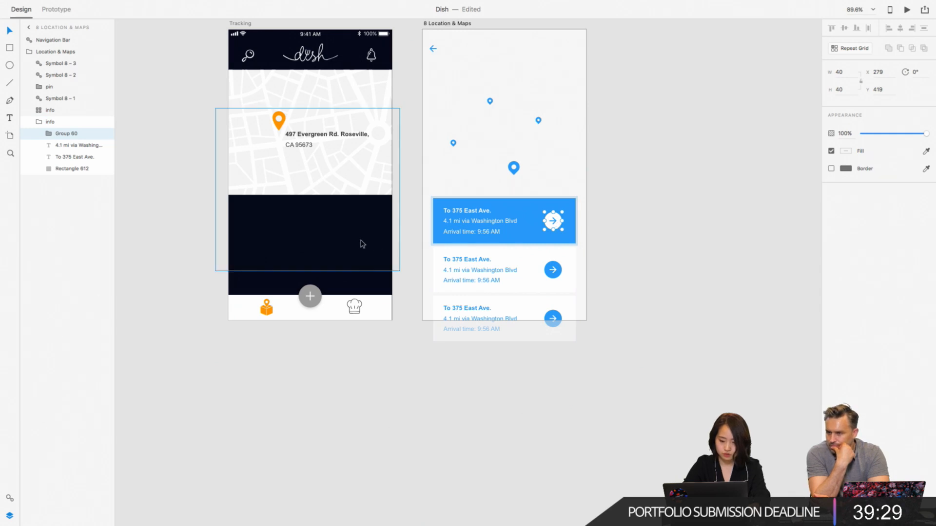
{"action": "left_click", "coordinate": [412, 257]}
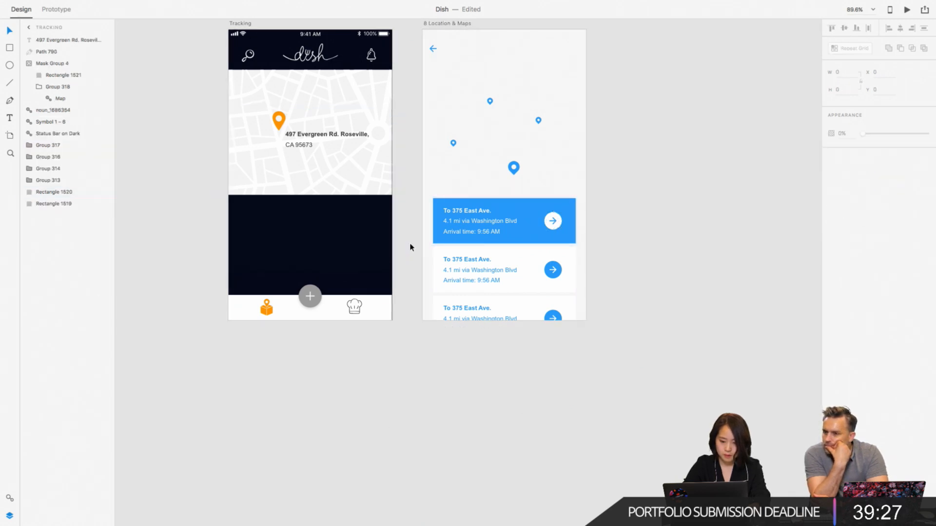
{"action": "left_click", "coordinate": [370, 253]}
{"action": "key", "text": "Delete"}
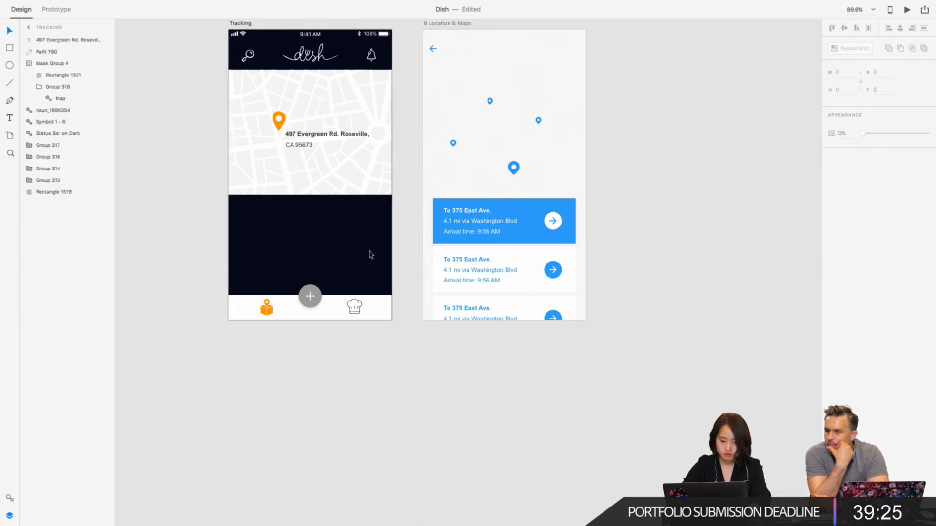
{"action": "key", "text": "ctrl+v"}
{"action": "left_click_drag", "start_coordinate": [362, 226], "coordinate": [371, 257]}
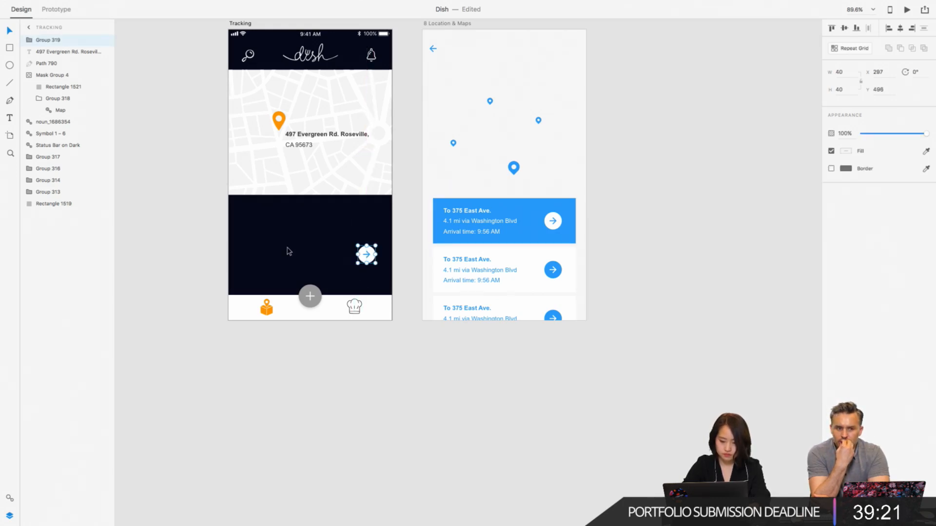
- Duplicate the Tracking map's delivery address text and place the copy in the upper part of the dark panel at X 43, Y 417
{"action": "scroll", "coordinate": [263, 234], "scroll_direction": "up", "scroll_amount": 2}
{"action": "scroll", "coordinate": [263, 234], "scroll_direction": "up", "scroll_amount": 3}
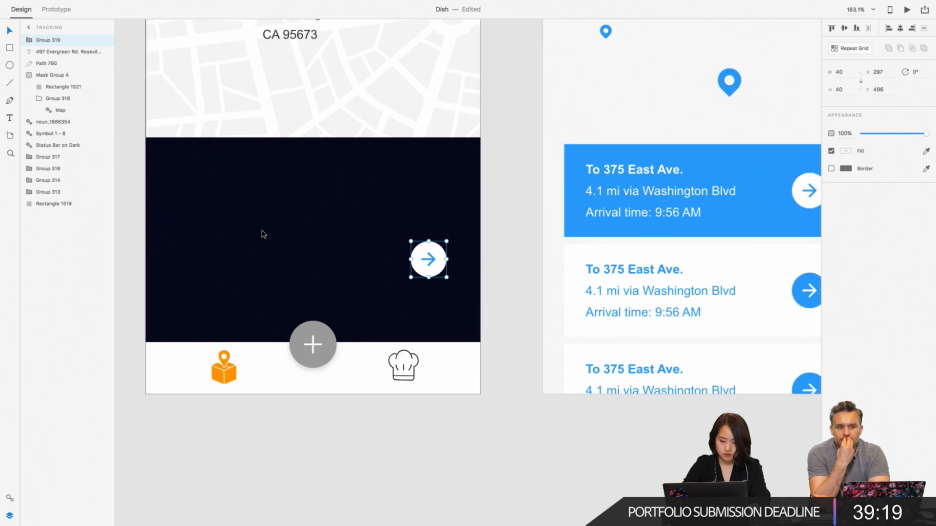
{"action": "scroll", "coordinate": [263, 234], "scroll_direction": "down", "scroll_amount": 3}
{"action": "scroll", "coordinate": [263, 234], "scroll_direction": "left", "scroll_amount": 2}
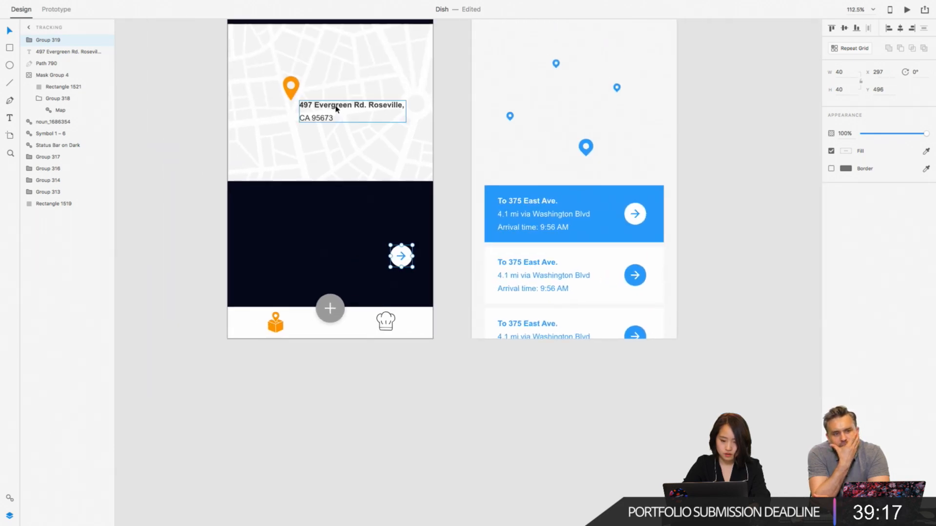
{"action": "left_click", "coordinate": [336, 108]}
{"action": "left_click", "coordinate": [299, 225]}
{"action": "key", "text": "super+v"}
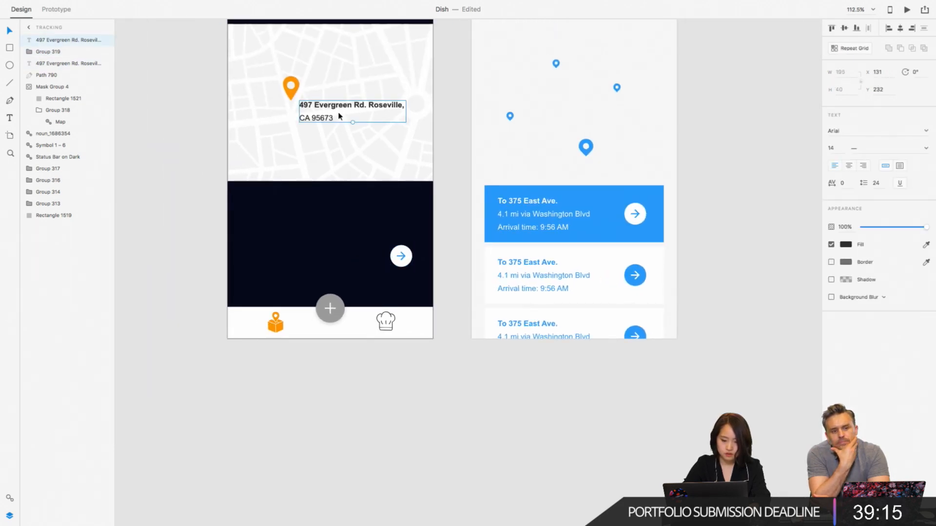
{"action": "left_click_drag", "start_coordinate": [340, 116], "coordinate": [292, 217]}
- Fill the address copy in the dark panel with the saved very light grey asset colour
{"action": "left_click", "coordinate": [8, 499]}
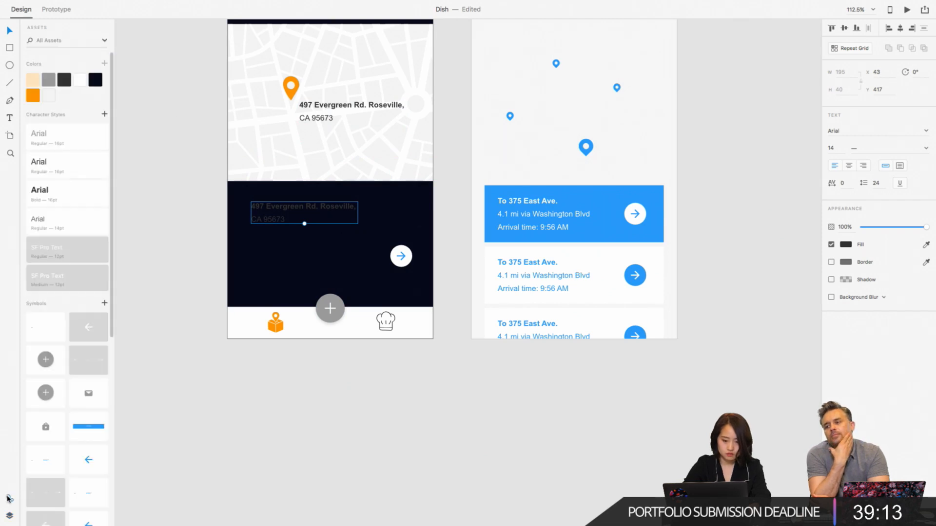
{"action": "left_click", "coordinate": [83, 80]}
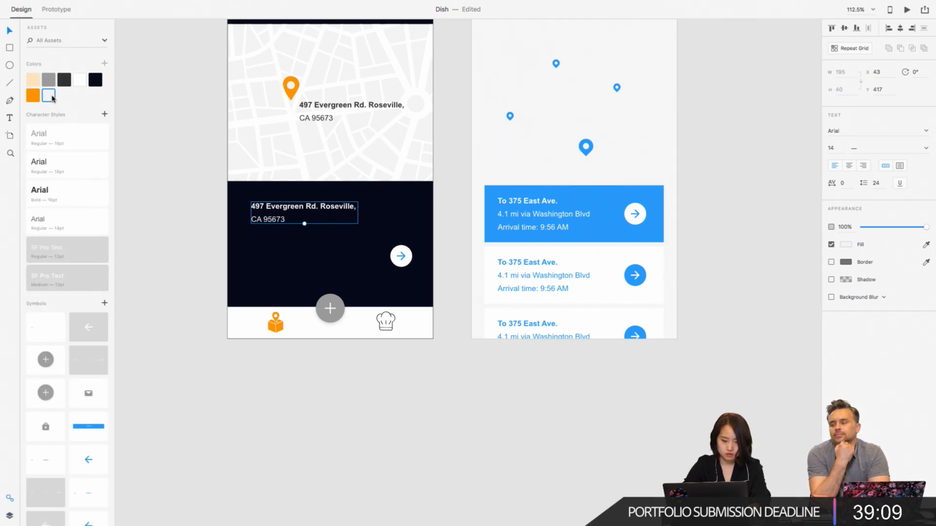
{"action": "left_click", "coordinate": [182, 161]}
- Replace the address copy in the dark panel with the text "Deliverd Yesterday"
{"action": "scroll", "coordinate": [339, 230], "scroll_direction": "up", "scroll_amount": 5}
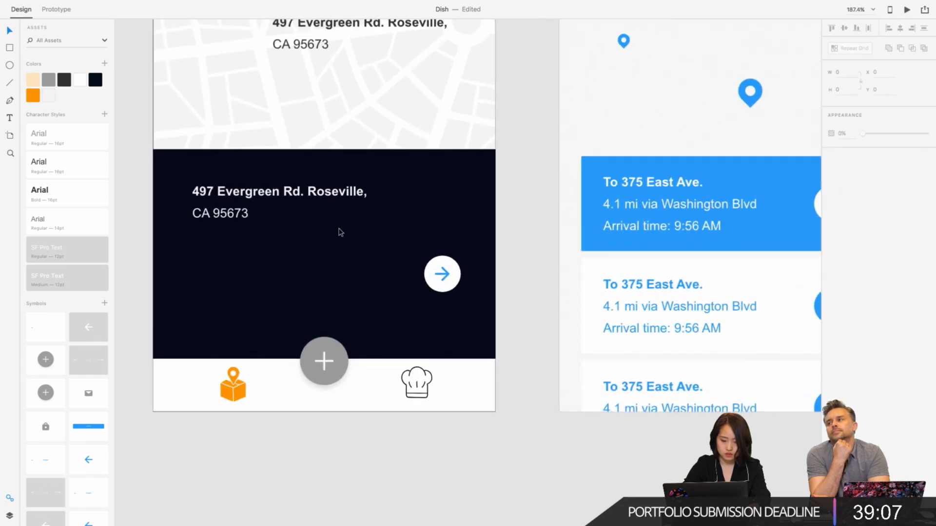
{"action": "left_click", "coordinate": [361, 183]}
{"action": "double_click", "coordinate": [303, 182]}
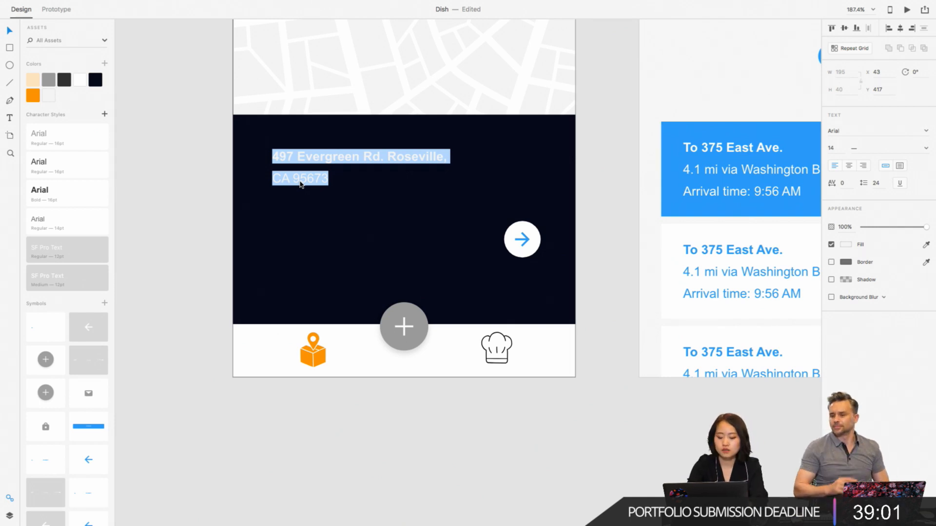
{"action": "type", "text": "De"}
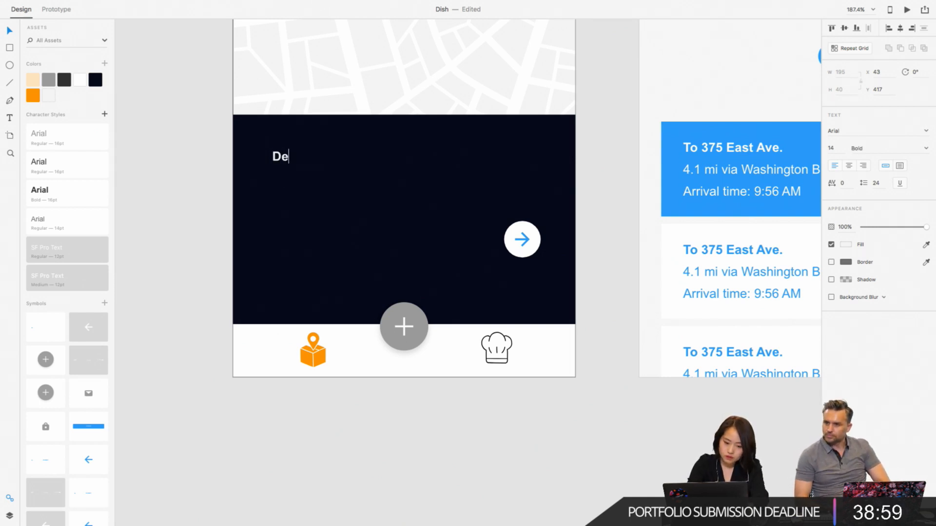
{"action": "type", "text": "liv"}
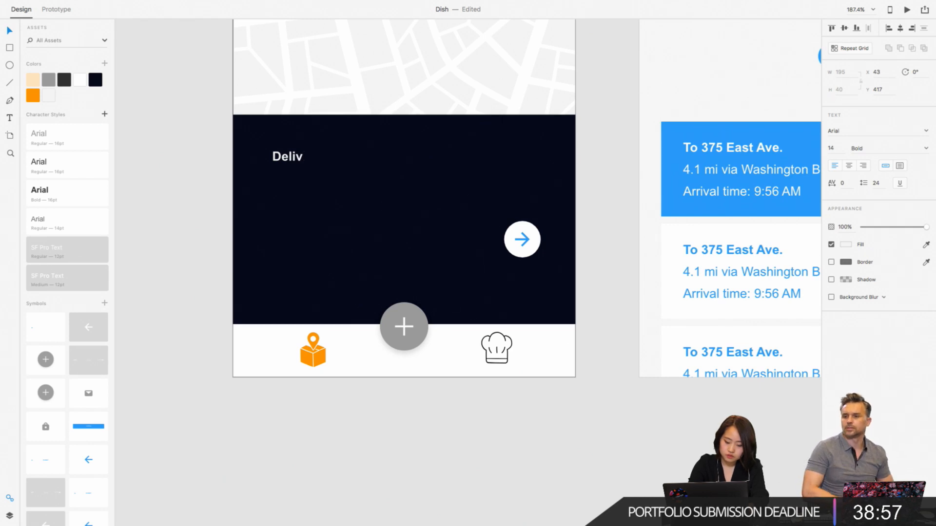
{"action": "type", "text": "ed"}
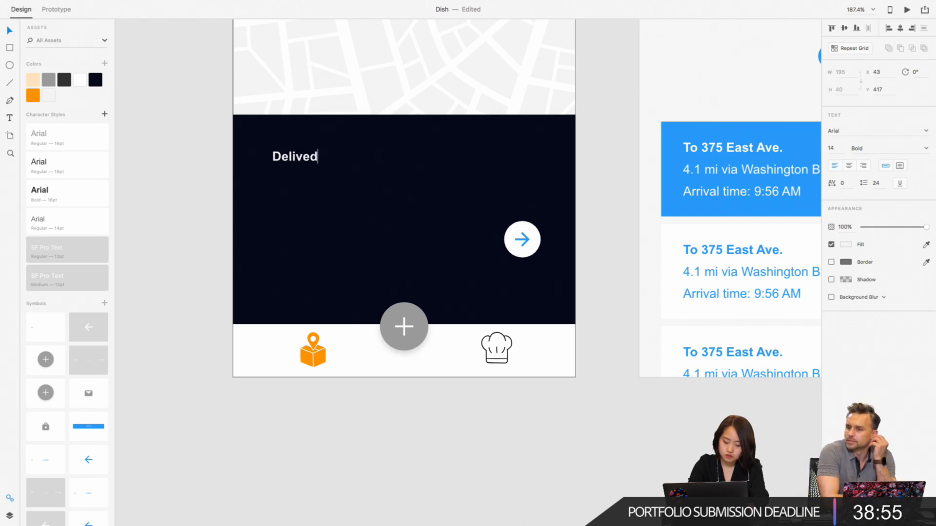
{"action": "key", "text": "BackSpace"}
{"action": "key", "text": "BackSpace"}
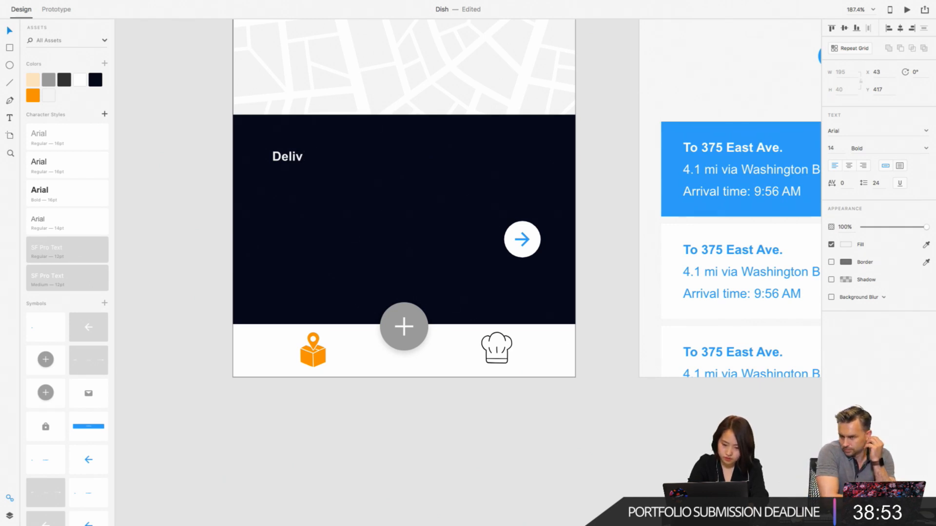
{"action": "type", "text": "ered"}
{"action": "key", "text": "BackSpace"}
{"action": "key", "text": "BackSpace"}
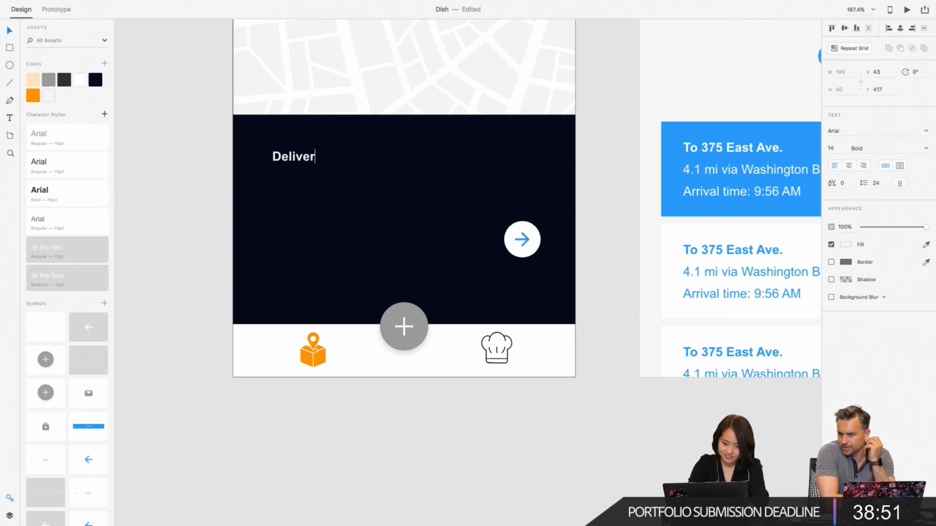
{"action": "type", "text": "d"}
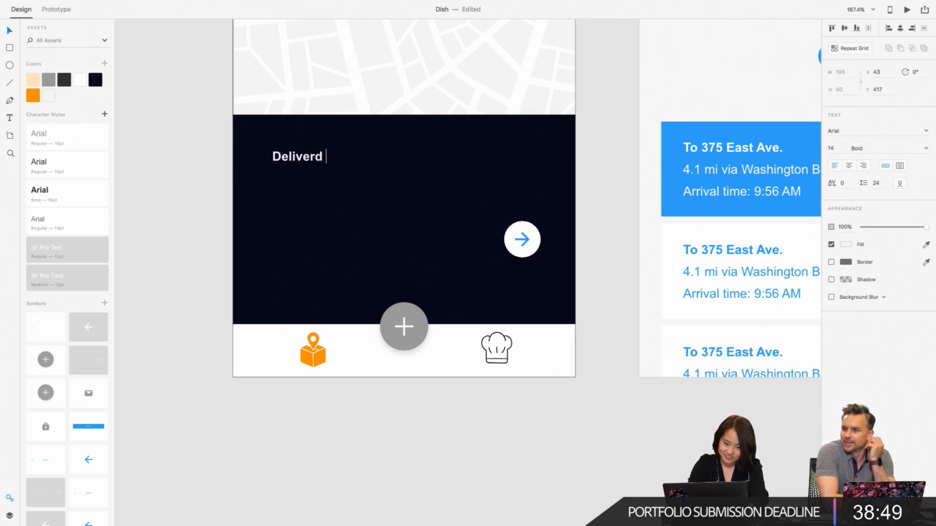
{"action": "type", "text": " Y"}
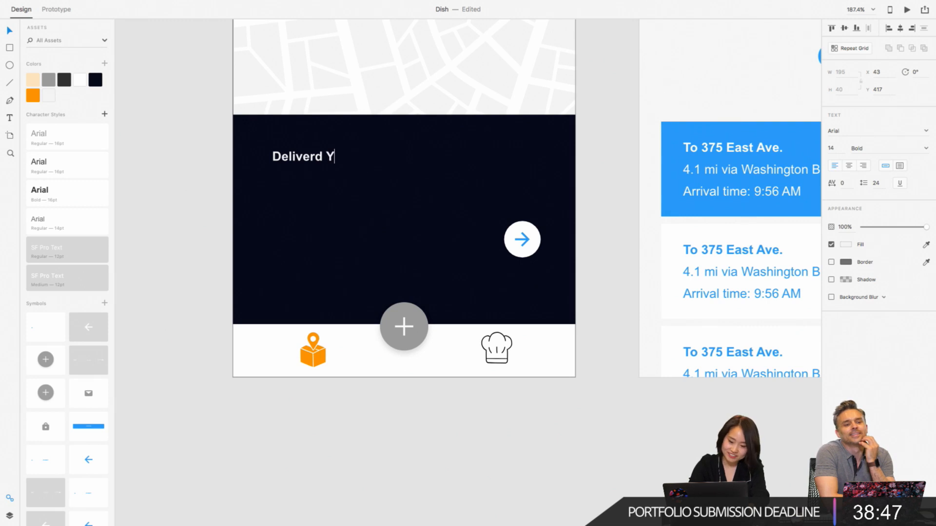
{"action": "type", "text": "esterday"}
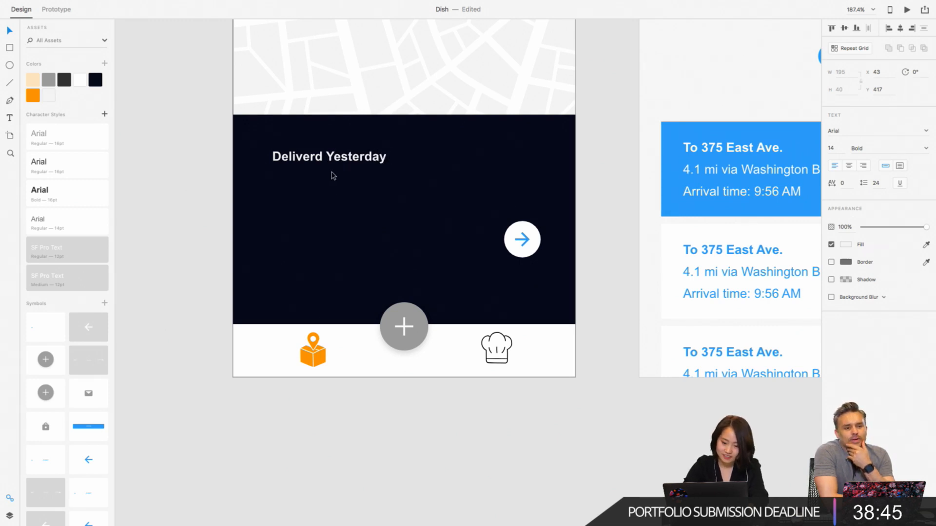
- Recolour the "Deliverd Yesterday" text with the saved orange #FF9300
{"action": "triple_click", "coordinate": [333, 156]}
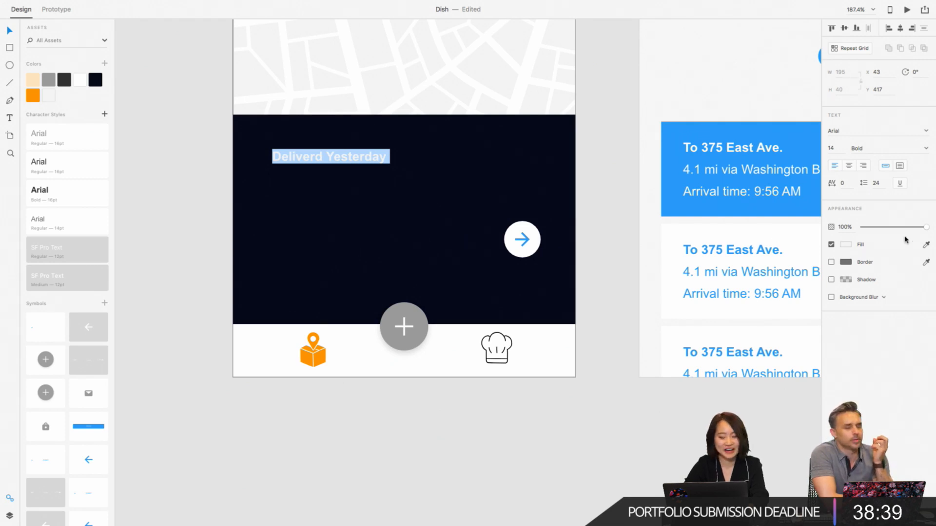
{"action": "left_click", "coordinate": [33, 95]}
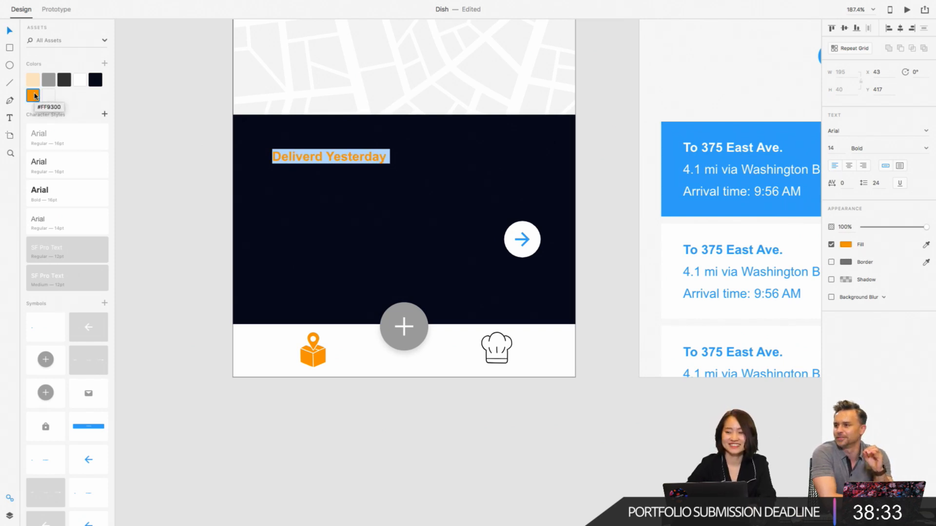
{"action": "key", "text": "Escape"}
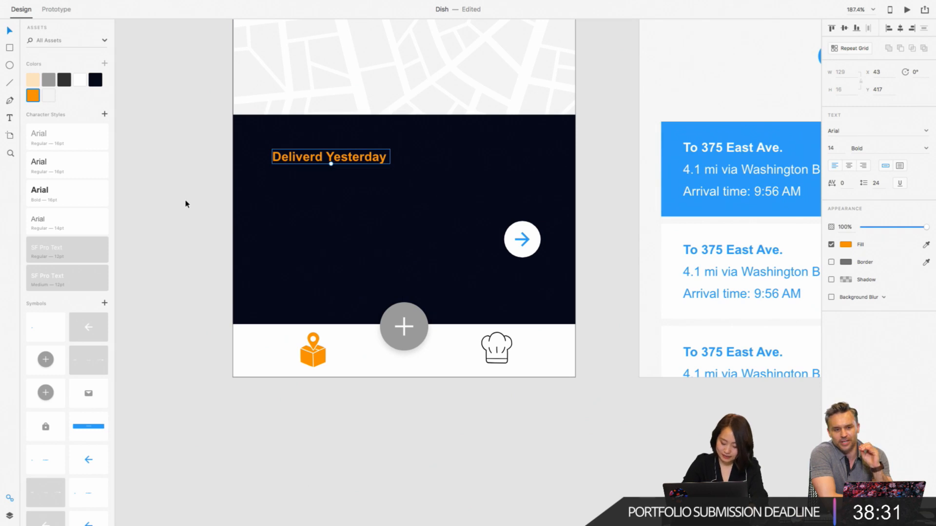
- Copy the map's address text below "Deliverd Yesterday" at X 43, Y 462 and fill the copy with white
{"action": "scroll", "coordinate": [185, 204], "scroll_direction": "down", "scroll_amount": 3}
{"action": "scroll", "coordinate": [183, 210], "scroll_direction": "down", "scroll_amount": 2}
{"action": "scroll", "coordinate": [183, 210], "scroll_direction": "up", "scroll_amount": 4}
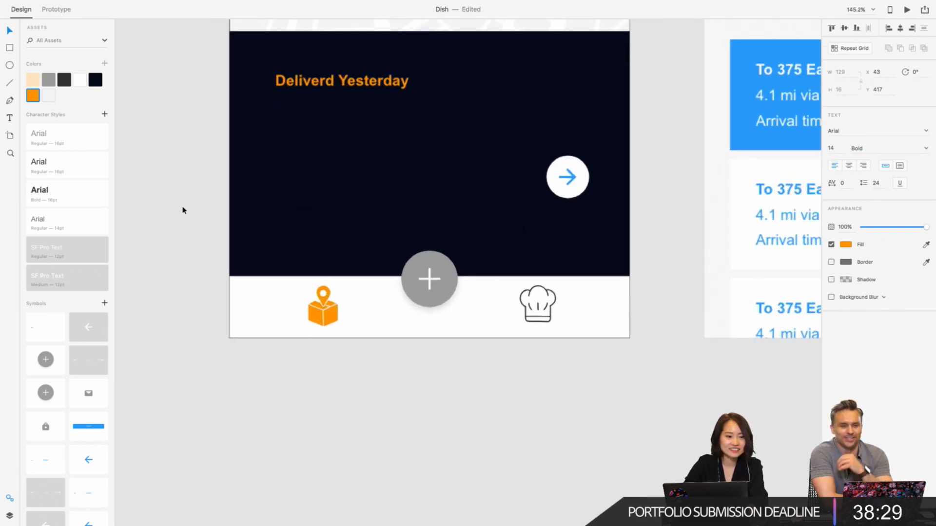
{"action": "scroll", "coordinate": [134, 95], "scroll_direction": "down", "scroll_amount": 5}
{"action": "scroll", "coordinate": [134, 95], "scroll_direction": "left", "scroll_amount": 2}
{"action": "scroll", "coordinate": [134, 95], "scroll_direction": "up", "scroll_amount": 1}
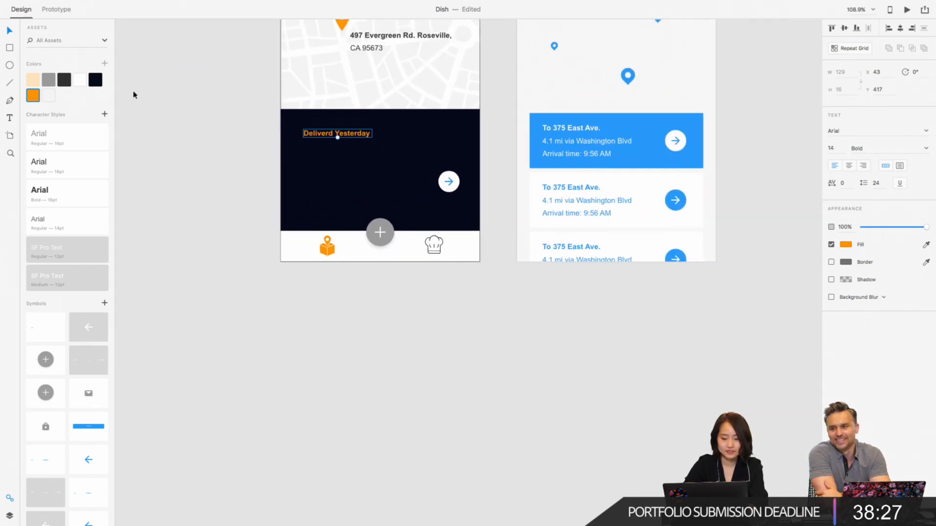
{"action": "scroll", "coordinate": [134, 95], "scroll_direction": "left", "scroll_amount": 2}
{"action": "scroll", "coordinate": [134, 95], "scroll_direction": "up", "scroll_amount": 1}
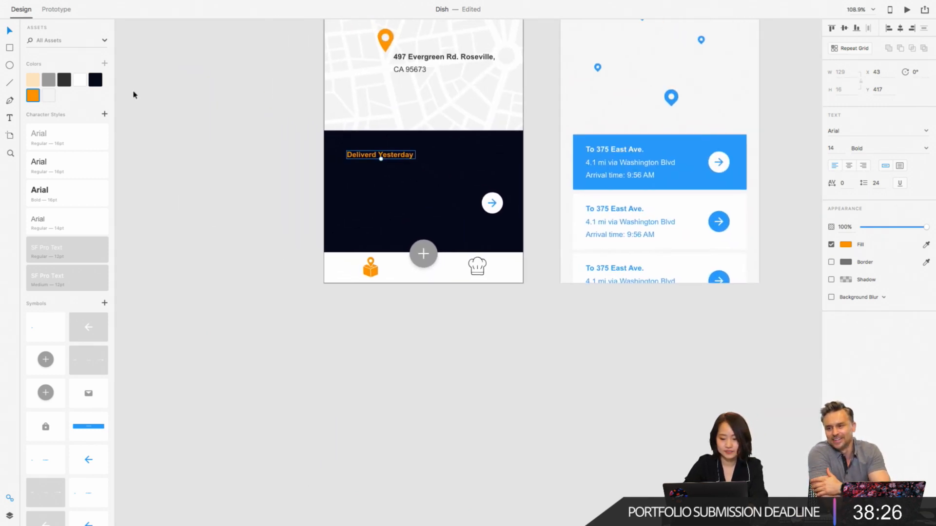
{"action": "left_click", "coordinate": [414, 68]}
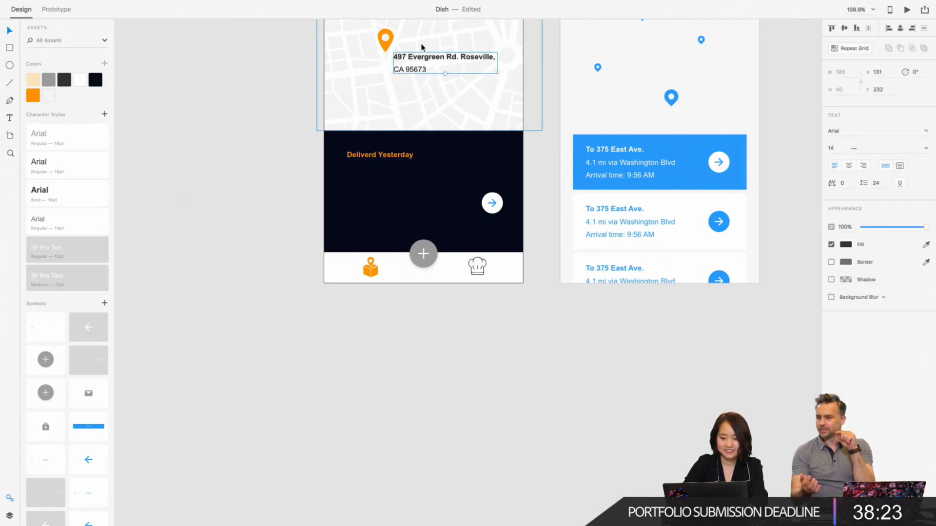
{"action": "left_click_drag", "start_coordinate": [423, 66], "coordinate": [375, 188]}
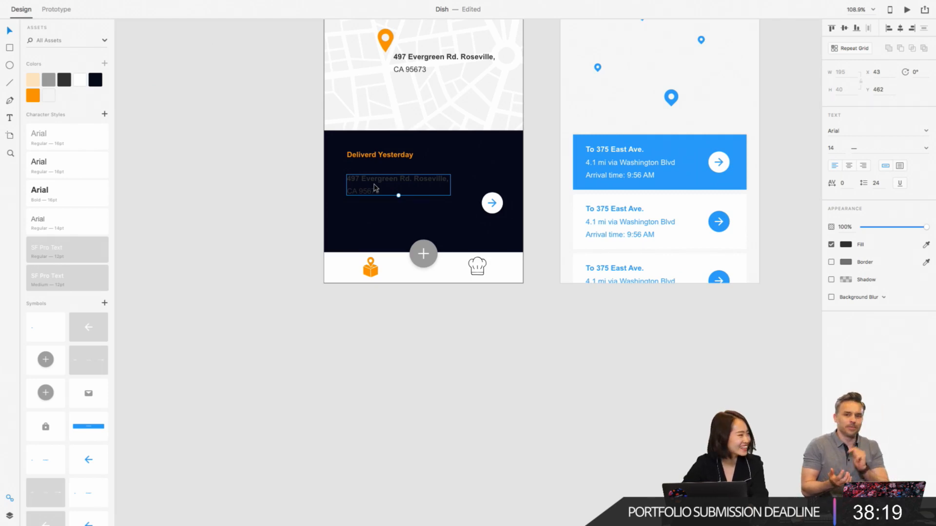
{"action": "left_click", "coordinate": [79, 83]}
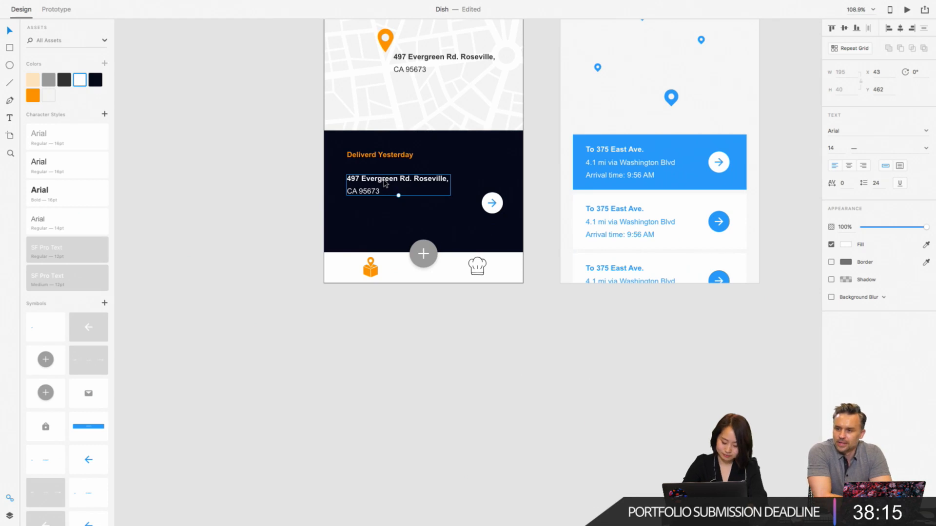
- Replace both lines of the white address copy in the dark panel with the text "Carrier UPS"
{"action": "scroll", "coordinate": [384, 182], "scroll_direction": "up", "scroll_amount": 5}
{"action": "triple_click", "coordinate": [392, 197]}
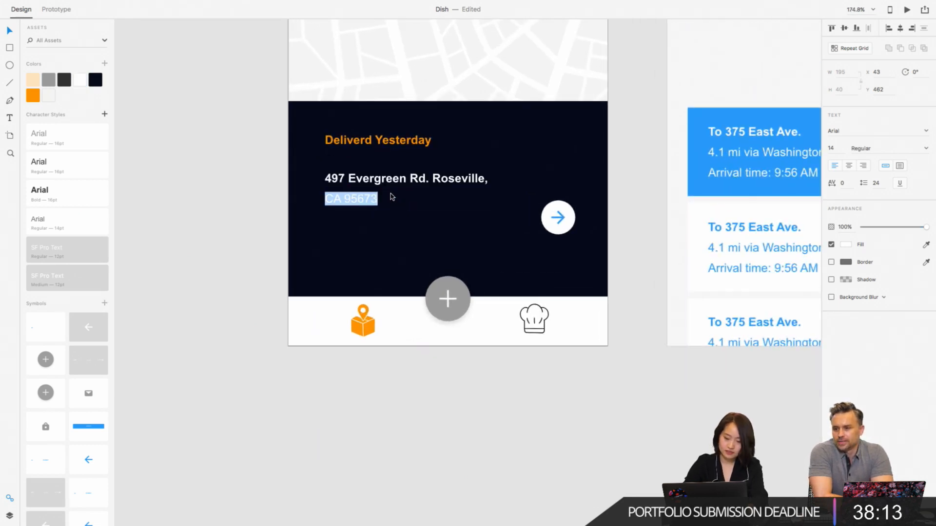
{"action": "triple_click", "coordinate": [392, 198]}
{"action": "left_click", "coordinate": [391, 199]}
{"action": "left_click_drag", "start_coordinate": [391, 205], "coordinate": [303, 163]}
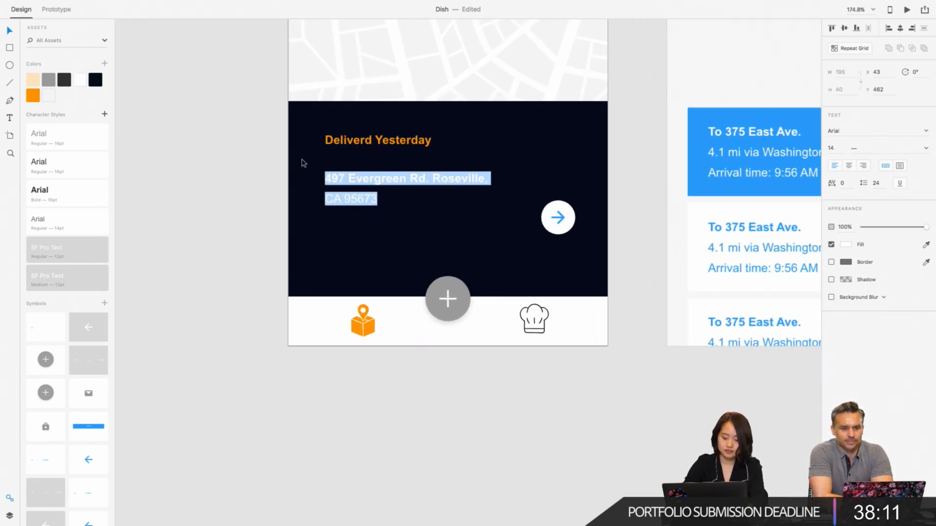
{"action": "type", "text": "Carr"}
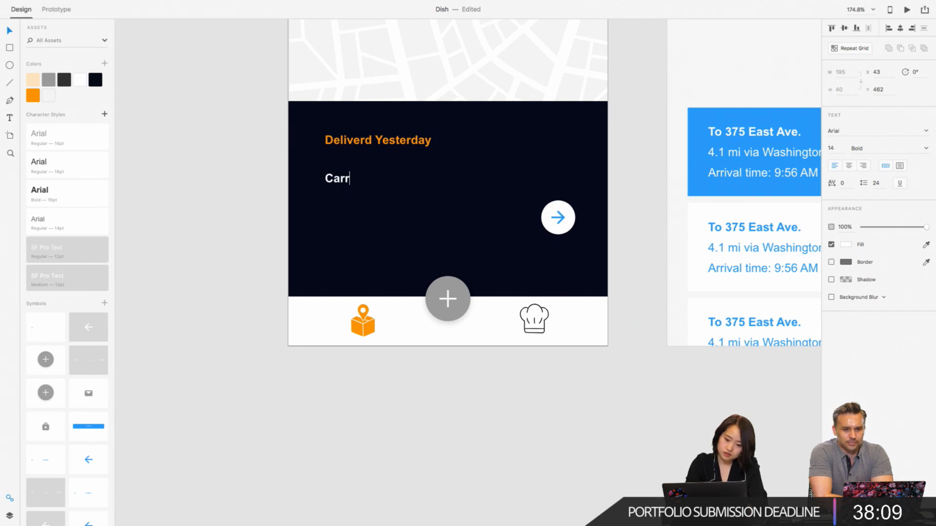
{"action": "type", "text": "ier"}
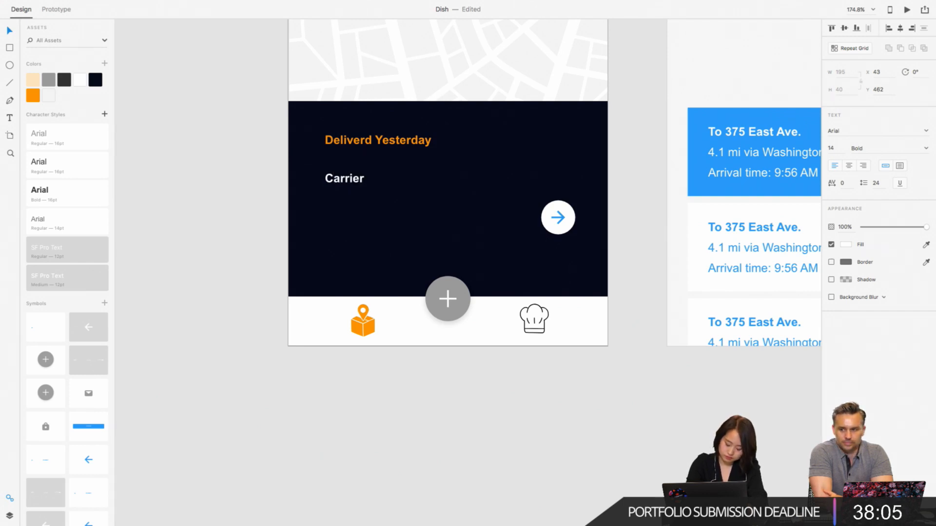
{"action": "type", "text": " UPS"}
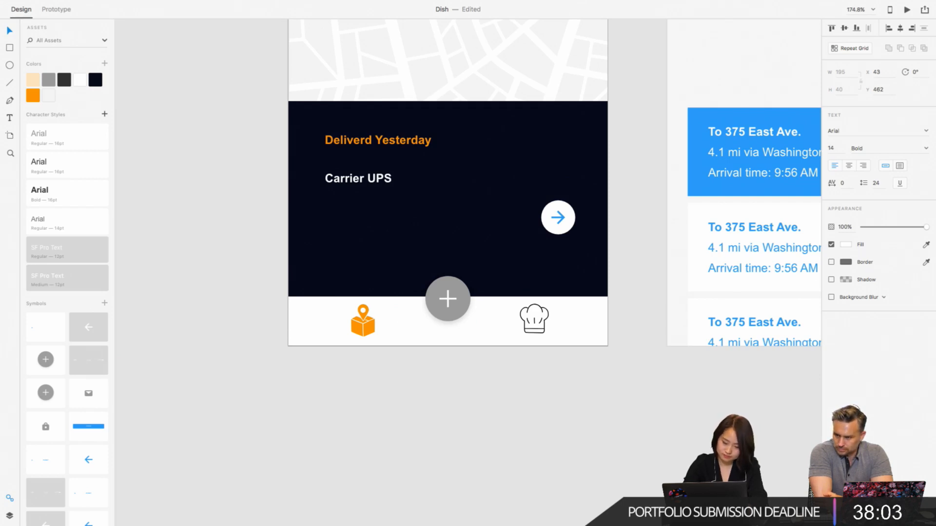
- Add a second line below "Carrier UPS" reading "Tracking #" followed by the tracking number
{"action": "key", "text": "Return"}
{"action": "type", "text": "t"}
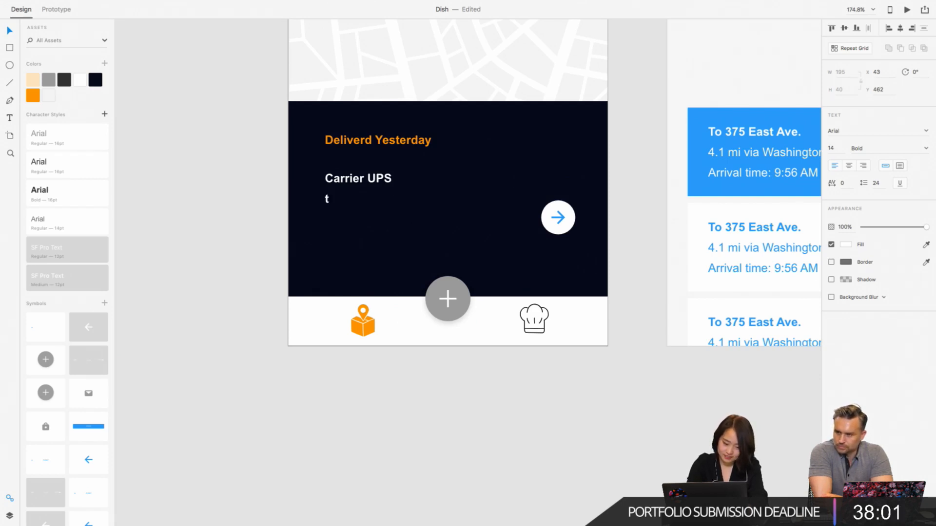
{"action": "key", "text": "BackSpace"}
{"action": "type", "text": "Tracking"}
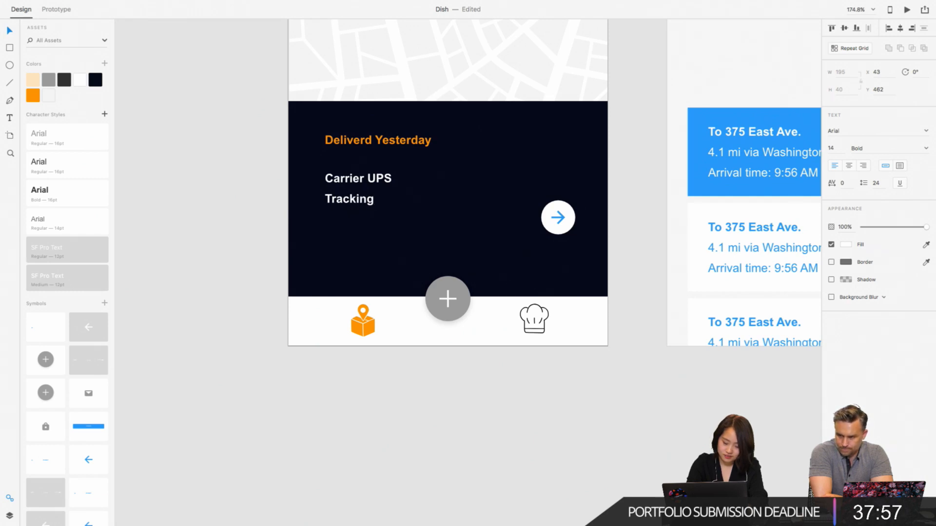
{"action": "type", "text": " #8"}
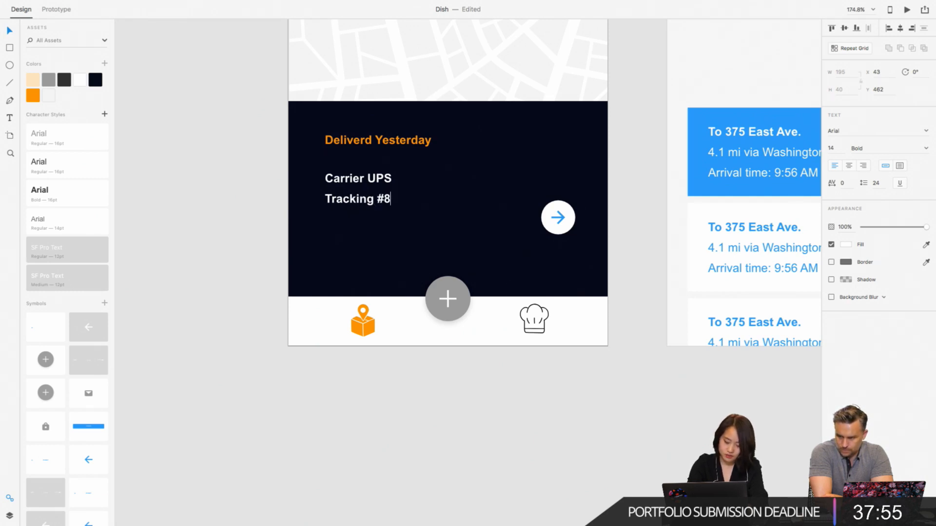
{"action": "type", "text": "37262038463893"}
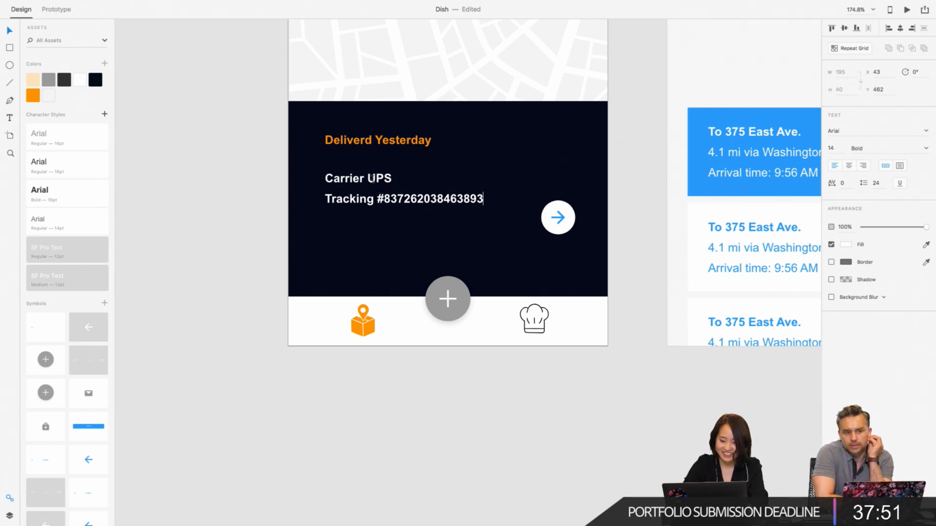
{"action": "key", "text": "Escape"}
{"action": "scroll", "coordinate": [368, 181], "scroll_direction": "down", "scroll_amount": 1}
{"action": "left_click", "coordinate": [250, 189]}
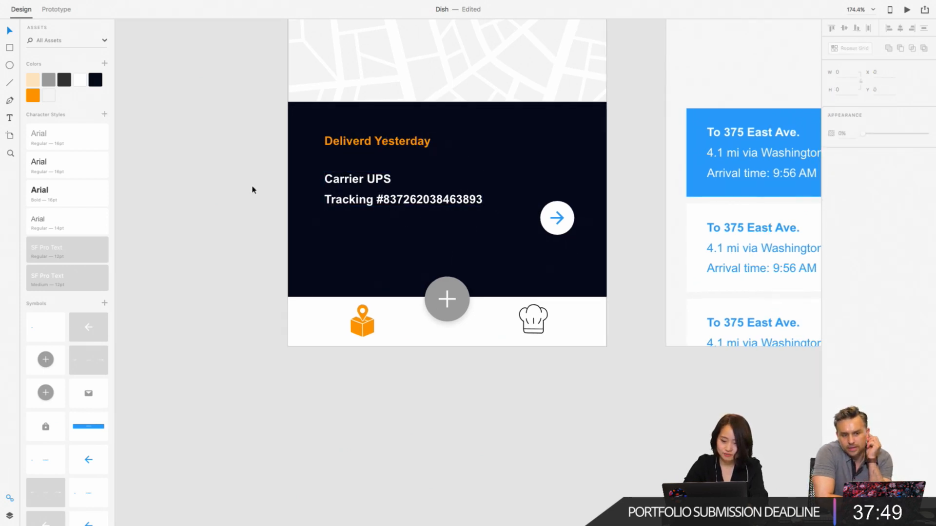
- Set the word "UPS" in the carrier line to the Regular font weight
{"action": "scroll", "coordinate": [251, 189], "scroll_direction": "down", "scroll_amount": 5}
{"action": "left_click", "coordinate": [266, 307]}
{"action": "scroll", "coordinate": [272, 318], "scroll_direction": "up", "scroll_amount": 5}
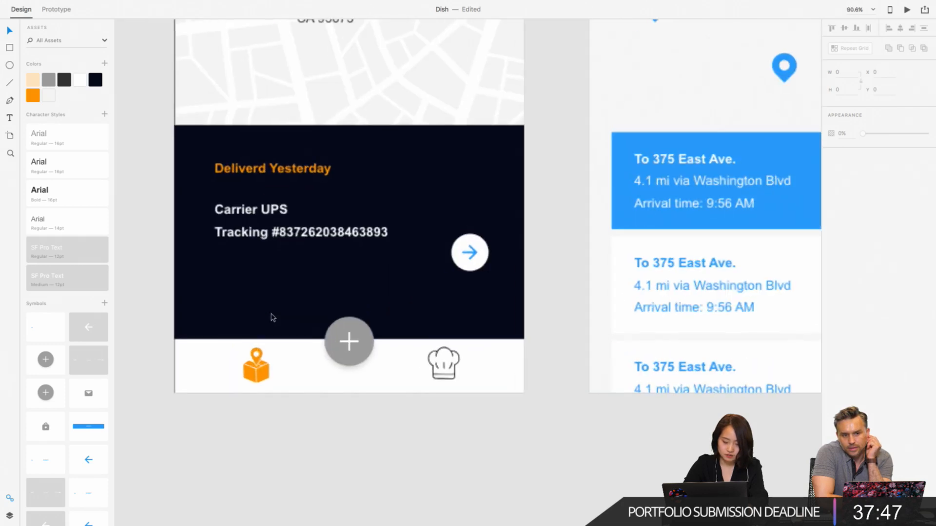
{"action": "double_click", "coordinate": [277, 212]}
{"action": "left_click", "coordinate": [261, 211]}
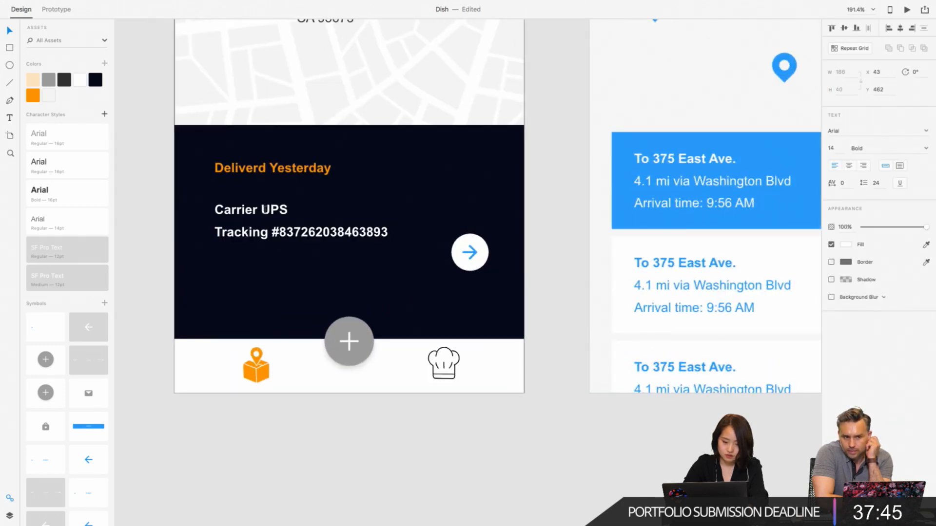
{"action": "left_click_drag", "start_coordinate": [264, 210], "coordinate": [288, 210]}
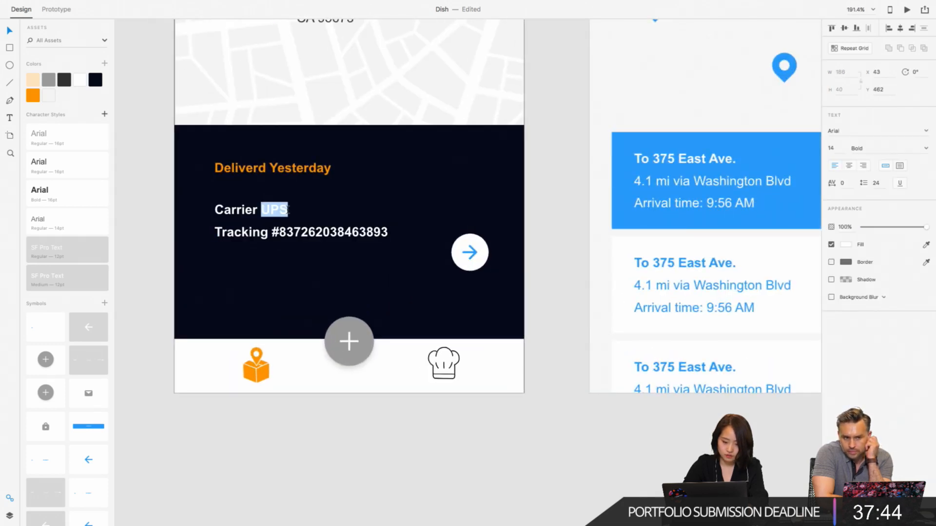
{"action": "left_click", "coordinate": [925, 149]}
{"action": "left_click", "coordinate": [926, 149]}
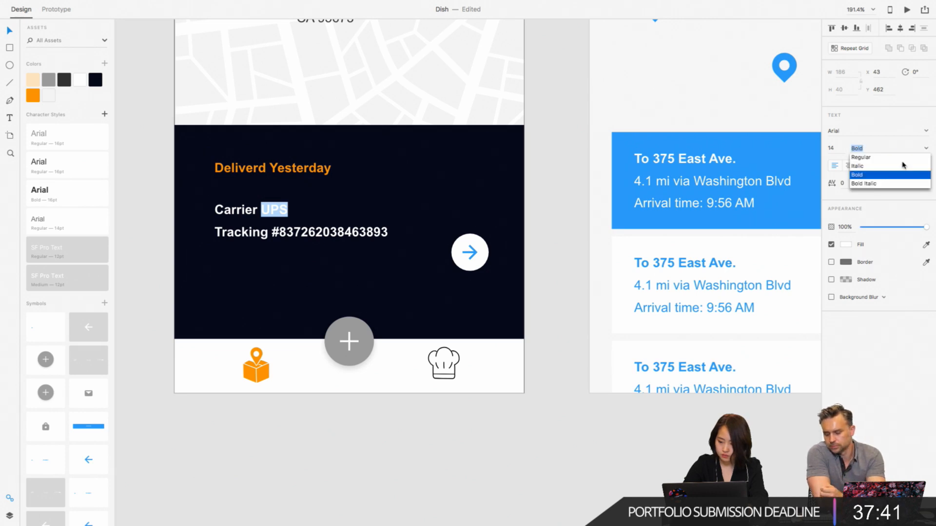
{"action": "left_click", "coordinate": [905, 163]}
- Set the tracking number, including its # sign, to the Regular font weight
{"action": "double_click", "coordinate": [287, 233]}
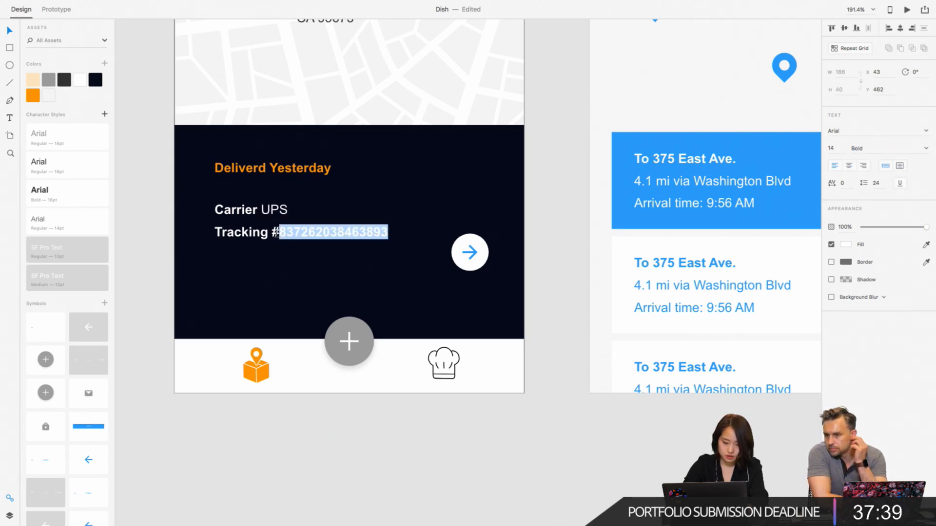
{"action": "double_click", "coordinate": [275, 233]}
{"action": "left_click", "coordinate": [274, 233]}
{"action": "left_click_drag", "start_coordinate": [272, 233], "coordinate": [400, 233]}
{"action": "left_click", "coordinate": [926, 149]}
{"action": "left_click", "coordinate": [920, 157]}
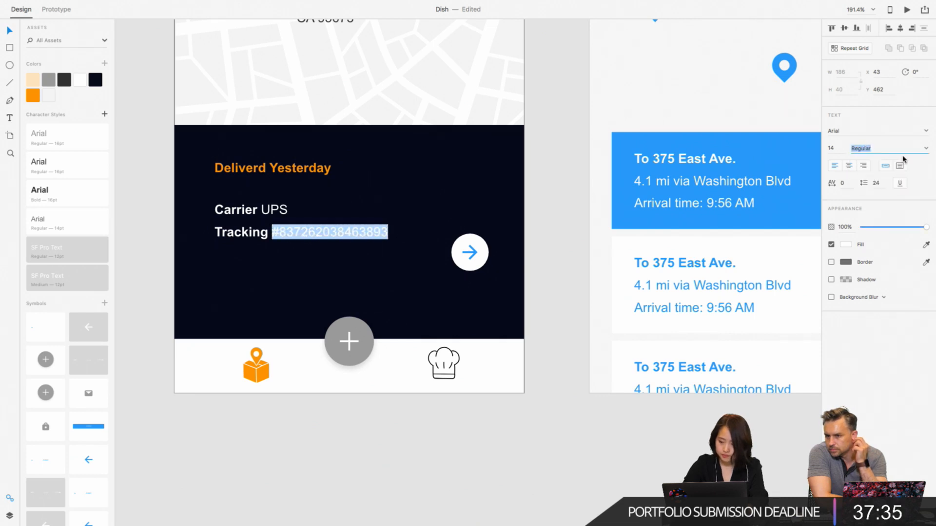
{"action": "key", "text": "Escape"}
{"action": "key", "text": "super+minus"}
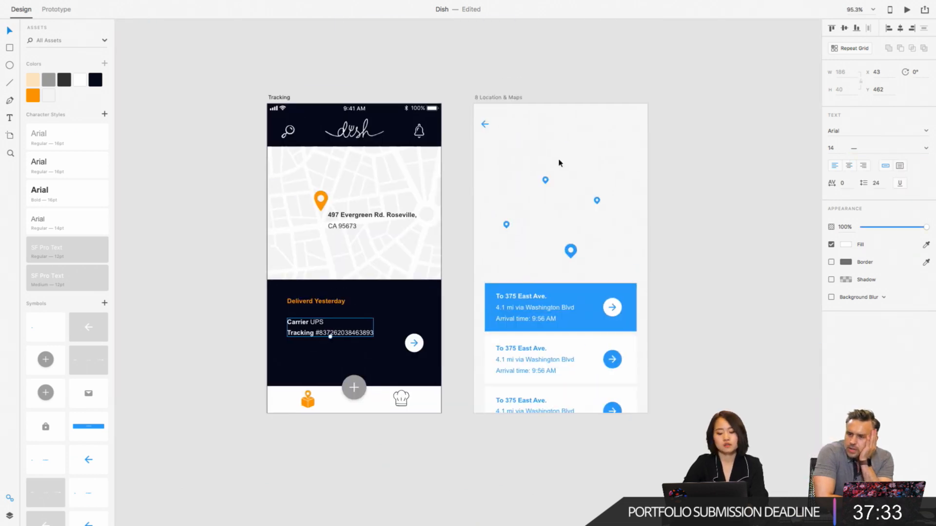
{"action": "left_click", "coordinate": [238, 269]}
- Move the carrier and tracking text down in the dark panel, and lower "Deliverd Yesterday" to Y 462 just above it
{"action": "scroll", "coordinate": [238, 270], "scroll_direction": "up", "scroll_amount": 3}
{"action": "scroll", "coordinate": [239, 272], "scroll_direction": "down", "scroll_amount": 3}
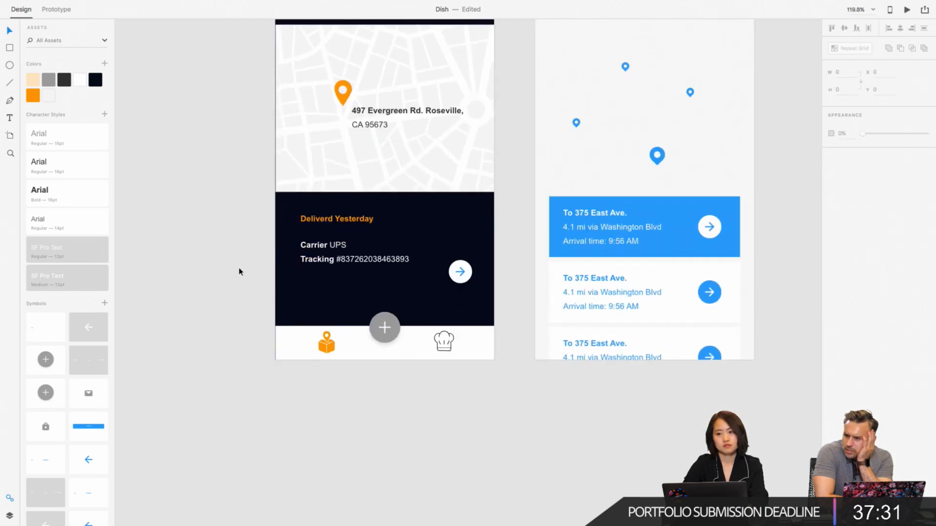
{"action": "left_click", "coordinate": [343, 258]}
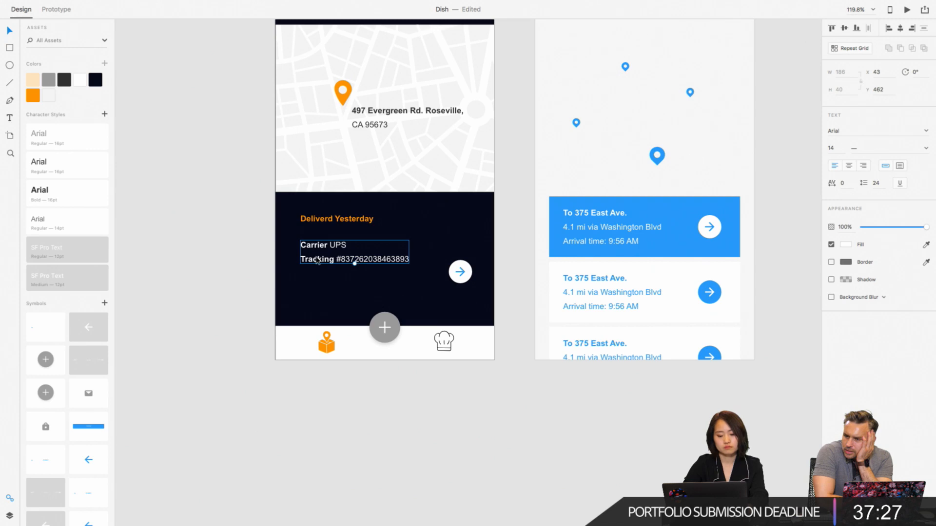
{"action": "left_click_drag", "start_coordinate": [318, 260], "coordinate": [317, 280]}
{"action": "left_click_drag", "start_coordinate": [324, 222], "coordinate": [324, 248]}
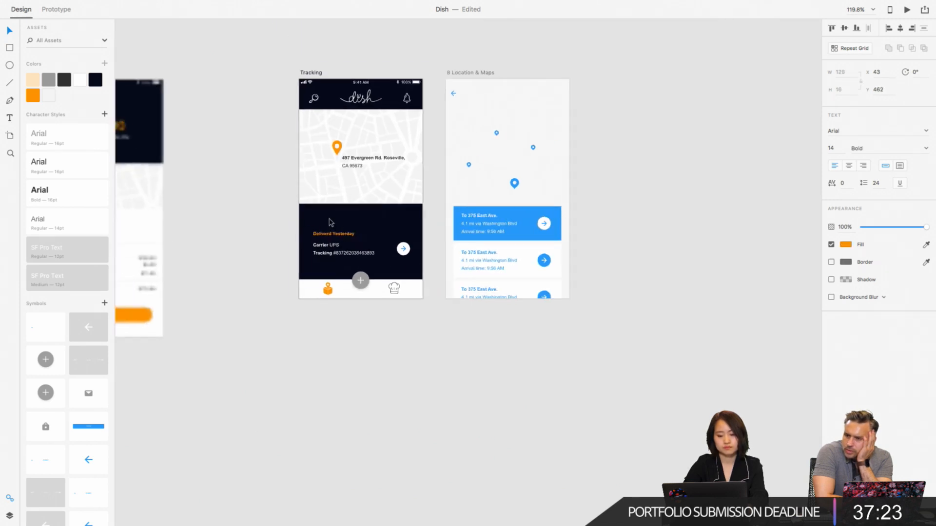
- Extend the lower edge of the Tracking screen's map down to shorten the visible dark panel above "Deliverd Yesterday"
{"action": "scroll", "coordinate": [324, 246], "scroll_direction": "down", "scroll_amount": 5}
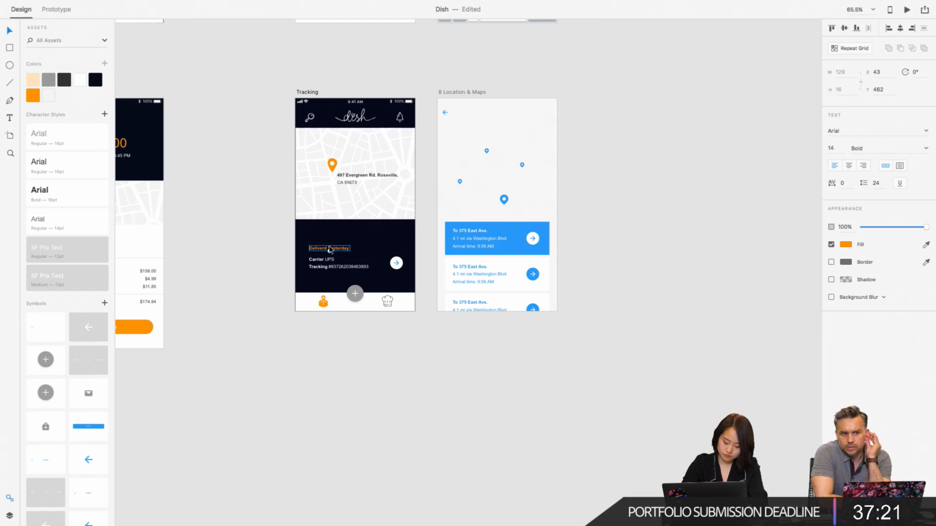
{"action": "left_click", "coordinate": [321, 215]}
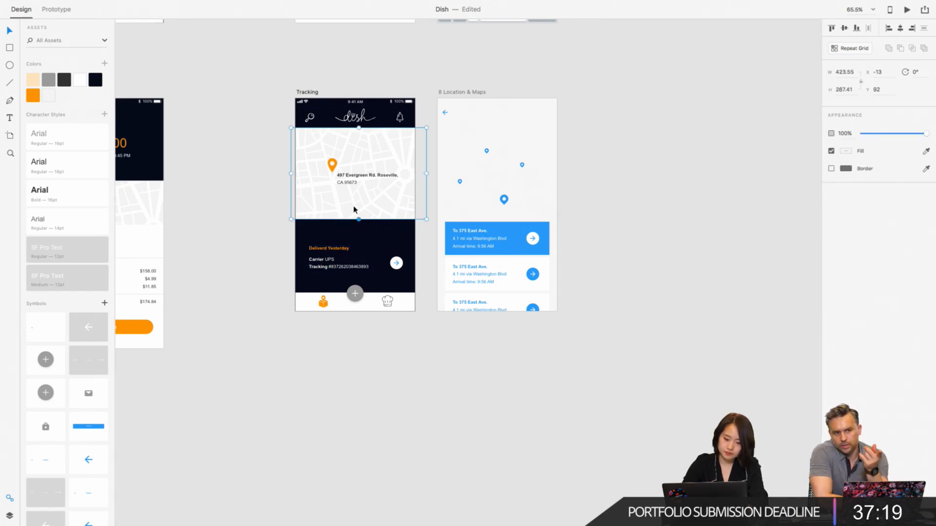
{"action": "scroll", "coordinate": [354, 210], "scroll_direction": "up", "scroll_amount": 4}
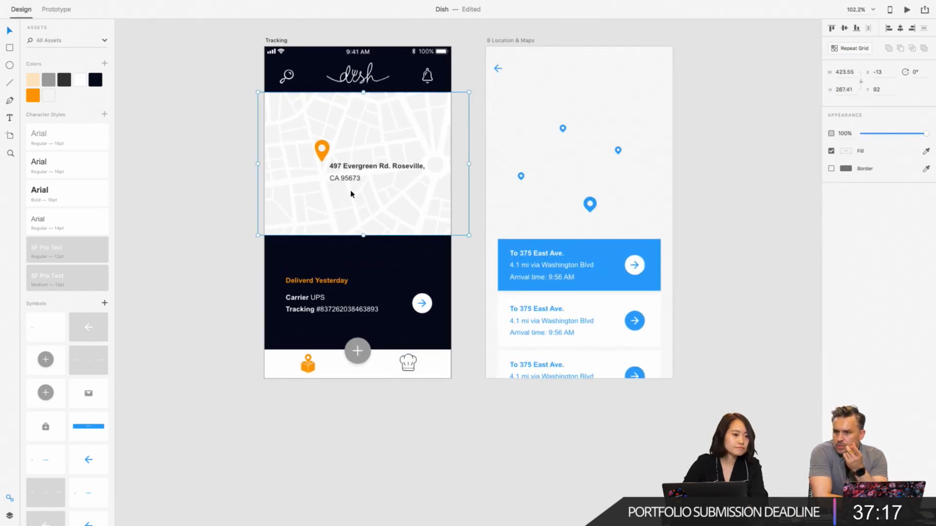
{"action": "scroll", "coordinate": [351, 194], "scroll_direction": "down", "scroll_amount": 2}
{"action": "scroll", "coordinate": [351, 194], "scroll_direction": "left", "scroll_amount": 1}
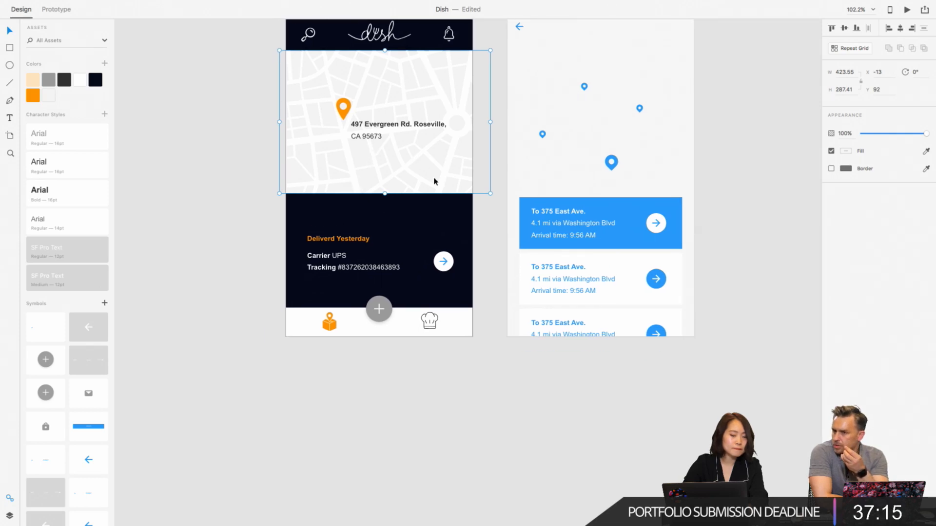
{"action": "left_click_drag", "start_coordinate": [385, 194], "coordinate": [386, 213]}
- Fill the circular arrow button's background in the dark panel with the saved orange
{"action": "left_click", "coordinate": [442, 261]}
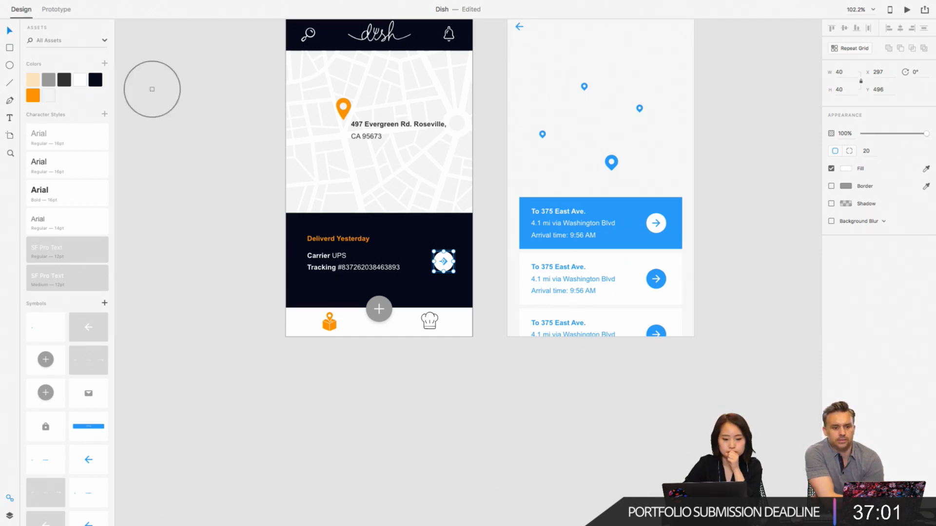
{"action": "left_click", "coordinate": [32, 95]}
{"action": "left_click", "coordinate": [194, 199]}
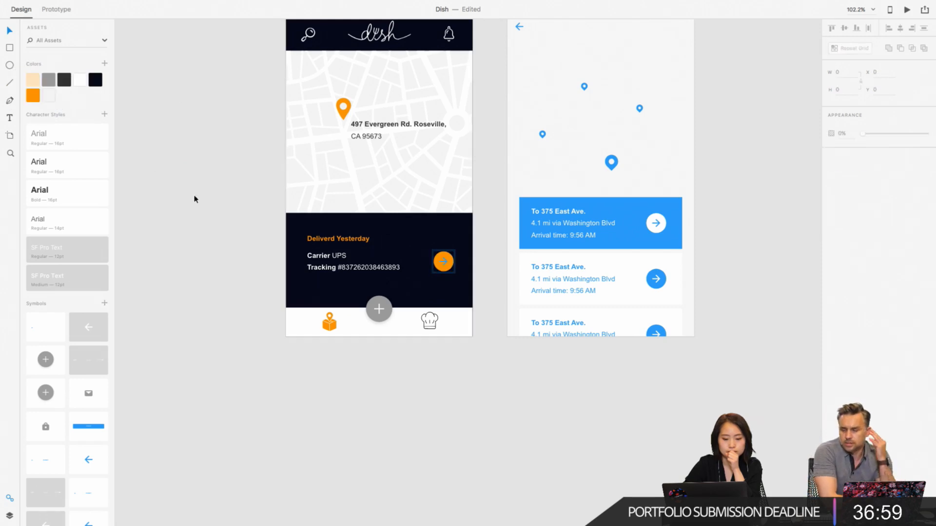
- Recolour the arrow icon inside the orange circle button with white sampled from the saved colours
{"action": "scroll", "coordinate": [393, 249], "scroll_direction": "up", "scroll_amount": 3}
{"action": "left_click", "coordinate": [470, 273]}
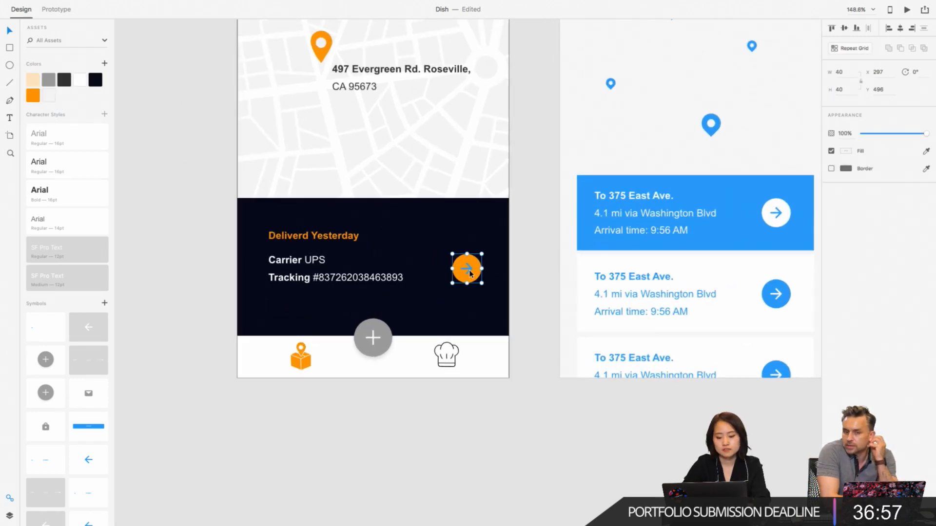
{"action": "double_click", "coordinate": [470, 272]}
{"action": "left_click", "coordinate": [926, 152]}
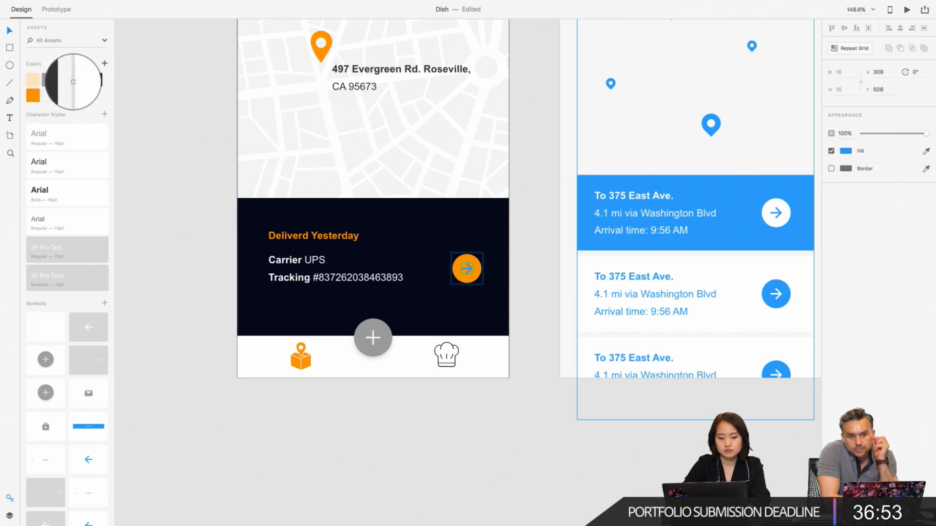
{"action": "left_click", "coordinate": [79, 81]}
{"action": "left_click", "coordinate": [213, 207]}
{"action": "scroll", "coordinate": [213, 208], "scroll_direction": "down", "scroll_amount": 5}
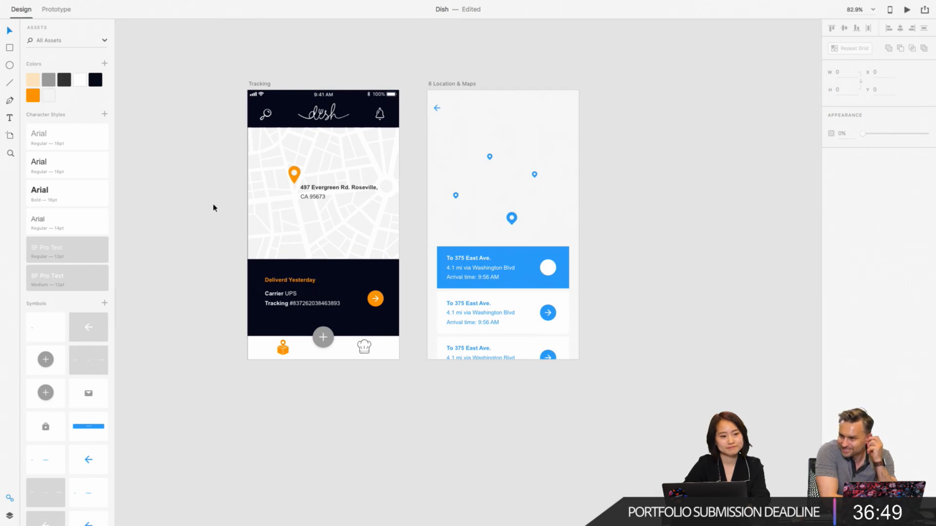
- Delete the "8 Location & Maps" reference artboard beside the Tracking screen
{"action": "scroll", "coordinate": [213, 208], "scroll_direction": "down", "scroll_amount": 3}
{"action": "scroll", "coordinate": [213, 207], "scroll_direction": "left", "scroll_amount": 3}
{"action": "scroll", "coordinate": [213, 208], "scroll_direction": "up", "scroll_amount": 1}
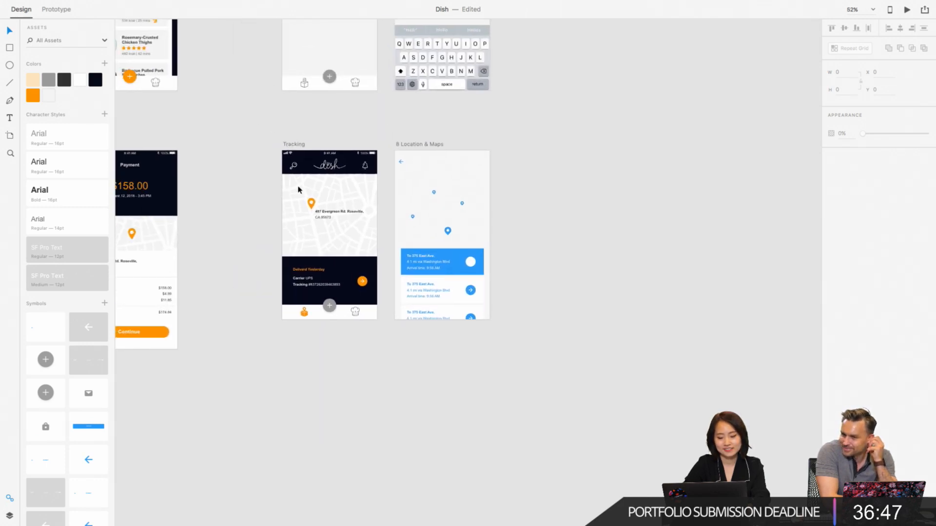
{"action": "left_click", "coordinate": [432, 146]}
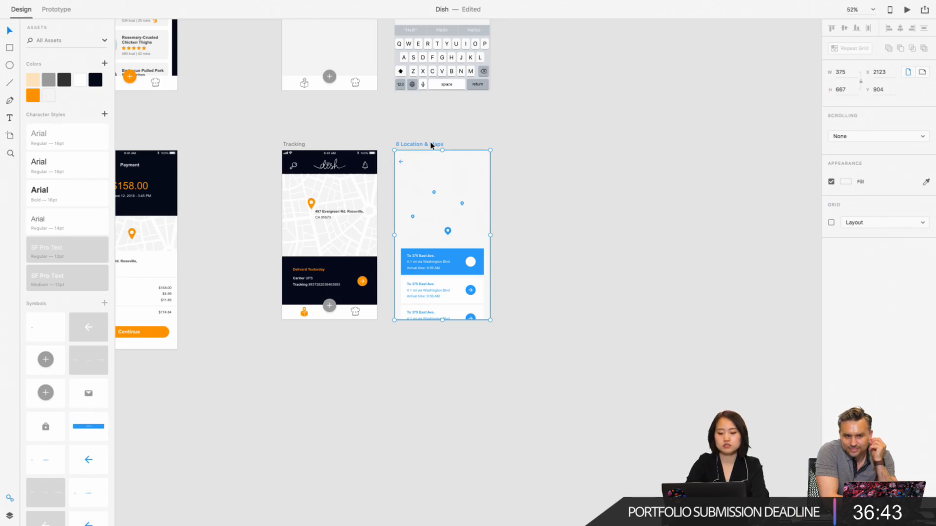
{"action": "key", "text": "Delete"}
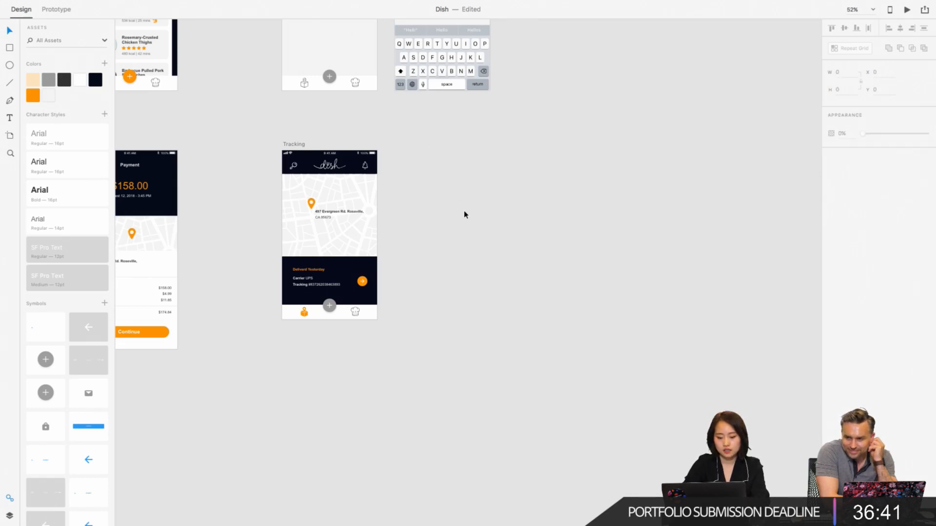
- Switch to the minimized "Wires - Mobile" wireframe document
{"action": "scroll", "coordinate": [464, 215], "scroll_direction": "down", "scroll_amount": 5}
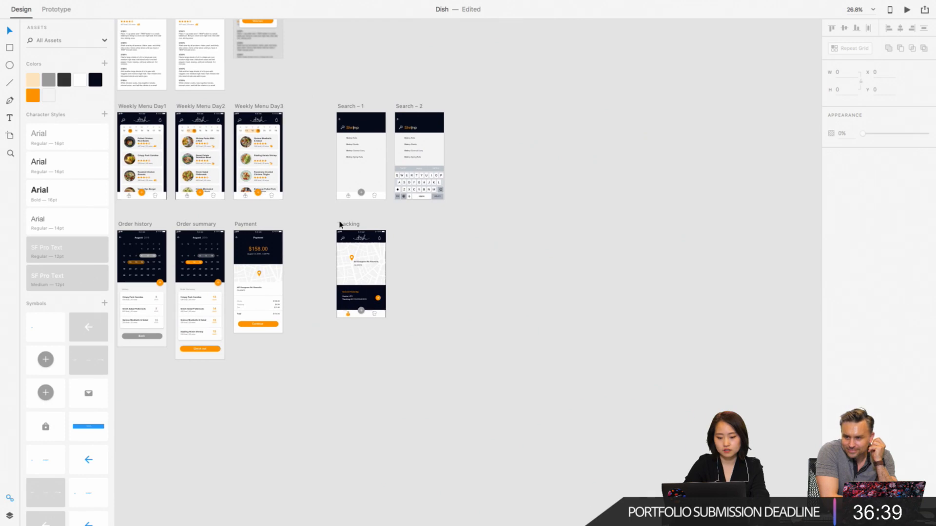
{"action": "left_click", "coordinate": [340, 225]}
{"action": "mouse_move", "coordinate": [311, 504]}
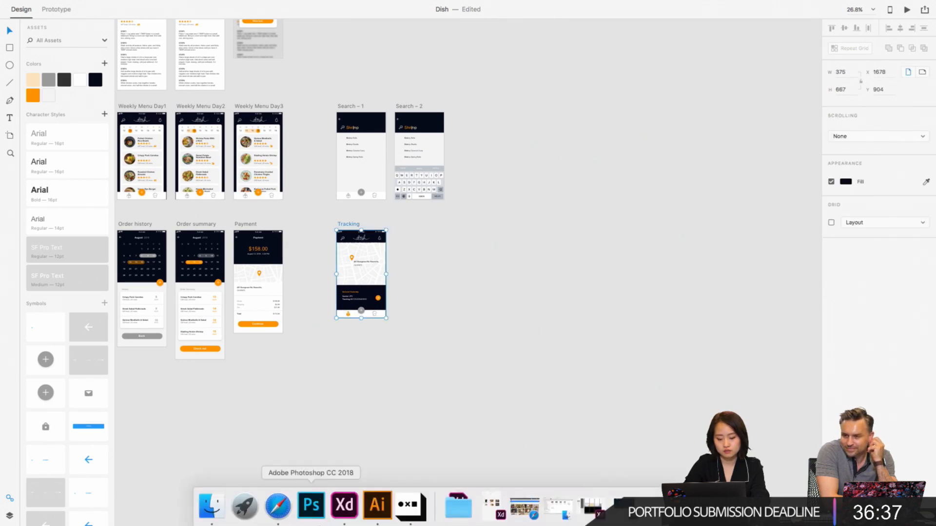
{"action": "left_click", "coordinate": [653, 504]}
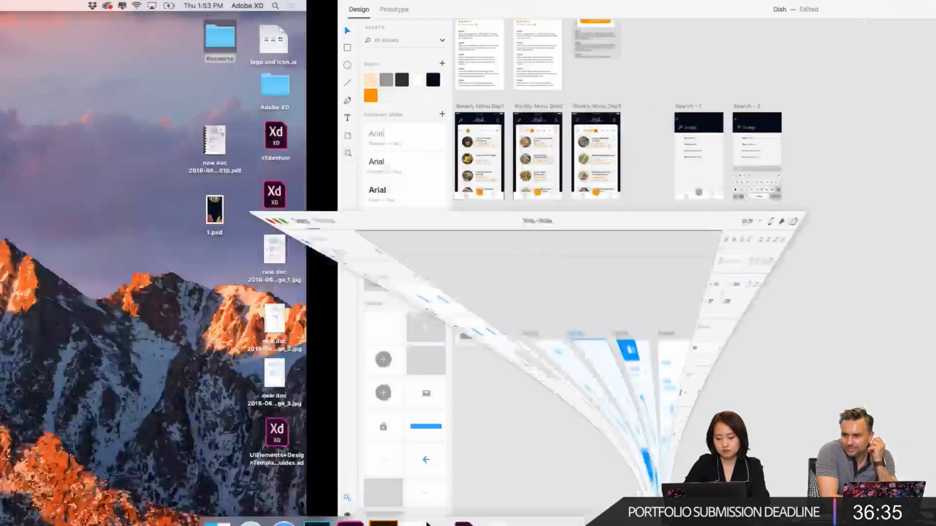
- Browse the wireframe sections to the Profiles artboards and examine the available profile layouts
{"action": "scroll", "coordinate": [461, 98], "scroll_direction": "down", "scroll_amount": 5}
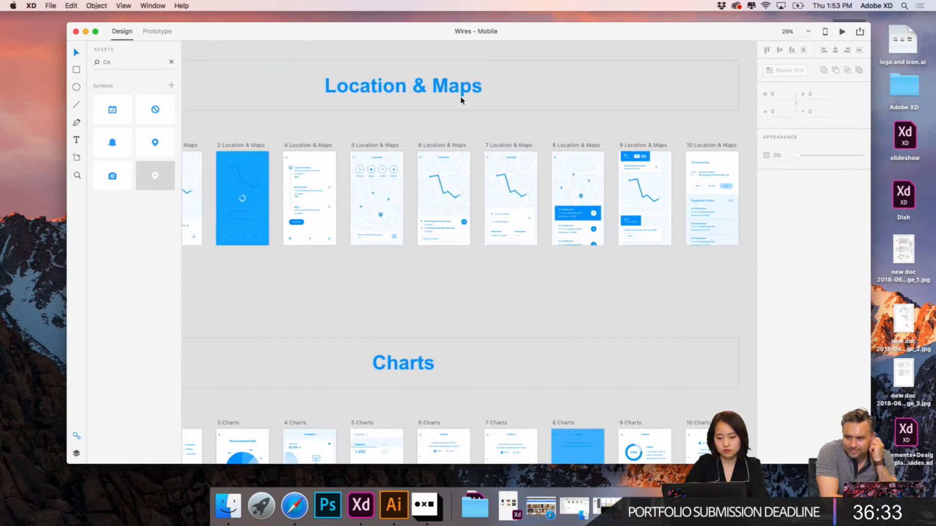
{"action": "scroll", "coordinate": [462, 99], "scroll_direction": "down", "scroll_amount": 5}
{"action": "scroll", "coordinate": [459, 104], "scroll_direction": "up", "scroll_amount": 5}
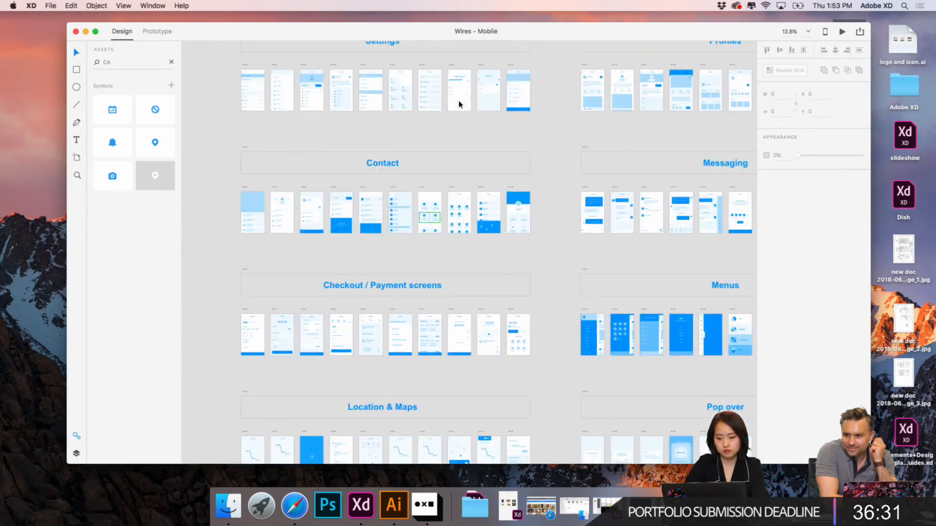
{"action": "scroll", "coordinate": [459, 103], "scroll_direction": "up", "scroll_amount": 3}
{"action": "scroll", "coordinate": [632, 180], "scroll_direction": "up", "scroll_amount": 4}
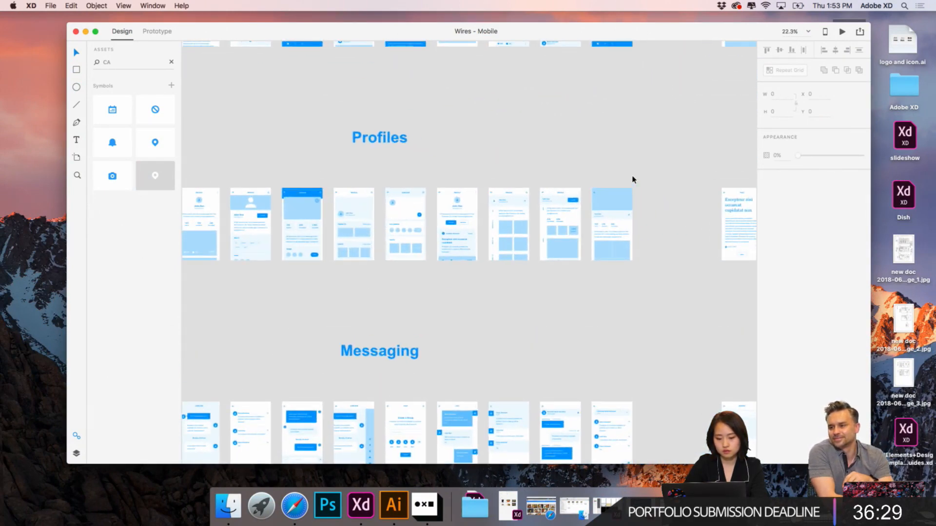
{"action": "scroll", "coordinate": [633, 180], "scroll_direction": "left", "scroll_amount": 4}
{"action": "scroll", "coordinate": [259, 193], "scroll_direction": "up", "scroll_amount": 4}
{"action": "scroll", "coordinate": [358, 206], "scroll_direction": "left", "scroll_amount": 2}
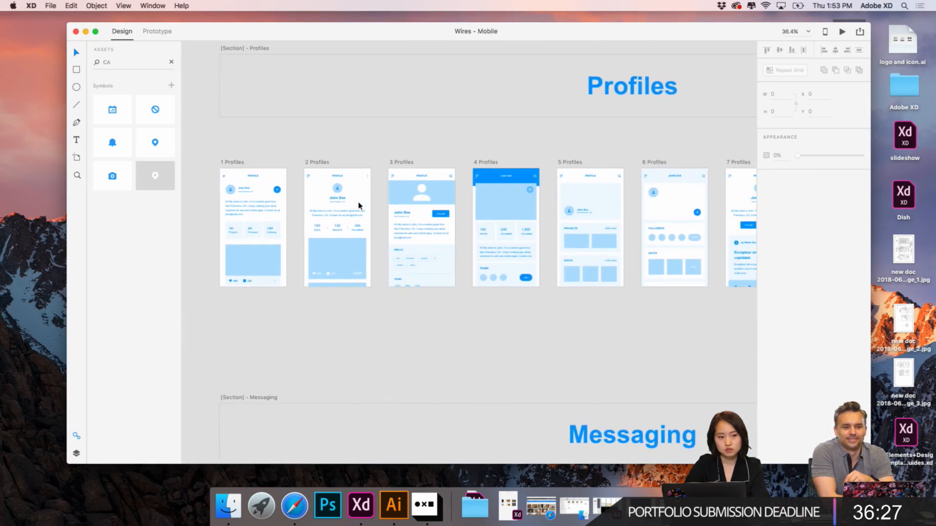
{"action": "scroll", "coordinate": [359, 206], "scroll_direction": "up", "scroll_amount": 1}
{"action": "scroll", "coordinate": [359, 206], "scroll_direction": "left", "scroll_amount": 1}
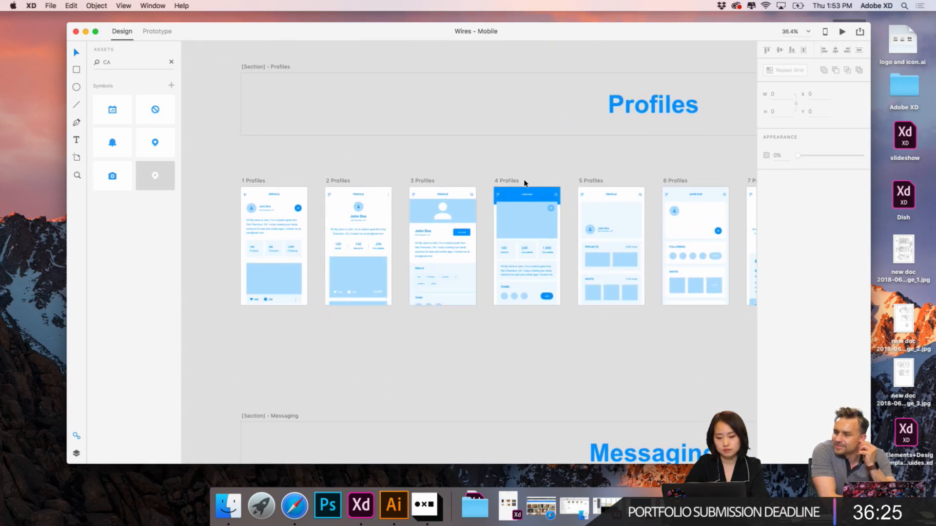
- Copy the "3 Profiles" artboard from the wireframe kit, minimize that document and return to the Dish document
{"action": "left_click", "coordinate": [424, 183]}
{"action": "key", "text": "super+3"}
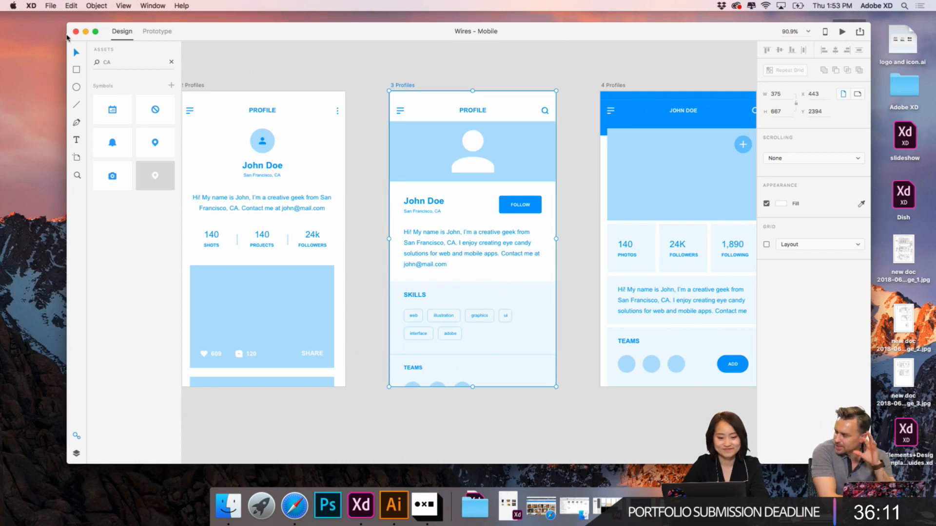
{"action": "left_click", "coordinate": [86, 32]}
{"action": "left_click", "coordinate": [340, 509]}
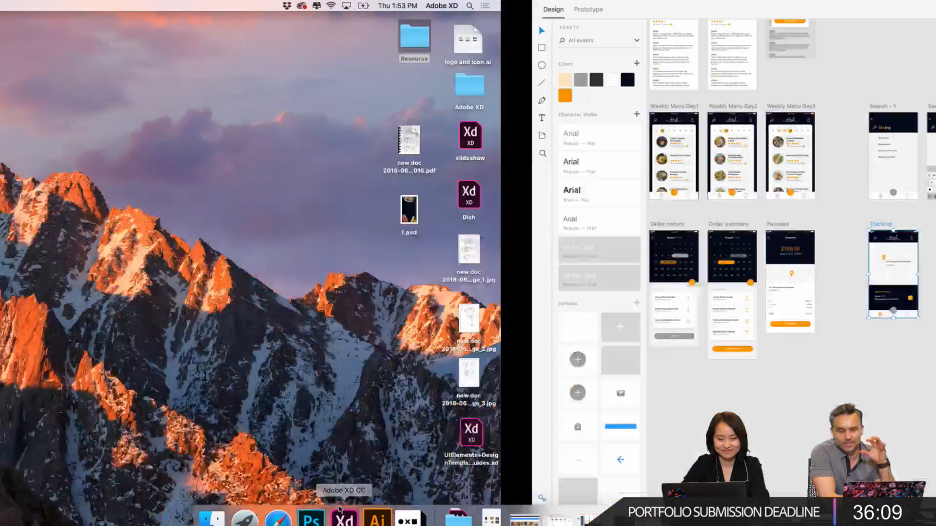
{"action": "left_click", "coordinate": [536, 314]}
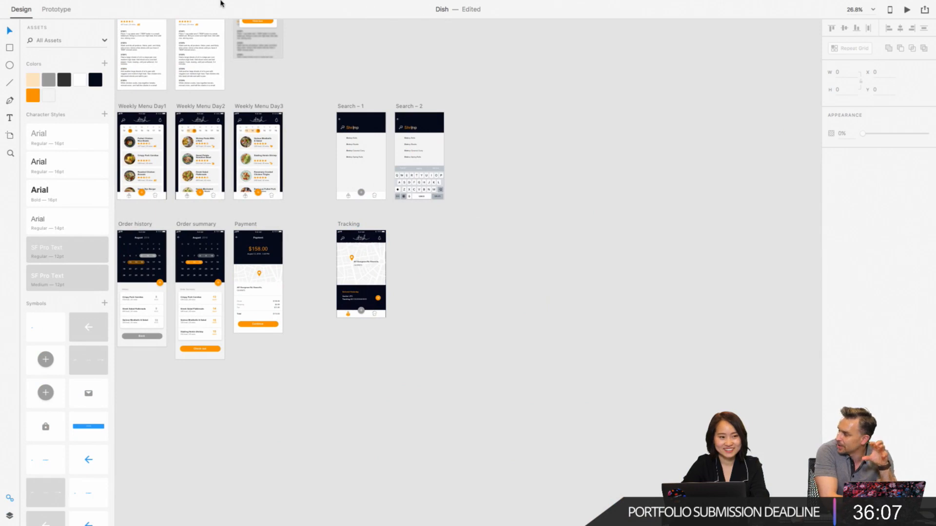
- Save the Dish document
{"action": "mouse_move", "coordinate": [221, 3]}
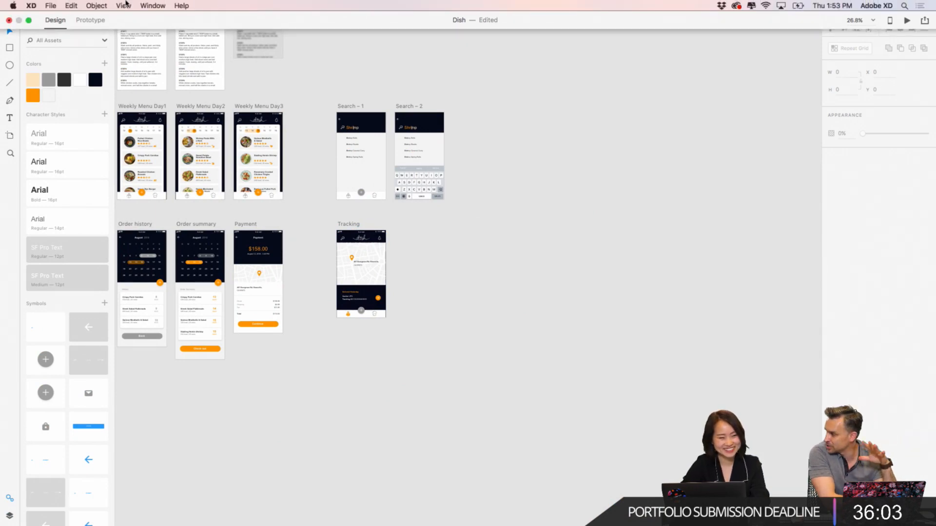
{"action": "left_click", "coordinate": [54, 5]}
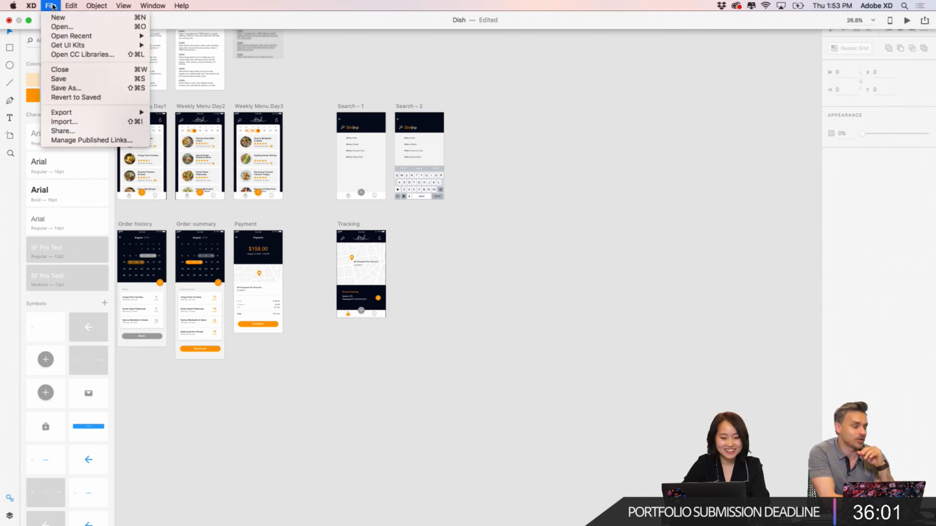
{"action": "left_click", "coordinate": [69, 78]}
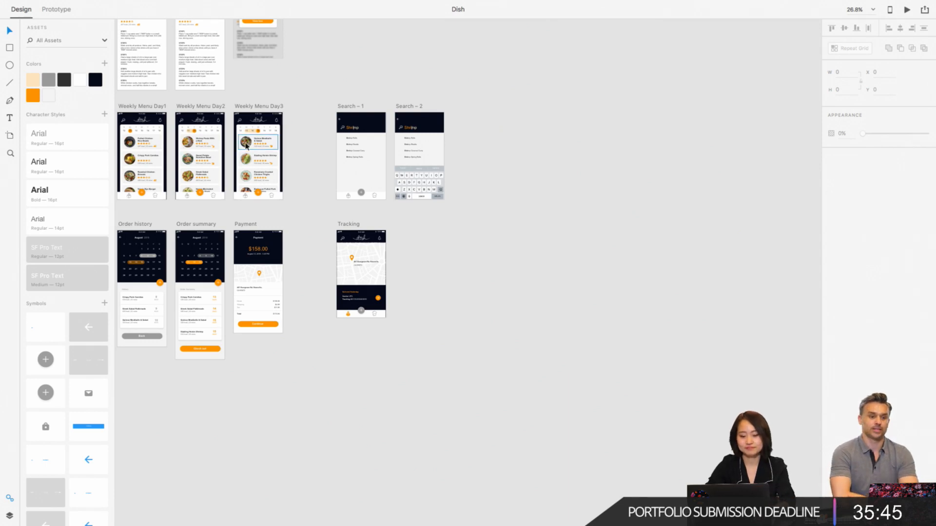
- Paste the "3 Profiles" artboard beside the Tracking screen and move it farther away, leaving room for another artboard between them
{"action": "scroll", "coordinate": [432, 259], "scroll_direction": "up", "scroll_amount": 5}
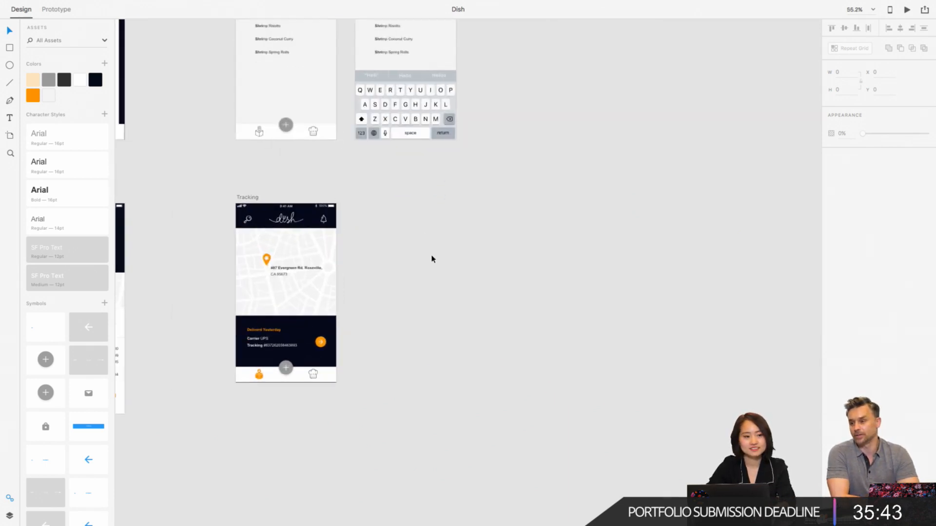
{"action": "key", "text": "super+v"}
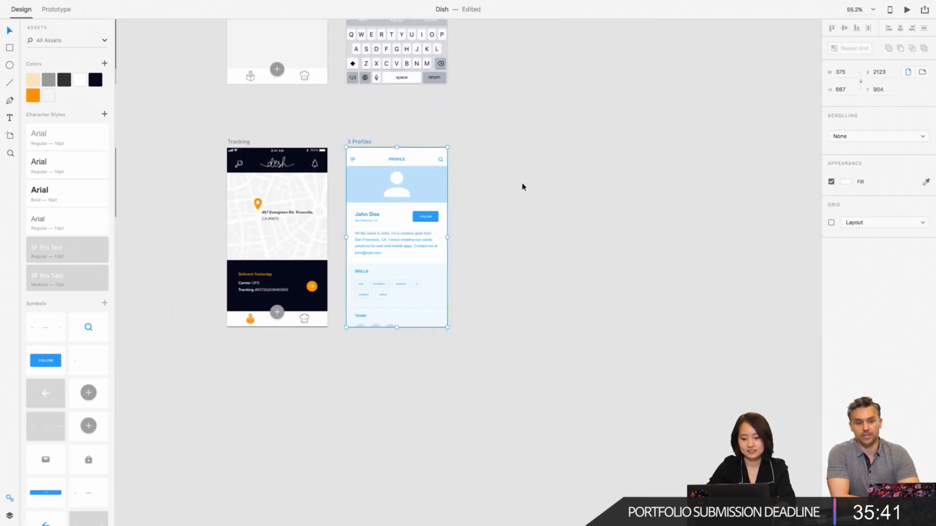
{"action": "left_click_drag", "start_coordinate": [369, 142], "coordinate": [613, 148]}
{"action": "left_click", "coordinate": [453, 147]}
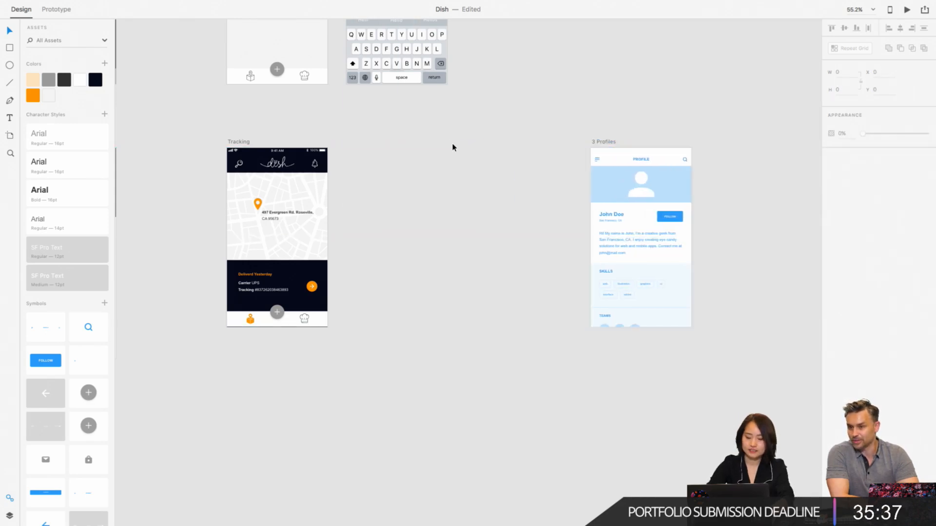
- Duplicate the Tracking artboard into the space between it and the profile wireframe
{"action": "left_click", "coordinate": [239, 143]}
{"action": "left_click", "coordinate": [447, 218]}
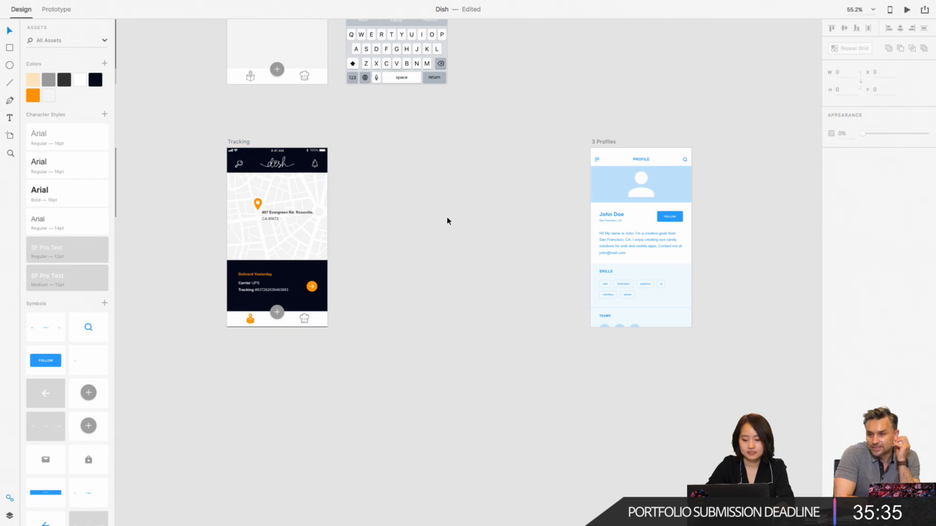
{"action": "key", "text": "super+v"}
{"action": "left_click", "coordinate": [498, 183]}
{"action": "scroll", "coordinate": [498, 182], "scroll_direction": "up", "scroll_amount": 5}
{"action": "scroll", "coordinate": [498, 185], "scroll_direction": "down", "scroll_amount": 5}
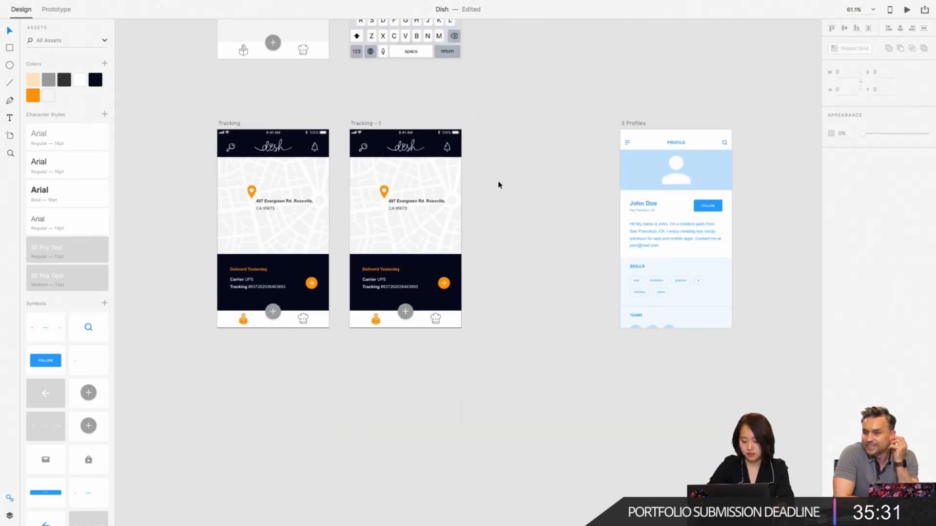
- Delete the map, the location pin and the address text from the duplicated Tracking artboard
{"action": "left_click", "coordinate": [411, 192]}
{"action": "key", "text": "Delete"}
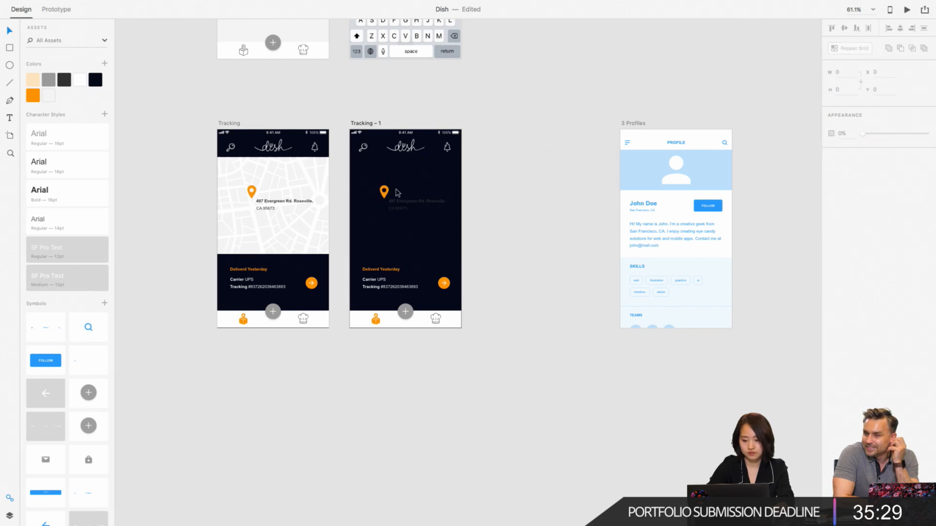
{"action": "left_click", "coordinate": [396, 190]}
{"action": "key", "text": "Delete"}
{"action": "scroll", "coordinate": [409, 205], "scroll_direction": "up", "scroll_amount": 5}
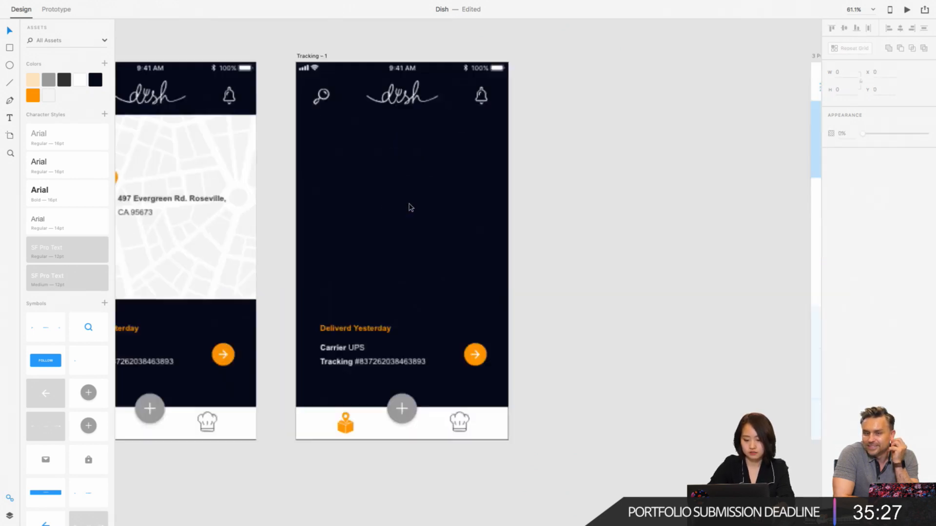
- Replace the orange package icon in the duplicated screen's navigation bar with the black outline version copied from the Search – 1 screen
{"action": "scroll", "coordinate": [410, 208], "scroll_direction": "up", "scroll_amount": 5}
{"action": "scroll", "coordinate": [410, 208], "scroll_direction": "down", "scroll_amount": 5}
{"action": "scroll", "coordinate": [411, 205], "scroll_direction": "down", "scroll_amount": 5}
{"action": "scroll", "coordinate": [422, 284], "scroll_direction": "down", "scroll_amount": 2}
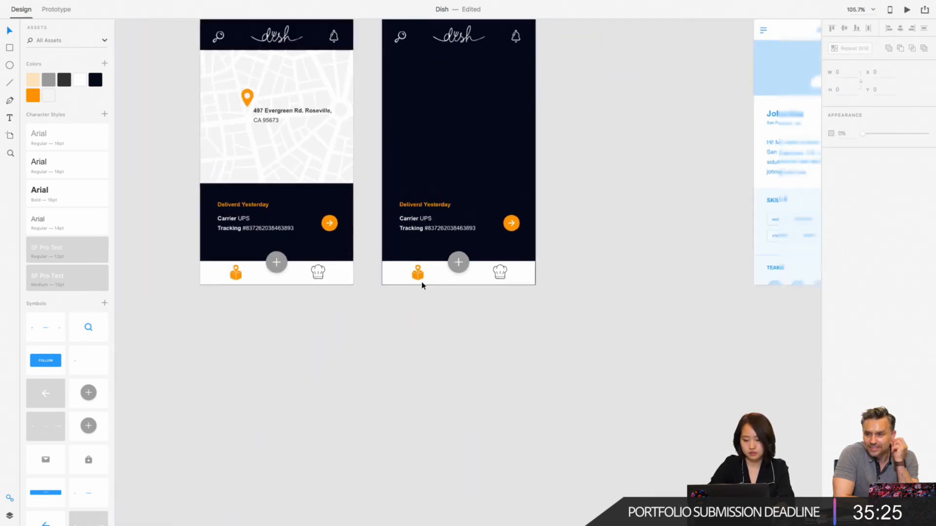
{"action": "scroll", "coordinate": [422, 284], "scroll_direction": "down", "scroll_amount": 5}
{"action": "scroll", "coordinate": [347, 98], "scroll_direction": "left", "scroll_amount": 2}
{"action": "left_click", "coordinate": [353, 84]}
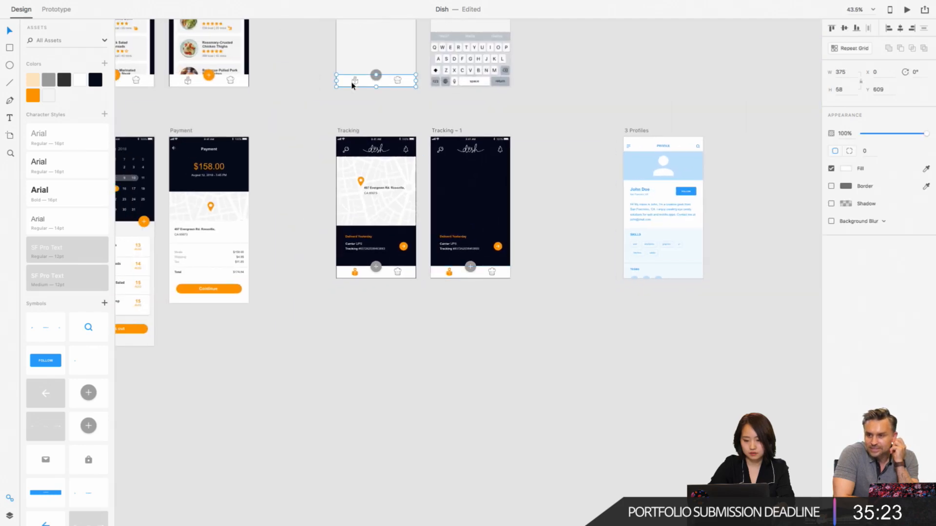
{"action": "double_click", "coordinate": [354, 81]}
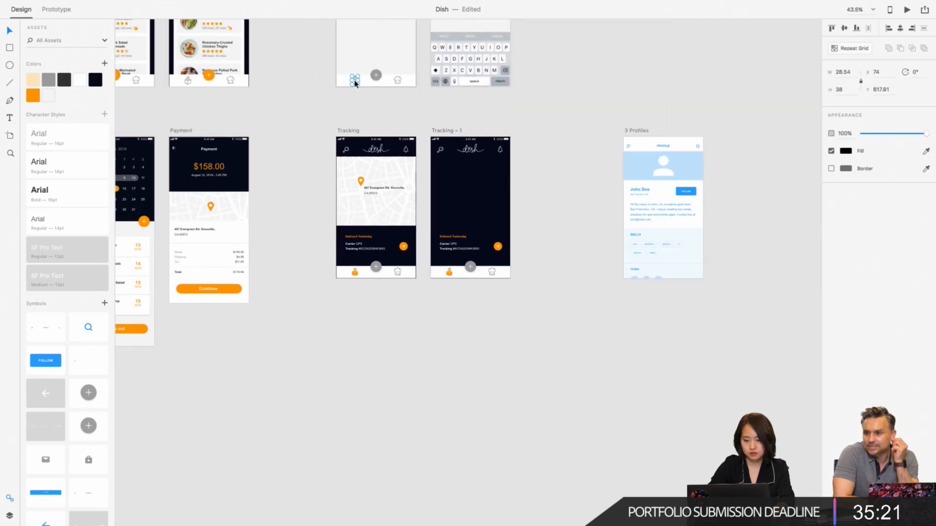
{"action": "scroll", "coordinate": [459, 288], "scroll_direction": "up", "scroll_amount": 3}
{"action": "scroll", "coordinate": [459, 289], "scroll_direction": "up", "scroll_amount": 2}
{"action": "double_click", "coordinate": [433, 250]}
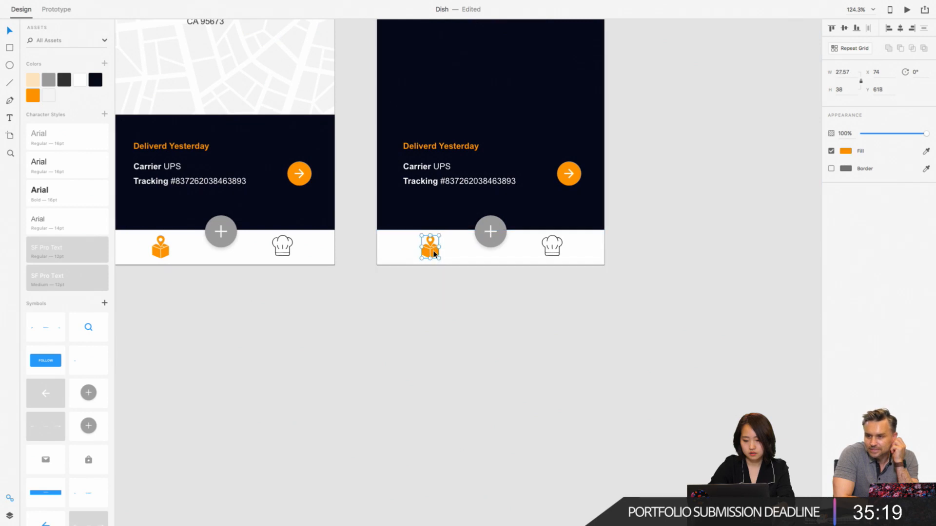
{"action": "scroll", "coordinate": [433, 250], "scroll_direction": "up", "scroll_amount": 5}
{"action": "scroll", "coordinate": [700, 370], "scroll_direction": "down", "scroll_amount": 8}
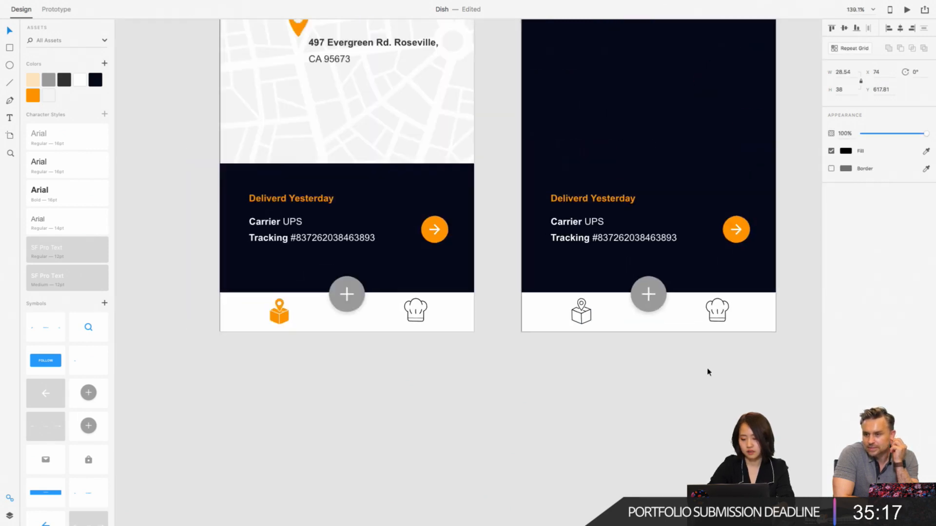
{"action": "scroll", "coordinate": [706, 370], "scroll_direction": "right", "scroll_amount": 3}
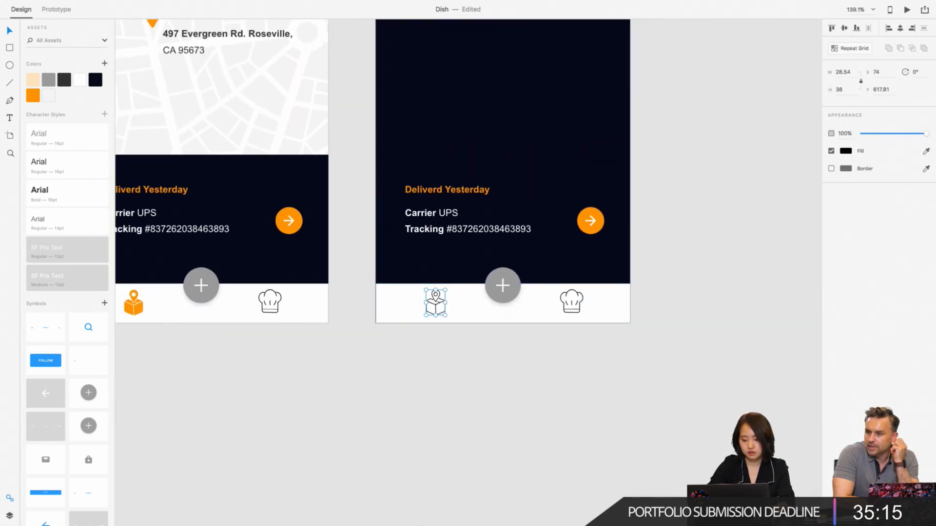
{"action": "left_click", "coordinate": [401, 410]}
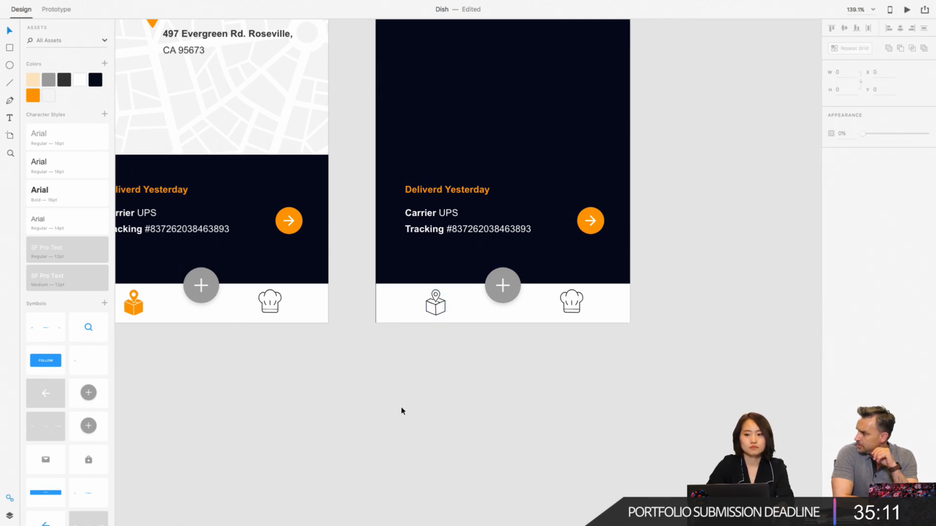
- Switch to the Noun Project app
{"action": "mouse_move", "coordinate": [410, 507]}
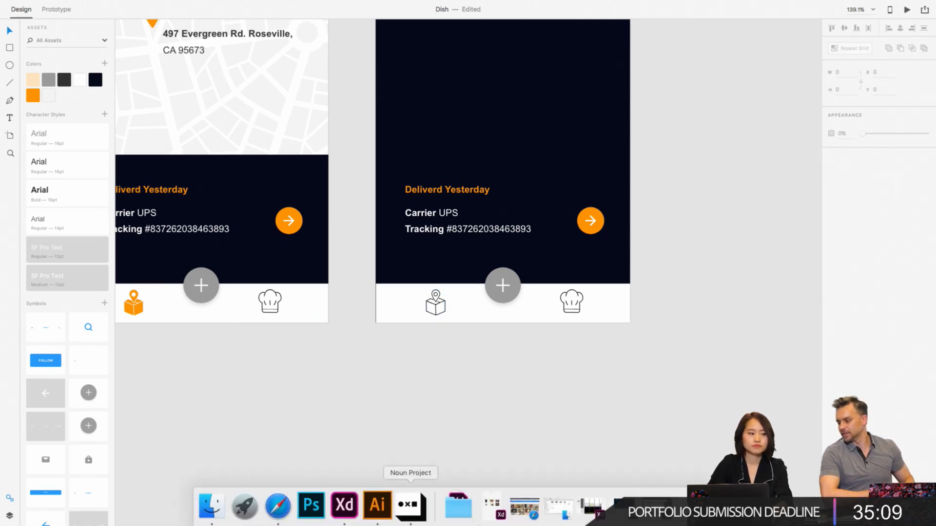
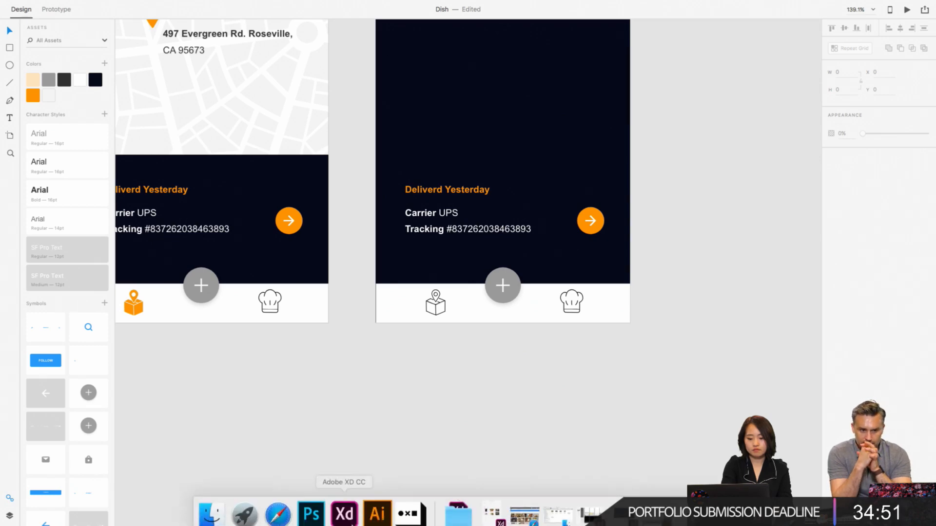
- Copy the orange chef hat icon from the Illustrator file and paste it onto the duplicated Tracking screen in Adobe XD
{"action": "left_click", "coordinate": [371, 509]}
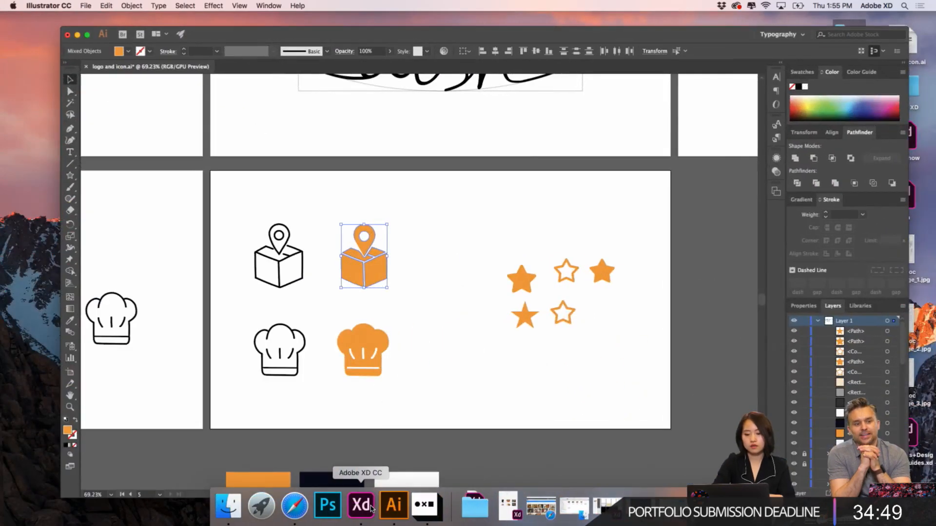
{"action": "left_click", "coordinate": [361, 355]}
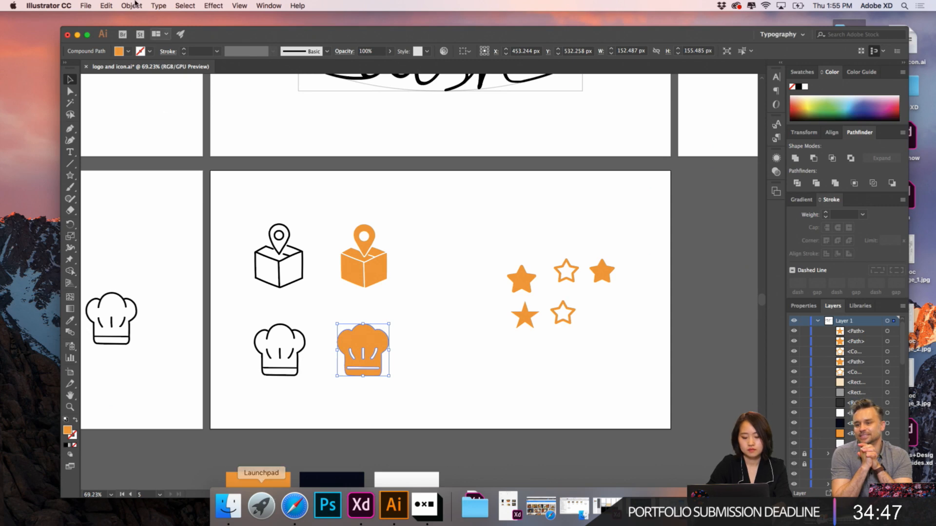
{"action": "left_click", "coordinate": [77, 35]}
{"action": "left_click", "coordinate": [343, 514]}
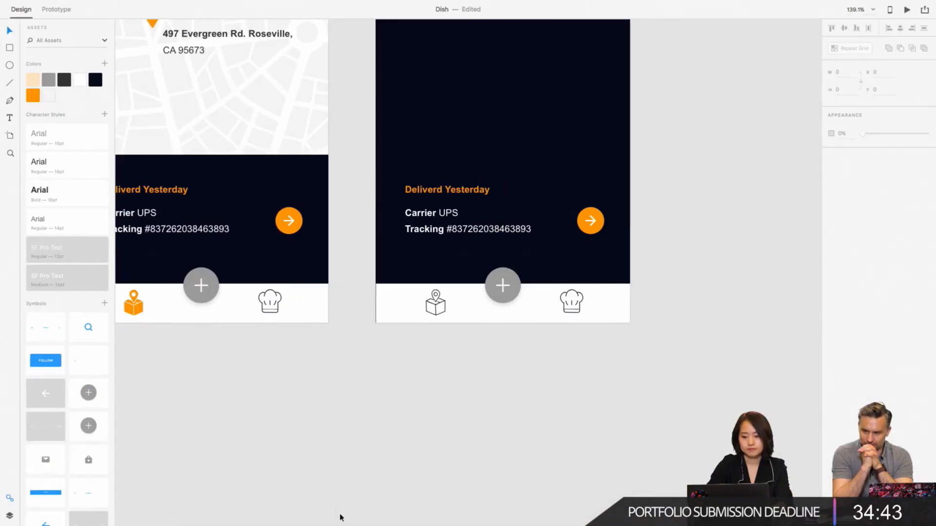
{"action": "double_click", "coordinate": [572, 306]}
{"action": "scroll", "coordinate": [571, 305], "scroll_direction": "right", "scroll_amount": 4}
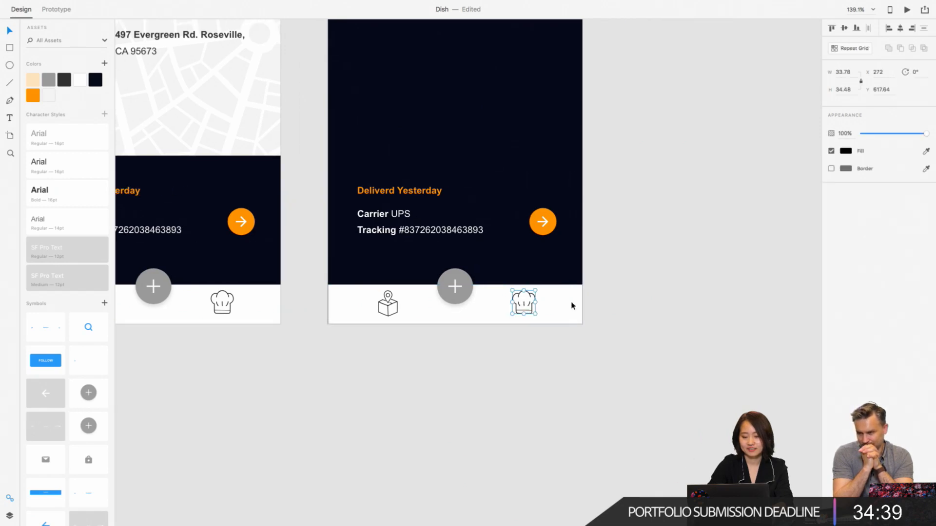
{"action": "key", "text": "super+v"}
{"action": "left_click_drag", "start_coordinate": [448, 135], "coordinate": [483, 143]}
- Set the height of the outline chef hat icon in the duplicated screen's navigation bar to 34, keeping its proportions
{"action": "left_click", "coordinate": [485, 300]}
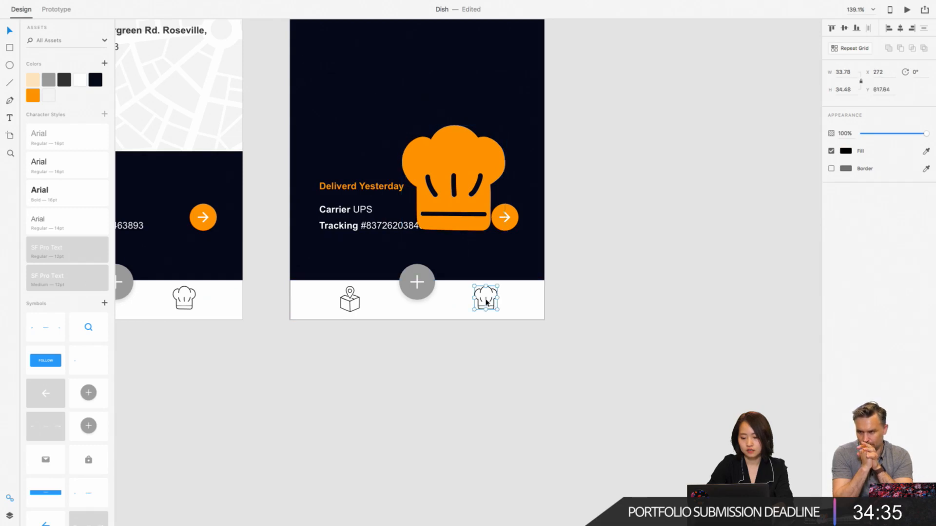
{"action": "left_click", "coordinate": [843, 90]}
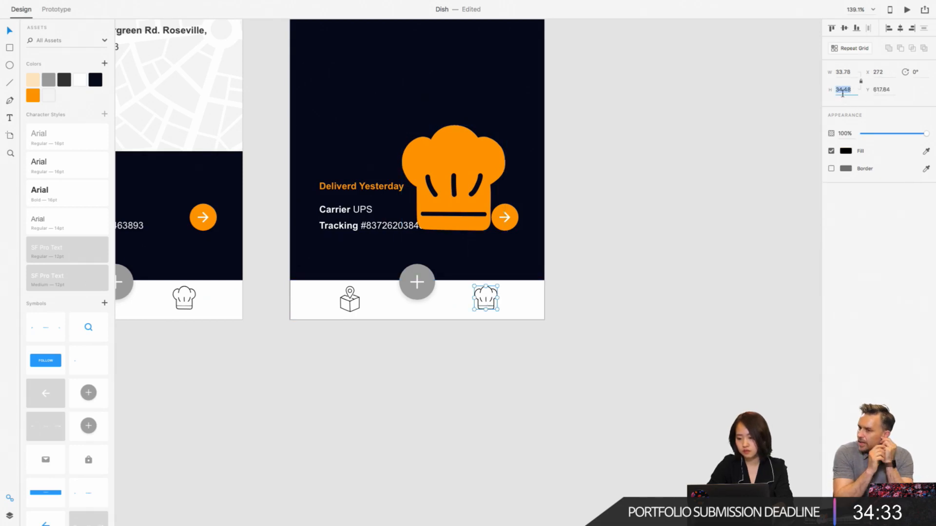
{"action": "type", "text": "34"}
{"action": "key", "text": "Return"}
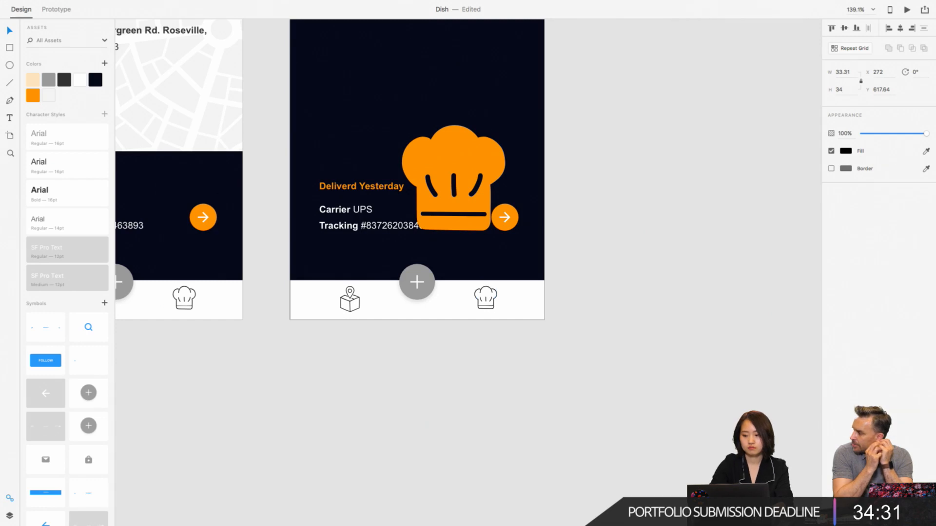
{"action": "key", "text": "super+z"}
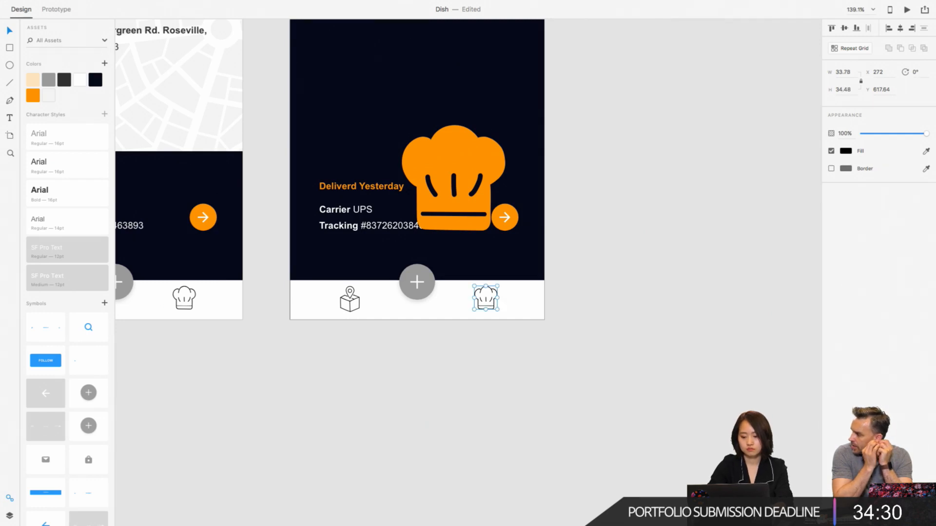
{"action": "left_click", "coordinate": [843, 89]}
{"action": "type", "text": "34"}
{"action": "key", "text": "Return"}
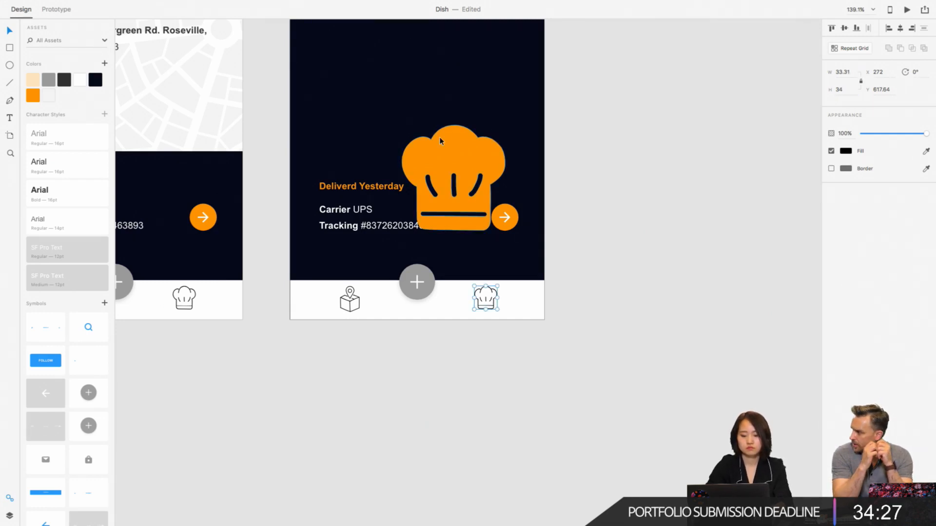
- Move the pasted orange chef hat closer to the navigation bar and scale it proportionally to a height of 34
{"action": "left_click", "coordinate": [459, 162]}
{"action": "left_click_drag", "start_coordinate": [480, 156], "coordinate": [493, 200]}
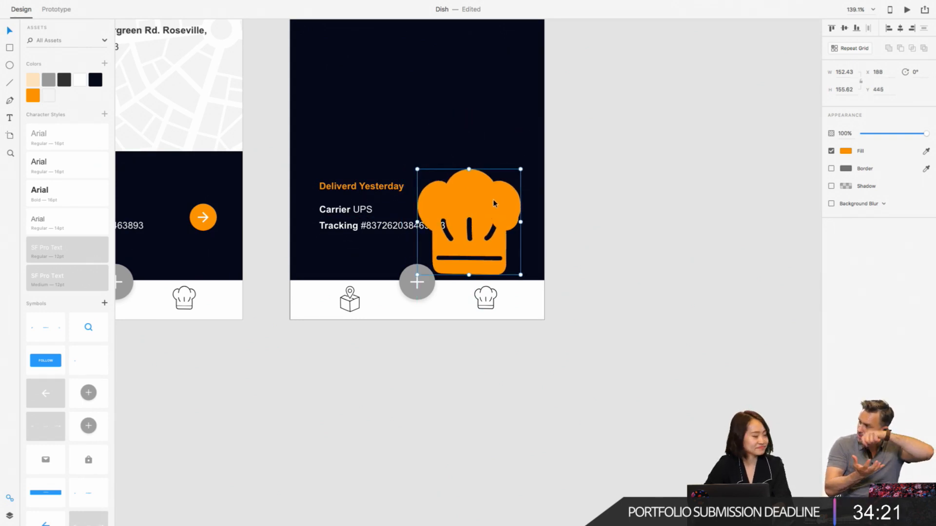
{"action": "left_click", "coordinate": [486, 302]}
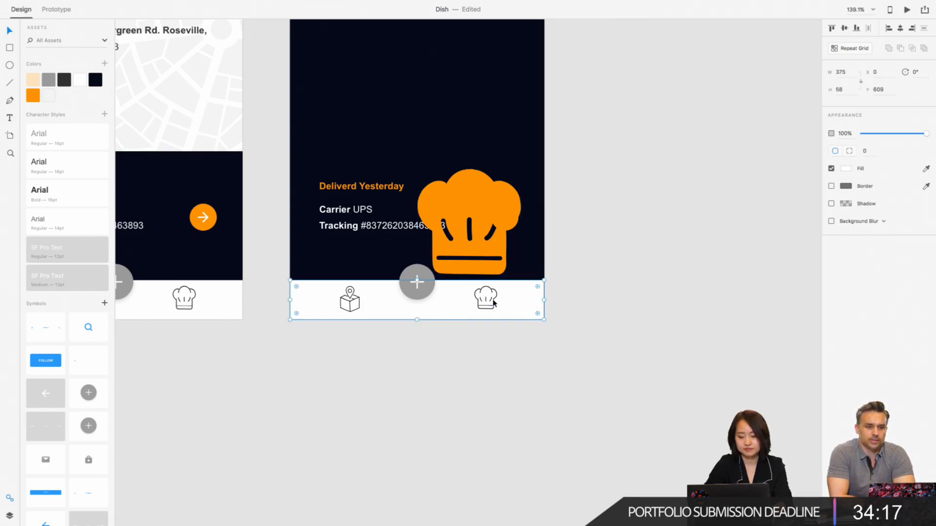
{"action": "double_click", "coordinate": [494, 302]}
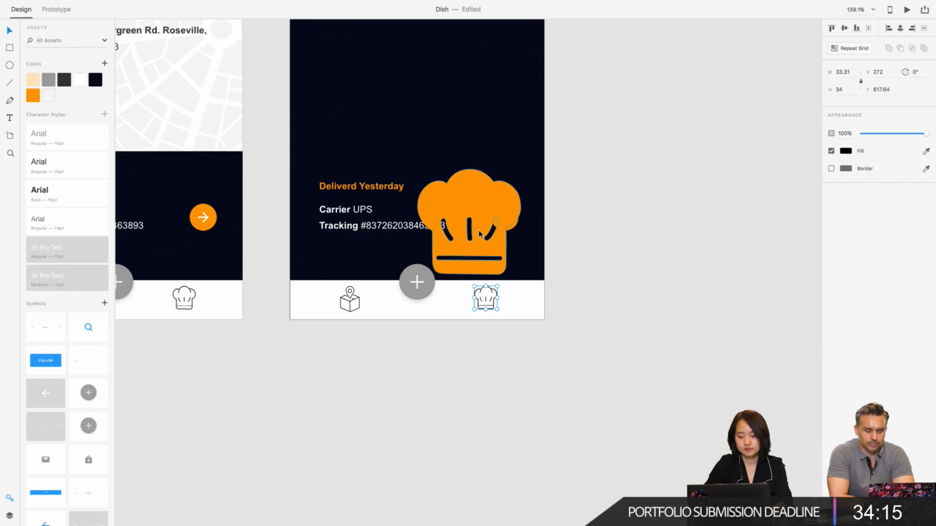
{"action": "left_click", "coordinate": [486, 200]}
{"action": "left_click", "coordinate": [847, 89]}
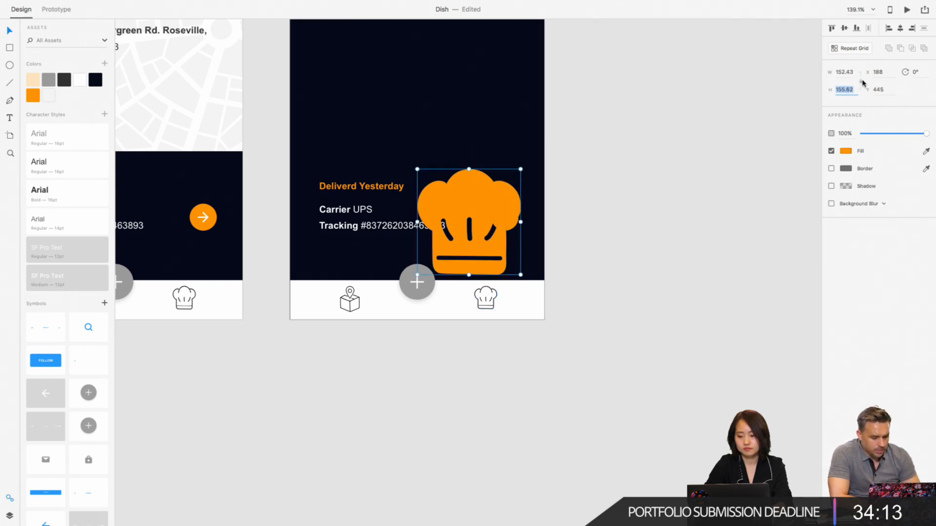
{"action": "type", "text": "34"}
{"action": "key", "text": "Return"}
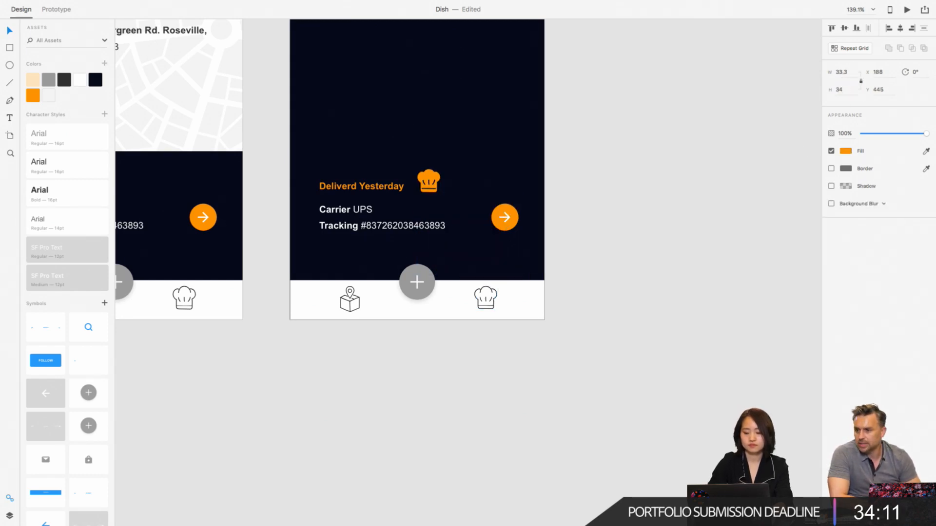
{"action": "left_click", "coordinate": [491, 296]}
{"action": "key", "text": "Delete"}
{"action": "left_click_drag", "start_coordinate": [435, 185], "coordinate": [499, 301]}
{"action": "key", "text": "super+z"}
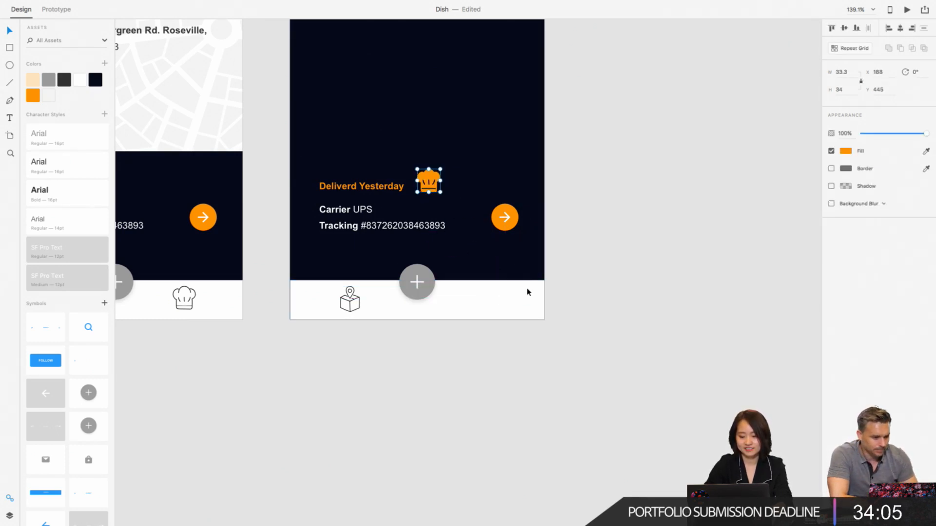
{"action": "key", "text": "super+z"}
- Move the orange chef hat into the navigation bar, directly over the outline chef hat at X 272, Y 618
{"action": "left_click", "coordinate": [592, 259]}
{"action": "scroll", "coordinate": [592, 259], "scroll_direction": "up", "scroll_amount": 5}
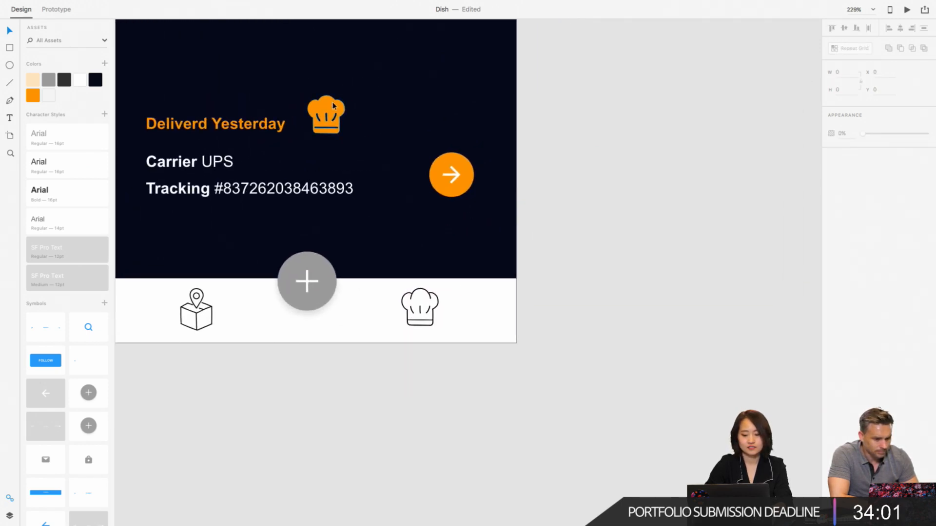
{"action": "left_click_drag", "start_coordinate": [334, 105], "coordinate": [469, 293]}
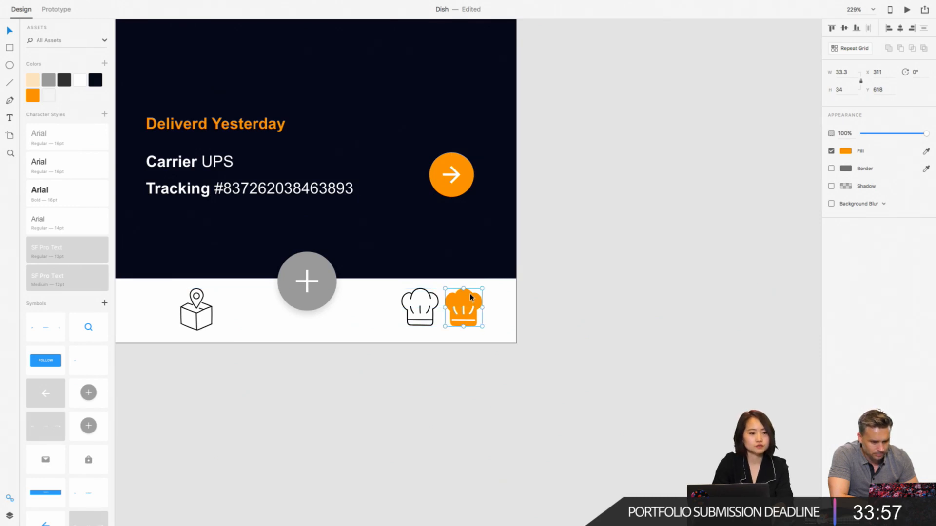
{"action": "scroll", "coordinate": [469, 293], "scroll_direction": "up", "scroll_amount": 3}
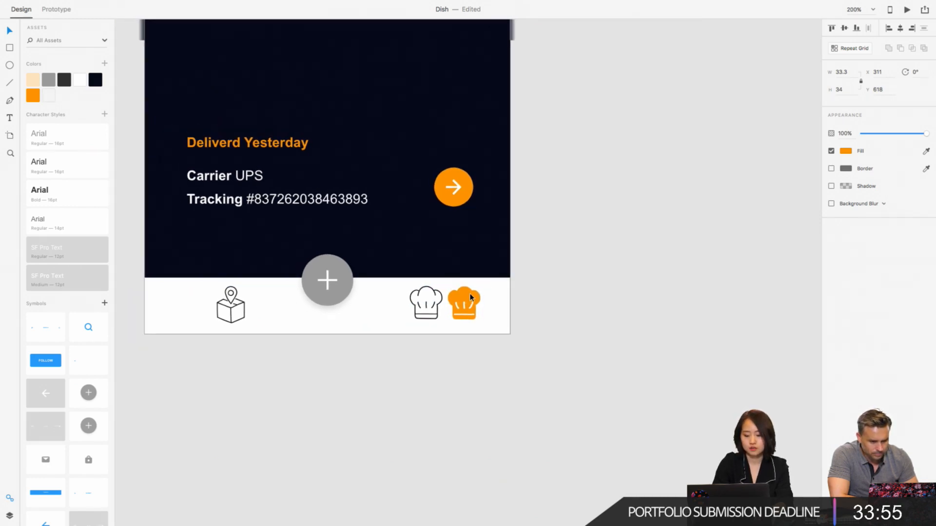
{"action": "left_click_drag", "start_coordinate": [472, 319], "coordinate": [414, 311]}
{"action": "scroll", "coordinate": [413, 308], "scroll_direction": "up", "scroll_amount": 4}
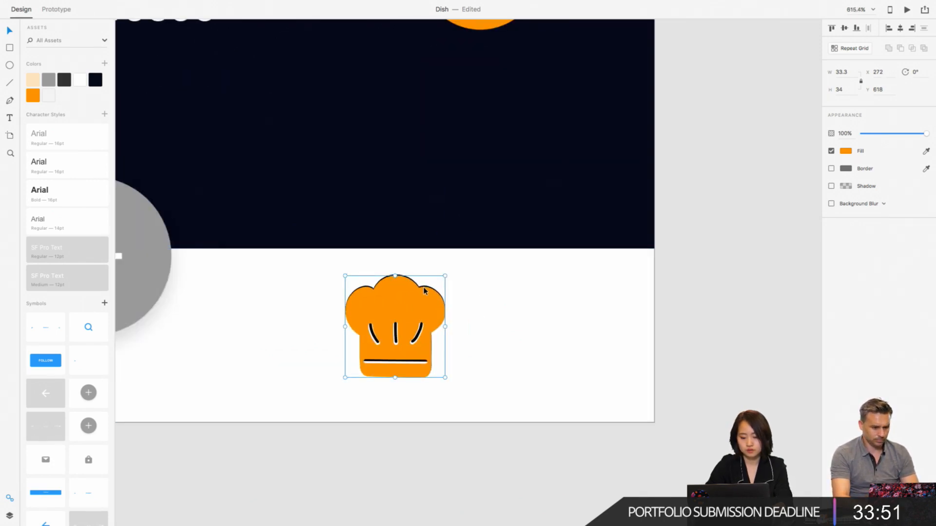
- Delete the outline chef hat beneath the orange one and nudge the orange icon to X 273
{"action": "key", "text": "Left"}
{"action": "key", "text": "Left"}
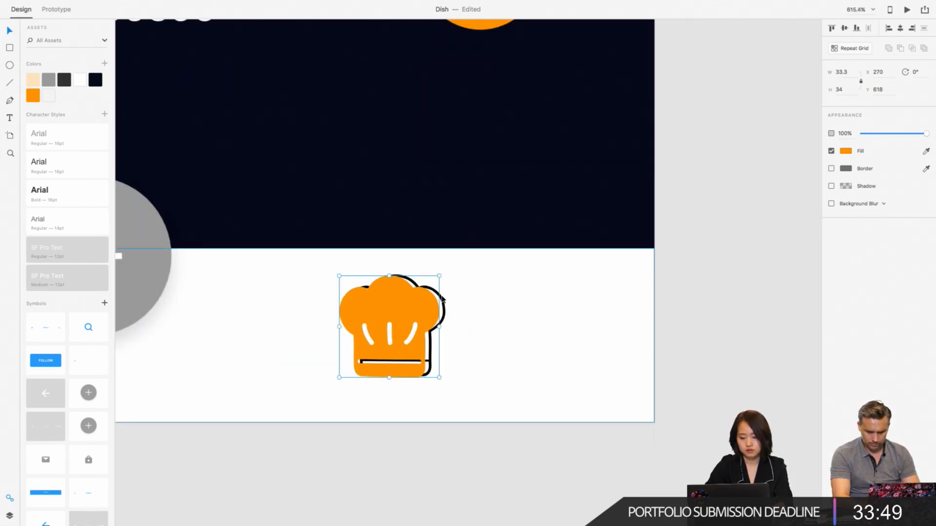
{"action": "left_click", "coordinate": [443, 307]}
{"action": "key", "text": "Delete"}
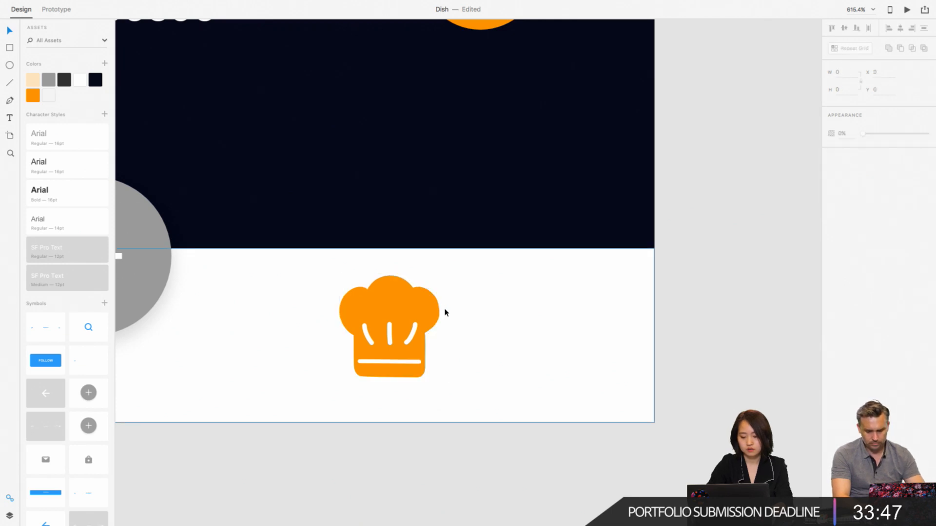
{"action": "left_click", "coordinate": [423, 305]}
{"action": "key", "text": "Right"}
{"action": "key", "text": "Right"}
{"action": "key", "text": "Right"}
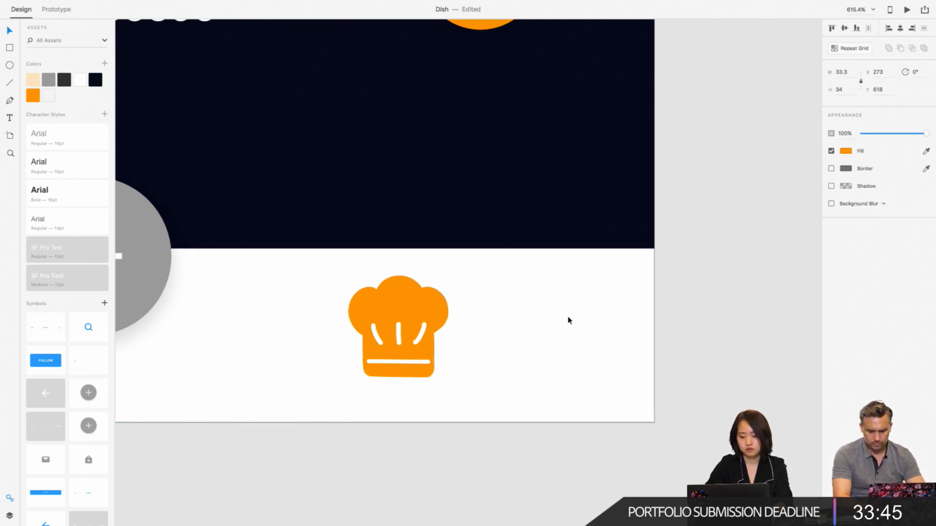
{"action": "left_click", "coordinate": [720, 349]}
{"action": "key", "text": "super+0"}
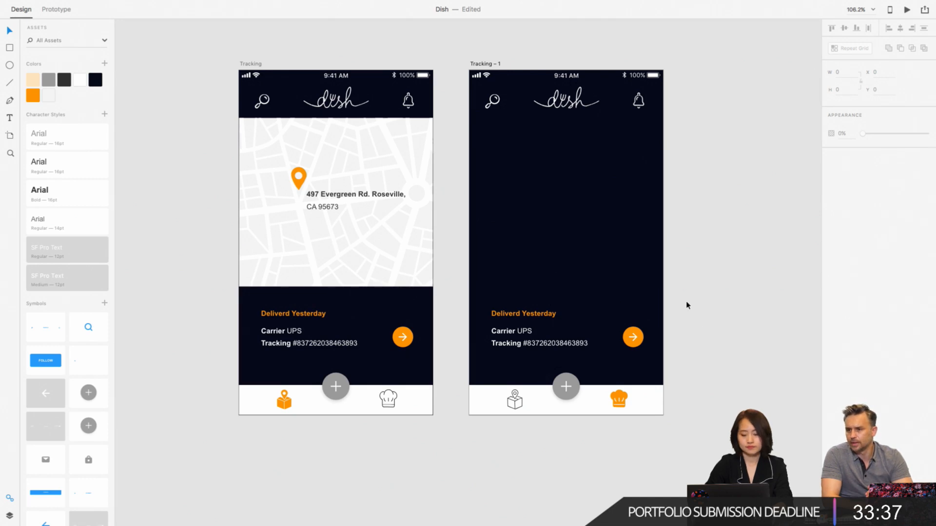
- View the published Dish prototypes and design specs in Safari through Manage Published Links, and return to Adobe XD
{"action": "left_click_drag", "start_coordinate": [682, 298], "coordinate": [497, 352]}
{"action": "left_click", "coordinate": [765, 195]}
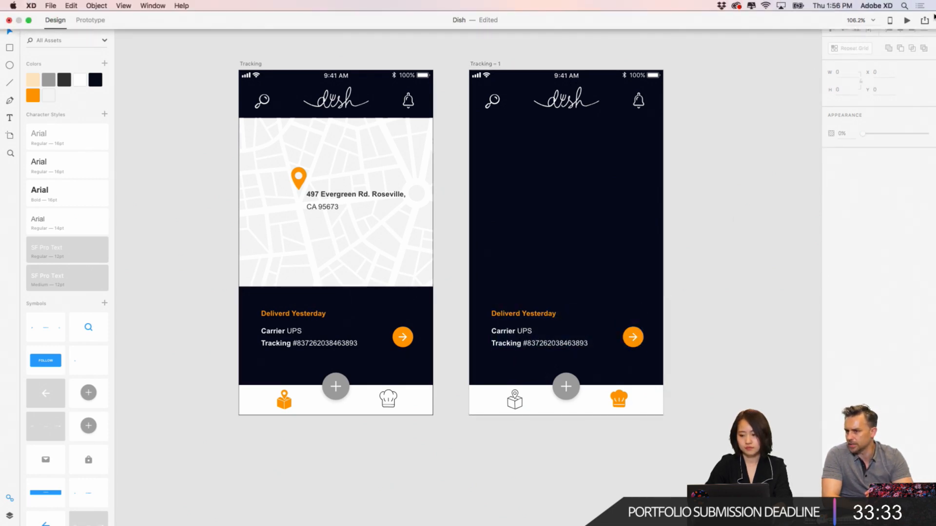
{"action": "left_click", "coordinate": [925, 20]}
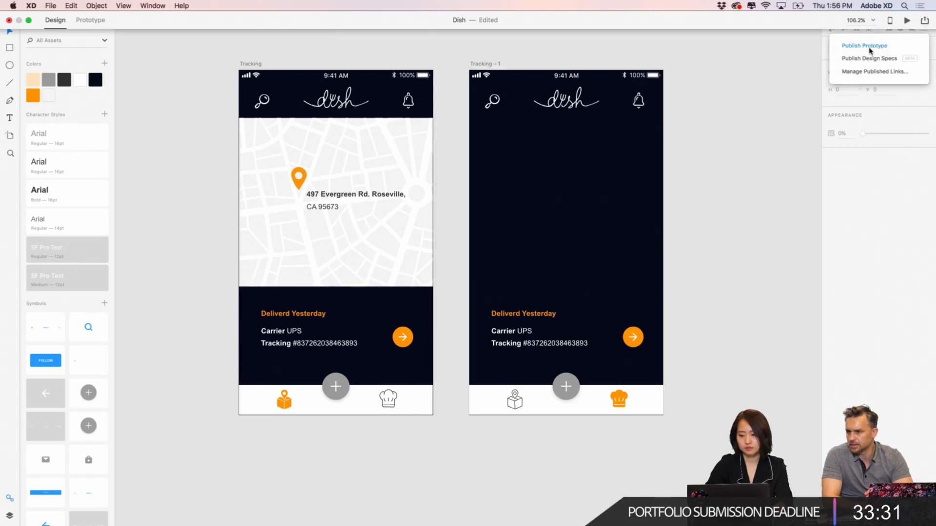
{"action": "left_click", "coordinate": [875, 72]}
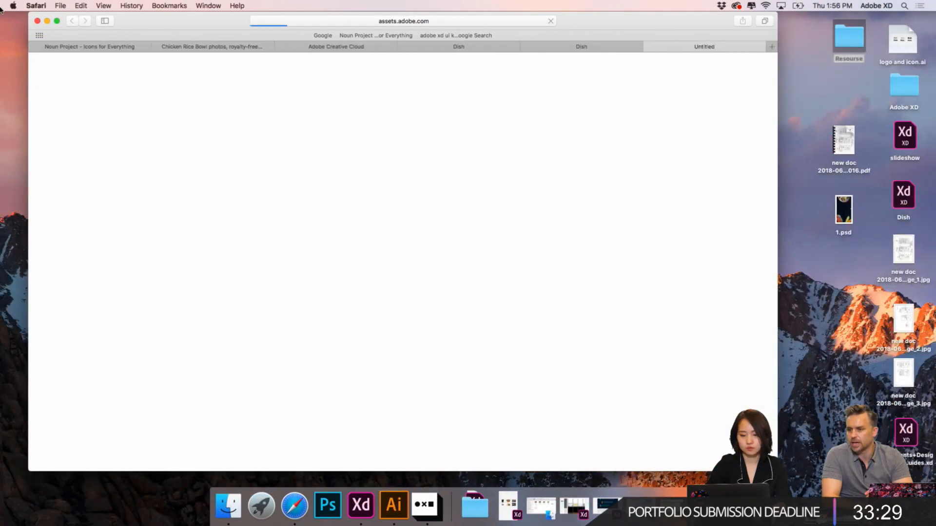
{"action": "left_click", "coordinate": [47, 20]}
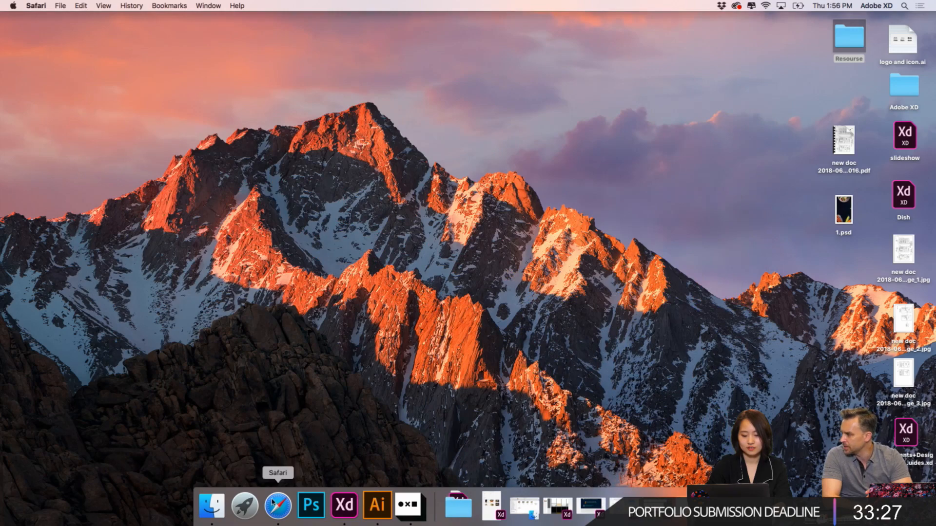
{"action": "left_click", "coordinate": [273, 505]}
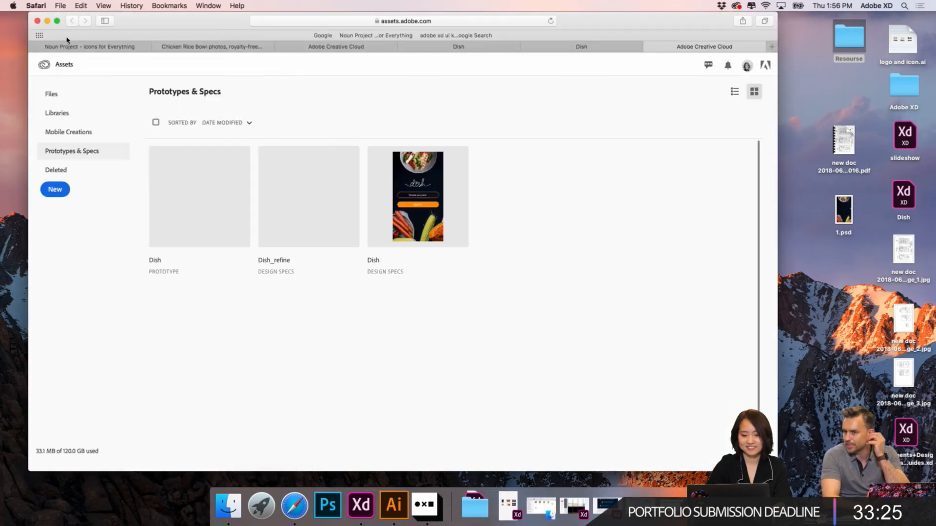
{"action": "left_click", "coordinate": [46, 20]}
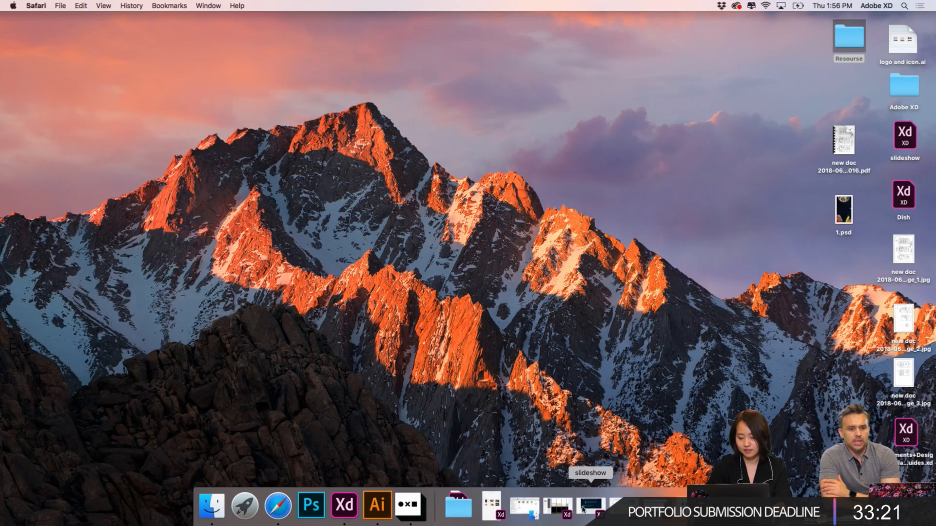
{"action": "left_click", "coordinate": [345, 505]}
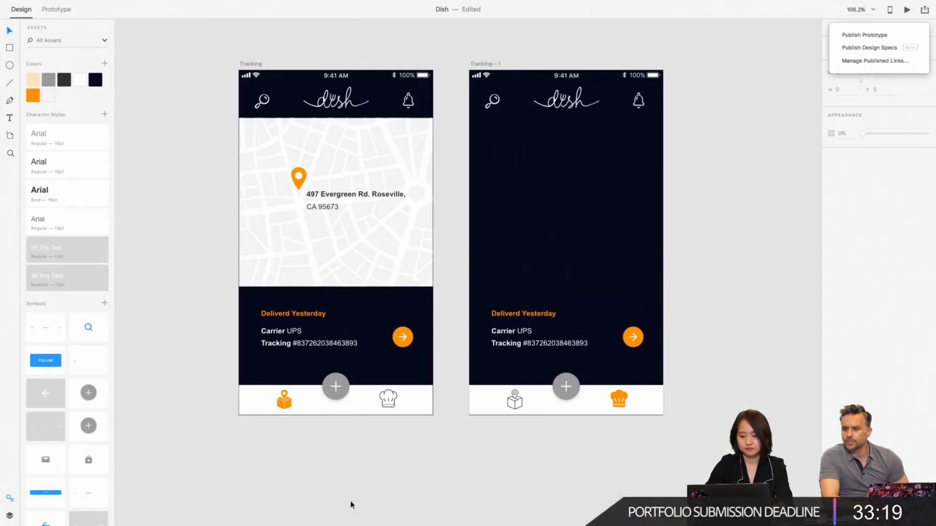
{"action": "left_click", "coordinate": [697, 90]}
- View the Publish Prototype options for the Dish file and close them without publishing
{"action": "left_click_drag", "start_coordinate": [684, 253], "coordinate": [514, 344]}
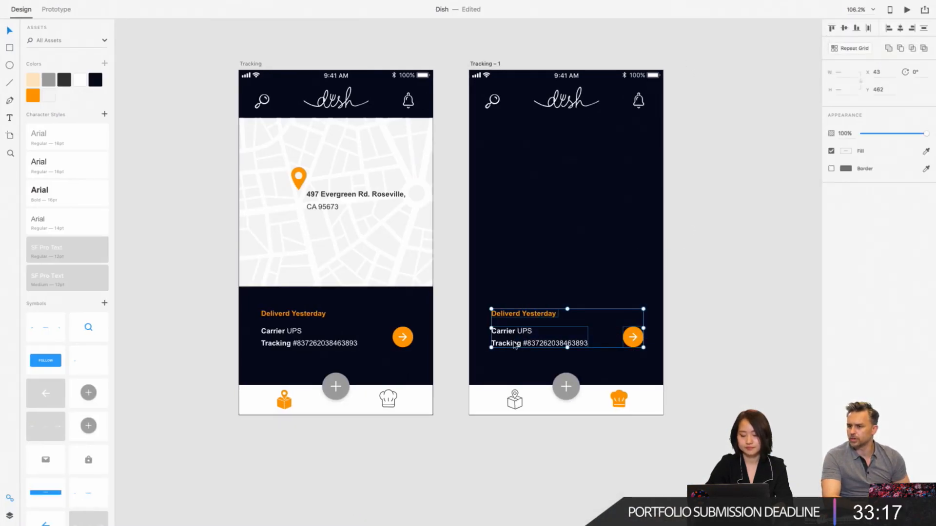
{"action": "left_click", "coordinate": [924, 9]}
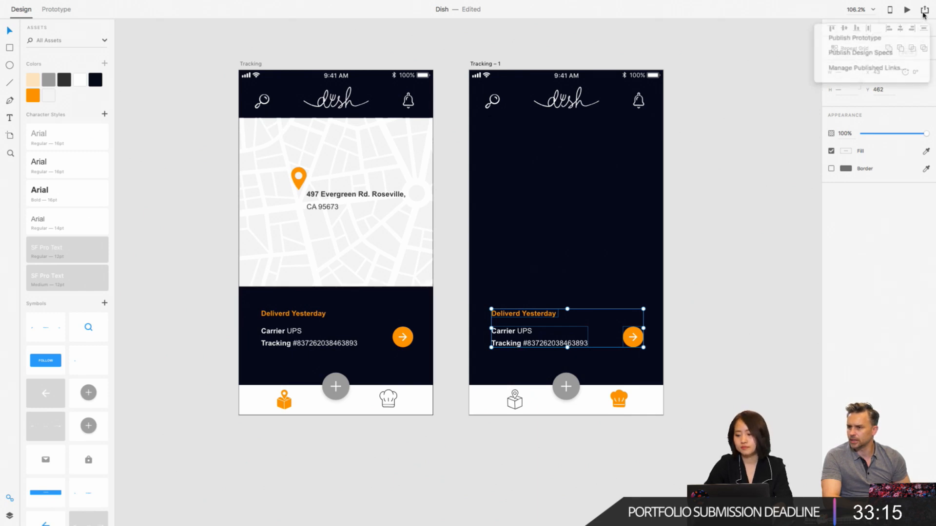
{"action": "left_click", "coordinate": [872, 35]}
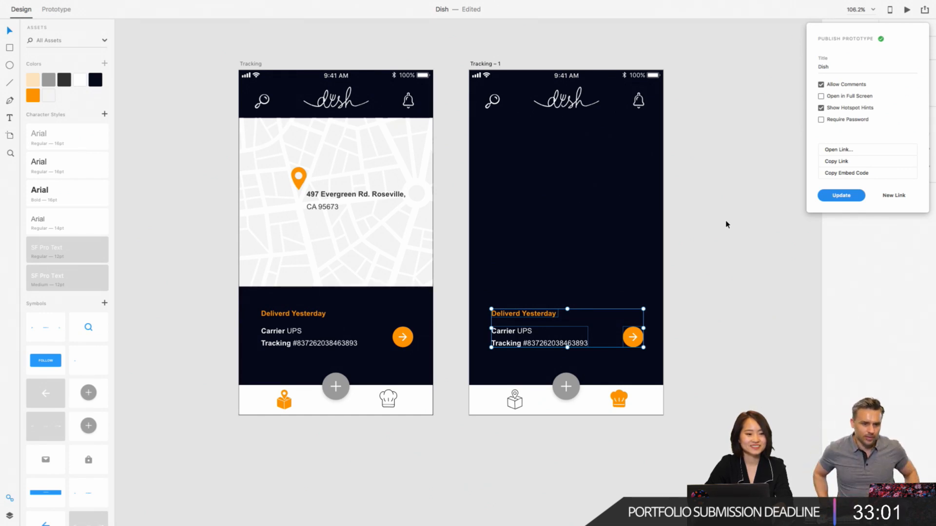
{"action": "left_click", "coordinate": [726, 254]}
- Delete the delivery status, the carrier and tracking text and the orange arrow button from the Tracking – 1 artboard
{"action": "left_click_drag", "start_coordinate": [722, 259], "coordinate": [511, 347]}
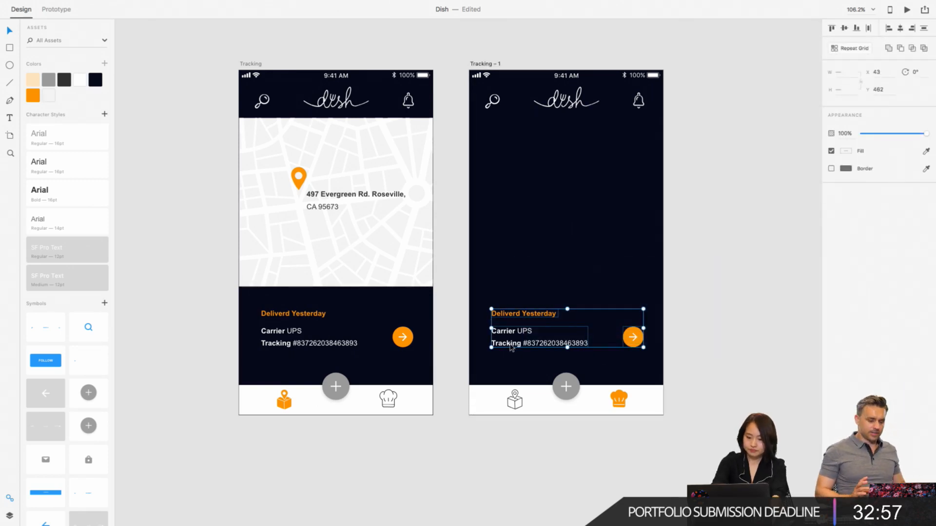
{"action": "key", "text": "Delete"}
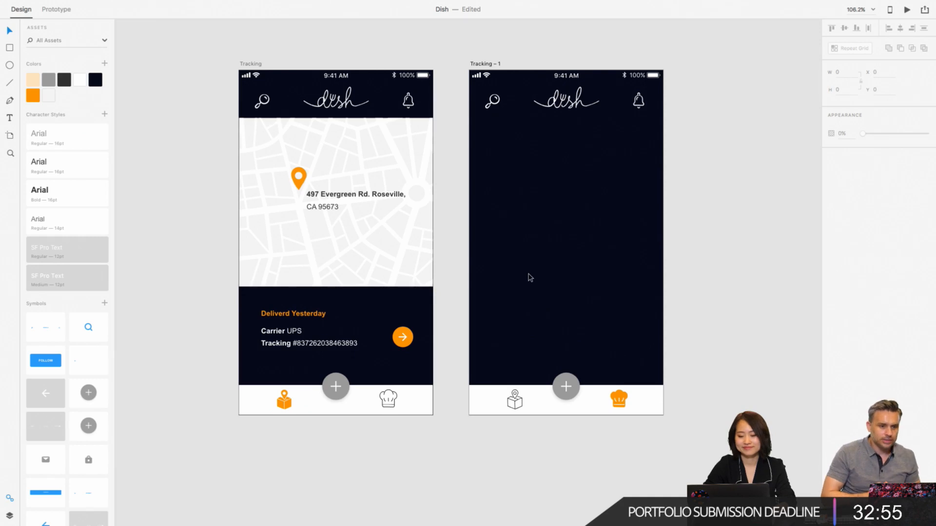
- Draw a full-width rectangle 375 wide and 203 high directly below the header on the Tracking – 1 artboard
{"action": "left_click", "coordinate": [10, 48]}
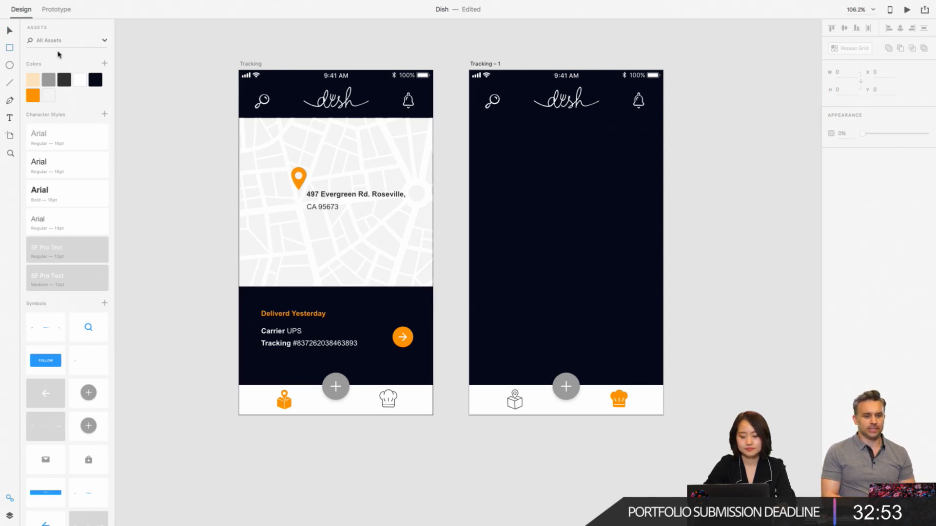
{"action": "left_click_drag", "start_coordinate": [469, 119], "coordinate": [663, 224]}
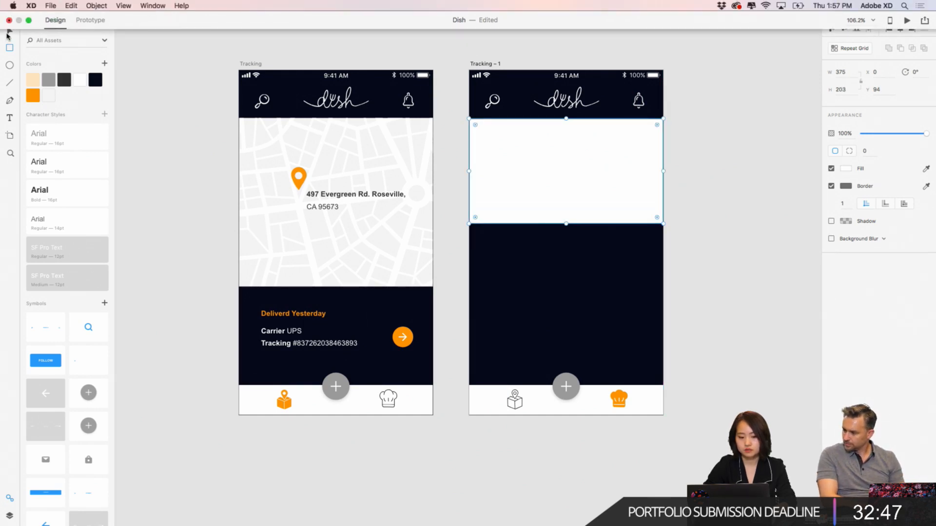
{"action": "scroll", "coordinate": [576, 183], "scroll_direction": "right", "scroll_amount": 5}
{"action": "scroll", "coordinate": [576, 184], "scroll_direction": "down", "scroll_amount": 2}
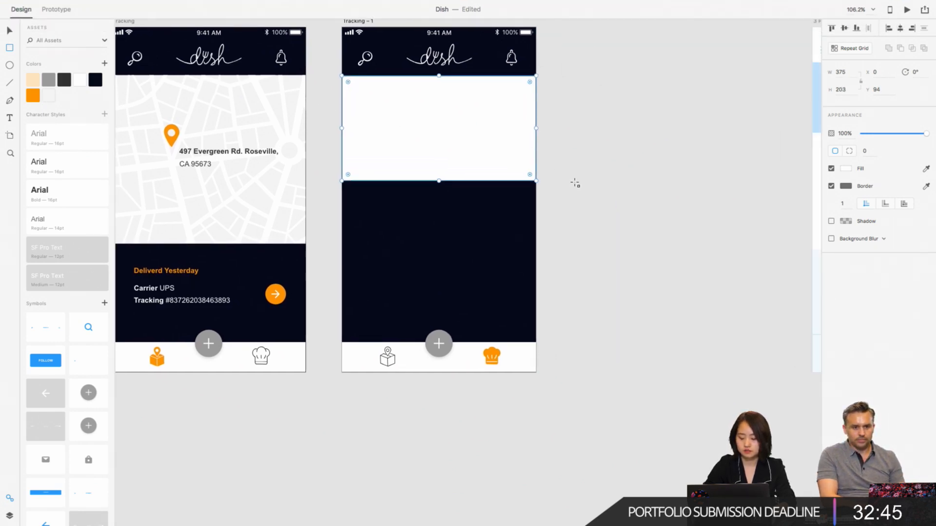
{"action": "scroll", "coordinate": [575, 183], "scroll_direction": "up", "scroll_amount": 3}
{"action": "scroll", "coordinate": [575, 184], "scroll_direction": "down", "scroll_amount": 2}
{"action": "scroll", "coordinate": [575, 183], "scroll_direction": "left", "scroll_amount": 2}
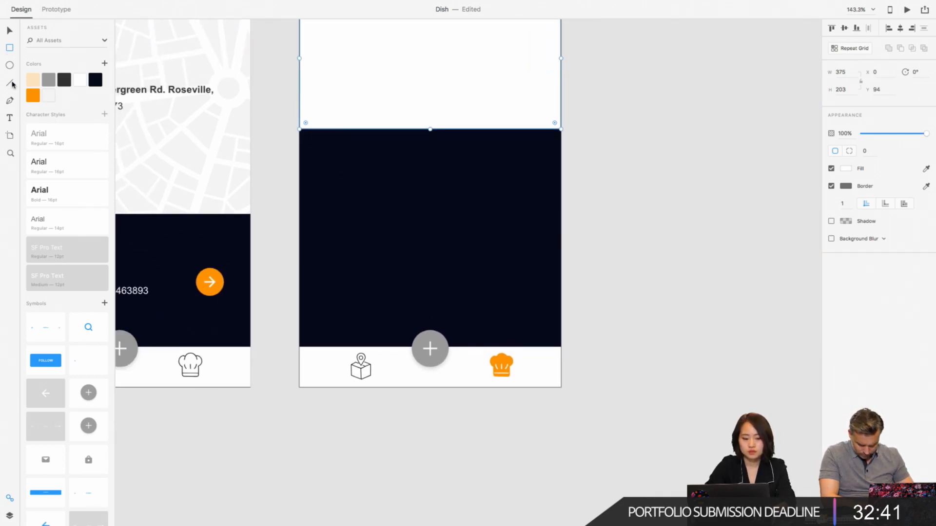
- Copy the name and location text from the 3 Profiles wireframe onto Tracking – 1, below the white rectangle at X 32, Y 317
{"action": "scroll", "coordinate": [320, 229], "scroll_direction": "down", "scroll_amount": 6}
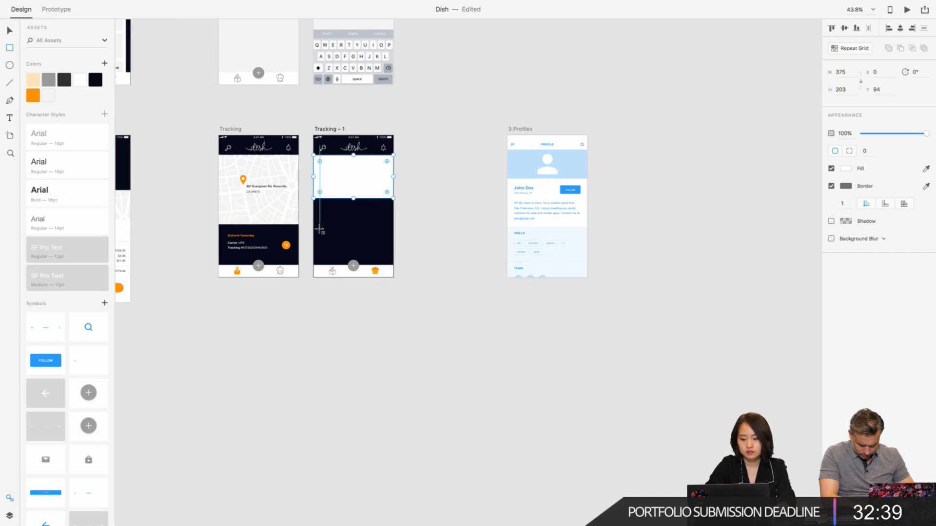
{"action": "scroll", "coordinate": [319, 229], "scroll_direction": "down", "scroll_amount": 1}
{"action": "scroll", "coordinate": [319, 230], "scroll_direction": "left", "scroll_amount": 3}
{"action": "scroll", "coordinate": [320, 230], "scroll_direction": "up", "scroll_amount": 4}
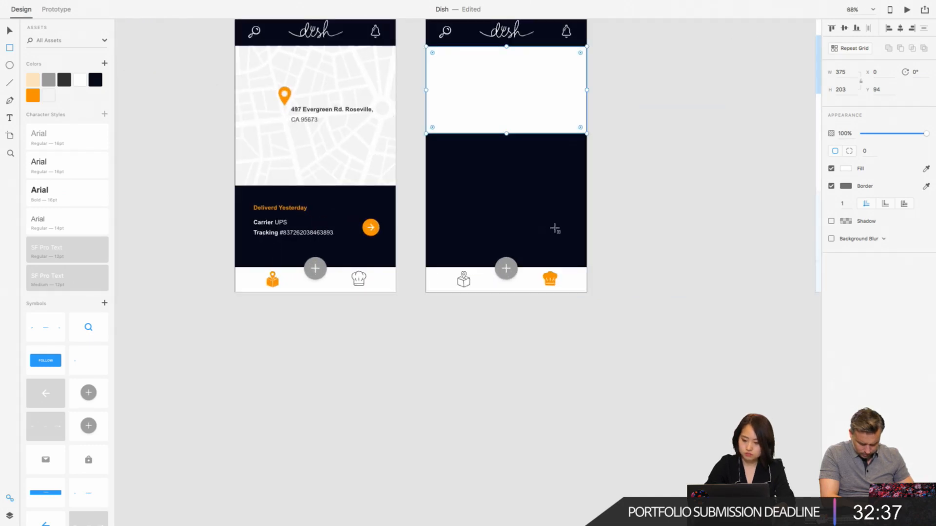
{"action": "scroll", "coordinate": [555, 230], "scroll_direction": "right", "scroll_amount": 10}
{"action": "scroll", "coordinate": [556, 229], "scroll_direction": "left", "scroll_amount": 1}
{"action": "scroll", "coordinate": [555, 229], "scroll_direction": "up", "scroll_amount": 1}
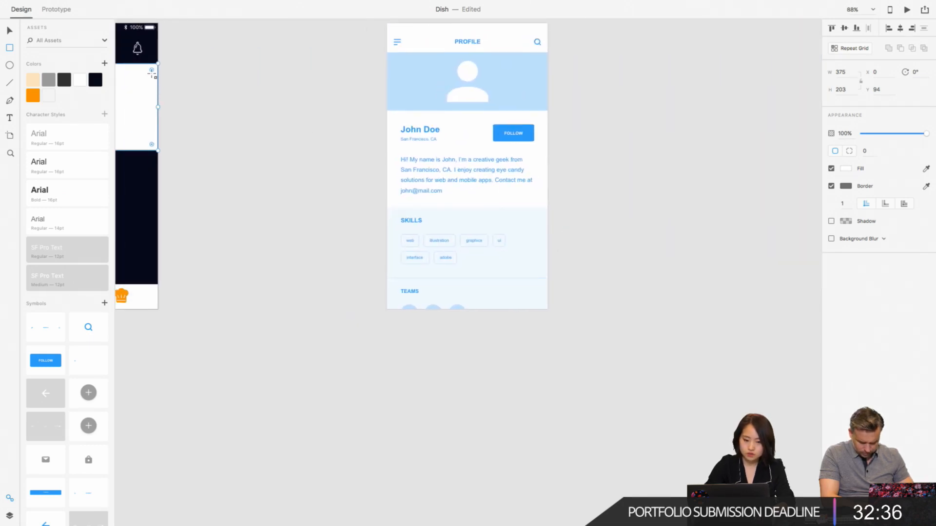
{"action": "left_click", "coordinate": [293, 180]}
{"action": "left_click", "coordinate": [404, 132]}
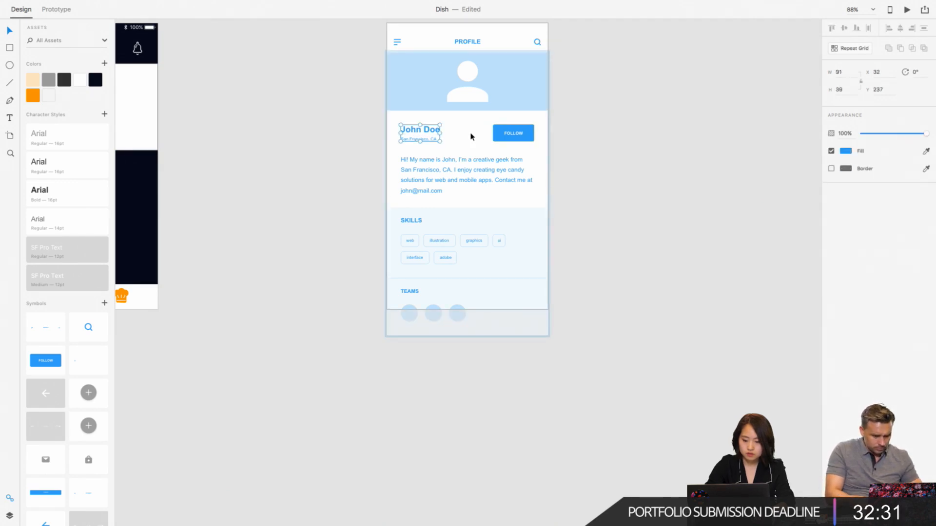
{"action": "scroll", "coordinate": [282, 267], "scroll_direction": "left", "scroll_amount": 10}
{"action": "scroll", "coordinate": [281, 267], "scroll_direction": "up", "scroll_amount": 1}
{"action": "scroll", "coordinate": [282, 271], "scroll_direction": "left", "scroll_amount": 5}
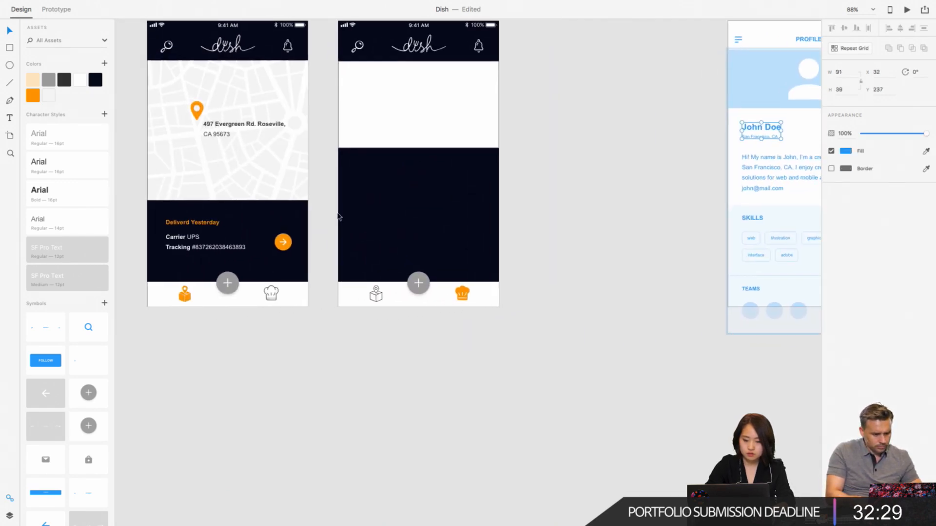
{"action": "key", "text": "ctrl+v"}
{"action": "left_click_drag", "start_coordinate": [359, 131], "coordinate": [362, 163]}
{"action": "scroll", "coordinate": [362, 163], "scroll_direction": "up", "scroll_amount": 5}
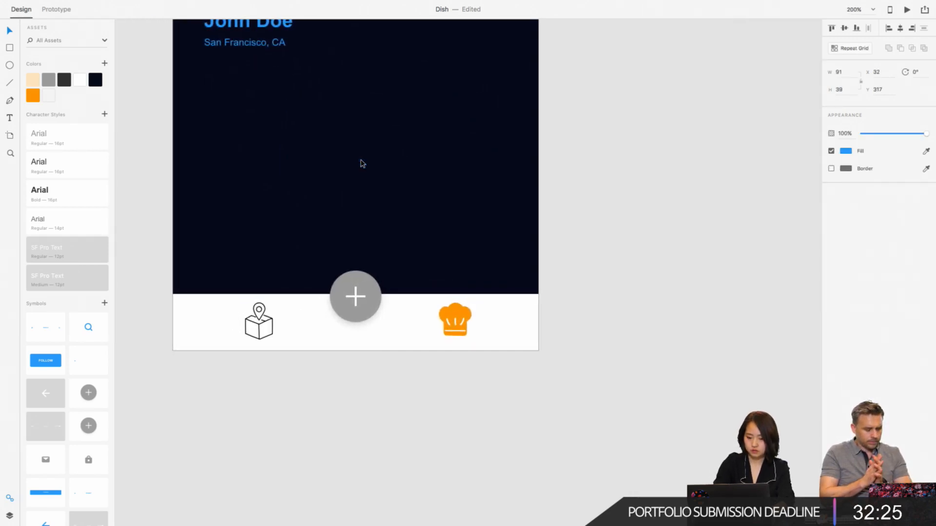
{"action": "scroll", "coordinate": [363, 164], "scroll_direction": "left", "scroll_amount": 4}
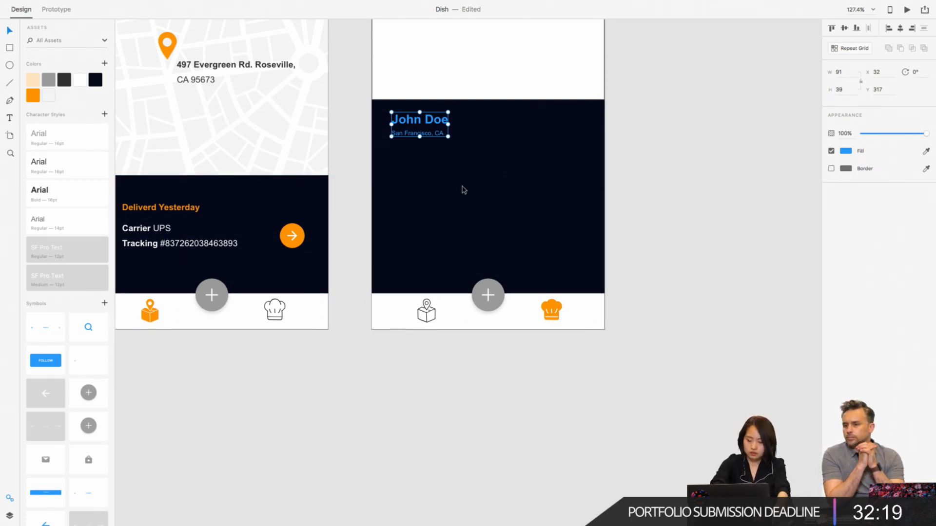
{"action": "left_click", "coordinate": [721, 150]}
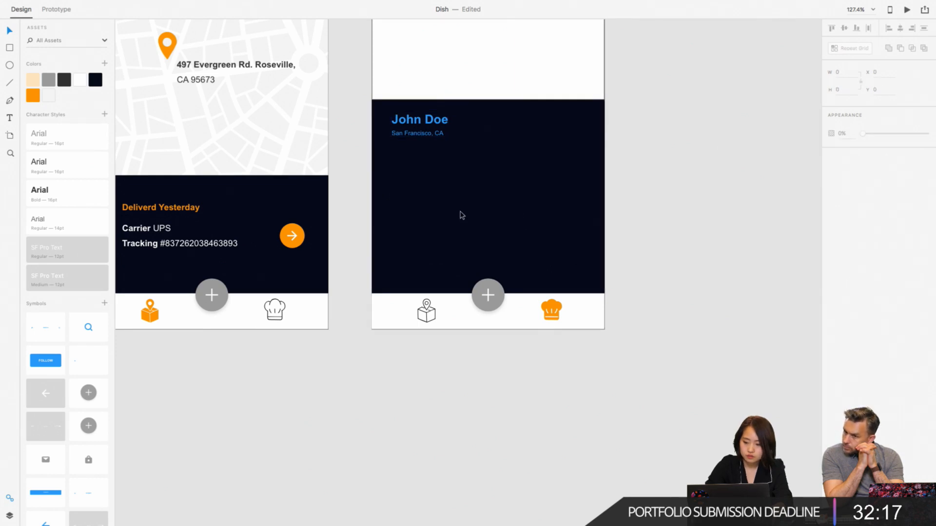
{"action": "scroll", "coordinate": [462, 215], "scroll_direction": "up", "scroll_amount": 3}
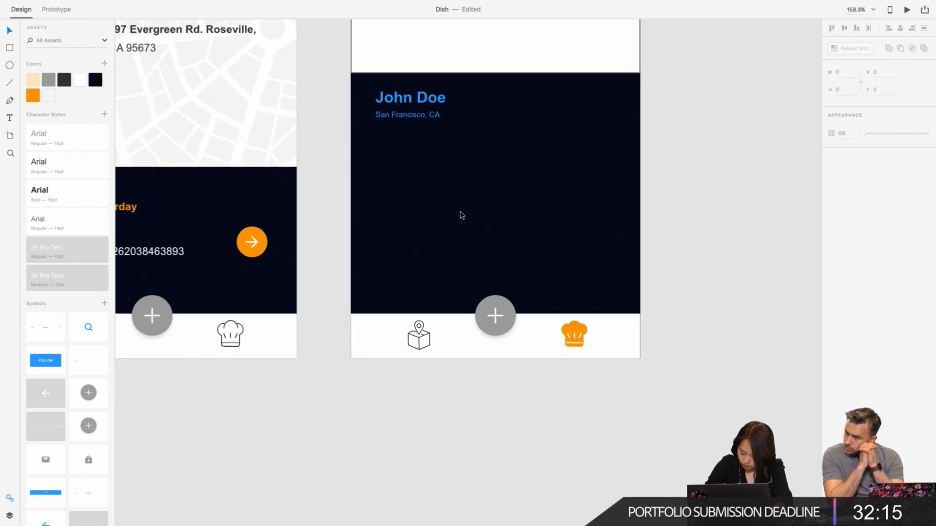
{"action": "left_click", "coordinate": [10, 120]}
{"action": "left_click", "coordinate": [401, 168]}
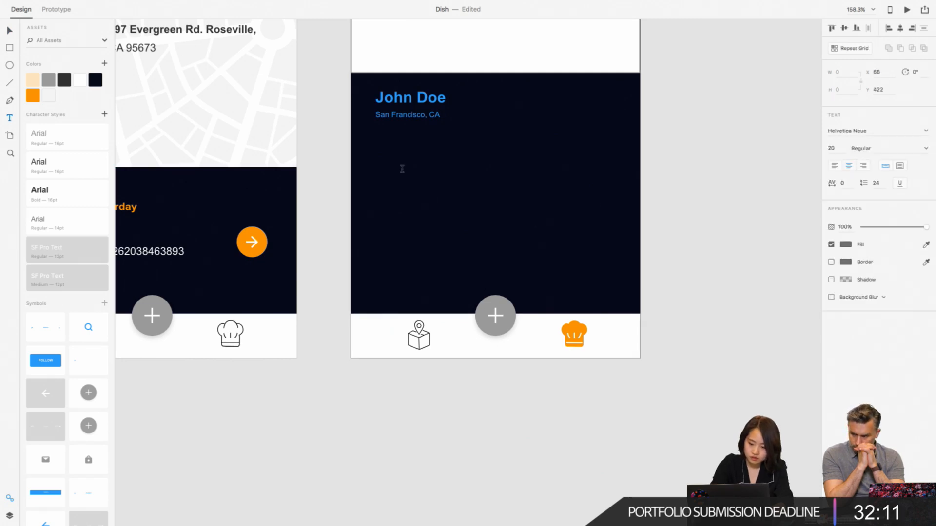
{"action": "key", "text": "Escape"}
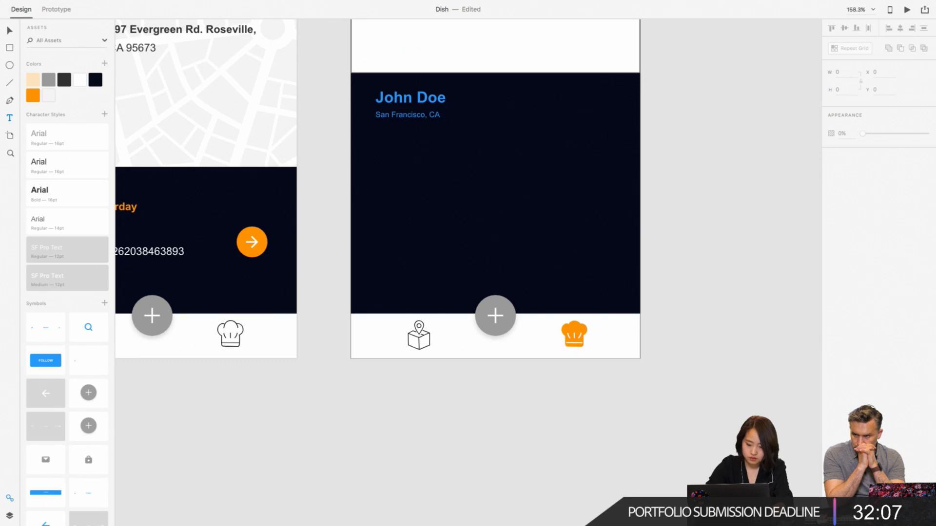
- Switch to the Wires - Mobile file, find the 3 Settings artboard in the Settings group and copy it
{"action": "left_click", "coordinate": [624, 507]}
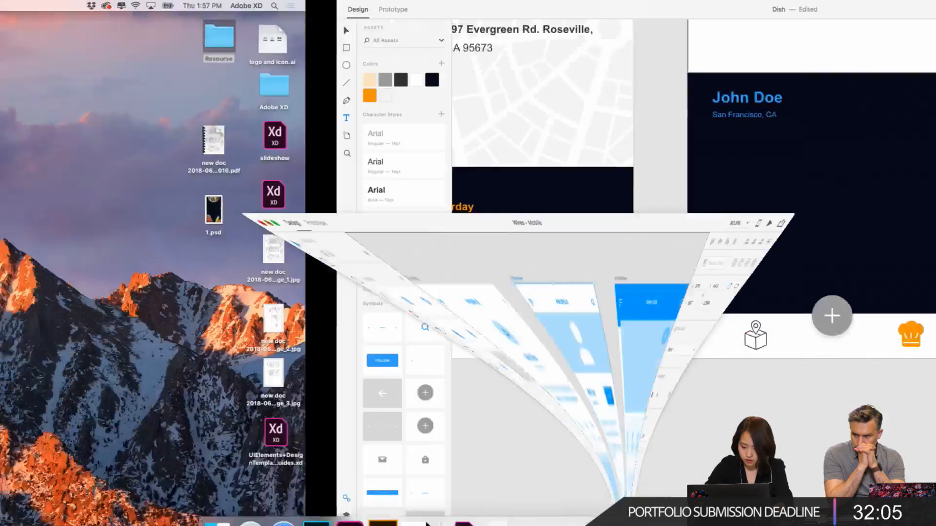
{"action": "scroll", "coordinate": [514, 167], "scroll_direction": "right", "scroll_amount": 2}
{"action": "scroll", "coordinate": [514, 167], "scroll_direction": "down", "scroll_amount": 10}
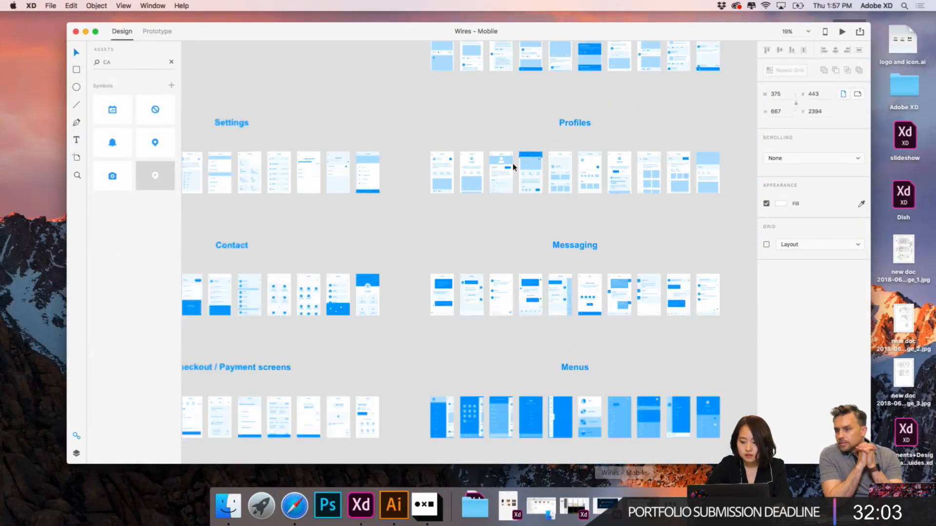
{"action": "scroll", "coordinate": [514, 167], "scroll_direction": "down", "scroll_amount": 3}
{"action": "scroll", "coordinate": [368, 184], "scroll_direction": "up", "scroll_amount": 8}
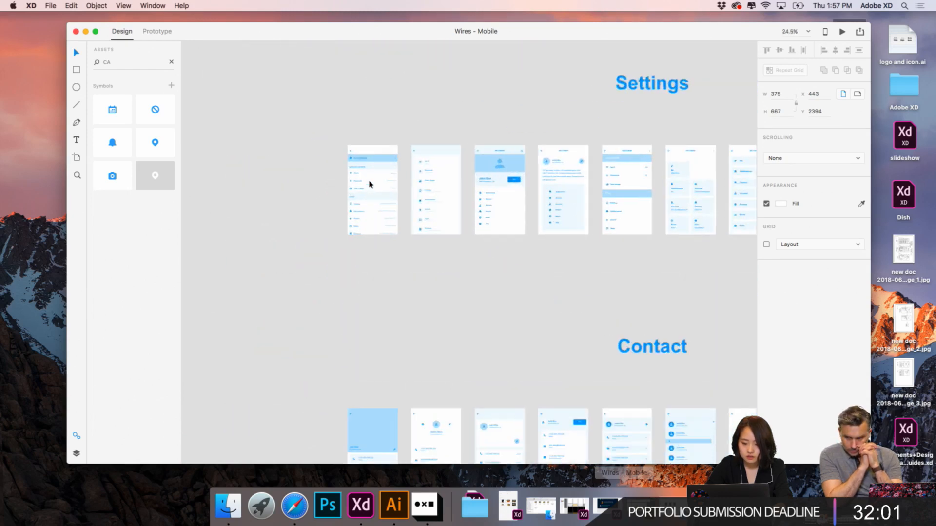
{"action": "scroll", "coordinate": [370, 184], "scroll_direction": "up", "scroll_amount": 10}
{"action": "scroll", "coordinate": [485, 219], "scroll_direction": "right", "scroll_amount": 5}
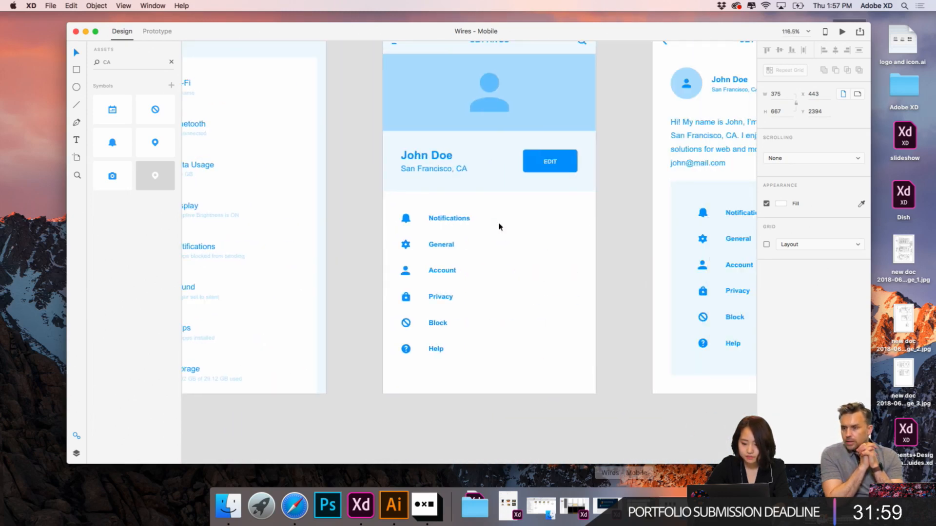
{"action": "scroll", "coordinate": [499, 227], "scroll_direction": "right", "scroll_amount": 3}
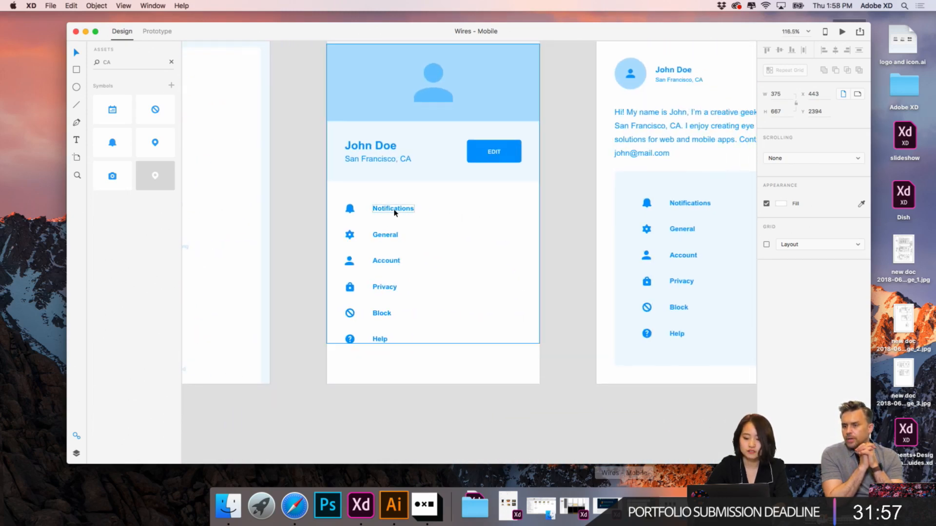
{"action": "scroll", "coordinate": [395, 212], "scroll_direction": "down", "scroll_amount": 5}
{"action": "left_click", "coordinate": [390, 102]}
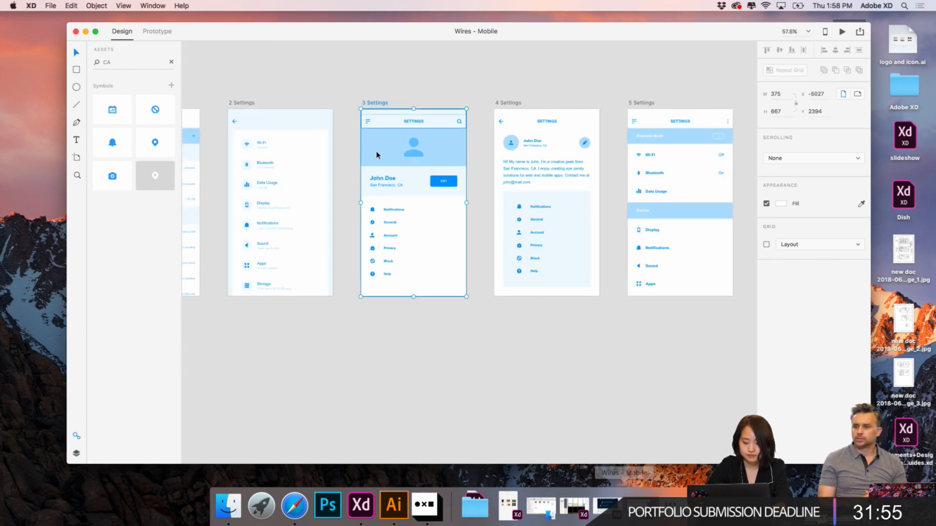
- Return to the Dish file, delete the 3 Profiles artboard and paste the copied 3 Settings artboard
{"action": "left_click", "coordinate": [370, 507]}
{"action": "scroll", "coordinate": [756, 175], "scroll_direction": "right", "scroll_amount": 5}
{"action": "scroll", "coordinate": [753, 175], "scroll_direction": "up", "scroll_amount": 1}
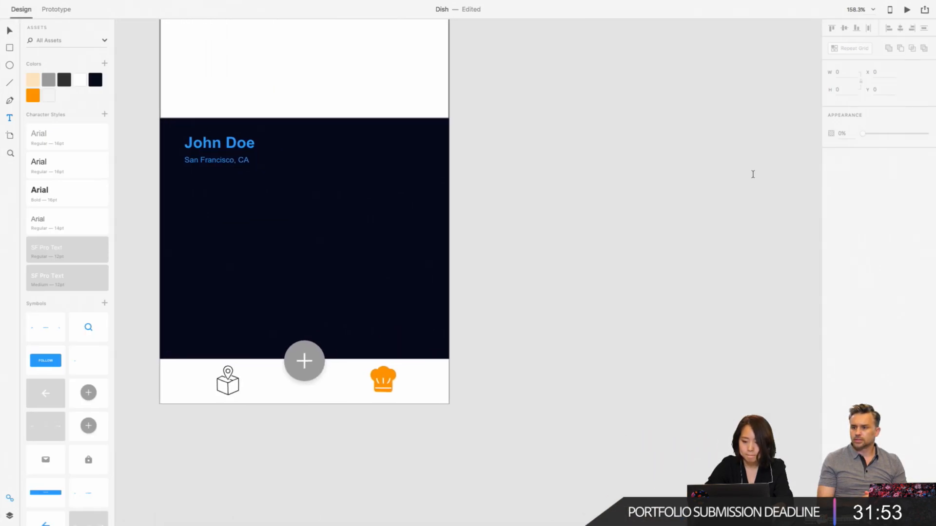
{"action": "scroll", "coordinate": [753, 174], "scroll_direction": "down", "scroll_amount": 5}
{"action": "scroll", "coordinate": [651, 65], "scroll_direction": "right", "scroll_amount": 1}
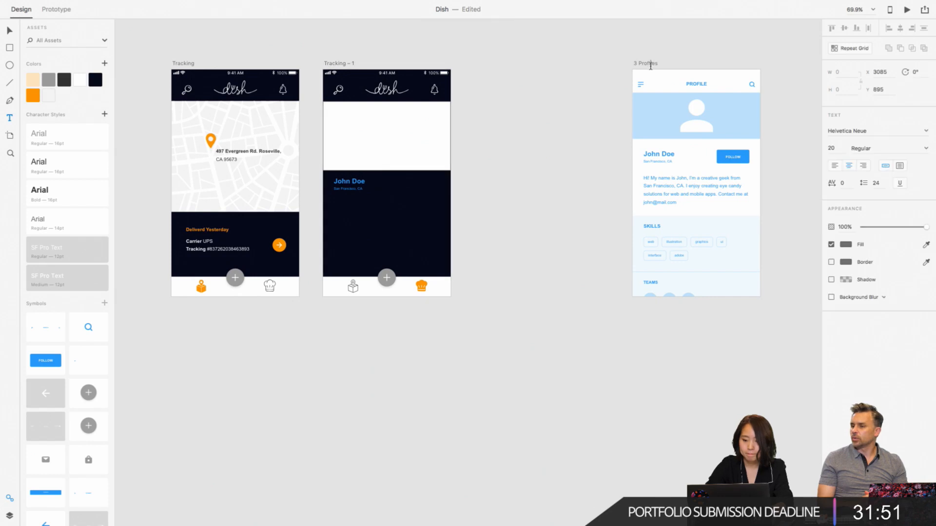
{"action": "left_click", "coordinate": [629, 73]}
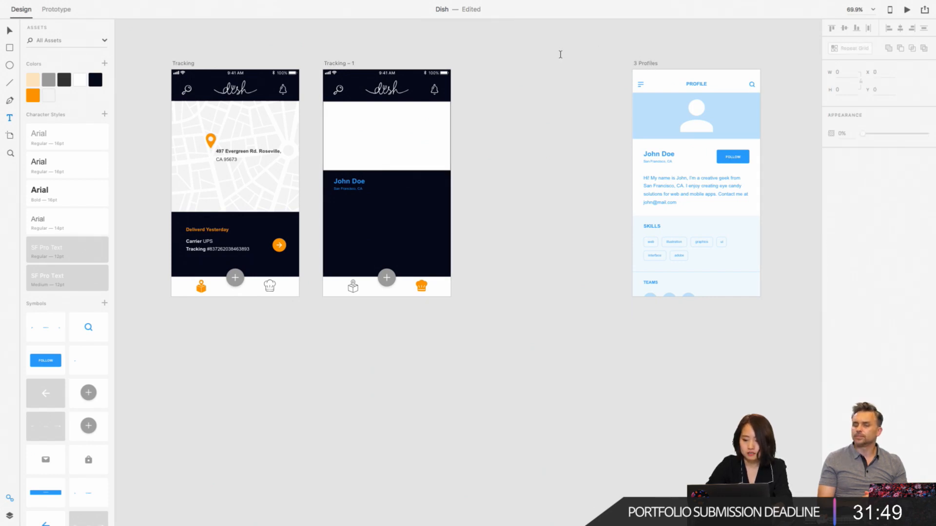
{"action": "left_click", "coordinate": [640, 64]}
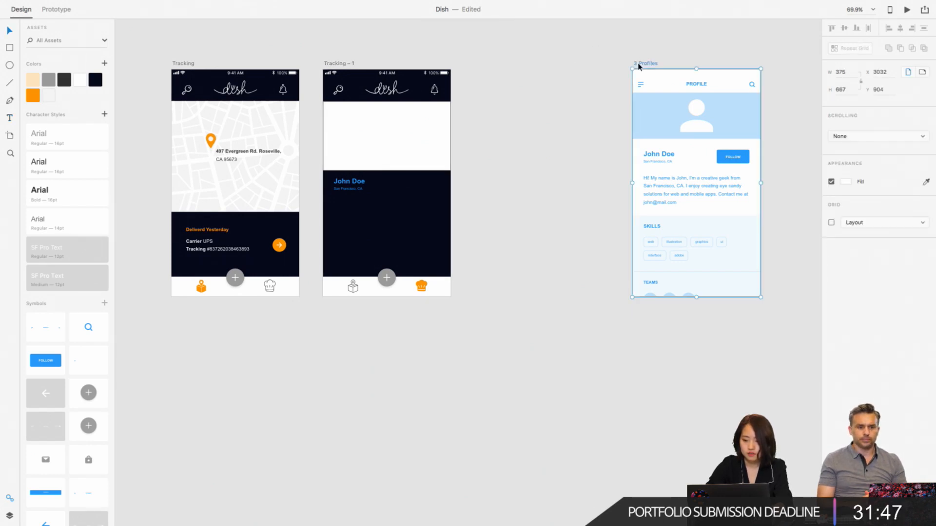
{"action": "key", "text": "Delete"}
{"action": "key", "text": "super+v"}
{"action": "scroll", "coordinate": [512, 197], "scroll_direction": "up", "scroll_amount": 5}
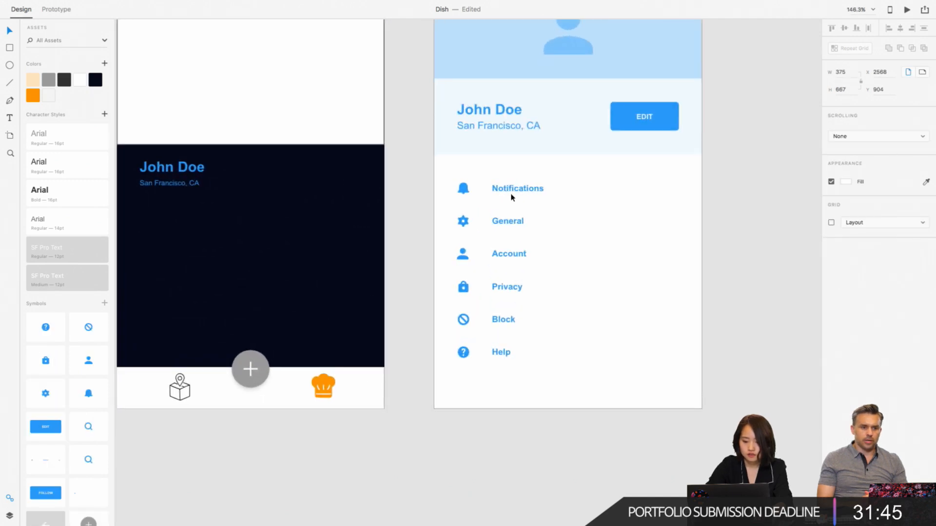
- Replace the name text on Tracking – 1 with the name, location and EDIT button group from 3 Settings, placed at X 32, Y 317
{"action": "scroll", "coordinate": [512, 197], "scroll_direction": "left", "scroll_amount": 2}
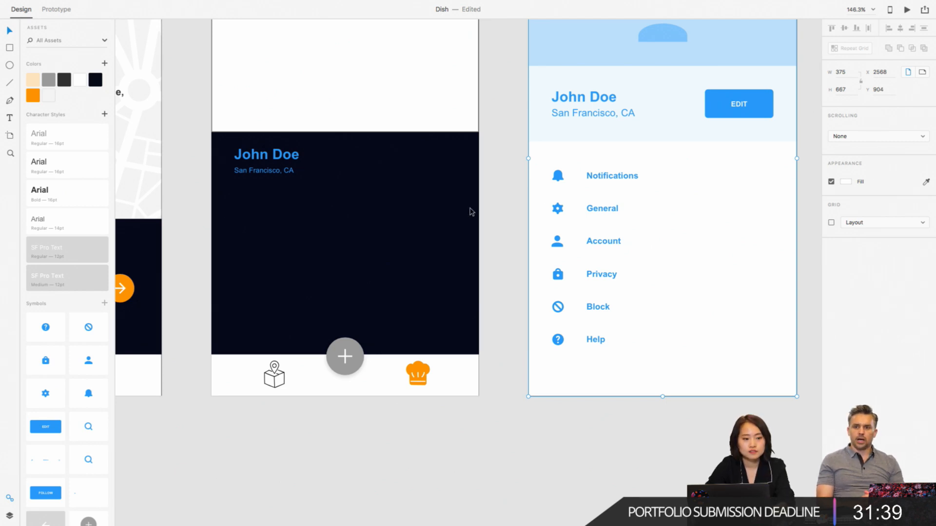
{"action": "scroll", "coordinate": [471, 212], "scroll_direction": "down", "scroll_amount": 3}
{"action": "scroll", "coordinate": [470, 208], "scroll_direction": "left", "scroll_amount": 2}
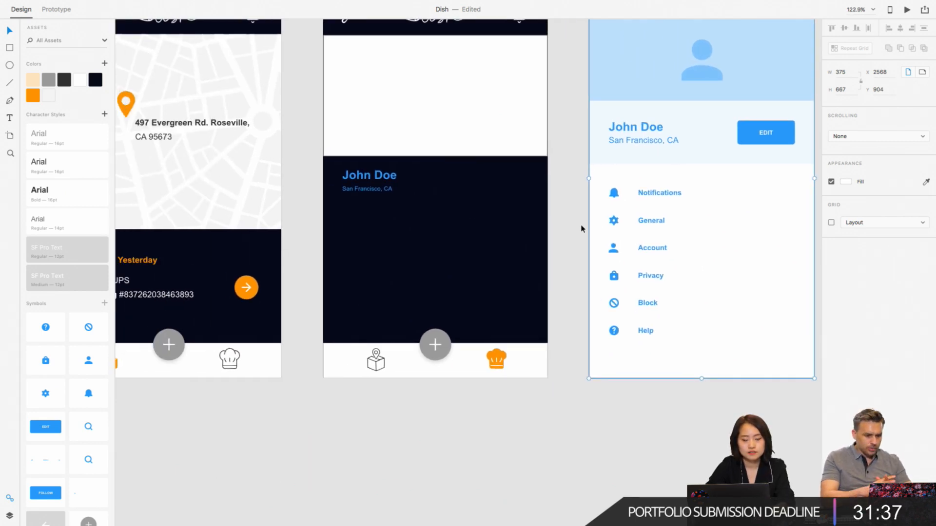
{"action": "left_click", "coordinate": [643, 126]}
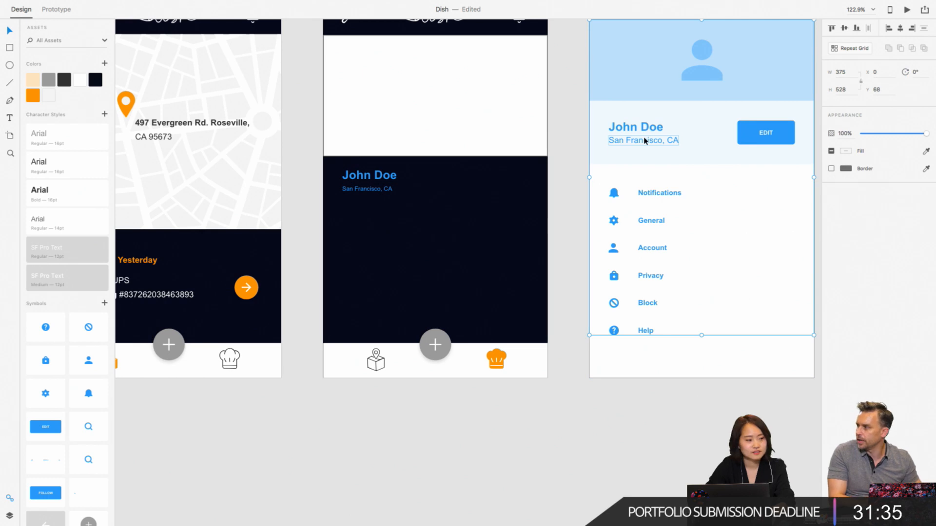
{"action": "double_click", "coordinate": [645, 141]}
{"action": "double_click", "coordinate": [642, 131]}
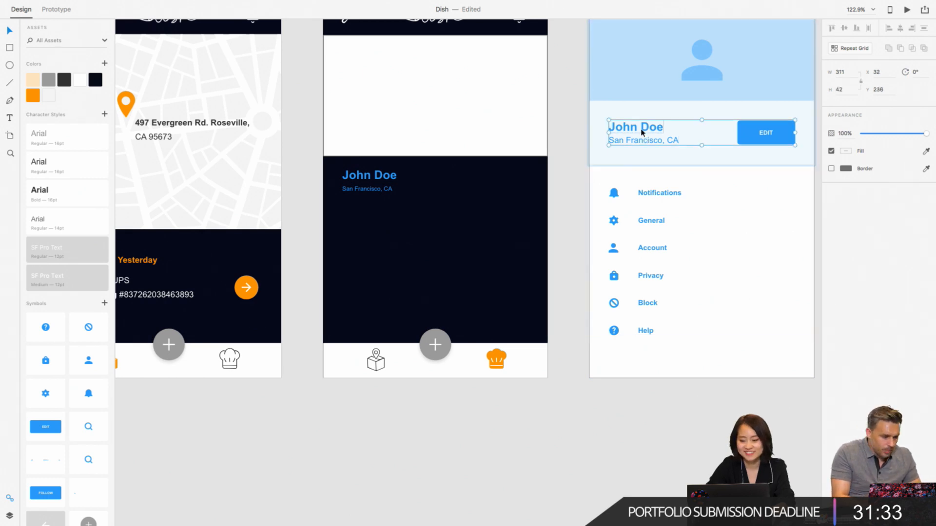
{"action": "key", "text": "ctrl+c"}
{"action": "left_click", "coordinate": [376, 188]}
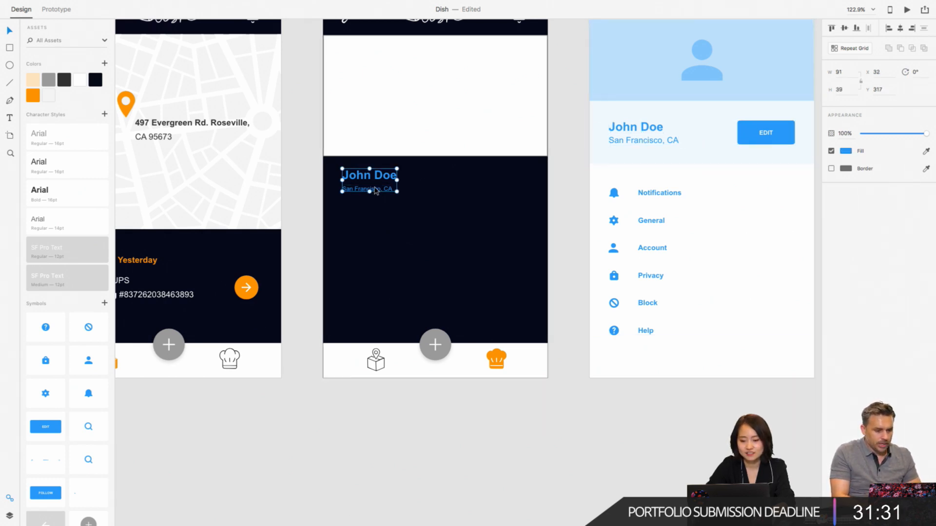
{"action": "key", "text": "Delete"}
{"action": "key", "text": "ctrl+v"}
{"action": "left_click_drag", "start_coordinate": [380, 127], "coordinate": [380, 176]}
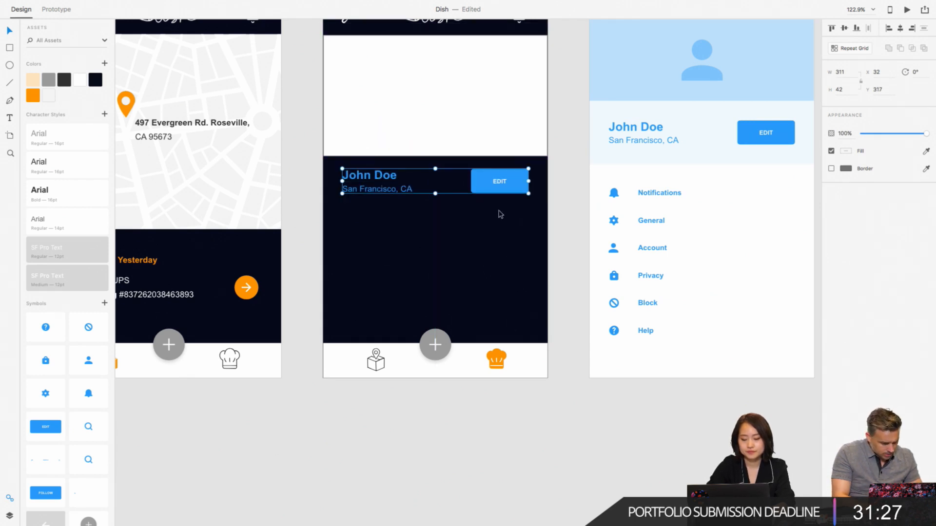
{"action": "left_click", "coordinate": [554, 213]}
{"action": "scroll", "coordinate": [554, 213], "scroll_direction": "up", "scroll_amount": 5}
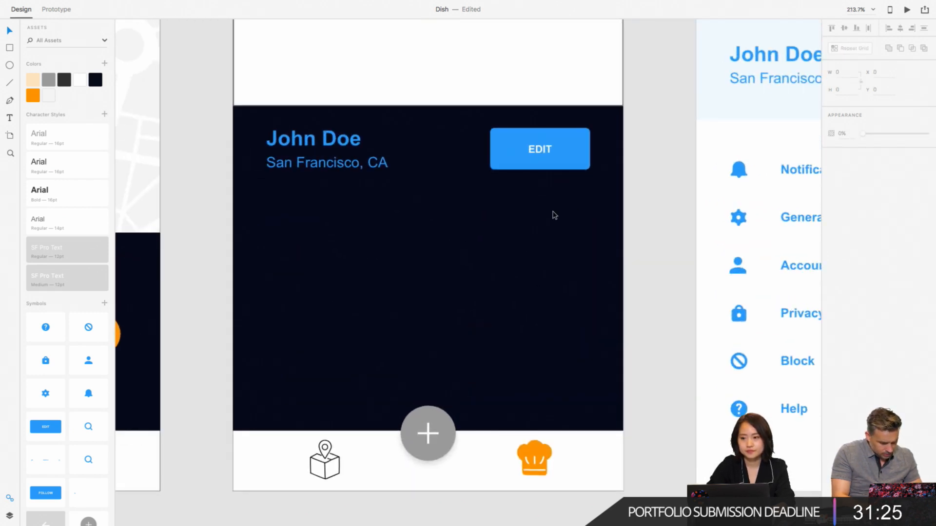
{"action": "double_click", "coordinate": [565, 165]}
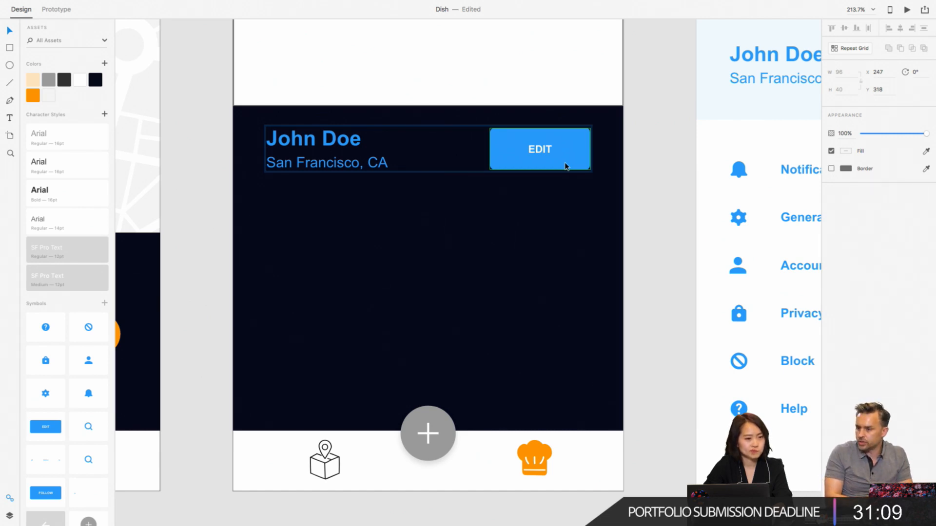
{"action": "left_click", "coordinate": [643, 160]}
{"action": "scroll", "coordinate": [644, 160], "scroll_direction": "down", "scroll_amount": 2}
{"action": "scroll", "coordinate": [644, 159], "scroll_direction": "down", "scroll_amount": 4}
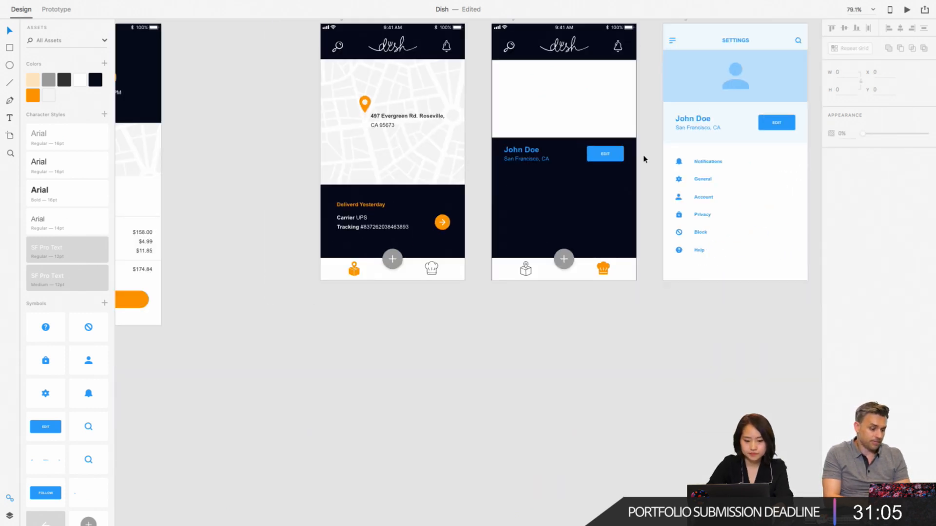
- Select the Continue button's label and orange rounded shape on the Payment artboard and copy them
{"action": "scroll", "coordinate": [643, 157], "scroll_direction": "left", "scroll_amount": 5}
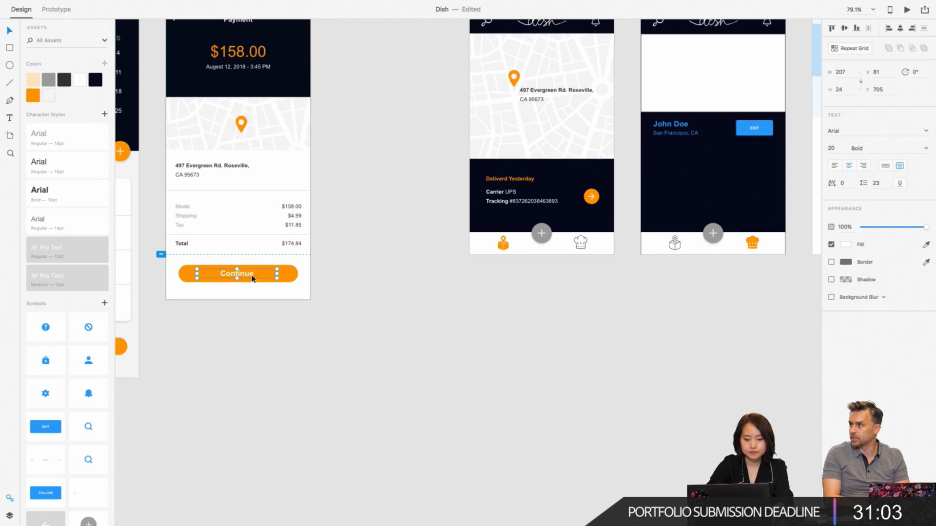
{"action": "left_click", "coordinate": [286, 273]}
{"action": "scroll", "coordinate": [601, 222], "scroll_direction": "right", "scroll_amount": 5}
{"action": "scroll", "coordinate": [601, 222], "scroll_direction": "up", "scroll_amount": 5}
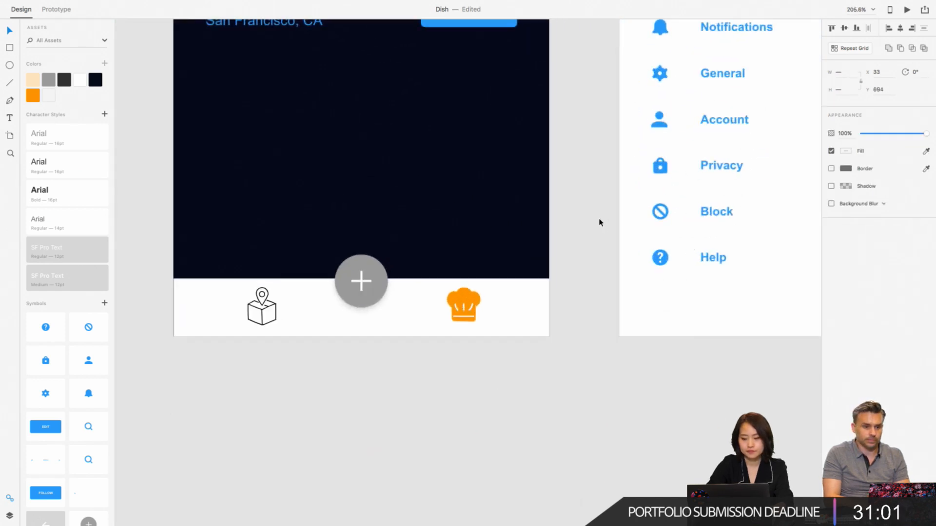
- Delete the blue box and the EDIT label from the profile group on Tracking – 1
{"action": "left_click", "coordinate": [513, 133]}
{"action": "double_click", "coordinate": [513, 133]}
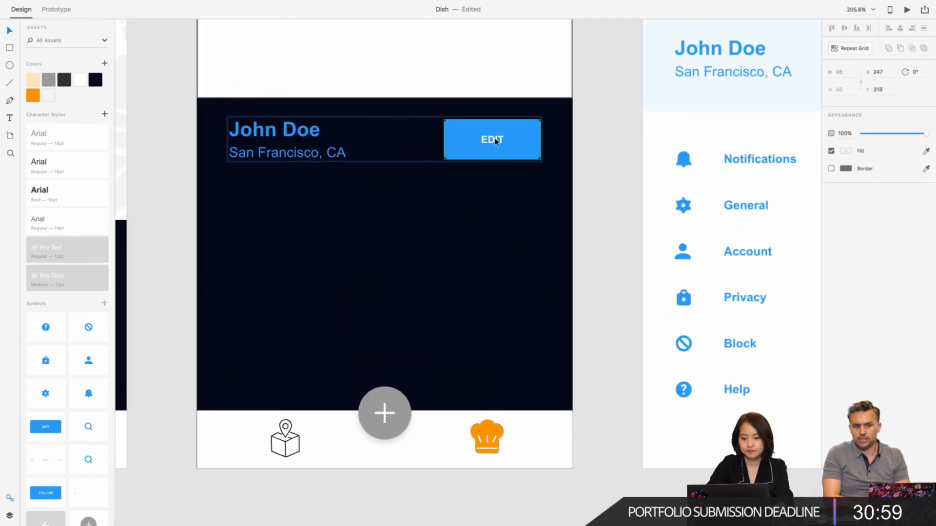
{"action": "left_click", "coordinate": [534, 141]}
{"action": "key", "text": "Delete"}
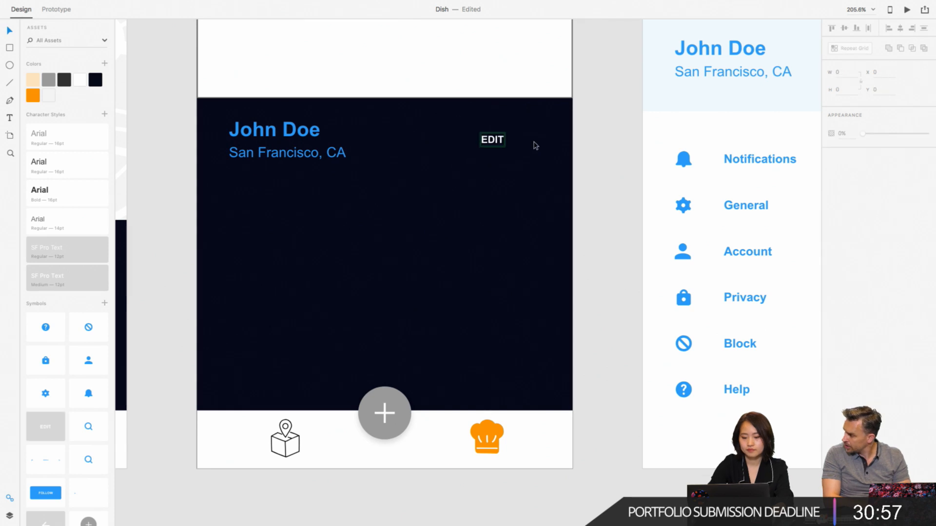
{"action": "left_click", "coordinate": [493, 140]}
{"action": "key", "text": "Delete"}
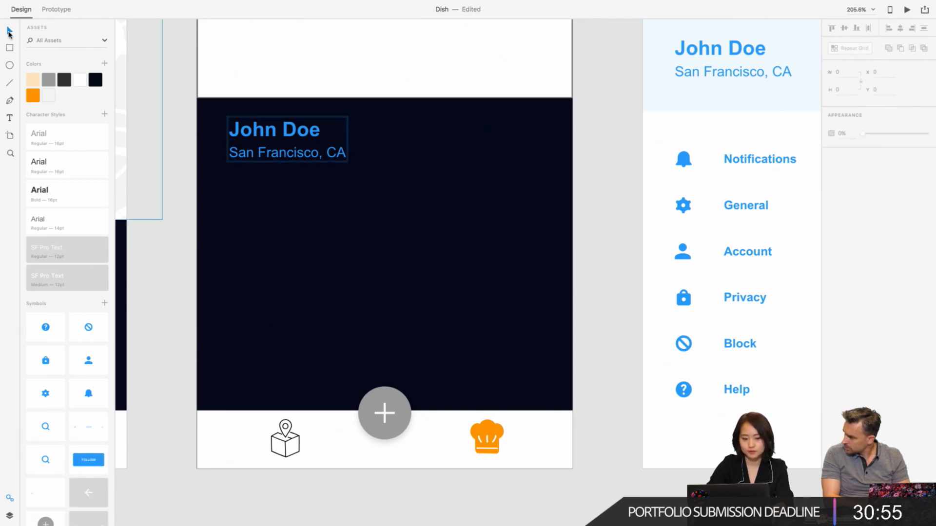
- Paste the orange Continue button onto Tracking – 1 and place it below the name and location text
{"action": "left_click", "coordinate": [174, 116]}
{"action": "scroll", "coordinate": [173, 115], "scroll_direction": "up", "scroll_amount": 2}
{"action": "scroll", "coordinate": [174, 116], "scroll_direction": "up", "scroll_amount": 2}
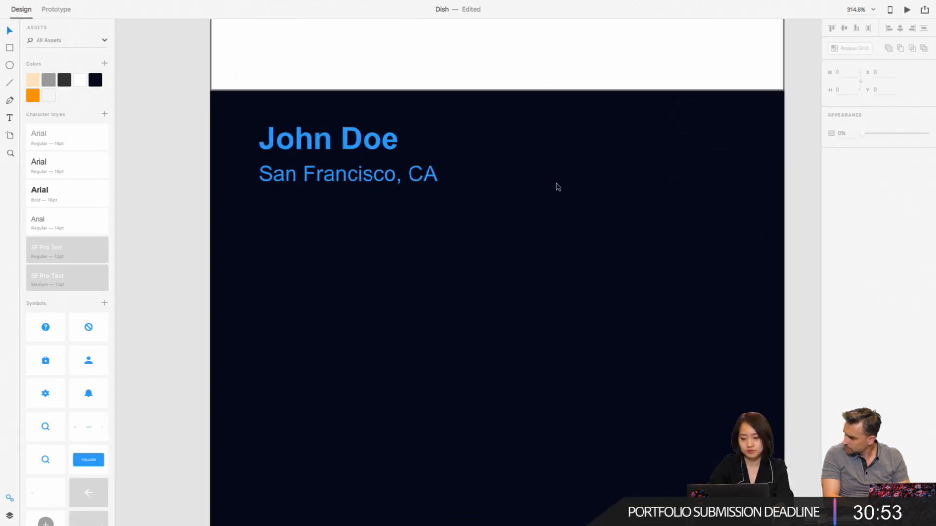
{"action": "scroll", "coordinate": [558, 187], "scroll_direction": "right", "scroll_amount": 4}
{"action": "key", "text": "ctrl+v"}
{"action": "scroll", "coordinate": [557, 187], "scroll_direction": "down", "scroll_amount": 5}
{"action": "left_click_drag", "start_coordinate": [592, 226], "coordinate": [533, 212]}
{"action": "left_click", "coordinate": [603, 207]}
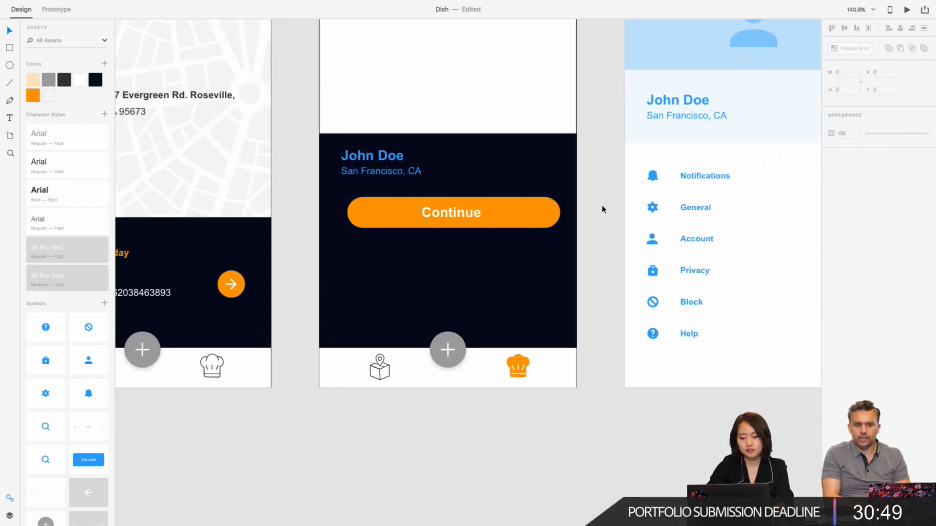
- Narrow the orange button shape to about a third and its label's text box to a width of 112
{"action": "double_click", "coordinate": [524, 211]}
{"action": "left_click_drag", "start_coordinate": [555, 213], "coordinate": [420, 213]}
{"action": "left_click", "coordinate": [451, 219]}
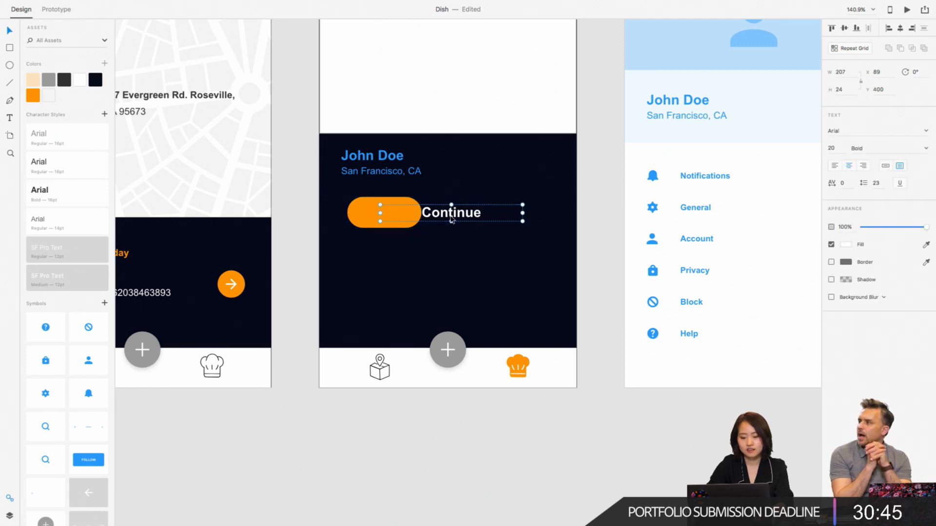
{"action": "left_click_drag", "start_coordinate": [522, 212], "coordinate": [412, 213]}
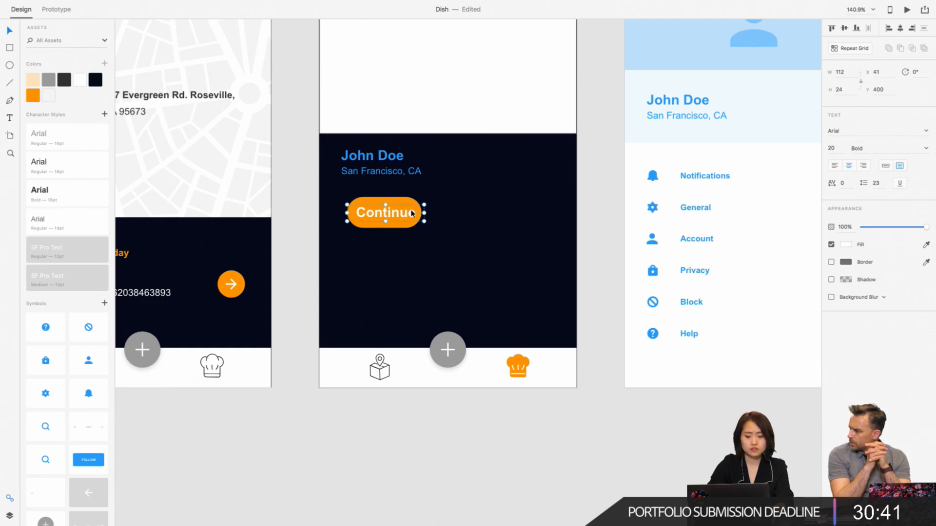
- Change the button label from Continue to "Edit" and centre the text on the orange shape at X 39
{"action": "double_click", "coordinate": [410, 213]}
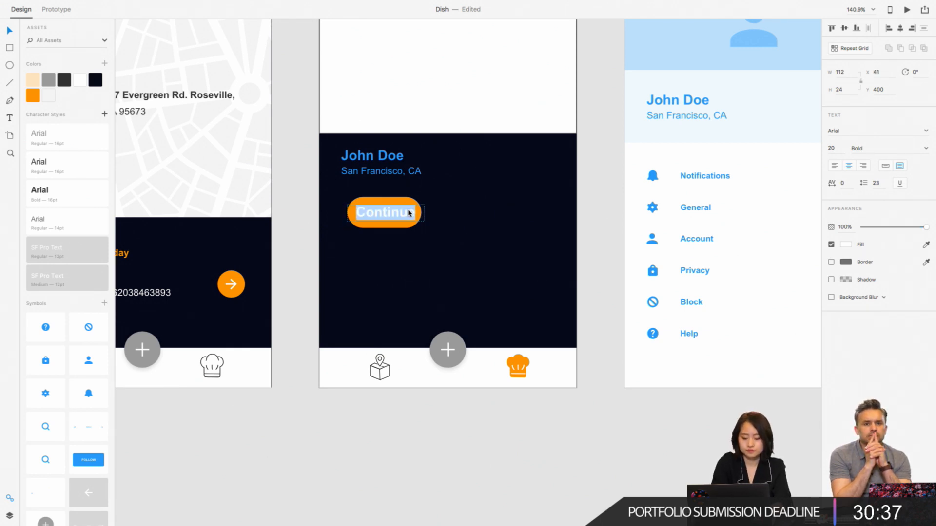
{"action": "type", "text": "Edit"}
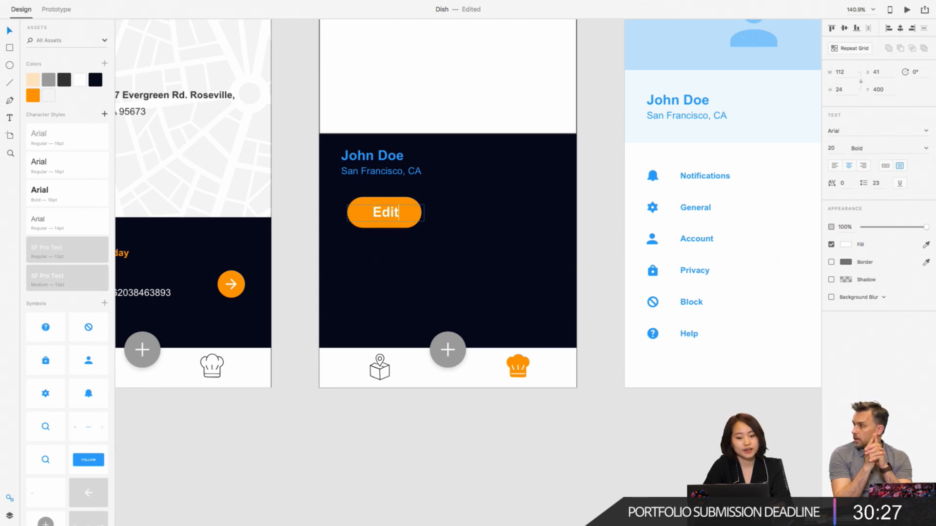
{"action": "left_click", "coordinate": [320, 234]}
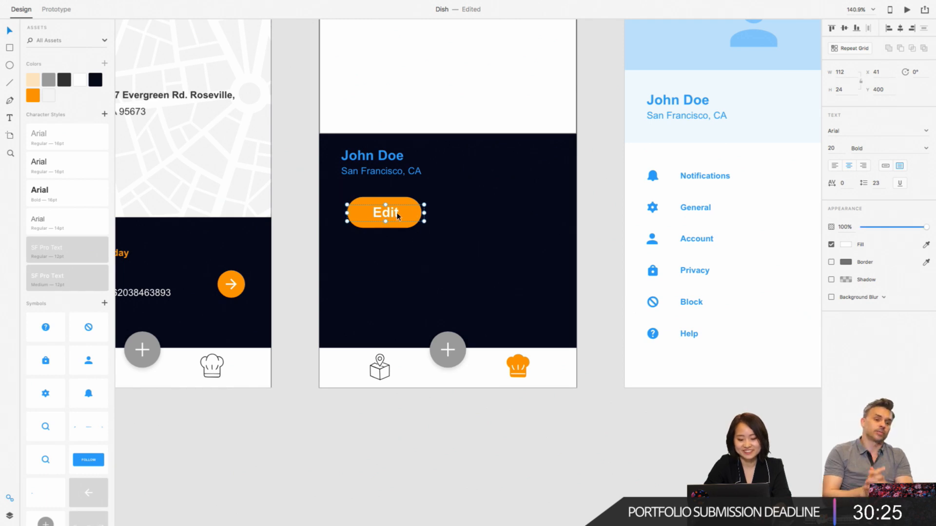
{"action": "left_click_drag", "start_coordinate": [395, 213], "coordinate": [394, 214]}
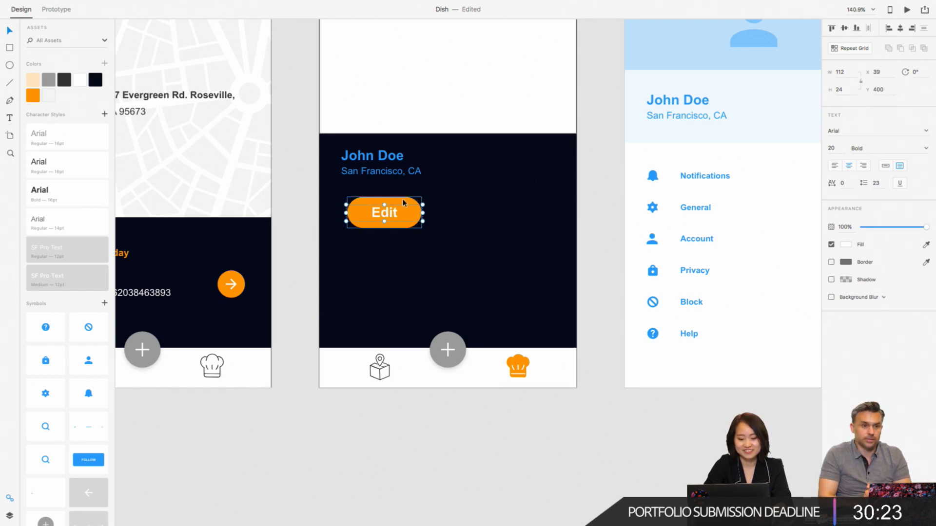
- Move the orange shape and its Edit label together beside the name text, to X 234, Y 322
{"action": "left_click", "coordinate": [404, 200], "text": "shift"}
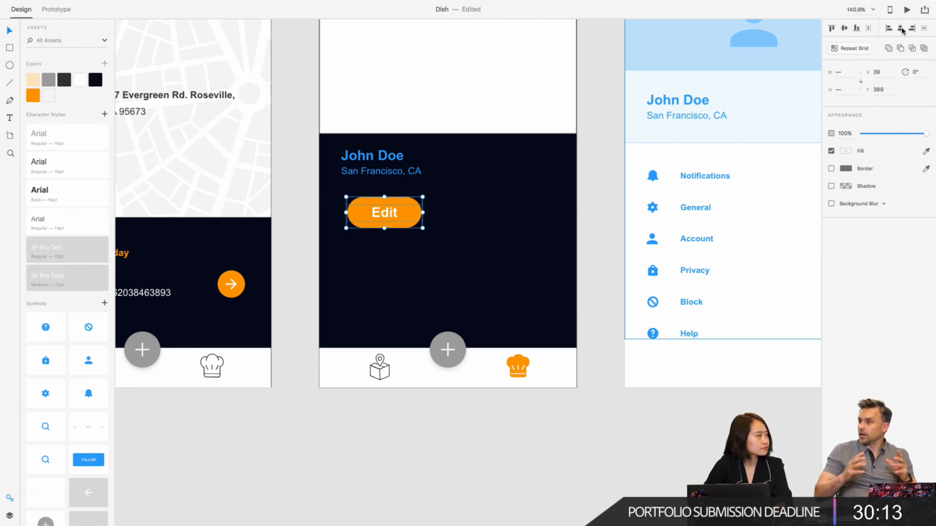
{"action": "left_click_drag", "start_coordinate": [403, 222], "coordinate": [534, 176]}
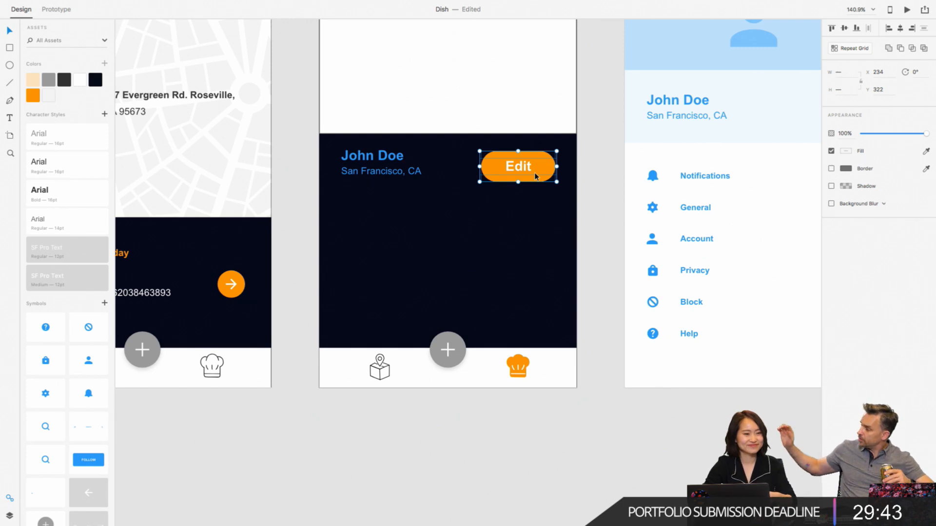
{"action": "left_click", "coordinate": [595, 185]}
- Recolor the name and location text on Tracking – 1 with the white color swatch
{"action": "left_click", "coordinate": [398, 168]}
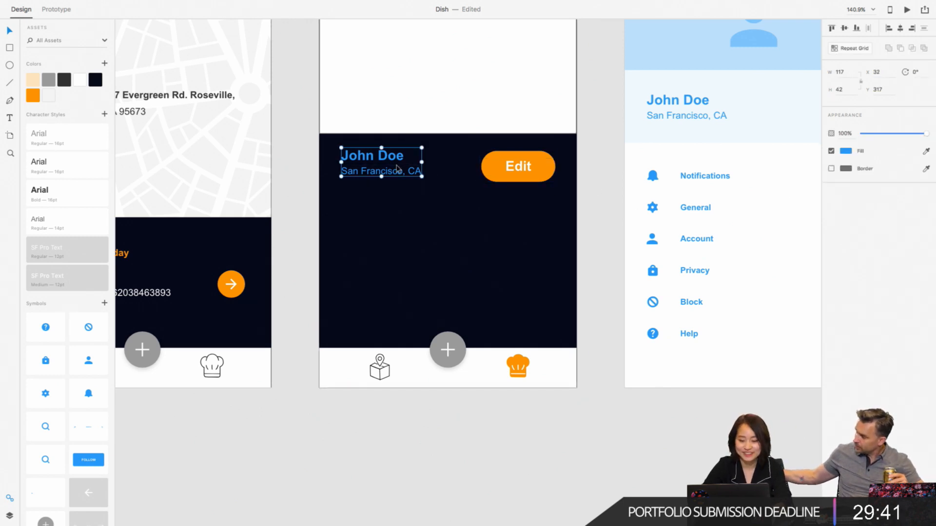
{"action": "double_click", "coordinate": [397, 169]}
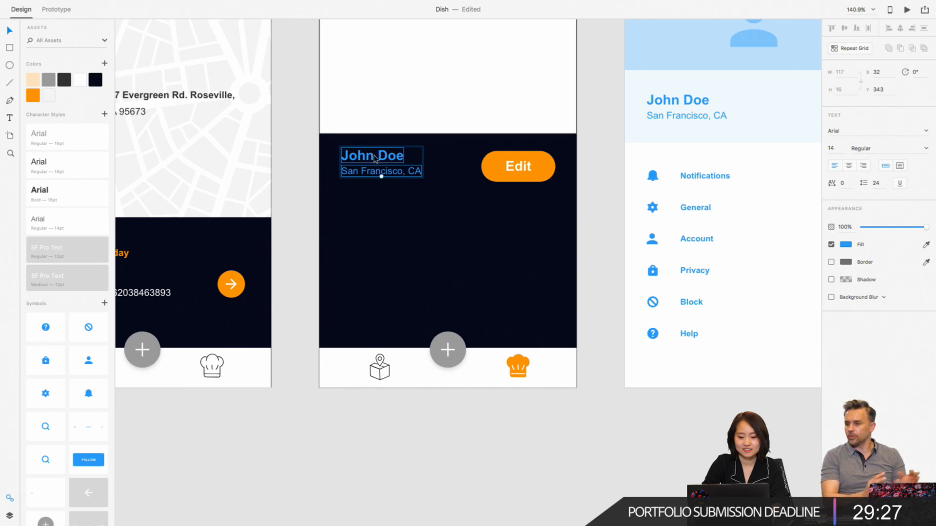
{"action": "key", "text": "Escape"}
{"action": "left_click", "coordinate": [358, 157]}
{"action": "double_click", "coordinate": [358, 157]}
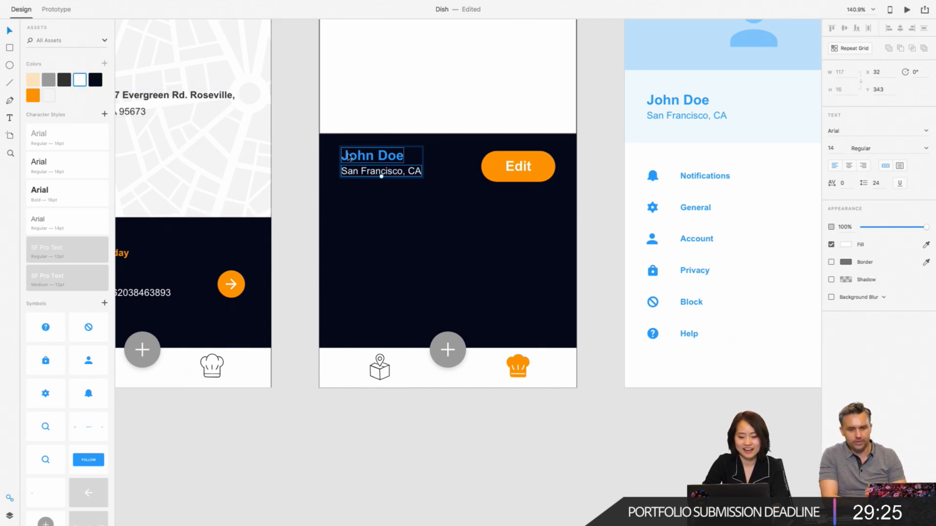
{"action": "left_click", "coordinate": [79, 83]}
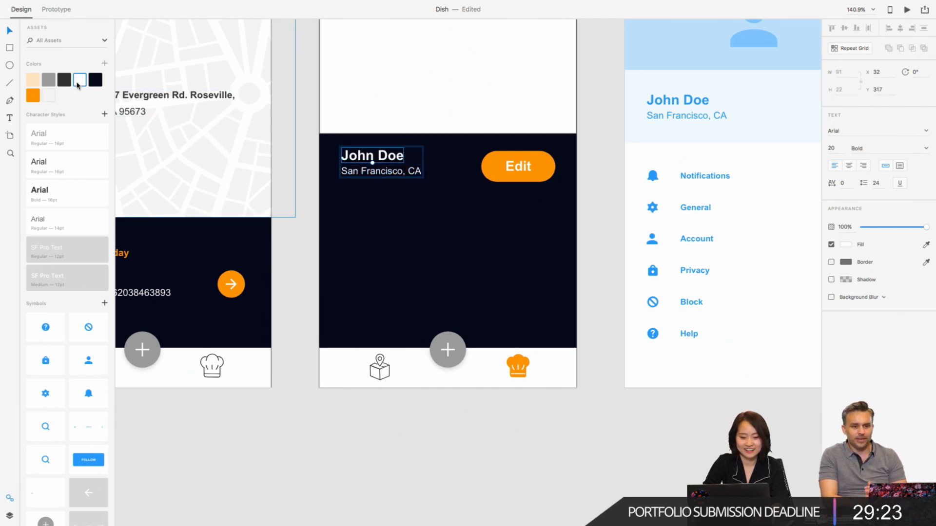
{"action": "left_click", "coordinate": [306, 200]}
- Shift the name and location text down slightly to line up with the middle of the Edit button
{"action": "scroll", "coordinate": [306, 200], "scroll_direction": "down", "scroll_amount": 5}
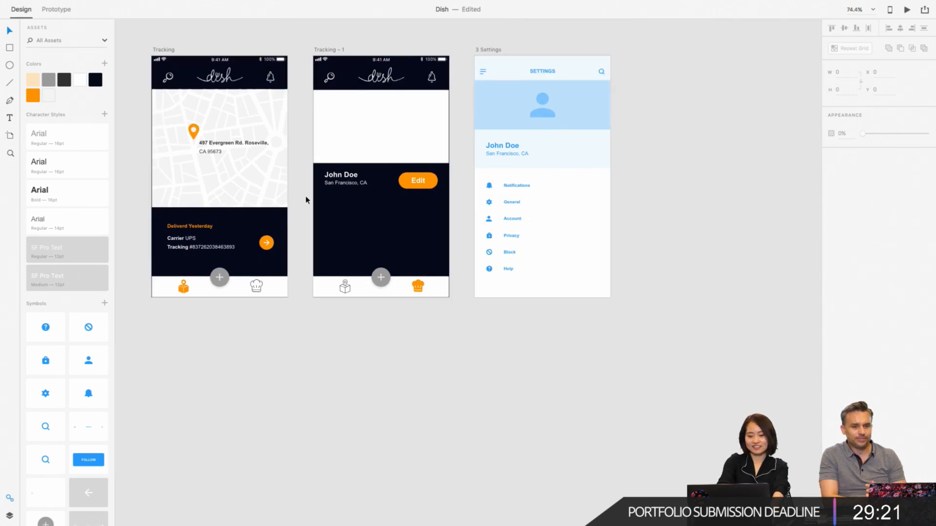
{"action": "scroll", "coordinate": [427, 173], "scroll_direction": "up", "scroll_amount": 3}
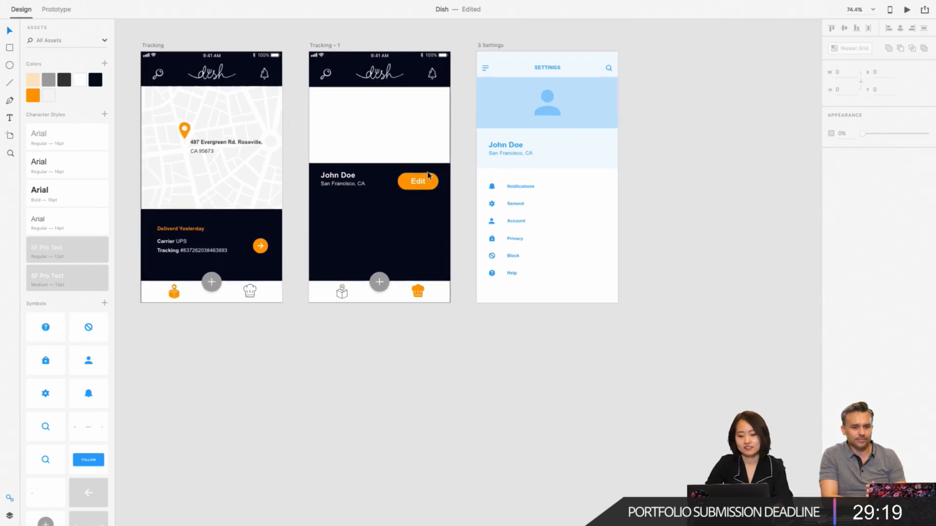
{"action": "left_click", "coordinate": [325, 184]}
{"action": "left_click_drag", "start_coordinate": [325, 184], "coordinate": [326, 193]}
{"action": "left_click", "coordinate": [471, 198]}
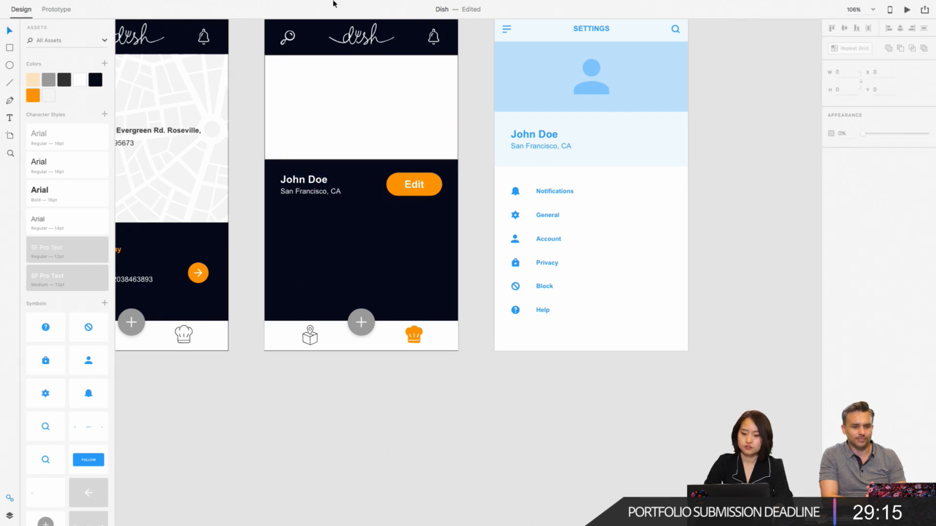
- Switch to Safari, enlarge its window to full screen and bring up the open Adobe Stock page
{"action": "mouse_move", "coordinate": [233, 4]}
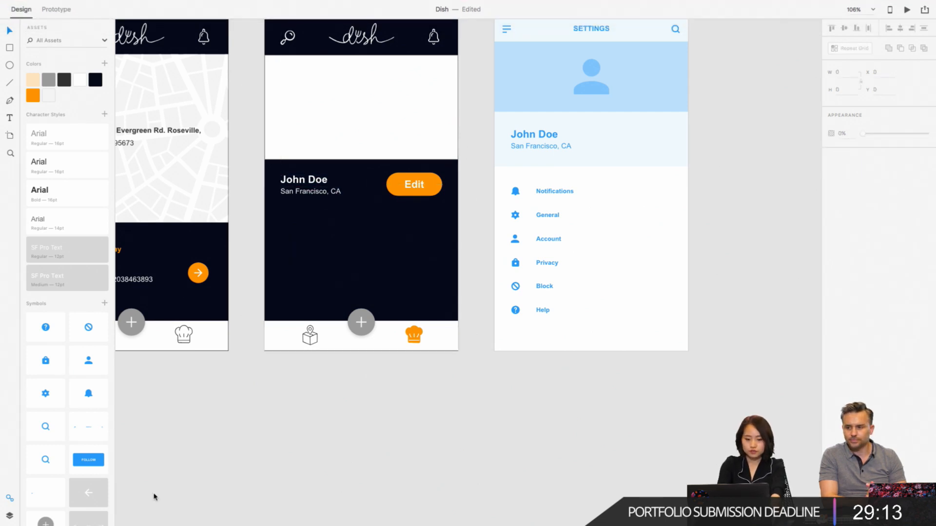
{"action": "left_click", "coordinate": [29, 21]}
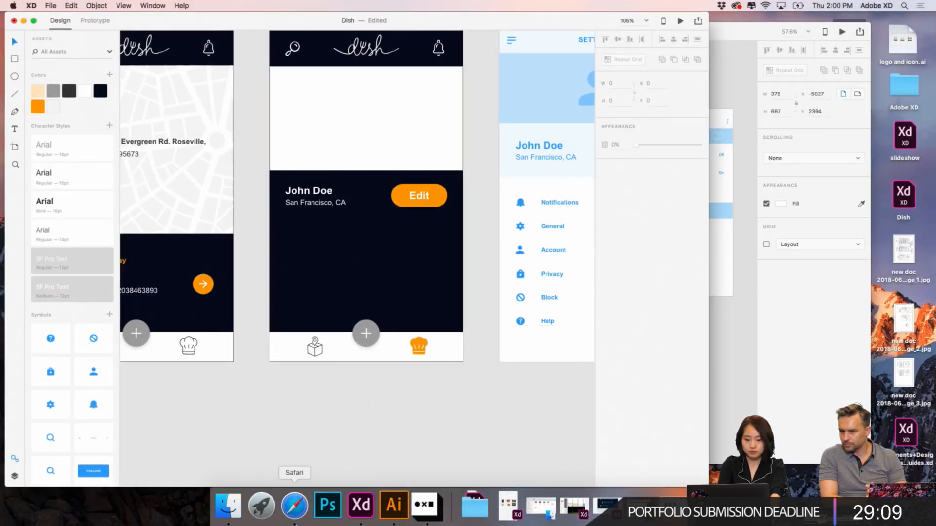
{"action": "left_click", "coordinate": [294, 506]}
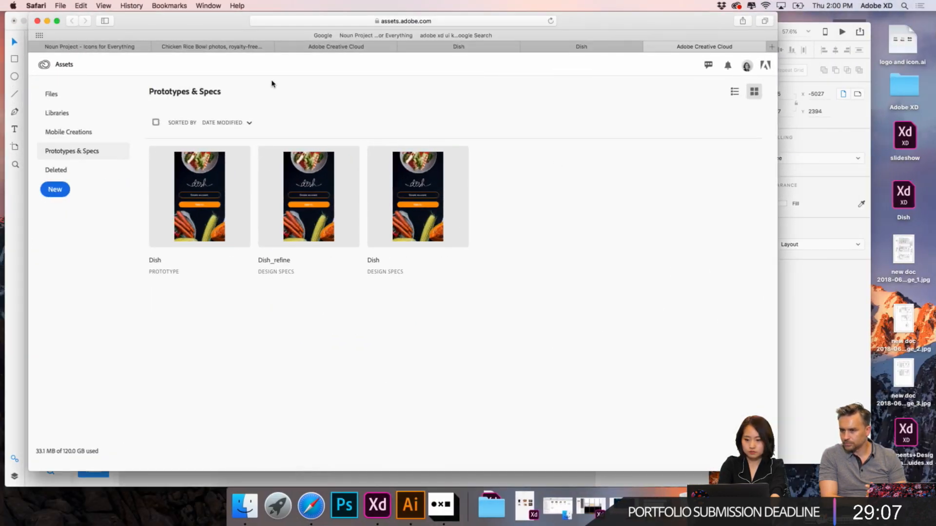
{"action": "left_click", "coordinate": [57, 22]}
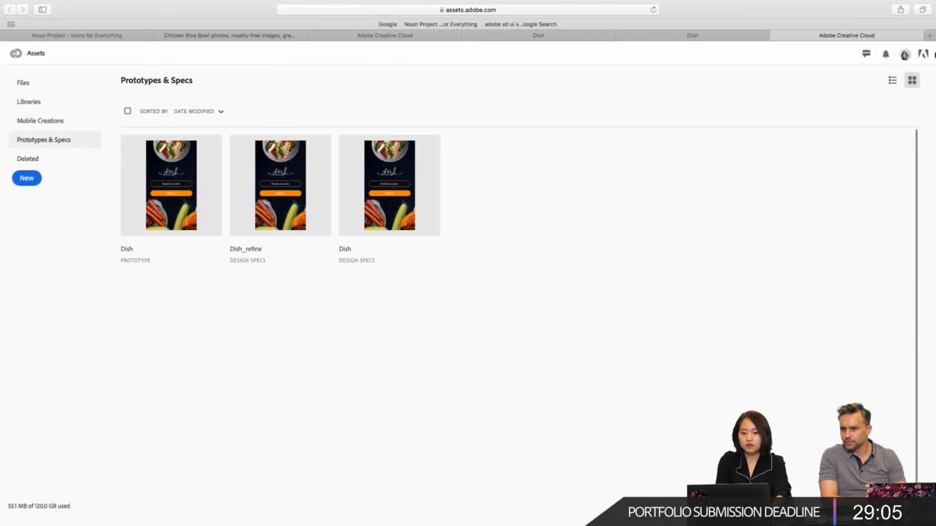
{"action": "left_click", "coordinate": [217, 37]}
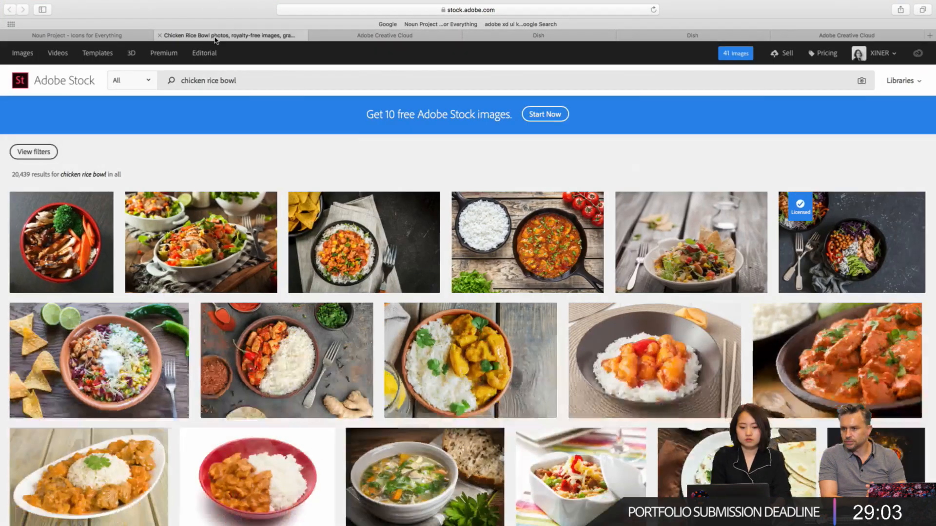
- Search Adobe Stock for "young people" and show the search filters
{"action": "double_click", "coordinate": [317, 82]}
{"action": "triple_click", "coordinate": [318, 82]}
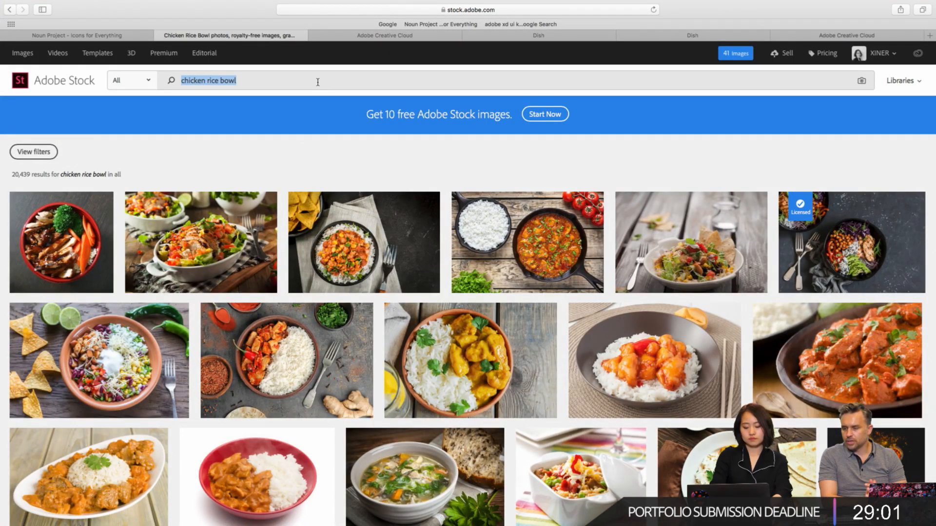
{"action": "type", "text": "young"}
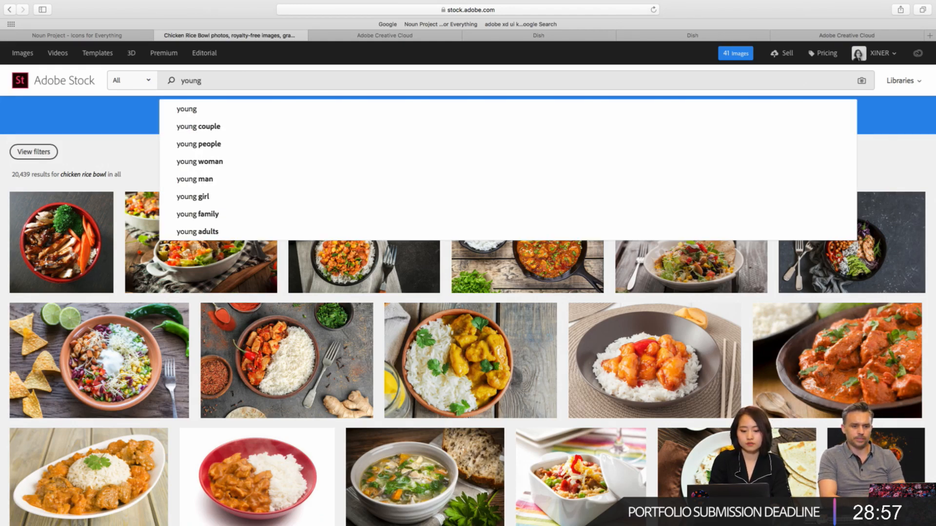
{"action": "left_click", "coordinate": [309, 145]}
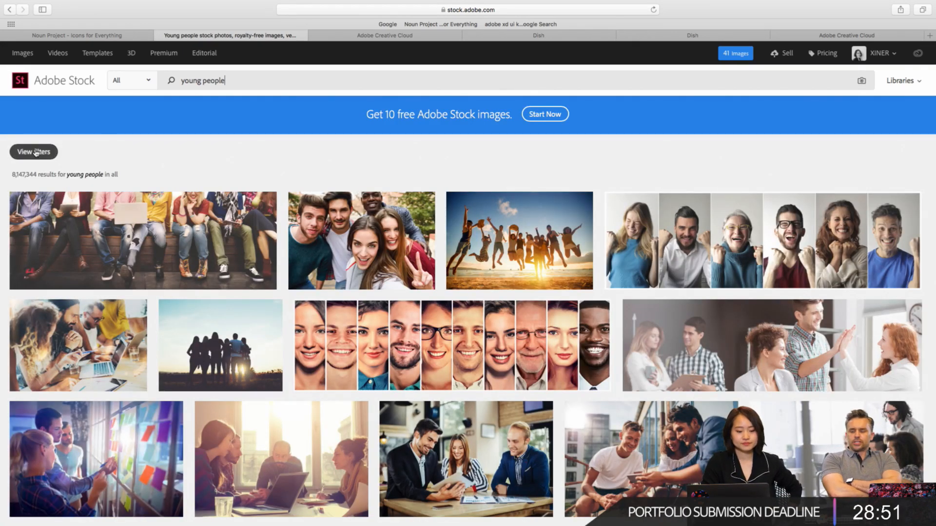
{"action": "left_click", "coordinate": [34, 152]}
- Take Safari out of full screen, move its window aside and return to the Dish file in full screen
{"action": "mouse_move", "coordinate": [22, 2]}
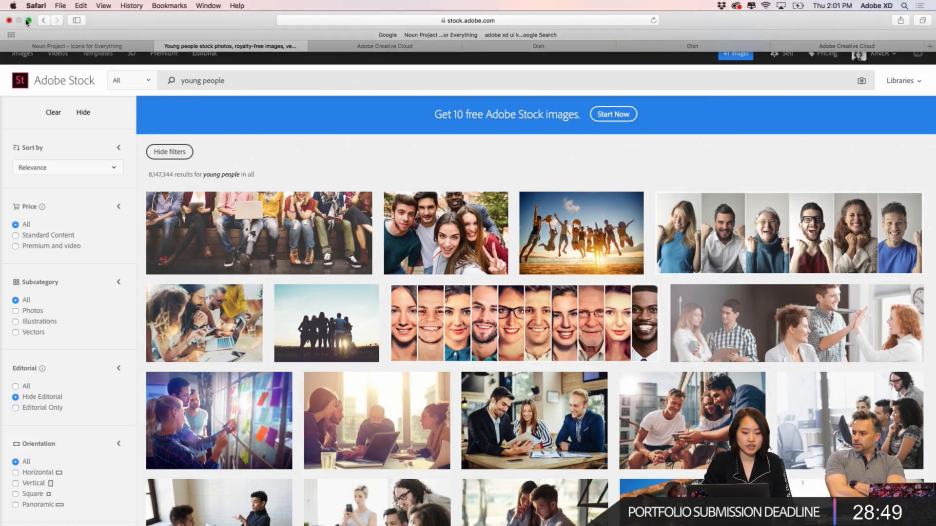
{"action": "left_click", "coordinate": [28, 21]}
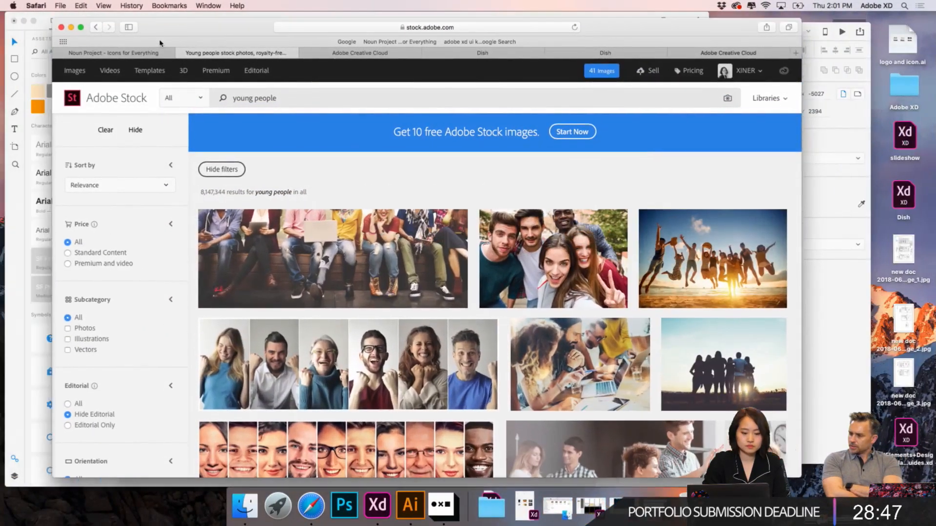
{"action": "left_click_drag", "start_coordinate": [138, 23], "coordinate": [276, 211]}
{"action": "left_click", "coordinate": [34, 21]}
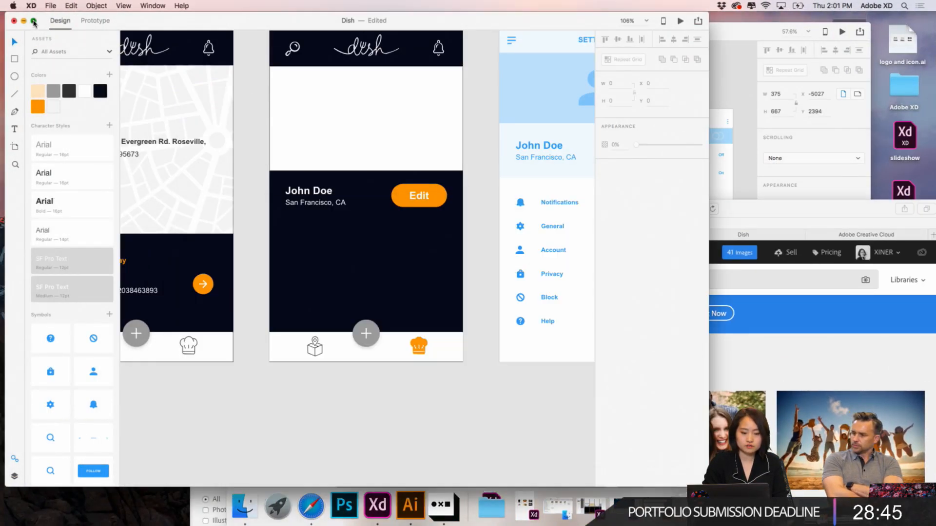
{"action": "scroll", "coordinate": [232, 153], "scroll_direction": "down", "scroll_amount": 5}
{"action": "scroll", "coordinate": [232, 153], "scroll_direction": "left", "scroll_amount": 5}
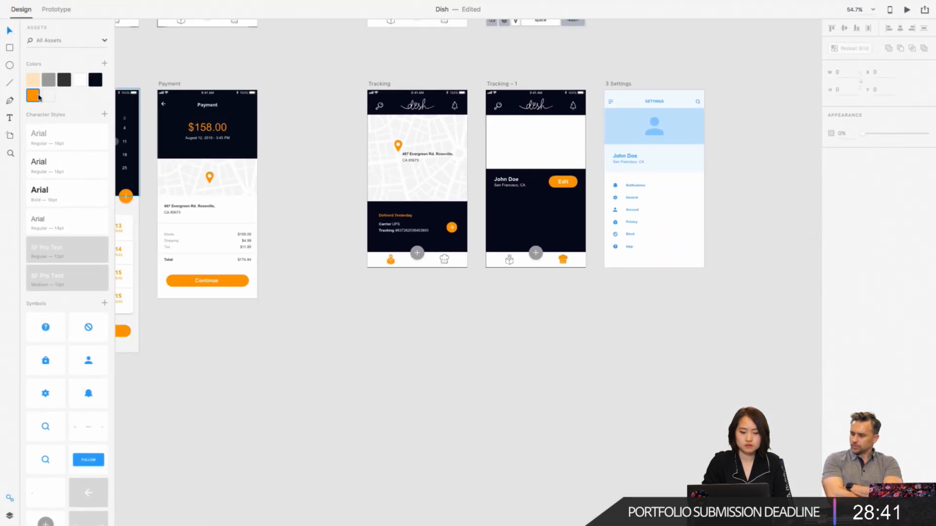
{"action": "left_click", "coordinate": [34, 96]}
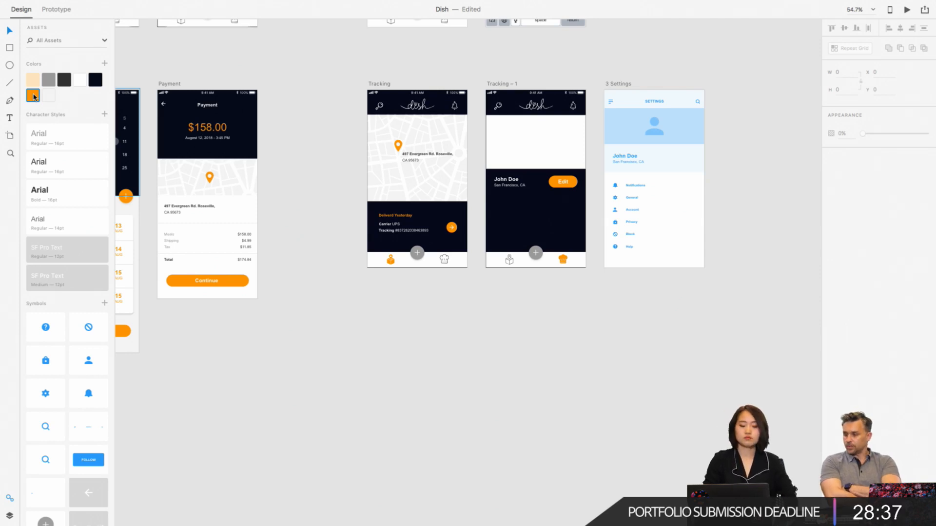
- Try recolouring the orange colour asset to blue #006CFF and pink #FF00A7, and undo the change
{"action": "right_click", "coordinate": [37, 102]}
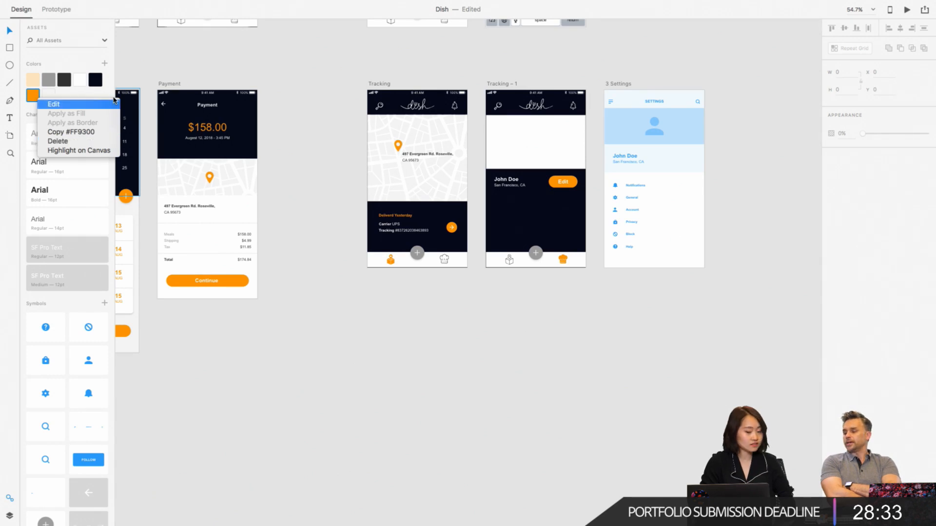
{"action": "left_click", "coordinate": [94, 64]}
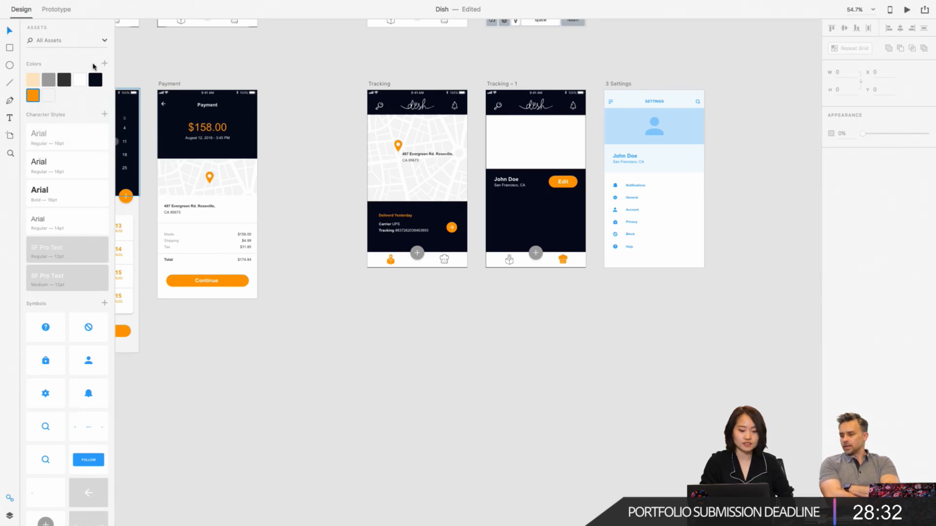
{"action": "right_click", "coordinate": [38, 95]}
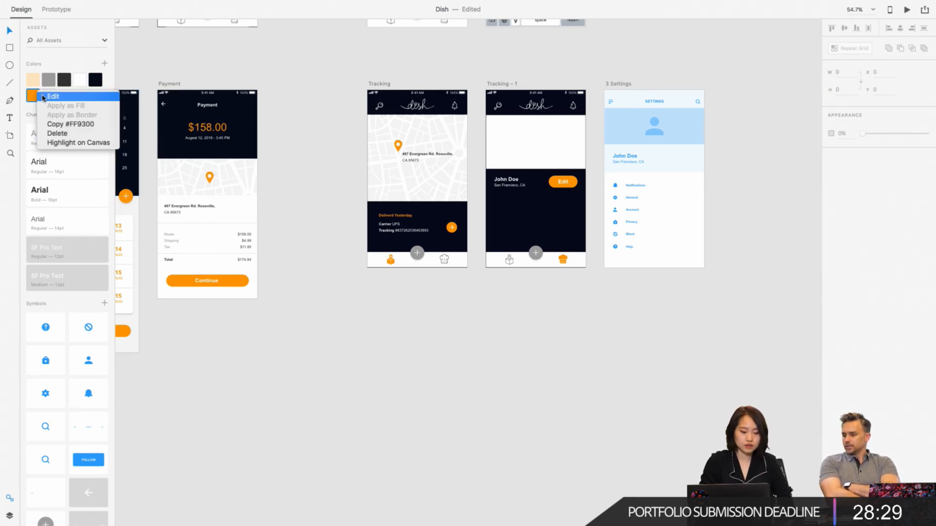
{"action": "left_click", "coordinate": [49, 97]}
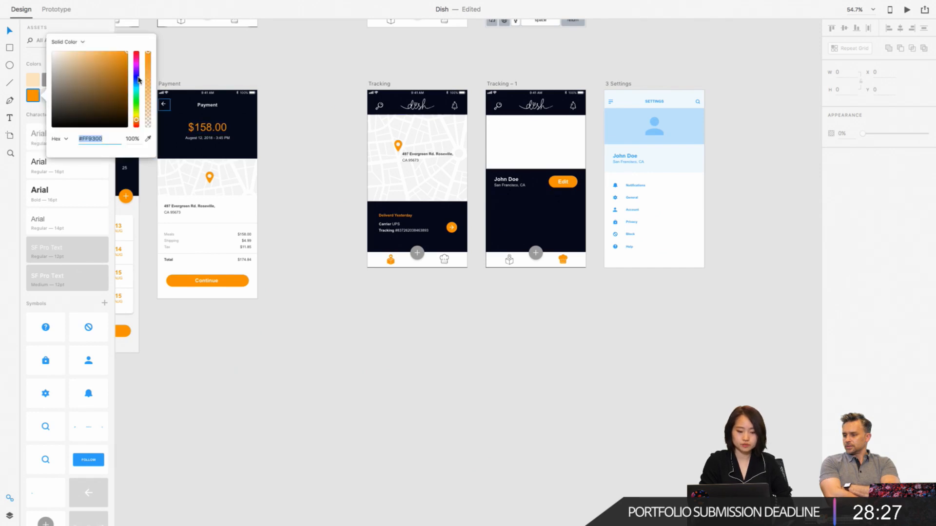
{"action": "left_click_drag", "start_coordinate": [137, 82], "coordinate": [138, 85]}
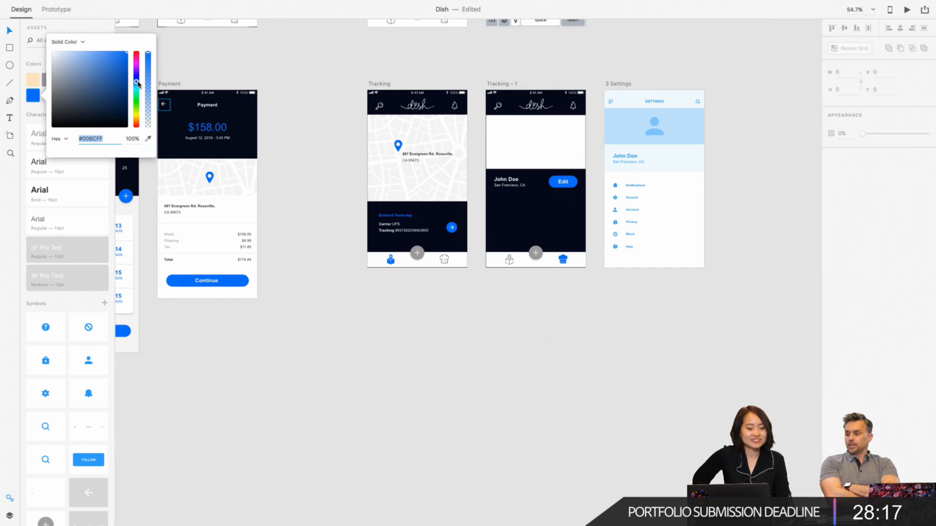
{"action": "left_click_drag", "start_coordinate": [138, 84], "coordinate": [137, 61]}
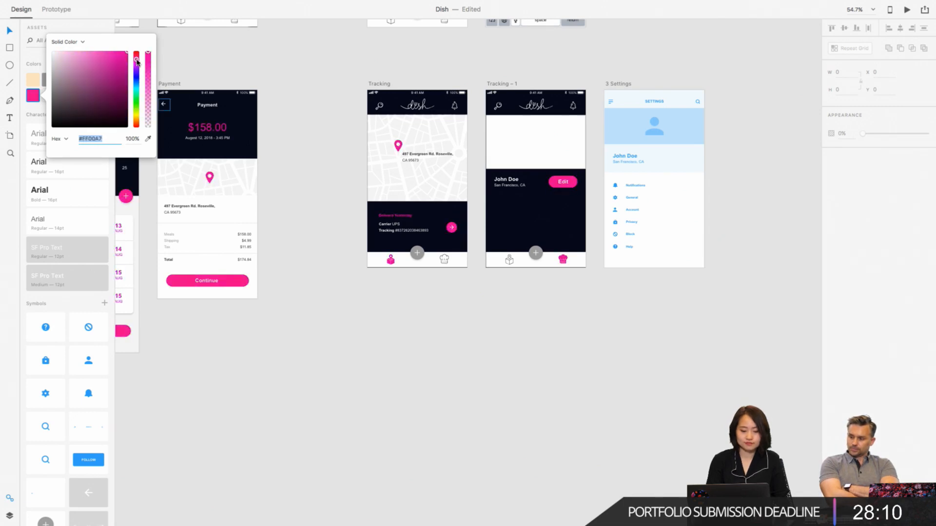
{"action": "left_click", "coordinate": [66, 29]}
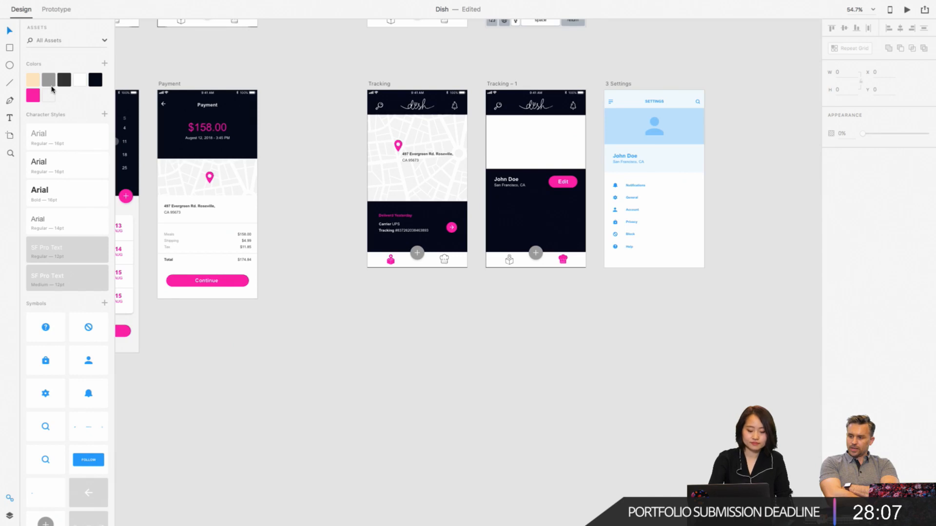
{"action": "key", "text": "super+z"}
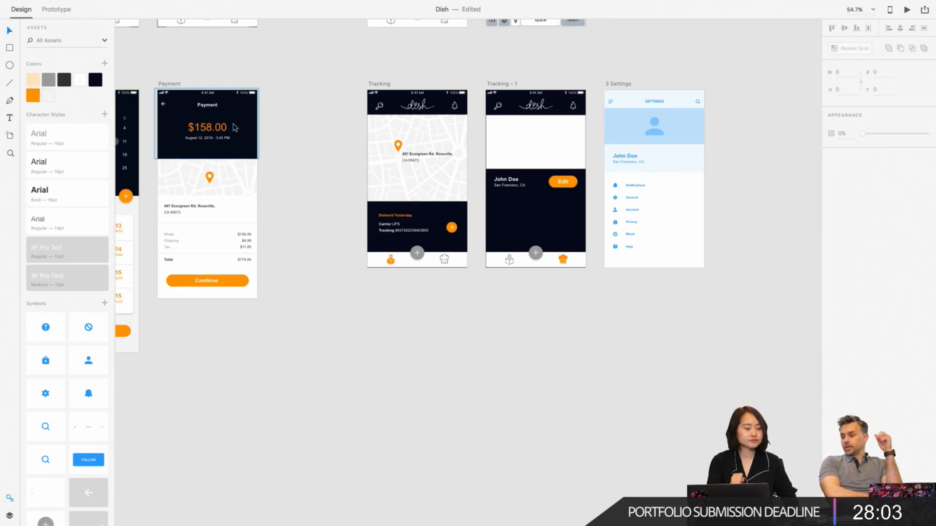
- With all artboards in view, try recolouring the orange colour asset to purple #A700FF, and undo the change
{"action": "scroll", "coordinate": [409, 192], "scroll_direction": "down", "scroll_amount": 5}
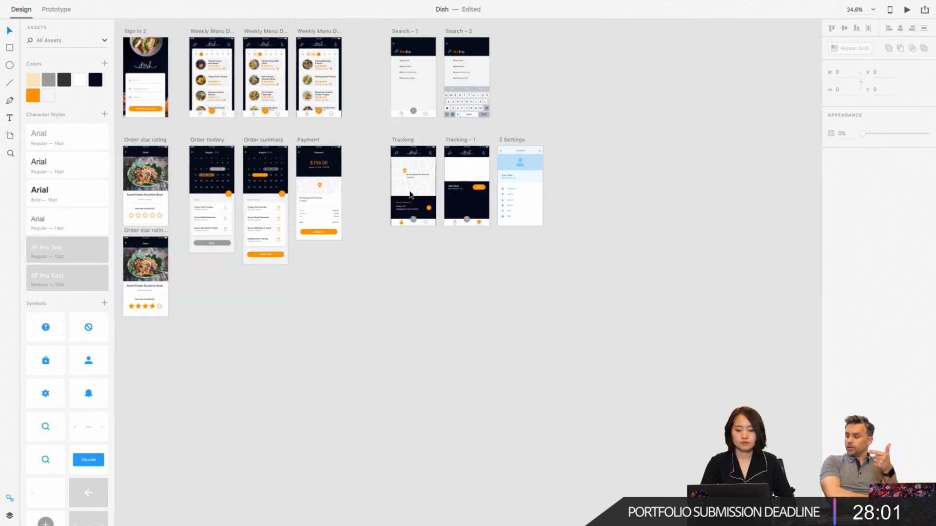
{"action": "right_click", "coordinate": [33, 96]}
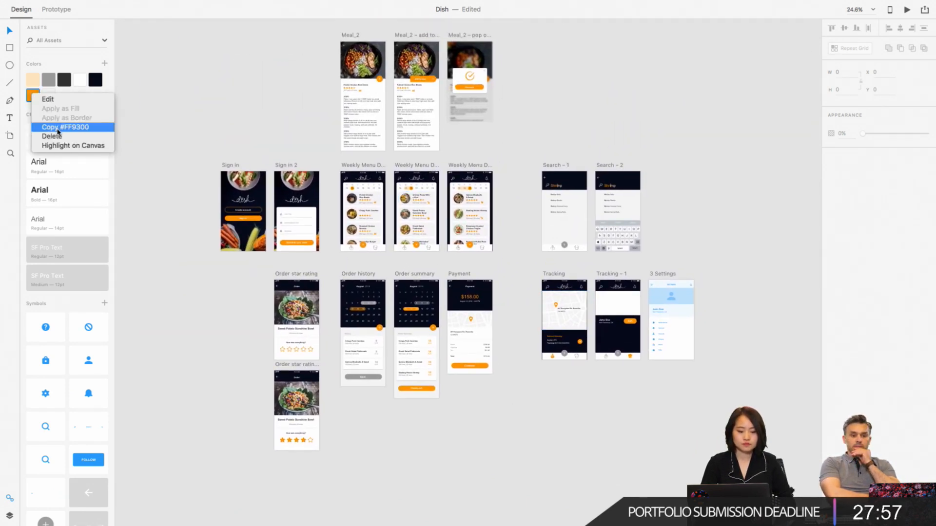
{"action": "left_click", "coordinate": [48, 100]}
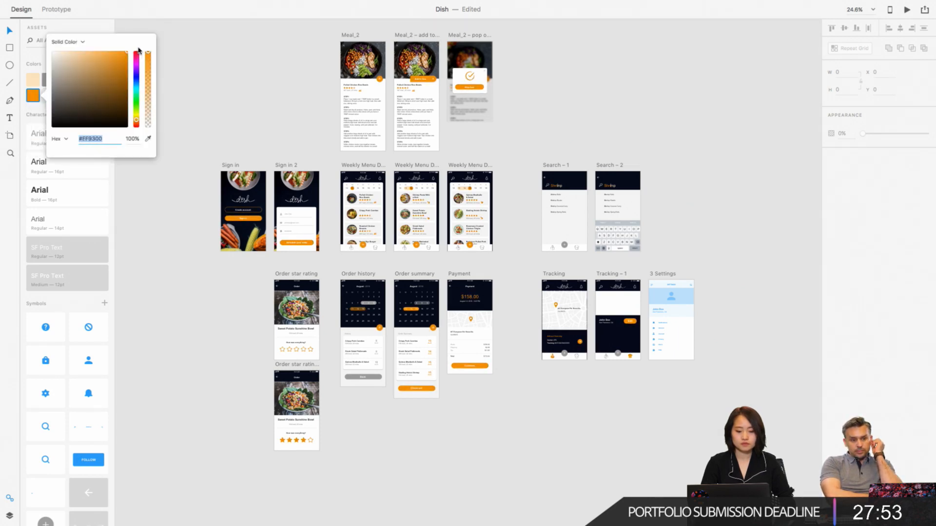
{"action": "left_click_drag", "start_coordinate": [138, 58], "coordinate": [136, 70]}
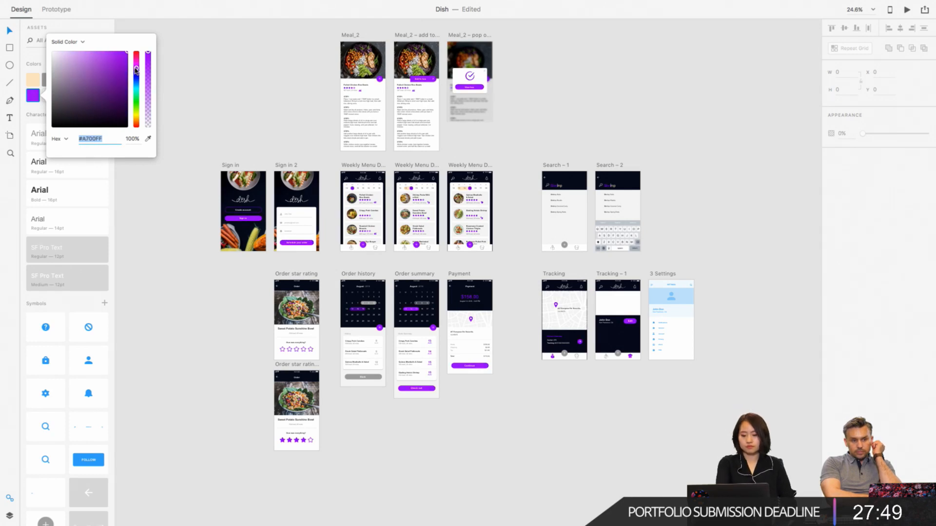
{"action": "left_click", "coordinate": [81, 30]}
{"action": "key", "text": "super+z"}
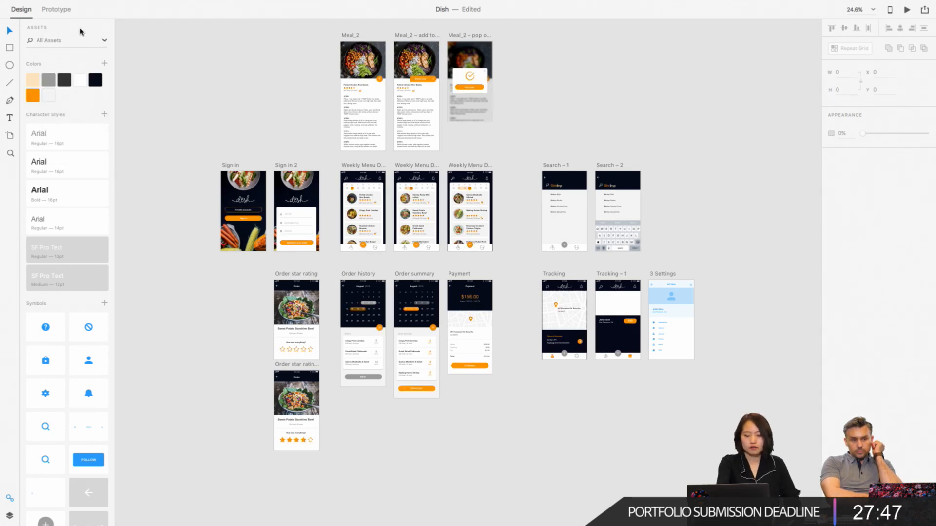
- Take the Dish file out of full screen and switch to the Adobe Stock page in Safari at full screen
{"action": "mouse_move", "coordinate": [3, 1]}
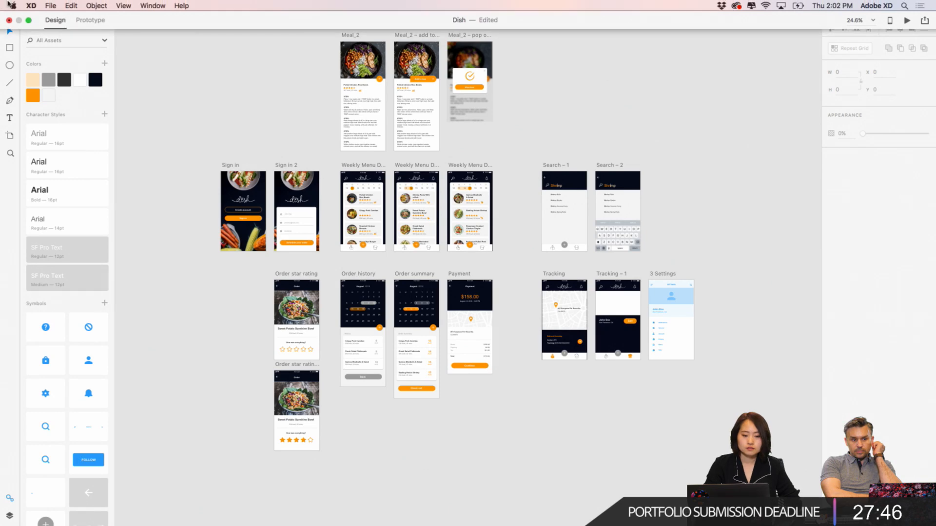
{"action": "left_click", "coordinate": [29, 21]}
{"action": "left_click_drag", "start_coordinate": [833, 222], "coordinate": [706, 10]}
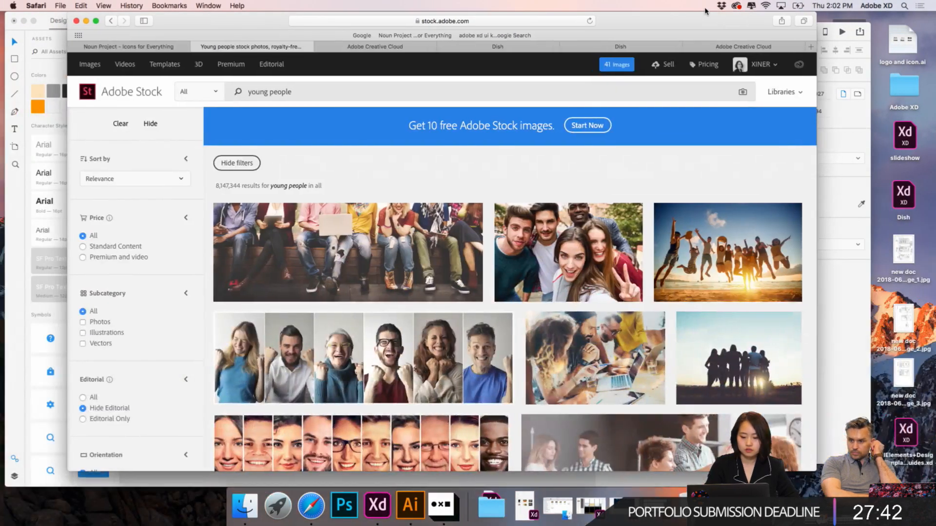
{"action": "left_click", "coordinate": [96, 21]}
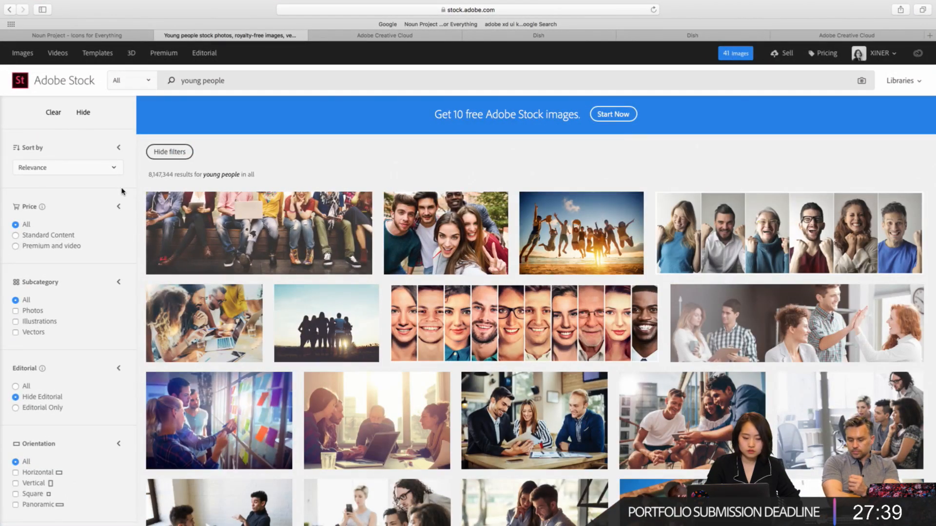
- Filter the young people results to Horizontal orientation and raise Depth of Field to one notch below More Blur
{"action": "scroll", "coordinate": [100, 293], "scroll_direction": "down", "scroll_amount": 7}
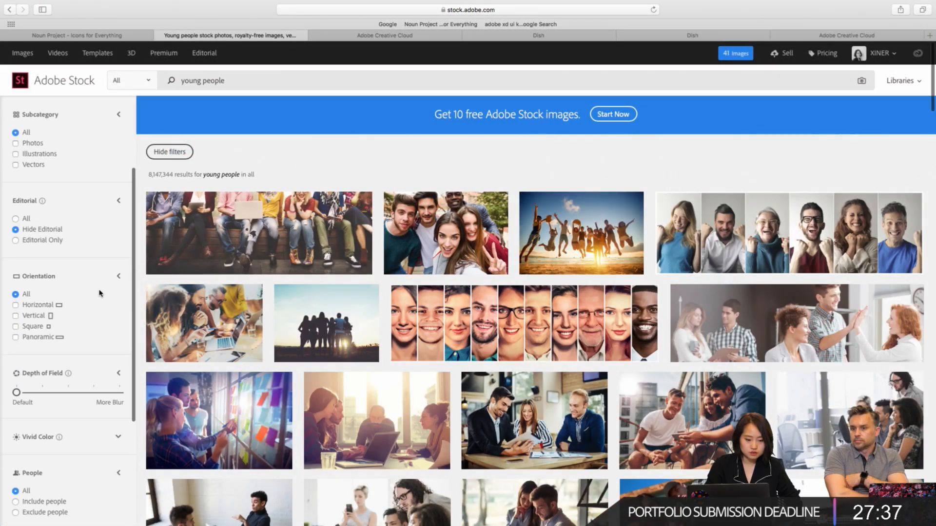
{"action": "left_click", "coordinate": [43, 309]}
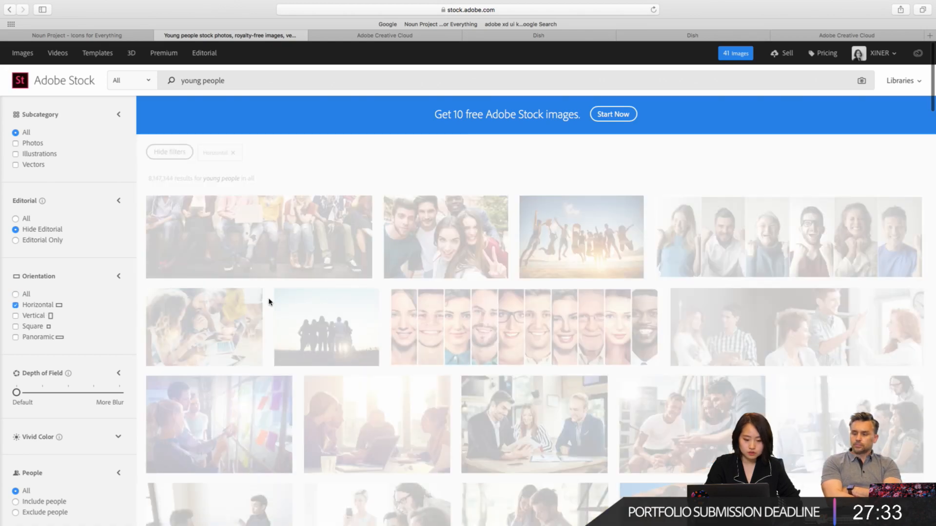
{"action": "scroll", "coordinate": [86, 368], "scroll_direction": "down", "scroll_amount": 3}
{"action": "left_click", "coordinate": [100, 333]}
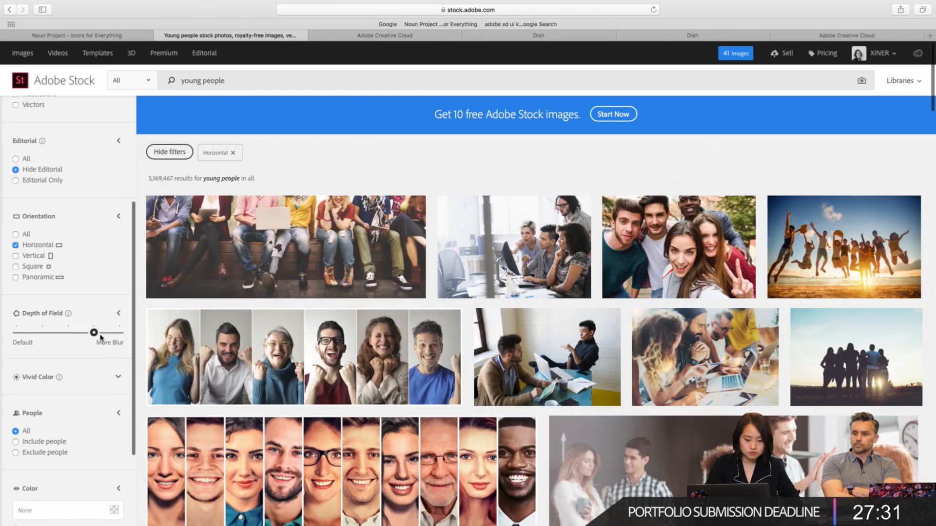
{"action": "scroll", "coordinate": [101, 337], "scroll_direction": "down", "scroll_amount": 1}
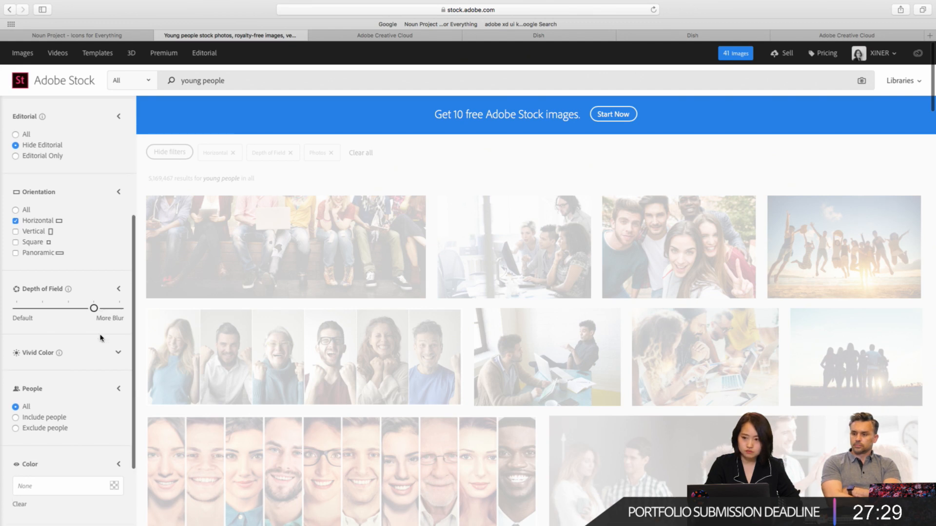
- Expand the Vivid Color filter, set it to Low, and restrict the results to Include people
{"action": "scroll", "coordinate": [101, 337], "scroll_direction": "down", "scroll_amount": 3}
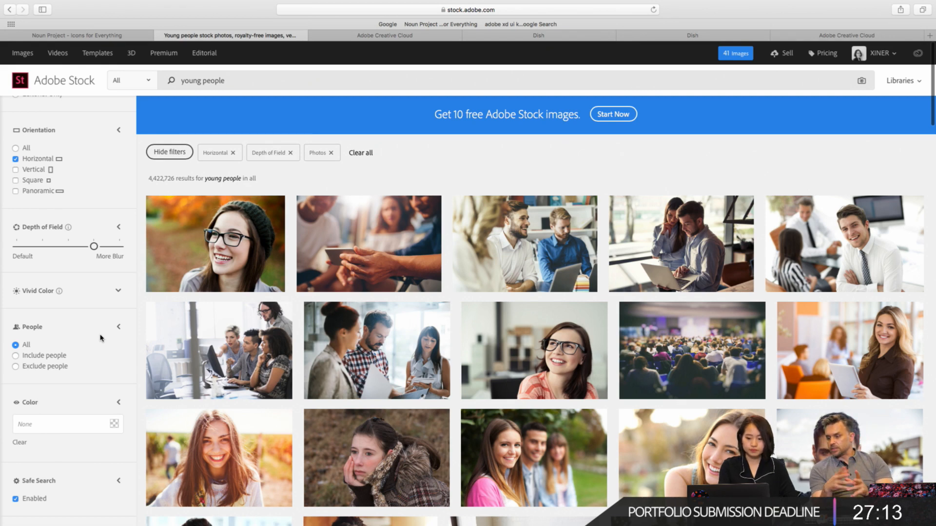
{"action": "left_click", "coordinate": [107, 296]}
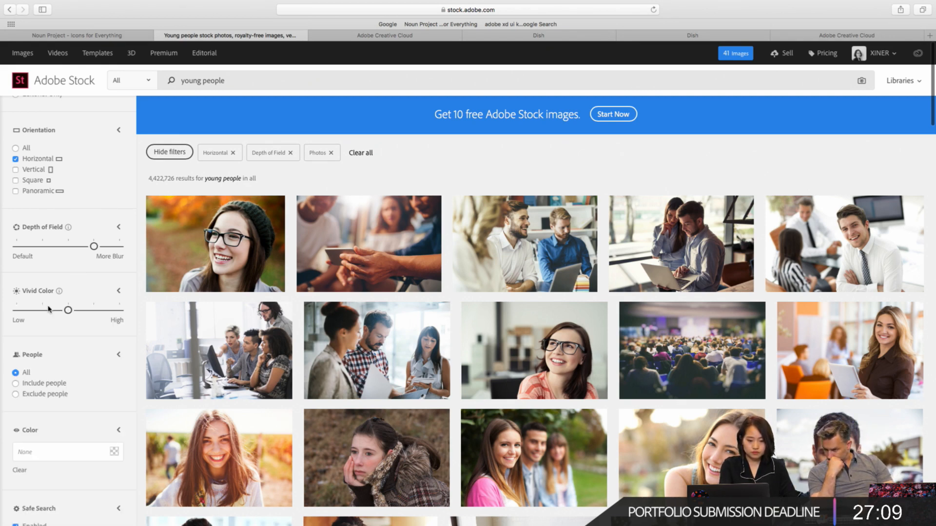
{"action": "left_click_drag", "start_coordinate": [49, 308], "coordinate": [17, 312]}
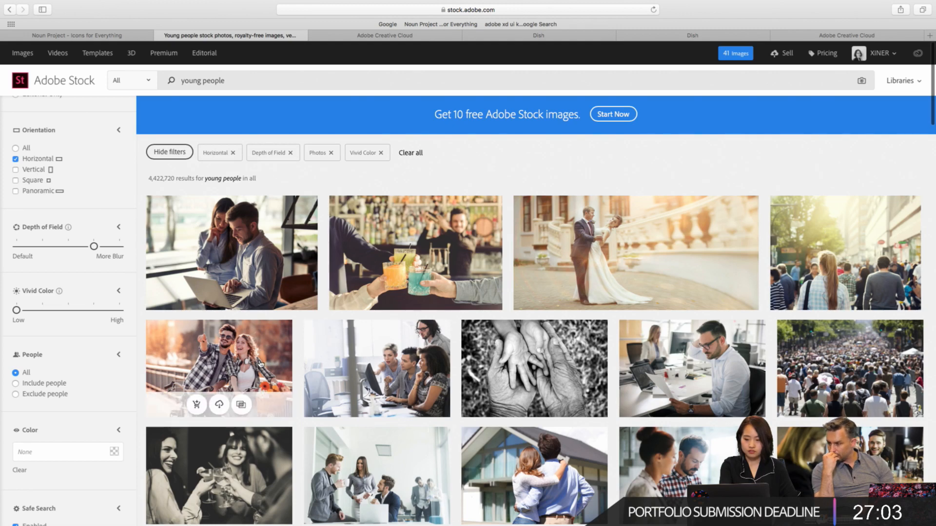
{"action": "scroll", "coordinate": [346, 373], "scroll_direction": "down", "scroll_amount": 2}
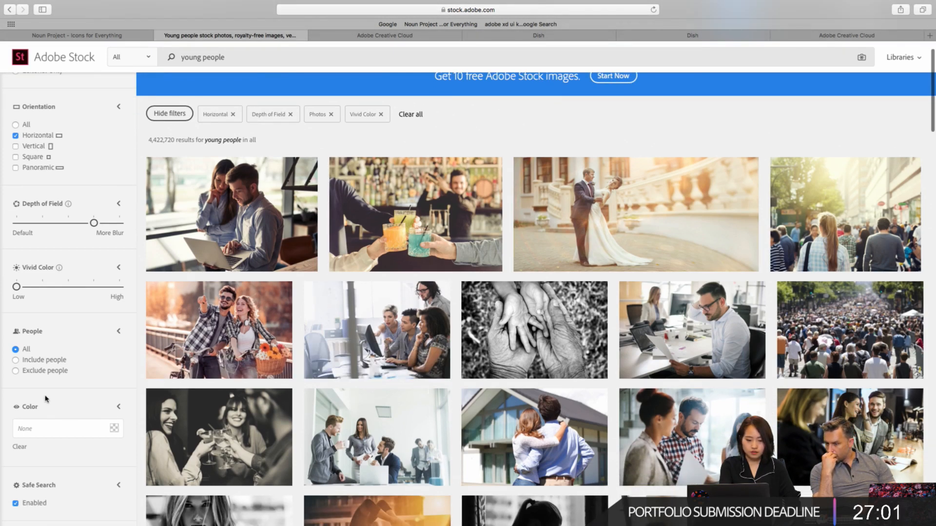
{"action": "left_click", "coordinate": [39, 365]}
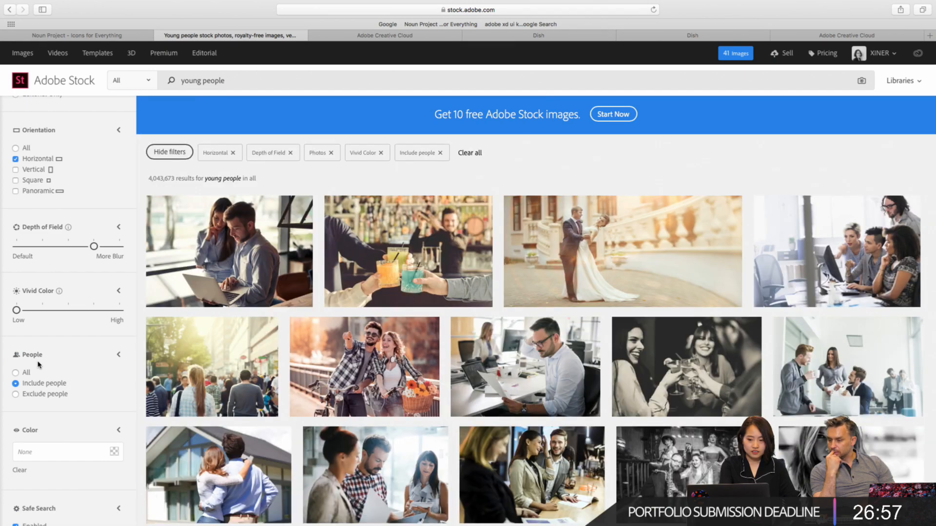
{"action": "scroll", "coordinate": [56, 380], "scroll_direction": "down", "scroll_amount": 1}
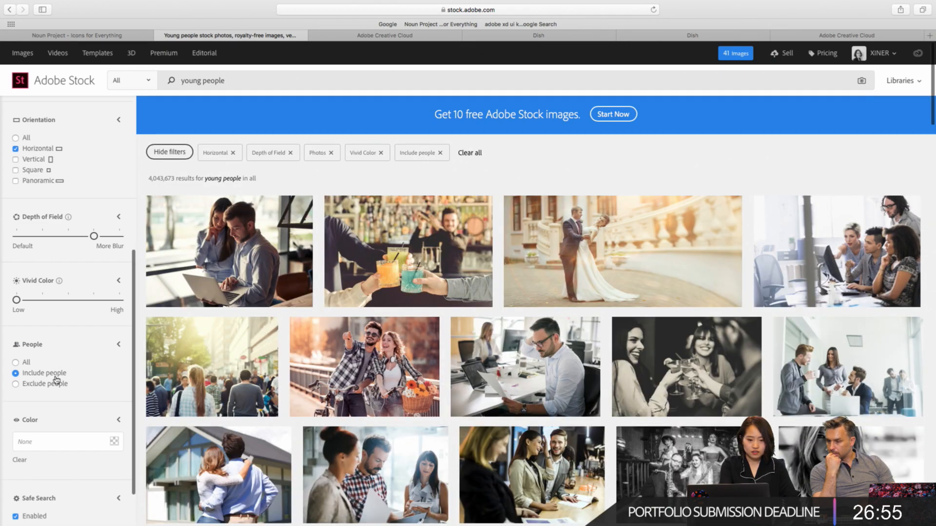
- Replace the Adobe Stock search term with "food" and run the search
{"action": "left_click", "coordinate": [241, 79]}
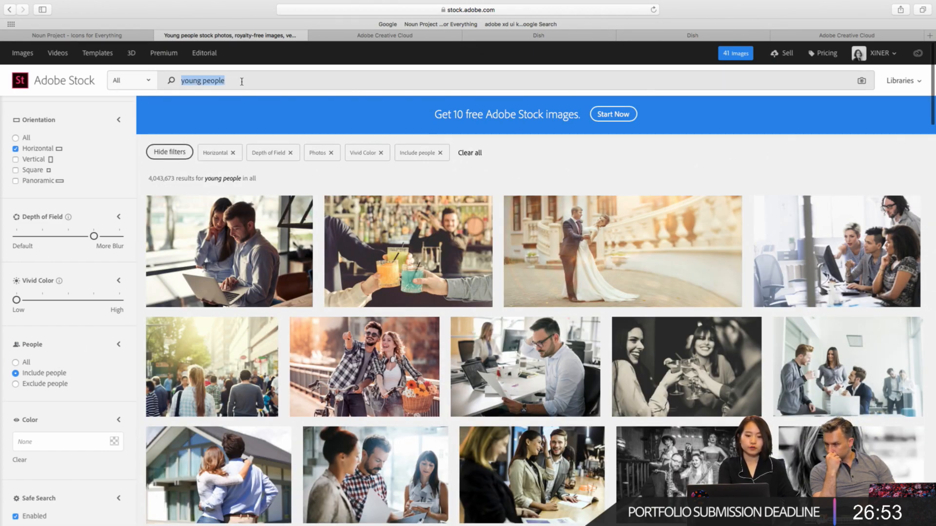
{"action": "type", "text": "goo"}
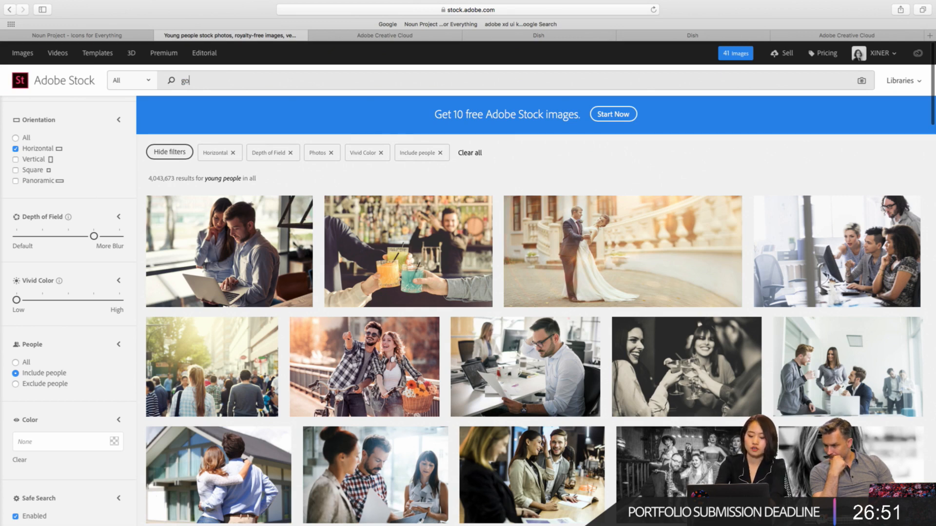
{"action": "key", "text": "BackSpace"}
{"action": "key", "text": "BackSpace"}
{"action": "key", "text": "BackSpace"}
{"action": "type", "text": "food"}
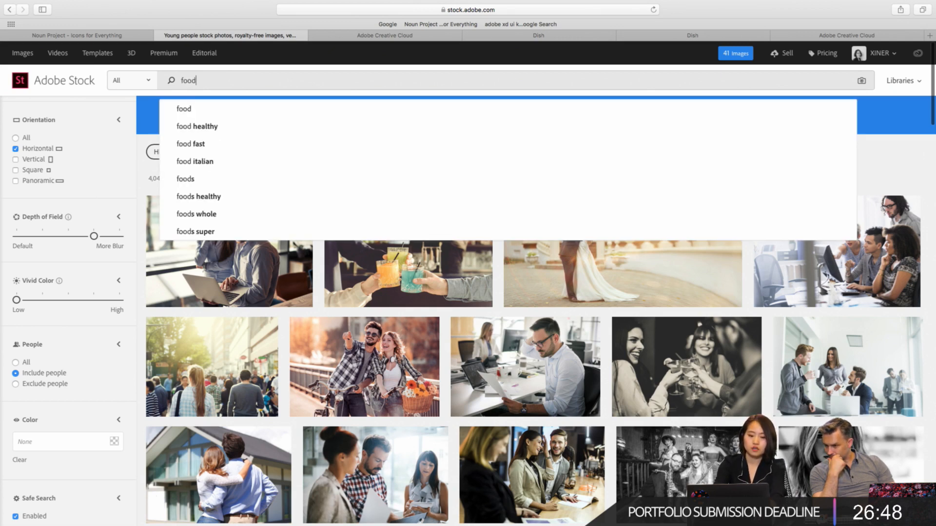
{"action": "key", "text": "Return"}
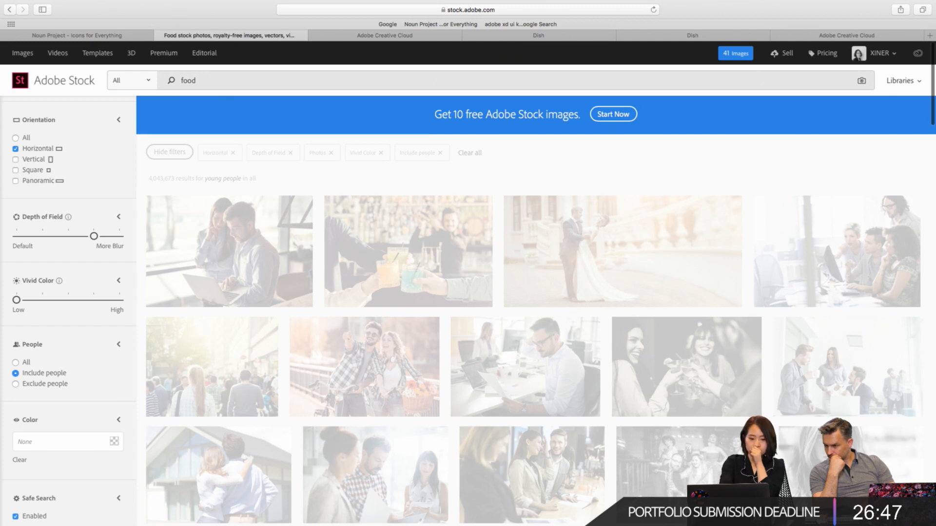
- Filter the food images by the orange colour #FF800A and browse the results for a suitable photo
{"action": "scroll", "coordinate": [64, 395], "scroll_direction": "down", "scroll_amount": 2}
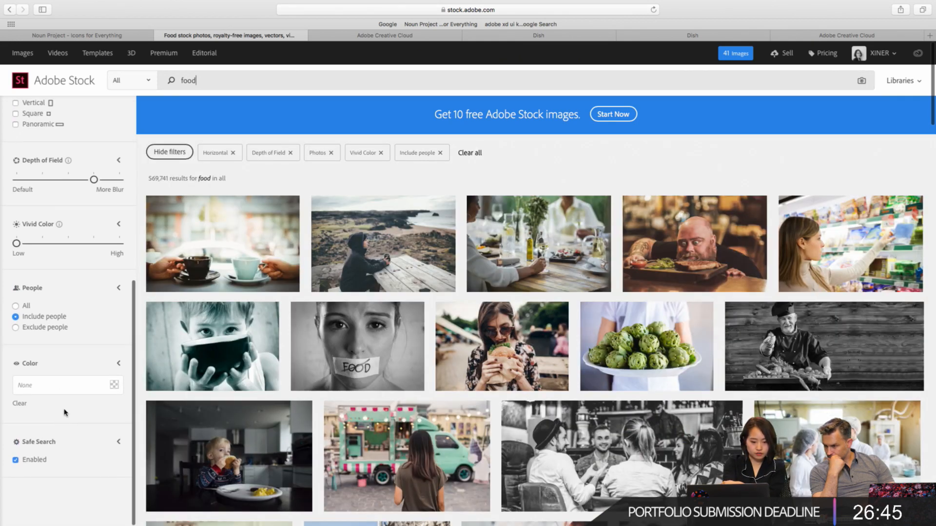
{"action": "left_click", "coordinate": [69, 385]}
{"action": "left_click_drag", "start_coordinate": [117, 352], "coordinate": [117, 364]}
{"action": "left_click", "coordinate": [119, 369]}
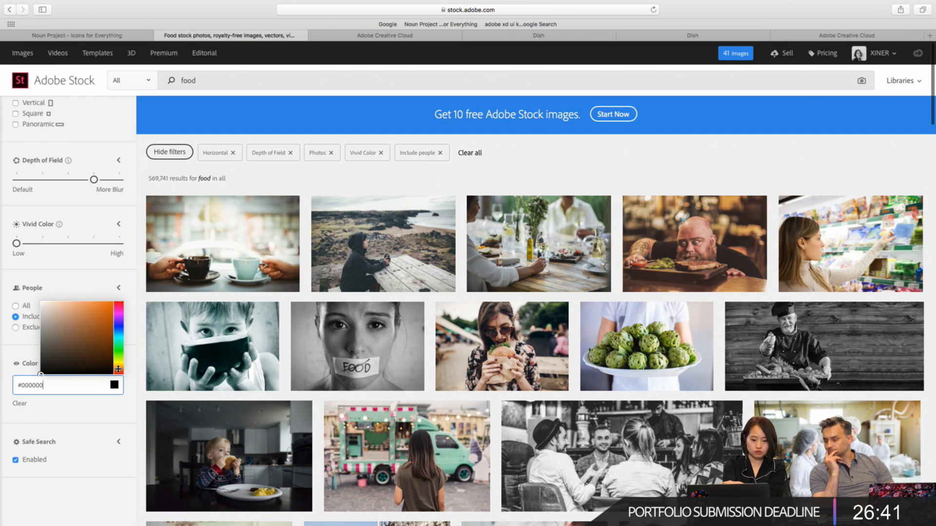
{"action": "left_click_drag", "start_coordinate": [103, 321], "coordinate": [111, 292]}
{"action": "left_click", "coordinate": [104, 267]}
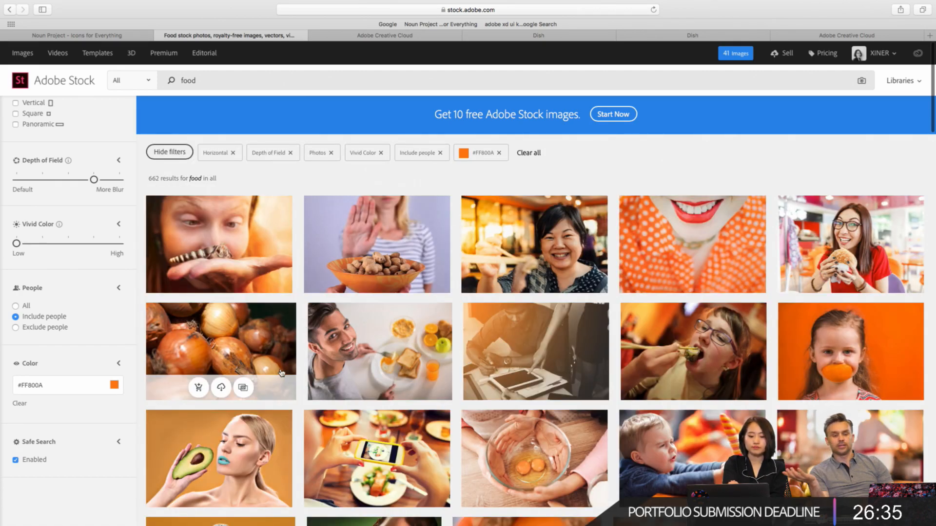
{"action": "scroll", "coordinate": [281, 373], "scroll_direction": "down", "scroll_amount": 10}
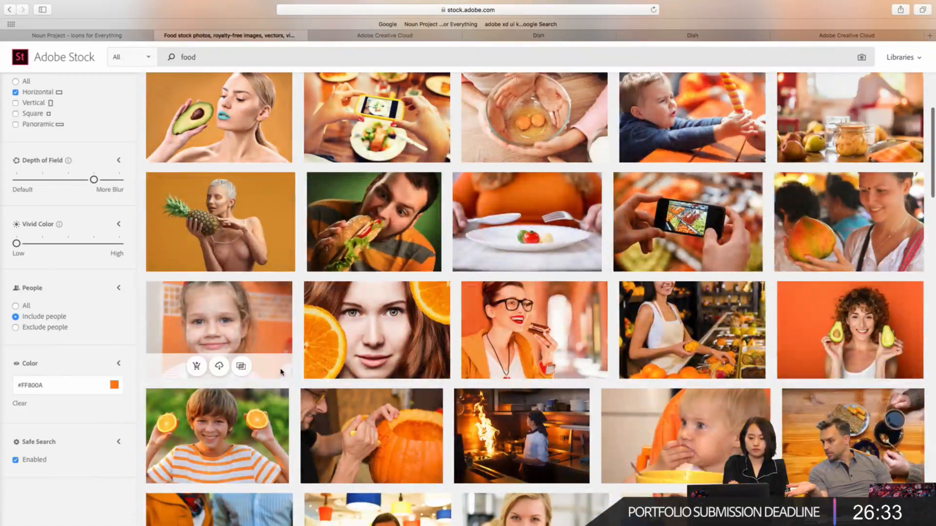
{"action": "scroll", "coordinate": [281, 372], "scroll_direction": "down", "scroll_amount": 2}
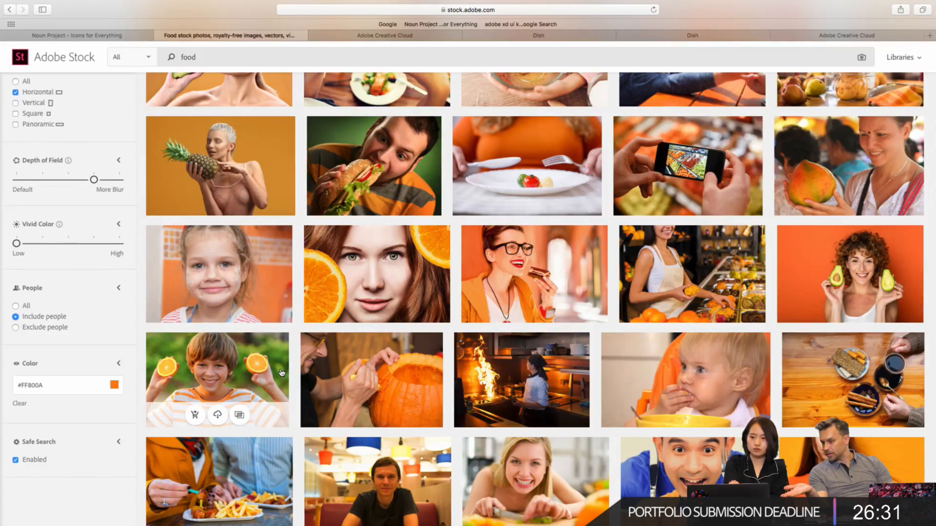
- Return to the food results without the orange colour filter, keeping the other filters applied
{"action": "scroll", "coordinate": [280, 373], "scroll_direction": "up", "scroll_amount": 12}
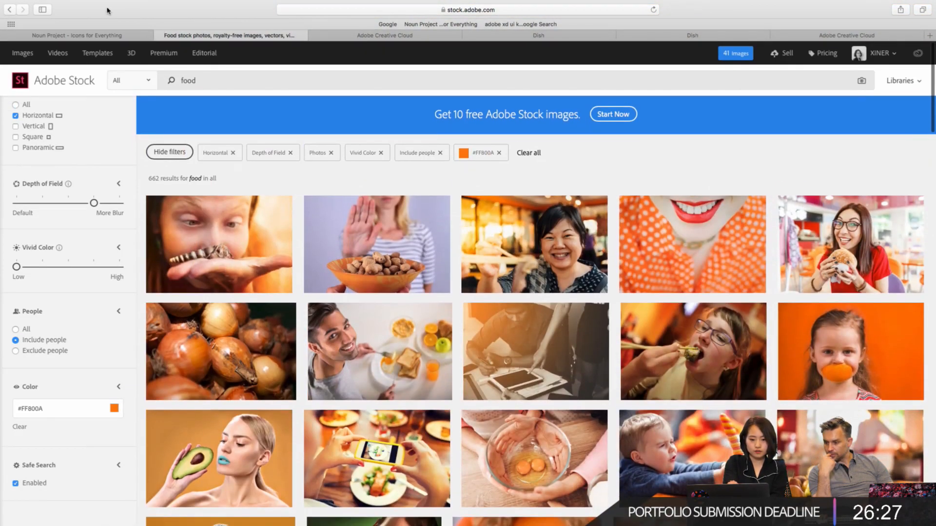
{"action": "left_click", "coordinate": [11, 10]}
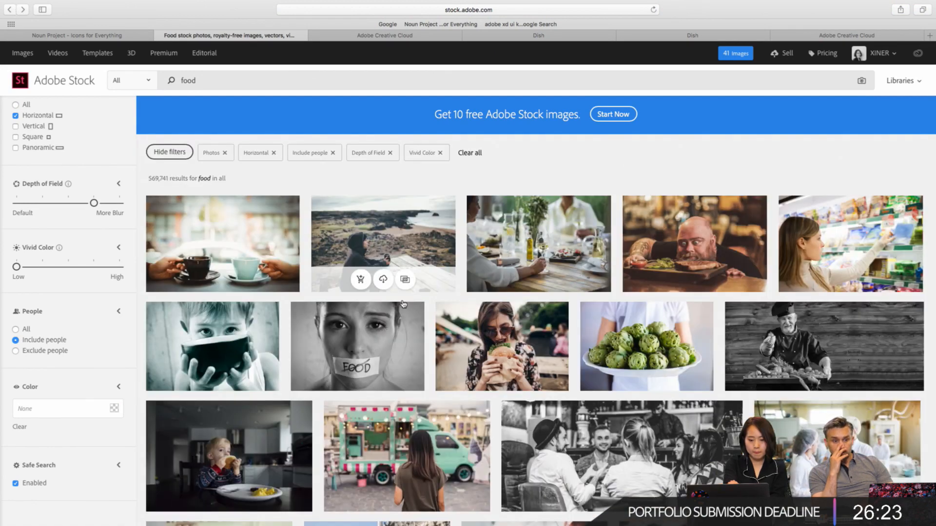
{"action": "scroll", "coordinate": [438, 389], "scroll_direction": "down", "scroll_amount": 2}
{"action": "scroll", "coordinate": [437, 389], "scroll_direction": "up", "scroll_amount": 2}
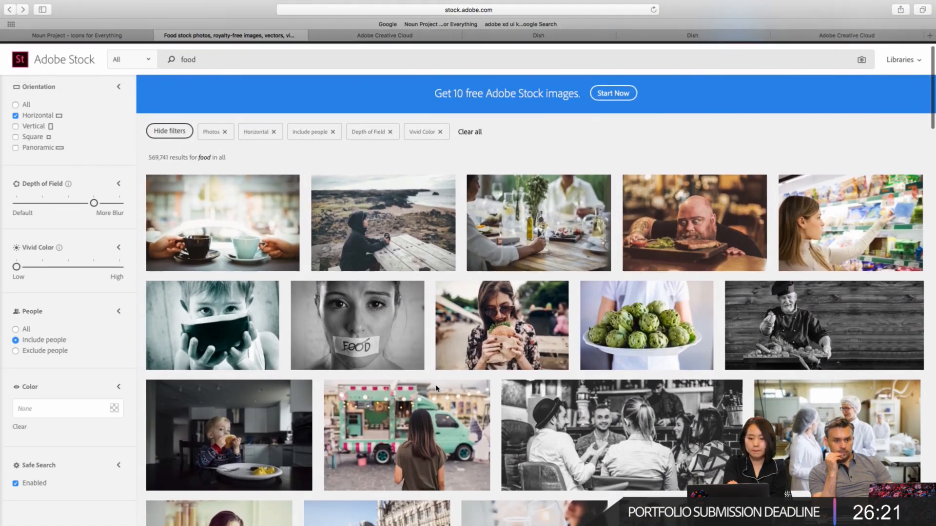
- Browse the unfiltered-colour food results for a suitable photo of people with food
{"action": "scroll", "coordinate": [438, 389], "scroll_direction": "down", "scroll_amount": 6}
{"action": "scroll", "coordinate": [438, 389], "scroll_direction": "down", "scroll_amount": 2}
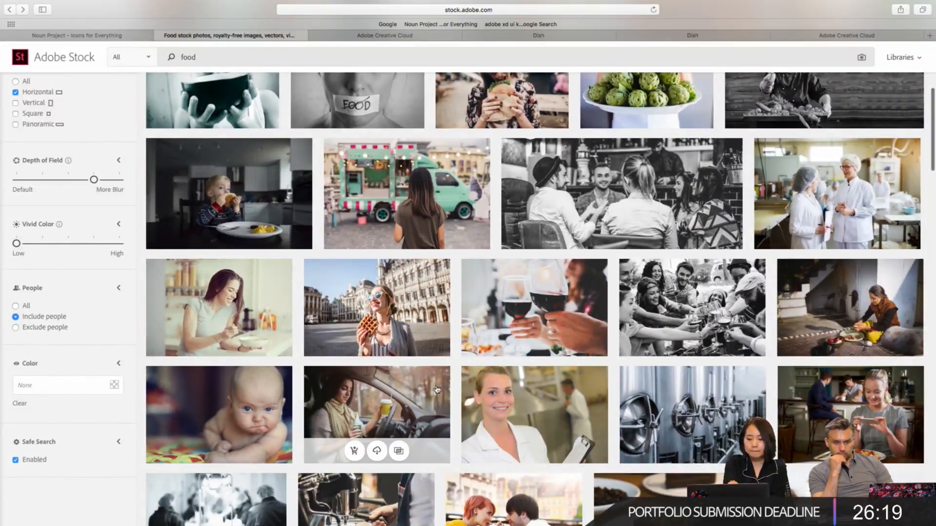
{"action": "scroll", "coordinate": [409, 363], "scroll_direction": "down", "scroll_amount": 2}
{"action": "scroll", "coordinate": [410, 364], "scroll_direction": "down", "scroll_amount": 1}
{"action": "right_click", "coordinate": [410, 363]}
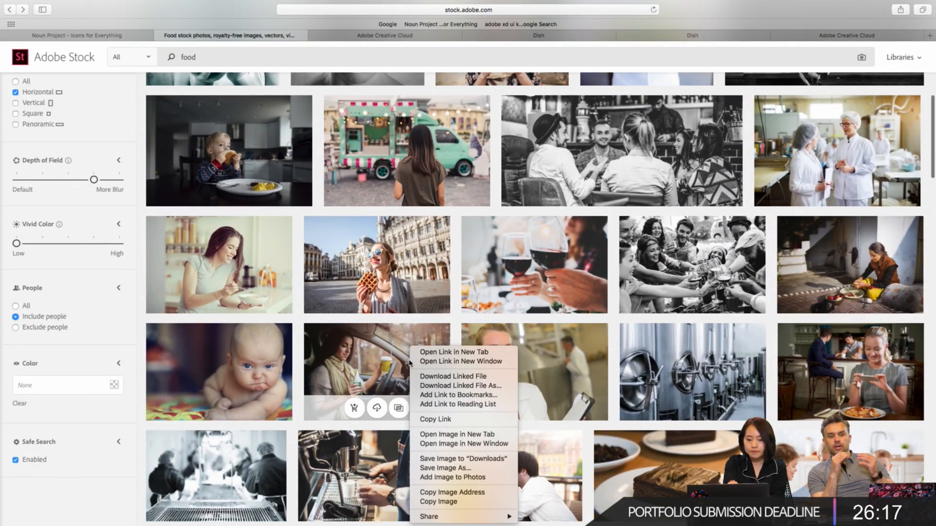
{"action": "left_click", "coordinate": [200, 281]}
{"action": "scroll", "coordinate": [201, 278], "scroll_direction": "down", "scroll_amount": 8}
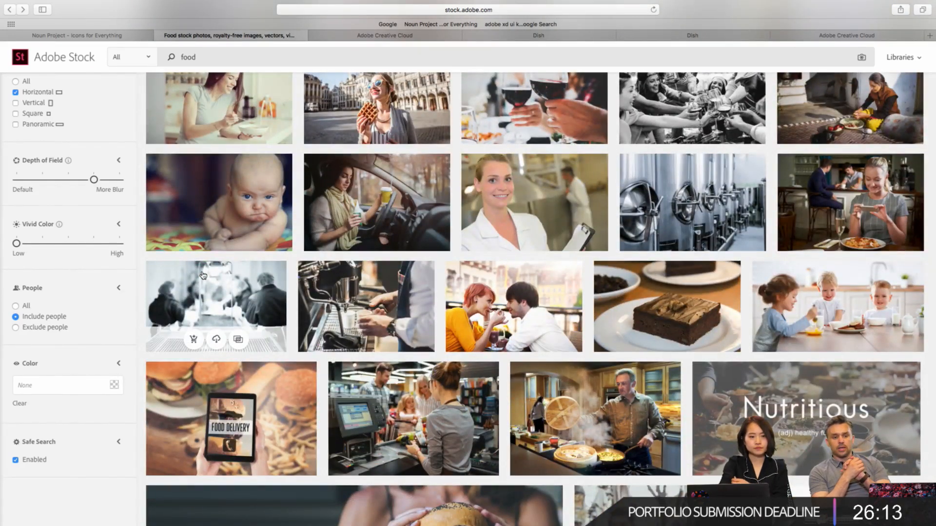
{"action": "scroll", "coordinate": [204, 275], "scroll_direction": "down", "scroll_amount": 10}
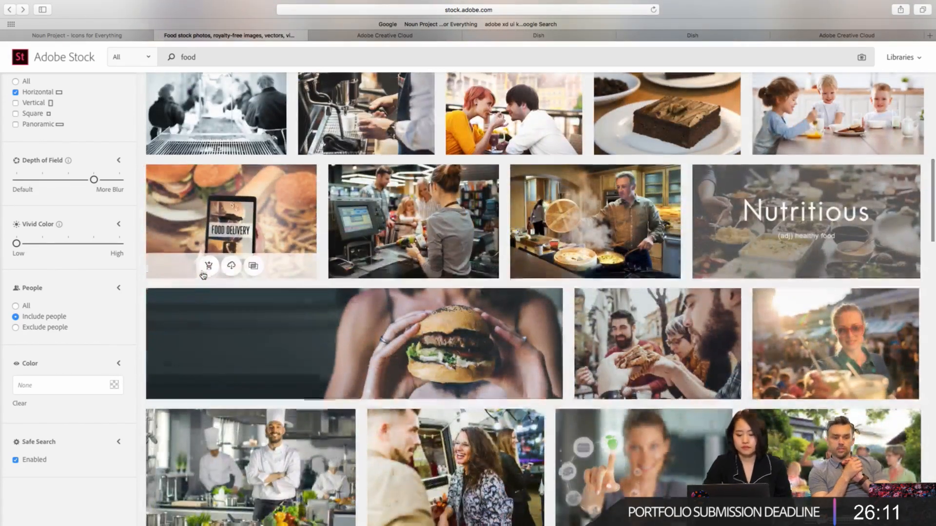
{"action": "scroll", "coordinate": [203, 275], "scroll_direction": "down", "scroll_amount": 4}
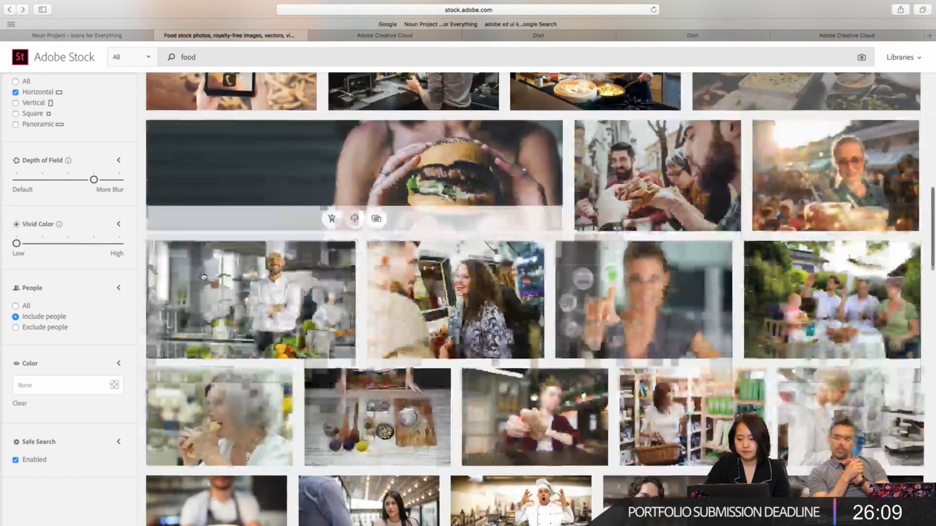
{"action": "scroll", "coordinate": [203, 275], "scroll_direction": "up", "scroll_amount": 6}
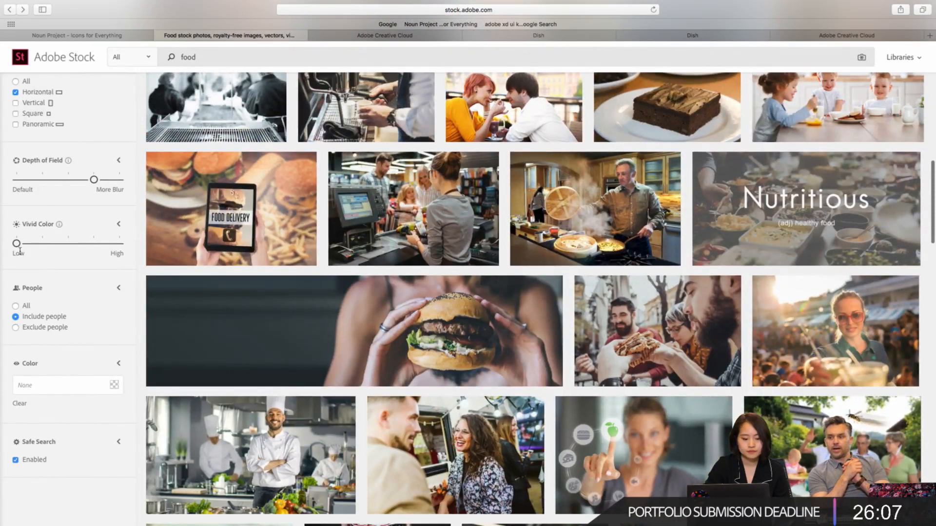
- Raise Vivid Color to one notch above Low and look through the updated food results
{"action": "left_click", "coordinate": [42, 243]}
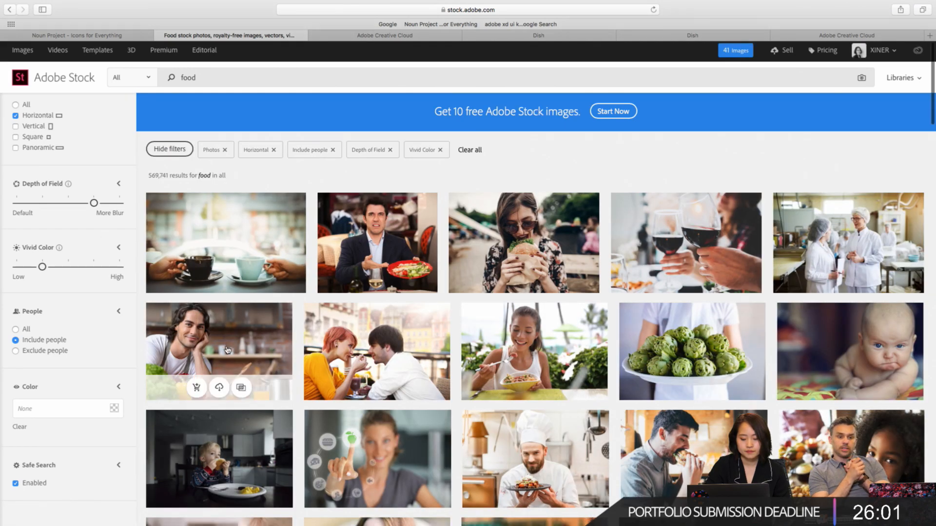
{"action": "scroll", "coordinate": [217, 349], "scroll_direction": "down", "scroll_amount": 3}
{"action": "scroll", "coordinate": [227, 350], "scroll_direction": "down", "scroll_amount": 5}
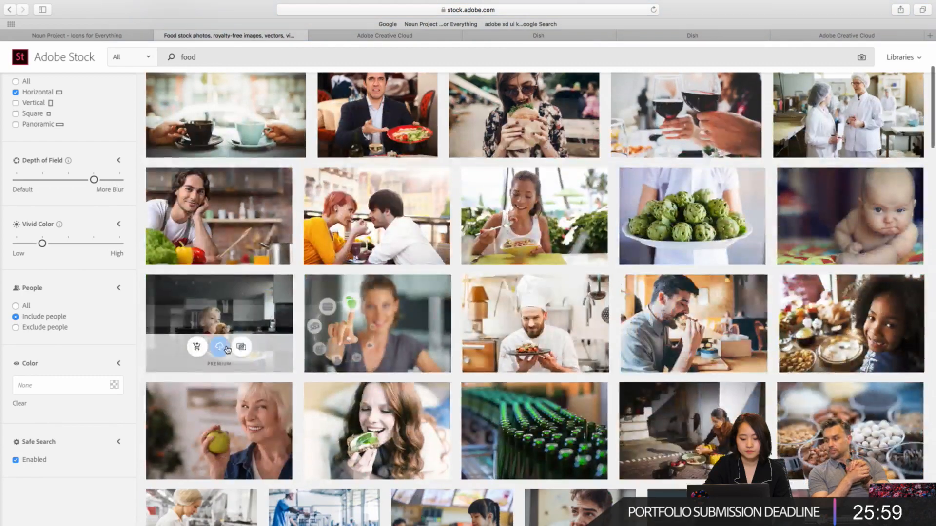
{"action": "scroll", "coordinate": [227, 350], "scroll_direction": "down", "scroll_amount": 3}
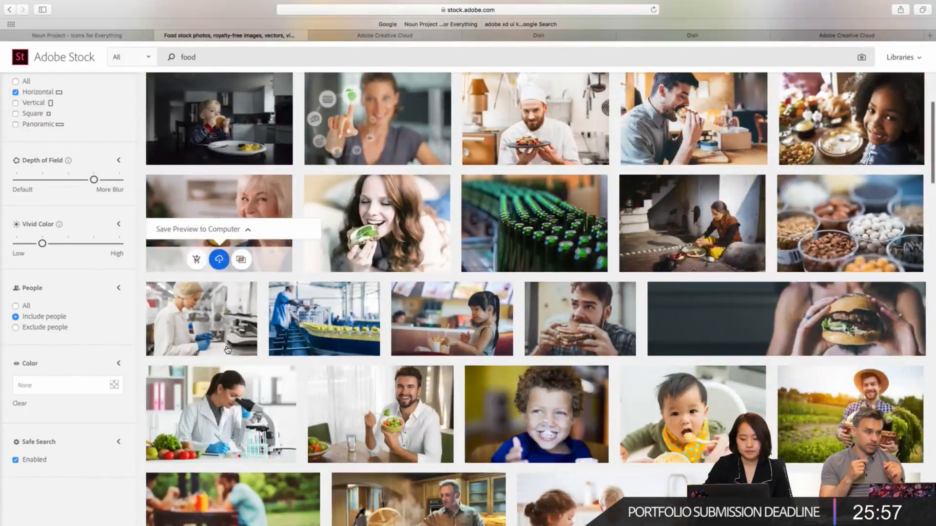
{"action": "scroll", "coordinate": [79, 291], "scroll_direction": "up", "scroll_amount": 4}
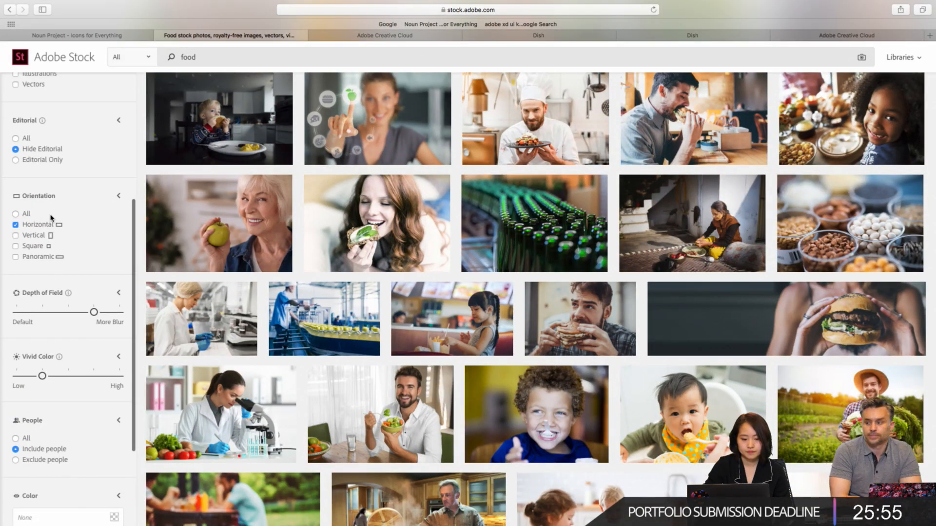
{"action": "scroll", "coordinate": [52, 218], "scroll_direction": "up", "scroll_amount": 2}
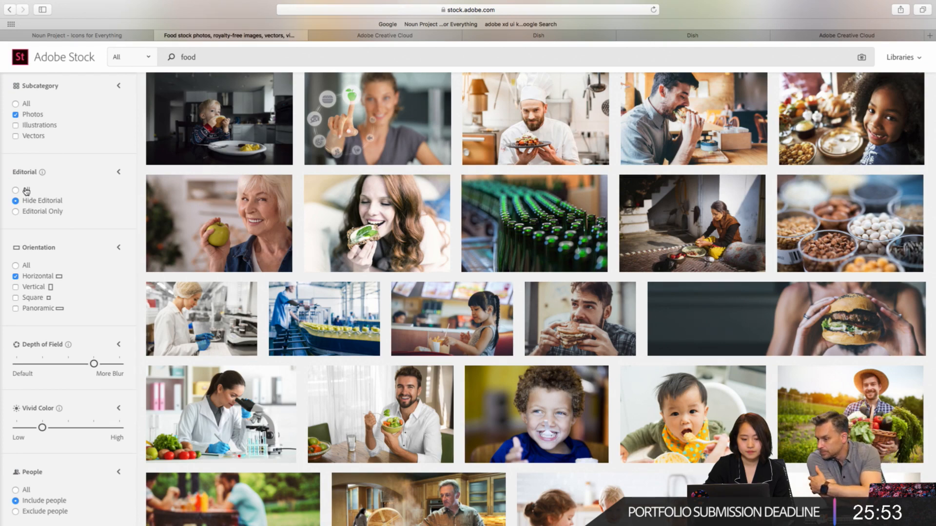
{"action": "scroll", "coordinate": [307, 222], "scroll_direction": "up", "scroll_amount": 6}
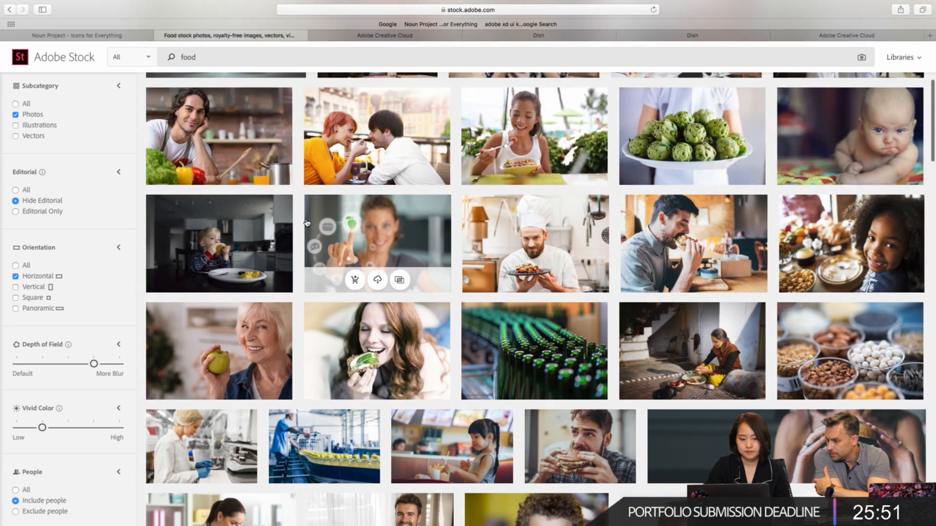
{"action": "scroll", "coordinate": [307, 223], "scroll_direction": "up", "scroll_amount": 4}
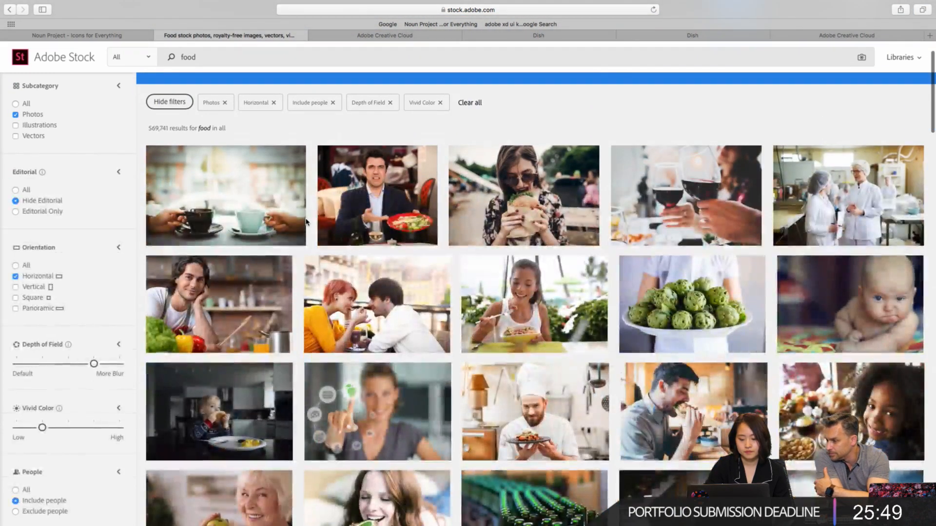
- Open the photo of the woman in sunglasses eating a burger and try to license it under the Standard license
{"action": "left_click", "coordinate": [522, 198]}
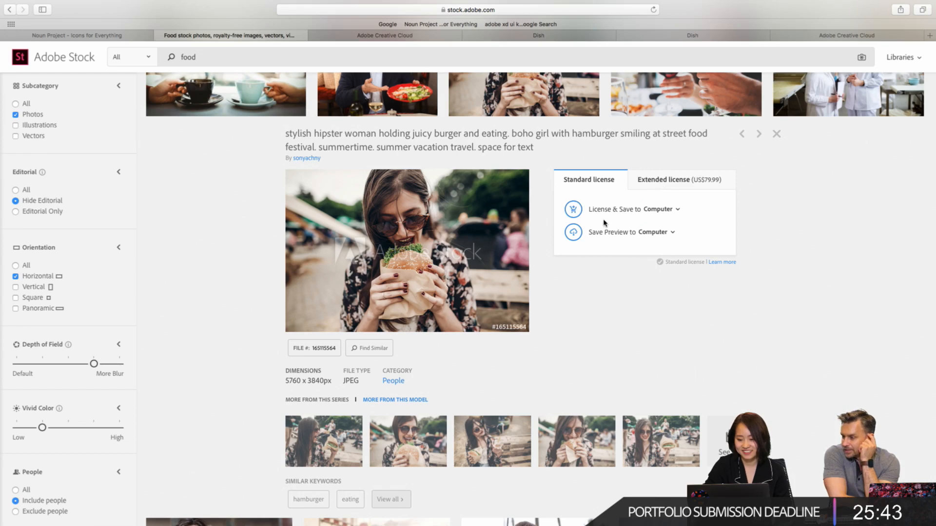
{"action": "left_click", "coordinate": [573, 211]}
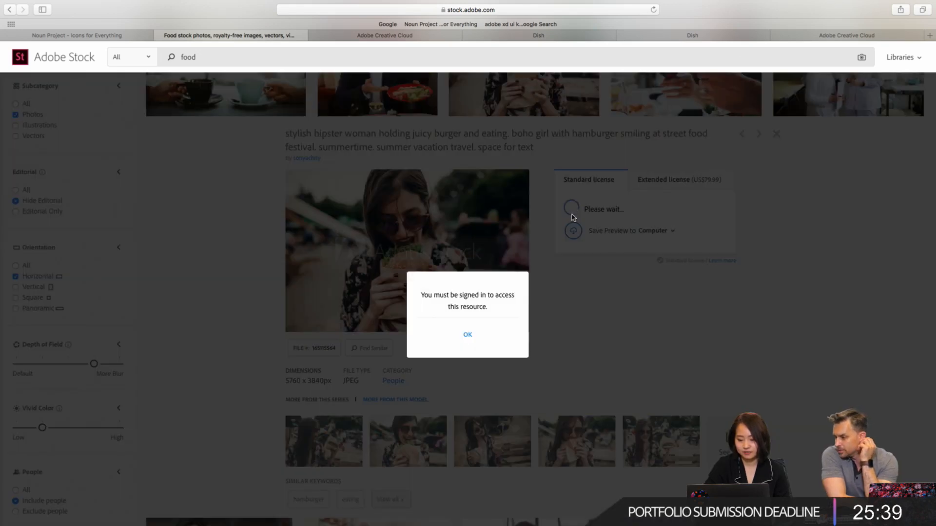
{"action": "left_click", "coordinate": [467, 336]}
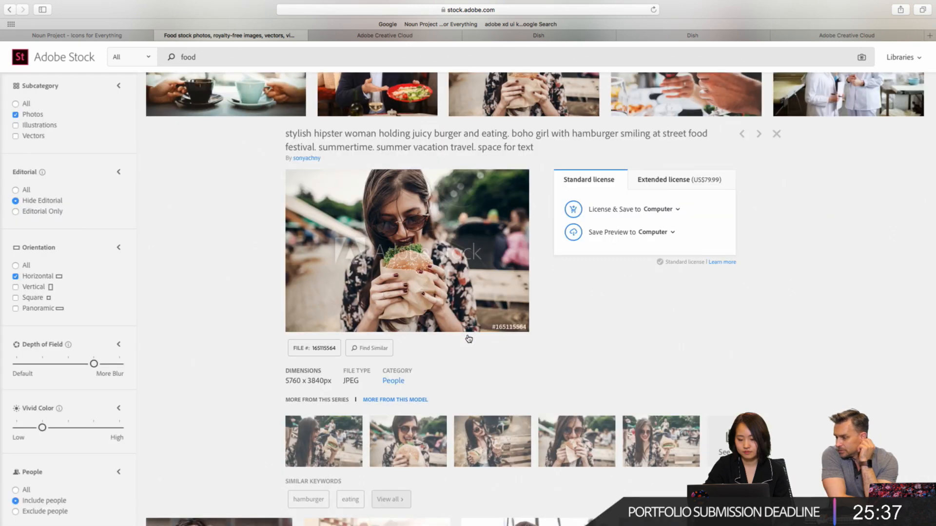
- Try to add a library without a name as the save destination for the licensed burger photo
{"action": "left_click", "coordinate": [668, 209]}
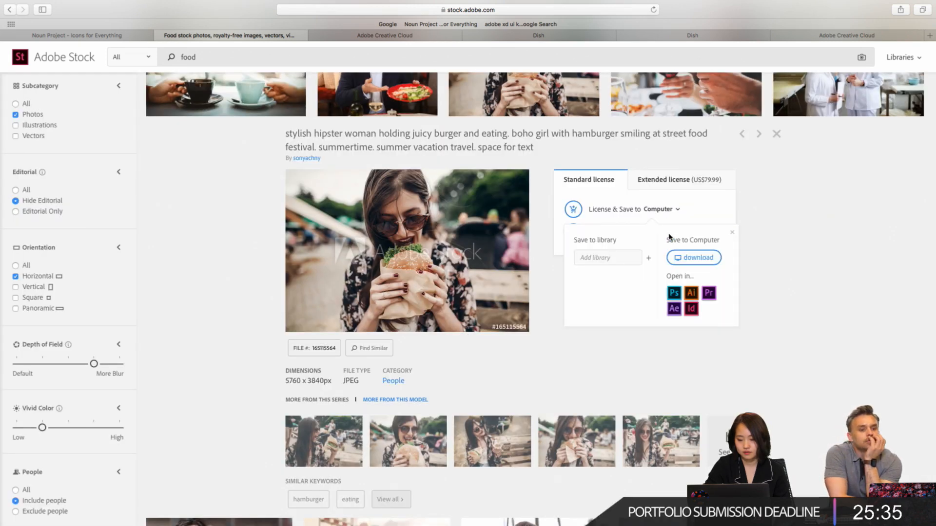
{"action": "left_click", "coordinate": [649, 260]}
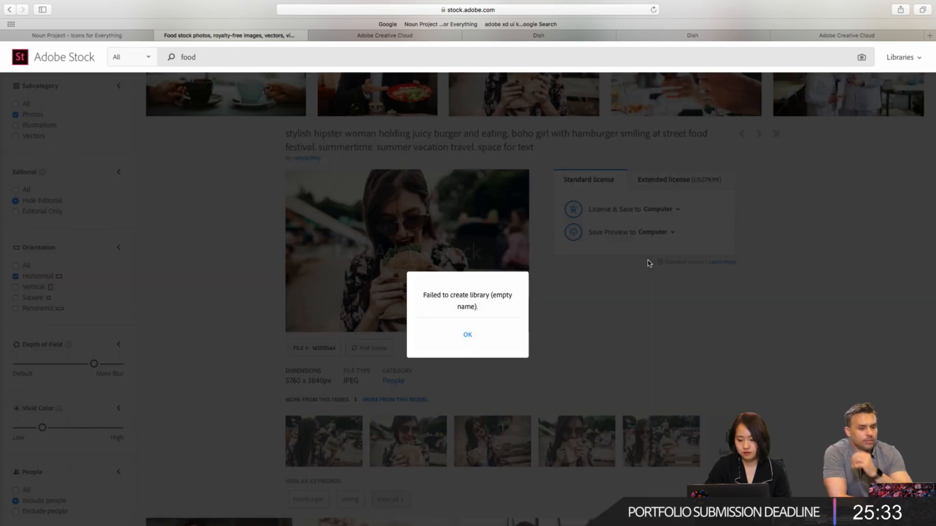
{"action": "left_click", "coordinate": [467, 336]}
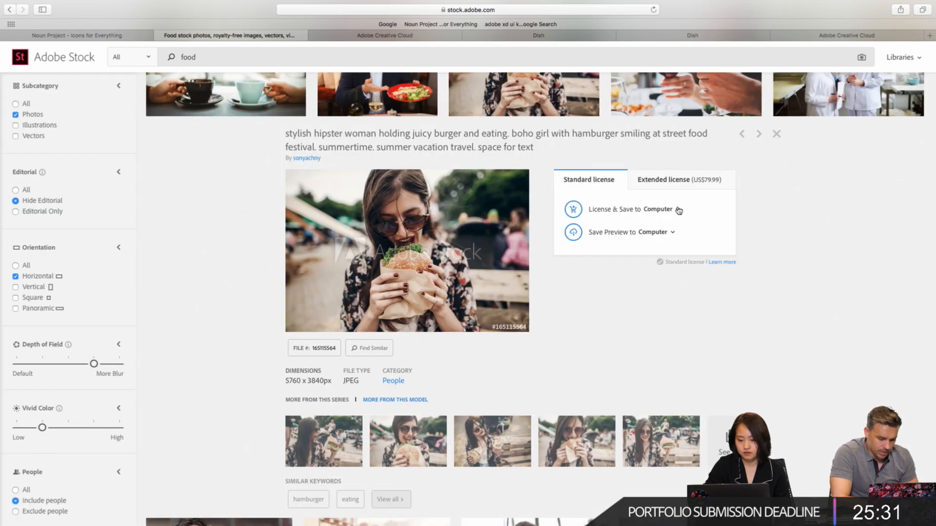
- Try to license the burger photo and download it to the computer
{"action": "left_click", "coordinate": [677, 210]}
{"action": "left_click", "coordinate": [696, 259]}
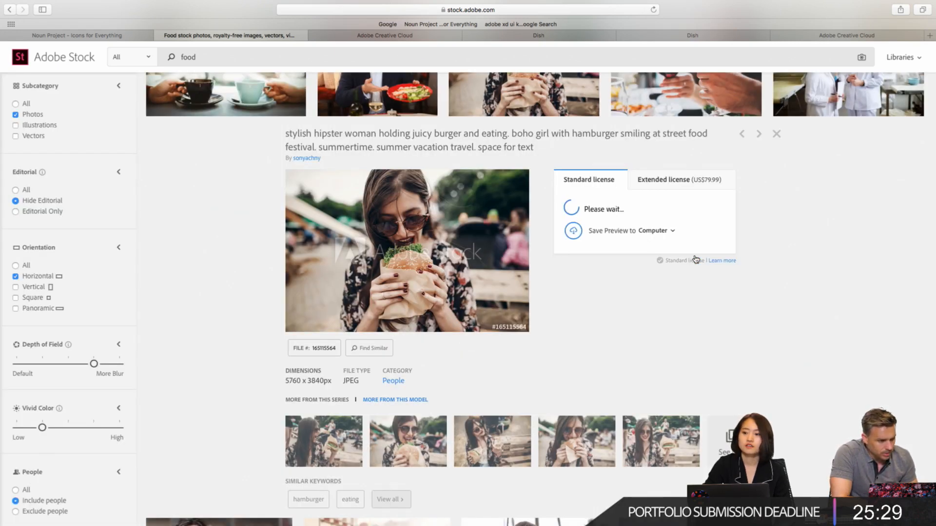
{"action": "left_click", "coordinate": [458, 351]}
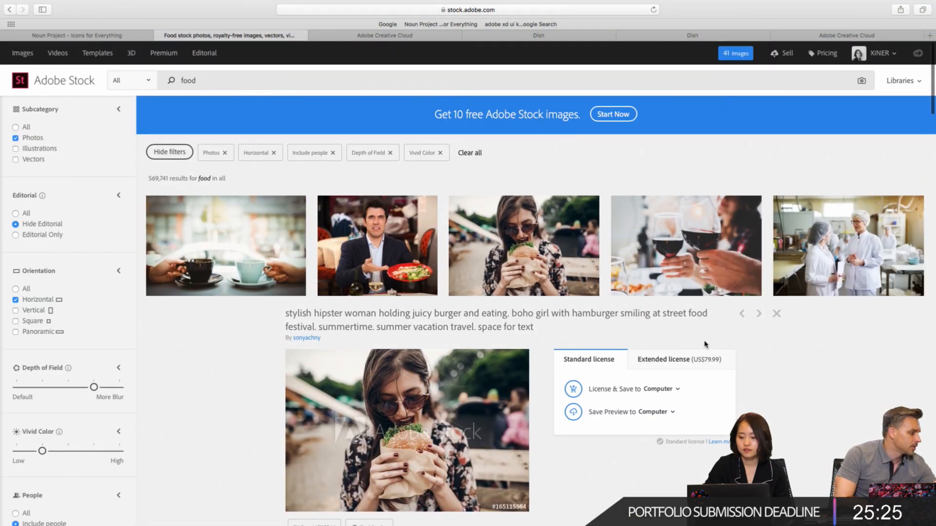
- Retry the licensed download of the burger photo with the computer as its destination
{"action": "scroll", "coordinate": [731, 293], "scroll_direction": "down", "scroll_amount": 3}
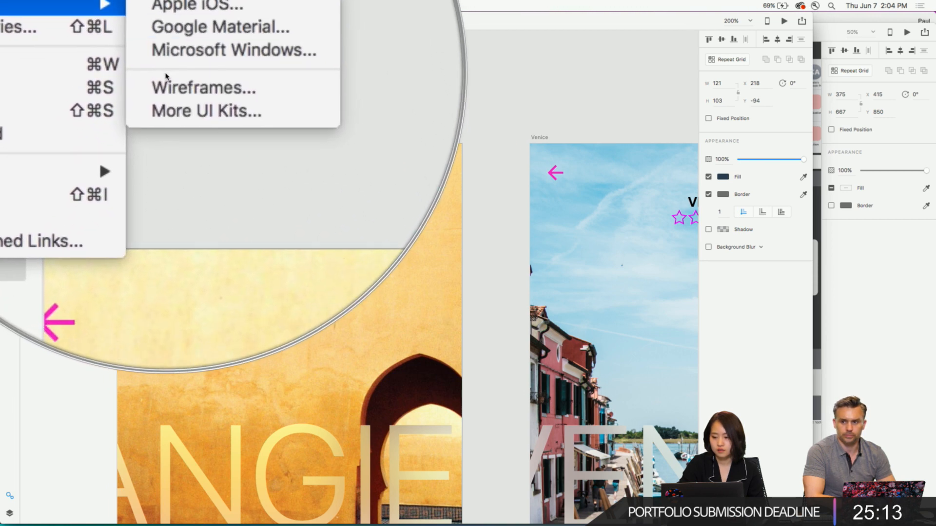
{"action": "left_click", "coordinate": [167, 80]}
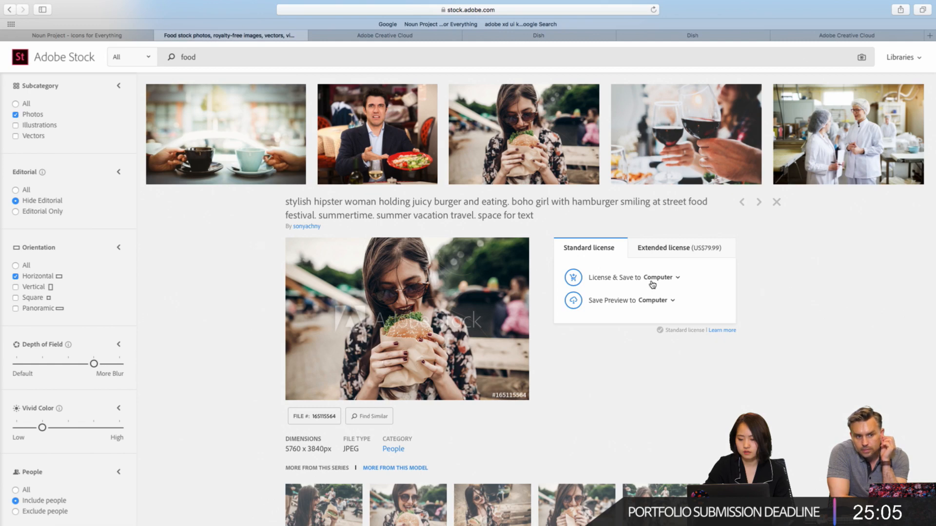
{"action": "left_click", "coordinate": [650, 282]}
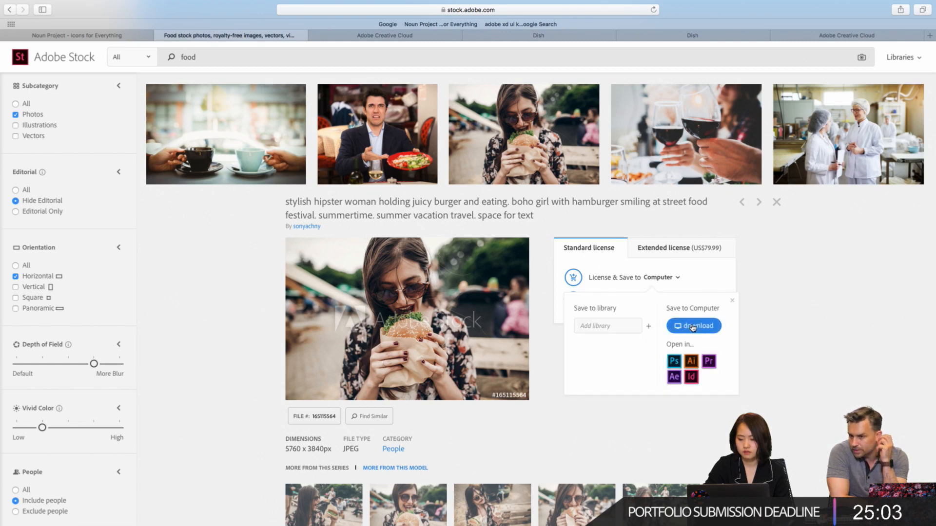
{"action": "left_click", "coordinate": [692, 326]}
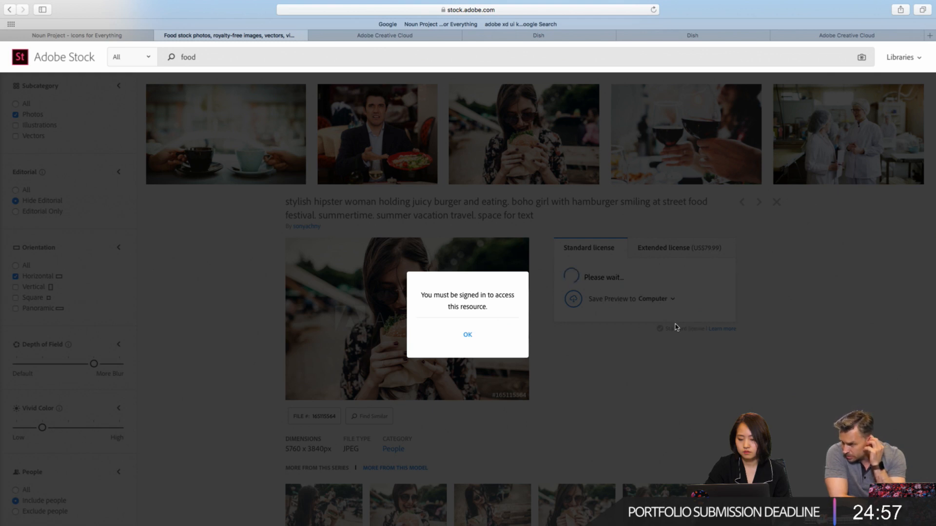
{"action": "left_click", "coordinate": [462, 335]}
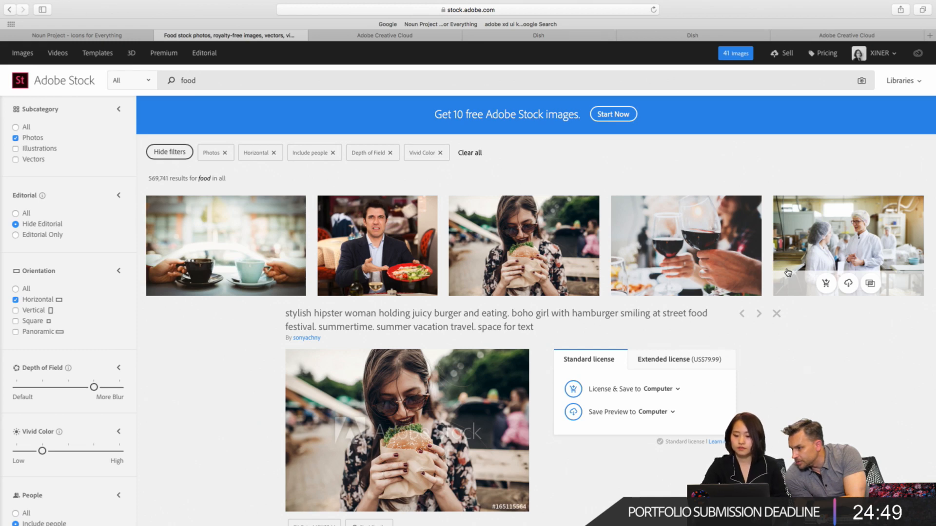
- Try to download the burger photo's preview version to the computer
{"action": "scroll", "coordinate": [788, 422], "scroll_direction": "down", "scroll_amount": 3}
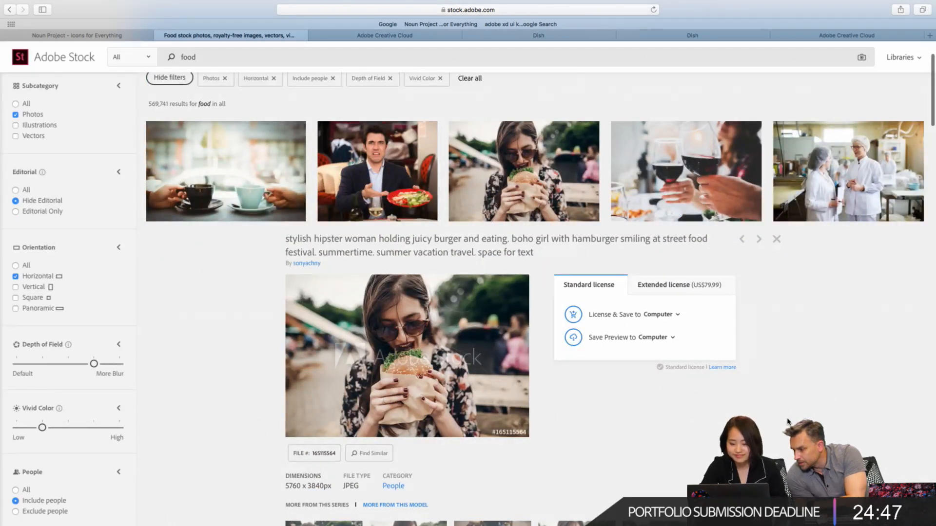
{"action": "scroll", "coordinate": [788, 422], "scroll_direction": "down", "scroll_amount": 4}
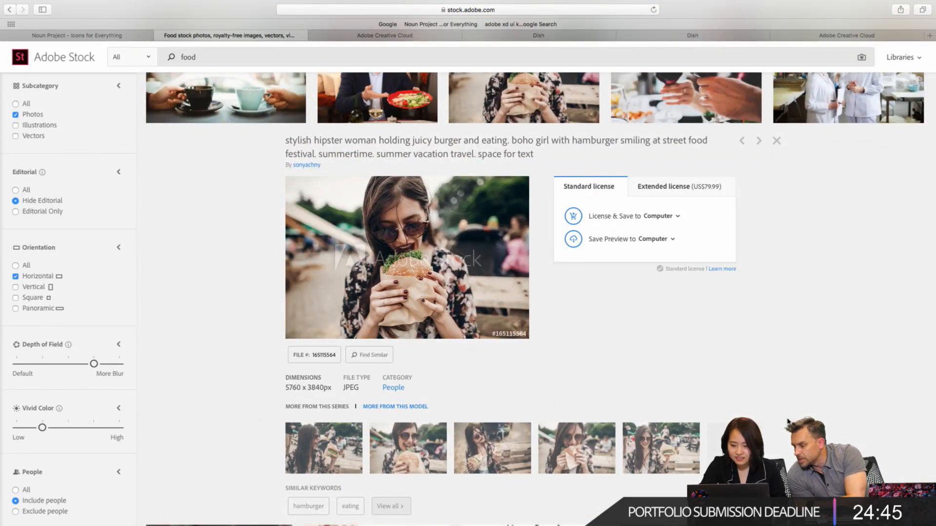
{"action": "left_click", "coordinate": [660, 245]}
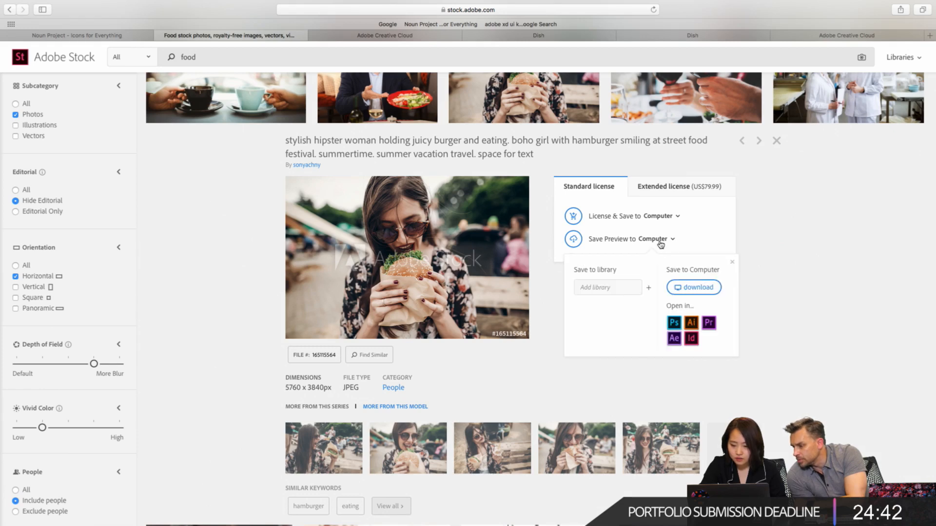
{"action": "left_click", "coordinate": [679, 287]}
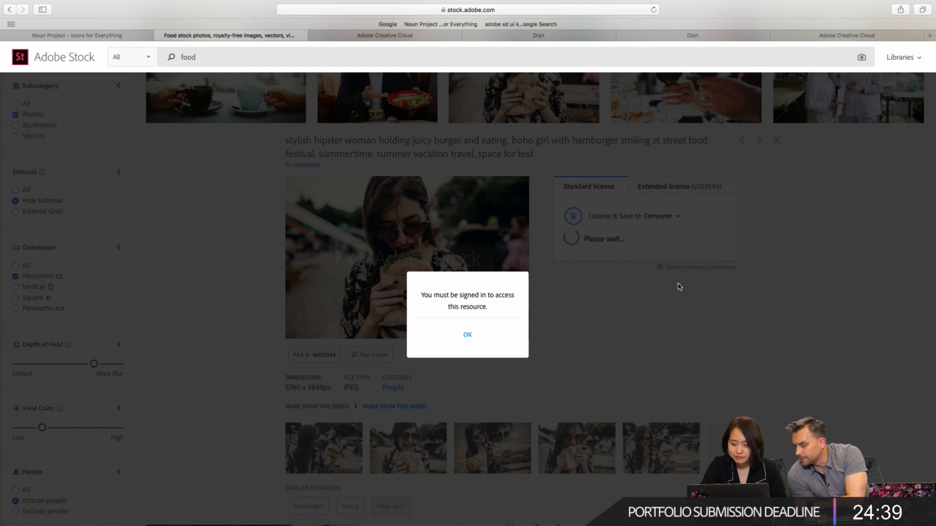
{"action": "left_click", "coordinate": [469, 334]}
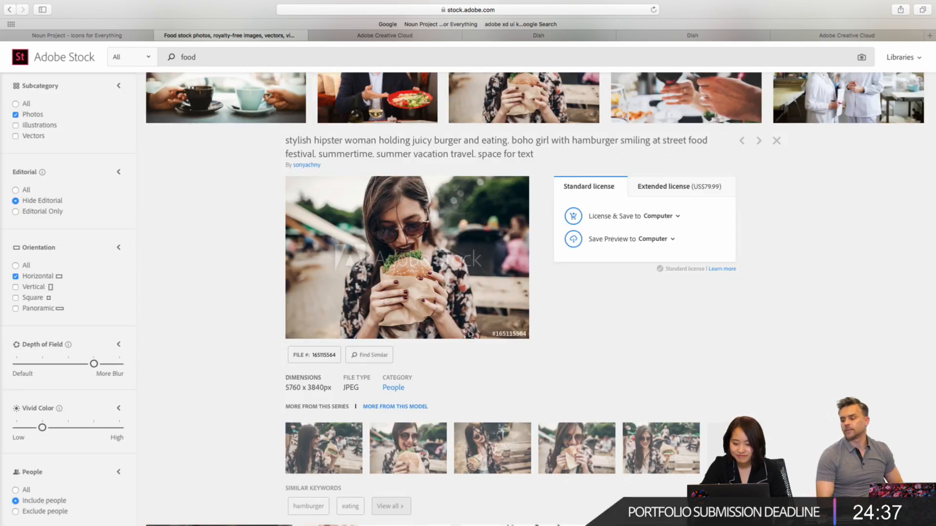
- Save the burger photo's watermarked image to Downloads and minimize the browser window
{"action": "right_click", "coordinate": [439, 237]}
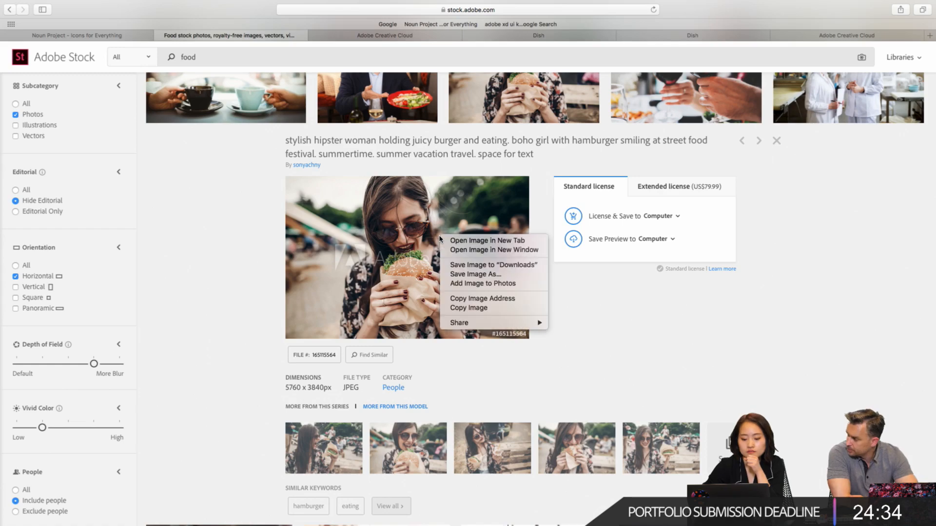
{"action": "left_click", "coordinate": [451, 264]}
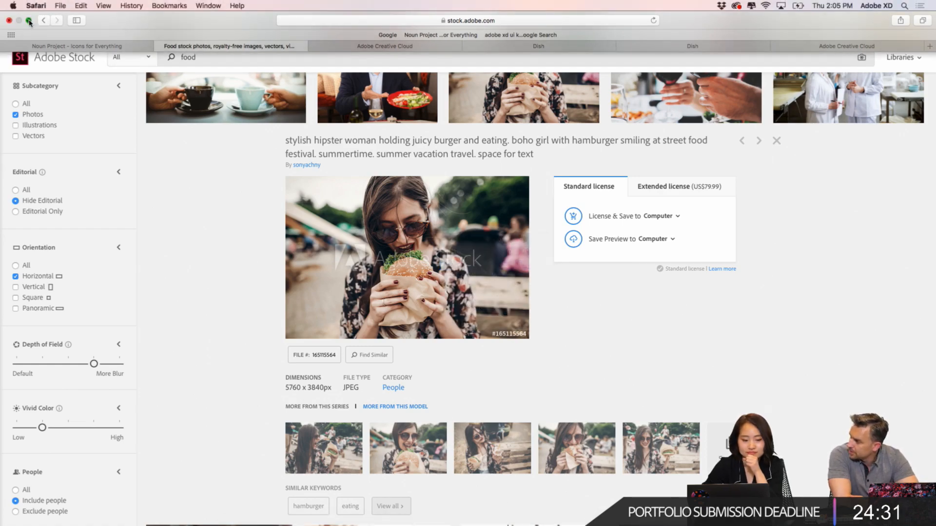
{"action": "left_click", "coordinate": [29, 20]}
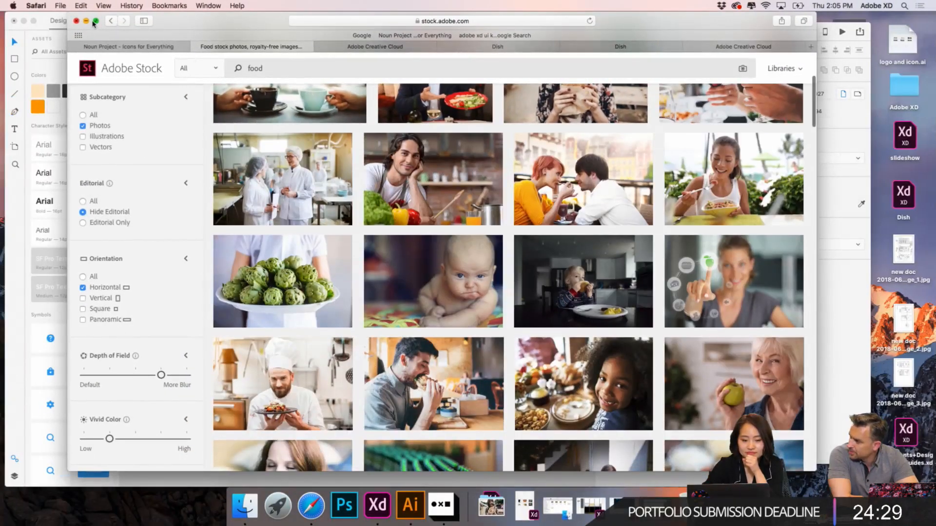
{"action": "left_click", "coordinate": [87, 21]}
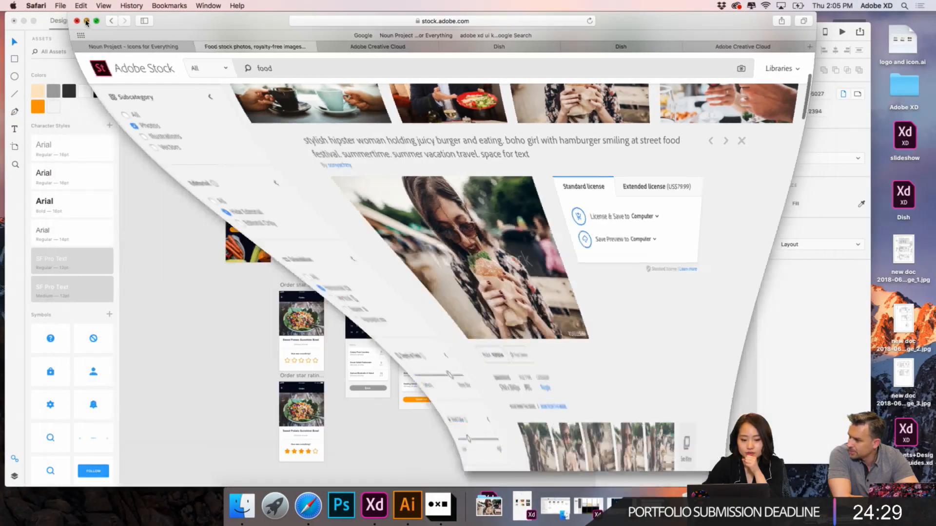
- Minimize the Wires - Mobile document window, leaving the Dish document open for editing
{"action": "scroll", "coordinate": [432, 158], "scroll_direction": "down", "scroll_amount": 5}
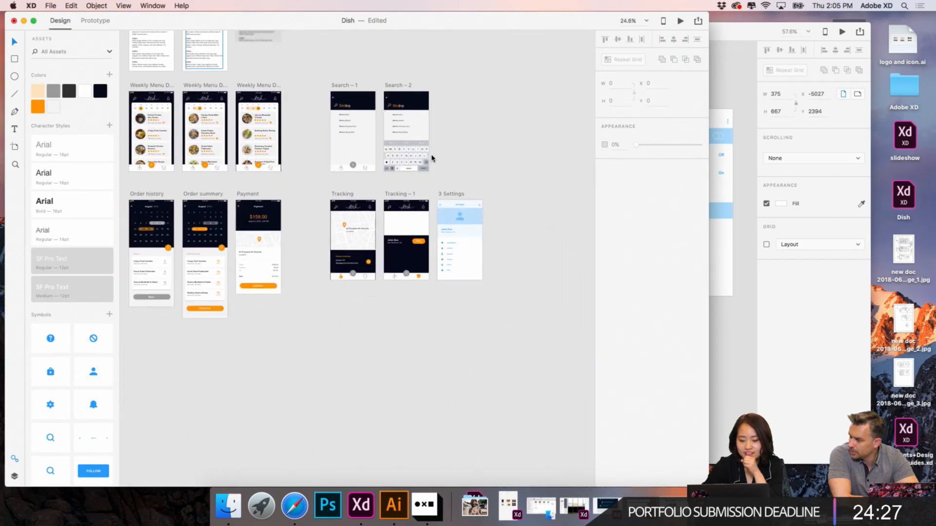
{"action": "left_click", "coordinate": [753, 71]}
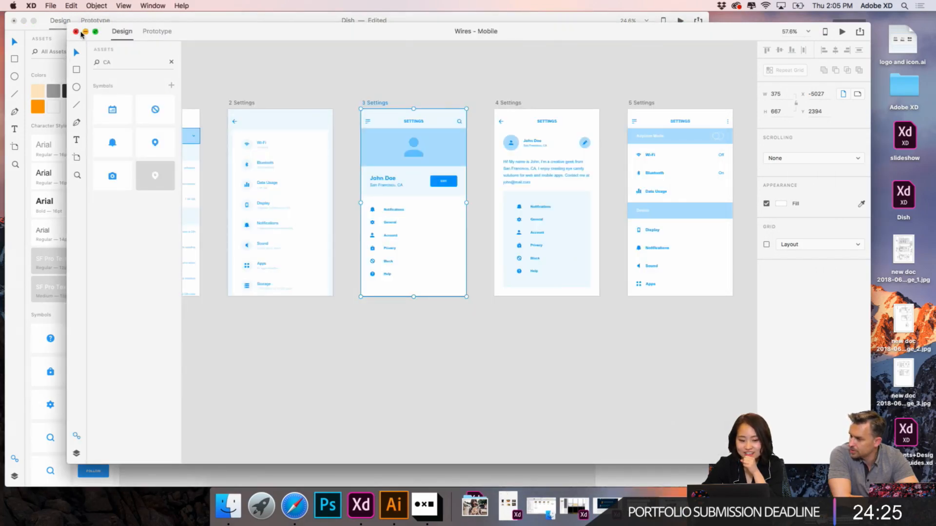
{"action": "left_click", "coordinate": [86, 32]}
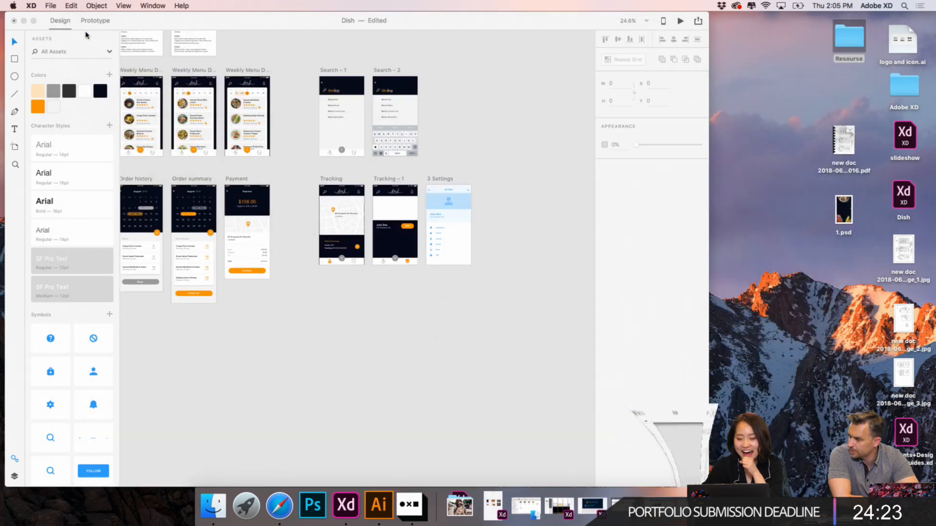
- Place the burger photo from Downloads onto Tracking – 1 directly below the header, at X 0, Y 94
{"action": "scroll", "coordinate": [482, 131], "scroll_direction": "up", "scroll_amount": 5}
{"action": "scroll", "coordinate": [482, 131], "scroll_direction": "down", "scroll_amount": 4}
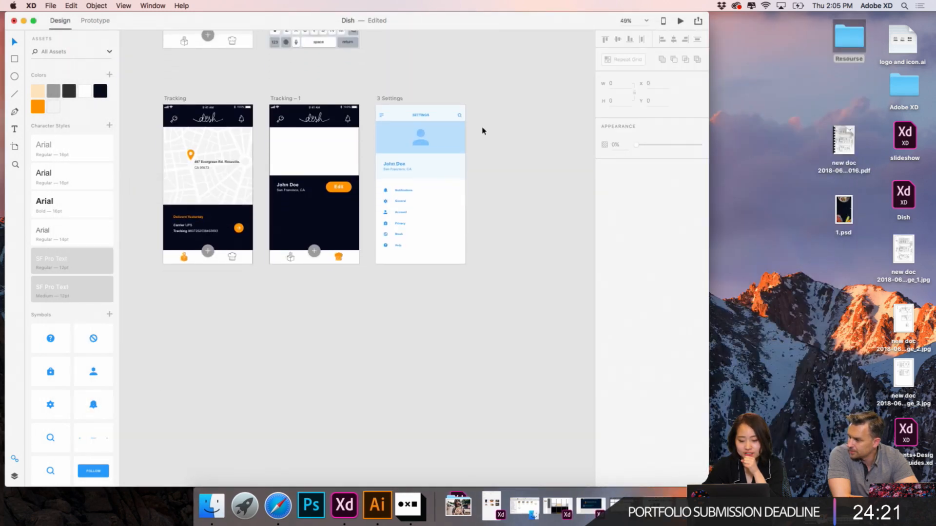
{"action": "scroll", "coordinate": [482, 130], "scroll_direction": "up", "scroll_amount": 3}
{"action": "scroll", "coordinate": [482, 131], "scroll_direction": "up", "scroll_amount": 2}
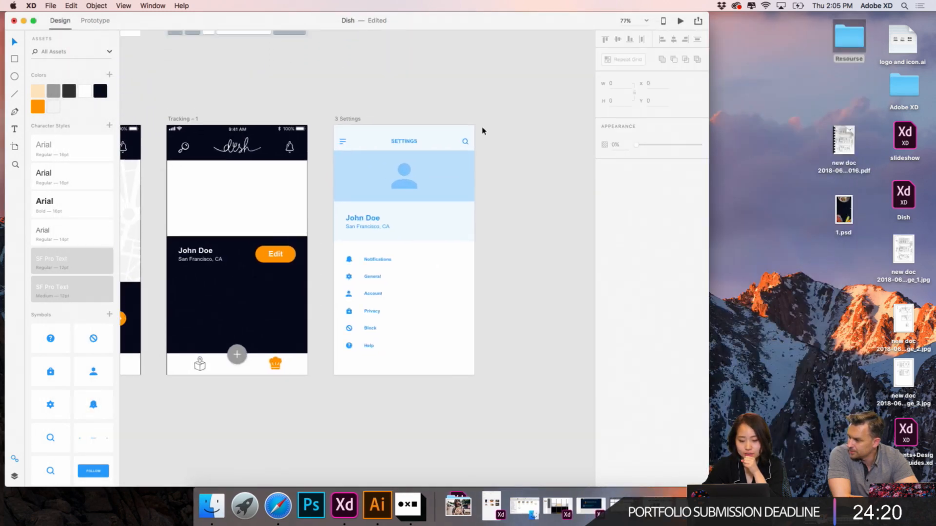
{"action": "left_click", "coordinate": [457, 510]}
{"action": "left_click_drag", "start_coordinate": [460, 465], "coordinate": [223, 180]}
- Enlarge the burger photo proportionally to the full artboard width of 375 and move it down to Y 106
{"action": "scroll", "coordinate": [198, 184], "scroll_direction": "up", "scroll_amount": 5}
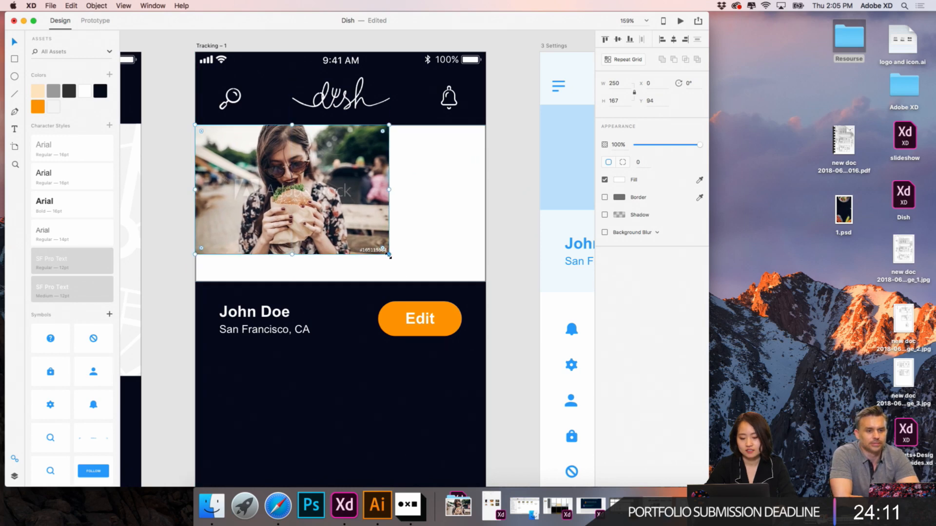
{"action": "left_click_drag", "start_coordinate": [389, 254], "coordinate": [508, 317]}
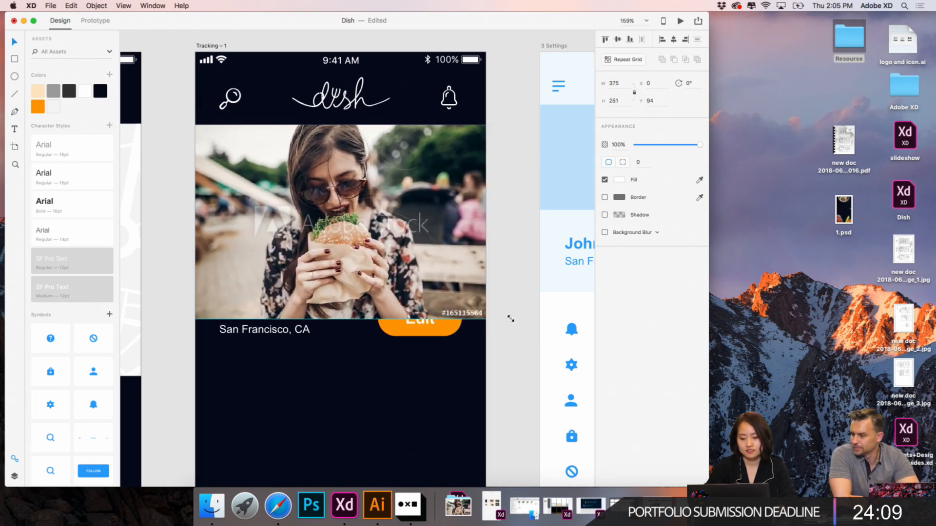
{"action": "scroll", "coordinate": [490, 180], "scroll_direction": "left", "scroll_amount": 5}
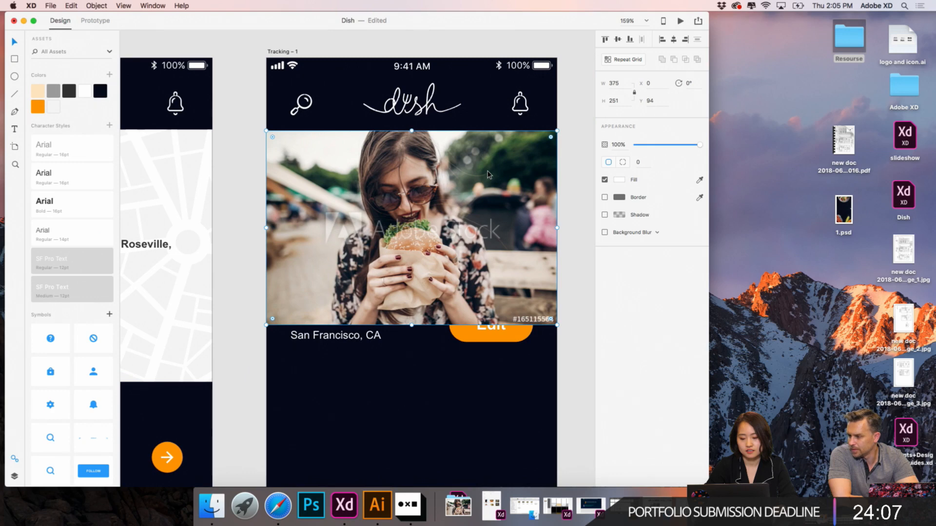
{"action": "left_click_drag", "start_coordinate": [489, 174], "coordinate": [489, 184]}
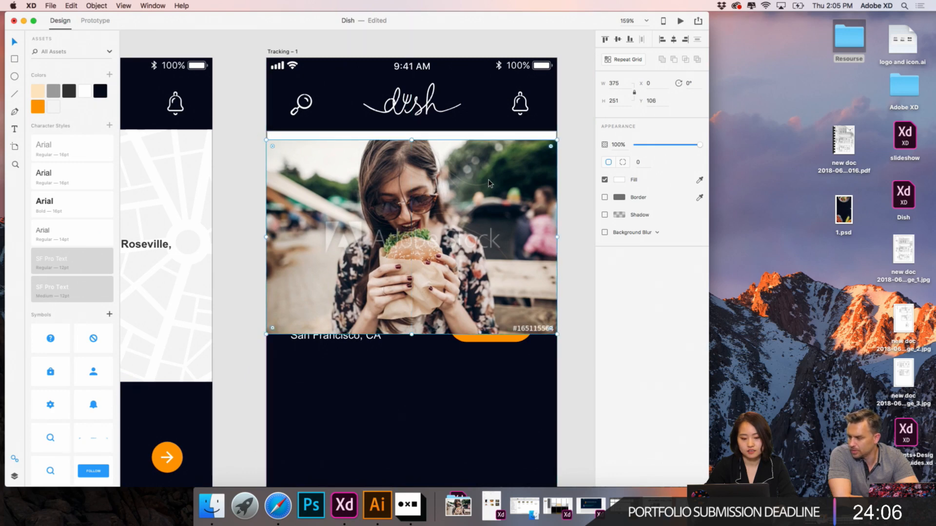
- Move the white rectangle above the burger photo in the layer order and mask the photo with it
{"action": "left_click", "coordinate": [13, 476]}
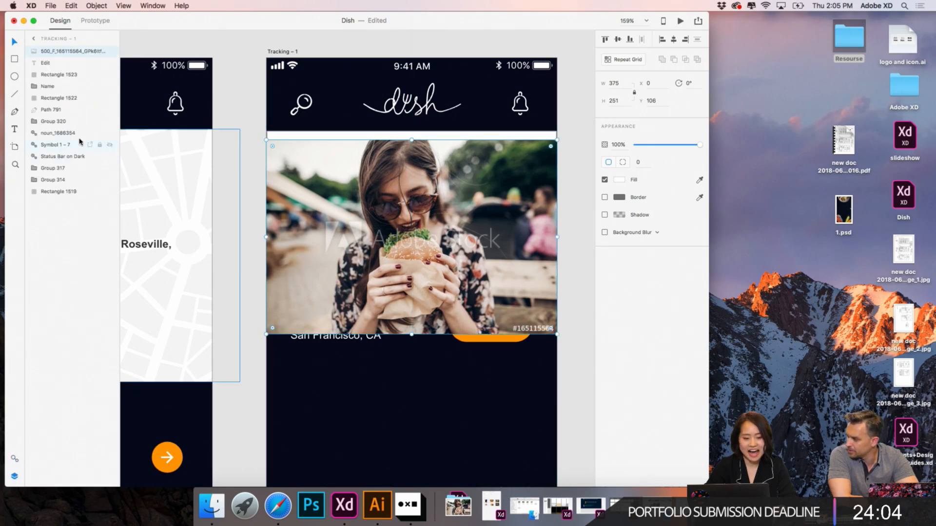
{"action": "left_click", "coordinate": [375, 137]}
{"action": "left_click_drag", "start_coordinate": [107, 97], "coordinate": [107, 50]}
{"action": "left_click", "coordinate": [369, 308], "text": "shift"}
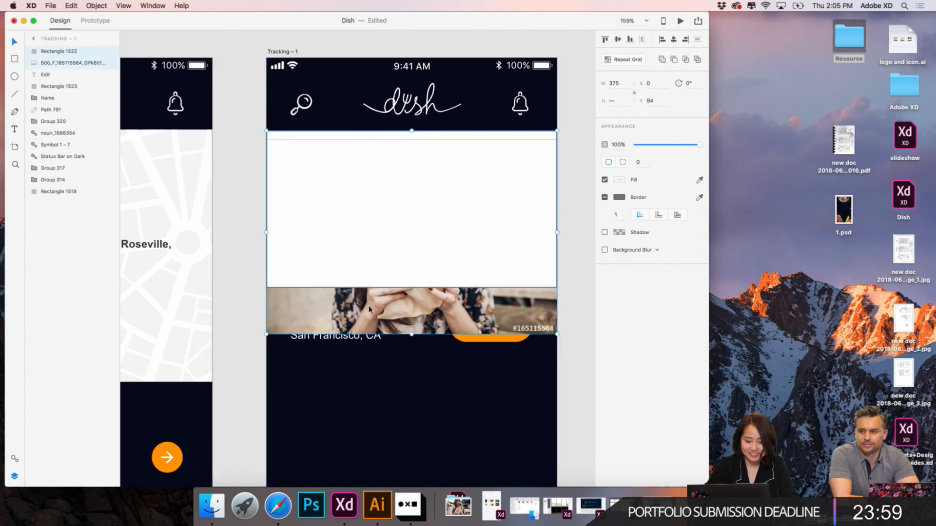
{"action": "left_click", "coordinate": [96, 6]}
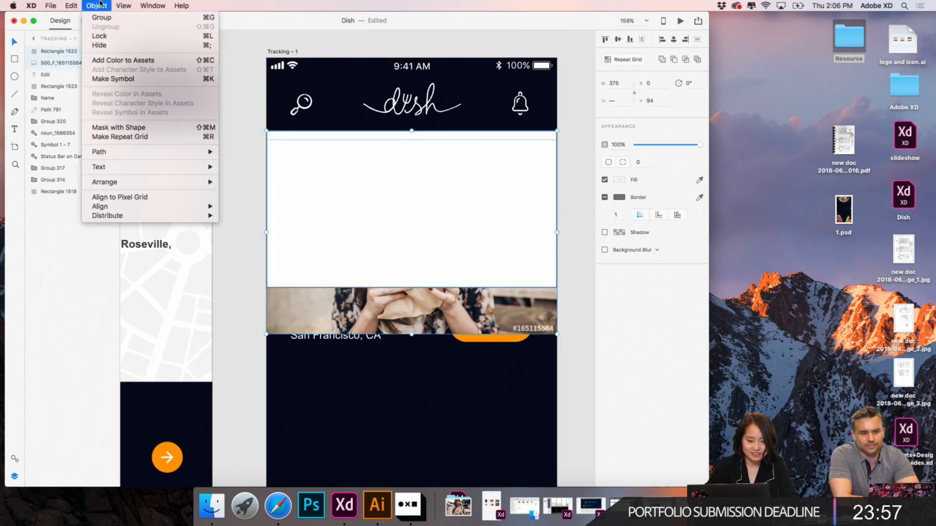
{"action": "left_click", "coordinate": [113, 128]}
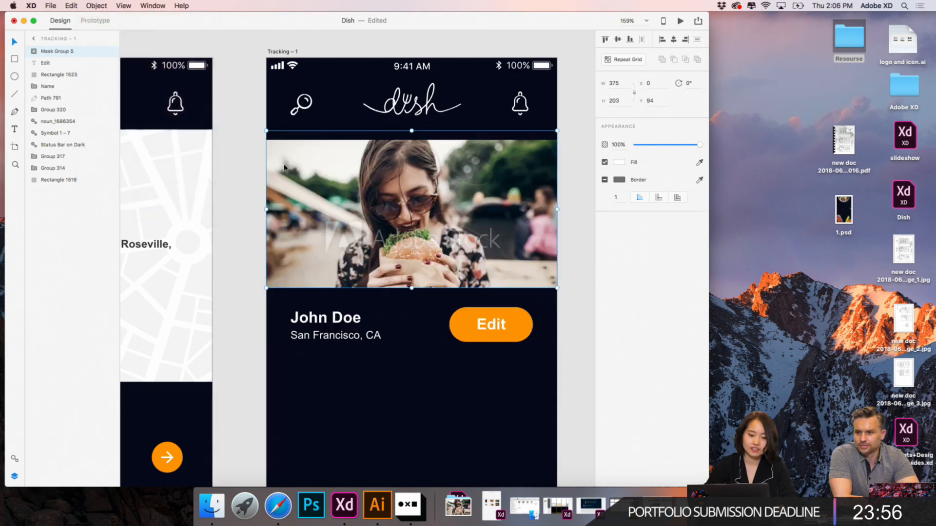
- Ungroup the burger photo's mask group on Tracking – 1 into its rectangle and image
{"action": "left_click", "coordinate": [250, 180]}
{"action": "scroll", "coordinate": [250, 179], "scroll_direction": "down", "scroll_amount": 5}
{"action": "scroll", "coordinate": [292, 171], "scroll_direction": "down", "scroll_amount": 4}
{"action": "scroll", "coordinate": [293, 171], "scroll_direction": "left", "scroll_amount": 2}
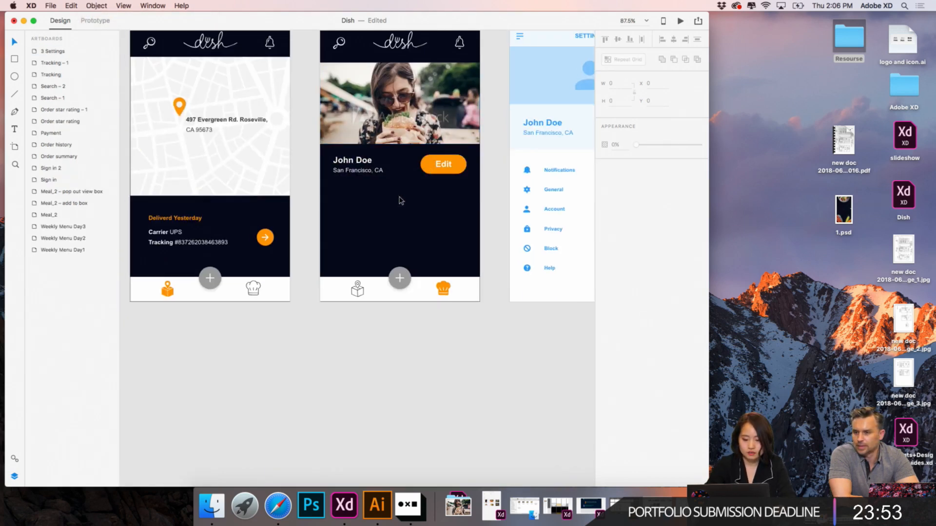
{"action": "left_click", "coordinate": [444, 87]}
{"action": "left_click_drag", "start_coordinate": [444, 87], "coordinate": [443, 87]}
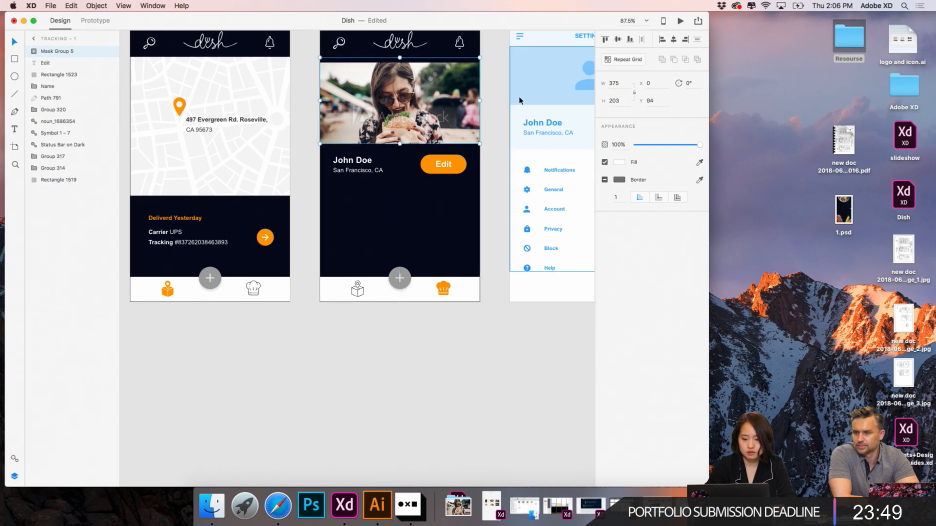
{"action": "key", "text": "super+shift+g"}
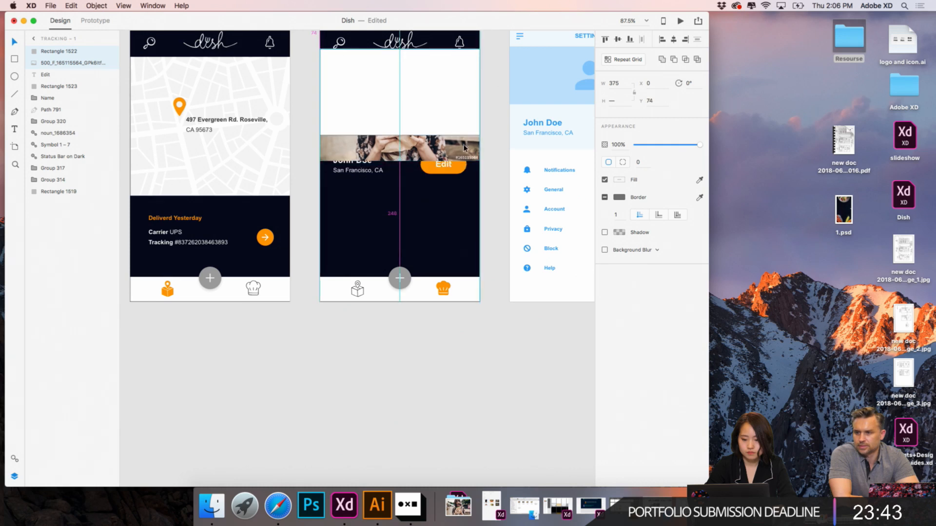
- Move the burger photo up to Y 94 so its upper edge aligns with the white rectangle
{"action": "left_click", "coordinate": [484, 142]}
{"action": "left_click_drag", "start_coordinate": [449, 158], "coordinate": [449, 152]}
{"action": "left_click", "coordinate": [429, 129], "text": "shift"}
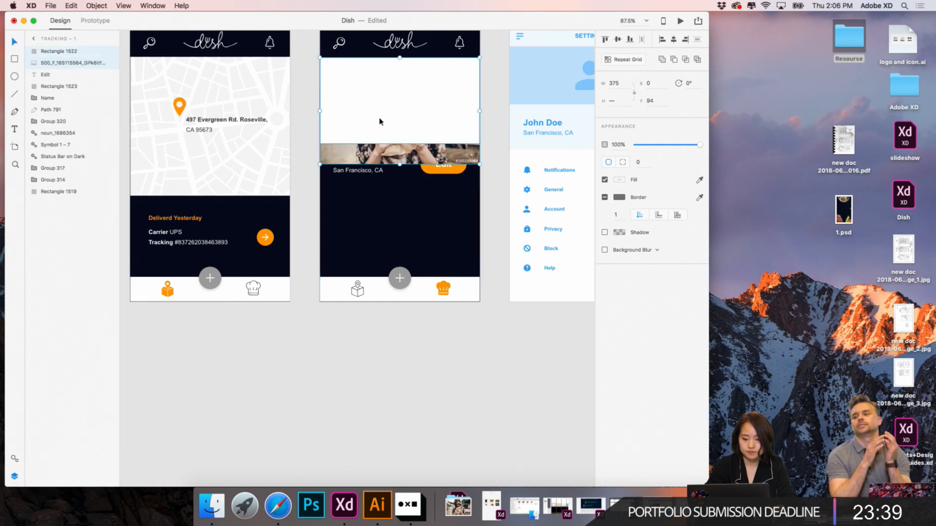
- Select the white rectangle and the realigned burger photo and apply Mask with Shape
{"action": "left_click", "coordinate": [311, 125]}
{"action": "left_click", "coordinate": [337, 130]}
{"action": "left_click", "coordinate": [337, 159], "text": "shift"}
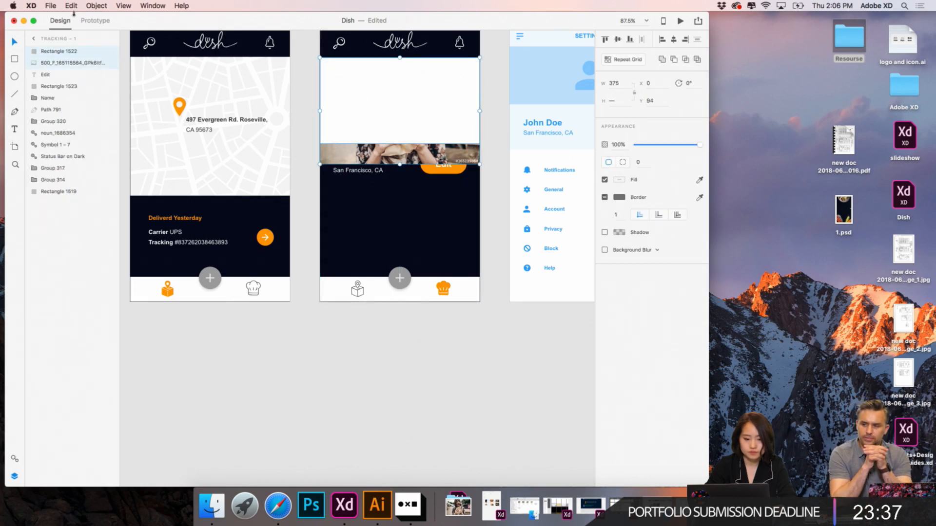
{"action": "left_click", "coordinate": [96, 6]}
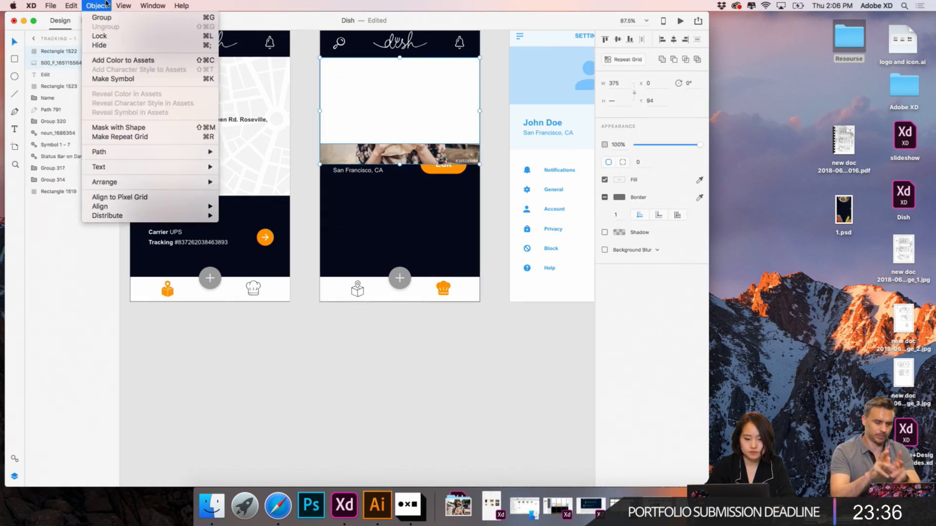
{"action": "left_click", "coordinate": [123, 127]}
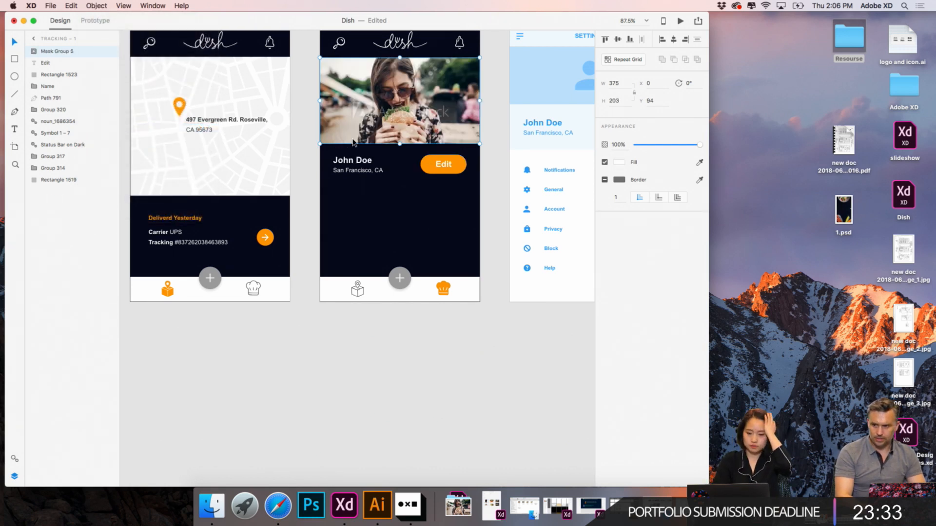
- Replace the placeholder name below the photo on Tracking – 1 with the profile owner's first name
{"action": "scroll", "coordinate": [363, 152], "scroll_direction": "down", "scroll_amount": 2}
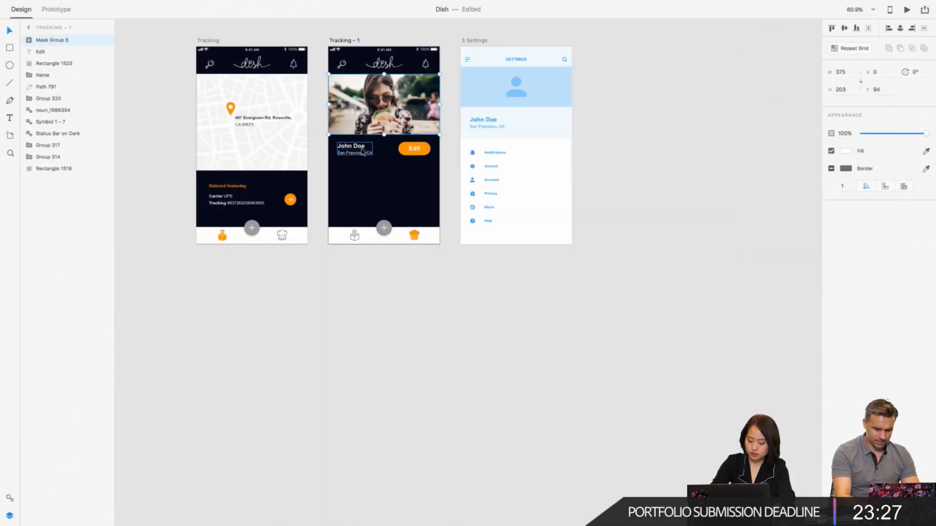
{"action": "scroll", "coordinate": [363, 152], "scroll_direction": "up", "scroll_amount": 3}
{"action": "double_click", "coordinate": [342, 146]}
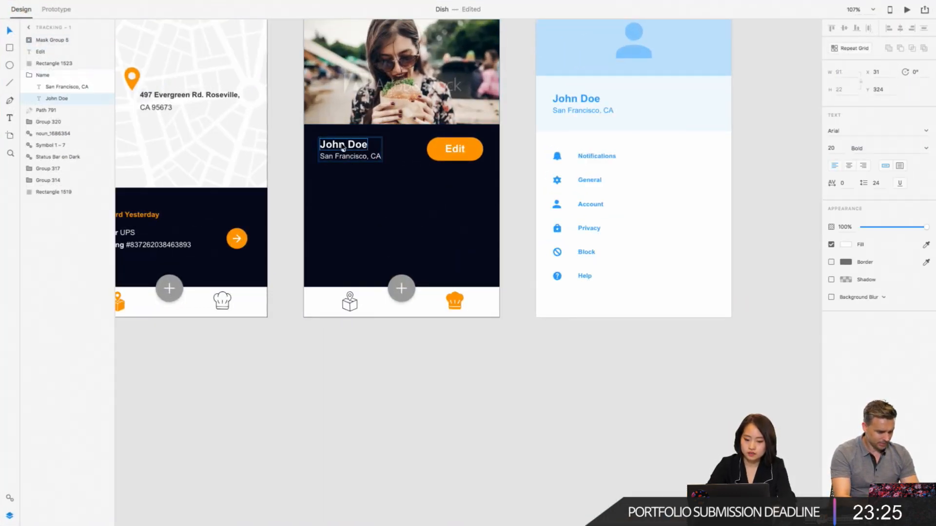
{"action": "double_click", "coordinate": [337, 146]}
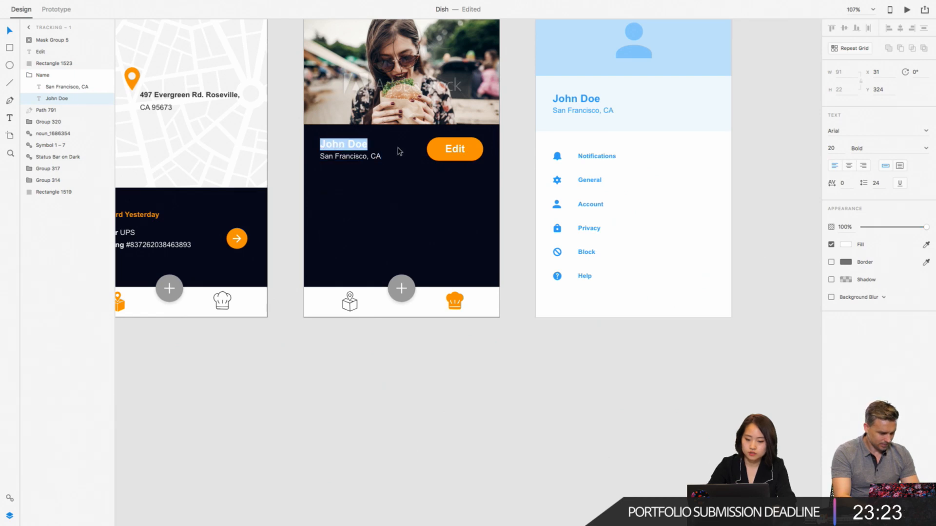
{"action": "type", "text": "Cindy"}
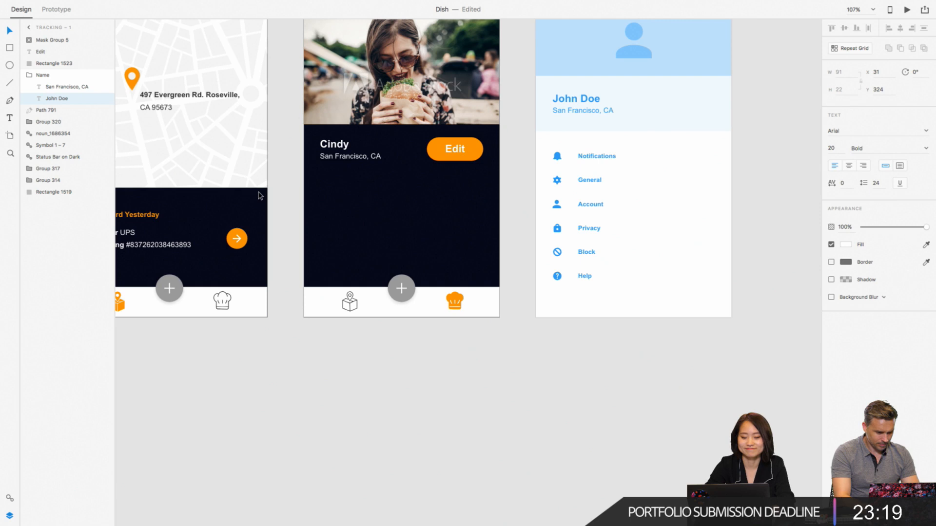
{"action": "left_click", "coordinate": [285, 197]}
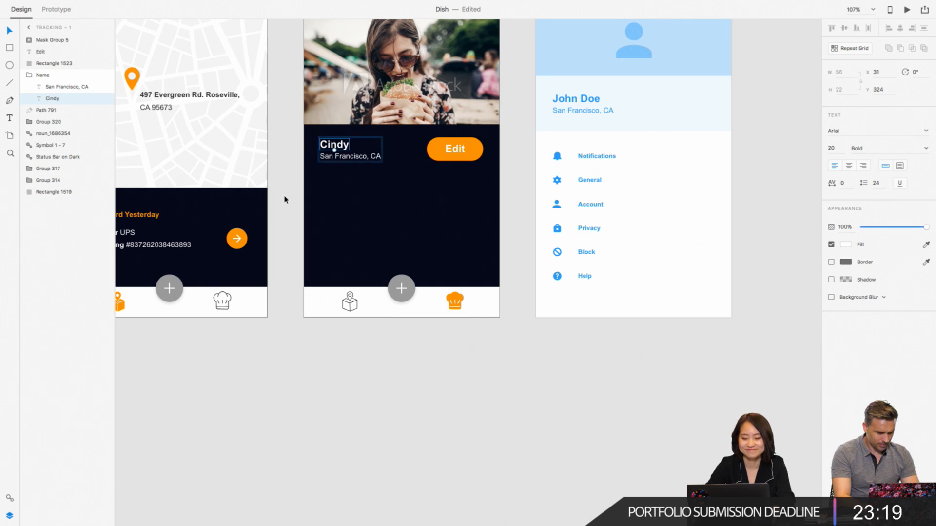
- Ungroup the Settings group on the 3 Settings artboard
{"action": "scroll", "coordinate": [284, 196], "scroll_direction": "down", "scroll_amount": 4}
{"action": "left_click", "coordinate": [402, 193]}
{"action": "scroll", "coordinate": [401, 193], "scroll_direction": "down", "scroll_amount": 1}
{"action": "scroll", "coordinate": [401, 193], "scroll_direction": "left", "scroll_amount": 1}
{"action": "scroll", "coordinate": [402, 195], "scroll_direction": "up", "scroll_amount": 5}
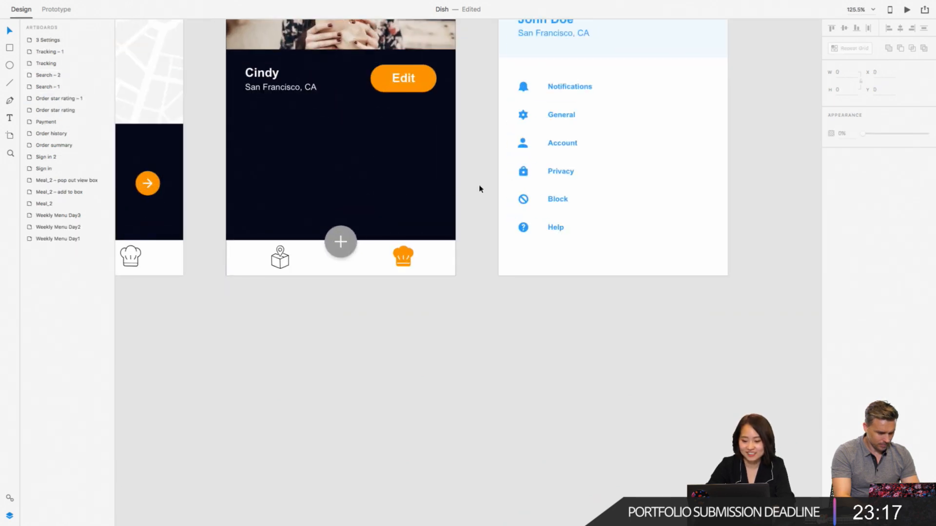
{"action": "scroll", "coordinate": [478, 189], "scroll_direction": "right", "scroll_amount": 3}
{"action": "scroll", "coordinate": [491, 188], "scroll_direction": "down", "scroll_amount": 2}
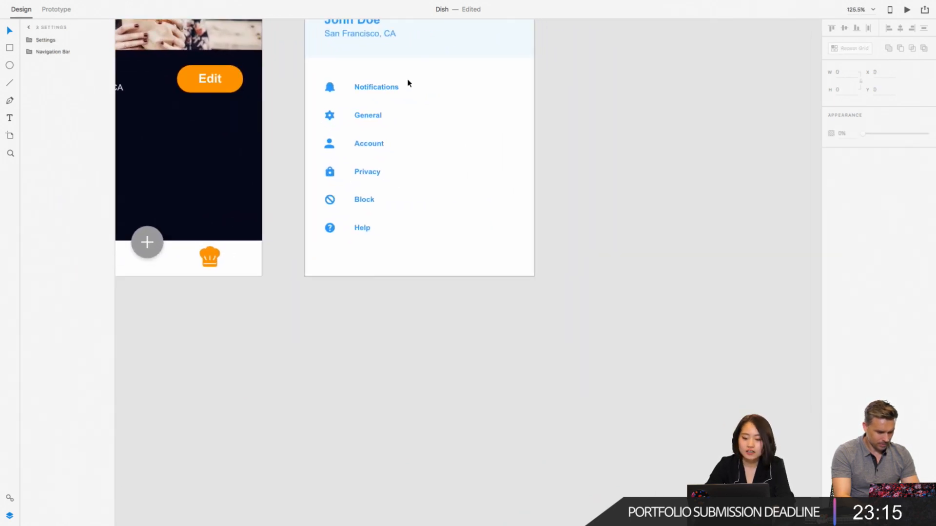
{"action": "left_click_drag", "start_coordinate": [433, 80], "coordinate": [302, 283]}
{"action": "scroll", "coordinate": [597, 87], "scroll_direction": "up", "scroll_amount": 1}
{"action": "scroll", "coordinate": [448, 154], "scroll_direction": "up", "scroll_amount": 5}
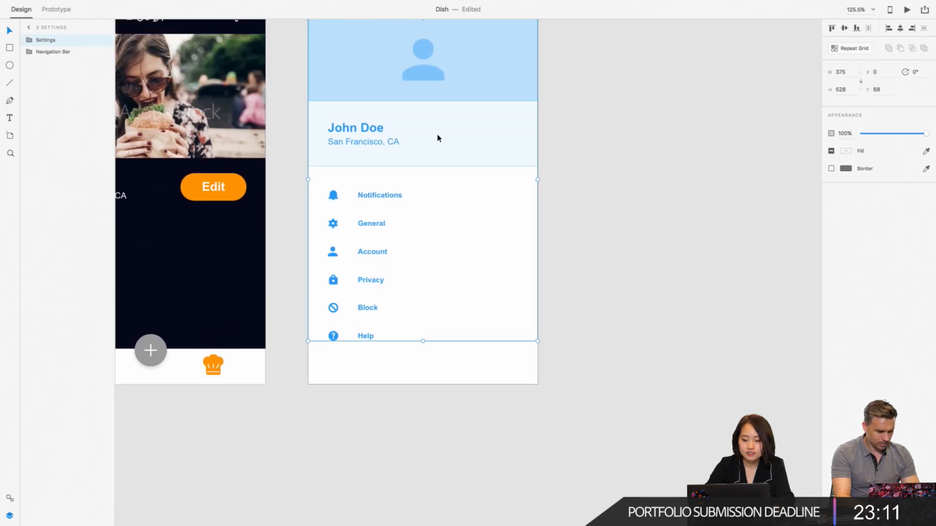
{"action": "right_click", "coordinate": [438, 138]}
{"action": "left_click", "coordinate": [447, 222]}
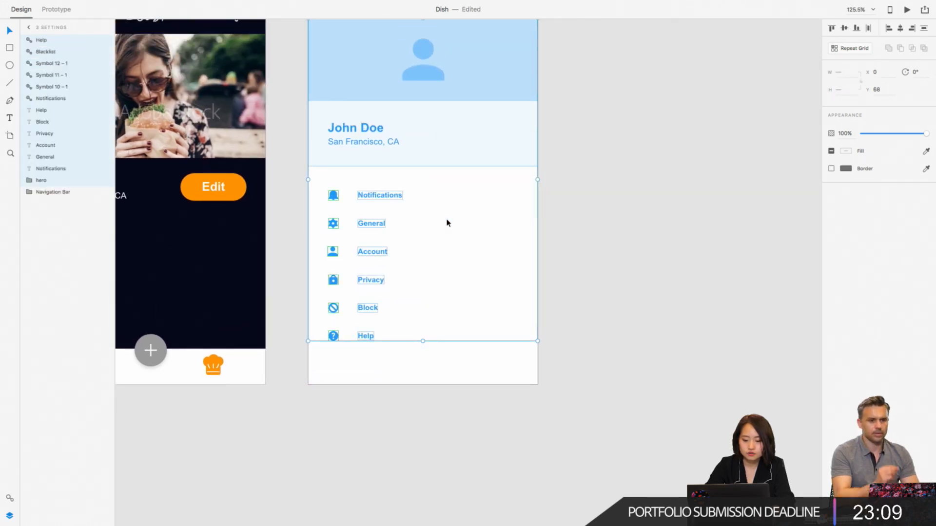
- Copy the six option icons and labels, Notifications through Help, from 3 Settings and paste them onto Tracking – 1
{"action": "scroll", "coordinate": [487, 205], "scroll_direction": "left", "scroll_amount": 2}
{"action": "scroll", "coordinate": [487, 205], "scroll_direction": "down", "scroll_amount": 1}
{"action": "left_click", "coordinate": [489, 162]}
{"action": "left_click_drag", "start_coordinate": [489, 162], "coordinate": [370, 343]}
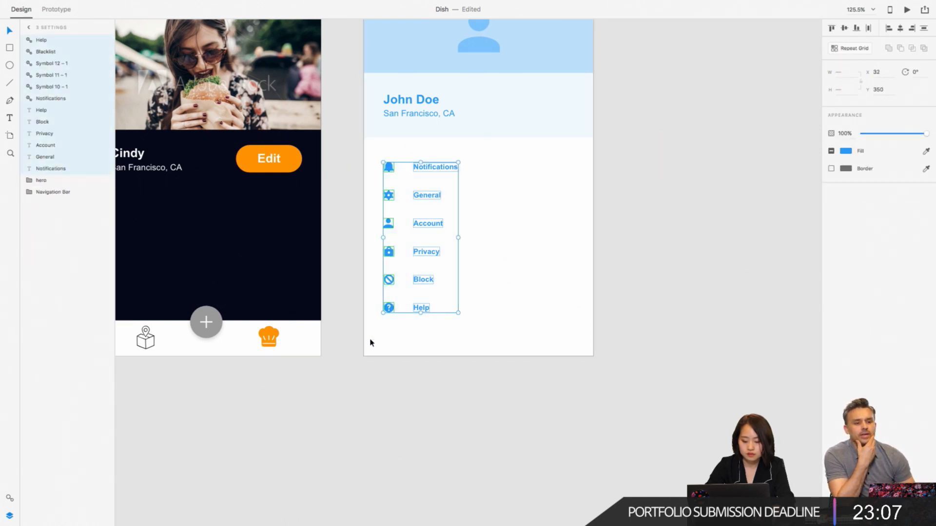
{"action": "scroll", "coordinate": [371, 343], "scroll_direction": "left", "scroll_amount": 4}
{"action": "scroll", "coordinate": [370, 343], "scroll_direction": "down", "scroll_amount": 1}
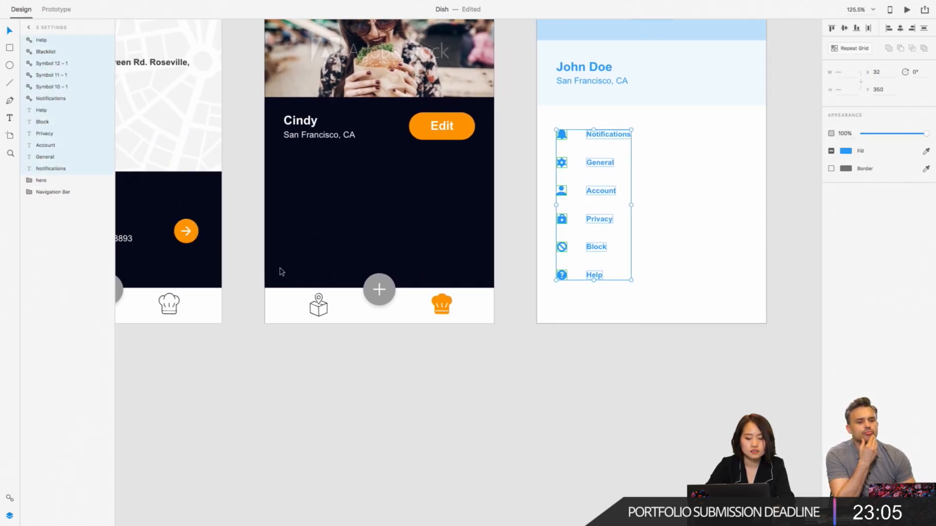
{"action": "left_click", "coordinate": [335, 222]}
{"action": "key", "text": "ctrl+v"}
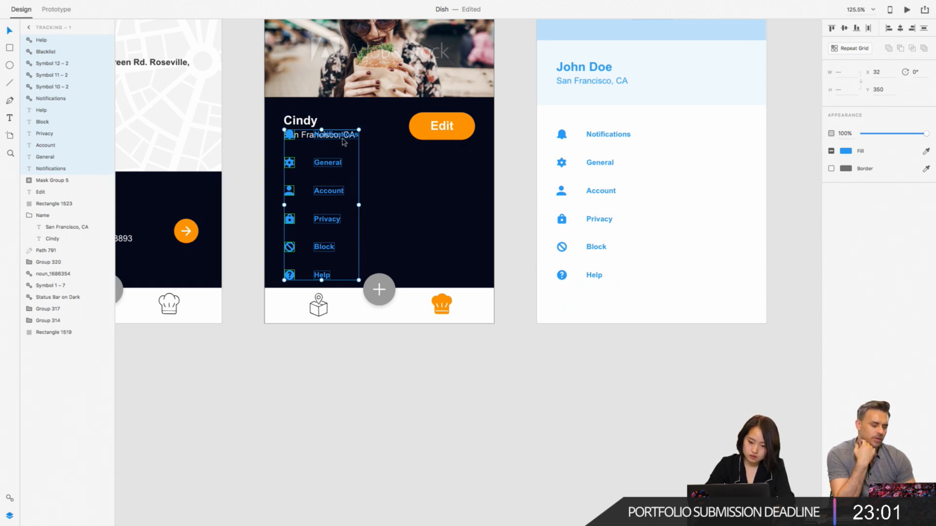
- Move the pasted settings icons and labels off Tracking – 1 onto the empty pasteboard below the artboard
{"action": "scroll", "coordinate": [390, 150], "scroll_direction": "up", "scroll_amount": 3}
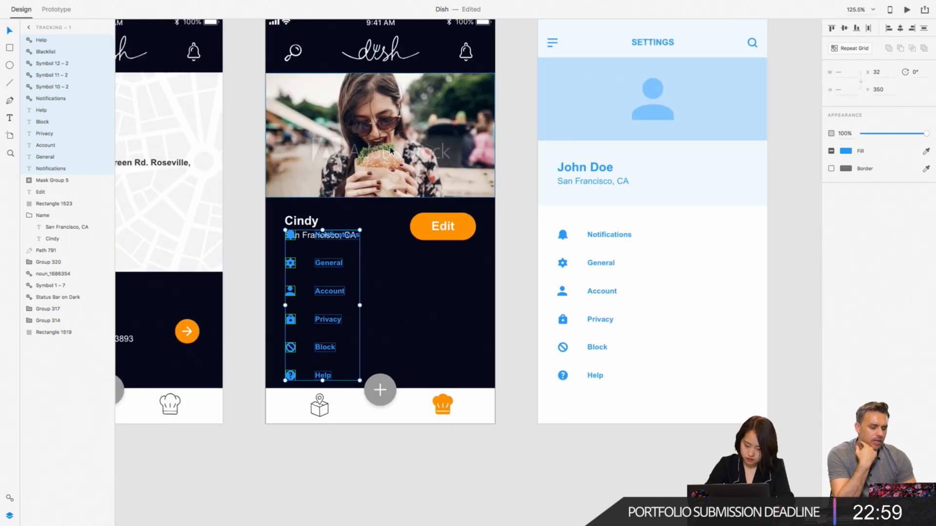
{"action": "scroll", "coordinate": [390, 151], "scroll_direction": "down", "scroll_amount": 2}
{"action": "scroll", "coordinate": [390, 150], "scroll_direction": "left", "scroll_amount": 1}
{"action": "left_click_drag", "start_coordinate": [366, 192], "coordinate": [365, 443]}
{"action": "scroll", "coordinate": [363, 422], "scroll_direction": "down", "scroll_amount": 7}
{"action": "scroll", "coordinate": [363, 422], "scroll_direction": "left", "scroll_amount": 1}
{"action": "left_click", "coordinate": [423, 342]}
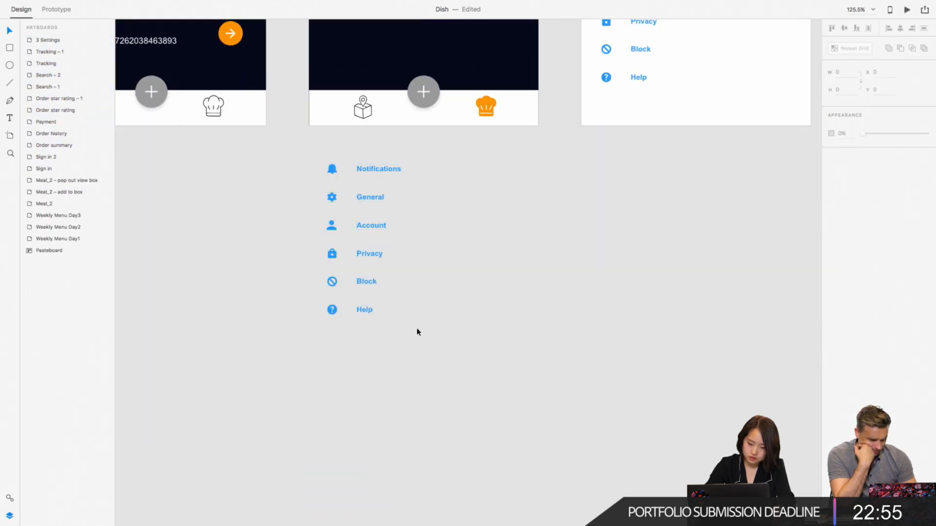
- Delete the Block and Help icons and labels from the settings list on the pasteboard
{"action": "left_click_drag", "start_coordinate": [402, 338], "coordinate": [320, 274]}
{"action": "key", "text": "Delete"}
{"action": "scroll", "coordinate": [320, 276], "scroll_direction": "up", "scroll_amount": 3}
{"action": "scroll", "coordinate": [319, 276], "scroll_direction": "right", "scroll_amount": 1}
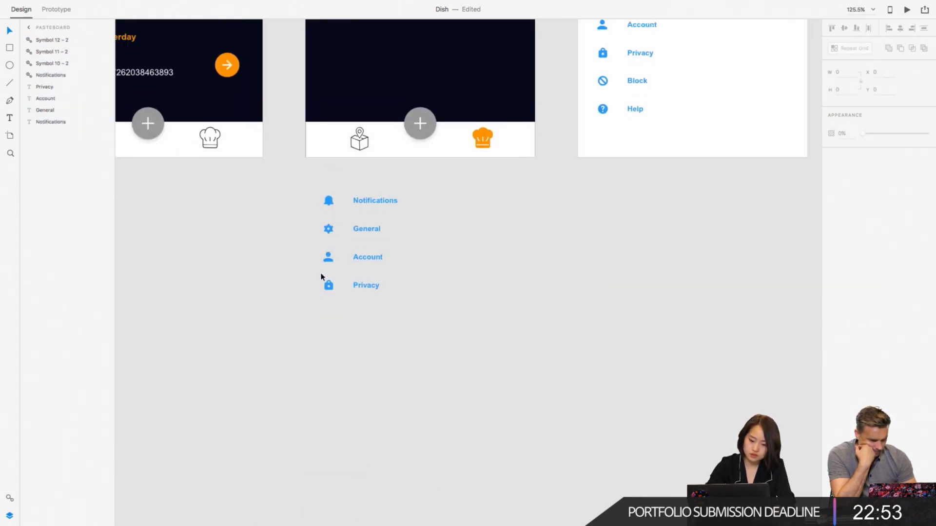
{"action": "left_click_drag", "start_coordinate": [396, 376], "coordinate": [322, 360]}
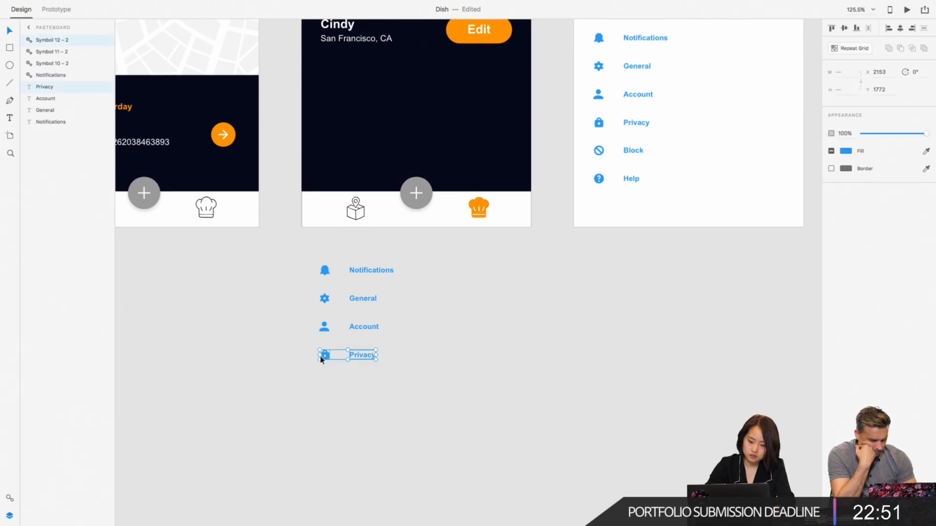
- Recolor the four remaining icons and labels with the saved white and move them onto Tracking – 1 below the profile's location text
{"action": "left_click_drag", "start_coordinate": [418, 261], "coordinate": [286, 410]}
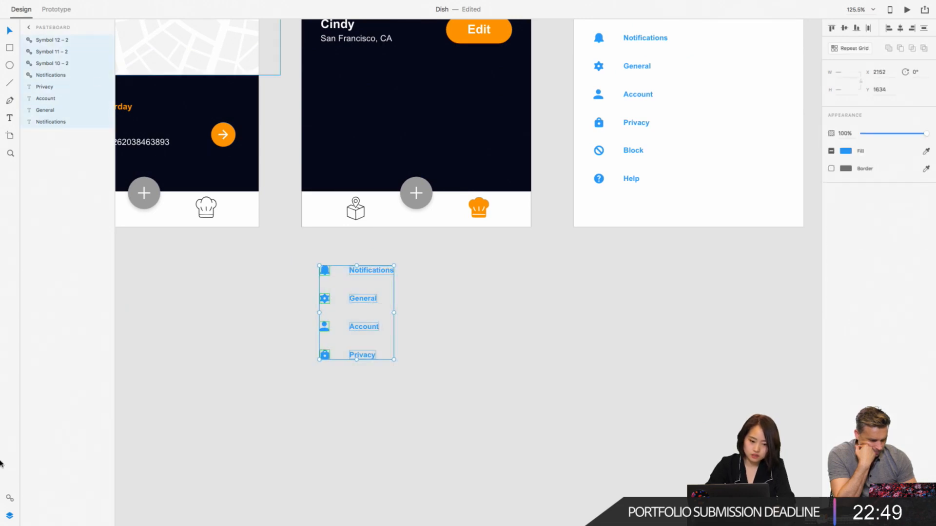
{"action": "left_click", "coordinate": [10, 499]}
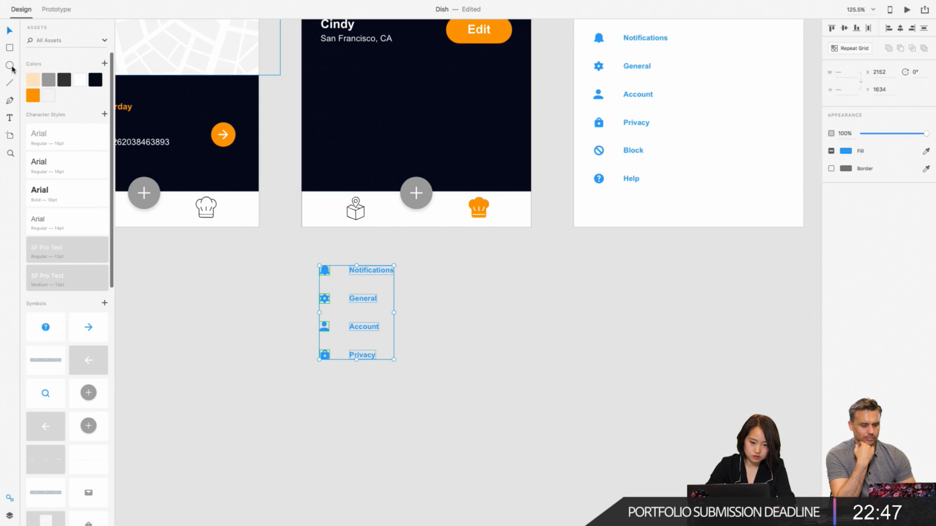
{"action": "left_click", "coordinate": [79, 80]}
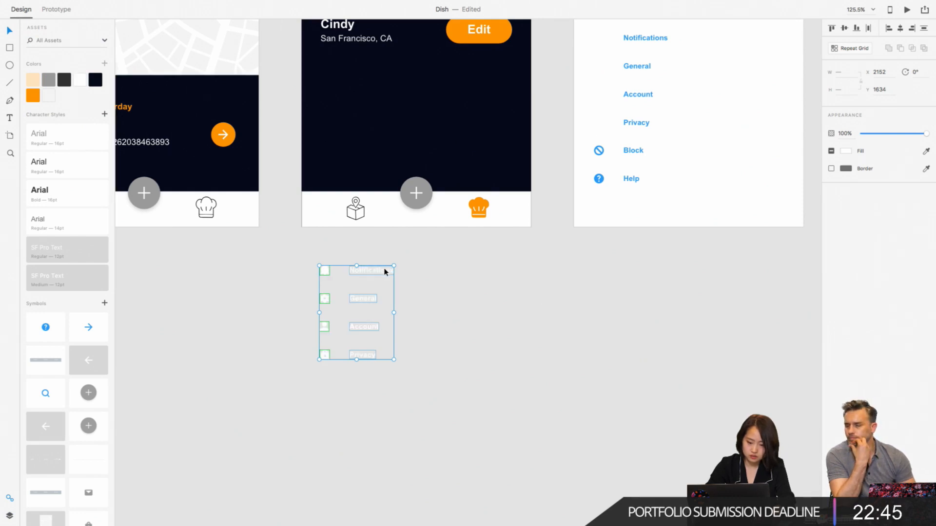
{"action": "left_click_drag", "start_coordinate": [385, 271], "coordinate": [386, 75]}
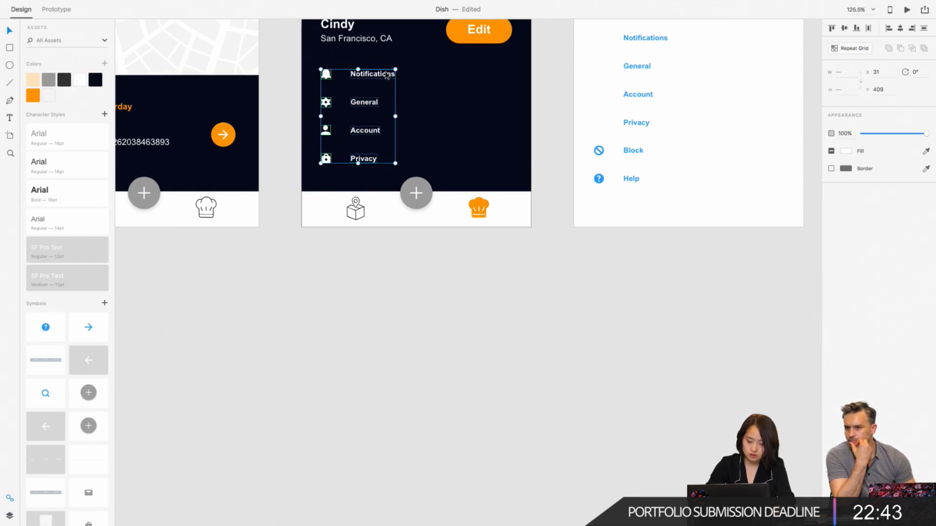
{"action": "scroll", "coordinate": [386, 75], "scroll_direction": "down", "scroll_amount": 5}
{"action": "scroll", "coordinate": [386, 75], "scroll_direction": "up", "scroll_amount": 3}
{"action": "scroll", "coordinate": [387, 75], "scroll_direction": "left", "scroll_amount": 1}
{"action": "left_click", "coordinate": [396, 370]}
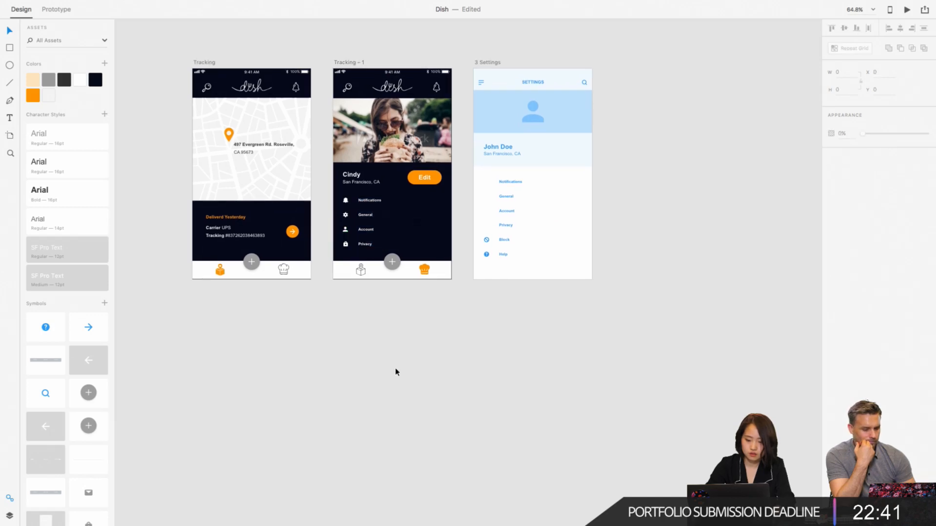
- Copy the thin gray divider line below the address on the Payment artboard and paste it onto Tracking – 1
{"action": "scroll", "coordinate": [396, 372], "scroll_direction": "up", "scroll_amount": 5}
{"action": "scroll", "coordinate": [449, 249], "scroll_direction": "down", "scroll_amount": 2}
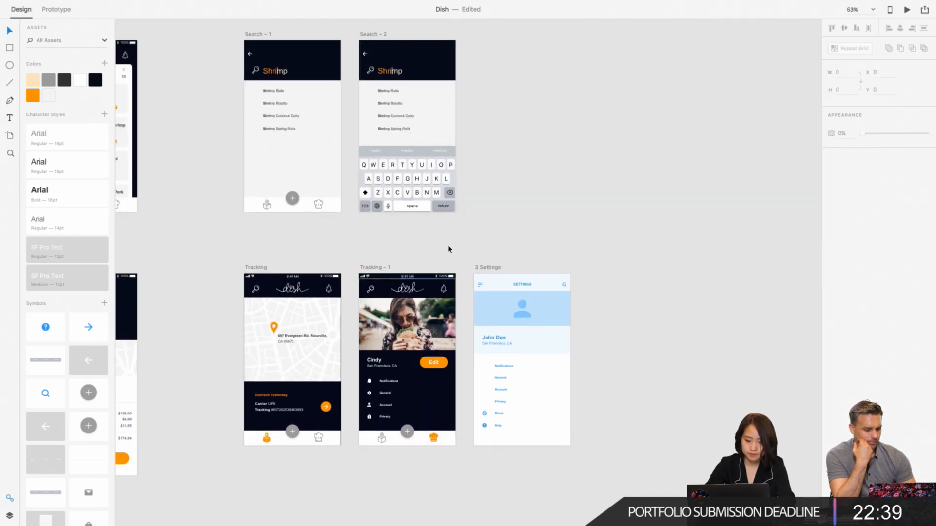
{"action": "scroll", "coordinate": [449, 249], "scroll_direction": "down", "scroll_amount": 3}
{"action": "scroll", "coordinate": [449, 249], "scroll_direction": "left", "scroll_amount": 3}
{"action": "left_click", "coordinate": [214, 320]}
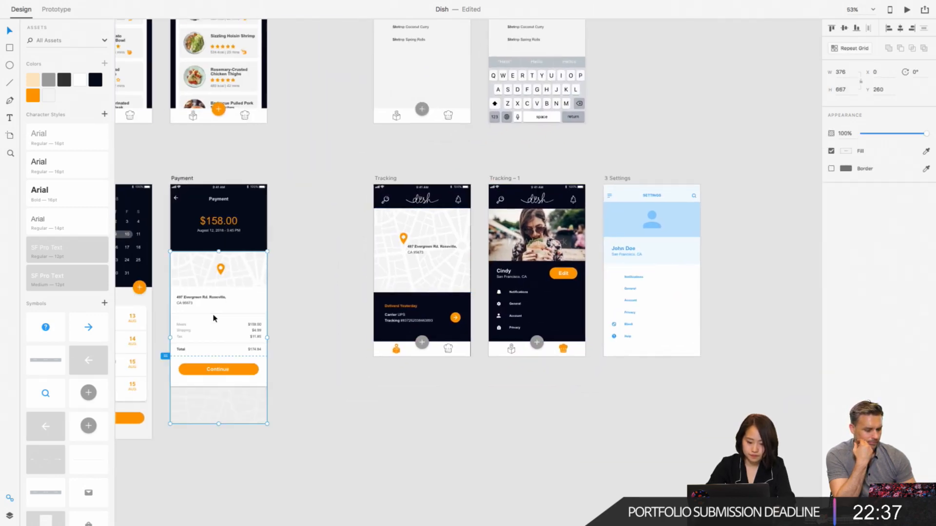
{"action": "scroll", "coordinate": [221, 320], "scroll_direction": "up", "scroll_amount": 5}
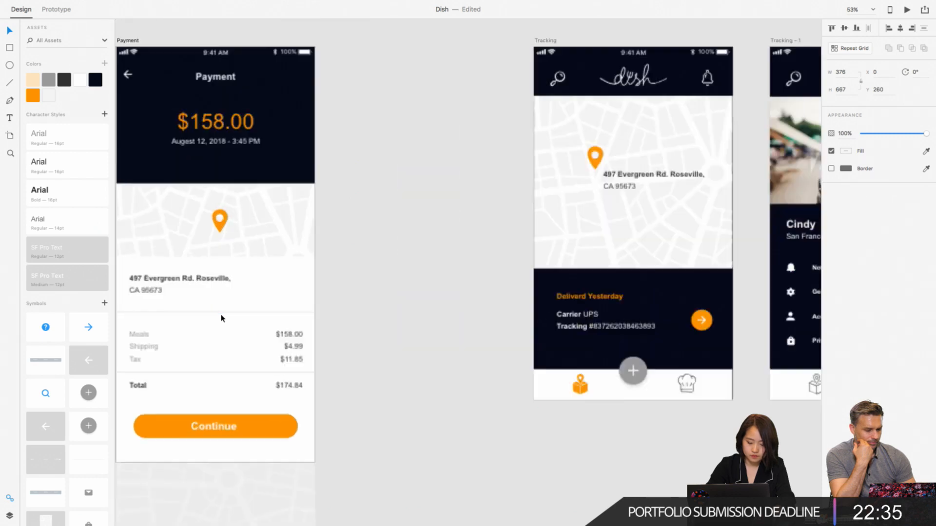
{"action": "left_click", "coordinate": [236, 315]}
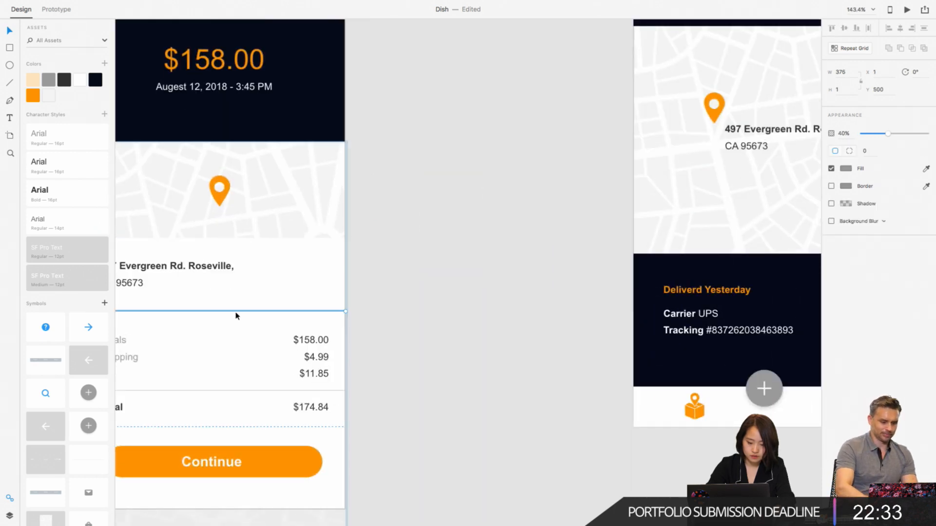
{"action": "scroll", "coordinate": [510, 322], "scroll_direction": "right", "scroll_amount": 10}
{"action": "scroll", "coordinate": [510, 322], "scroll_direction": "down", "scroll_amount": 2}
{"action": "scroll", "coordinate": [511, 303], "scroll_direction": "right", "scroll_amount": 5}
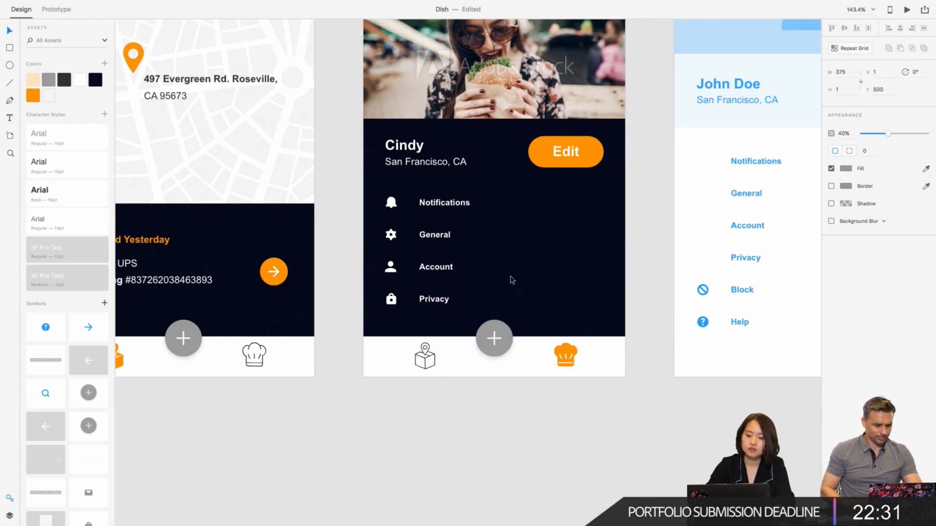
{"action": "key", "text": "ctrl+v"}
{"action": "scroll", "coordinate": [510, 229], "scroll_direction": "right", "scroll_amount": 5}
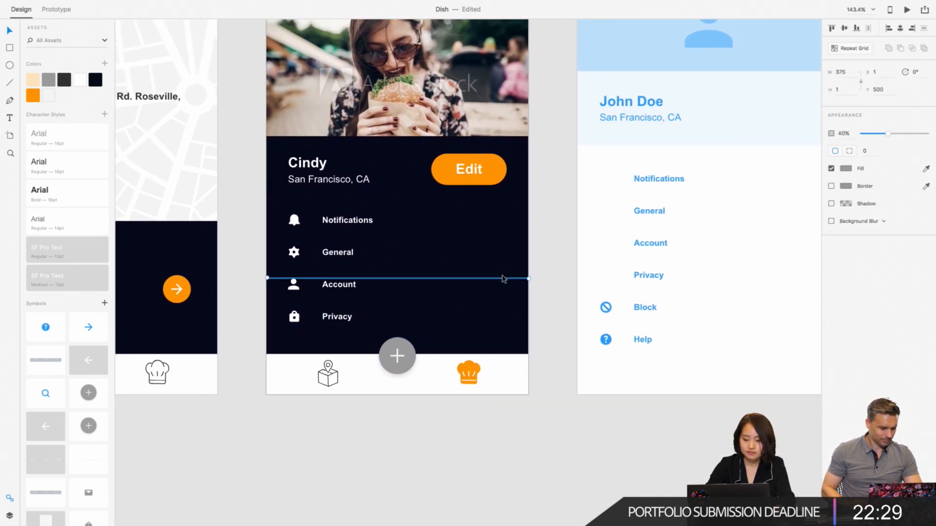
- Place the divider between the profile's location text and the Notifications row, at X 0 and Y 388
{"action": "left_click_drag", "start_coordinate": [503, 283], "coordinate": [506, 201]}
{"action": "left_click", "coordinate": [550, 214]}
{"action": "scroll", "coordinate": [546, 207], "scroll_direction": "down", "scroll_amount": 3}
{"action": "scroll", "coordinate": [546, 207], "scroll_direction": "left", "scroll_amount": 2}
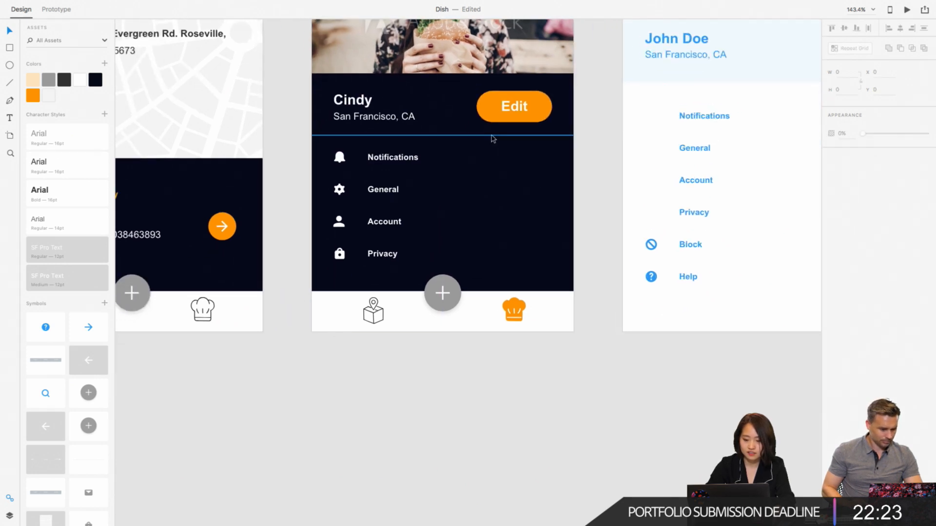
{"action": "left_click", "coordinate": [493, 140]}
{"action": "key", "text": "Up"}
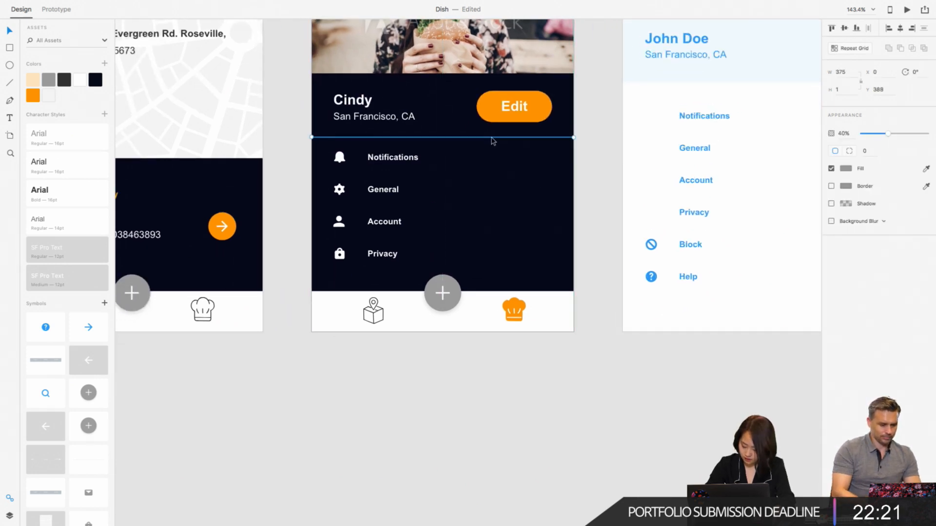
- Duplicate the divider below the Notifications, General and Account rows, with the last copy at Y 532
{"action": "scroll", "coordinate": [493, 141], "scroll_direction": "down", "scroll_amount": 3}
{"action": "scroll", "coordinate": [493, 141], "scroll_direction": "left", "scroll_amount": 1}
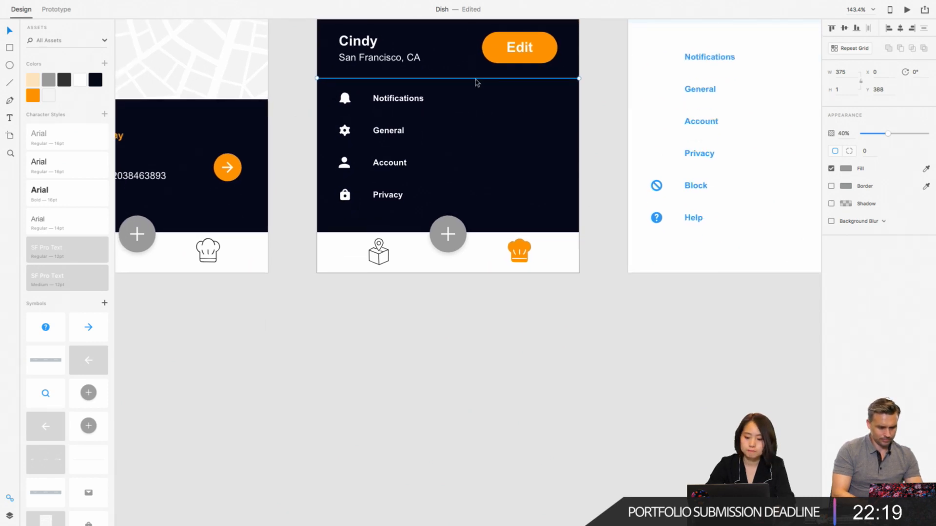
{"action": "left_click_drag", "start_coordinate": [477, 82], "coordinate": [472, 184]}
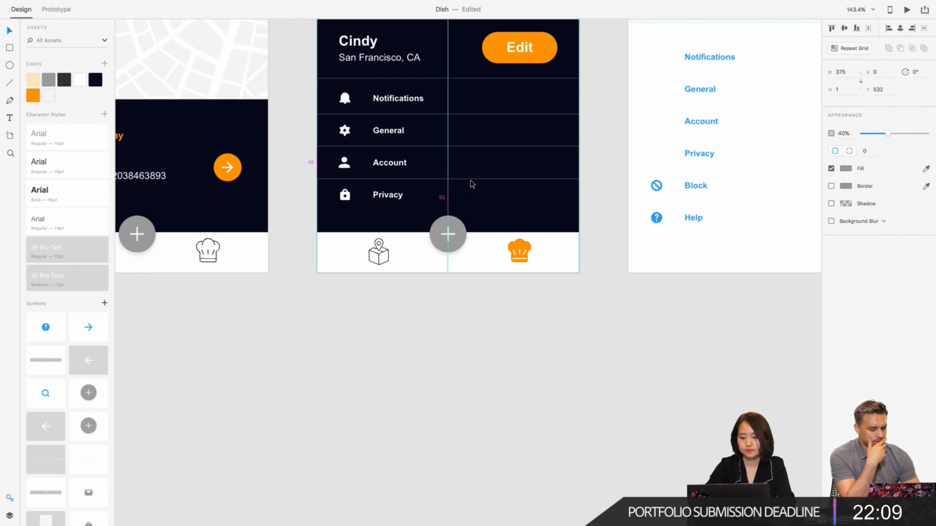
{"action": "left_click", "coordinate": [474, 347]}
- Delete the 3 Settings artboard beside Tracking – 1
{"action": "scroll", "coordinate": [474, 347], "scroll_direction": "down", "scroll_amount": 5}
{"action": "scroll", "coordinate": [475, 347], "scroll_direction": "right", "scroll_amount": 3}
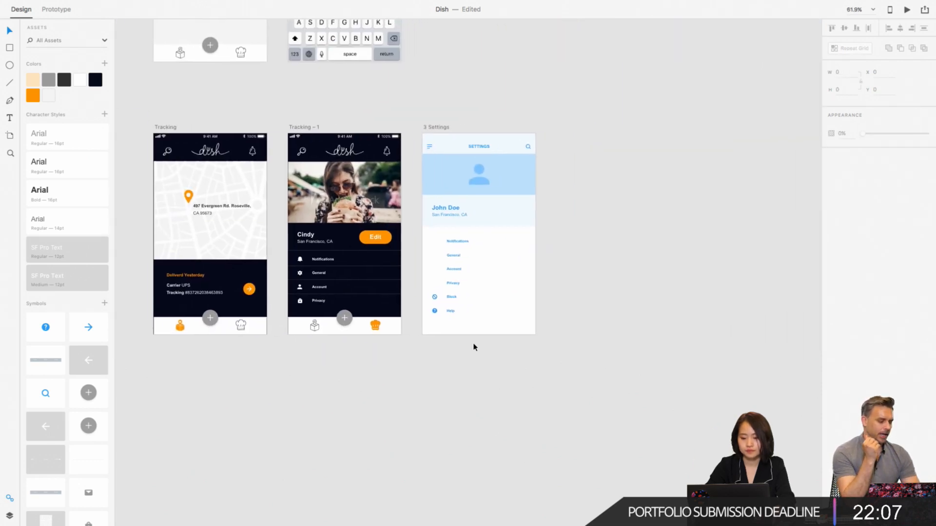
{"action": "left_click", "coordinate": [443, 128]}
{"action": "key", "text": "Delete"}
{"action": "scroll", "coordinate": [443, 130], "scroll_direction": "up", "scroll_amount": 2}
{"action": "scroll", "coordinate": [443, 131], "scroll_direction": "left", "scroll_amount": 4}
{"action": "scroll", "coordinate": [443, 131], "scroll_direction": "down", "scroll_amount": 3}
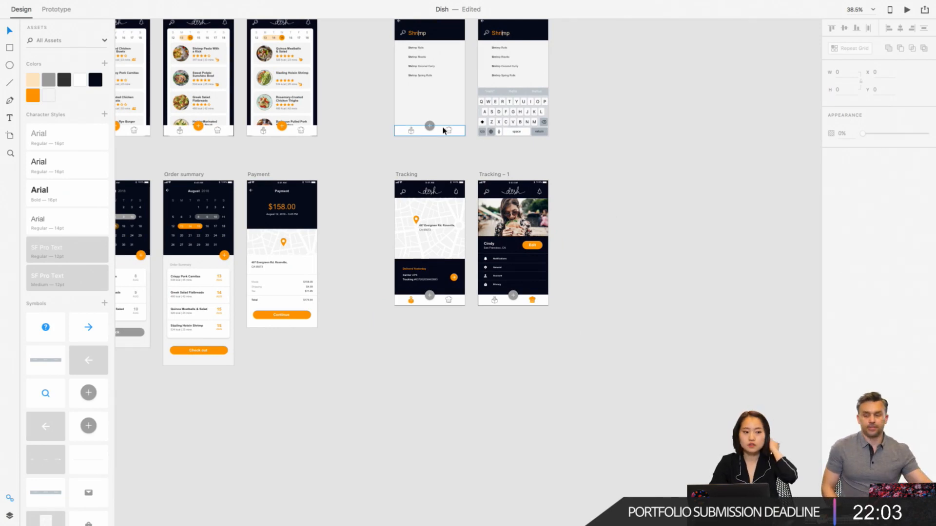
{"action": "scroll", "coordinate": [443, 130], "scroll_direction": "down", "scroll_amount": 2}
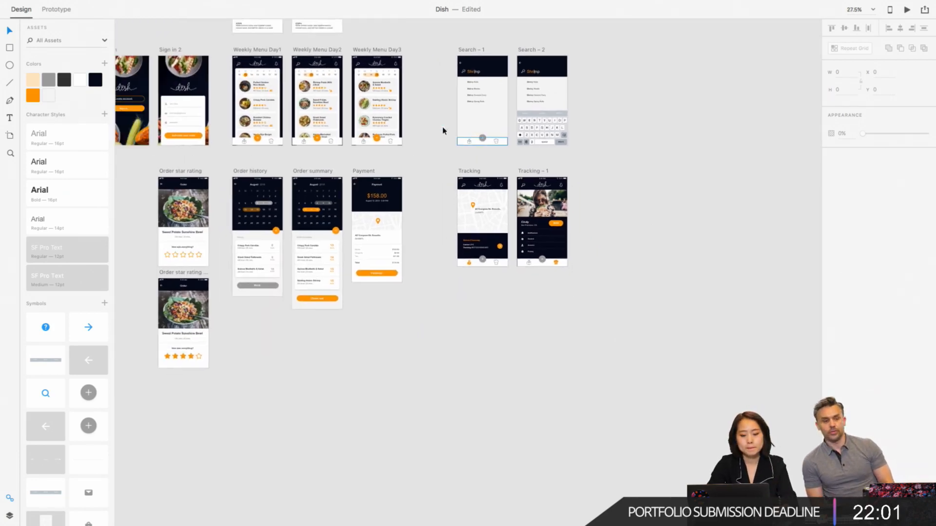
{"action": "scroll", "coordinate": [443, 131], "scroll_direction": "up", "scroll_amount": 2}
{"action": "scroll", "coordinate": [443, 131], "scroll_direction": "left", "scroll_amount": 2}
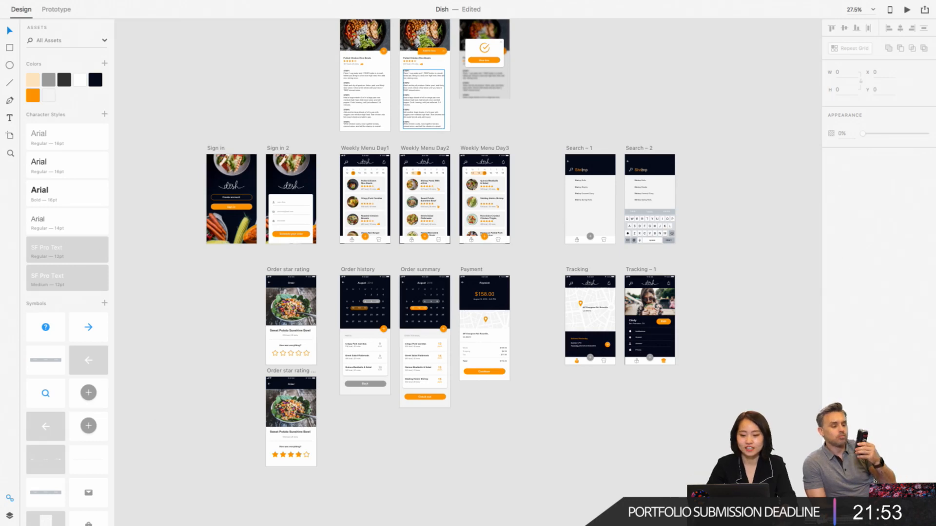
- Switch to the slideshow document and examine the hand-drawn Information Architecture flow on Artboard – 5
{"action": "mouse_move", "coordinate": [265, 4]}
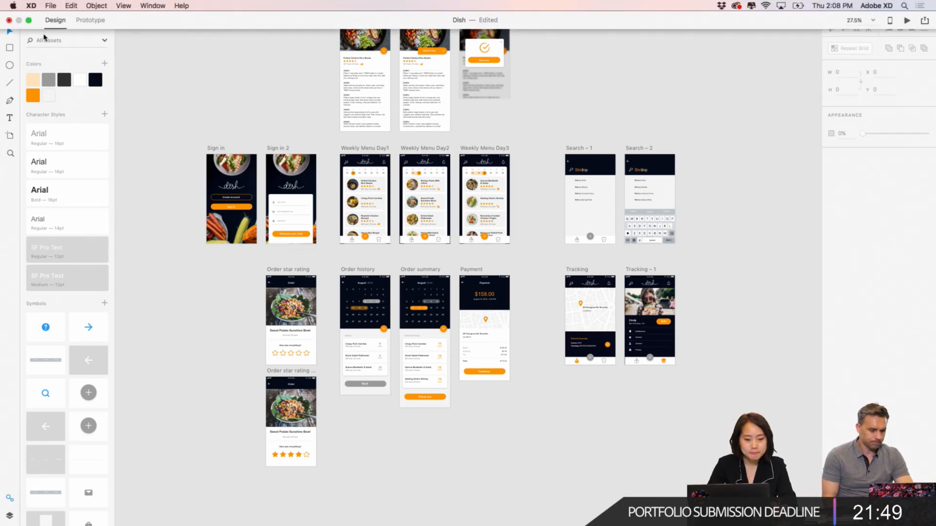
{"action": "mouse_move", "coordinate": [379, 522]}
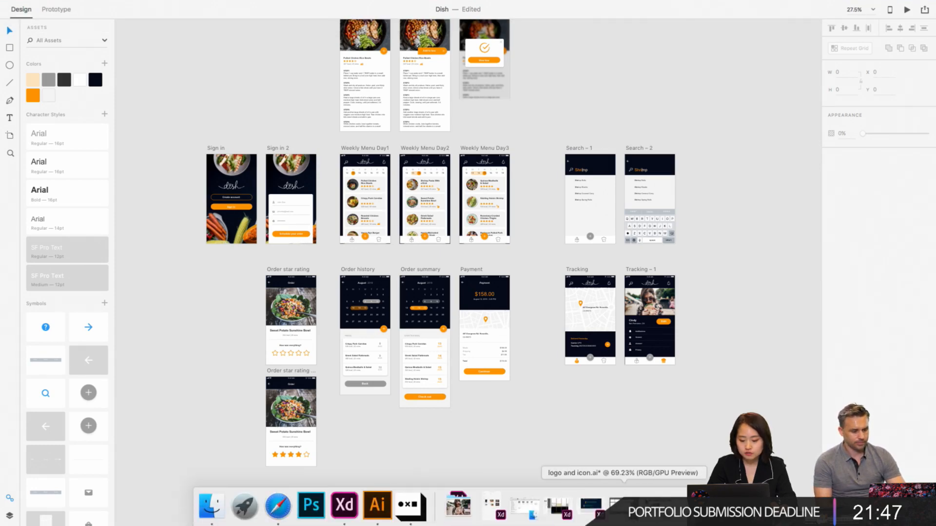
{"action": "left_click", "coordinate": [595, 508]}
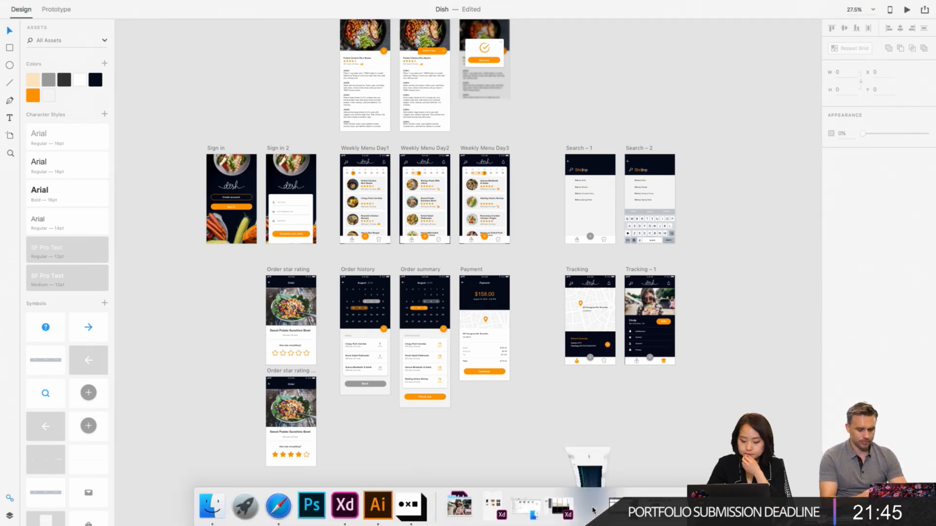
{"action": "left_click", "coordinate": [63, 21]}
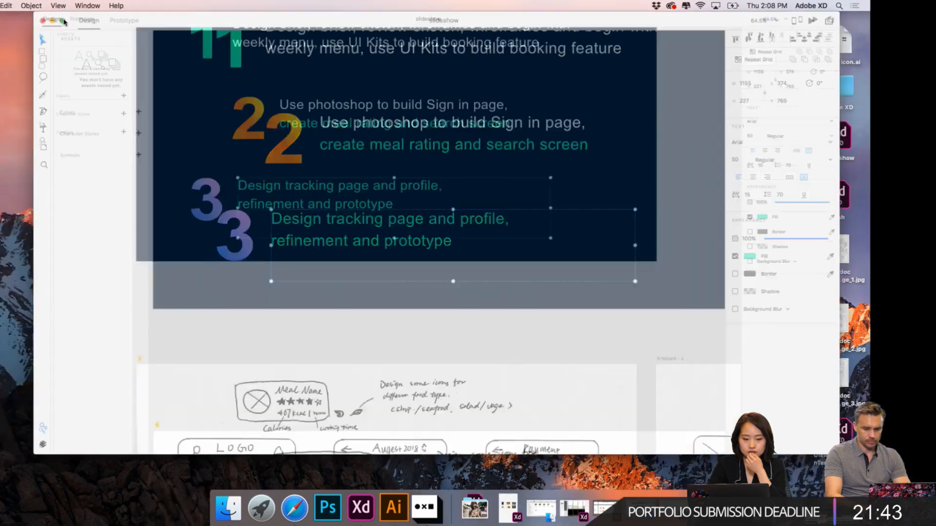
{"action": "left_click", "coordinate": [633, 173]}
{"action": "scroll", "coordinate": [633, 174], "scroll_direction": "right", "scroll_amount": 6}
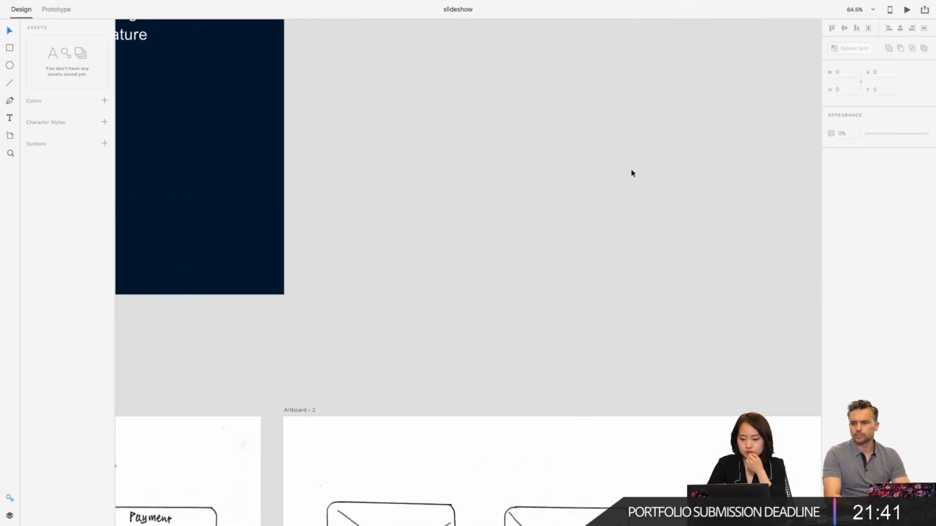
{"action": "scroll", "coordinate": [633, 174], "scroll_direction": "down", "scroll_amount": 5}
{"action": "scroll", "coordinate": [633, 174], "scroll_direction": "right", "scroll_amount": 10}
{"action": "scroll", "coordinate": [633, 174], "scroll_direction": "right", "scroll_amount": 8}
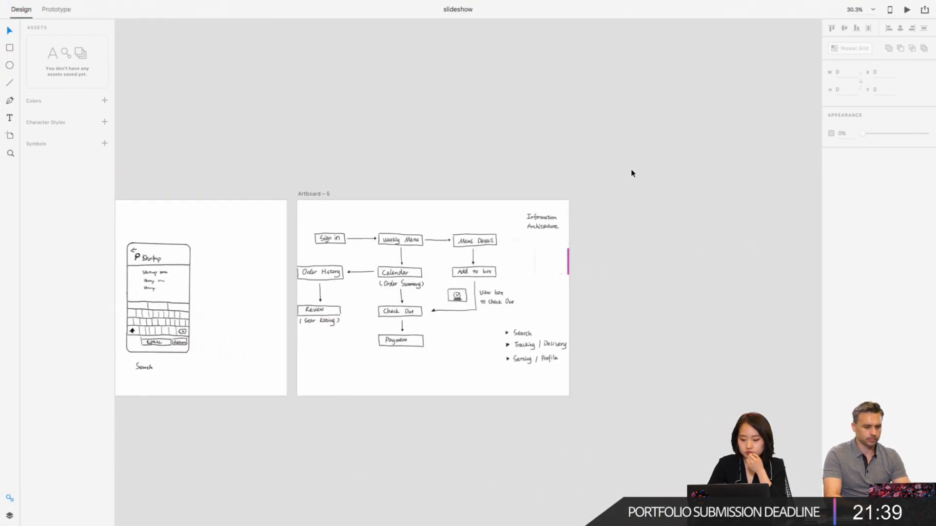
{"action": "scroll", "coordinate": [631, 174], "scroll_direction": "up", "scroll_amount": 8}
{"action": "scroll", "coordinate": [402, 240], "scroll_direction": "left", "scroll_amount": 4}
{"action": "scroll", "coordinate": [402, 240], "scroll_direction": "down", "scroll_amount": 1}
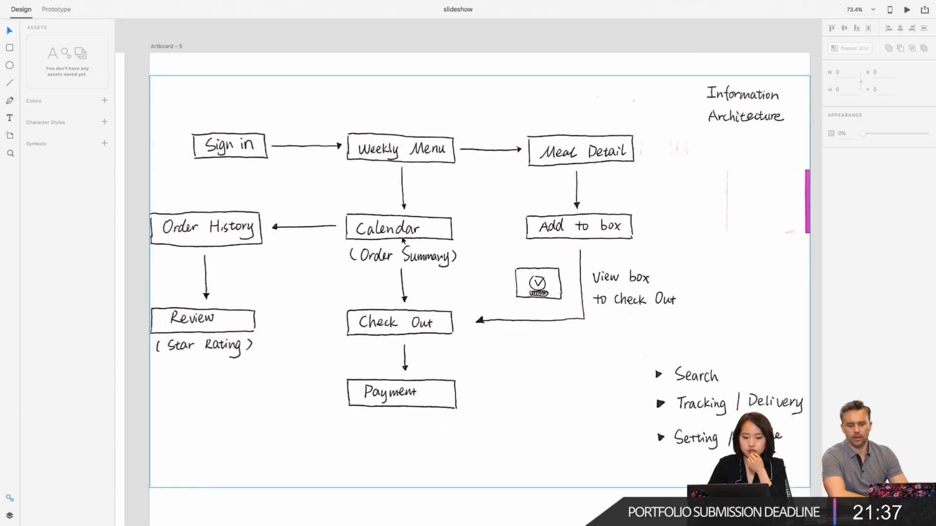
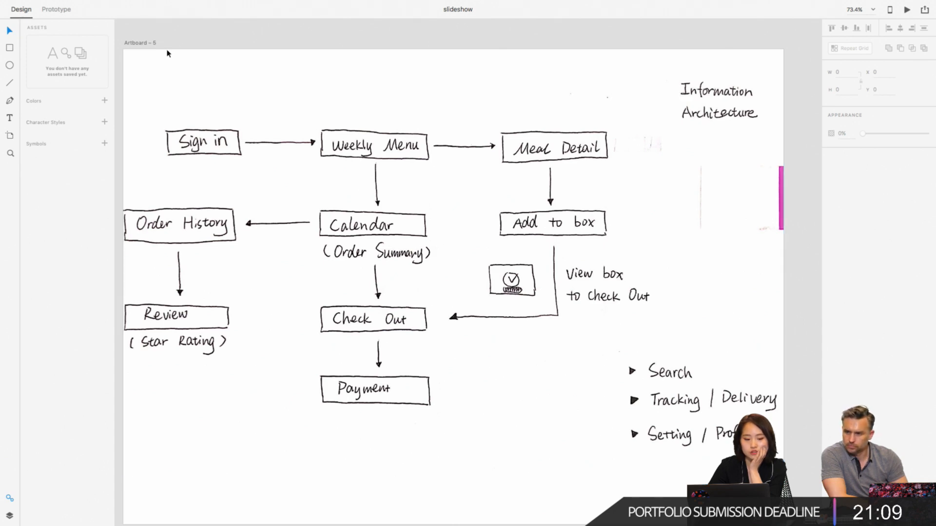
- Switch from the slideshow document to the Dish document and show it in prototype mode
{"action": "mouse_move", "coordinate": [35, 5]}
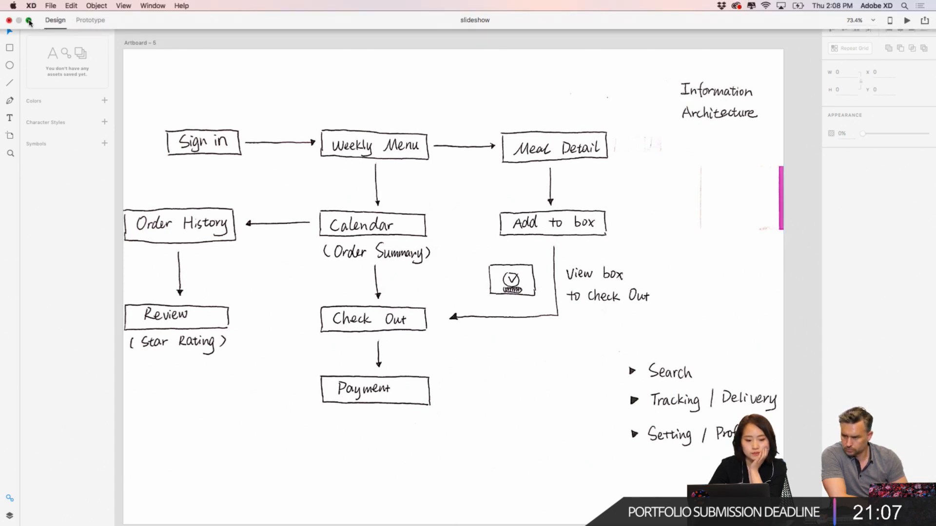
{"action": "left_click", "coordinate": [28, 21]}
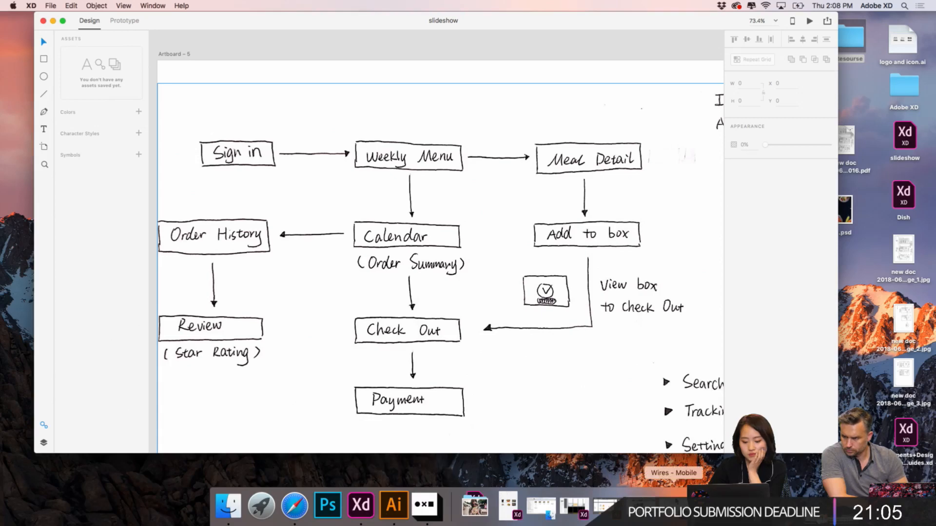
{"action": "left_click", "coordinate": [366, 520]}
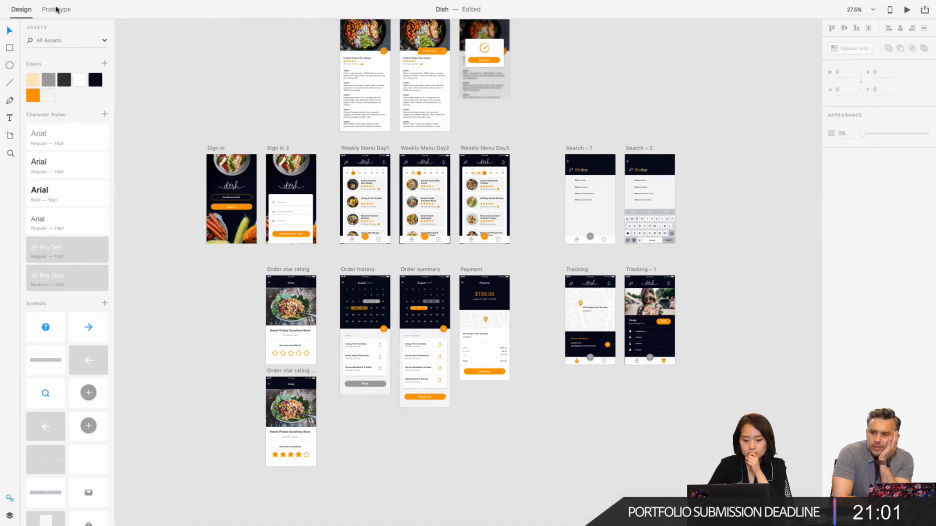
{"action": "left_click", "coordinate": [56, 9]}
- Examine the prototype links of the Sign in artboard, including the one from its Sign in button
{"action": "scroll", "coordinate": [233, 115], "scroll_direction": "up", "scroll_amount": 5}
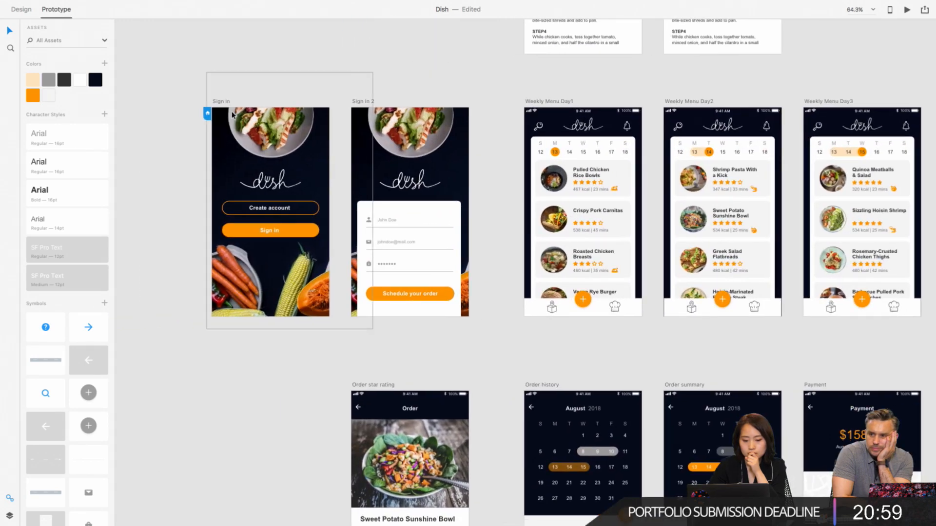
{"action": "left_click", "coordinate": [221, 101]}
{"action": "scroll", "coordinate": [357, 246], "scroll_direction": "up", "scroll_amount": 3}
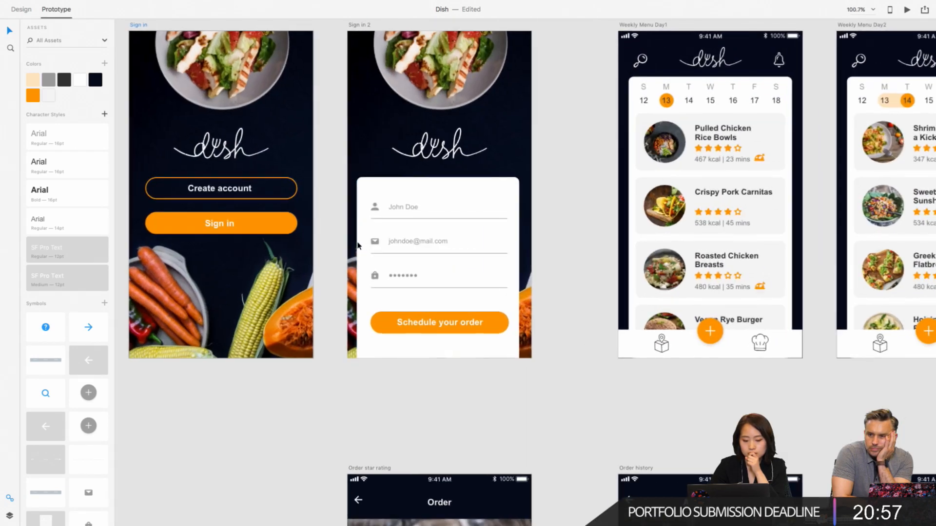
{"action": "scroll", "coordinate": [358, 247], "scroll_direction": "right", "scroll_amount": 1}
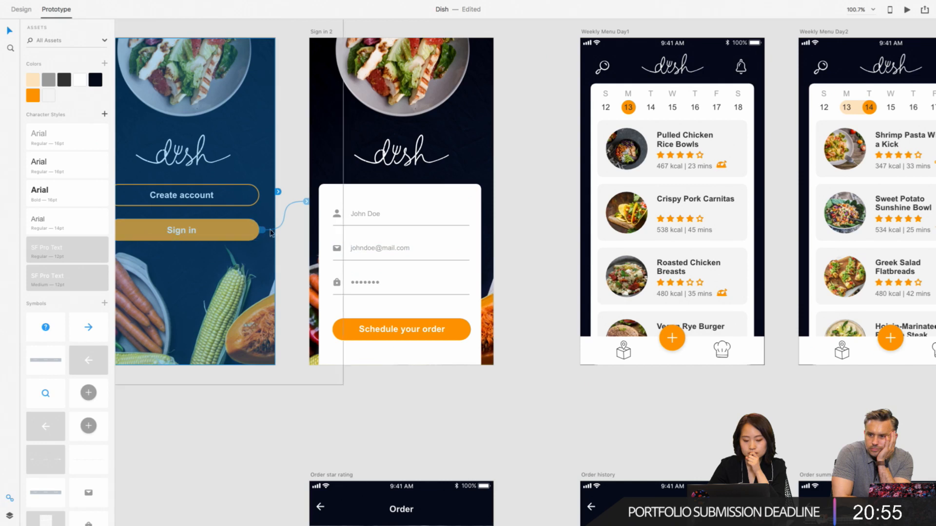
{"action": "scroll", "coordinate": [345, 276], "scroll_direction": "right", "scroll_amount": 5}
{"action": "scroll", "coordinate": [345, 276], "scroll_direction": "up", "scroll_amount": 2}
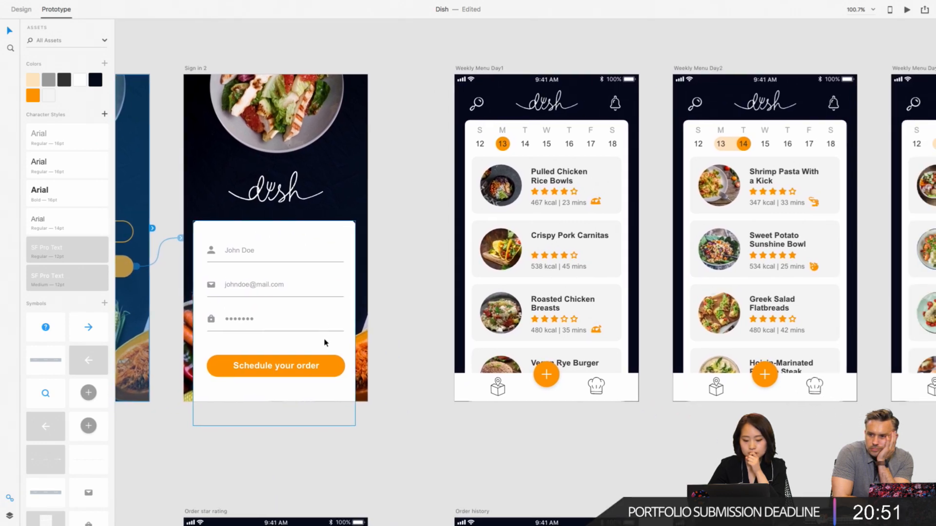
- Inspect the prototype link of the Schedule your order button on the Sign in 2 artboard
{"action": "left_click", "coordinate": [328, 366]}
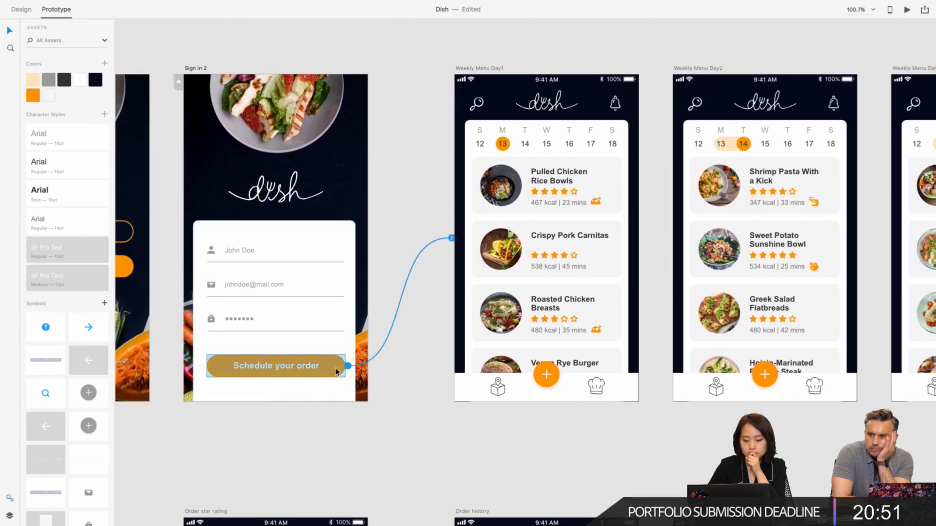
{"action": "scroll", "coordinate": [334, 372], "scroll_direction": "right", "scroll_amount": 4}
{"action": "scroll", "coordinate": [335, 372], "scroll_direction": "right", "scroll_amount": 3}
{"action": "scroll", "coordinate": [335, 372], "scroll_direction": "up", "scroll_amount": 1}
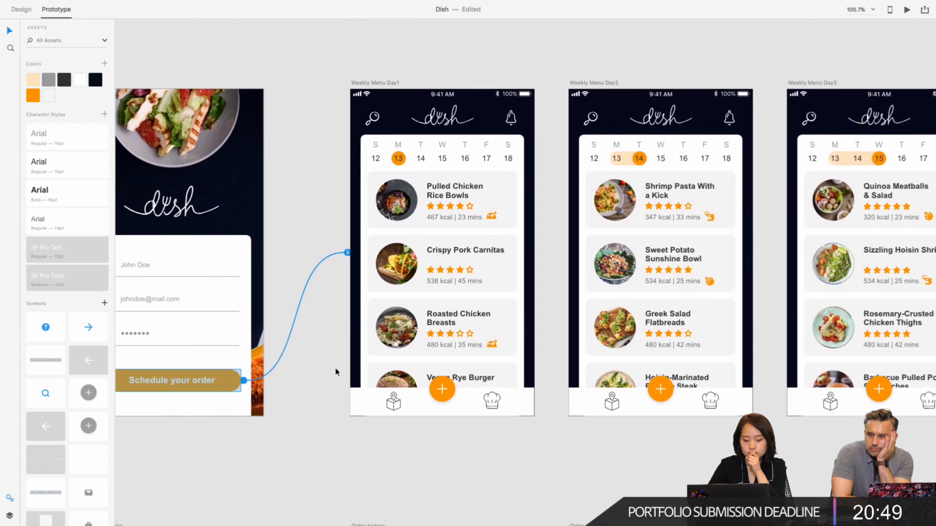
{"action": "scroll", "coordinate": [316, 271], "scroll_direction": "right", "scroll_amount": 2}
{"action": "scroll", "coordinate": [316, 271], "scroll_direction": "down", "scroll_amount": 1}
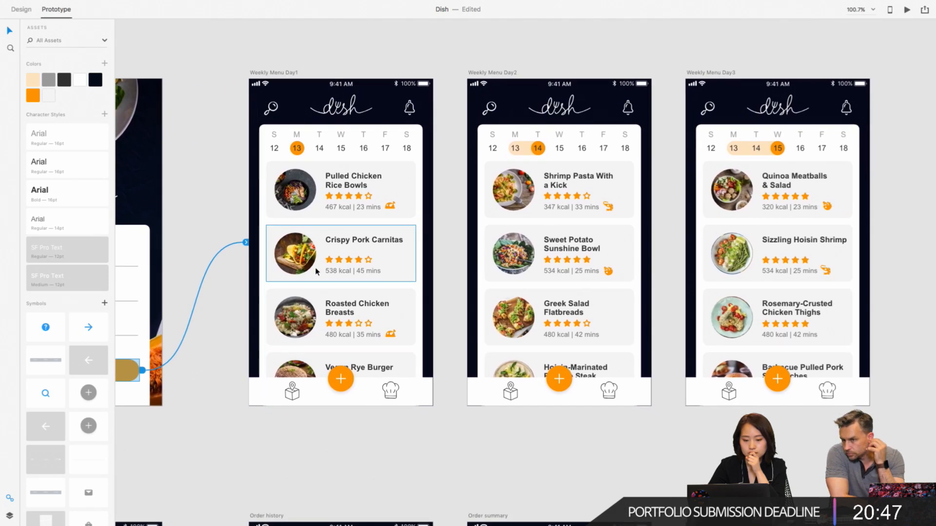
{"action": "scroll", "coordinate": [316, 271], "scroll_direction": "down", "scroll_amount": 2}
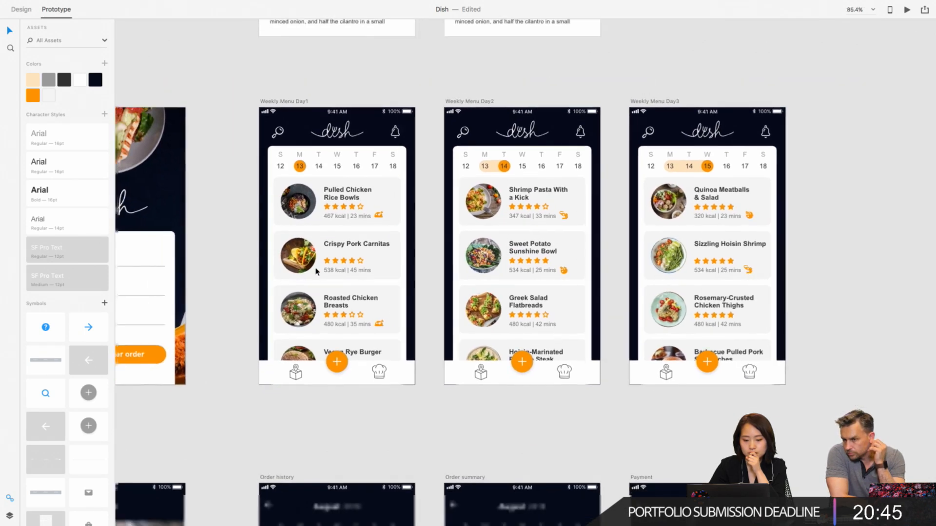
{"action": "scroll", "coordinate": [316, 271], "scroll_direction": "up", "scroll_amount": 3}
{"action": "scroll", "coordinate": [315, 272], "scroll_direction": "right", "scroll_amount": 1}
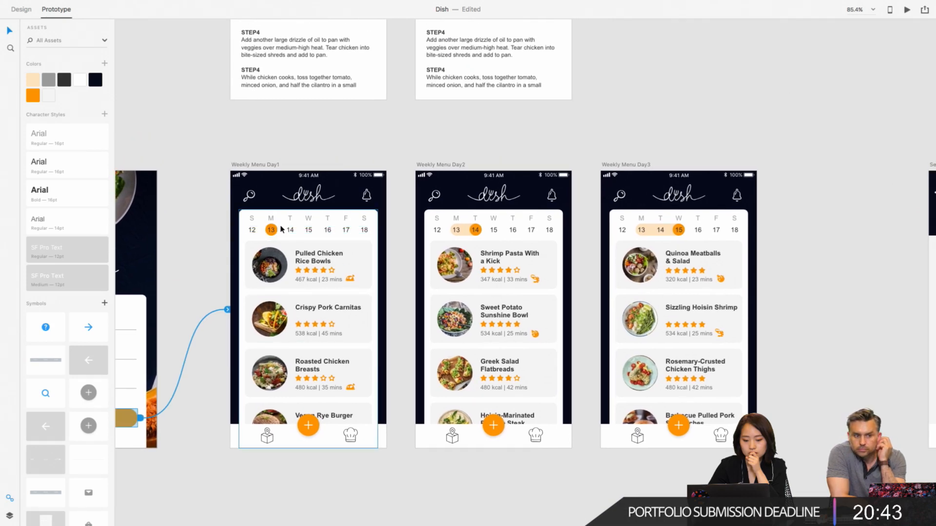
- Inspect the prototype links attached to the date row on the Weekly Menu Day1 artboard
{"action": "left_click", "coordinate": [295, 222]}
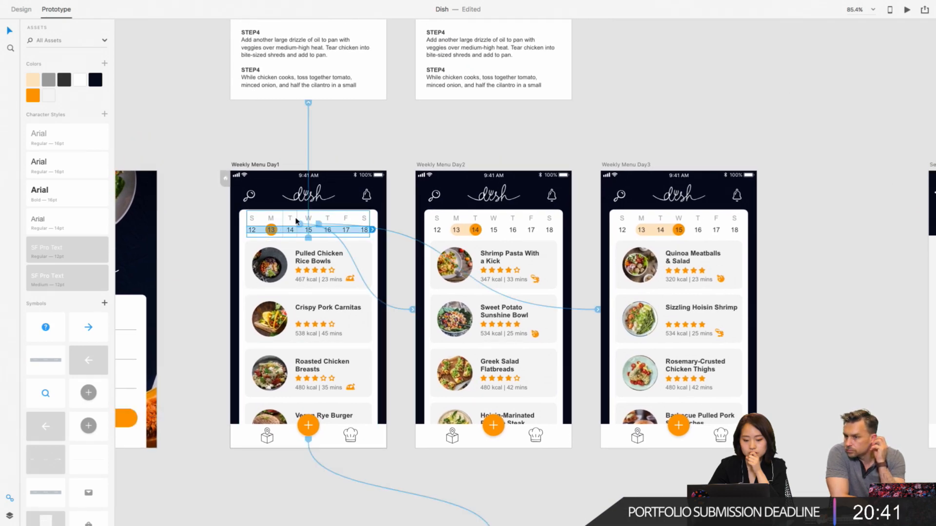
{"action": "scroll", "coordinate": [296, 226], "scroll_direction": "up", "scroll_amount": 5}
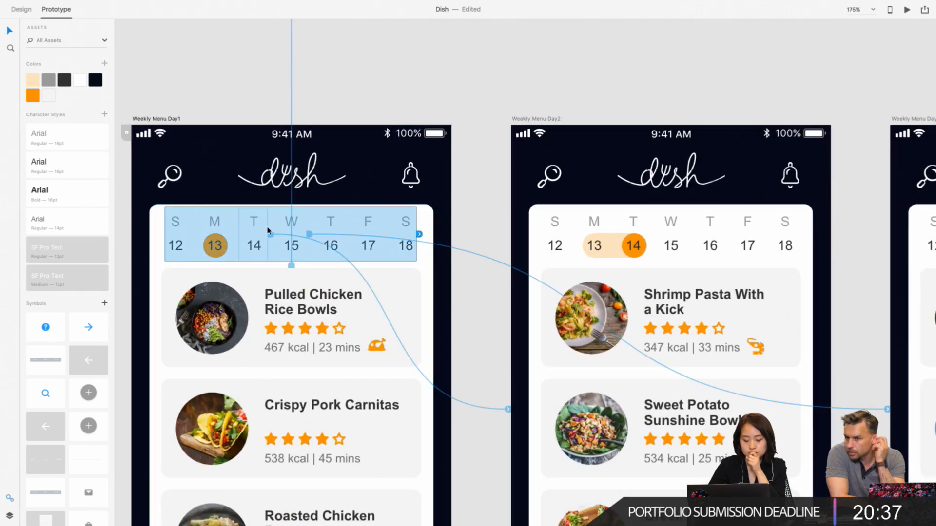
{"action": "scroll", "coordinate": [450, 256], "scroll_direction": "down", "scroll_amount": 4}
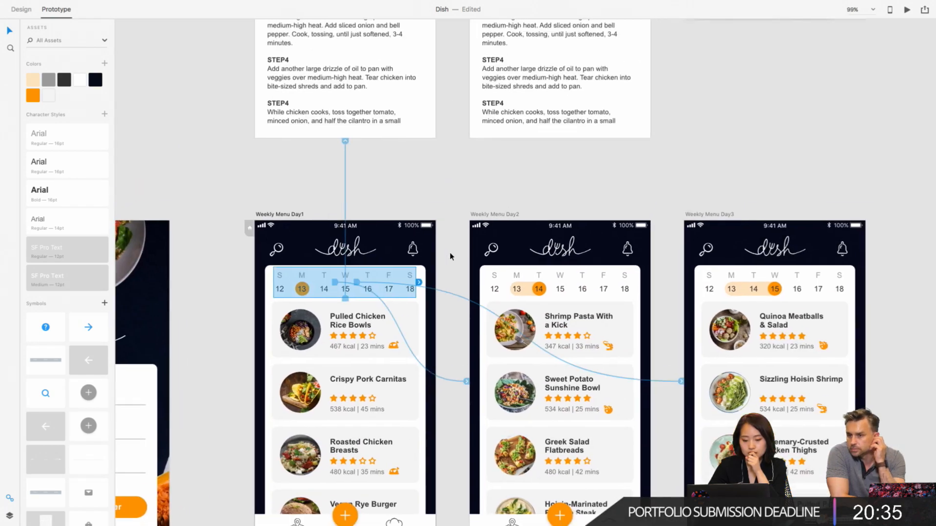
- Trace the prototype link of the Pulled Chicken Rice Bowls card on the Weekly Menu Day1 artboard
{"action": "left_click", "coordinate": [415, 322]}
{"action": "scroll", "coordinate": [414, 325], "scroll_direction": "up", "scroll_amount": 3}
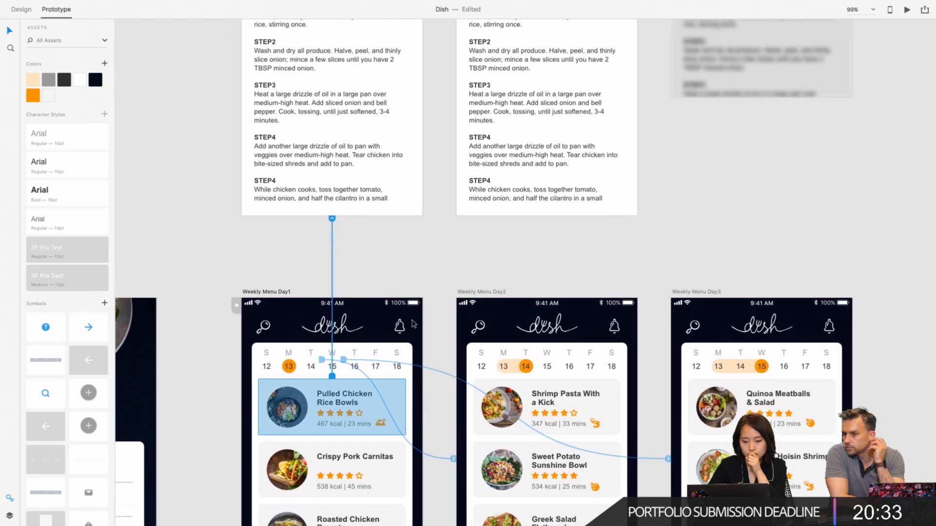
{"action": "scroll", "coordinate": [319, 404], "scroll_direction": "up", "scroll_amount": 5}
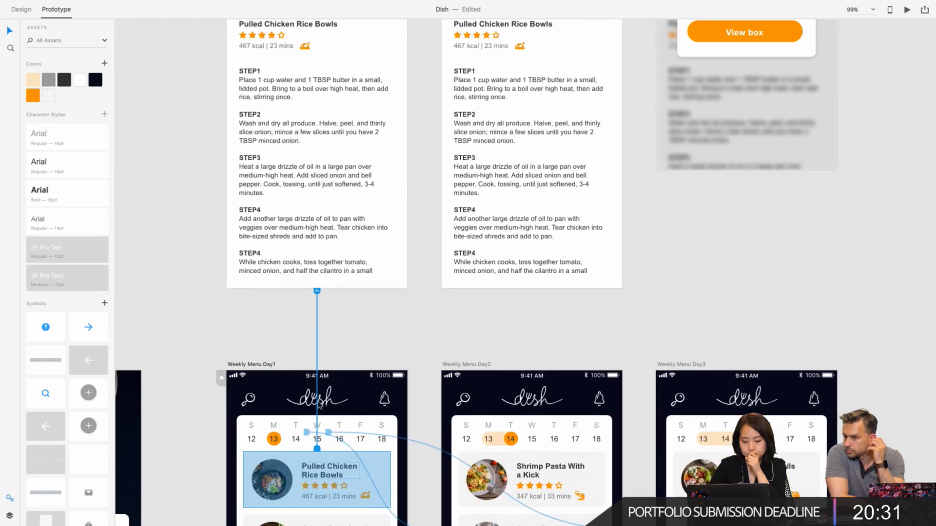
{"action": "scroll", "coordinate": [319, 404], "scroll_direction": "down", "scroll_amount": 4}
{"action": "scroll", "coordinate": [303, 433], "scroll_direction": "up", "scroll_amount": 2}
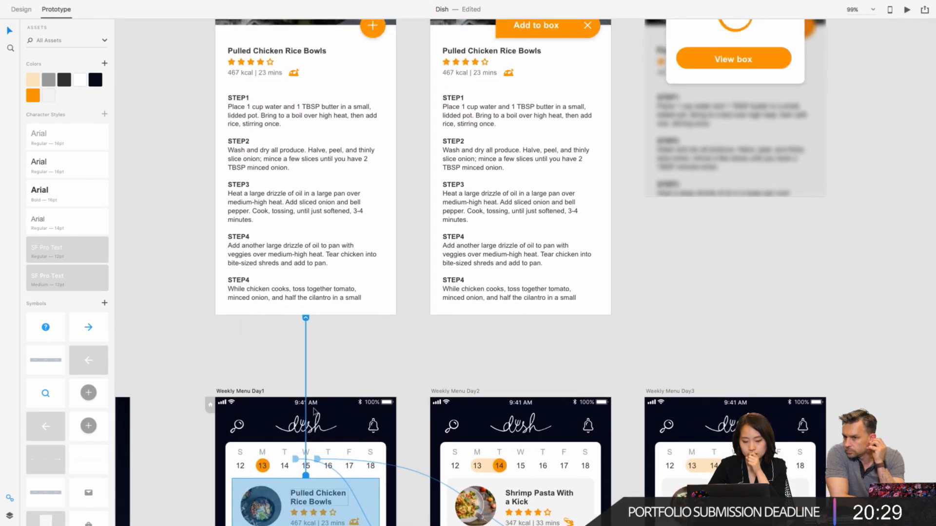
{"action": "scroll", "coordinate": [346, 236], "scroll_direction": "up", "scroll_amount": 2}
{"action": "scroll", "coordinate": [347, 236], "scroll_direction": "right", "scroll_amount": 1}
- Inspect the prototype link of the orange plus button on the Meal_2 artboard
{"action": "left_click", "coordinate": [347, 84]}
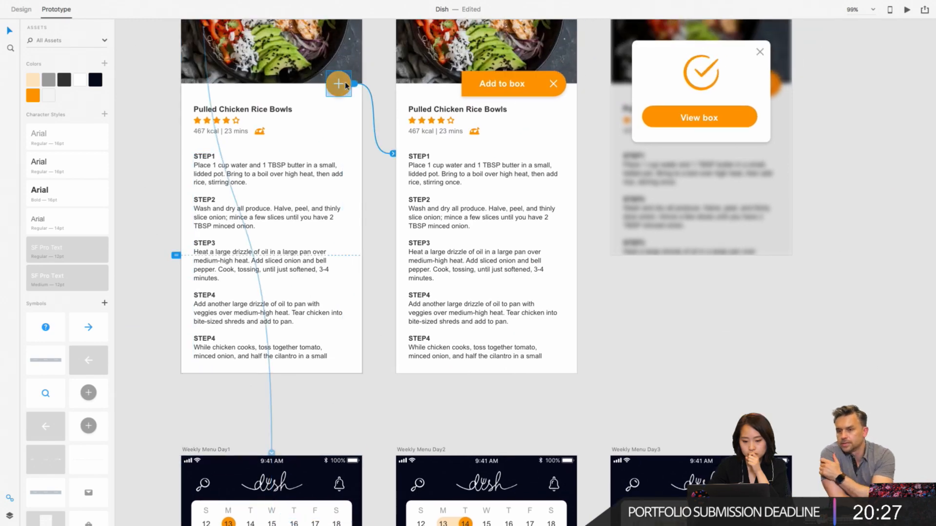
{"action": "scroll", "coordinate": [351, 83], "scroll_direction": "up", "scroll_amount": 3}
{"action": "scroll", "coordinate": [351, 83], "scroll_direction": "right", "scroll_amount": 1}
{"action": "scroll", "coordinate": [345, 86], "scroll_direction": "down", "scroll_amount": 5}
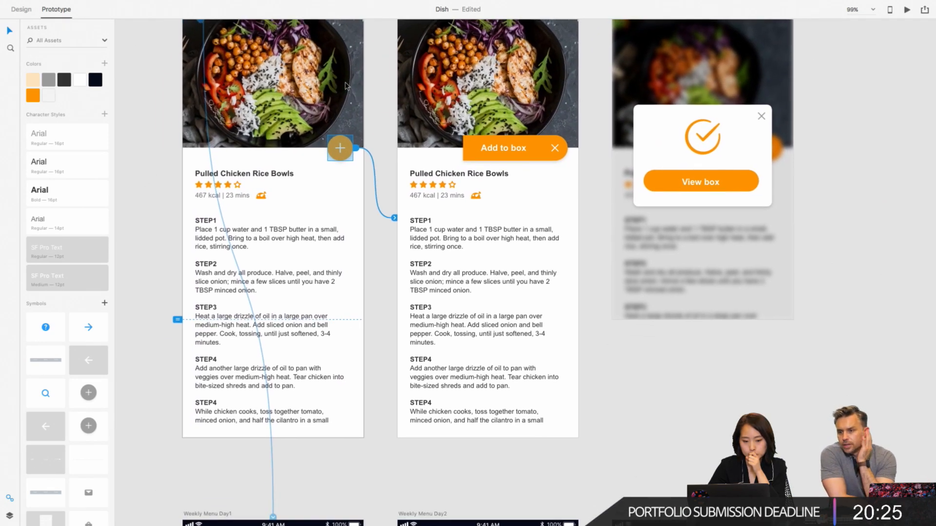
{"action": "scroll", "coordinate": [291, 71], "scroll_direction": "up", "scroll_amount": 1}
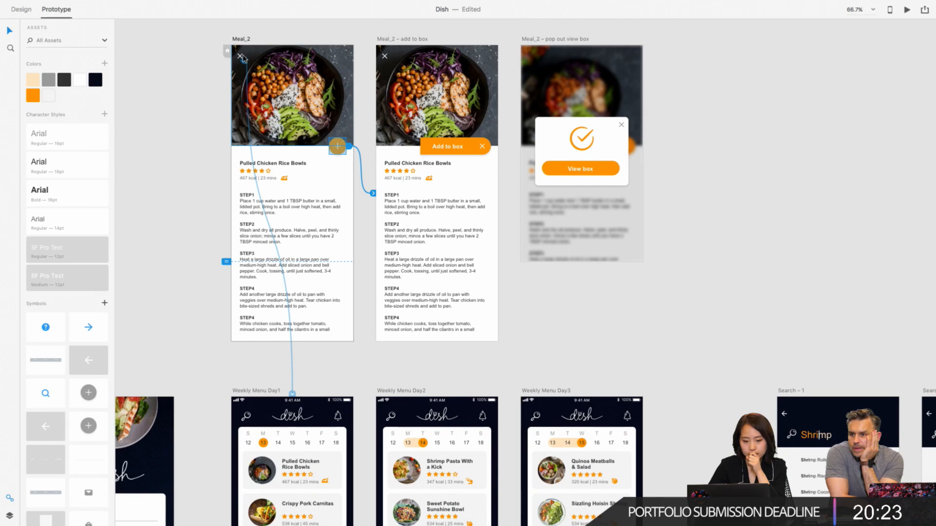
- Trace the prototype link of the close icon on the Meal_2 artboard
{"action": "left_click", "coordinate": [241, 57]}
{"action": "scroll", "coordinate": [285, 193], "scroll_direction": "down", "scroll_amount": 3}
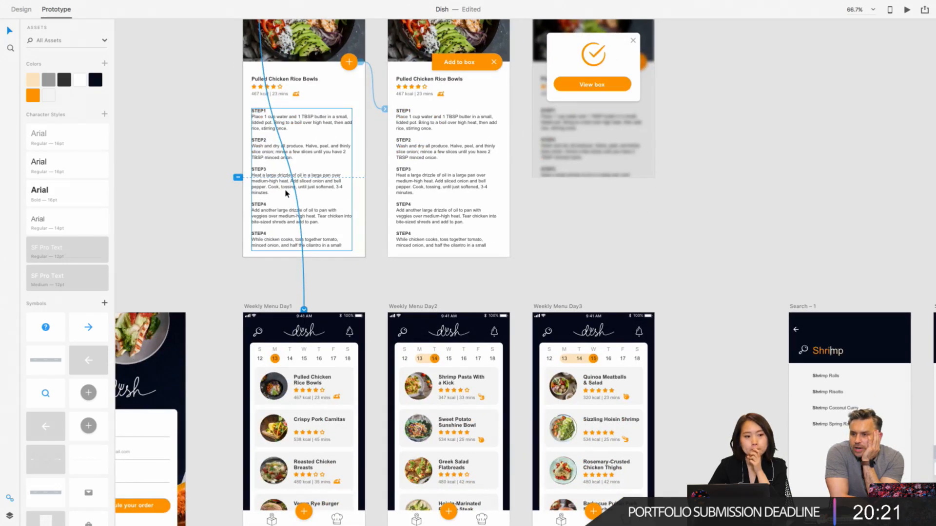
{"action": "scroll", "coordinate": [285, 194], "scroll_direction": "up", "scroll_amount": 4}
{"action": "scroll", "coordinate": [286, 193], "scroll_direction": "right", "scroll_amount": 2}
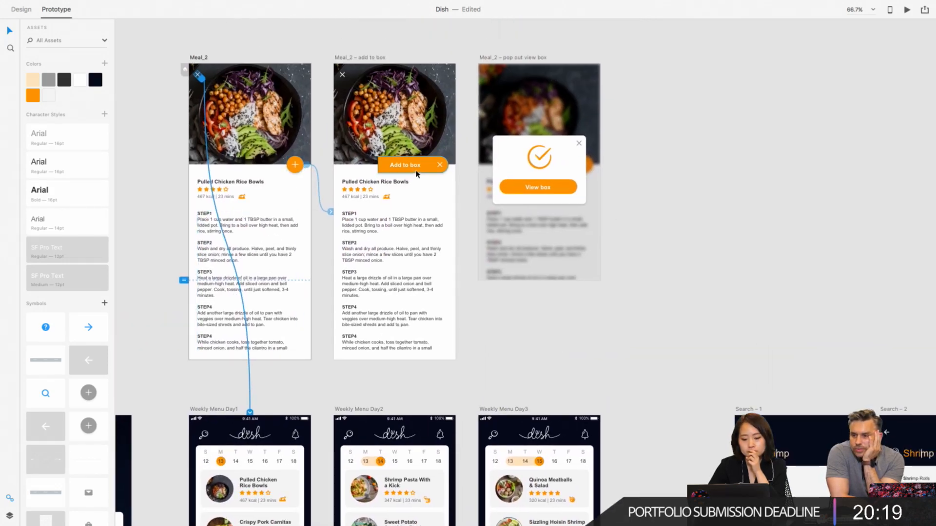
- Trace the prototype links of the Add to box button and of the View box button in the pop-up artboard
{"action": "left_click", "coordinate": [418, 168]}
{"action": "scroll", "coordinate": [462, 180], "scroll_direction": "up", "scroll_amount": 5}
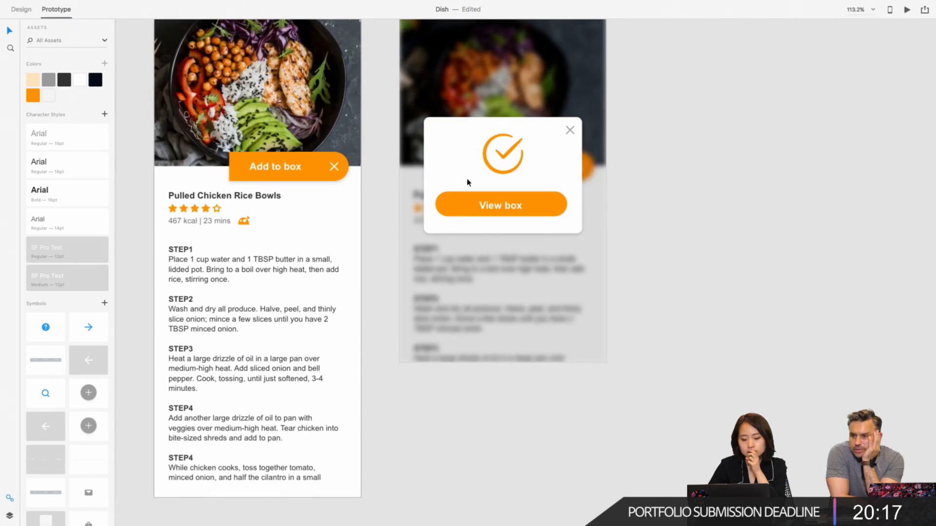
{"action": "left_click", "coordinate": [524, 213]}
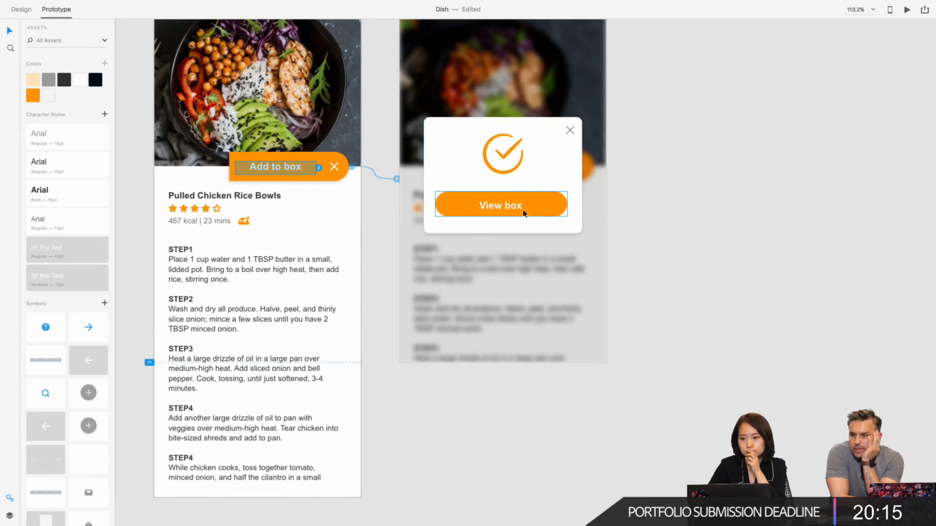
{"action": "scroll", "coordinate": [524, 213], "scroll_direction": "down", "scroll_amount": 4}
{"action": "left_click", "coordinate": [540, 200]}
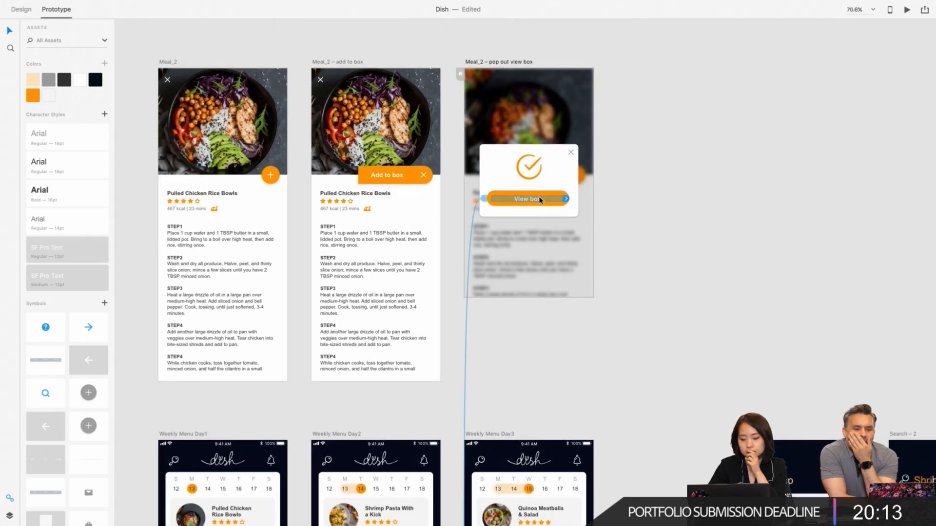
{"action": "scroll", "coordinate": [541, 199], "scroll_direction": "down", "scroll_amount": 3}
{"action": "scroll", "coordinate": [539, 297], "scroll_direction": "down", "scroll_amount": 8}
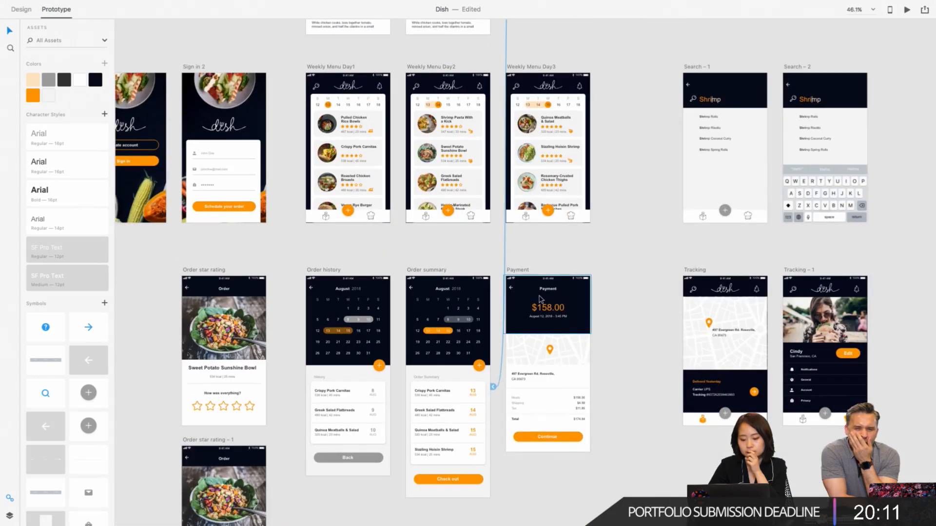
{"action": "scroll", "coordinate": [540, 297], "scroll_direction": "down", "scroll_amount": 5}
{"action": "scroll", "coordinate": [540, 296], "scroll_direction": "up", "scroll_amount": 5}
{"action": "scroll", "coordinate": [539, 297], "scroll_direction": "up", "scroll_amount": 3}
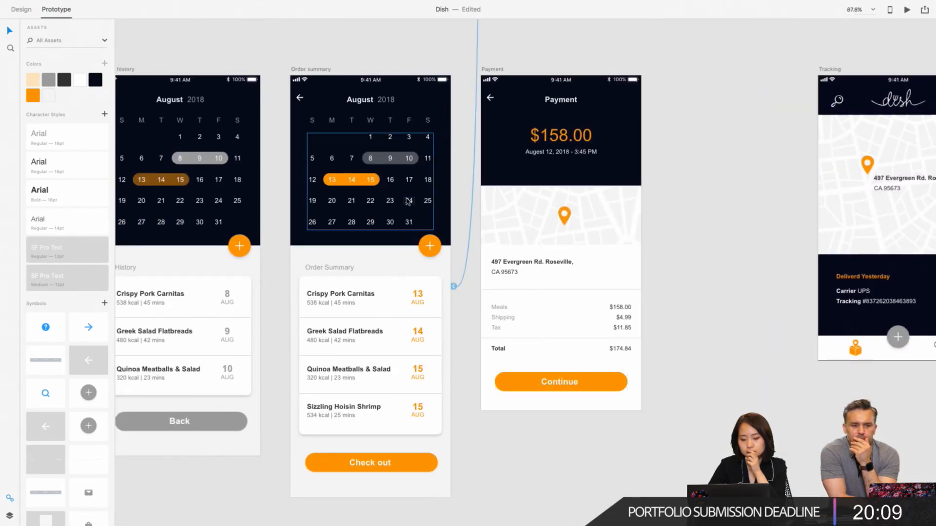
- Inspect the prototype link of the Check out button on the Order summary artboard
{"action": "scroll", "coordinate": [409, 202], "scroll_direction": "left", "scroll_amount": 3}
{"action": "scroll", "coordinate": [409, 202], "scroll_direction": "down", "scroll_amount": 1}
{"action": "left_click", "coordinate": [425, 456]}
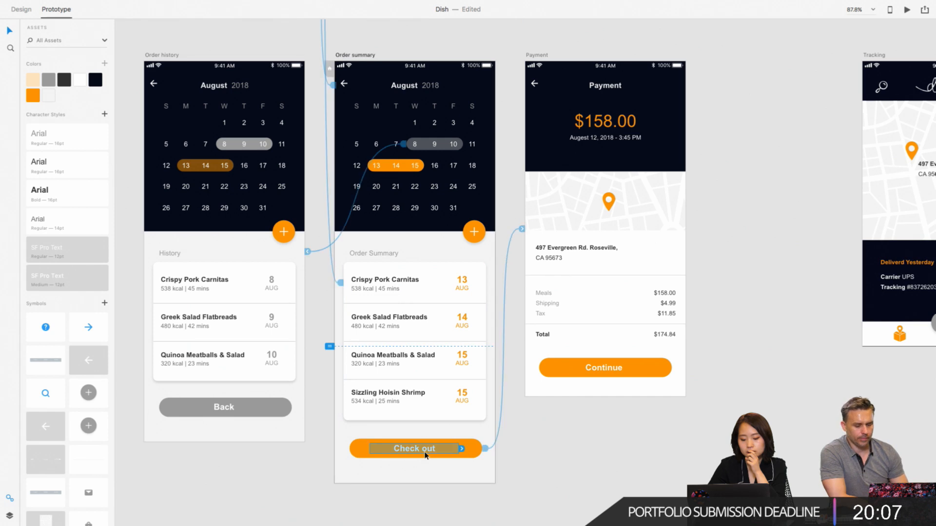
{"action": "scroll", "coordinate": [492, 450], "scroll_direction": "right", "scroll_amount": 3}
{"action": "scroll", "coordinate": [492, 451], "scroll_direction": "down", "scroll_amount": 1}
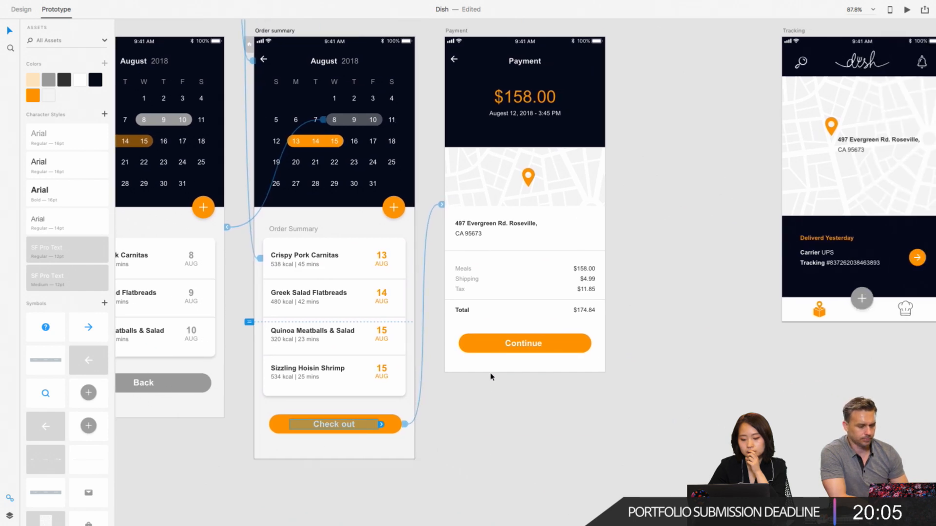
{"action": "scroll", "coordinate": [490, 353], "scroll_direction": "up", "scroll_amount": 1}
{"action": "scroll", "coordinate": [491, 354], "scroll_direction": "right", "scroll_amount": 1}
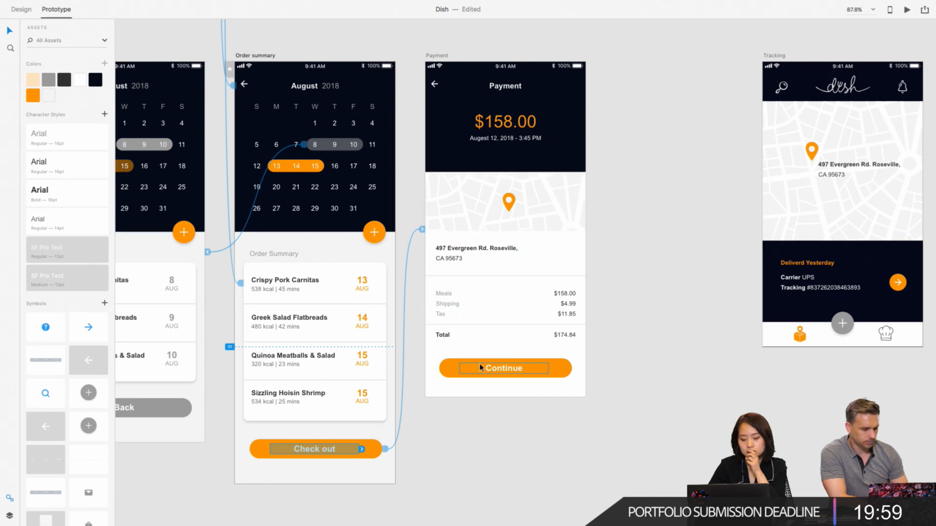
- Check the Continue button and the back arrow on the Payment artboard for prototype links
{"action": "left_click", "coordinate": [479, 364]}
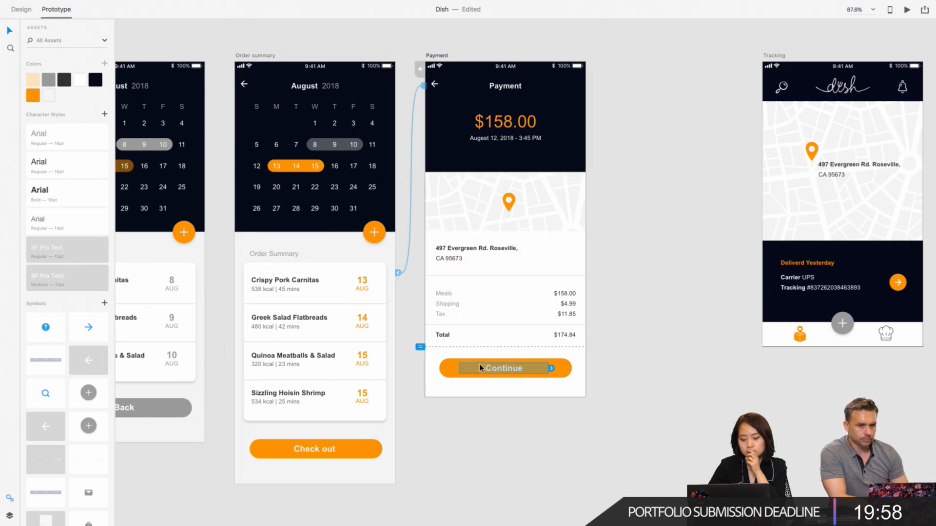
{"action": "left_click", "coordinate": [436, 87]}
{"action": "double_click", "coordinate": [436, 87]}
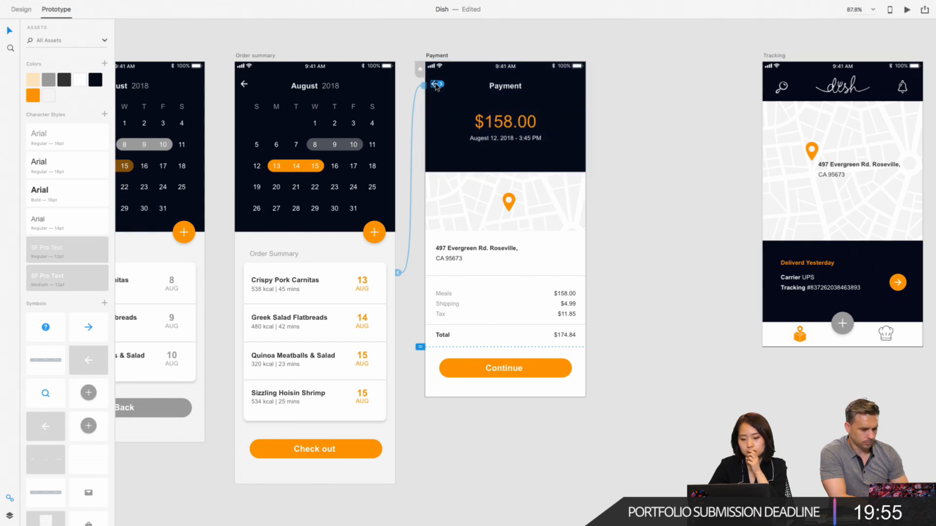
{"action": "scroll", "coordinate": [438, 87], "scroll_direction": "left", "scroll_amount": 3}
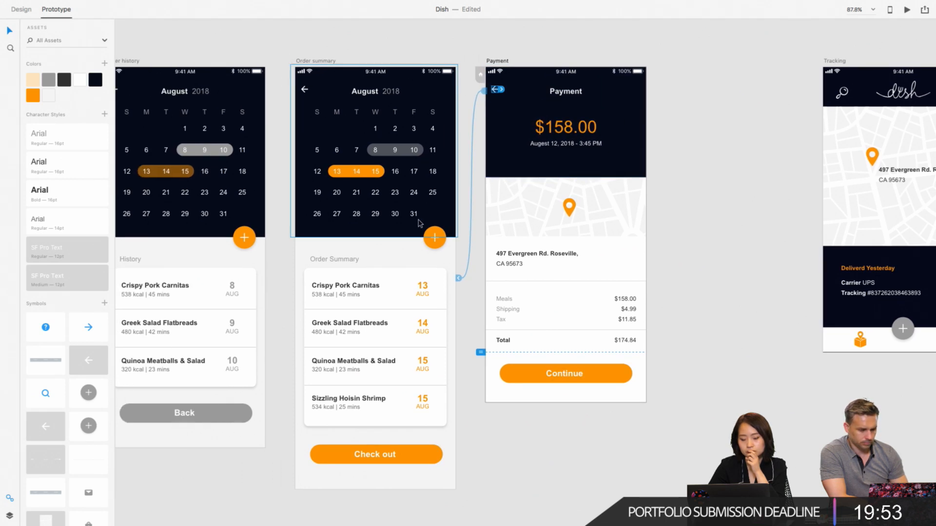
{"action": "scroll", "coordinate": [420, 223], "scroll_direction": "left", "scroll_amount": 2}
{"action": "scroll", "coordinate": [420, 224], "scroll_direction": "down", "scroll_amount": 2}
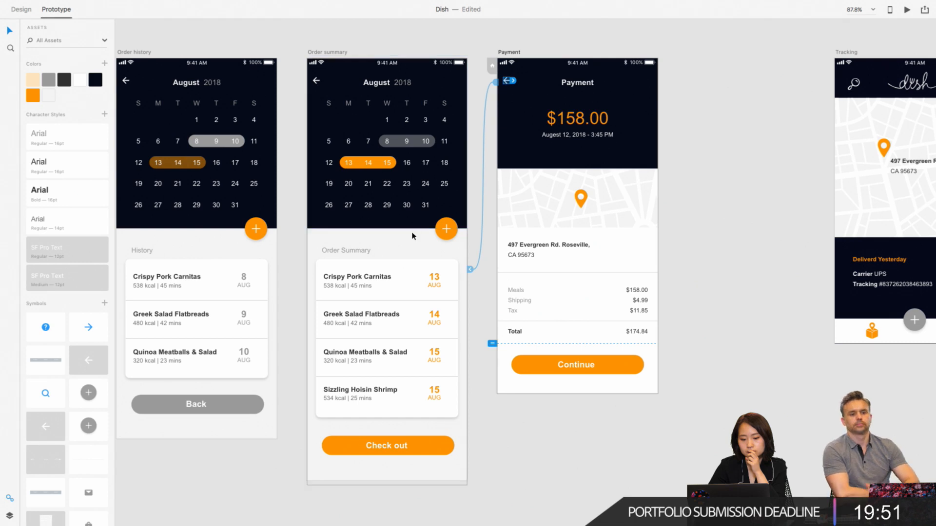
- Trace the prototype link of the highlighted 8–10 dates in the Order summary artboard's calendar
{"action": "scroll", "coordinate": [418, 227], "scroll_direction": "left", "scroll_amount": 3}
{"action": "scroll", "coordinate": [419, 227], "scroll_direction": "down", "scroll_amount": 1}
{"action": "double_click", "coordinate": [456, 137]}
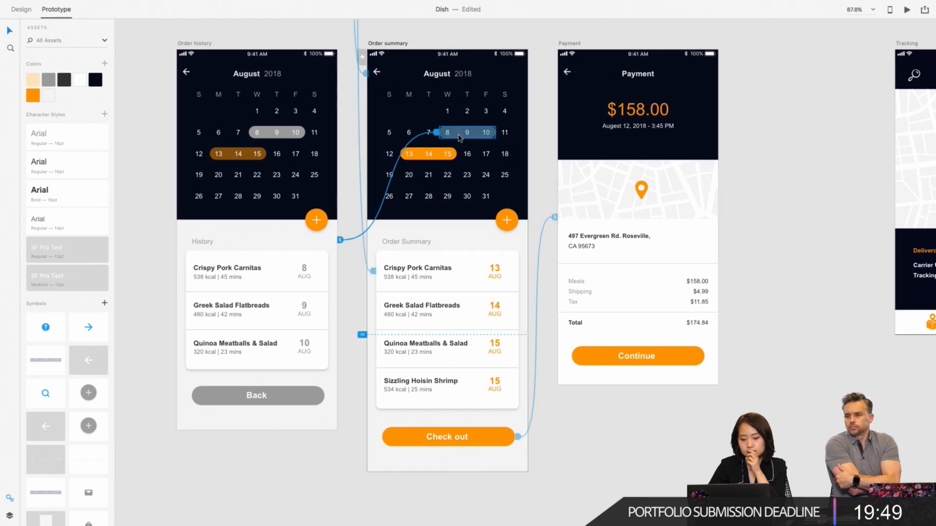
{"action": "scroll", "coordinate": [460, 138], "scroll_direction": "left", "scroll_amount": 3}
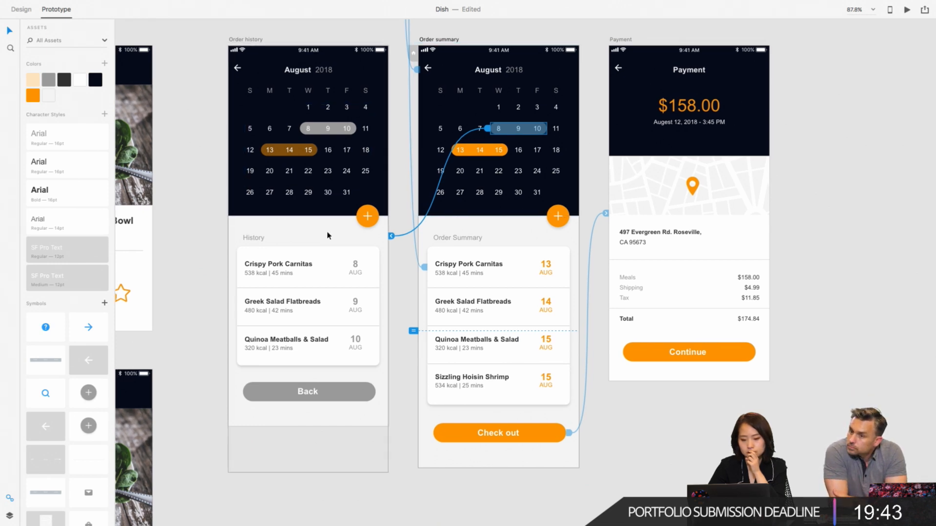
{"action": "scroll", "coordinate": [327, 236], "scroll_direction": "left", "scroll_amount": 3}
{"action": "scroll", "coordinate": [327, 236], "scroll_direction": "left", "scroll_amount": 2}
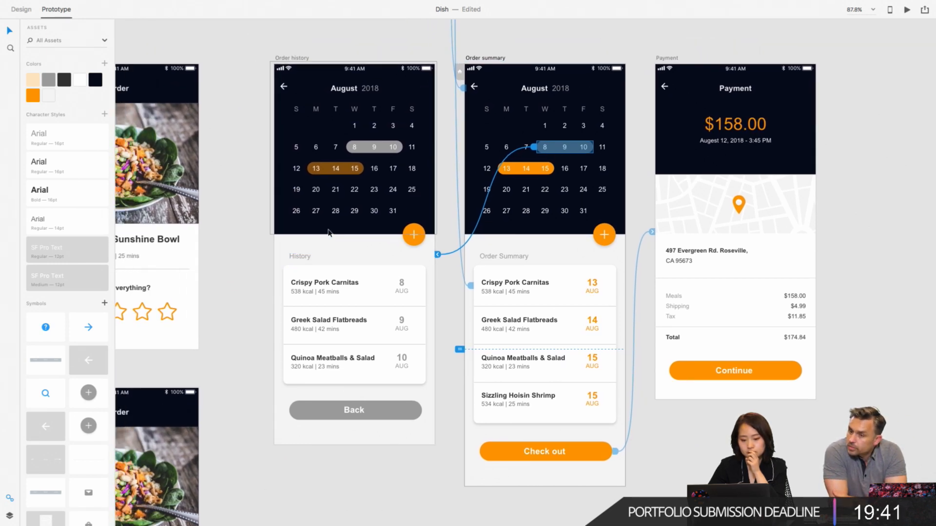
- Inspect the History meal list and its Crispy Pork Carnitas row on the Order history artboard for prototype links
{"action": "left_click", "coordinate": [355, 286]}
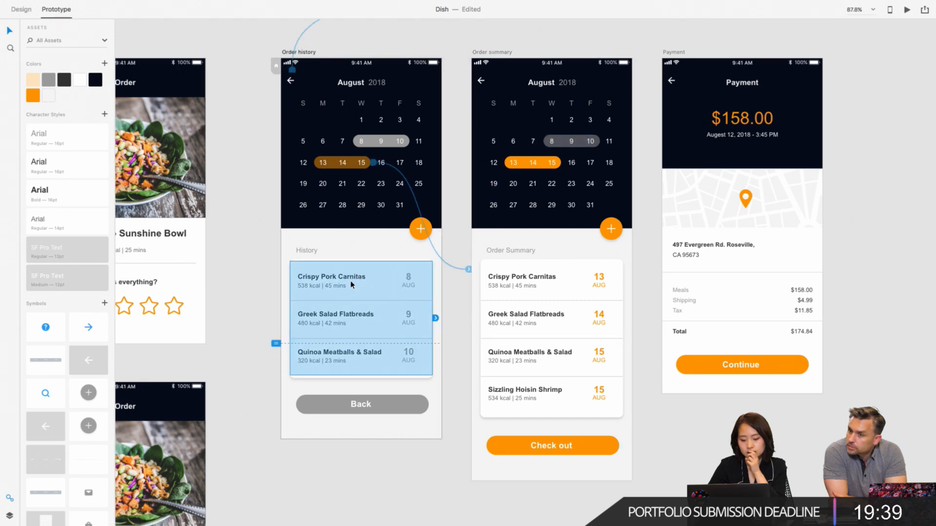
{"action": "scroll", "coordinate": [361, 273], "scroll_direction": "left", "scroll_amount": 3}
{"action": "scroll", "coordinate": [361, 273], "scroll_direction": "down", "scroll_amount": 2}
{"action": "double_click", "coordinate": [368, 252]}
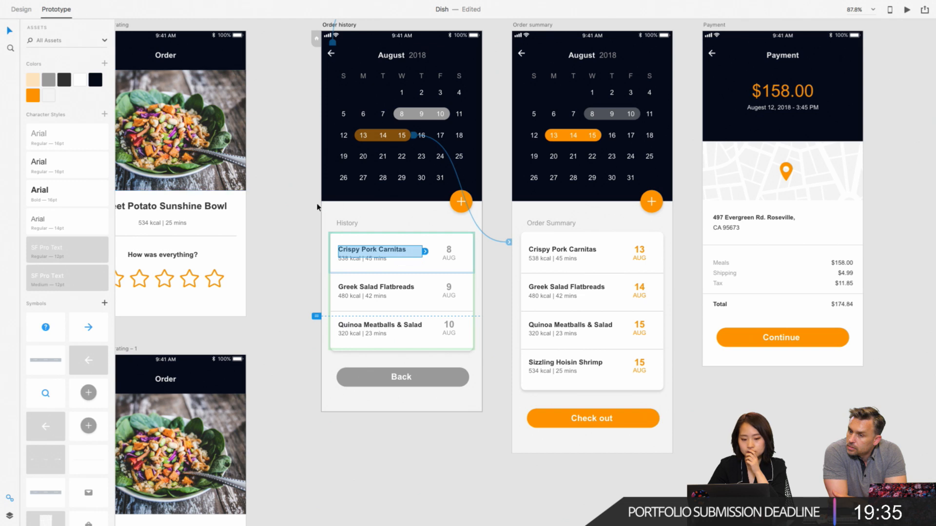
{"action": "scroll", "coordinate": [317, 205], "scroll_direction": "left", "scroll_amount": 3}
{"action": "left_click", "coordinate": [423, 261]}
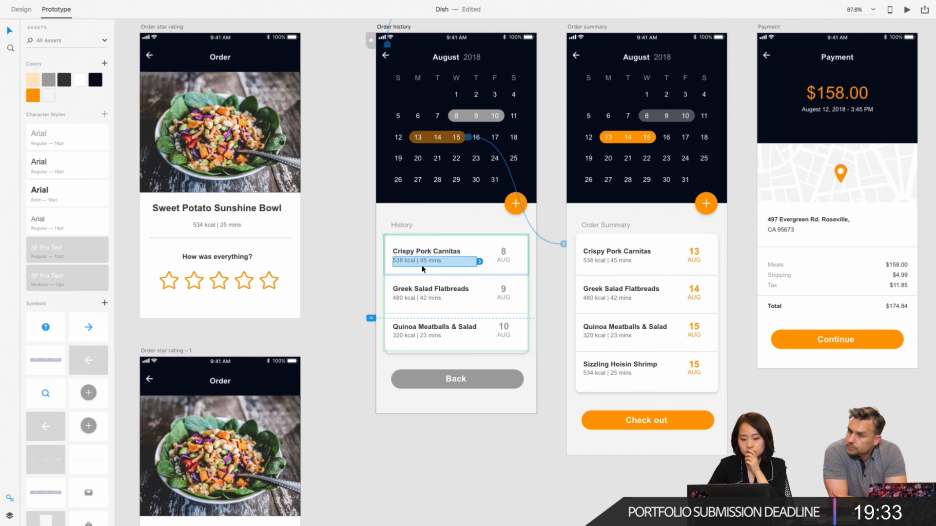
{"action": "left_click", "coordinate": [345, 216]}
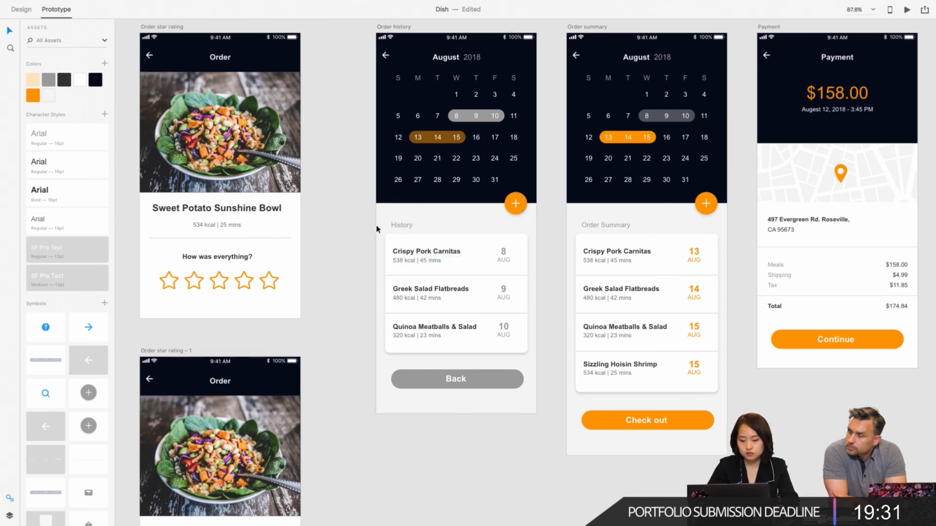
{"action": "left_click", "coordinate": [429, 244]}
{"action": "double_click", "coordinate": [429, 249]}
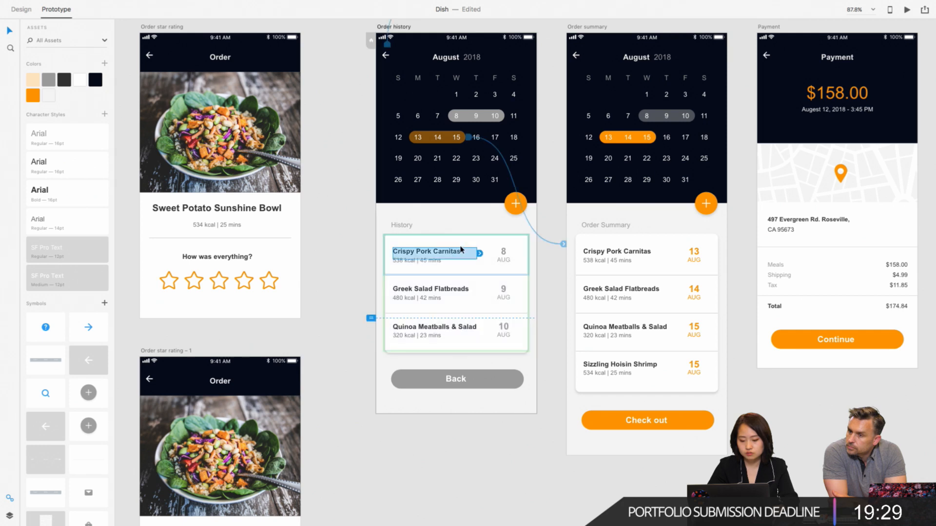
{"action": "left_click", "coordinate": [358, 241]}
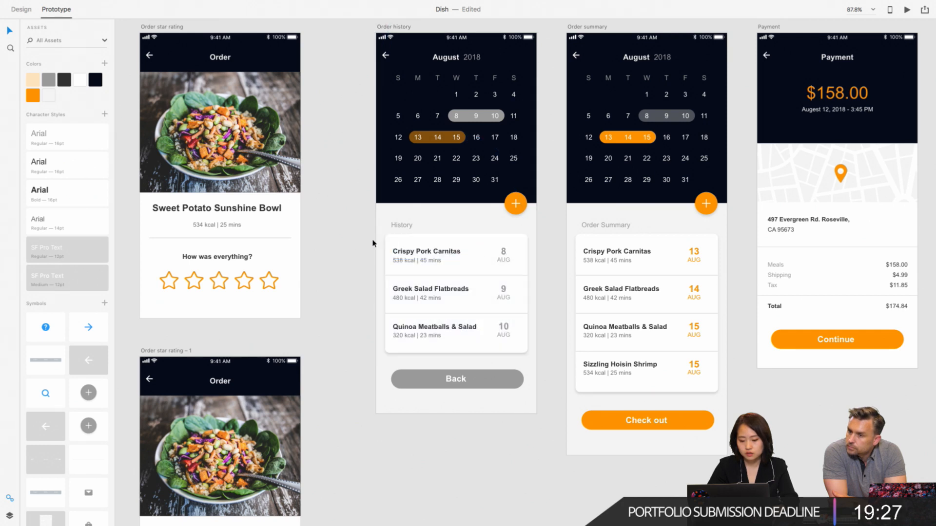
- Draw a rectangle about 319 × 93 over the Crispy Pork Carnitas row on Order history and remove its fill and border
{"action": "left_click", "coordinate": [26, 13]}
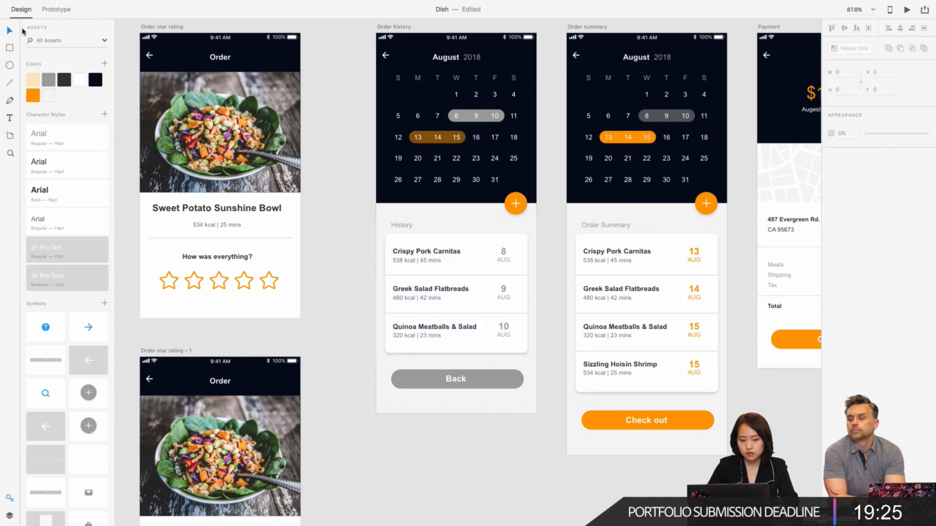
{"action": "left_click", "coordinate": [10, 49]}
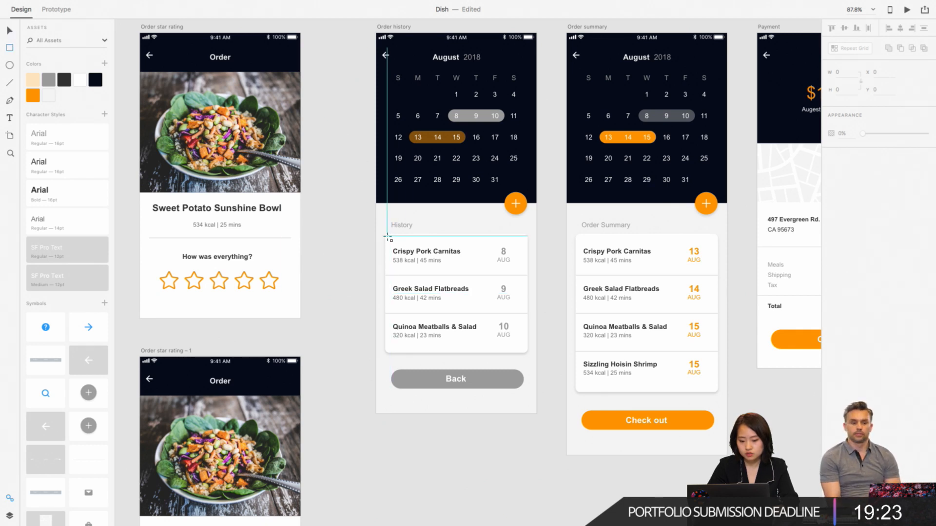
{"action": "left_click_drag", "start_coordinate": [388, 236], "coordinate": [525, 277]}
{"action": "left_click", "coordinate": [832, 168]}
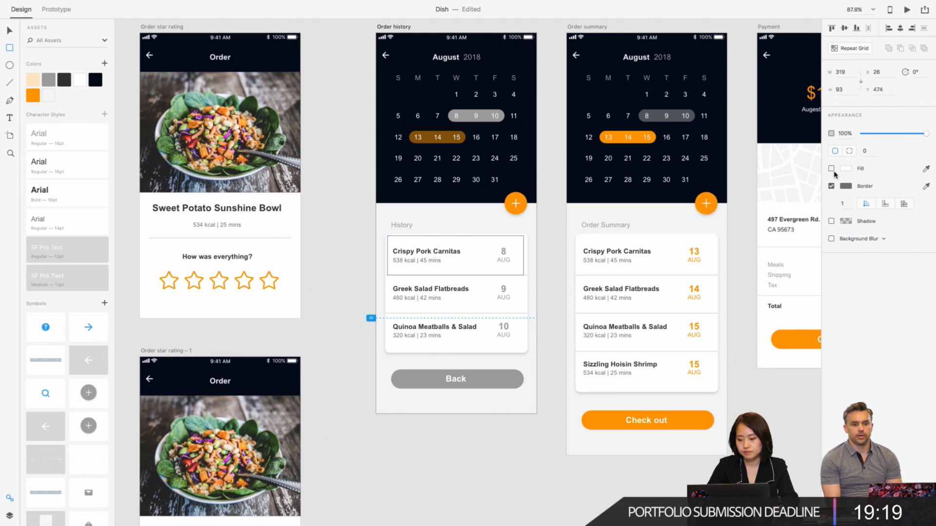
{"action": "left_click", "coordinate": [832, 186]}
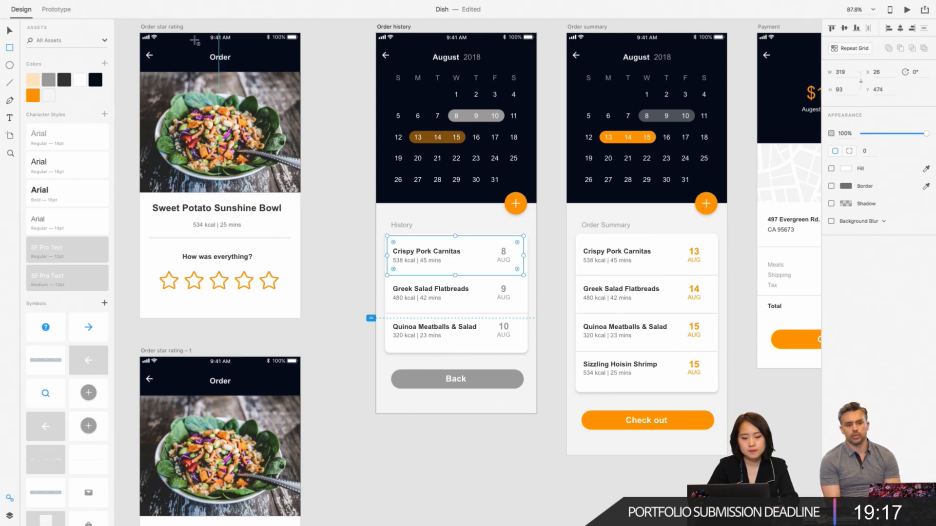
- Link the invisible rectangle over the Crispy Pork Carnitas row to Order star rating with a 0.4 s Dissolve, Ease Out transition
{"action": "left_click", "coordinate": [57, 9]}
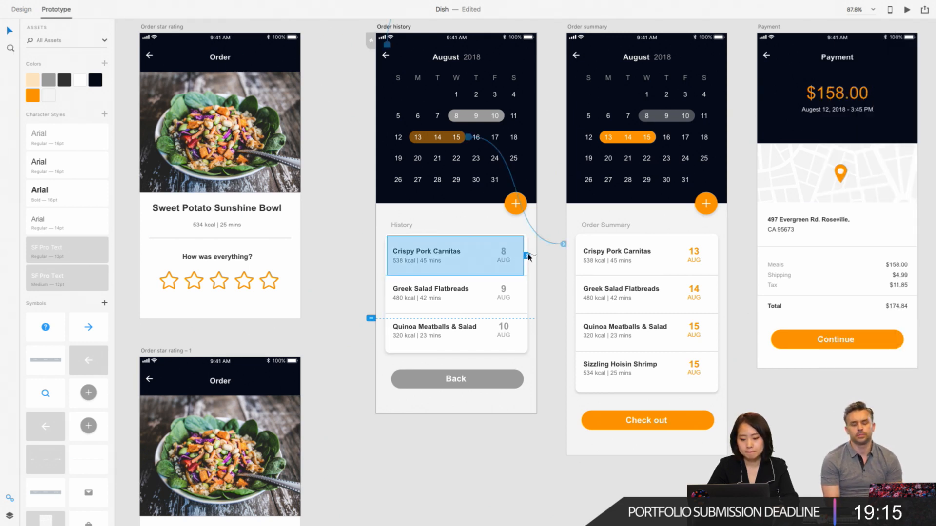
{"action": "left_click_drag", "start_coordinate": [528, 258], "coordinate": [300, 250]}
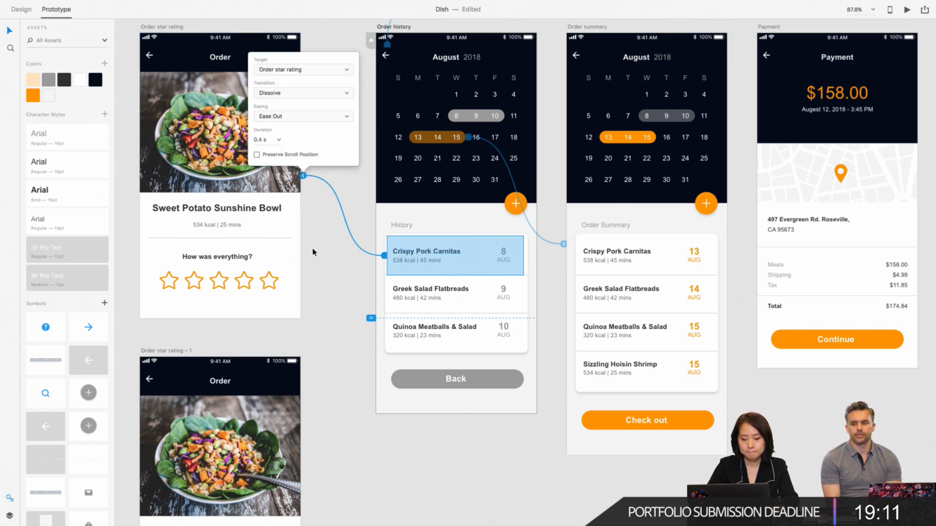
{"action": "left_click", "coordinate": [314, 253]}
- Link the fourth star on the Order star rating artboard to the Order star rating – 1 artboard
{"action": "scroll", "coordinate": [317, 255], "scroll_direction": "down", "scroll_amount": 3}
{"action": "scroll", "coordinate": [318, 255], "scroll_direction": "left", "scroll_amount": 2}
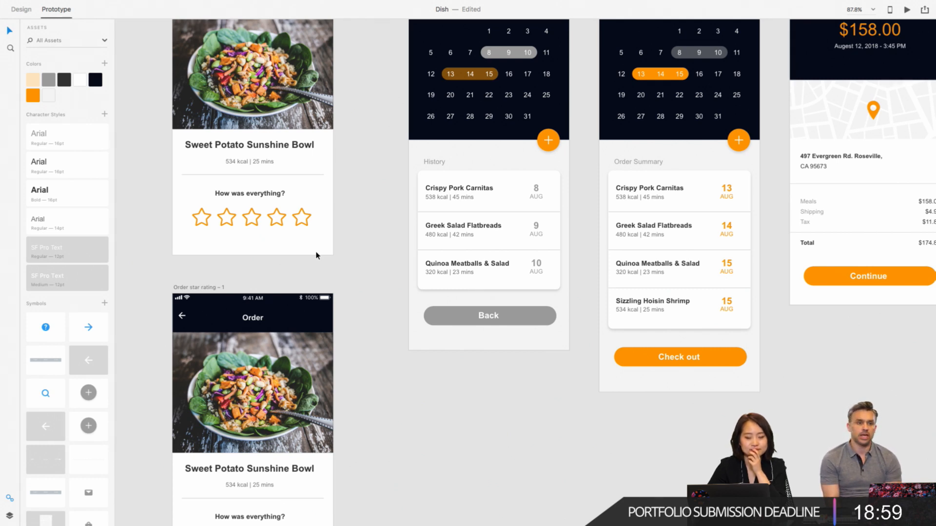
{"action": "scroll", "coordinate": [316, 255], "scroll_direction": "down", "scroll_amount": 1}
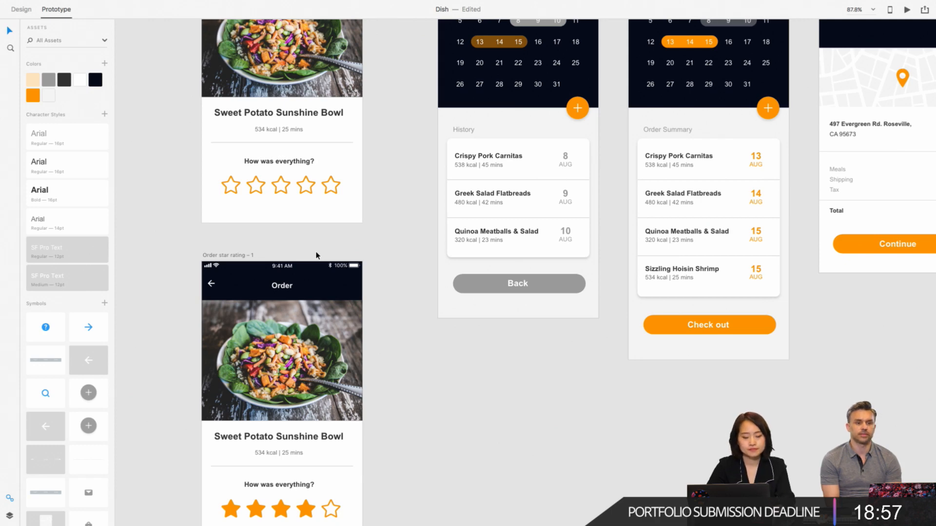
{"action": "scroll", "coordinate": [316, 256], "scroll_direction": "down", "scroll_amount": 1}
{"action": "scroll", "coordinate": [322, 234], "scroll_direction": "down", "scroll_amount": 5}
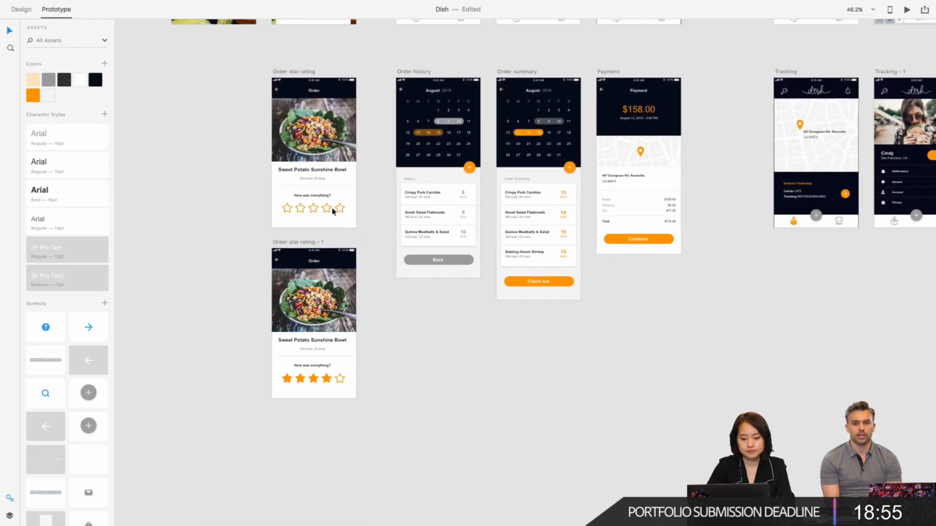
{"action": "scroll", "coordinate": [326, 211], "scroll_direction": "up", "scroll_amount": 2}
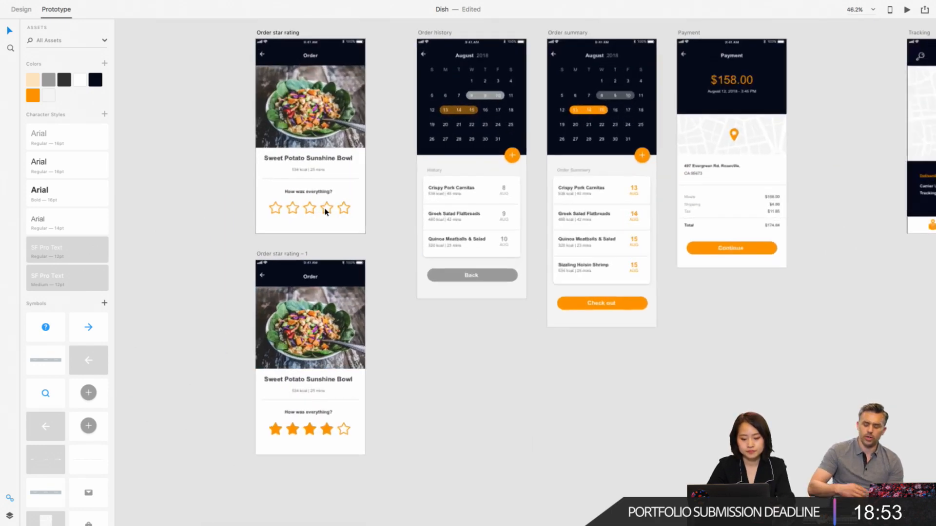
{"action": "scroll", "coordinate": [326, 212], "scroll_direction": "up", "scroll_amount": 2}
{"action": "double_click", "coordinate": [332, 216]}
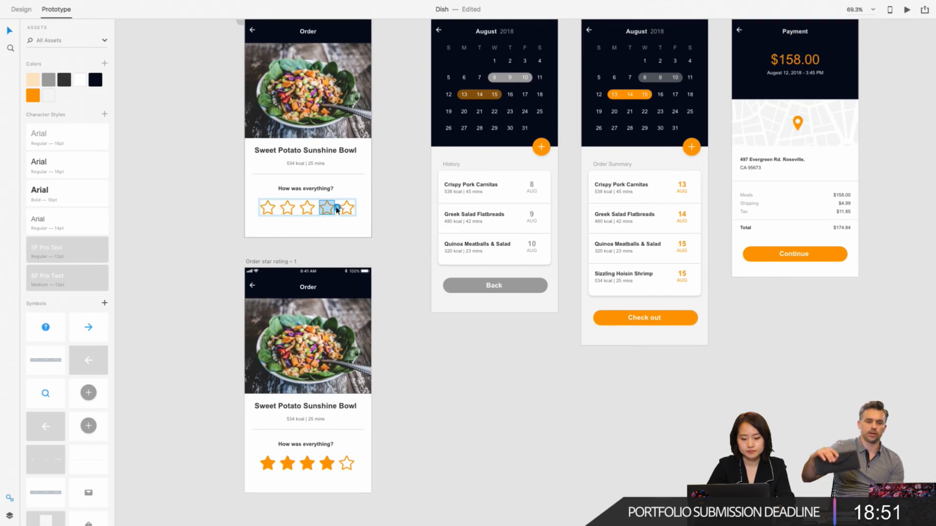
{"action": "left_click_drag", "start_coordinate": [308, 267], "coordinate": [245, 365]}
{"action": "left_click", "coordinate": [399, 247]}
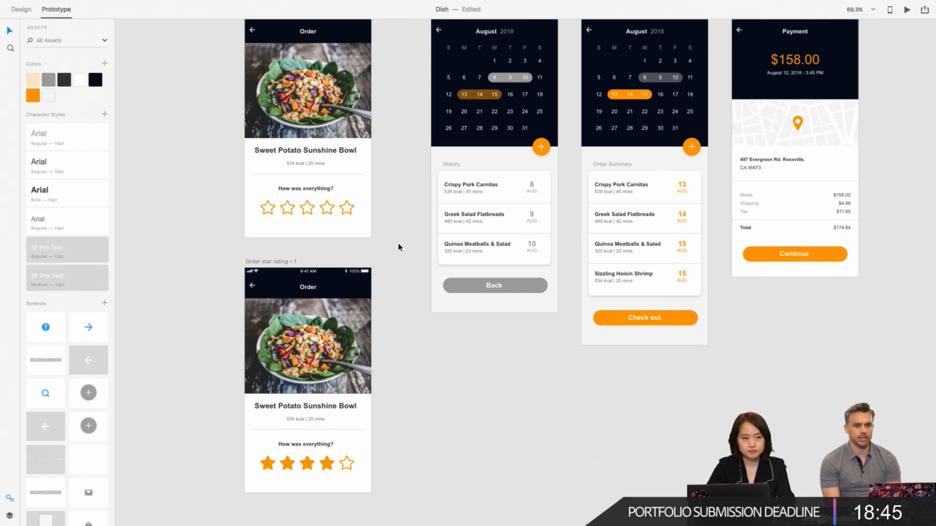
- Draw a rectangle about 54 × 51 over the back arrow on Order star rating – 1 and remove its fill and border
{"action": "scroll", "coordinate": [399, 248], "scroll_direction": "up", "scroll_amount": 3}
{"action": "left_click", "coordinate": [224, 353]}
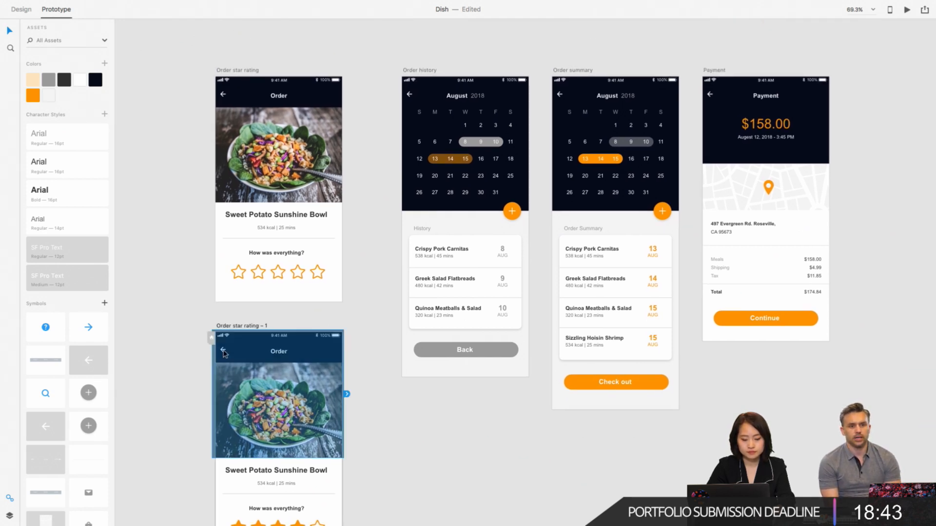
{"action": "left_click", "coordinate": [191, 322]}
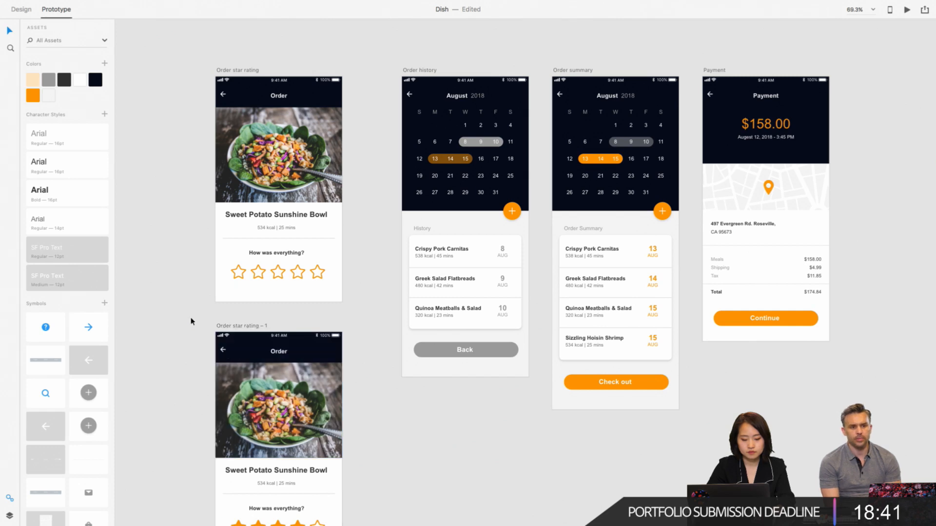
{"action": "left_click", "coordinate": [27, 14]}
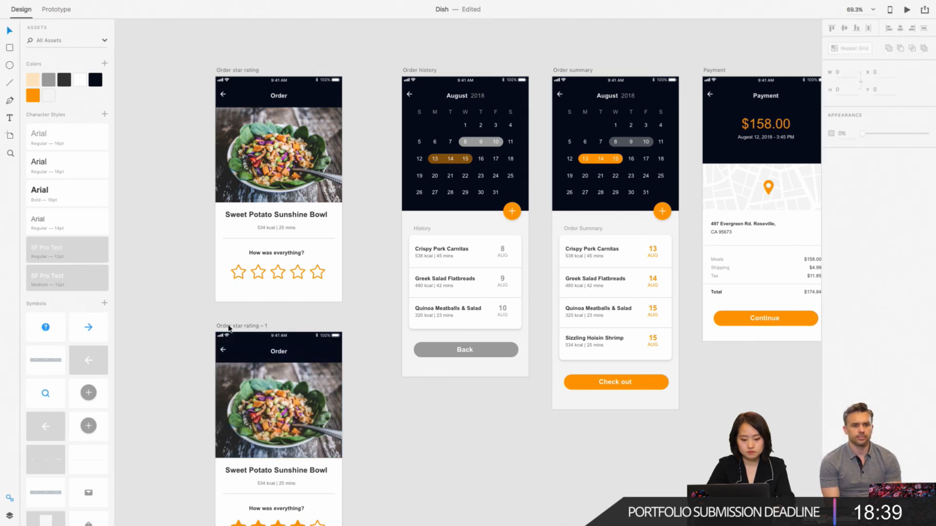
{"action": "left_click", "coordinate": [224, 353]}
{"action": "double_click", "coordinate": [215, 352]}
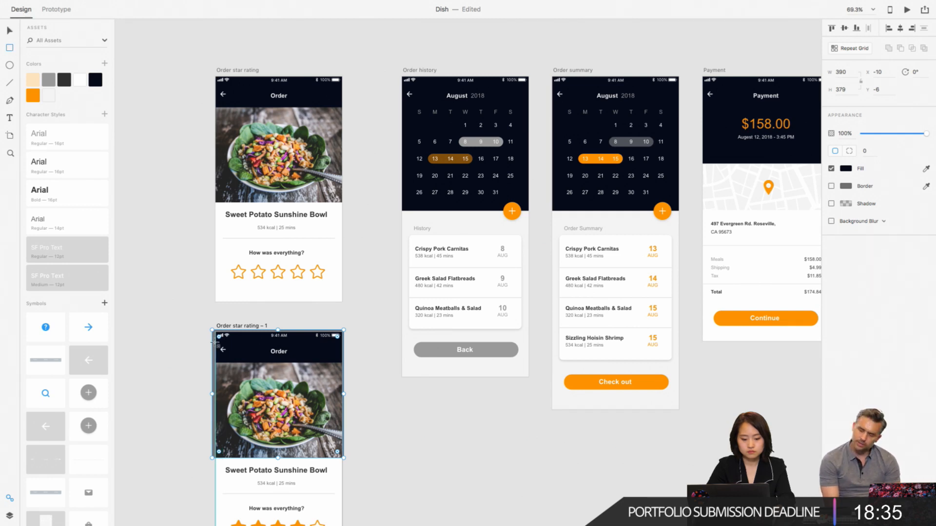
{"action": "left_click_drag", "start_coordinate": [216, 341], "coordinate": [235, 360]}
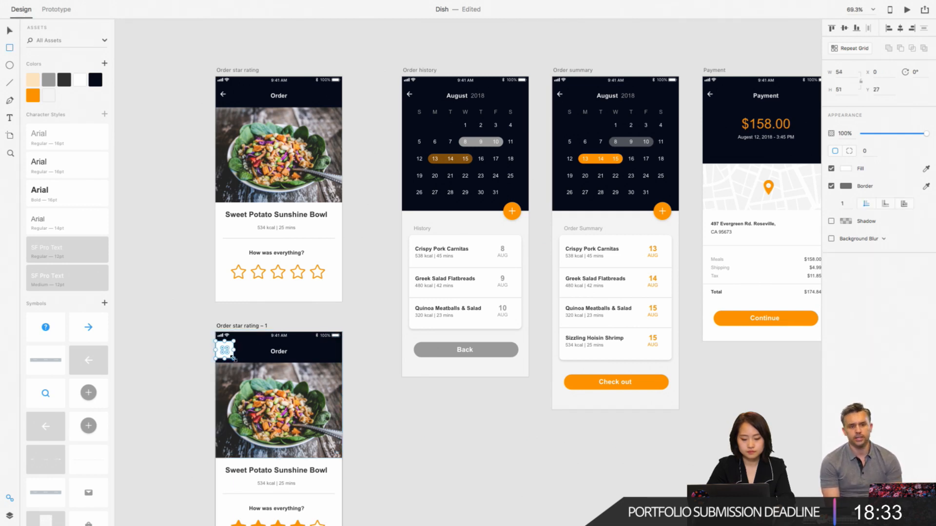
{"action": "left_click", "coordinate": [831, 169]}
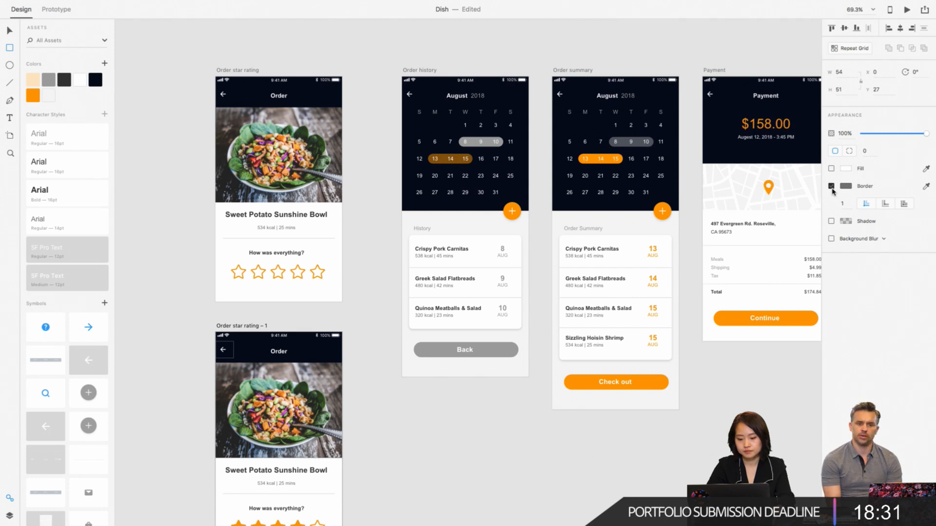
{"action": "left_click", "coordinate": [832, 186]}
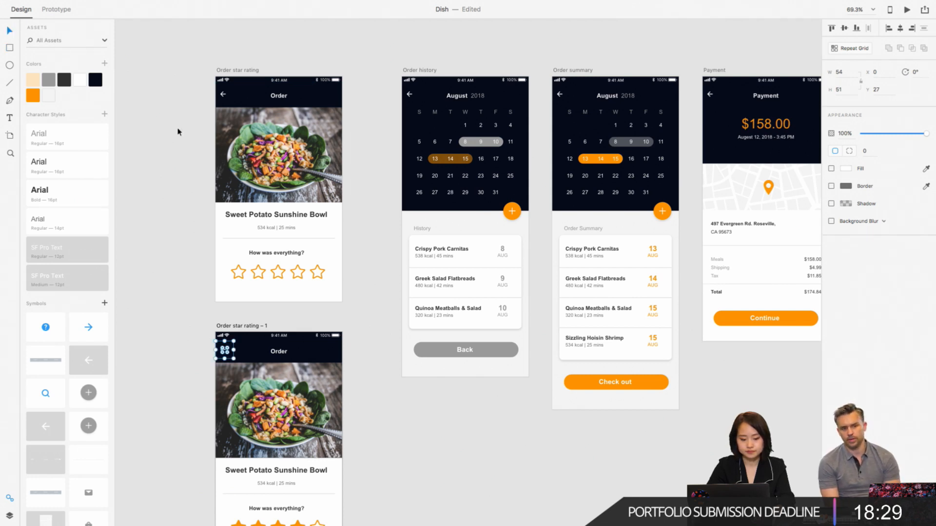
- Link the invisible rectangle over the Order star rating – 1 back arrow to Order history with a 0.4 s Dissolve, Ease Out transition
{"action": "left_click", "coordinate": [68, 10]}
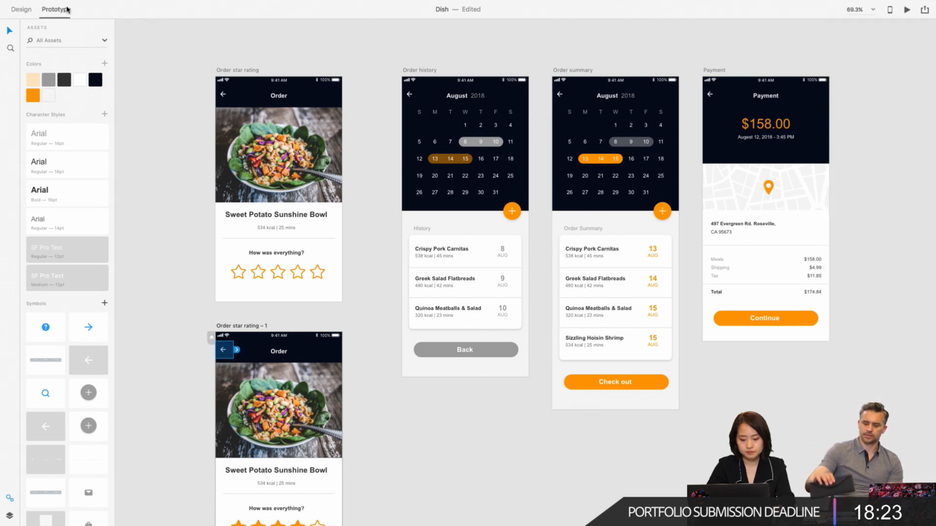
{"action": "left_click_drag", "start_coordinate": [236, 349], "coordinate": [403, 130]}
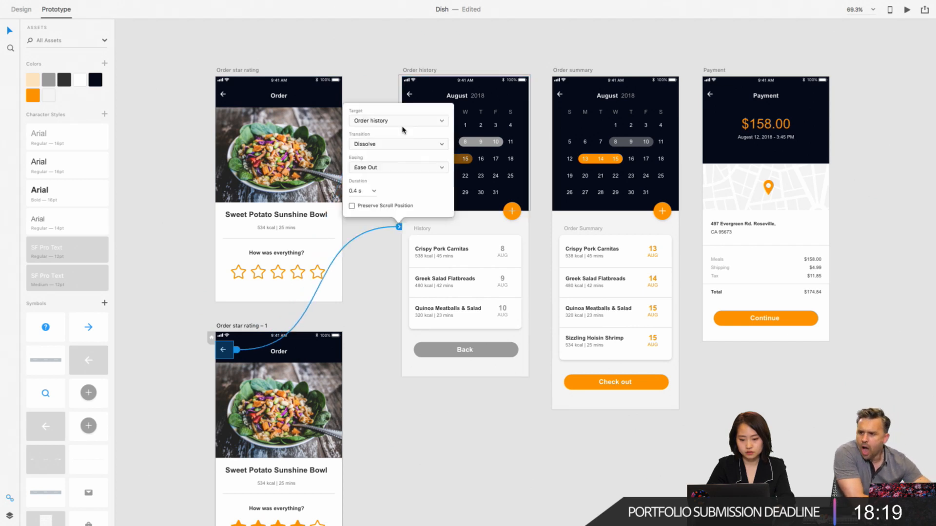
{"action": "left_click", "coordinate": [385, 78]}
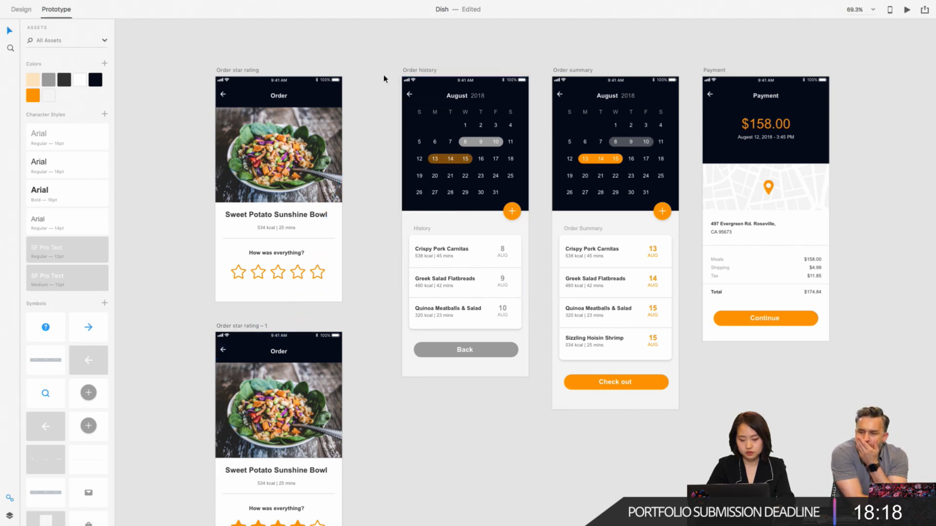
- Check the prototype links of the back-arrow hotspot on Order star rating – 1 and of the whole Order star rating artboard
{"action": "left_click", "coordinate": [233, 350]}
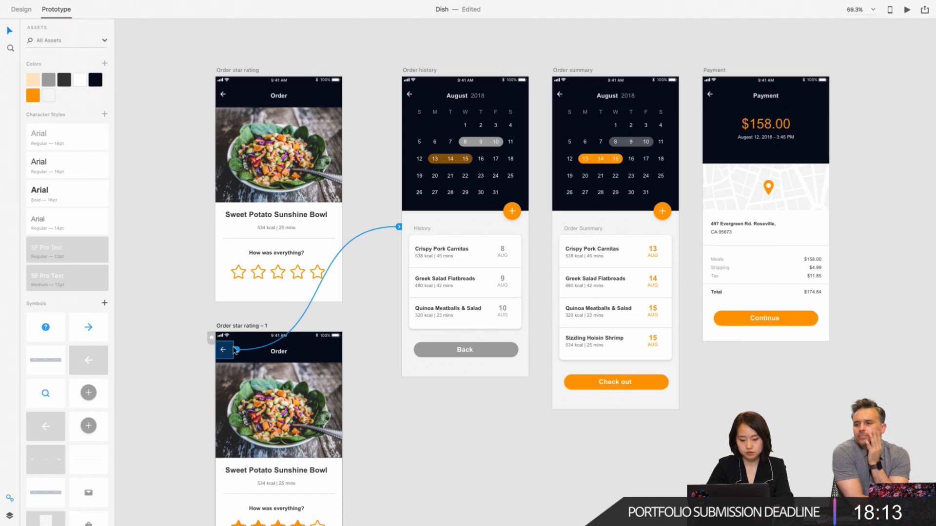
{"action": "scroll", "coordinate": [246, 161], "scroll_direction": "up", "scroll_amount": 3}
{"action": "scroll", "coordinate": [245, 169], "scroll_direction": "up", "scroll_amount": 3}
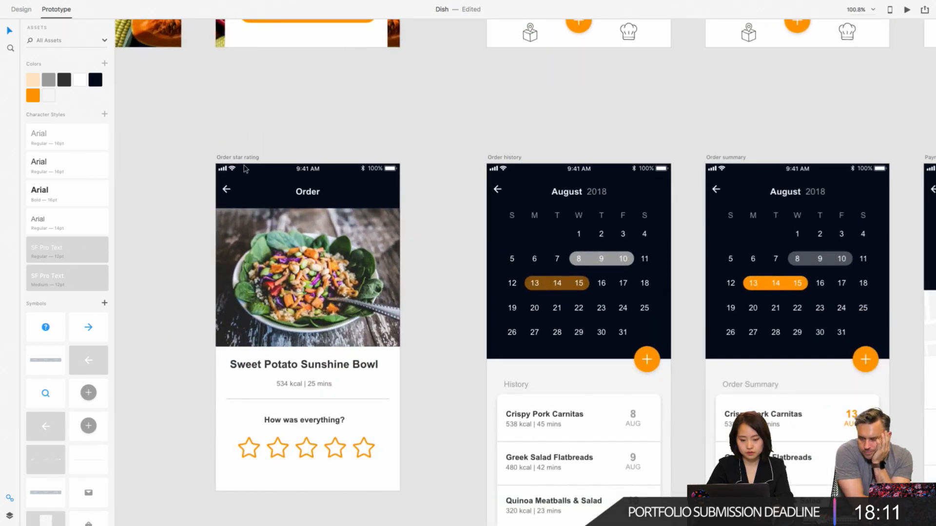
{"action": "scroll", "coordinate": [245, 169], "scroll_direction": "down", "scroll_amount": 4}
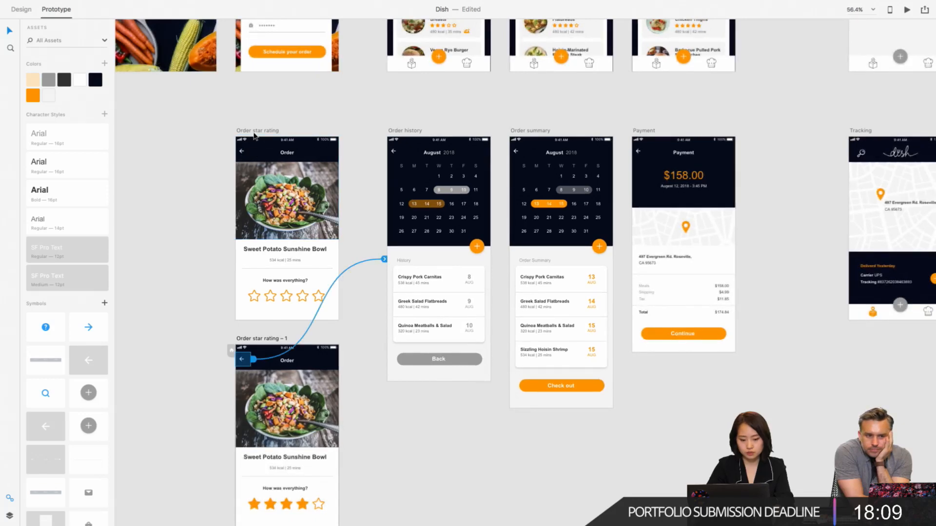
{"action": "left_click", "coordinate": [254, 131]}
{"action": "scroll", "coordinate": [254, 136], "scroll_direction": "up", "scroll_amount": 3}
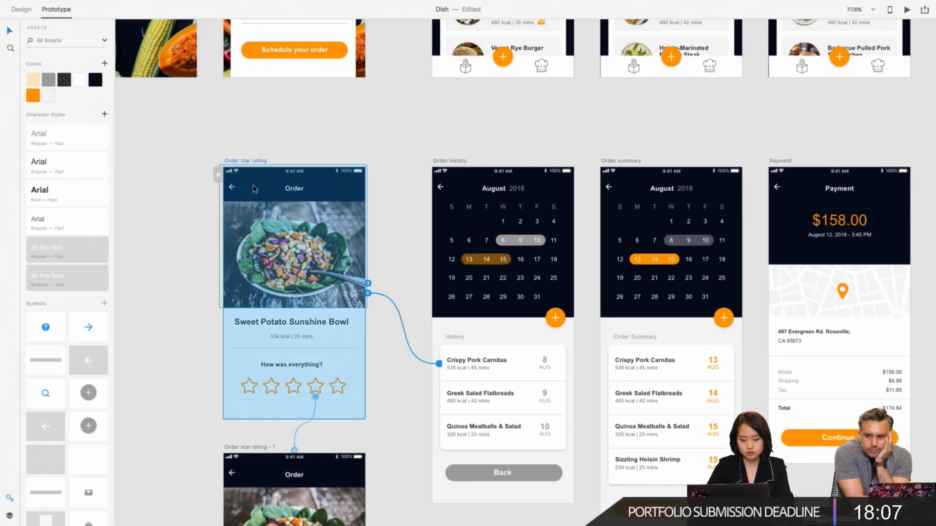
- Link the invisible hotspot over the Order star rating artboard's back arrow to the Order history artboard
{"action": "left_click", "coordinate": [247, 190]}
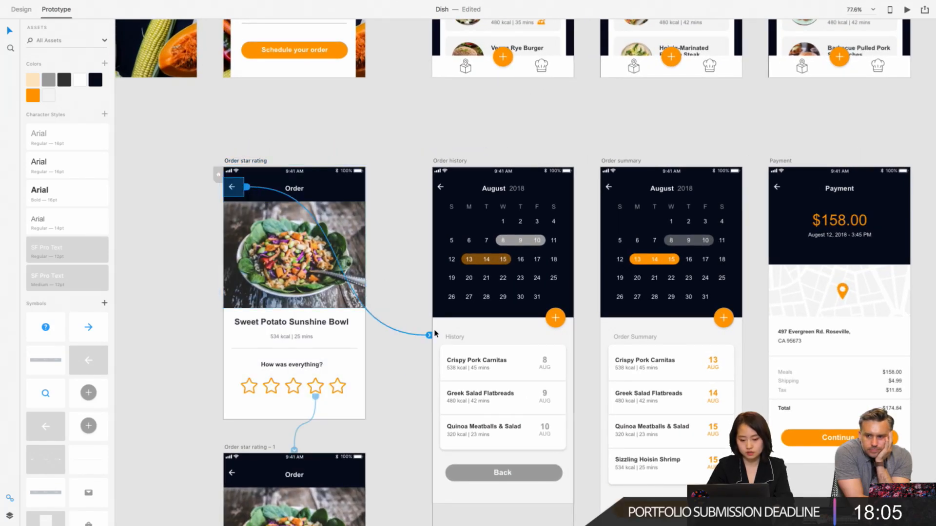
{"action": "left_click", "coordinate": [407, 190]}
{"action": "scroll", "coordinate": [407, 190], "scroll_direction": "down", "scroll_amount": 4}
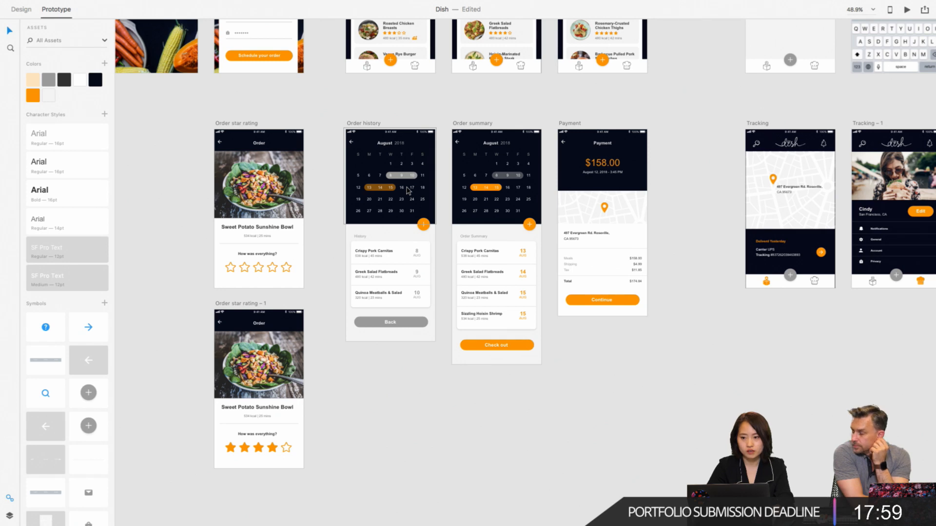
- Link the Back button on Order history to Order summary with a 0.4 s Dissolve, Ease Out transition
{"action": "scroll", "coordinate": [408, 190], "scroll_direction": "down", "scroll_amount": 1}
{"action": "scroll", "coordinate": [408, 191], "scroll_direction": "right", "scroll_amount": 2}
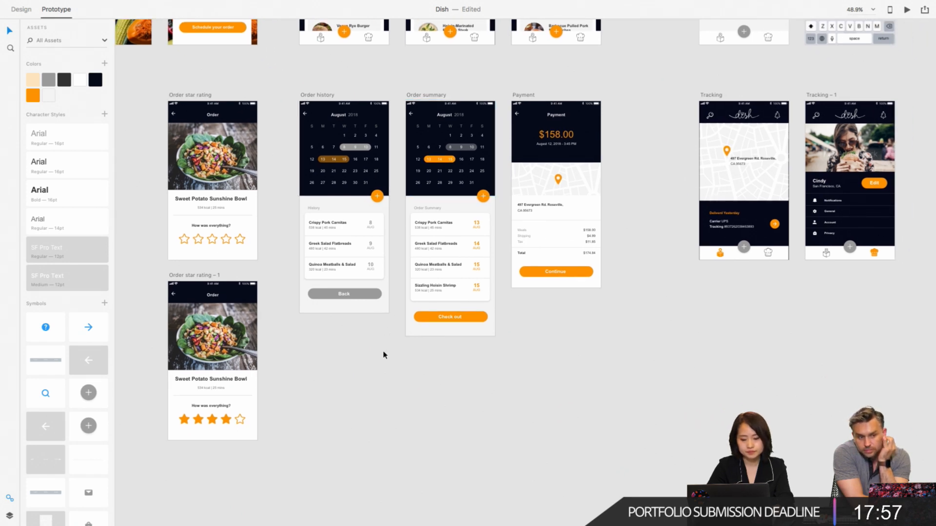
{"action": "scroll", "coordinate": [378, 349], "scroll_direction": "up", "scroll_amount": 2}
{"action": "scroll", "coordinate": [377, 349], "scroll_direction": "right", "scroll_amount": 1}
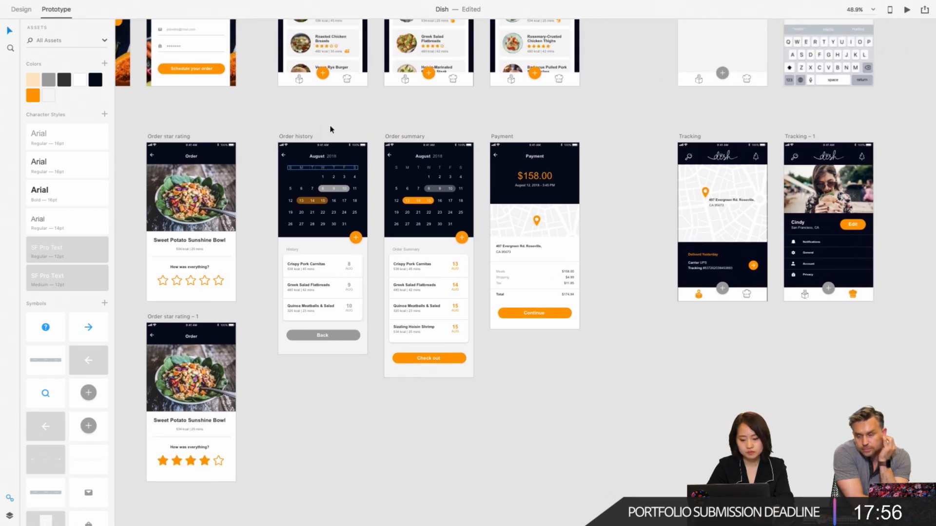
{"action": "left_click", "coordinate": [352, 334]}
{"action": "scroll", "coordinate": [353, 337], "scroll_direction": "down", "scroll_amount": 1}
{"action": "scroll", "coordinate": [353, 338], "scroll_direction": "right", "scroll_amount": 2}
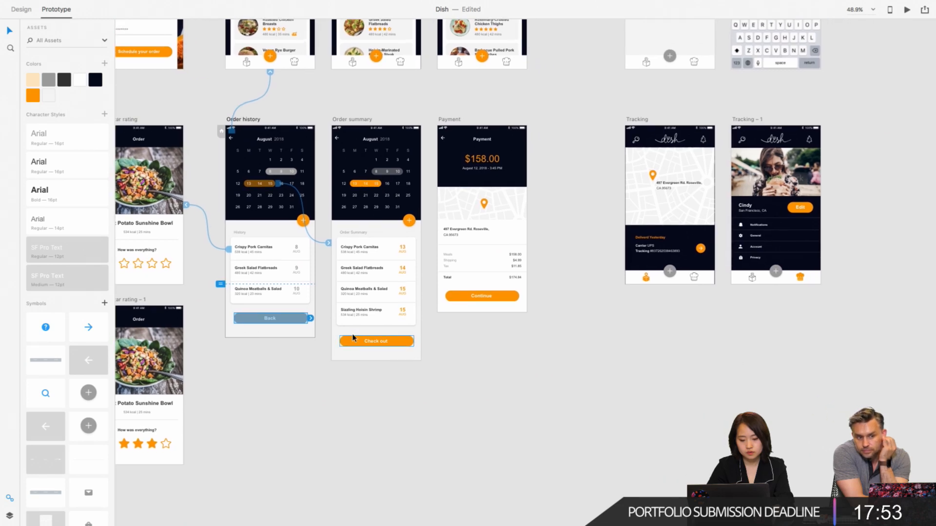
{"action": "left_click_drag", "start_coordinate": [312, 322], "coordinate": [376, 273]}
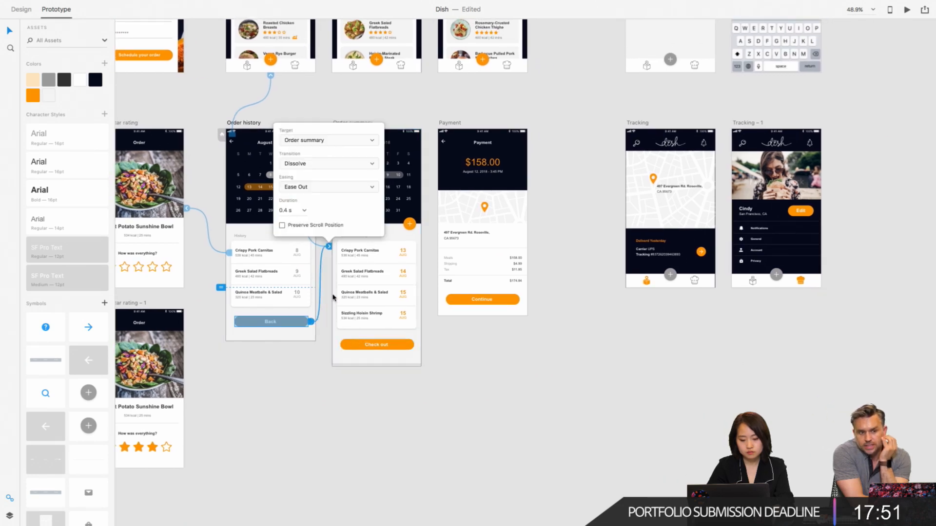
{"action": "left_click", "coordinate": [300, 446]}
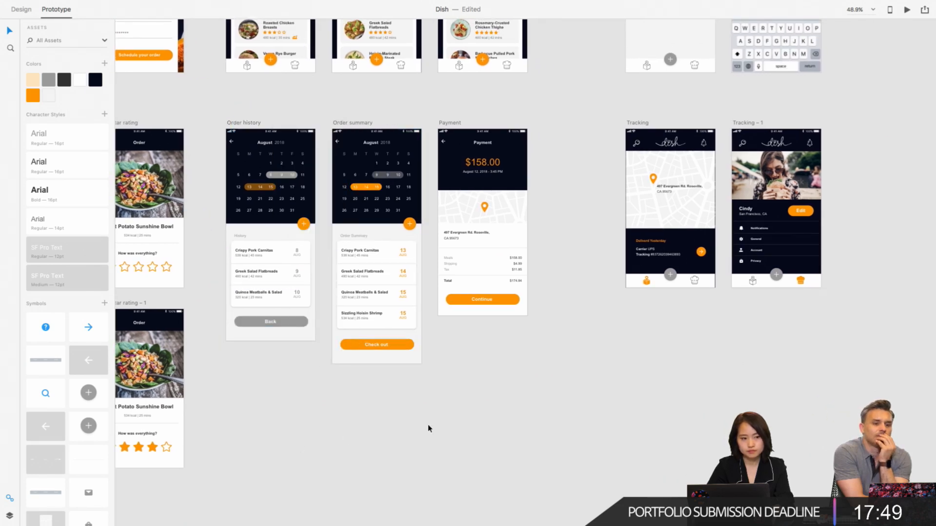
- Draw a rectangle about 72 × 58 over the location-box icon on Weekly Menu Day1 and remove its fill and border
{"action": "scroll", "coordinate": [428, 428], "scroll_direction": "up", "scroll_amount": 3}
{"action": "scroll", "coordinate": [428, 428], "scroll_direction": "down", "scroll_amount": 3, "text": "ctrl"}
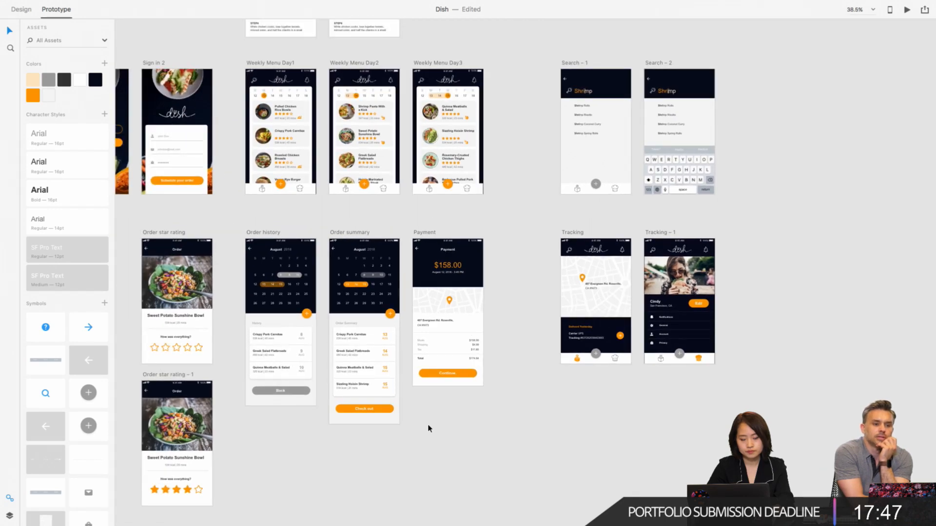
{"action": "scroll", "coordinate": [428, 429], "scroll_direction": "right", "scroll_amount": 4}
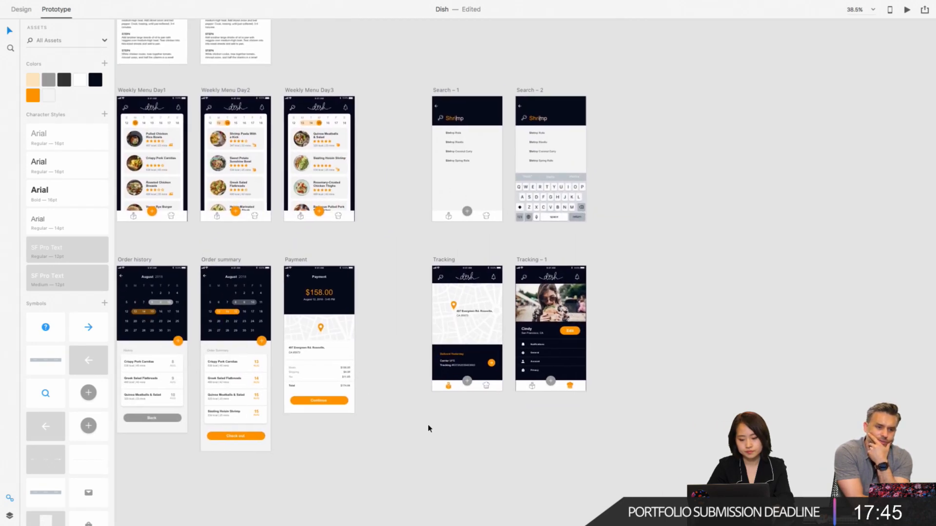
{"action": "scroll", "coordinate": [448, 417], "scroll_direction": "left", "scroll_amount": 3}
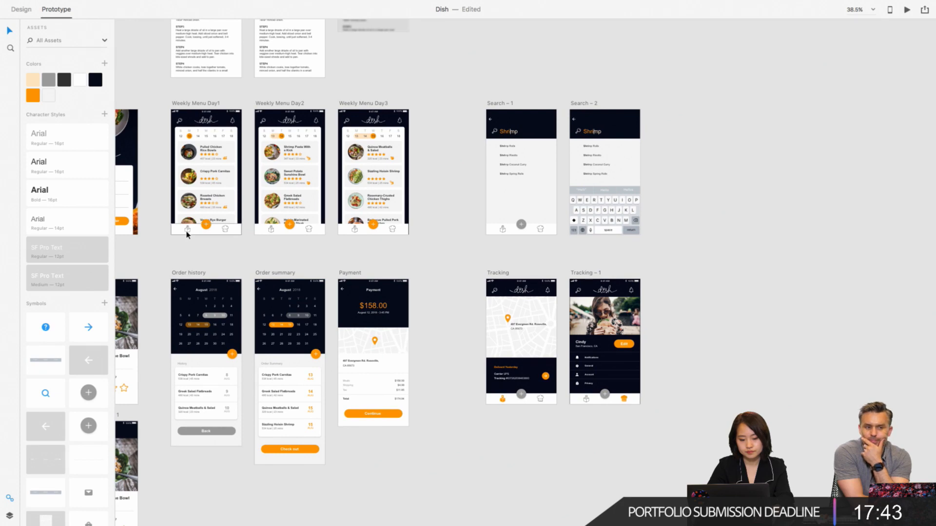
{"action": "scroll", "coordinate": [185, 233], "scroll_direction": "up", "scroll_amount": 5}
{"action": "scroll", "coordinate": [199, 268], "scroll_direction": "left", "scroll_amount": 1}
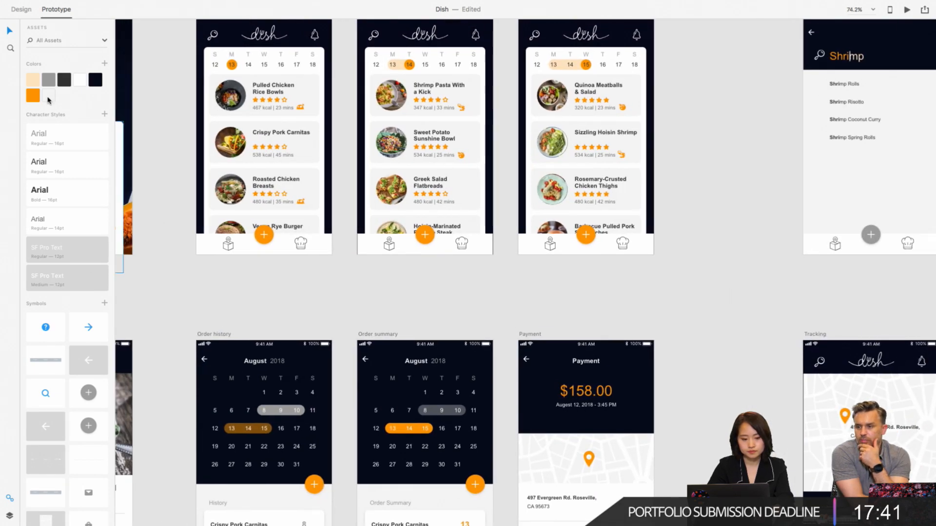
{"action": "left_click", "coordinate": [21, 9]}
{"action": "left_click", "coordinate": [10, 48]}
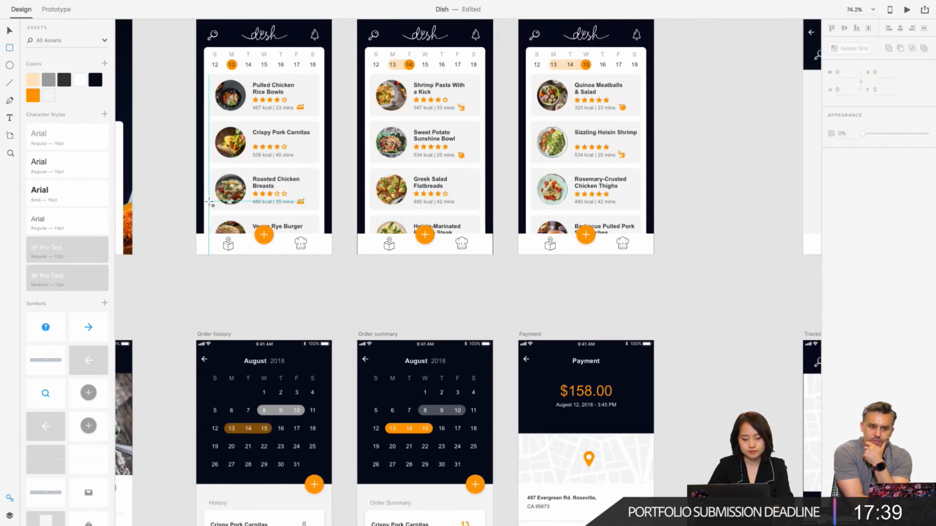
{"action": "mouse_move", "coordinate": [215, 236]}
{"action": "left_mouse_down"}
{"action": "mouse_move", "coordinate": [243, 254]}
{"action": "mouse_move", "coordinate": [218, 225]}
{"action": "left_mouse_up"}
{"action": "scroll", "coordinate": [238, 243], "scroll_direction": "up", "scroll_amount": 5}
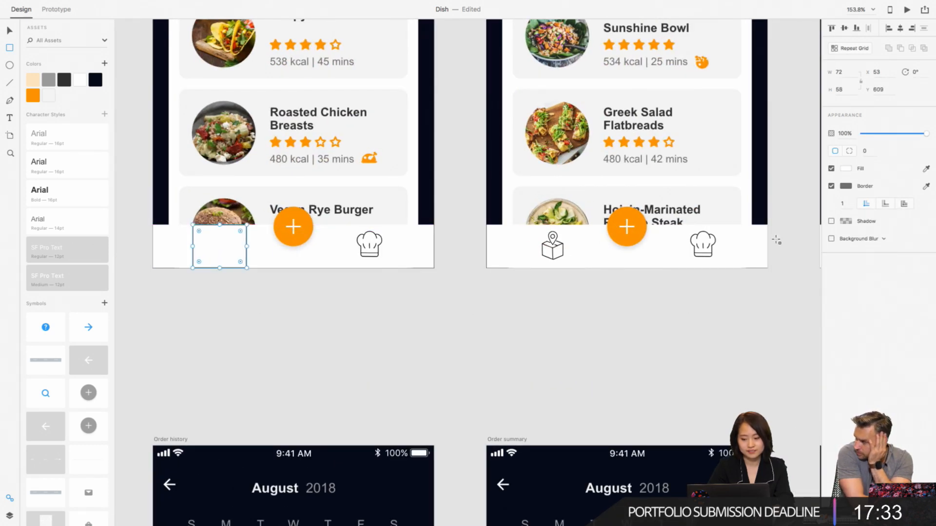
{"action": "left_click", "coordinate": [832, 185]}
{"action": "left_click", "coordinate": [832, 168]}
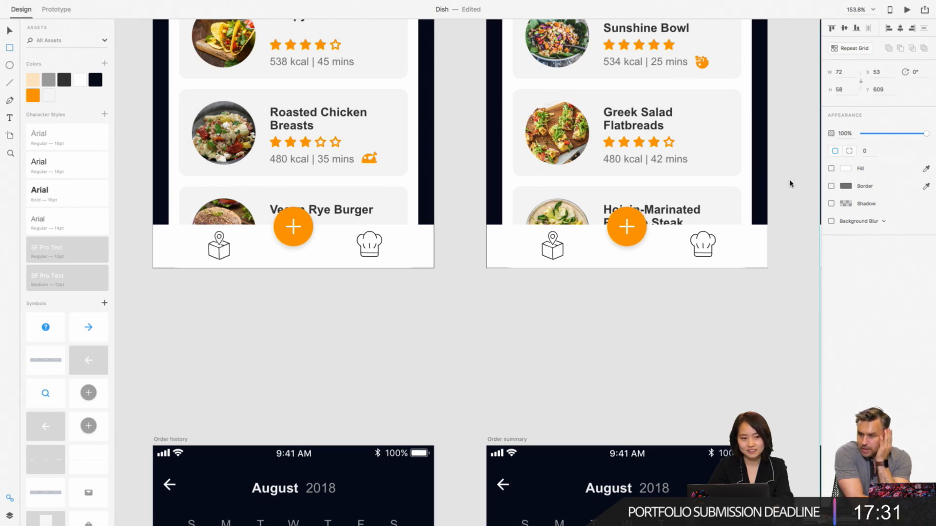
{"action": "scroll", "coordinate": [357, 298], "scroll_direction": "down", "scroll_amount": 4}
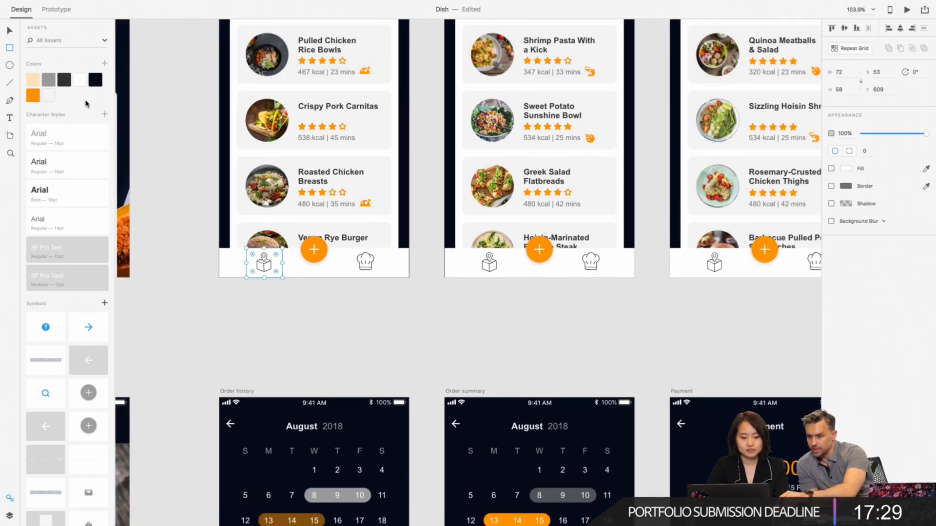
{"action": "scroll", "coordinate": [324, 349], "scroll_direction": "up", "scroll_amount": 4}
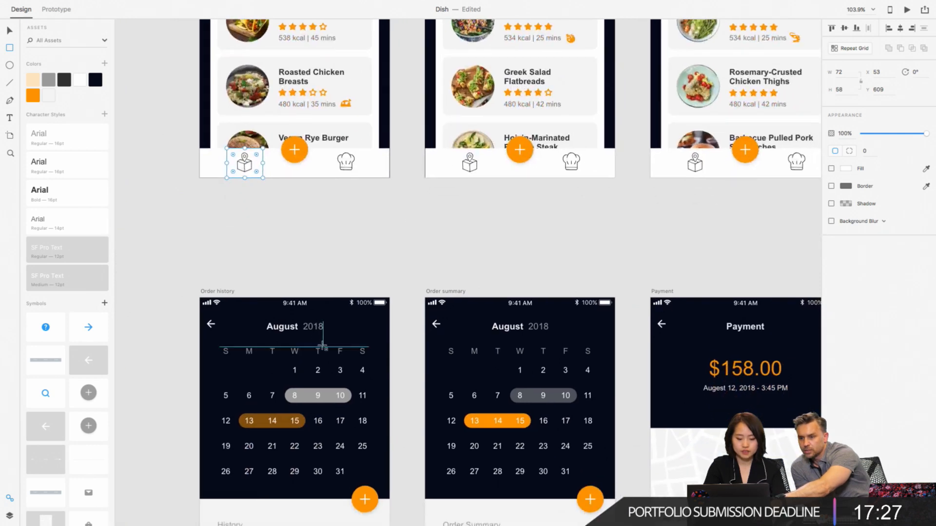
{"action": "scroll", "coordinate": [323, 346], "scroll_direction": "down", "scroll_amount": 3}
{"action": "scroll", "coordinate": [323, 346], "scroll_direction": "left", "scroll_amount": 2}
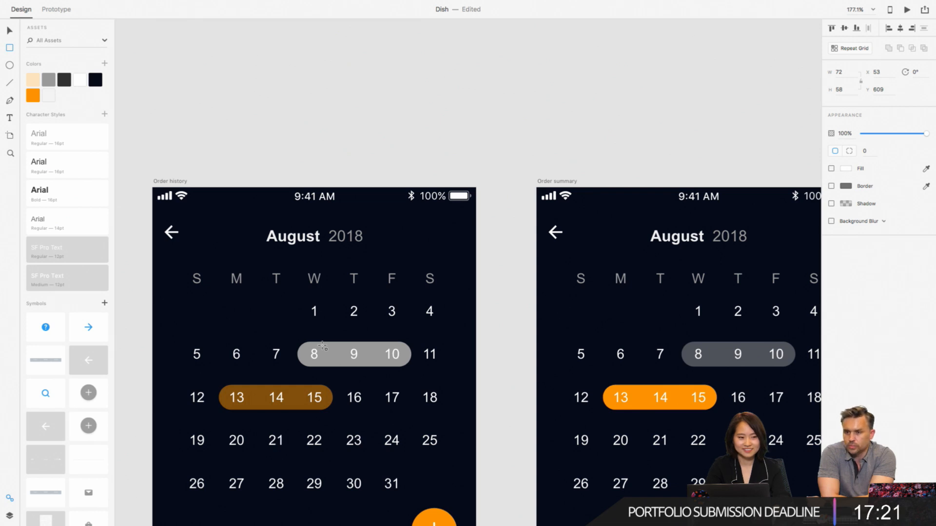
{"action": "scroll", "coordinate": [372, 211], "scroll_direction": "down", "scroll_amount": 4}
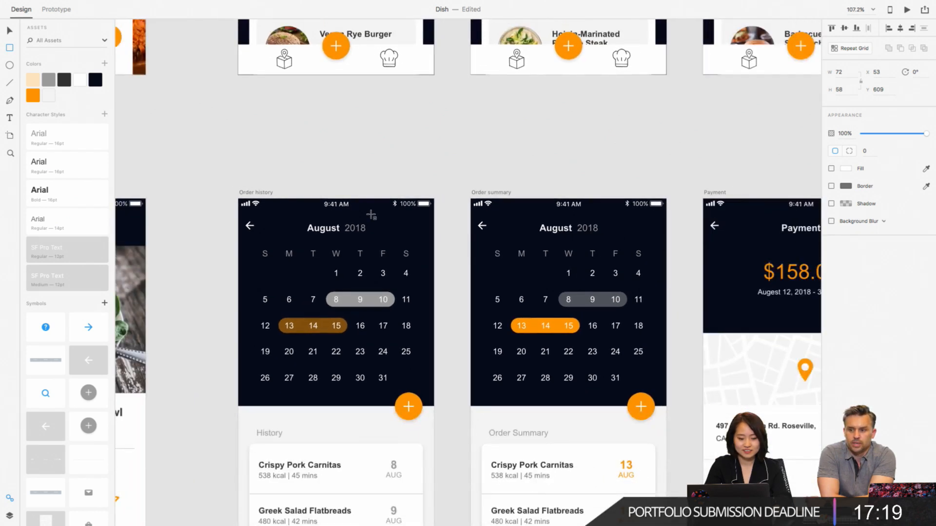
{"action": "scroll", "coordinate": [372, 215], "scroll_direction": "up", "scroll_amount": 3}
- Link the invisible rectangle over the Weekly Menu Day1 location-box icon to the Tracking artboard
{"action": "left_click", "coordinate": [11, 30]}
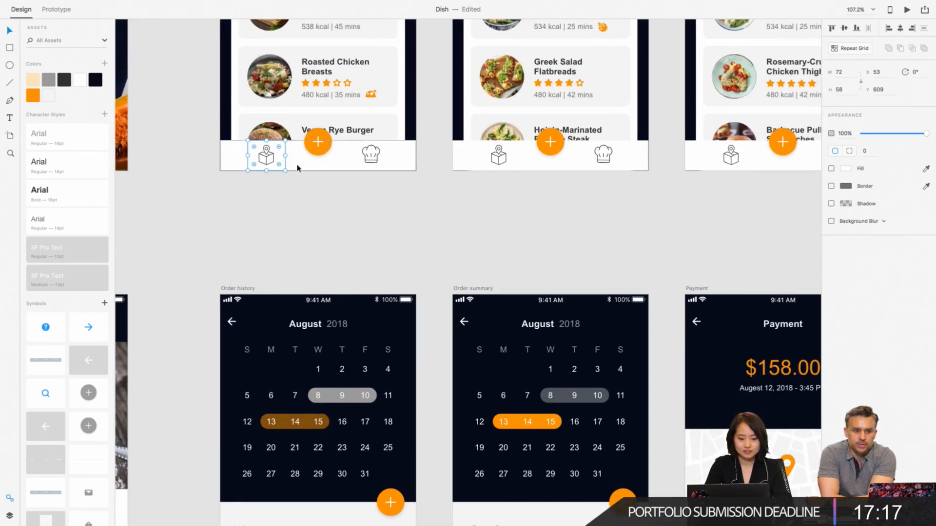
{"action": "scroll", "coordinate": [290, 180], "scroll_direction": "right", "scroll_amount": 2}
{"action": "scroll", "coordinate": [290, 181], "scroll_direction": "down", "scroll_amount": 1}
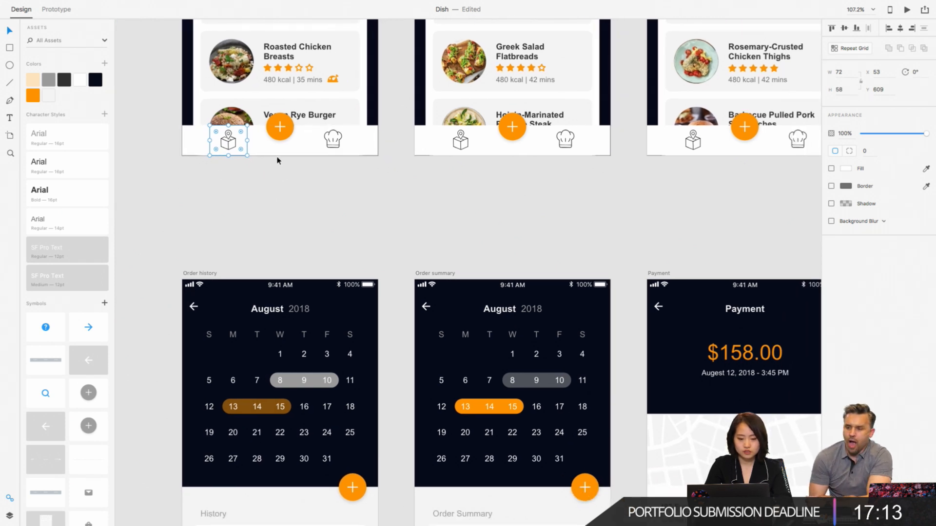
{"action": "left_click", "coordinate": [231, 146]}
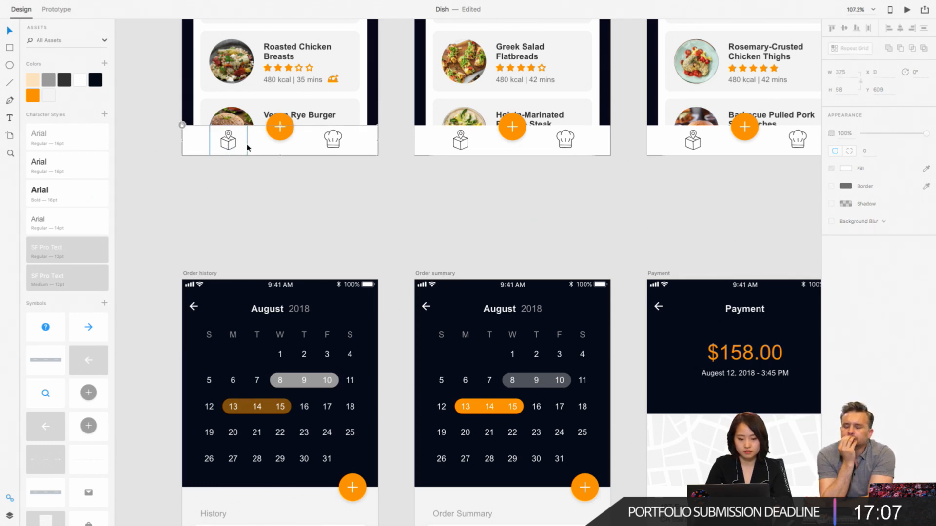
{"action": "left_click", "coordinate": [230, 144]}
{"action": "scroll", "coordinate": [307, 195], "scroll_direction": "right", "scroll_amount": 2}
{"action": "scroll", "coordinate": [310, 203], "scroll_direction": "right", "scroll_amount": 1}
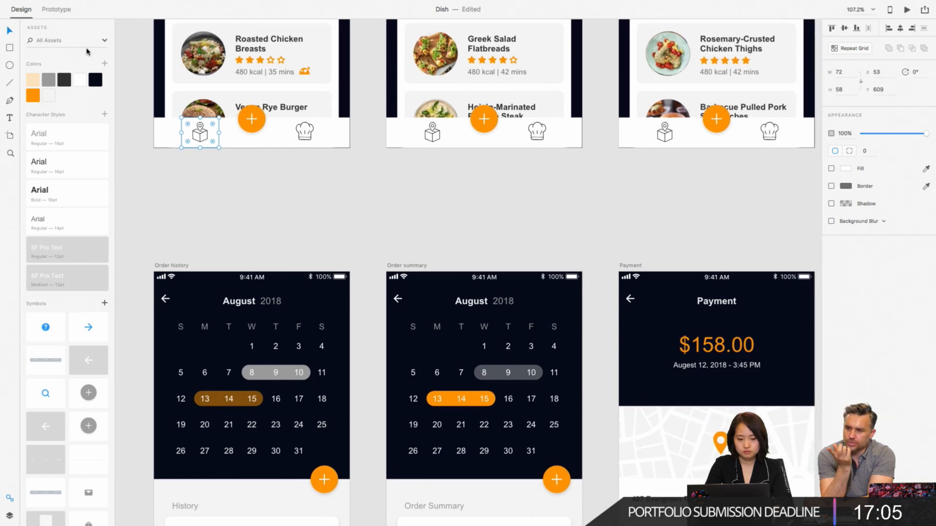
{"action": "left_click", "coordinate": [62, 9]}
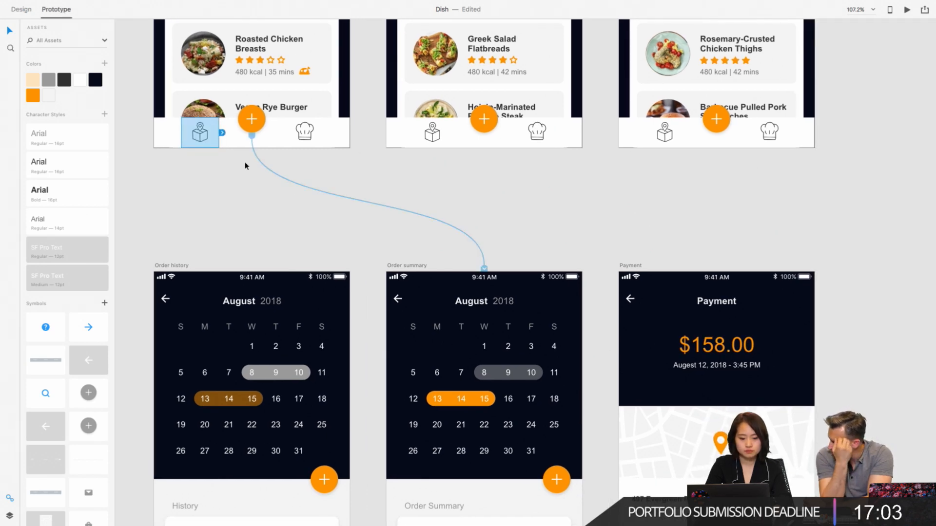
{"action": "scroll", "coordinate": [224, 137], "scroll_direction": "down", "scroll_amount": 3}
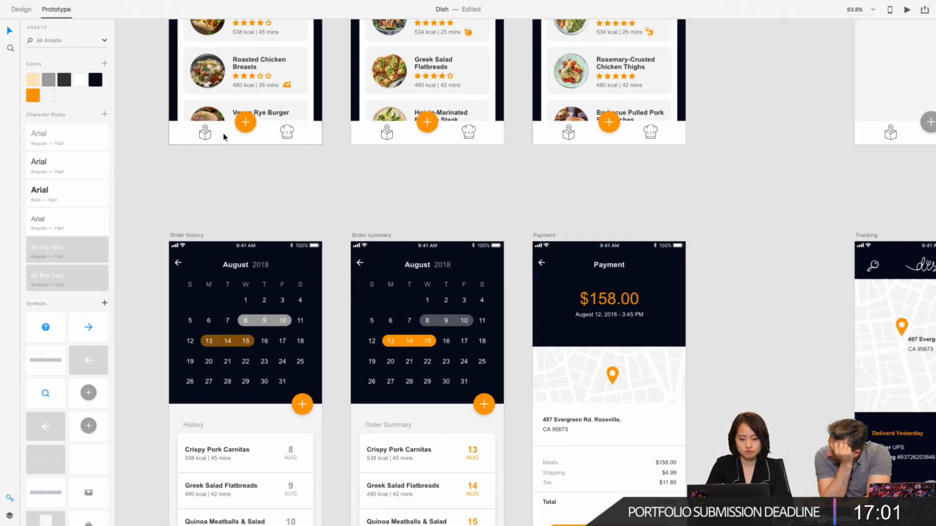
{"action": "scroll", "coordinate": [223, 137], "scroll_direction": "down", "scroll_amount": 2}
{"action": "scroll", "coordinate": [223, 137], "scroll_direction": "down", "scroll_amount": 3}
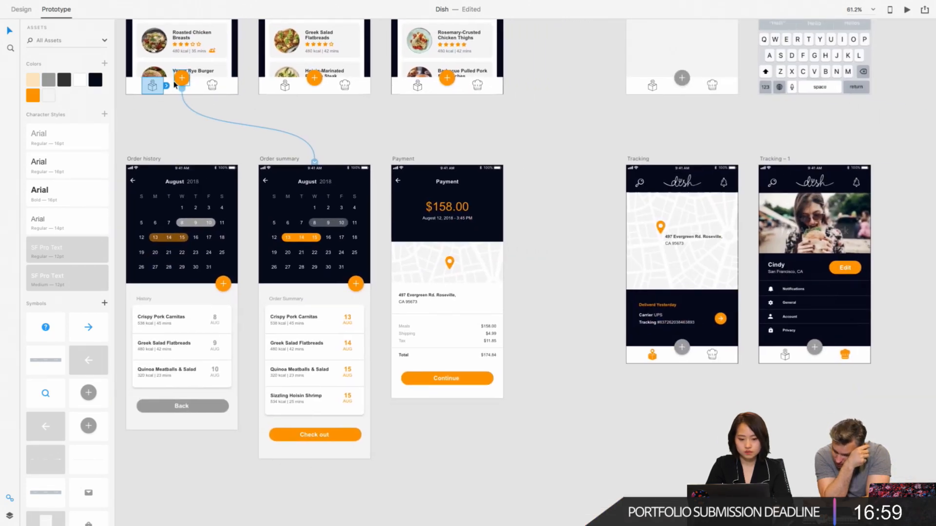
{"action": "left_click_drag", "start_coordinate": [167, 86], "coordinate": [653, 342]}
- Check the prototype link starting from the location-box hotspot on Weekly Menu Day1
{"action": "scroll", "coordinate": [149, 86], "scroll_direction": "up", "scroll_amount": 5}
{"action": "scroll", "coordinate": [149, 87], "scroll_direction": "up", "scroll_amount": 3}
{"action": "scroll", "coordinate": [157, 94], "scroll_direction": "up", "scroll_amount": 5}
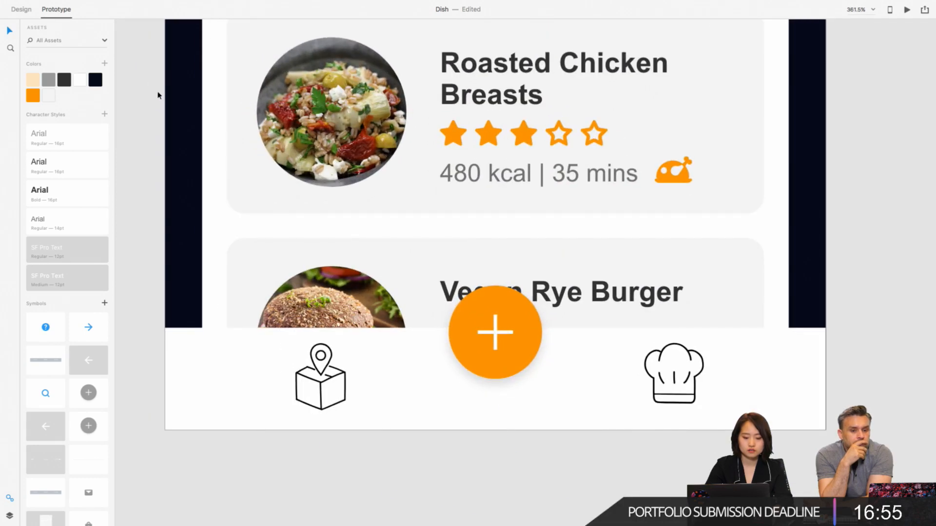
{"action": "scroll", "coordinate": [309, 266], "scroll_direction": "down", "scroll_amount": 2}
{"action": "scroll", "coordinate": [308, 265], "scroll_direction": "down", "scroll_amount": 1}
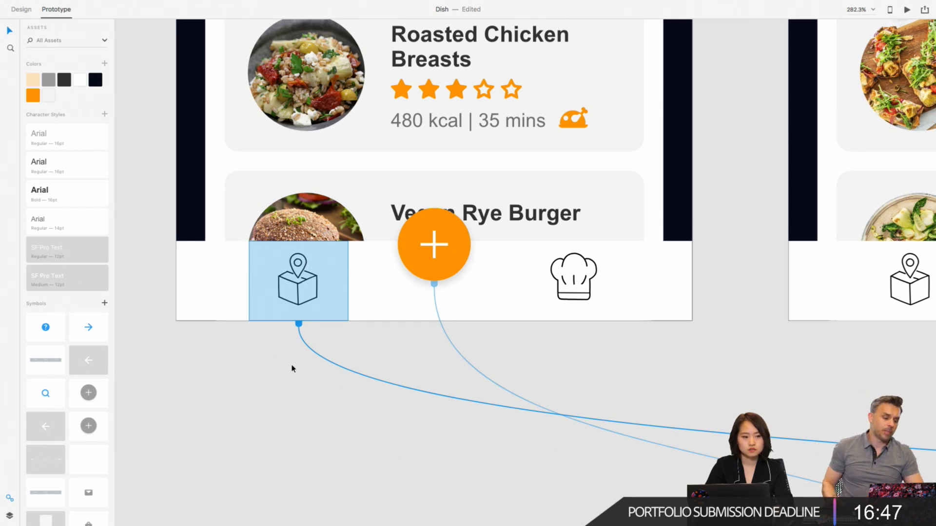
{"action": "left_click", "coordinate": [267, 406]}
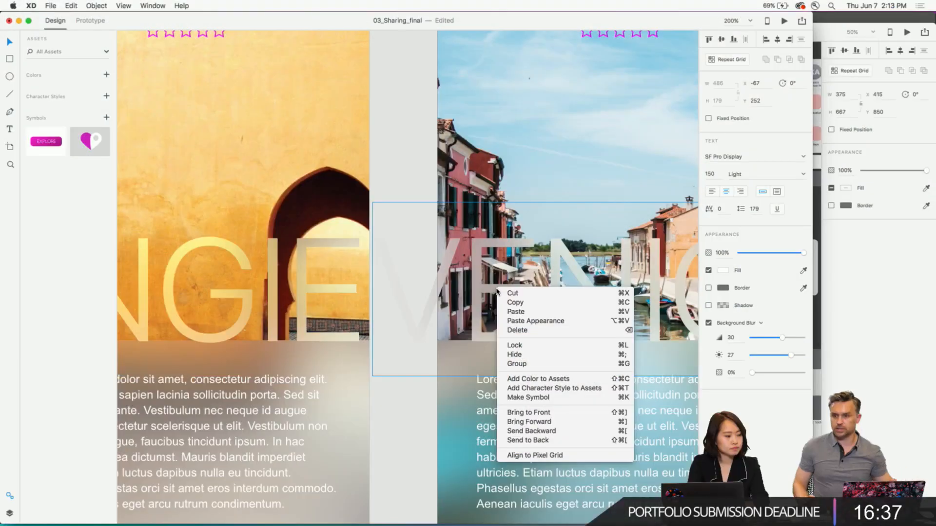
- In the 03_Sharing_final document, set the large TANGIER title's font to STIXIntegralsUpSm and its size to 50
{"action": "left_click", "coordinate": [392, 161]}
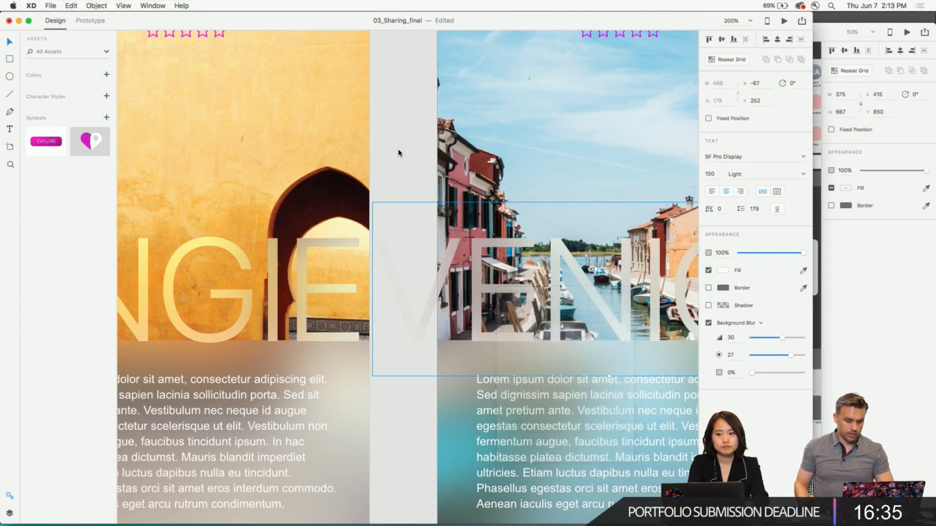
{"action": "left_click", "coordinate": [270, 285]}
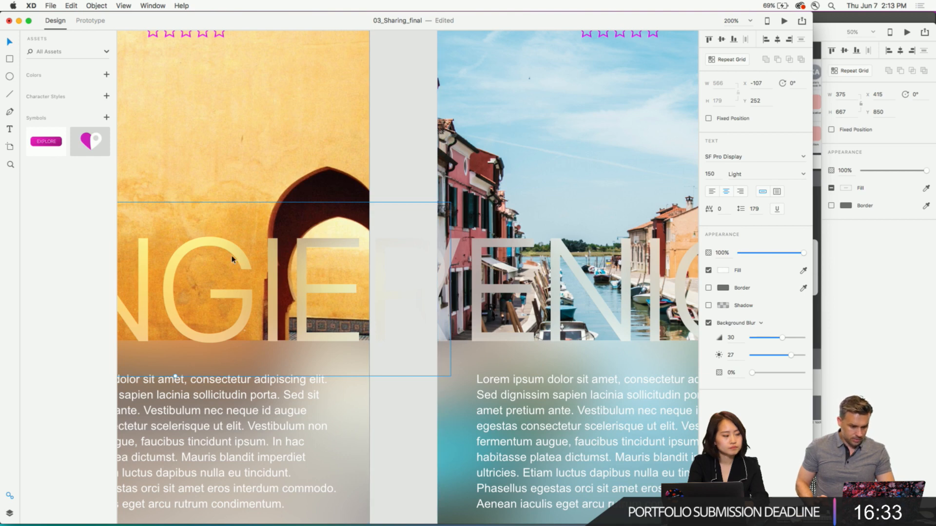
{"action": "left_click", "coordinate": [756, 158]}
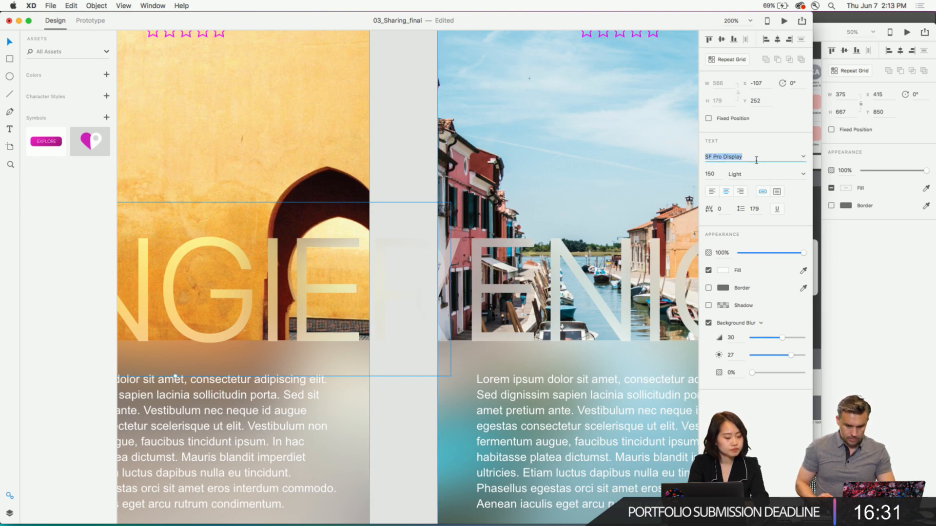
{"action": "key", "text": "Down"}
{"action": "key", "text": "Down"}
{"action": "key", "text": "Down"}
{"action": "key", "text": "Down"}
{"action": "key", "text": "Down"}
{"action": "key", "text": "Down"}
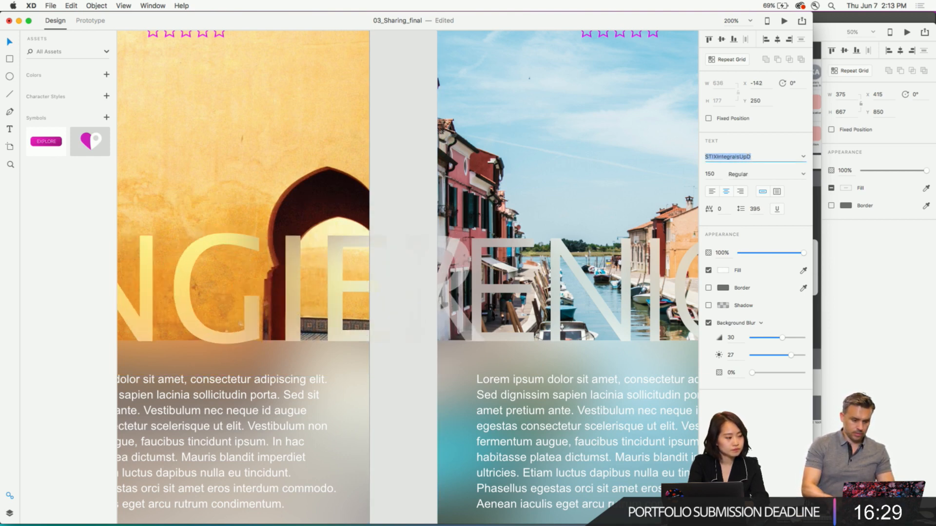
{"action": "key", "text": "Tab"}
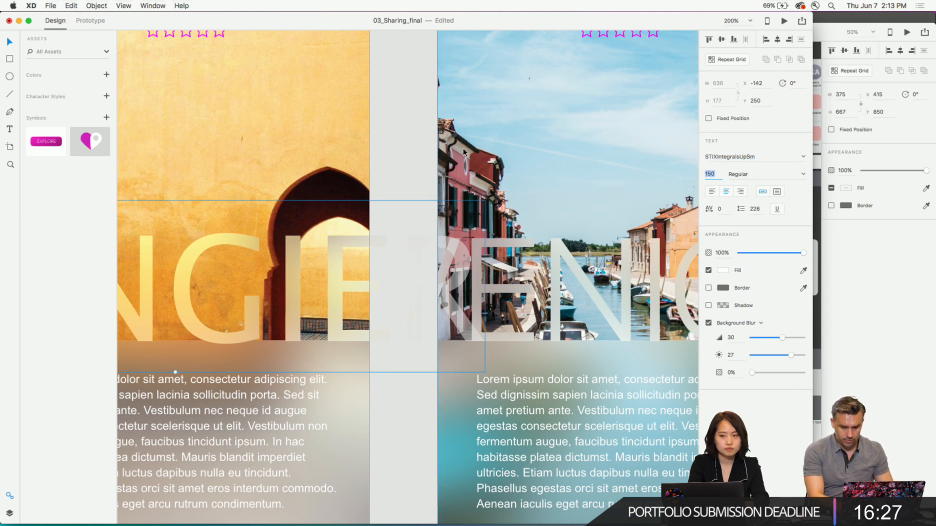
{"action": "key", "text": "Return"}
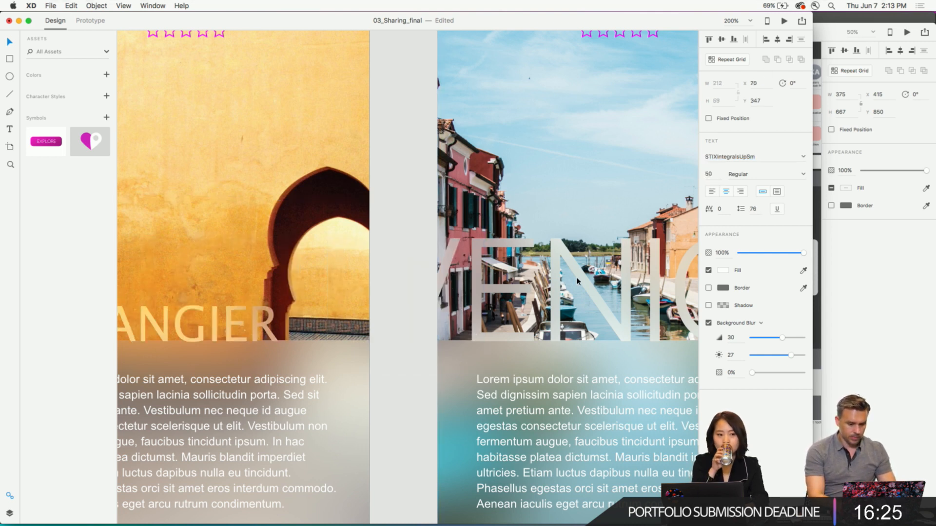
- Copy the VENICE title's appearance onto the TANGIER title and save the TANGIER title's formatting as a character style
{"action": "left_click", "coordinate": [550, 290]}
{"action": "right_click", "coordinate": [569, 269]}
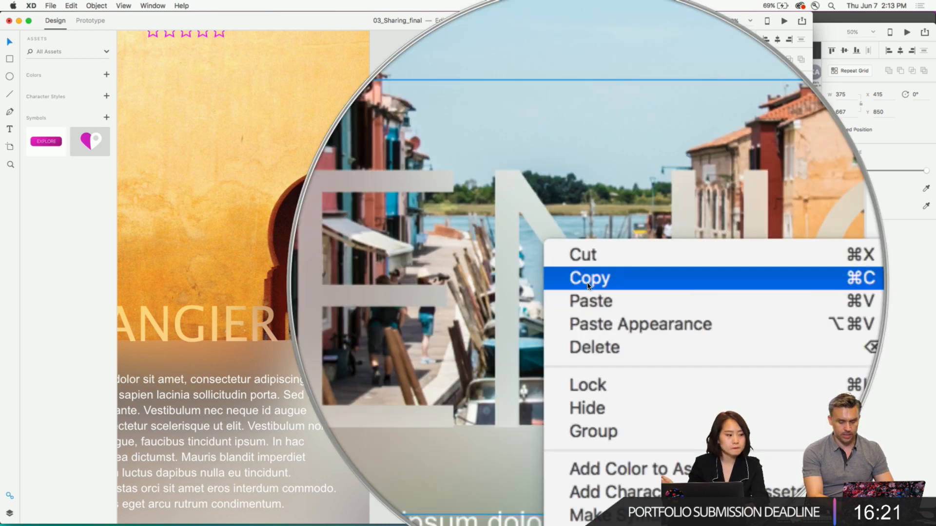
{"action": "left_click", "coordinate": [592, 291]}
{"action": "left_click", "coordinate": [215, 307]}
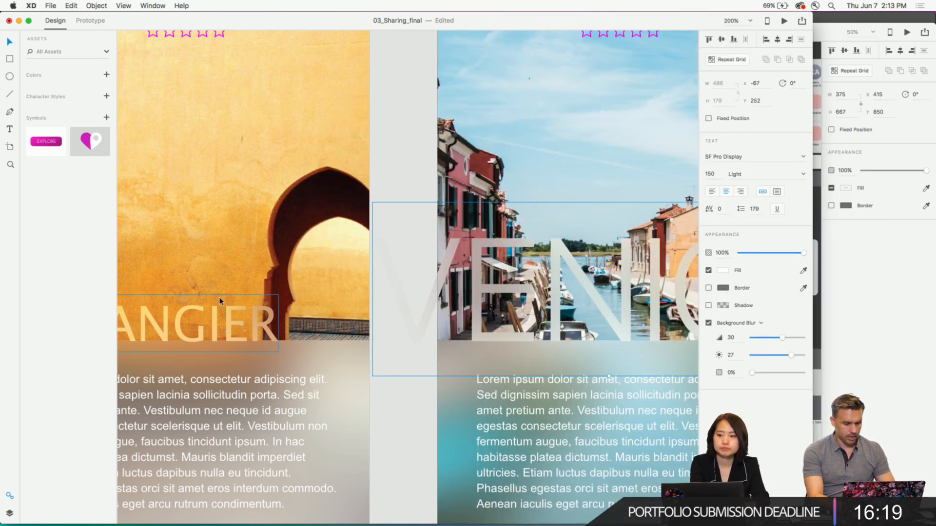
{"action": "right_click", "coordinate": [196, 310]}
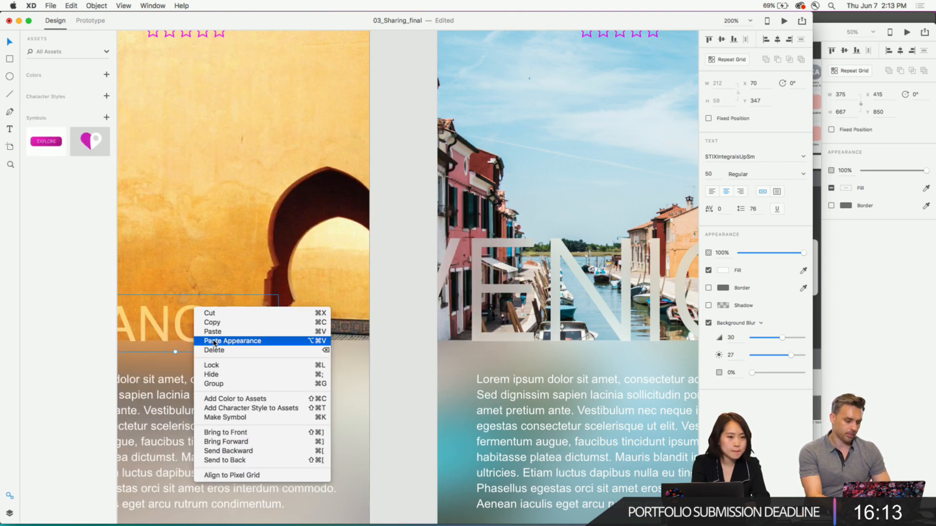
{"action": "left_click", "coordinate": [214, 341]}
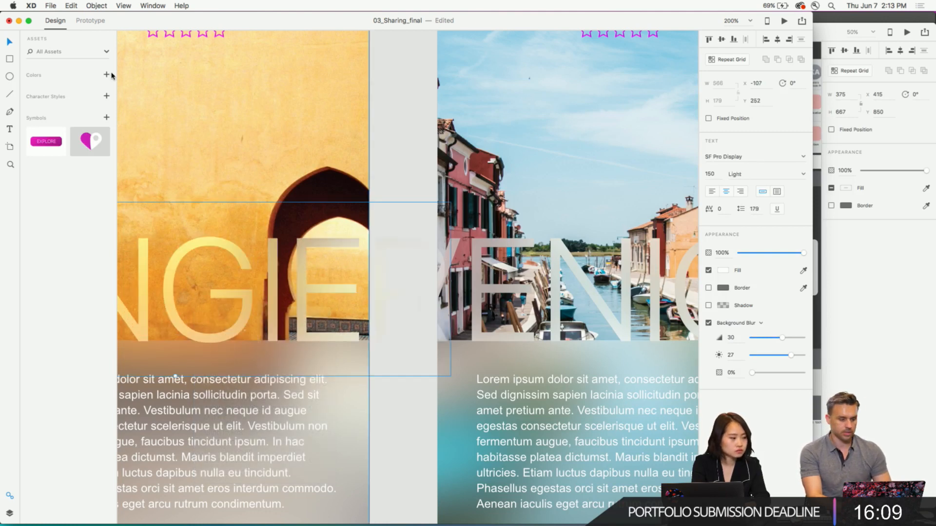
{"action": "left_click", "coordinate": [107, 97]}
{"action": "key", "text": "alt"}
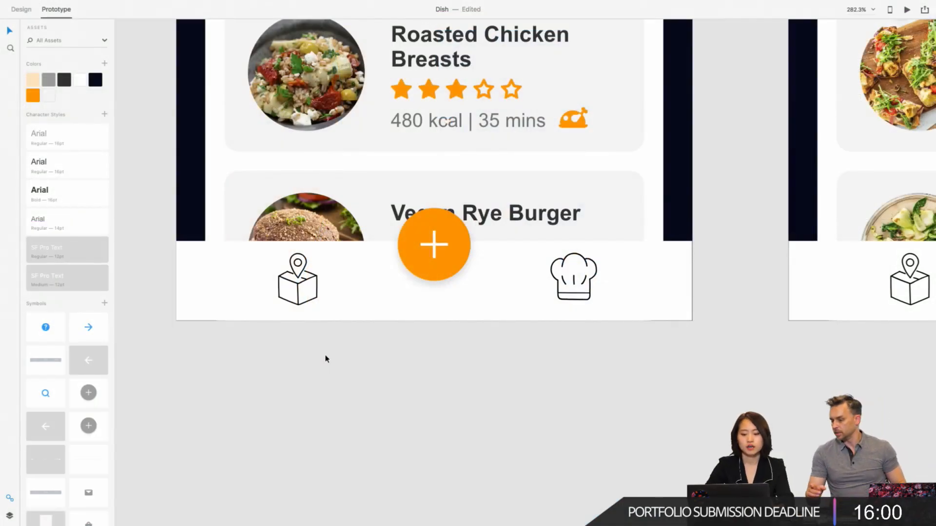
- In the Dish document, check the prototype links from the location-box hotspots on Weekly Menu Day1, Day2 and Day3
{"action": "scroll", "coordinate": [326, 359], "scroll_direction": "down", "scroll_amount": 3}
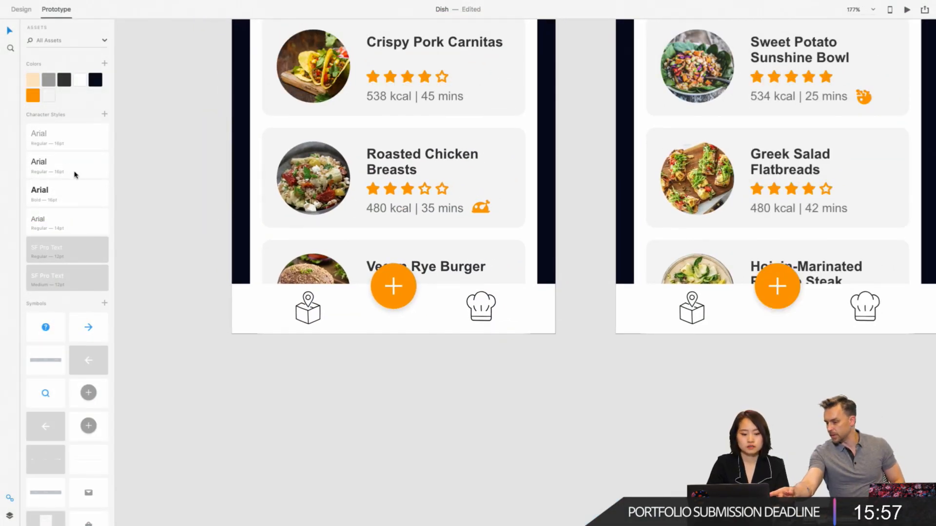
{"action": "mouse_move", "coordinate": [71, 214]}
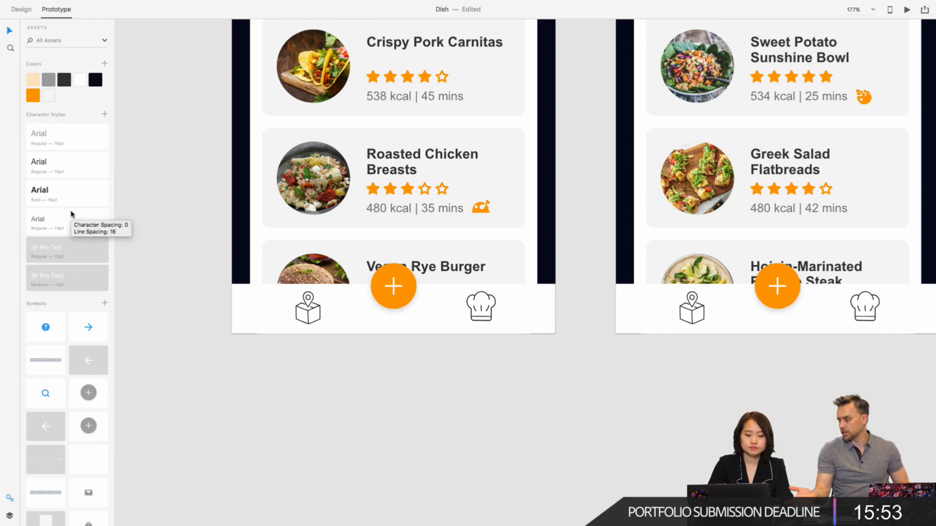
{"action": "scroll", "coordinate": [184, 202], "scroll_direction": "right", "scroll_amount": 5}
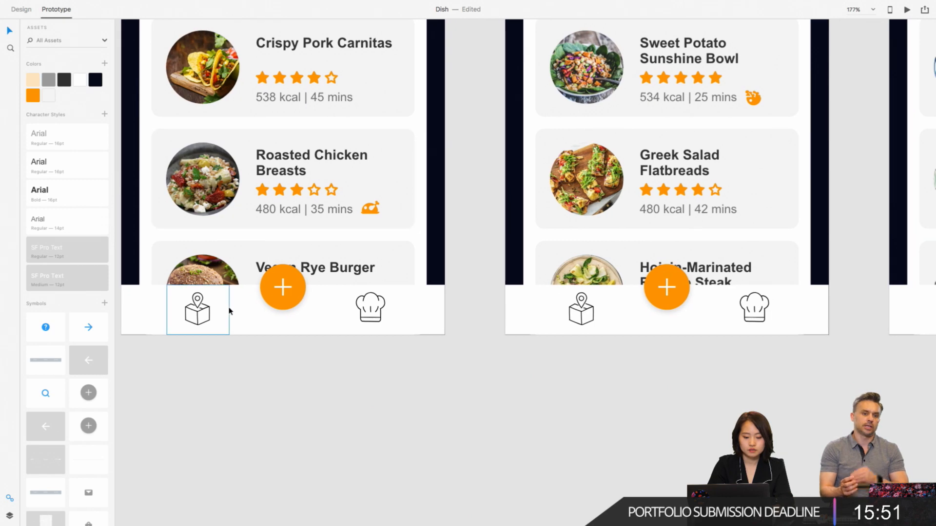
{"action": "left_click", "coordinate": [228, 310]}
{"action": "scroll", "coordinate": [229, 311], "scroll_direction": "down", "scroll_amount": 5}
{"action": "scroll", "coordinate": [229, 311], "scroll_direction": "down", "scroll_amount": 5}
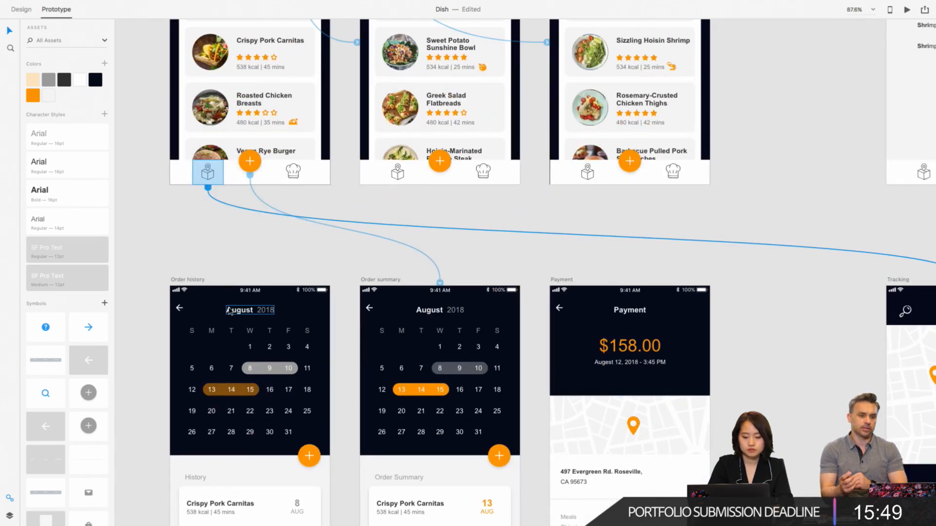
{"action": "scroll", "coordinate": [229, 311], "scroll_direction": "up", "scroll_amount": 2}
{"action": "scroll", "coordinate": [229, 311], "scroll_direction": "down", "scroll_amount": 4}
{"action": "scroll", "coordinate": [230, 311], "scroll_direction": "right", "scroll_amount": 1}
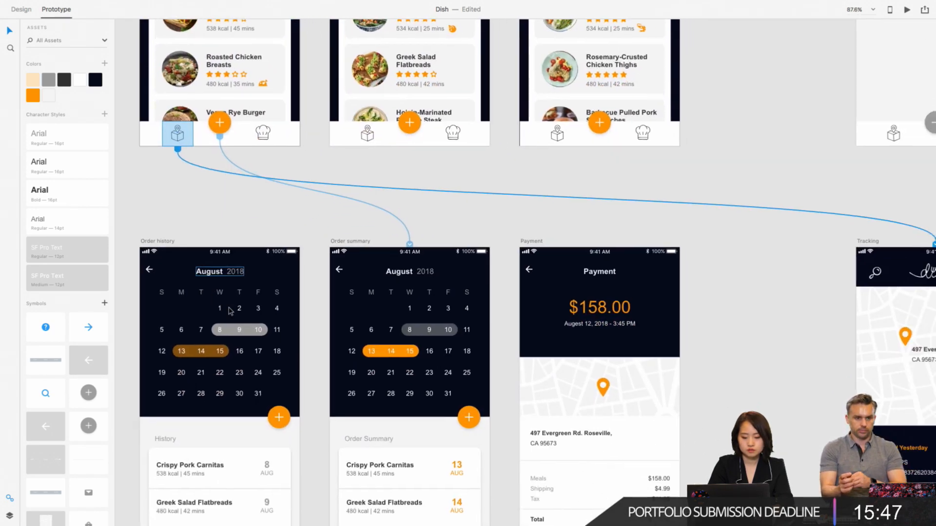
{"action": "scroll", "coordinate": [570, 259], "scroll_direction": "down", "scroll_amount": 3}
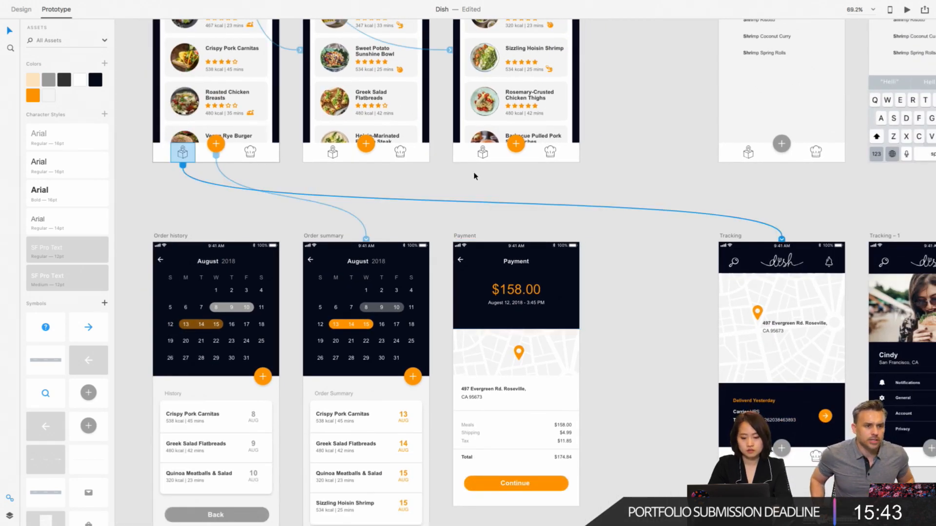
{"action": "left_click", "coordinate": [336, 153]}
{"action": "left_click", "coordinate": [335, 152]}
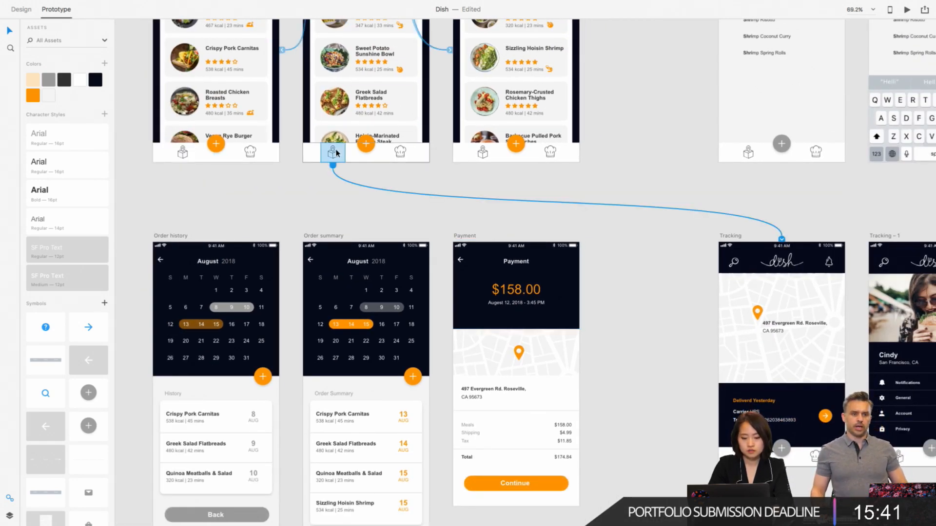
{"action": "left_click", "coordinate": [483, 153]}
{"action": "left_click", "coordinate": [483, 153]}
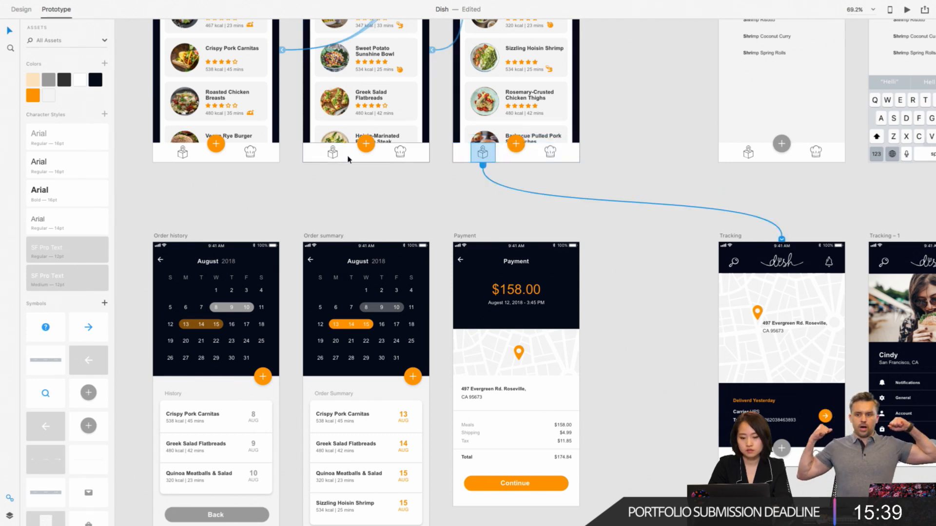
- Draw a rectangle about 72 × 58 over the chef-hat icon on Weekly Menu Day1 and remove its fill and border
{"action": "left_click", "coordinate": [250, 153]}
{"action": "scroll", "coordinate": [254, 157], "scroll_direction": "right", "scroll_amount": 2}
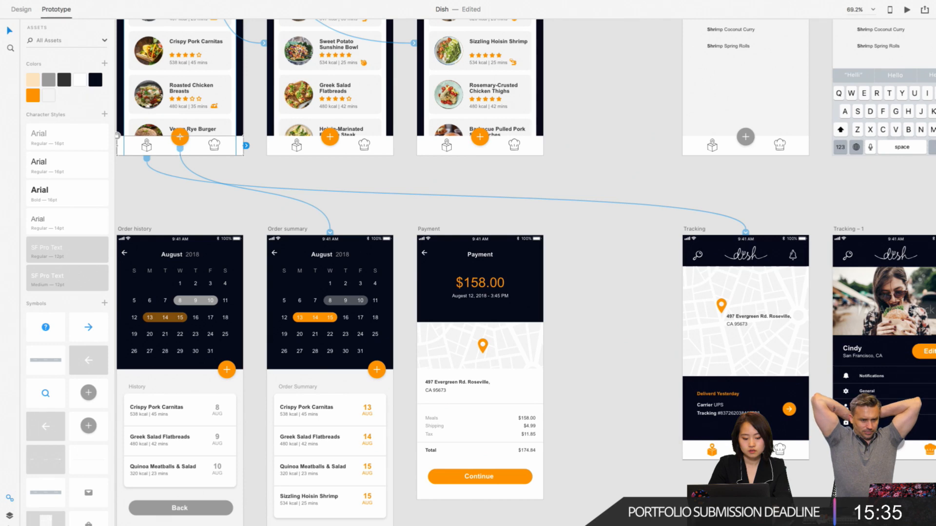
{"action": "left_click", "coordinate": [9, 516]}
{"action": "left_click", "coordinate": [22, 8]}
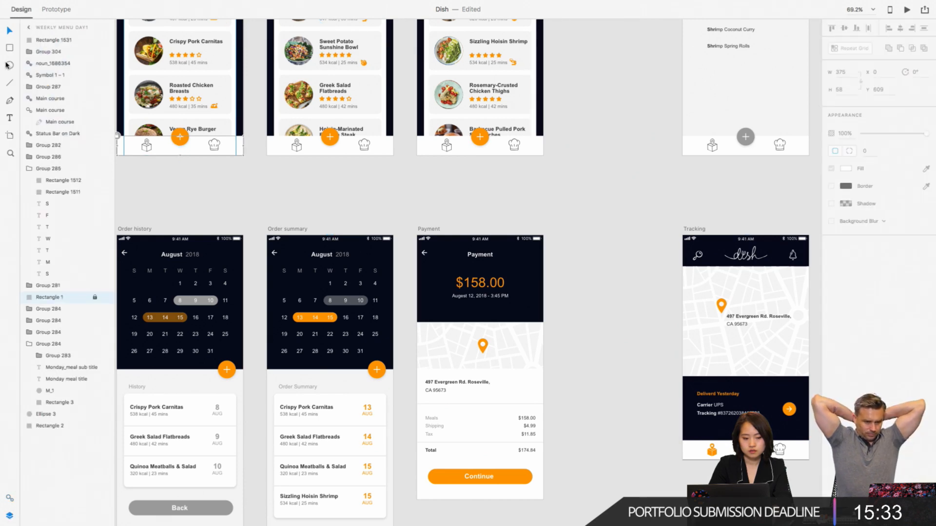
{"action": "left_click", "coordinate": [9, 49]}
{"action": "scroll", "coordinate": [208, 152], "scroll_direction": "up", "scroll_amount": 5}
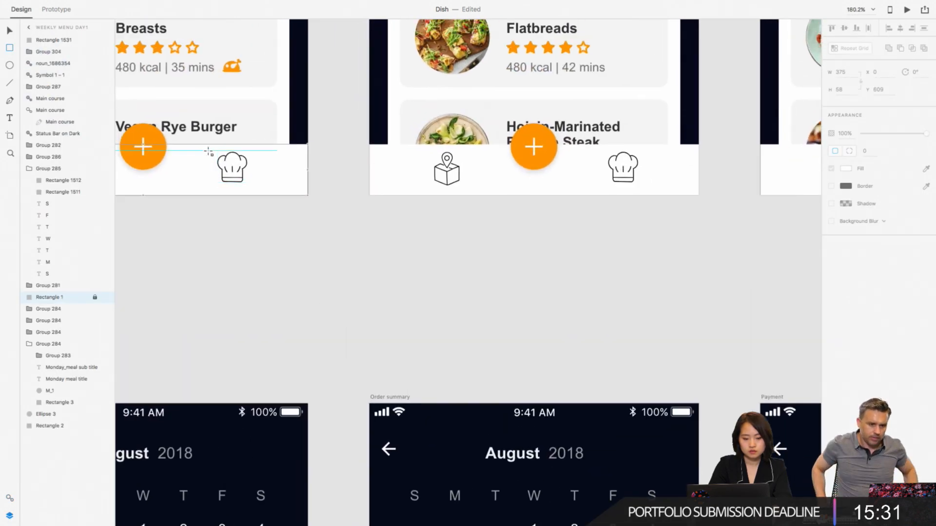
{"action": "left_click_drag", "start_coordinate": [199, 144], "coordinate": [262, 195]}
{"action": "left_click", "coordinate": [832, 169]}
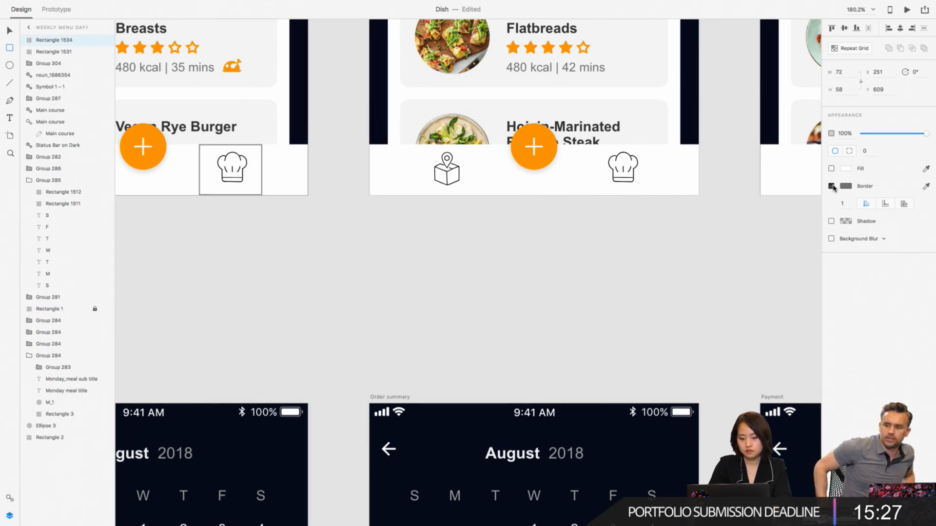
{"action": "left_click", "coordinate": [832, 187]}
{"action": "key", "text": "v"}
- Link the invisible rectangle over the Weekly Menu Day1 chef-hat icon to the Tracking – 1 artboard
{"action": "scroll", "coordinate": [220, 204], "scroll_direction": "down", "scroll_amount": 3}
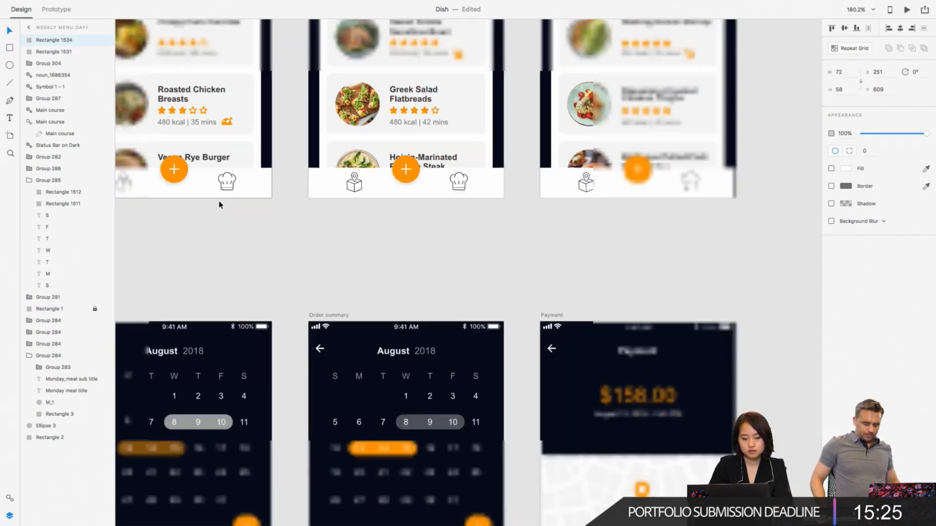
{"action": "scroll", "coordinate": [220, 205], "scroll_direction": "down", "scroll_amount": 2}
{"action": "left_click", "coordinate": [66, 9]}
{"action": "scroll", "coordinate": [301, 287], "scroll_direction": "down", "scroll_amount": 5}
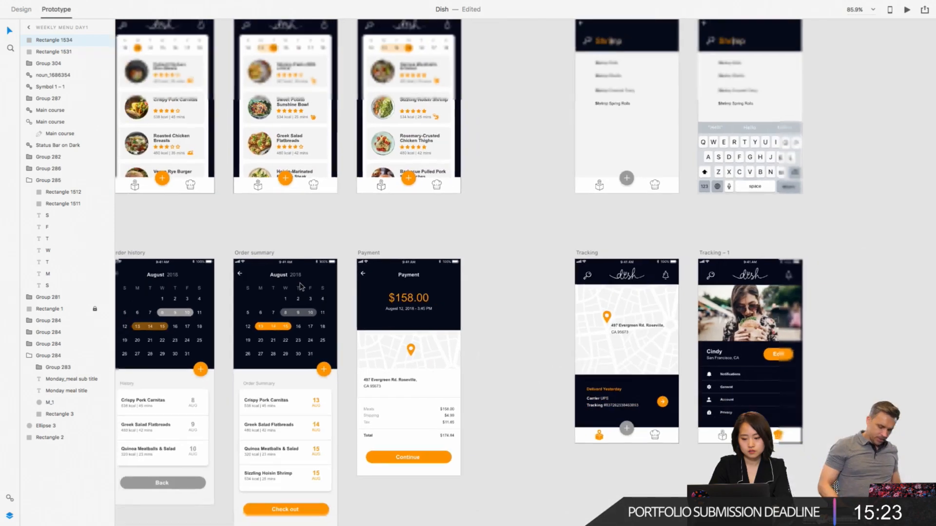
{"action": "left_click_drag", "start_coordinate": [165, 177], "coordinate": [661, 280]}
{"action": "left_click", "coordinate": [654, 204]}
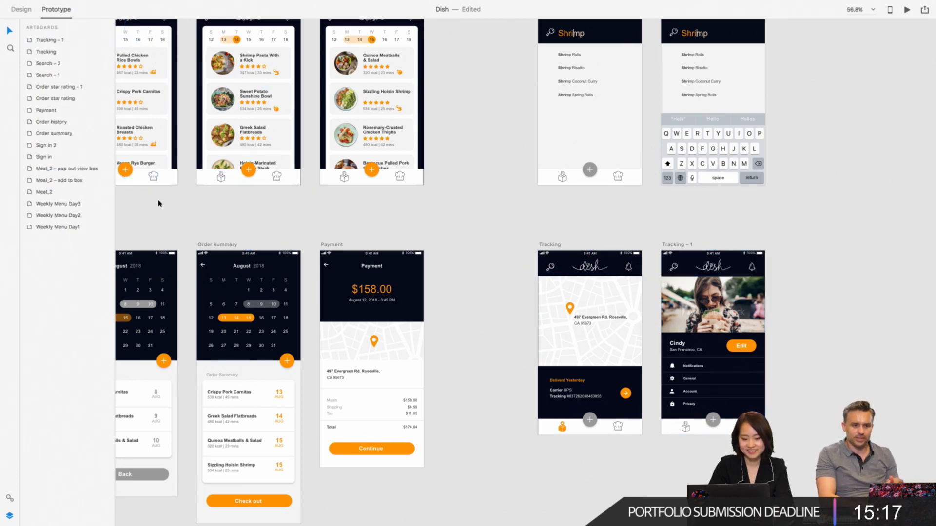
- Check the prototype links from the chef-hat icons on Weekly Menu Day1, Day2 and Day3
{"action": "left_click", "coordinate": [163, 181]}
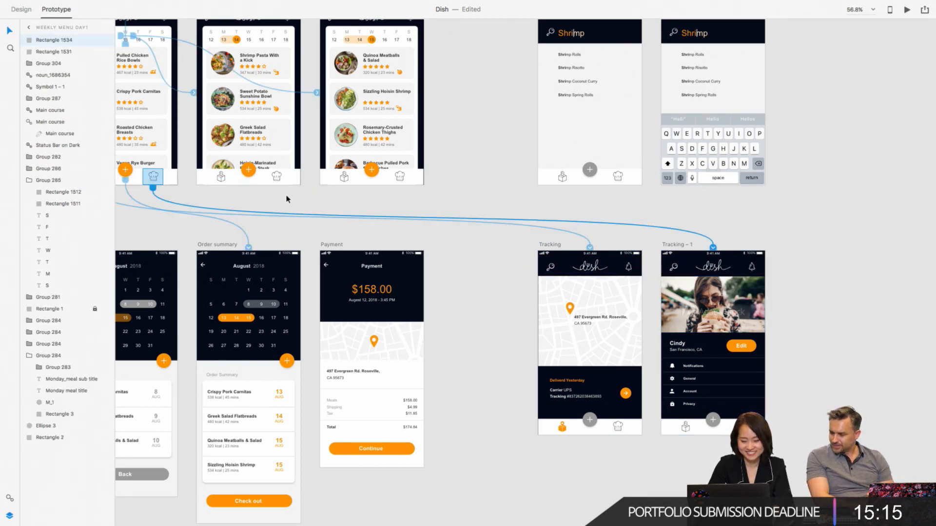
{"action": "left_click", "coordinate": [276, 176]}
{"action": "left_click", "coordinate": [399, 181]}
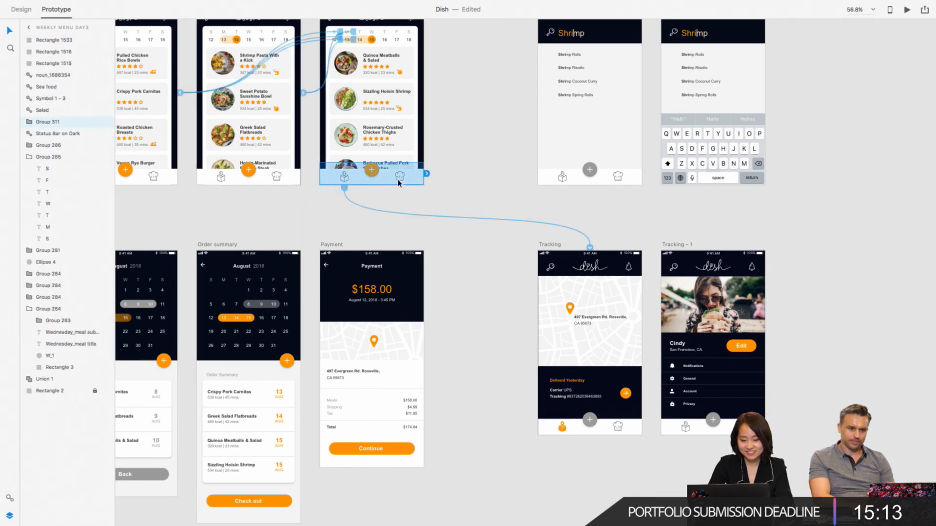
{"action": "double_click", "coordinate": [398, 183]}
{"action": "left_click", "coordinate": [466, 183]}
- Look over the full artboard layout, select the Sign in background image and open the device preview options
{"action": "scroll", "coordinate": [466, 183], "scroll_direction": "down", "scroll_amount": 3}
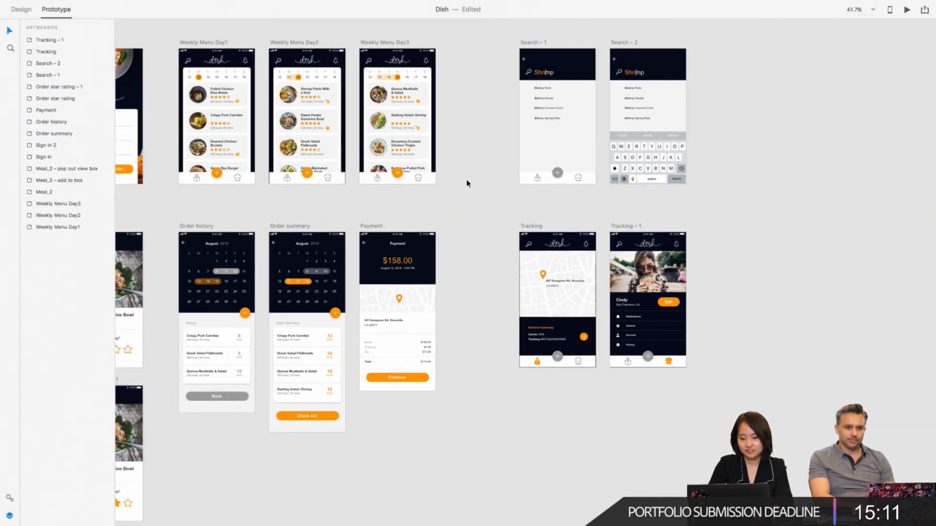
{"action": "scroll", "coordinate": [466, 183], "scroll_direction": "up", "scroll_amount": 2}
{"action": "scroll", "coordinate": [467, 183], "scroll_direction": "left", "scroll_amount": 2}
{"action": "scroll", "coordinate": [543, 132], "scroll_direction": "down", "scroll_amount": 1}
{"action": "scroll", "coordinate": [544, 132], "scroll_direction": "left", "scroll_amount": 3}
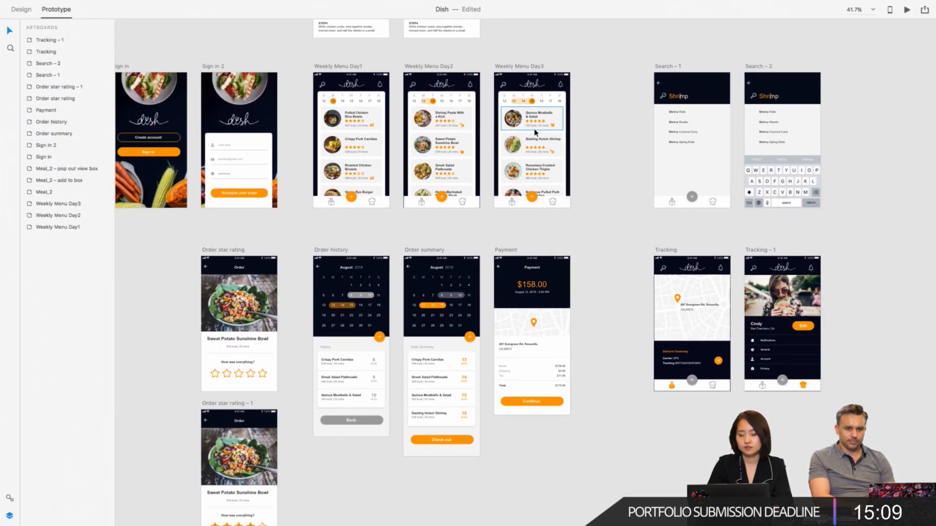
{"action": "left_click", "coordinate": [204, 81]}
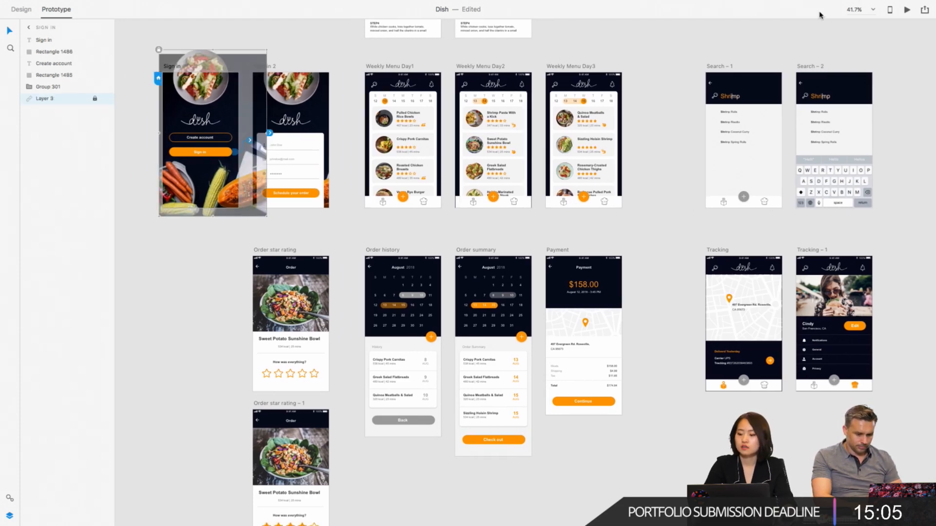
{"action": "left_click", "coordinate": [890, 11]}
{"action": "left_click", "coordinate": [806, 31]}
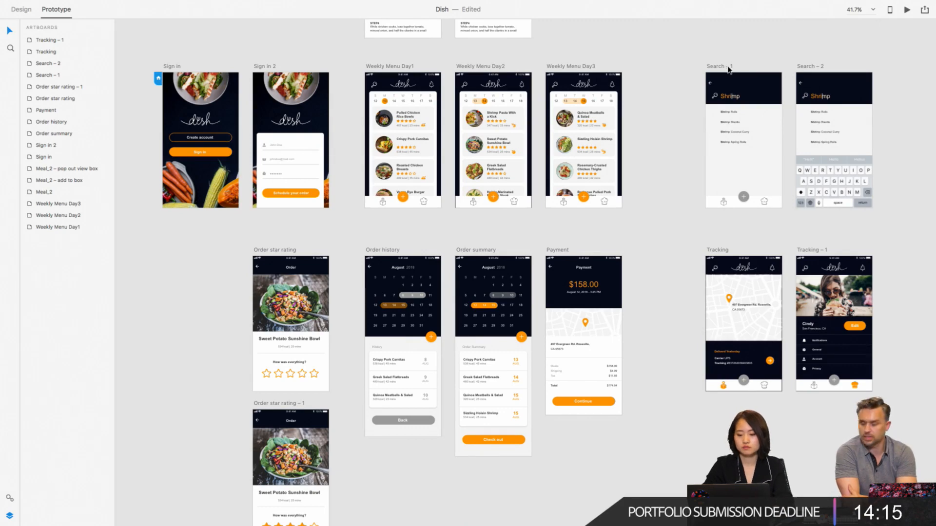
- Set the link target of the M weekday label on Weekly Menu Day3 to None, keeping the day hotspot's own link
{"action": "scroll", "coordinate": [729, 67], "scroll_direction": "up", "scroll_amount": 5}
{"action": "scroll", "coordinate": [587, 109], "scroll_direction": "left", "scroll_amount": 6}
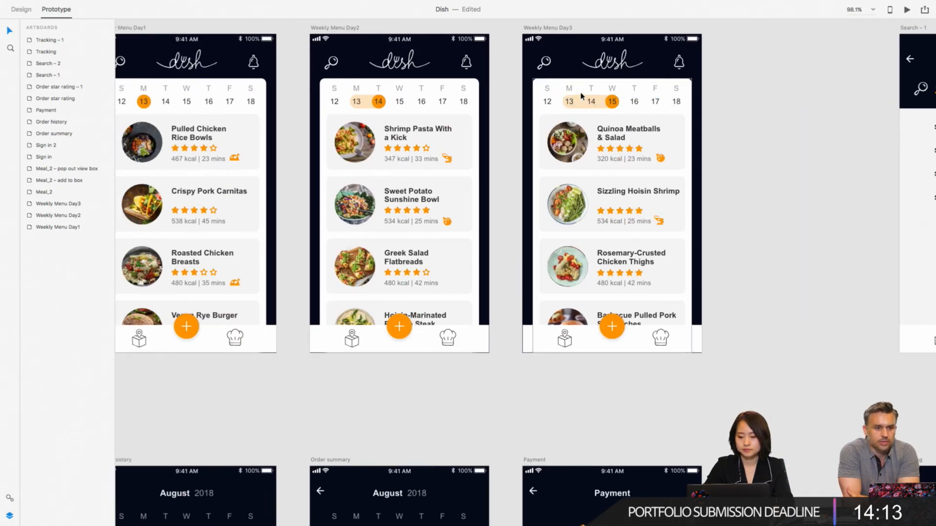
{"action": "left_click", "coordinate": [578, 97]}
{"action": "scroll", "coordinate": [580, 98], "scroll_direction": "left", "scroll_amount": 3}
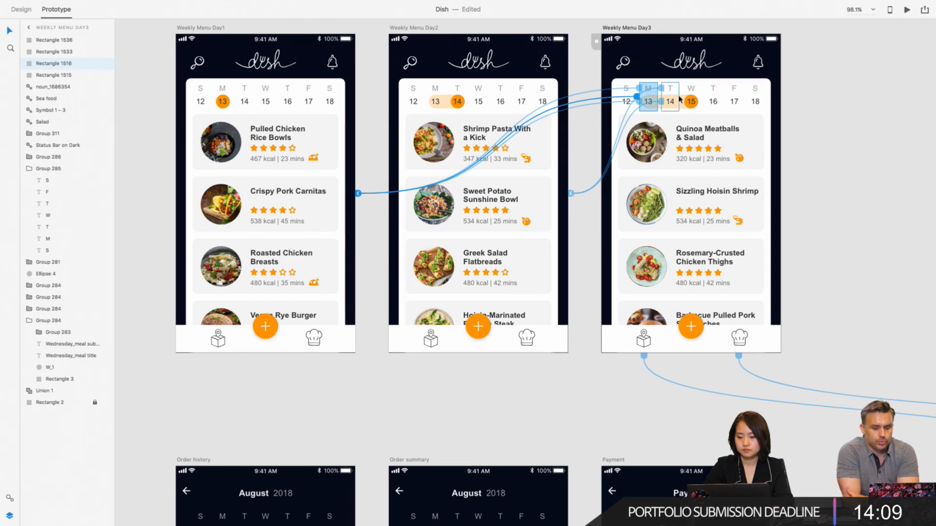
{"action": "left_click", "coordinate": [670, 102]}
{"action": "double_click", "coordinate": [650, 91]}
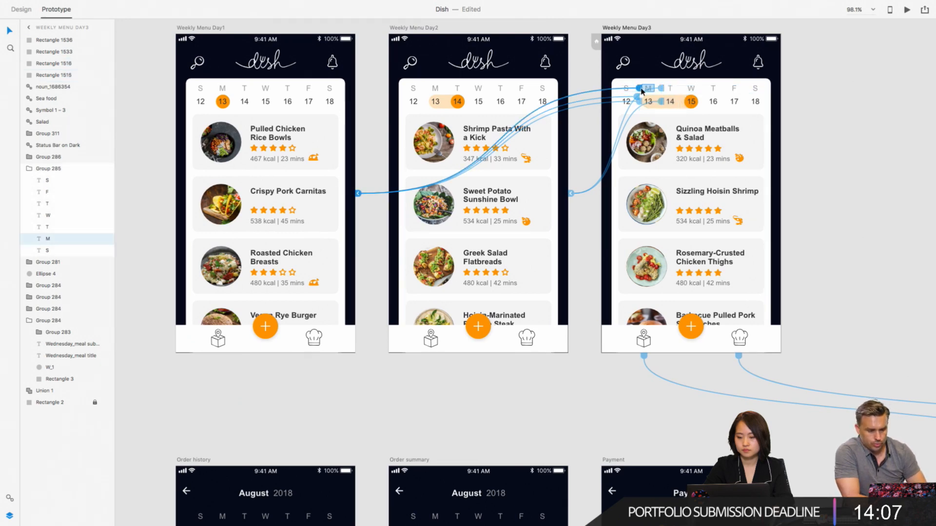
{"action": "scroll", "coordinate": [650, 91], "scroll_direction": "up", "scroll_amount": 5}
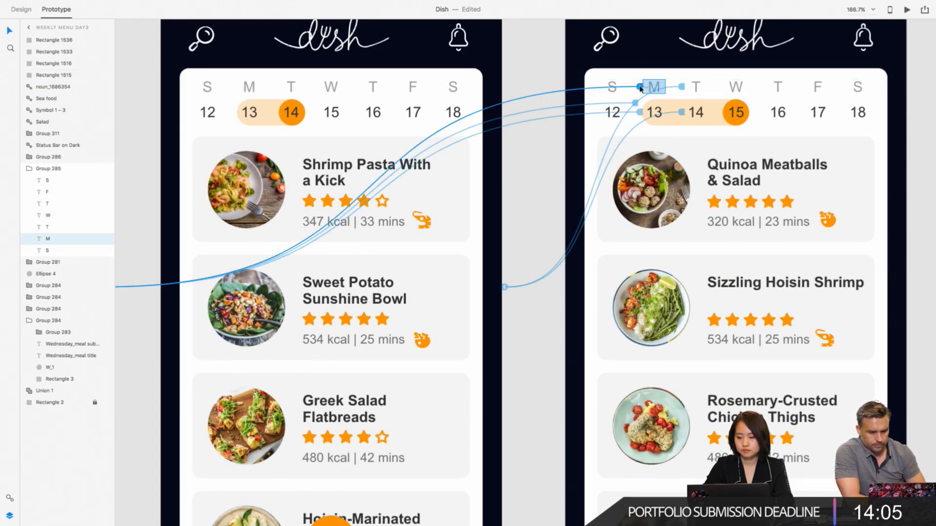
{"action": "key", "text": "Escape"}
{"action": "double_click", "coordinate": [643, 88]}
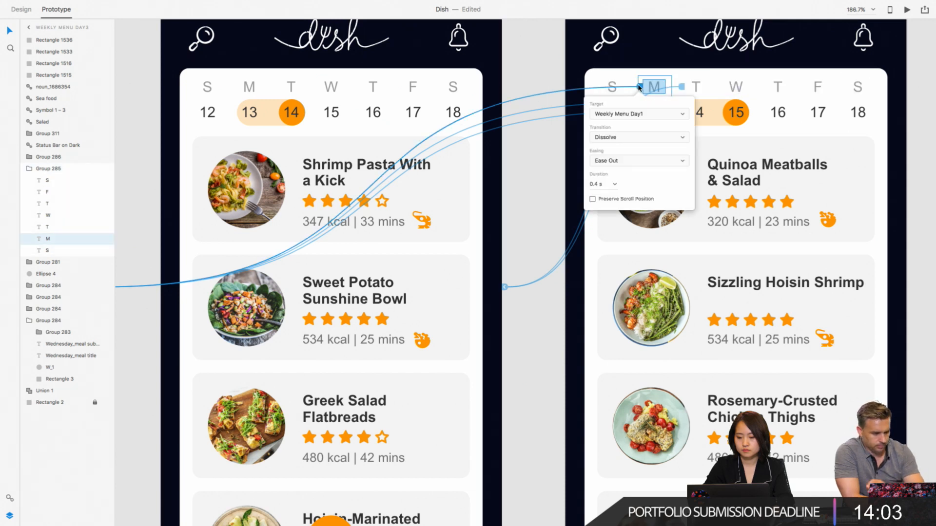
{"action": "left_click", "coordinate": [634, 115]}
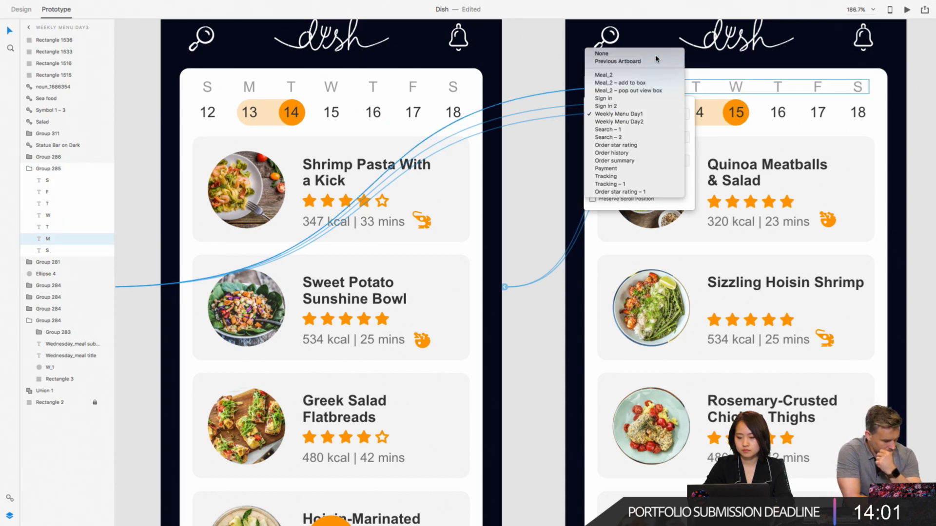
- Set the link target of the date number 13 on Weekly Menu Day3 to None
{"action": "left_click", "coordinate": [653, 114]}
{"action": "double_click", "coordinate": [642, 114]}
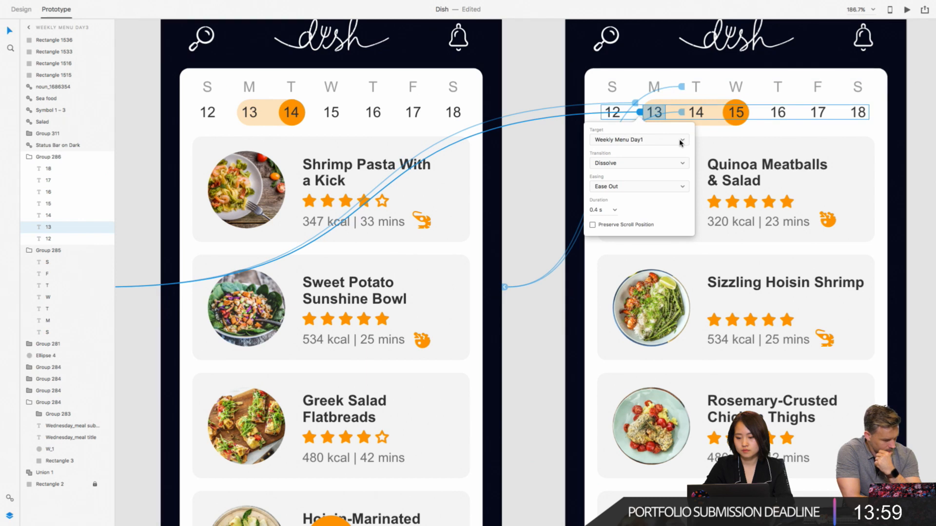
{"action": "left_click", "coordinate": [639, 140]}
{"action": "left_click", "coordinate": [604, 78]}
- Set the link target of the T weekday label above 14 on Weekly Menu Day3 to None
{"action": "left_click", "coordinate": [690, 88]}
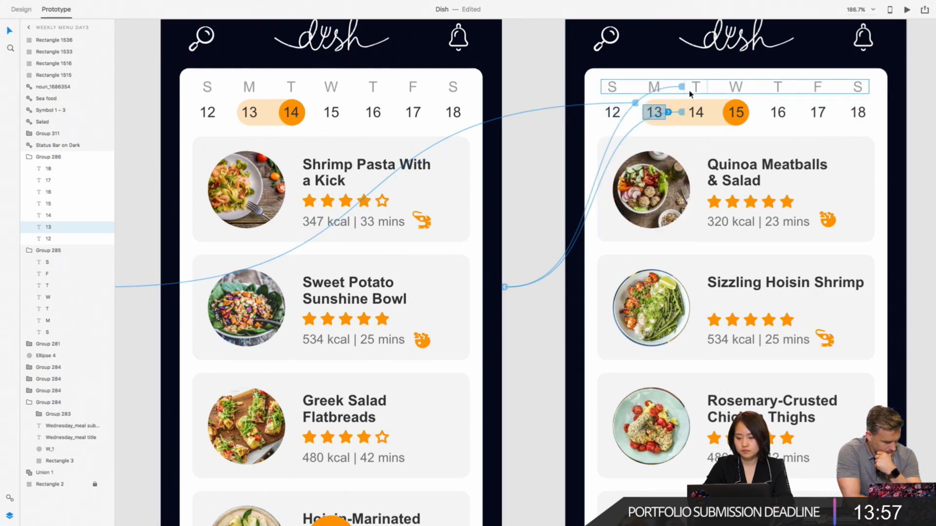
{"action": "double_click", "coordinate": [689, 87]}
{"action": "left_click", "coordinate": [692, 118]}
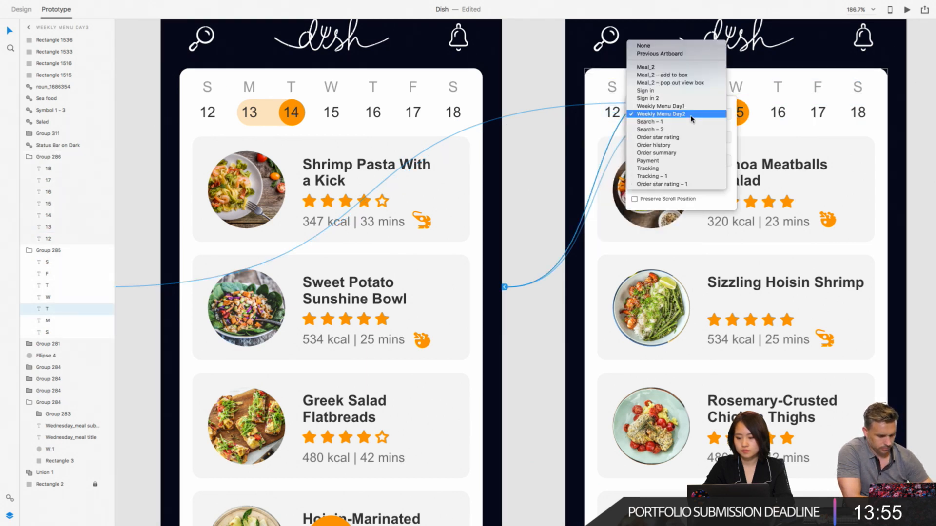
{"action": "left_click", "coordinate": [687, 53]}
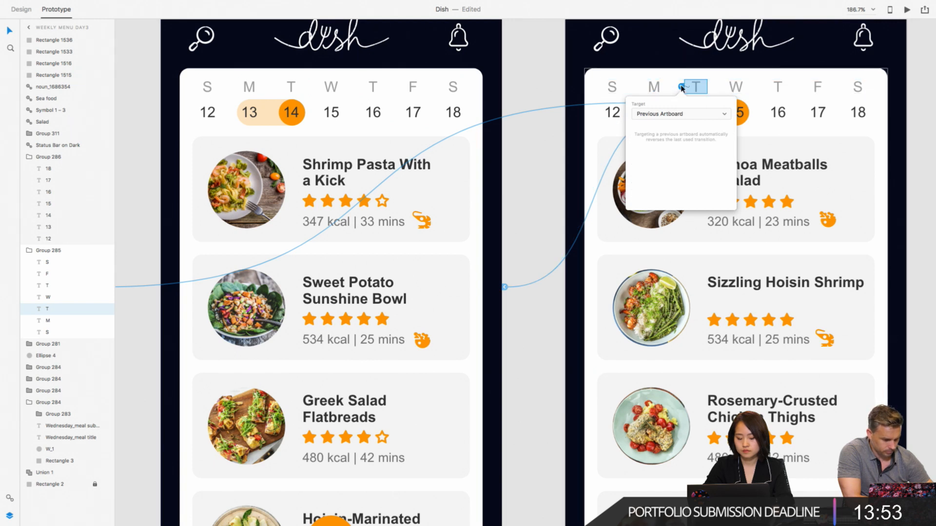
{"action": "left_click", "coordinate": [682, 89]}
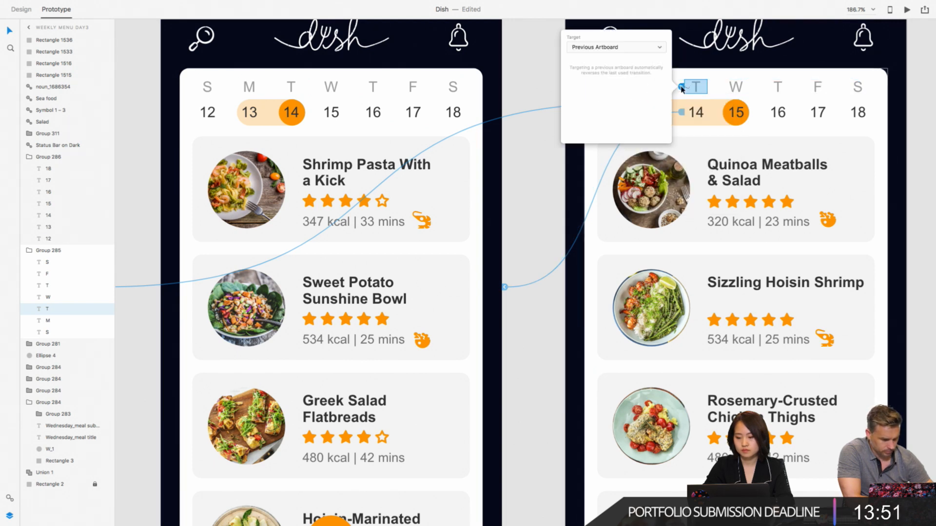
{"action": "left_click", "coordinate": [645, 46]}
{"action": "left_click", "coordinate": [643, 40]}
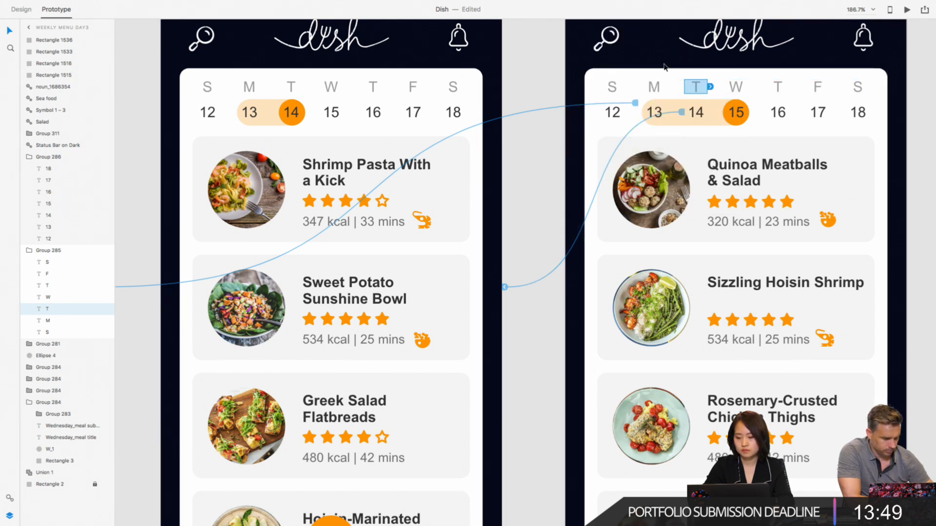
- Set the link target of the date number 14 on Weekly Menu Day3 to None
{"action": "left_click", "coordinate": [695, 112]}
{"action": "left_click", "coordinate": [684, 139]}
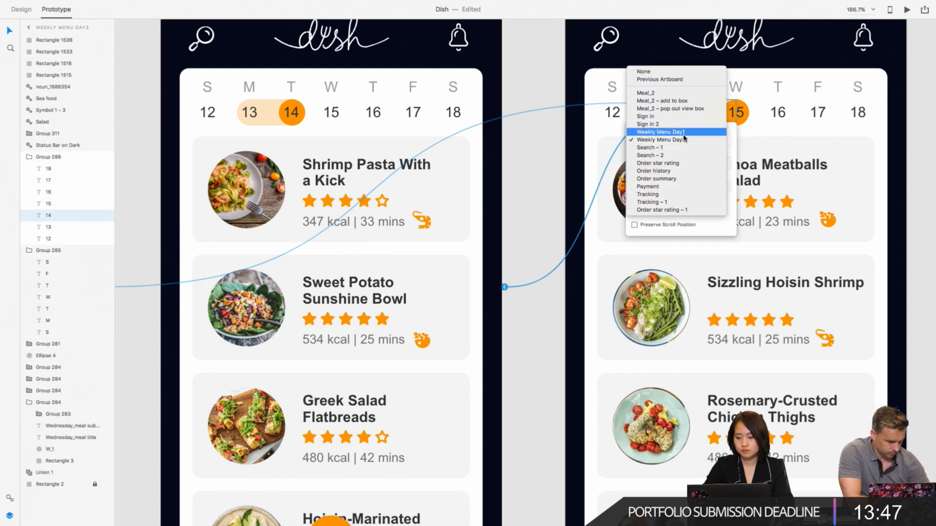
{"action": "left_click", "coordinate": [680, 71]}
{"action": "left_click", "coordinate": [551, 134]}
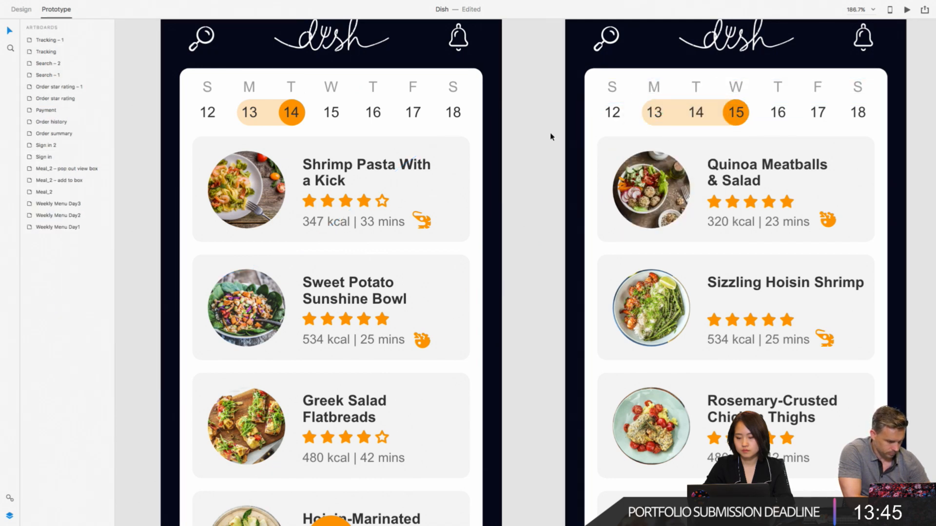
- Link the invisible hotspot over the T 14 day on Weekly Menu Day3 to the Weekly Menu Day2 artboard
{"action": "left_click", "coordinate": [653, 95]}
{"action": "scroll", "coordinate": [496, 200], "scroll_direction": "down", "scroll_amount": 5}
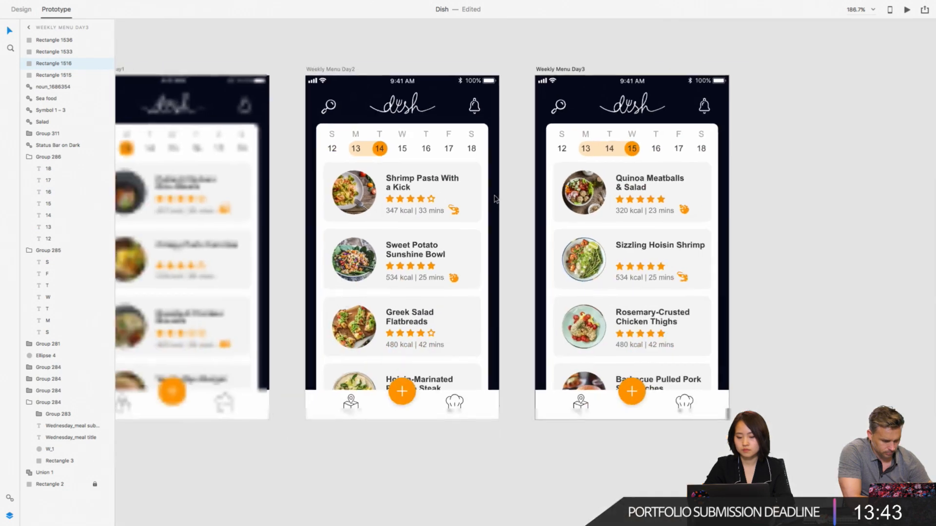
{"action": "scroll", "coordinate": [495, 199], "scroll_direction": "left", "scroll_amount": 3}
{"action": "left_click", "coordinate": [714, 113]}
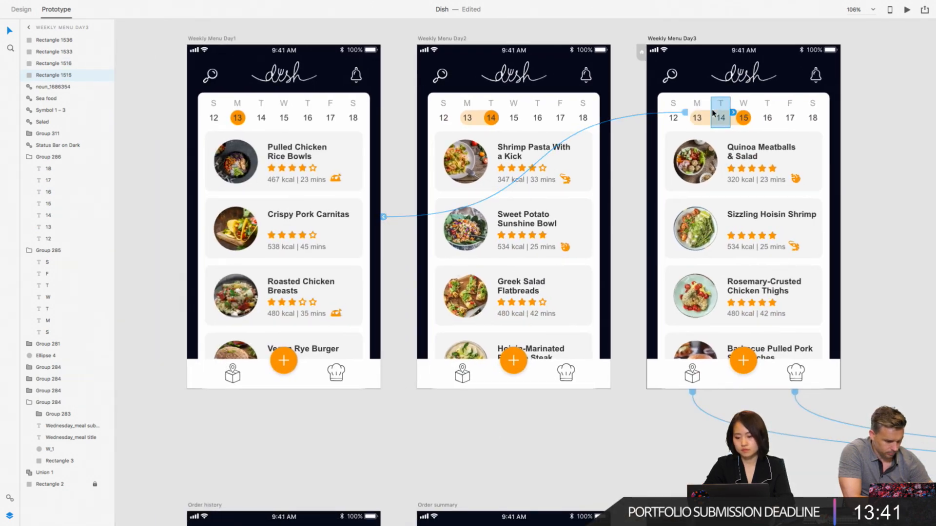
{"action": "left_click_drag", "start_coordinate": [733, 112], "coordinate": [613, 173]}
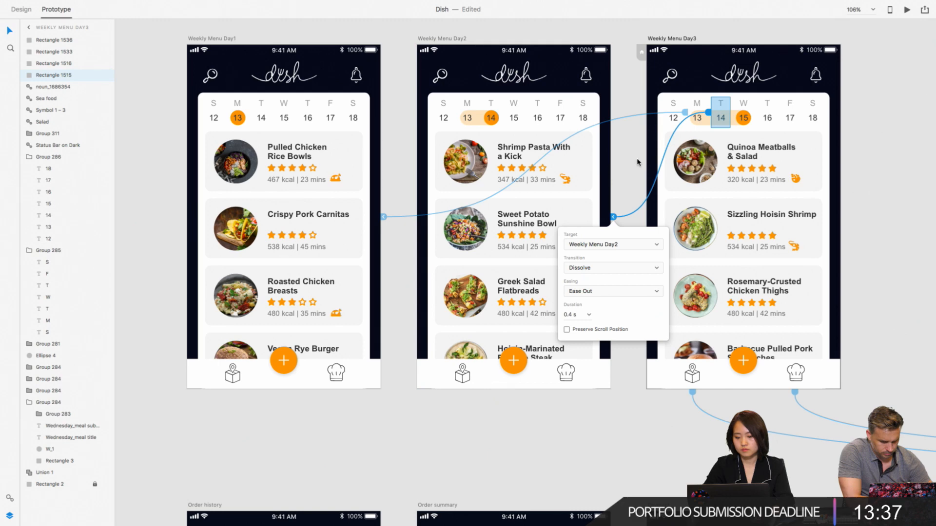
{"action": "left_click", "coordinate": [637, 162]}
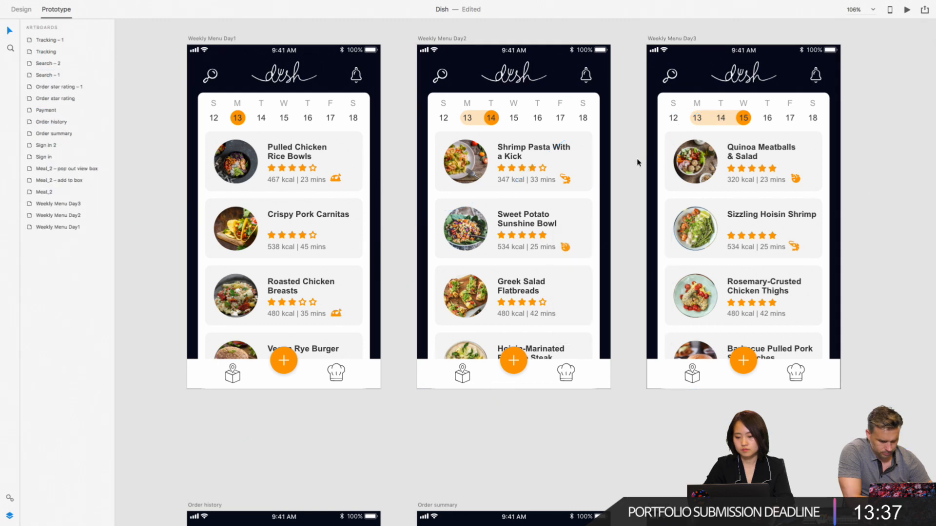
- Preview the prototype from Weekly Menu Day3, testing days 14 and 13 and opening and closing the Pulled Chicken Rice Bowls details
{"action": "left_click", "coordinate": [676, 38]}
{"action": "left_click", "coordinate": [906, 9]}
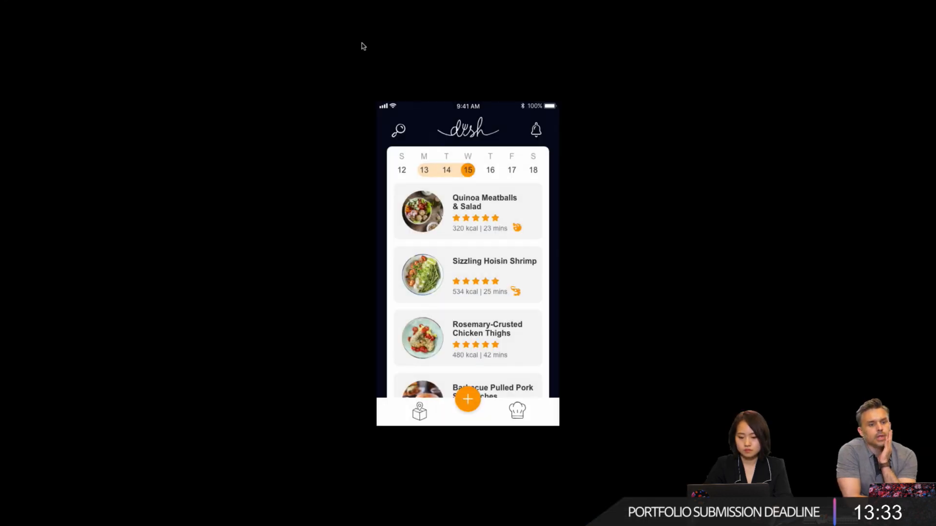
{"action": "left_click", "coordinate": [447, 169]}
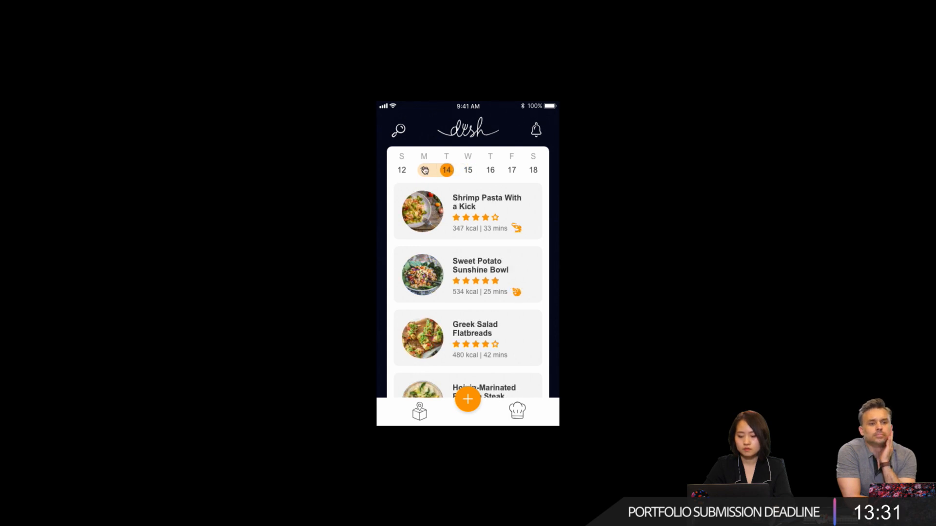
{"action": "left_click", "coordinate": [425, 169]}
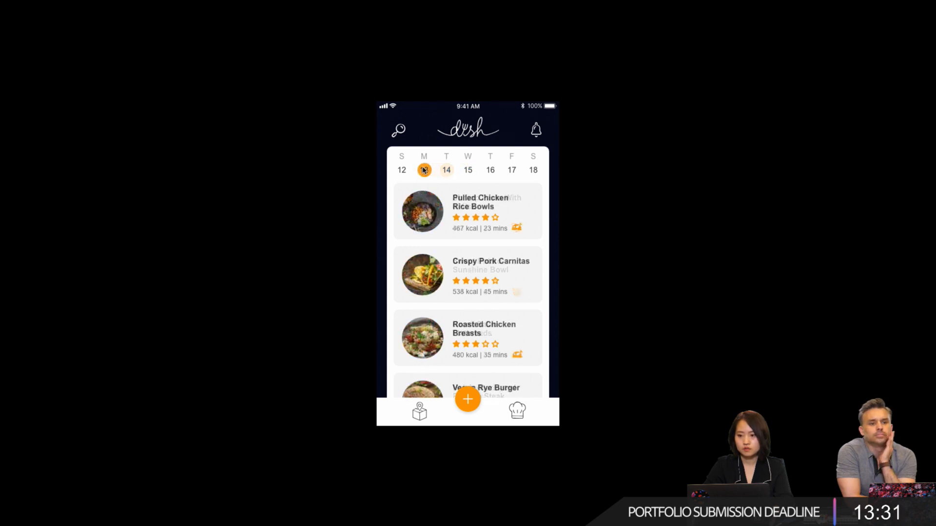
{"action": "left_click", "coordinate": [425, 213]}
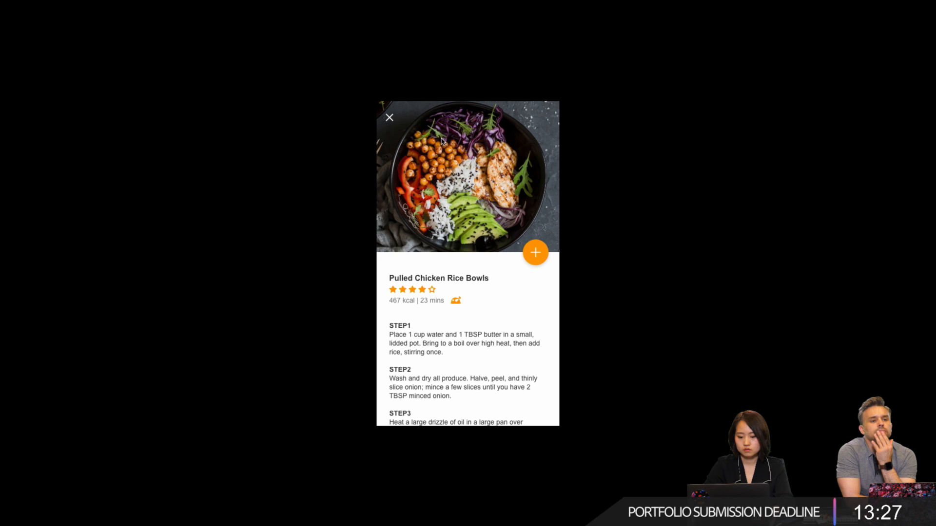
{"action": "left_click", "coordinate": [389, 117]}
{"action": "left_click", "coordinate": [435, 207]}
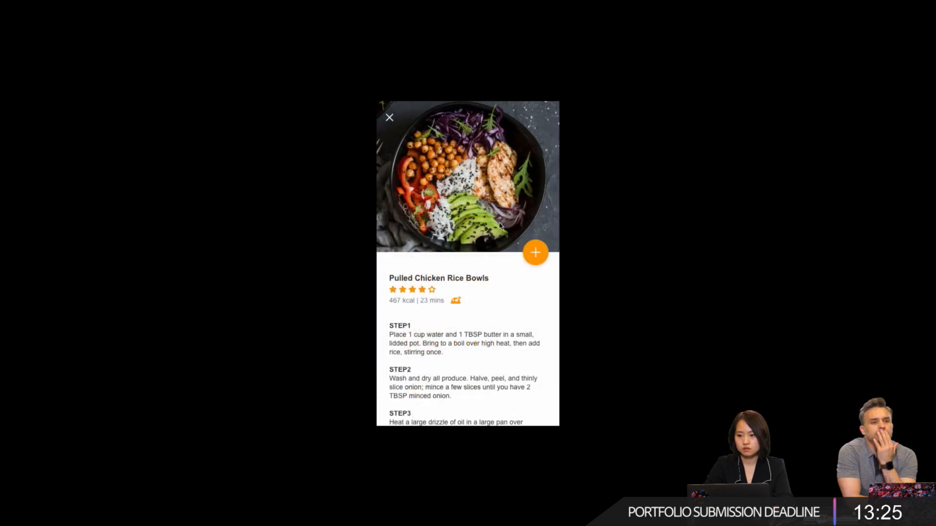
- Test adding the meal to the box, viewing the order summary and reaching the profile page, and leave the full-screen preview
{"action": "left_click", "coordinate": [536, 257]}
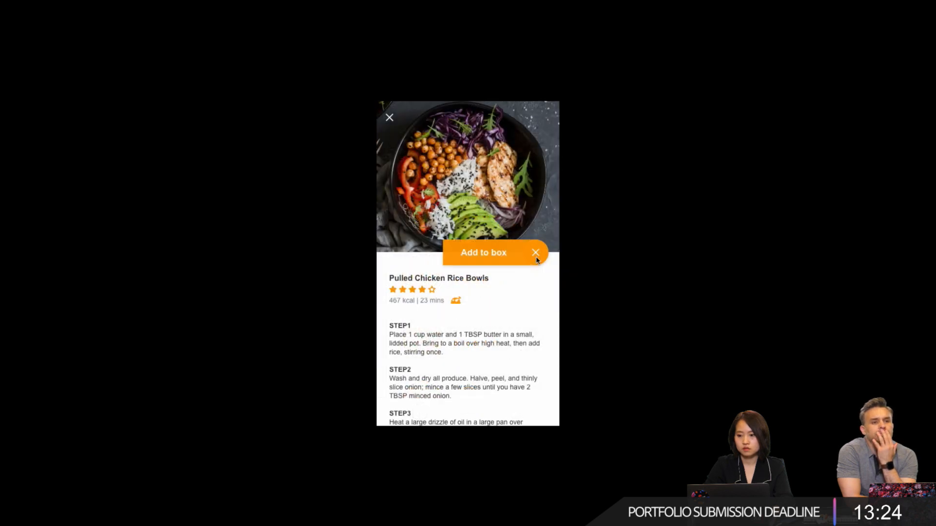
{"action": "left_click", "coordinate": [476, 252]}
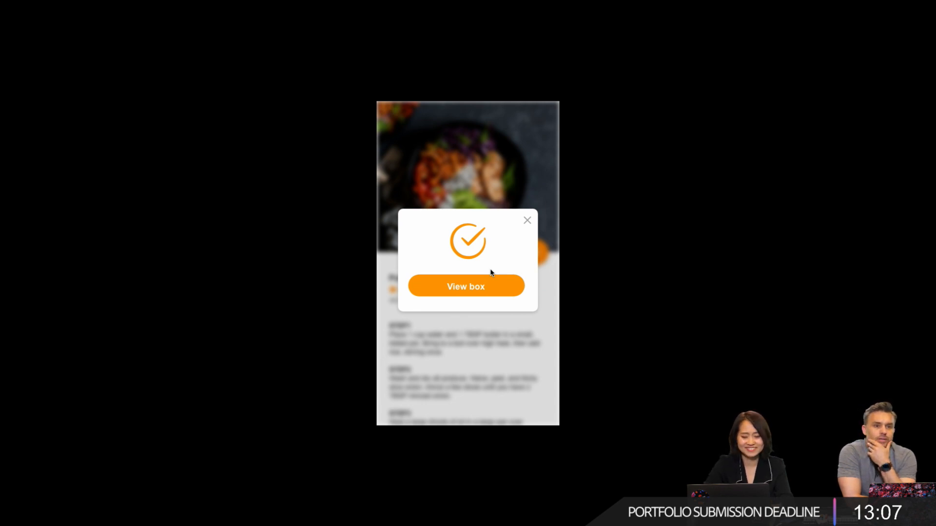
{"action": "left_click", "coordinate": [481, 287]}
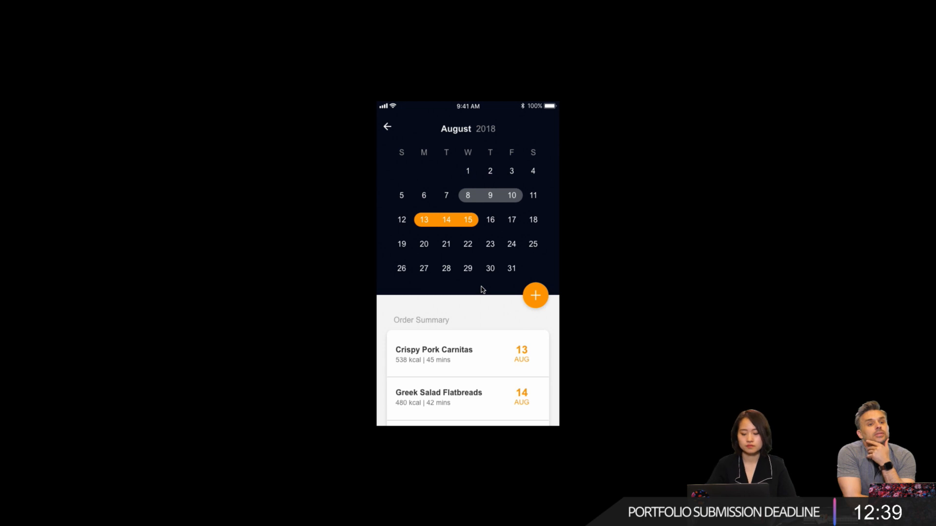
{"action": "left_click", "coordinate": [388, 127]}
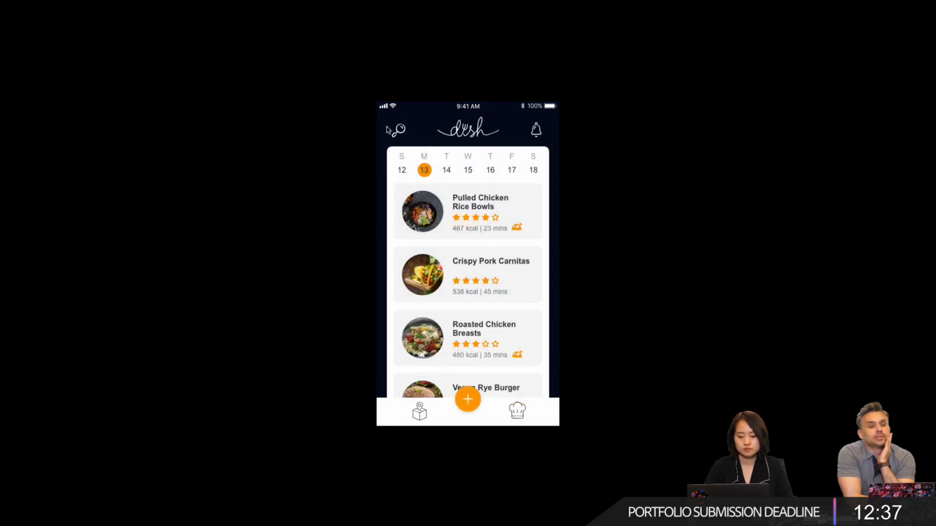
{"action": "left_click", "coordinate": [517, 413]}
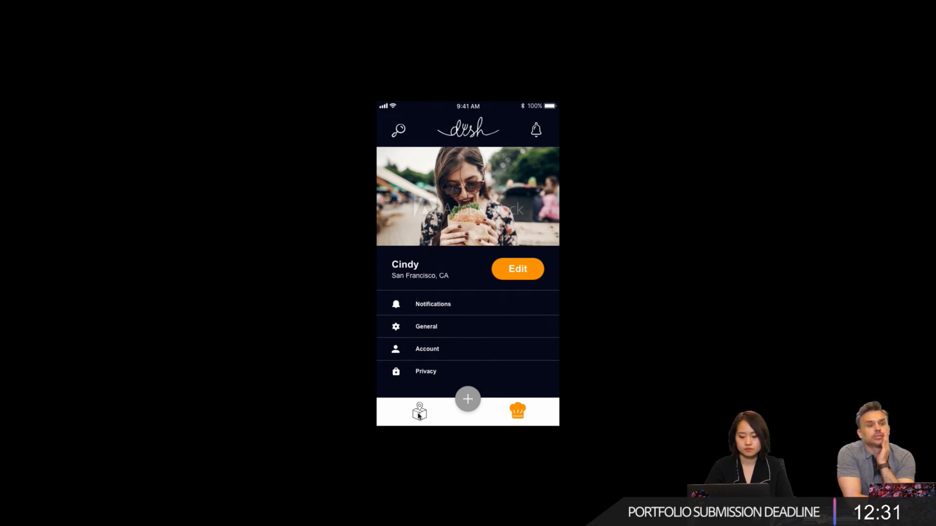
{"action": "key", "text": "Escape"}
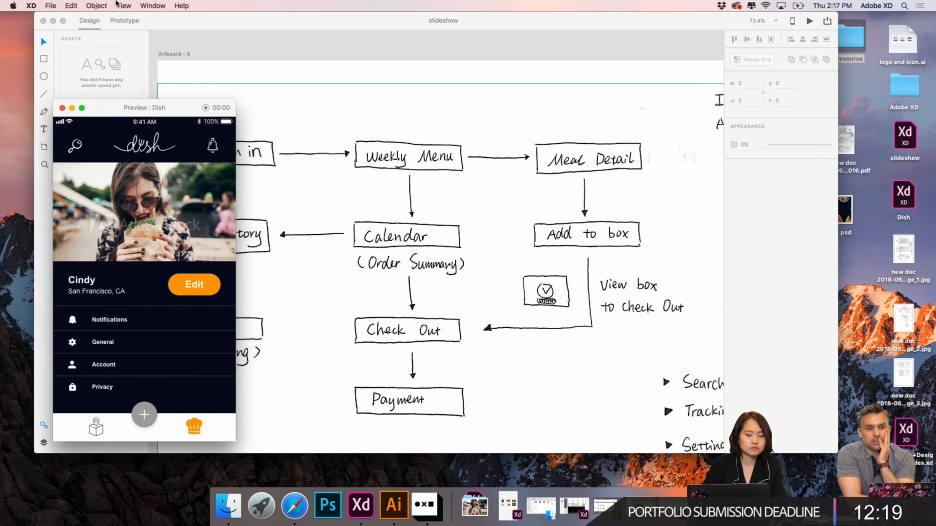
- Minimize the slideshow document, return to Dish and publish its prototype with comments allowed and hotspot hints shown
{"action": "left_click", "coordinate": [53, 21]}
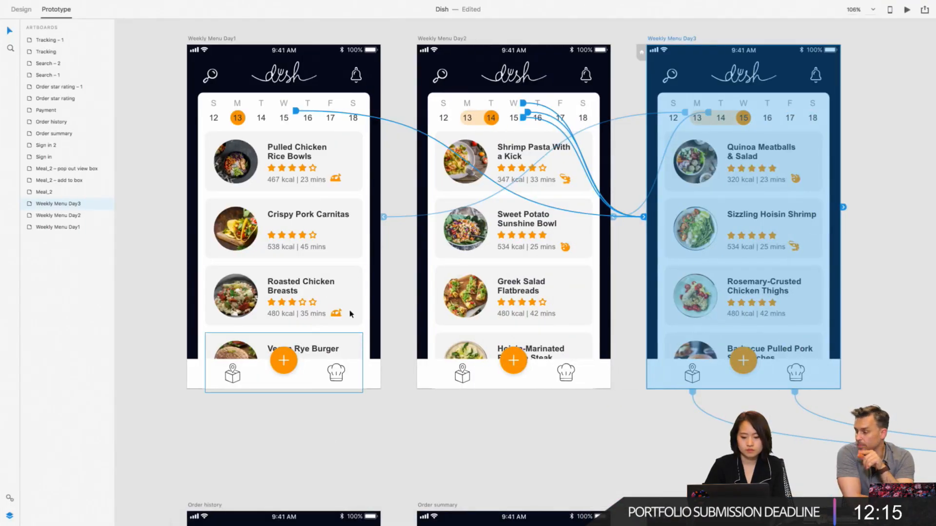
{"action": "left_click", "coordinate": [396, 303]}
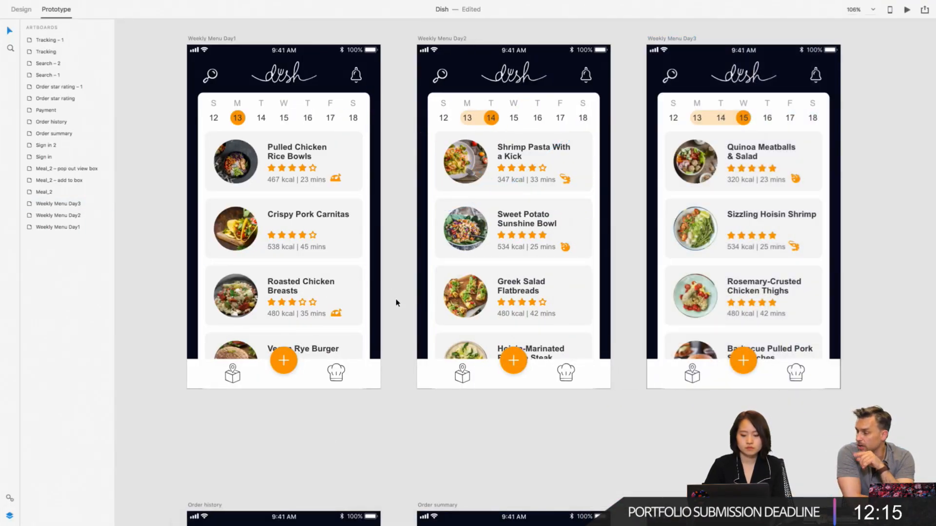
{"action": "left_click", "coordinate": [925, 10]}
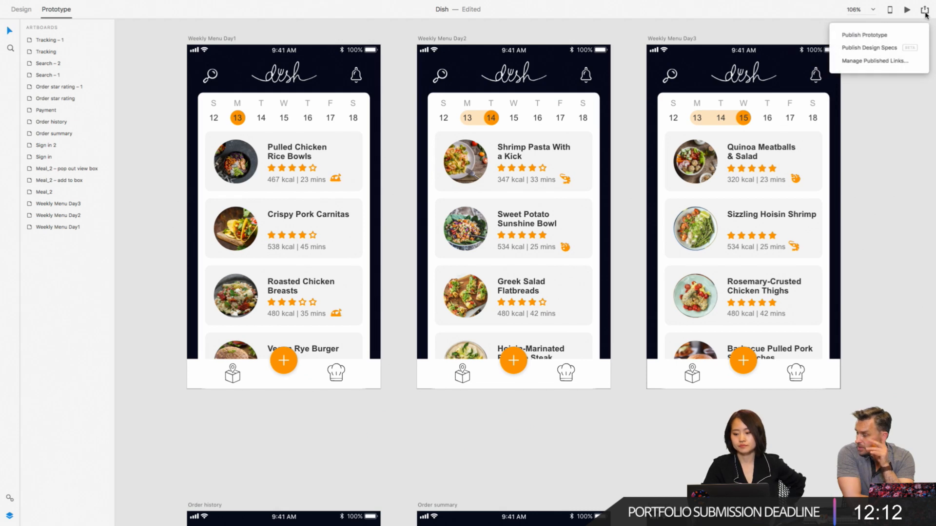
{"action": "left_click", "coordinate": [880, 36]}
{"action": "left_click", "coordinate": [851, 198]}
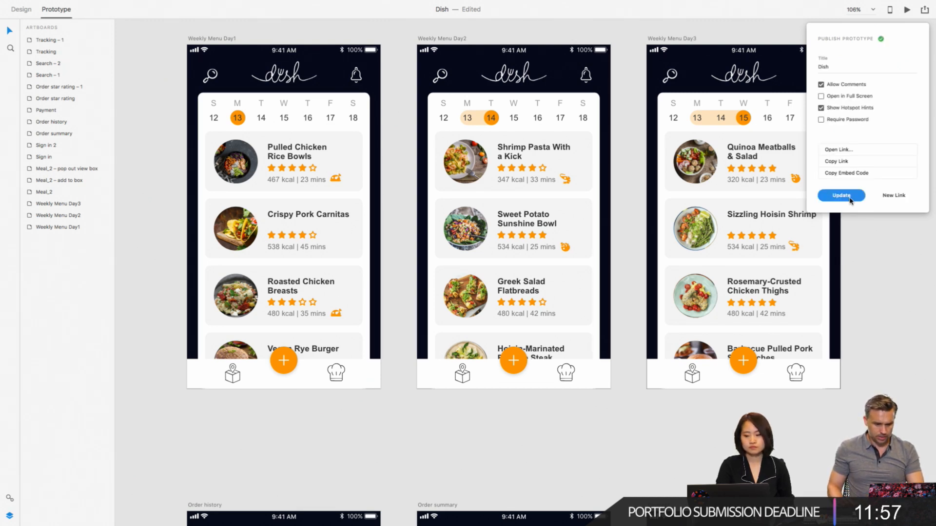
{"action": "left_click", "coordinate": [866, 247]}
- Copy the invisible box-icon hotspot from Weekly Menu Day2 onto the box icon of Tracking – 1, keeping its link to Tracking
{"action": "scroll", "coordinate": [866, 248], "scroll_direction": "right", "scroll_amount": 2}
{"action": "scroll", "coordinate": [865, 247], "scroll_direction": "down", "scroll_amount": 5}
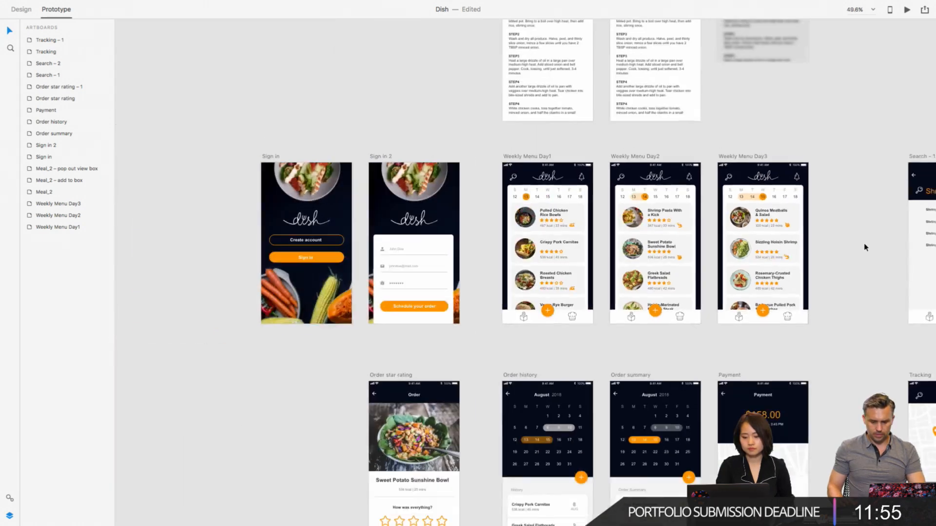
{"action": "scroll", "coordinate": [865, 247], "scroll_direction": "right", "scroll_amount": 5}
{"action": "scroll", "coordinate": [865, 247], "scroll_direction": "down", "scroll_amount": 3}
{"action": "scroll", "coordinate": [865, 247], "scroll_direction": "right", "scroll_amount": 2}
{"action": "scroll", "coordinate": [865, 247], "scroll_direction": "down", "scroll_amount": 1}
{"action": "scroll", "coordinate": [754, 273], "scroll_direction": "up", "scroll_amount": 3}
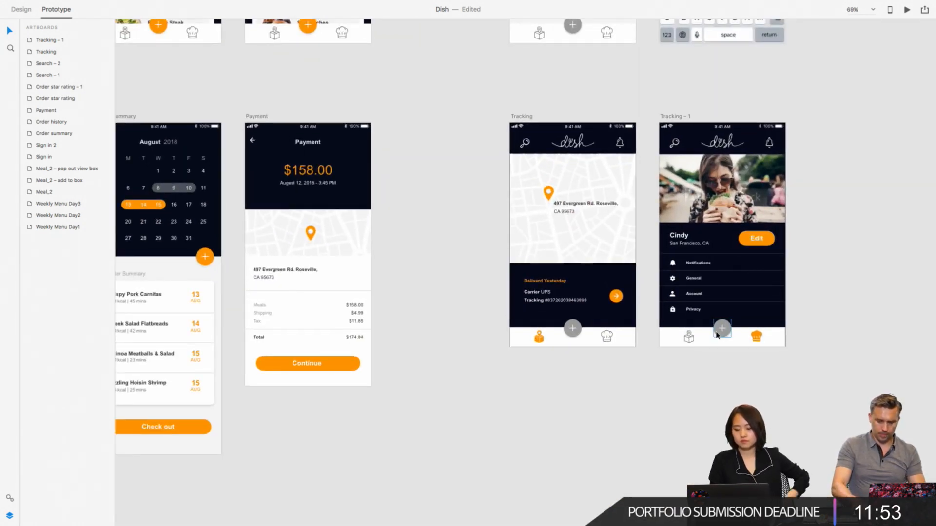
{"action": "left_click", "coordinate": [688, 340]}
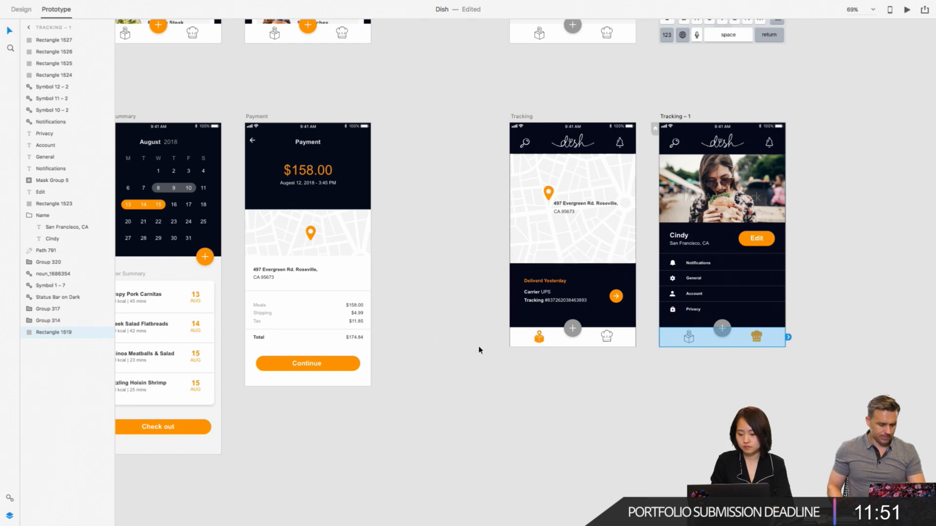
{"action": "scroll", "coordinate": [428, 329], "scroll_direction": "down", "scroll_amount": 5}
{"action": "left_click", "coordinate": [265, 170]}
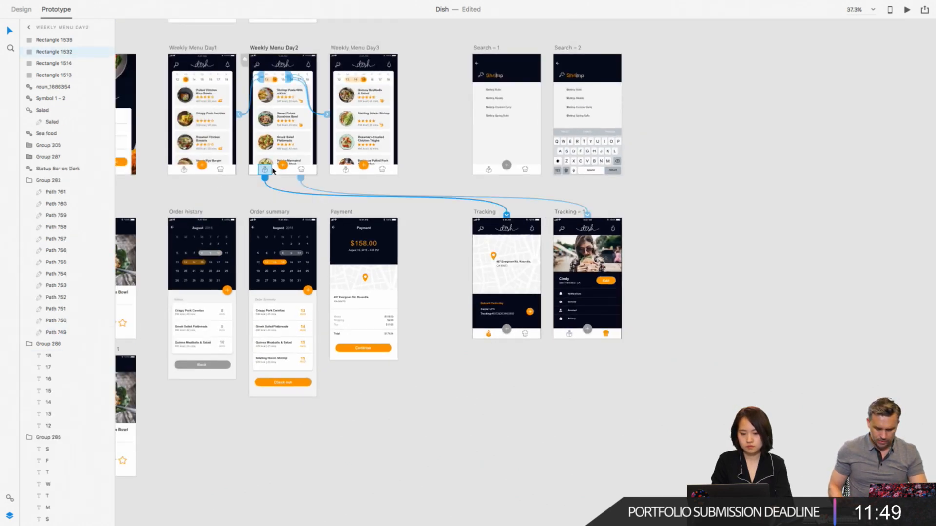
{"action": "left_click", "coordinate": [606, 263]}
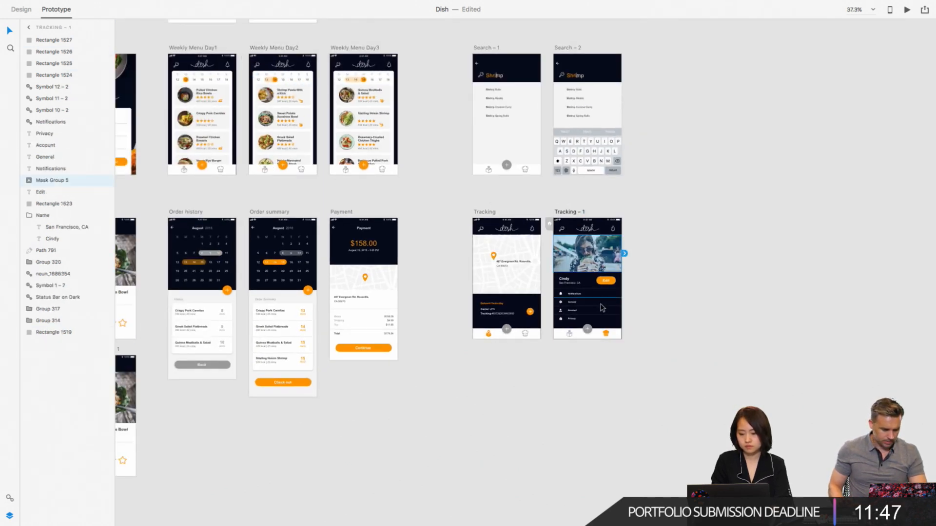
{"action": "left_click", "coordinate": [602, 310]}
{"action": "scroll", "coordinate": [601, 309], "scroll_direction": "down", "scroll_amount": 2}
{"action": "left_click", "coordinate": [575, 293]}
{"action": "scroll", "coordinate": [575, 292], "scroll_direction": "up", "scroll_amount": 5}
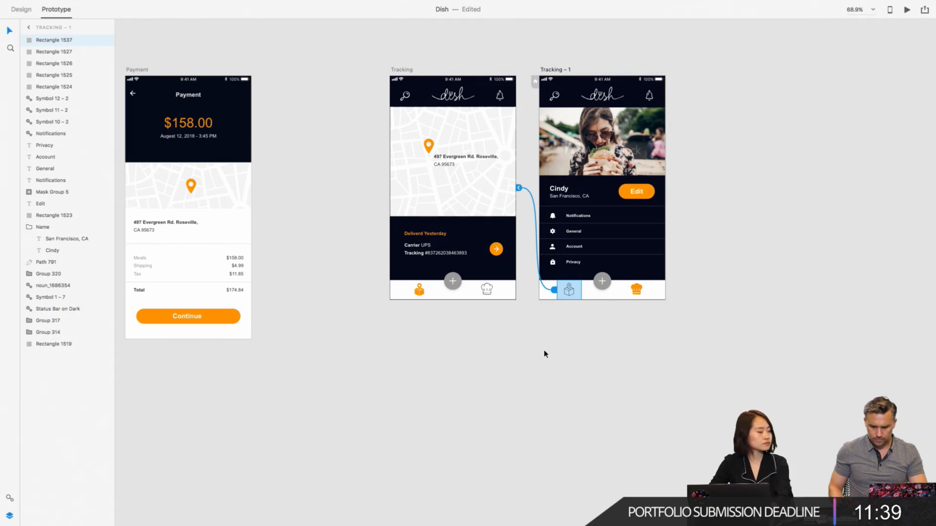
{"action": "key", "text": "Escape"}
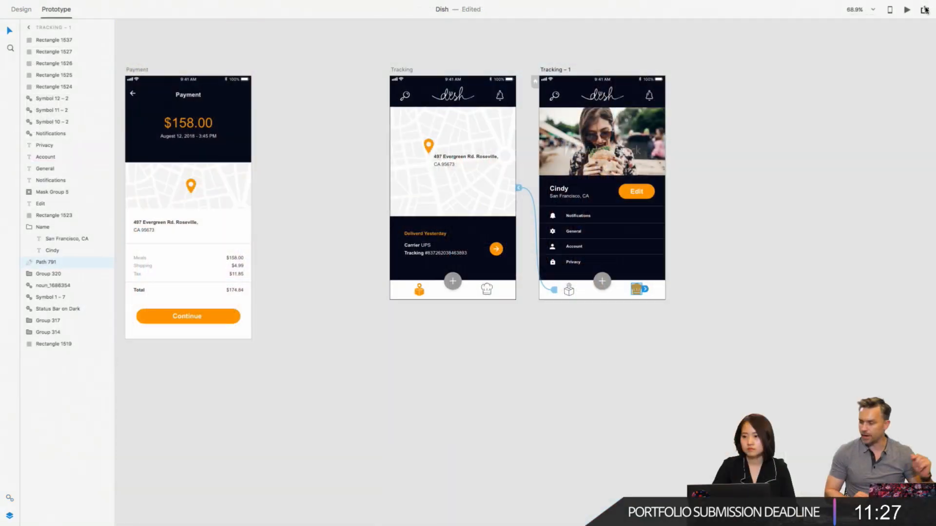
- Open the prototype publishing options, choose a new private link for 03_Sharing_final and view its invite settings
{"action": "left_click", "coordinate": [925, 10]}
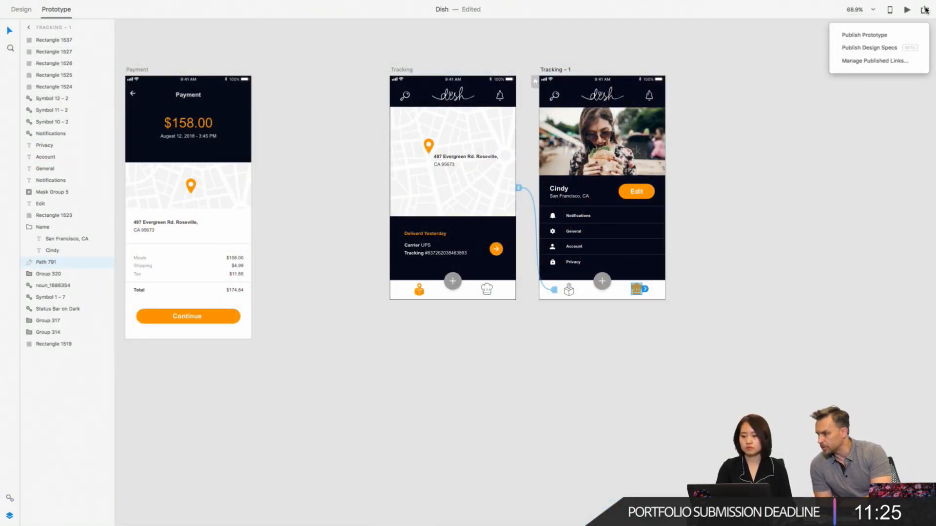
{"action": "left_click", "coordinate": [882, 36]}
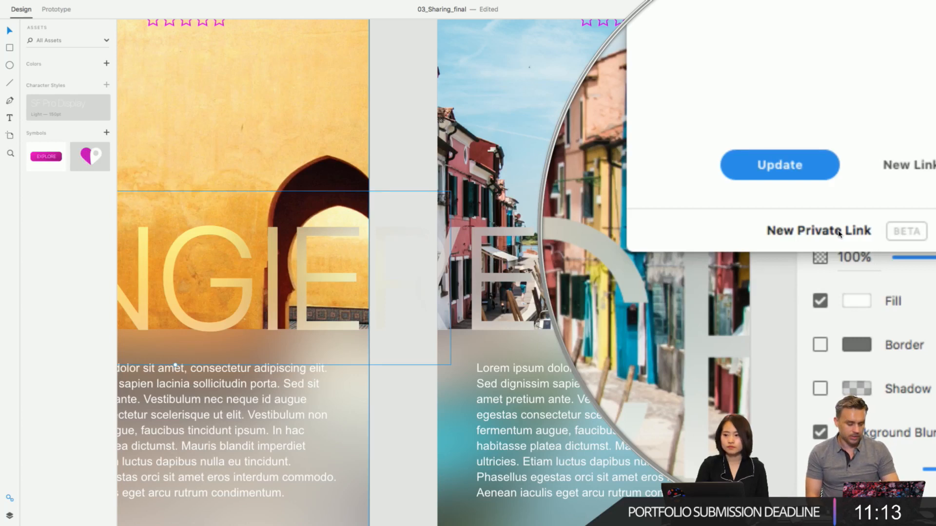
{"action": "left_click", "coordinate": [838, 233]}
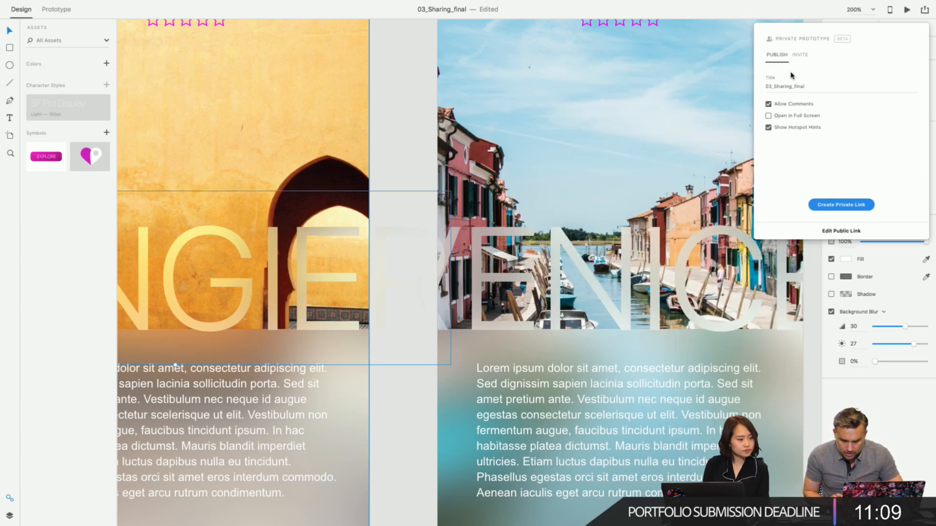
{"action": "left_click", "coordinate": [796, 58]}
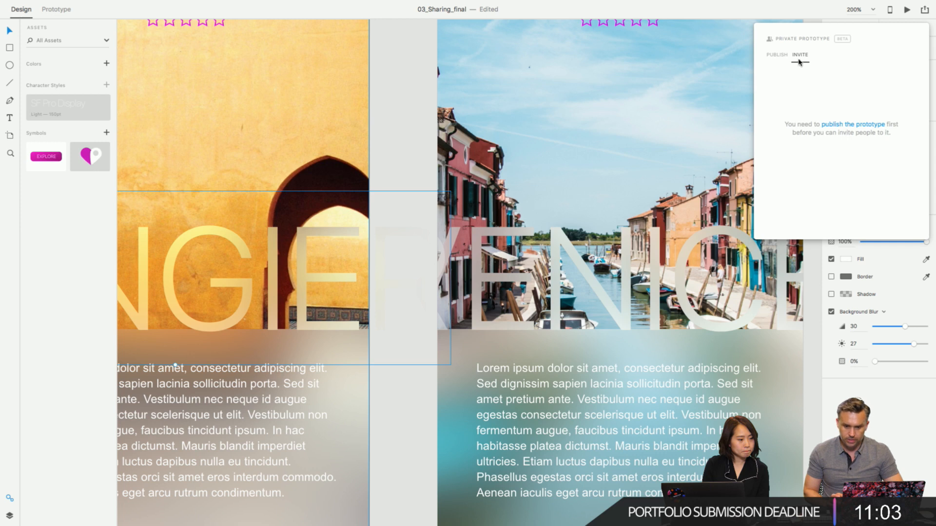
- Return to the publish settings and create a private link for 03_Sharing_final with comments allowed and hotspot hints shown
{"action": "left_click", "coordinate": [776, 55]}
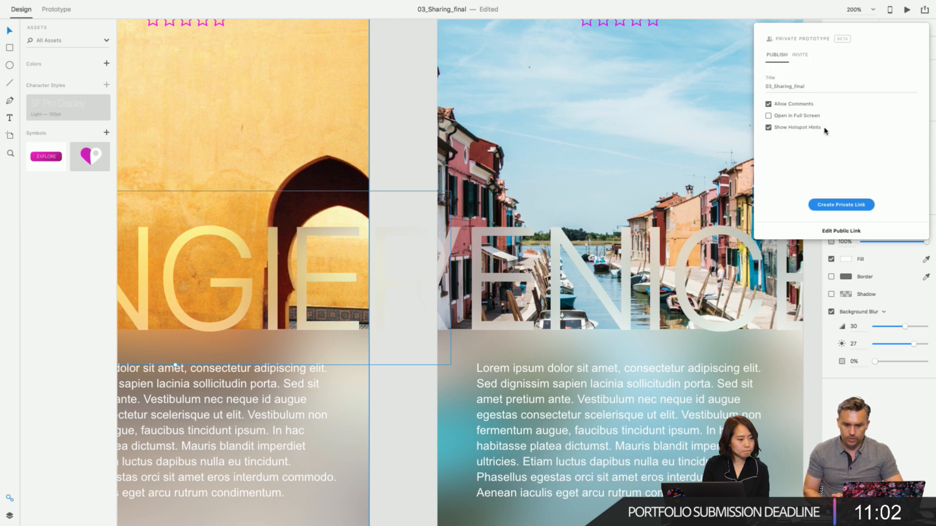
{"action": "left_click", "coordinate": [837, 205]}
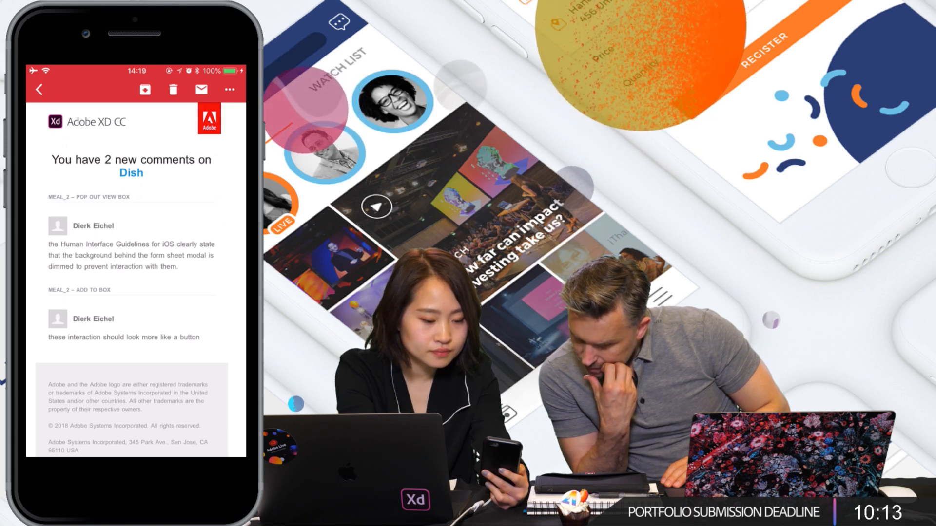
- Return to the phone's mail inbox and reopen the latest Adobe XD message about new comments on Dish
{"action": "left_click", "coordinate": [39, 90]}
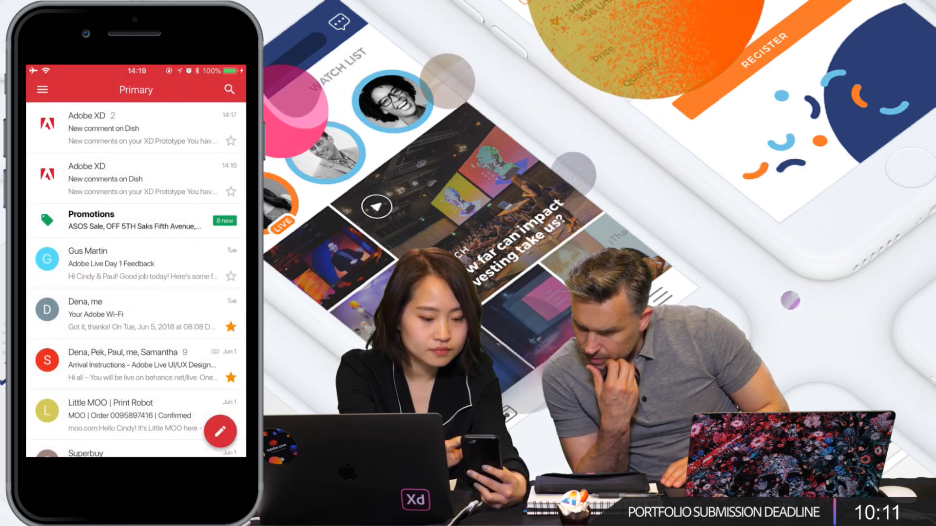
{"action": "left_click", "coordinate": [131, 129]}
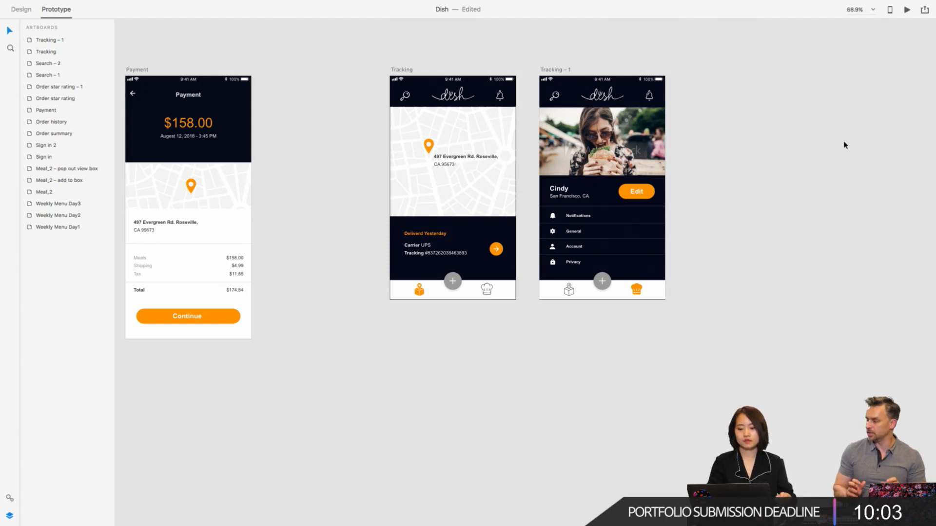
- Draw a rectangle about 77 × 58 over the chef-hat icon of Tracking – 1 and remove its fill and border
{"action": "left_click", "coordinate": [923, 13]}
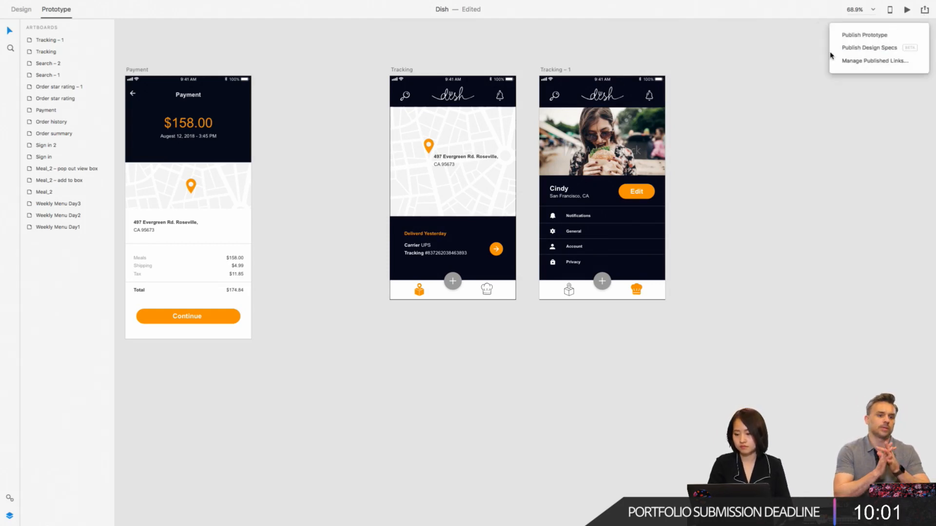
{"action": "left_click", "coordinate": [814, 59]}
{"action": "left_click", "coordinate": [637, 289]}
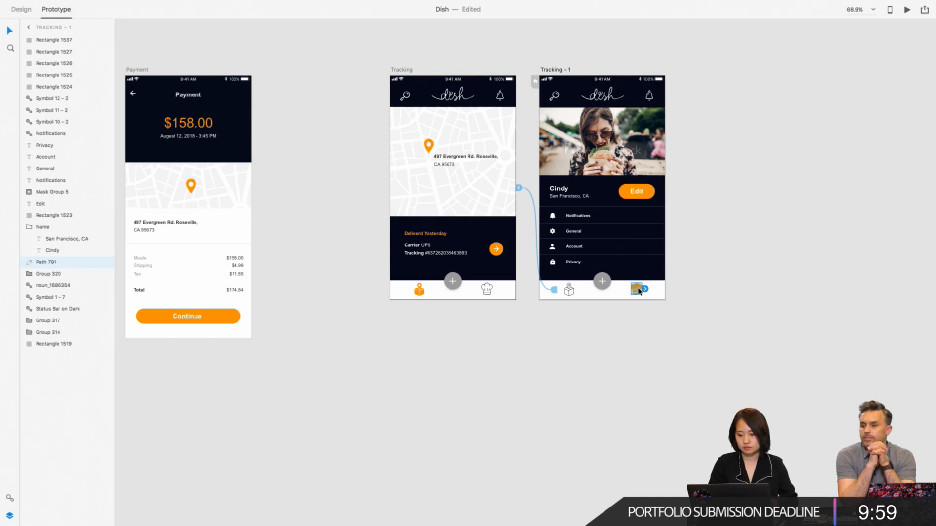
{"action": "left_click", "coordinate": [22, 10]}
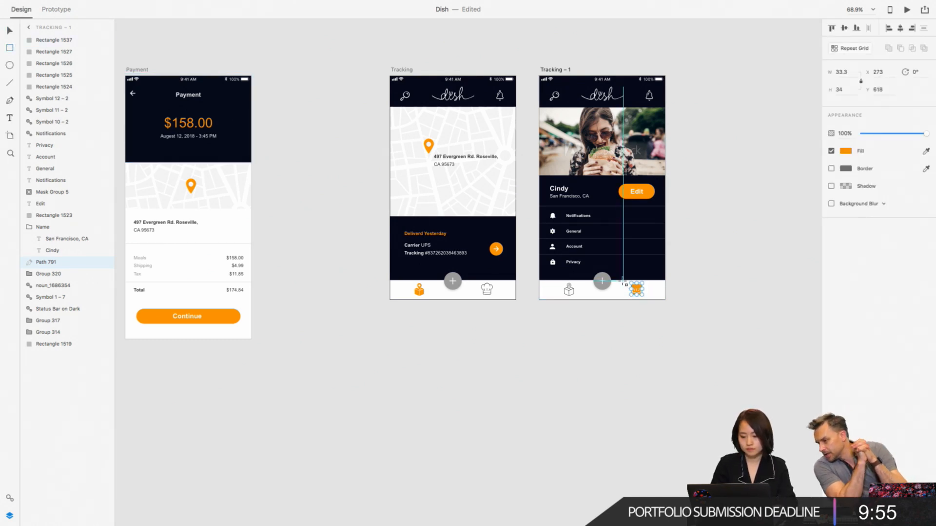
{"action": "left_click_drag", "start_coordinate": [624, 281], "coordinate": [648, 300]}
{"action": "left_click", "coordinate": [831, 168]}
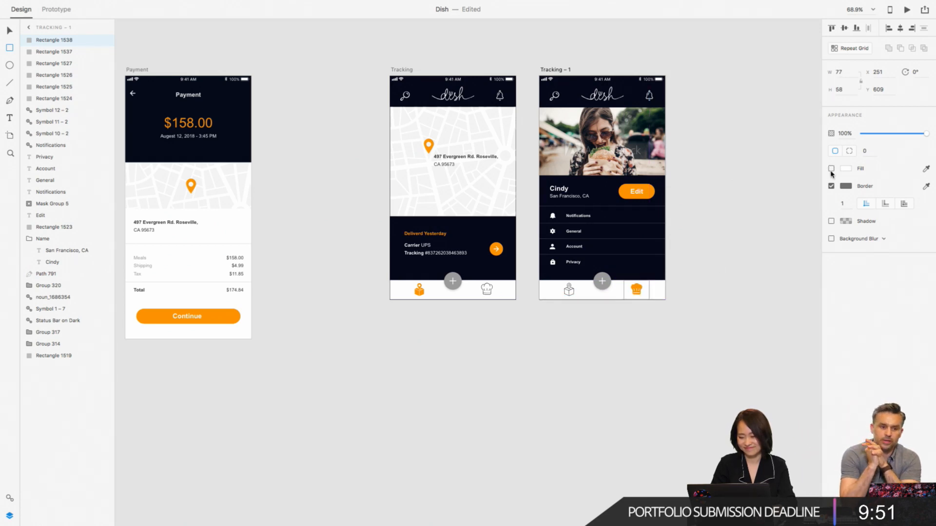
{"action": "left_click", "coordinate": [831, 186]}
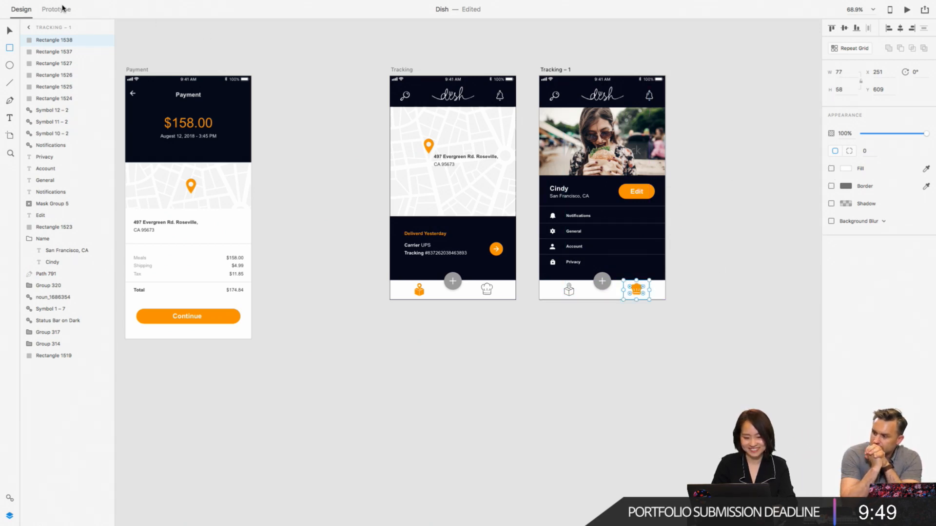
- Link the plus buttons of Tracking – 1 and Tracking to Weekly Menu Day1, using a 0.4 s Dissolve with Ease Out
{"action": "left_click", "coordinate": [56, 9]}
{"action": "left_click_drag", "start_coordinate": [653, 289], "coordinate": [655, 293]}
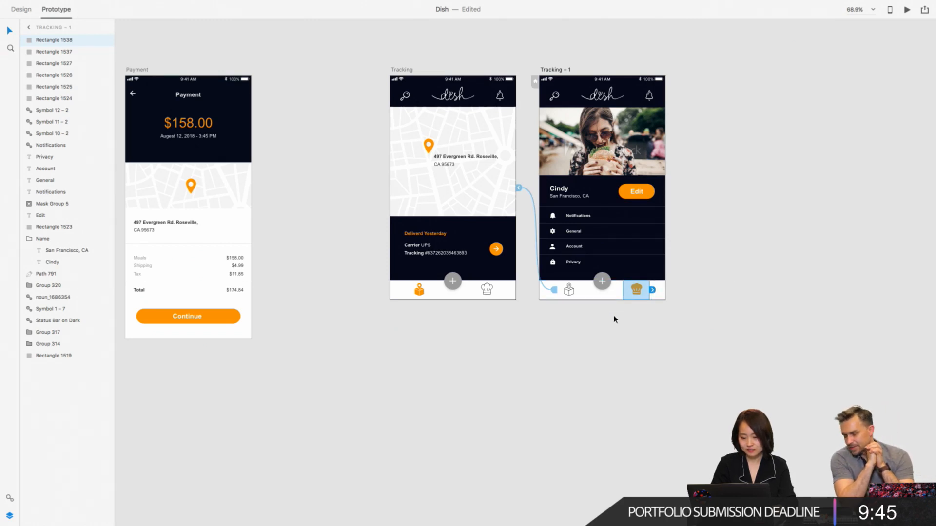
{"action": "scroll", "coordinate": [615, 319], "scroll_direction": "left", "scroll_amount": 3}
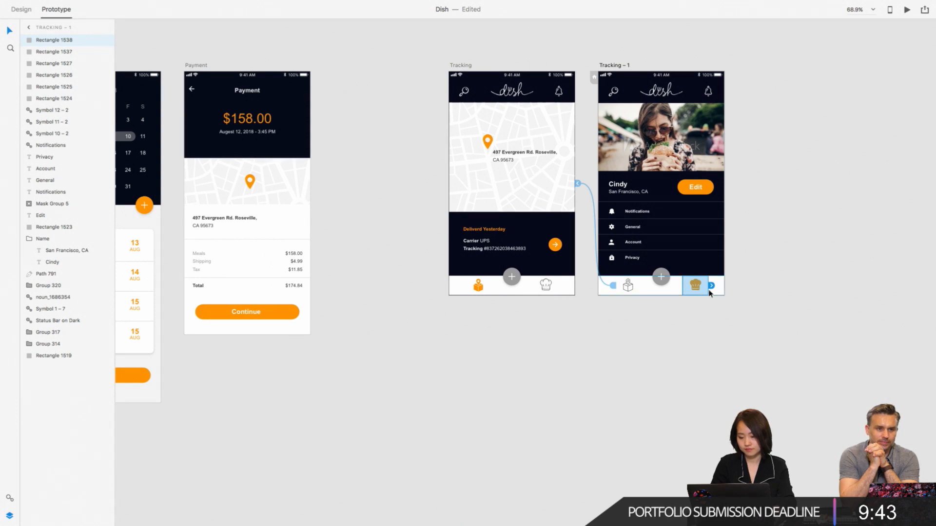
{"action": "left_click", "coordinate": [765, 289]}
{"action": "left_click", "coordinate": [661, 282]}
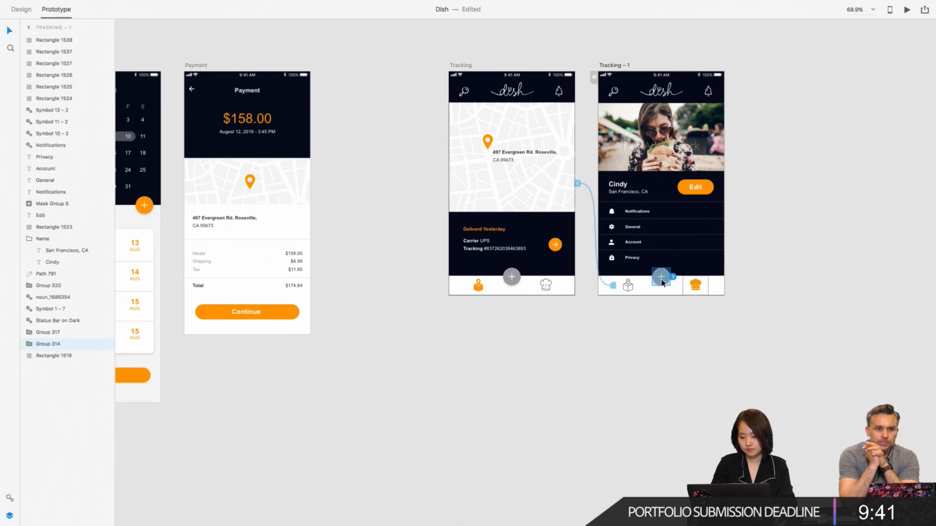
{"action": "scroll", "coordinate": [663, 283], "scroll_direction": "down", "scroll_amount": 5}
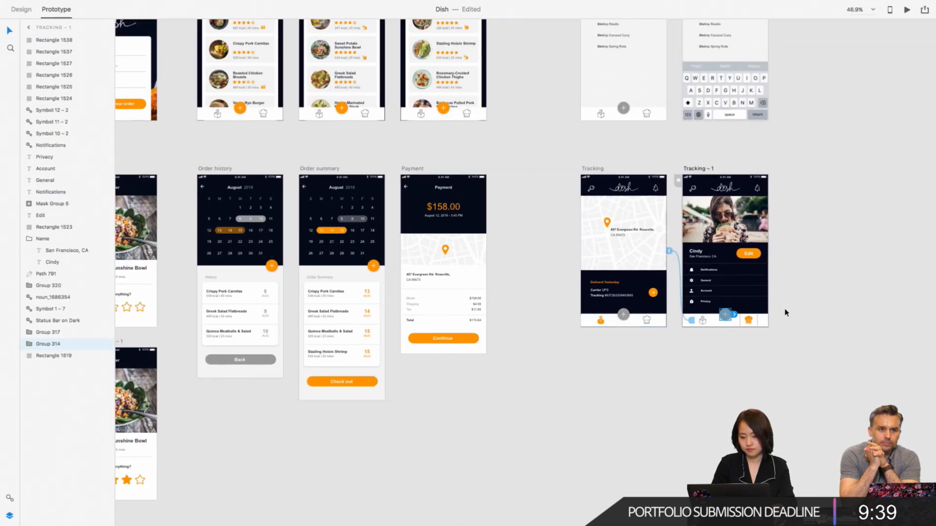
{"action": "left_click_drag", "start_coordinate": [737, 318], "coordinate": [243, 123]}
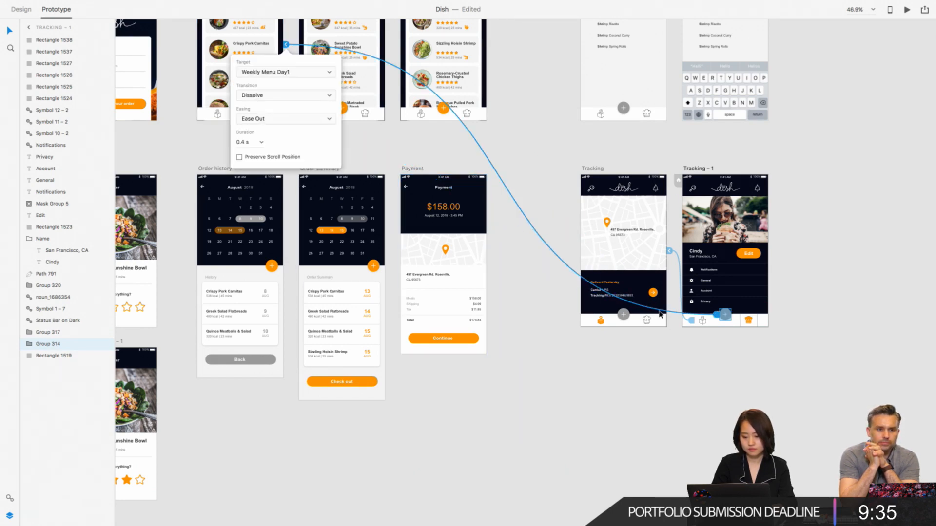
{"action": "left_click", "coordinate": [630, 317]}
{"action": "left_click_drag", "start_coordinate": [633, 318], "coordinate": [262, 122]}
{"action": "left_click", "coordinate": [491, 142]}
- Draw a rectangle about 73 × 62 over the search icon of Tracking – 1 and remove its fill and border
{"action": "scroll", "coordinate": [491, 142], "scroll_direction": "up", "scroll_amount": 3}
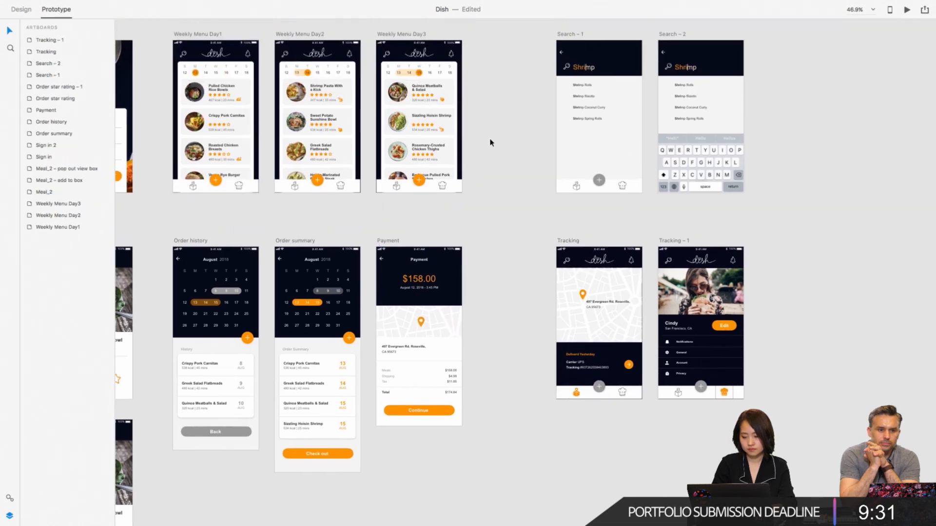
{"action": "left_click", "coordinate": [672, 263]}
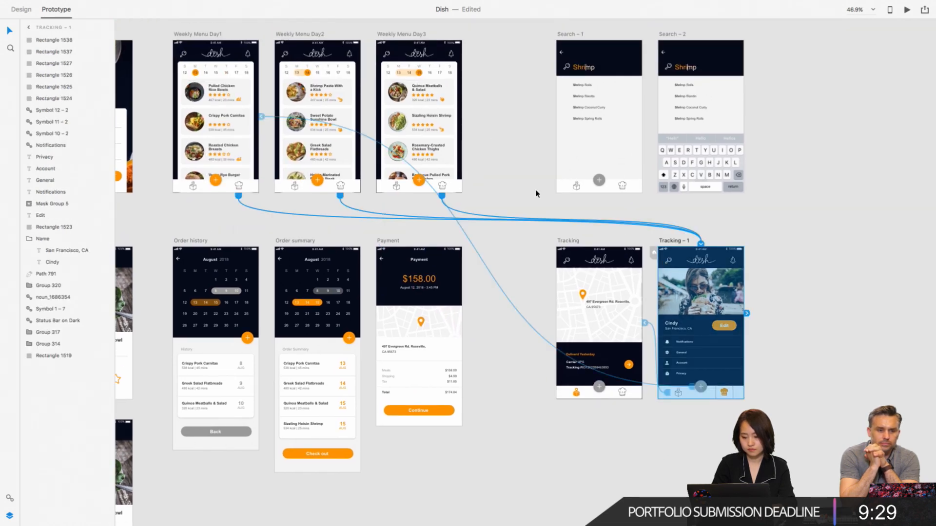
{"action": "left_click", "coordinate": [21, 10]}
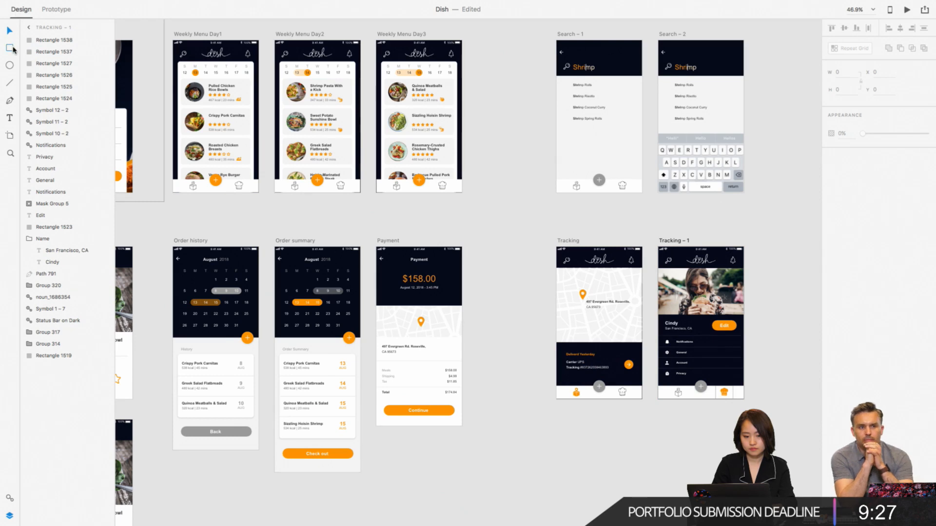
{"action": "left_click", "coordinate": [12, 47]}
{"action": "scroll", "coordinate": [675, 265], "scroll_direction": "up", "scroll_amount": 5}
{"action": "left_click_drag", "start_coordinate": [640, 239], "coordinate": [683, 275]}
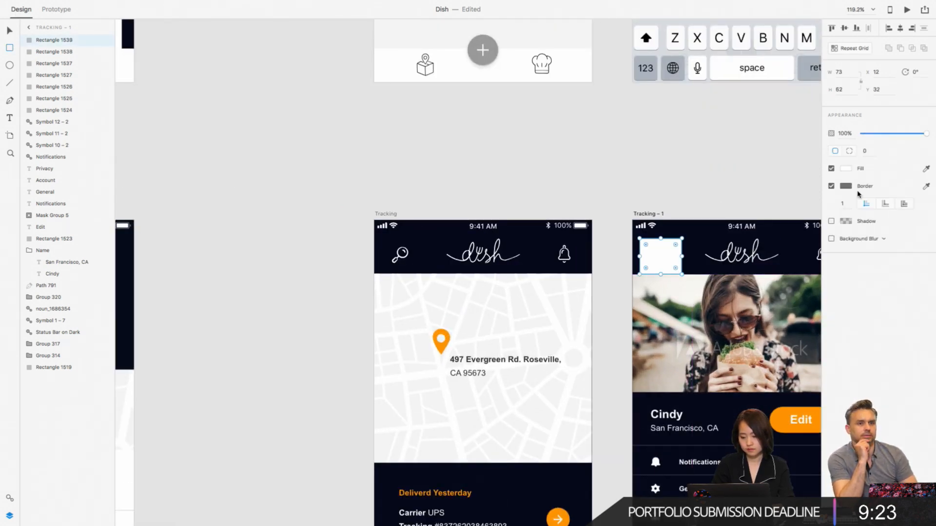
{"action": "left_click", "coordinate": [831, 168]}
{"action": "left_click", "coordinate": [831, 186]}
- Link the search-icon hotspot of Tracking – 1 to Search – 1 and check the search-icon links on both tracking artboards
{"action": "scroll", "coordinate": [711, 159], "scroll_direction": "down", "scroll_amount": 5}
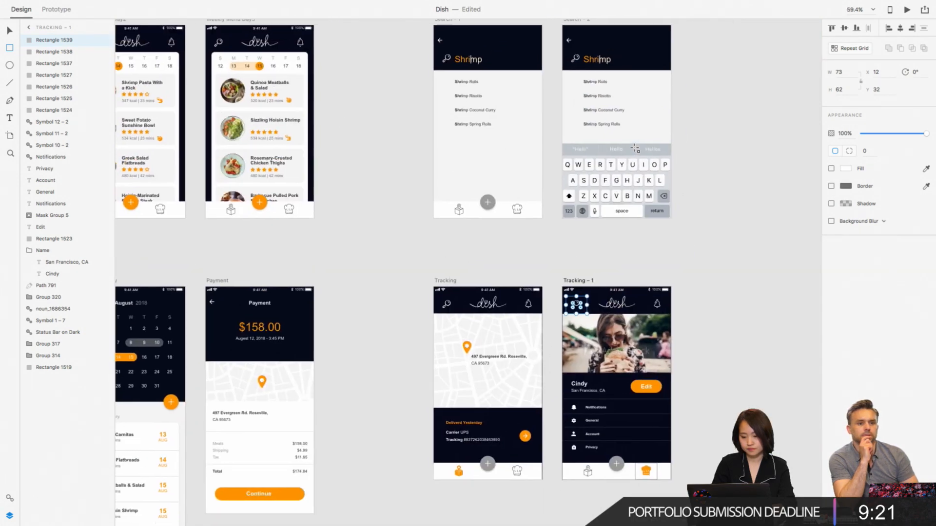
{"action": "left_click", "coordinate": [69, 8]}
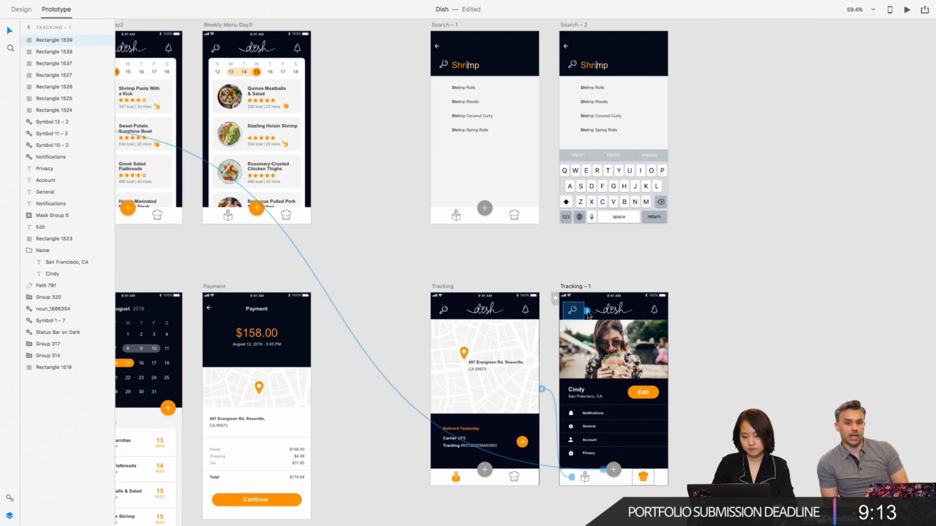
{"action": "left_click_drag", "start_coordinate": [588, 311], "coordinate": [430, 64]}
{"action": "left_click", "coordinate": [384, 214]}
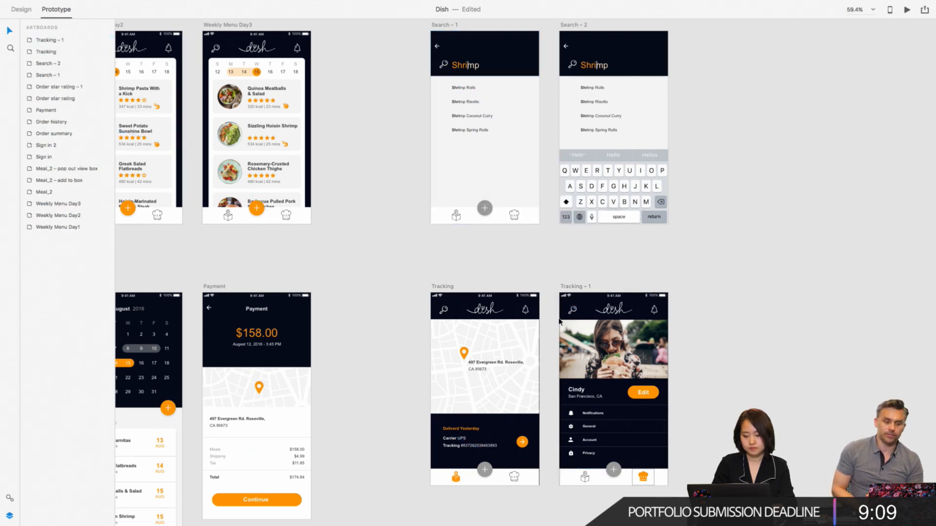
{"action": "left_click", "coordinate": [586, 315]}
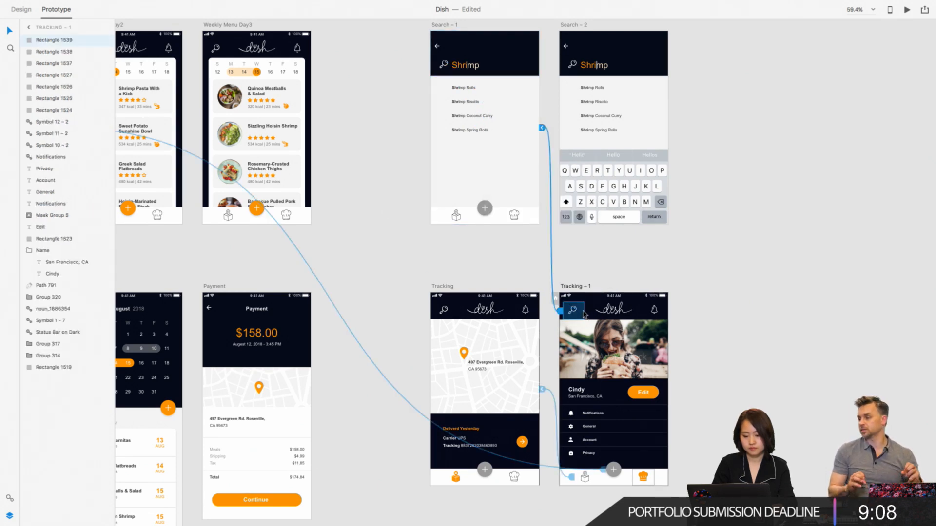
{"action": "left_click", "coordinate": [448, 311]}
{"action": "left_click", "coordinate": [538, 248]}
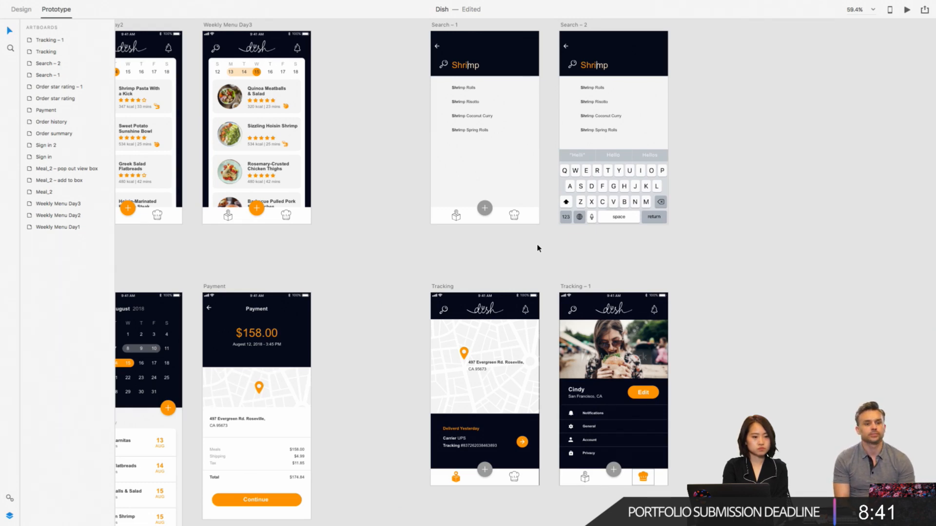
- Link the search results group of Search – 1 to the Search – 2 artboard
{"action": "scroll", "coordinate": [534, 245], "scroll_direction": "up", "scroll_amount": 5}
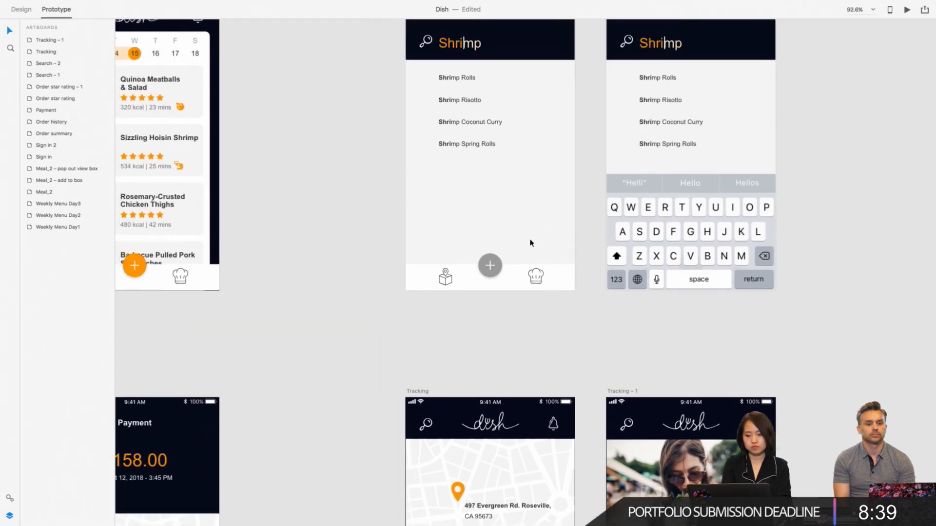
{"action": "left_click", "coordinate": [515, 150]}
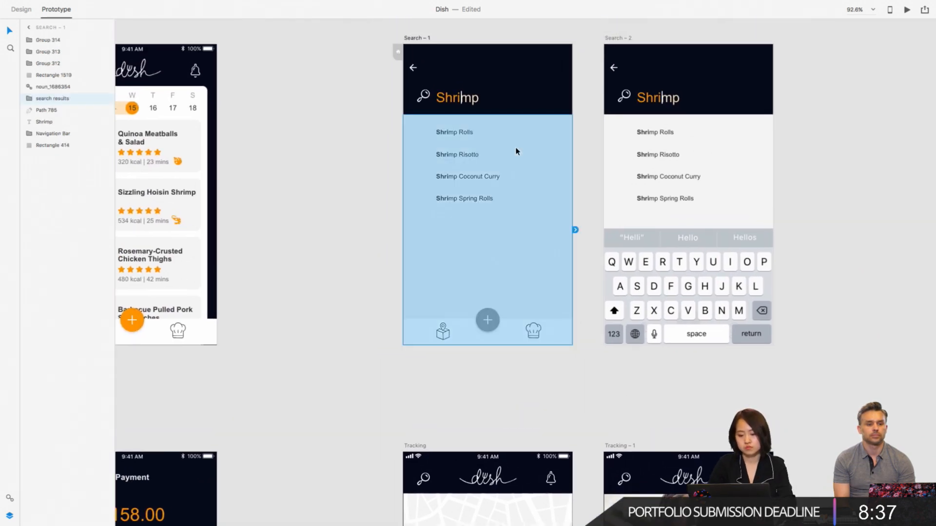
{"action": "left_click_drag", "start_coordinate": [577, 232], "coordinate": [605, 236]}
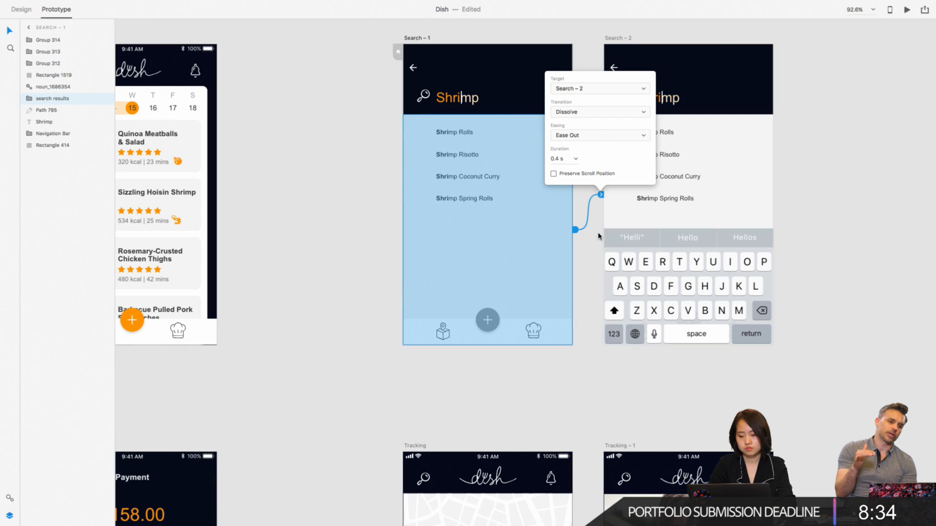
{"action": "left_click", "coordinate": [598, 236]}
{"action": "scroll", "coordinate": [604, 138], "scroll_direction": "up", "scroll_amount": 3}
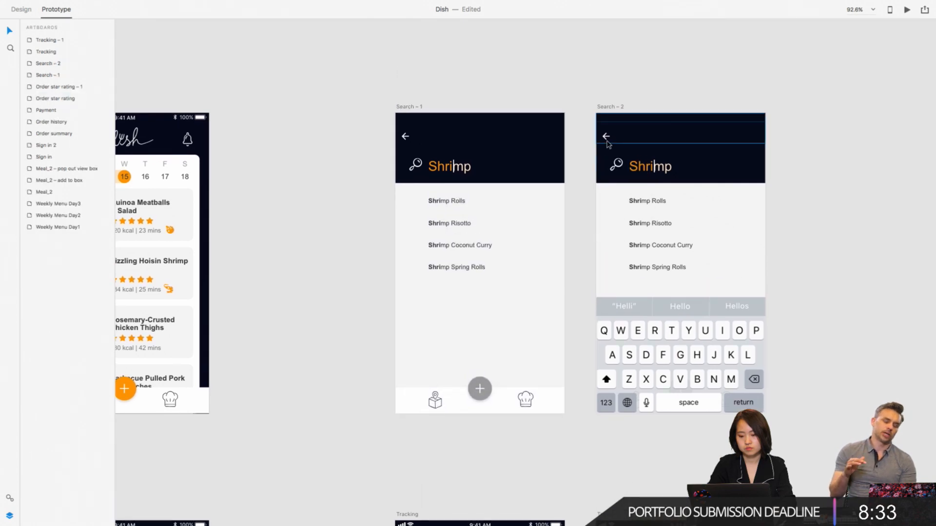
{"action": "left_click", "coordinate": [607, 138]}
{"action": "mouse_move", "coordinate": [76, 2]}
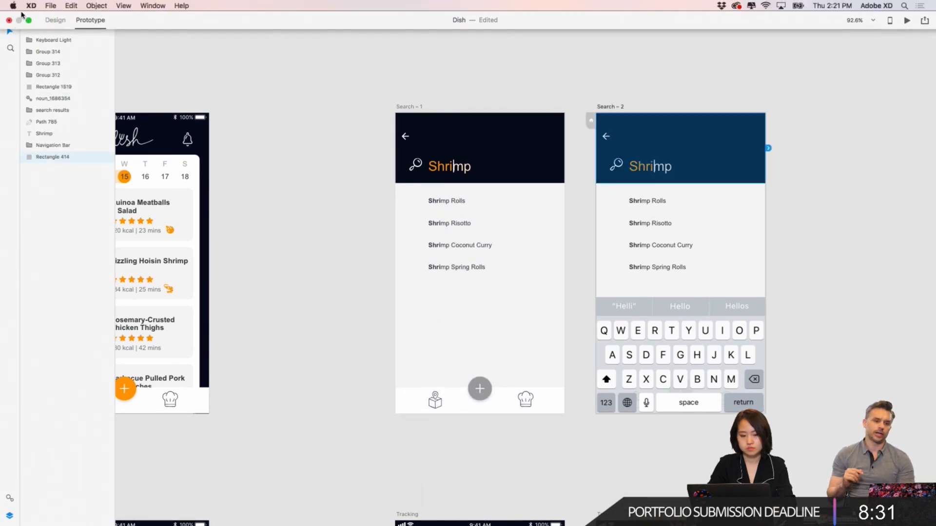
{"action": "left_click", "coordinate": [51, 7]}
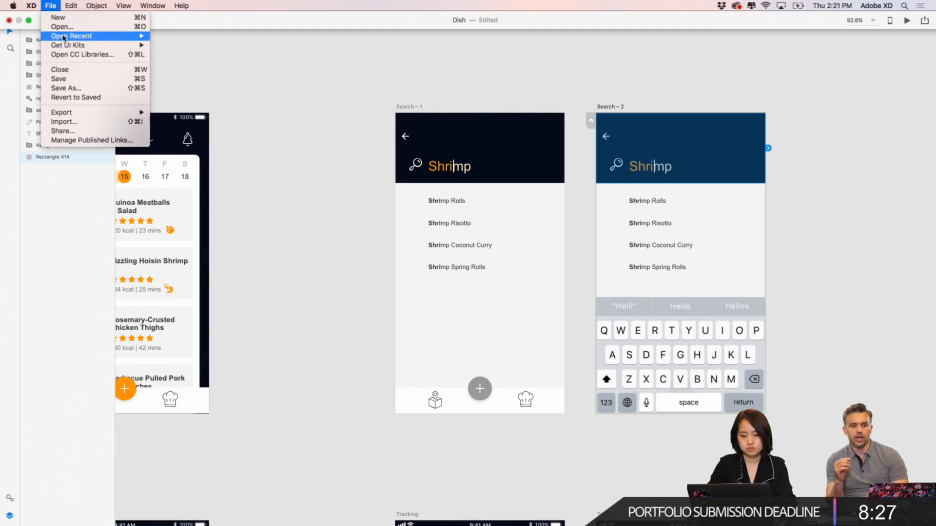
{"action": "left_click", "coordinate": [7, 114]}
- Draw a rectangle about 54 × 52 over the back arrow of Search – 2 and remove its fill and border
{"action": "left_click", "coordinate": [22, 9]}
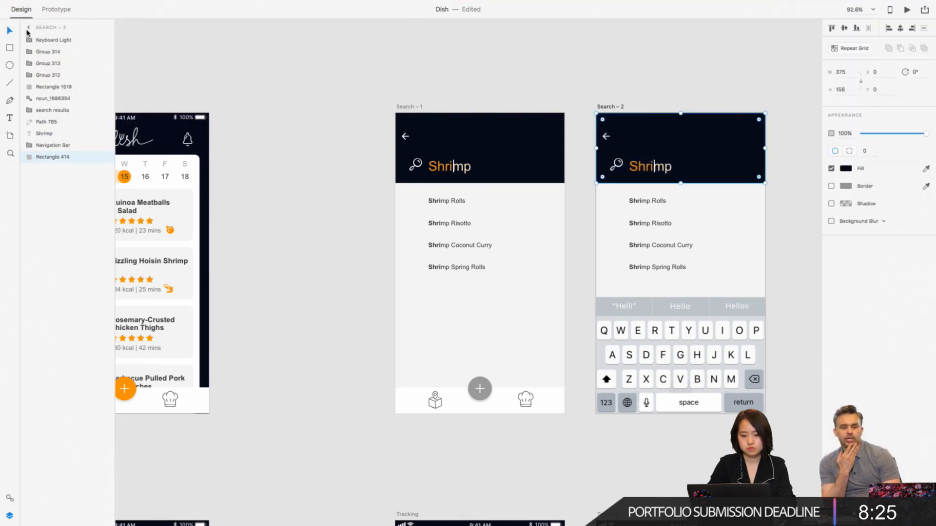
{"action": "left_click", "coordinate": [10, 48]}
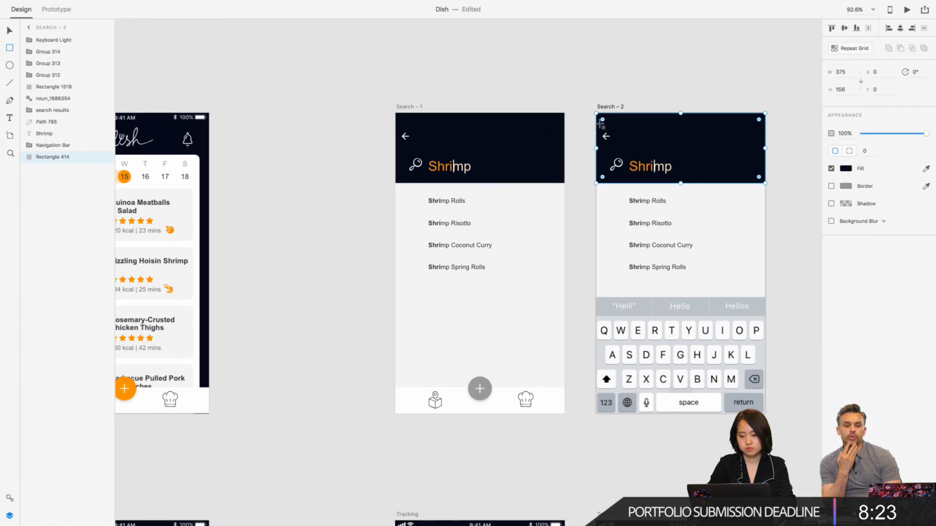
{"action": "left_click_drag", "start_coordinate": [596, 124], "coordinate": [620, 148]}
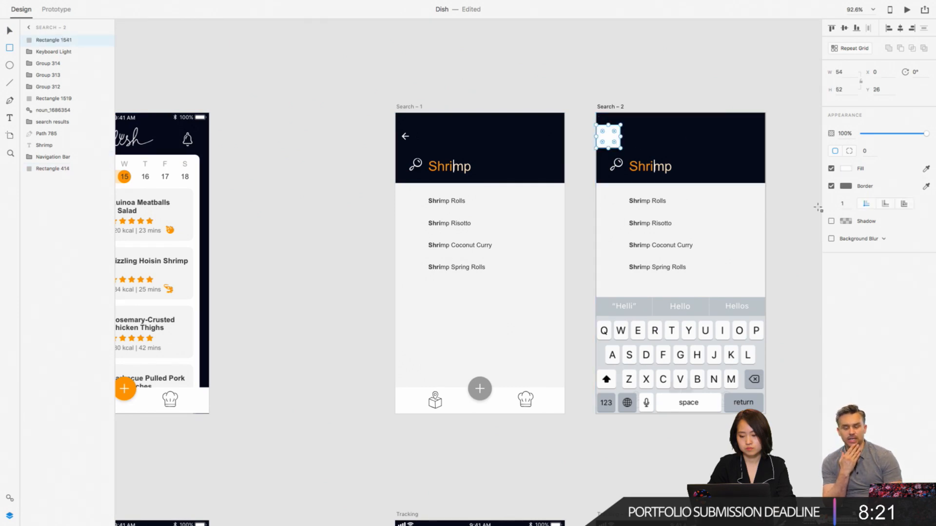
{"action": "left_click", "coordinate": [832, 169]}
{"action": "left_click", "coordinate": [832, 186]}
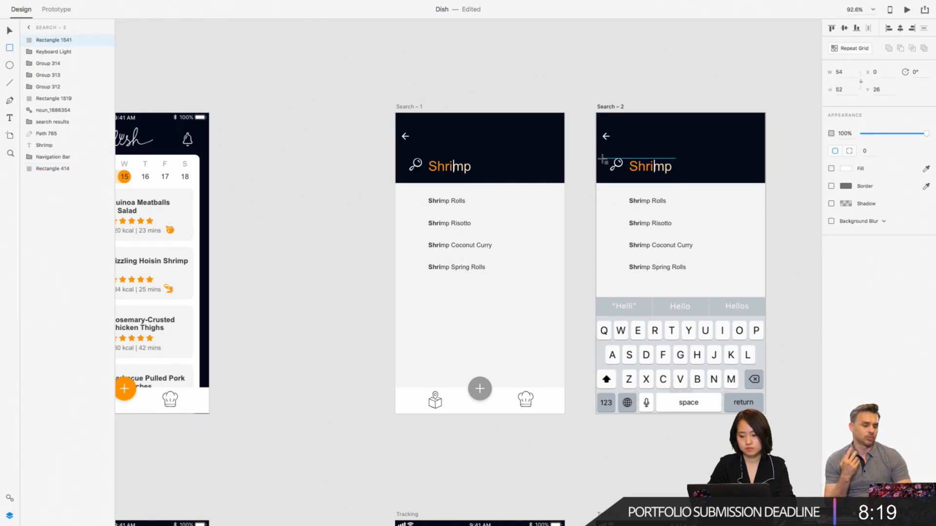
{"action": "left_click", "coordinate": [8, 30]}
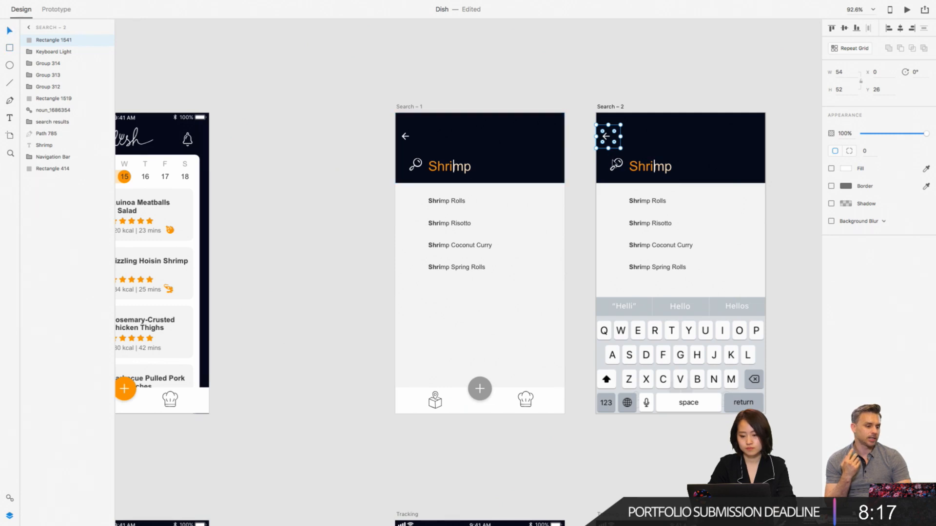
- Link the back-arrow hotspot of Search – 2 to the Search – 1 artboard
{"action": "scroll", "coordinate": [656, 167], "scroll_direction": "left", "scroll_amount": 3}
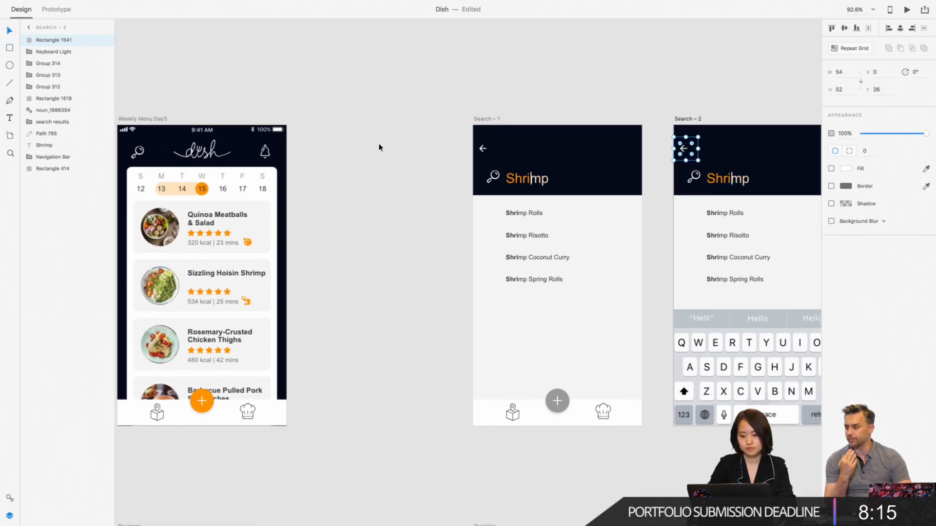
{"action": "left_click", "coordinate": [89, 20]}
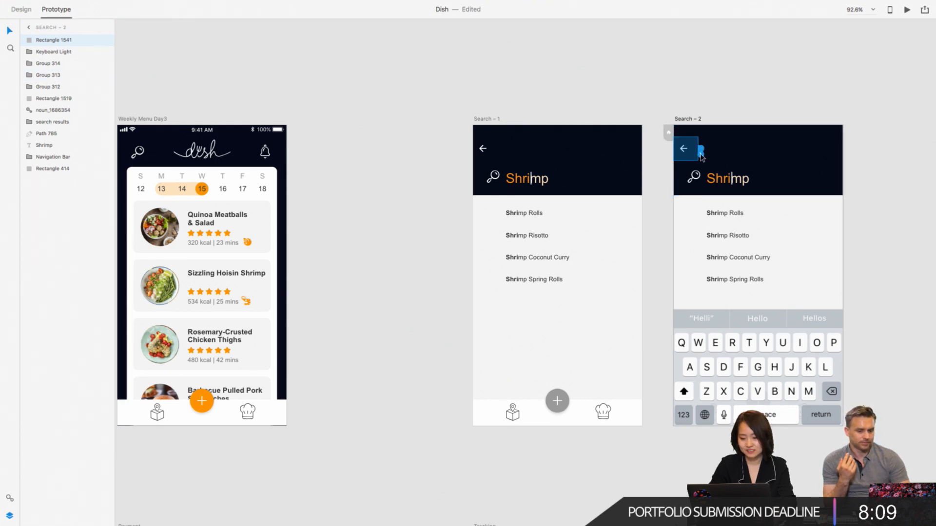
{"action": "left_click_drag", "start_coordinate": [701, 155], "coordinate": [309, 281]}
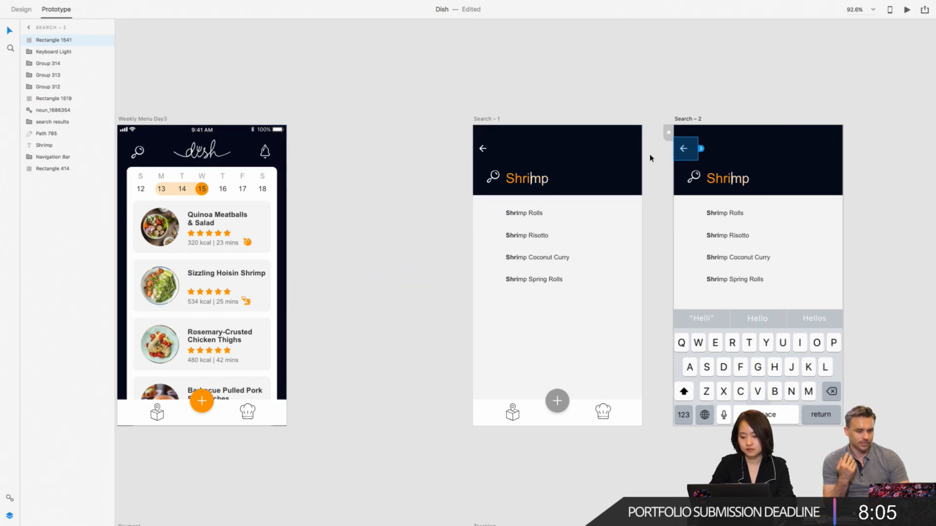
{"action": "left_click_drag", "start_coordinate": [698, 149], "coordinate": [641, 176]}
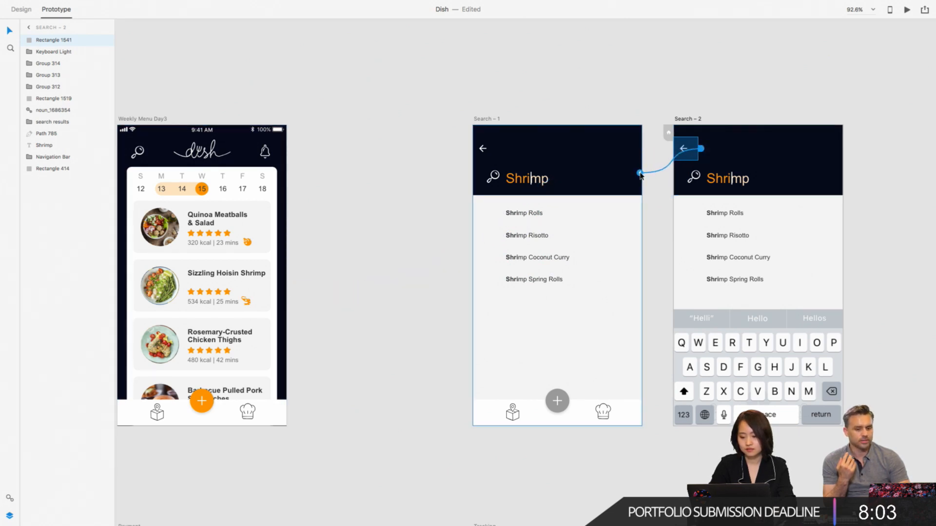
{"action": "left_click", "coordinate": [645, 65]}
- Change the target of the Search – 2 back-arrow link to Previous Artboard
{"action": "scroll", "coordinate": [646, 64], "scroll_direction": "down", "scroll_amount": 5}
{"action": "scroll", "coordinate": [646, 65], "scroll_direction": "up", "scroll_amount": 2}
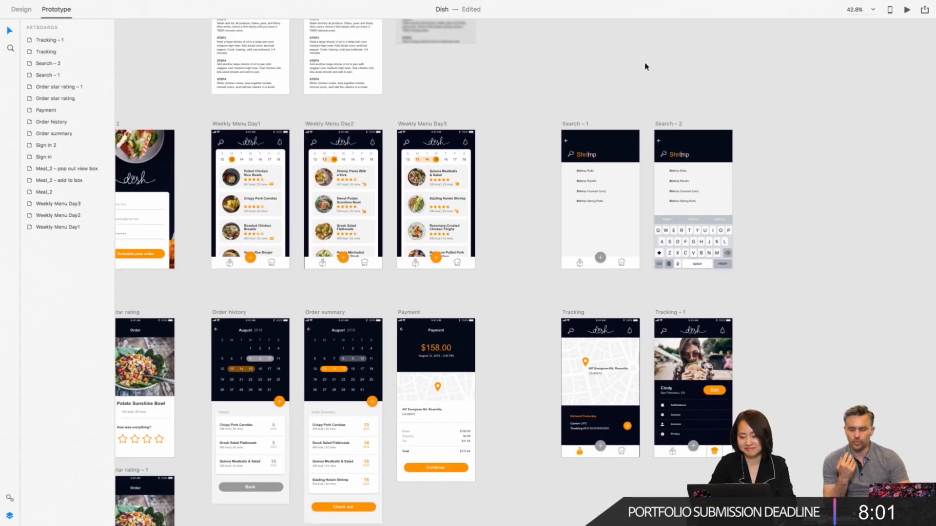
{"action": "scroll", "coordinate": [666, 136], "scroll_direction": "up", "scroll_amount": 5}
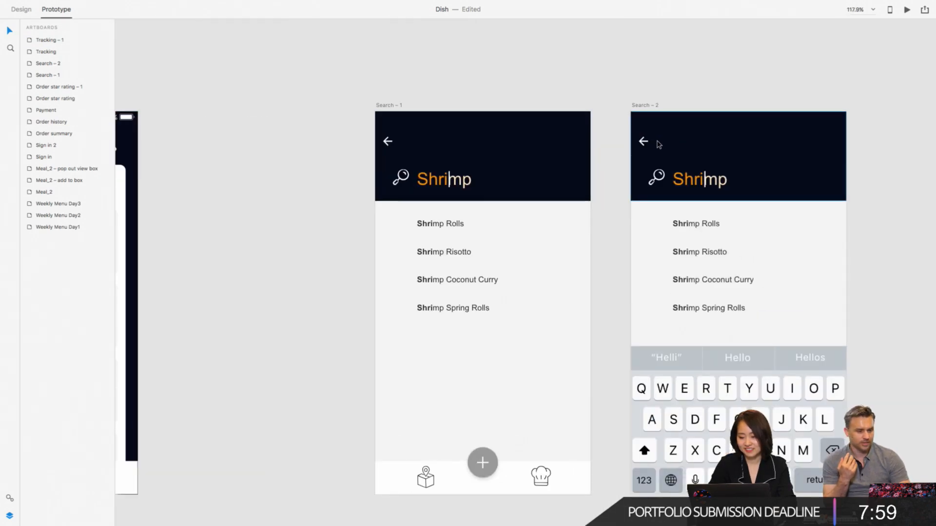
{"action": "left_click", "coordinate": [662, 144]}
{"action": "left_click", "coordinate": [628, 142]}
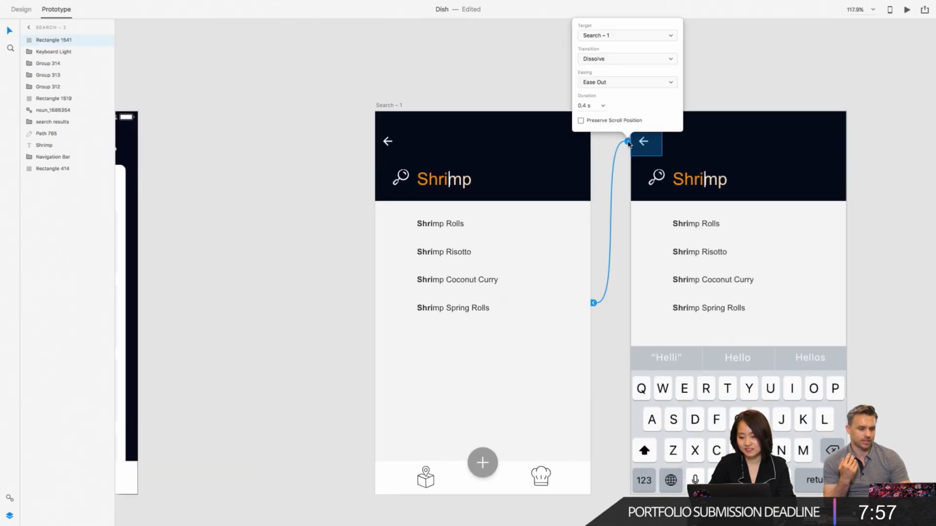
{"action": "left_click", "coordinate": [647, 61]}
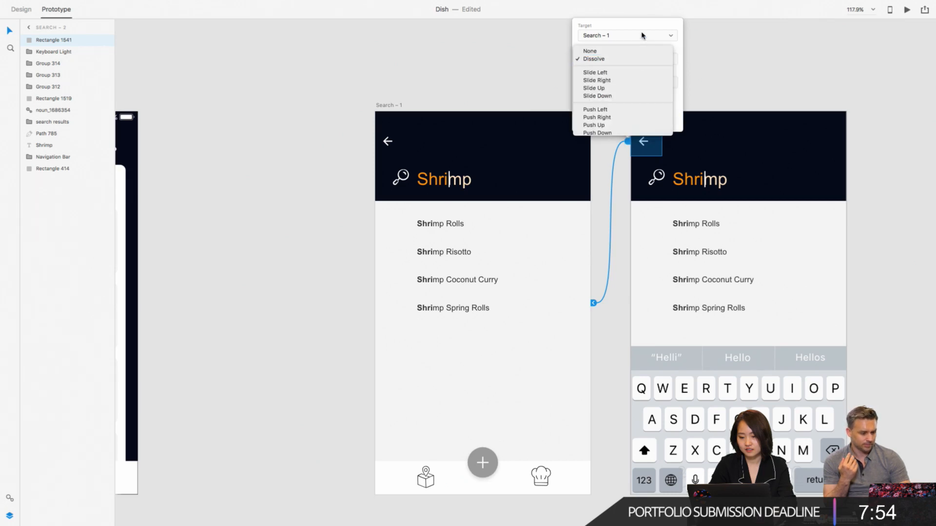
{"action": "left_click", "coordinate": [641, 35]}
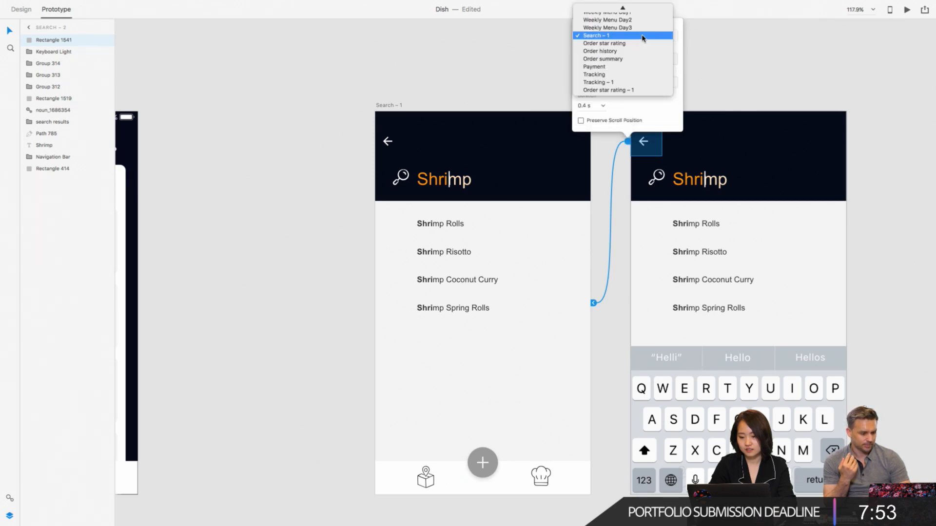
{"action": "scroll", "coordinate": [634, 35], "scroll_direction": "up", "scroll_amount": 5}
{"action": "left_click", "coordinate": [634, 18]}
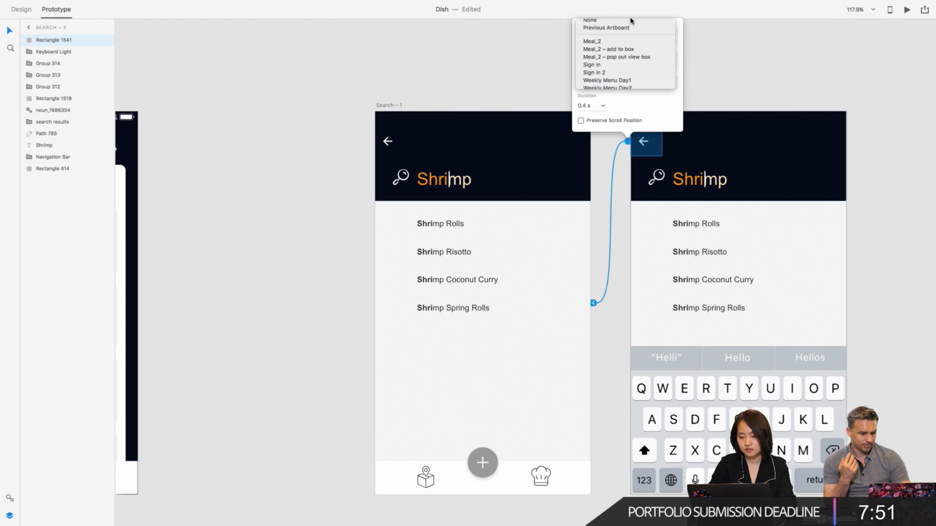
{"action": "left_click", "coordinate": [493, 74]}
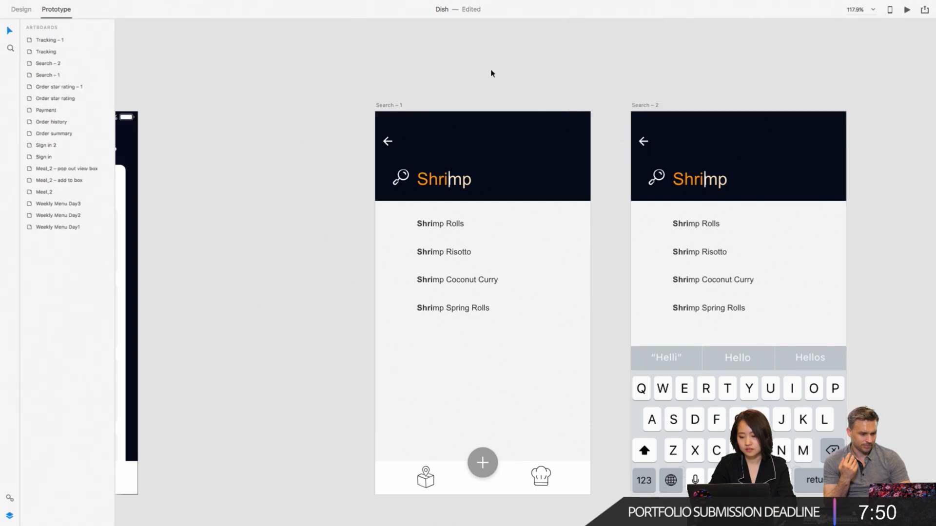
- Copy the back-arrow hotspot with its Previous Artboard link from Search – 2 onto Search – 1
{"action": "left_click", "coordinate": [643, 142]}
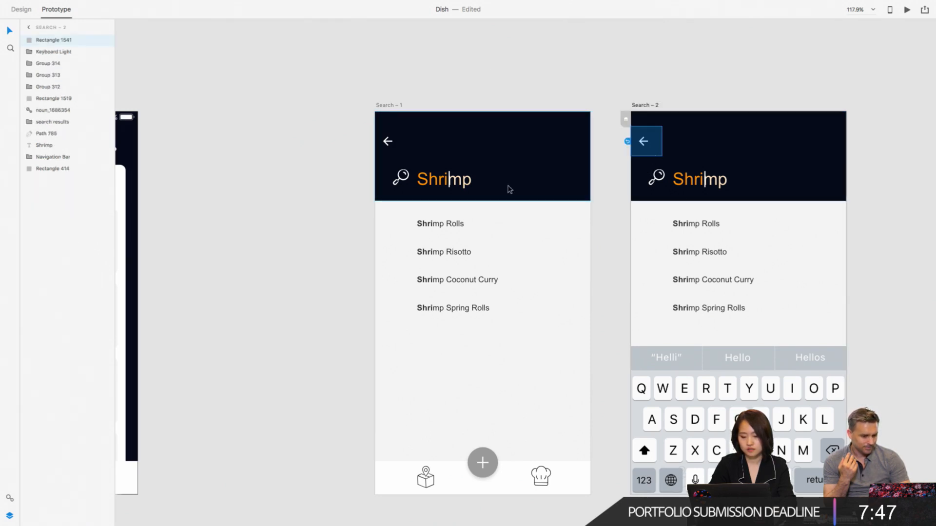
{"action": "scroll", "coordinate": [508, 187], "scroll_direction": "left", "scroll_amount": 3}
{"action": "left_click", "coordinate": [505, 133]}
{"action": "key", "text": "super+v"}
{"action": "left_click", "coordinate": [520, 46]}
- Copy the box-icon hotspot linked to Tracking from Weekly Menu Day3 onto the bottom bar of Search – 1
{"action": "scroll", "coordinate": [520, 46], "scroll_direction": "down", "scroll_amount": 8}
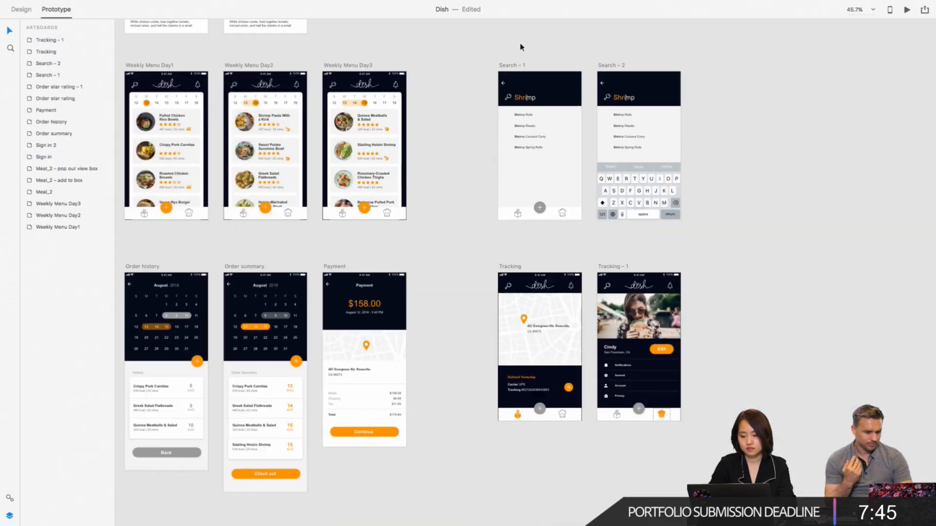
{"action": "scroll", "coordinate": [520, 46], "scroll_direction": "left", "scroll_amount": 3}
{"action": "scroll", "coordinate": [521, 47], "scroll_direction": "up", "scroll_amount": 1}
{"action": "left_click", "coordinate": [593, 228]}
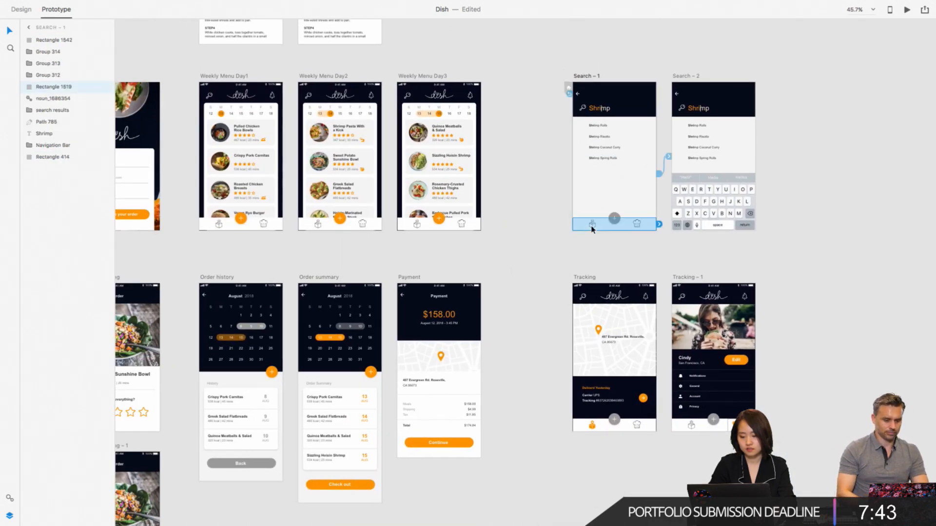
{"action": "left_click", "coordinate": [417, 225]}
{"action": "left_click", "coordinate": [645, 194]}
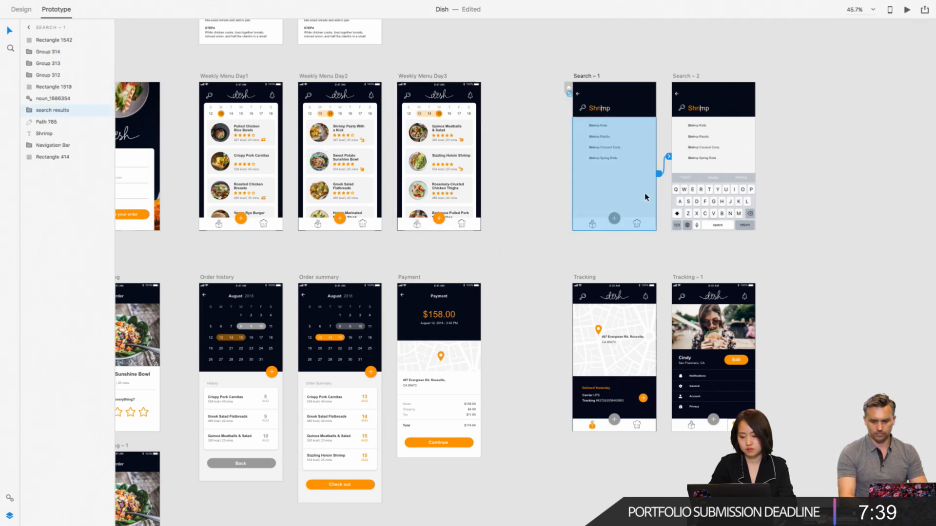
{"action": "key", "text": "super+v"}
{"action": "scroll", "coordinate": [691, 271], "scroll_direction": "right", "scroll_amount": 2}
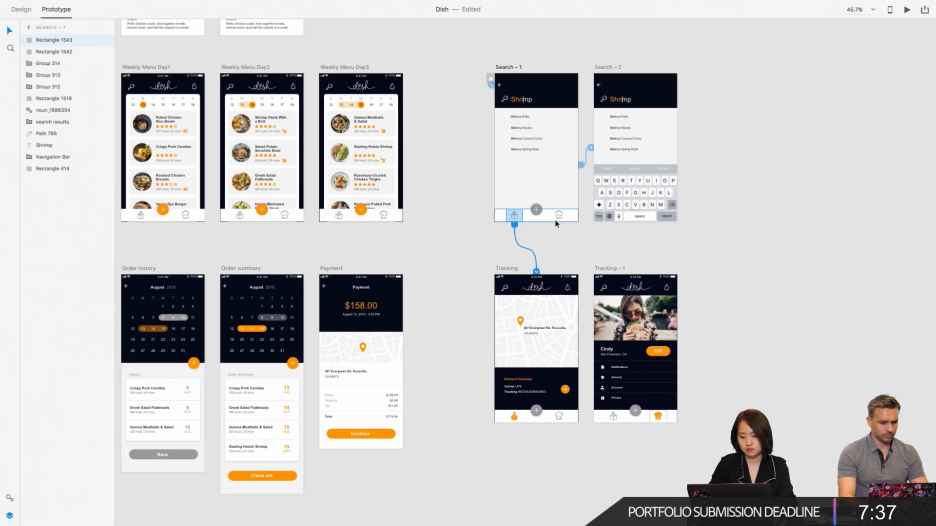
- Copy the chef-hat hotspot linked to Tracking – 1 from Weekly Menu Day3 onto the bottom bar of Search – 1
{"action": "left_click", "coordinate": [384, 215]}
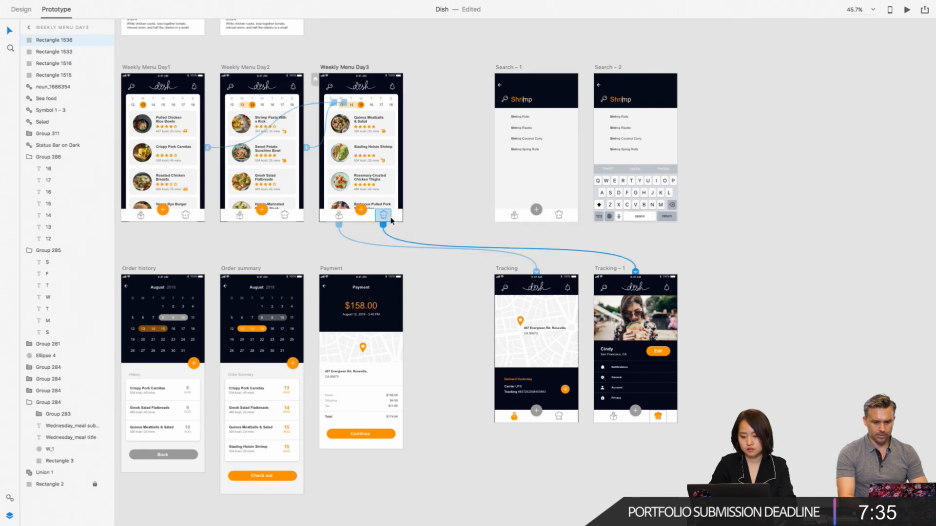
{"action": "left_click", "coordinate": [568, 200]}
{"action": "key", "text": "super+v"}
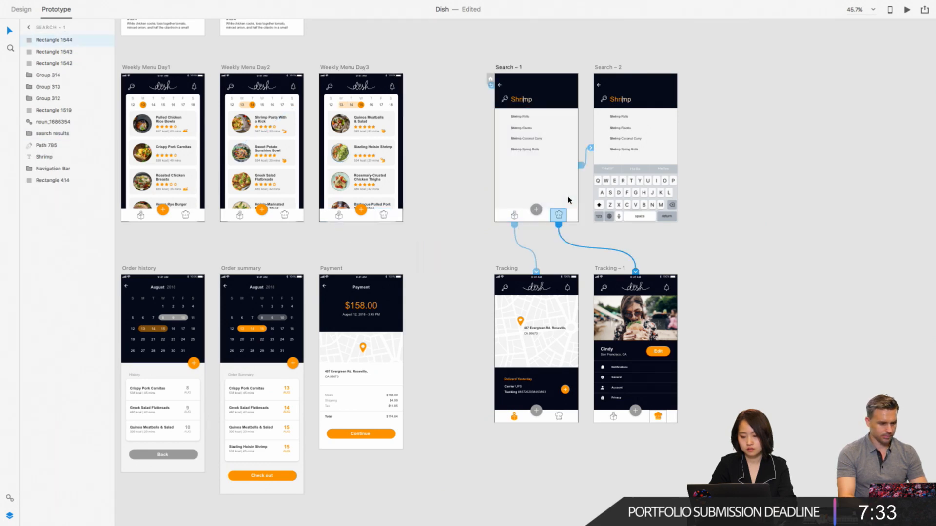
{"action": "left_click", "coordinate": [443, 253]}
- Check the back-arrow links of the Payment and Order summary artboards
{"action": "scroll", "coordinate": [444, 254], "scroll_direction": "left", "scroll_amount": 2}
{"action": "scroll", "coordinate": [444, 253], "scroll_direction": "left", "scroll_amount": 5}
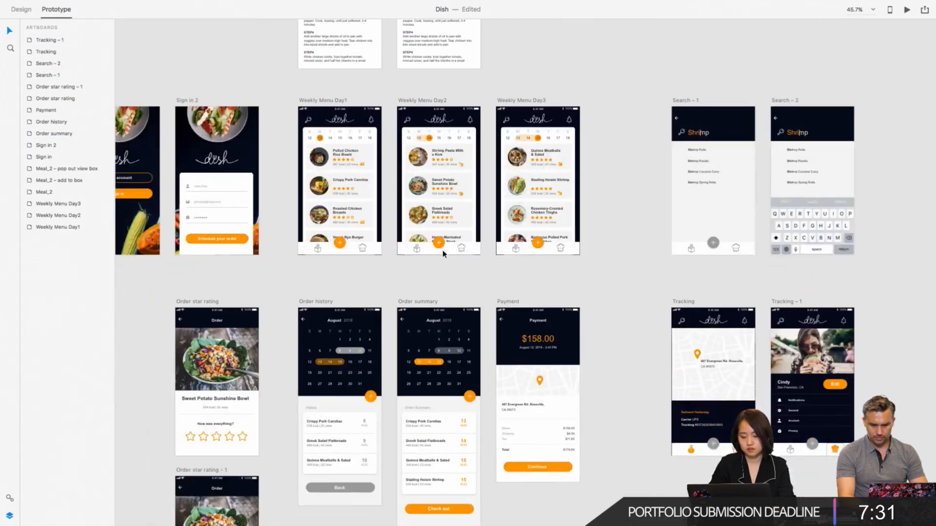
{"action": "scroll", "coordinate": [443, 253], "scroll_direction": "down", "scroll_amount": 2}
{"action": "scroll", "coordinate": [443, 253], "scroll_direction": "left", "scroll_amount": 1}
{"action": "scroll", "coordinate": [543, 415], "scroll_direction": "down", "scroll_amount": 2}
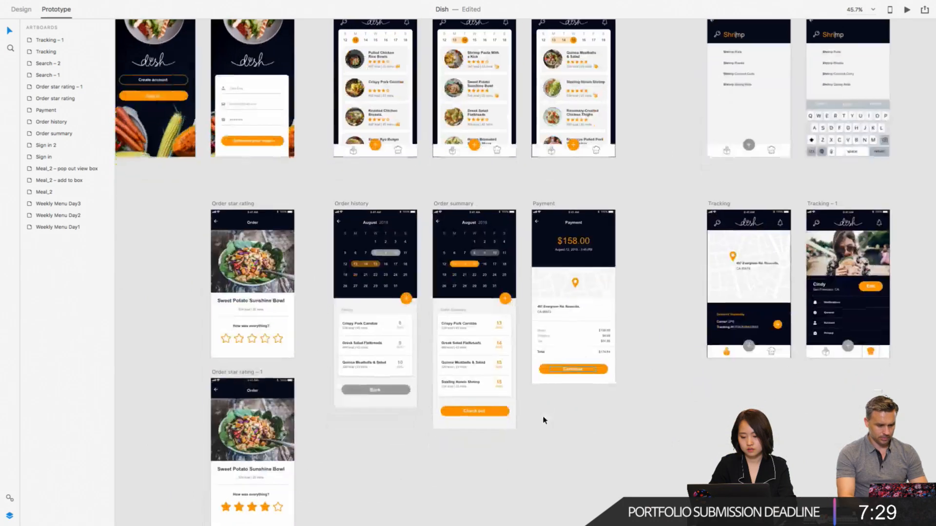
{"action": "left_click", "coordinate": [542, 229]}
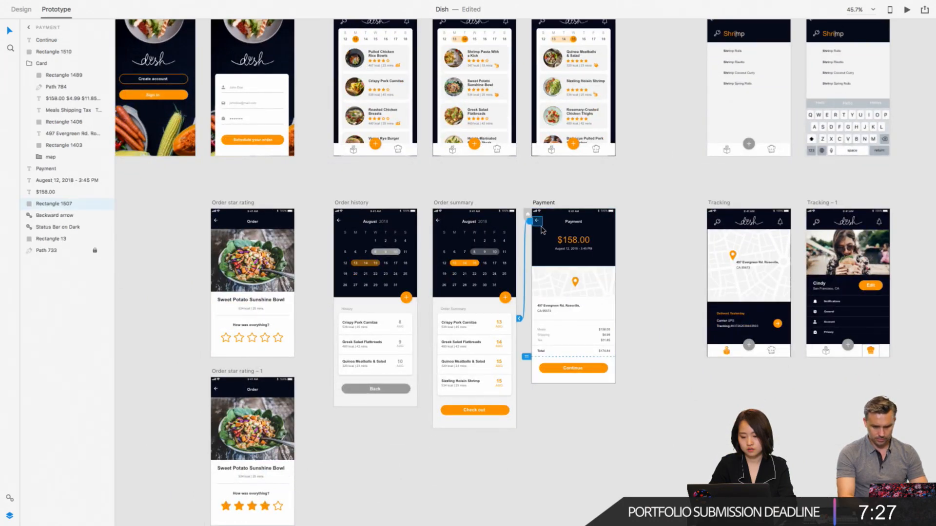
{"action": "left_click", "coordinate": [438, 220]}
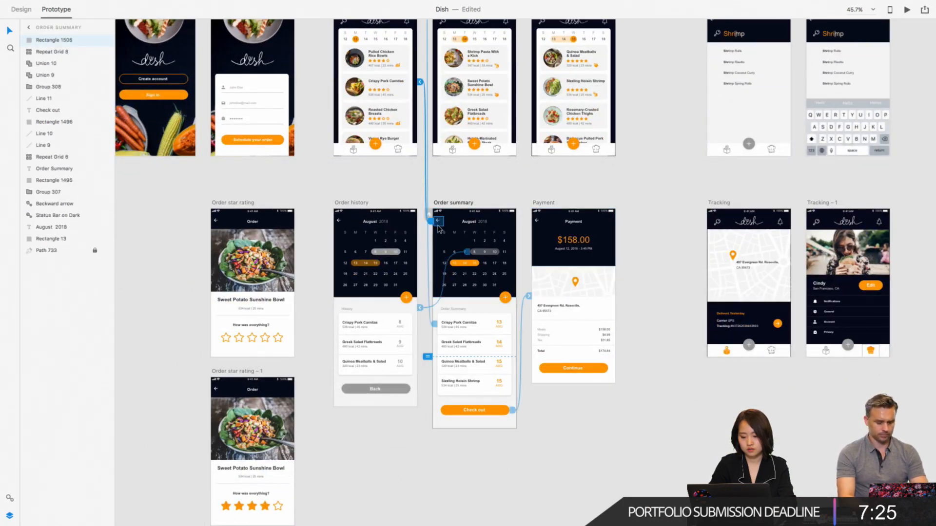
{"action": "scroll", "coordinate": [438, 226], "scroll_direction": "left", "scroll_amount": 3}
{"action": "scroll", "coordinate": [439, 228], "scroll_direction": "down", "scroll_amount": 3}
{"action": "scroll", "coordinate": [439, 228], "scroll_direction": "left", "scroll_amount": 1}
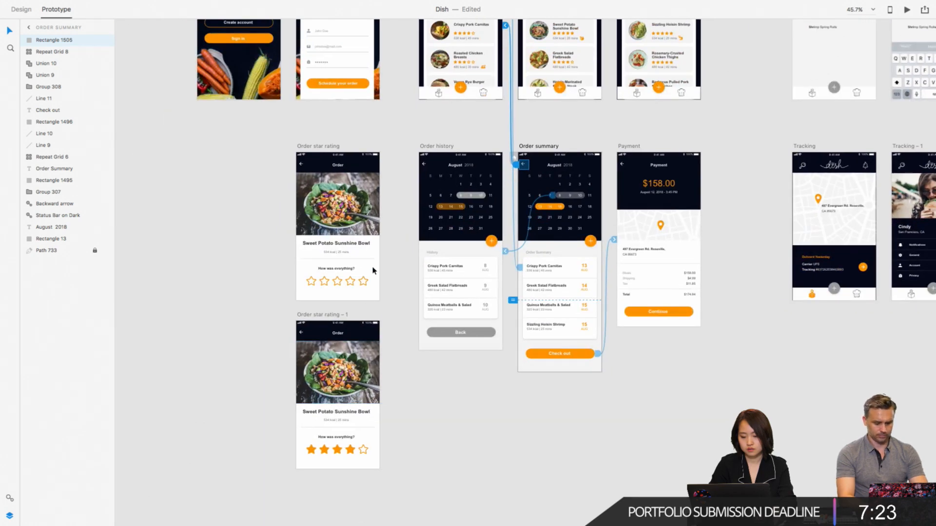
- Preview the prototype from Order star rating, give four stars, go back through Order history to the weekly menu, and close the preview
{"action": "left_click", "coordinate": [331, 166]}
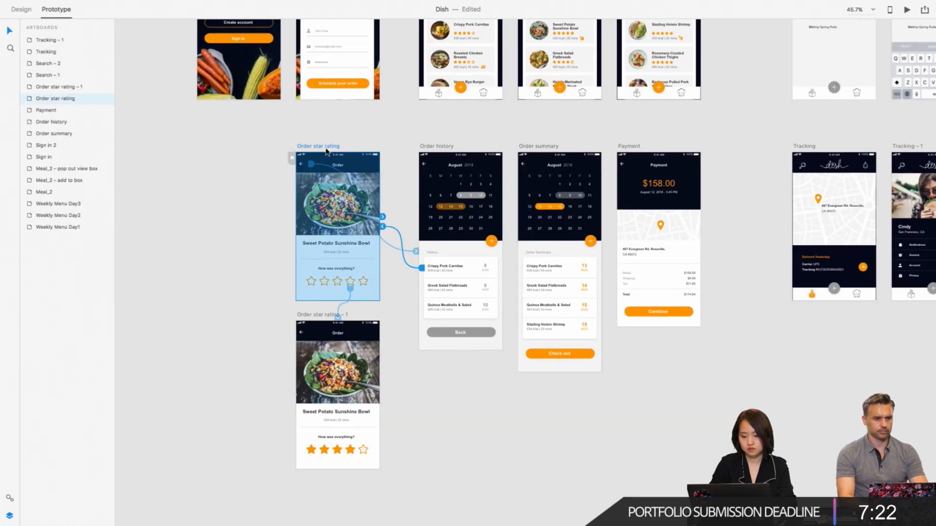
{"action": "left_click", "coordinate": [907, 10]}
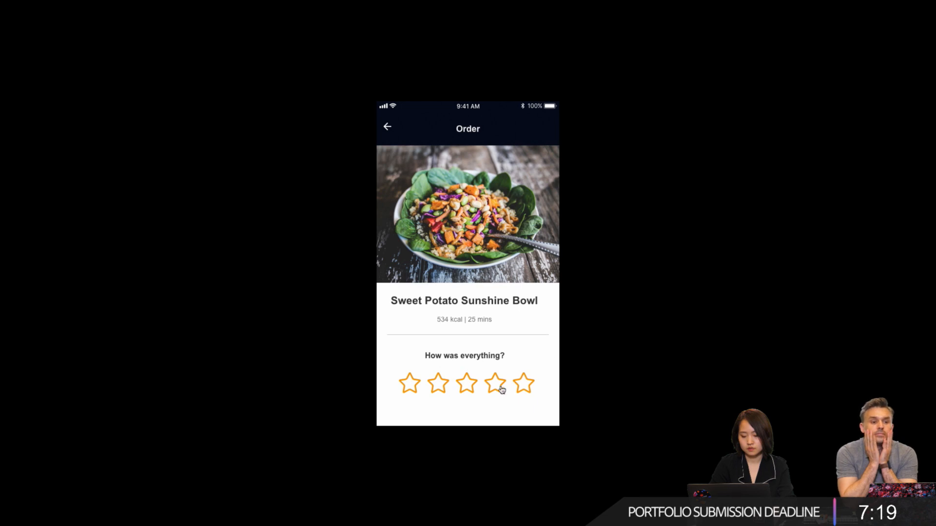
{"action": "left_click", "coordinate": [501, 389]}
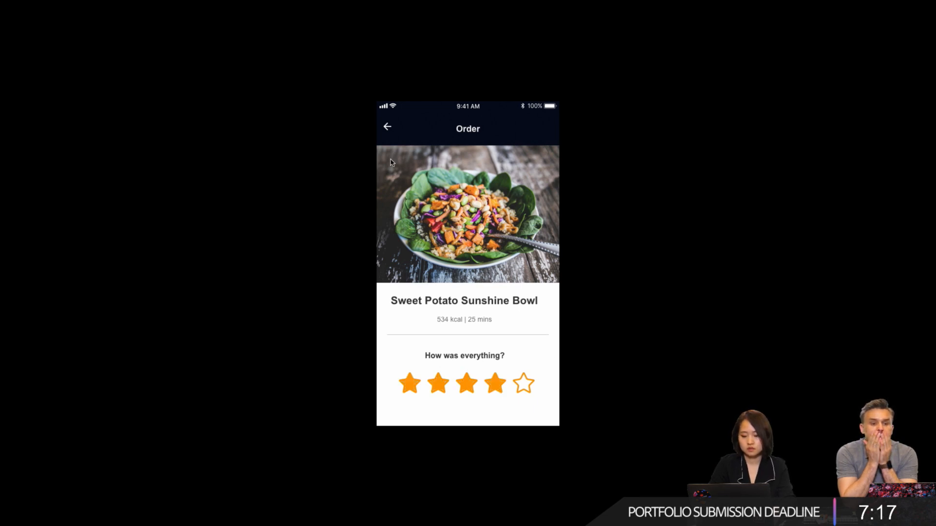
{"action": "left_click", "coordinate": [386, 128]}
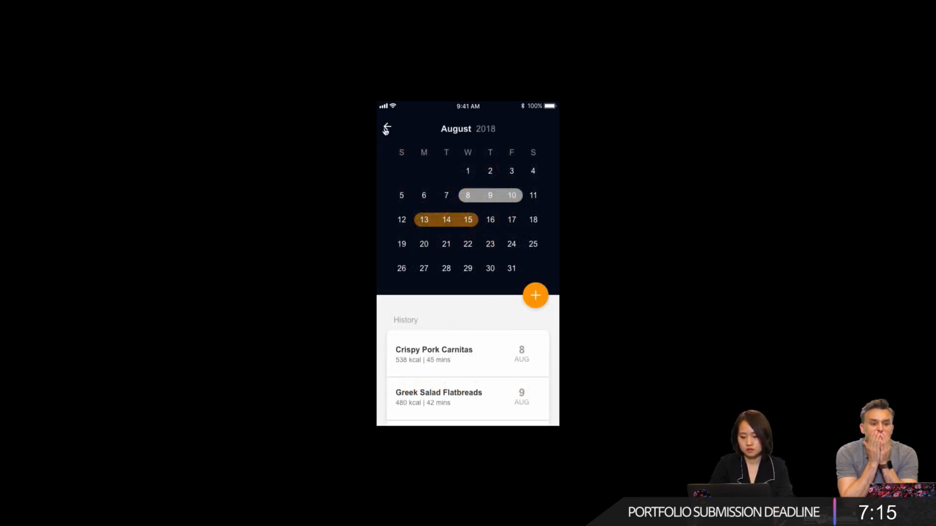
{"action": "left_click", "coordinate": [386, 129]}
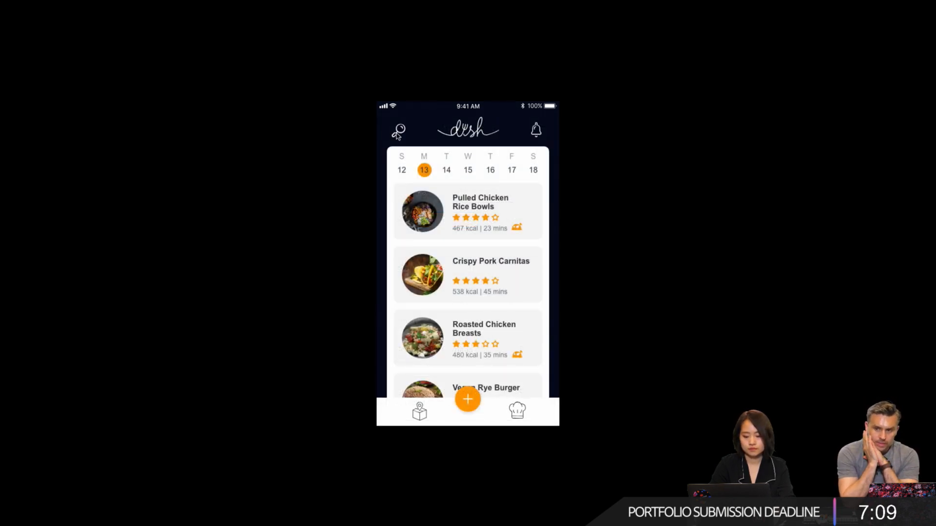
{"action": "key", "text": "Escape"}
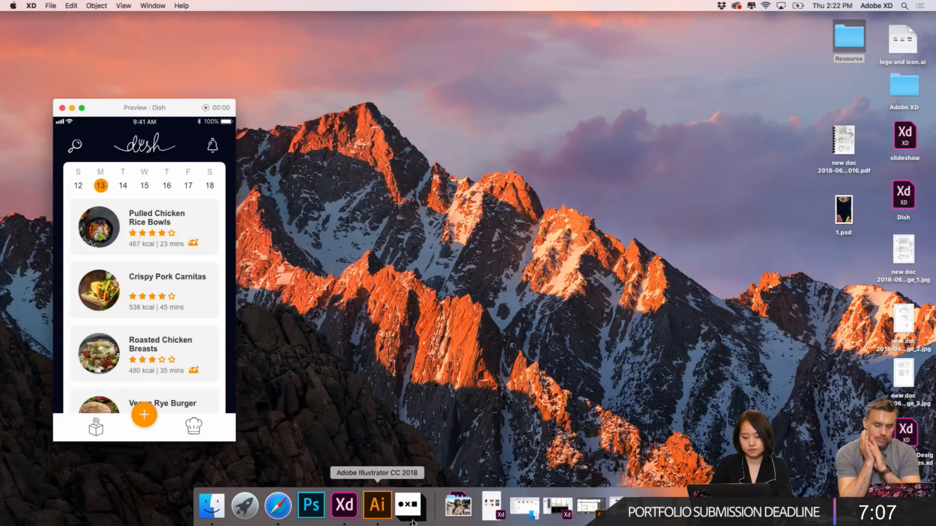
{"action": "left_click", "coordinate": [344, 505]}
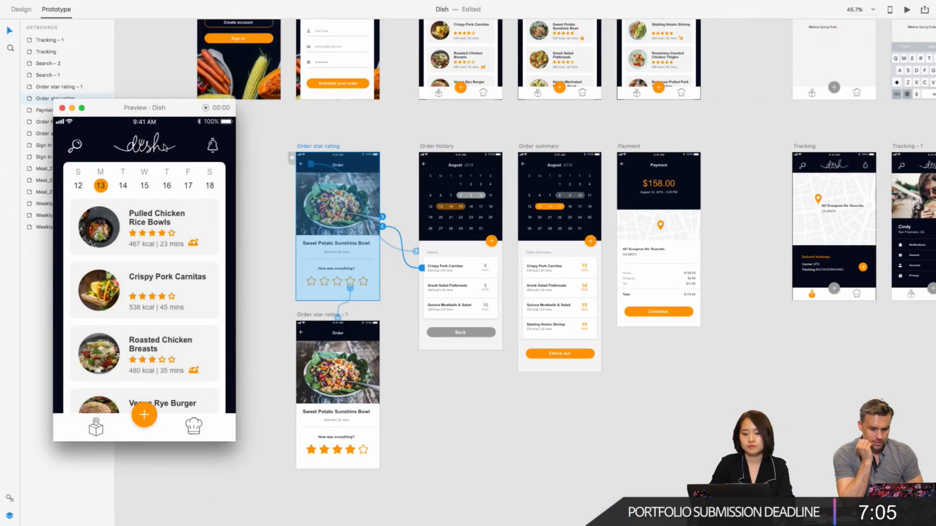
{"action": "left_click", "coordinate": [62, 108]}
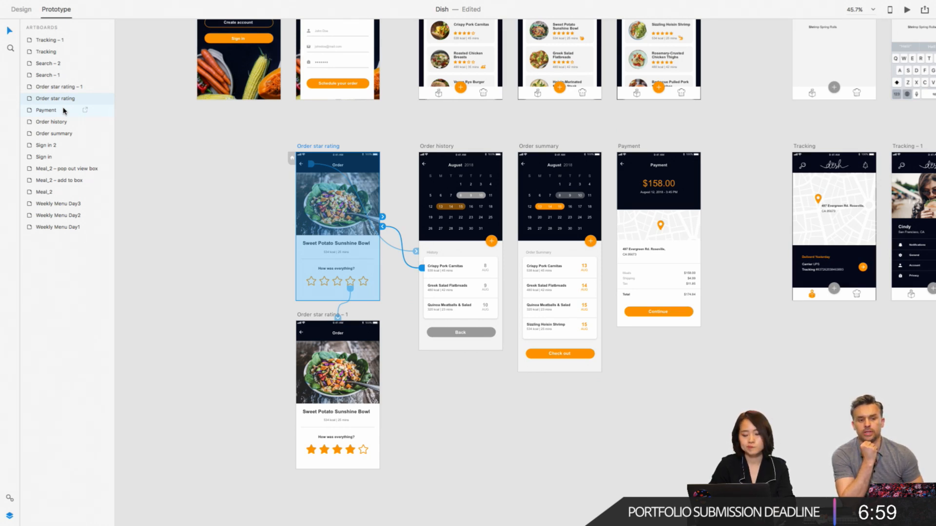
- Copy the search-icon hotspot linked to Search – 1 from the Tracking artboard onto Weekly Menu Day3
{"action": "left_click", "coordinate": [232, 186]}
{"action": "scroll", "coordinate": [612, 285], "scroll_direction": "right", "scroll_amount": 5}
{"action": "scroll", "coordinate": [613, 286], "scroll_direction": "up", "scroll_amount": 3}
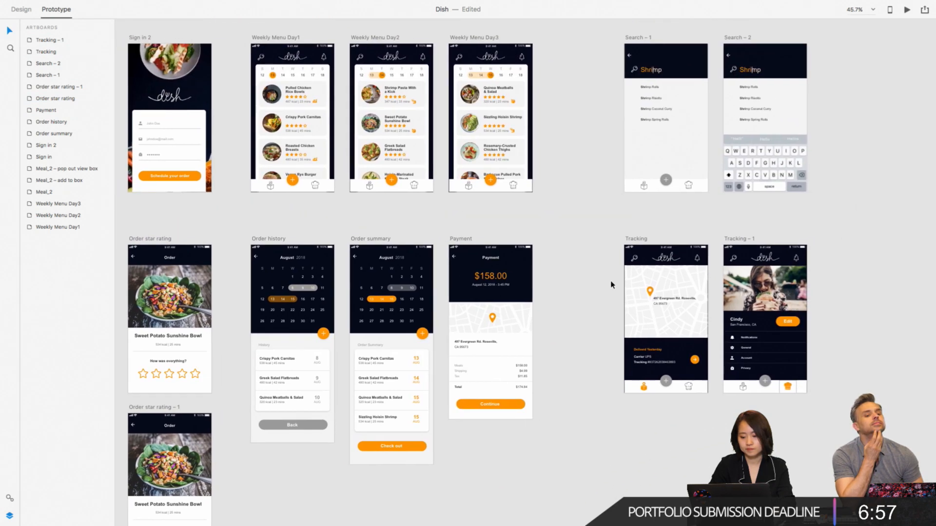
{"action": "left_click", "coordinate": [642, 264]}
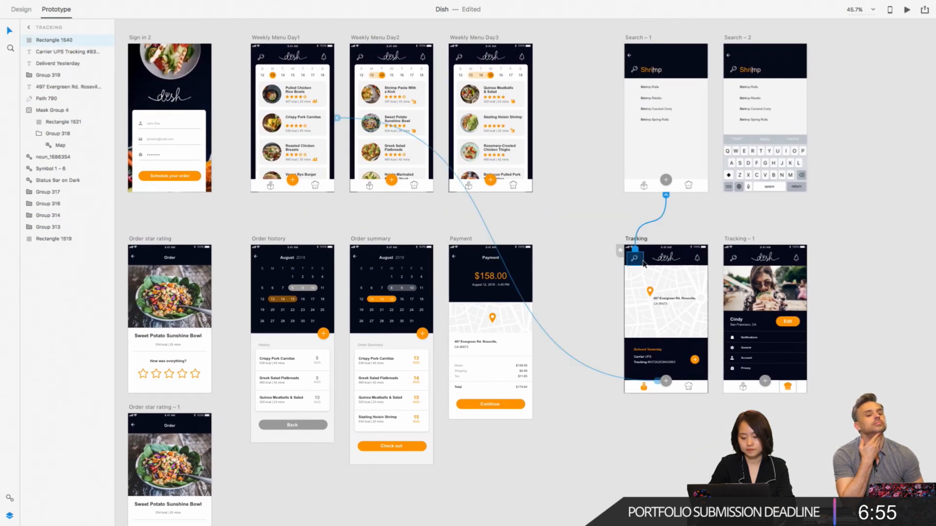
{"action": "scroll", "coordinate": [593, 232], "scroll_direction": "up", "scroll_amount": 3}
{"action": "scroll", "coordinate": [592, 232], "scroll_direction": "left", "scroll_amount": 2}
{"action": "left_click", "coordinate": [503, 122]}
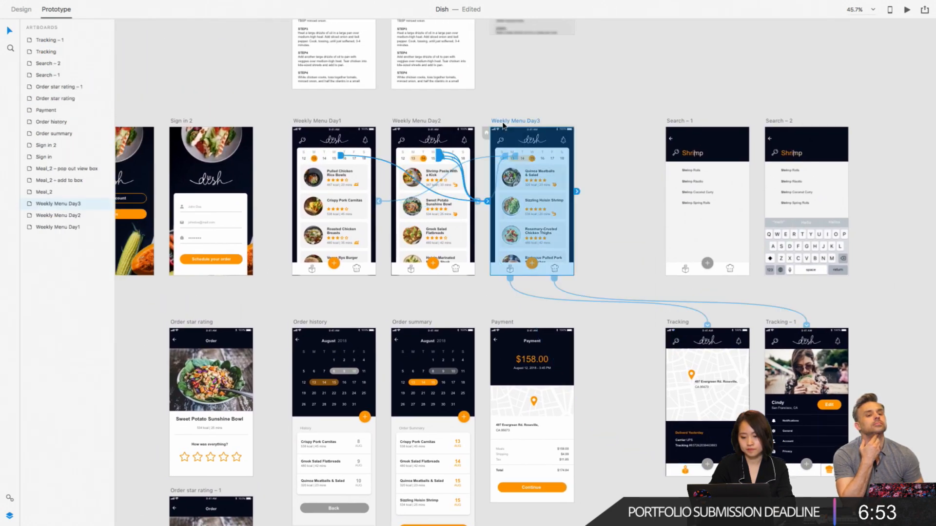
{"action": "key", "text": "super+v"}
- Paste the same linked search-icon hotspot onto the Weekly Menu Day2 and Weekly Menu Day1 artboards
{"action": "left_click", "coordinate": [428, 127]}
{"action": "left_click", "coordinate": [428, 121]}
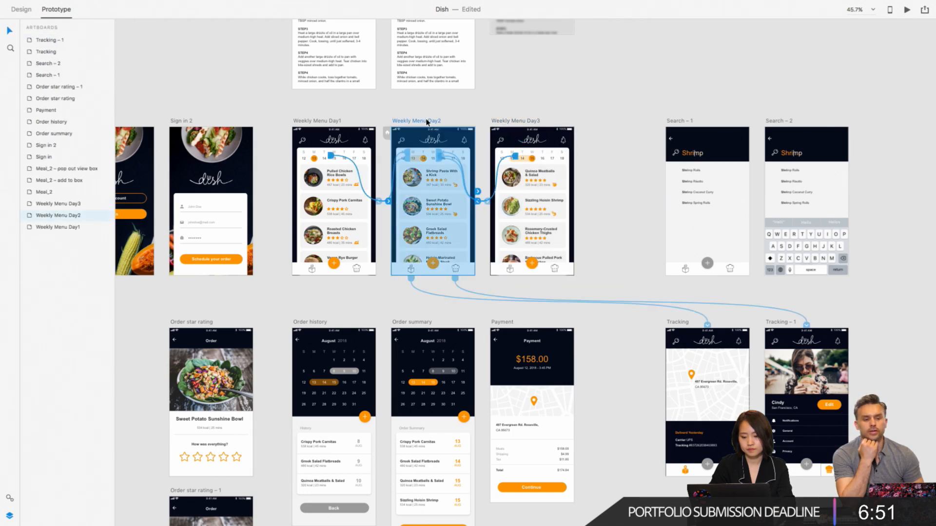
{"action": "key", "text": "super+v"}
{"action": "left_click", "coordinate": [321, 121]}
{"action": "key", "text": "super+v"}
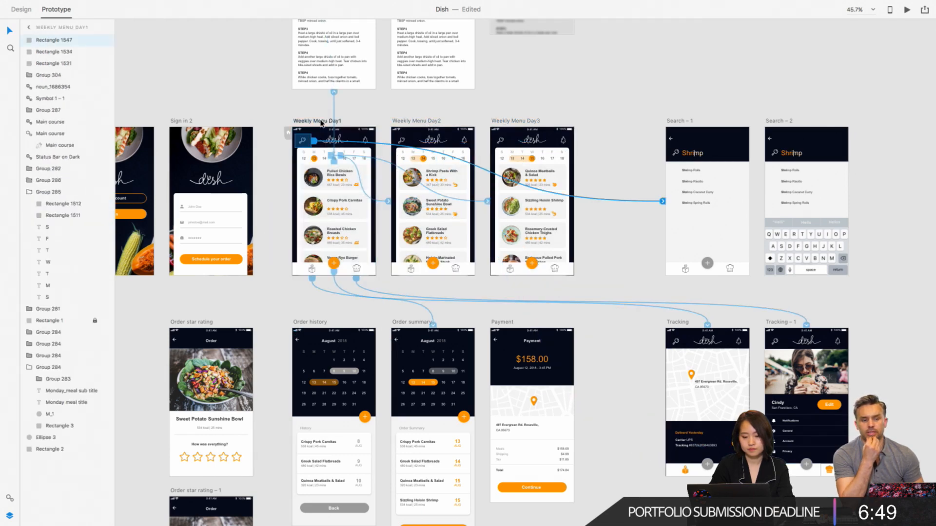
{"action": "left_click", "coordinate": [412, 105]}
{"action": "scroll", "coordinate": [412, 106], "scroll_direction": "left", "scroll_amount": 2}
{"action": "scroll", "coordinate": [412, 106], "scroll_direction": "down", "scroll_amount": 1}
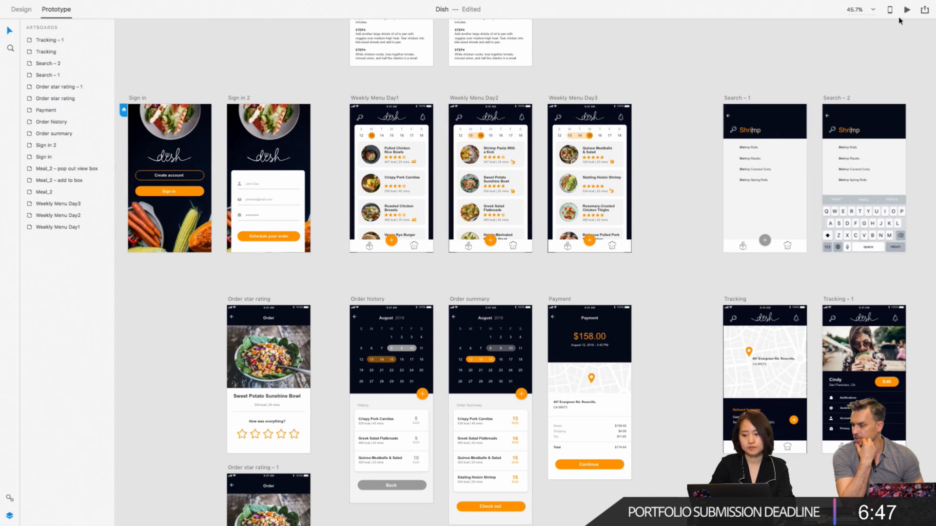
- Update the published prototype link titled Dish with the current artboards and links
{"action": "left_click", "coordinate": [924, 10]}
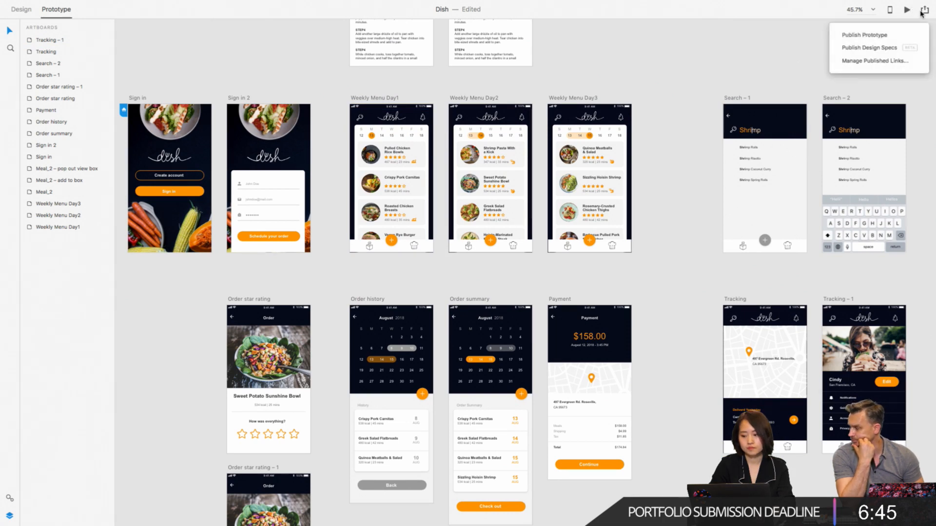
{"action": "left_click", "coordinate": [882, 35]}
{"action": "left_click", "coordinate": [844, 196]}
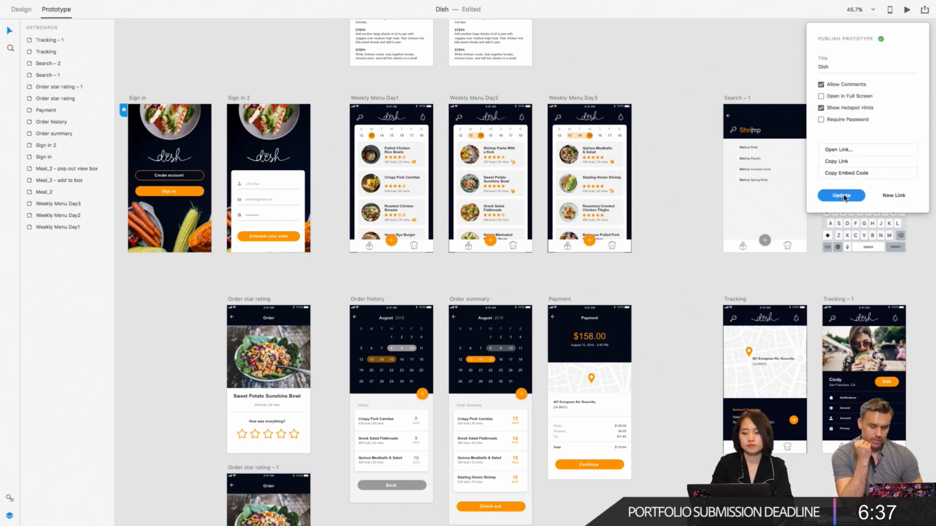
{"action": "left_click", "coordinate": [923, 12]}
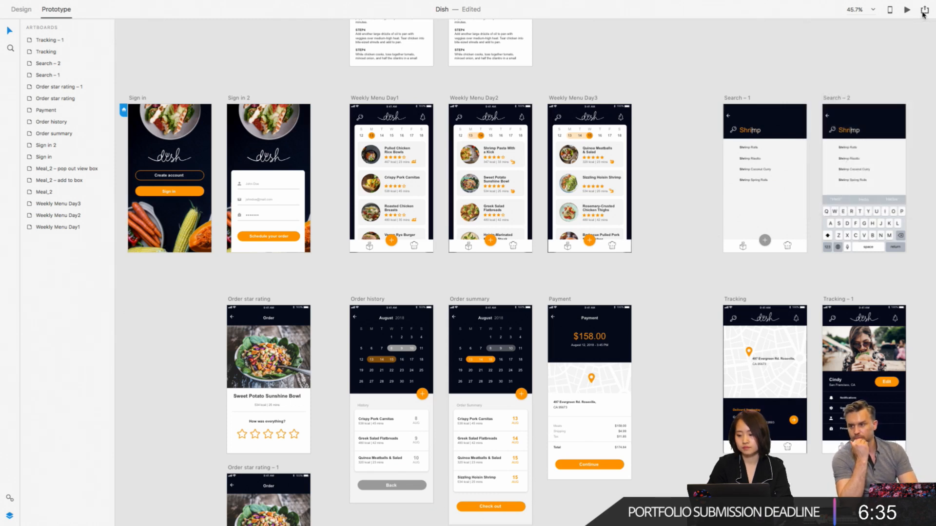
- Update the published design specs link titled Dish_refine and close the publishing options
{"action": "left_click", "coordinate": [923, 11]}
{"action": "left_click", "coordinate": [890, 49]}
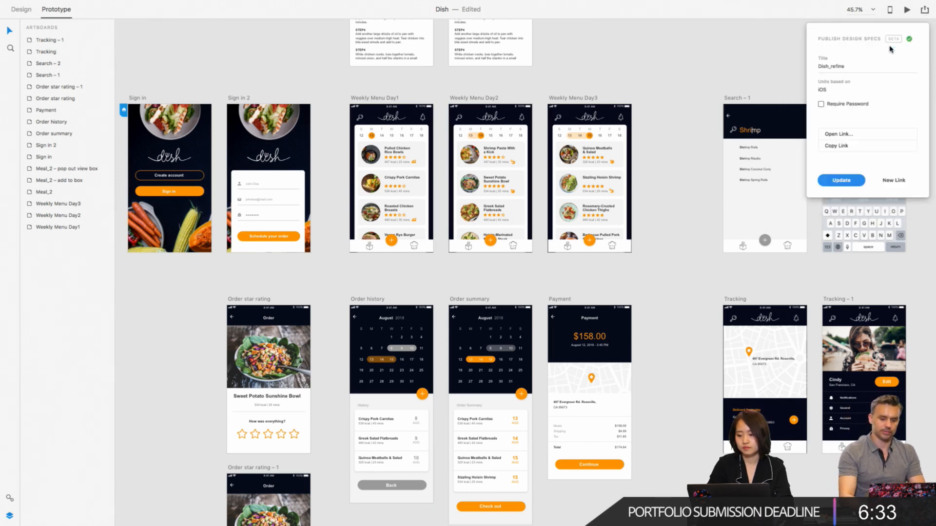
{"action": "left_click", "coordinate": [853, 181]}
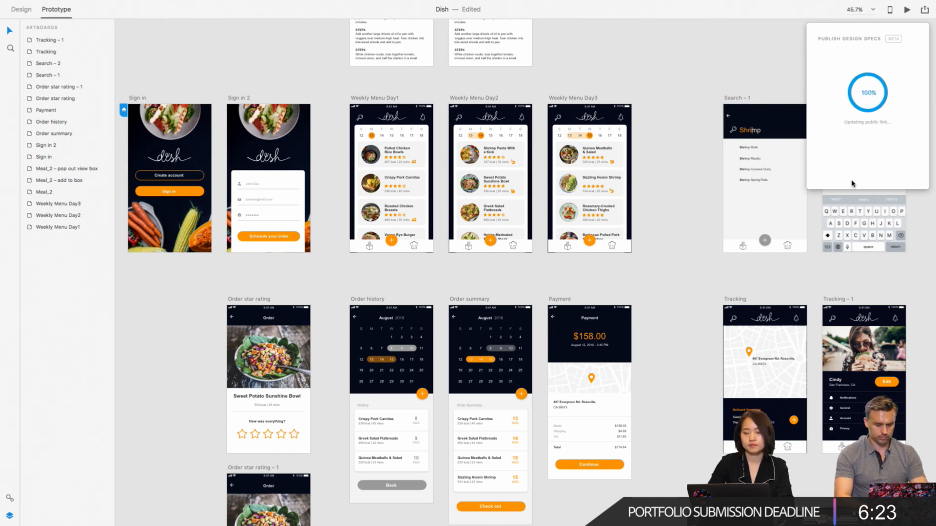
{"action": "left_click", "coordinate": [684, 138]}
- Check the links of the Schedule your order button on Sign in 2 and the plus button on Weekly Menu Day1
{"action": "scroll", "coordinate": [683, 139], "scroll_direction": "left", "scroll_amount": 5}
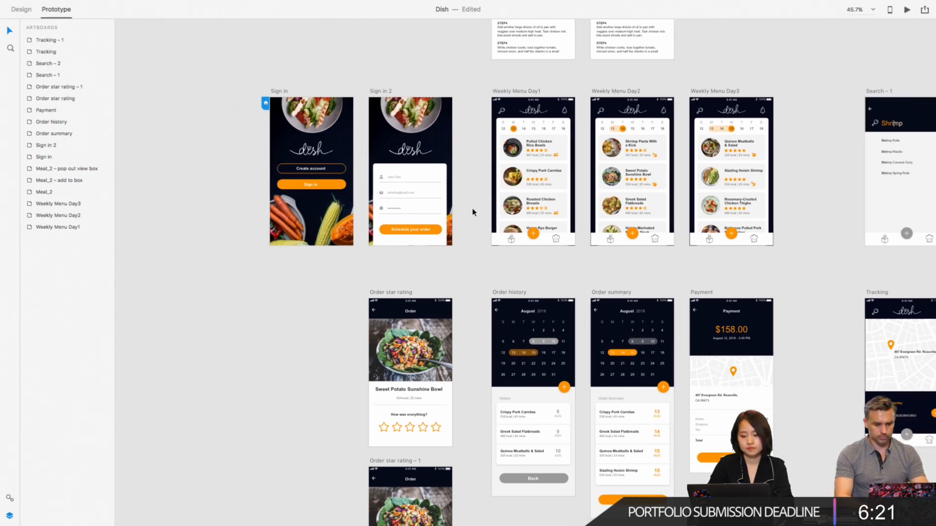
{"action": "left_click", "coordinate": [439, 233]}
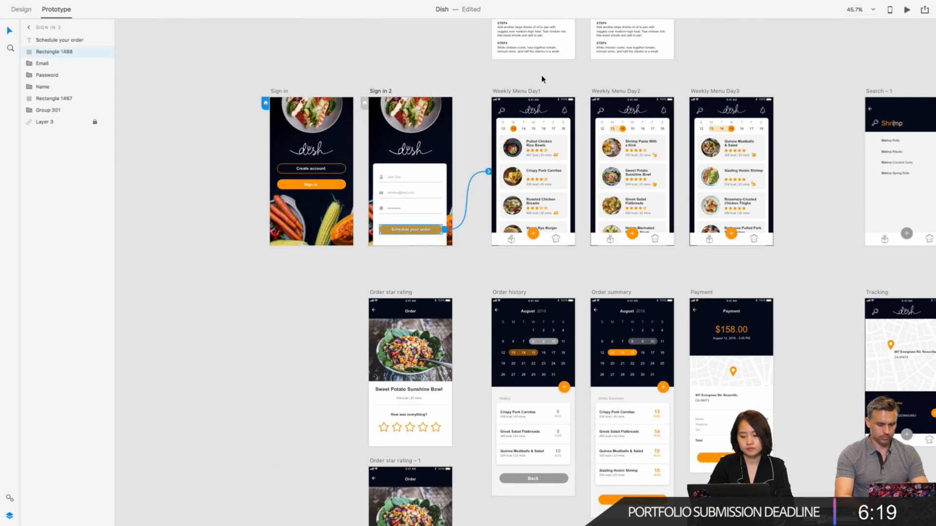
{"action": "left_click", "coordinate": [537, 238]}
{"action": "scroll", "coordinate": [542, 266], "scroll_direction": "down", "scroll_amount": 1}
{"action": "scroll", "coordinate": [542, 266], "scroll_direction": "down", "scroll_amount": 5}
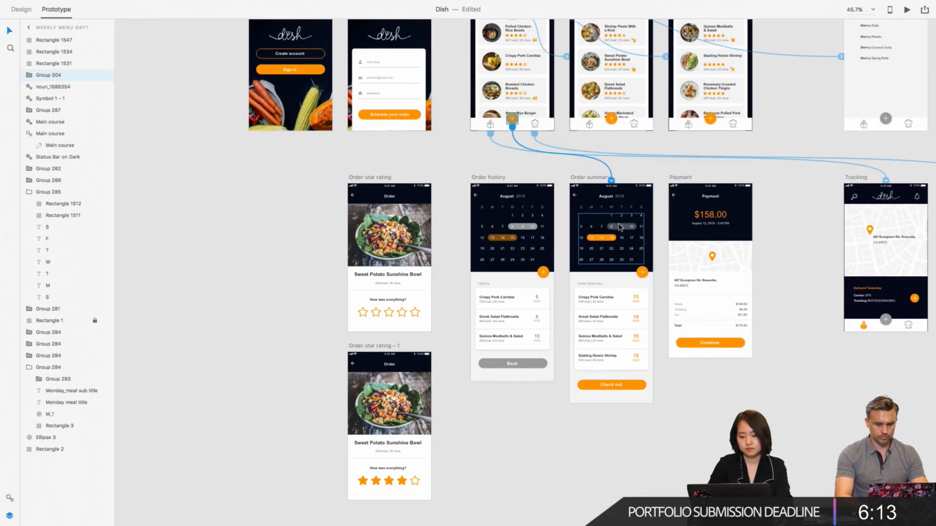
- Check the links of the calendar date ranges on the Order summary and Order history artboards
{"action": "left_click", "coordinate": [622, 225]}
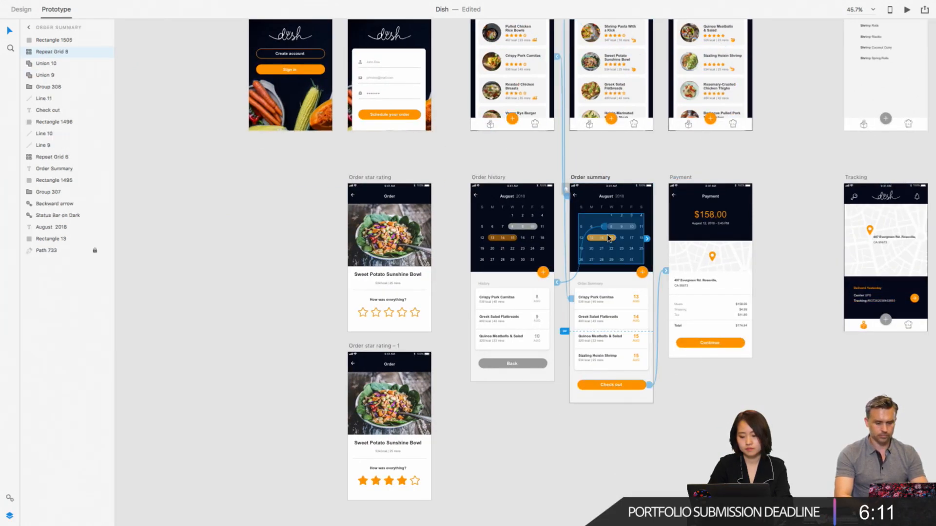
{"action": "scroll", "coordinate": [608, 239], "scroll_direction": "up", "scroll_amount": 2}
{"action": "scroll", "coordinate": [608, 239], "scroll_direction": "up", "scroll_amount": 3}
{"action": "double_click", "coordinate": [601, 236]}
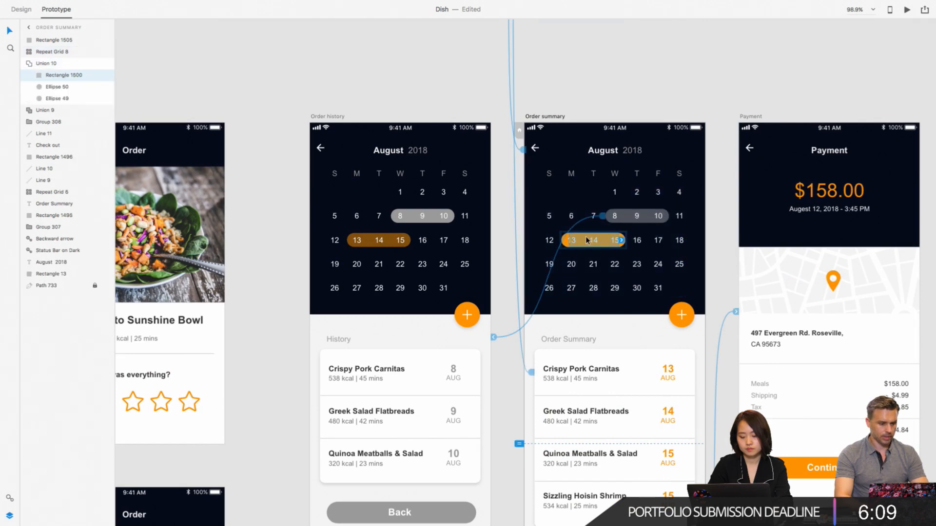
{"action": "left_click", "coordinate": [405, 242]}
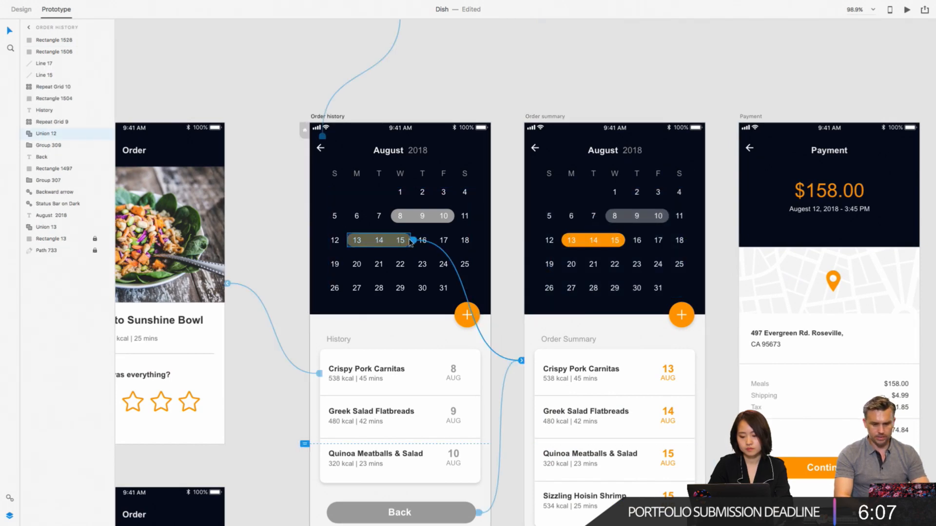
{"action": "scroll", "coordinate": [560, 340], "scroll_direction": "down", "scroll_amount": 3}
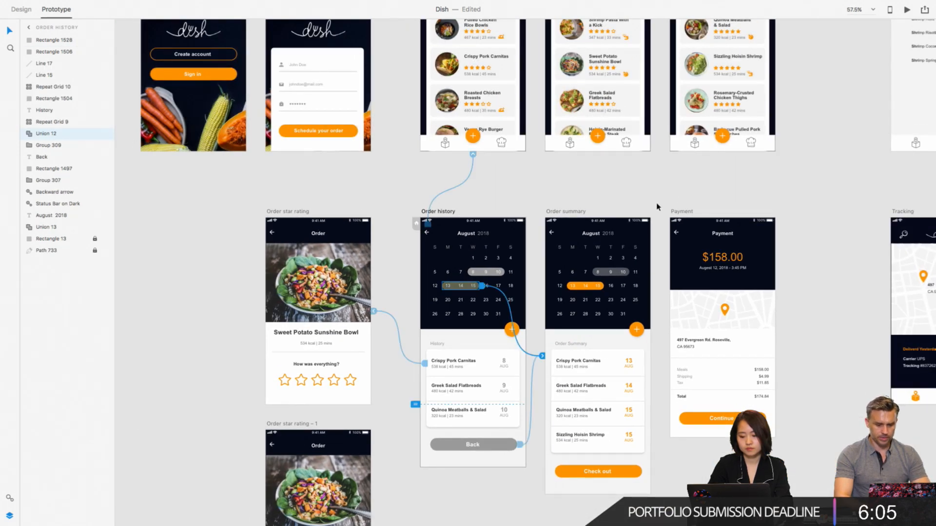
{"action": "left_click", "coordinate": [656, 203]}
{"action": "scroll", "coordinate": [655, 192], "scroll_direction": "up", "scroll_amount": 2}
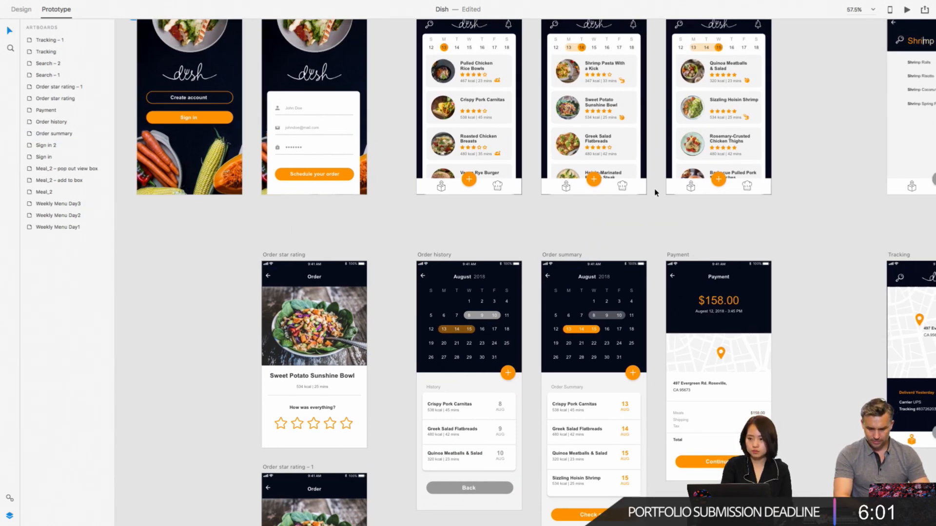
{"action": "scroll", "coordinate": [759, 90], "scroll_direction": "down", "scroll_amount": 3}
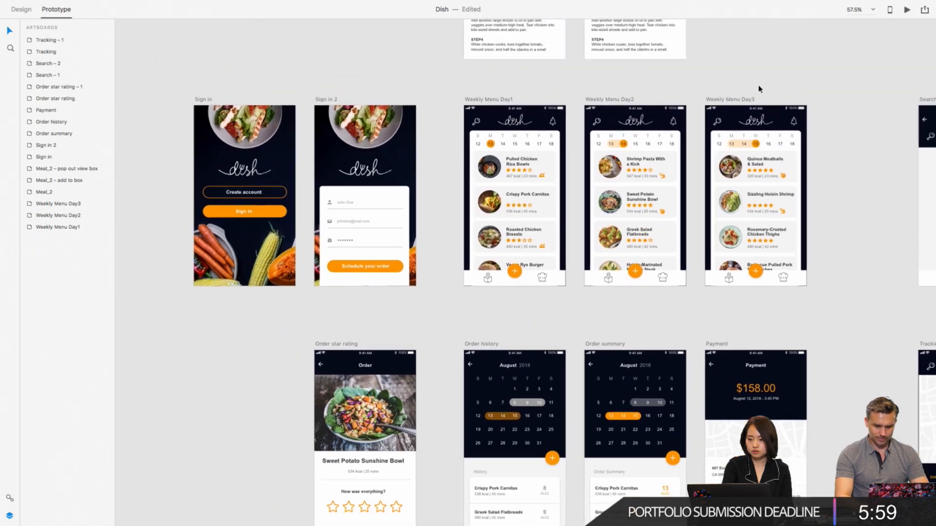
- Preview the prototype from Sign in through scheduling, order summary and history, give four stars, and return to the weekly menu
{"action": "left_click", "coordinate": [382, 96]}
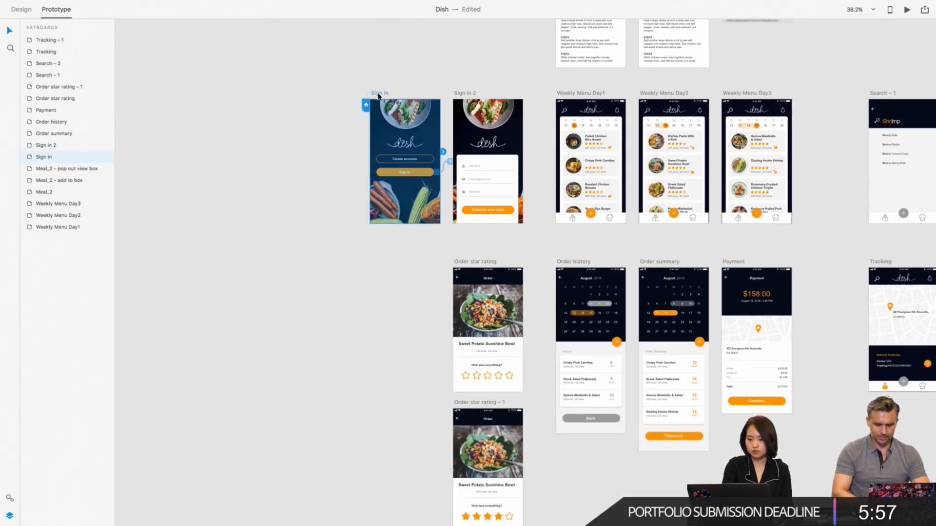
{"action": "left_click", "coordinate": [910, 10]}
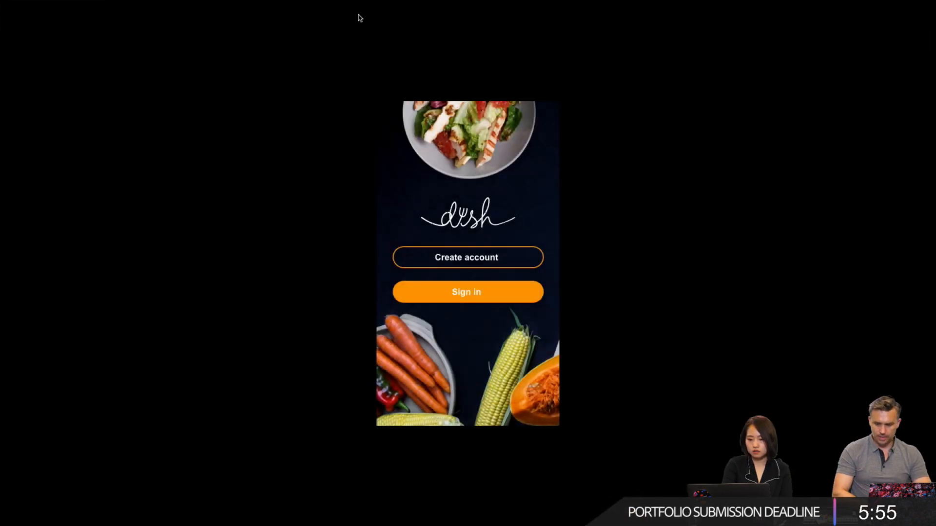
{"action": "left_click", "coordinate": [459, 294]}
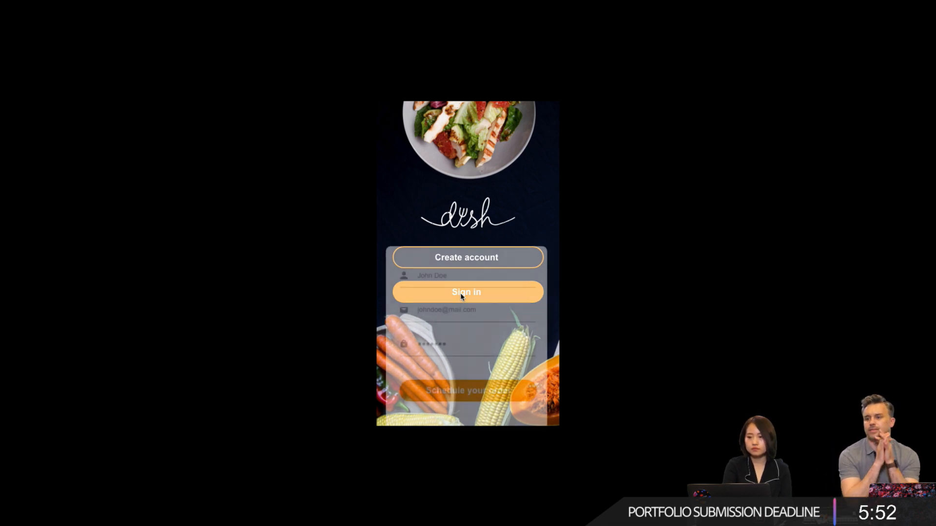
{"action": "left_click", "coordinate": [458, 390]}
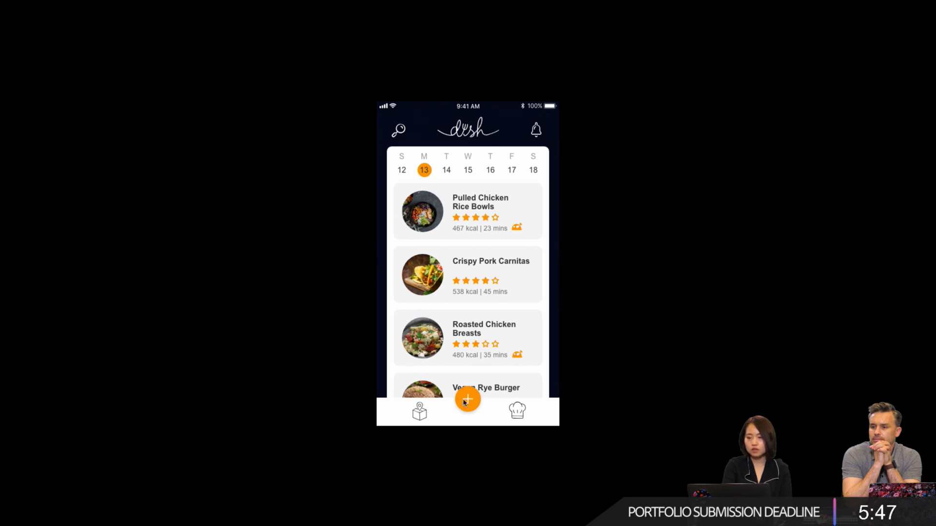
{"action": "left_click", "coordinate": [466, 401]}
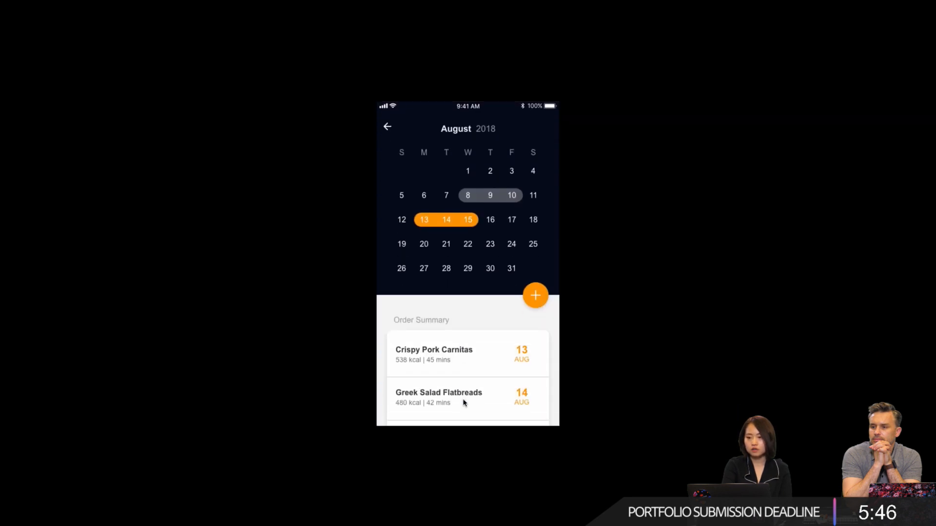
{"action": "left_click", "coordinate": [484, 197]}
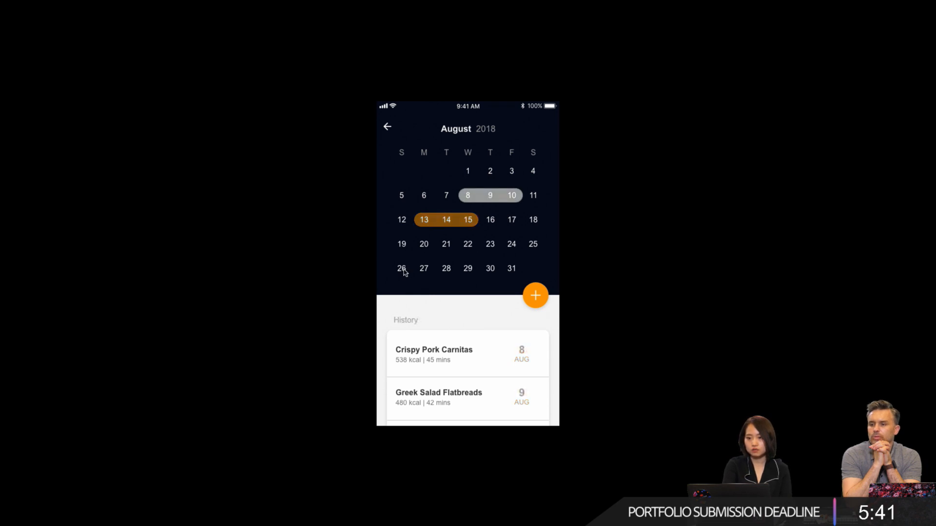
{"action": "left_click", "coordinate": [418, 357]}
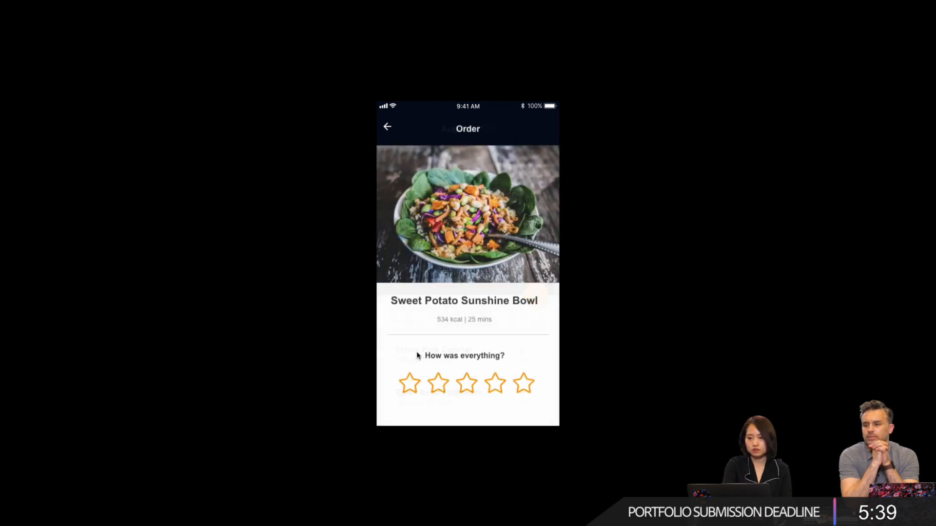
{"action": "left_click", "coordinate": [498, 385]}
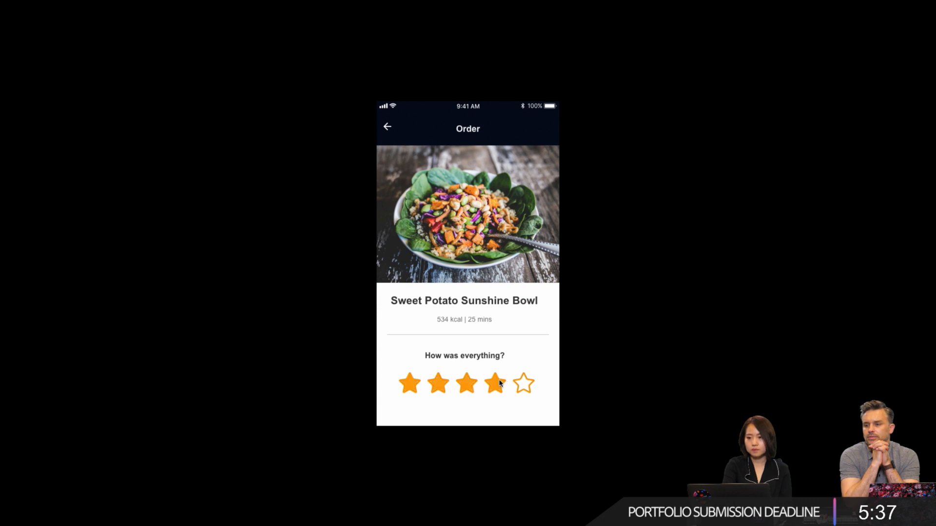
{"action": "left_click", "coordinate": [387, 127]}
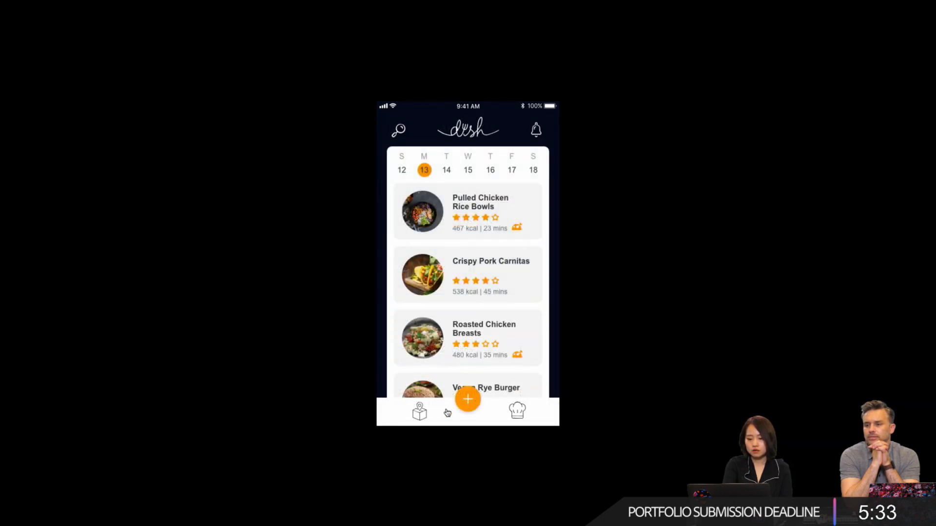
- Test the tracking, search, keyboard and profile screens in the preview, reopen search from the profile, and leave full screen
{"action": "left_click", "coordinate": [422, 414]}
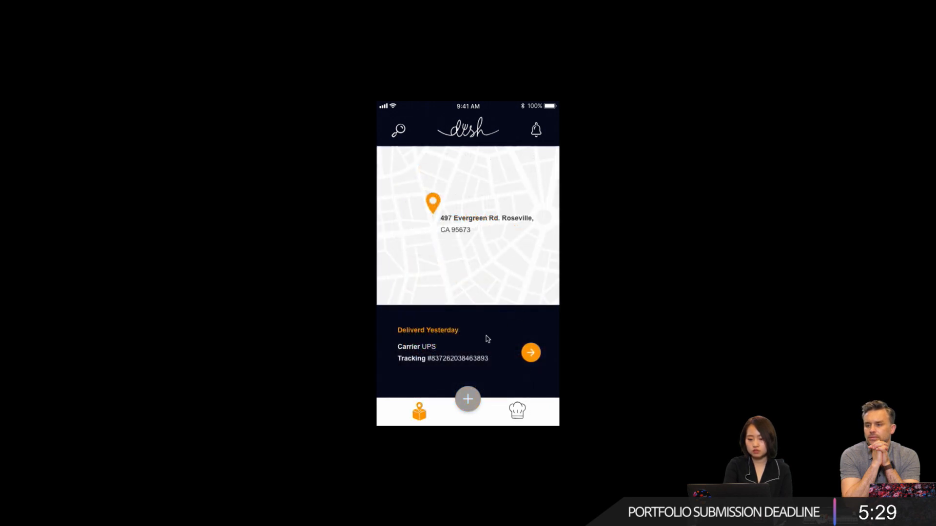
{"action": "left_click", "coordinate": [398, 130]}
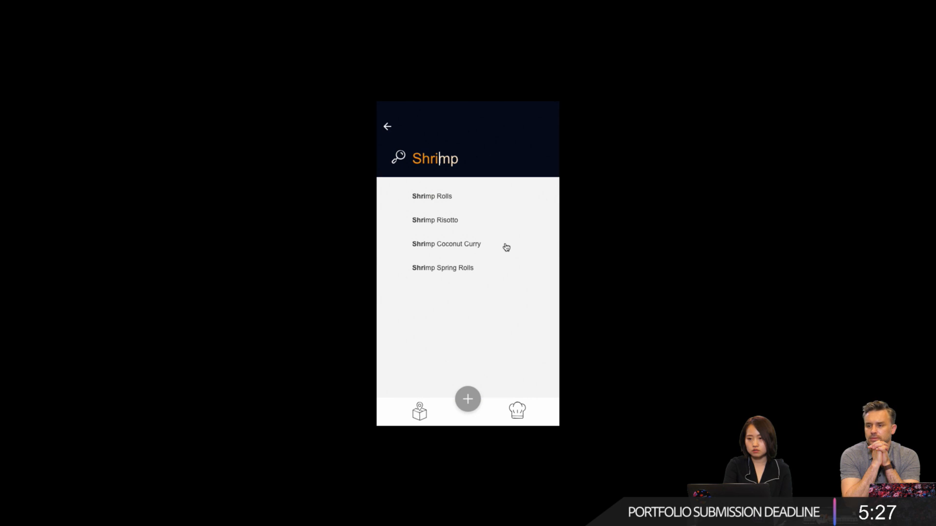
{"action": "left_click", "coordinate": [466, 309]}
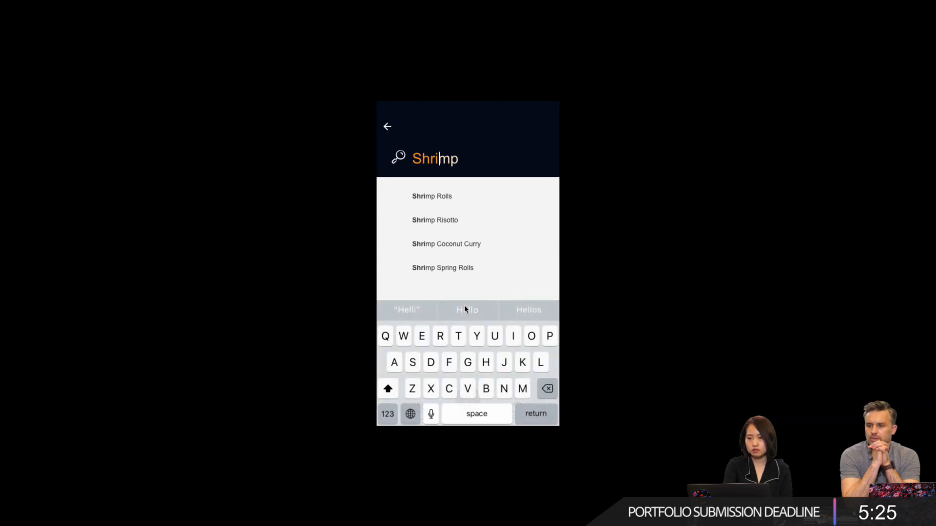
{"action": "left_click", "coordinate": [388, 128]}
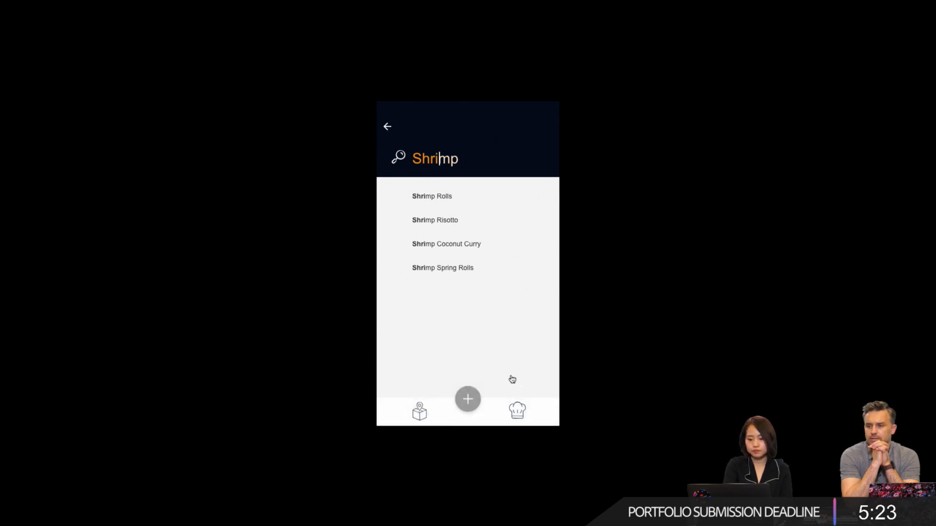
{"action": "left_click", "coordinate": [516, 411]}
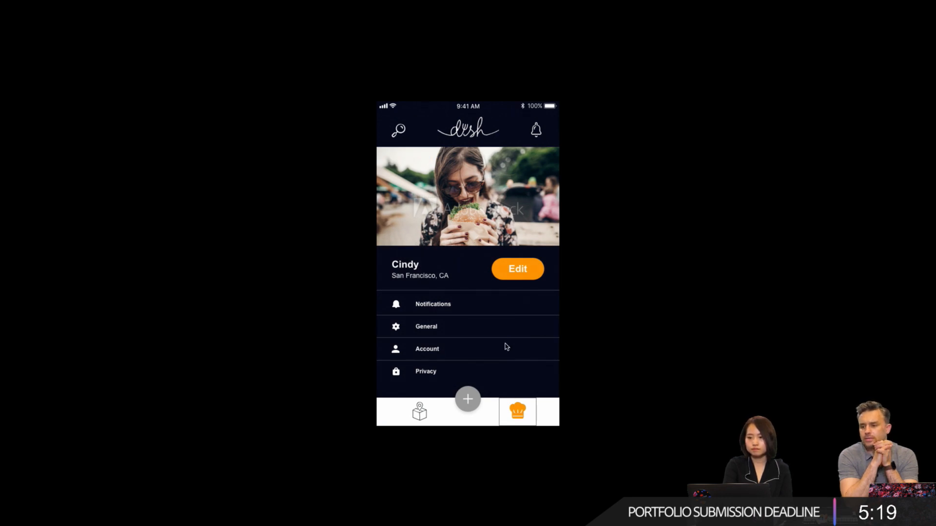
{"action": "left_click", "coordinate": [395, 135]}
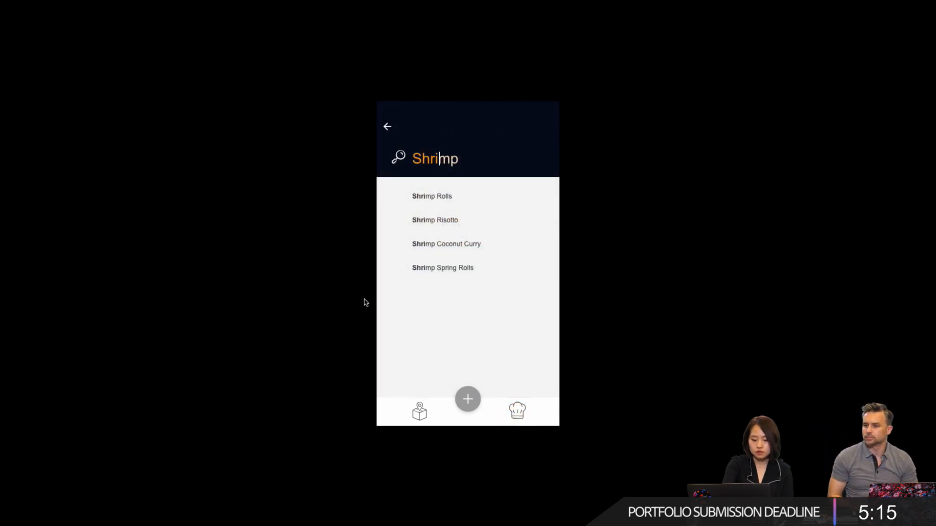
{"action": "key", "text": "Escape"}
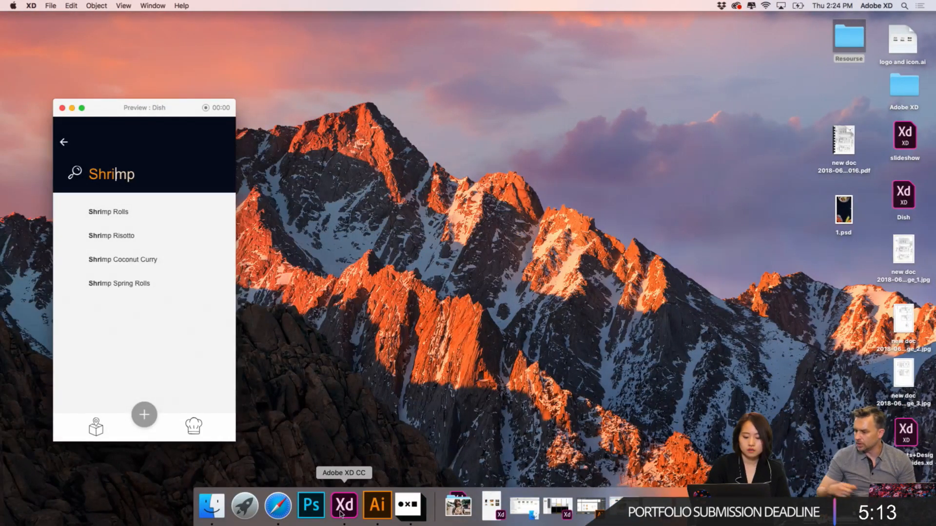
- Return to the Adobe XD document and remove the border from the chef-hat hotspot on the Tracking – 1 artboard
{"action": "left_click", "coordinate": [340, 507]}
{"action": "scroll", "coordinate": [828, 390], "scroll_direction": "right", "scroll_amount": 5}
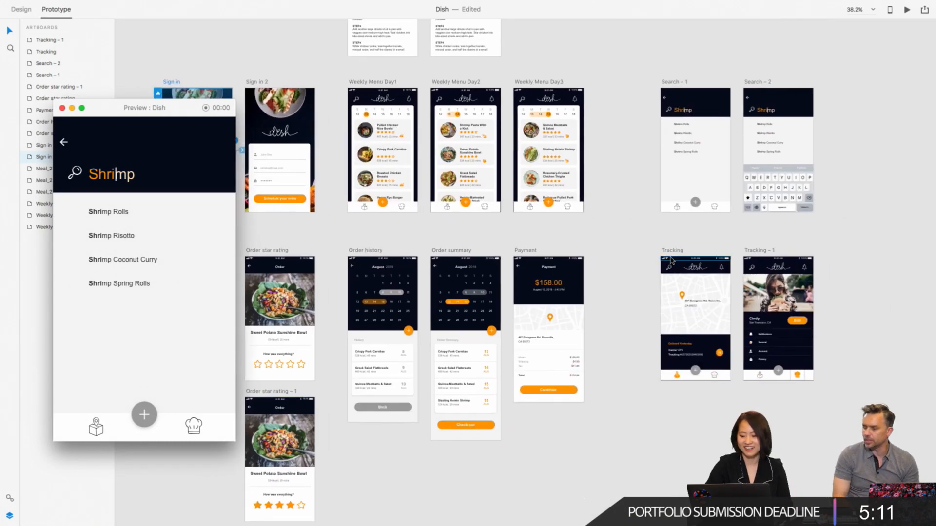
{"action": "scroll", "coordinate": [876, 402], "scroll_direction": "up", "scroll_amount": 10}
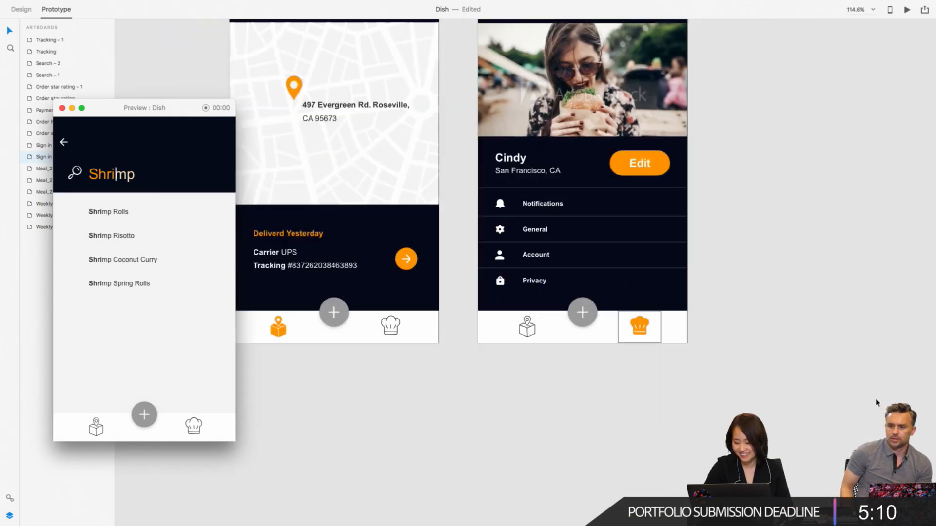
{"action": "left_click", "coordinate": [661, 334]}
{"action": "left_click", "coordinate": [661, 334]}
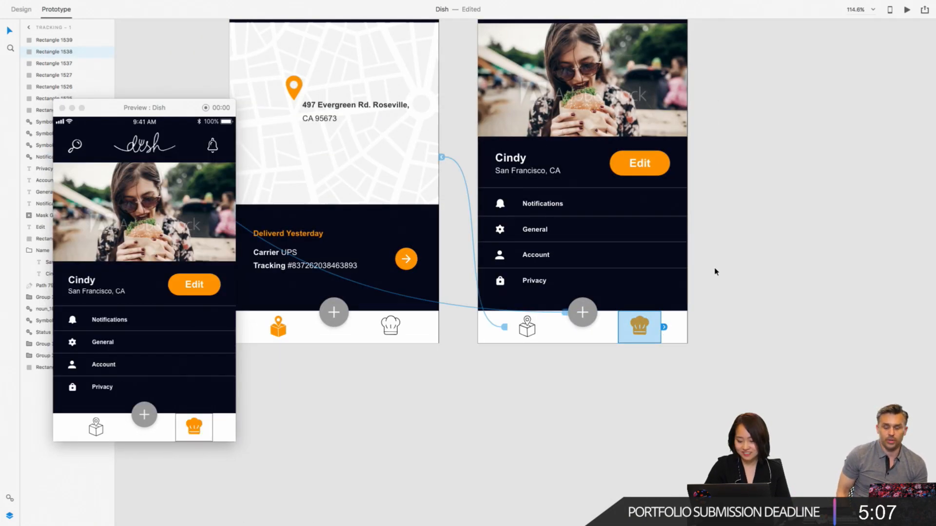
{"action": "left_click", "coordinate": [14, 10]}
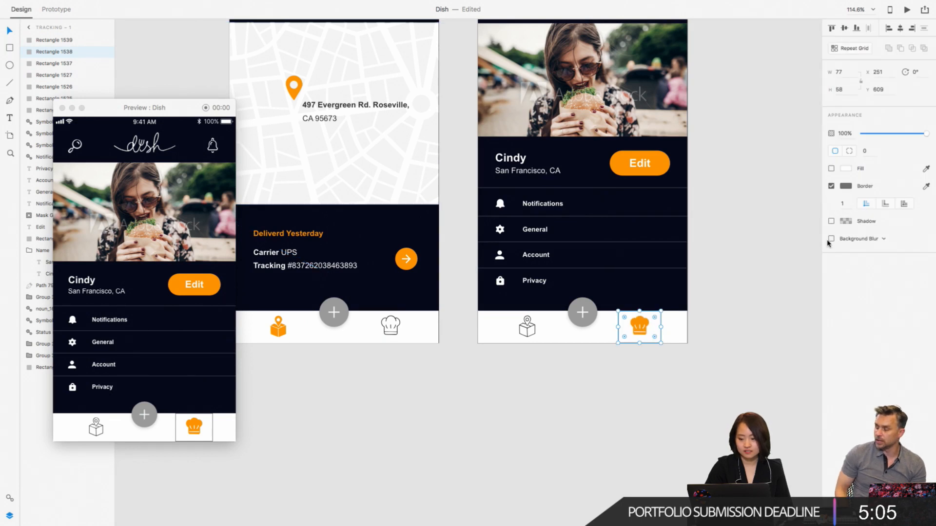
{"action": "key", "text": "Escape"}
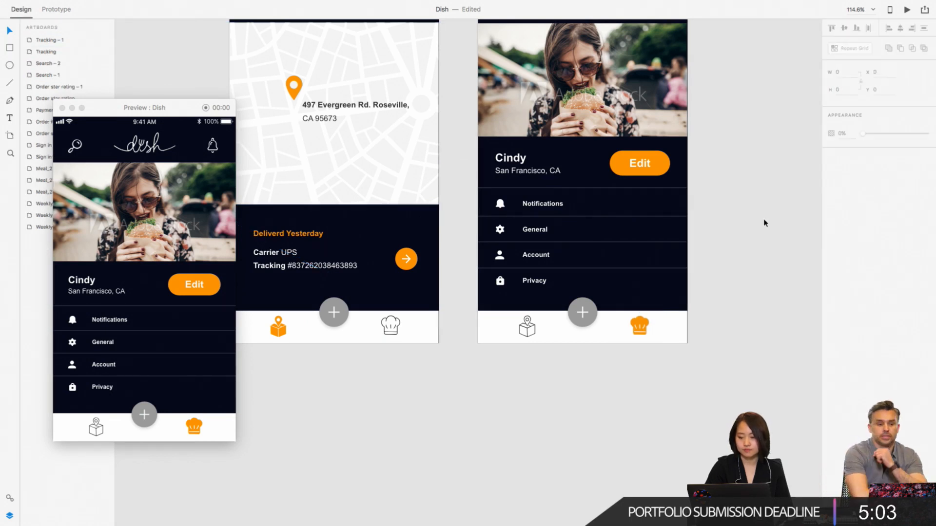
- Close the preview window and bring all the artboards into view
{"action": "left_click", "coordinate": [62, 107]}
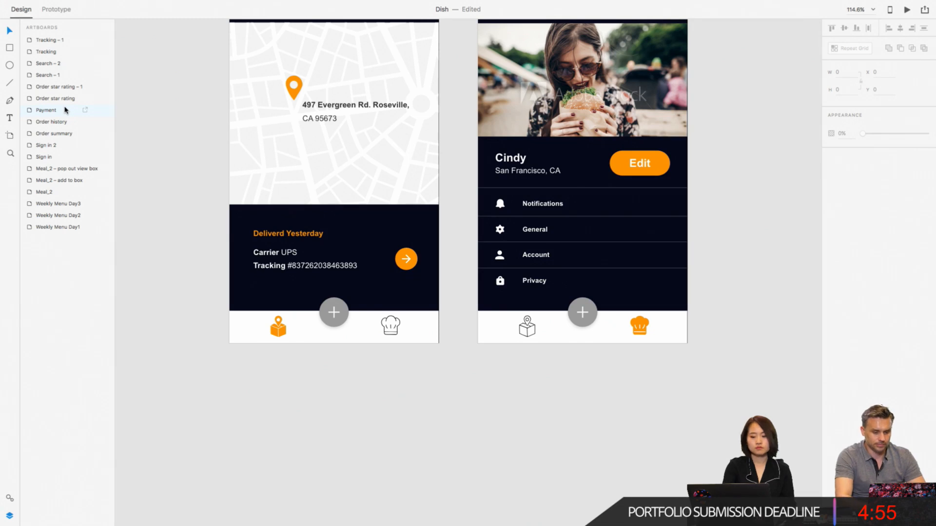
{"action": "scroll", "coordinate": [178, 367], "scroll_direction": "down", "scroll_amount": 10}
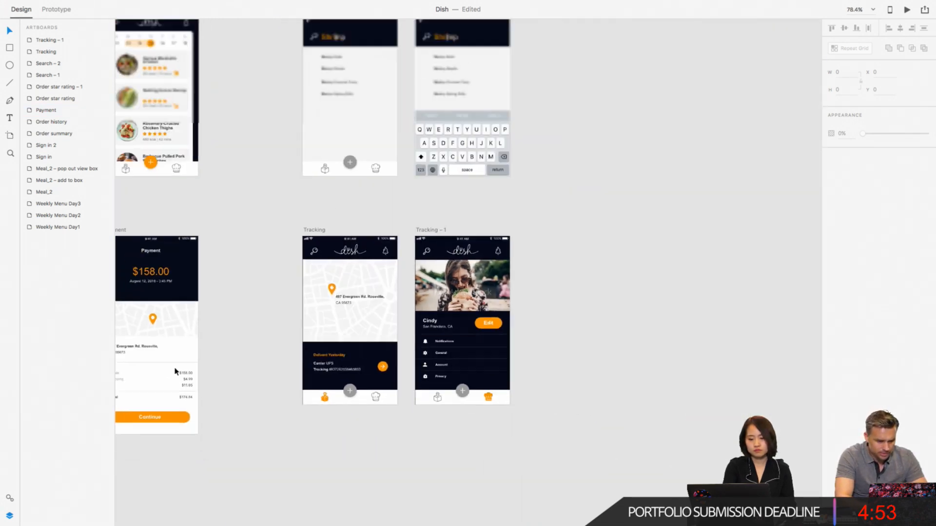
{"action": "scroll", "coordinate": [176, 371], "scroll_direction": "down", "scroll_amount": 5}
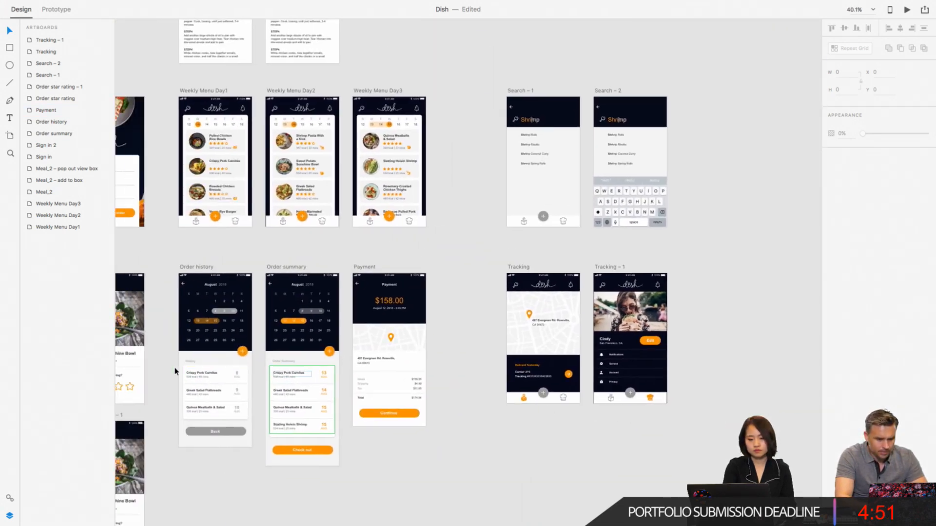
{"action": "scroll", "coordinate": [175, 372], "scroll_direction": "down", "scroll_amount": 4}
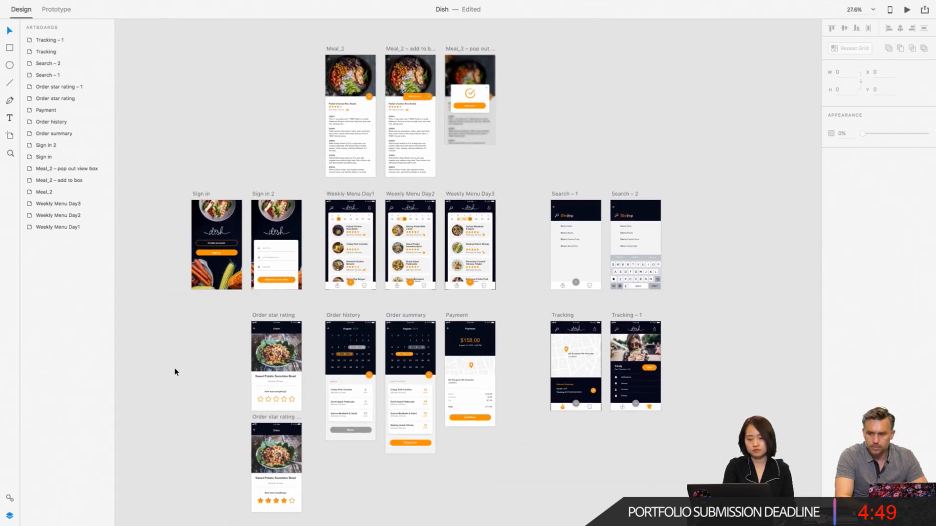
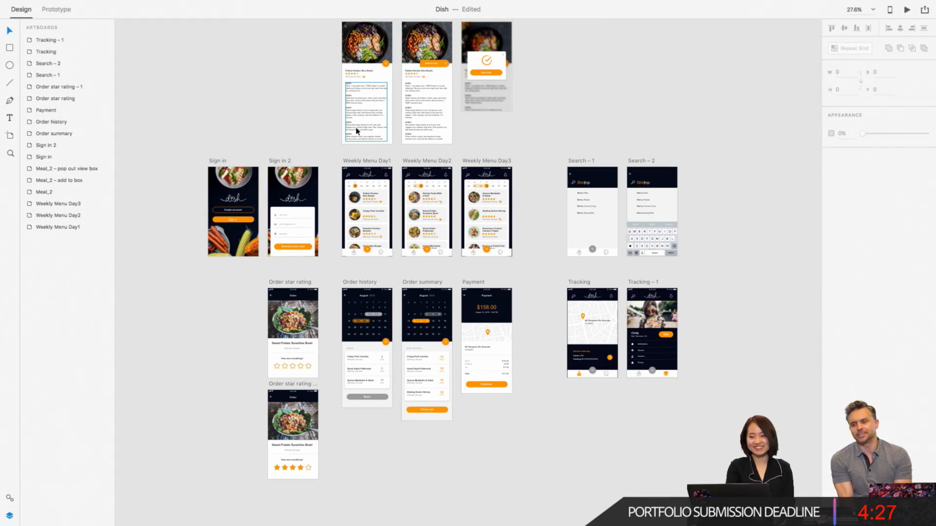
- Open the published Dish prototype link in Safari and make the browser window full screen
{"action": "left_click", "coordinate": [924, 21]}
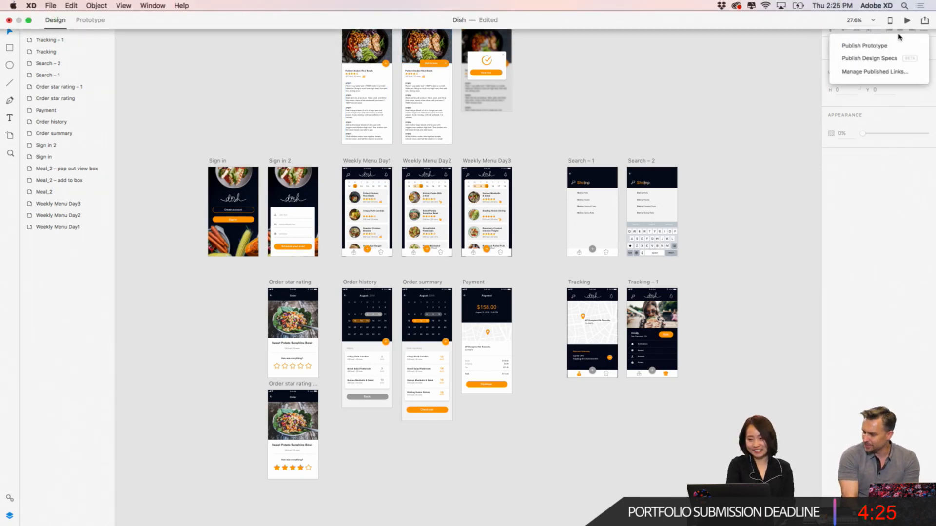
{"action": "left_click", "coordinate": [868, 35]}
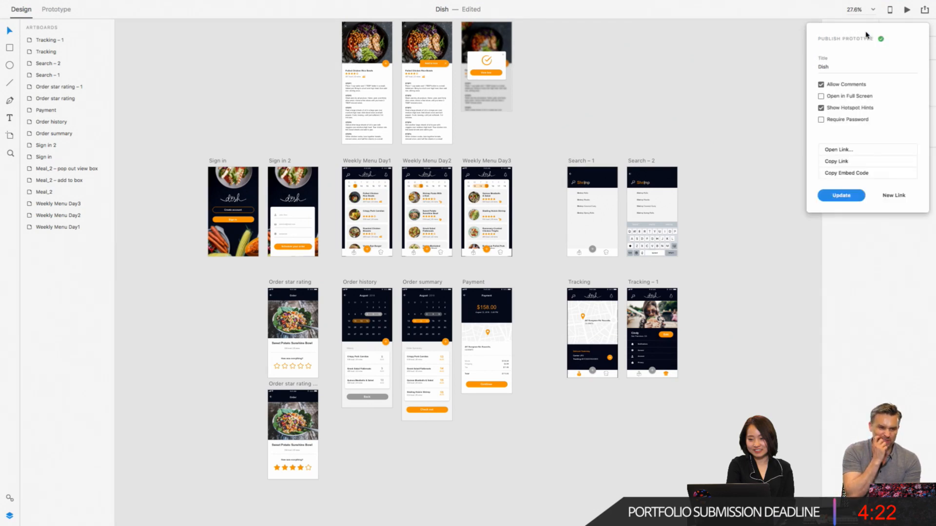
{"action": "left_click", "coordinate": [837, 151]}
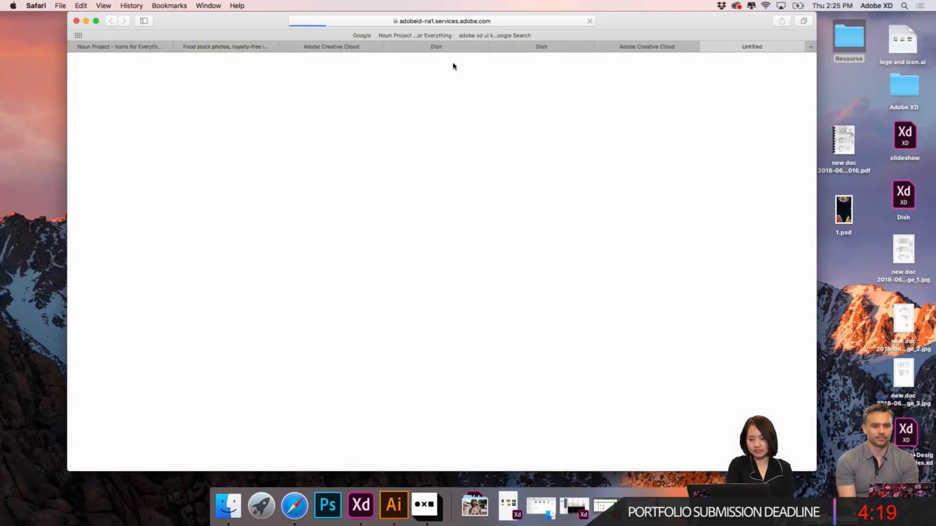
{"action": "left_click", "coordinate": [96, 20]}
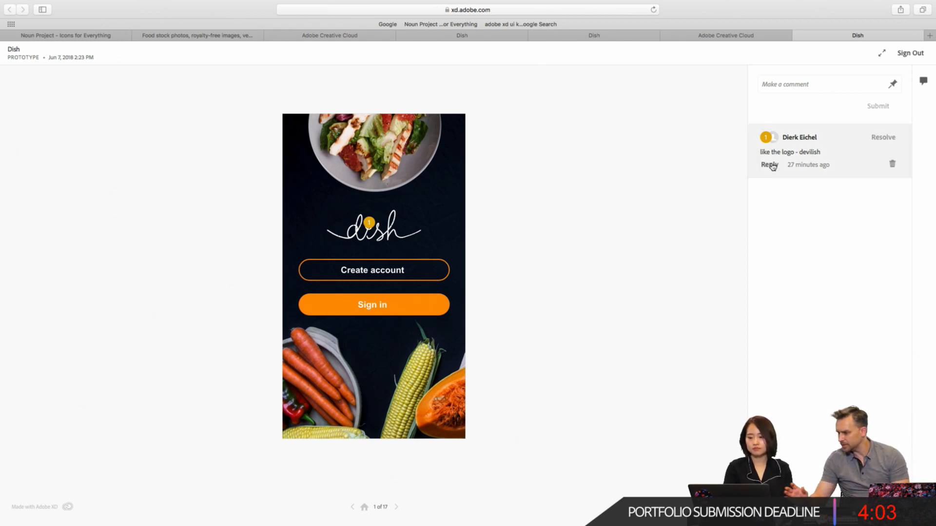
- Page through the published prototype from Sign in to the Payment screen, reading the reviewers' comments on each screen
{"action": "left_click", "coordinate": [396, 508]}
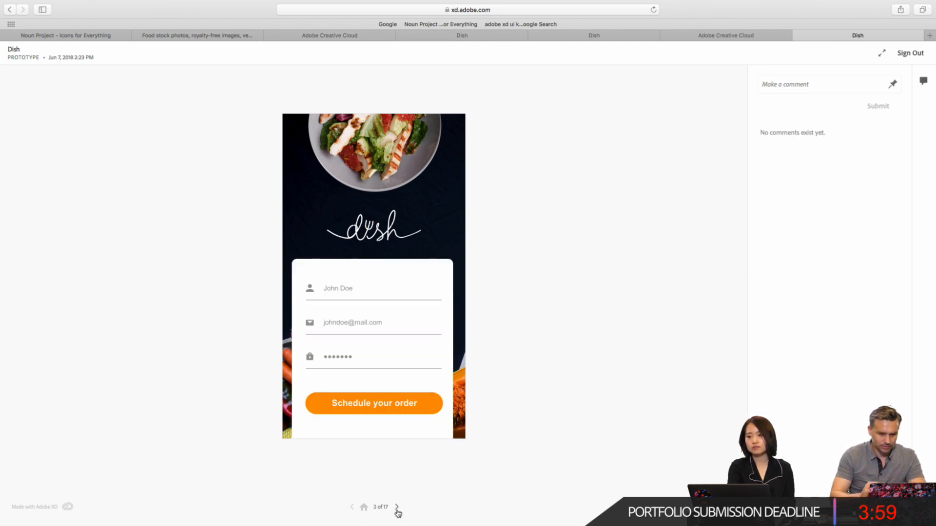
{"action": "left_click", "coordinate": [396, 509]}
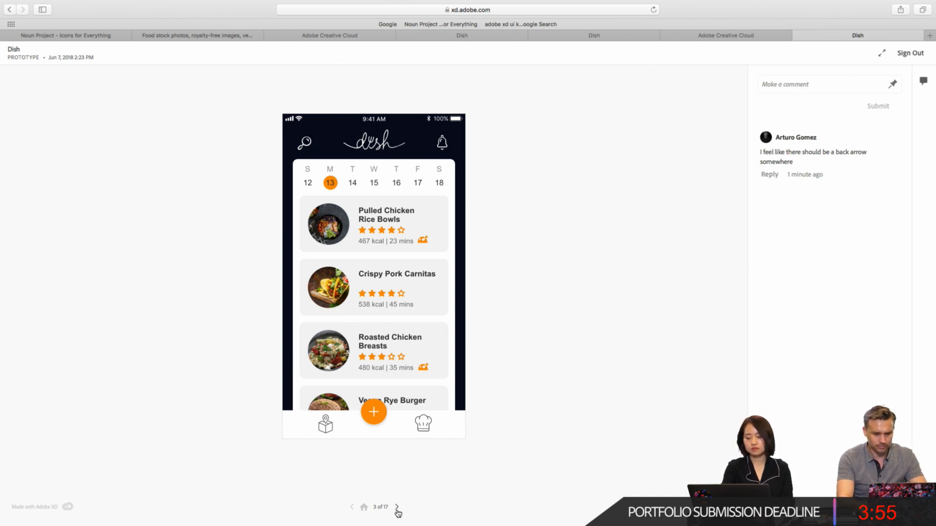
{"action": "left_click", "coordinate": [398, 509]}
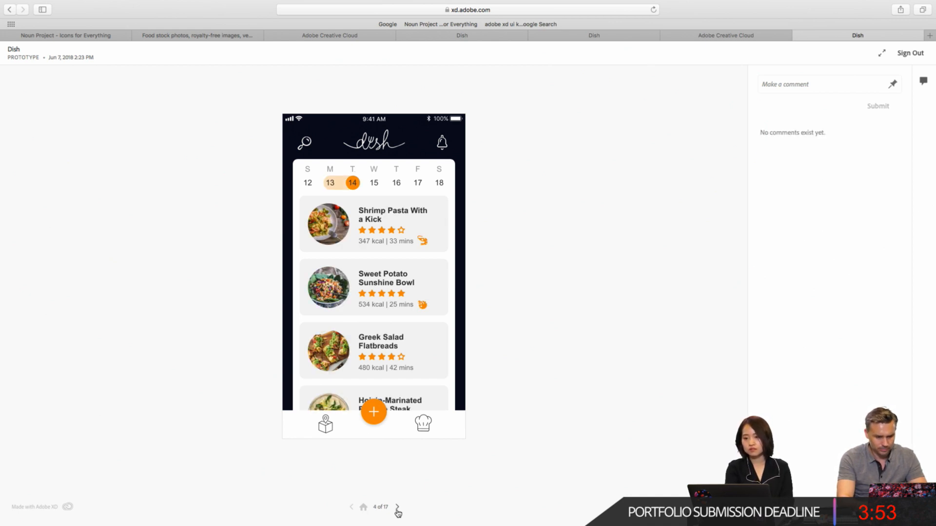
{"action": "left_click", "coordinate": [397, 508]}
{"action": "left_click", "coordinate": [398, 508]}
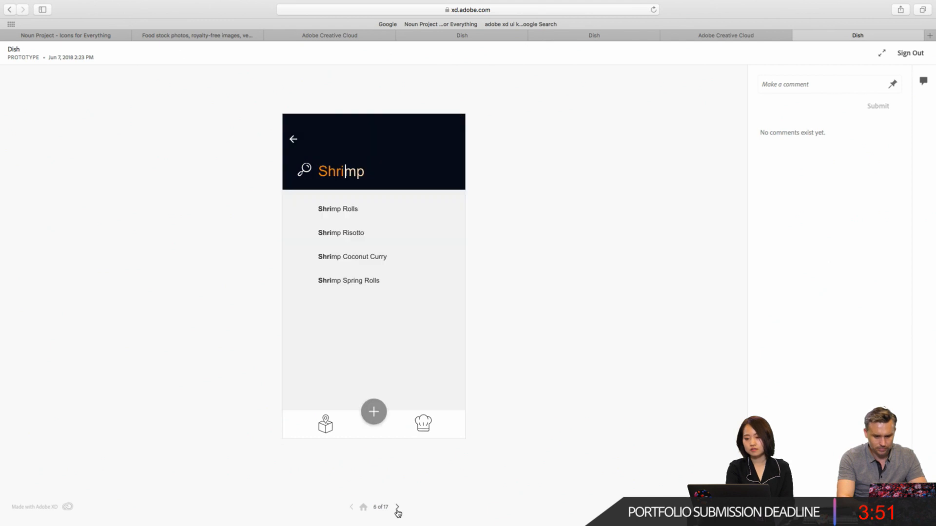
{"action": "left_click", "coordinate": [397, 509]}
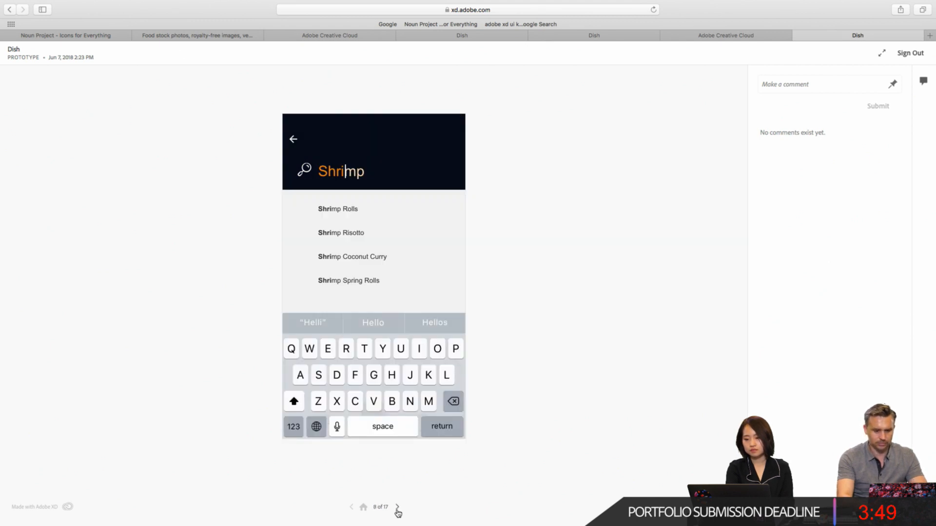
{"action": "left_click", "coordinate": [397, 508]}
{"action": "left_click", "coordinate": [397, 508]}
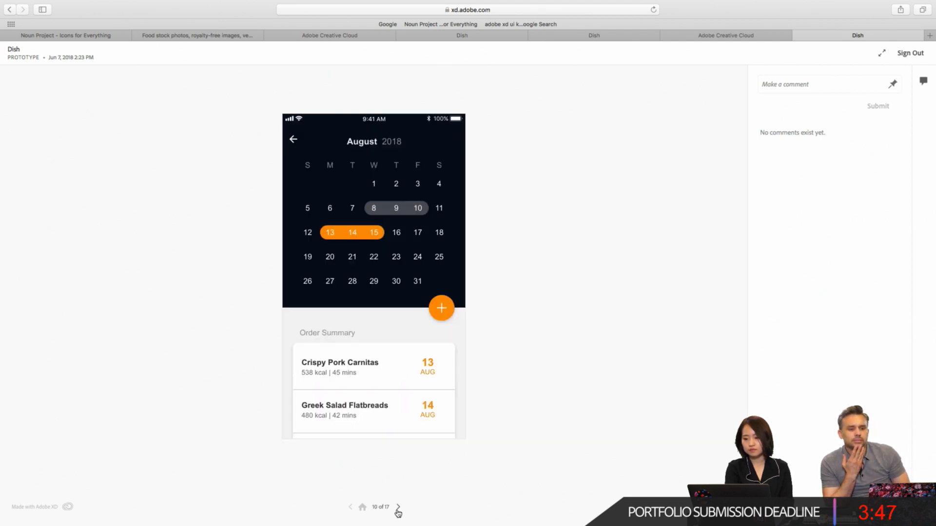
{"action": "left_click", "coordinate": [398, 508]}
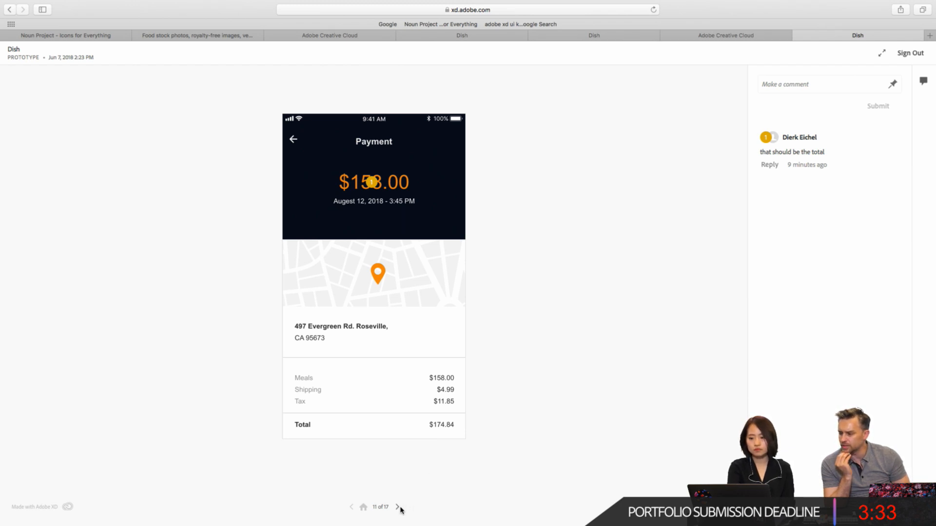
- Leave full screen in the browser and switch to the Dish document in Adobe XD
{"action": "mouse_move", "coordinate": [724, 2]}
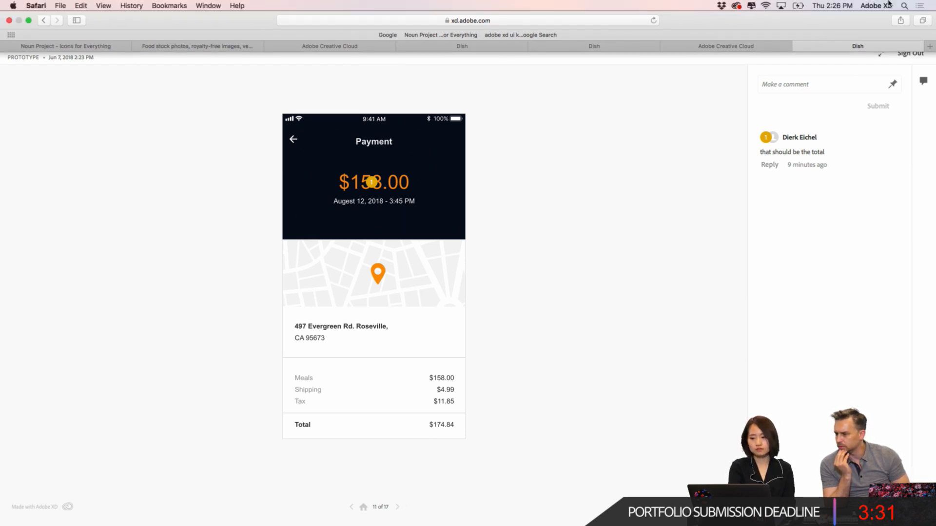
{"action": "left_click", "coordinate": [29, 21]}
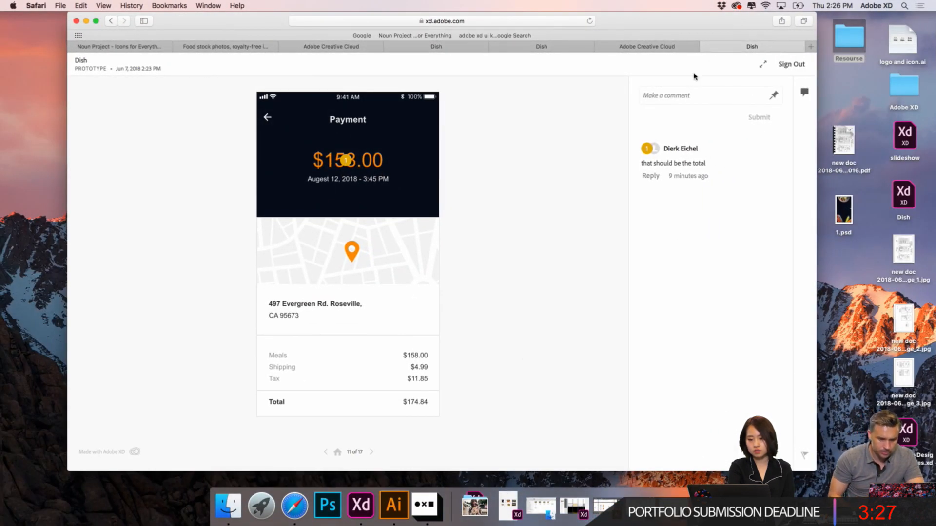
{"action": "left_click", "coordinate": [368, 516]}
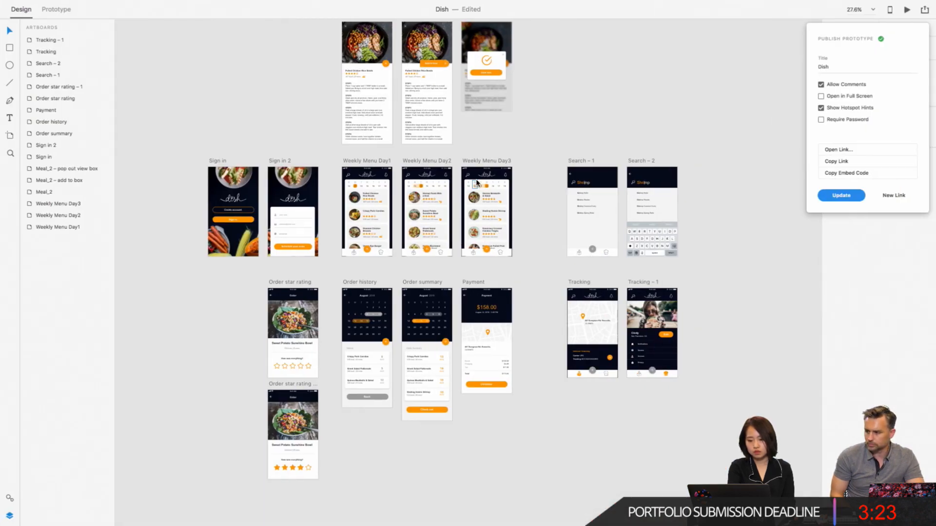
- Begin changing the large $158.00 amount in the Payment artboard's header to match the order total
{"action": "scroll", "coordinate": [485, 307], "scroll_direction": "up", "scroll_amount": 10}
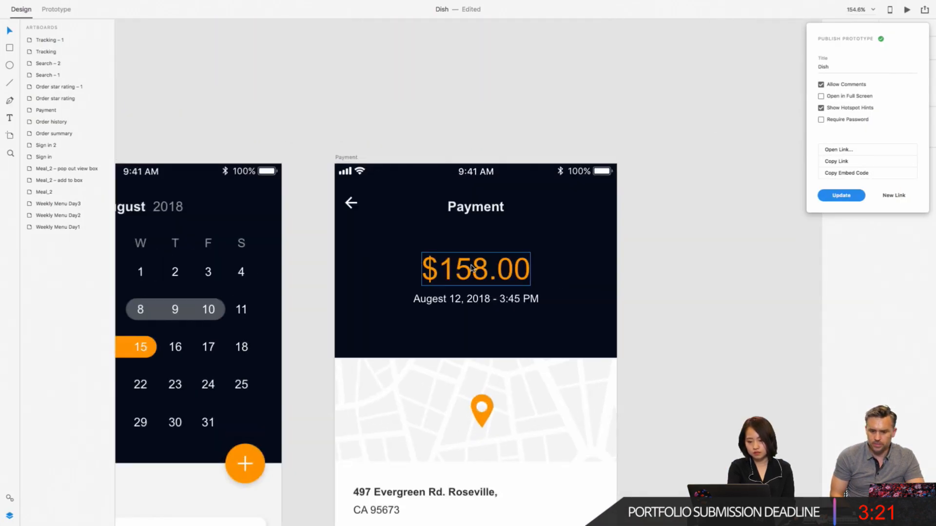
{"action": "scroll", "coordinate": [472, 267], "scroll_direction": "down", "scroll_amount": 5}
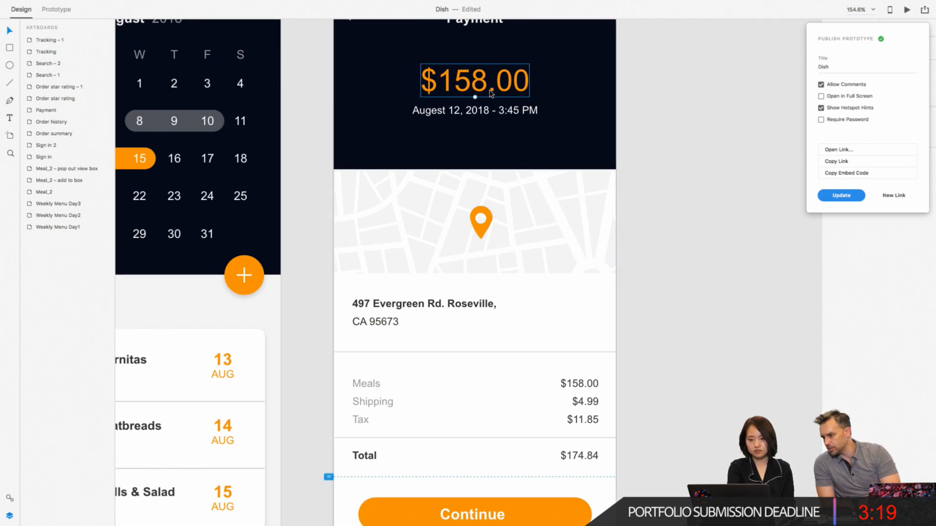
{"action": "double_click", "coordinate": [491, 92]}
{"action": "left_click", "coordinate": [486, 87]}
{"action": "key", "text": "BackSpace"}
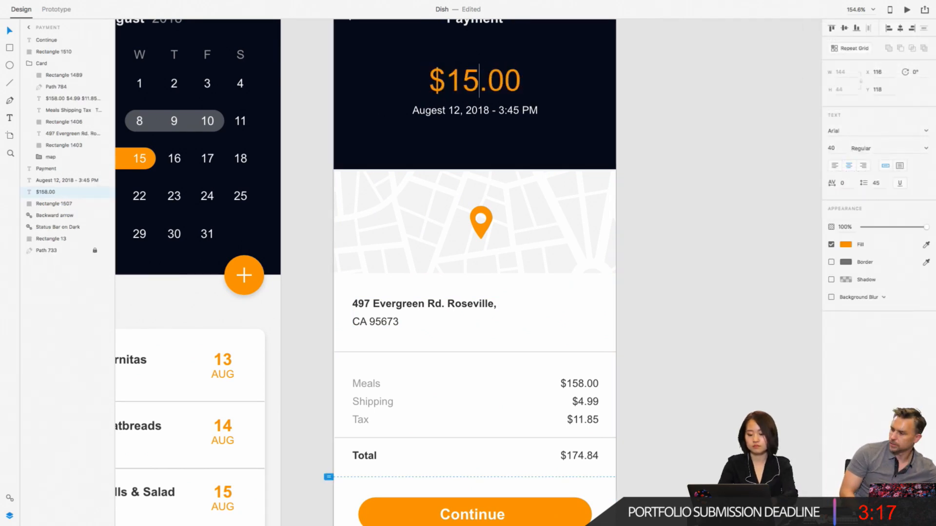
{"action": "type", "text": "7"}
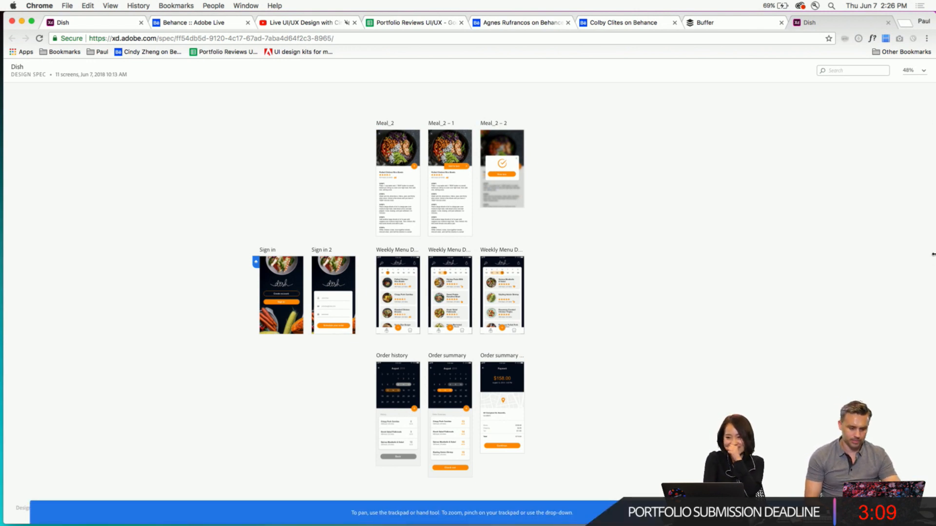
- Switch from the Chrome design specs to Adobe XD, view its publishing options, and minimize the document window to return
{"action": "left_click", "coordinate": [323, 306]}
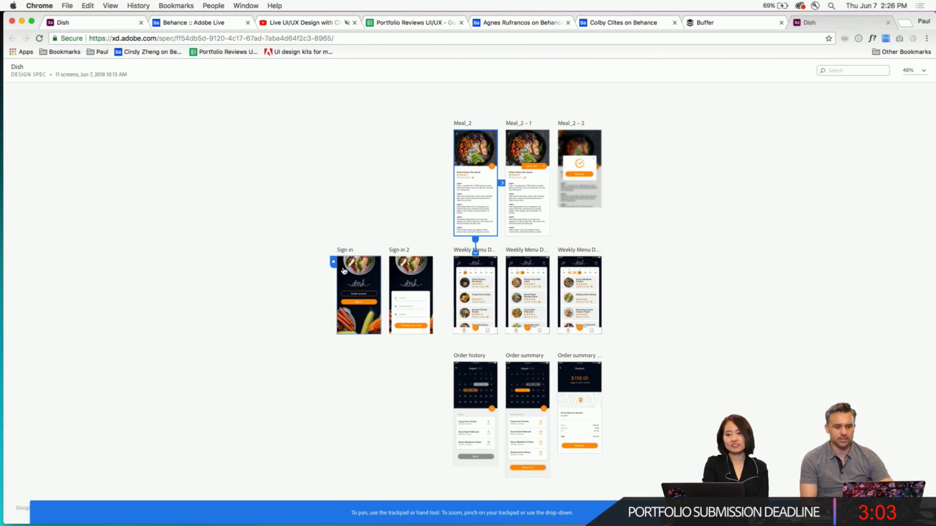
{"action": "mouse_move", "coordinate": [166, 525]}
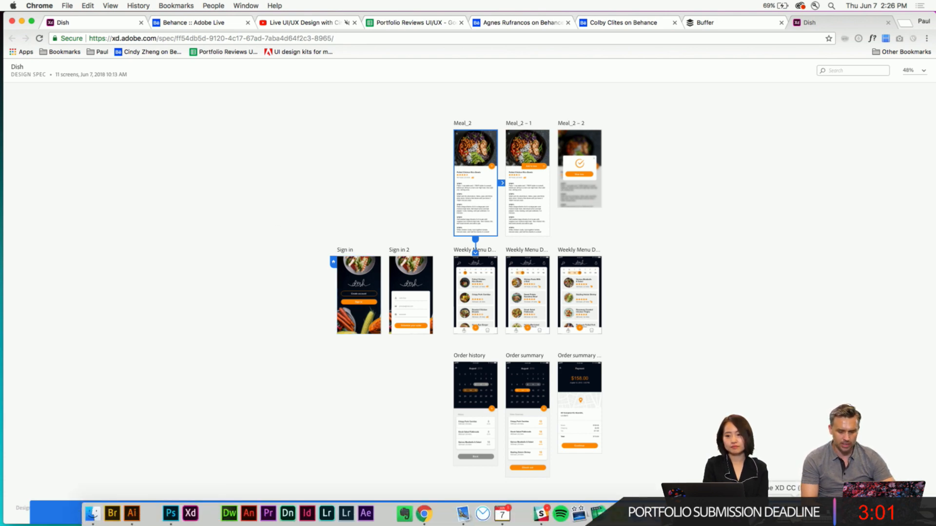
{"action": "left_click", "coordinate": [190, 513]}
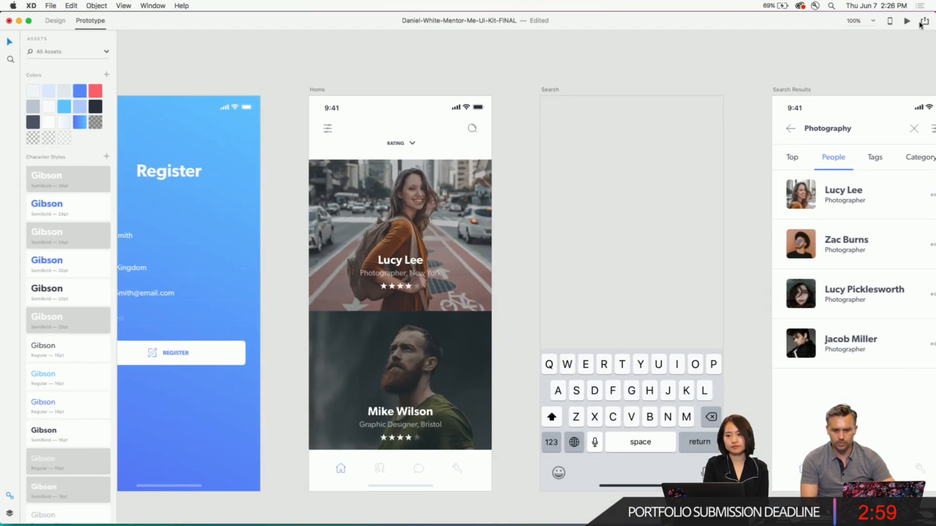
{"action": "left_click", "coordinate": [923, 21]}
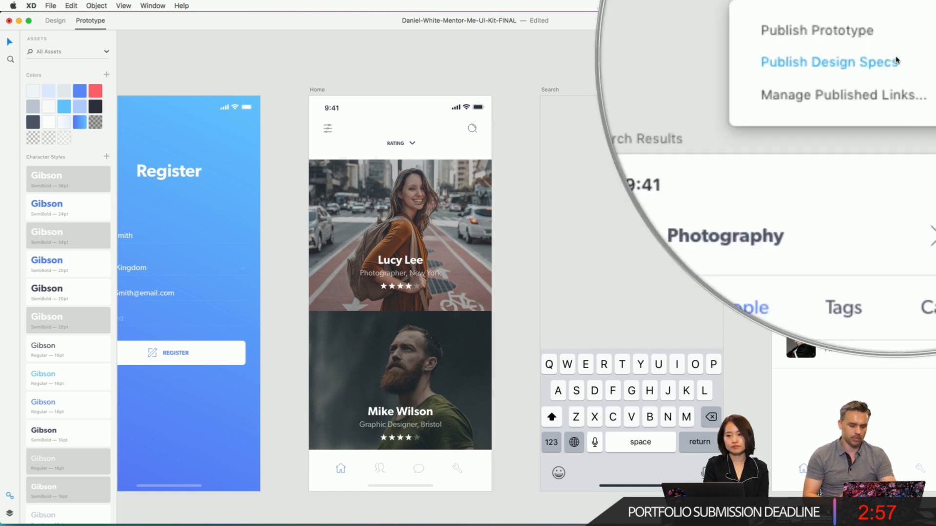
{"action": "left_click", "coordinate": [654, 31]}
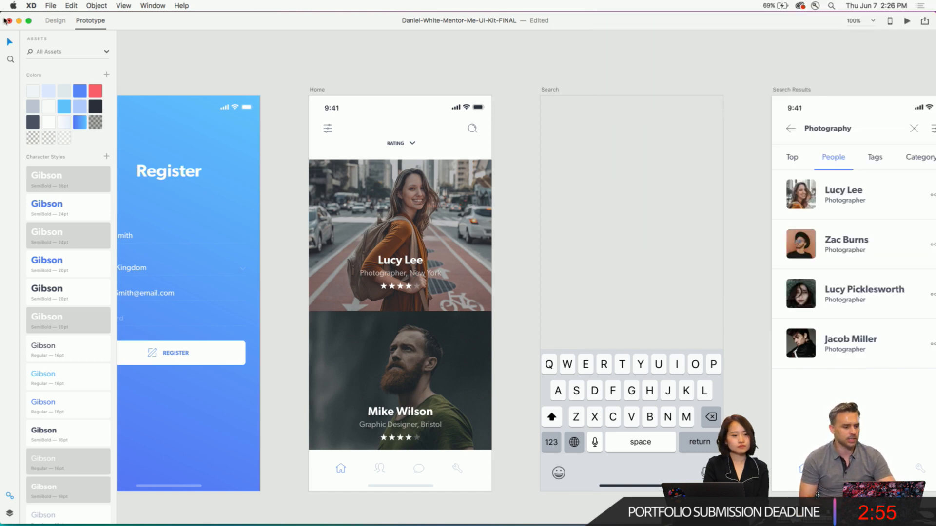
{"action": "left_click", "coordinate": [18, 21]}
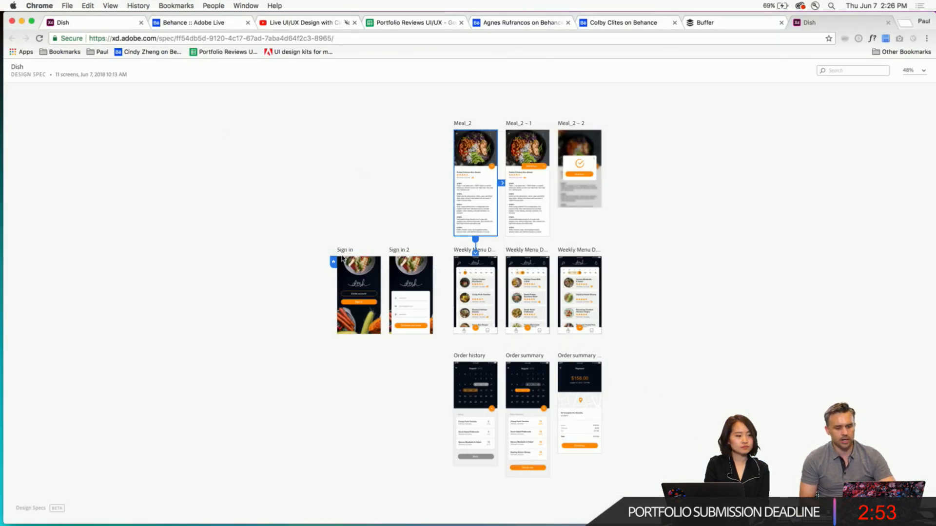
- Open the Sign in 2 and Sign in design specs and inspect the Create account label and its button outline
{"action": "left_click", "coordinate": [392, 251]}
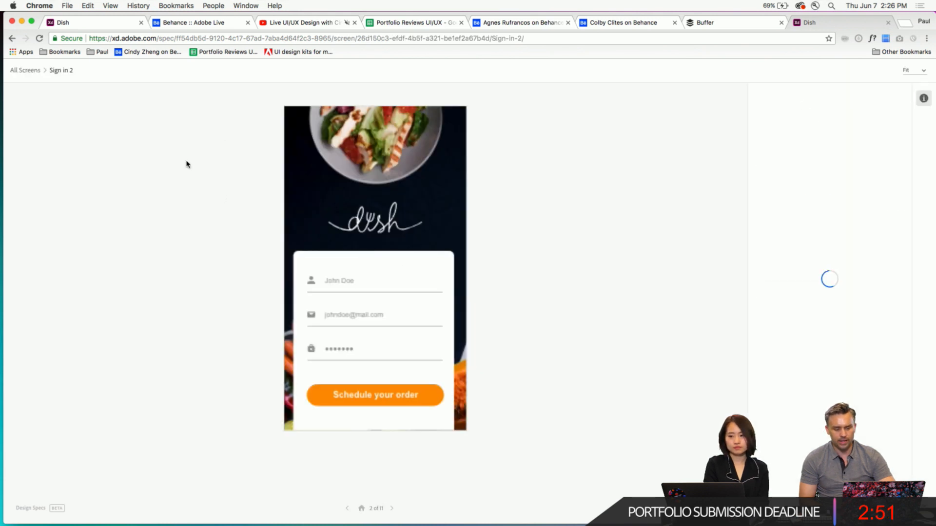
{"action": "left_click", "coordinate": [24, 72]}
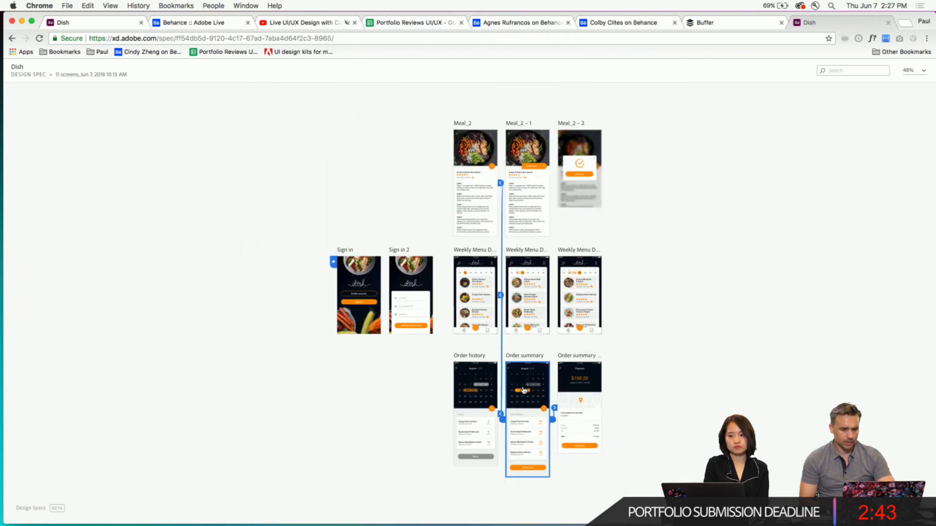
{"action": "left_click", "coordinate": [359, 314]}
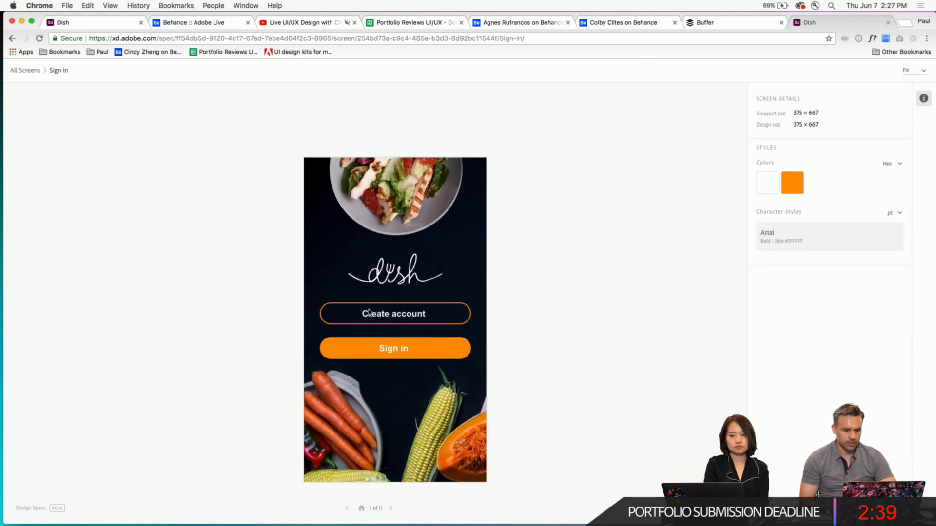
{"action": "left_click", "coordinate": [368, 312]}
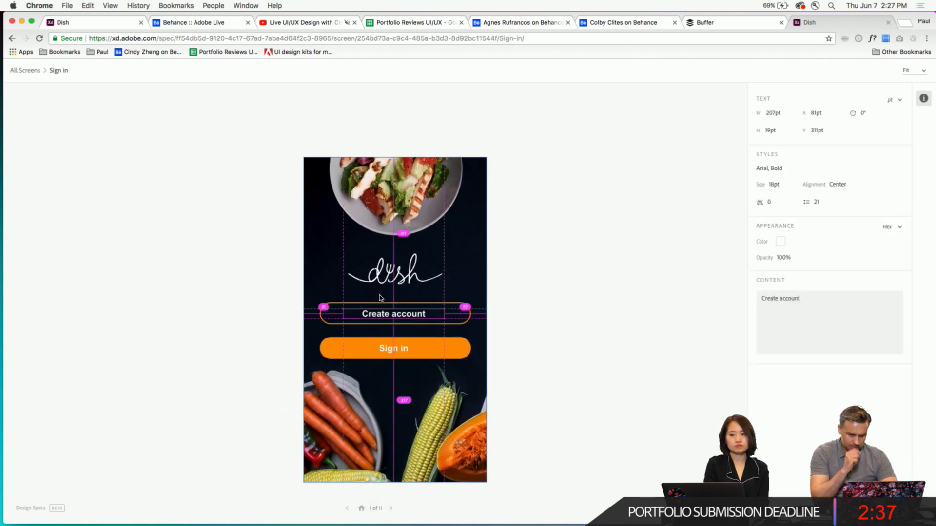
{"action": "left_click", "coordinate": [381, 276]}
{"action": "left_click", "coordinate": [330, 313]}
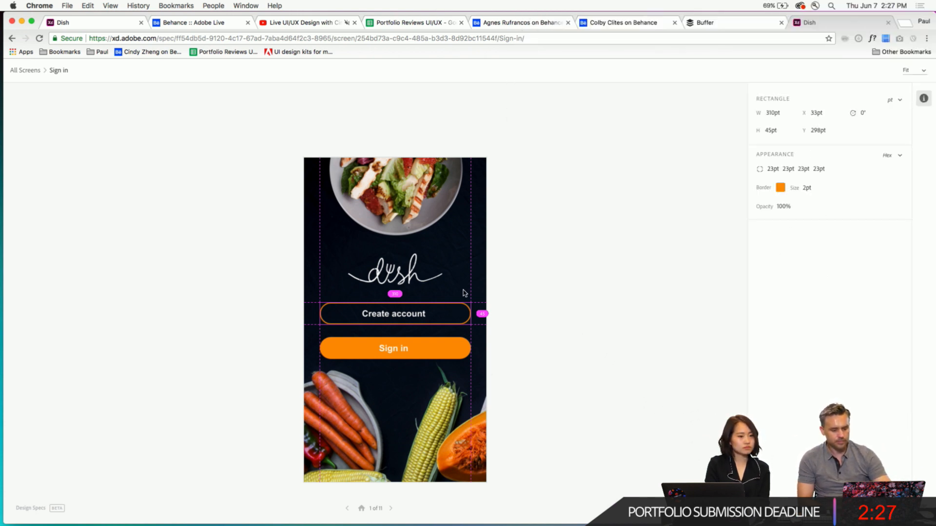
- Advance to the Weekly Menu Day1 design spec and inspect the Pulled Chicken Rice Bowls image's dimensions under magnification
{"action": "left_click", "coordinate": [390, 509]}
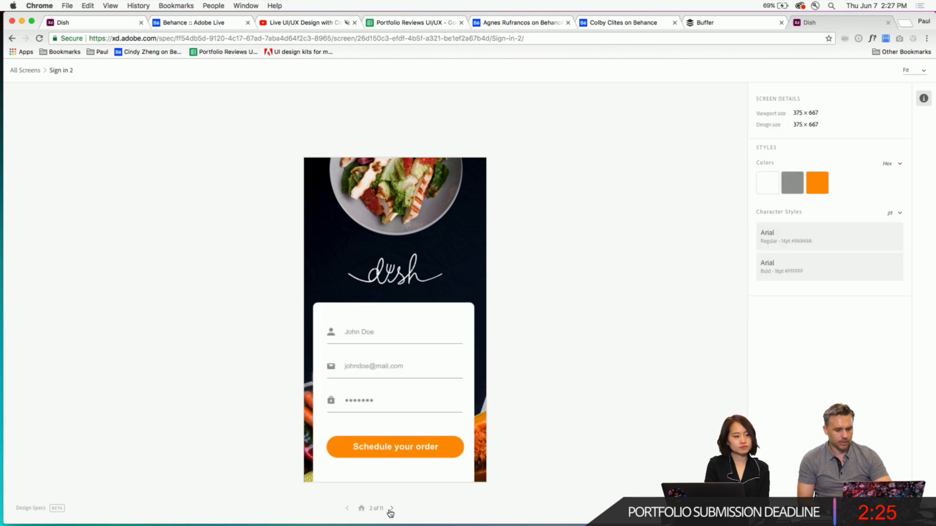
{"action": "left_click", "coordinate": [390, 509]}
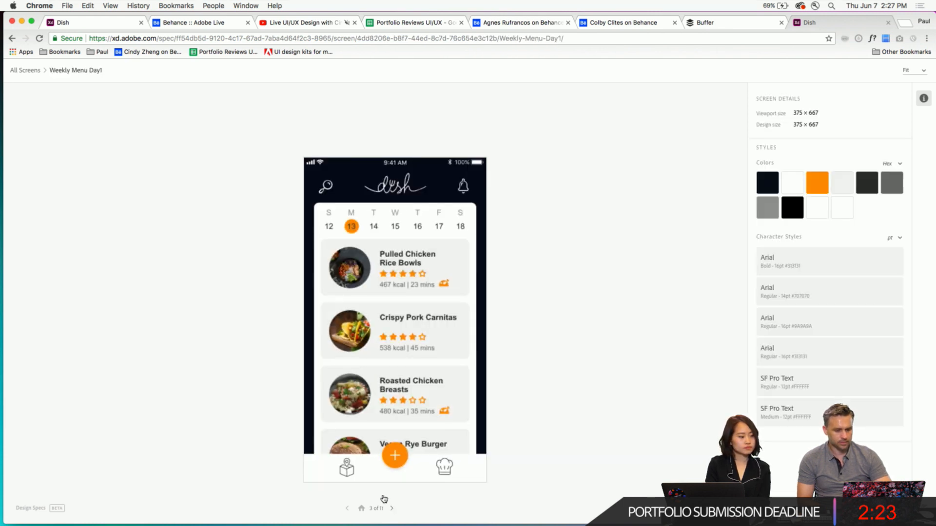
{"action": "left_click", "coordinate": [350, 268]}
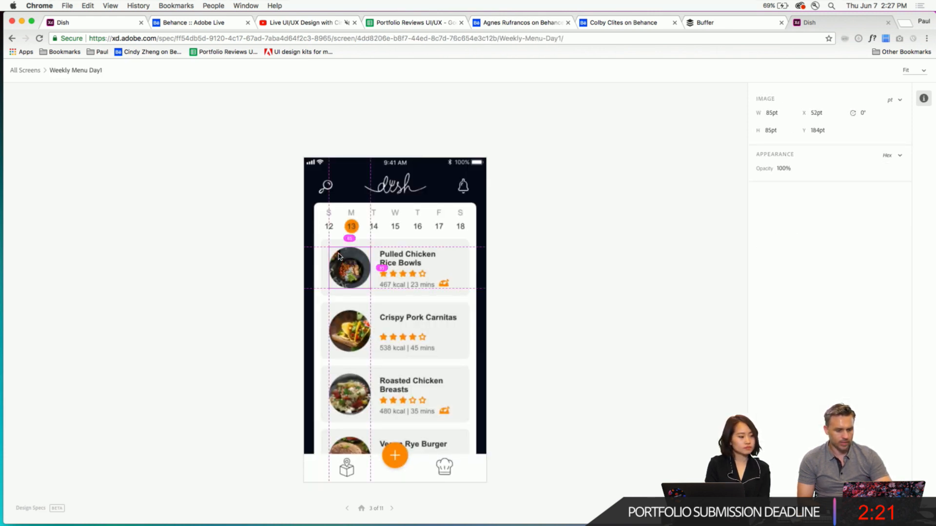
{"action": "key", "text": "alt+super+8"}
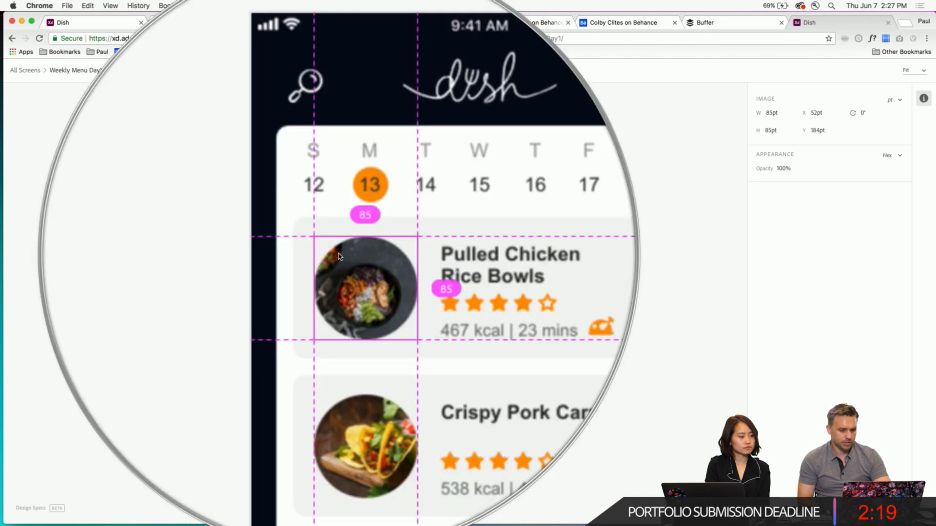
{"action": "mouse_move", "coordinate": [318, 250]}
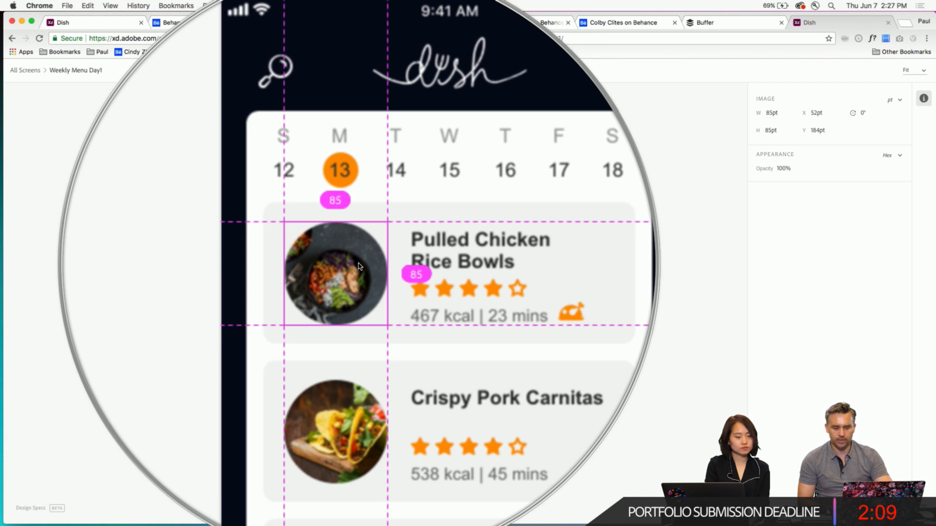
{"action": "key", "text": "Escape"}
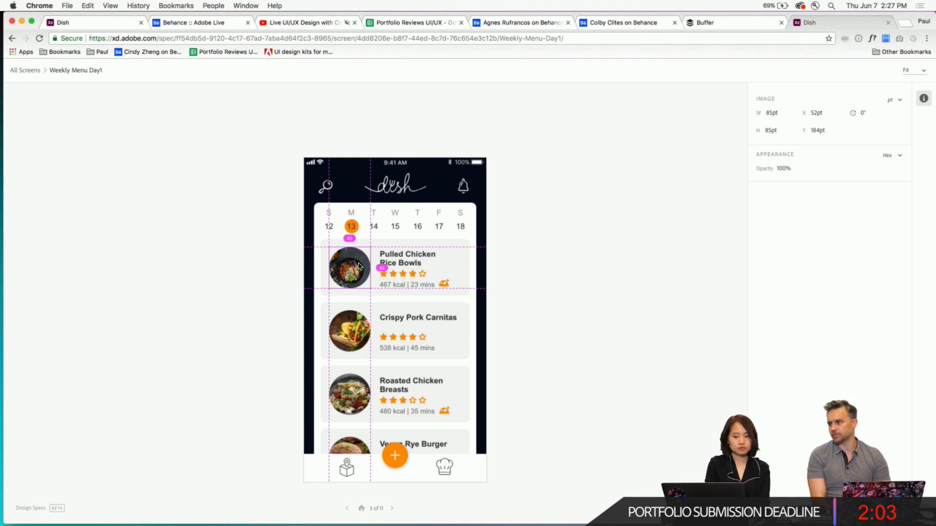
- Advance to the Weekly Menu Day2 design spec and inspect its color swatches and character styles under magnification
{"action": "left_click", "coordinate": [392, 509]}
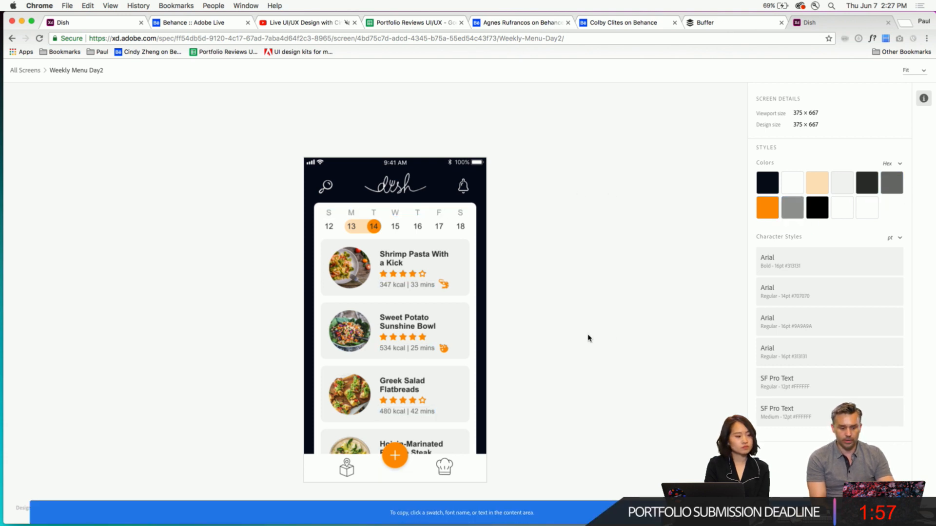
{"action": "mouse_move", "coordinate": [853, 209]}
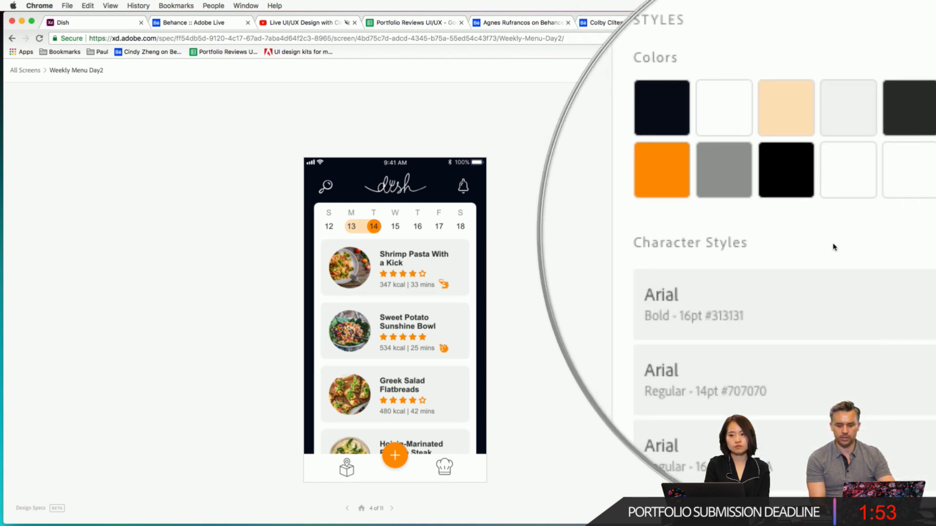
{"action": "mouse_move", "coordinate": [837, 177]}
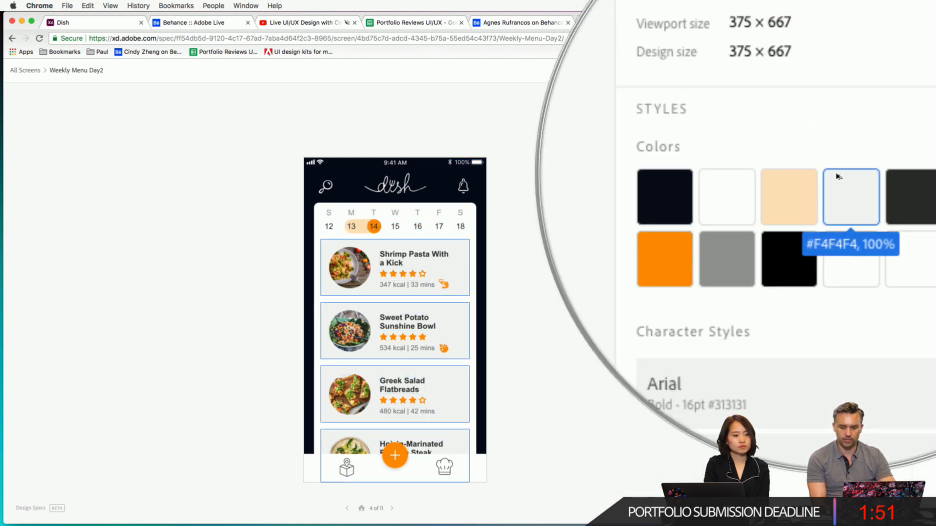
- Switch to Adobe XD, deselect the Payment amount, and open the published Dish prototype's link from the Publish Prototype options
{"action": "right_click", "coordinate": [850, 68]}
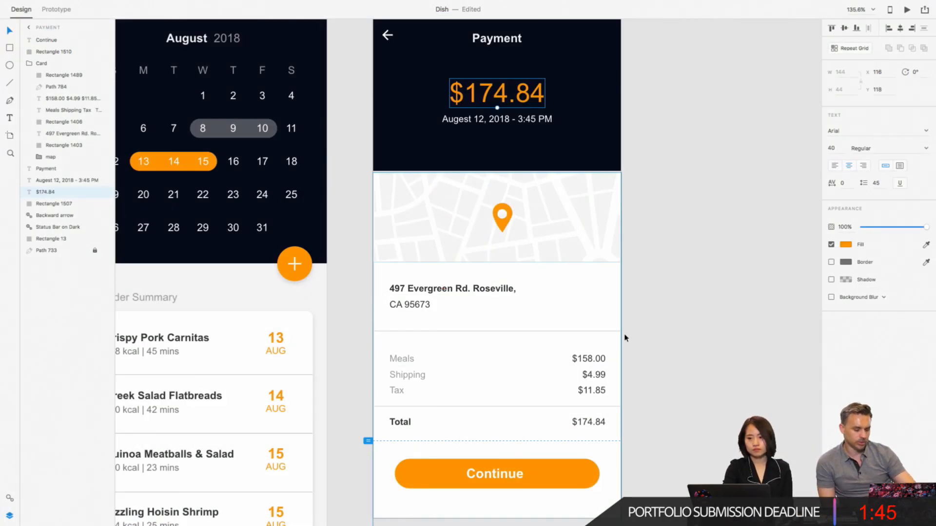
{"action": "left_click", "coordinate": [691, 282]}
{"action": "scroll", "coordinate": [692, 285], "scroll_direction": "down", "scroll_amount": 2}
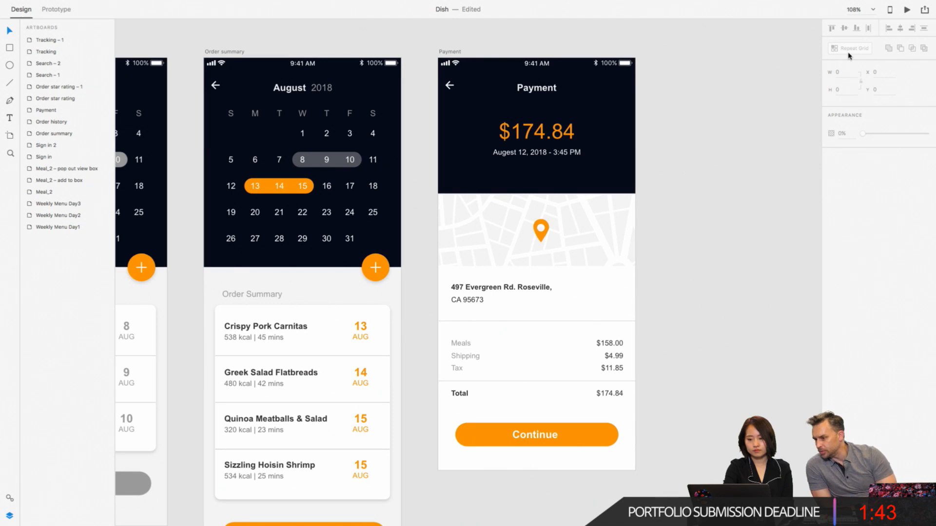
{"action": "left_click", "coordinate": [925, 11]}
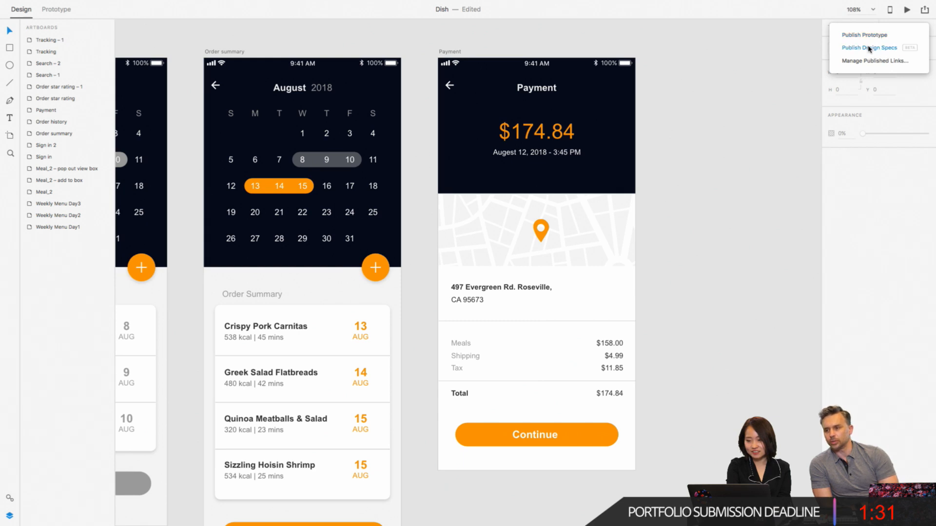
{"action": "left_click", "coordinate": [871, 37]}
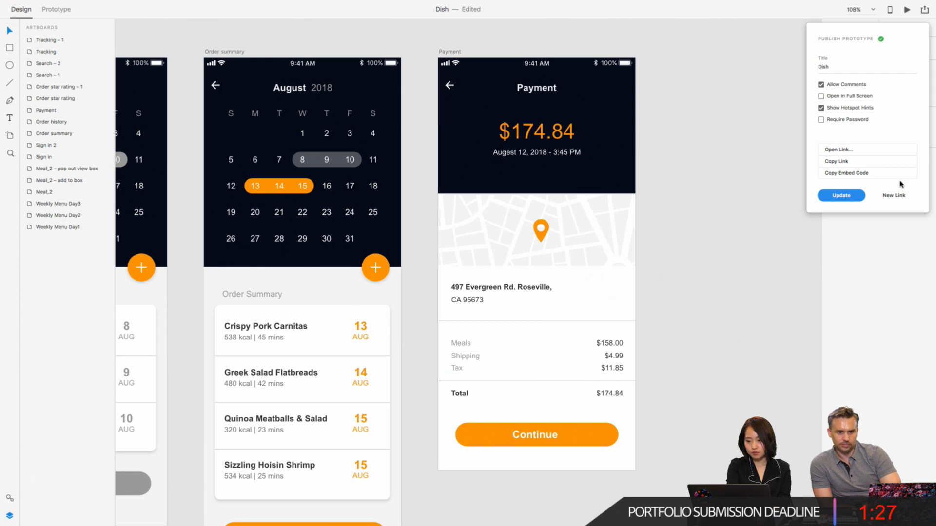
{"action": "left_click", "coordinate": [842, 152]}
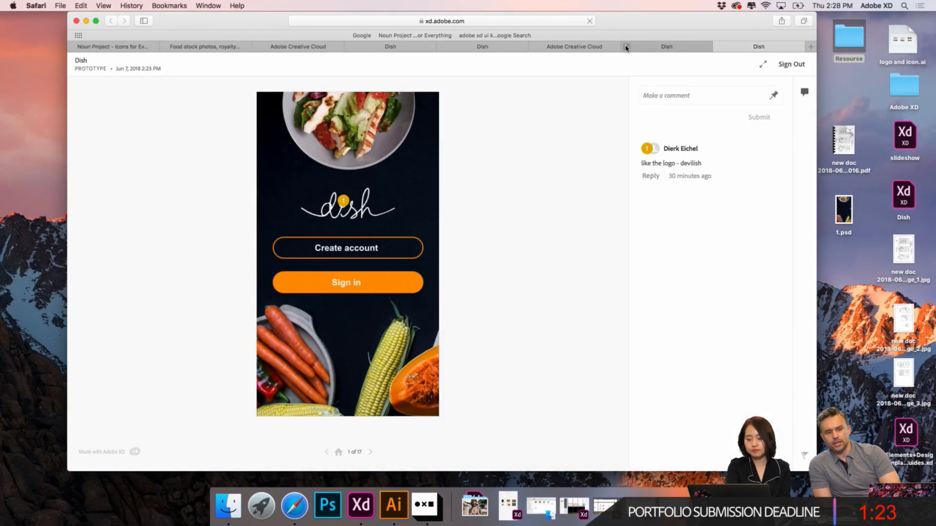
- Close the extra Dish browser tab and page through the prototype full screen as far as the Shrimp search screen
{"action": "left_click", "coordinate": [626, 46]}
{"action": "left_click", "coordinate": [98, 21]}
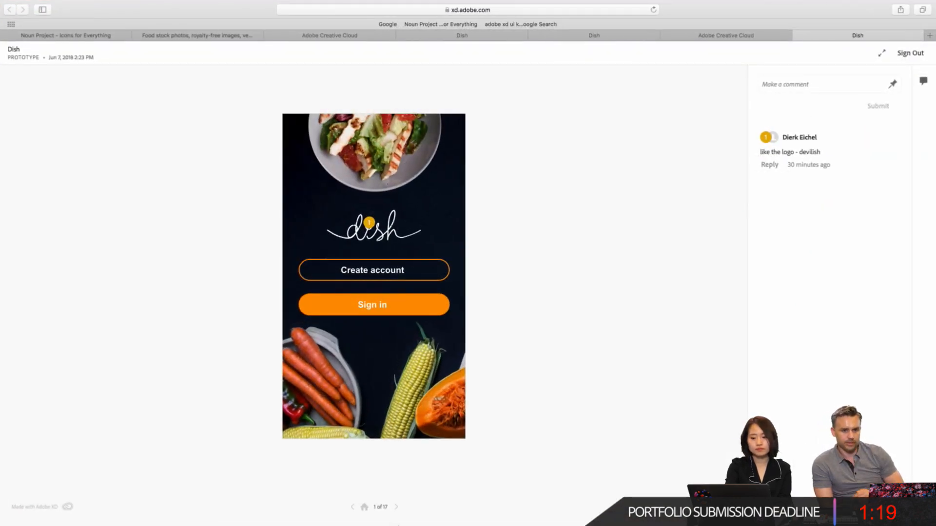
{"action": "key", "text": "Right"}
{"action": "key", "text": "Right"}
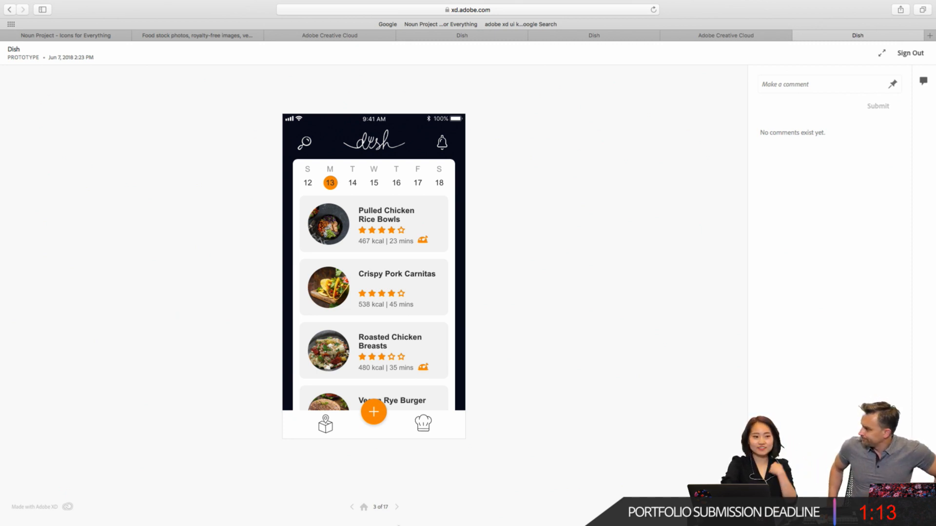
{"action": "key", "text": "Right"}
{"action": "key", "text": "Right"}
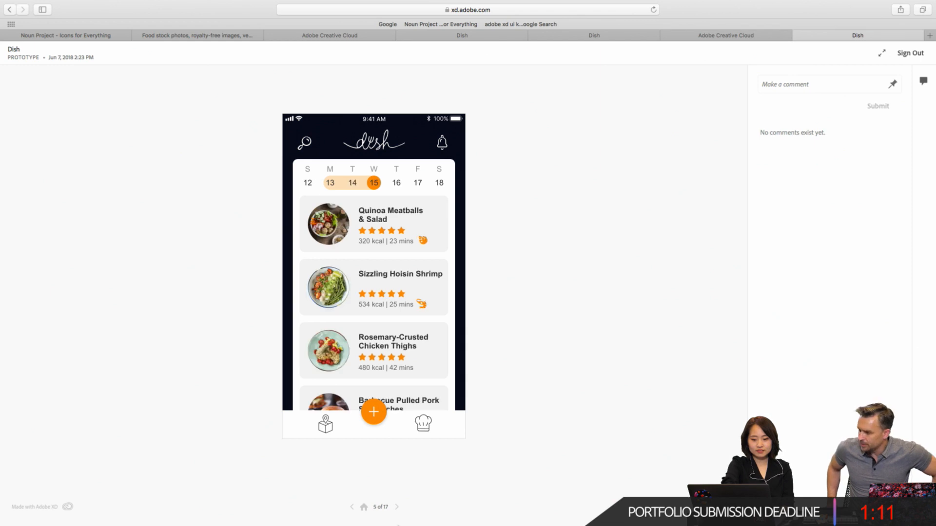
{"action": "key", "text": "Right"}
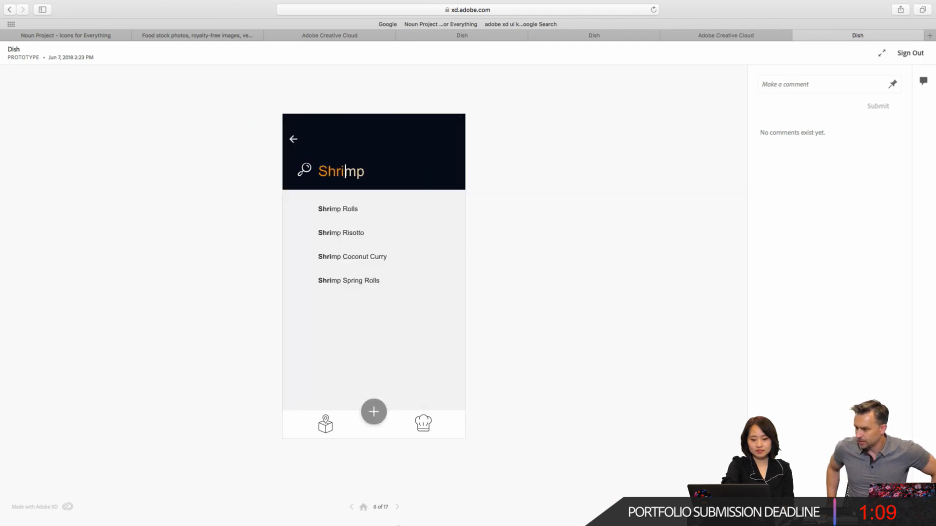
{"action": "key", "text": "Left"}
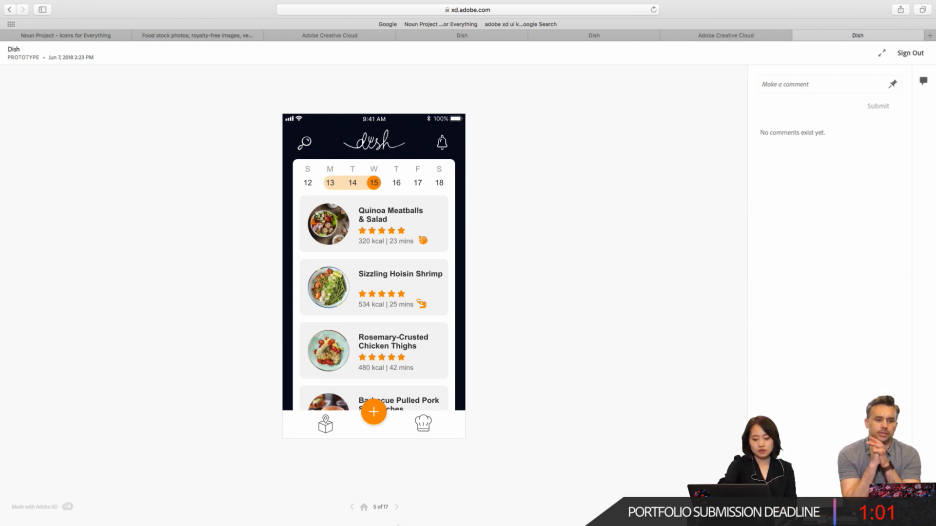
{"action": "key", "text": "Escape"}
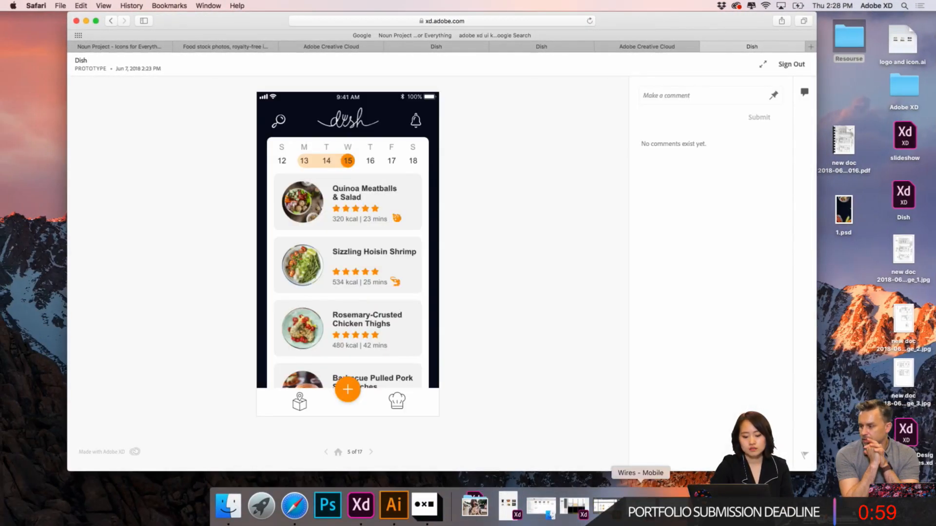
- Switch to Adobe XD and select the circular Pulled Chicken Rice Bowls image on the Weekly Menu Day1 artboard
{"action": "left_click", "coordinate": [361, 511]}
{"action": "scroll", "coordinate": [342, 186], "scroll_direction": "left", "scroll_amount": 10}
{"action": "scroll", "coordinate": [343, 186], "scroll_direction": "up", "scroll_amount": 10}
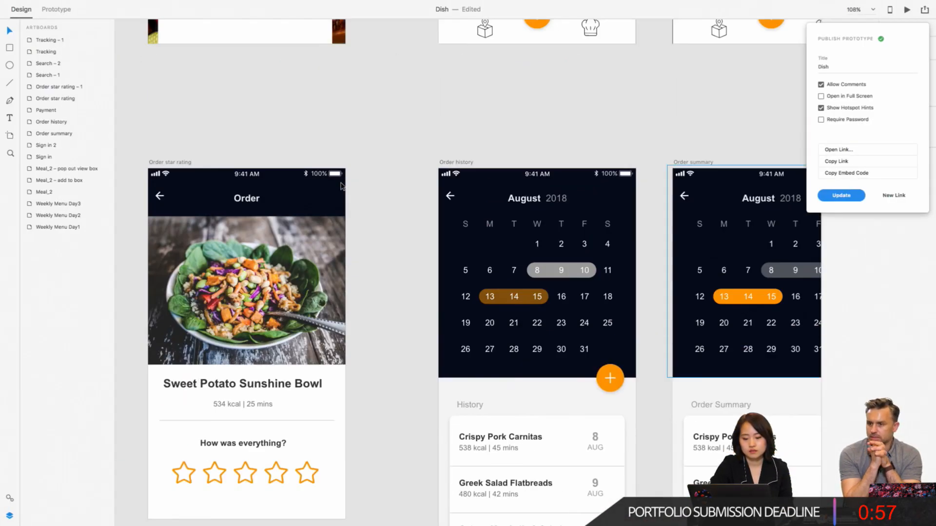
{"action": "scroll", "coordinate": [493, 202], "scroll_direction": "up", "scroll_amount": 5}
{"action": "scroll", "coordinate": [493, 201], "scroll_direction": "up", "scroll_amount": 5}
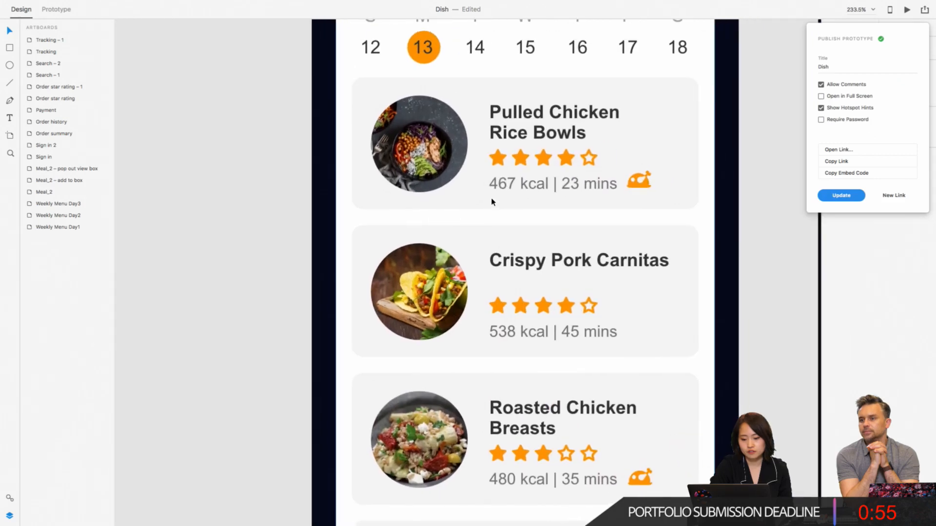
{"action": "left_click", "coordinate": [494, 203]}
{"action": "double_click", "coordinate": [429, 155]}
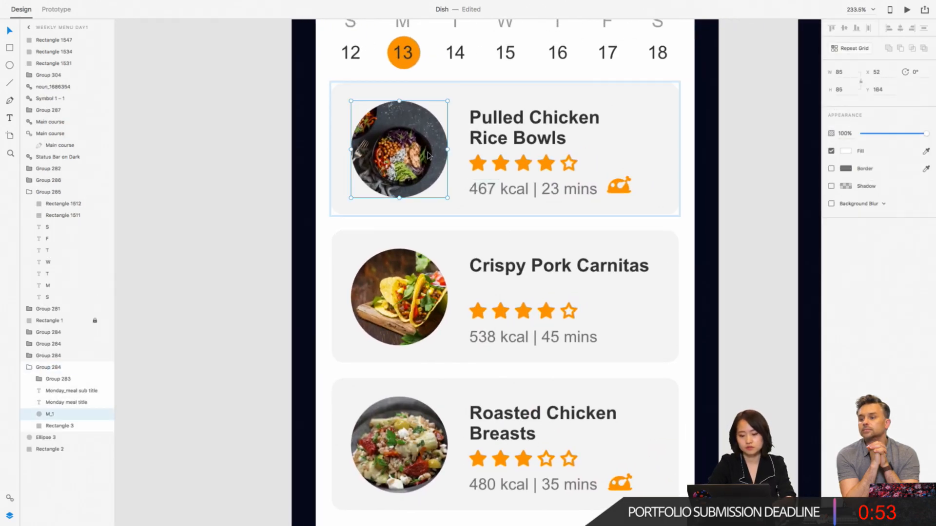
{"action": "scroll", "coordinate": [429, 155], "scroll_direction": "up", "scroll_amount": 5}
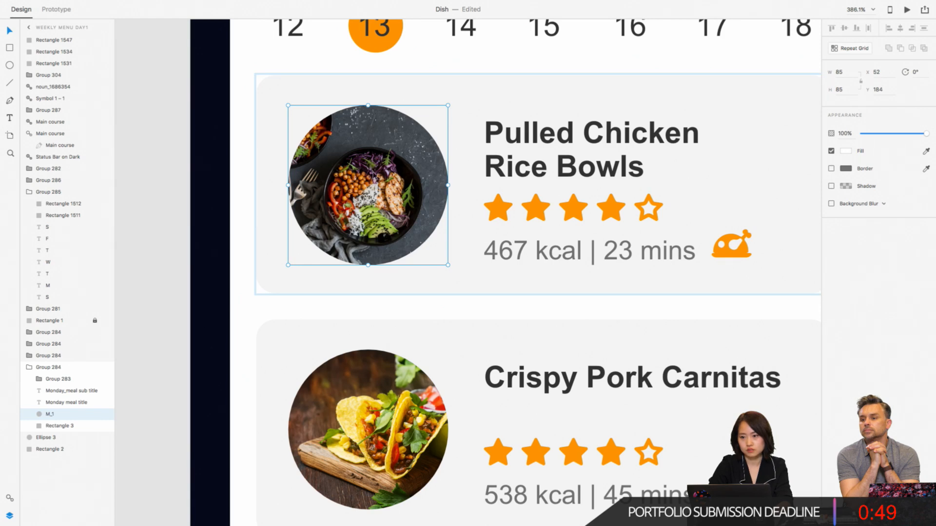
{"action": "left_click_drag", "start_coordinate": [373, 175], "coordinate": [384, 193]}
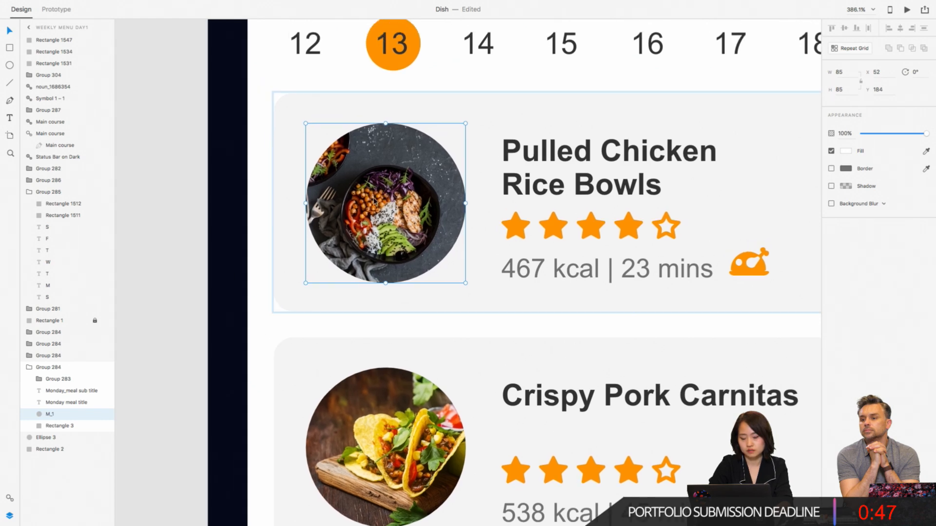
{"action": "left_click", "coordinate": [258, 161]}
{"action": "left_click", "coordinate": [273, 157]}
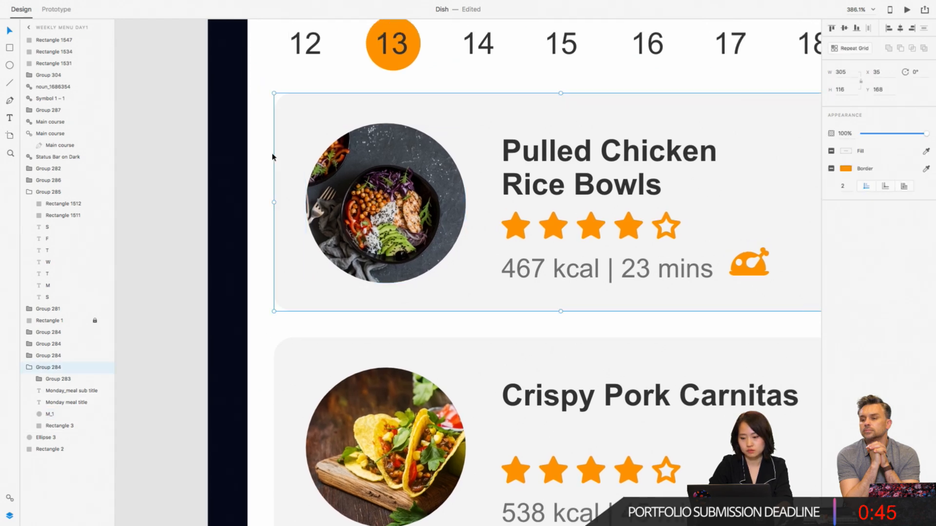
{"action": "right_click", "coordinate": [307, 154]}
{"action": "left_click", "coordinate": [356, 167]}
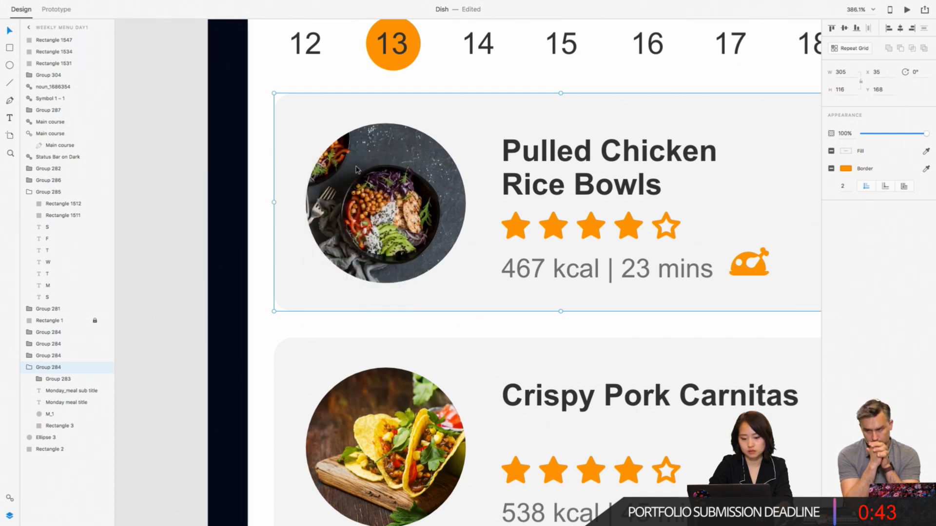
{"action": "double_click", "coordinate": [356, 169]}
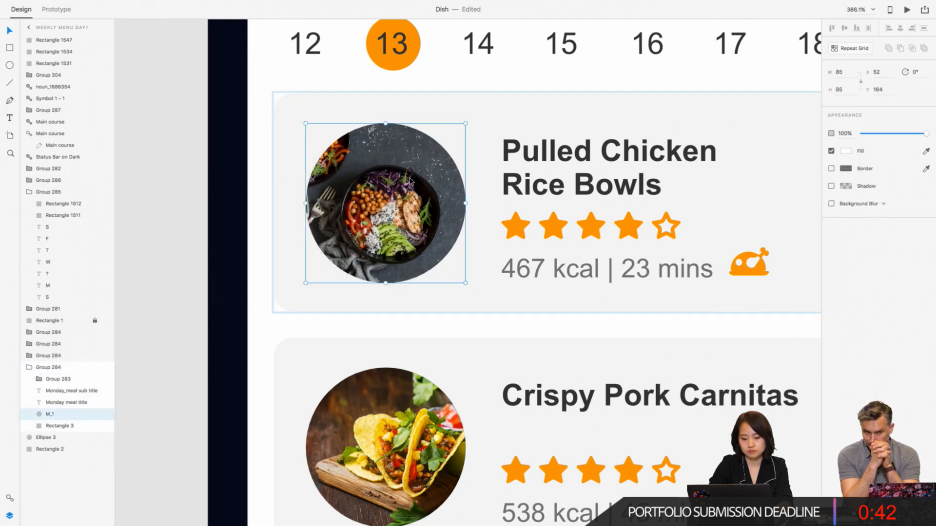
- Draw a circle about 86 by 86 over the Pulled Chicken Rice Bowls image, with its width set to 85 and no border
{"action": "left_click", "coordinate": [9, 65]}
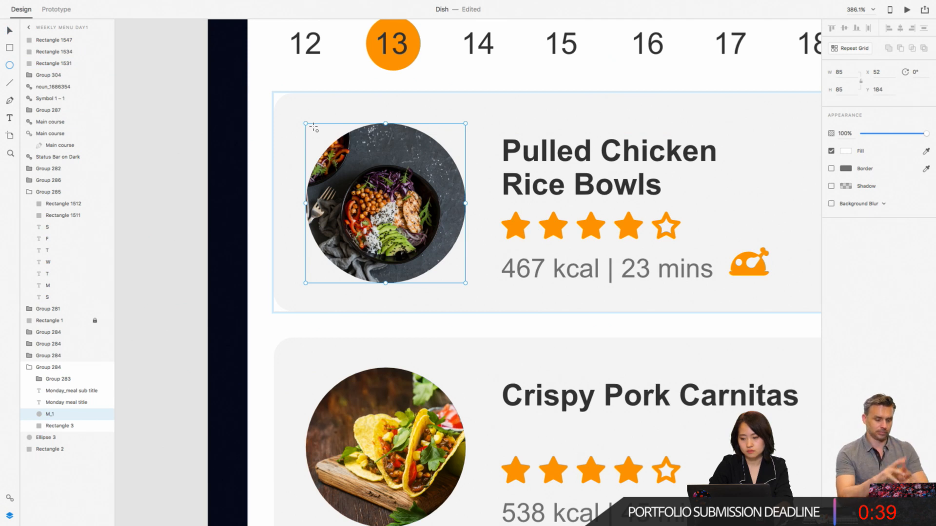
{"action": "left_click_drag", "start_coordinate": [313, 127], "coordinate": [476, 292]}
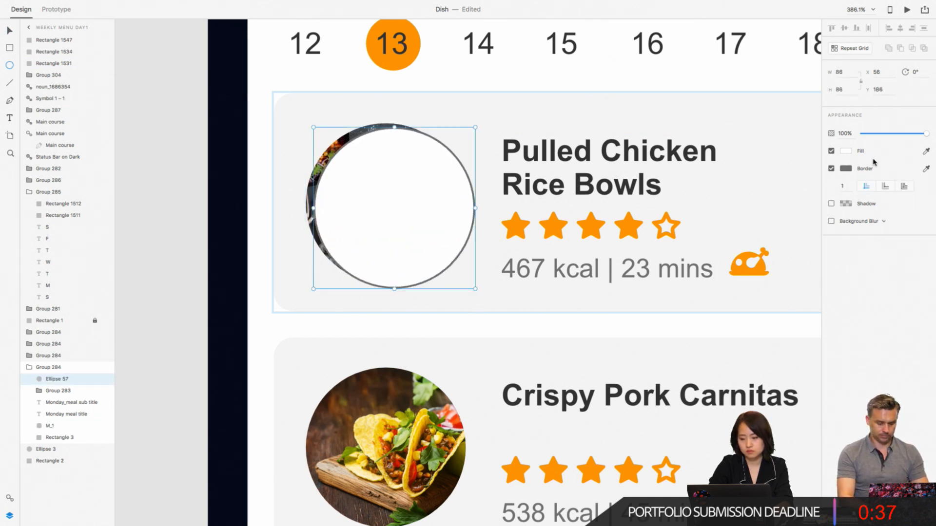
{"action": "left_click", "coordinate": [838, 72]}
{"action": "type", "text": "85"}
{"action": "key", "text": "Return"}
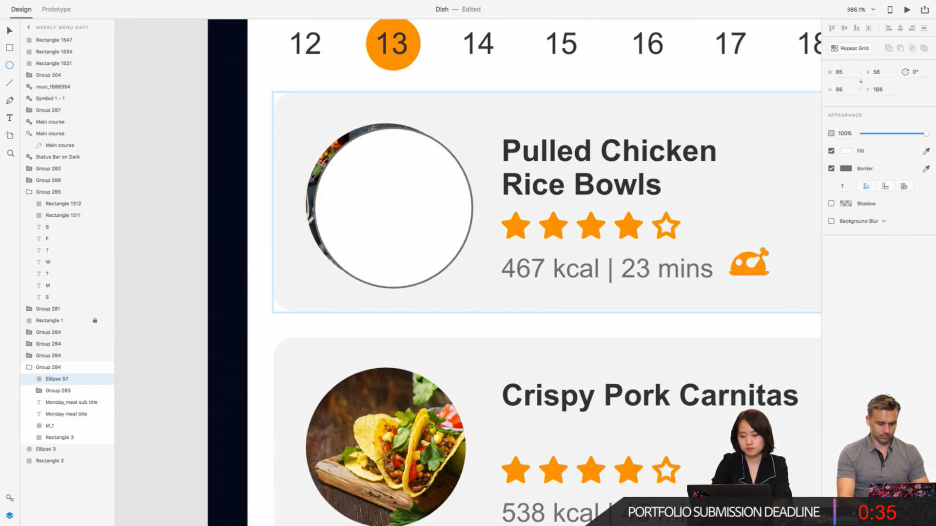
{"action": "left_click", "coordinate": [831, 169]}
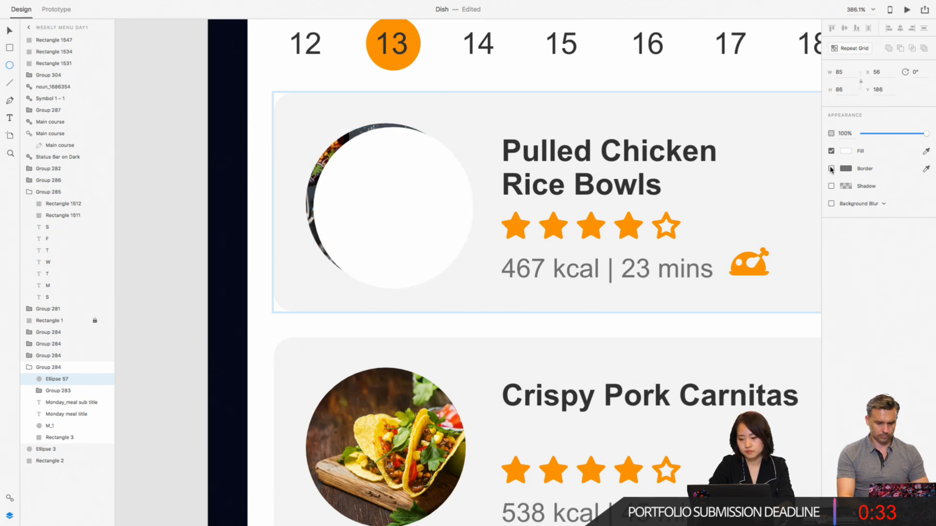
- Place the new ellipse directly above the M_1 image in the layer order and mask the image with it
{"action": "left_click", "coordinate": [10, 32]}
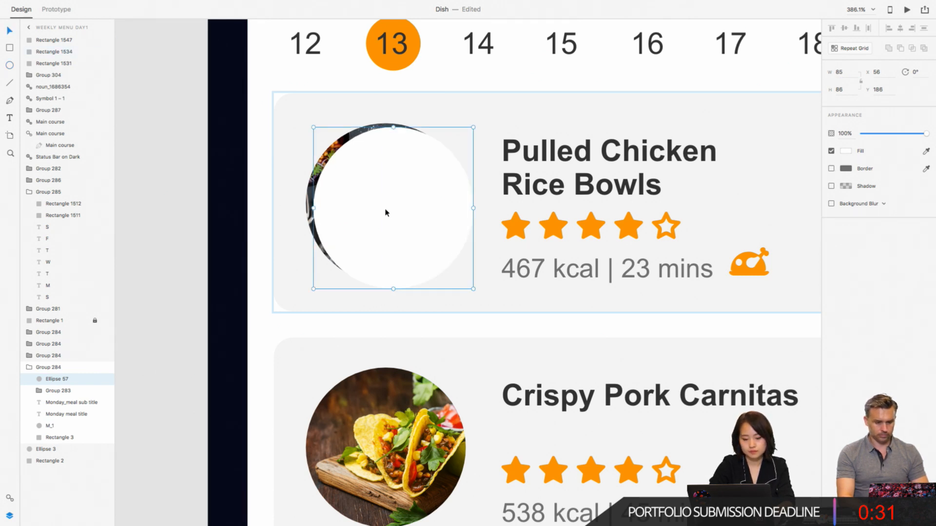
{"action": "left_click", "coordinate": [311, 196], "text": "shift"}
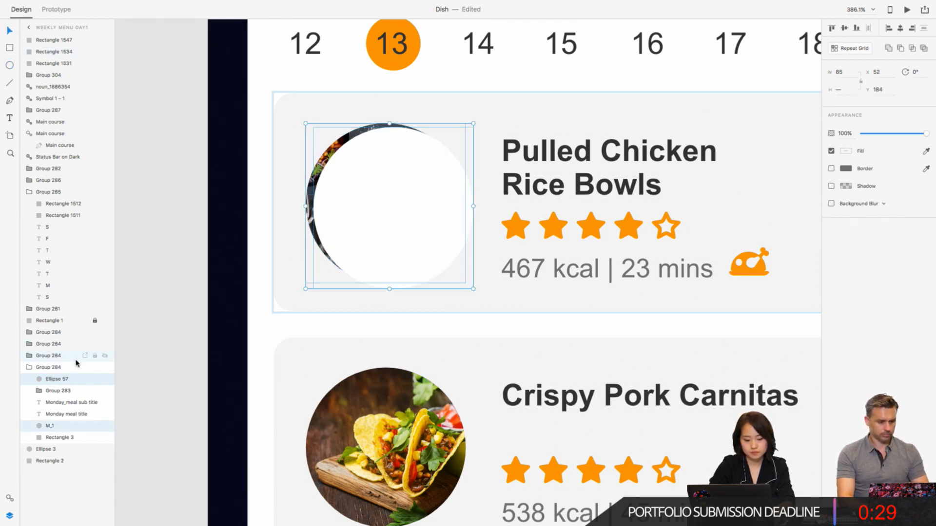
{"action": "left_click", "coordinate": [152, 355]}
{"action": "left_click", "coordinate": [352, 203]}
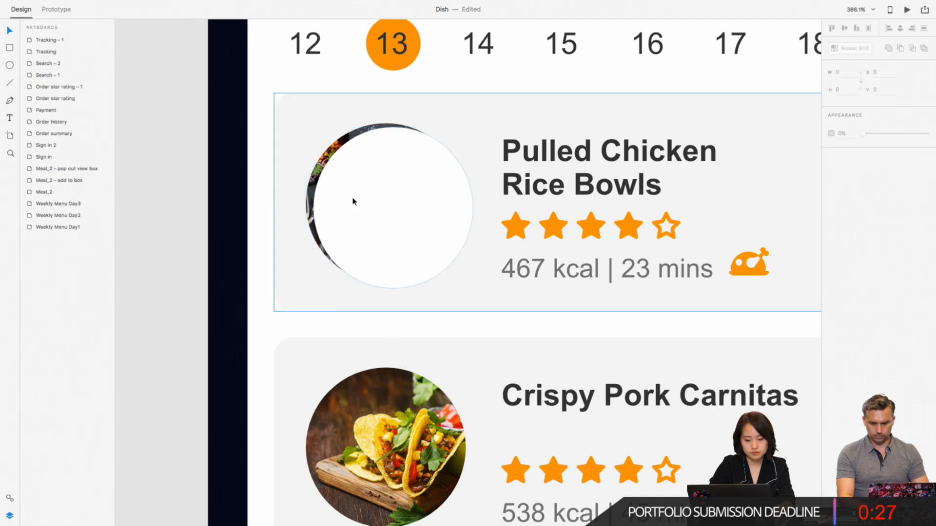
{"action": "left_click_drag", "start_coordinate": [61, 385], "coordinate": [62, 421]}
{"action": "left_click", "coordinate": [311, 200], "text": "shift"}
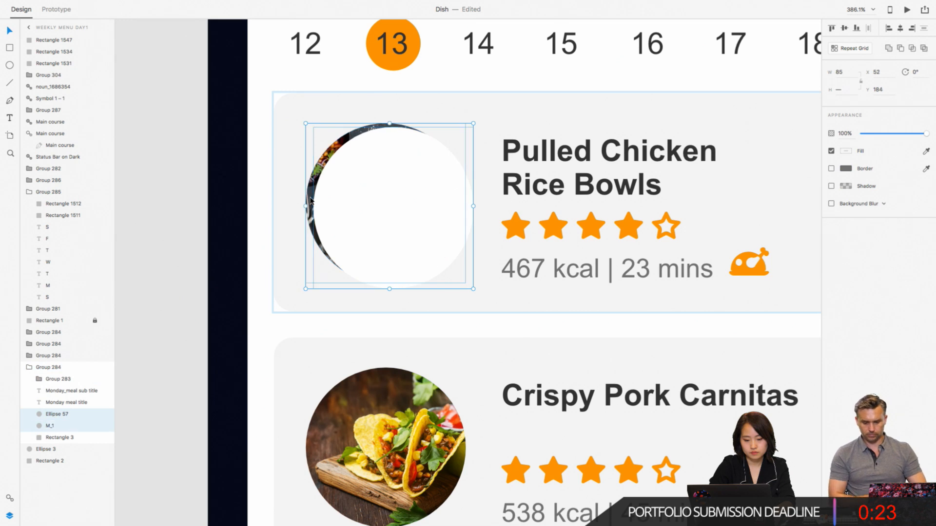
{"action": "left_click", "coordinate": [96, 5]}
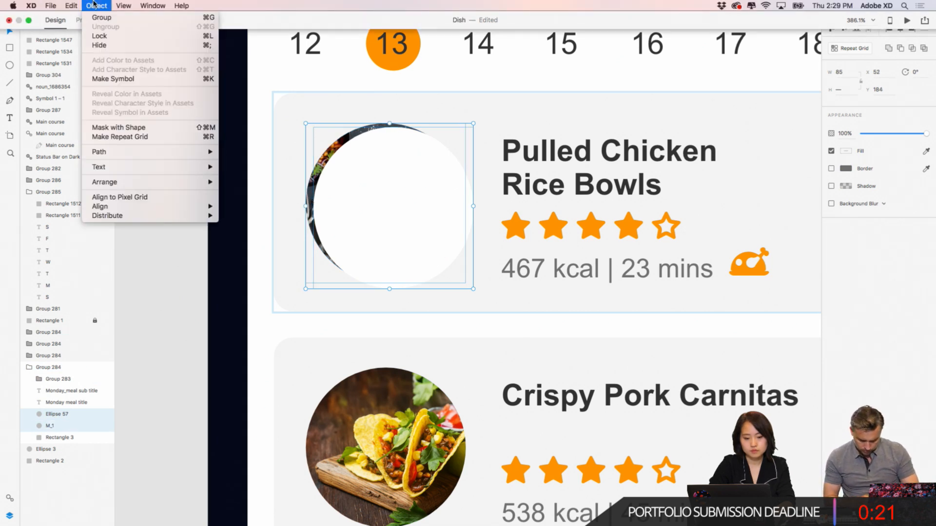
{"action": "left_click", "coordinate": [125, 126]}
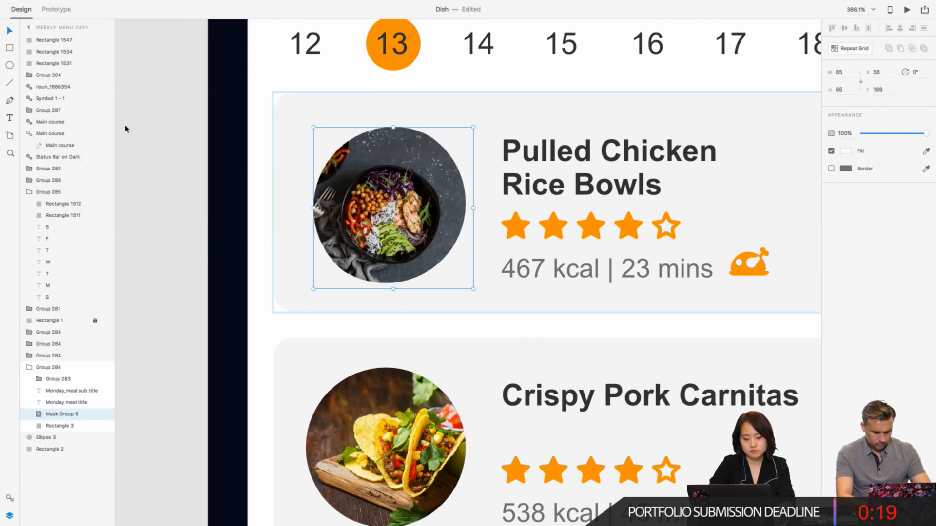
- Move the ellipse inside the mask group to X 52, Y 184 over the bowl image, and enter M_1 for path editing
{"action": "double_click", "coordinate": [453, 237]}
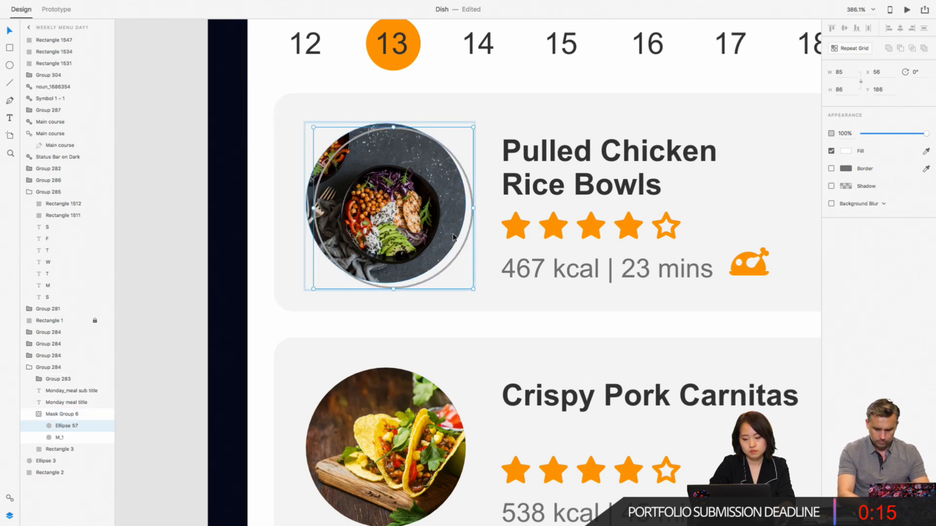
{"action": "left_click_drag", "start_coordinate": [468, 246], "coordinate": [461, 242]}
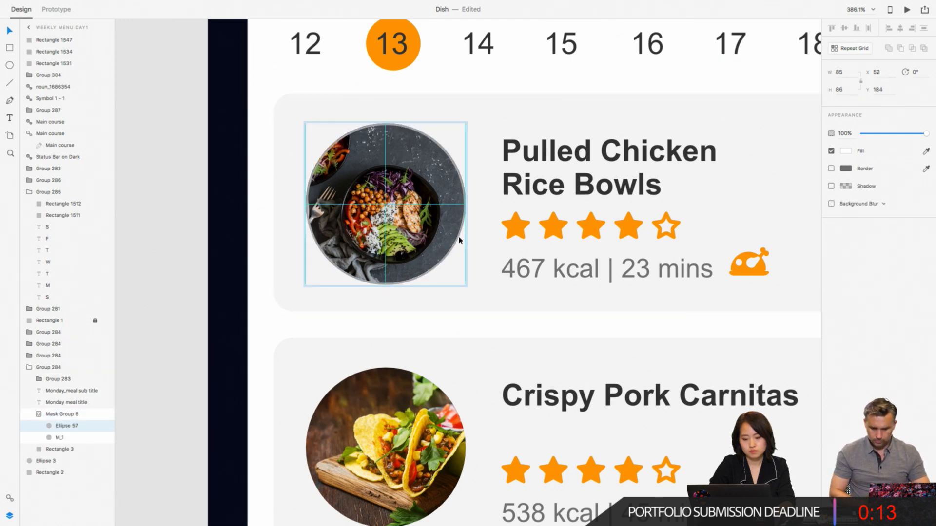
{"action": "left_click", "coordinate": [434, 222]}
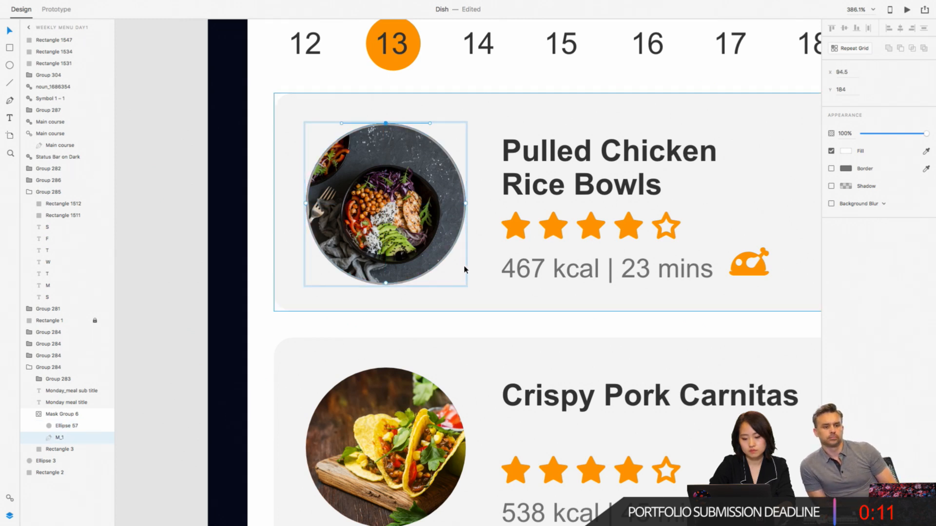
- Enlarge the M_1 bowl image inside its mask group to 115 by 115 and move it to X 34, Y 161
{"action": "left_click", "coordinate": [481, 180]}
{"action": "double_click", "coordinate": [392, 230]}
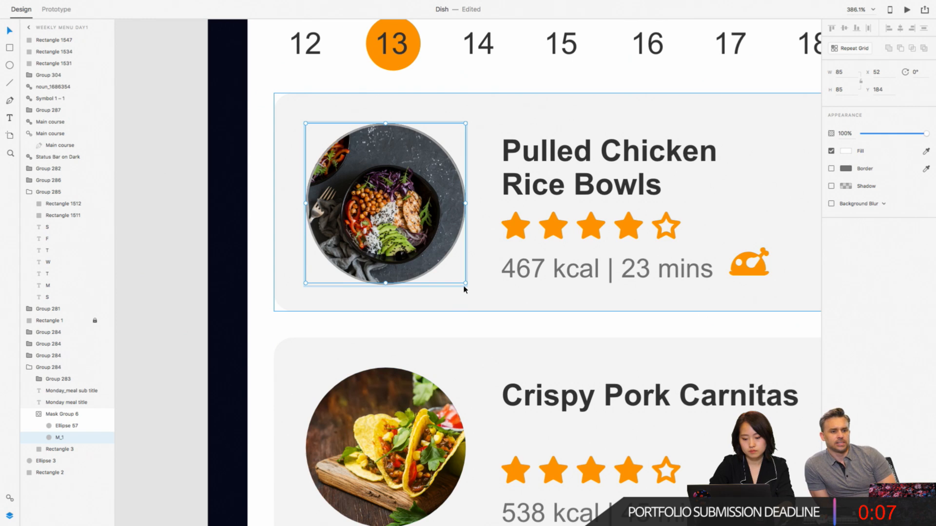
{"action": "left_click_drag", "start_coordinate": [465, 283], "coordinate": [528, 343]}
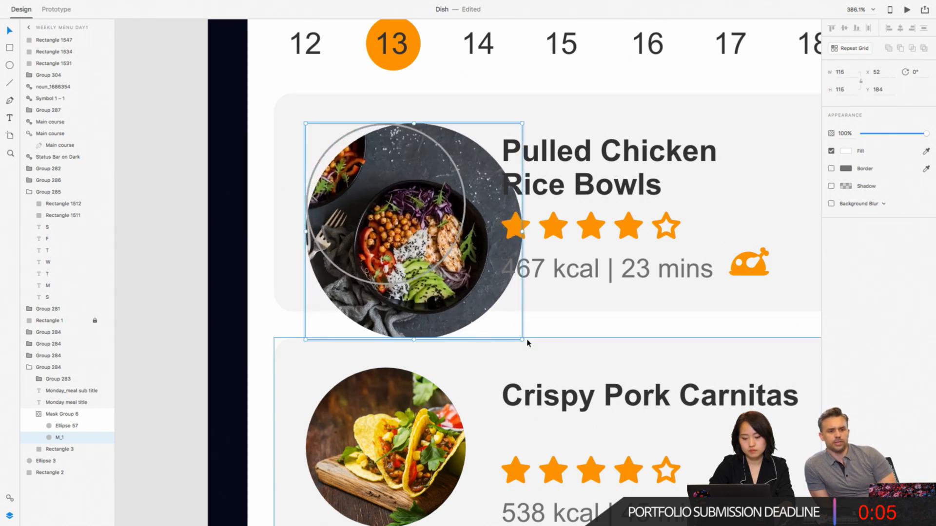
{"action": "left_click_drag", "start_coordinate": [427, 234], "coordinate": [393, 190]}
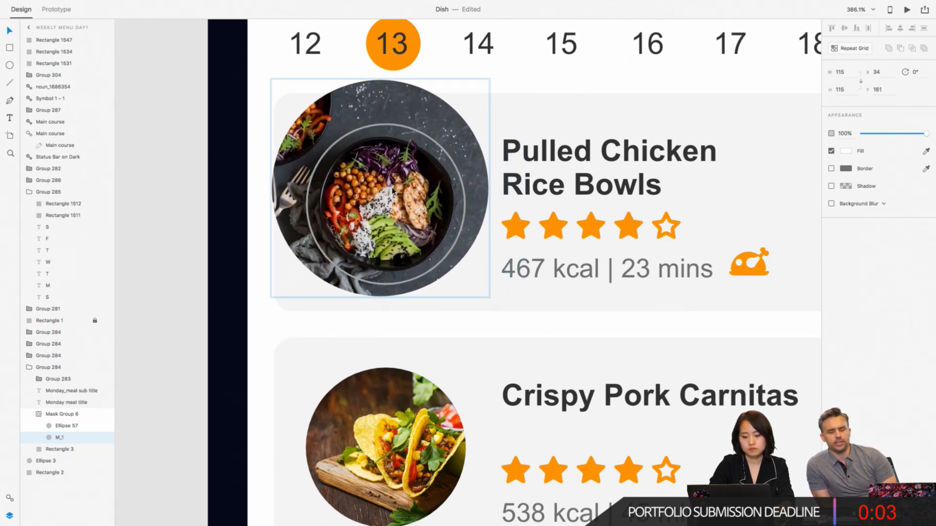
{"action": "left_click", "coordinate": [177, 215]}
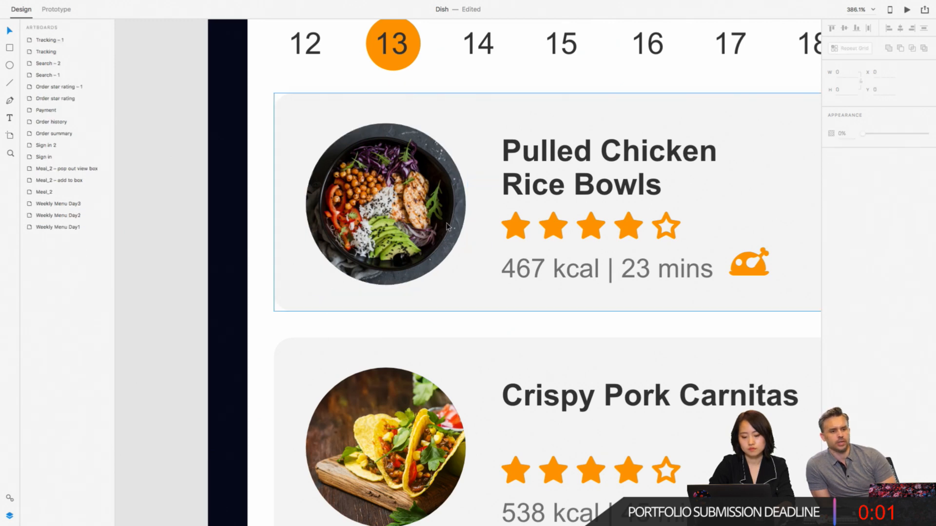
- Reposition the enlarged M_1 image within the mask to X 35, Y 162 so the bowl is centred in the circle
{"action": "scroll", "coordinate": [448, 227], "scroll_direction": "down", "scroll_amount": 5}
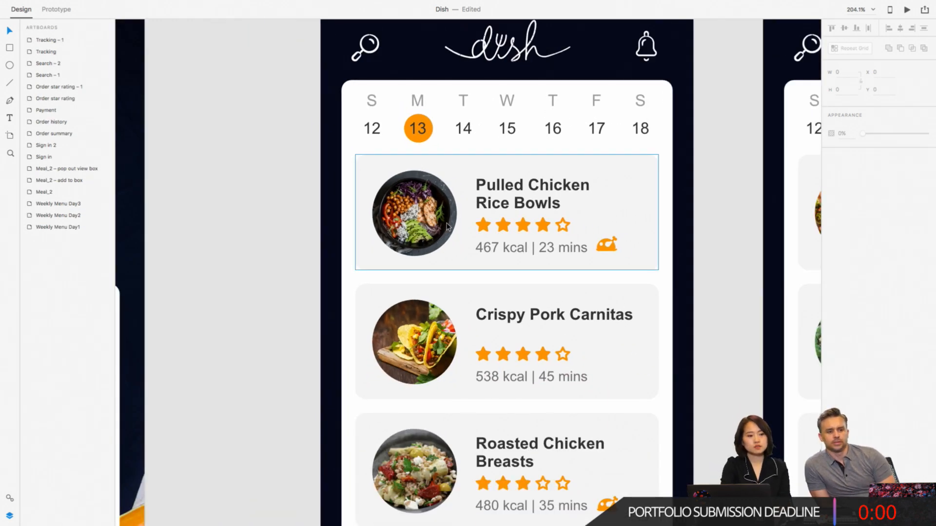
{"action": "scroll", "coordinate": [448, 227], "scroll_direction": "up", "scroll_amount": 1}
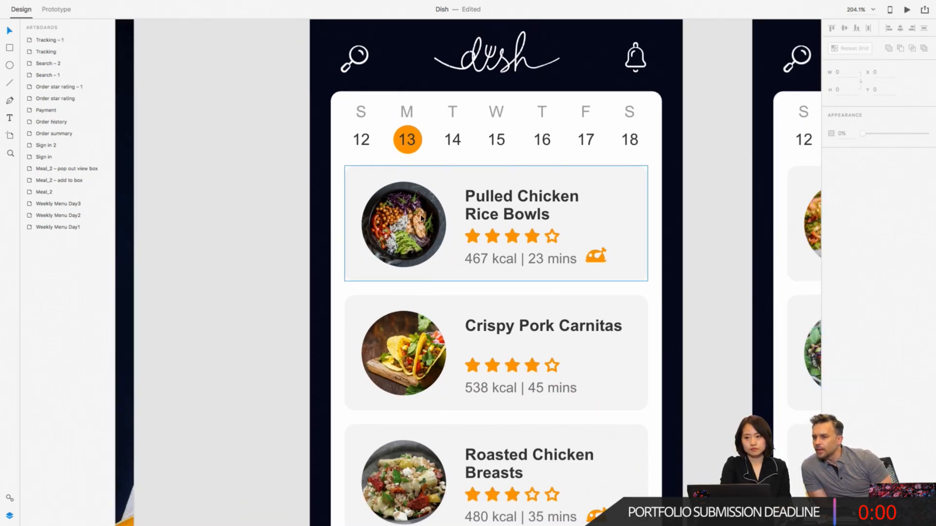
{"action": "double_click", "coordinate": [412, 228]}
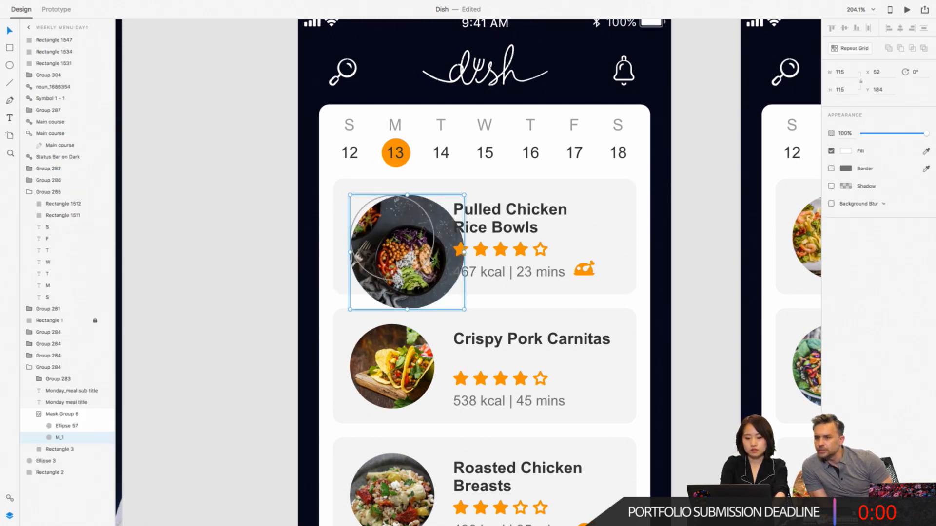
{"action": "left_click_drag", "start_coordinate": [438, 270], "coordinate": [421, 249]}
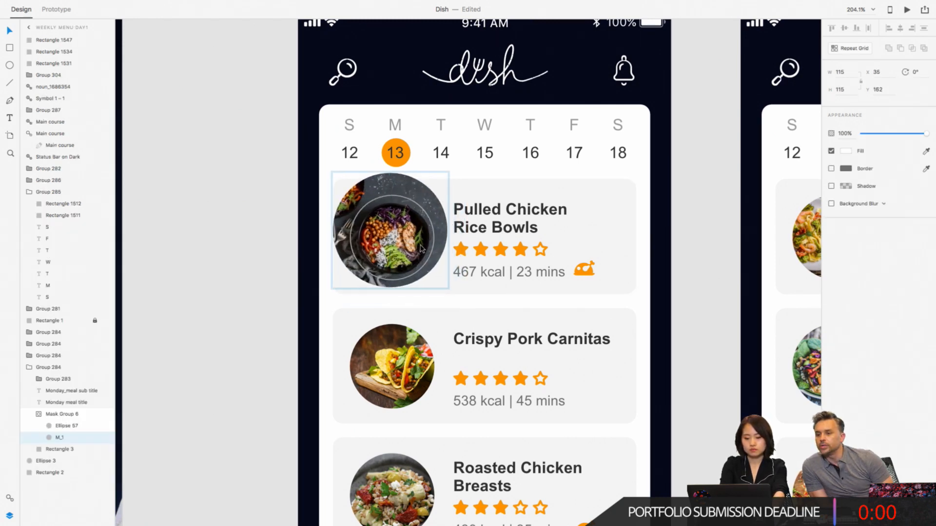
{"action": "left_click", "coordinate": [279, 267]}
{"action": "scroll", "coordinate": [278, 265], "scroll_direction": "up", "scroll_amount": 3}
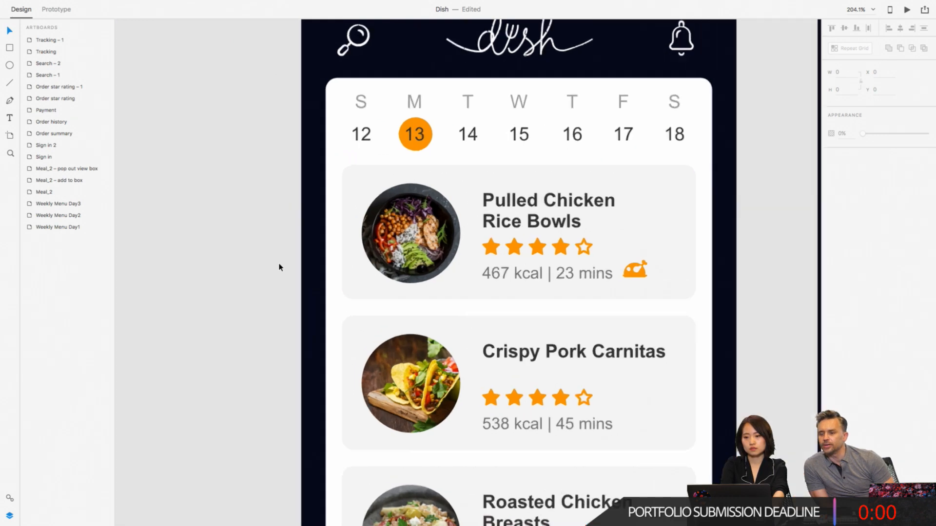
- Select the circular Shrimp Pasta With a Kick image on the Weekly Menu Day2 artboard
{"action": "scroll", "coordinate": [516, 254], "scroll_direction": "down", "scroll_amount": 3}
{"action": "right_click", "coordinate": [517, 254]}
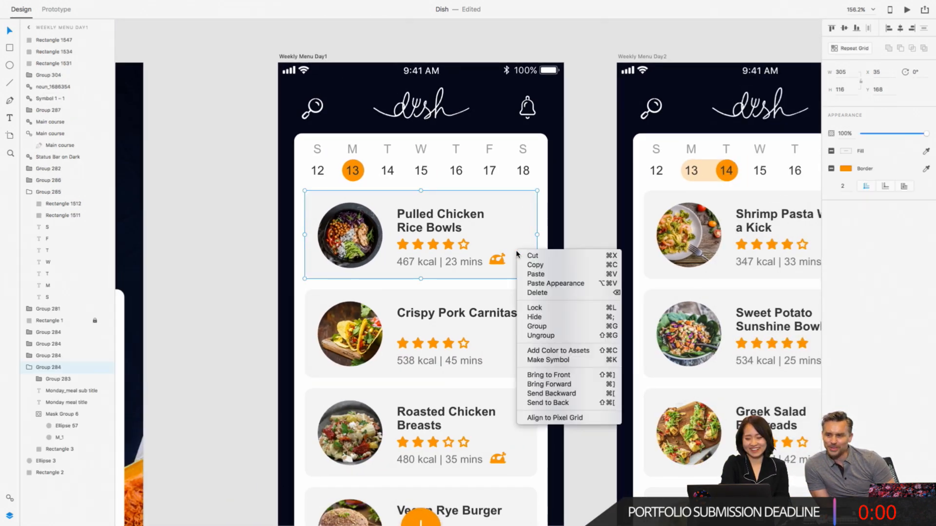
{"action": "left_click", "coordinate": [610, 205]}
{"action": "scroll", "coordinate": [607, 204], "scroll_direction": "right", "scroll_amount": 5}
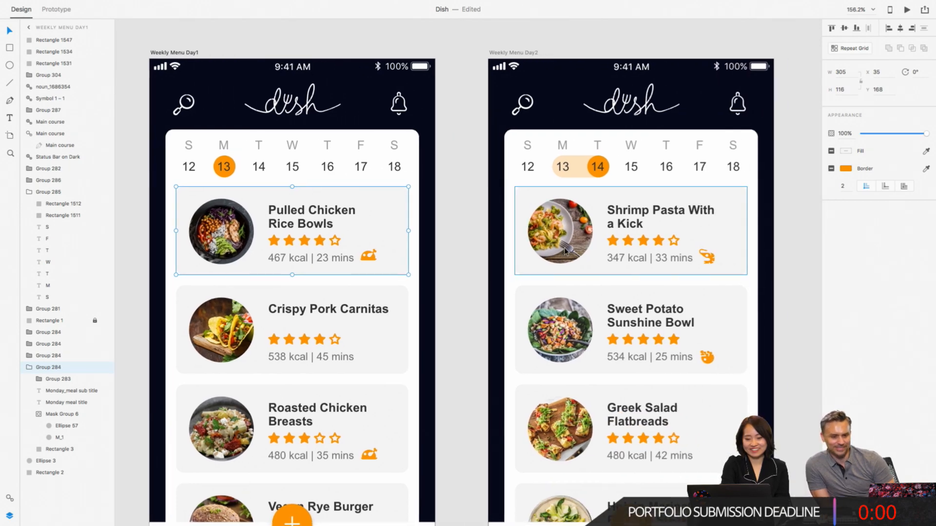
{"action": "left_click", "coordinate": [566, 251]}
{"action": "double_click", "coordinate": [566, 251]}
{"action": "scroll", "coordinate": [566, 251], "scroll_direction": "up", "scroll_amount": 5}
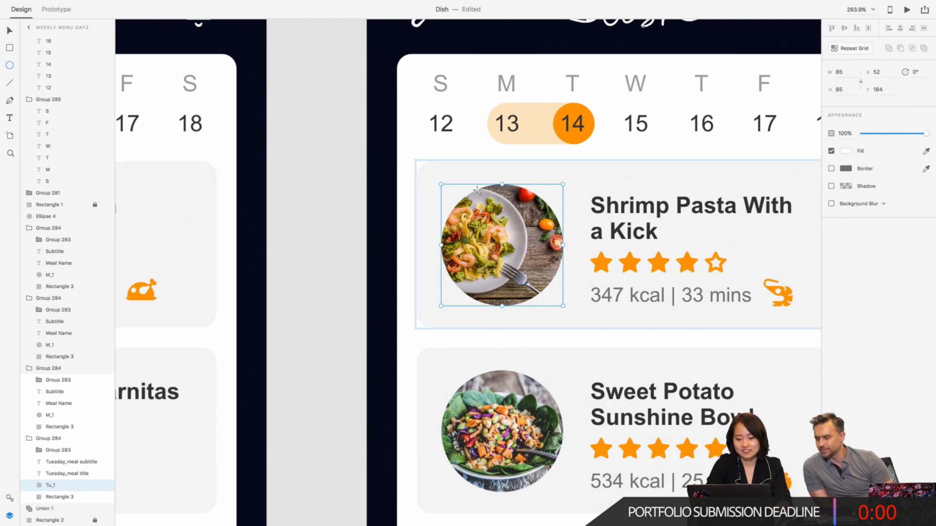
- Draw a circle about 83 by 83 over the Shrimp Pasta image, set it to 85 by 85 and remove its border
{"action": "left_click_drag", "start_coordinate": [446, 187], "coordinate": [565, 306]}
{"action": "left_click", "coordinate": [846, 71]}
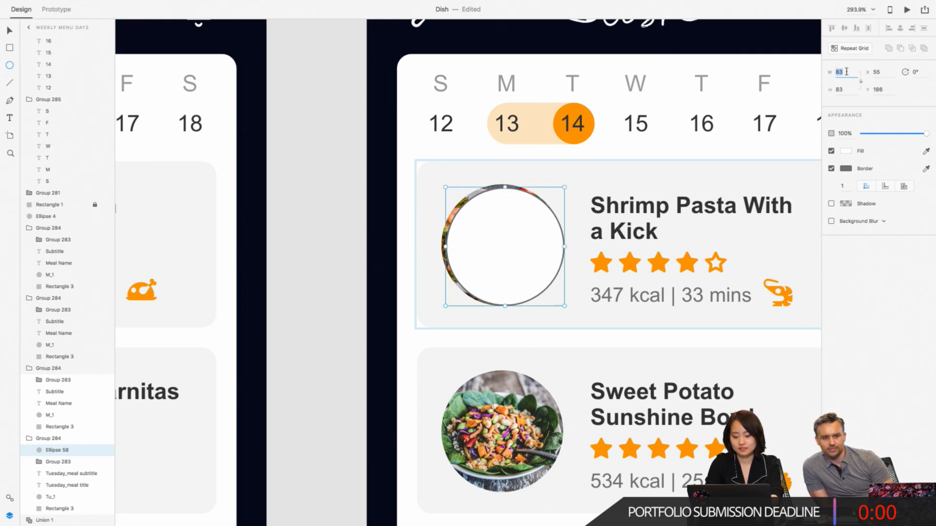
{"action": "type", "text": "85"}
{"action": "key", "text": "Return"}
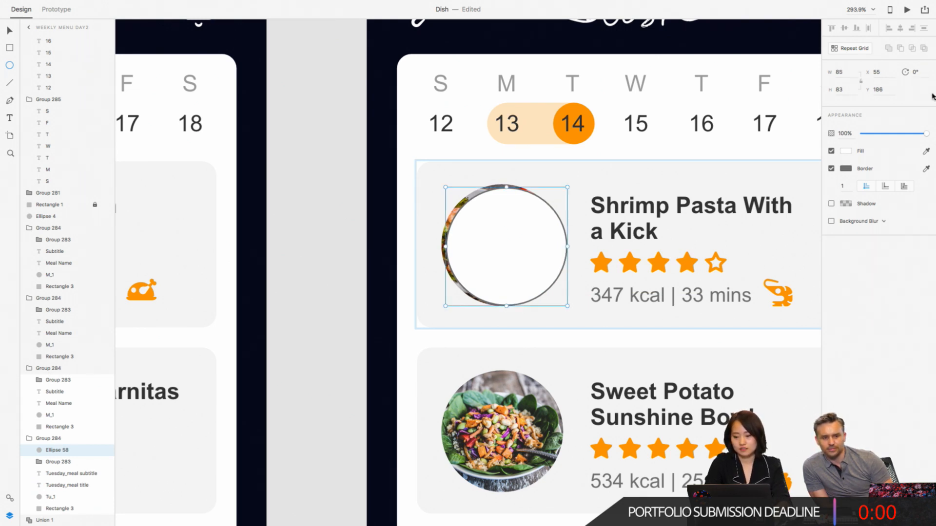
{"action": "left_click", "coordinate": [848, 89]}
{"action": "type", "text": "85"}
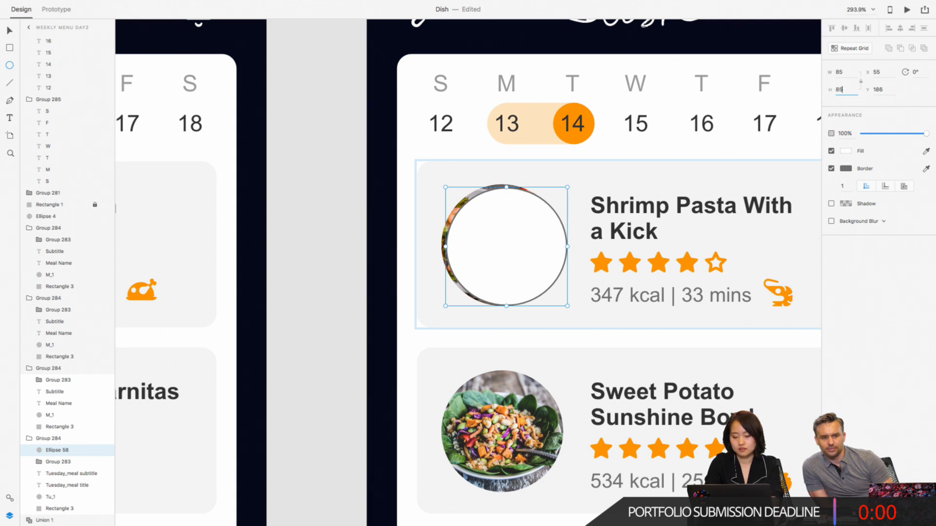
{"action": "key", "text": "Return"}
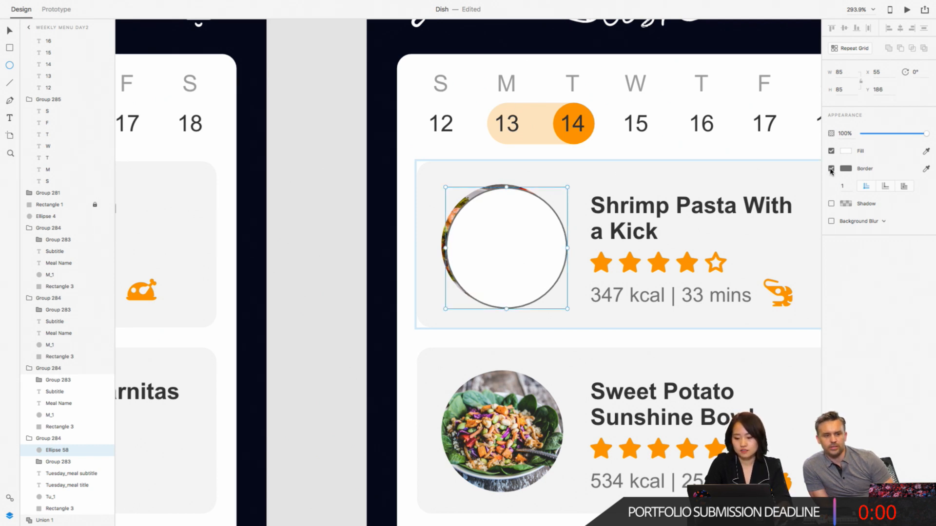
{"action": "left_click", "coordinate": [831, 169]}
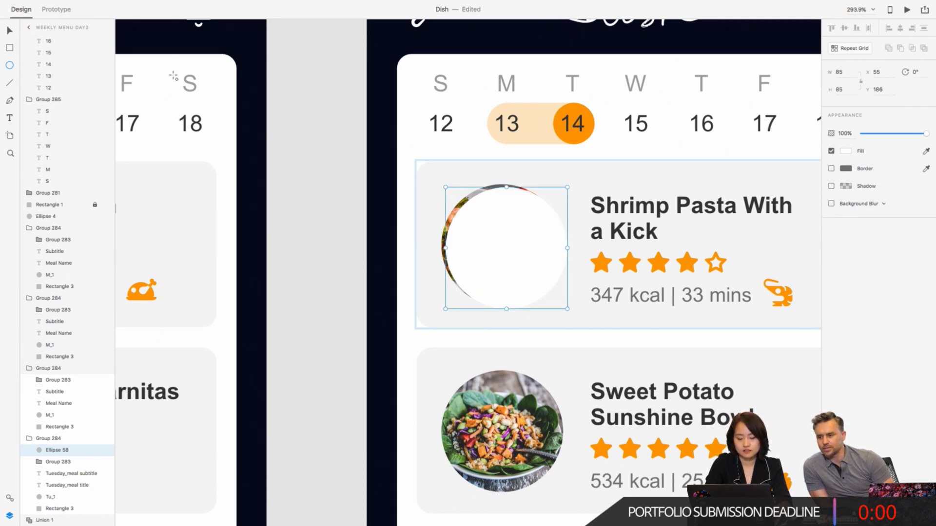
- Mask the Tu_1 image with the new ellipse and move the ellipse inside the mask group to line up with the image
{"action": "key", "text": "v"}
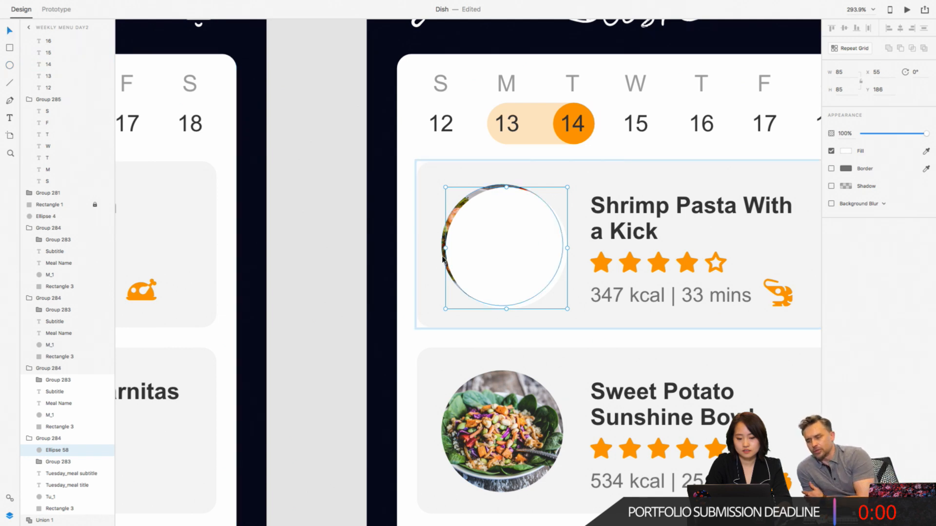
{"action": "left_click", "coordinate": [443, 258], "text": "shift"}
{"action": "left_click", "coordinate": [100, 6]}
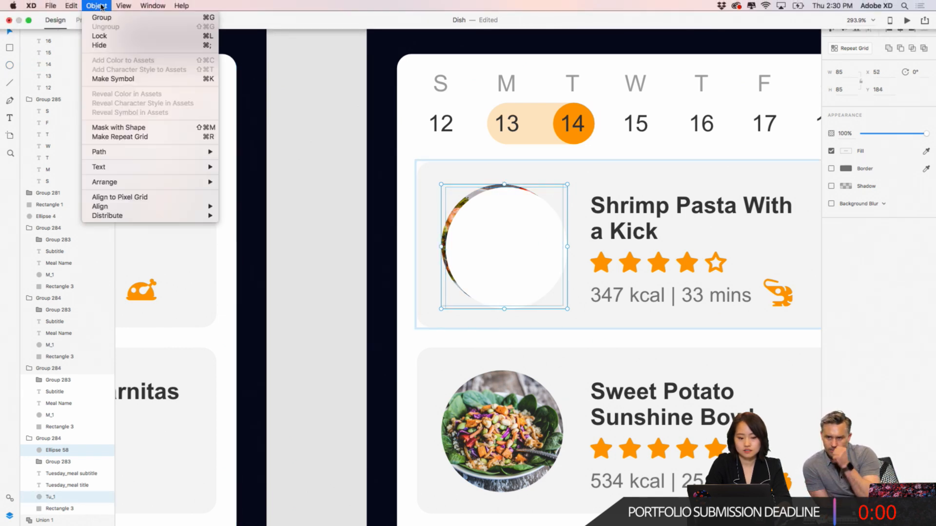
{"action": "left_click", "coordinate": [118, 128]}
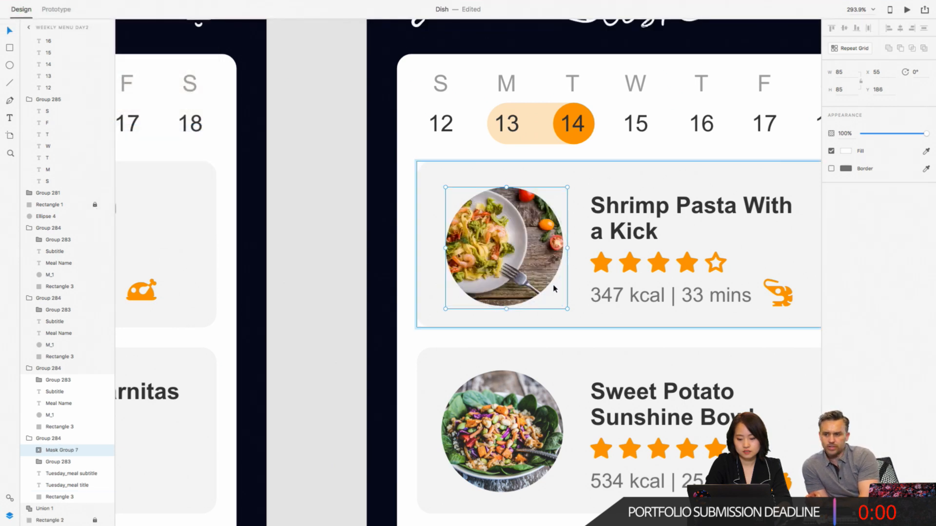
{"action": "double_click", "coordinate": [555, 277]}
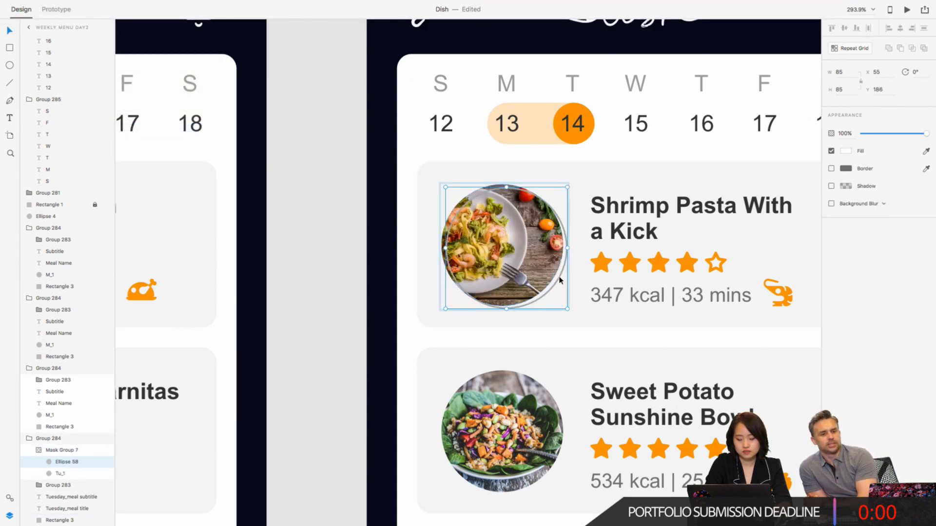
{"action": "left_click_drag", "start_coordinate": [560, 280], "coordinate": [556, 276]}
- Enlarge the Tu_1 pasta image inside its mask group to 110 by 110 and move it up to Y 173
{"action": "left_click", "coordinate": [497, 231]}
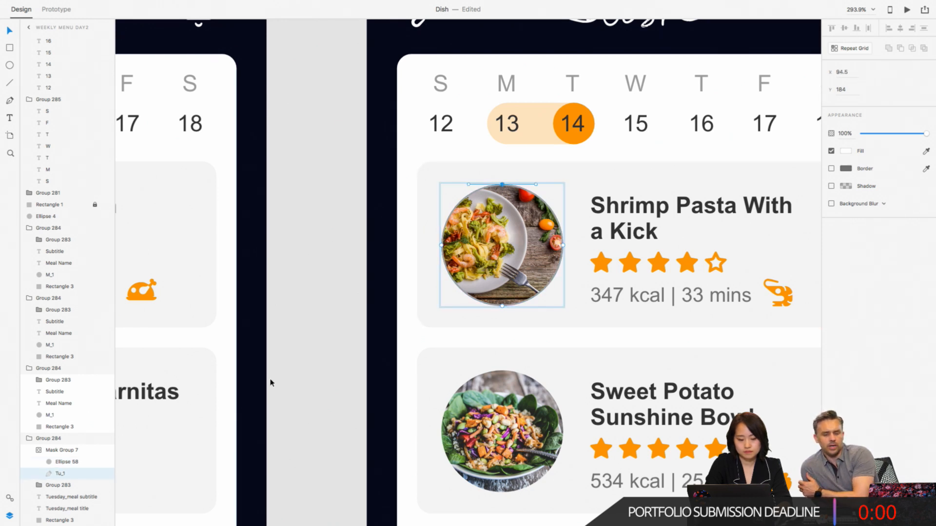
{"action": "left_click", "coordinate": [67, 464]}
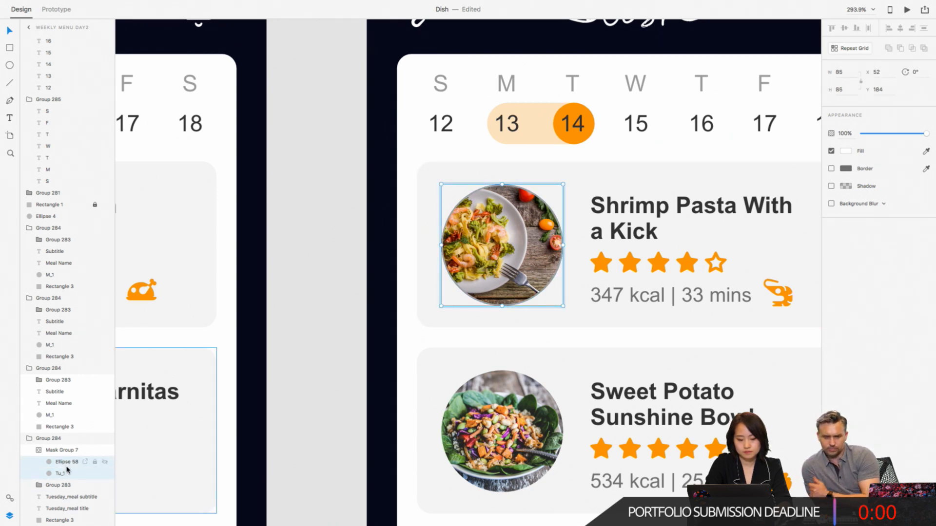
{"action": "left_click", "coordinate": [127, 454]}
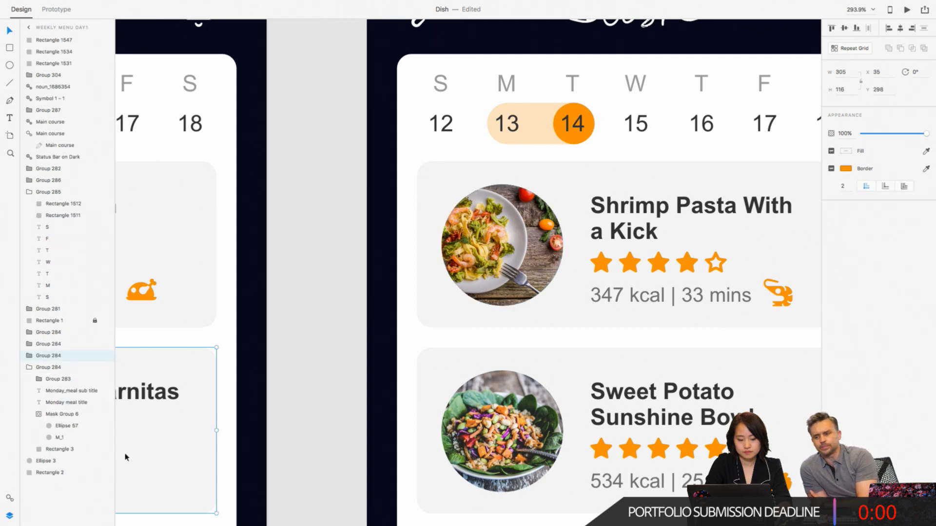
{"action": "left_click", "coordinate": [531, 224]}
{"action": "left_click", "coordinate": [57, 451]}
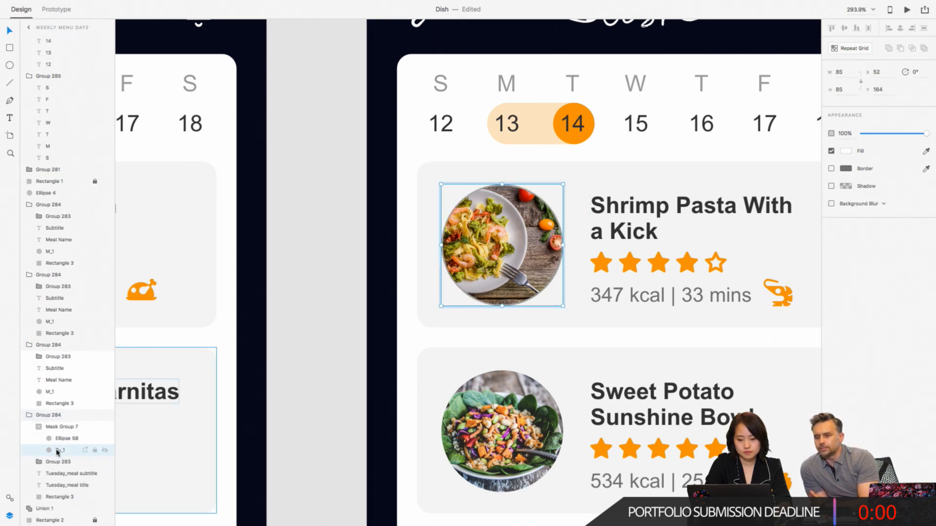
{"action": "left_click_drag", "start_coordinate": [563, 306], "coordinate": [620, 342]}
{"action": "key", "text": "shift+Up"}
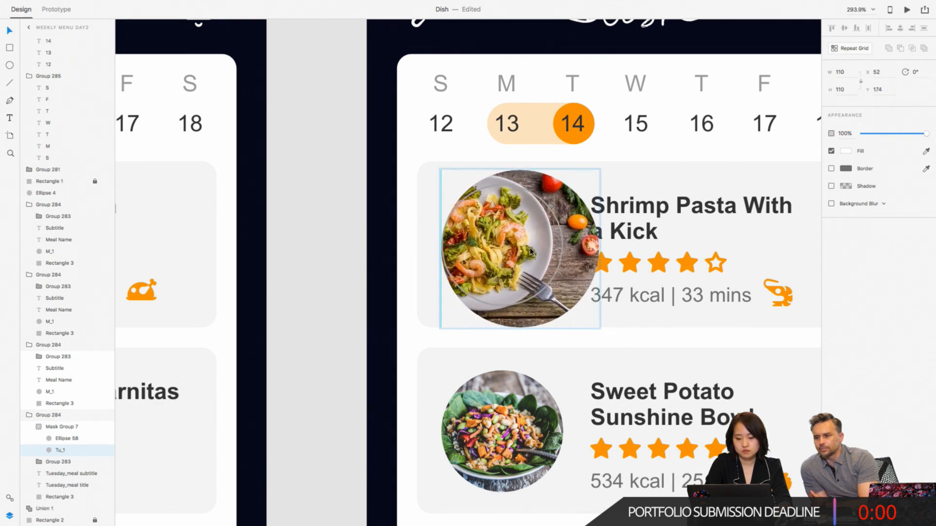
{"action": "left_click_drag", "start_coordinate": [530, 249], "coordinate": [530, 248]}
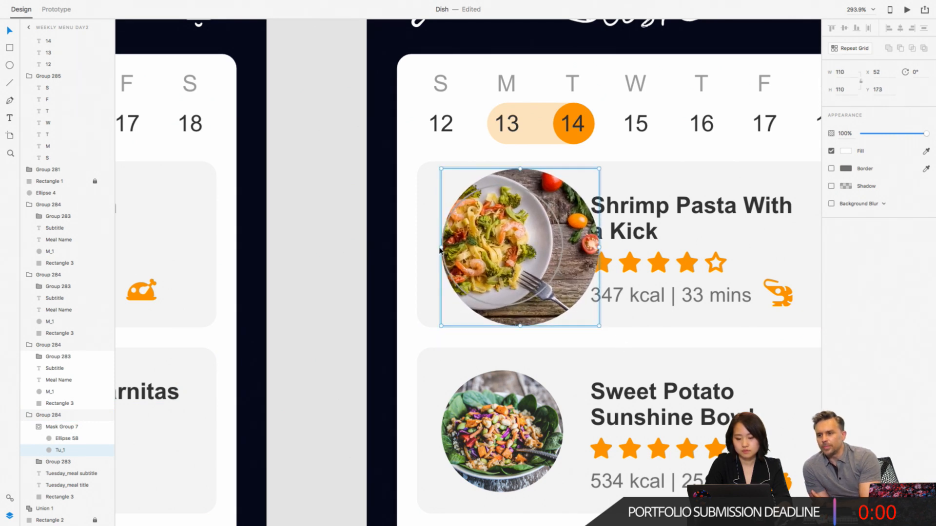
{"action": "left_click", "coordinate": [322, 255]}
- Select the circular Quinoa Meatballs & Salad image on the Weekly Menu Day3 artboard
{"action": "scroll", "coordinate": [324, 255], "scroll_direction": "down", "scroll_amount": 5}
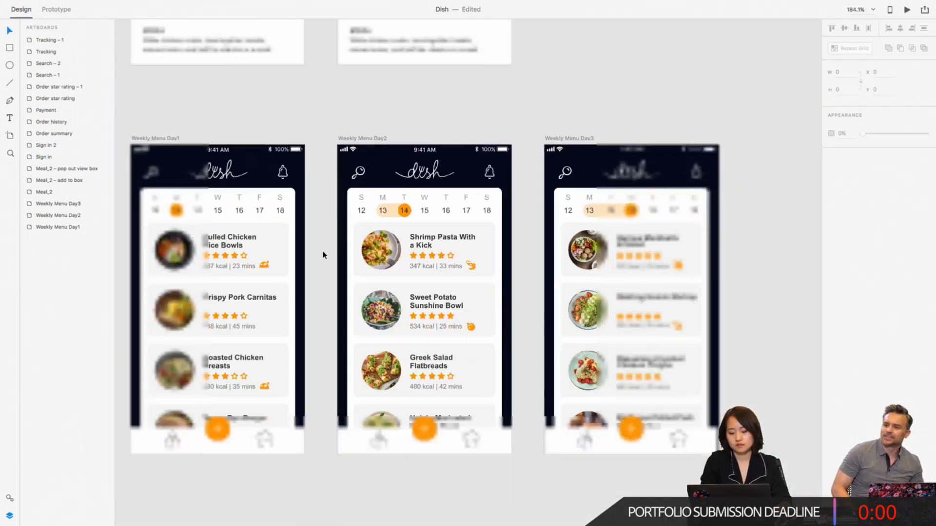
{"action": "scroll", "coordinate": [323, 255], "scroll_direction": "down", "scroll_amount": 6}
{"action": "scroll", "coordinate": [324, 255], "scroll_direction": "down", "scroll_amount": 2}
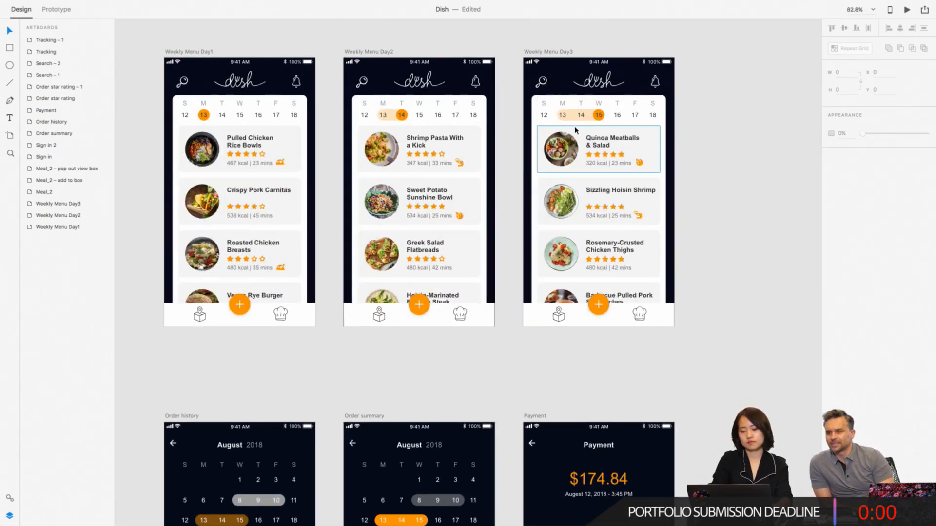
{"action": "scroll", "coordinate": [575, 130], "scroll_direction": "up", "scroll_amount": 3}
{"action": "scroll", "coordinate": [575, 130], "scroll_direction": "up", "scroll_amount": 5}
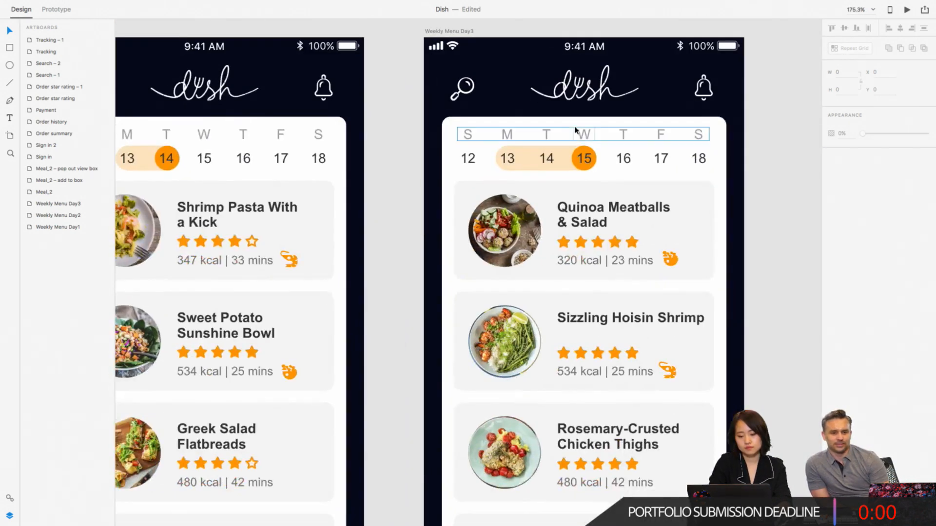
{"action": "scroll", "coordinate": [575, 130], "scroll_direction": "left", "scroll_amount": 2}
{"action": "scroll", "coordinate": [575, 130], "scroll_direction": "down", "scroll_amount": 1}
{"action": "left_click", "coordinate": [548, 215]}
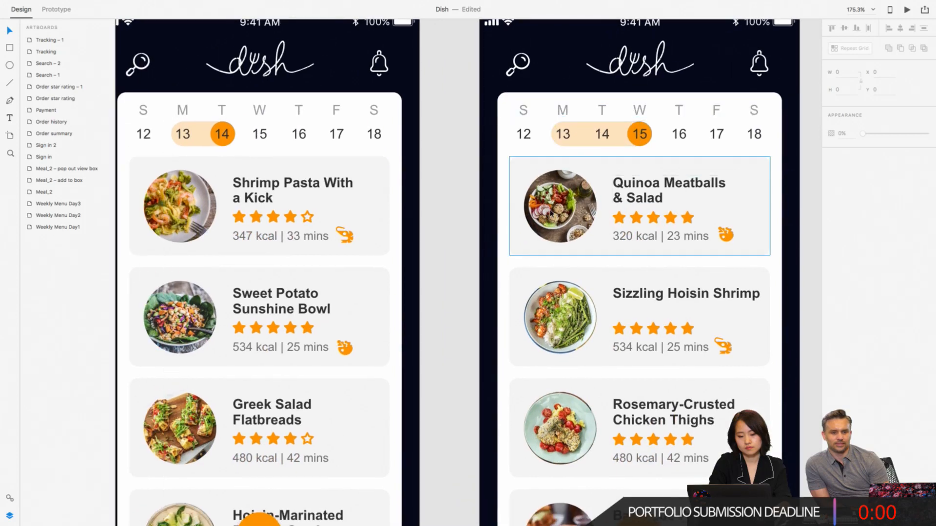
{"action": "double_click", "coordinate": [547, 214]}
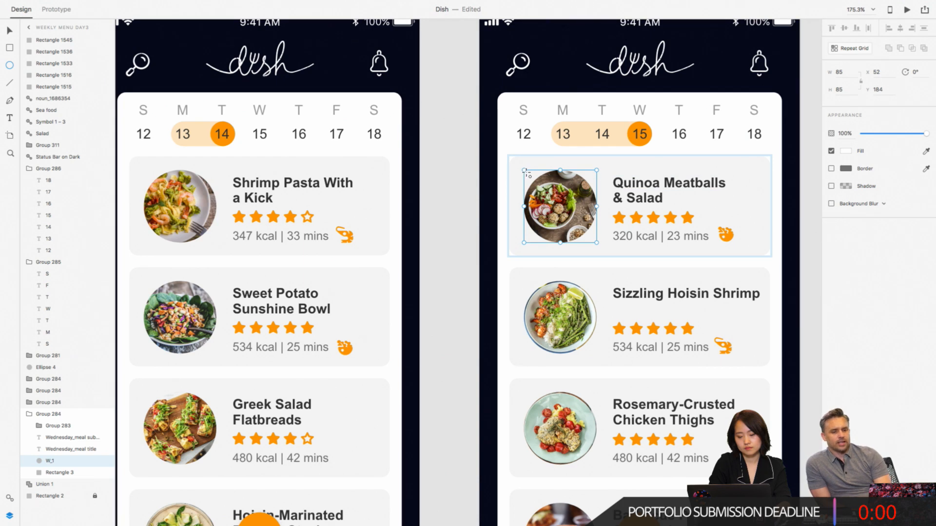
- Draw a circle about 82 by 82 over the Quinoa Meatballs & Salad image and turn off its border and fill
{"action": "left_click_drag", "start_coordinate": [526, 171], "coordinate": [613, 245]}
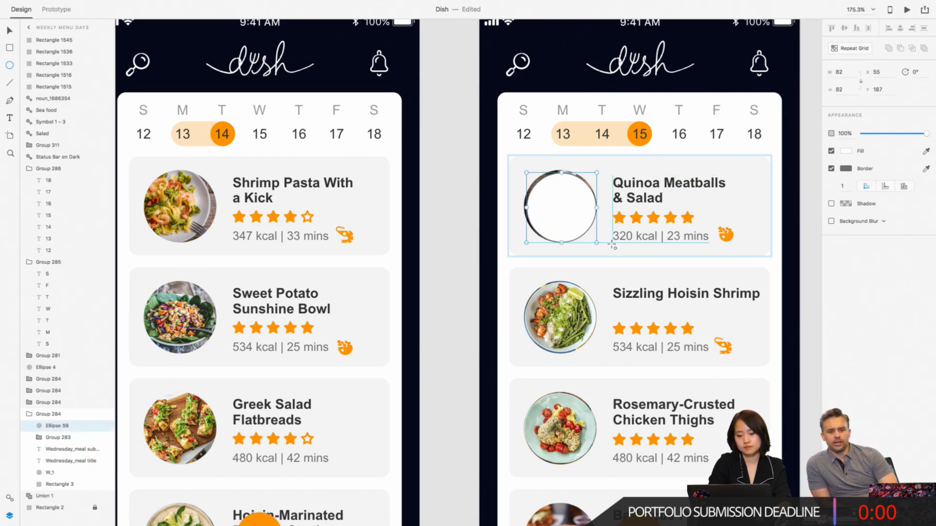
{"action": "left_click", "coordinate": [832, 168]}
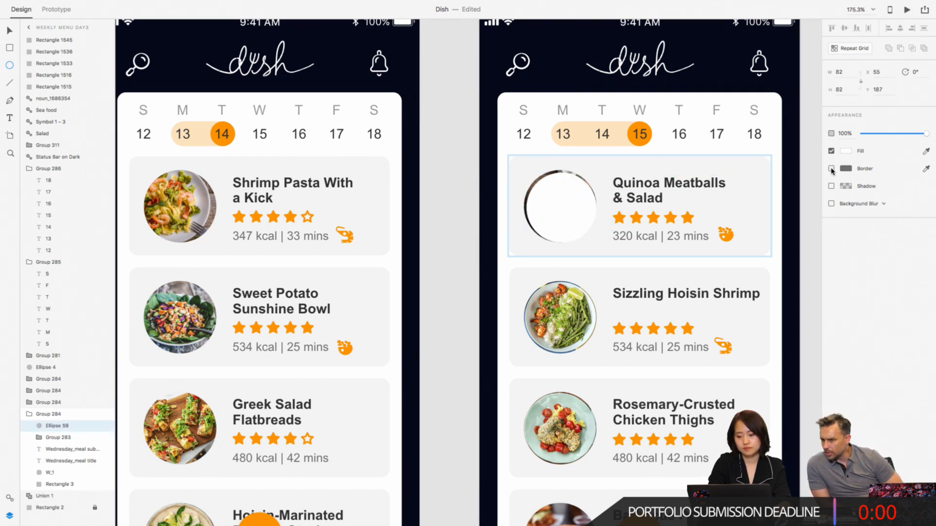
{"action": "left_click", "coordinate": [832, 151]}
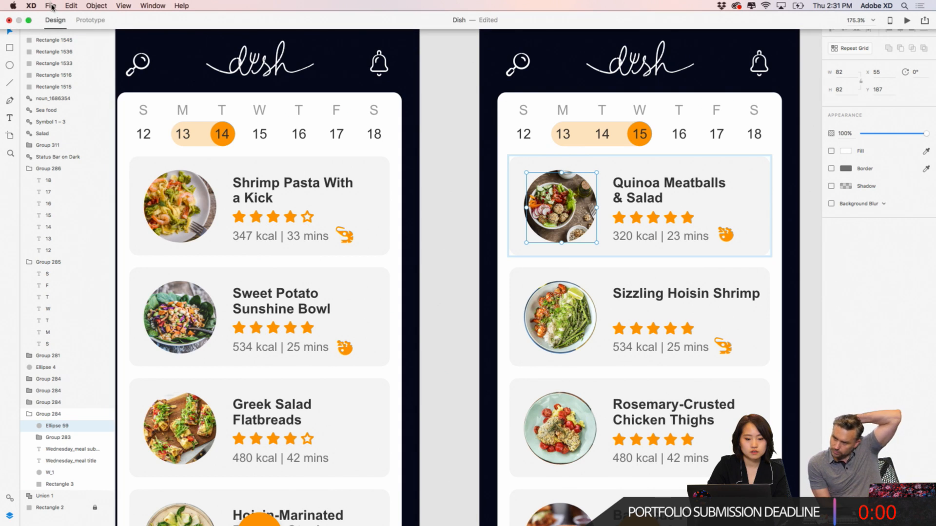
- Open Adobe's More UI Kits page from XD in a full-screen browser window and look through the listed kits
{"action": "left_click", "coordinate": [51, 5]}
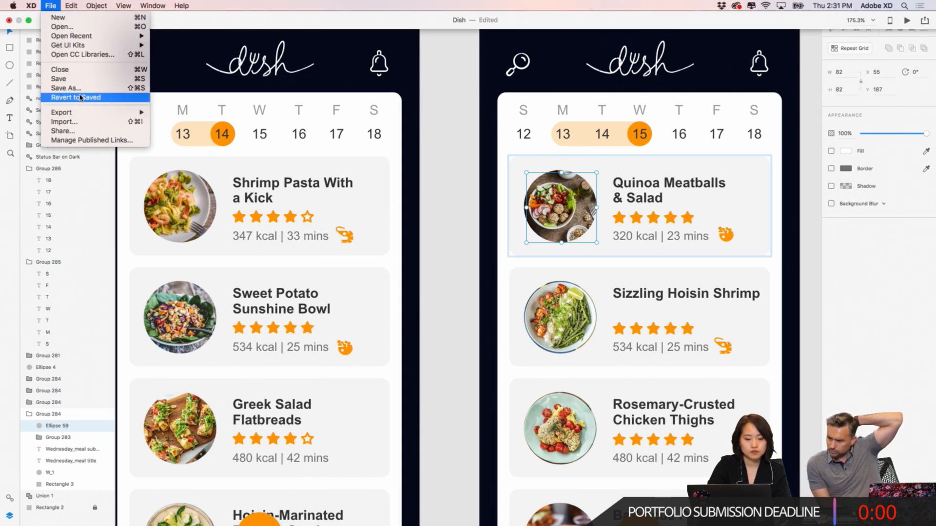
{"action": "mouse_move", "coordinate": [81, 50]}
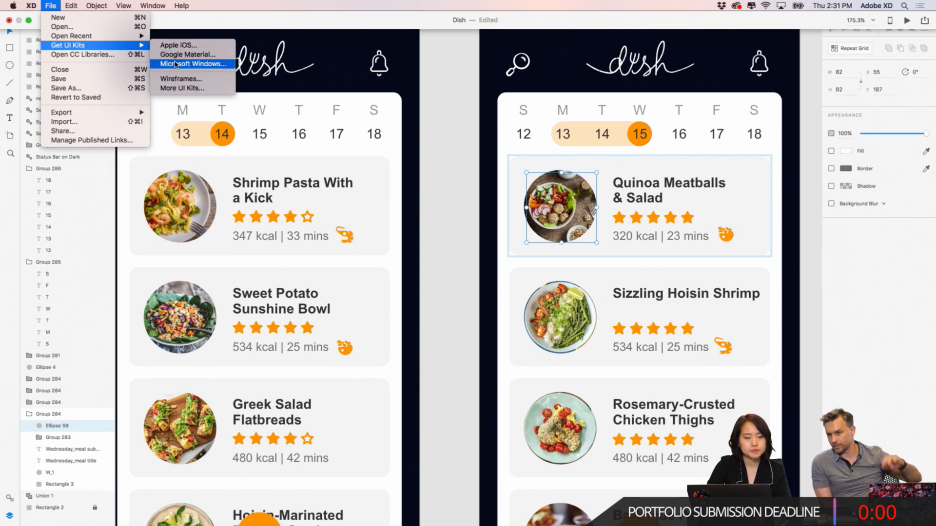
{"action": "left_click", "coordinate": [179, 88]}
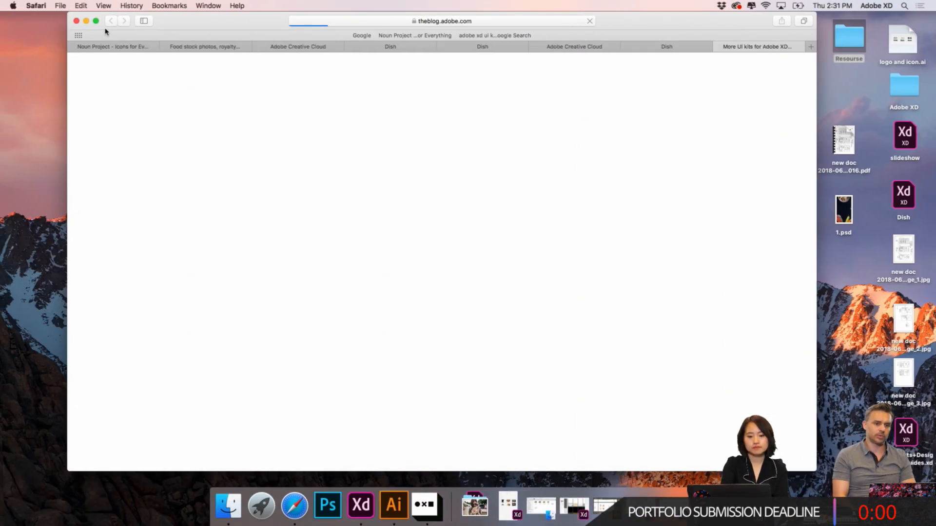
{"action": "left_click", "coordinate": [97, 21]}
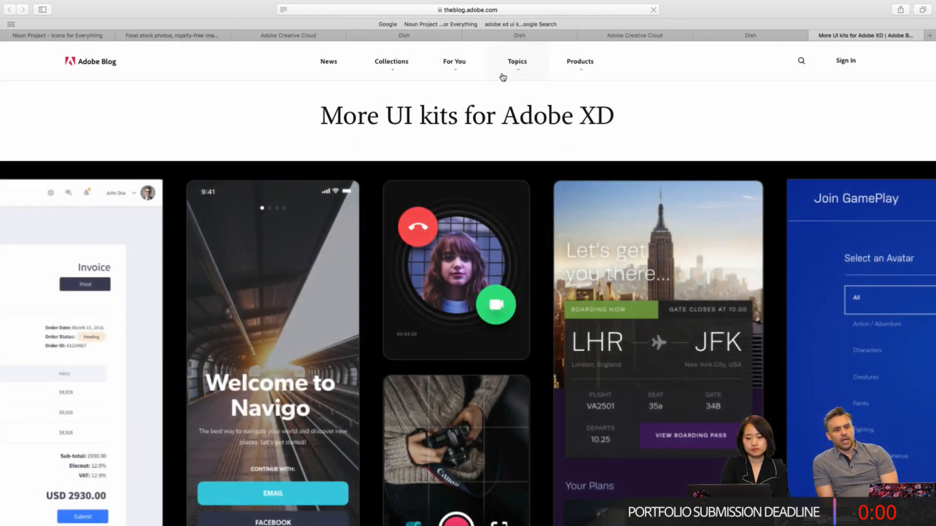
{"action": "scroll", "coordinate": [500, 283], "scroll_direction": "down", "scroll_amount": 2}
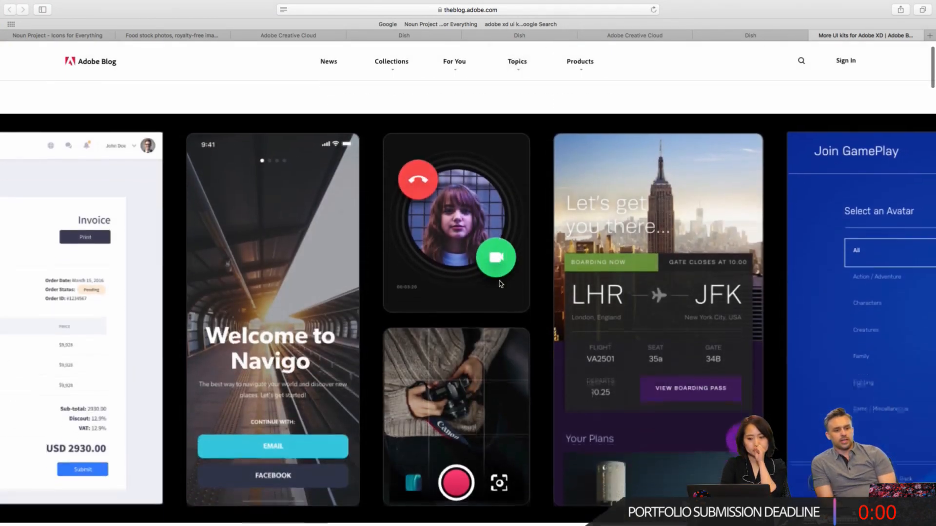
{"action": "scroll", "coordinate": [500, 284], "scroll_direction": "down", "scroll_amount": 15}
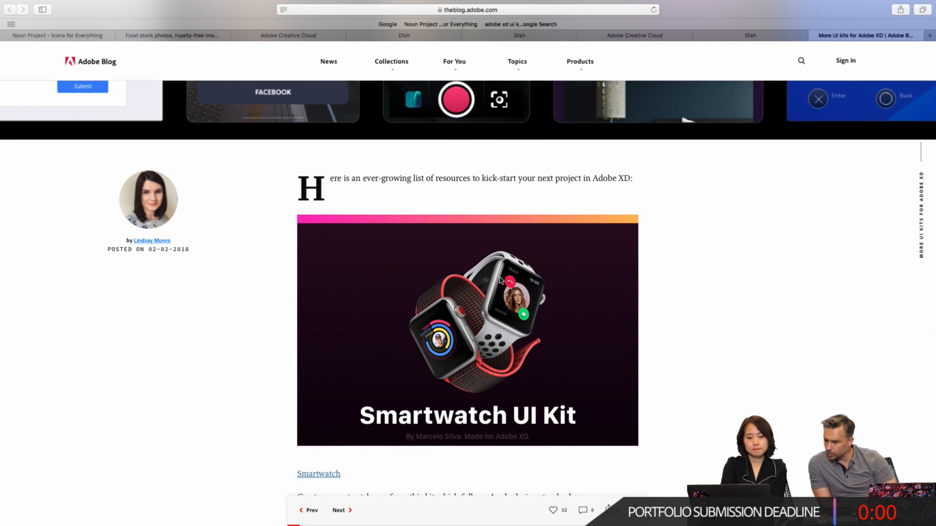
{"action": "scroll", "coordinate": [609, 395], "scroll_direction": "down", "scroll_amount": 17}
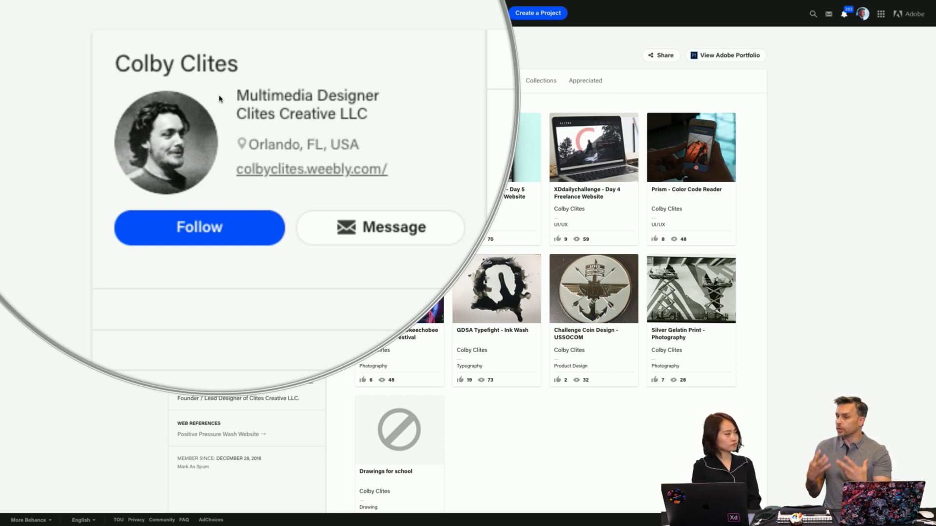
- Examine the multimedia designer's Behance profile details and project thumbnails, enlarging the page for readability
{"action": "scroll", "coordinate": [220, 99], "scroll_direction": "down", "scroll_amount": 1}
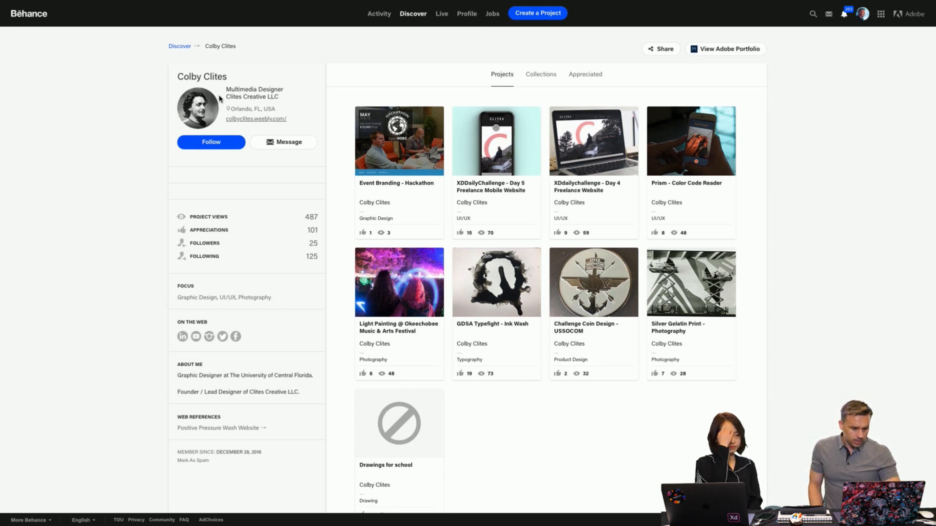
{"action": "scroll", "coordinate": [122, 180], "scroll_direction": "down", "scroll_amount": 1}
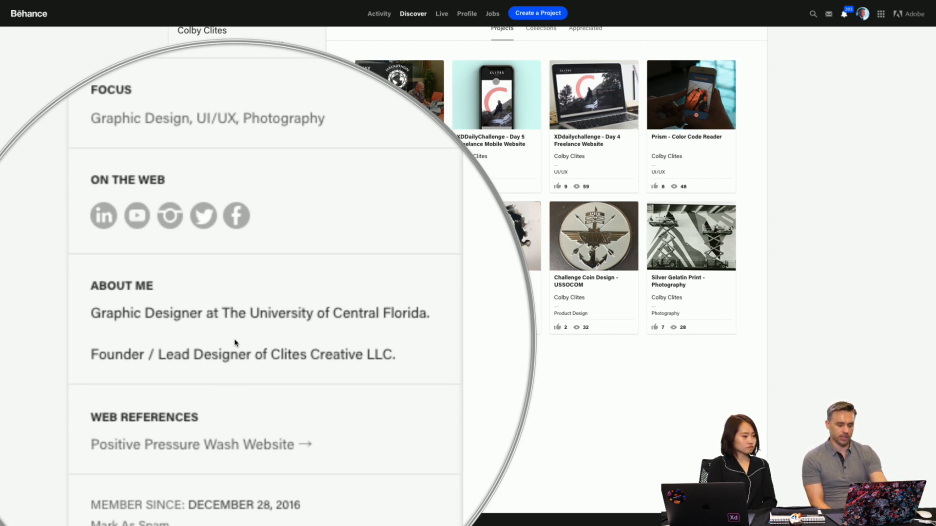
{"action": "scroll", "coordinate": [235, 343], "scroll_direction": "down", "scroll_amount": 1}
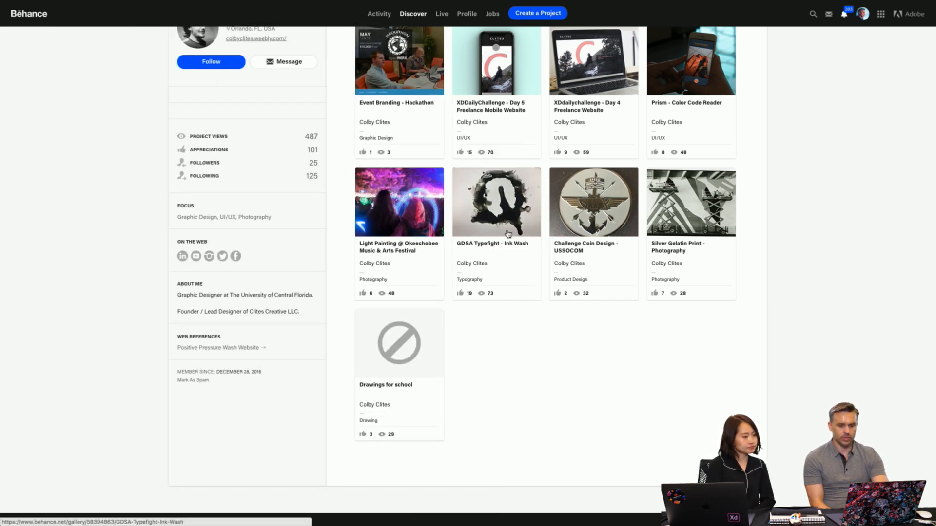
{"action": "scroll", "coordinate": [508, 234], "scroll_direction": "up", "scroll_amount": 3}
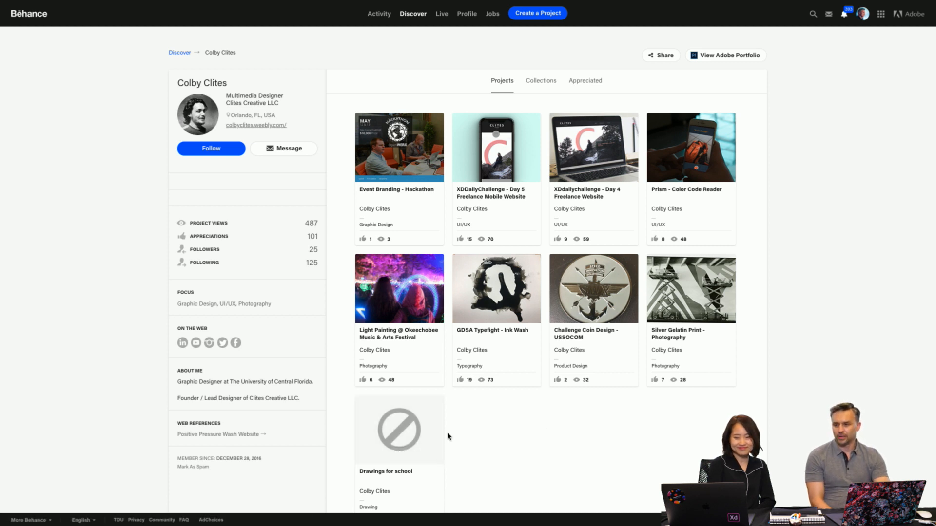
{"action": "scroll", "coordinate": [534, 444], "scroll_direction": "down", "scroll_amount": 2}
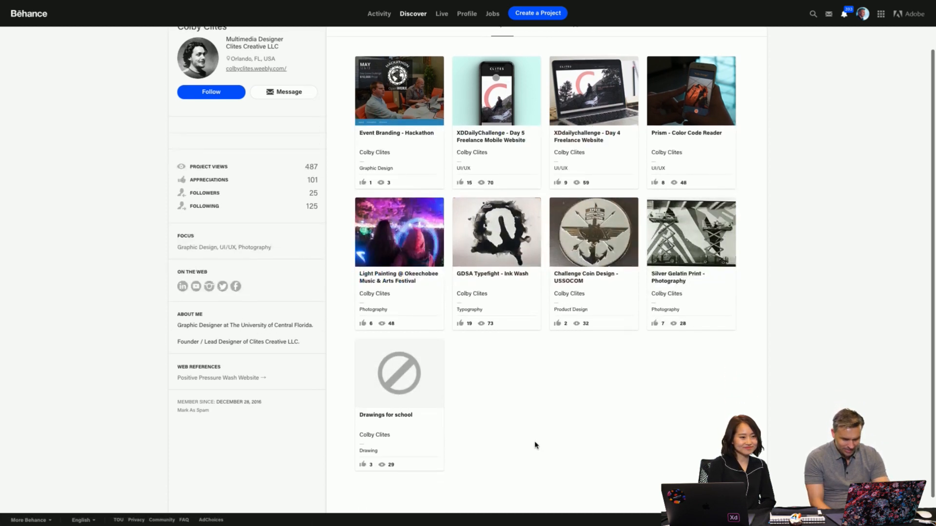
{"action": "scroll", "coordinate": [535, 444], "scroll_direction": "up", "scroll_amount": 2}
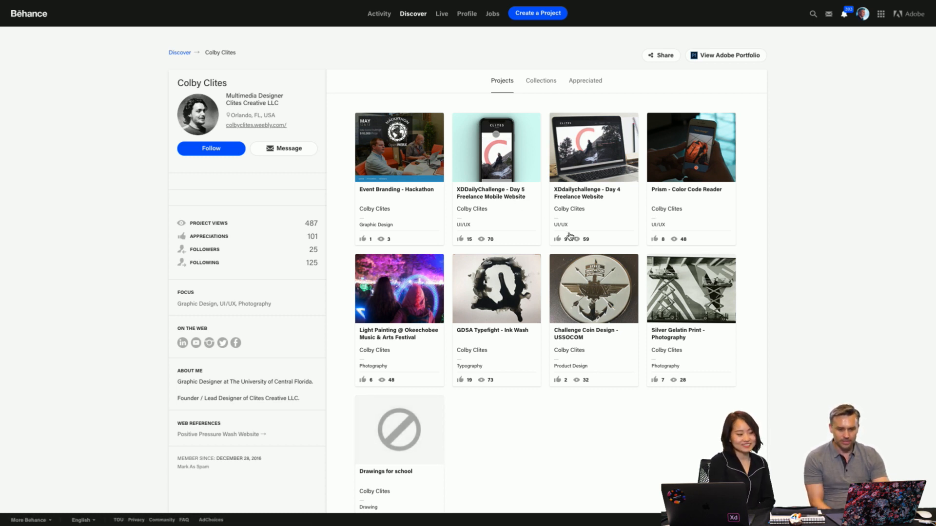
{"action": "key", "text": "super+plus"}
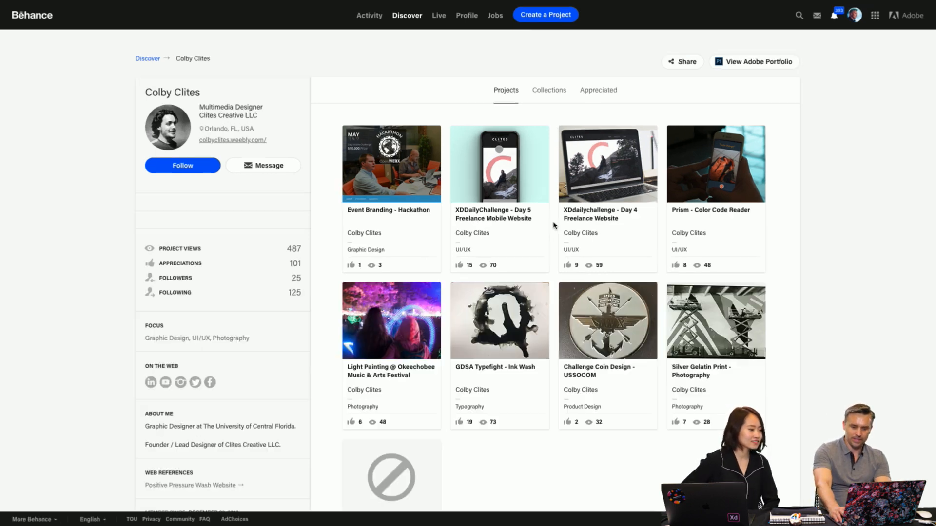
{"action": "key", "text": "super+plus"}
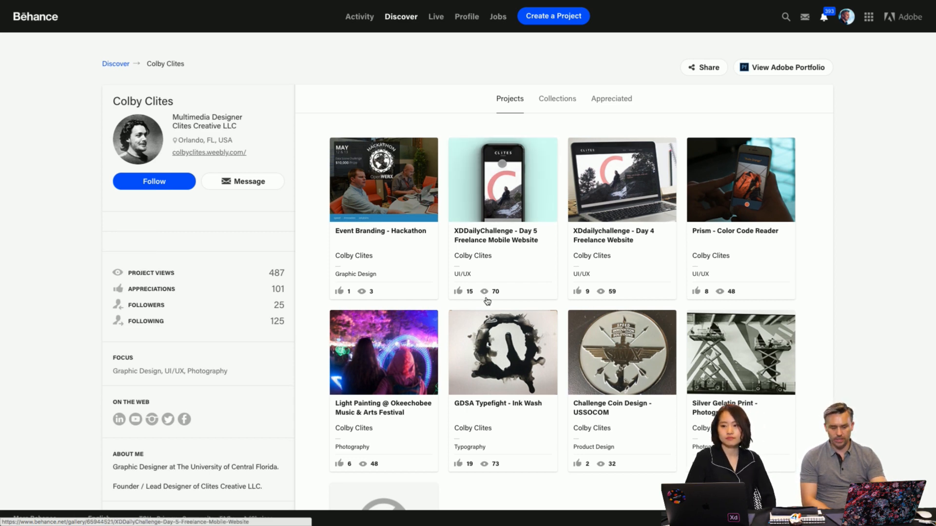
{"action": "scroll", "coordinate": [389, 397], "scroll_direction": "down", "scroll_amount": 3}
{"action": "scroll", "coordinate": [389, 398], "scroll_direction": "up", "scroll_amount": 3}
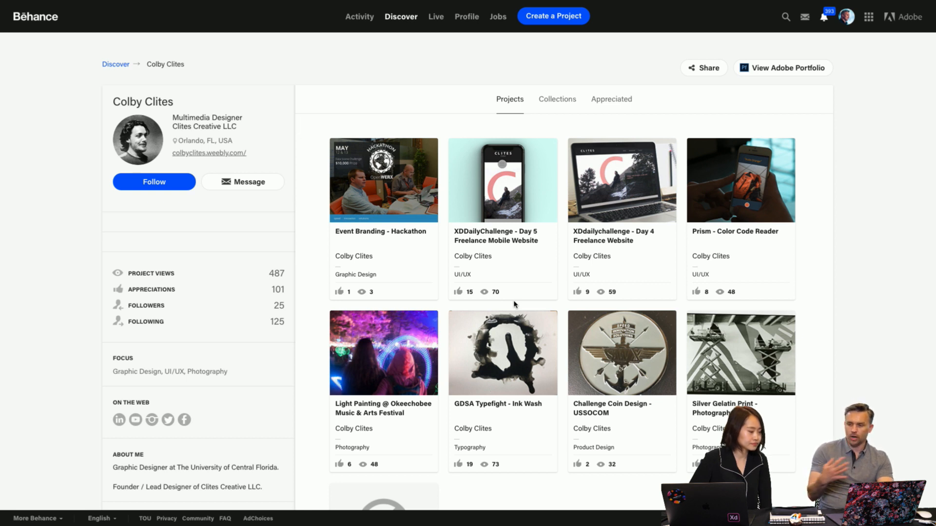
- Open the XDDailyChallenge - Day 5 Freelance Mobile Website project, examine its phone mockups and XD artboards, and close it
{"action": "left_click", "coordinate": [513, 180]}
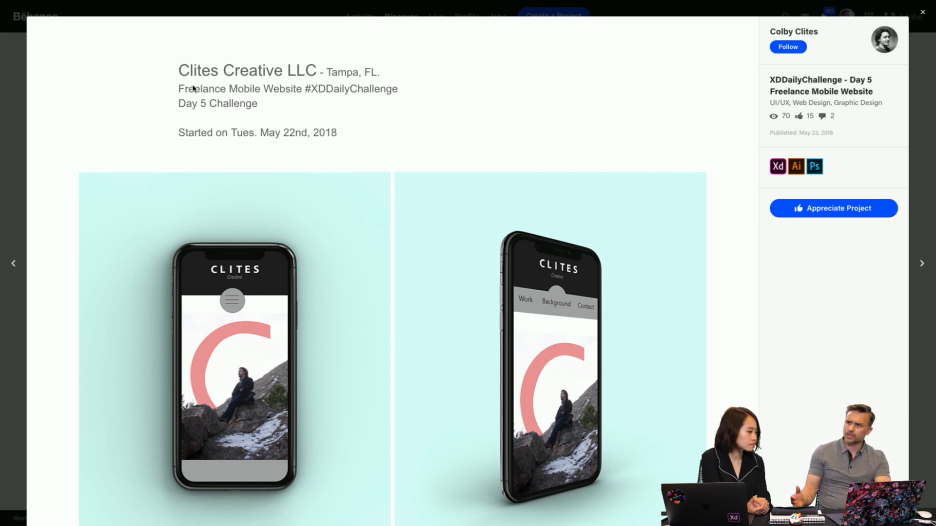
{"action": "scroll", "coordinate": [193, 88], "scroll_direction": "down", "scroll_amount": 5}
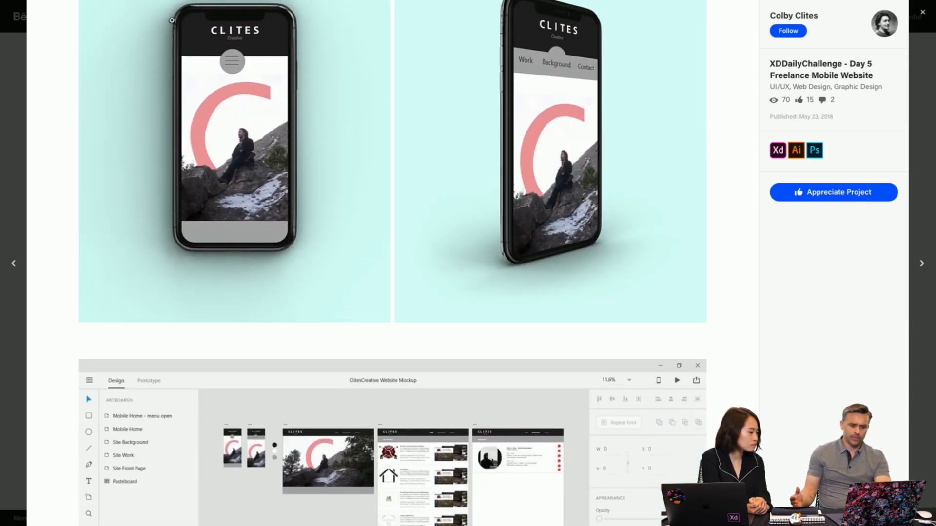
{"action": "scroll", "coordinate": [138, 117], "scroll_direction": "up", "scroll_amount": 5}
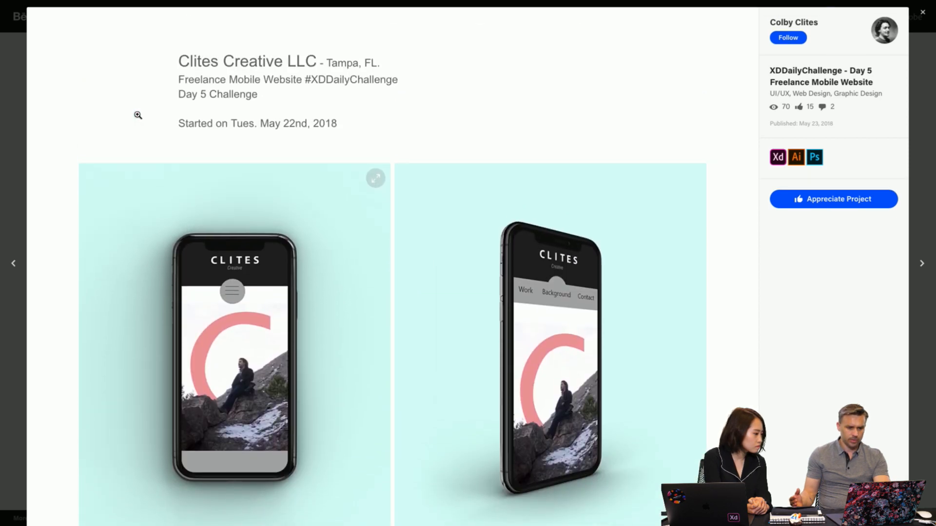
{"action": "scroll", "coordinate": [137, 117], "scroll_direction": "down", "scroll_amount": 9}
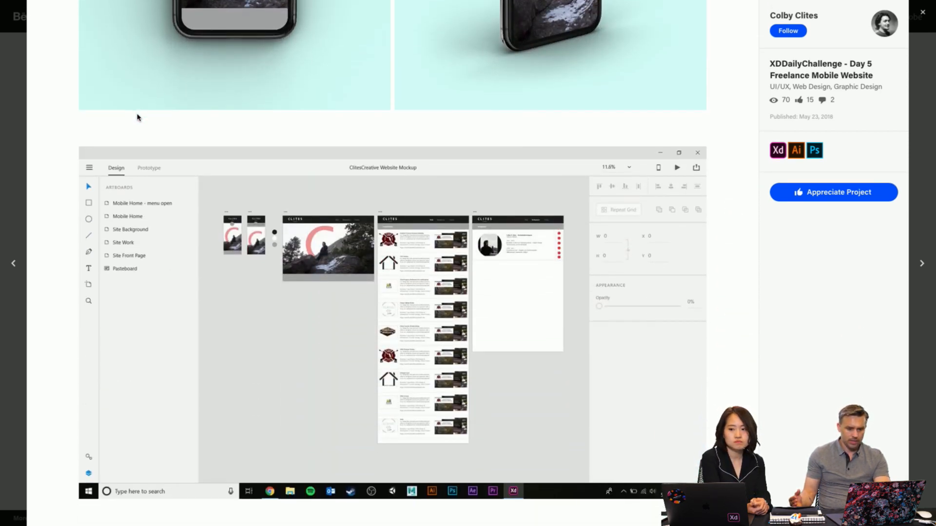
{"action": "scroll", "coordinate": [138, 117], "scroll_direction": "up", "scroll_amount": 3}
{"action": "scroll", "coordinate": [141, 117], "scroll_direction": "up", "scroll_amount": 3}
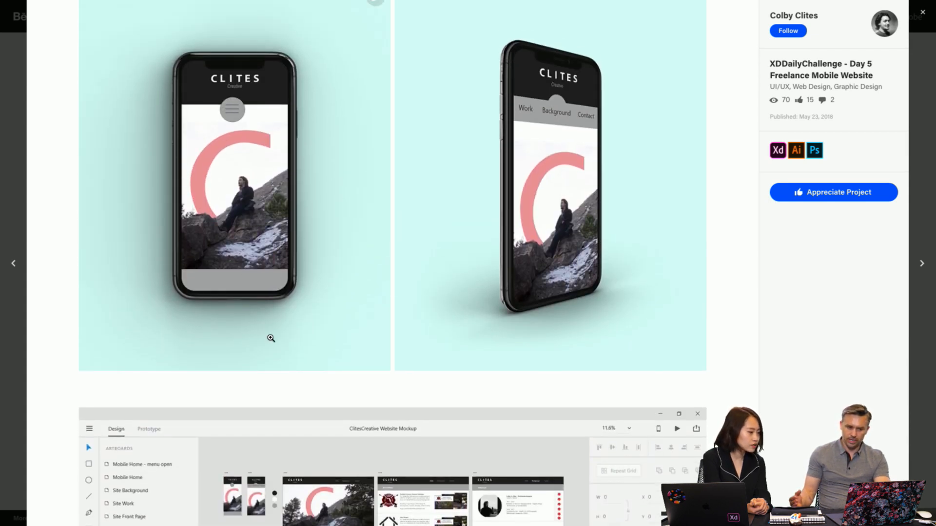
{"action": "scroll", "coordinate": [269, 335], "scroll_direction": "down", "scroll_amount": 7}
{"action": "scroll", "coordinate": [271, 339], "scroll_direction": "down", "scroll_amount": 1}
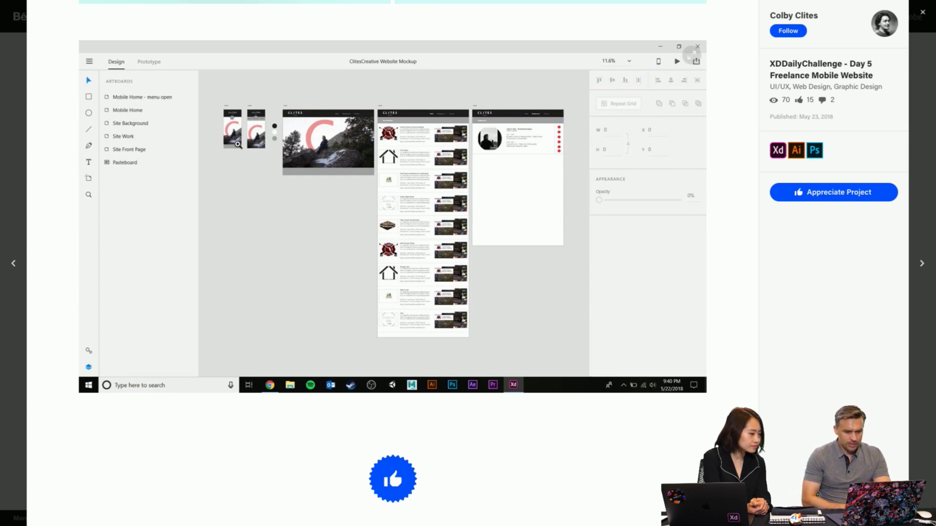
{"action": "scroll", "coordinate": [370, 155], "scroll_direction": "down", "scroll_amount": 6}
{"action": "scroll", "coordinate": [371, 155], "scroll_direction": "up", "scroll_amount": 4}
{"action": "scroll", "coordinate": [370, 155], "scroll_direction": "up", "scroll_amount": 15}
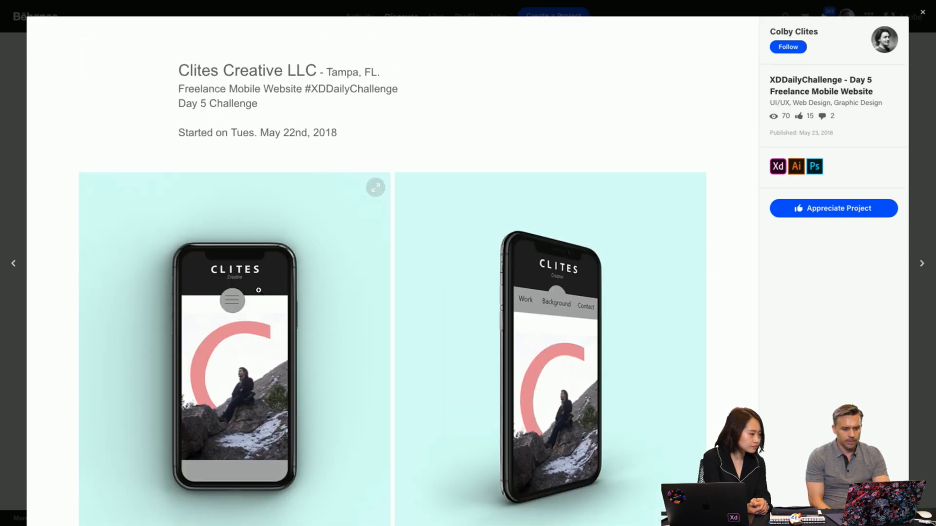
{"action": "key", "text": "Escape"}
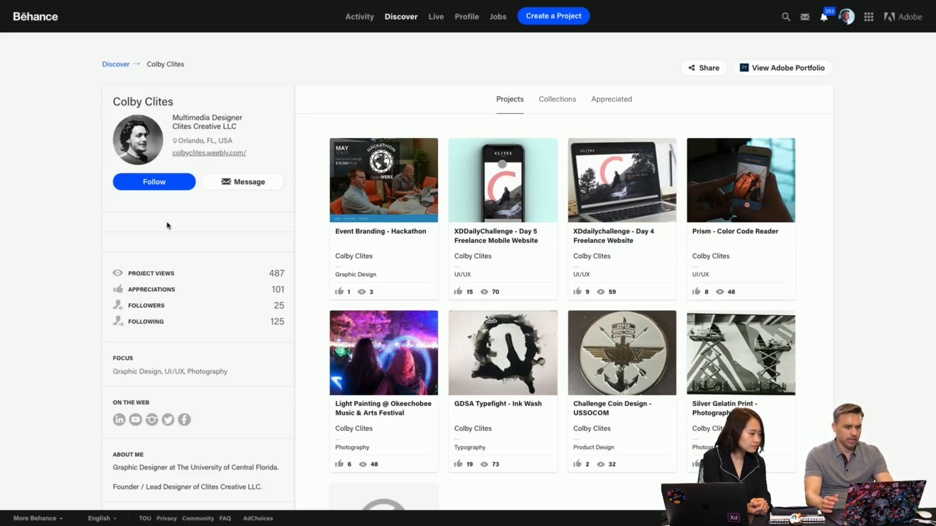
- Switch to Adobe XD, publish the Mentor Me UI kit prototype with a public link, and return to the Behance profile in Chrome
{"action": "left_click", "coordinate": [30, 24]}
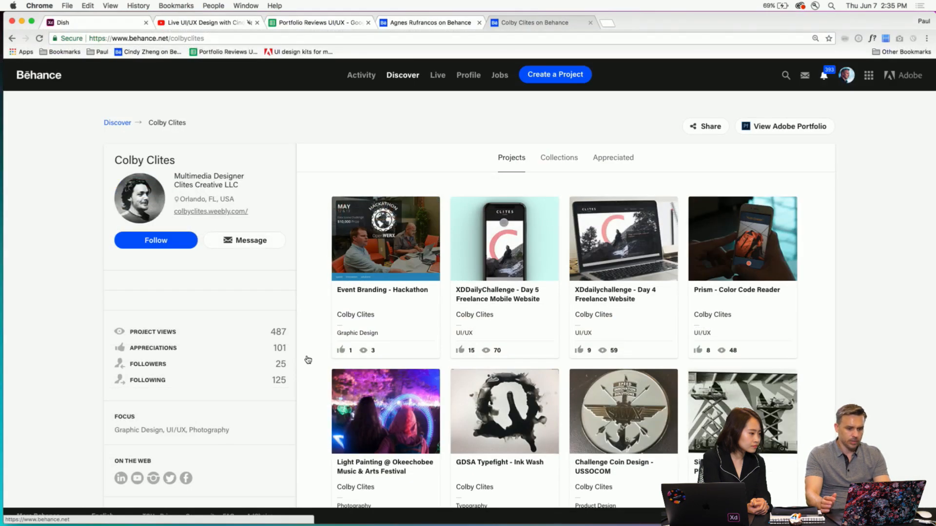
{"action": "left_click", "coordinate": [192, 513]}
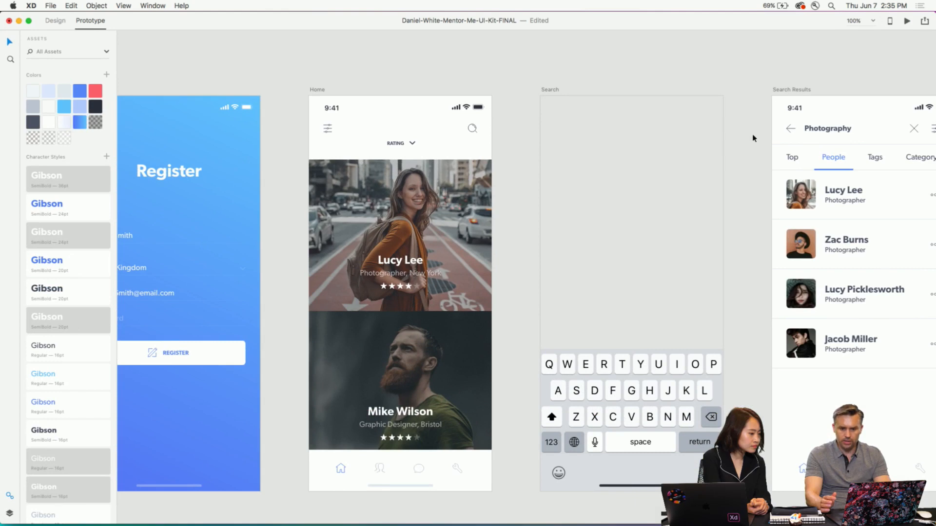
{"action": "left_click", "coordinate": [924, 21]}
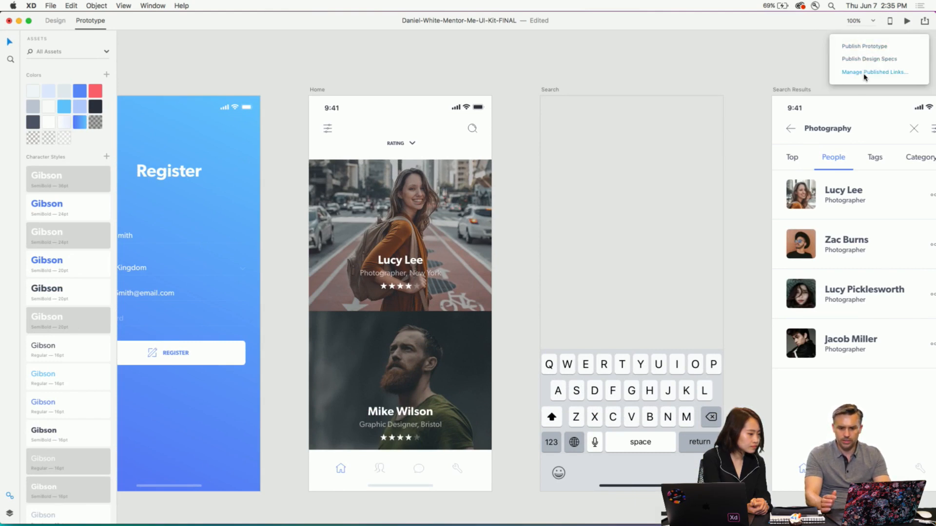
{"action": "left_click", "coordinate": [851, 47]}
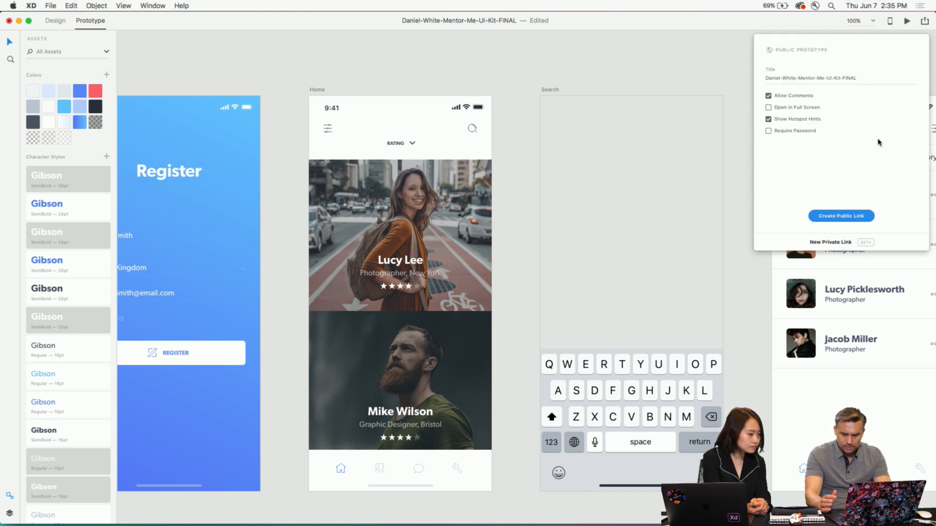
{"action": "left_click", "coordinate": [850, 217]}
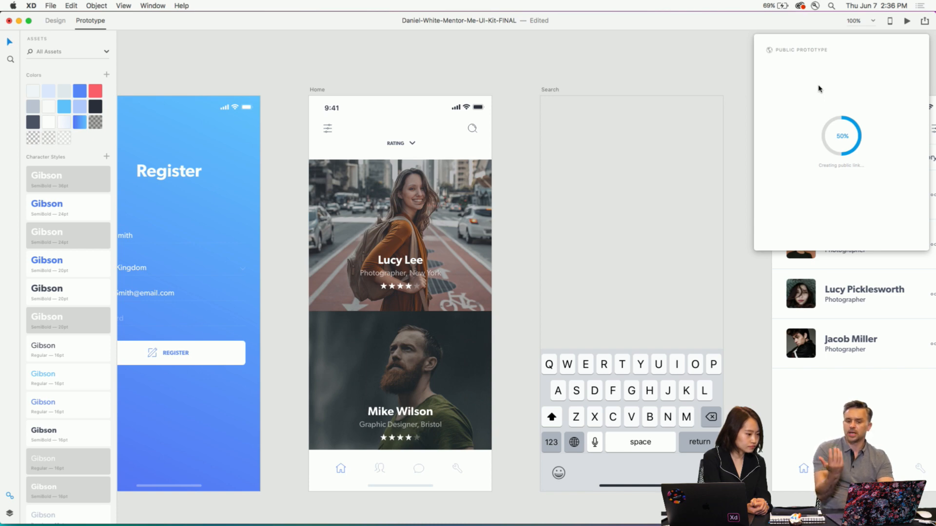
{"action": "left_click", "coordinate": [20, 21]}
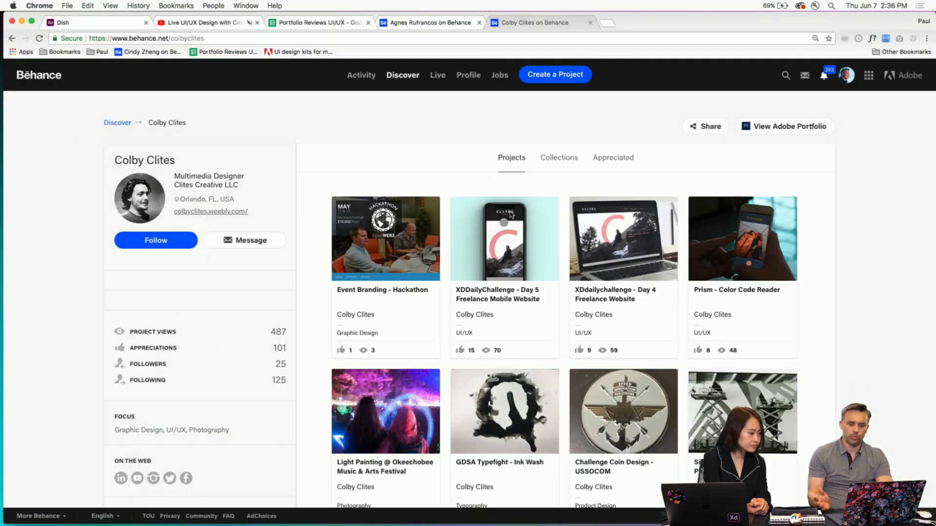
- Reopen the XDDailyChallenge - Day 5 Freelance Mobile Website project and examine its header, menu and artboard layouts
{"action": "left_click", "coordinate": [512, 217]}
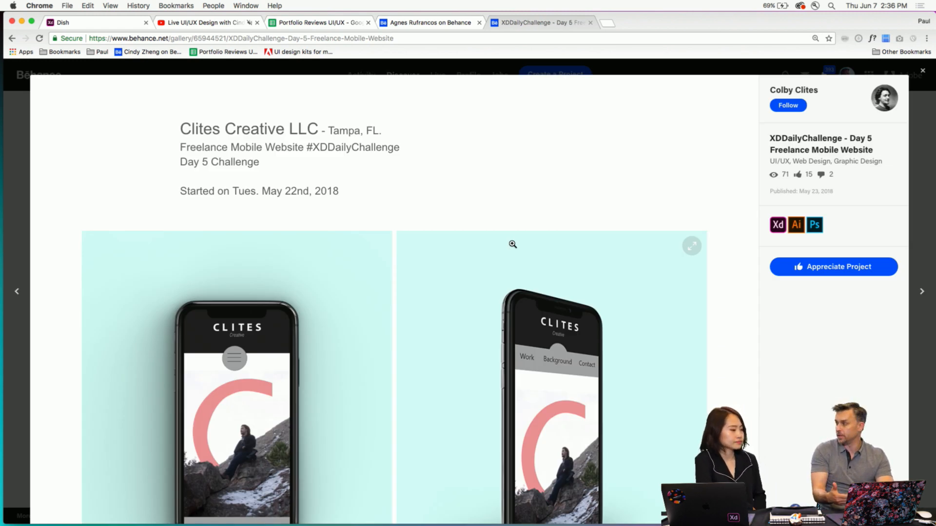
{"action": "scroll", "coordinate": [512, 244], "scroll_direction": "down", "scroll_amount": 10}
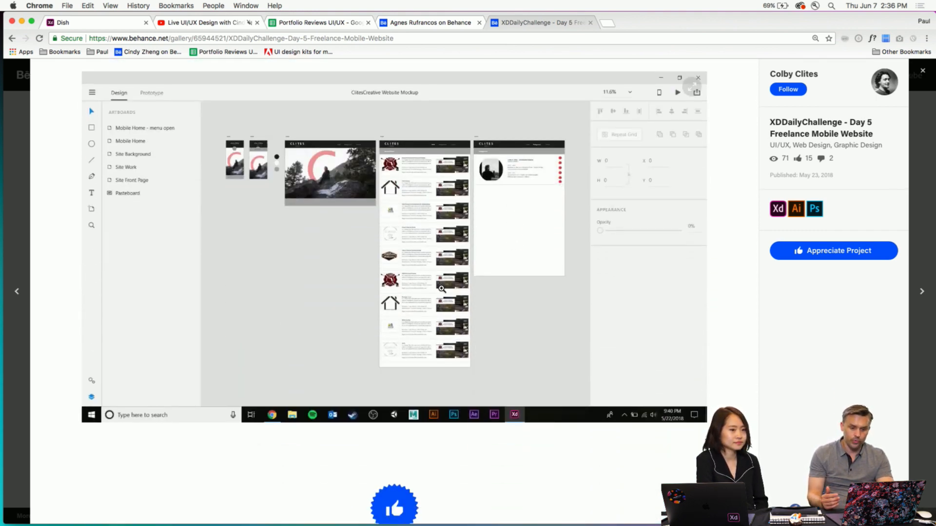
{"action": "scroll", "coordinate": [530, 203], "scroll_direction": "up", "scroll_amount": 10}
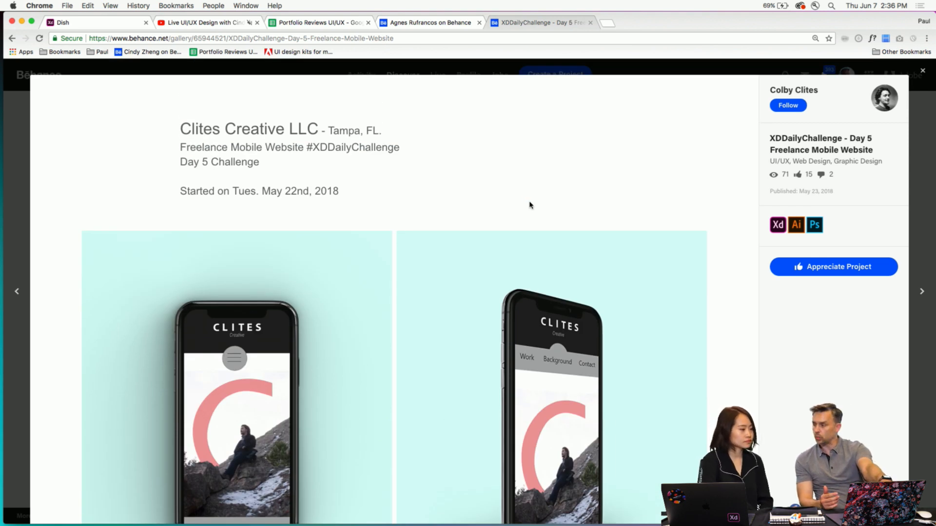
{"action": "scroll", "coordinate": [529, 205], "scroll_direction": "down", "scroll_amount": 3}
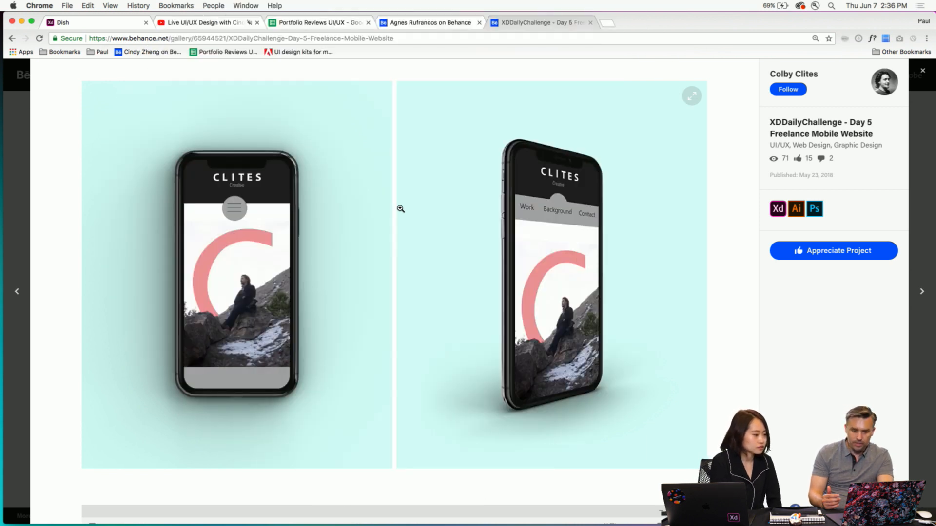
{"action": "scroll", "coordinate": [401, 208], "scroll_direction": "down", "scroll_amount": 2}
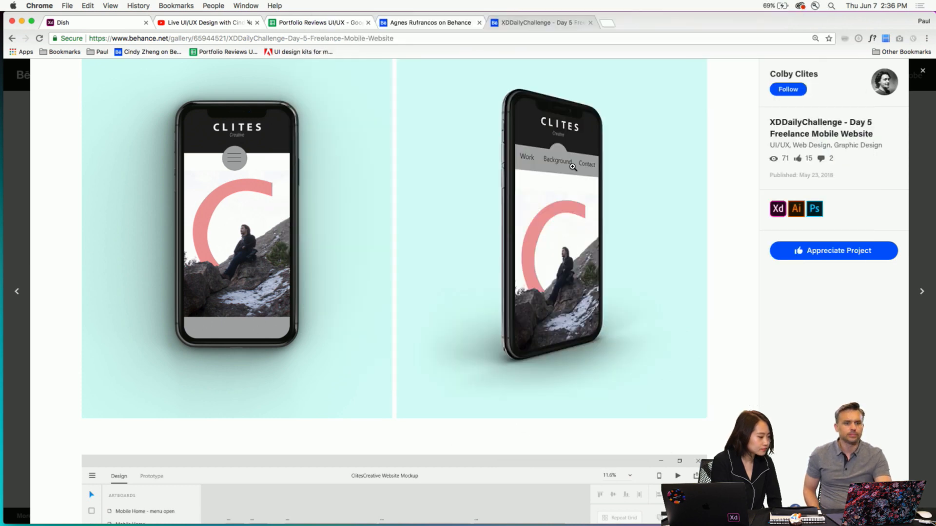
- Close the XDDailyChallenge - Day 5 Freelance Mobile Website project and look through the designer's project thumbnails
{"action": "scroll", "coordinate": [573, 167], "scroll_direction": "up", "scroll_amount": 5}
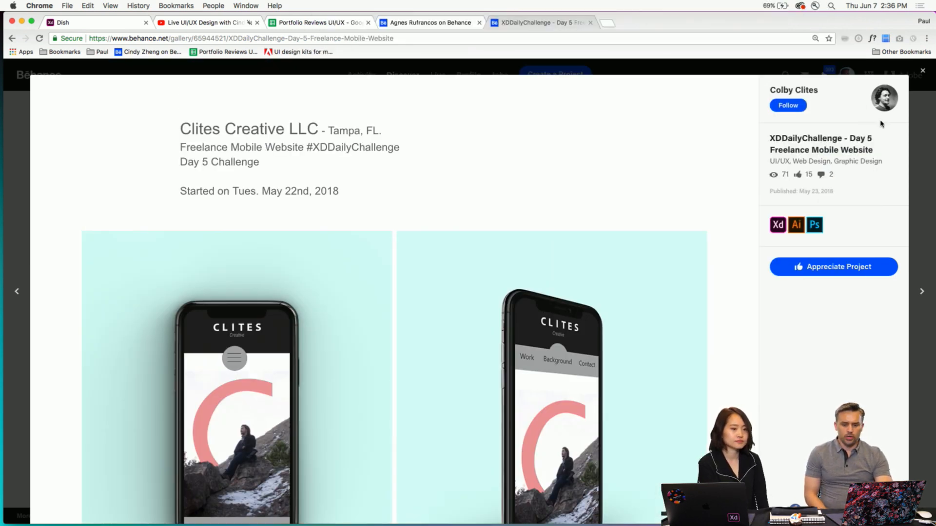
{"action": "left_click", "coordinate": [926, 107]}
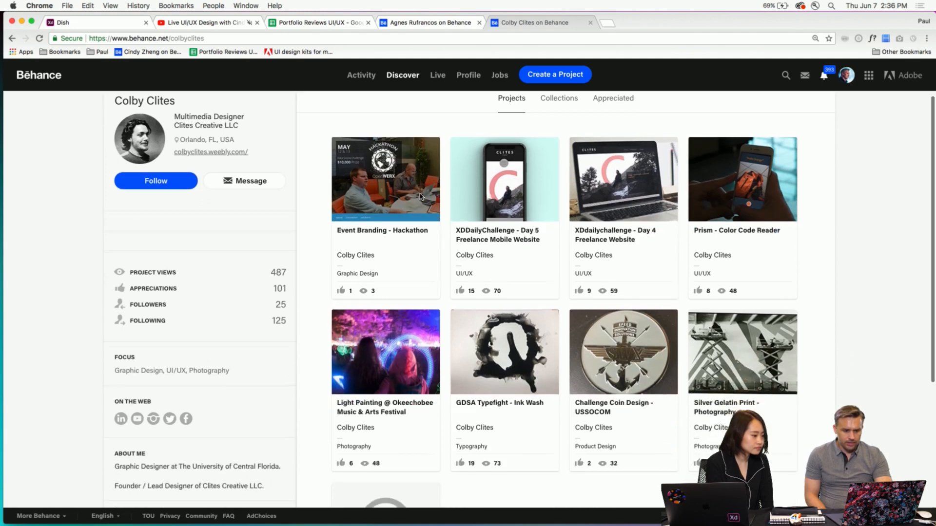
{"action": "scroll", "coordinate": [449, 335], "scroll_direction": "down", "scroll_amount": 1}
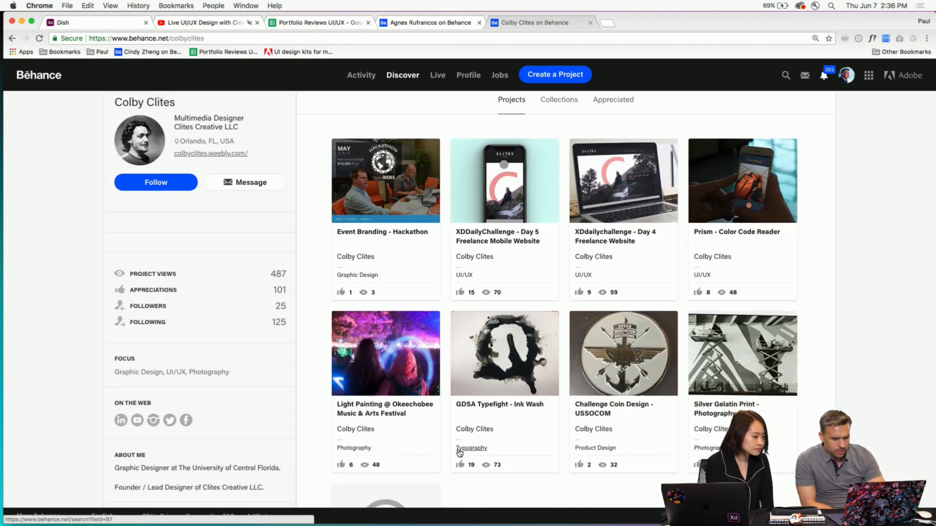
{"action": "scroll", "coordinate": [459, 454], "scroll_direction": "down", "scroll_amount": 1}
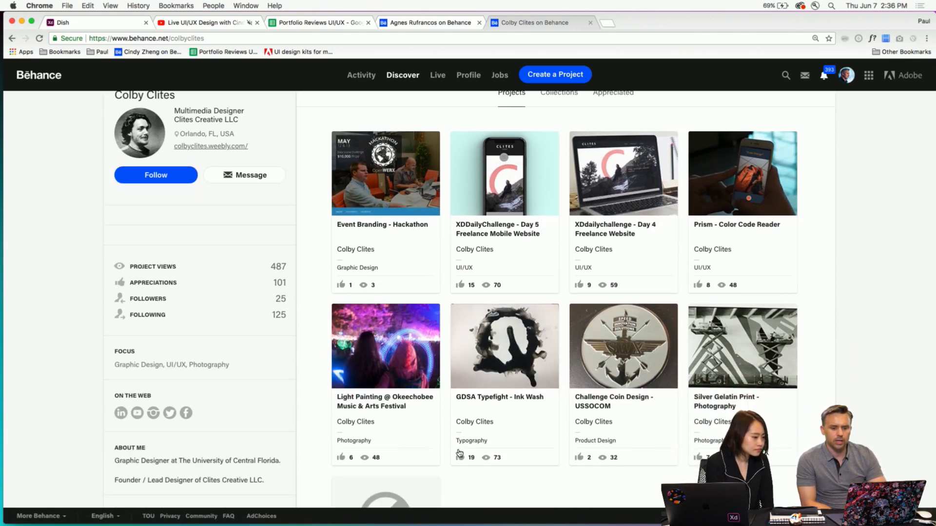
- Open the Prism - Color Code Reader project and examine its App Store mockups, phone photos, prototype screens and sketches
{"action": "left_click", "coordinate": [770, 171]}
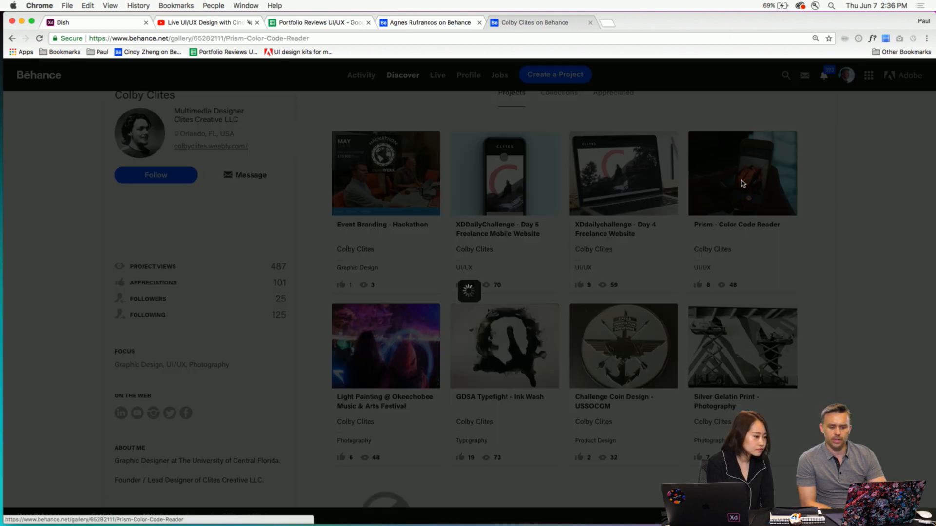
{"action": "scroll", "coordinate": [232, 194], "scroll_direction": "down", "scroll_amount": 4}
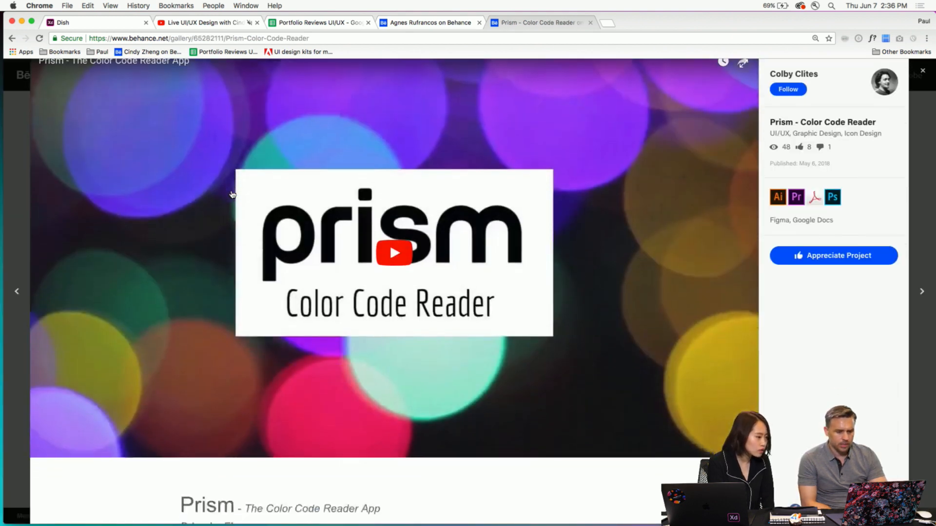
{"action": "scroll", "coordinate": [233, 194], "scroll_direction": "down", "scroll_amount": 6}
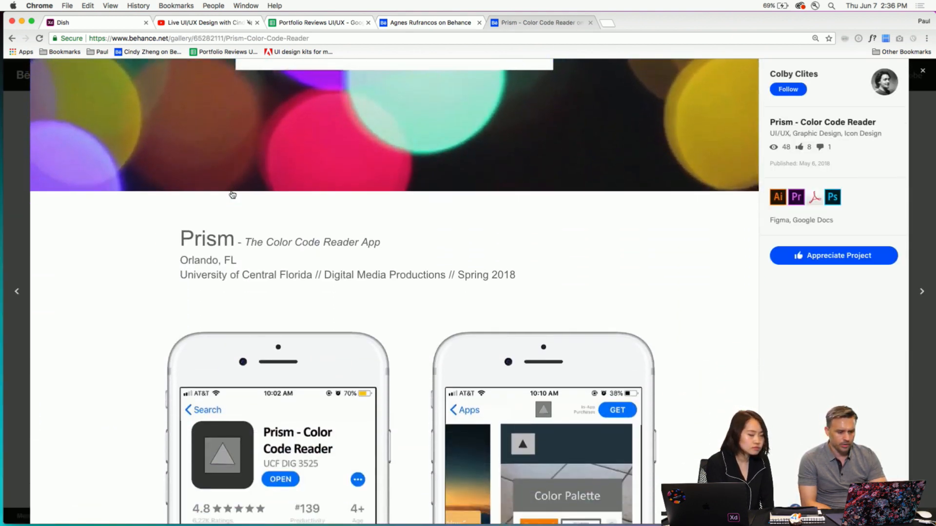
{"action": "scroll", "coordinate": [232, 194], "scroll_direction": "down", "scroll_amount": 1}
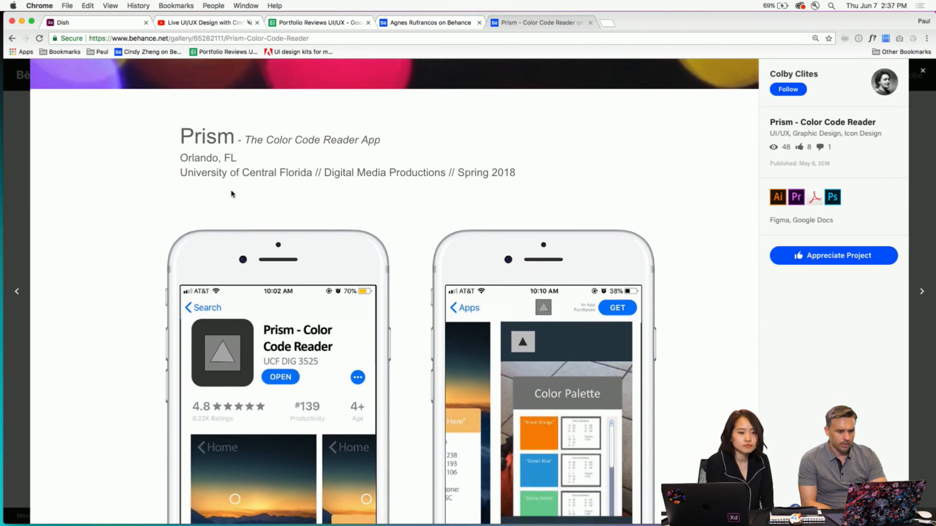
{"action": "scroll", "coordinate": [133, 183], "scroll_direction": "down", "scroll_amount": 4}
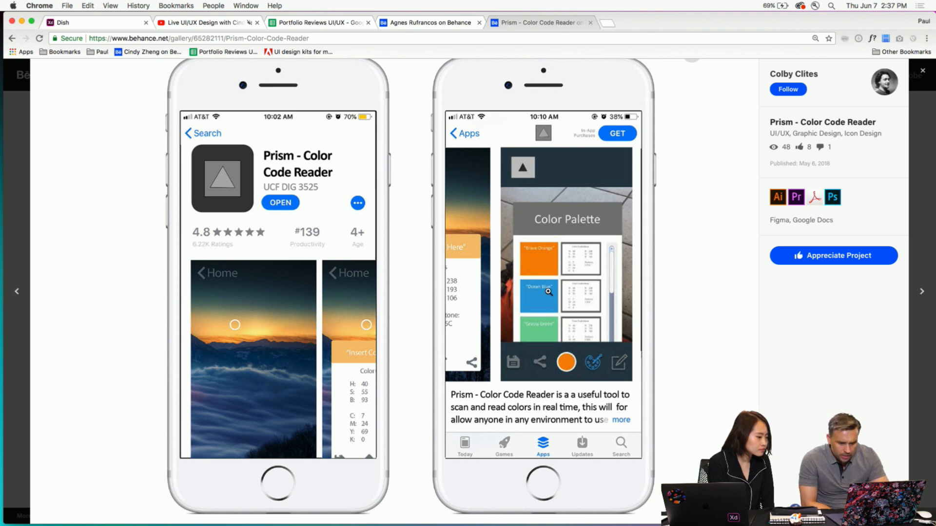
{"action": "scroll", "coordinate": [548, 291], "scroll_direction": "down", "scroll_amount": 1}
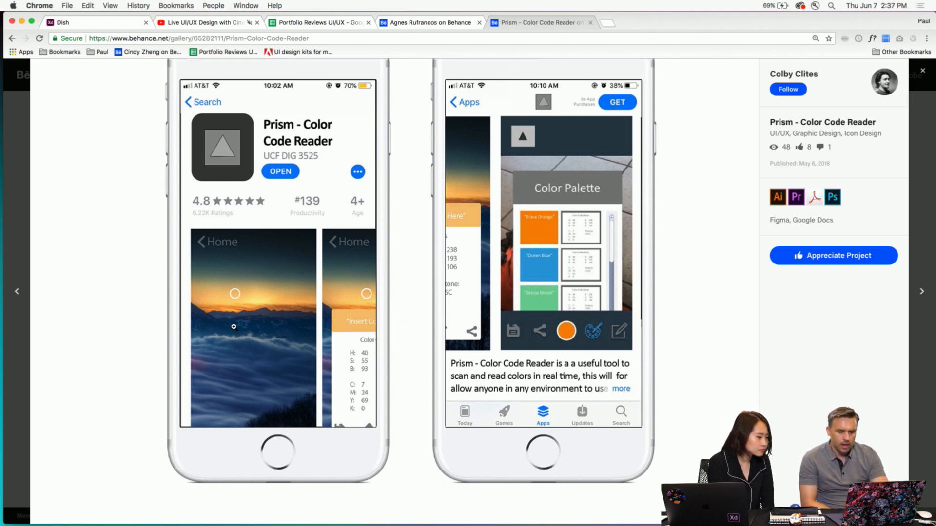
{"action": "scroll", "coordinate": [234, 328], "scroll_direction": "down", "scroll_amount": 3}
{"action": "scroll", "coordinate": [235, 328], "scroll_direction": "down", "scroll_amount": 5}
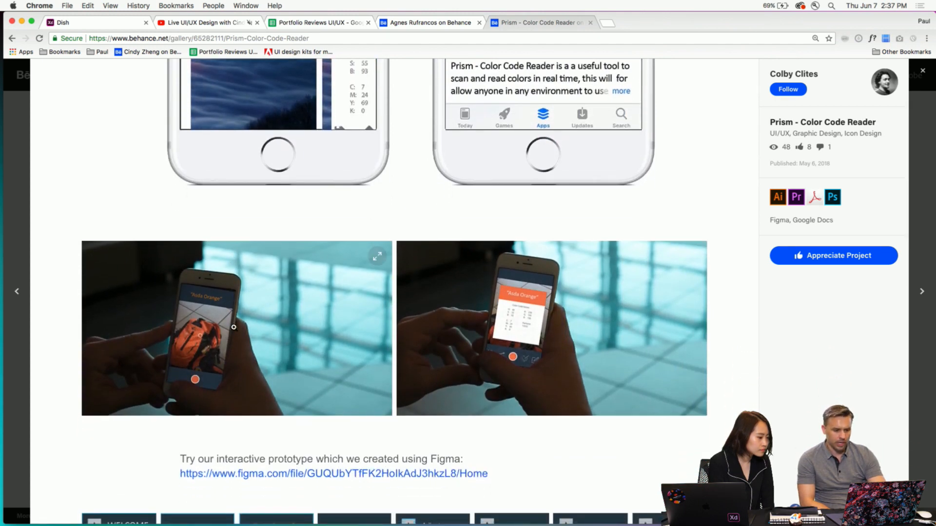
{"action": "scroll", "coordinate": [233, 327], "scroll_direction": "down", "scroll_amount": 5}
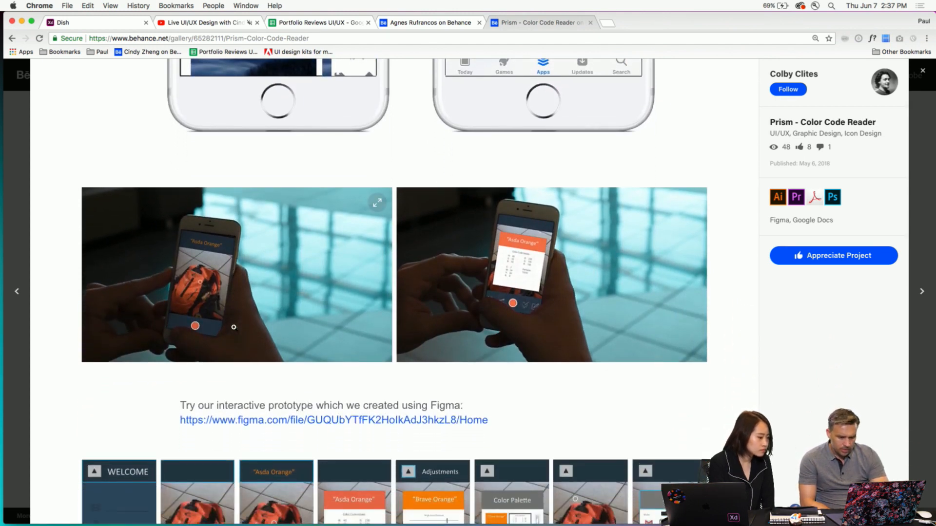
{"action": "scroll", "coordinate": [234, 328], "scroll_direction": "down", "scroll_amount": 3}
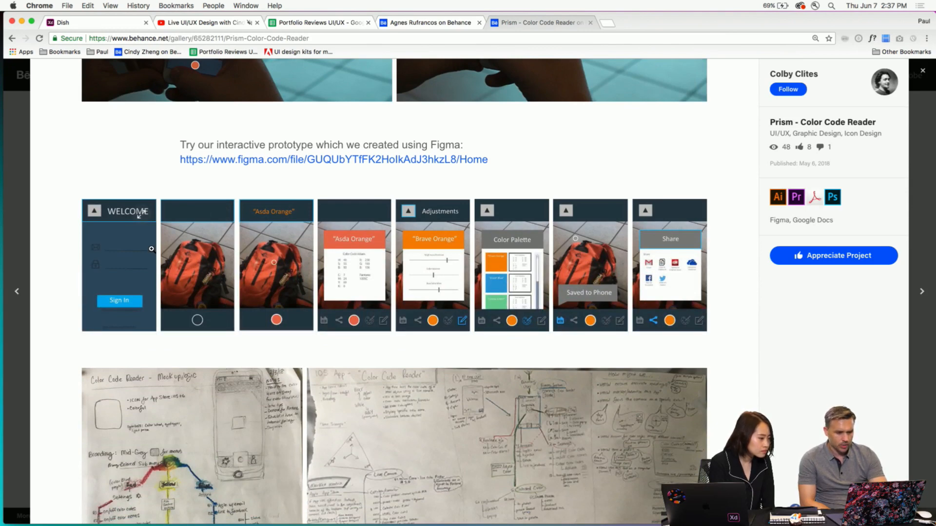
- View the Prism app screens one by one at full size, starting with the Welcome sign-in screen, and enlarge the view
{"action": "left_click", "coordinate": [119, 252]}
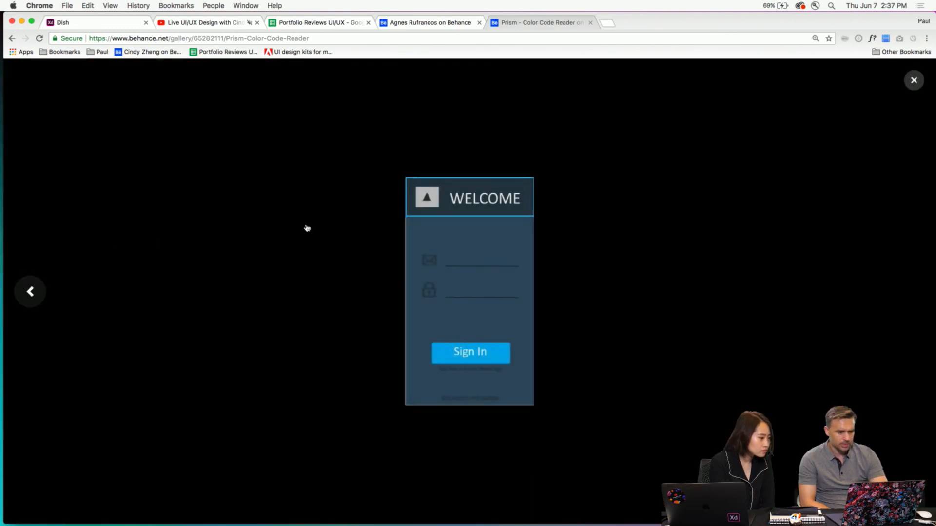
{"action": "left_click", "coordinate": [222, 157]}
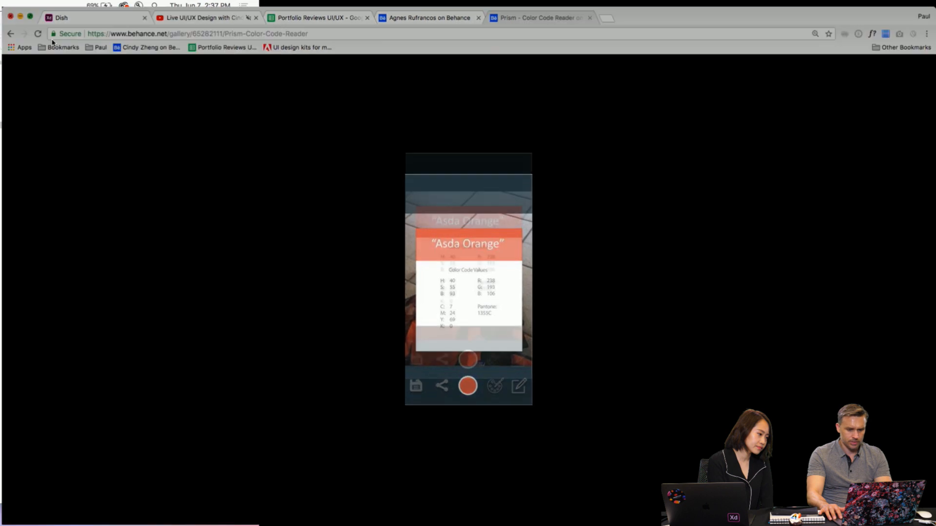
{"action": "key", "text": "super+equal"}
{"action": "key", "text": "super+equal"}
{"action": "key", "text": "super+equal"}
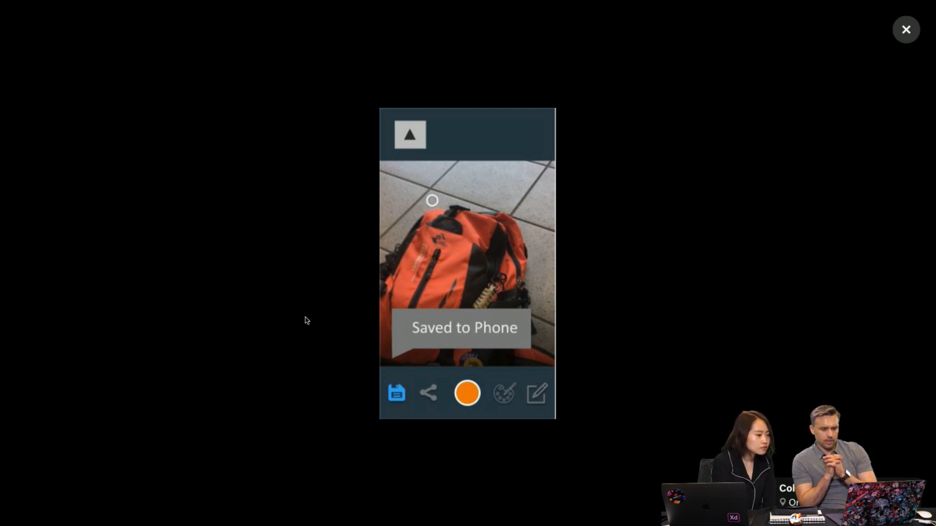
- Magnify the "Saved to Phone" message on the Prism backpack screen to inspect its lettering and speech bubble
{"action": "left_click", "coordinate": [438, 333]}
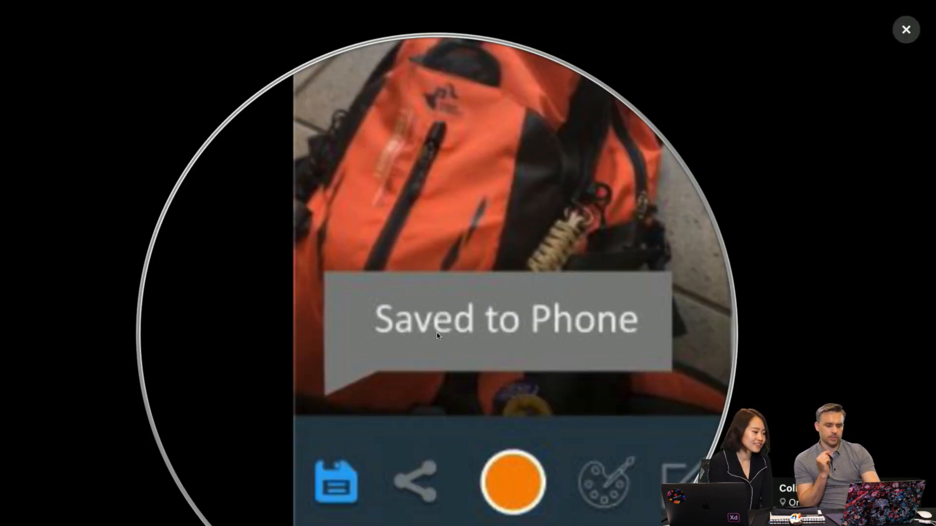
{"action": "left_click", "coordinate": [438, 336]}
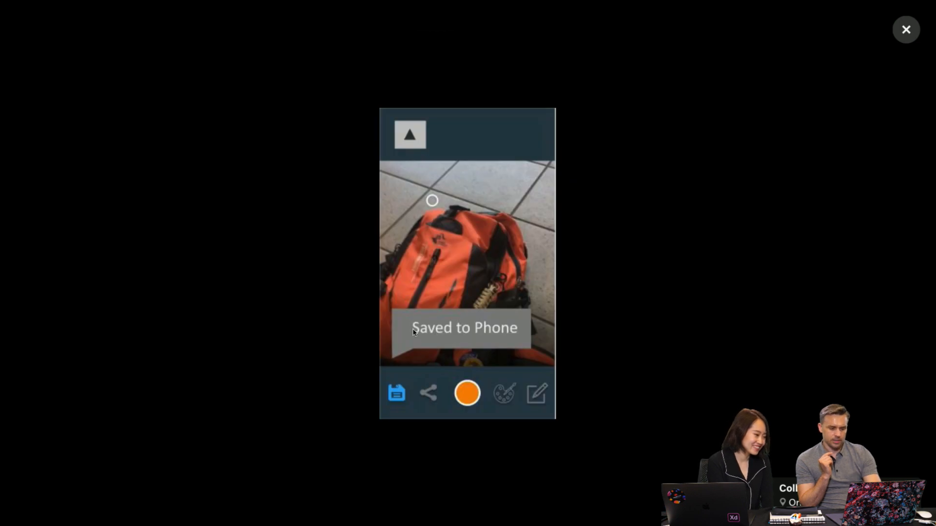
{"action": "left_click", "coordinate": [413, 332]}
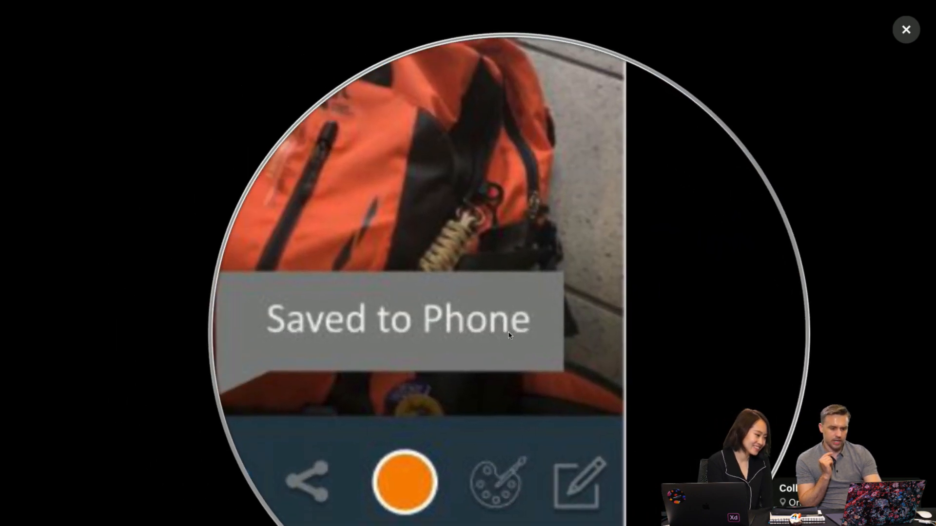
{"action": "left_click", "coordinate": [514, 333]}
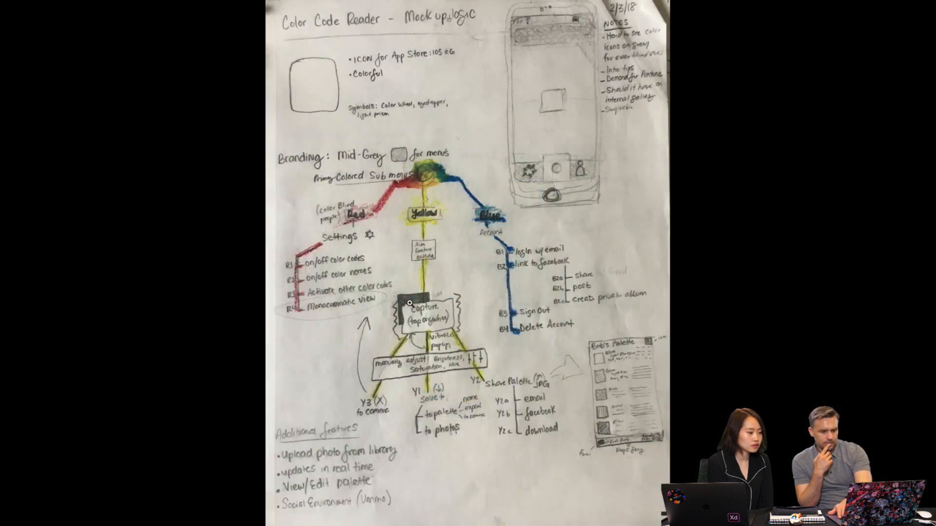
- Page through the Prism planning sketches, storyboard, mind map, triangle icon and backpack photo, and leave the full-size image view
{"action": "key", "text": "Right"}
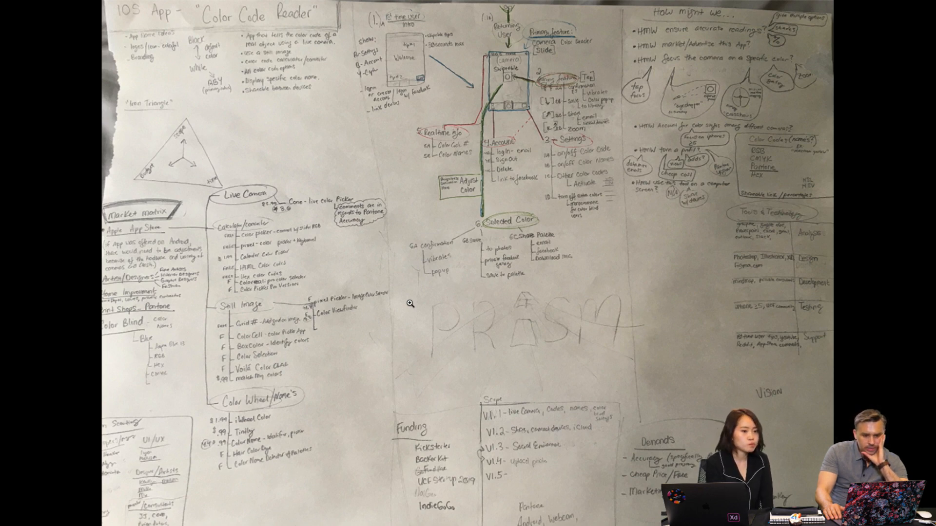
{"action": "key", "text": "Right"}
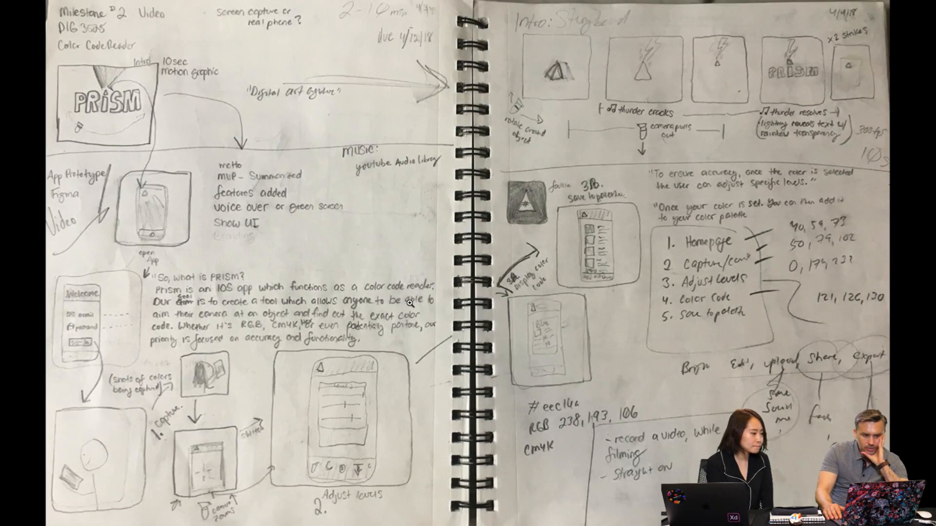
{"action": "key", "text": "Right"}
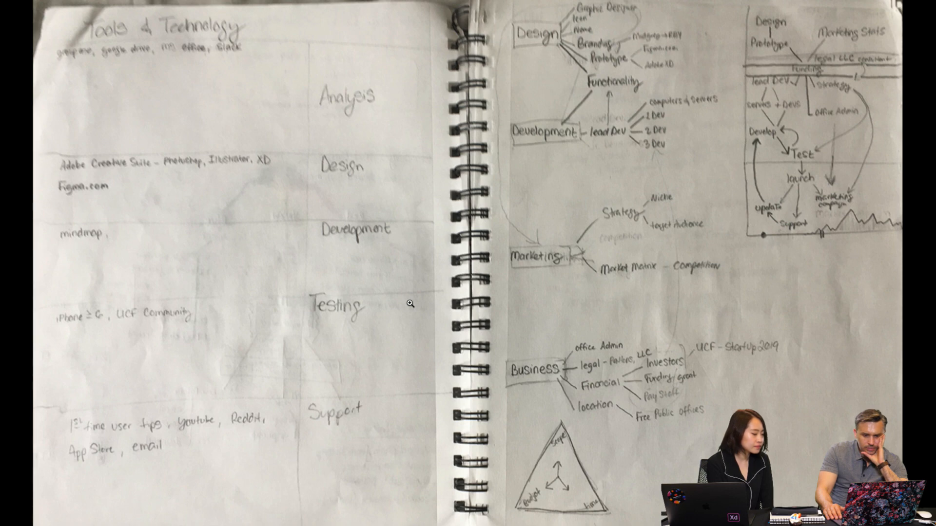
{"action": "key", "text": "Right"}
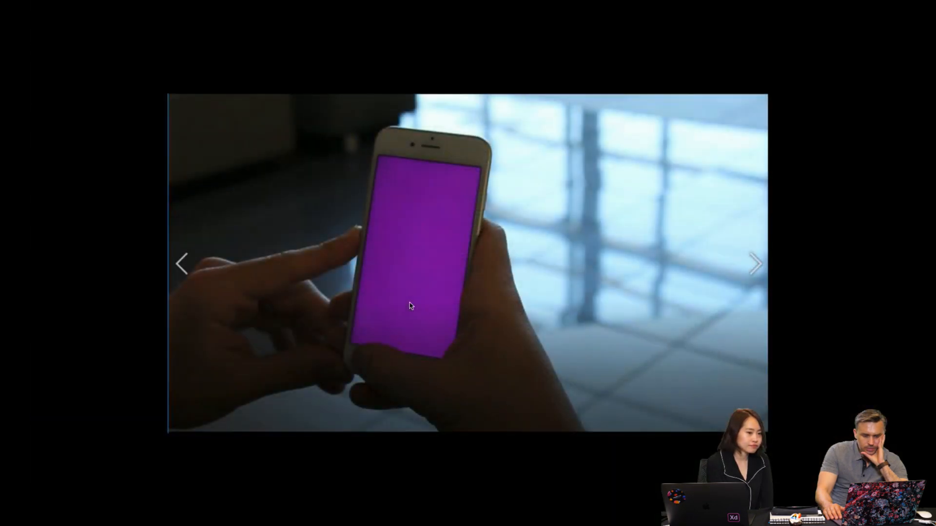
{"action": "key", "text": "Right"}
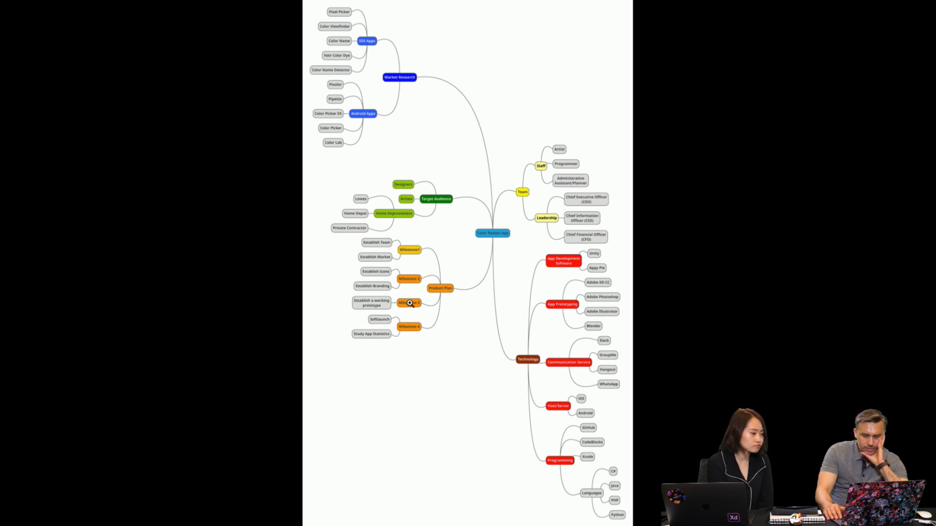
{"action": "key", "text": "Right"}
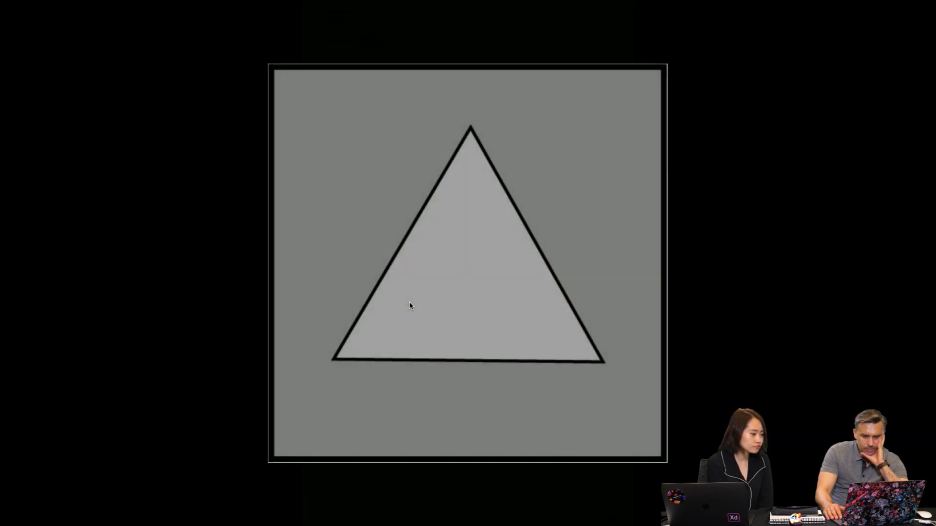
{"action": "key", "text": "Right"}
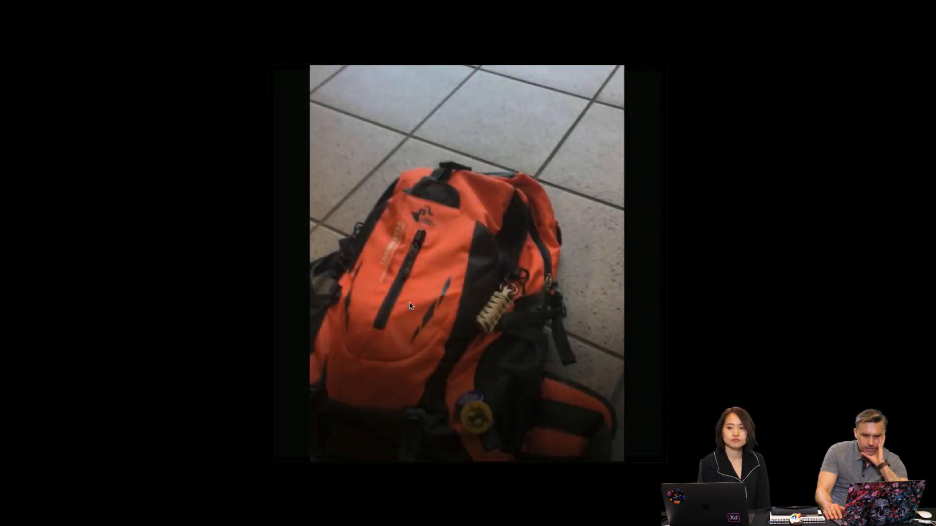
{"action": "key", "text": "Right"}
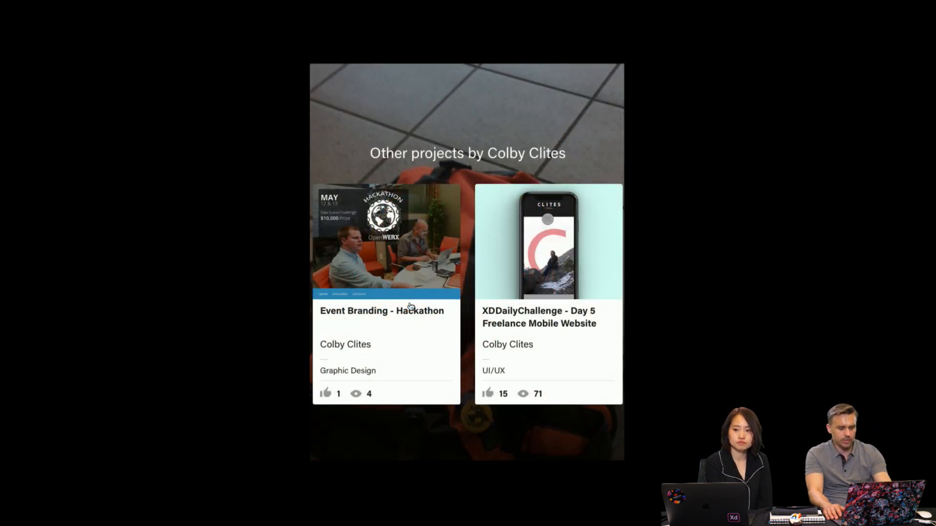
{"action": "key", "text": "Escape"}
- Play the Prism - The Color Code Reader App video with the sound muted and skip ahead past its intro
{"action": "scroll", "coordinate": [410, 303], "scroll_direction": "up", "scroll_amount": 15}
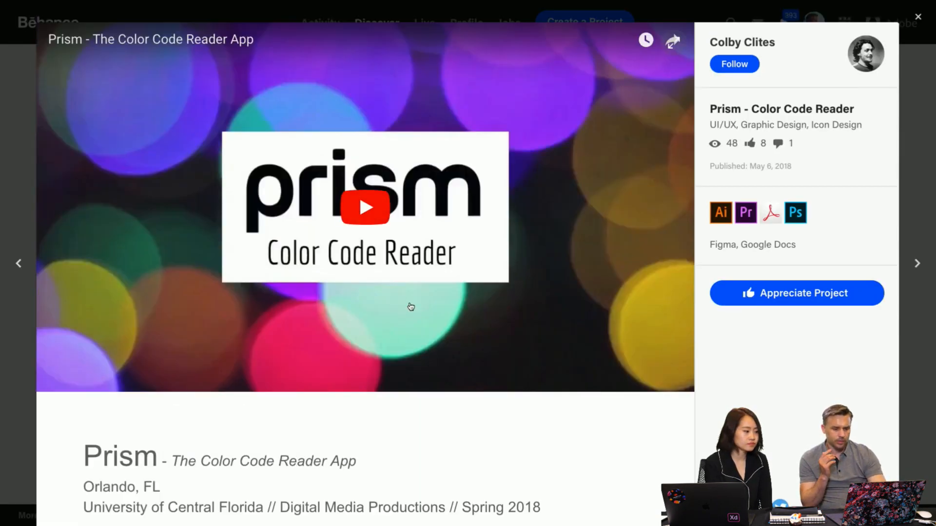
{"action": "scroll", "coordinate": [368, 443], "scroll_direction": "down", "scroll_amount": 3}
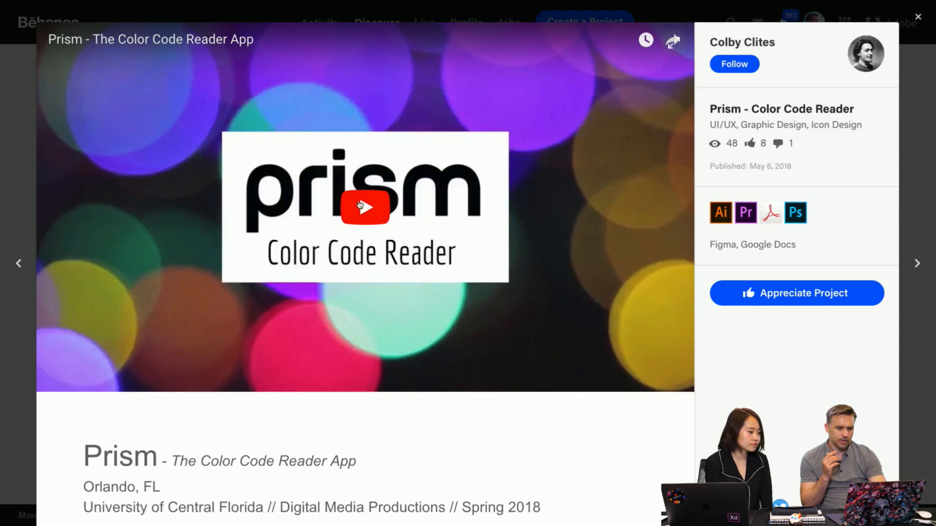
{"action": "left_click", "coordinate": [365, 207]}
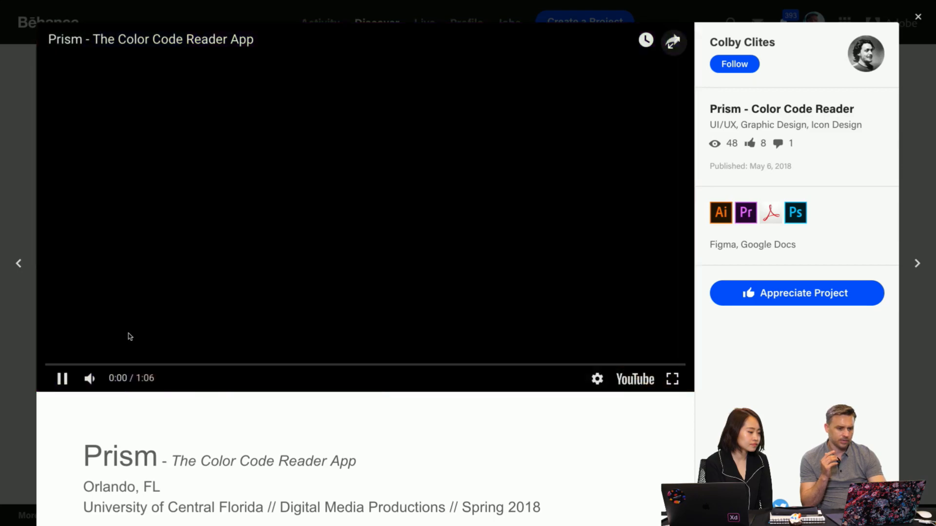
{"action": "left_click", "coordinate": [90, 381]}
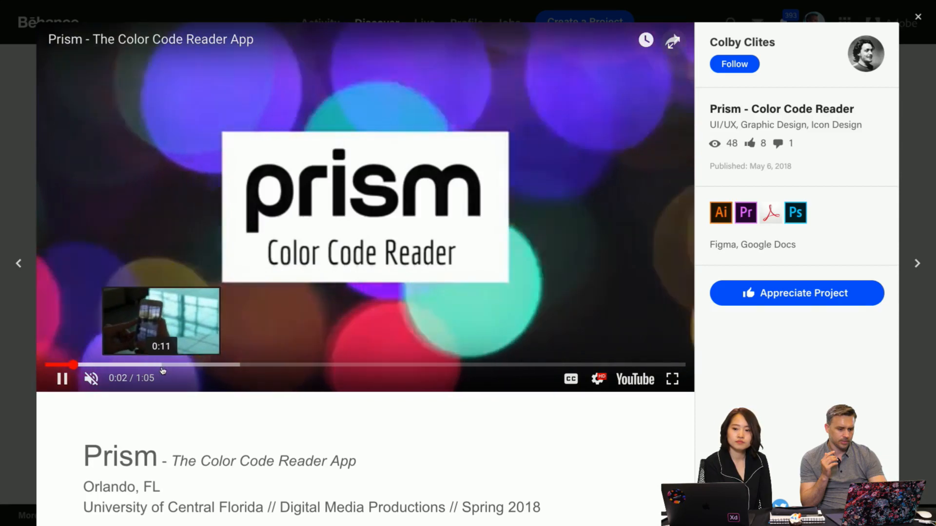
{"action": "left_click", "coordinate": [158, 365]}
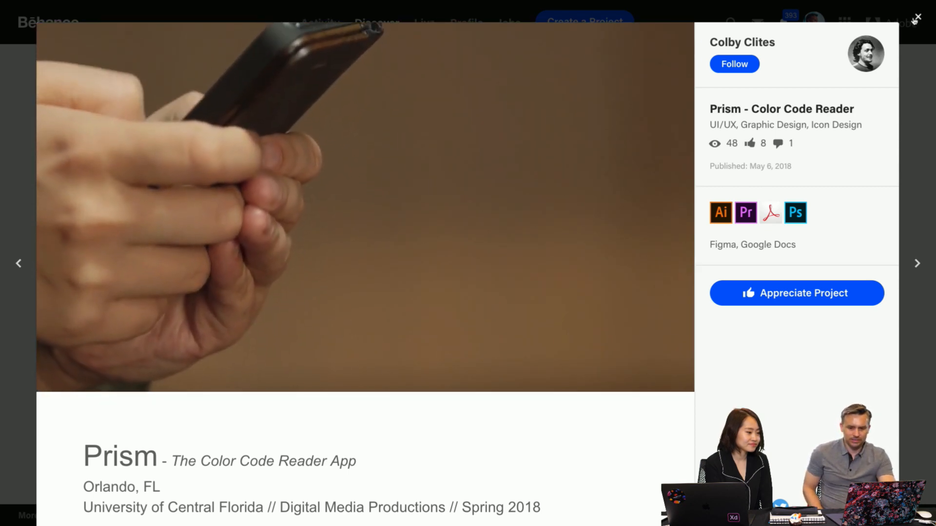
- Close the Prism project and open the GDSA Typefight - Ink Wash project from the designer's profile
{"action": "left_click", "coordinate": [916, 18]}
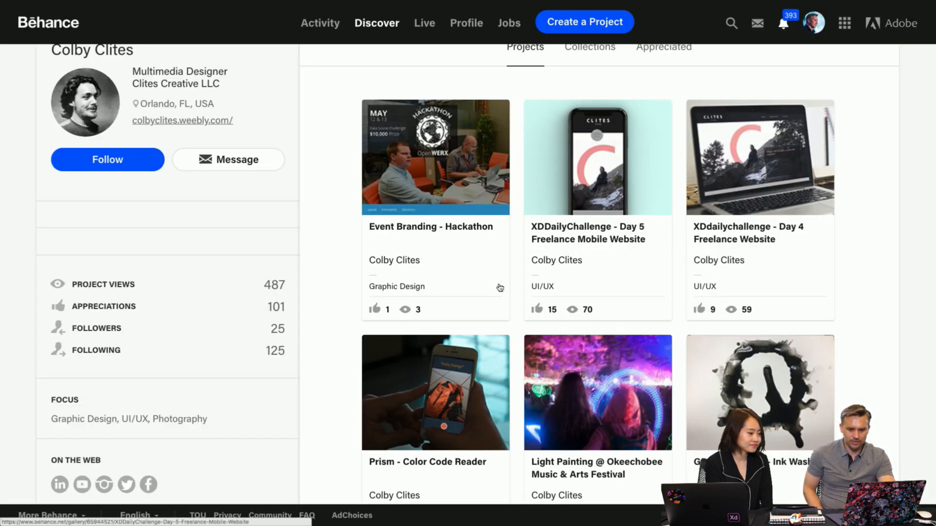
{"action": "scroll", "coordinate": [502, 287], "scroll_direction": "down", "scroll_amount": 4}
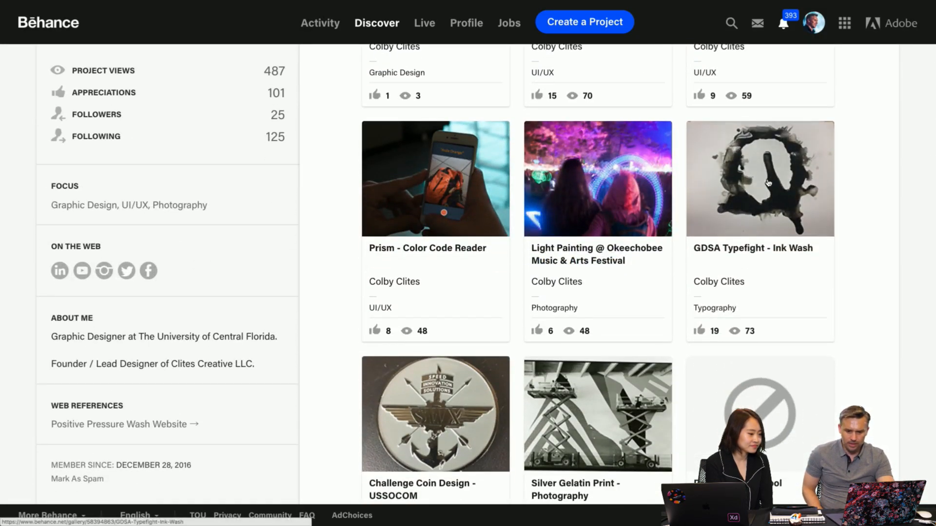
{"action": "left_click", "coordinate": [753, 190]}
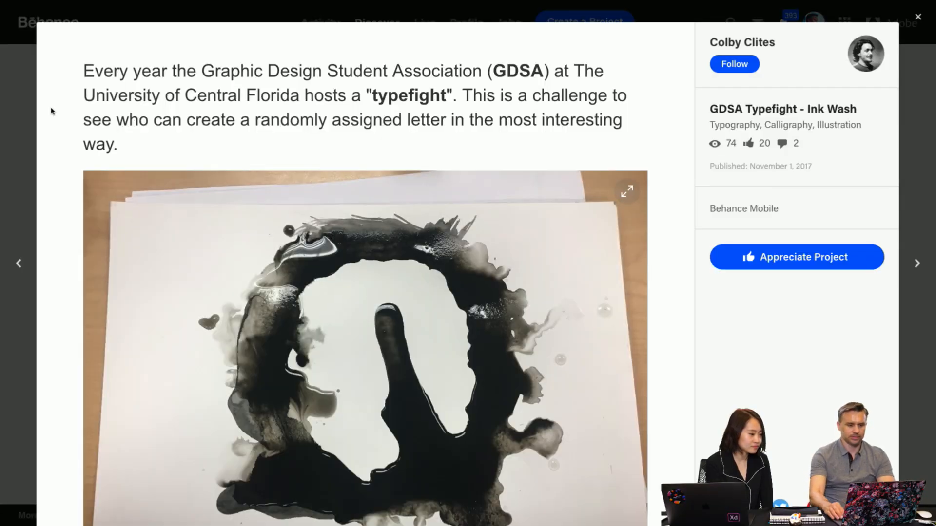
- Examine the ink-wash letter artwork and its caption in the GDSA Typefight project, and close the project
{"action": "scroll", "coordinate": [51, 110], "scroll_direction": "down", "scroll_amount": 2}
{"action": "scroll", "coordinate": [51, 110], "scroll_direction": "down", "scroll_amount": 2}
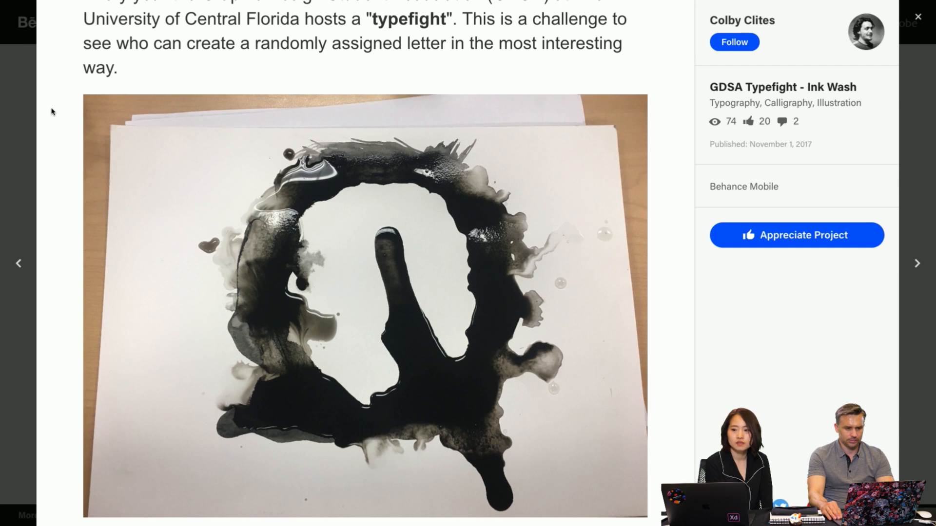
{"action": "scroll", "coordinate": [51, 111], "scroll_direction": "down", "scroll_amount": 1}
{"action": "scroll", "coordinate": [53, 111], "scroll_direction": "down", "scroll_amount": 5}
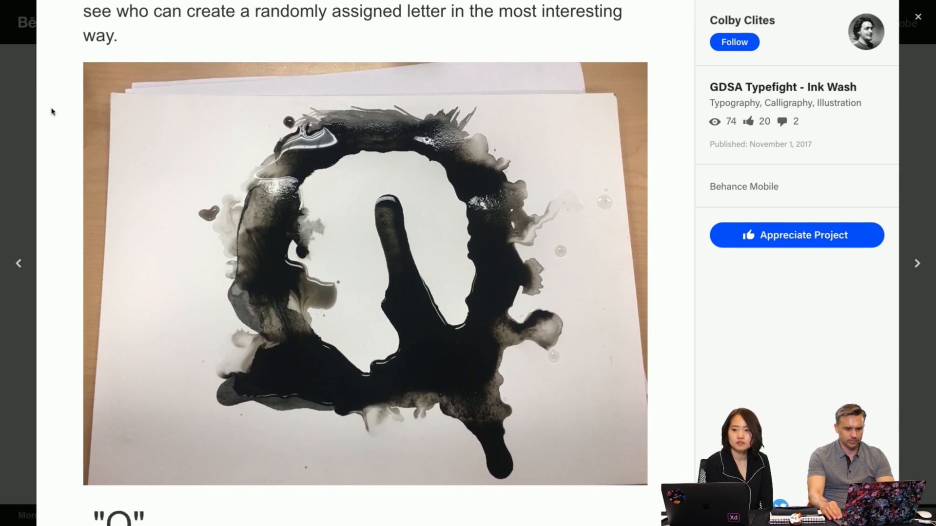
{"action": "scroll", "coordinate": [52, 112], "scroll_direction": "up", "scroll_amount": 4}
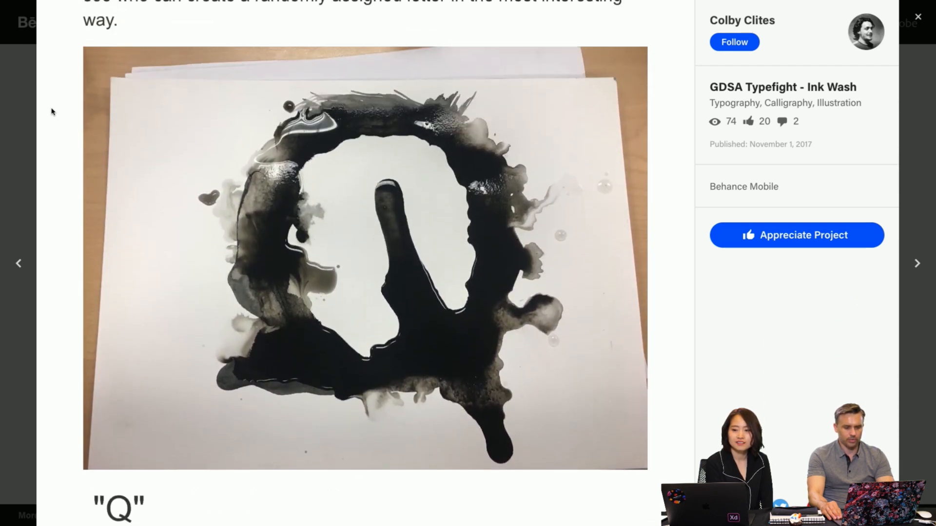
{"action": "scroll", "coordinate": [52, 112], "scroll_direction": "down", "scroll_amount": 4}
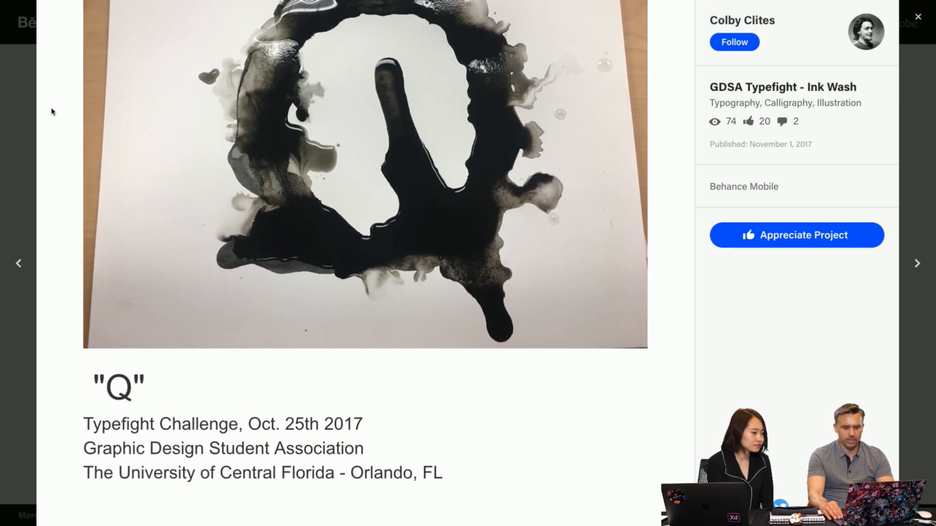
{"action": "scroll", "coordinate": [52, 111], "scroll_direction": "up", "scroll_amount": 4}
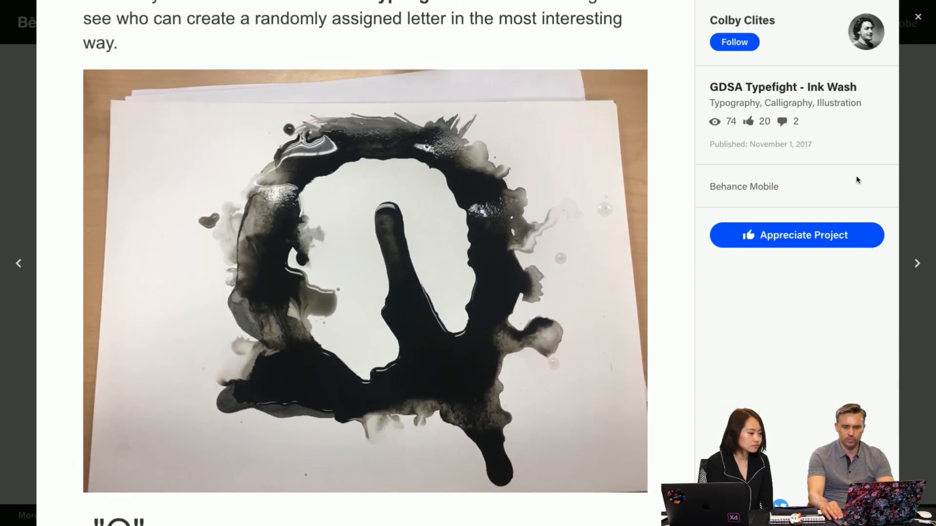
{"action": "left_click", "coordinate": [912, 156]}
- Try to view the Drawings for school project with Safe Browsing left on, and return to the designer's profile
{"action": "scroll", "coordinate": [607, 253], "scroll_direction": "down", "scroll_amount": 3}
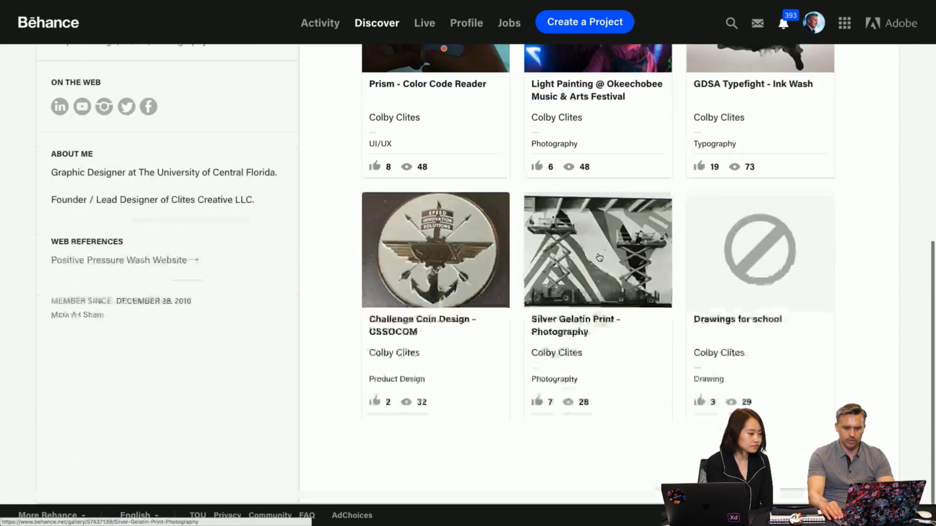
{"action": "scroll", "coordinate": [607, 253], "scroll_direction": "up", "scroll_amount": 10}
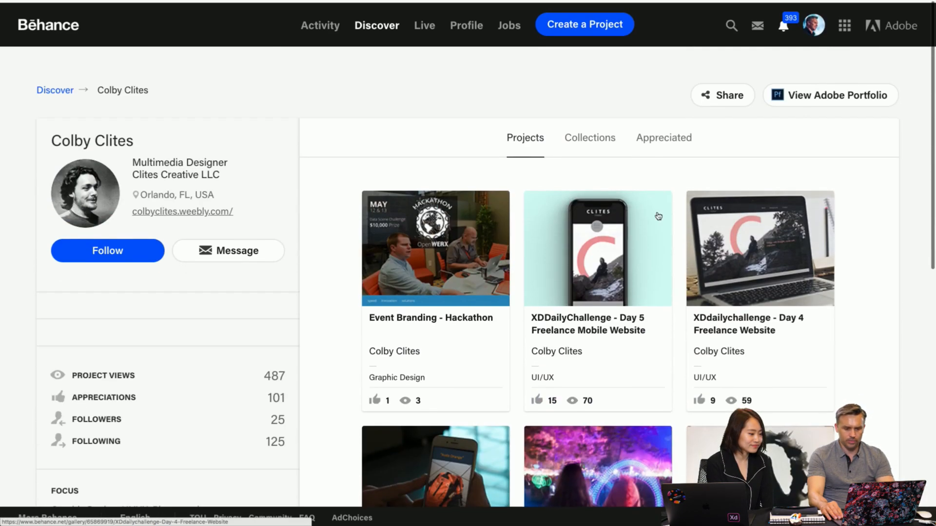
{"action": "scroll", "coordinate": [465, 235], "scroll_direction": "down", "scroll_amount": 8}
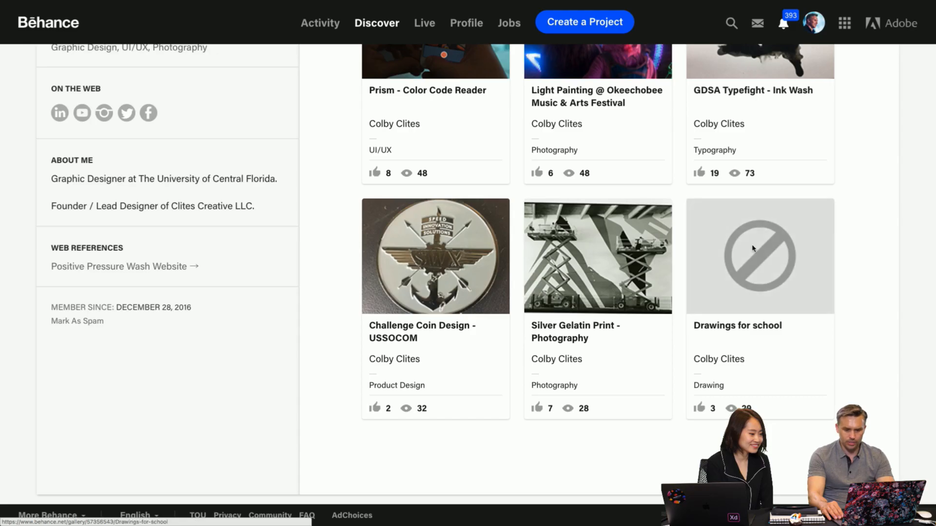
{"action": "left_click", "coordinate": [750, 253]}
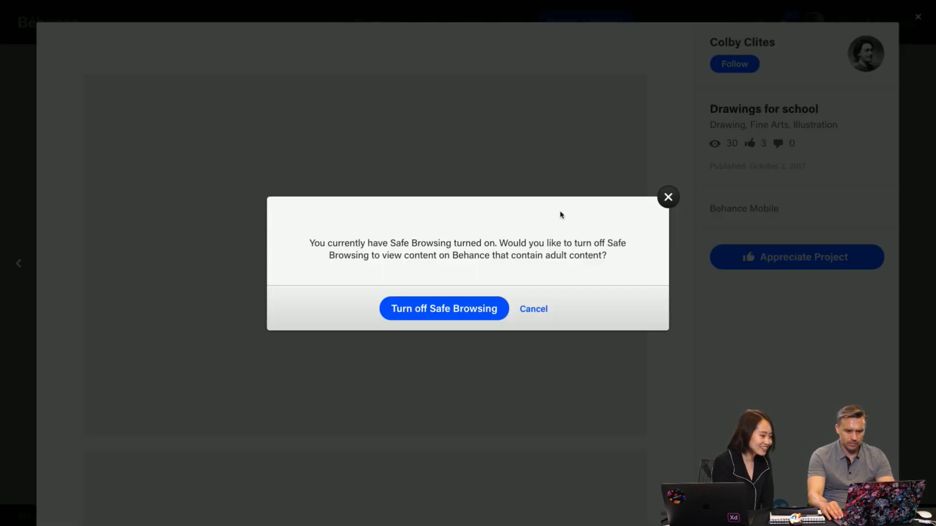
{"action": "left_click", "coordinate": [665, 203]}
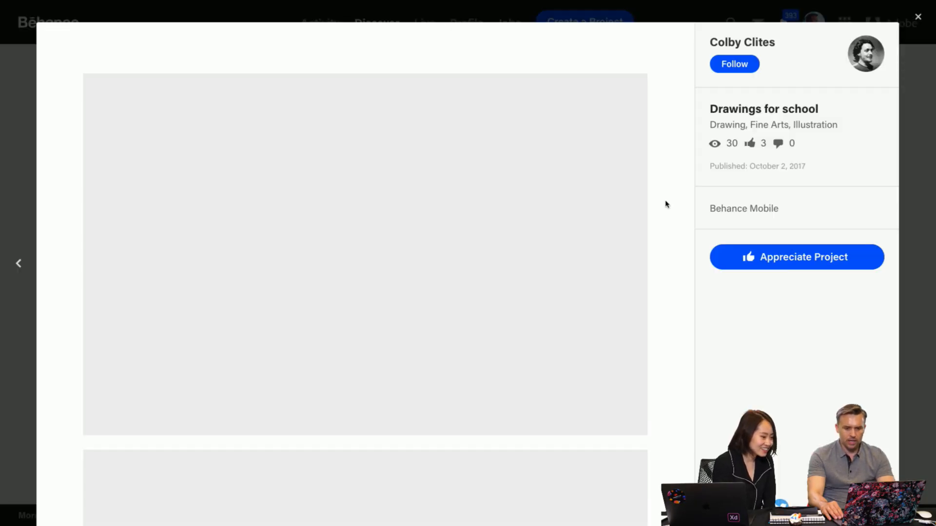
{"action": "left_click", "coordinate": [923, 206]}
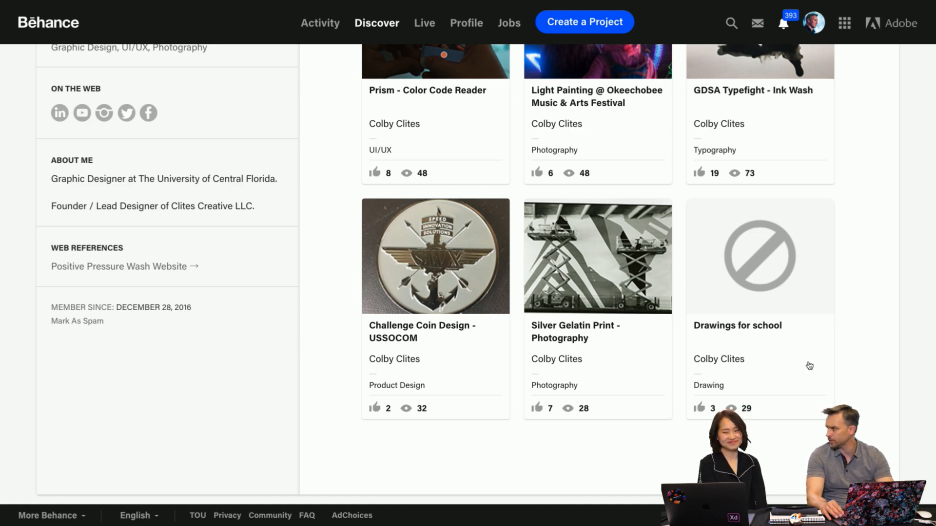
- Reduce the profile page's zoom by three levels and open the Event Branding - Hackathon project
{"action": "key", "text": "super+minus"}
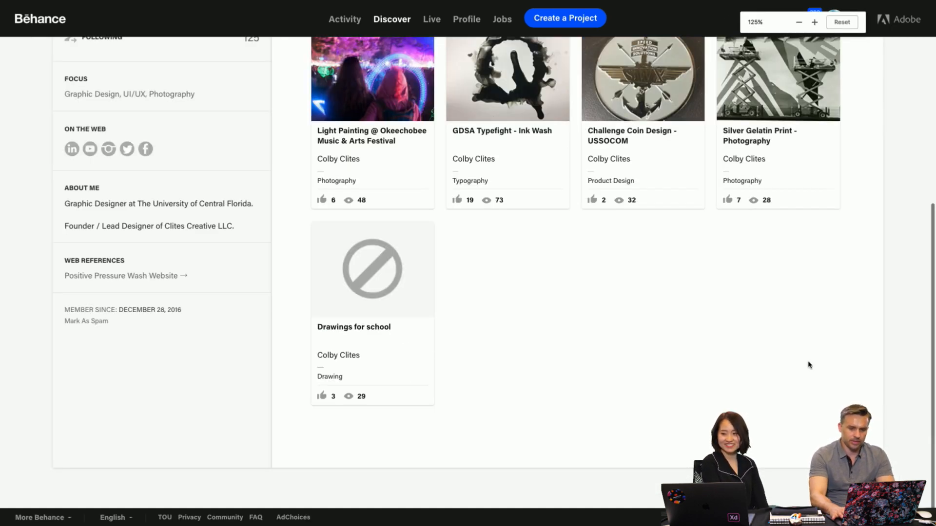
{"action": "key", "text": "super+minus"}
{"action": "key", "text": "super+minus"}
{"action": "scroll", "coordinate": [688, 377], "scroll_direction": "up", "scroll_amount": 5}
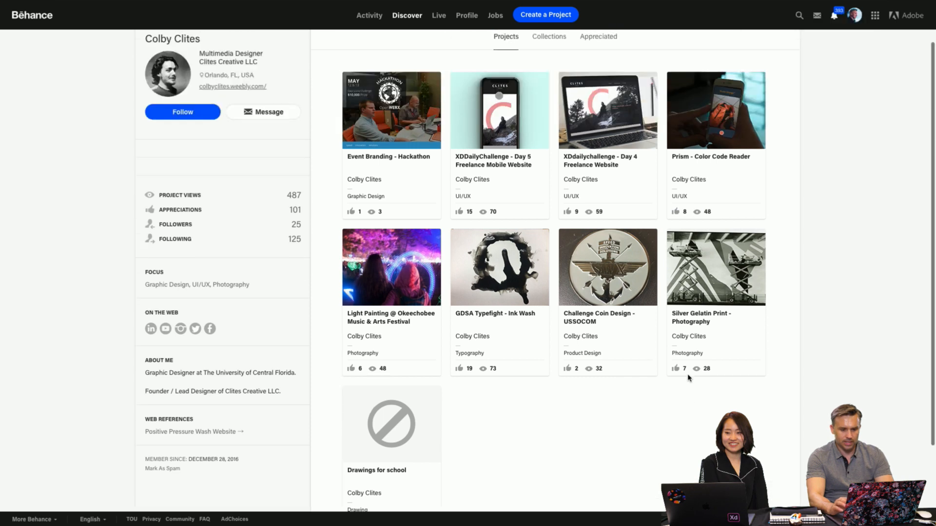
{"action": "mouse_move", "coordinate": [172, 4]}
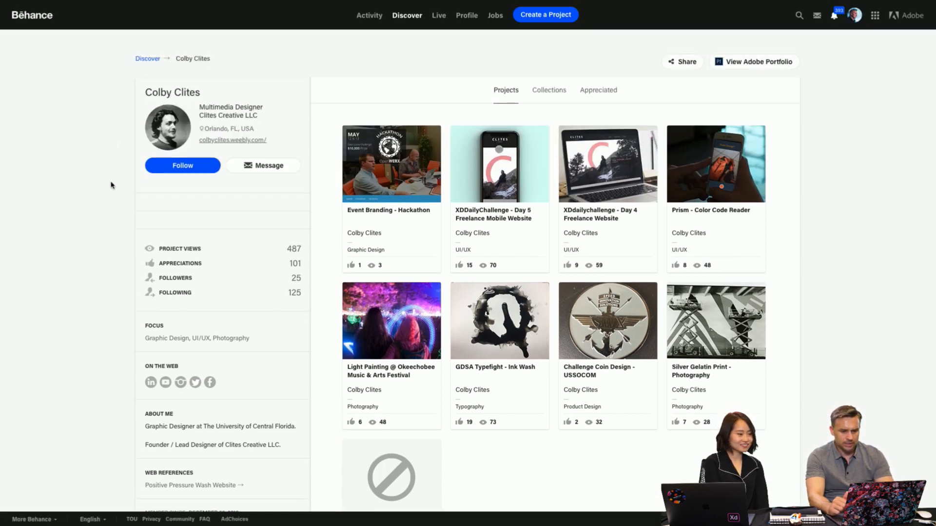
{"action": "left_click", "coordinate": [390, 151]}
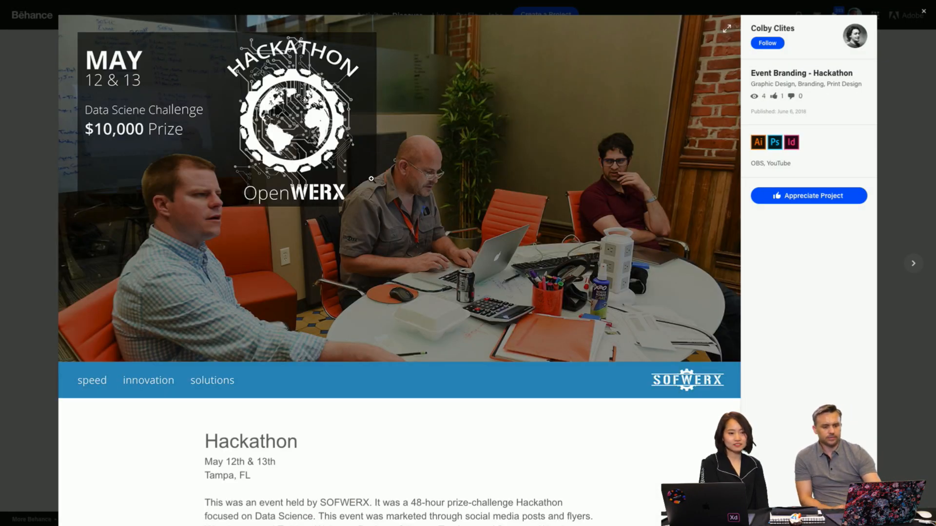
- Examine the Hackathon project's event photos, T-shirt, booklet and flyer mockups, awards video, color palette and credits
{"action": "scroll", "coordinate": [372, 179], "scroll_direction": "down", "scroll_amount": 7}
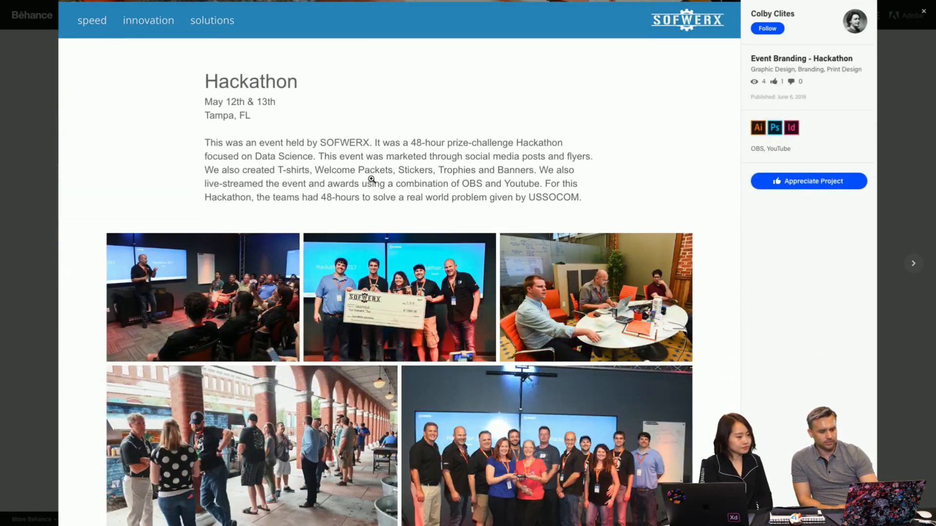
{"action": "scroll", "coordinate": [372, 179], "scroll_direction": "down", "scroll_amount": 3}
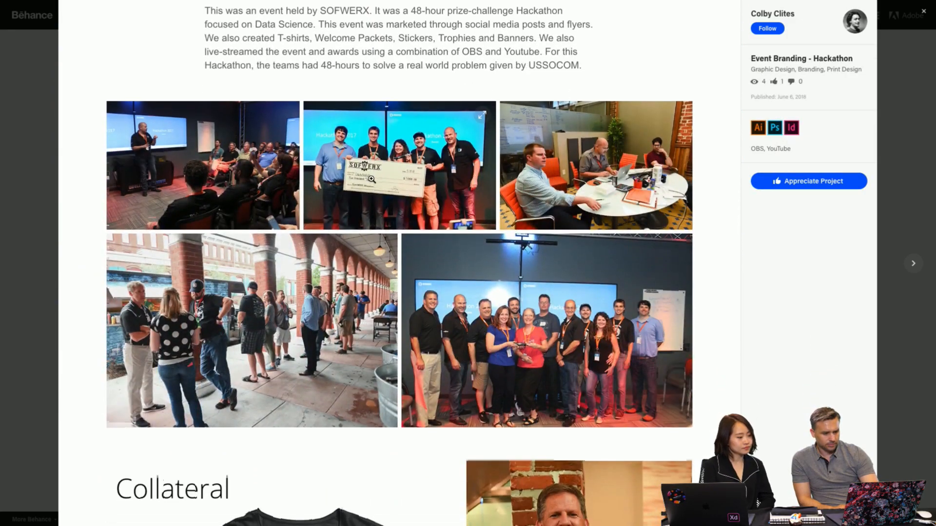
{"action": "scroll", "coordinate": [371, 179], "scroll_direction": "down", "scroll_amount": 8}
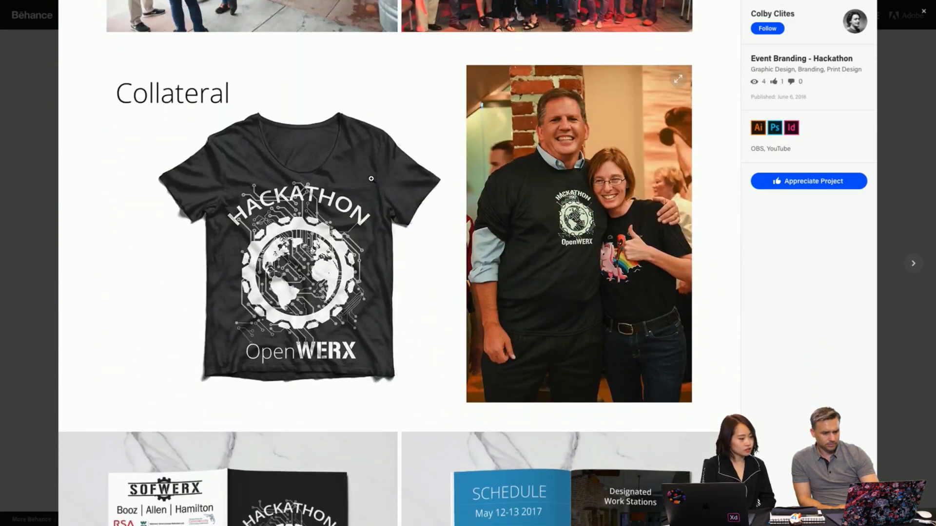
{"action": "scroll", "coordinate": [371, 179], "scroll_direction": "down", "scroll_amount": 10}
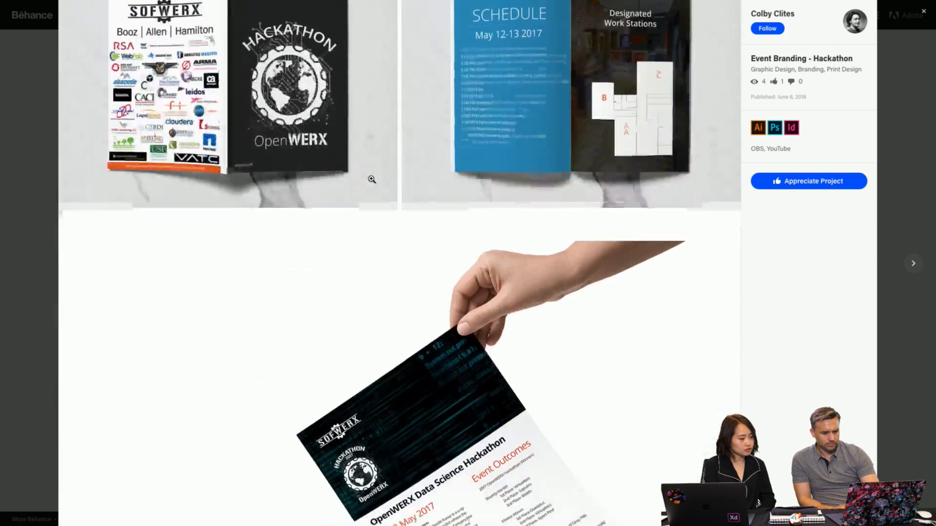
{"action": "scroll", "coordinate": [372, 179], "scroll_direction": "down", "scroll_amount": 10}
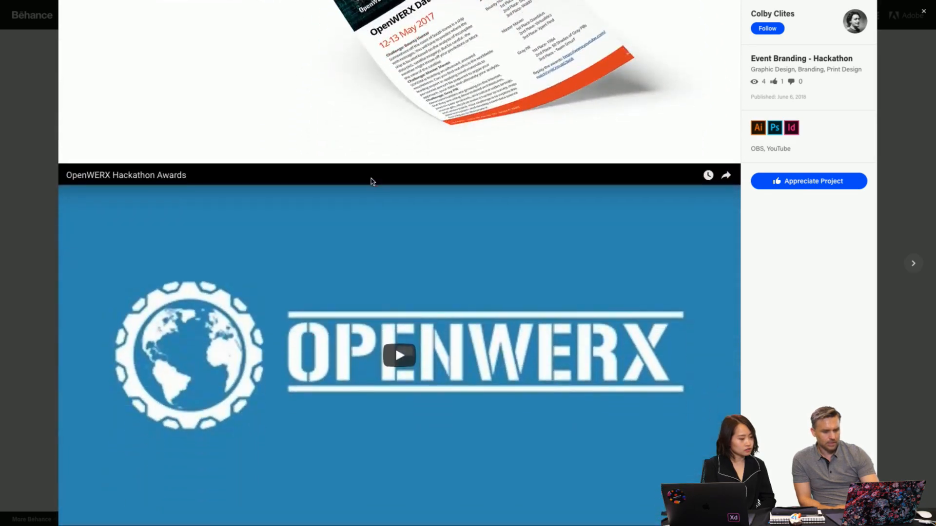
{"action": "scroll", "coordinate": [372, 181], "scroll_direction": "down", "scroll_amount": 15}
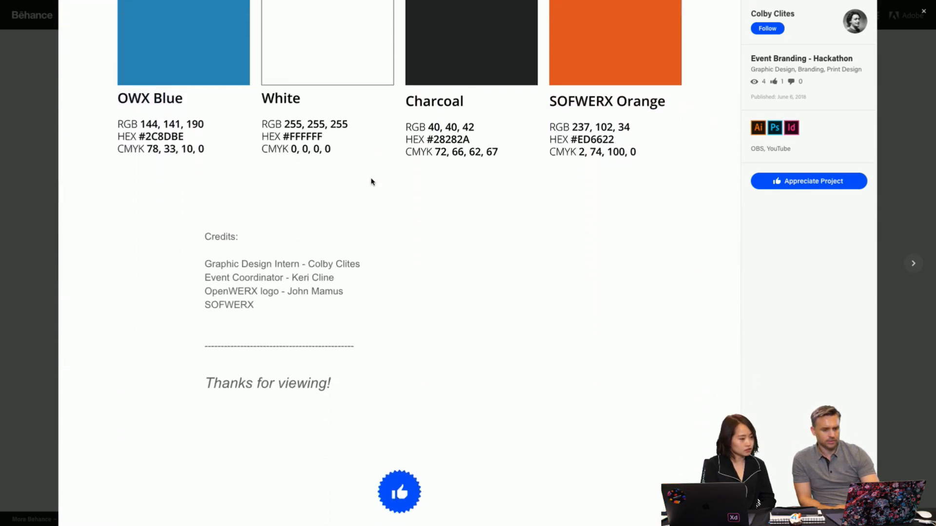
{"action": "scroll", "coordinate": [371, 182], "scroll_direction": "down", "scroll_amount": 4}
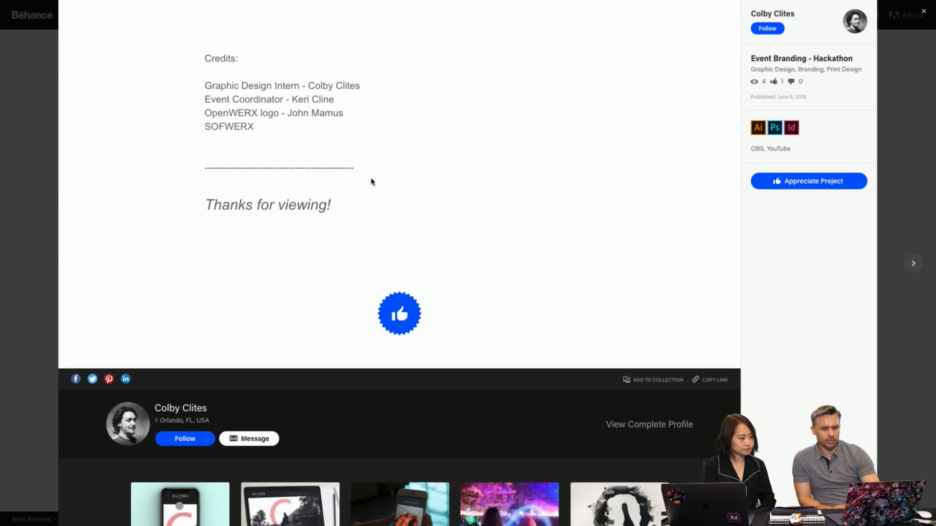
- Look back over the Hackathon project's Color Scheme swatches and event description, and close the project
{"action": "scroll", "coordinate": [341, 181], "scroll_direction": "up", "scroll_amount": 3}
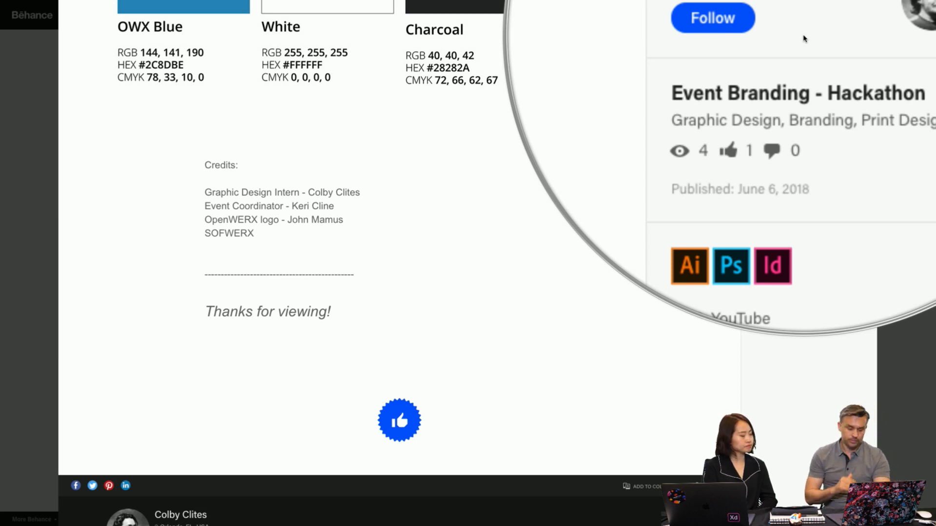
{"action": "scroll", "coordinate": [595, 247], "scroll_direction": "up", "scroll_amount": 15}
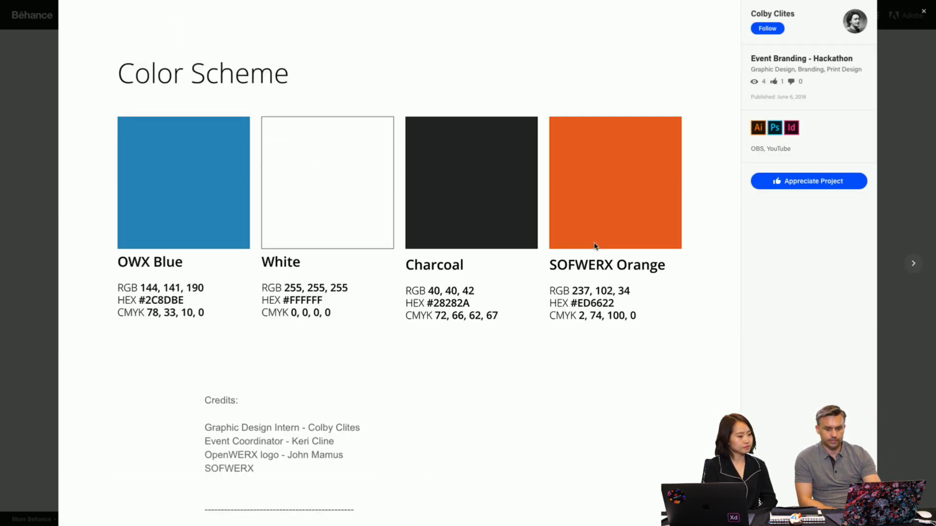
{"action": "scroll", "coordinate": [594, 246], "scroll_direction": "up", "scroll_amount": 5}
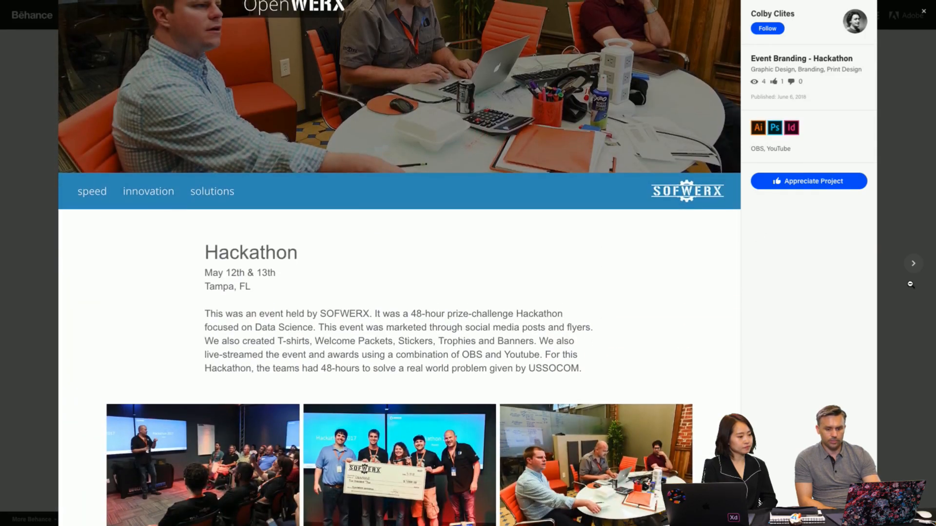
{"action": "left_click", "coordinate": [910, 331]}
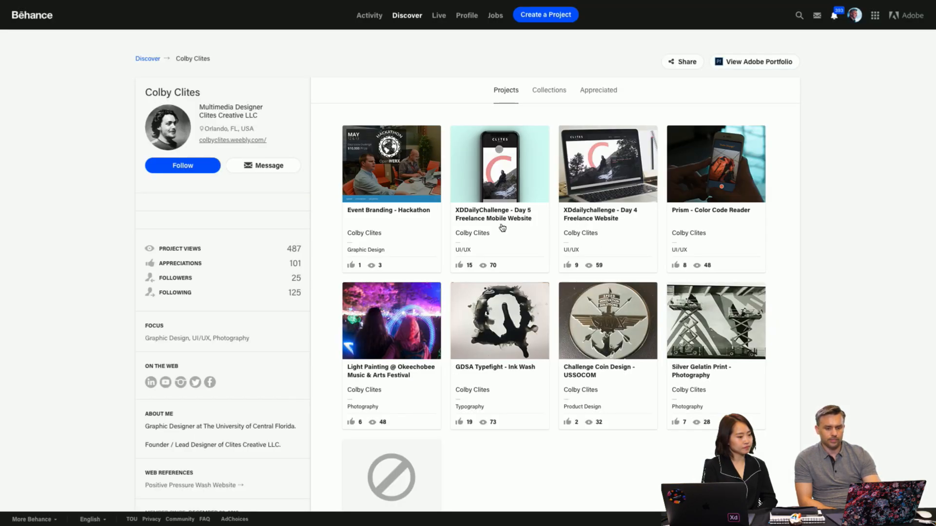
- Switch to the other designer's Behance profile that is already open in the browser
{"action": "mouse_move", "coordinate": [340, 4]}
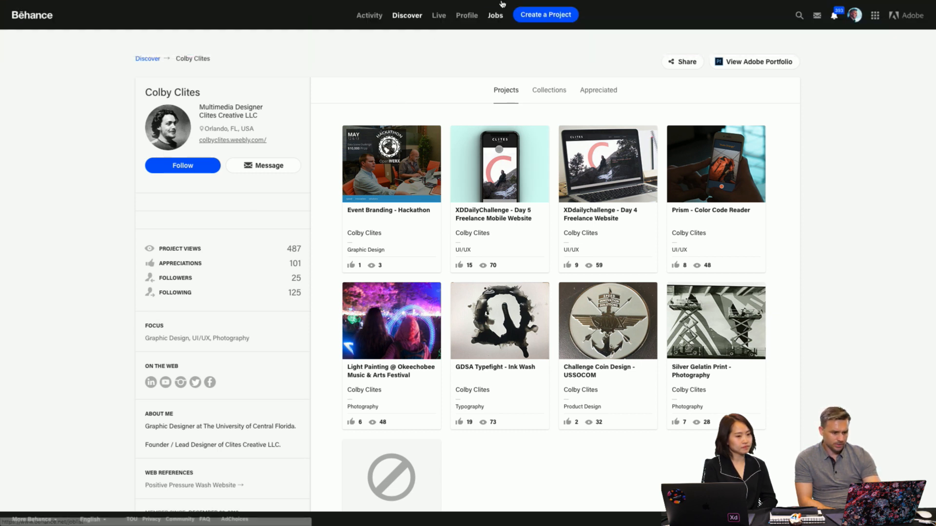
{"action": "mouse_move", "coordinate": [502, 3]}
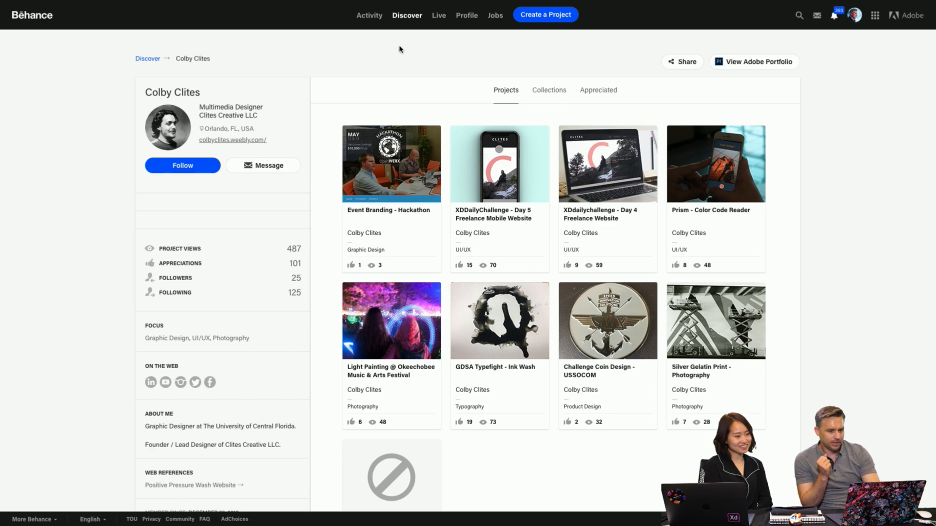
{"action": "mouse_move", "coordinate": [414, 4]}
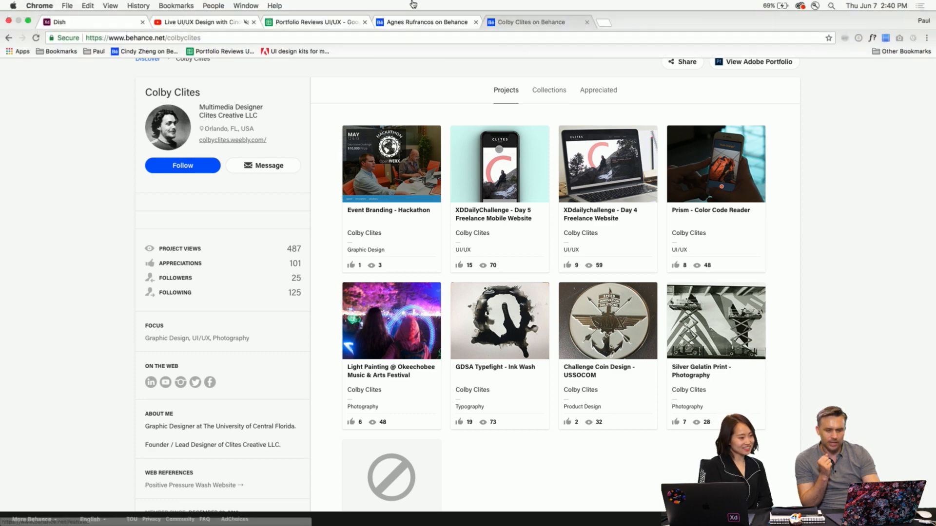
{"action": "left_click", "coordinate": [423, 25]}
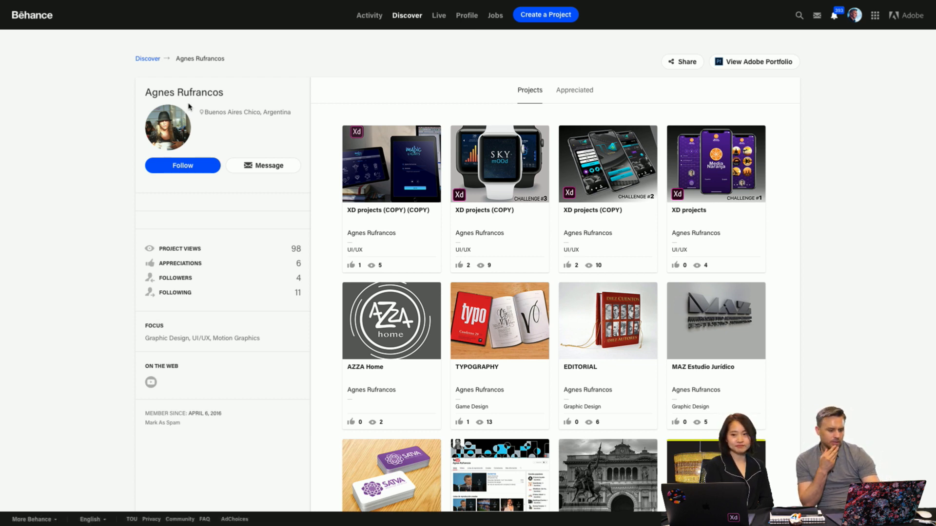
- Look through the designer's project grid and open the Sky Mood smartwatch project marked Challenge #3
{"action": "scroll", "coordinate": [146, 273], "scroll_direction": "down", "scroll_amount": 1}
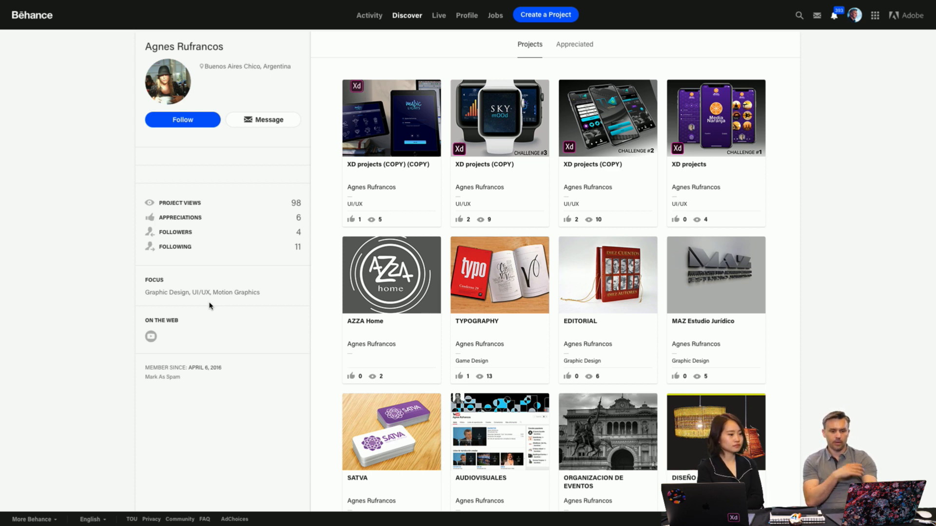
{"action": "scroll", "coordinate": [305, 238], "scroll_direction": "down", "scroll_amount": 1}
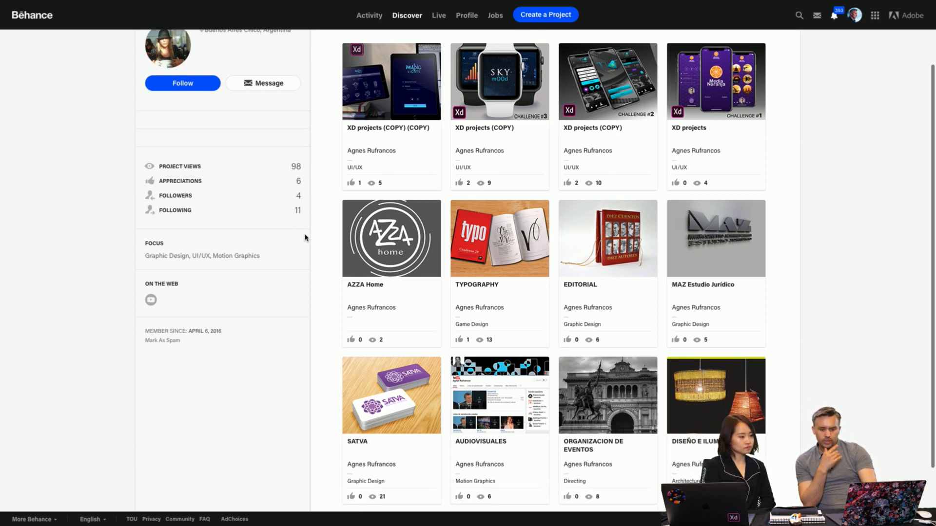
{"action": "scroll", "coordinate": [305, 238], "scroll_direction": "down", "scroll_amount": 2}
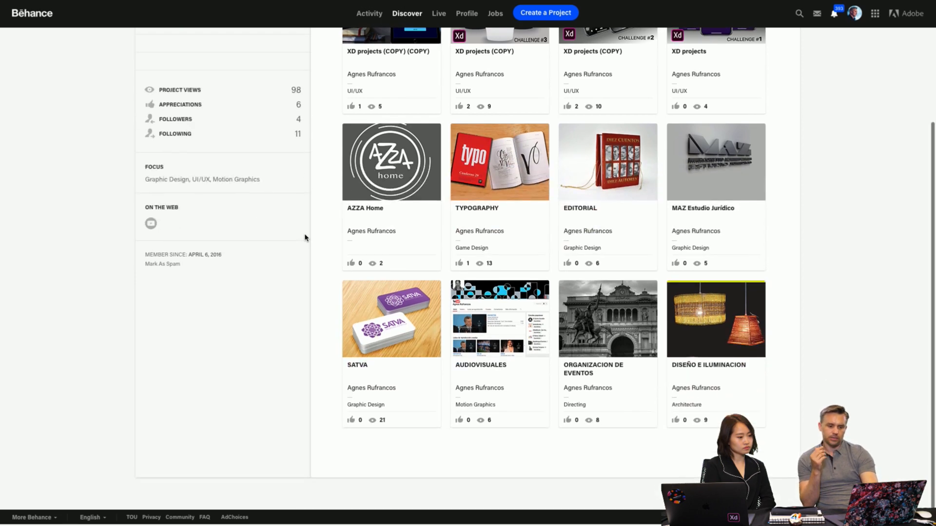
{"action": "scroll", "coordinate": [305, 238], "scroll_direction": "up", "scroll_amount": 3}
{"action": "scroll", "coordinate": [306, 238], "scroll_direction": "down", "scroll_amount": 1}
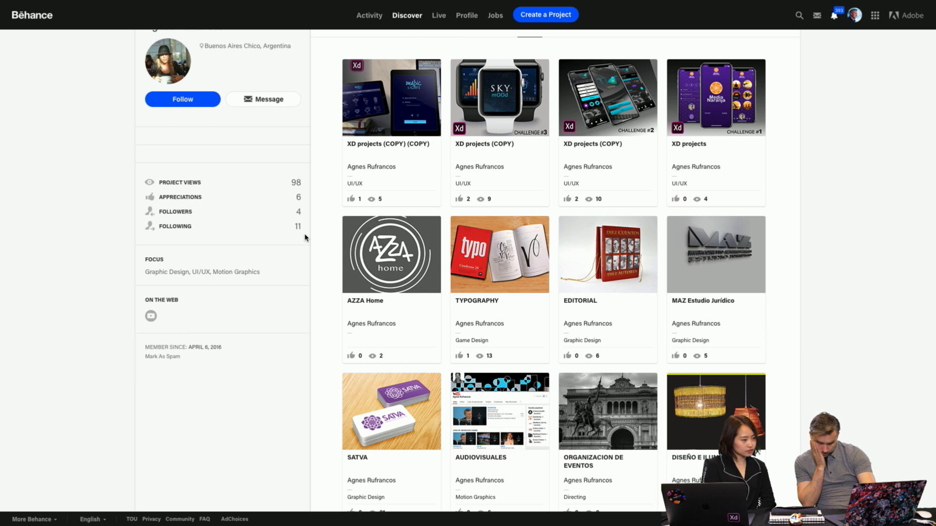
{"action": "left_click", "coordinate": [486, 108]}
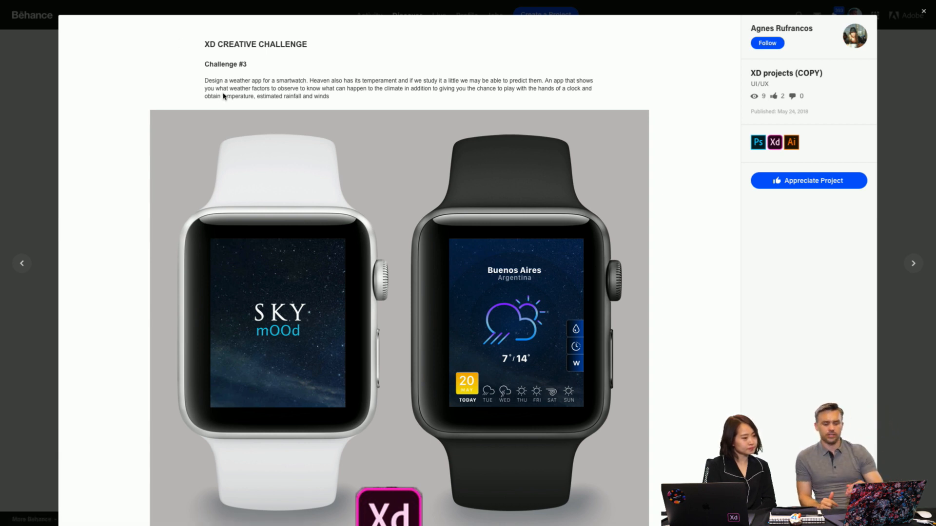
- Look through the Sky Mood smartwatch mockups and splash screen, and play the Challenge #3 prototype video
{"action": "scroll", "coordinate": [283, 331], "scroll_direction": "down", "scroll_amount": 2}
{"action": "scroll", "coordinate": [282, 331], "scroll_direction": "down", "scroll_amount": 10}
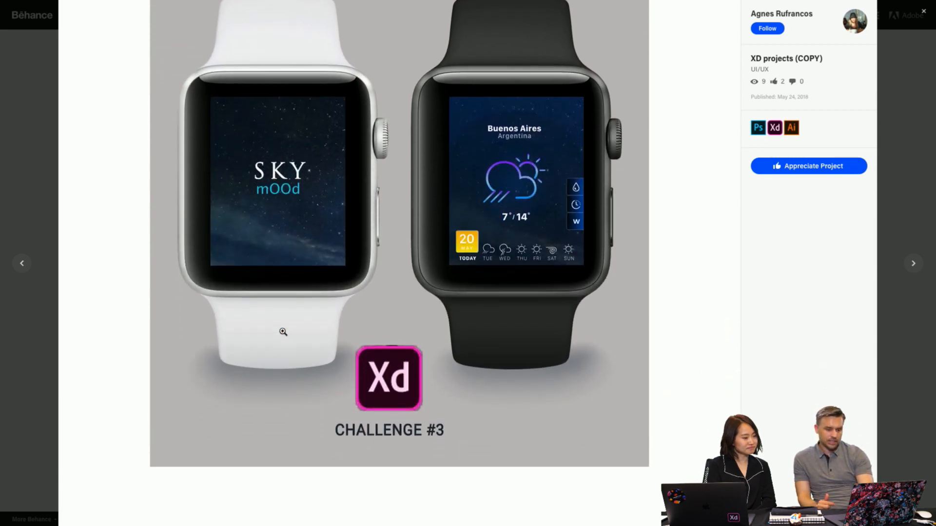
{"action": "scroll", "coordinate": [283, 332], "scroll_direction": "up", "scroll_amount": 2}
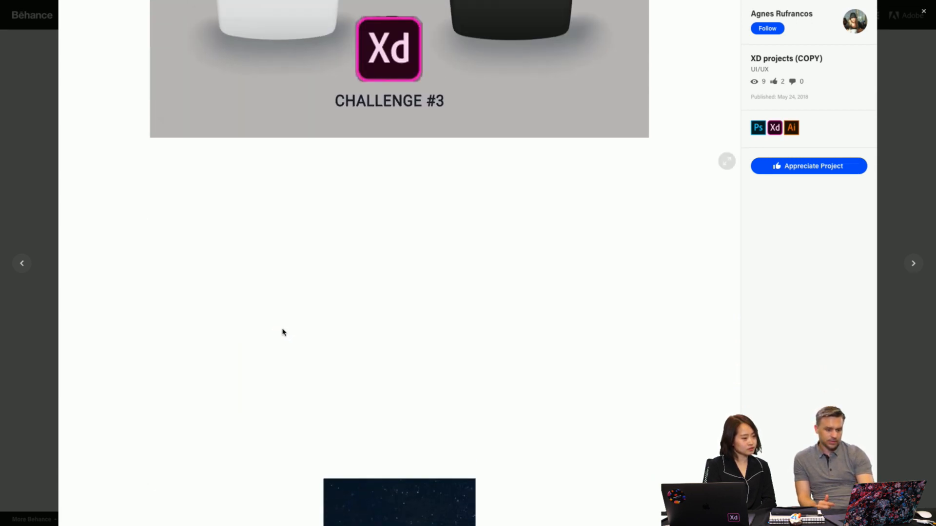
{"action": "scroll", "coordinate": [282, 332], "scroll_direction": "down", "scroll_amount": 8}
{"action": "scroll", "coordinate": [287, 330], "scroll_direction": "up", "scroll_amount": 1}
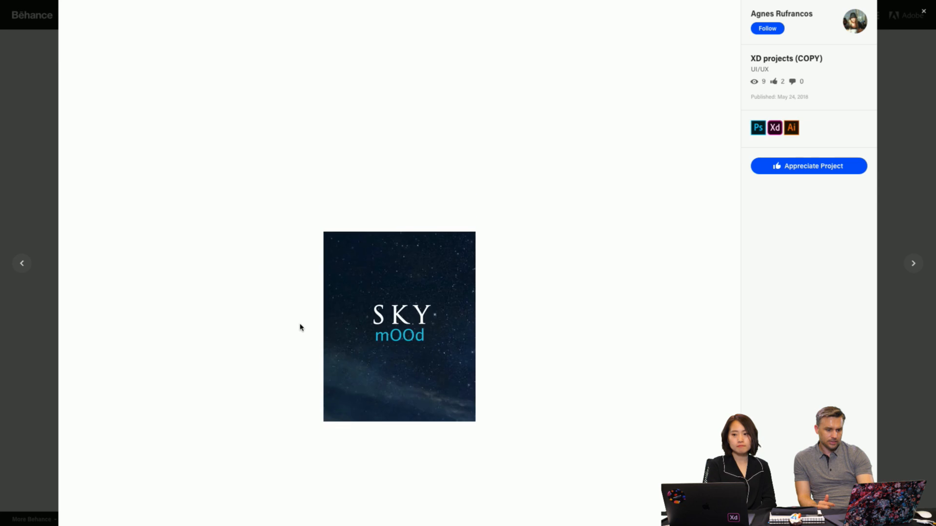
{"action": "scroll", "coordinate": [368, 300], "scroll_direction": "down", "scroll_amount": 5}
{"action": "scroll", "coordinate": [368, 300], "scroll_direction": "down", "scroll_amount": 9}
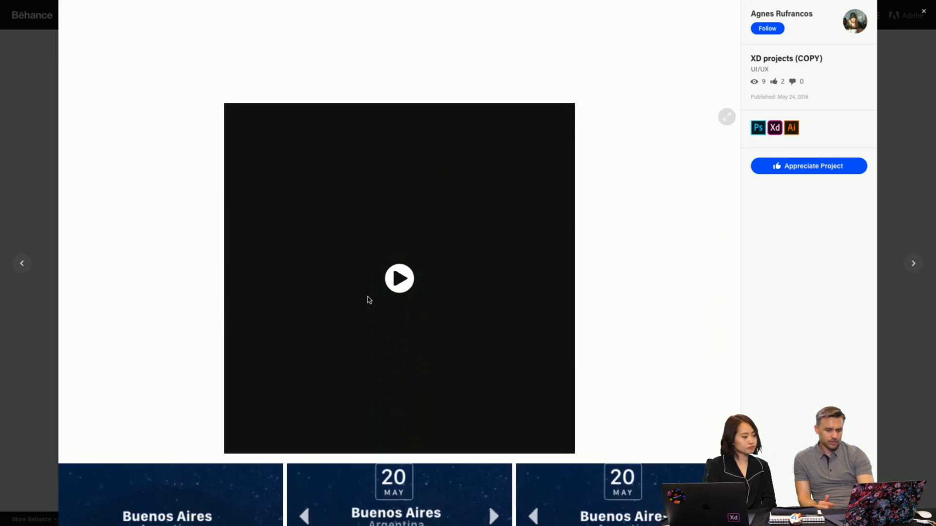
{"action": "left_click", "coordinate": [398, 277]}
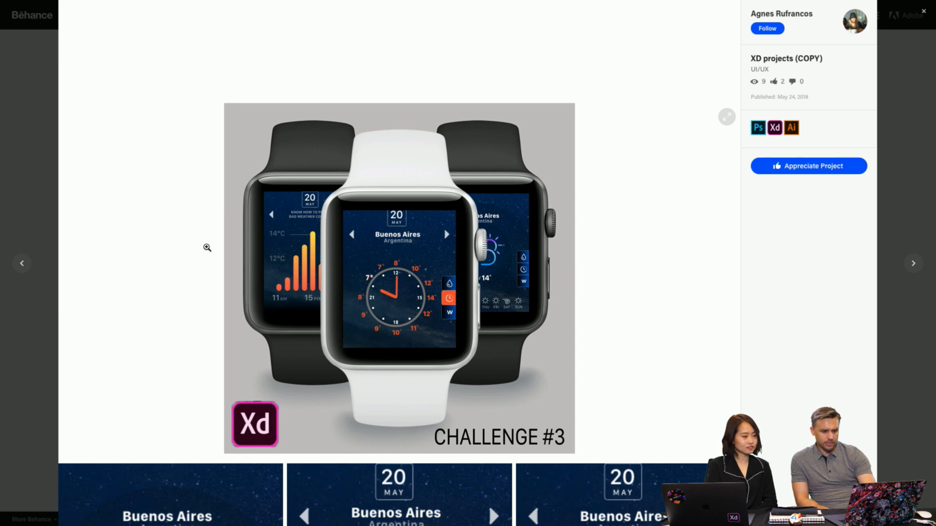
- Return to the two-watch Sky Mood mockup, open it full screen and magnify the weather and splash screens
{"action": "scroll", "coordinate": [207, 245], "scroll_direction": "up", "scroll_amount": 4}
{"action": "scroll", "coordinate": [207, 245], "scroll_direction": "down", "scroll_amount": 3}
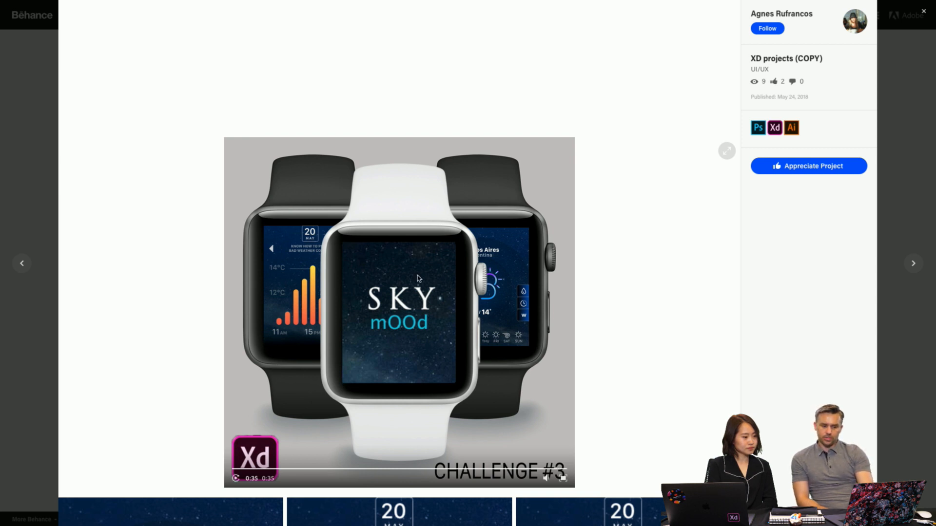
{"action": "scroll", "coordinate": [356, 189], "scroll_direction": "up", "scroll_amount": 10}
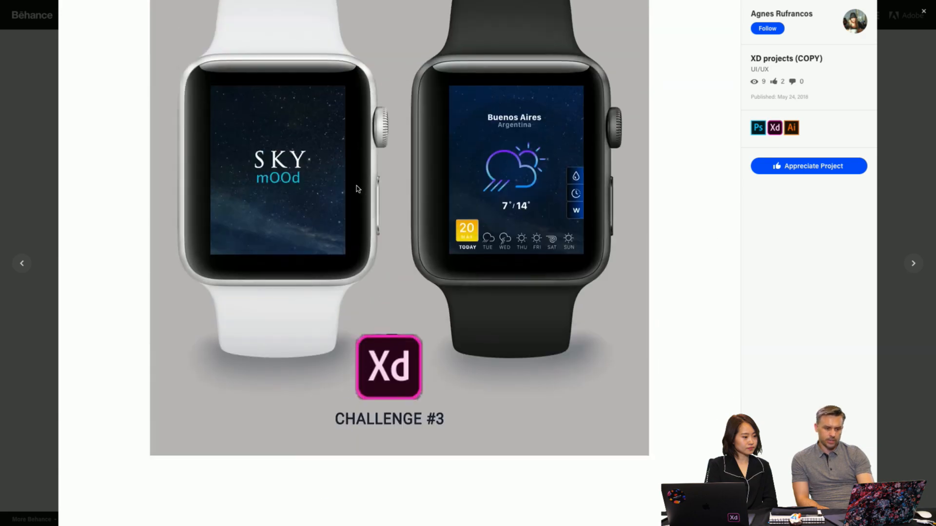
{"action": "scroll", "coordinate": [357, 189], "scroll_direction": "up", "scroll_amount": 1}
{"action": "left_click", "coordinate": [373, 274]}
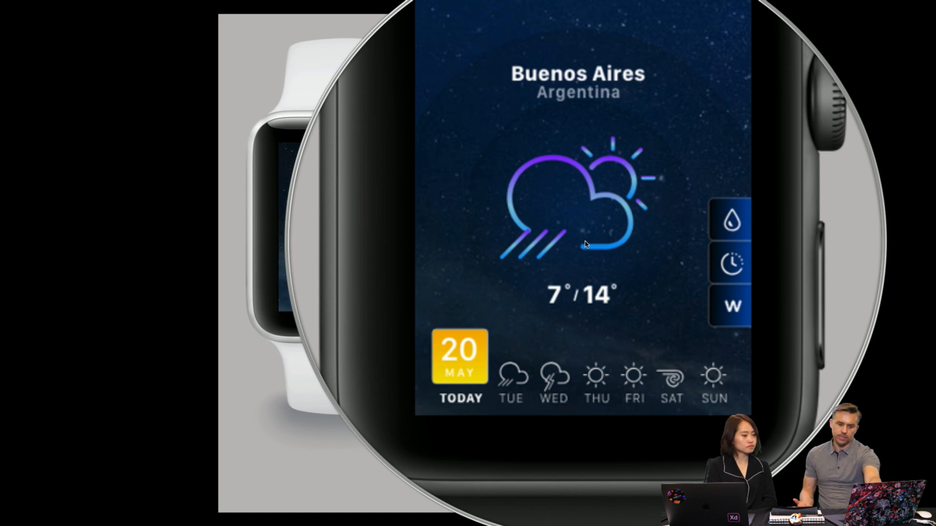
{"action": "key", "text": "Escape"}
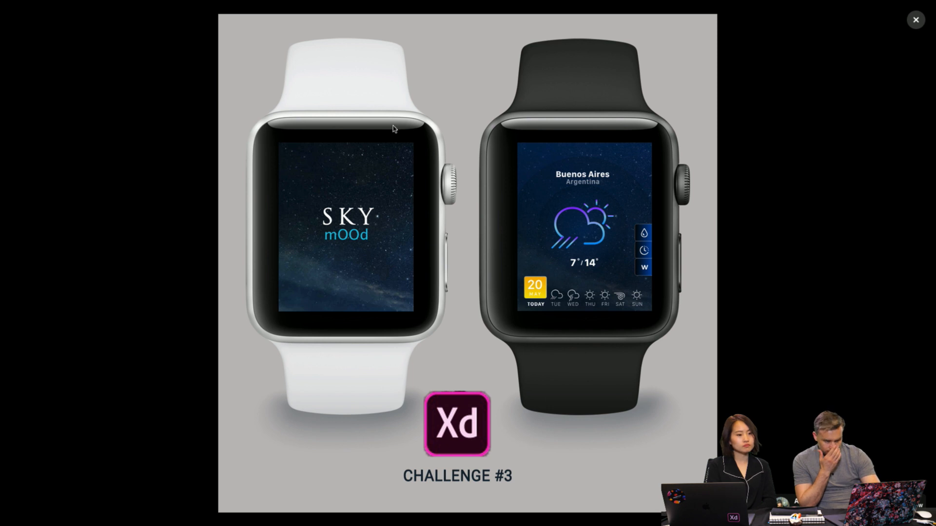
{"action": "key", "text": "alt+super+8"}
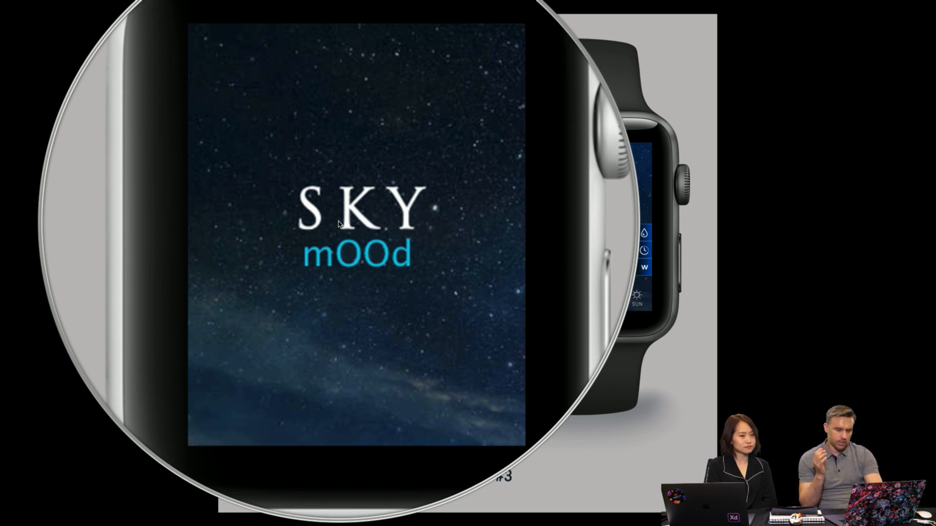
{"action": "key", "text": "alt+super+8"}
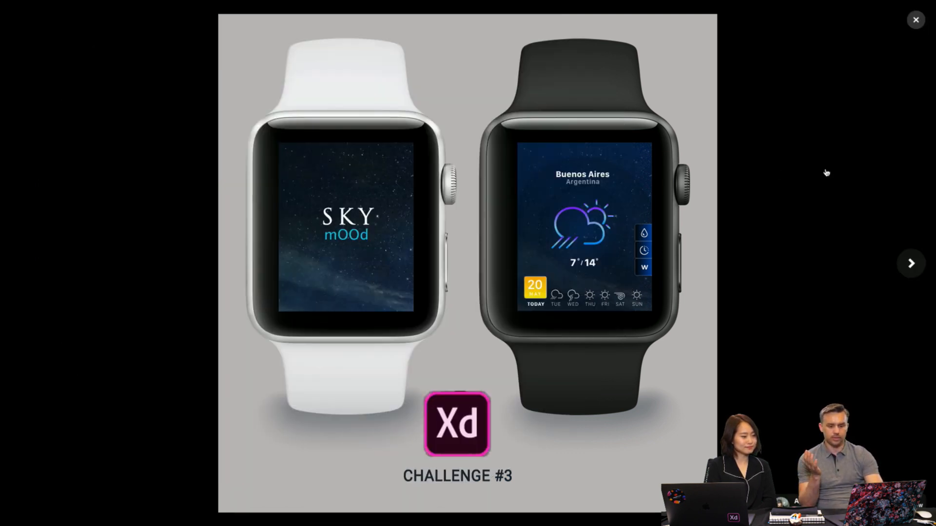
- Advance to the standalone Sky Mood splash image, magnify its logo and close the full-screen viewer
{"action": "left_click", "coordinate": [919, 262]}
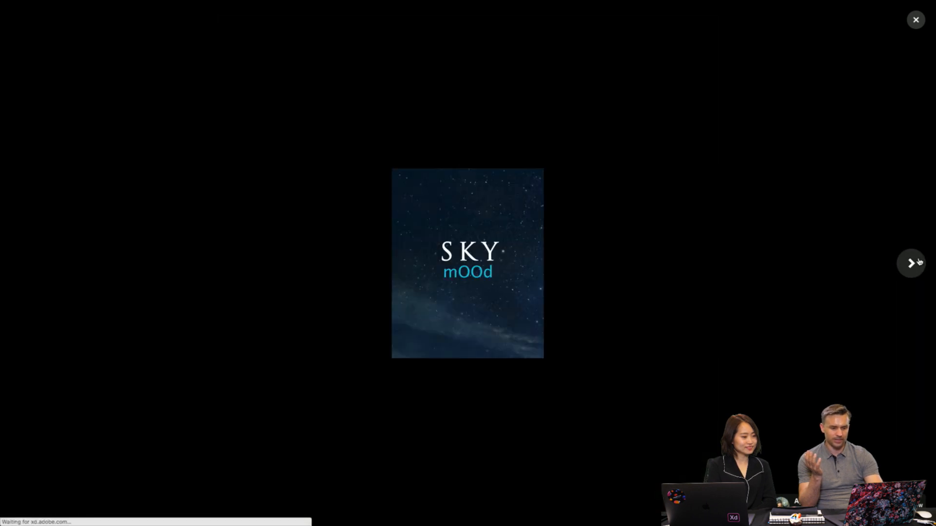
{"action": "key", "text": "alt+super+8"}
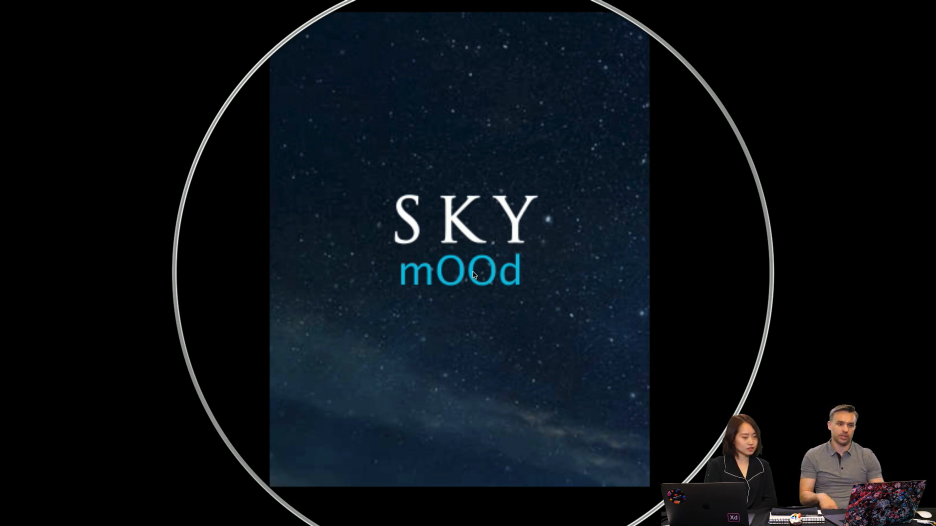
{"action": "key", "text": "Escape"}
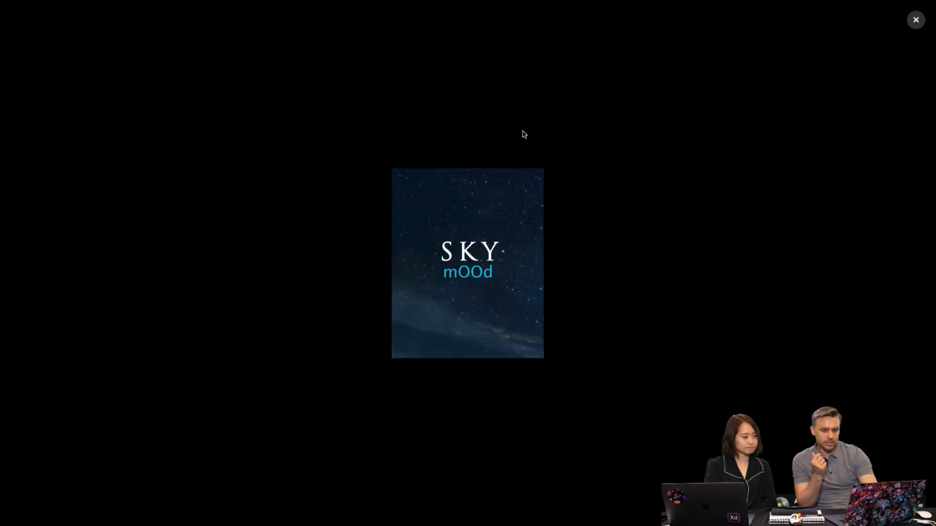
{"action": "left_click", "coordinate": [916, 22]}
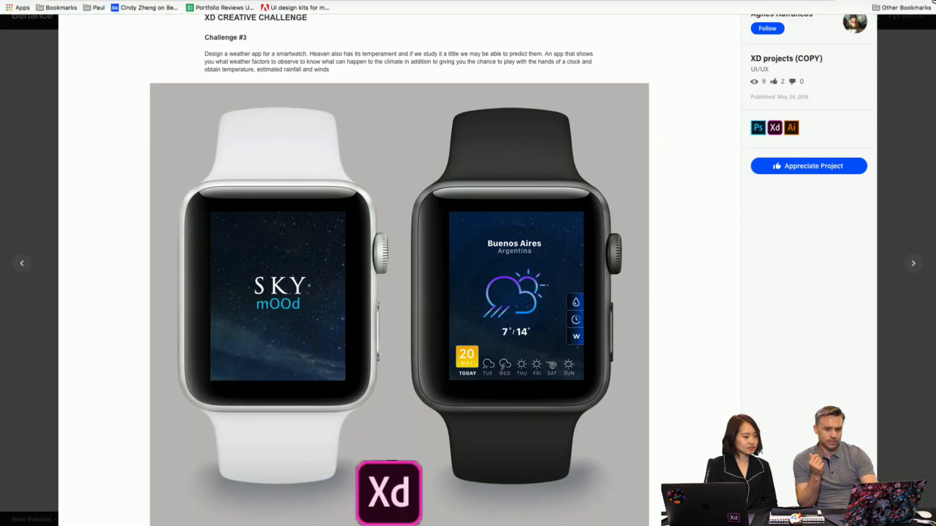
- Close the Sky Mood project, look over the designer's project grid and open the Music Lights tablet project
{"action": "left_click", "coordinate": [913, 149]}
{"action": "scroll", "coordinate": [737, 155], "scroll_direction": "up", "scroll_amount": 2}
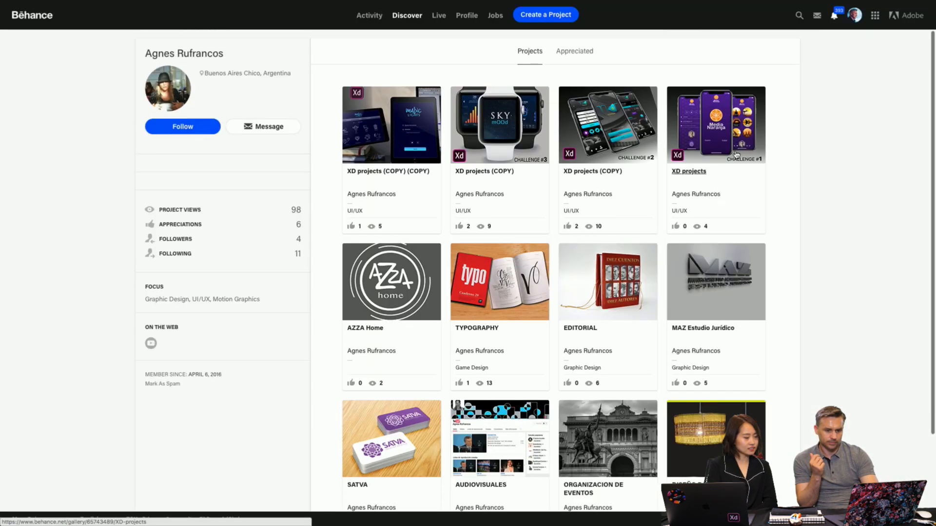
{"action": "scroll", "coordinate": [737, 154], "scroll_direction": "down", "scroll_amount": 2}
{"action": "scroll", "coordinate": [735, 152], "scroll_direction": "up", "scroll_amount": 1}
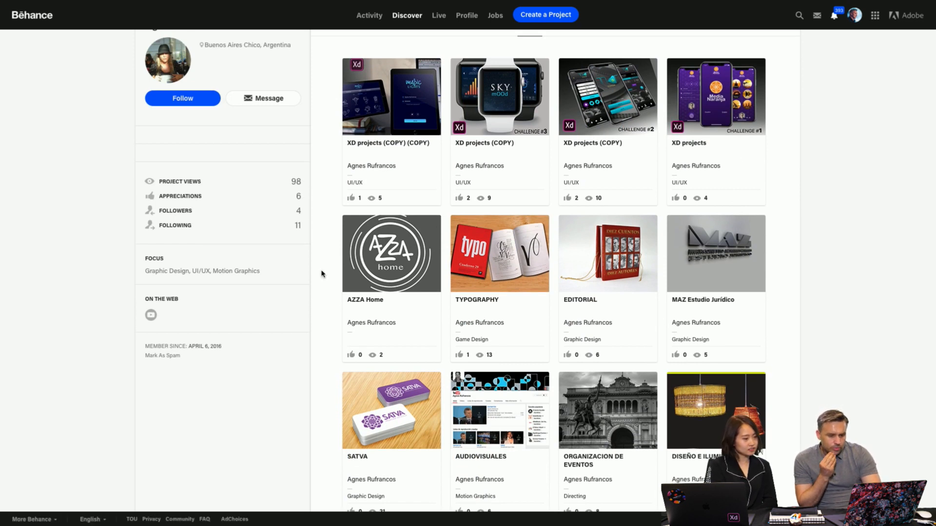
{"action": "scroll", "coordinate": [319, 268], "scroll_direction": "up", "scroll_amount": 1}
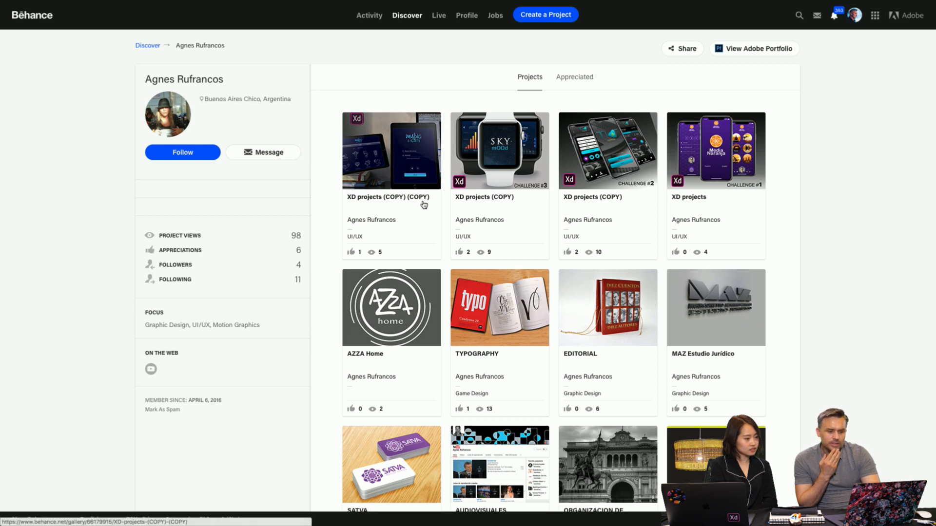
{"action": "left_click", "coordinate": [383, 175]}
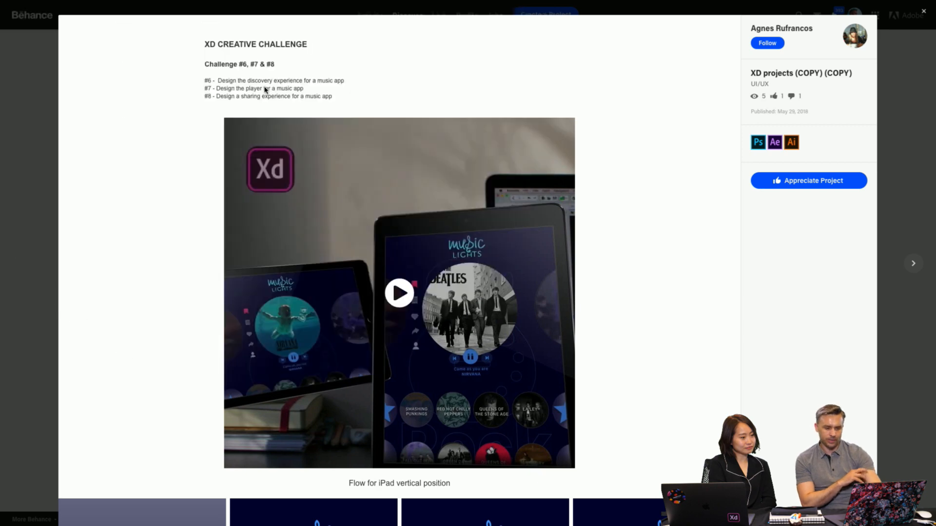
- Review the Challenge #6, #7 & #8 brief and open the Music Lights splash screen from the iPad vertical flow full screen
{"action": "right_click", "coordinate": [266, 89]}
{"action": "left_click", "coordinate": [166, 168]}
{"action": "scroll", "coordinate": [169, 175], "scroll_direction": "down", "scroll_amount": 5}
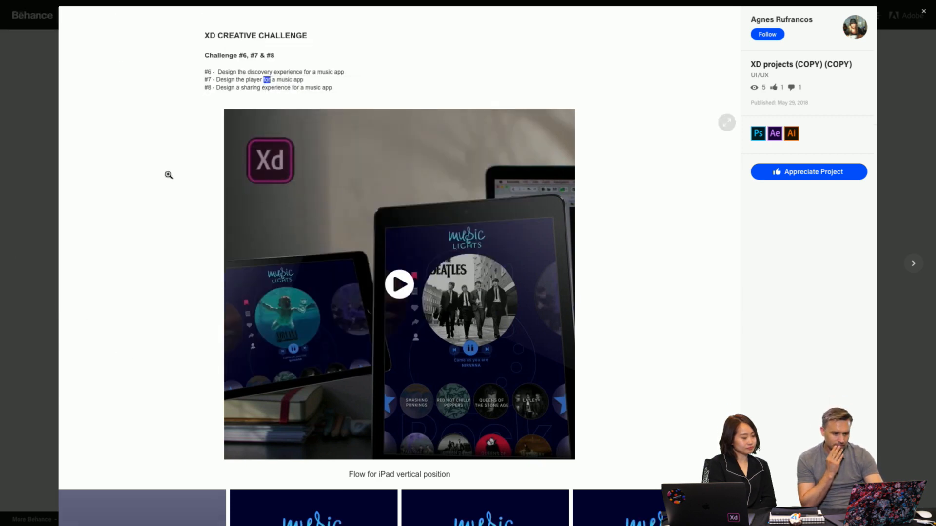
{"action": "scroll", "coordinate": [169, 175], "scroll_direction": "down", "scroll_amount": 4}
{"action": "left_click", "coordinate": [138, 184]}
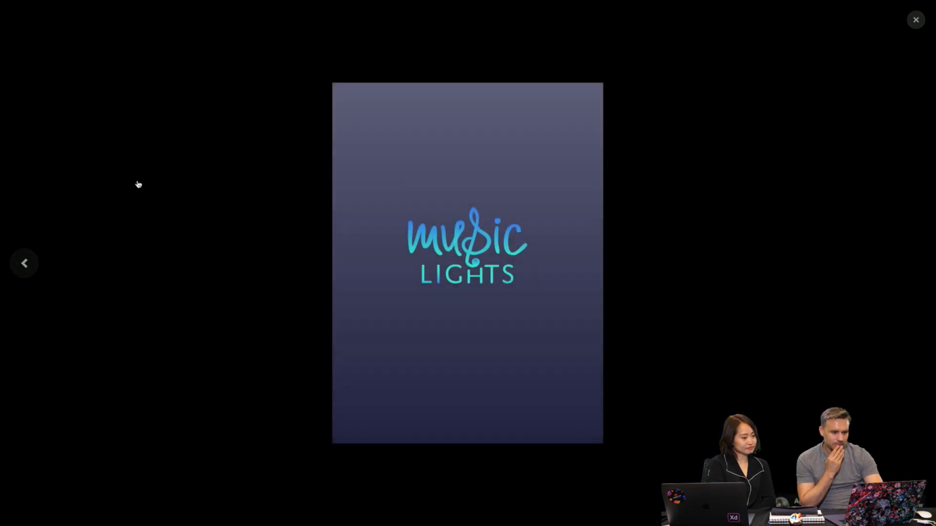
- Step through the enlarged Music Lights screens, including the Styles and Decades pages, and leave the full-screen viewer
{"action": "mouse_move", "coordinate": [913, 280]}
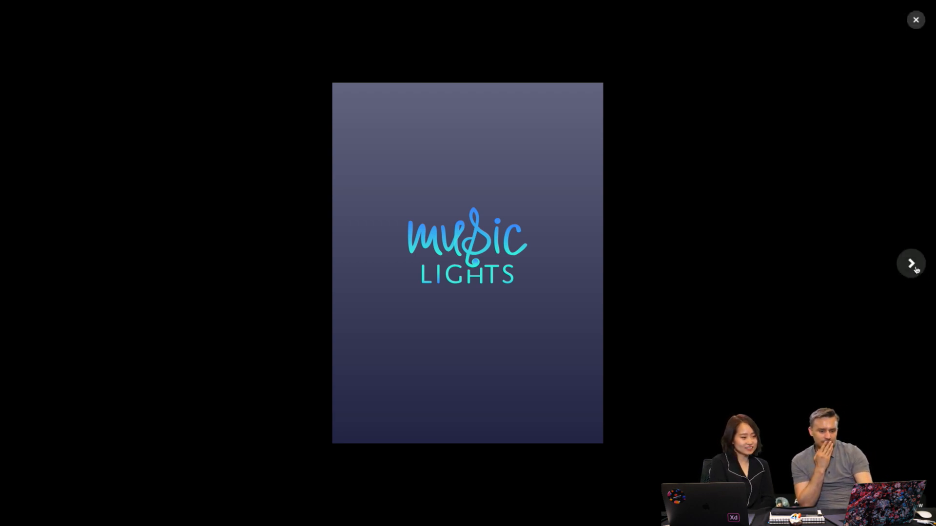
{"action": "left_click", "coordinate": [916, 269]}
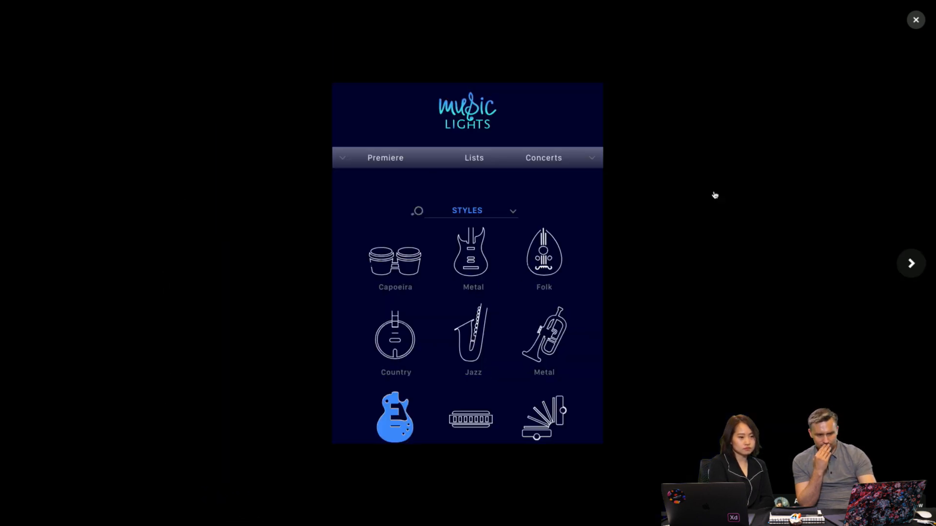
{"action": "left_click", "coordinate": [911, 266]}
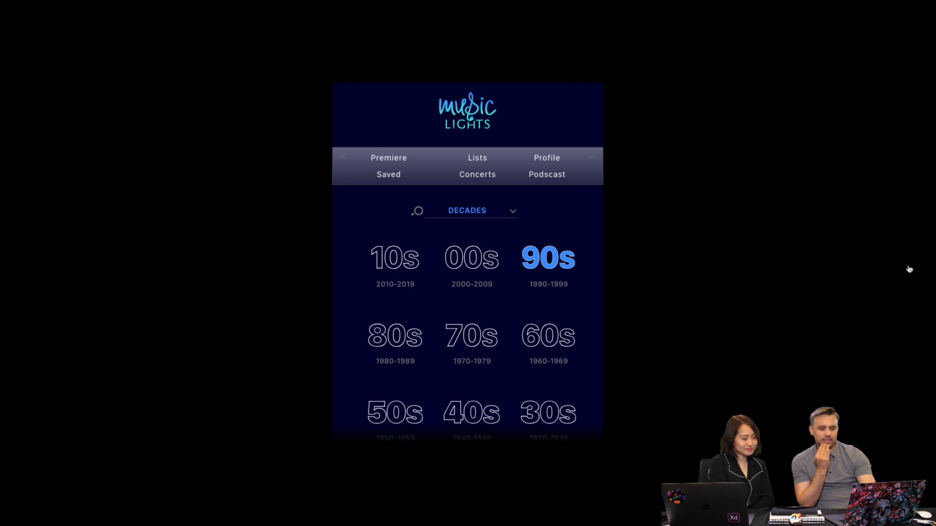
{"action": "mouse_move", "coordinate": [898, 271]}
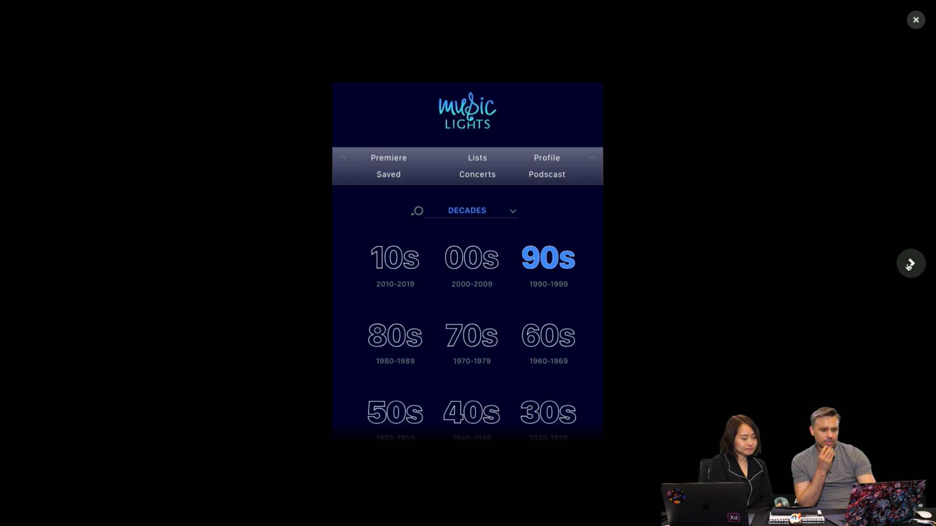
{"action": "left_click", "coordinate": [910, 266]}
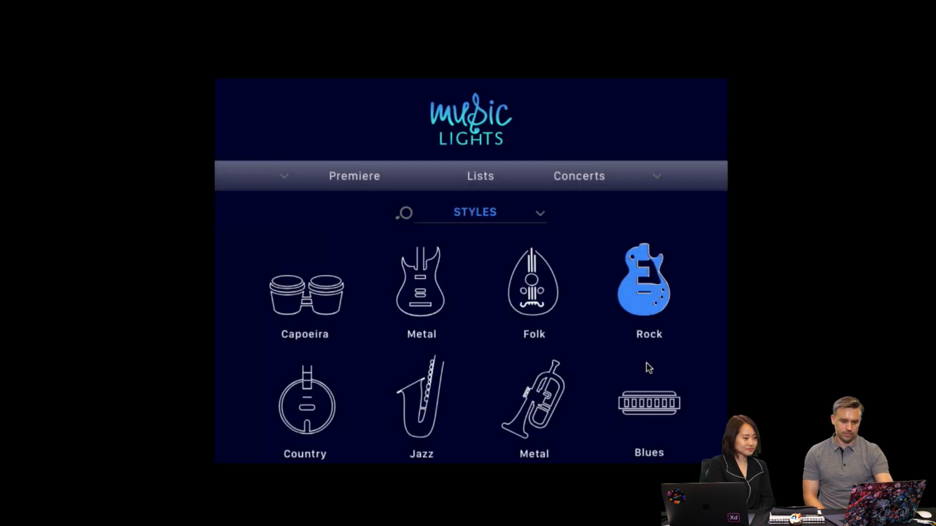
{"action": "key", "text": "Escape"}
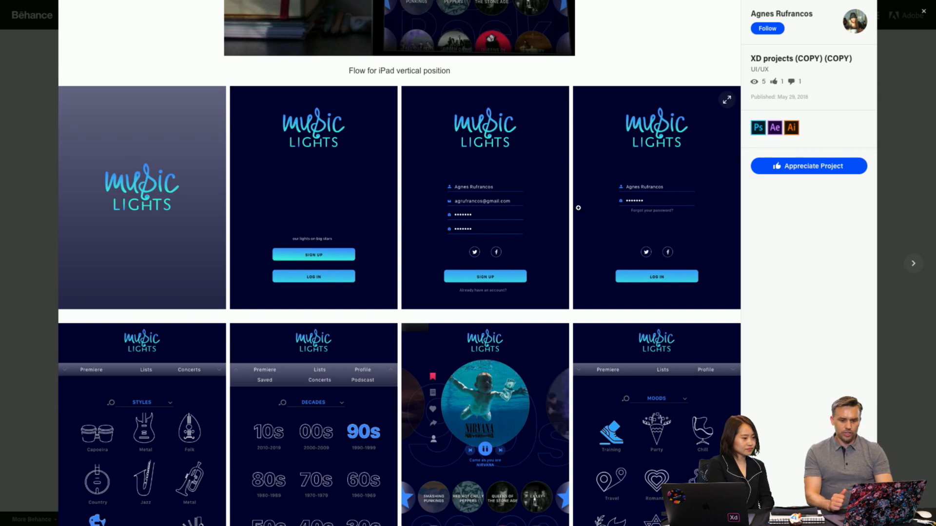
- Go to the end of the Music Lights project, appreciate it and follow its designer
{"action": "left_click", "coordinate": [627, 192]}
{"action": "scroll", "coordinate": [578, 208], "scroll_direction": "down", "scroll_amount": 13}
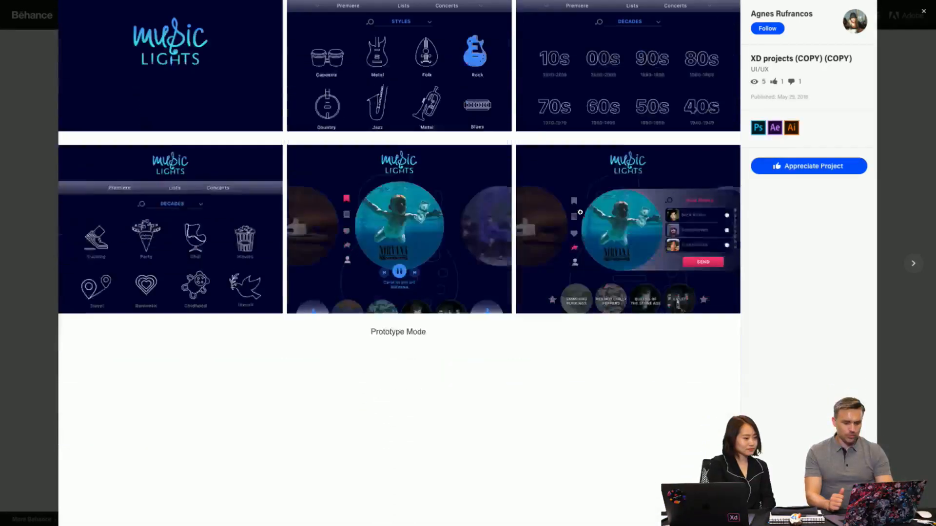
{"action": "scroll", "coordinate": [580, 212], "scroll_direction": "down", "scroll_amount": 20}
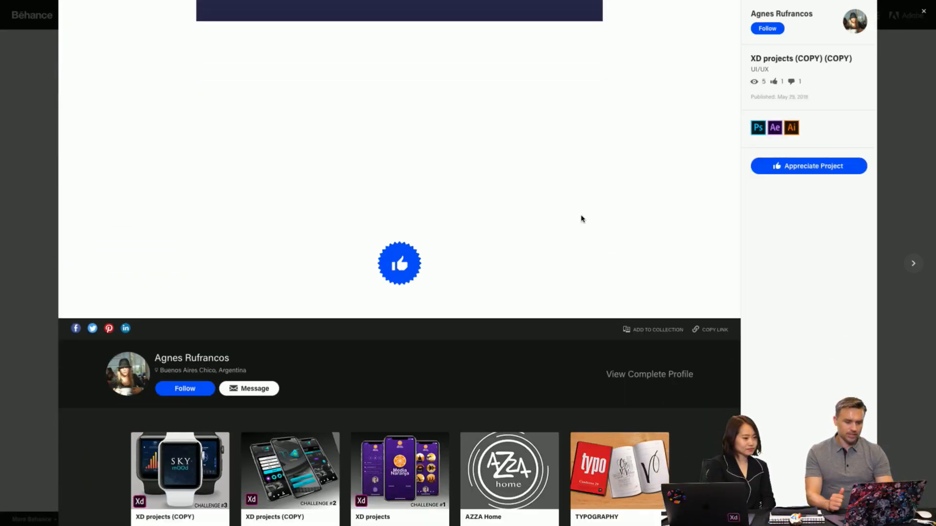
{"action": "left_click", "coordinate": [410, 216]}
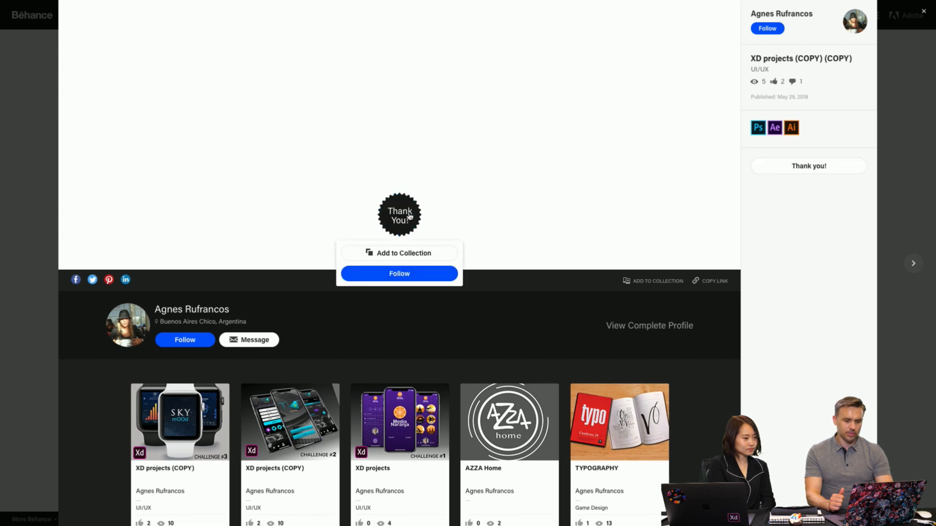
{"action": "left_click", "coordinate": [401, 274]}
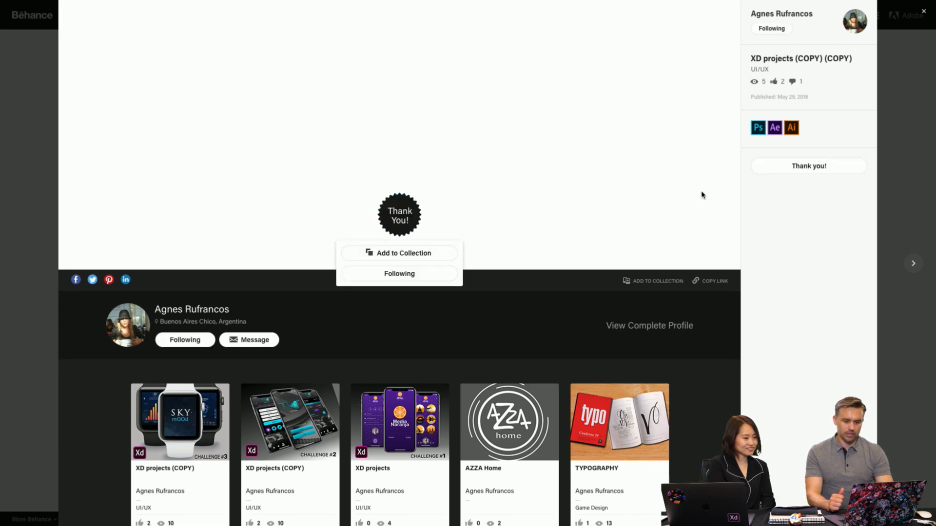
- Close the Music Lights project, look over the designer's project grid again and reopen Music Lights
{"action": "left_click", "coordinate": [902, 182]}
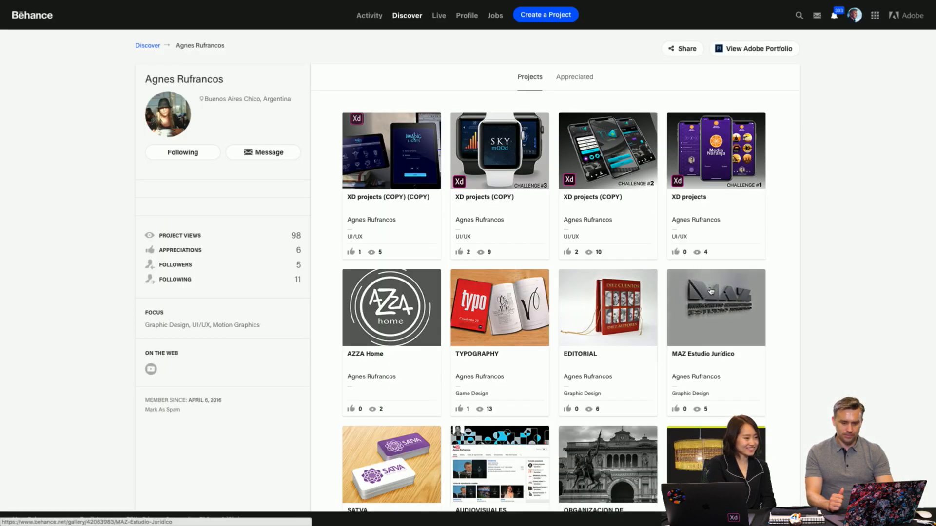
{"action": "scroll", "coordinate": [710, 291], "scroll_direction": "down", "scroll_amount": 3}
{"action": "scroll", "coordinate": [710, 291], "scroll_direction": "up", "scroll_amount": 2}
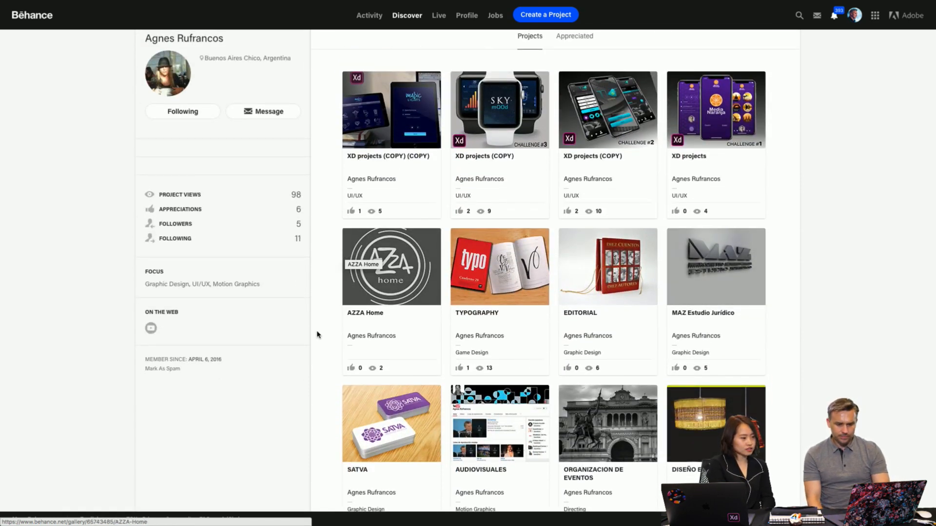
{"action": "scroll", "coordinate": [318, 332], "scroll_direction": "up", "scroll_amount": 1}
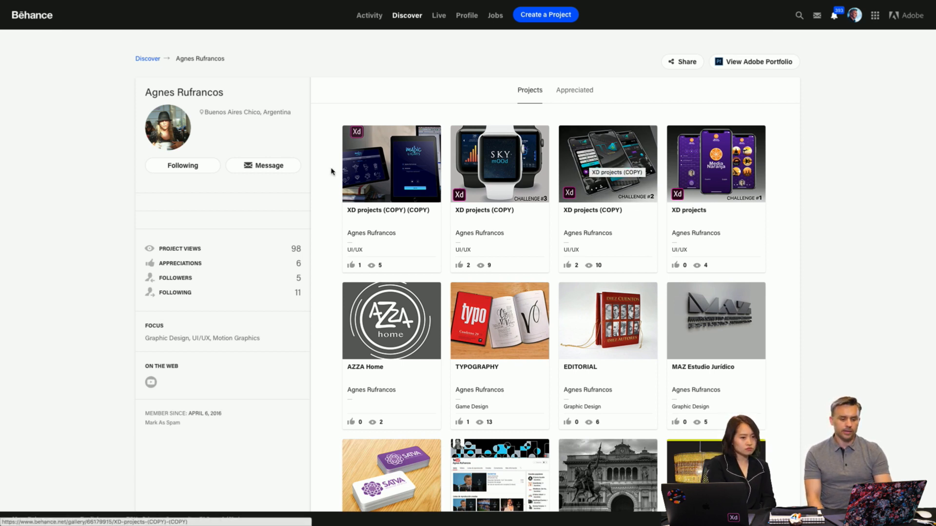
{"action": "left_click", "coordinate": [370, 166]}
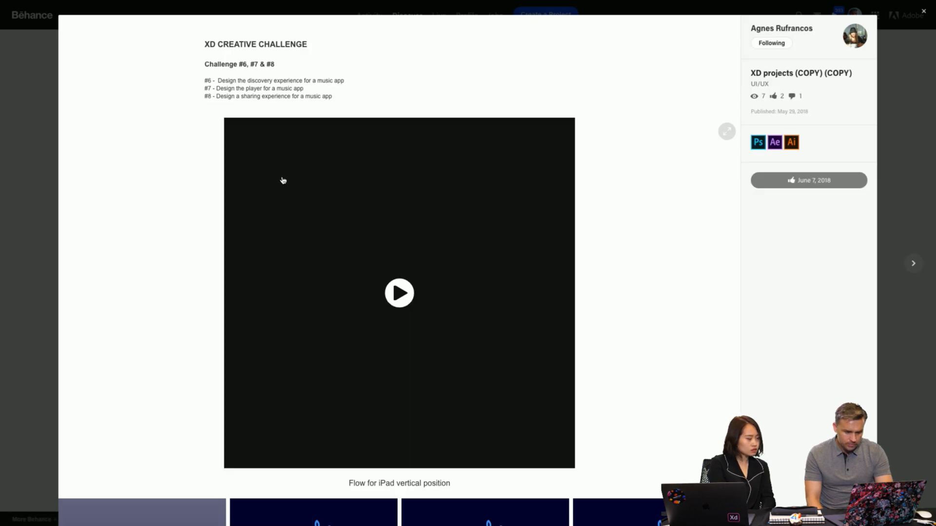
- Close the Music Lights project, open the Challenge #2 ticketek project and examine its mockup and iPhone X app flow
{"action": "left_click", "coordinate": [30, 130]}
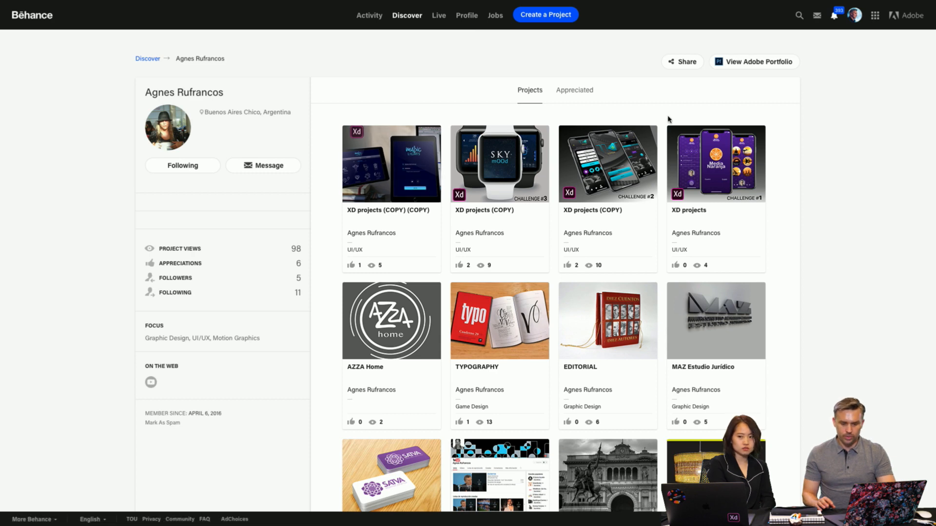
{"action": "left_click", "coordinate": [580, 169]}
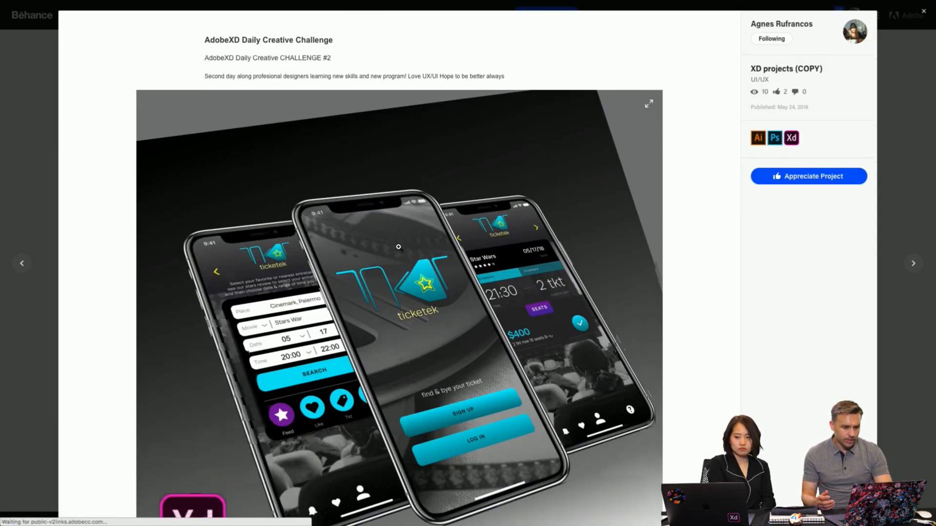
{"action": "scroll", "coordinate": [397, 246], "scroll_direction": "down", "scroll_amount": 3}
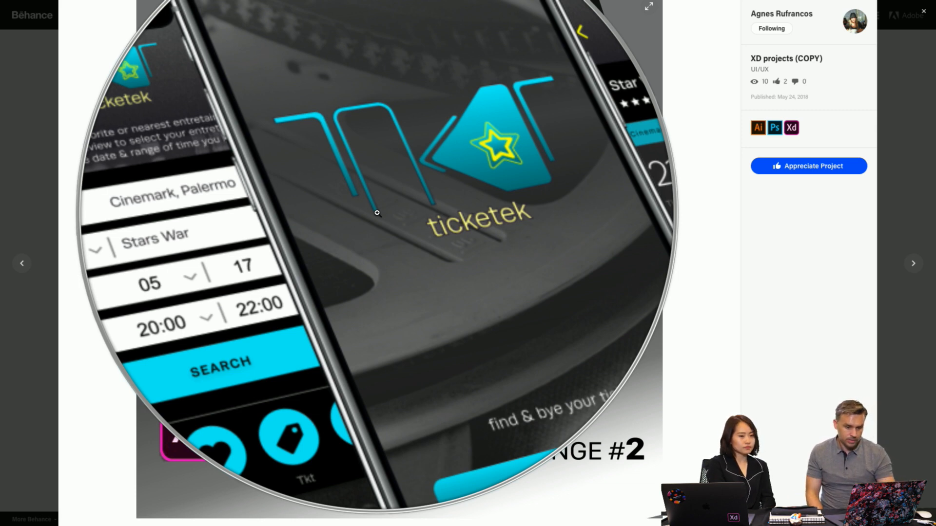
{"action": "scroll", "coordinate": [377, 213], "scroll_direction": "down", "scroll_amount": 10}
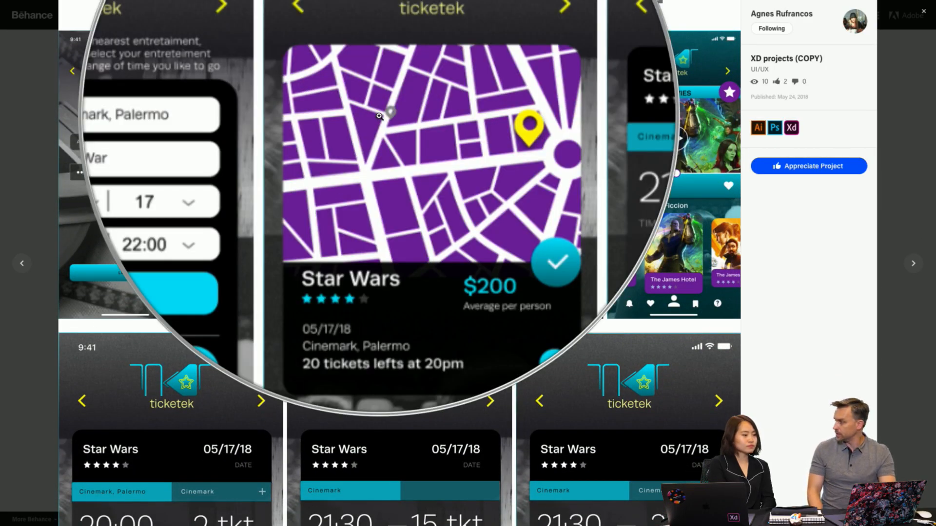
{"action": "scroll", "coordinate": [379, 116], "scroll_direction": "down", "scroll_amount": 1}
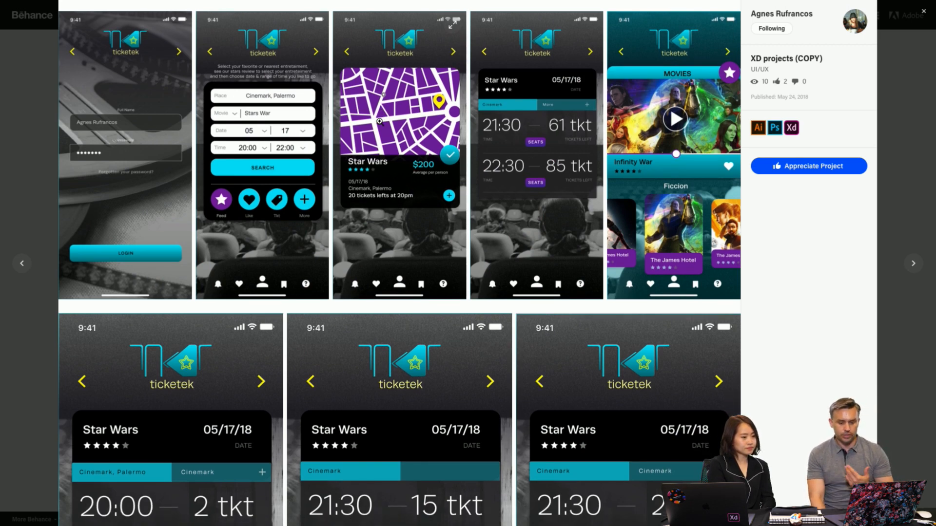
- Examine the ticketek seat selection, sign-up and payment screens down to the Prototype Mode caption
{"action": "scroll", "coordinate": [380, 121], "scroll_direction": "down", "scroll_amount": 6}
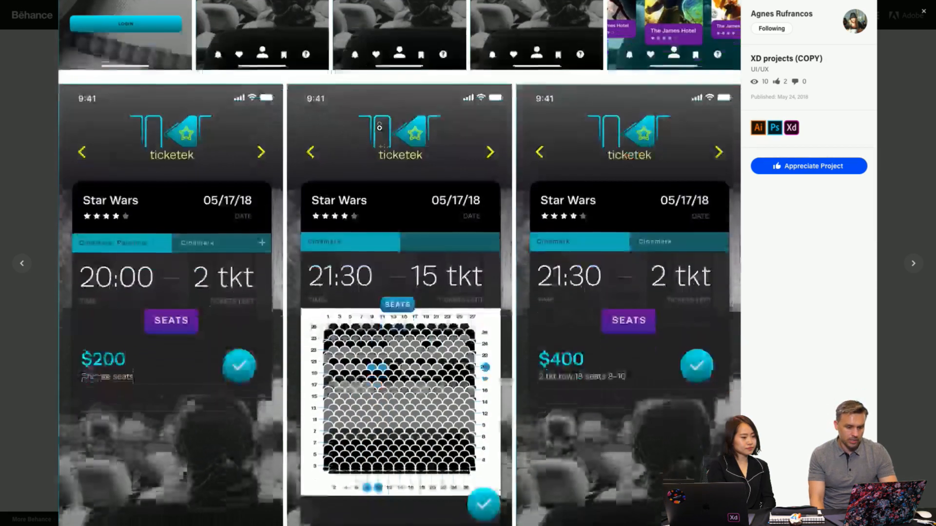
{"action": "scroll", "coordinate": [385, 140], "scroll_direction": "down", "scroll_amount": 1}
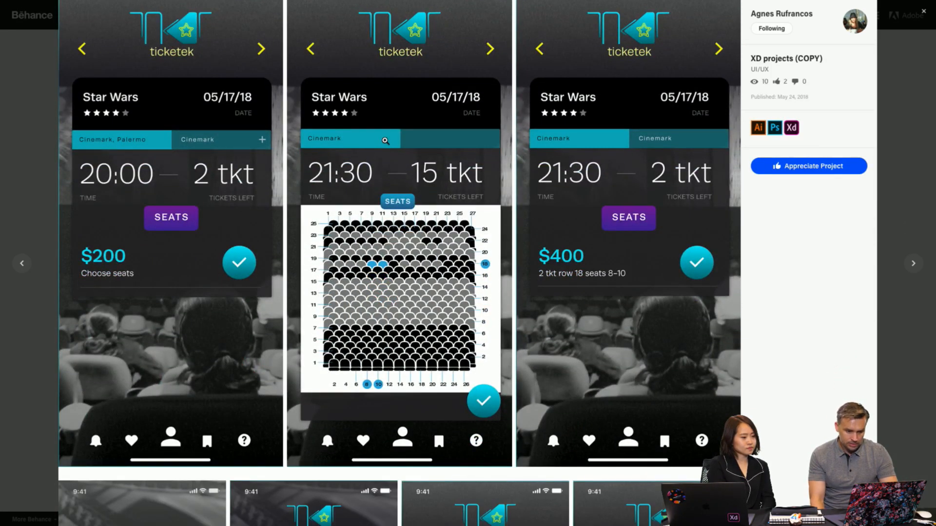
{"action": "scroll", "coordinate": [392, 318], "scroll_direction": "down", "scroll_amount": 1}
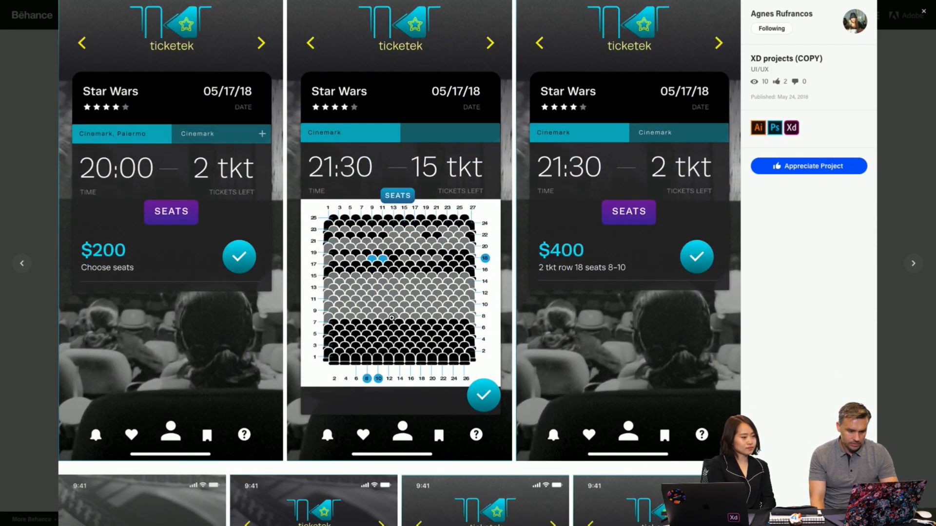
{"action": "scroll", "coordinate": [392, 318], "scroll_direction": "down", "scroll_amount": 7}
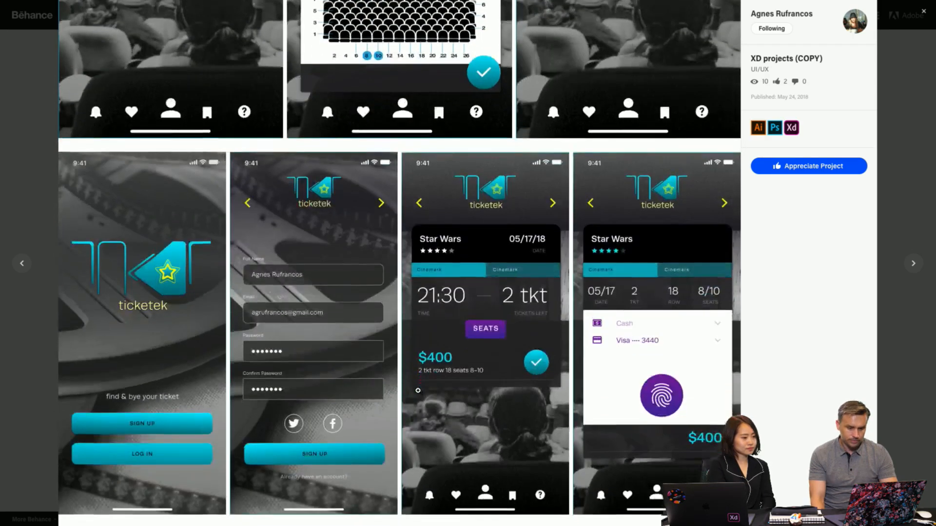
{"action": "scroll", "coordinate": [418, 390], "scroll_direction": "down", "scroll_amount": 3}
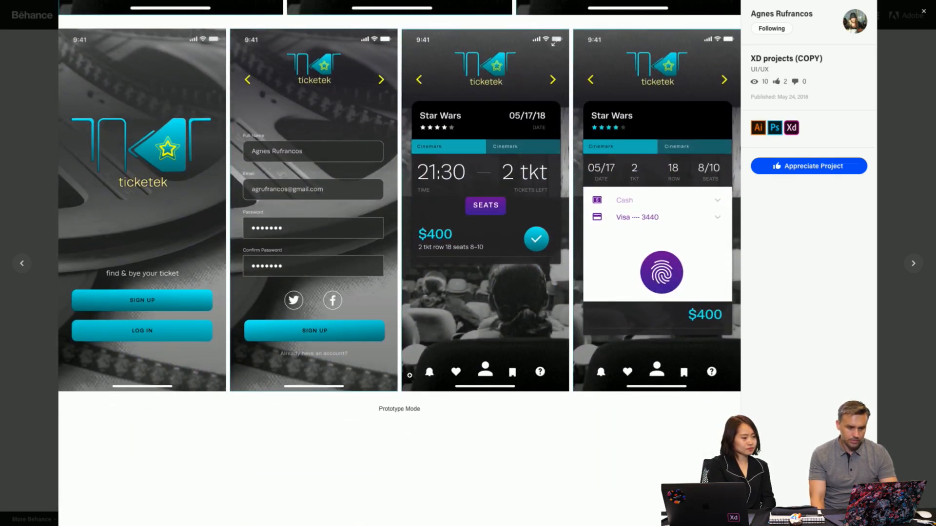
{"action": "scroll", "coordinate": [409, 375], "scroll_direction": "up", "scroll_amount": 1}
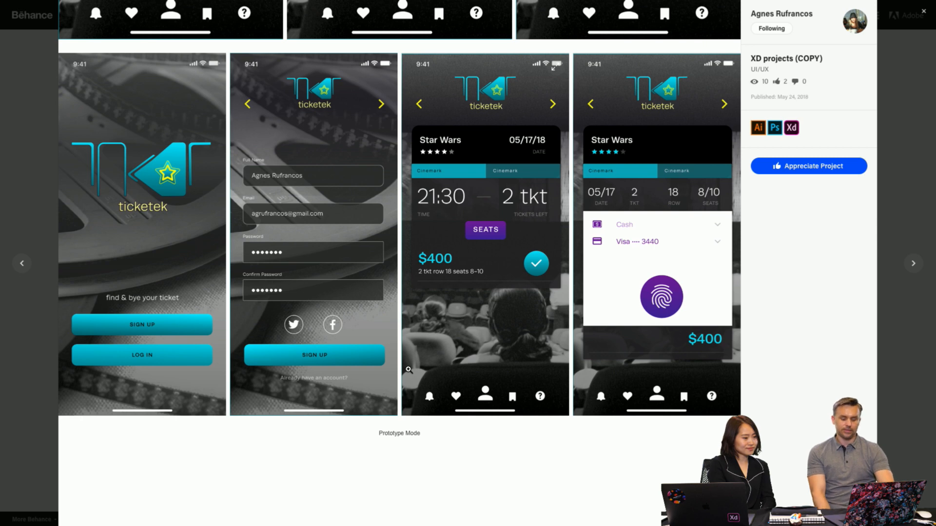
- Go back through the ticketek screens to the Challenge #2 title and phone mockup at the project's start
{"action": "scroll", "coordinate": [408, 370], "scroll_direction": "up", "scroll_amount": 2}
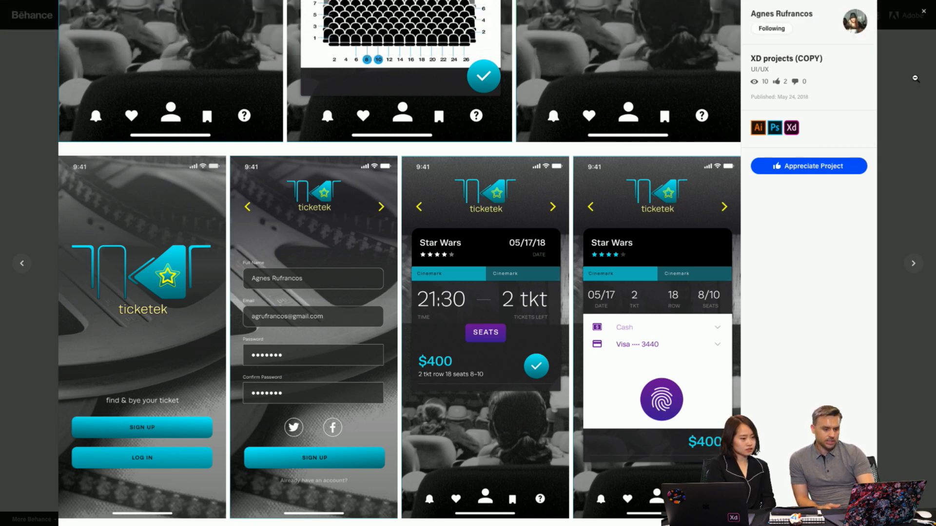
{"action": "scroll", "coordinate": [915, 78], "scroll_direction": "up", "scroll_amount": 15}
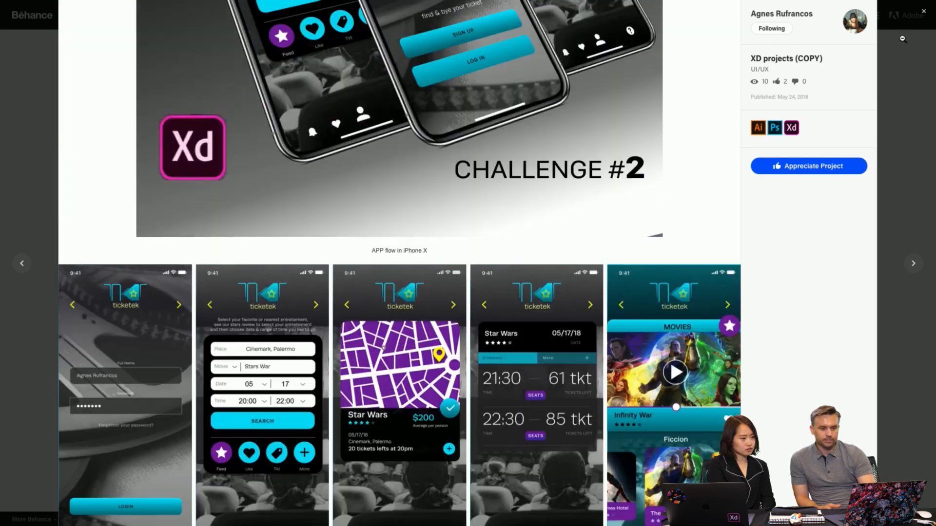
{"action": "scroll", "coordinate": [902, 39], "scroll_direction": "up", "scroll_amount": 7}
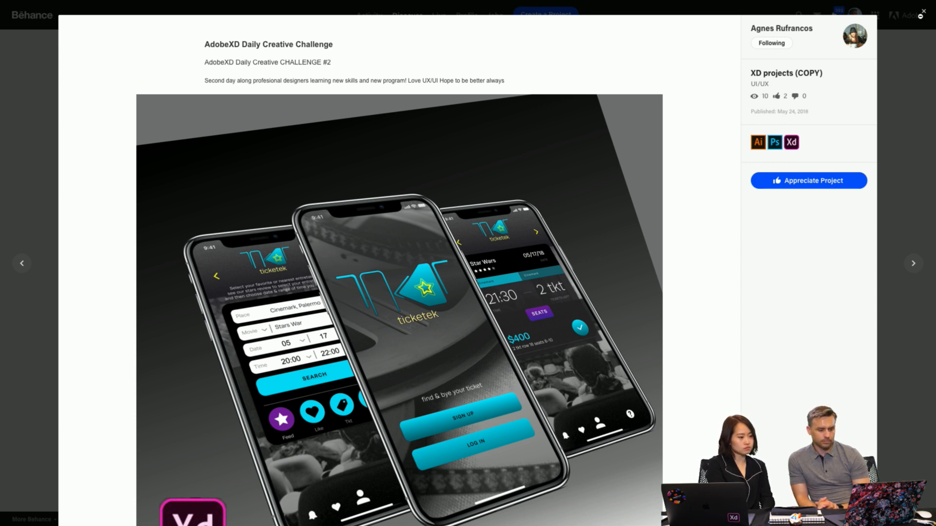
{"action": "scroll", "coordinate": [596, 177], "scroll_direction": "down", "scroll_amount": 2}
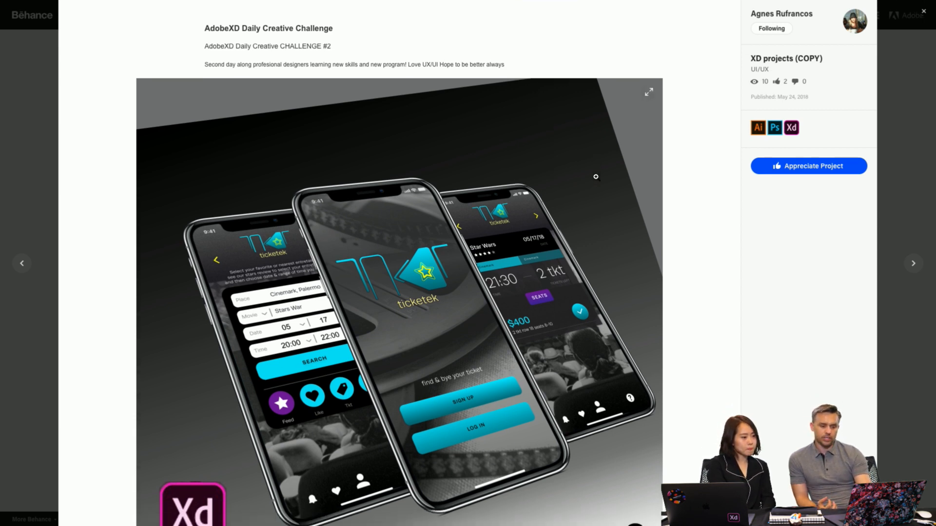
{"action": "scroll", "coordinate": [596, 176], "scroll_direction": "up", "scroll_amount": 3}
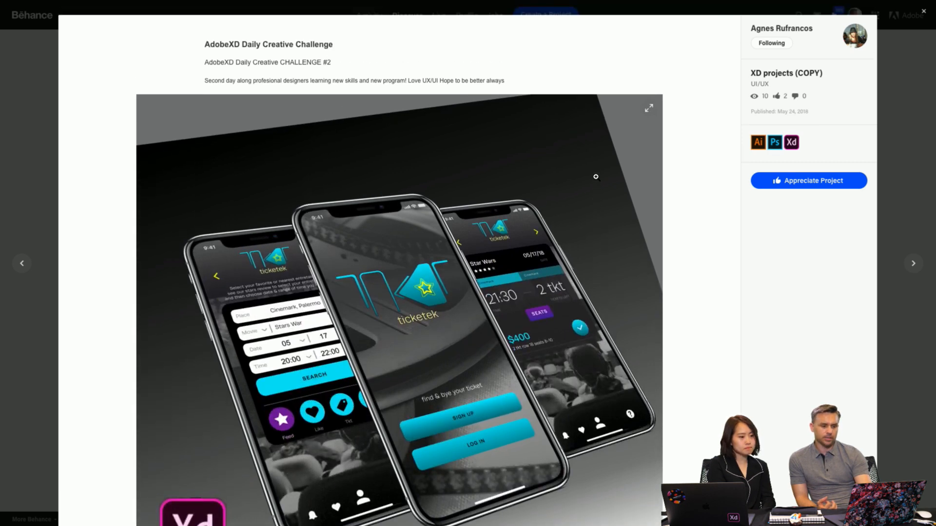
{"action": "scroll", "coordinate": [595, 176], "scroll_direction": "down", "scroll_amount": 1}
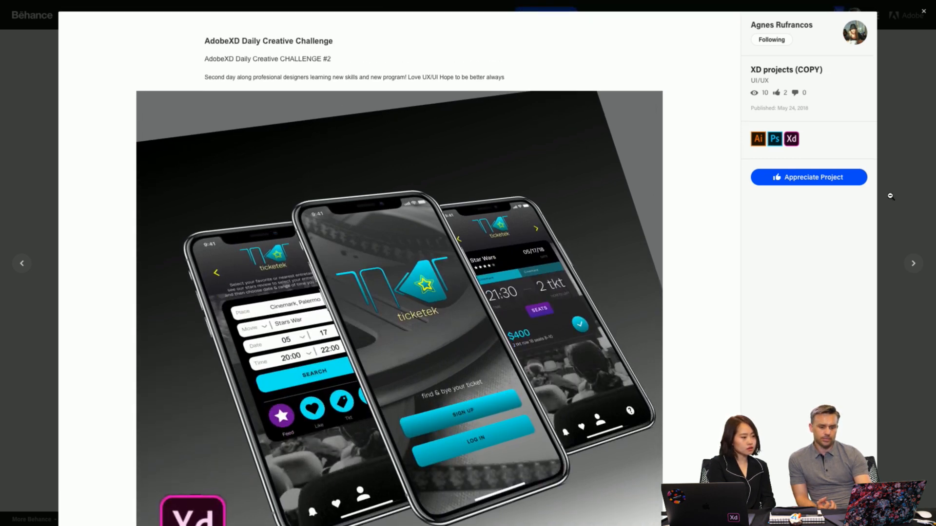
- Close the ticketek project and look over the designer's full project grid
{"action": "left_click", "coordinate": [909, 161]}
{"action": "scroll", "coordinate": [913, 164], "scroll_direction": "down", "scroll_amount": 2}
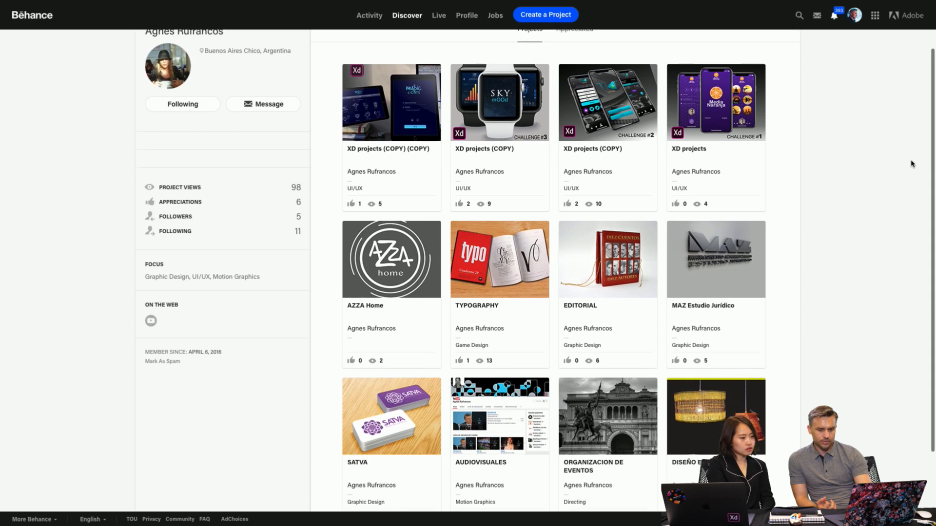
{"action": "scroll", "coordinate": [912, 164], "scroll_direction": "up", "scroll_amount": 1}
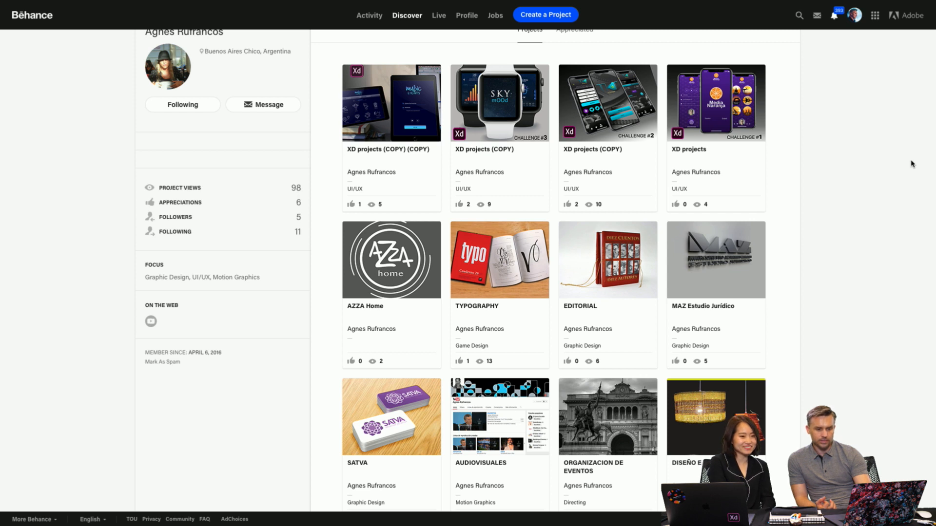
{"action": "scroll", "coordinate": [912, 163], "scroll_direction": "down", "scroll_amount": 2}
{"action": "scroll", "coordinate": [913, 164], "scroll_direction": "up", "scroll_amount": 1}
{"action": "scroll", "coordinate": [912, 163], "scroll_direction": "up", "scroll_amount": 3}
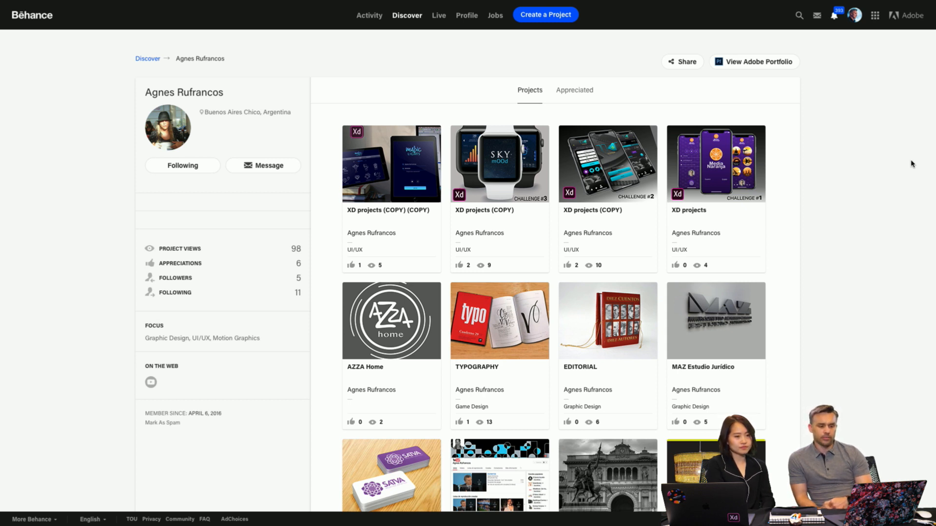
- Switch to the other open Behance portfolio, the multimedia designer's, and look over the project grid
{"action": "mouse_move", "coordinate": [558, 5]}
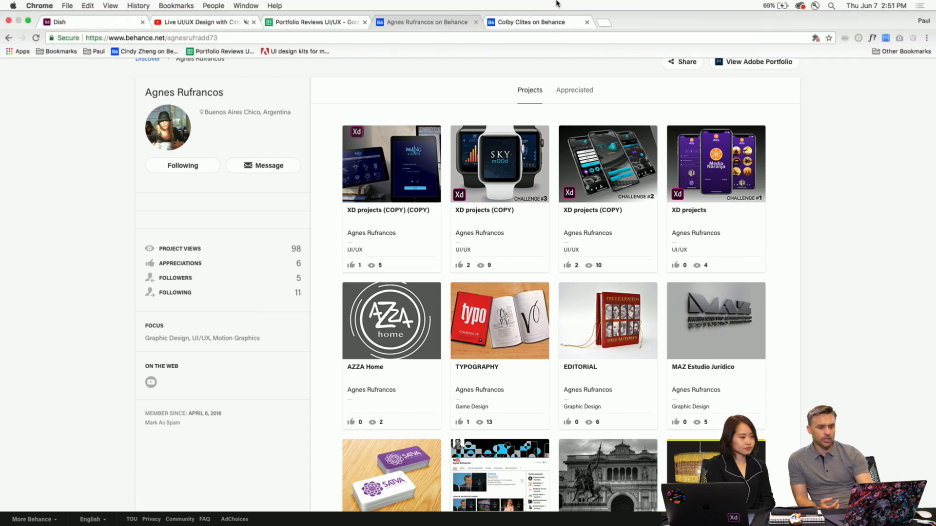
{"action": "left_click", "coordinate": [521, 23]}
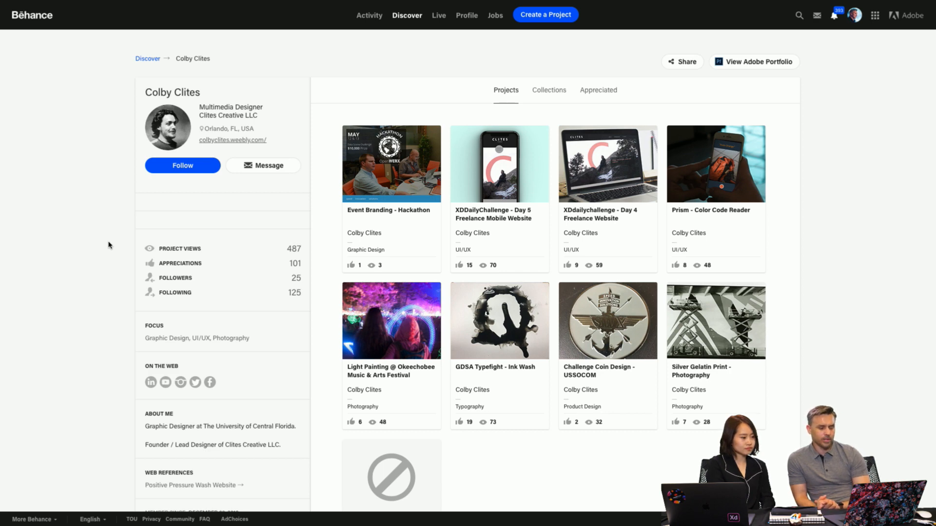
{"action": "scroll", "coordinate": [109, 245], "scroll_direction": "down", "scroll_amount": 2}
{"action": "scroll", "coordinate": [109, 245], "scroll_direction": "up", "scroll_amount": 2}
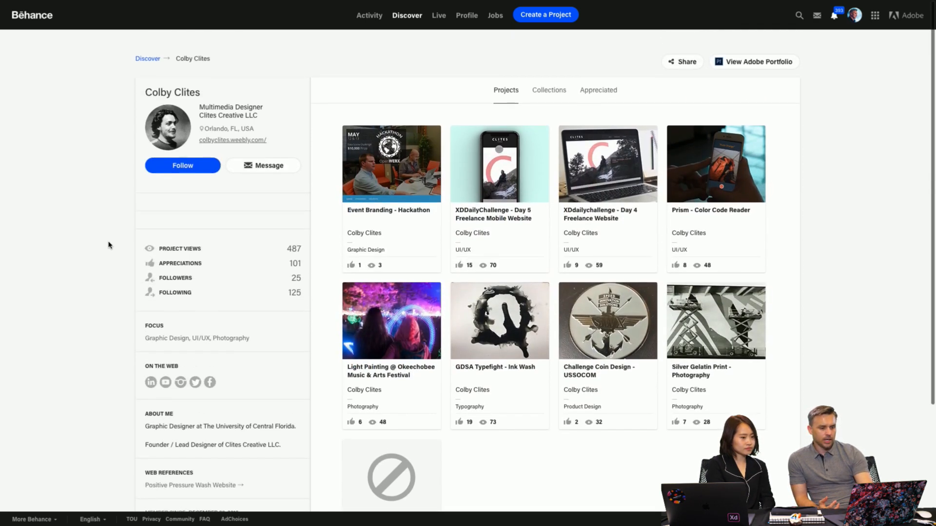
- Return to the Music Lights designer's profile and review the project thumbnails again
{"action": "mouse_move", "coordinate": [432, 2]}
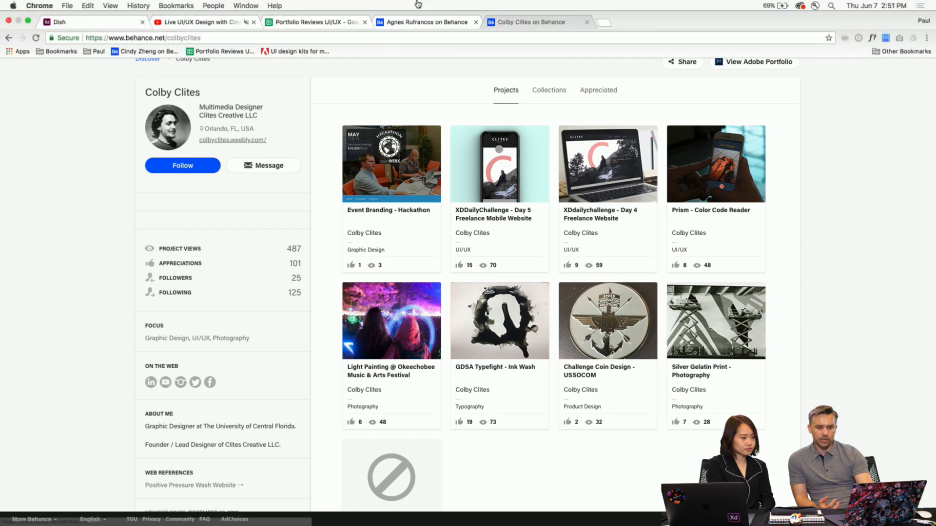
{"action": "left_click", "coordinate": [438, 29]}
{"action": "scroll", "coordinate": [341, 244], "scroll_direction": "down", "scroll_amount": 3}
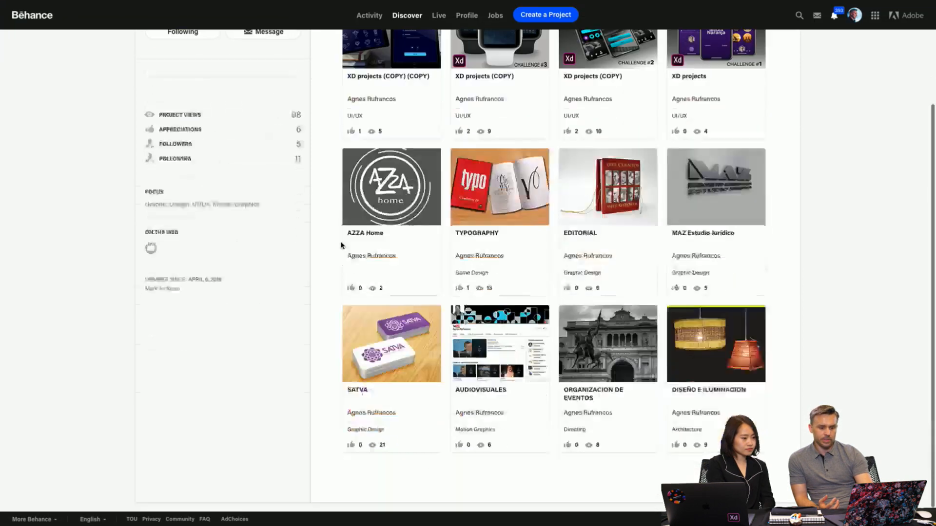
{"action": "scroll", "coordinate": [341, 245], "scroll_direction": "up", "scroll_amount": 3}
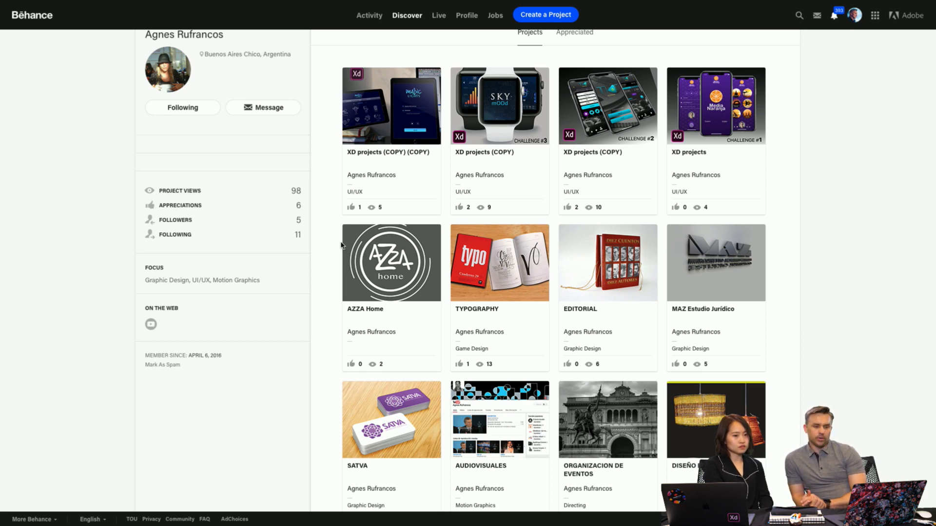
{"action": "scroll", "coordinate": [341, 245], "scroll_direction": "up", "scroll_amount": 3}
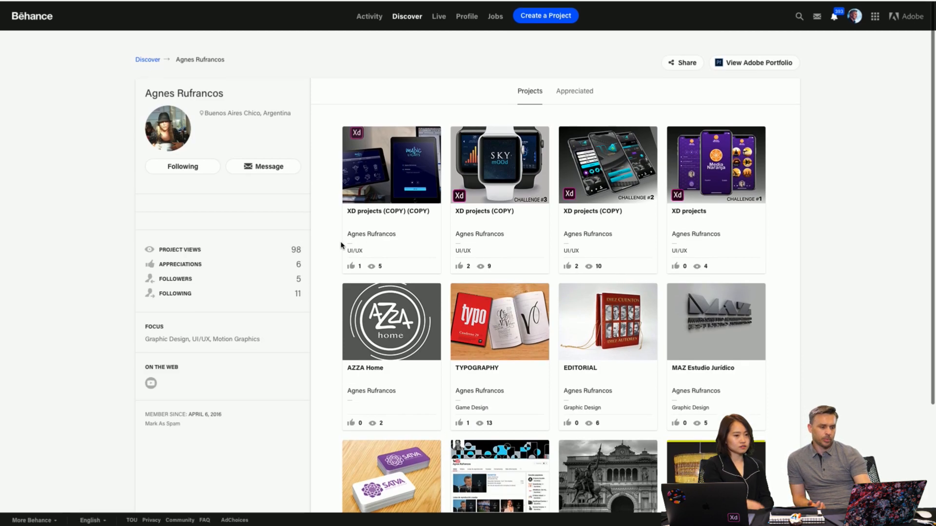
{"action": "mouse_move", "coordinate": [490, 11]}
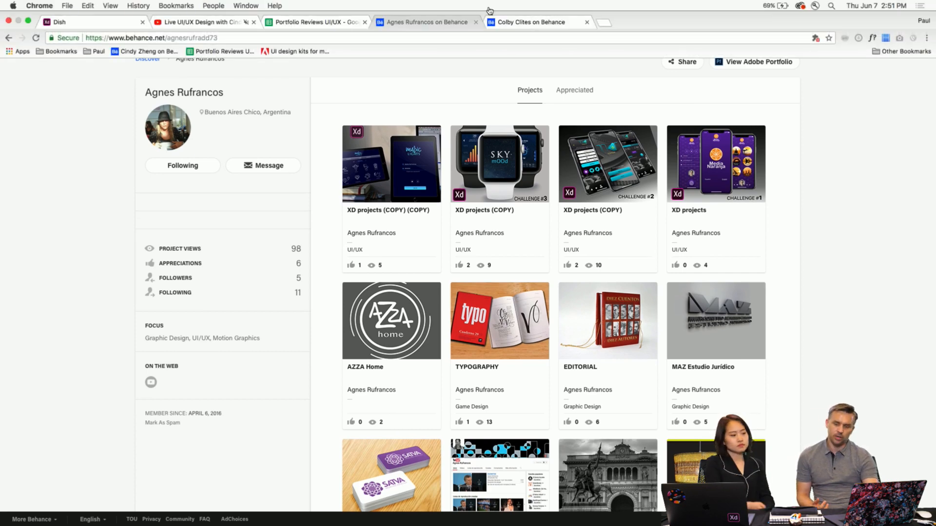